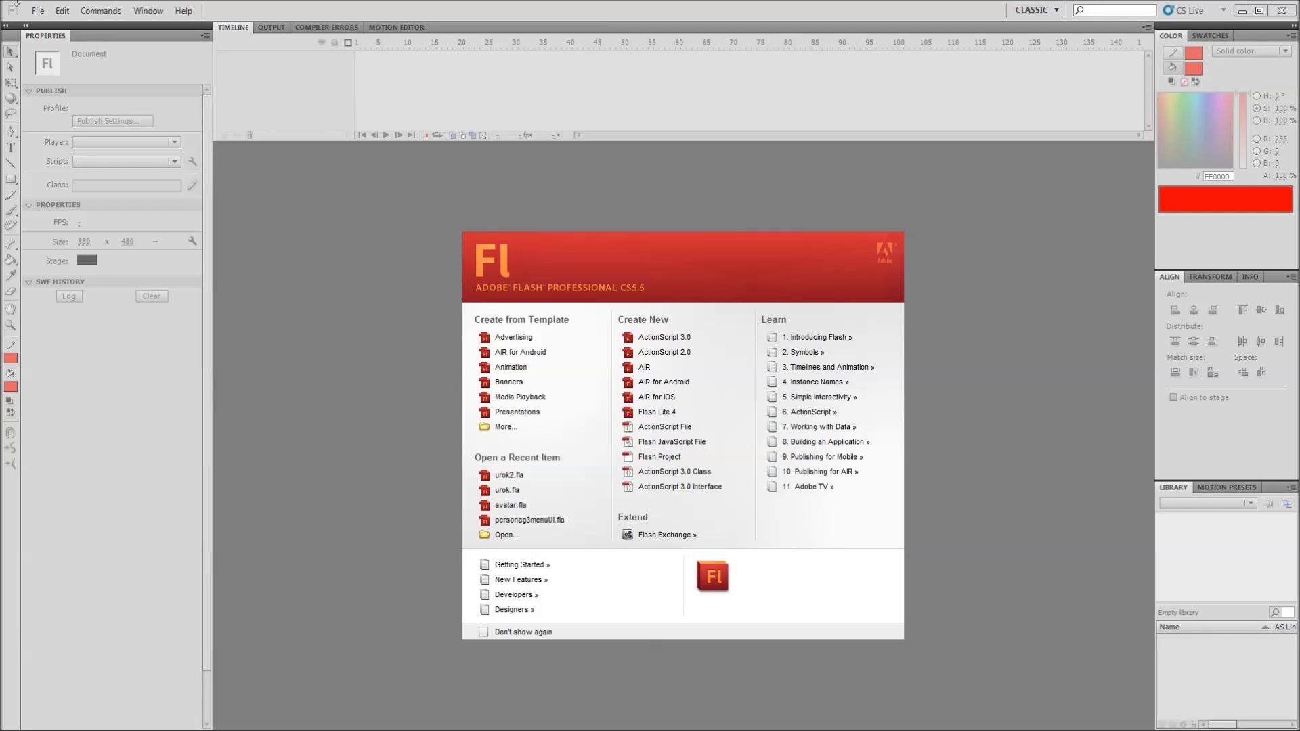
Step: Create a new ActionScript 3.0 document of 800 × 500 px at 30 fps
left_click(38, 10)
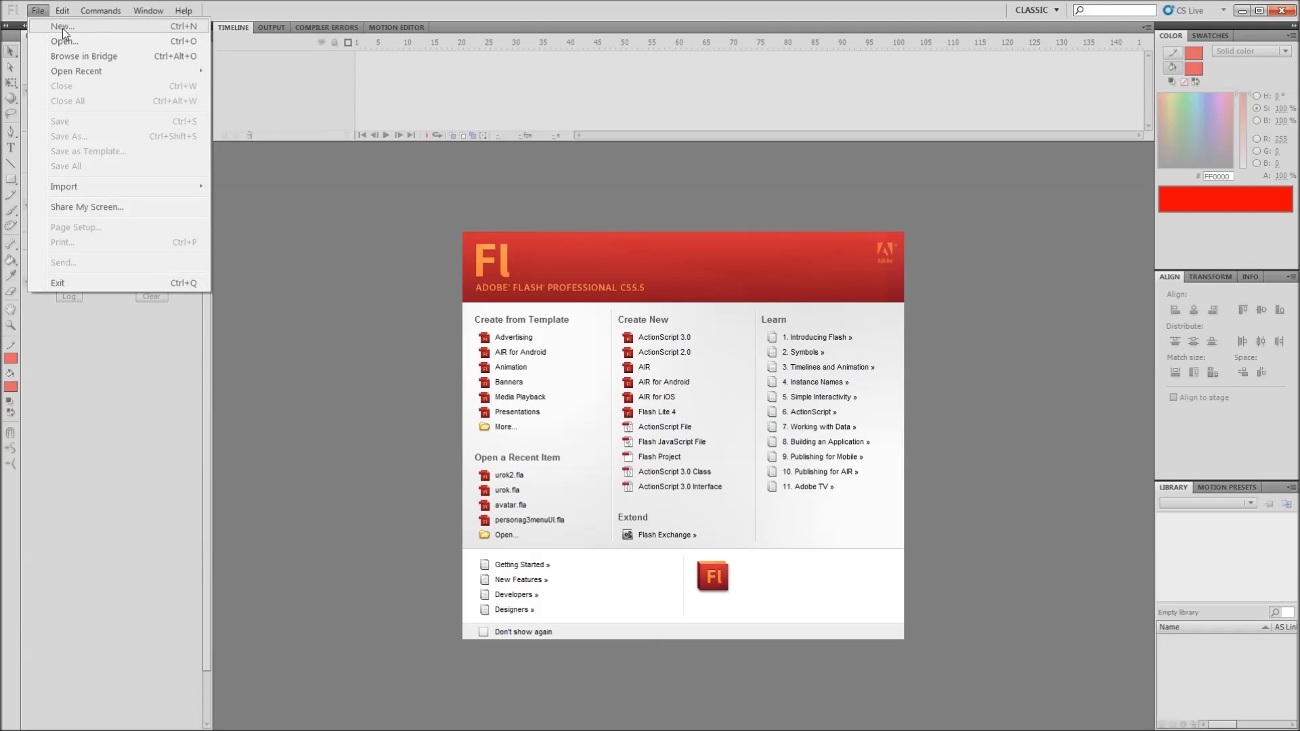
left_click(62, 27)
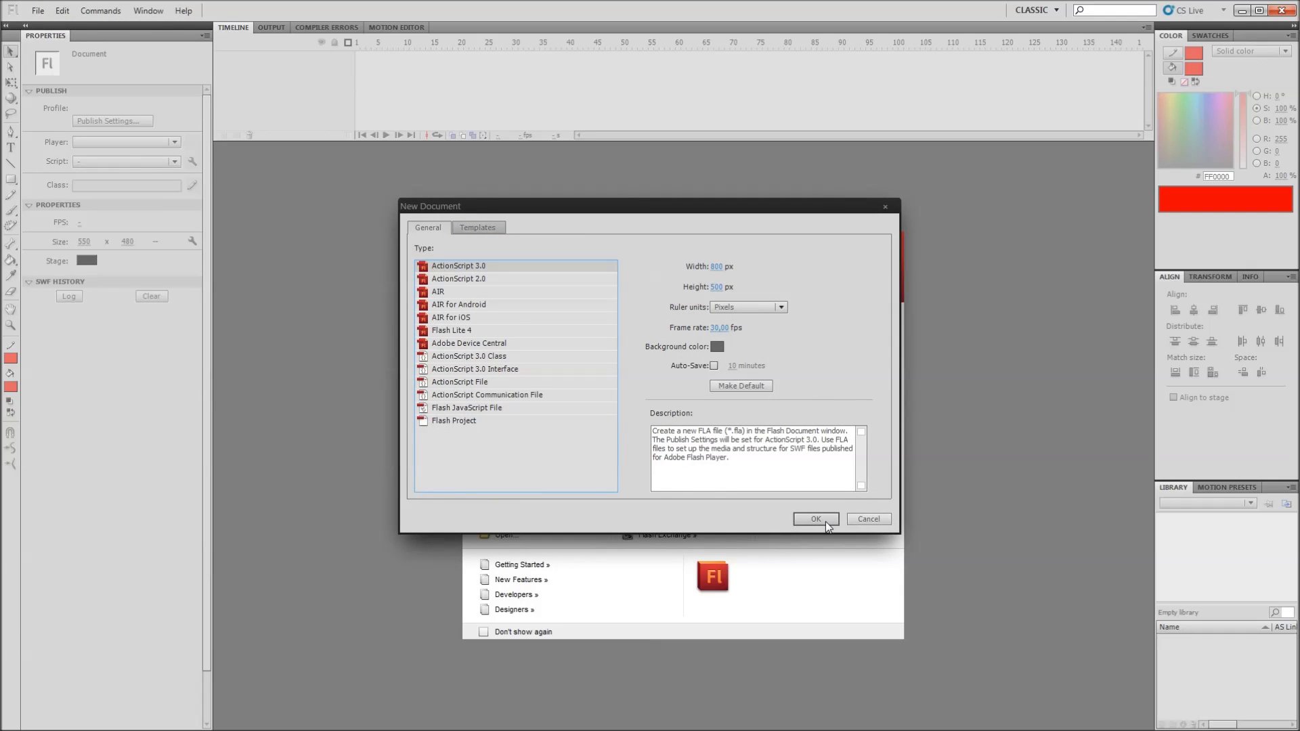
left_click(822, 520)
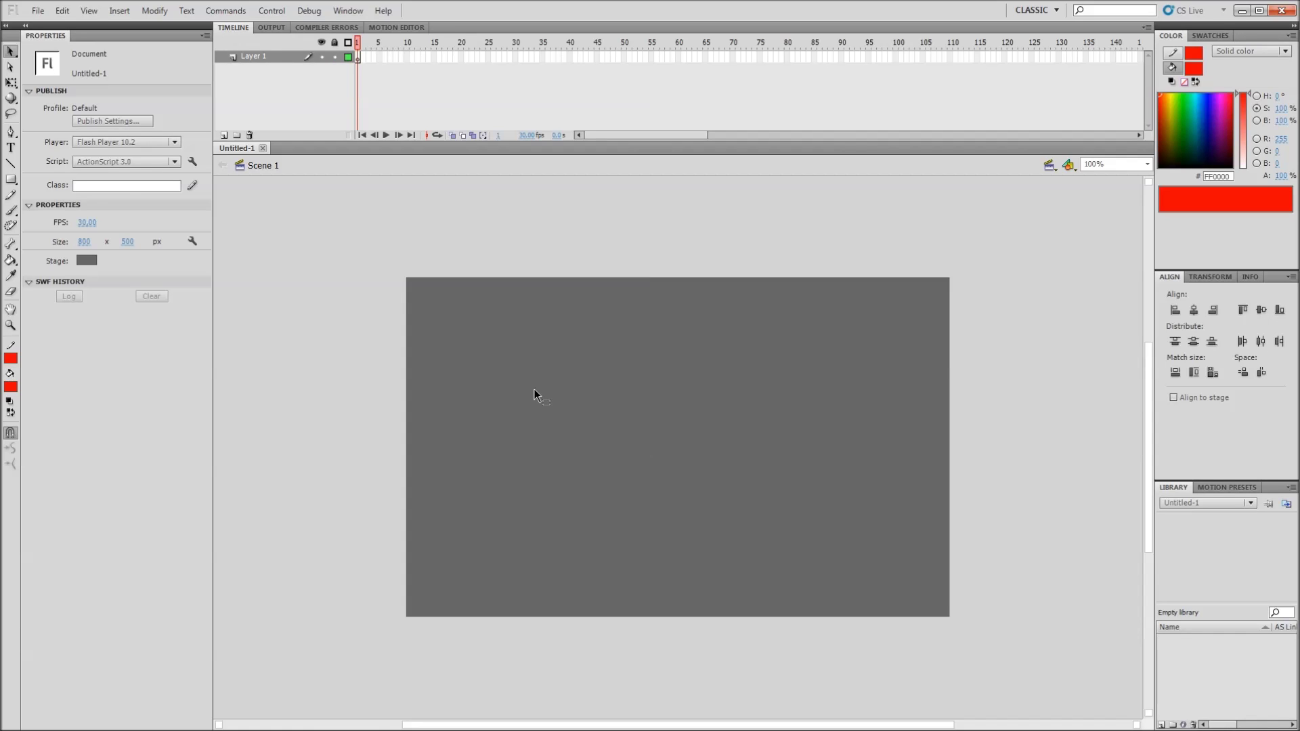
Step: Draw a red square about 135 px wide left of the stage's centre, and fill it with light blue #33CCFF
key("r")
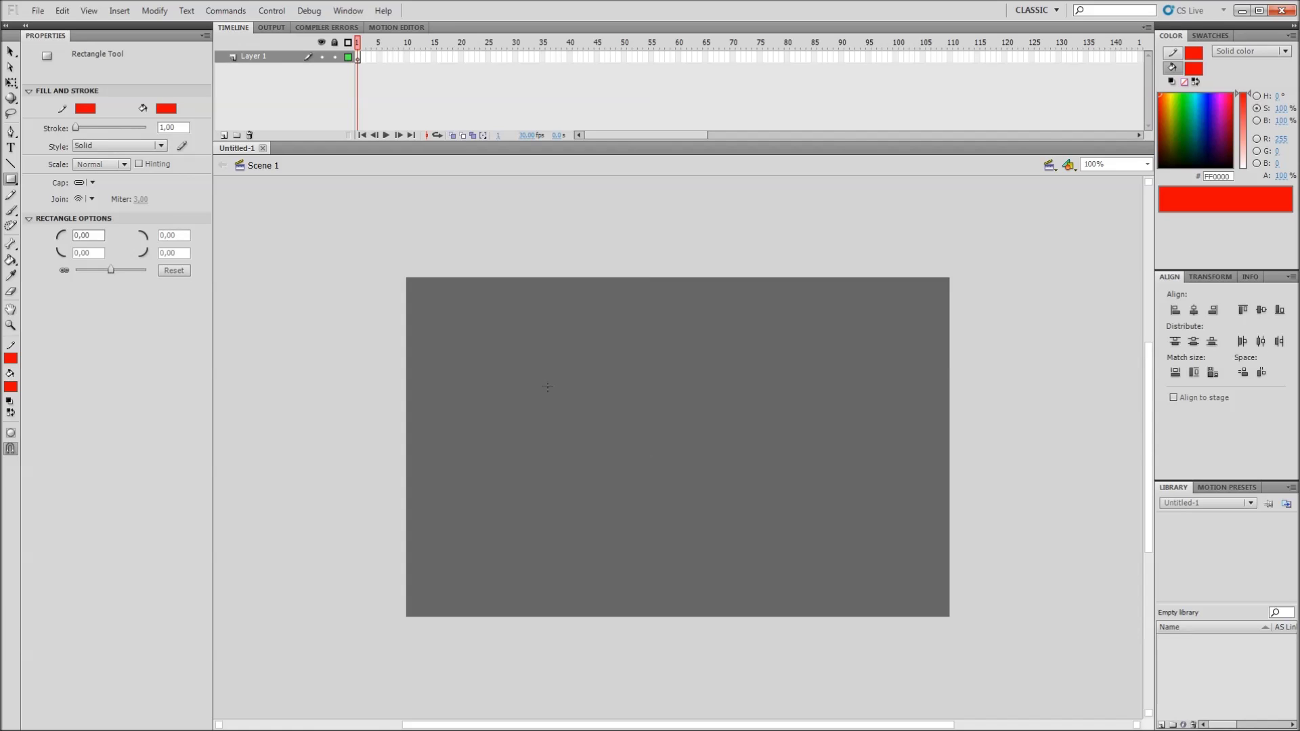
left_click_drag(534, 388, 625, 481)
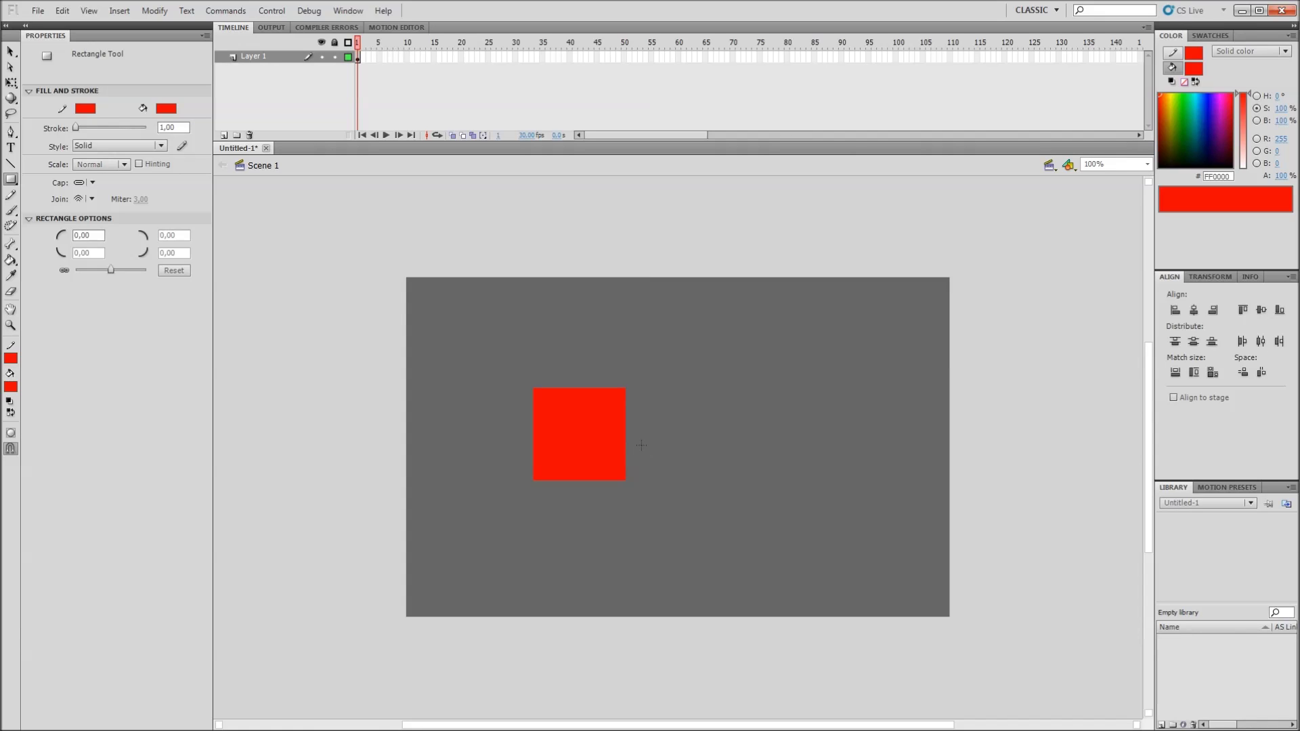
left_click(10, 387)
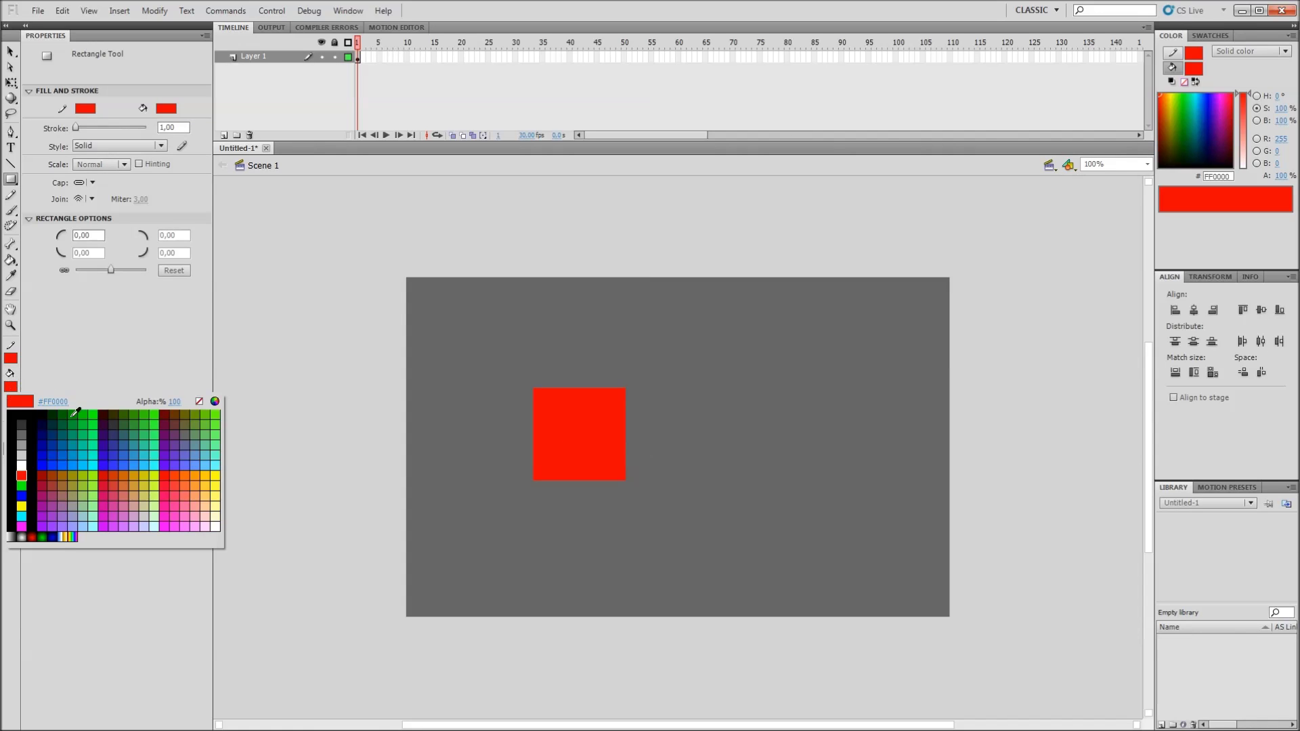
left_click(144, 461)
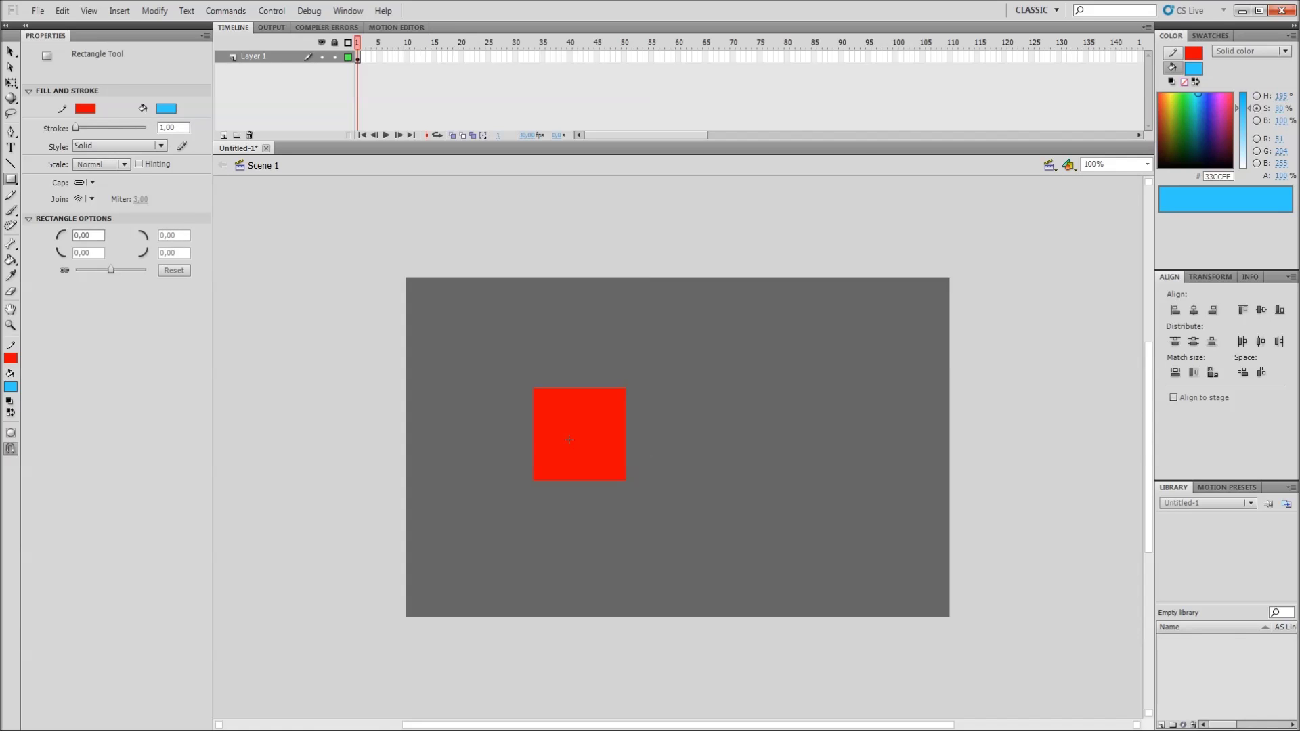
key("g")
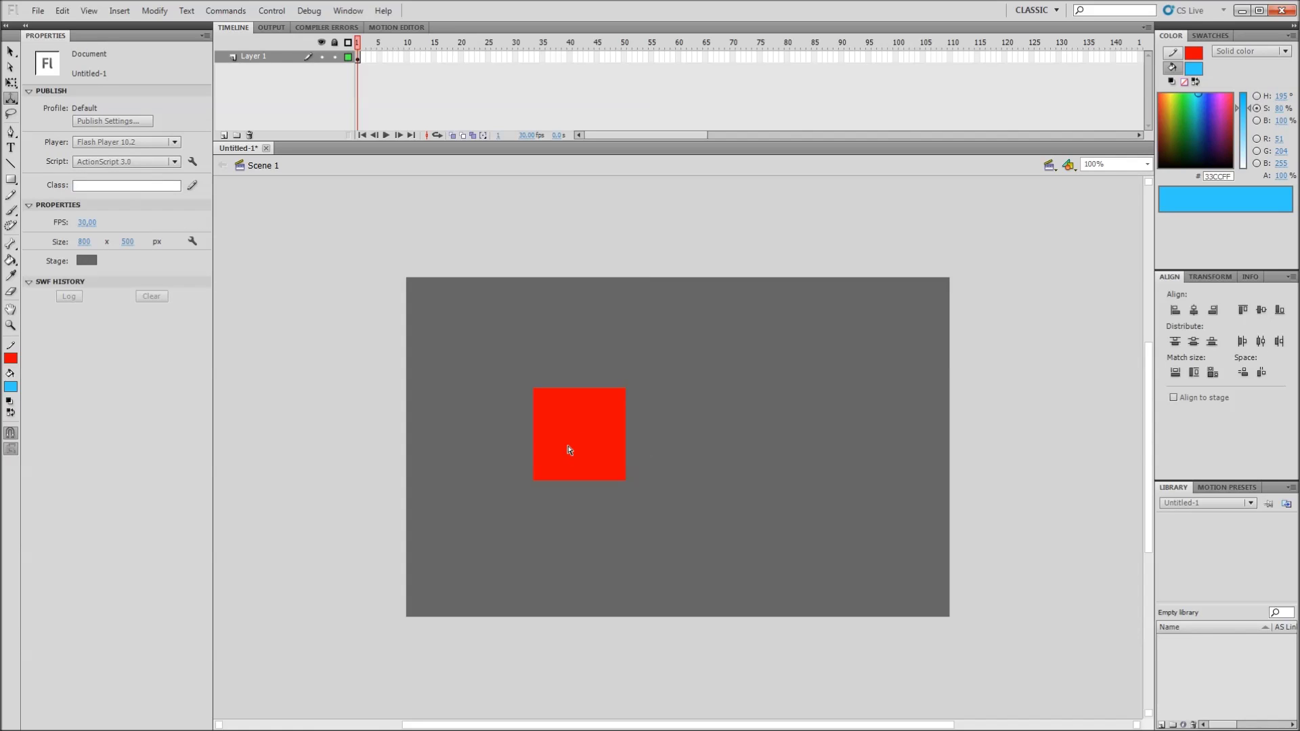
key("k")
left_click(570, 421)
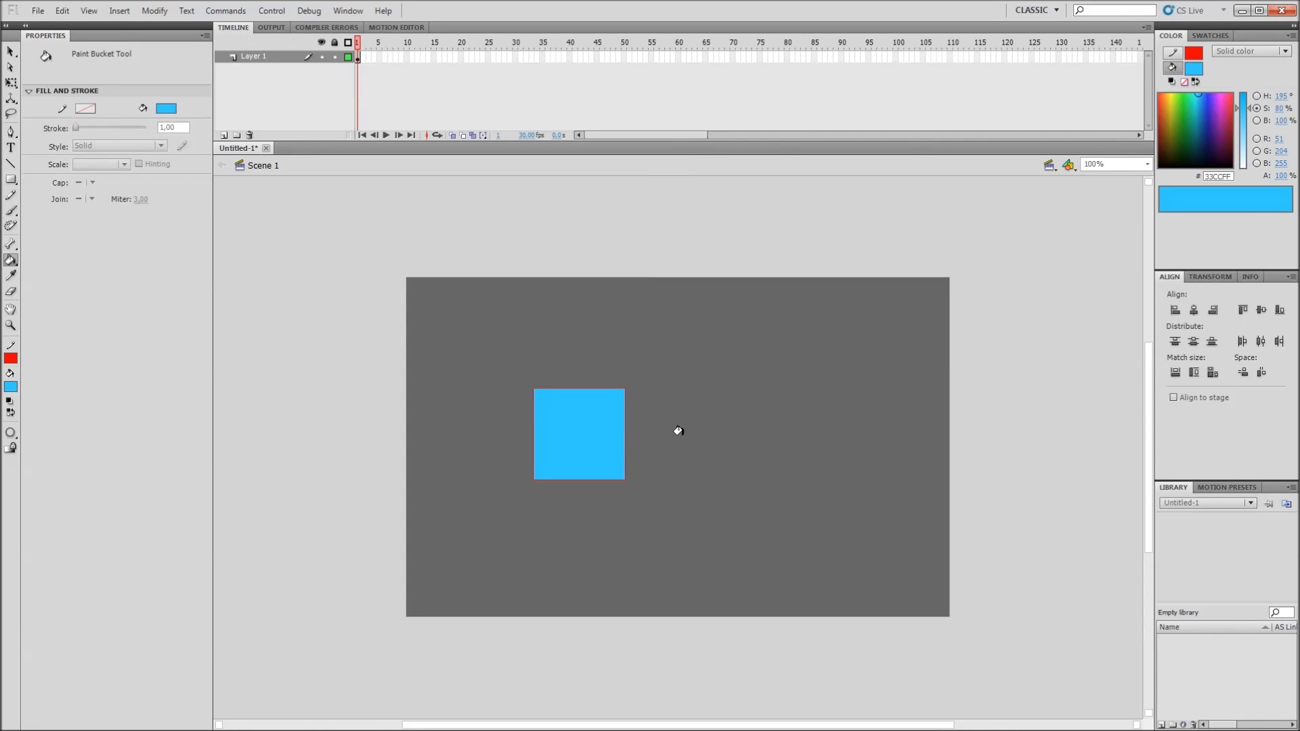
Step: Select the blue square's entire red outline and delete it
key("v")
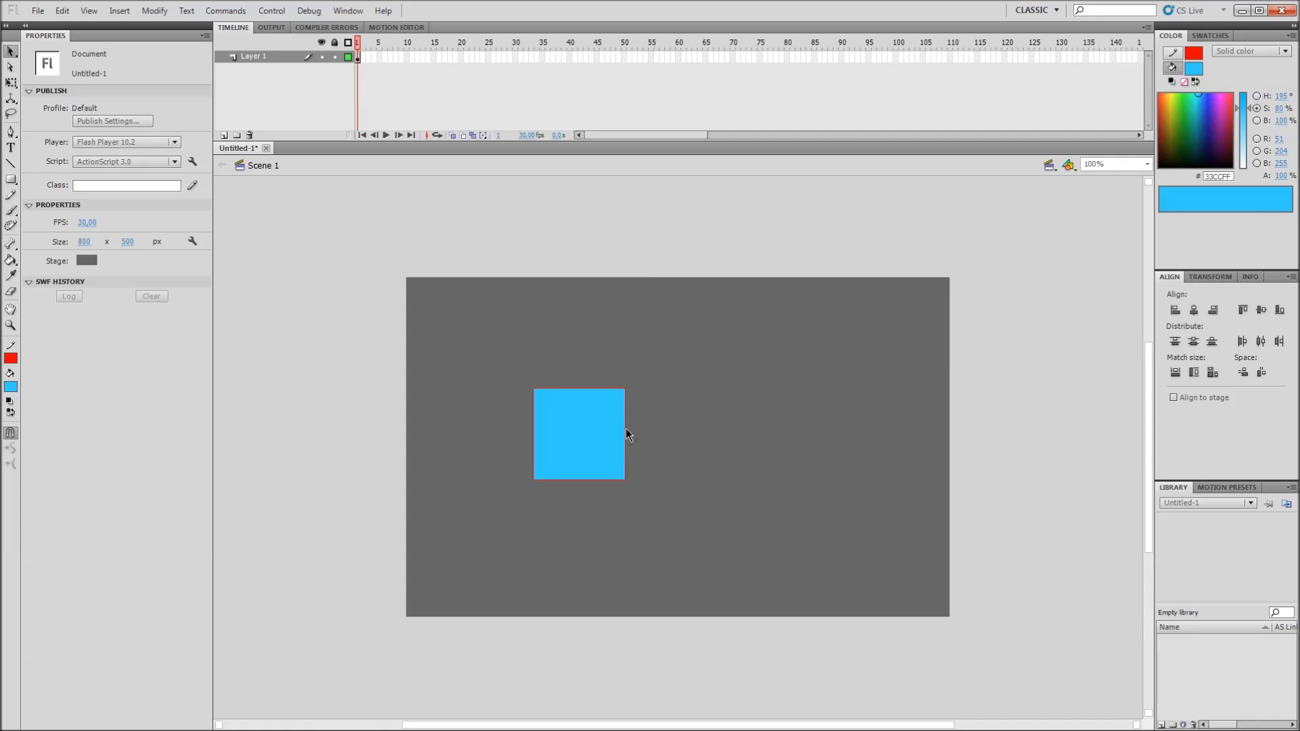
left_click(625, 435)
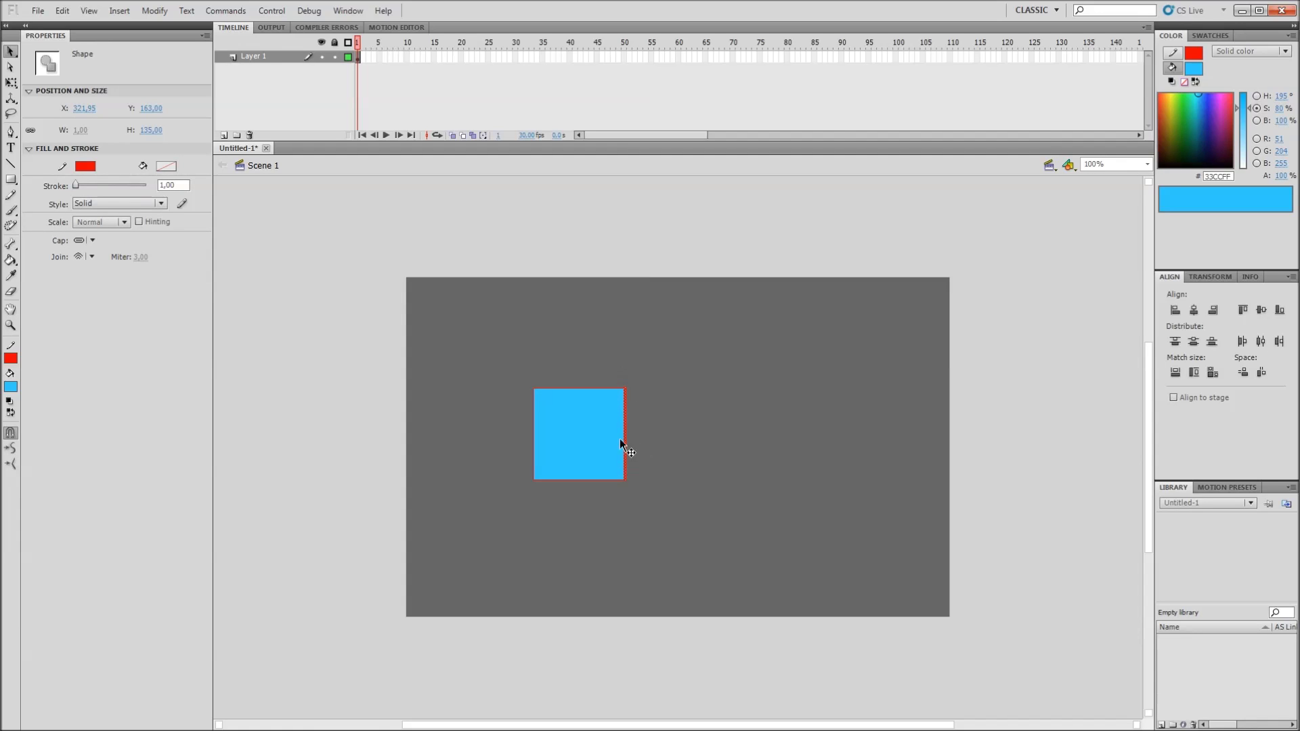
left_click(596, 387)
left_click(534, 425)
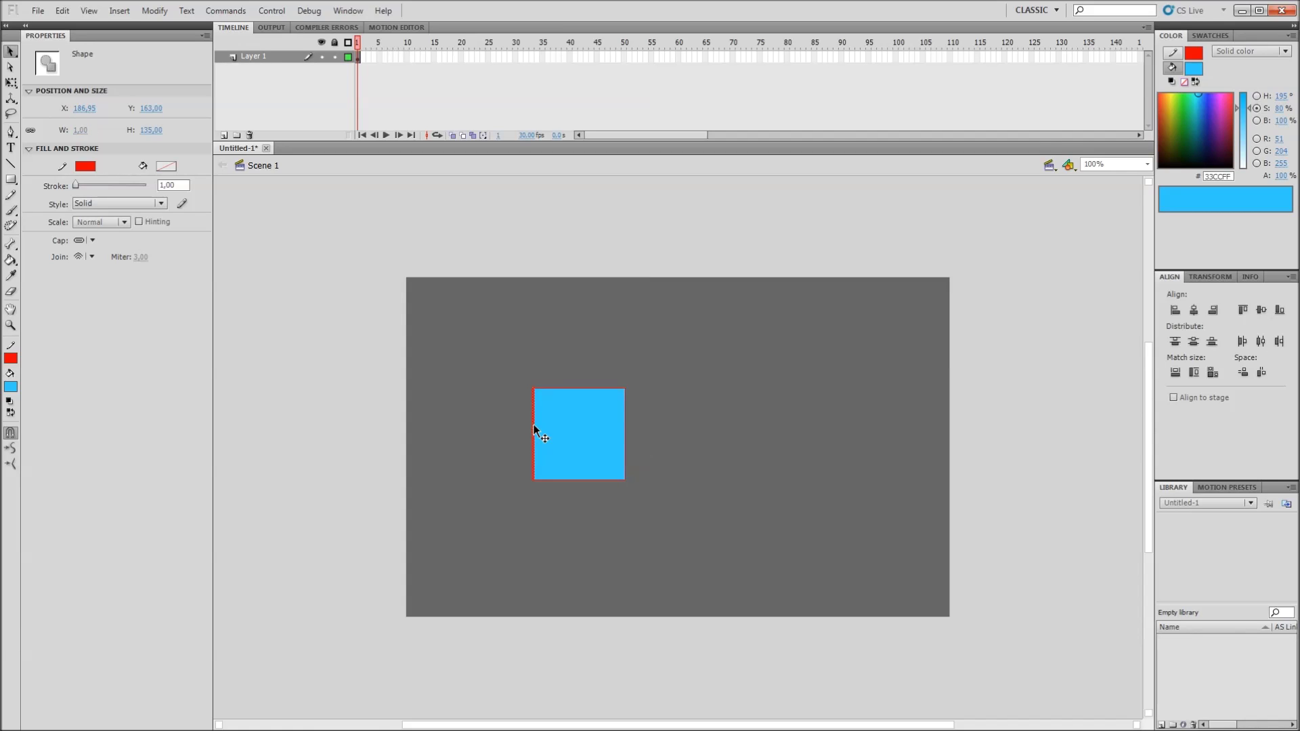
double_click(625, 413)
key("Delete")
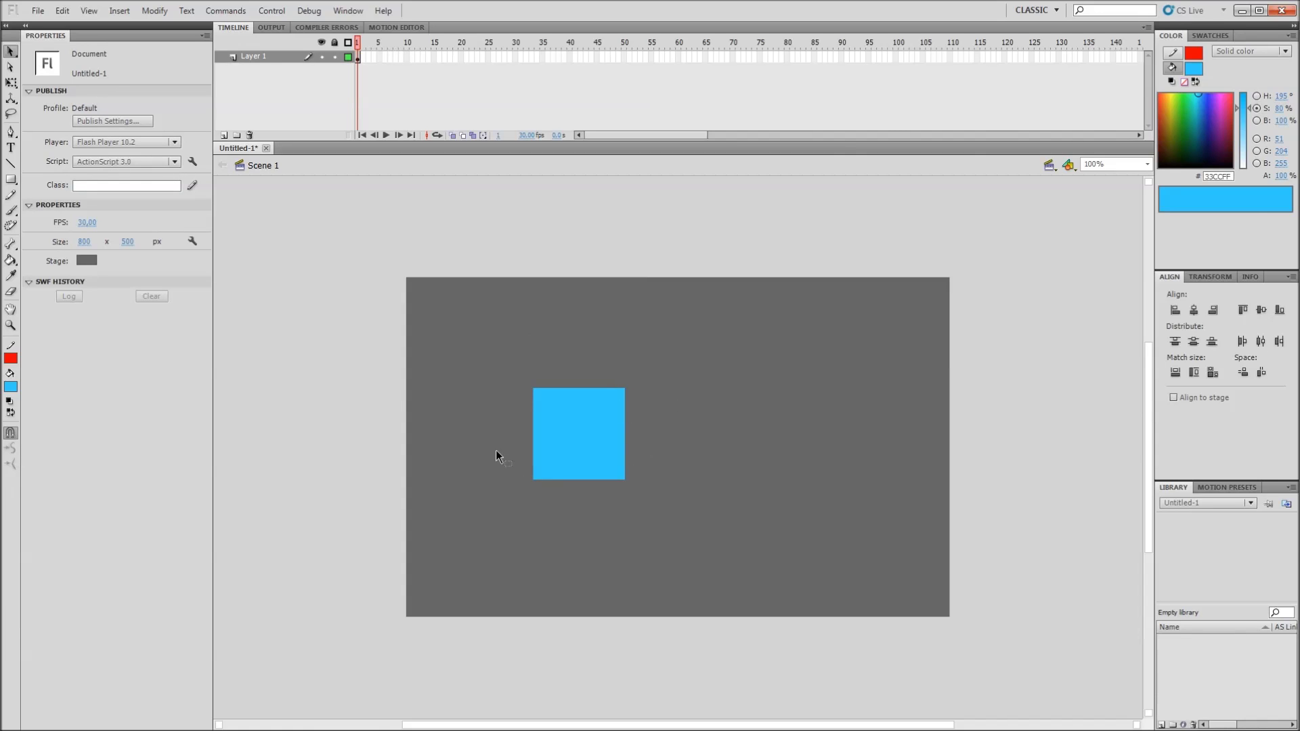
Step: Marquee-select different portions of the blue square in turn, and clear the selection
left_click_drag(699, 337, 492, 427)
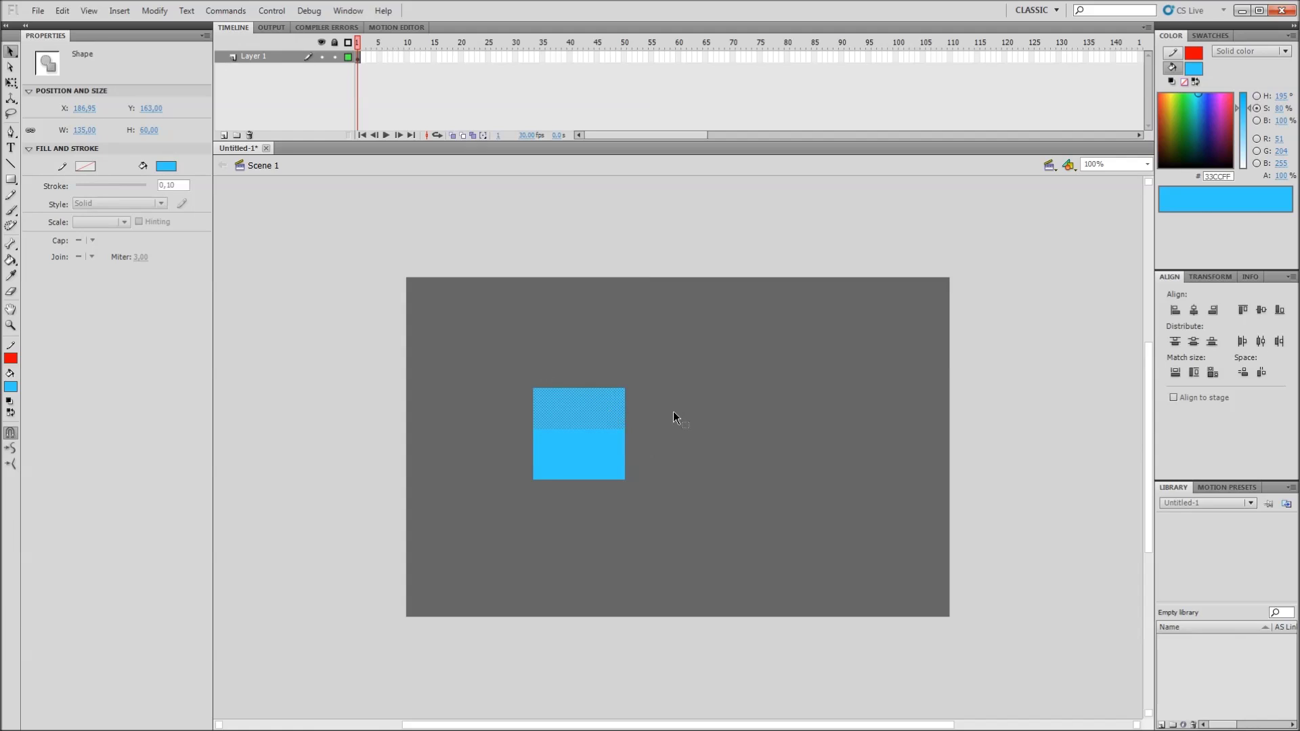
left_click_drag(474, 335, 685, 412)
mouse_move(457, 319)
left_mouse_down()
mouse_move(671, 477)
mouse_move(700, 523)
left_mouse_up()
left_click_drag(505, 346, 655, 416)
left_click_drag(699, 344, 606, 512)
left_click_drag(660, 364, 474, 431)
left_click(639, 384)
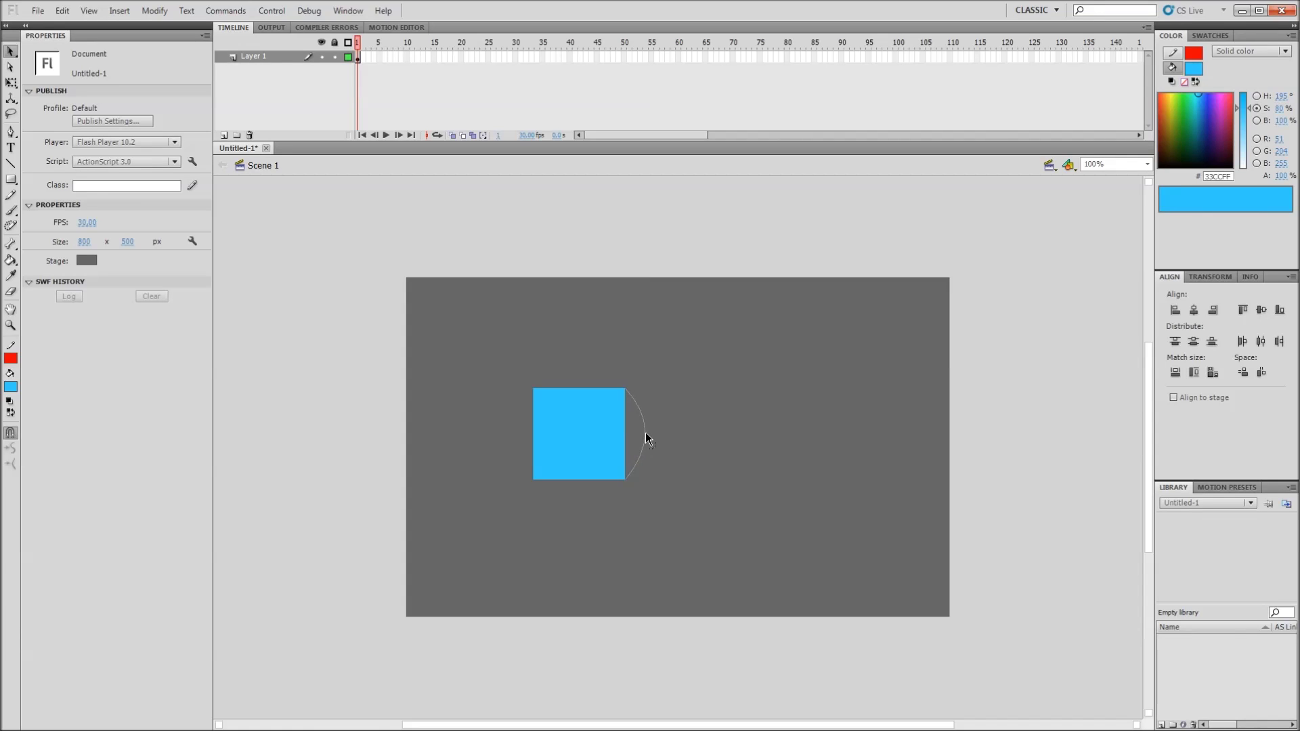
Step: Bend the square's right edge outward and curve its top and bottom edges inward with the Selection tool
left_click_drag(645, 437, 644, 435)
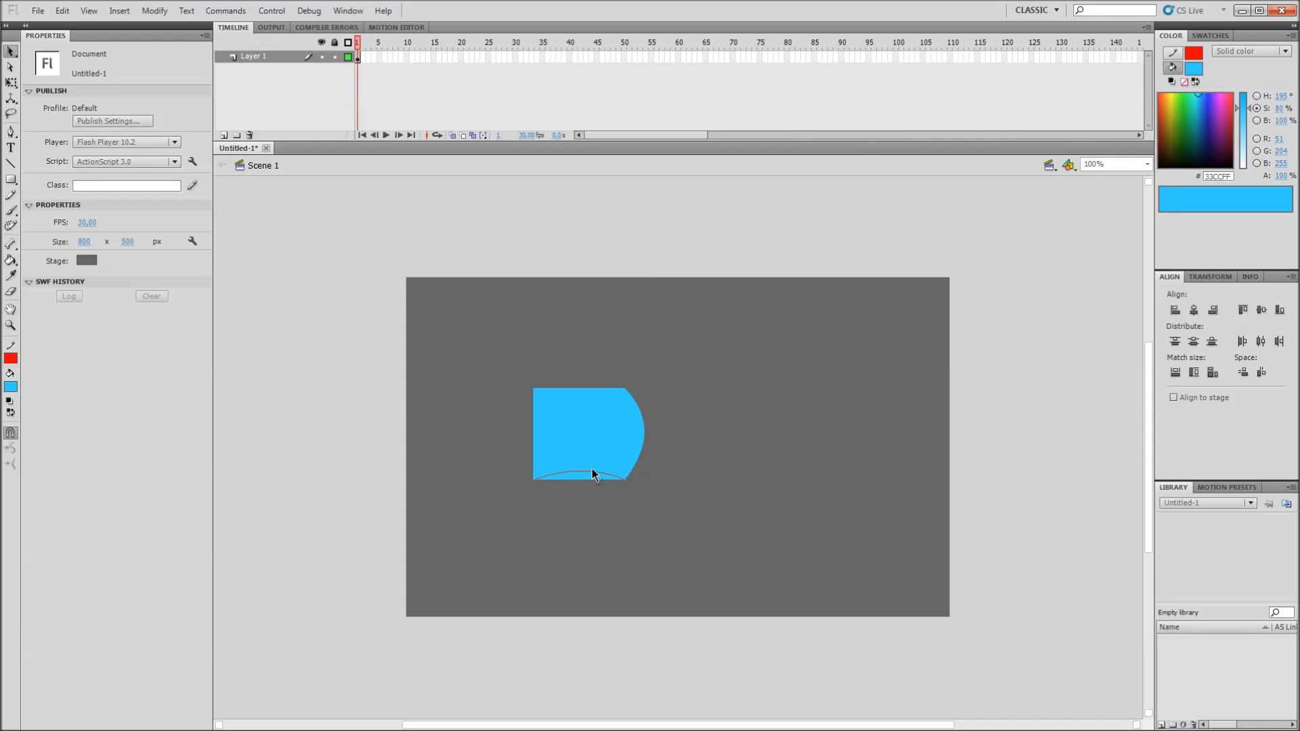
left_click_drag(592, 469, 591, 469)
left_click_drag(593, 417, 589, 462)
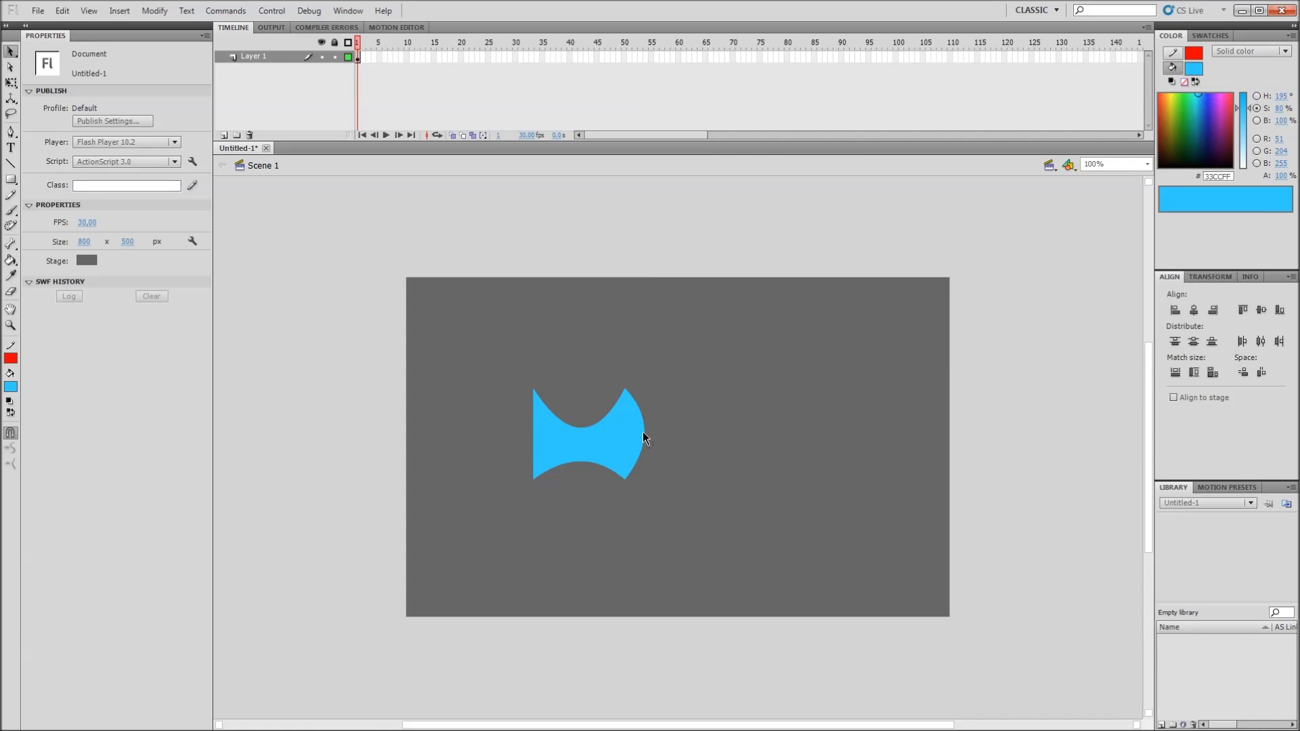
mouse_move(692, 435)
left_mouse_down()
mouse_move(664, 433)
mouse_move(705, 438)
mouse_move(676, 438)
left_mouse_up()
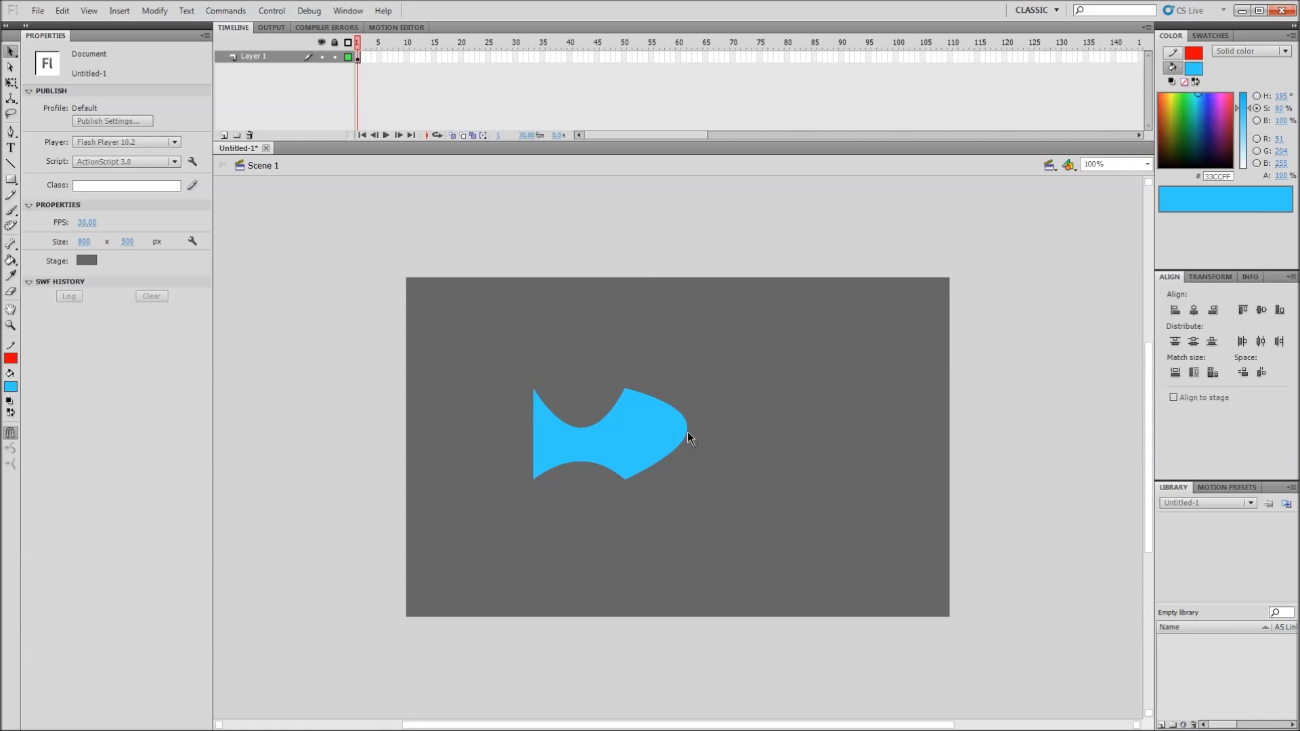
left_click_drag(688, 439, 676, 438)
Step: Pull new corners out of the shape's left and right edges, and curve both halves of the right end outward
mouse_move(456, 433)
left_mouse_down()
mouse_move(471, 415)
mouse_move(472, 431)
left_mouse_up()
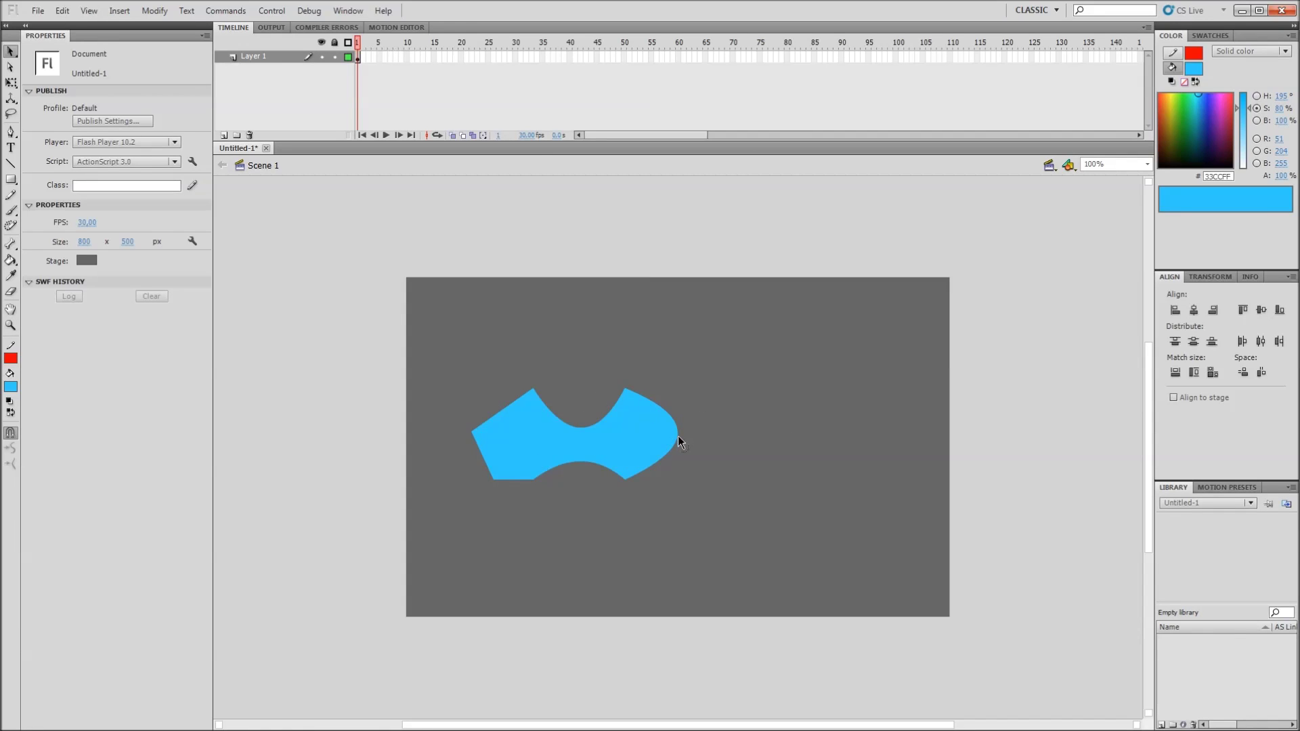
left_click_drag(714, 430, 713, 430)
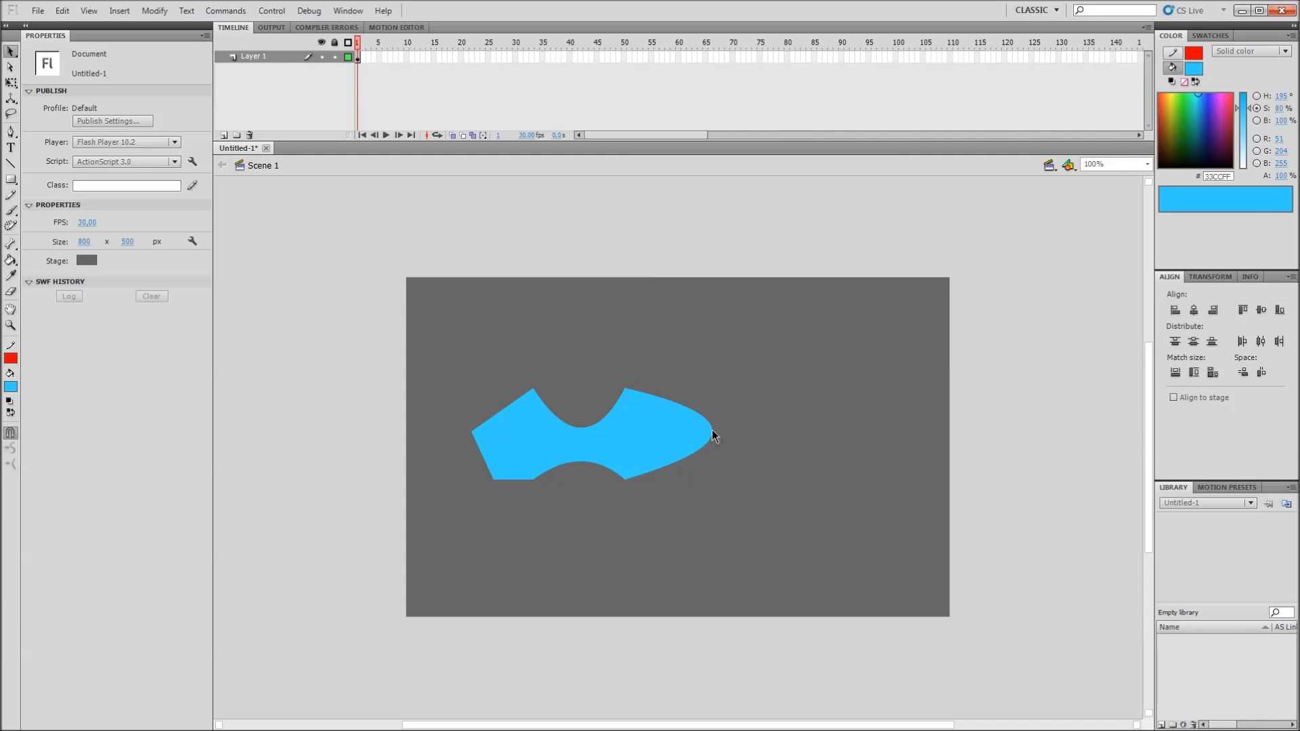
key("ctrl+z")
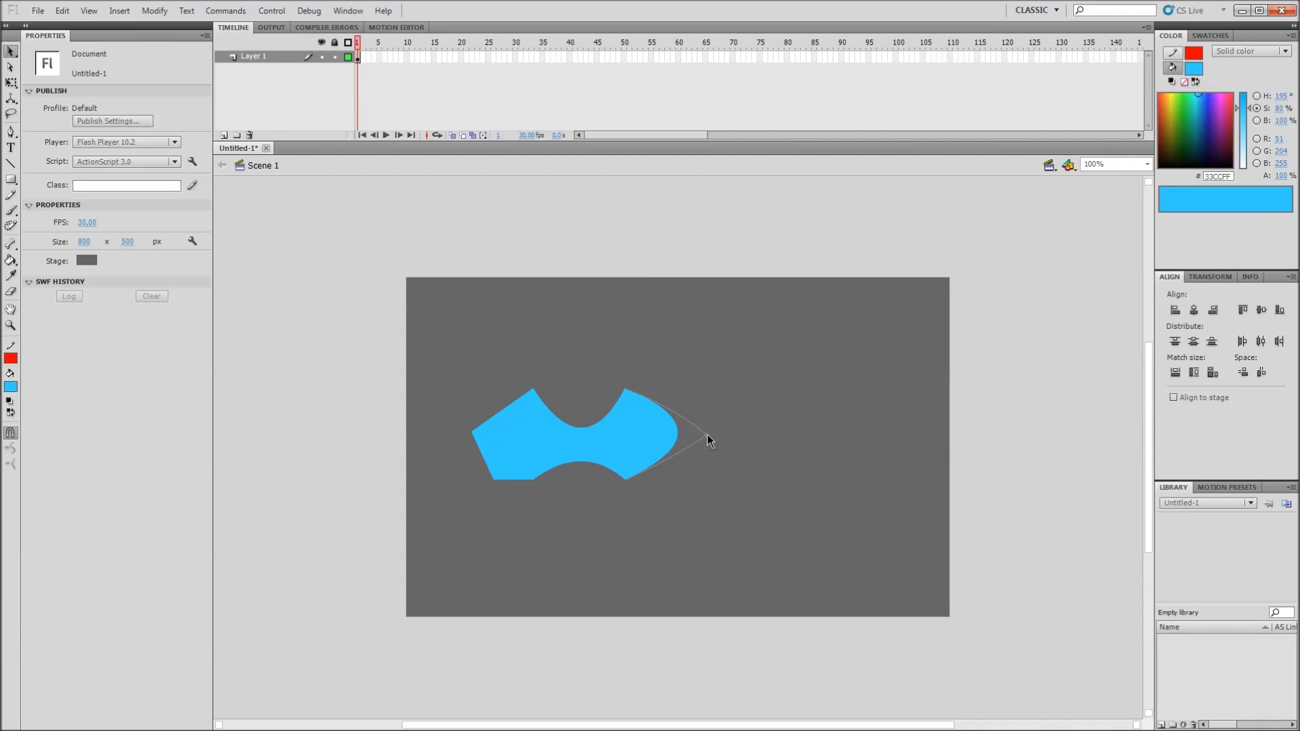
left_click_drag(716, 434, 704, 392)
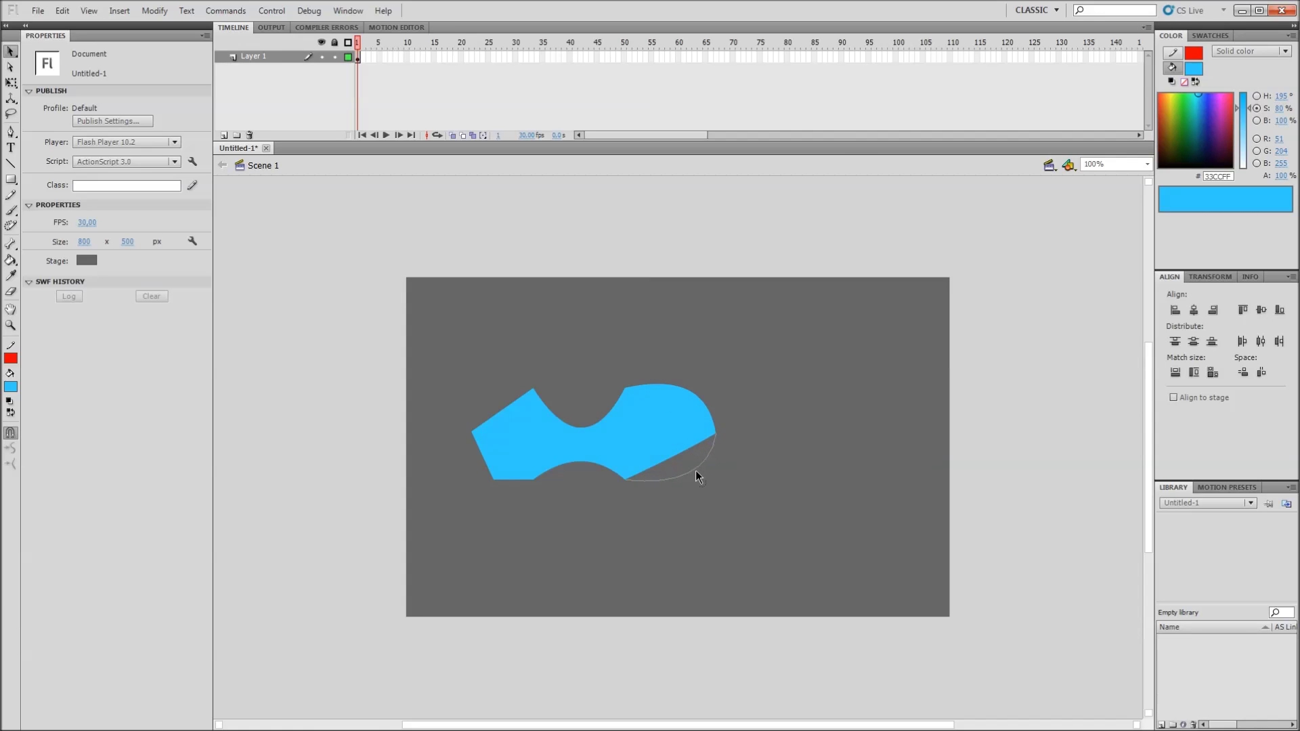
left_click_drag(696, 469, 696, 468)
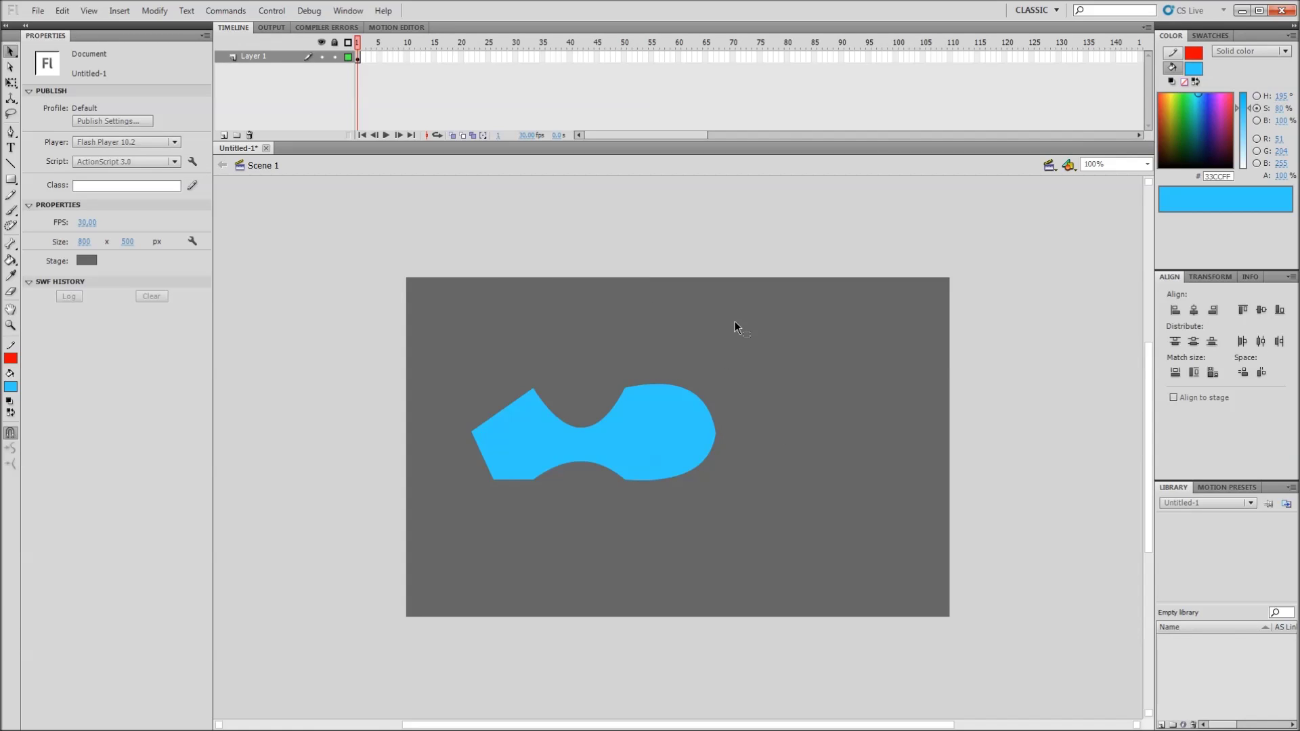
Step: Delete the whole blue shape from the stage
left_click_drag(835, 331, 353, 557)
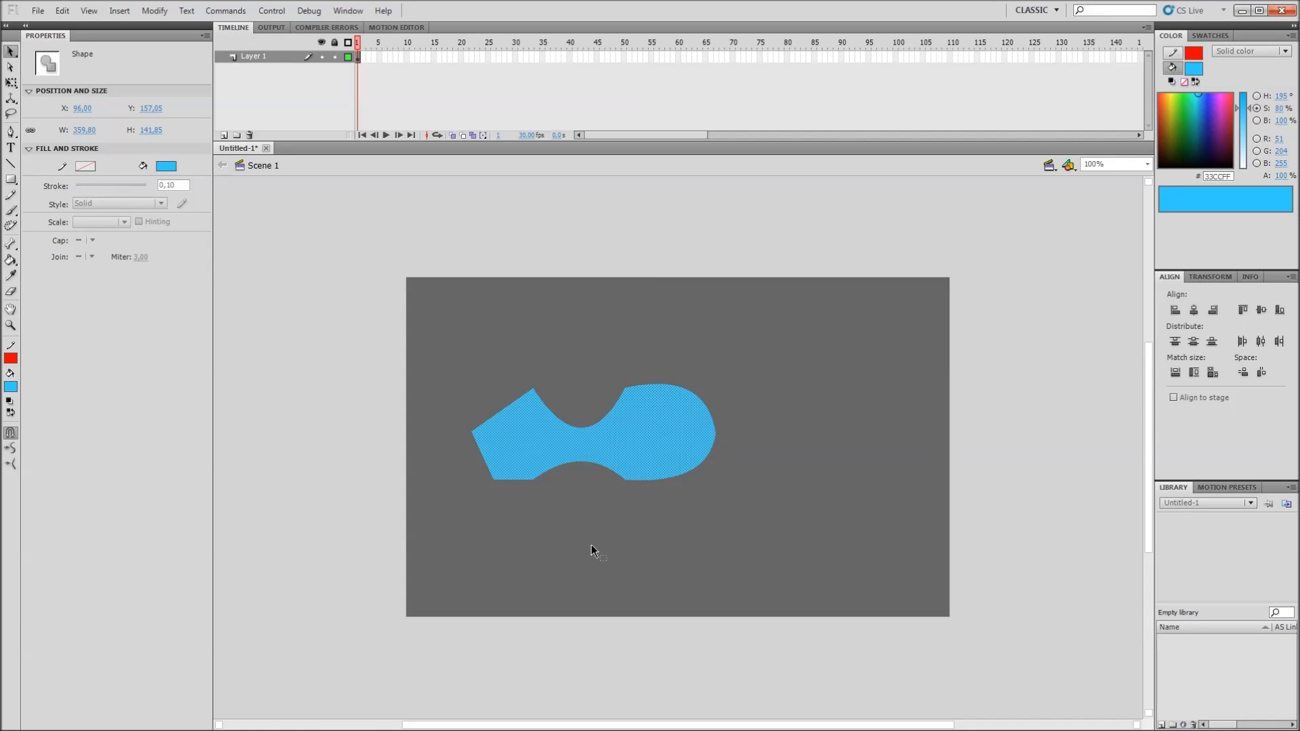
key("Delete")
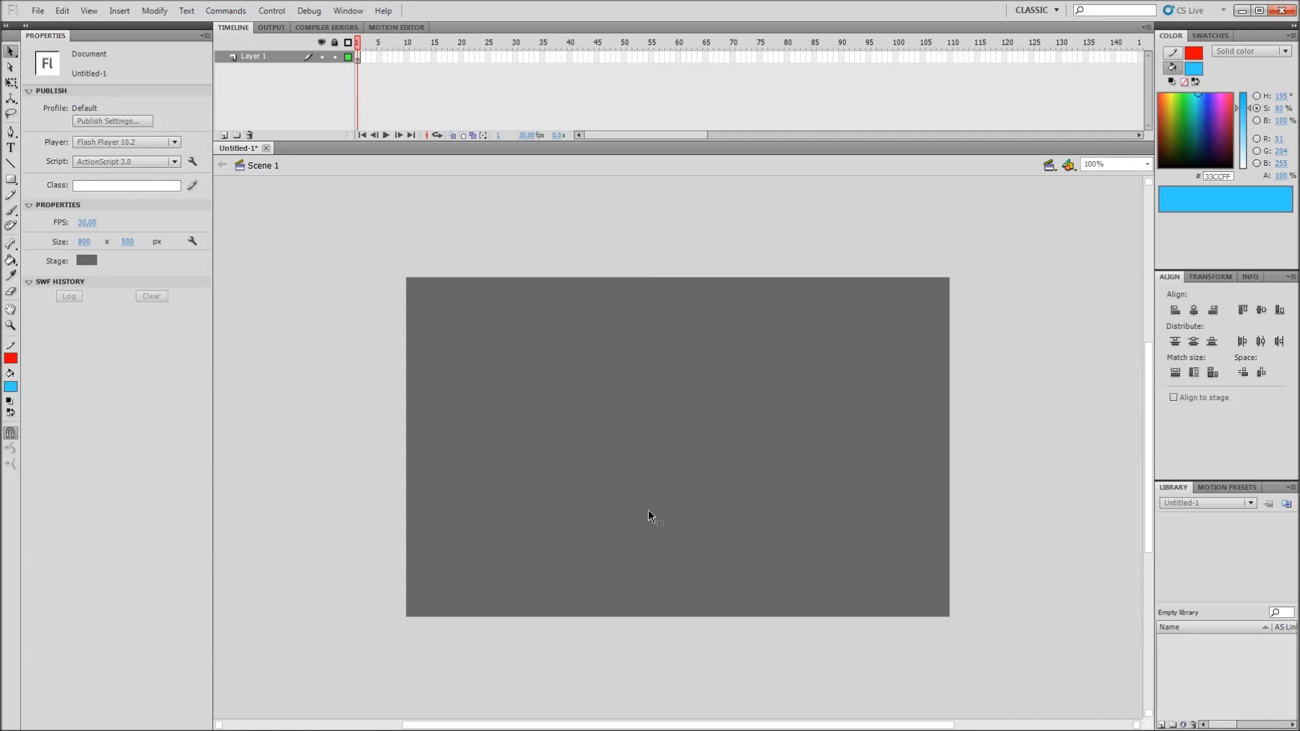
Step: Try the Deco tool's Vine Fill on the empty stage, and undo the fill
left_click(11, 227)
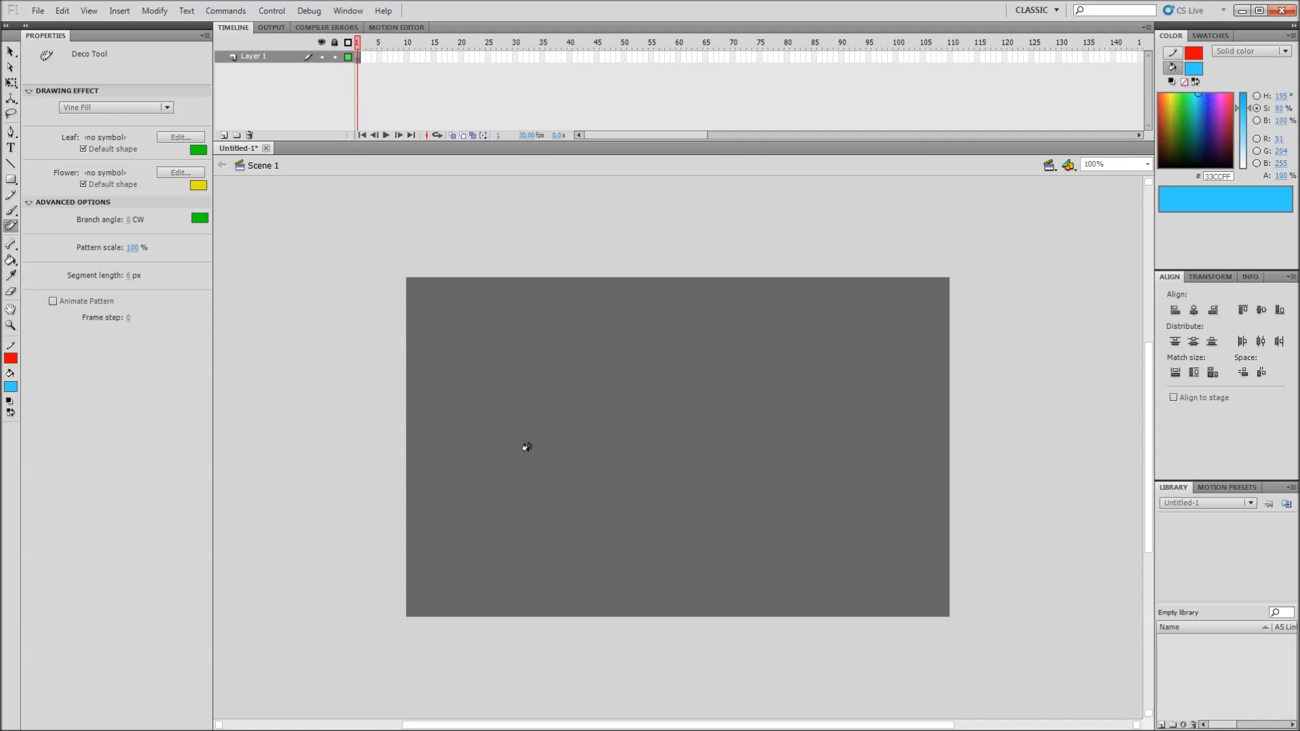
left_click(568, 421)
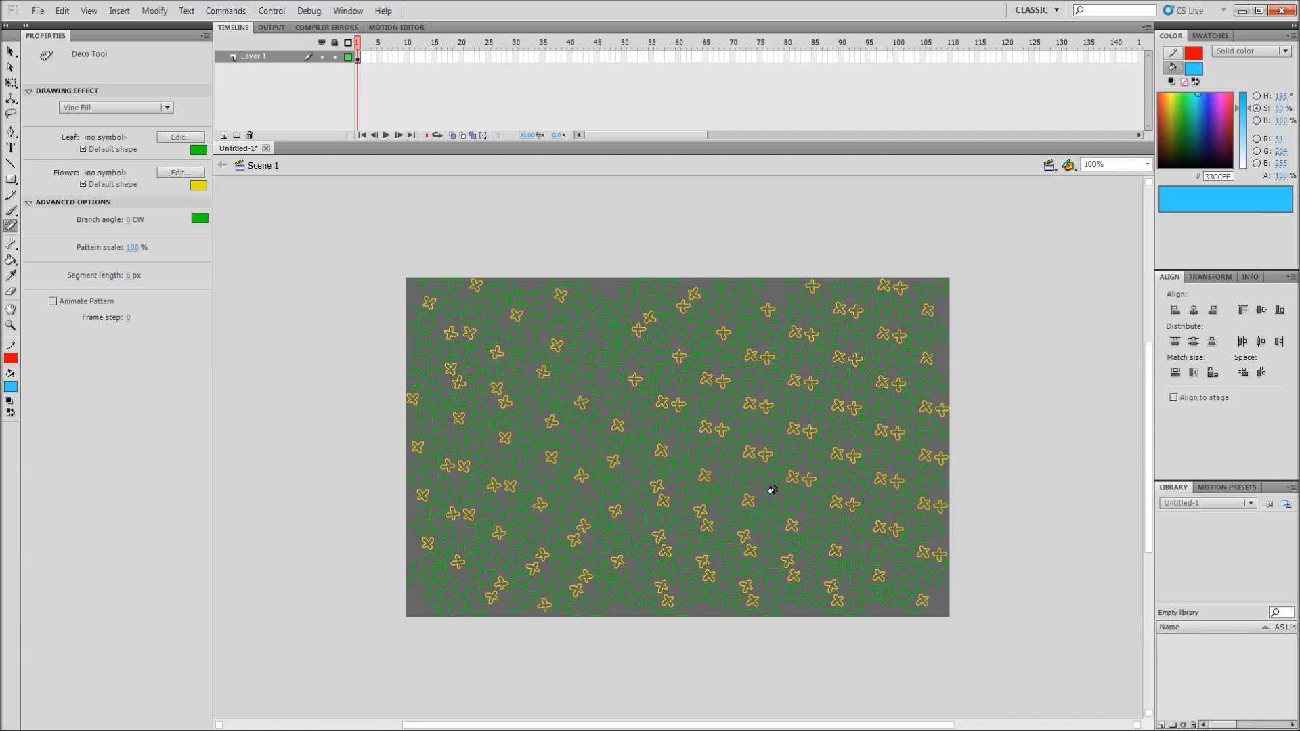
key("ctrl+z")
key("v")
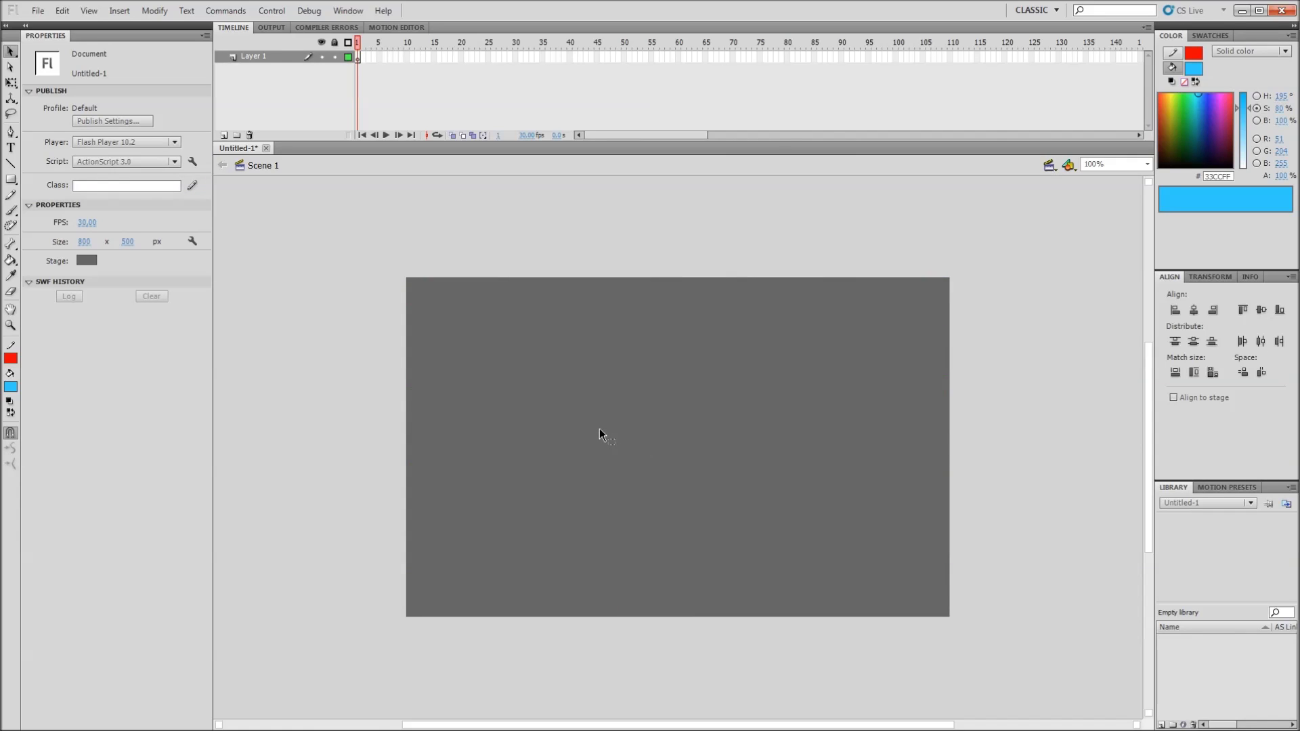
Step: Draw four crossing red lines with the Line tool so that they enclose a rectangle left of the stage's centre
key("n")
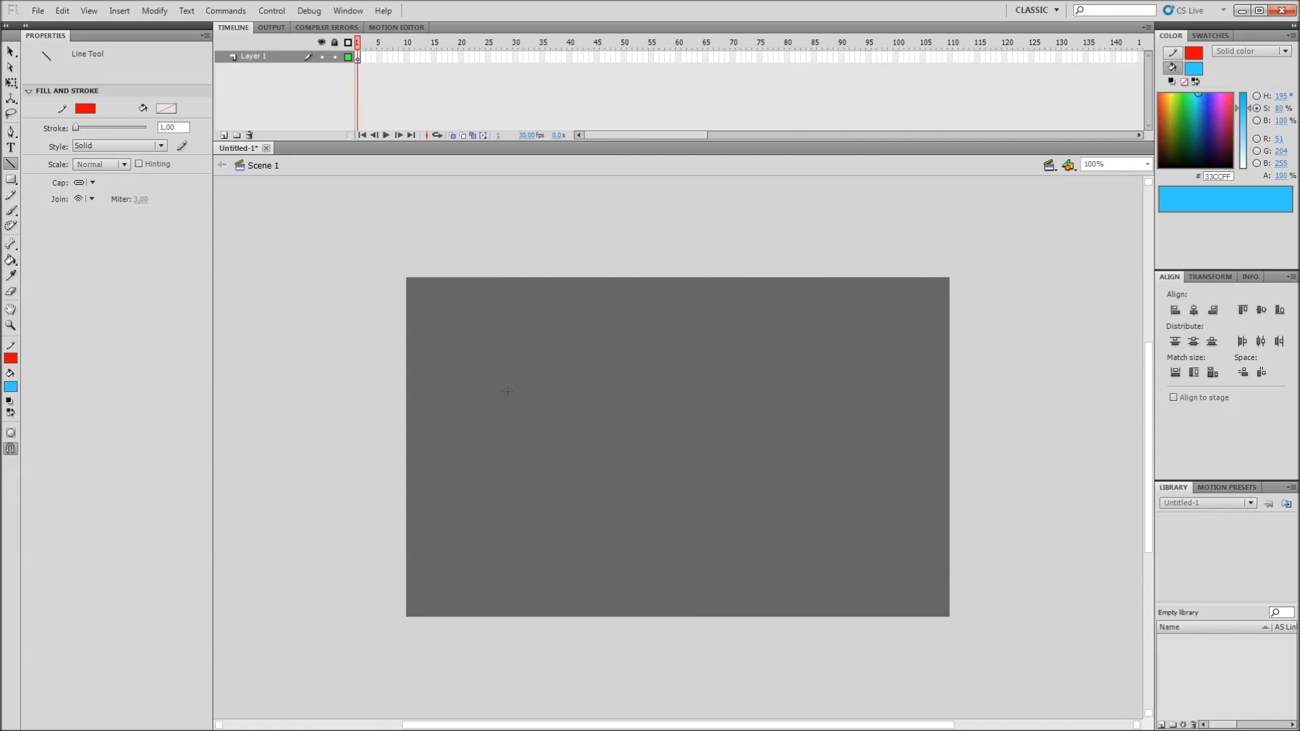
left_click_drag(496, 380, 717, 381)
left_click_drag(542, 364, 542, 473)
mouse_move(653, 362)
left_mouse_down()
mouse_move(654, 483)
mouse_move(670, 467)
left_mouse_up()
Step: Fill the rectangle enclosed by the lines with the Deco tool's Vine Fill, and set the leaf colour to light blue
key("k")
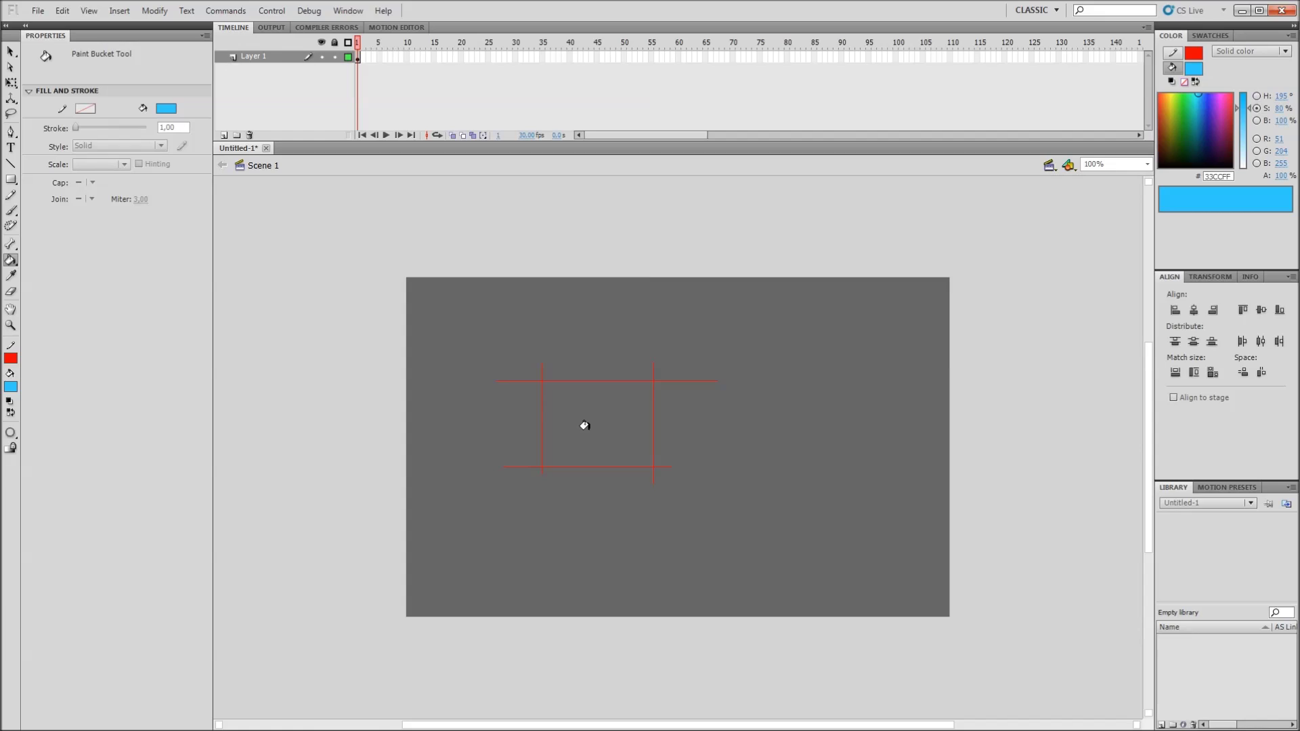
left_click(10, 227)
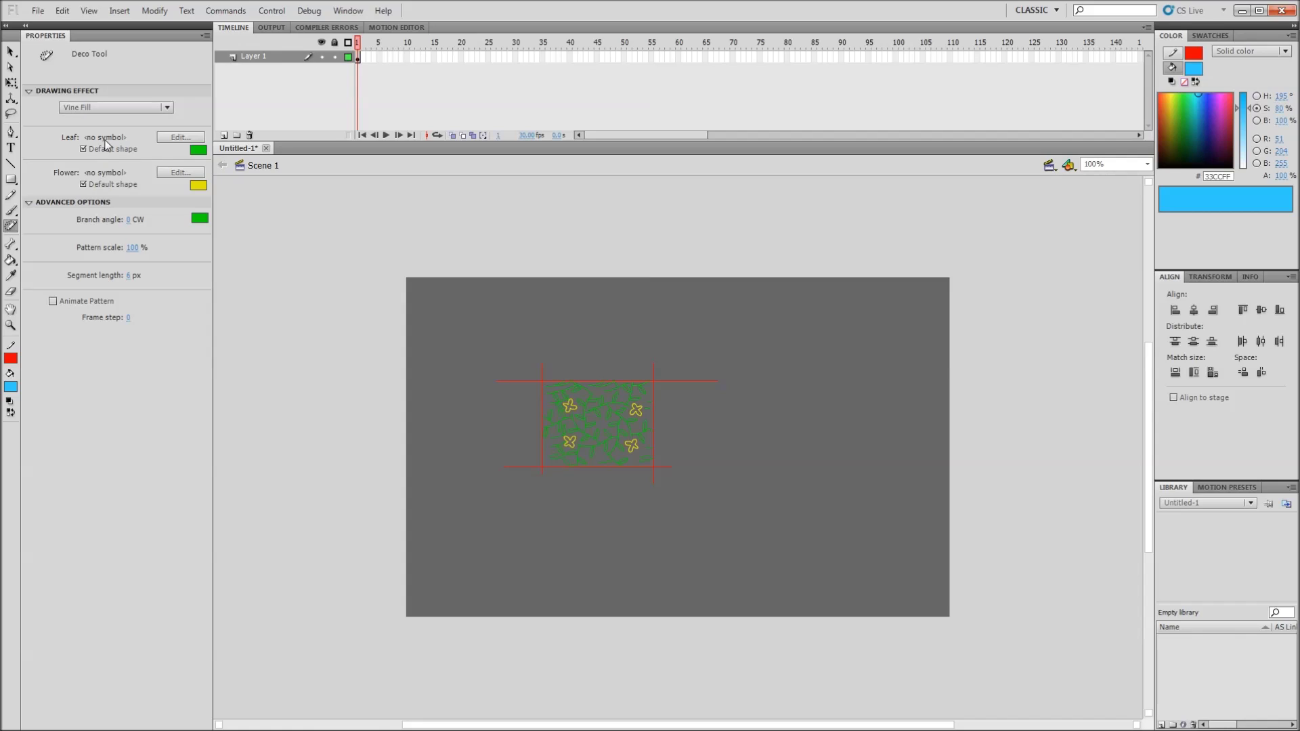
left_click(198, 150)
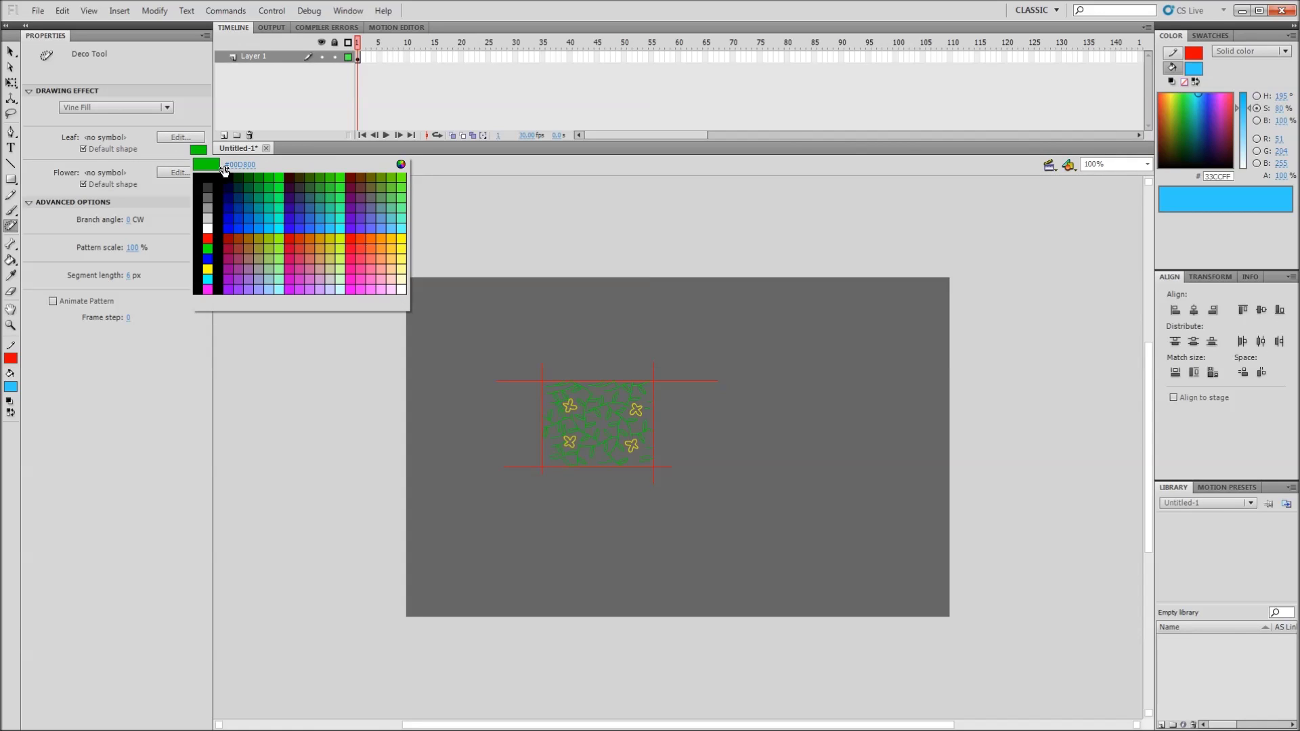
left_click(271, 226)
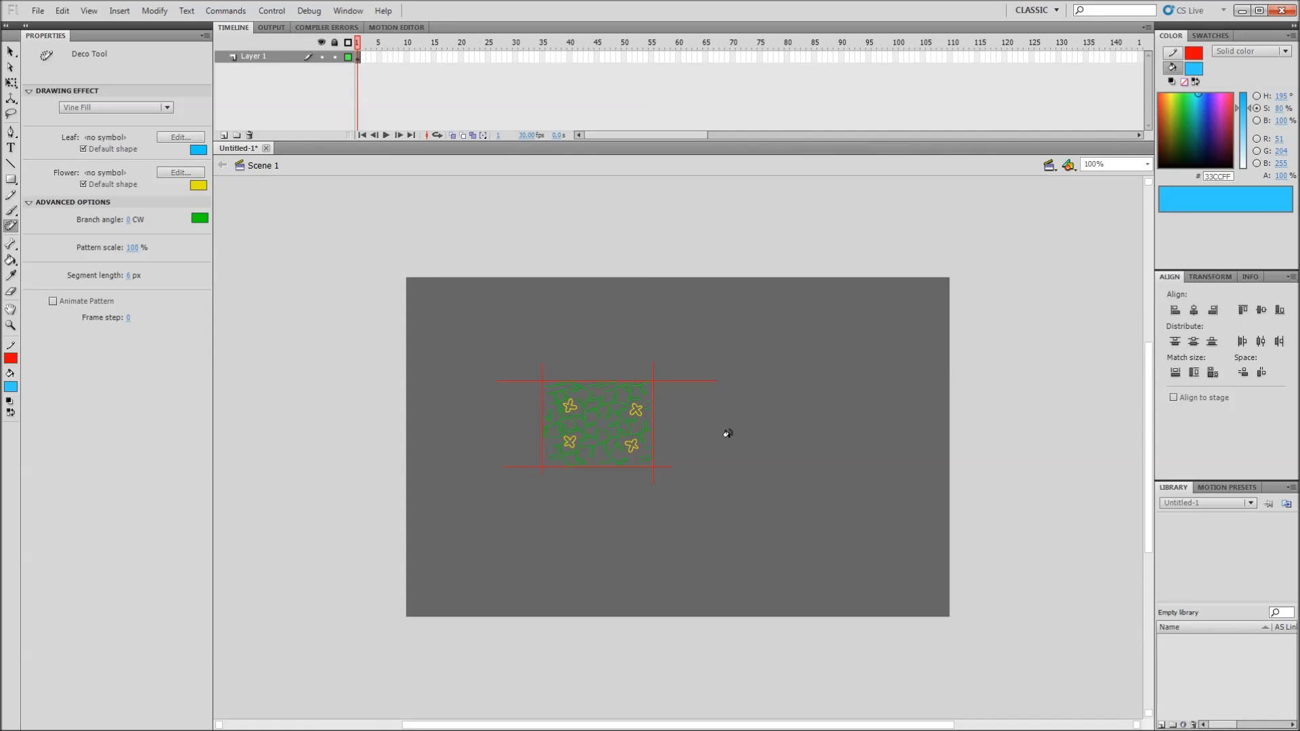
Step: Draw a square with a red outline and no fill in the lower right area of the stage
key("n")
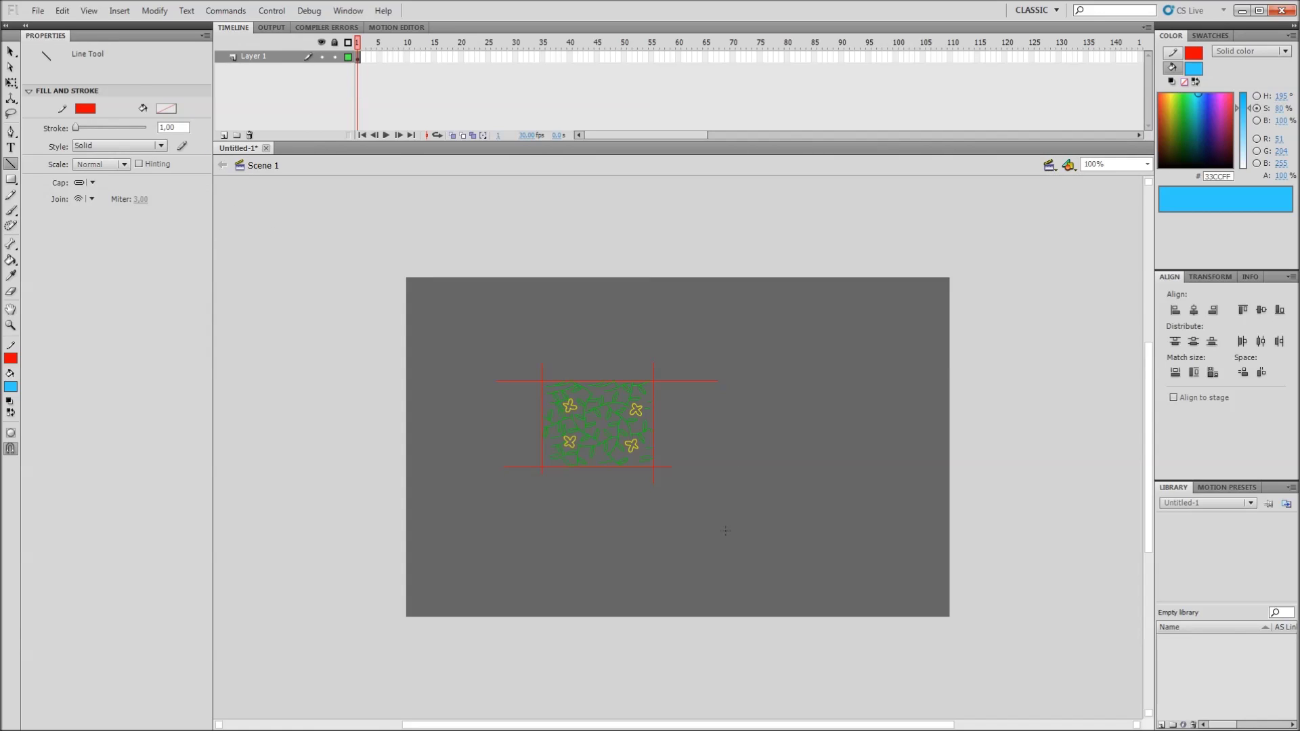
key("r")
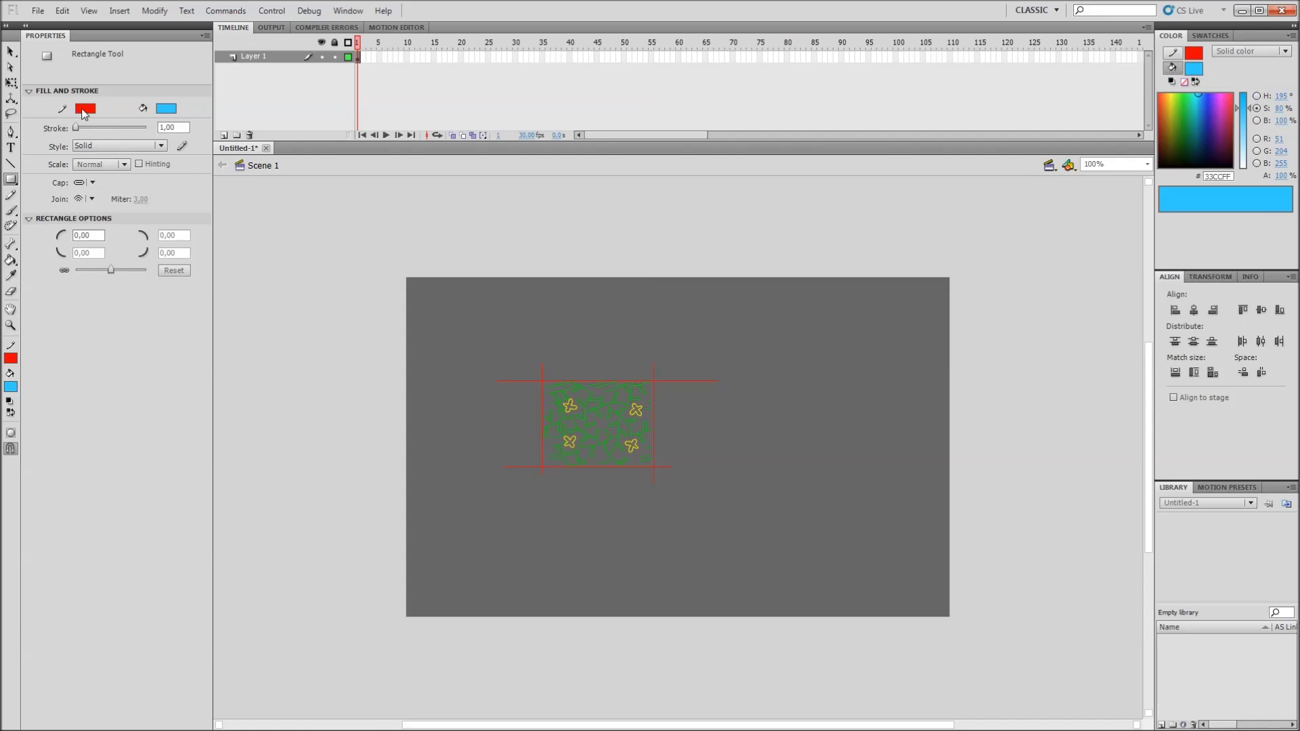
left_click(167, 109)
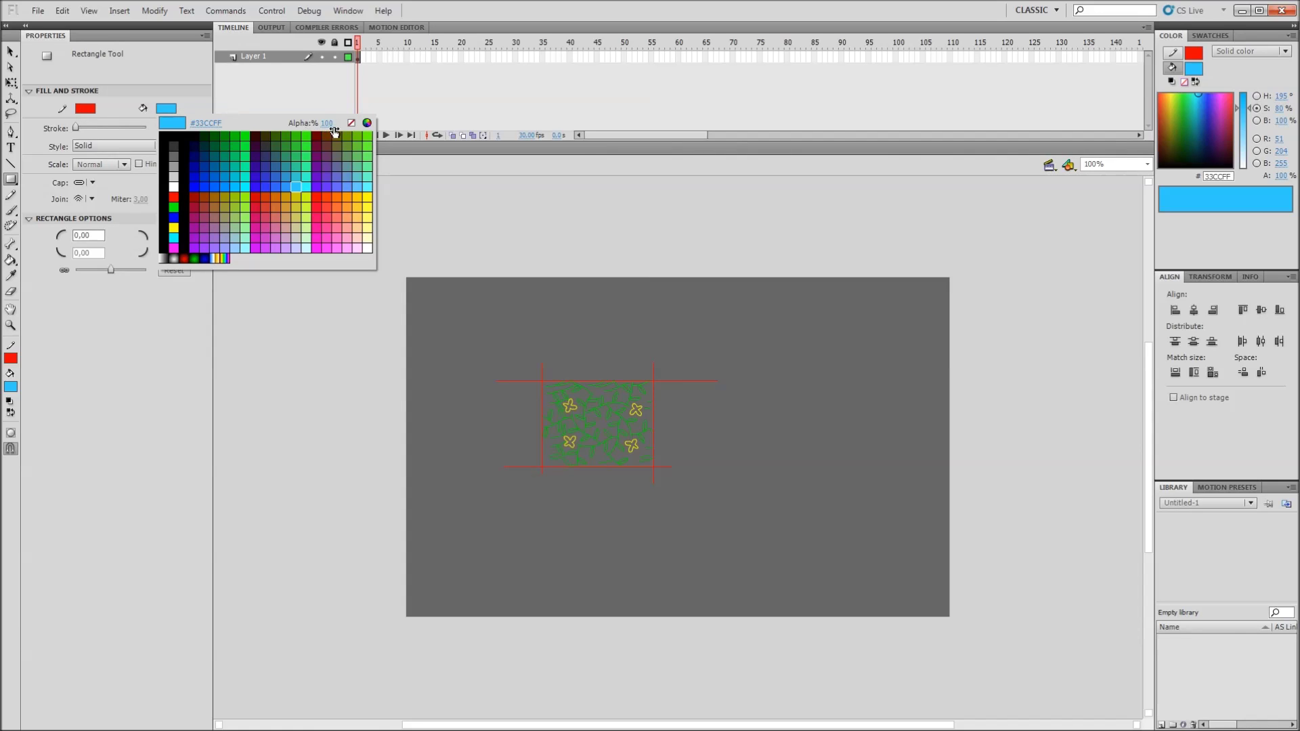
left_click(350, 123)
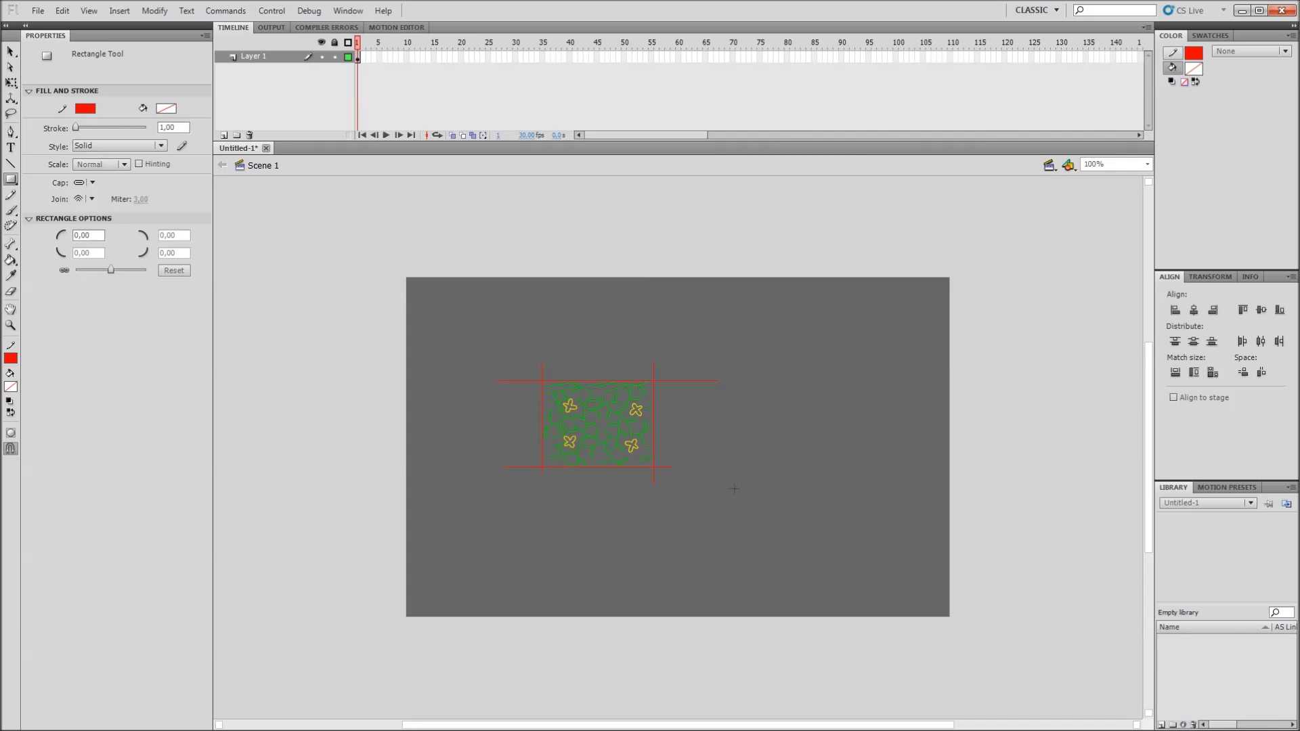
left_click_drag(734, 488, 821, 575)
Step: Try the Deco tool's Vine Fill with light blue leaves in the new red square, and undo the fill
key("u")
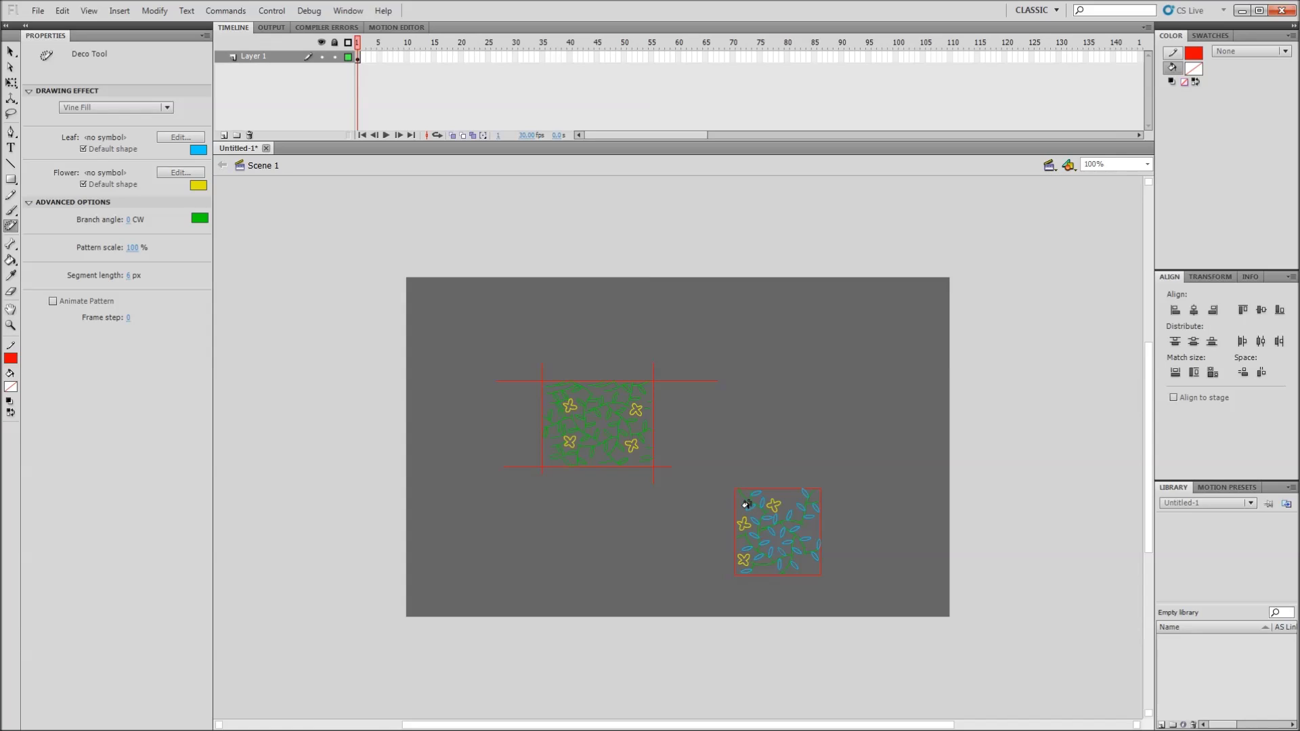
left_click(199, 149)
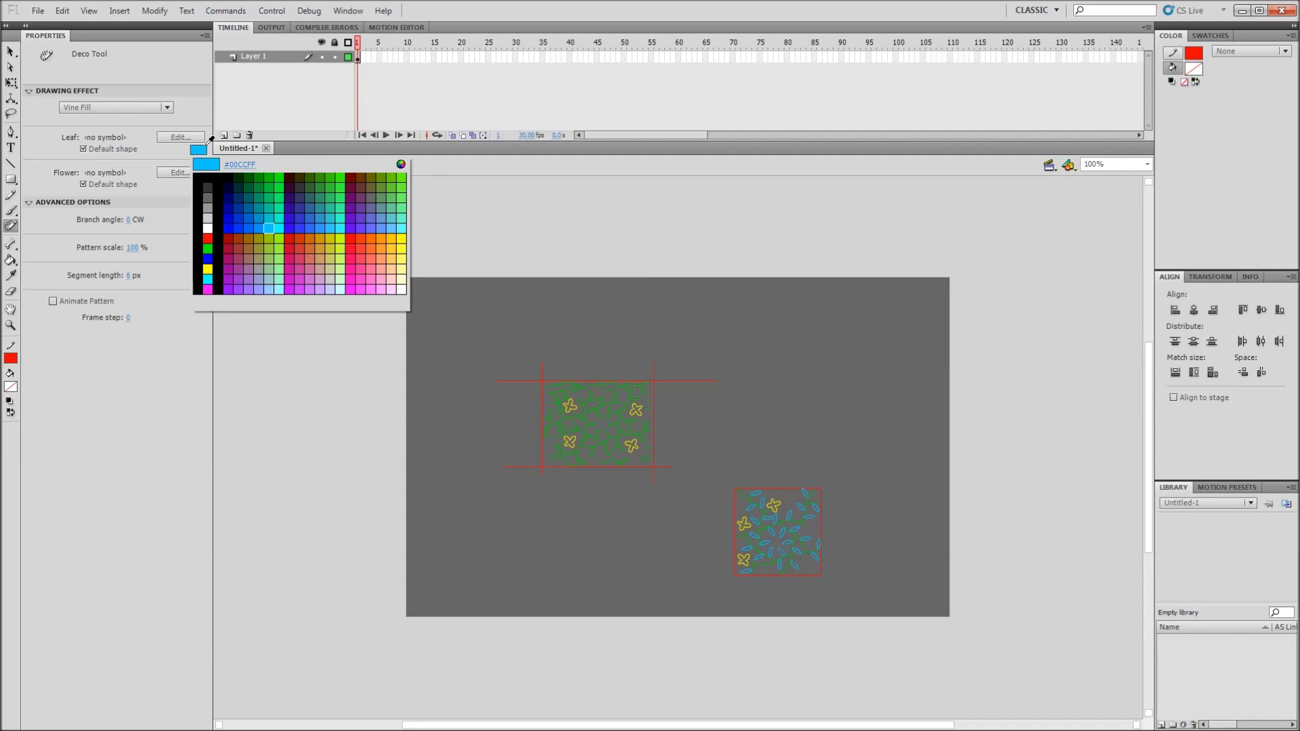
left_click(289, 178)
key("v")
key("ctrl+z")
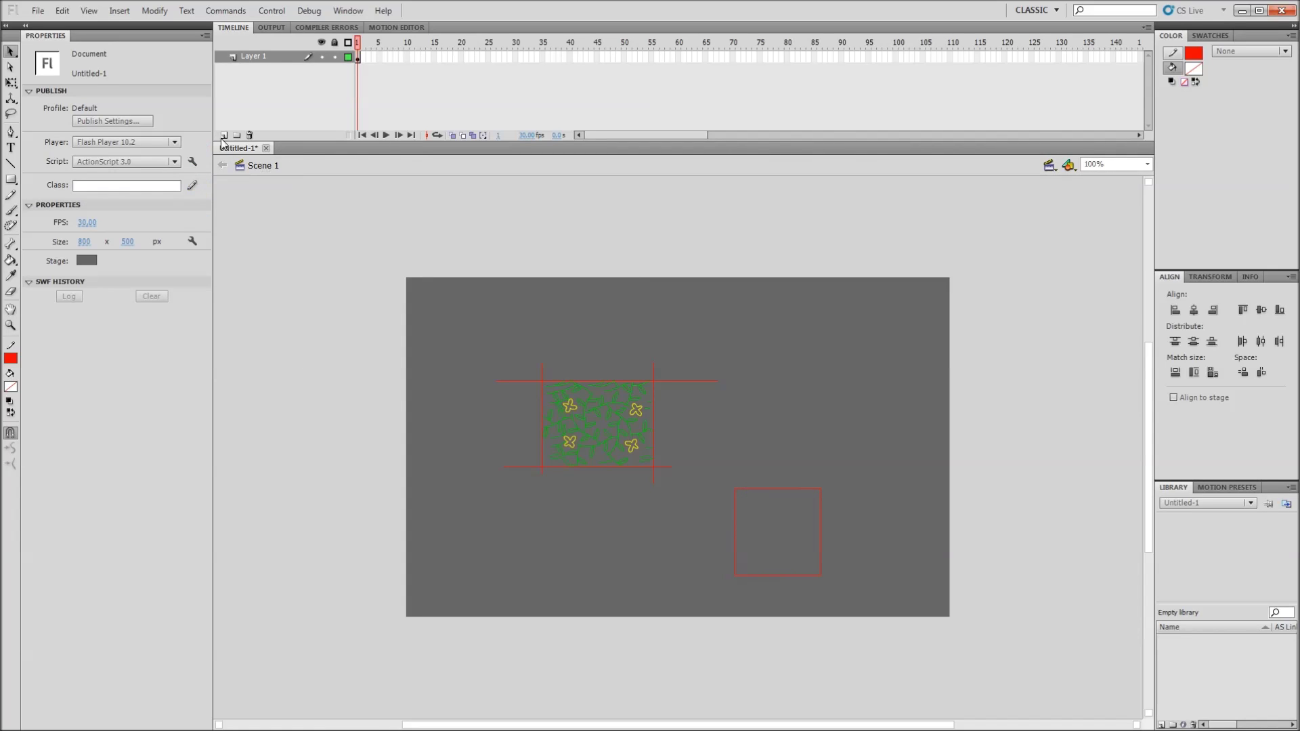
Step: Set the Vine Fill's leaf colour to red and fill the red square with the pattern
key("u")
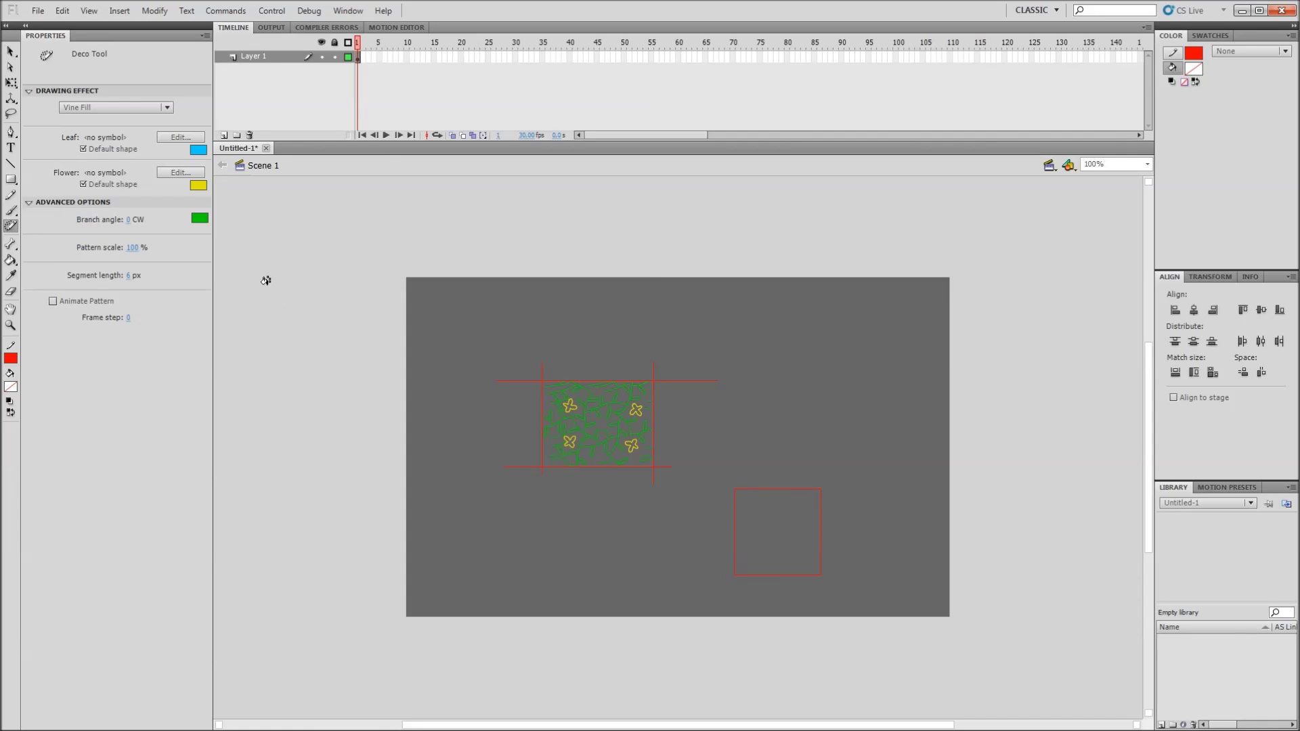
left_click(203, 149)
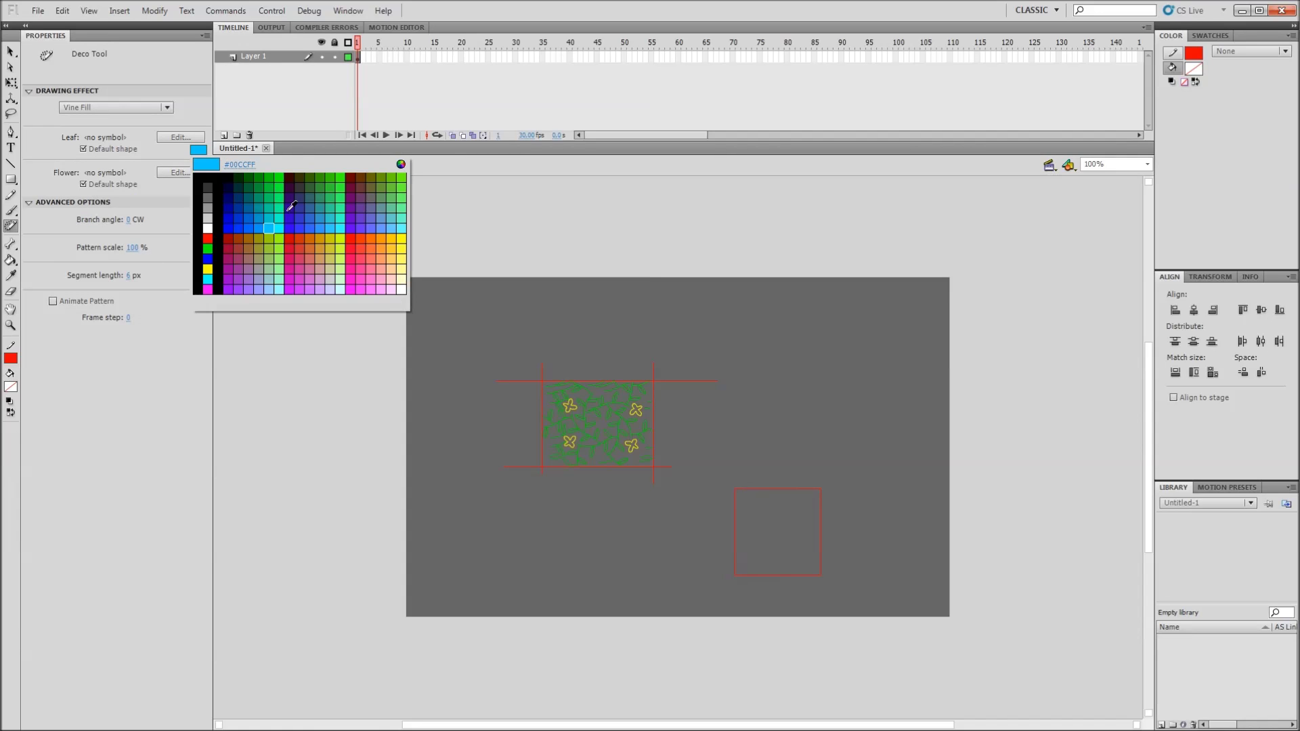
left_click(351, 238)
left_click(793, 556)
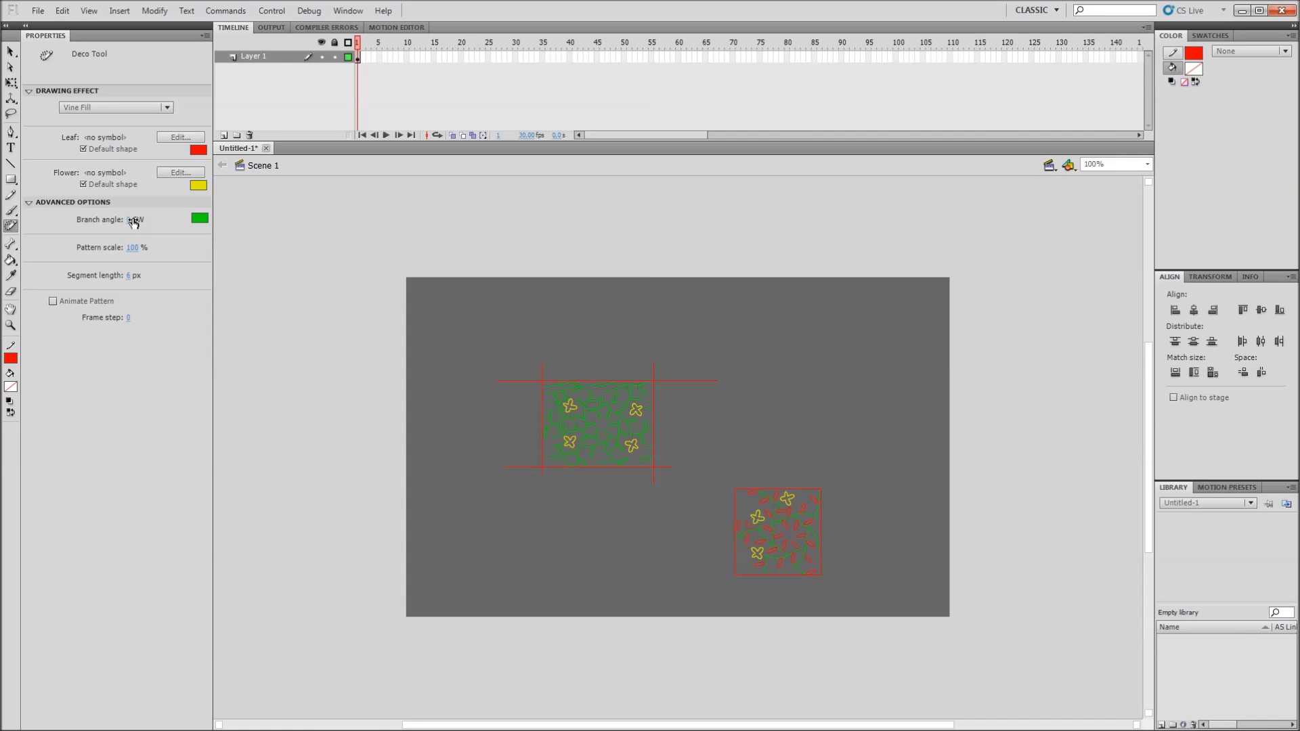
mouse_move(134, 222)
left_mouse_down()
mouse_move(149, 228)
mouse_move(134, 222)
left_mouse_up()
Step: Draw a red outlined square across the stage's lower edge and fill it with the Vine Fill at a pattern scale of 56%
key("r")
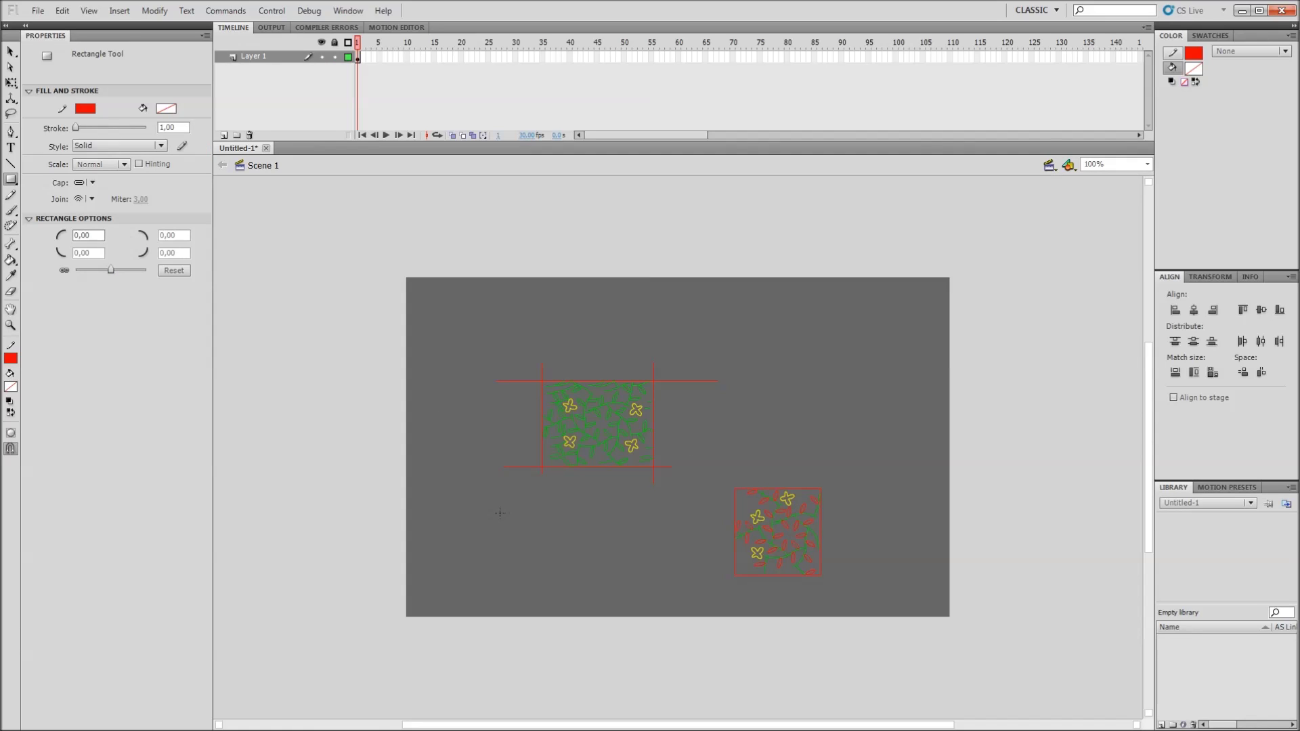
left_click_drag(448, 526, 587, 665)
key("u")
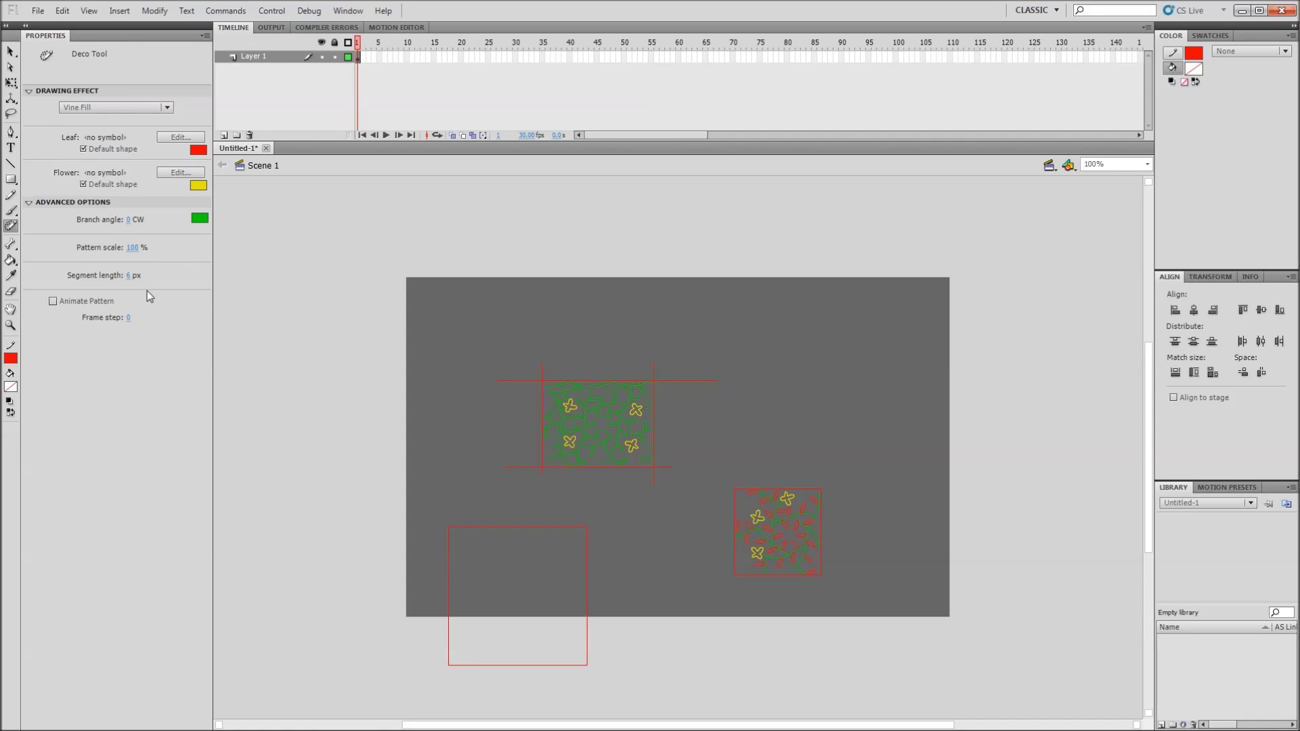
mouse_move(129, 254)
left_mouse_down()
mouse_move(174, 251)
mouse_move(105, 251)
left_mouse_up()
left_click(501, 552)
Step: Draw a red outlined rectangle of about 135 by 122 px beside the stage and move it to about X 527, Y 115
key("r")
left_click_drag(274, 396, 365, 479)
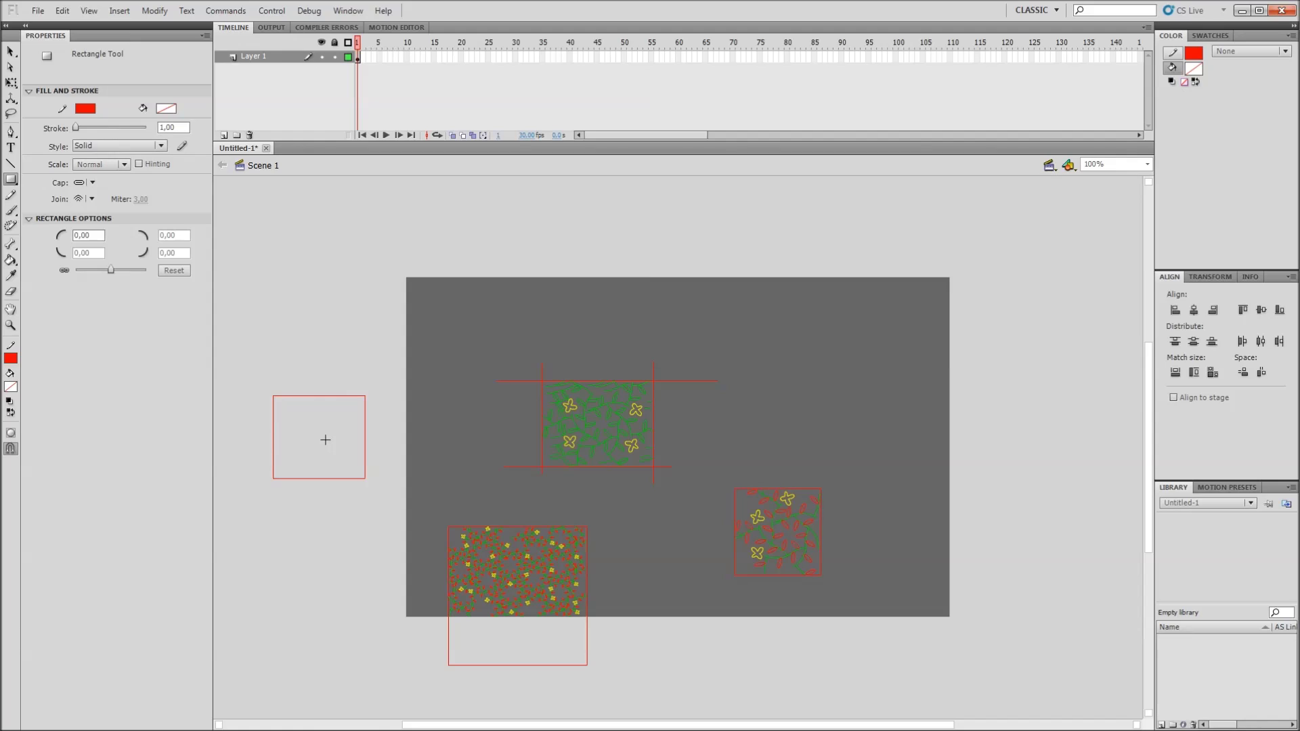
key("u")
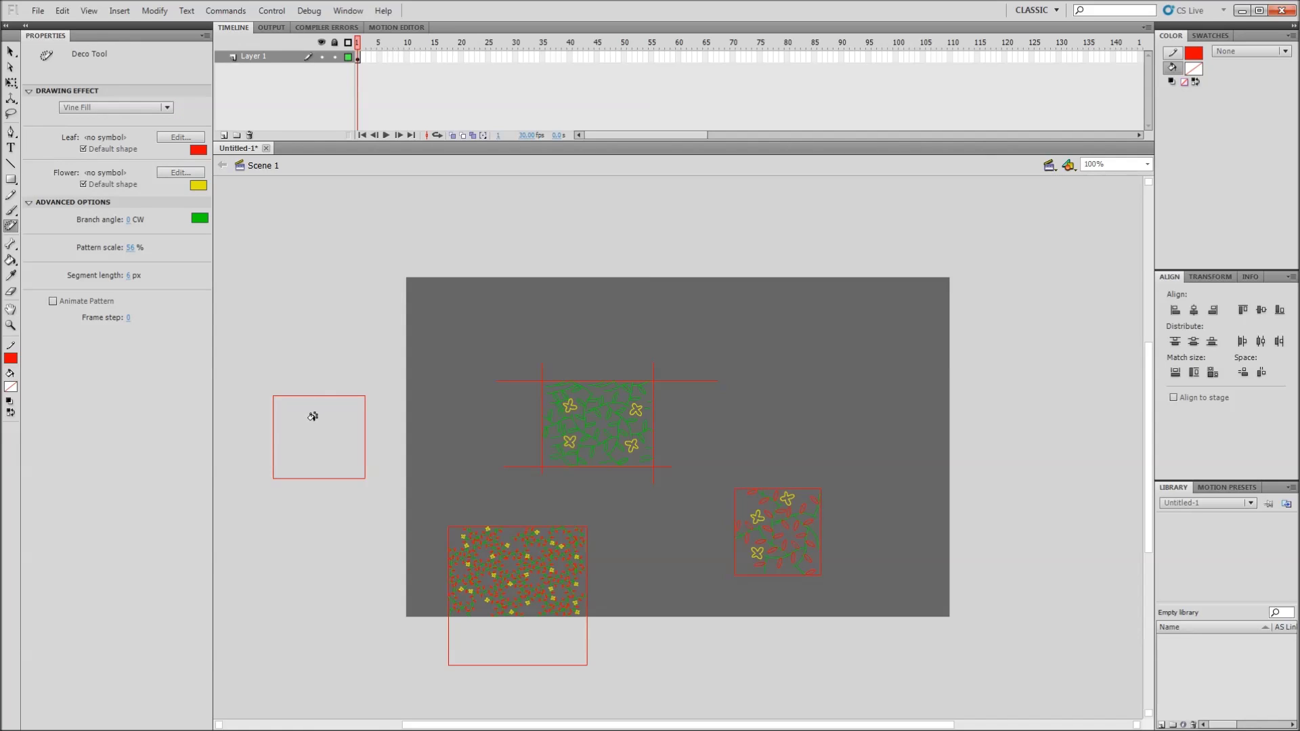
key("v")
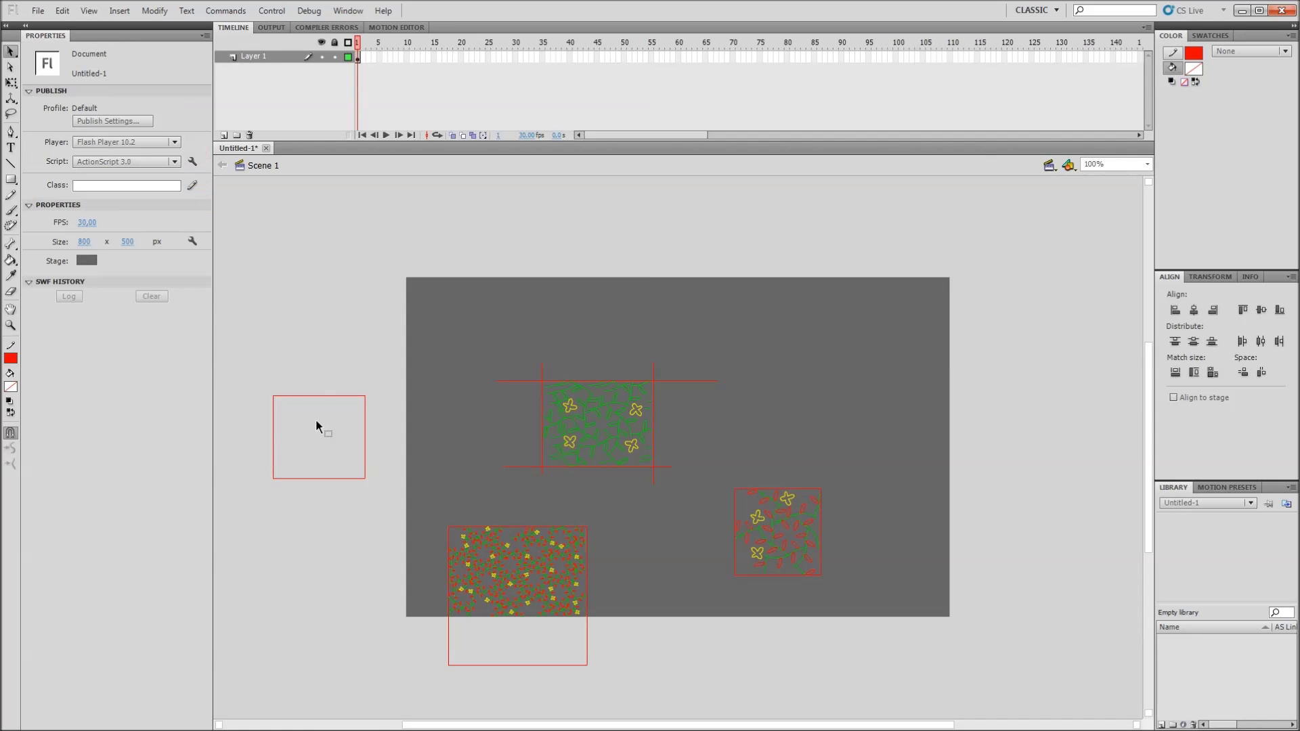
double_click(343, 476)
left_click_drag(344, 476, 555, 474)
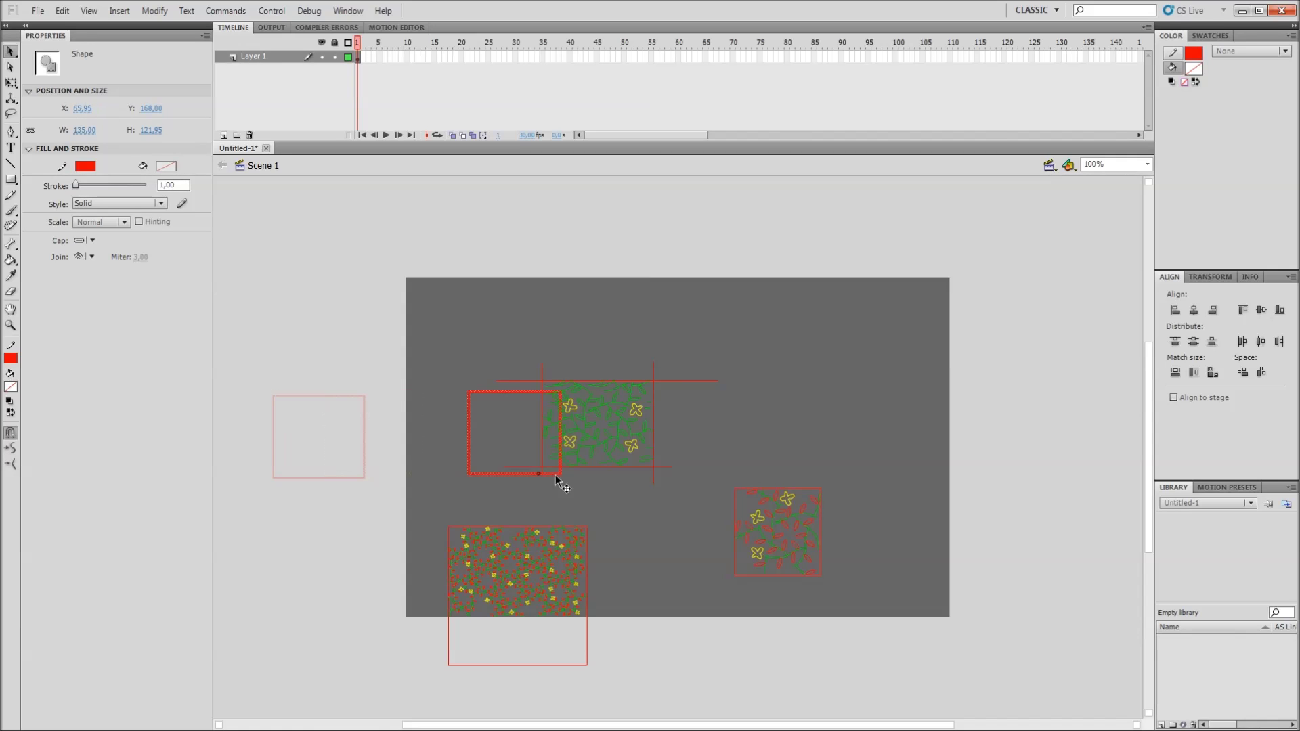
left_click_drag(835, 438, 835, 437)
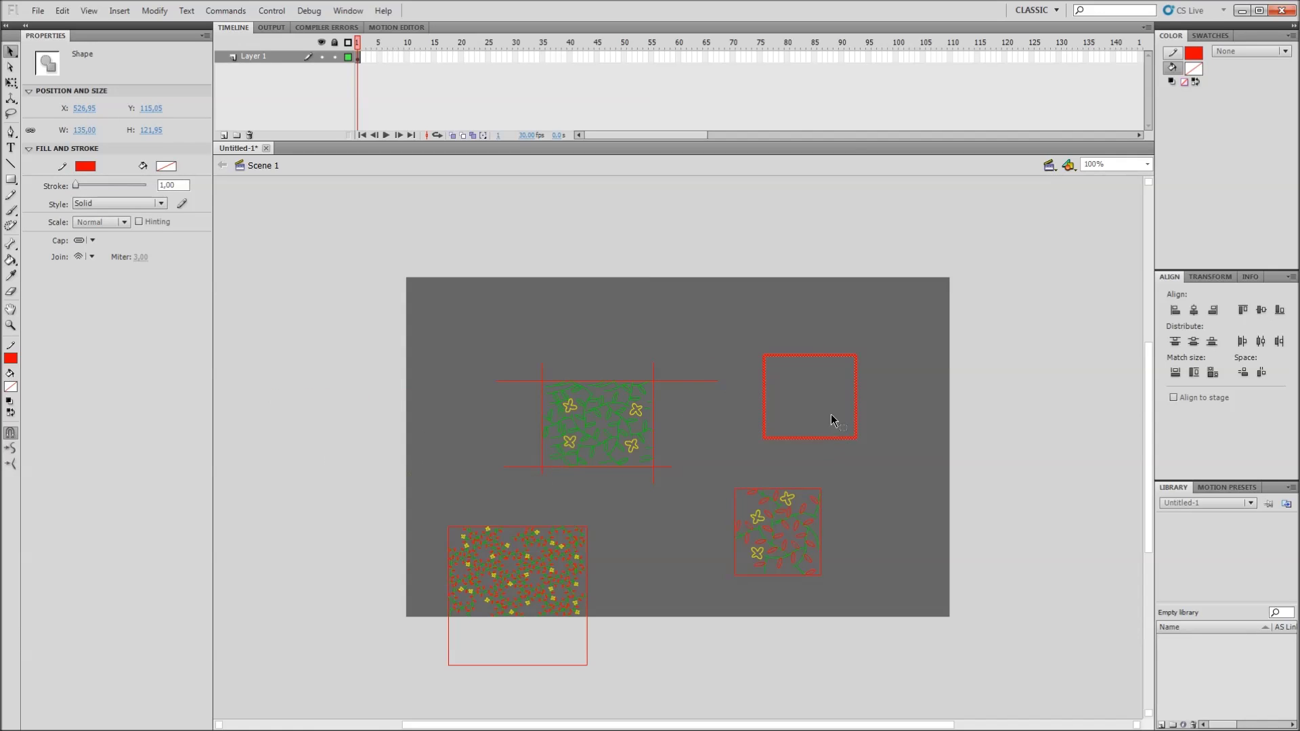
left_click(858, 474)
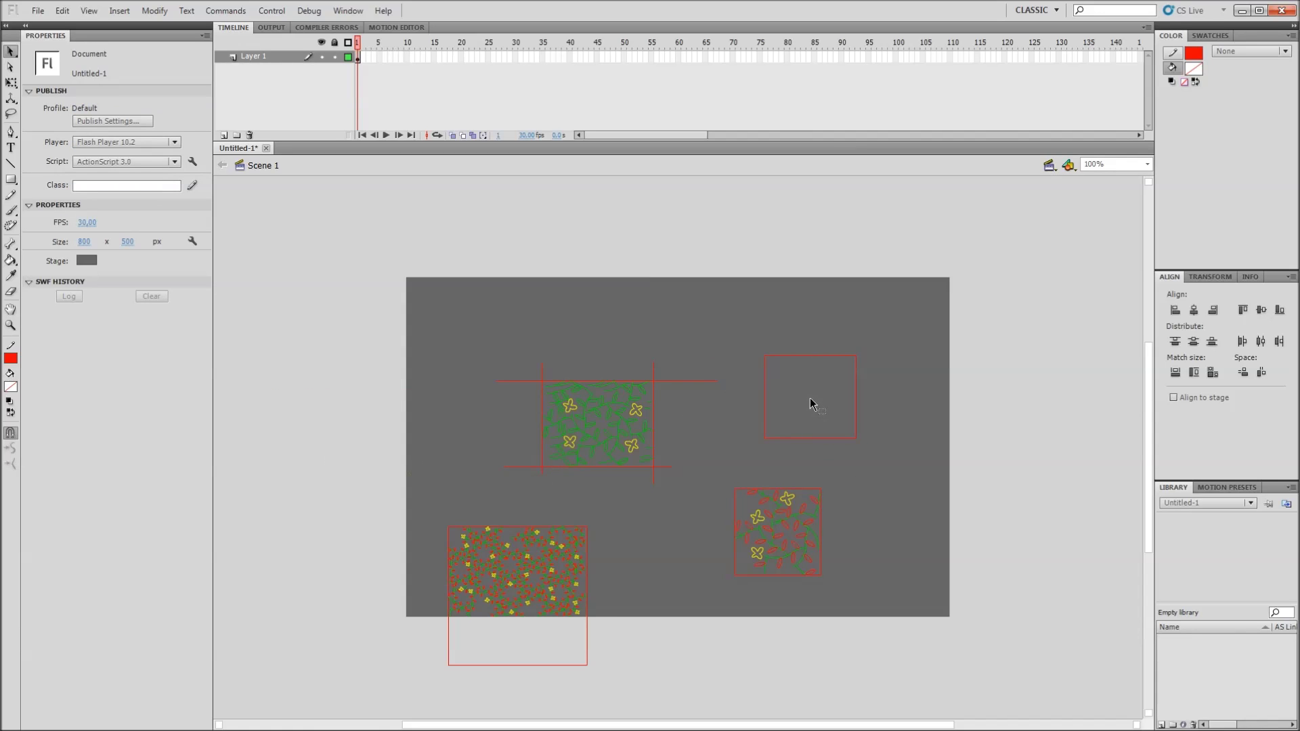
Step: Fill the moved rectangle with the Vine Fill and delete its red outline
key("u")
left_click(809, 391)
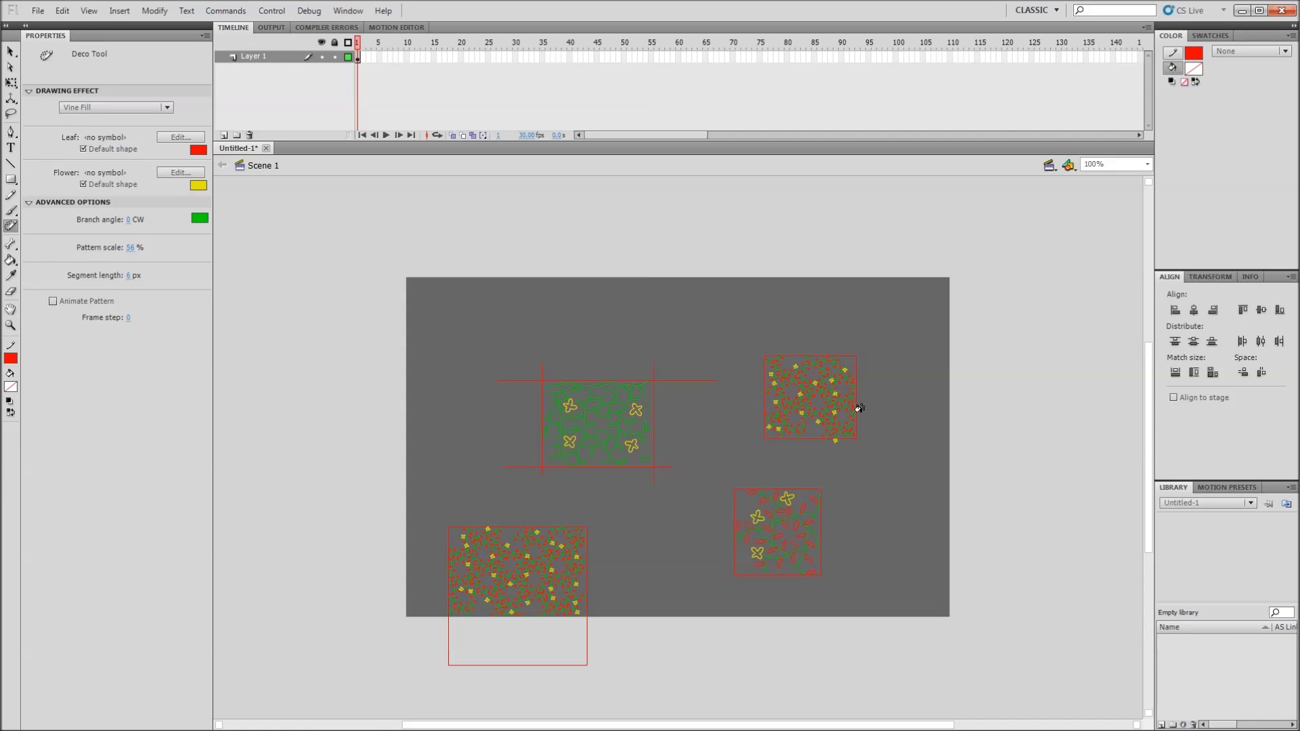
key("v")
left_click(856, 369)
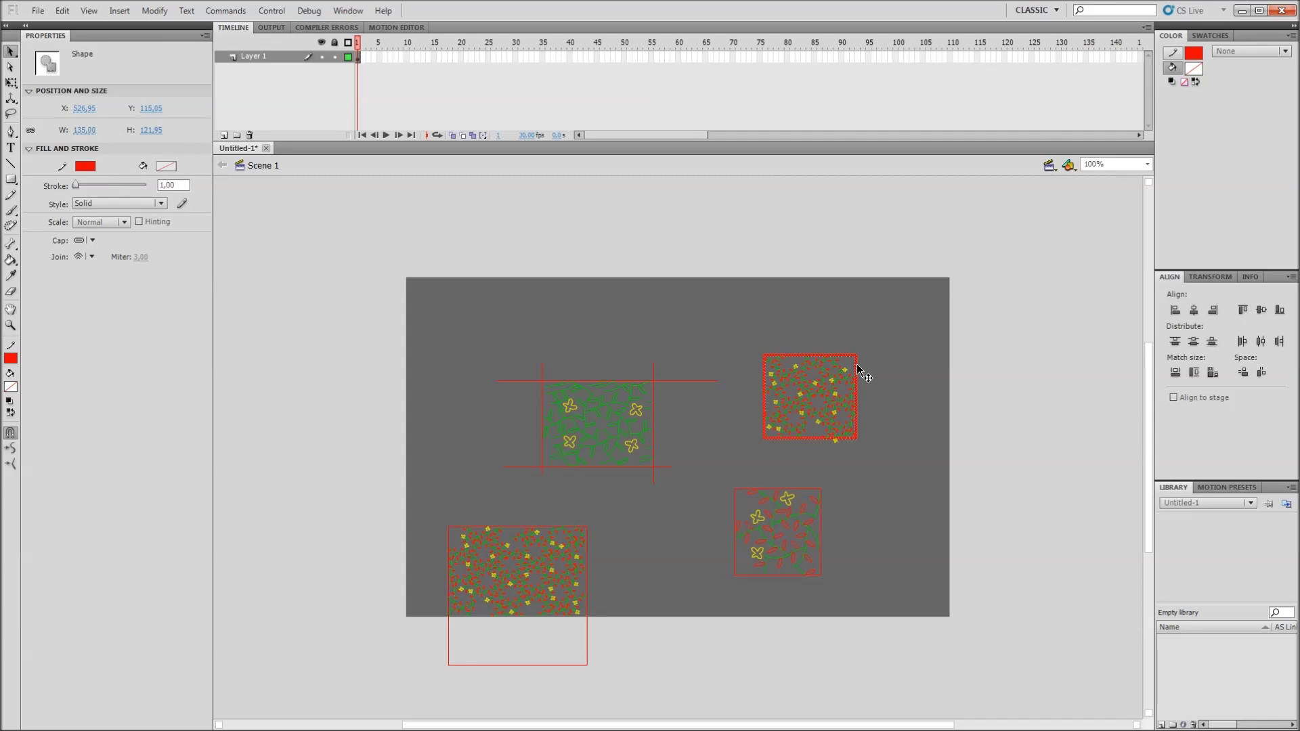
key("Delete")
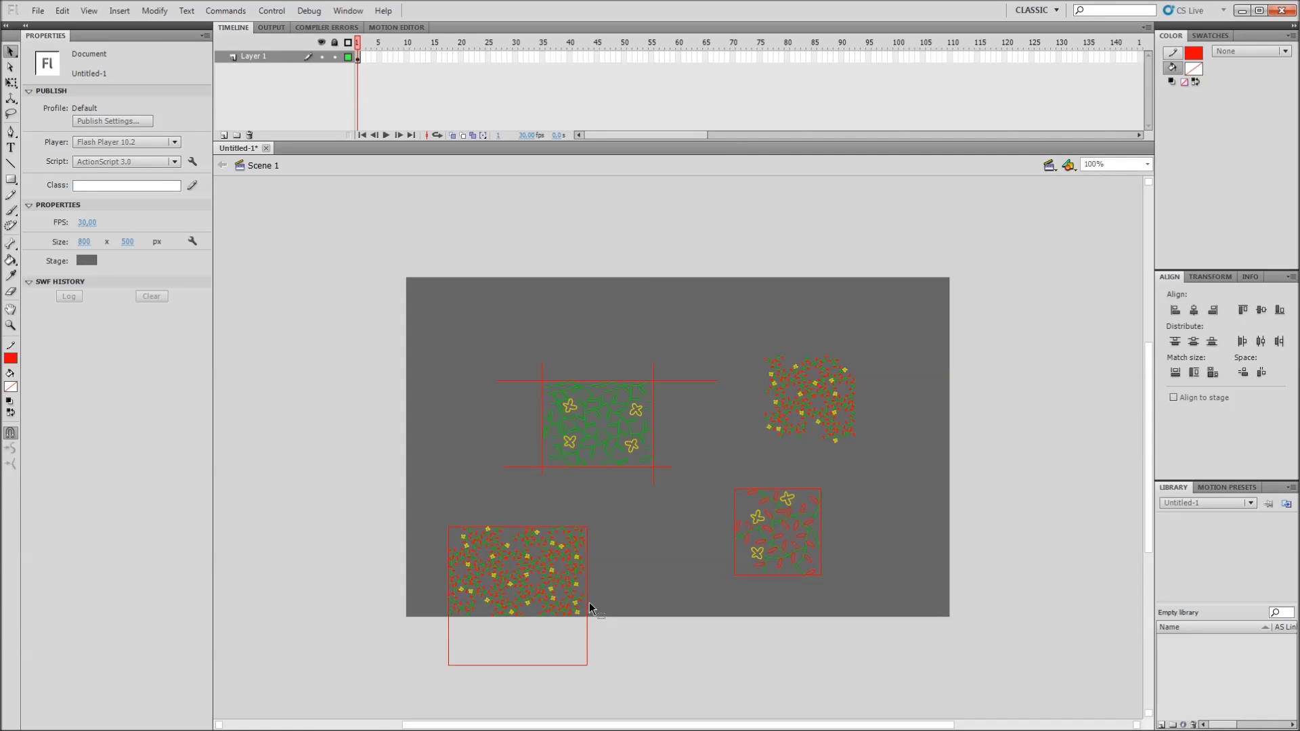
Step: Delete the two lower red squares together with their vine patterns
left_click_drag(380, 481, 673, 708)
key("Delete")
left_click_drag(864, 465, 691, 623)
key("Delete")
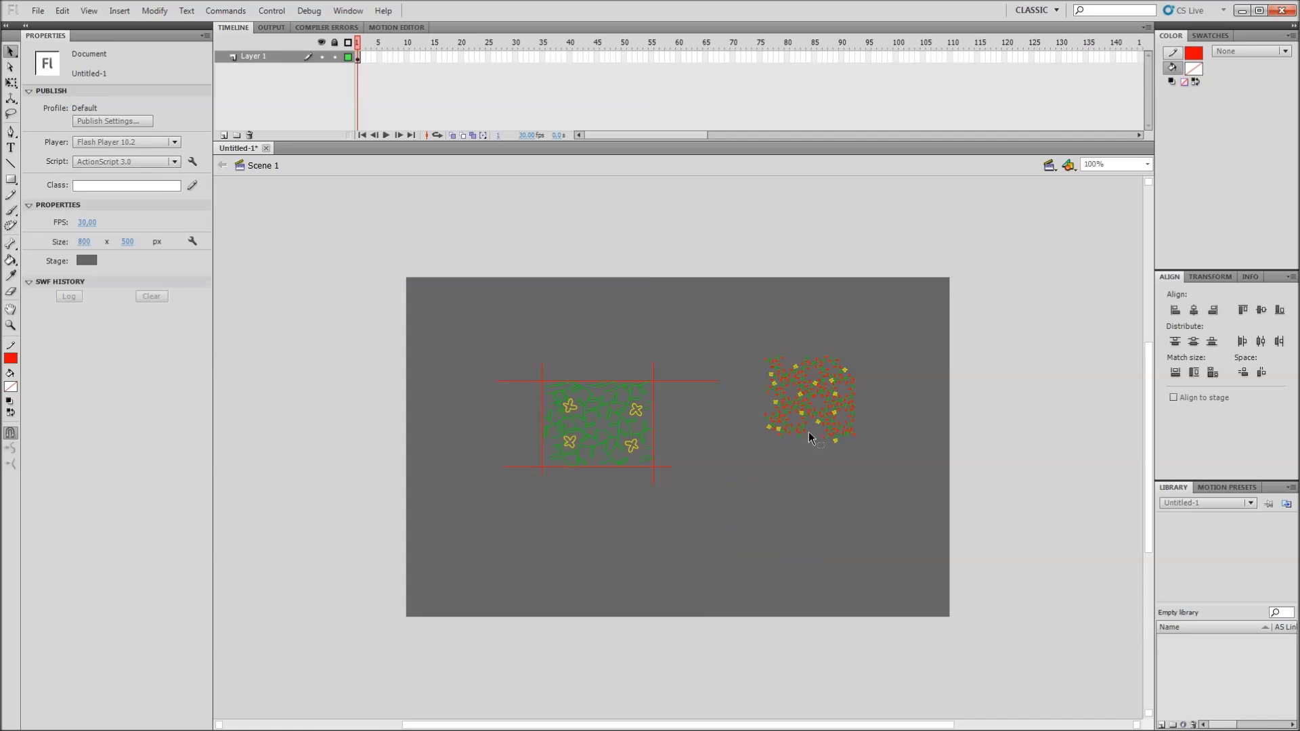
Step: Move the vine pattern without an outline off the stage and back onto it, to about X 431, Y 232
left_click(838, 396)
left_click_drag(837, 396, 727, 350)
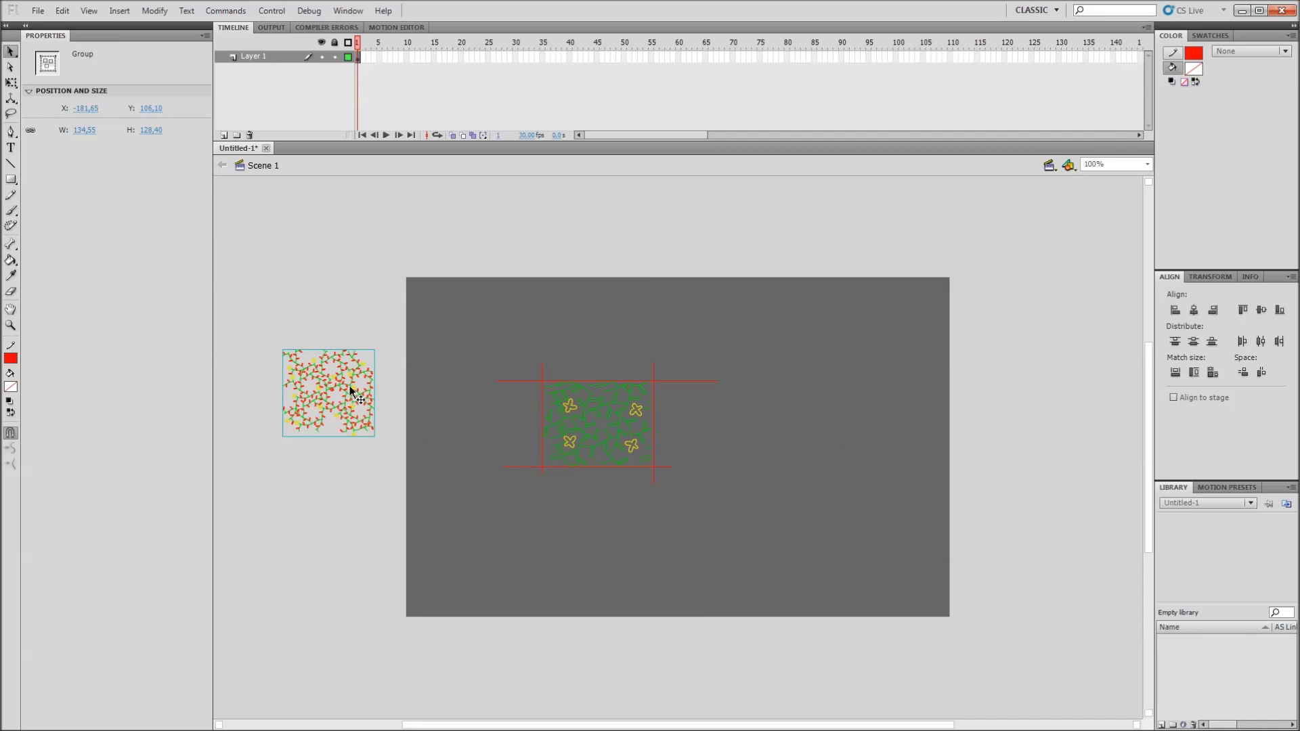
left_click_drag(348, 385, 743, 474)
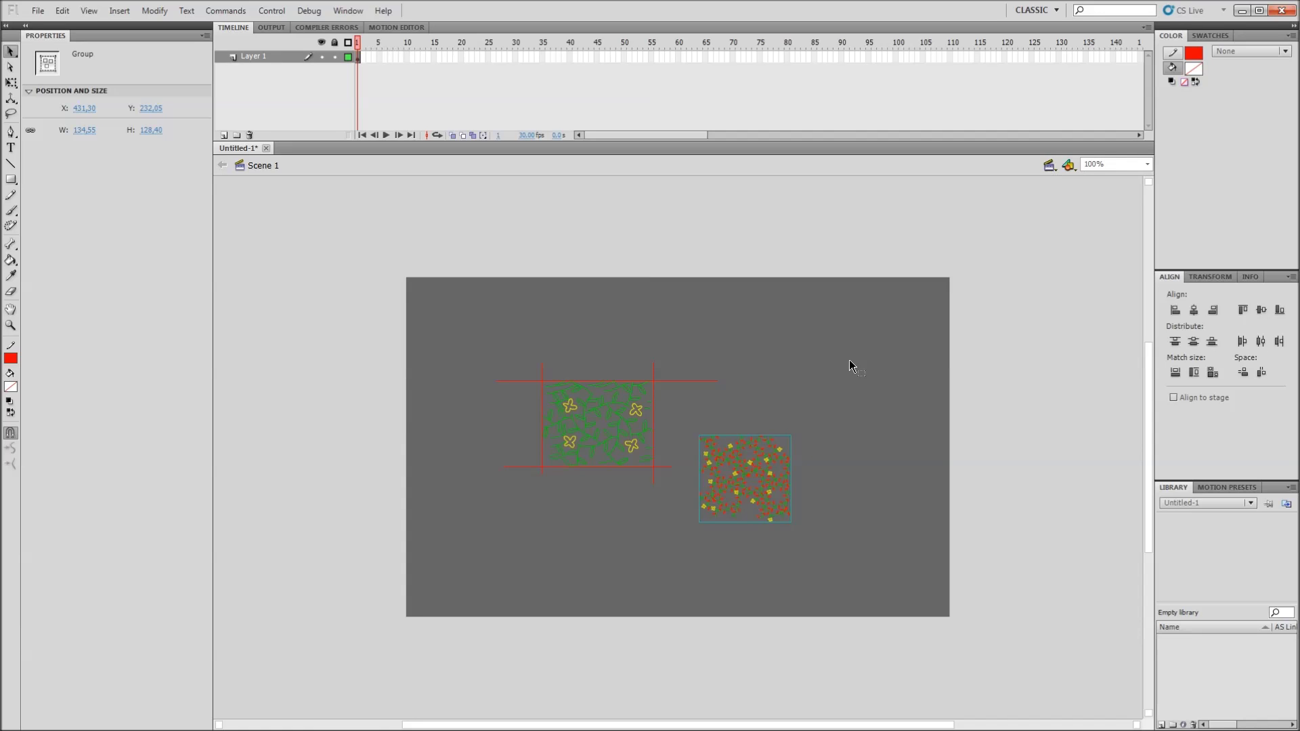
Step: Turn on Snap to Pixels for the stage with the vine pattern magnified to 400%
key("ctrl+equal")
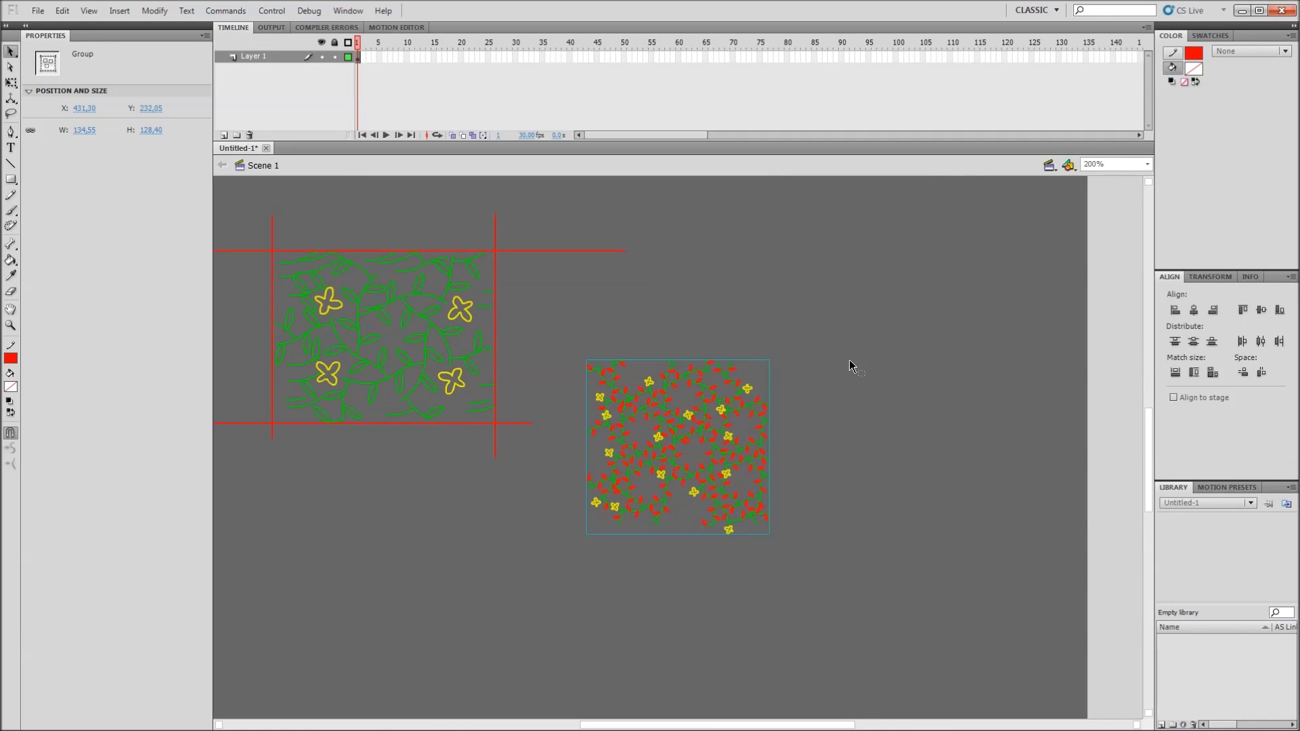
key("ctrl+equal")
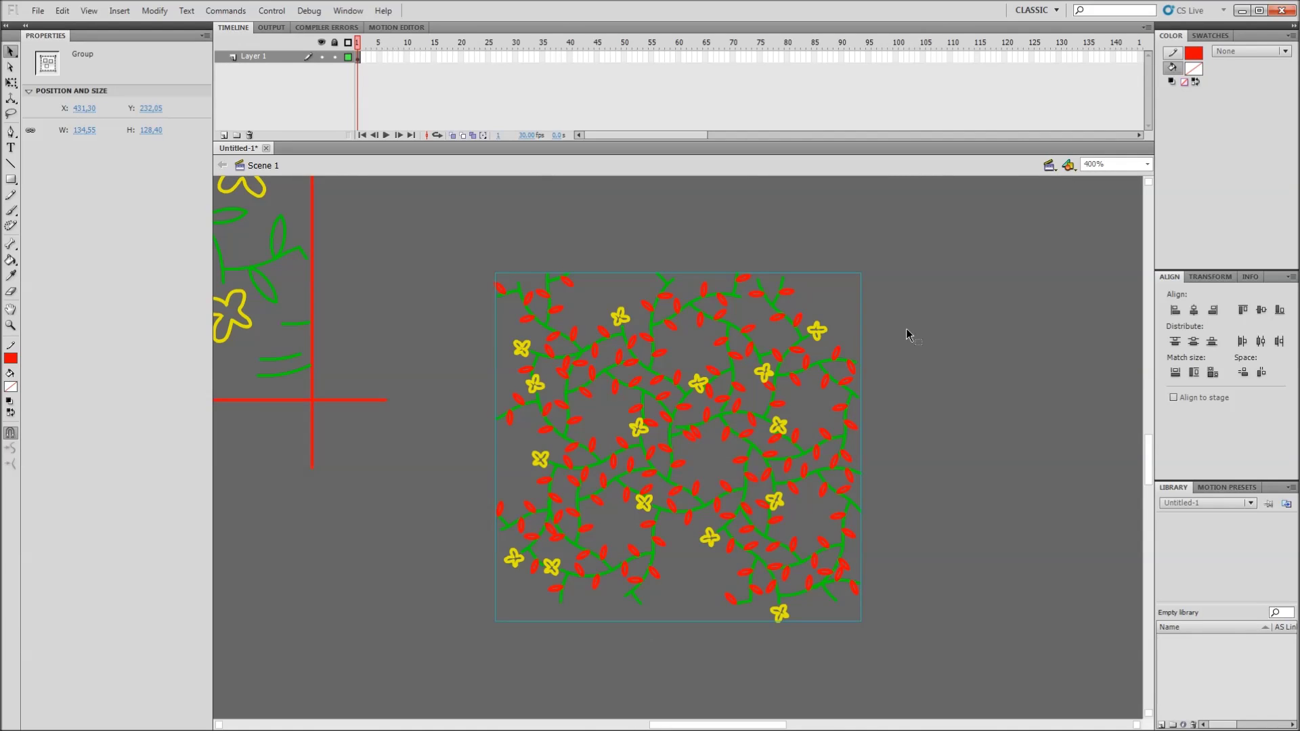
right_click(417, 319)
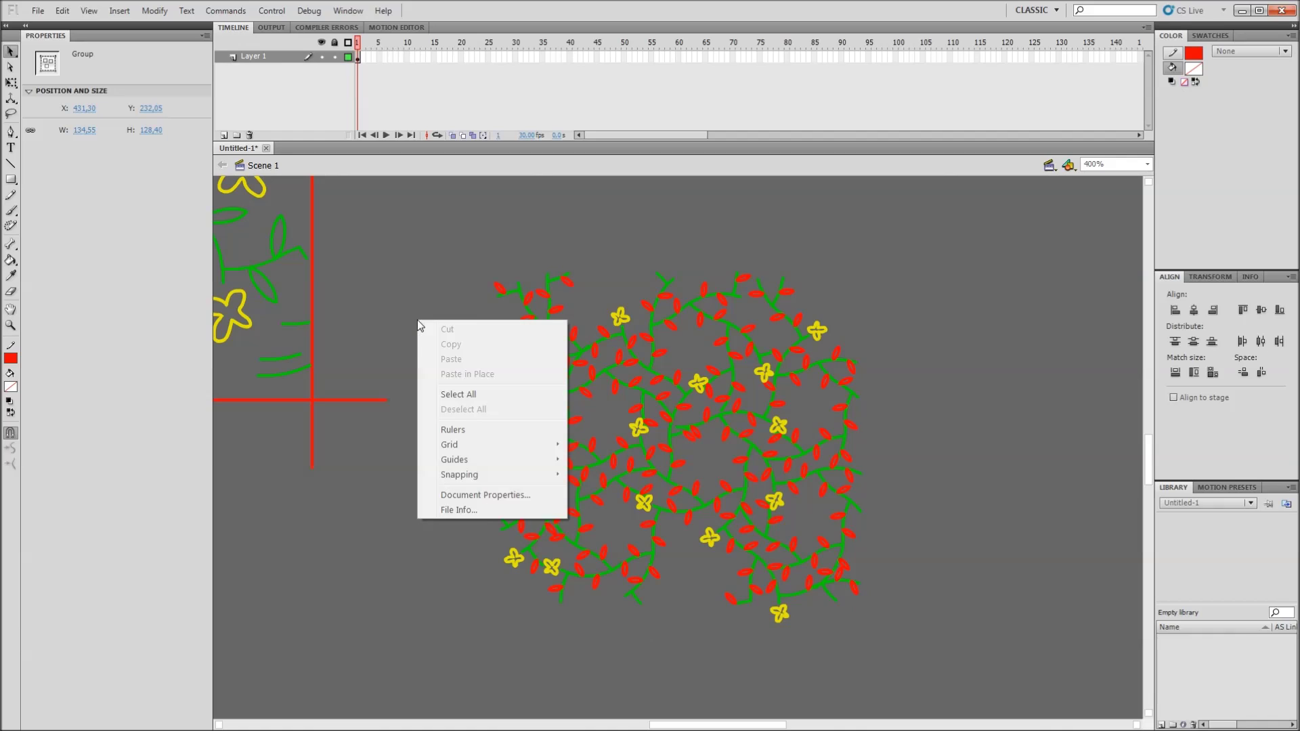
mouse_move(459, 477)
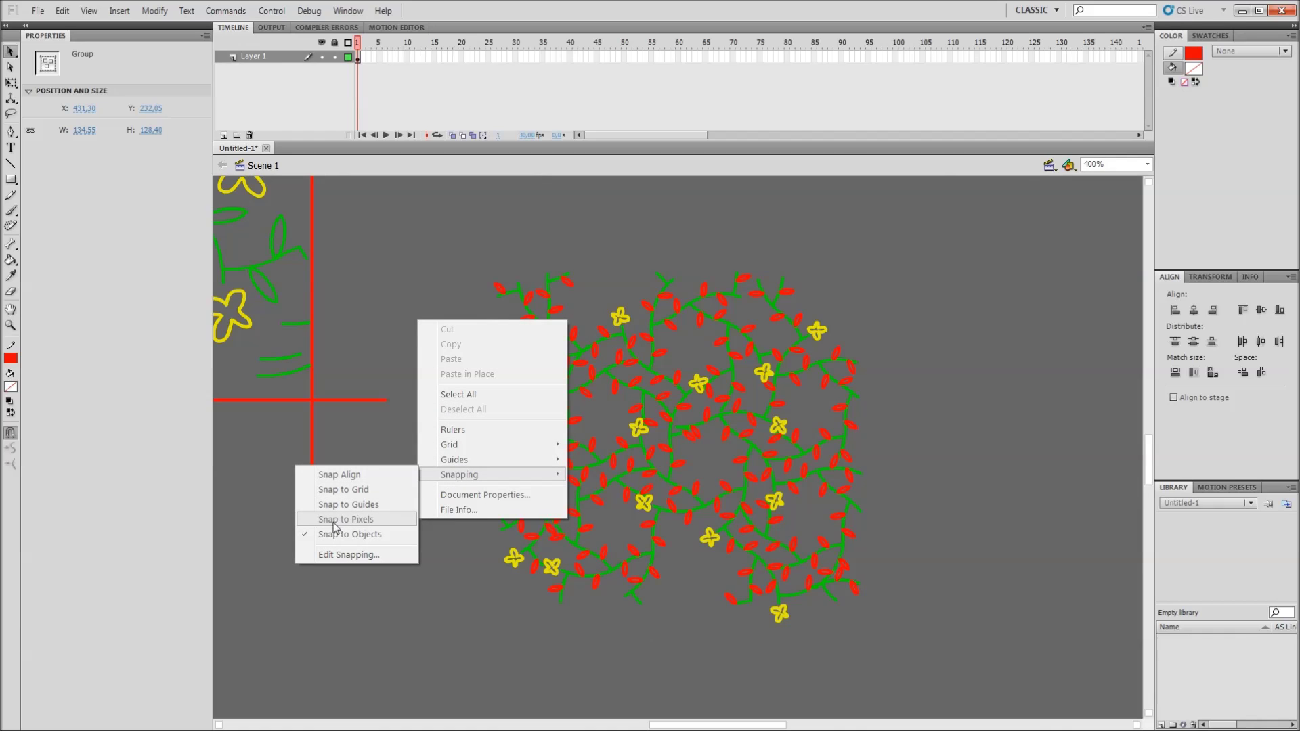
left_click(367, 522)
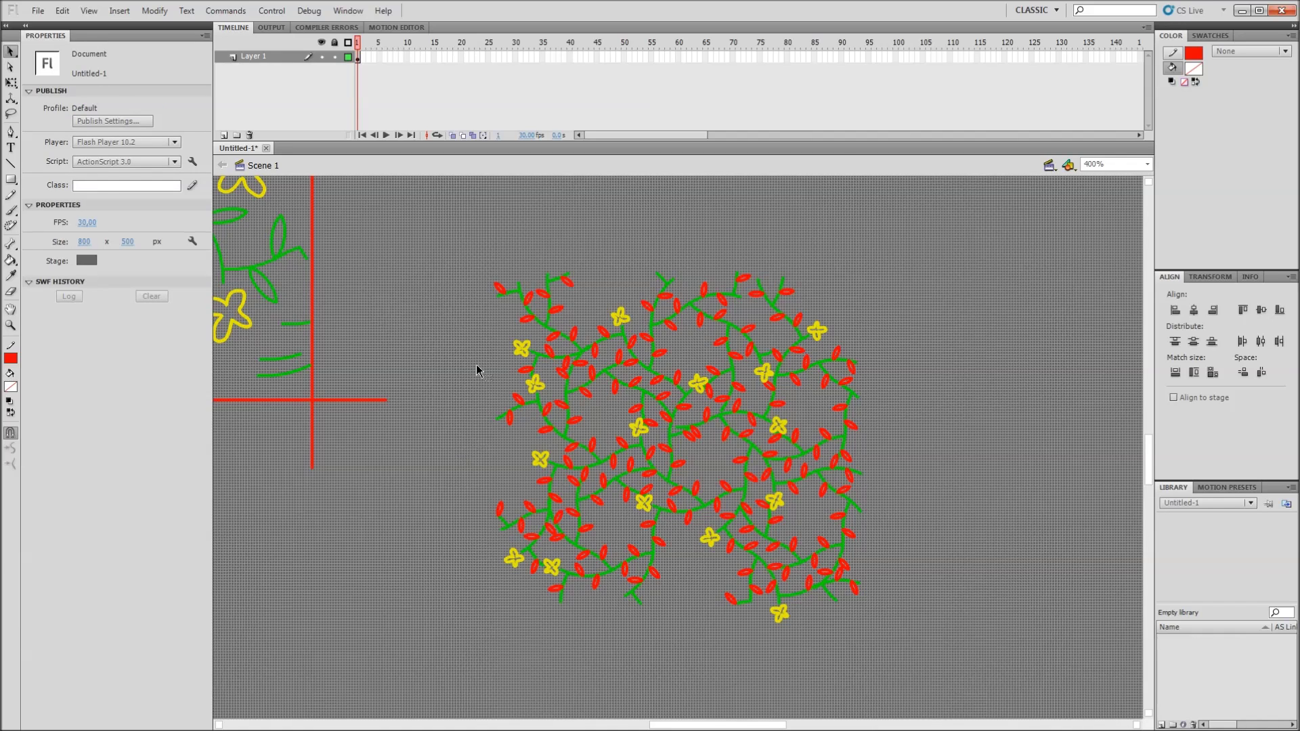
Step: Examine the pixel grid over the vine pattern at up to 2000% magnification and return the view to 100%
key("ctrl+equal")
key("ctrl+equal")
key("ctrl+equal")
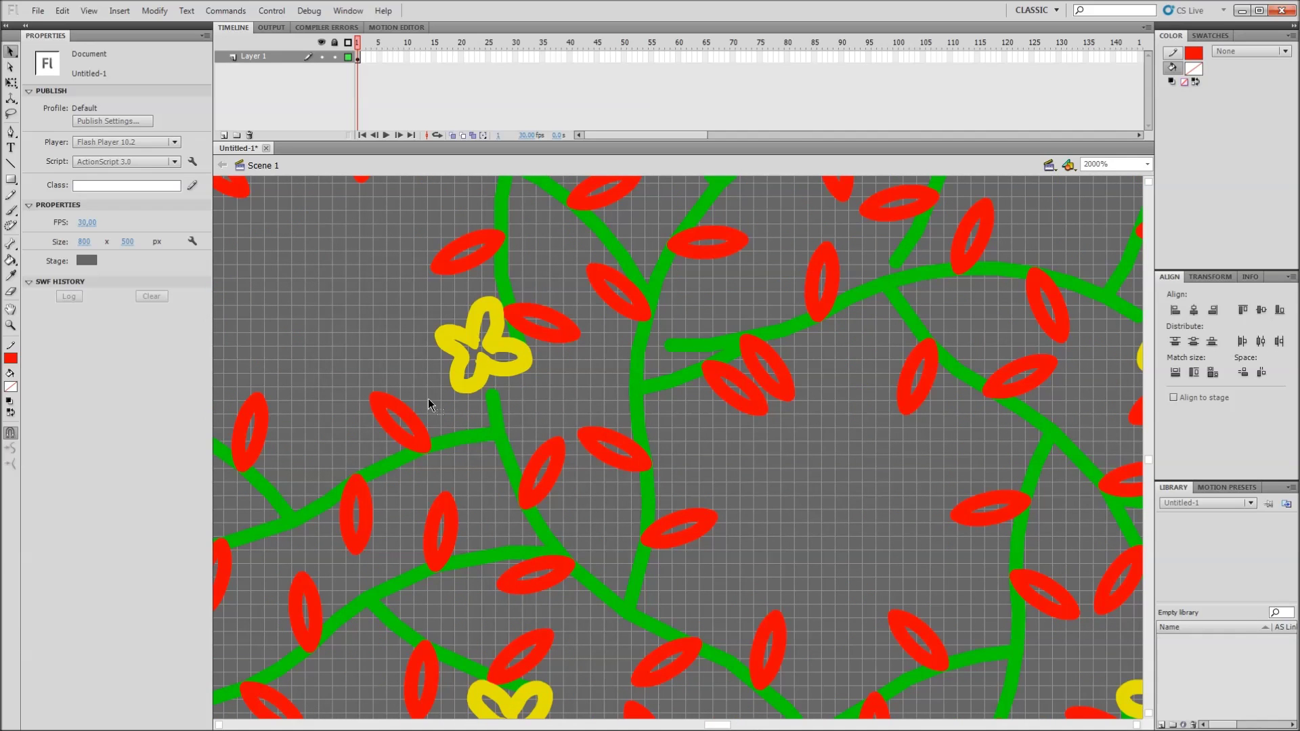
key("ctrl+minus")
key("ctrl+minus")
key("ctrl+minus")
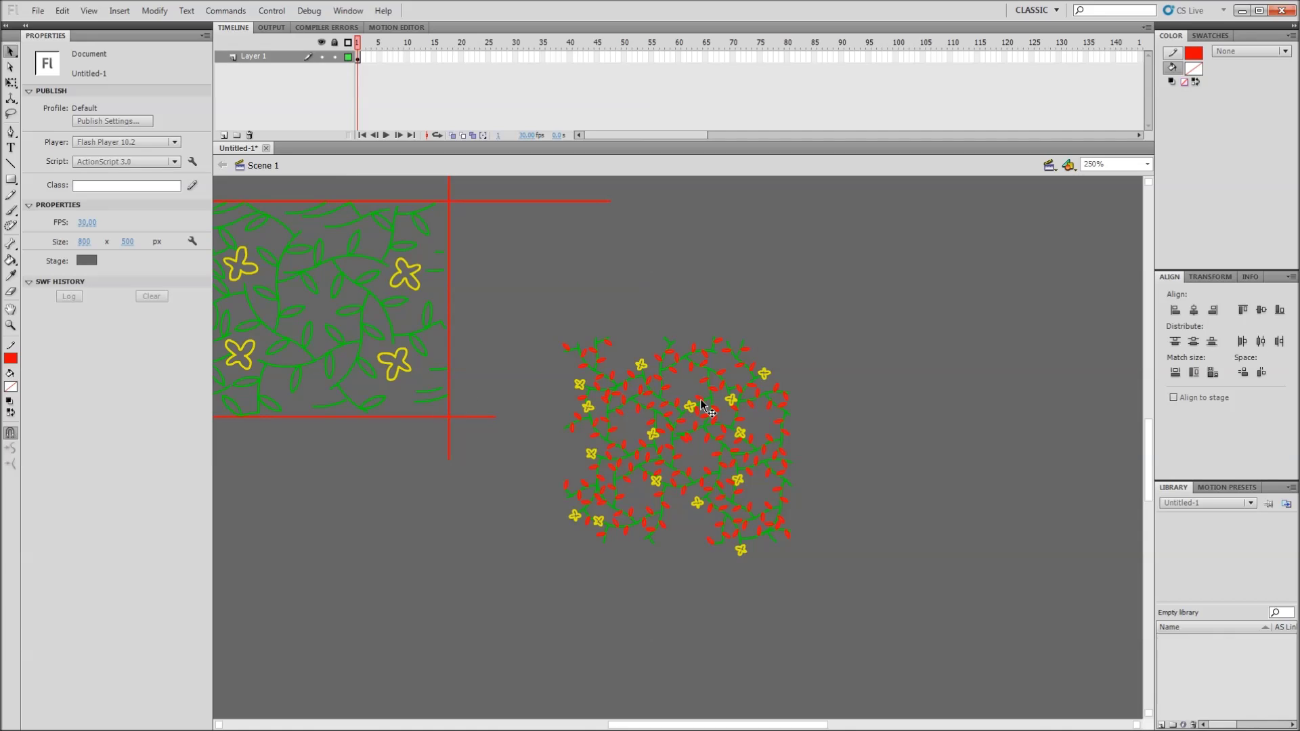
key("ctrl+minus")
left_click(1147, 163)
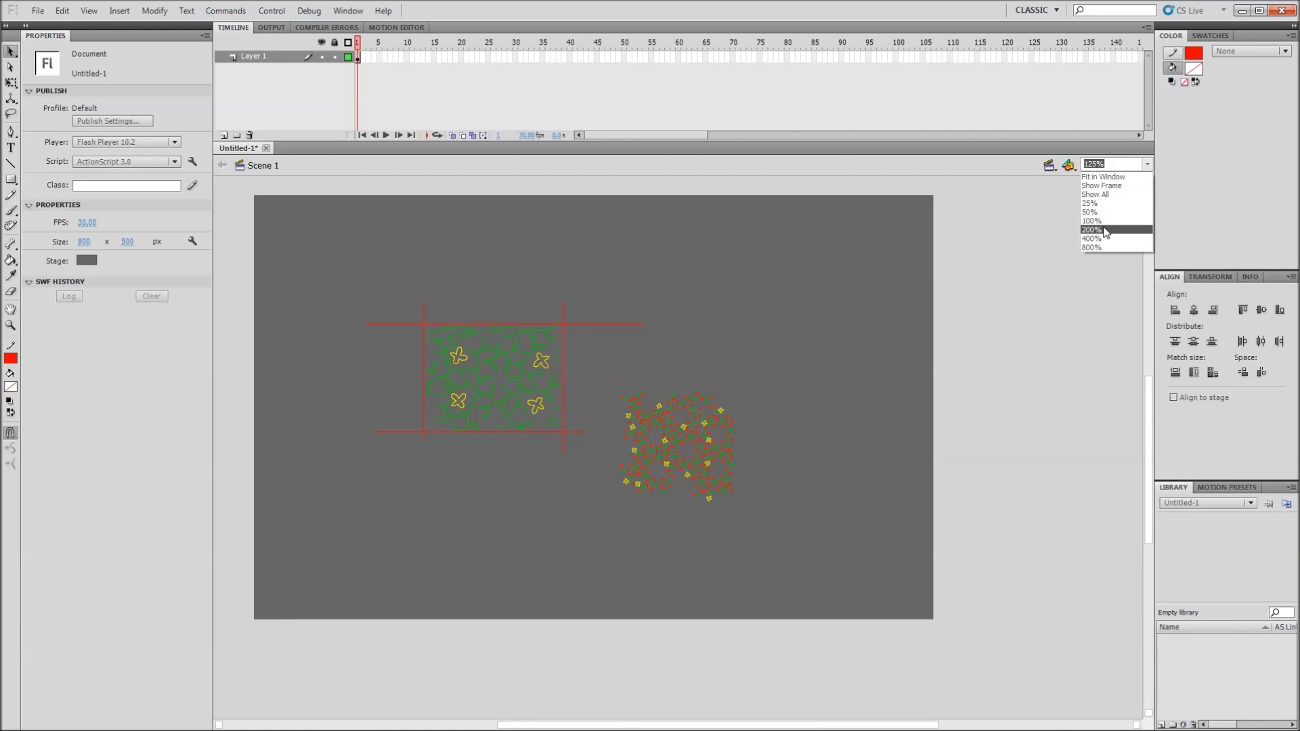
left_click(1110, 224)
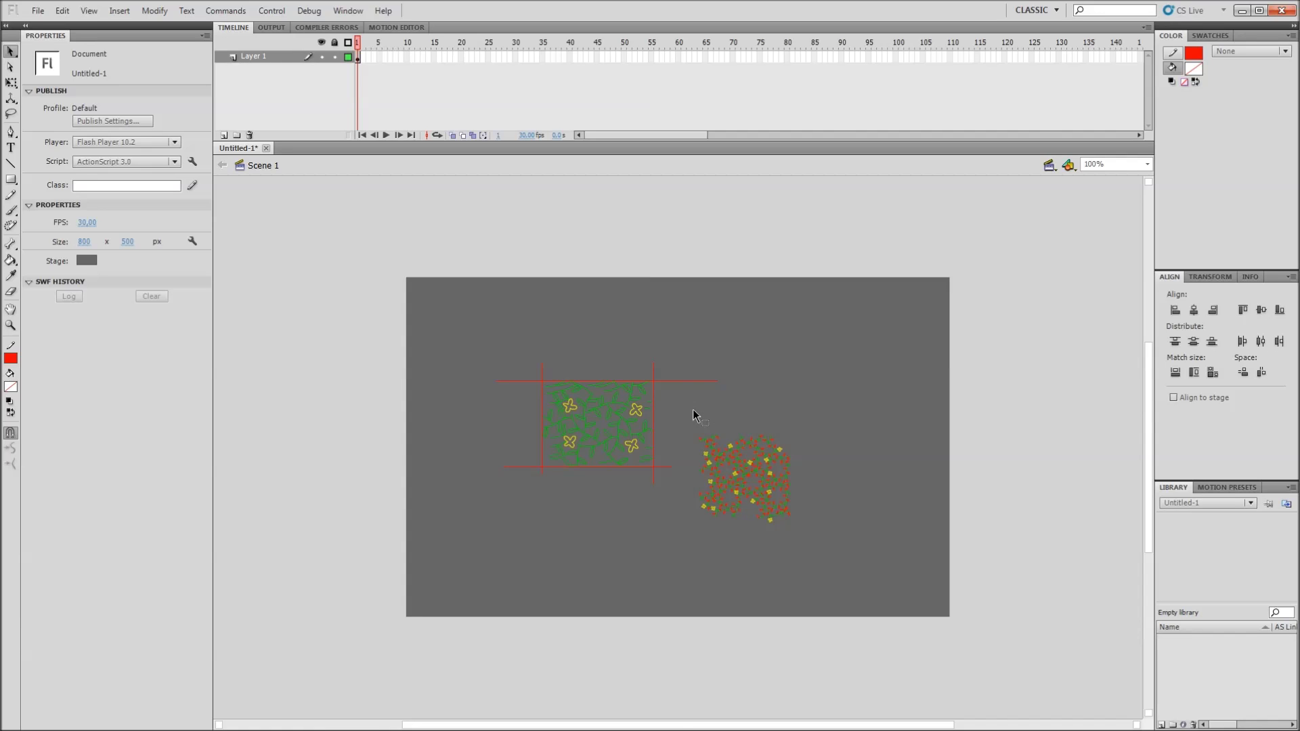
Step: Turn off Snap to Pixels for the stage
key("ctrl+equal")
left_click_drag(568, 557, 539, 461)
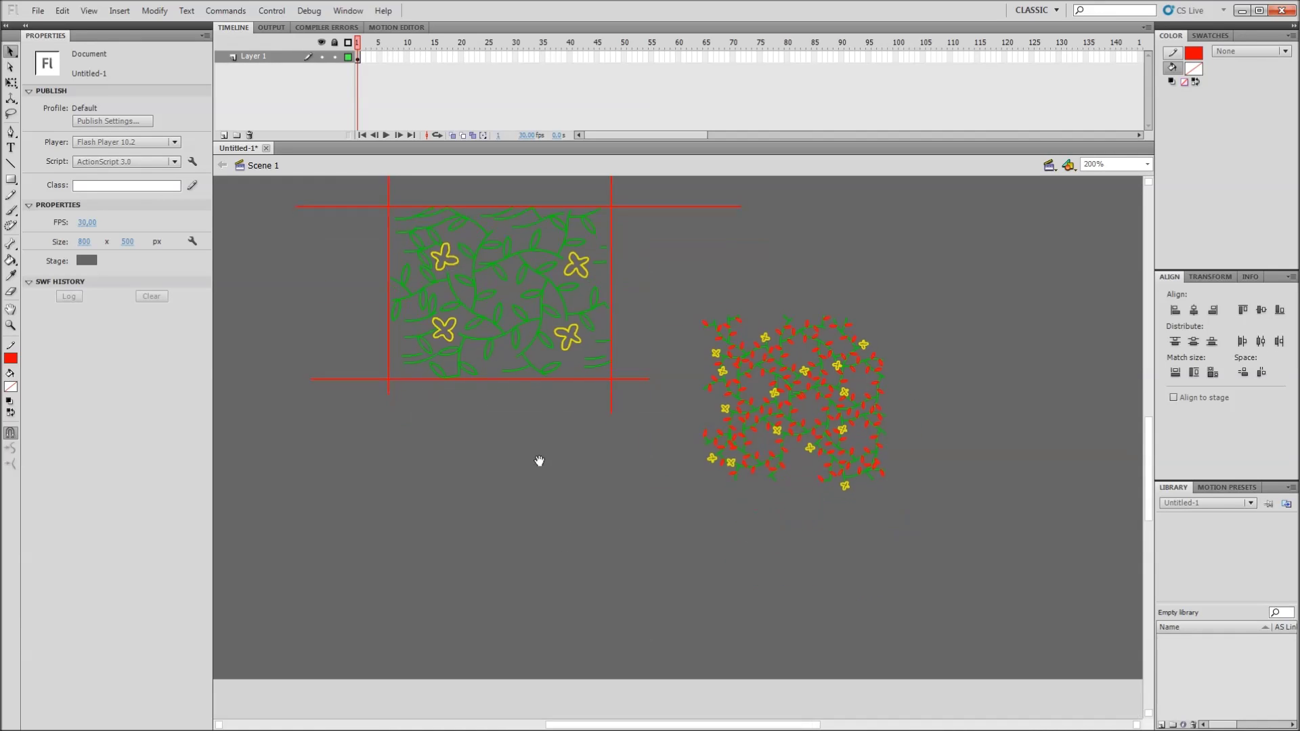
right_click(478, 497)
mouse_move(488, 651)
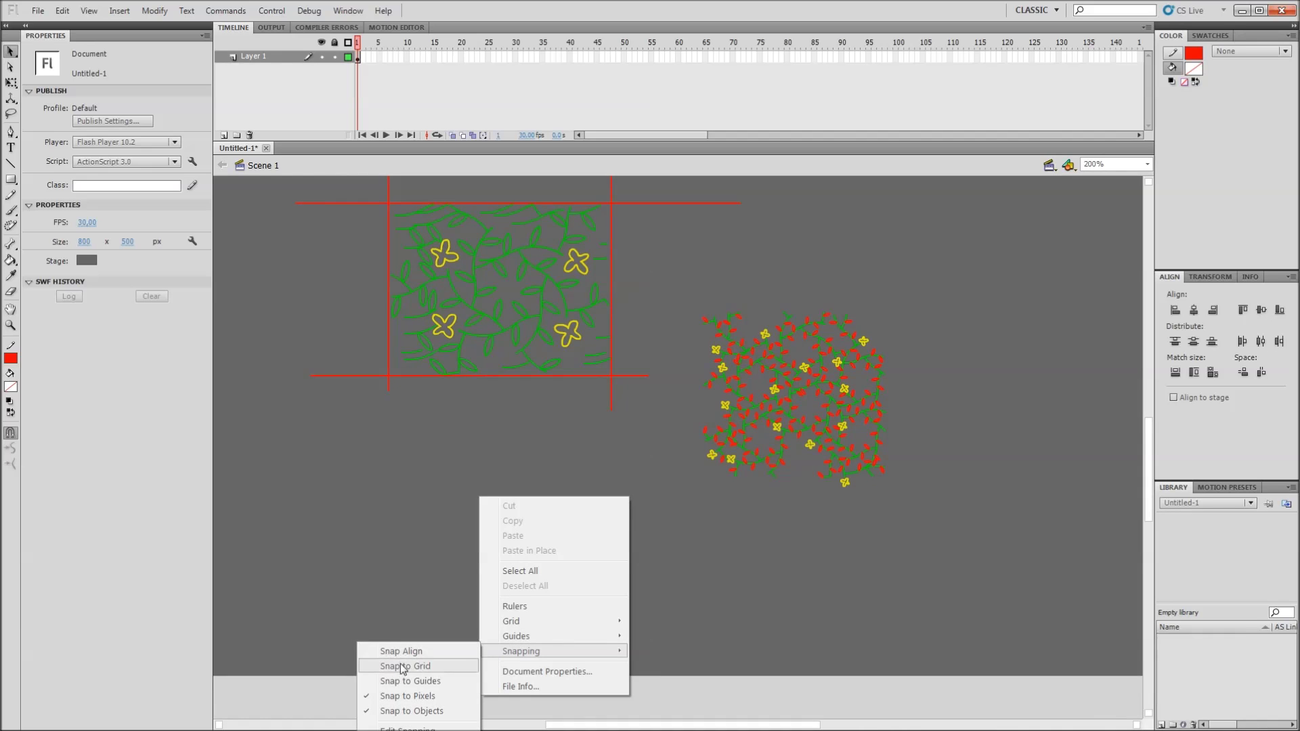
left_click(381, 696)
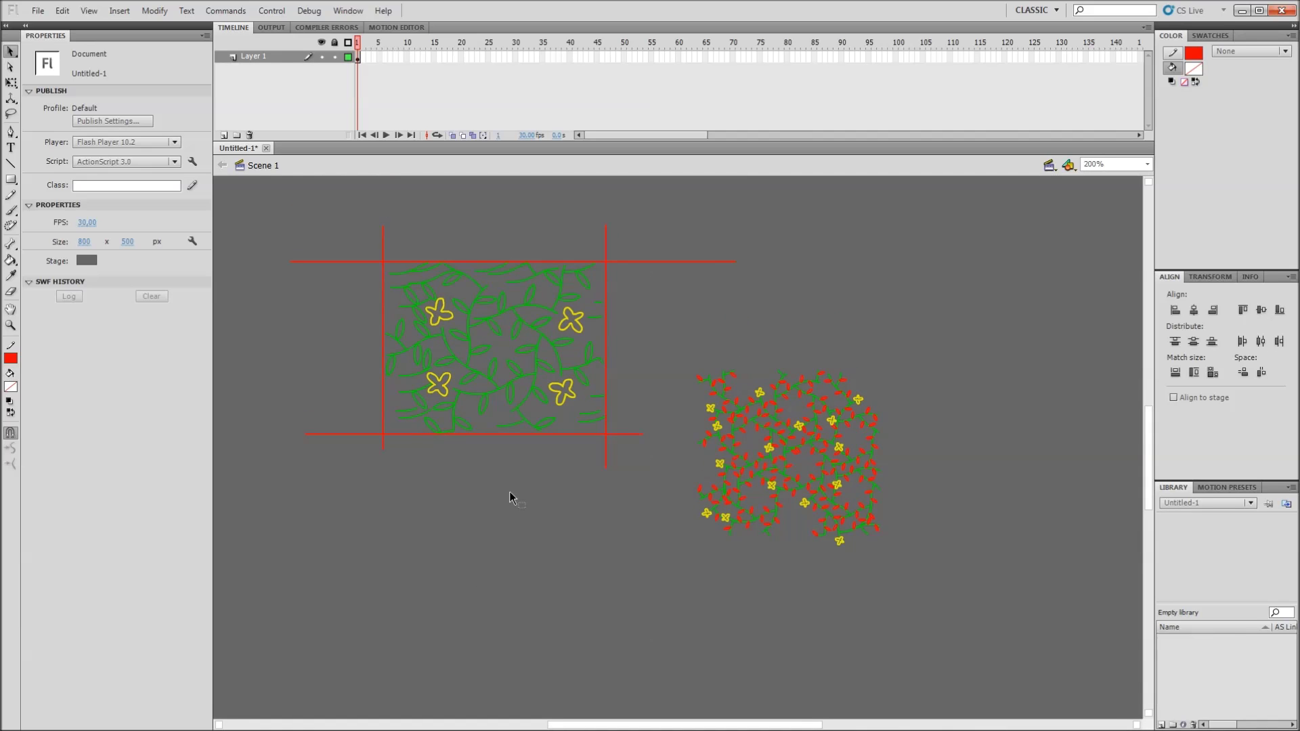
Step: Examine both vine patterns at up to 800% magnification, return the view to 200%, and select the red-leaf vine group
key("ctrl+equal")
key("ctrl+equal")
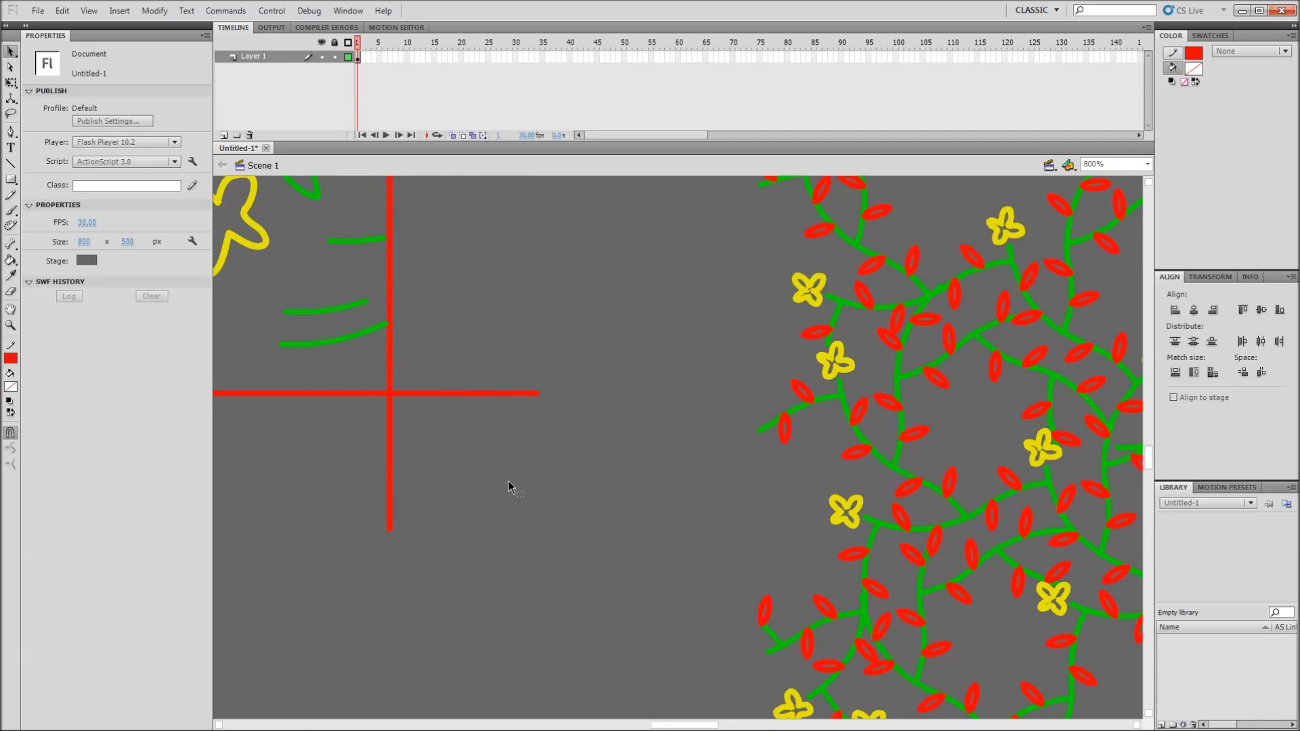
key("ctrl+minus")
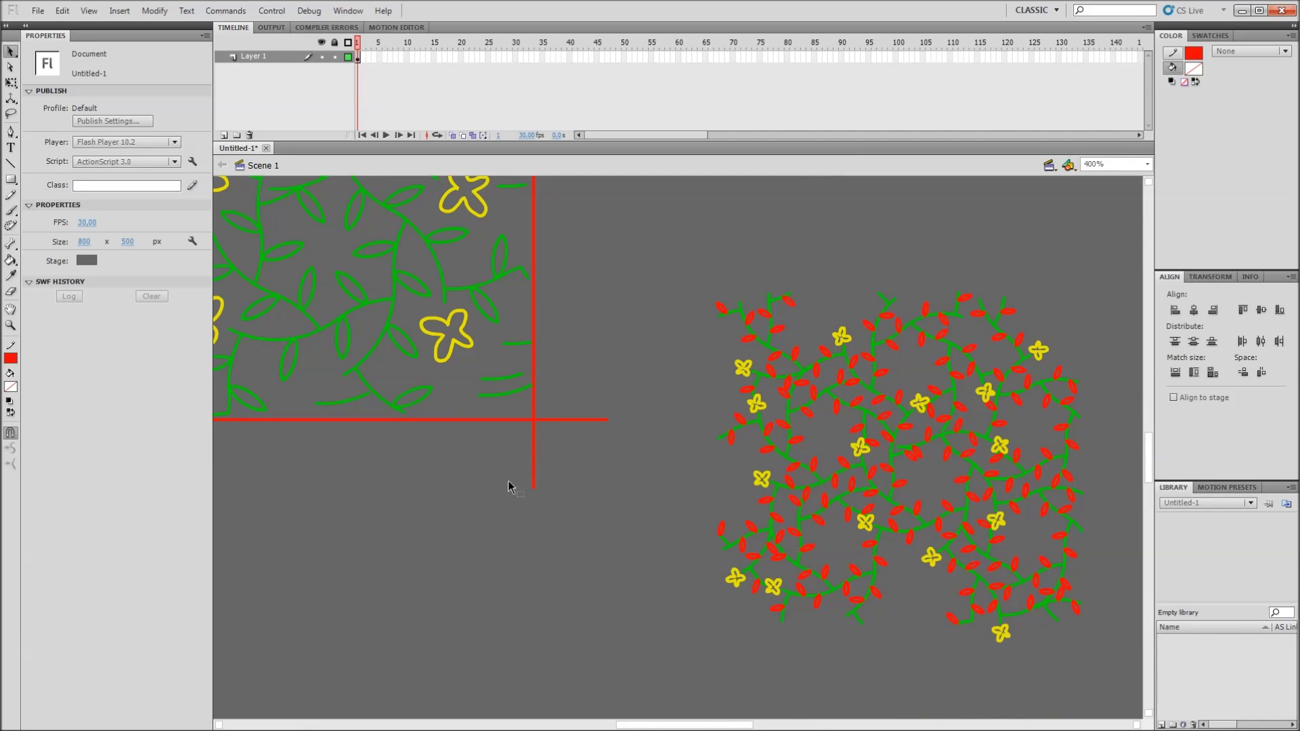
key("ctrl+minus")
left_click_drag(558, 479, 455, 464)
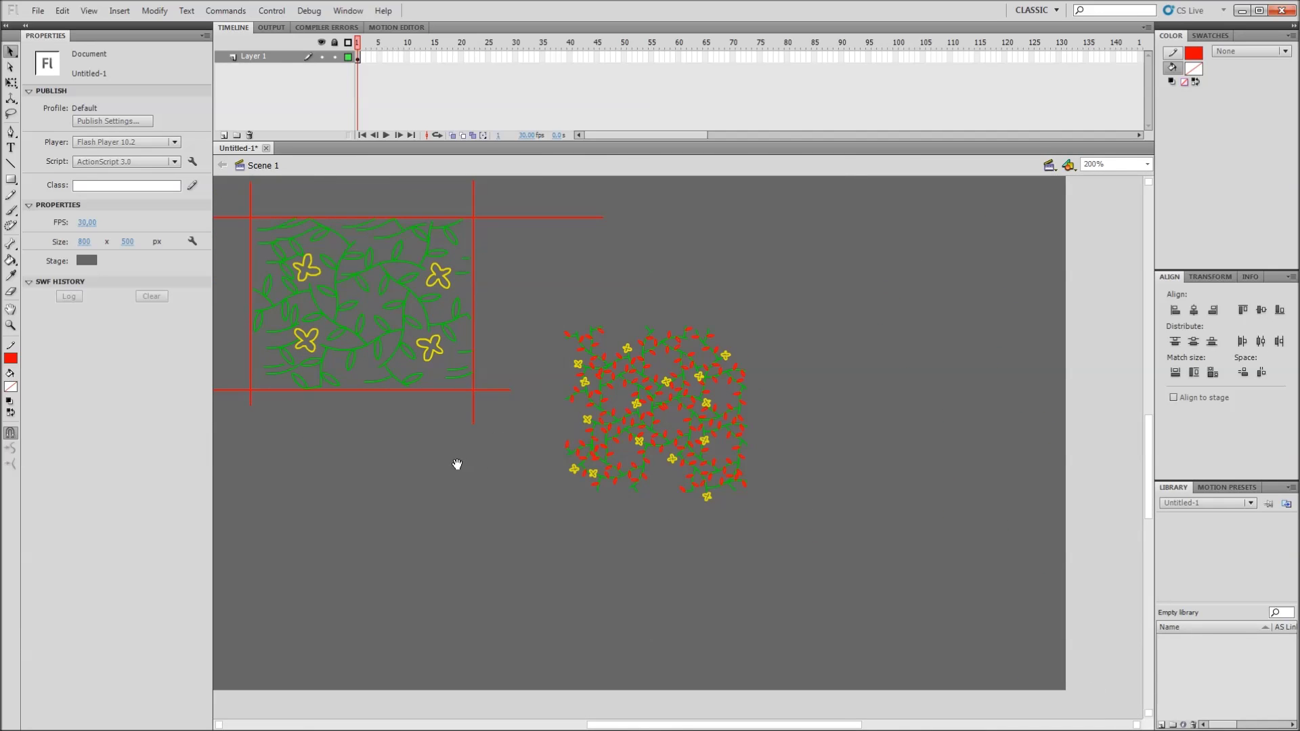
left_click_drag(903, 223, 900, 293)
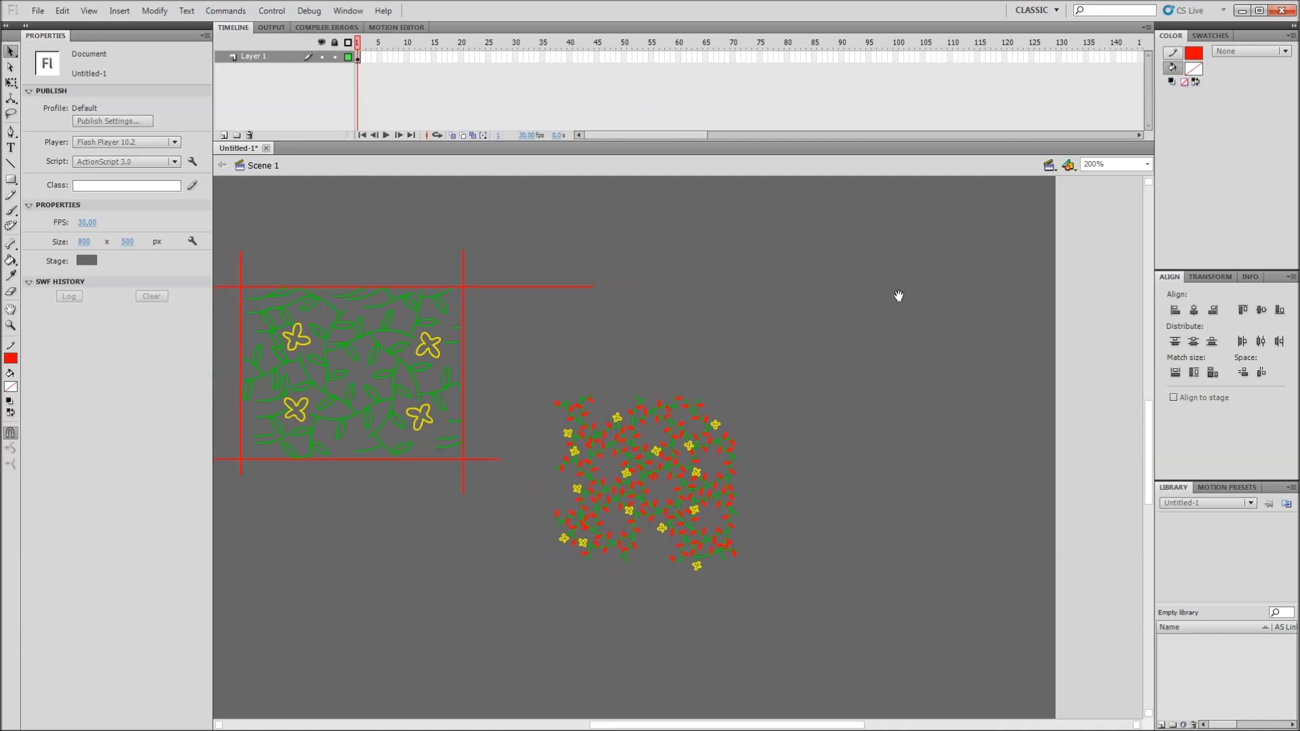
left_click(687, 479)
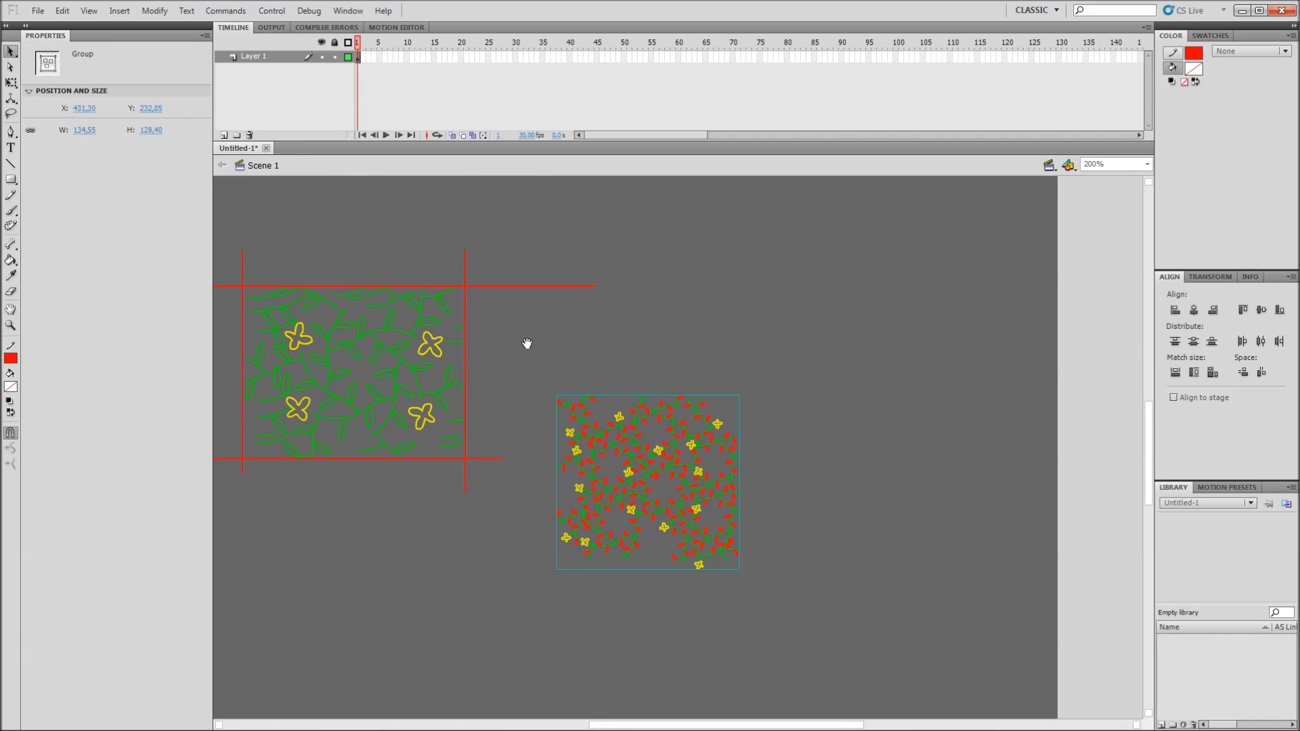
left_click_drag(526, 343, 586, 347)
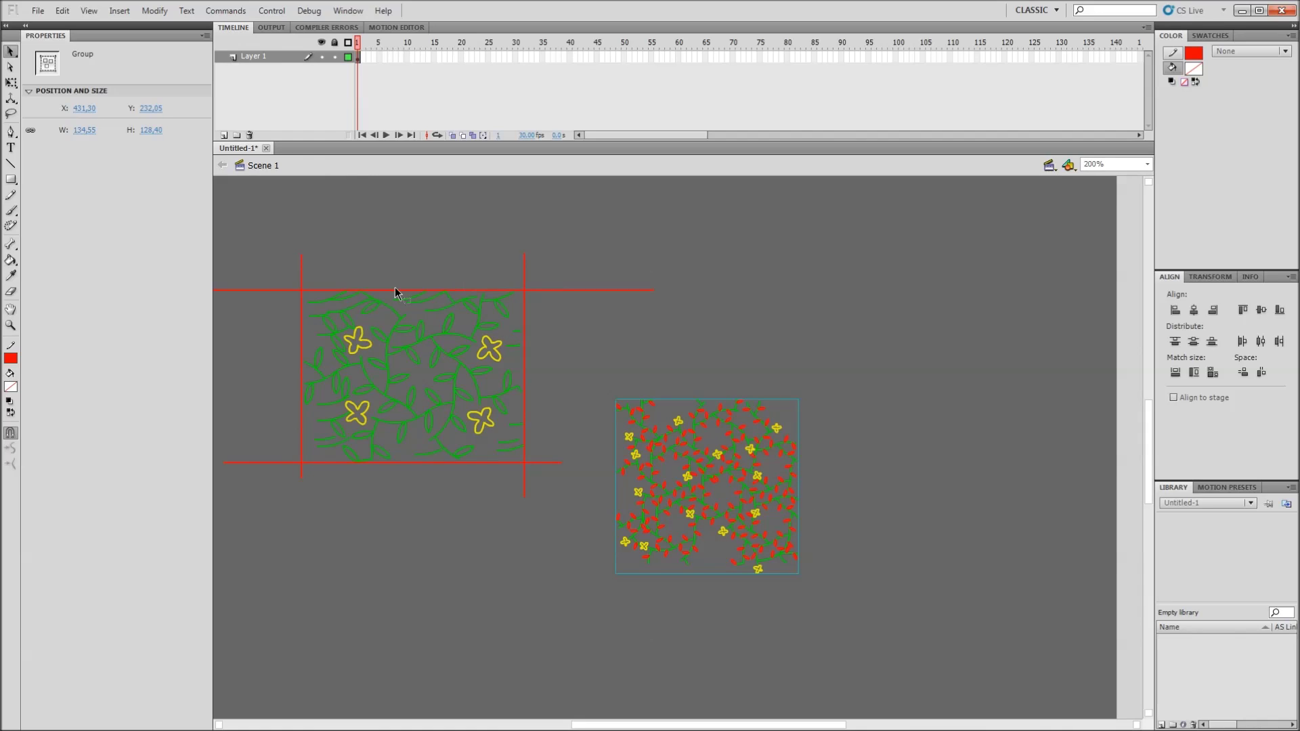
Step: Open the red-leaf vine group for editing and inspect its individual green stem segments at 800% magnification
double_click(686, 443)
left_click(685, 446)
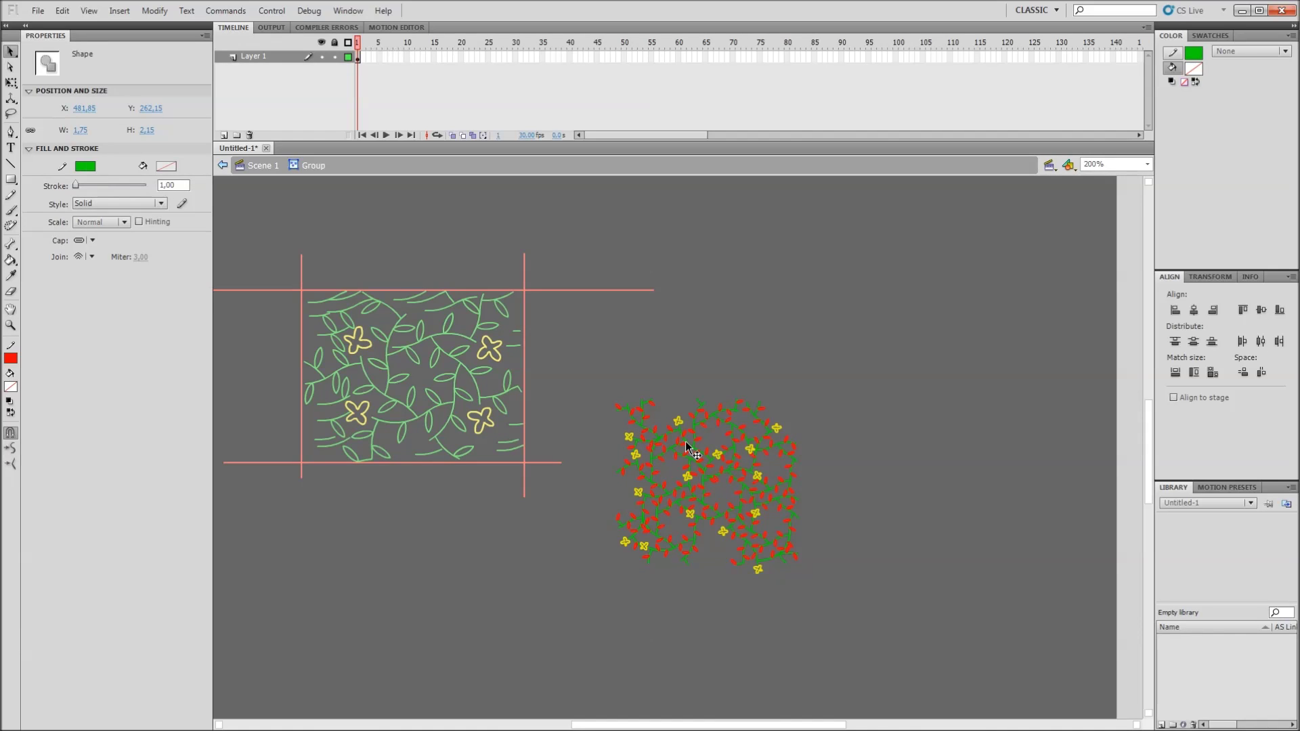
key("ctrl+equal")
key("ctrl+equal")
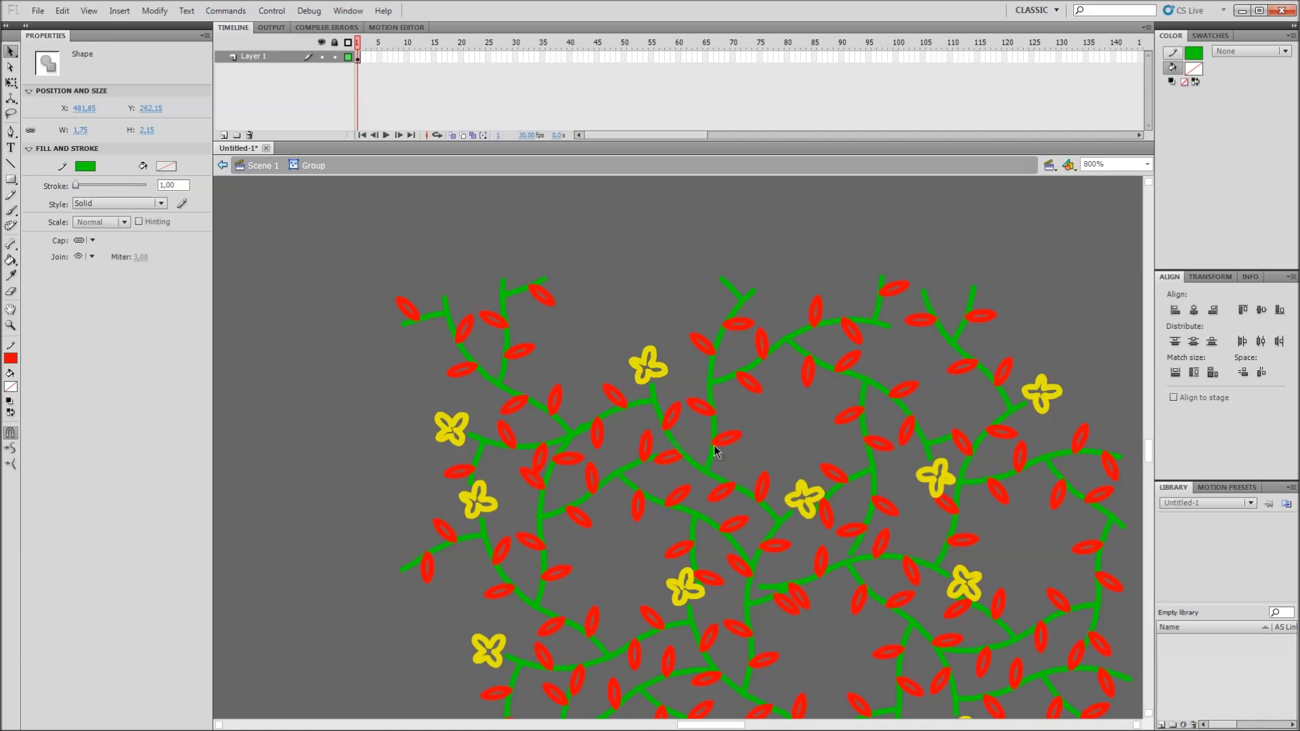
left_click_drag(830, 450, 739, 377)
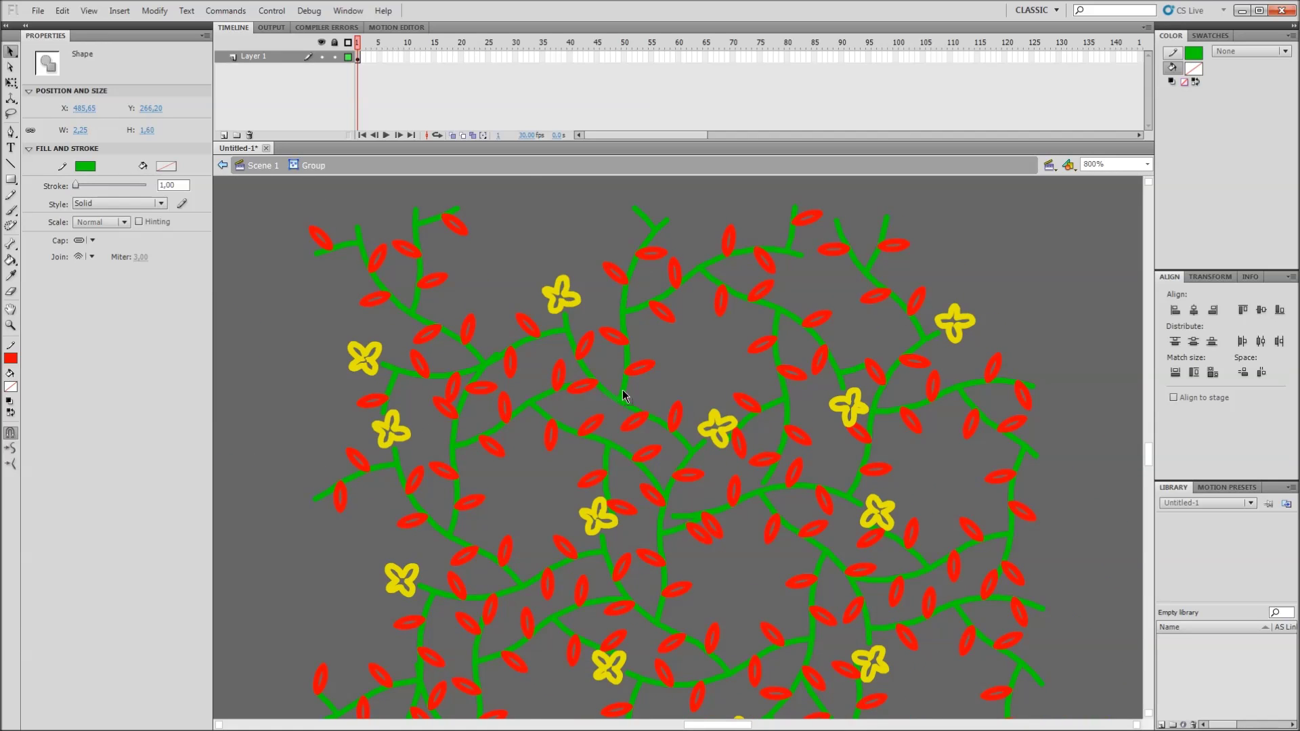
Step: Try moving a single red leaf slightly upward inside the vine group and undo the move
left_click(584, 388)
left_click_drag(583, 388, 580, 365)
key("ctrl+z")
left_click(570, 304)
left_click(583, 270)
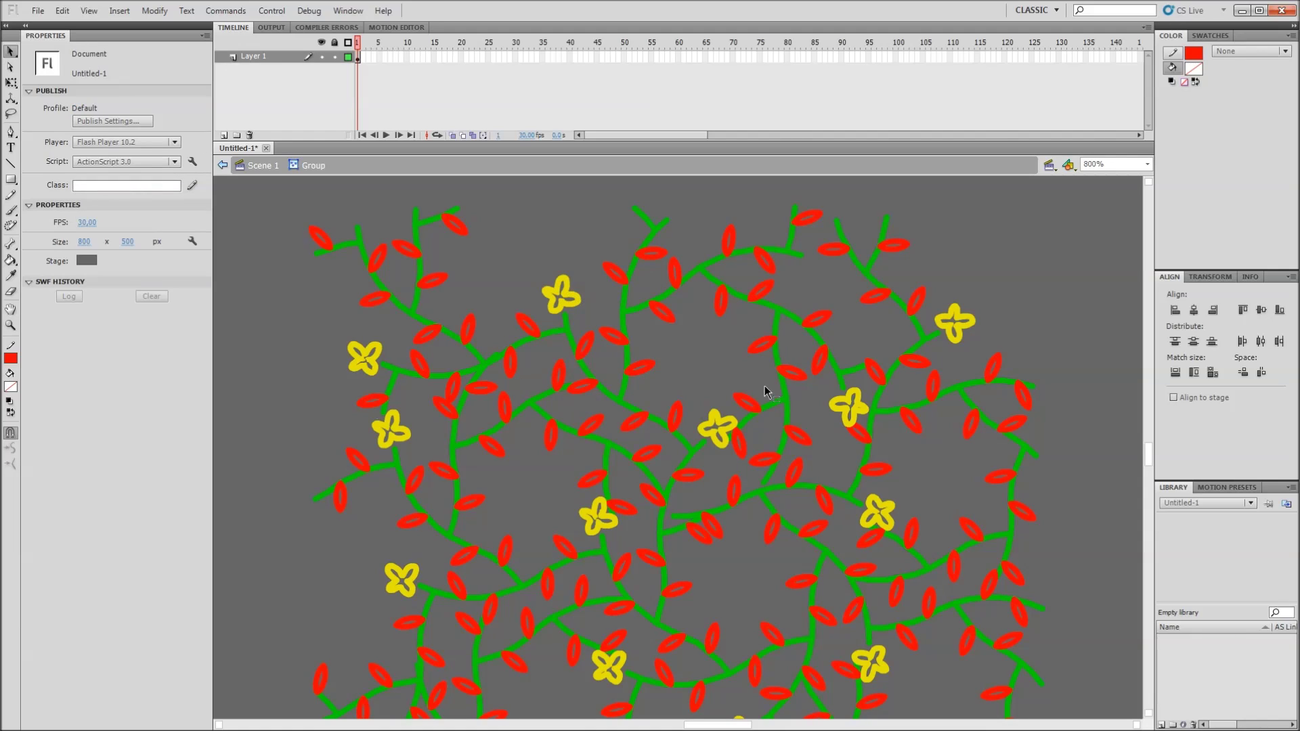
Step: Leave the group and delete the whole red-leaf vine pattern from the stage
left_click_drag(733, 560, 708, 406)
left_click_drag(785, 509, 737, 455)
key("ctrl+minus")
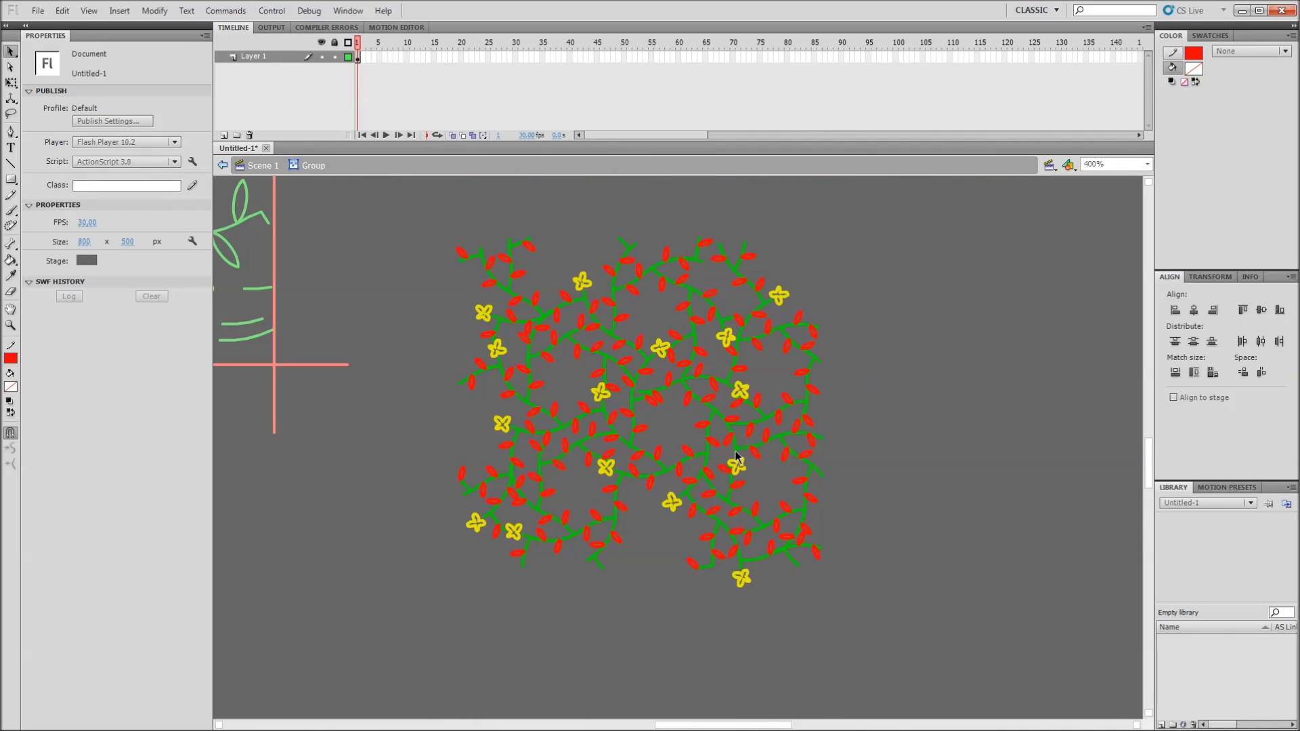
scroll(859, 339, "up", 3)
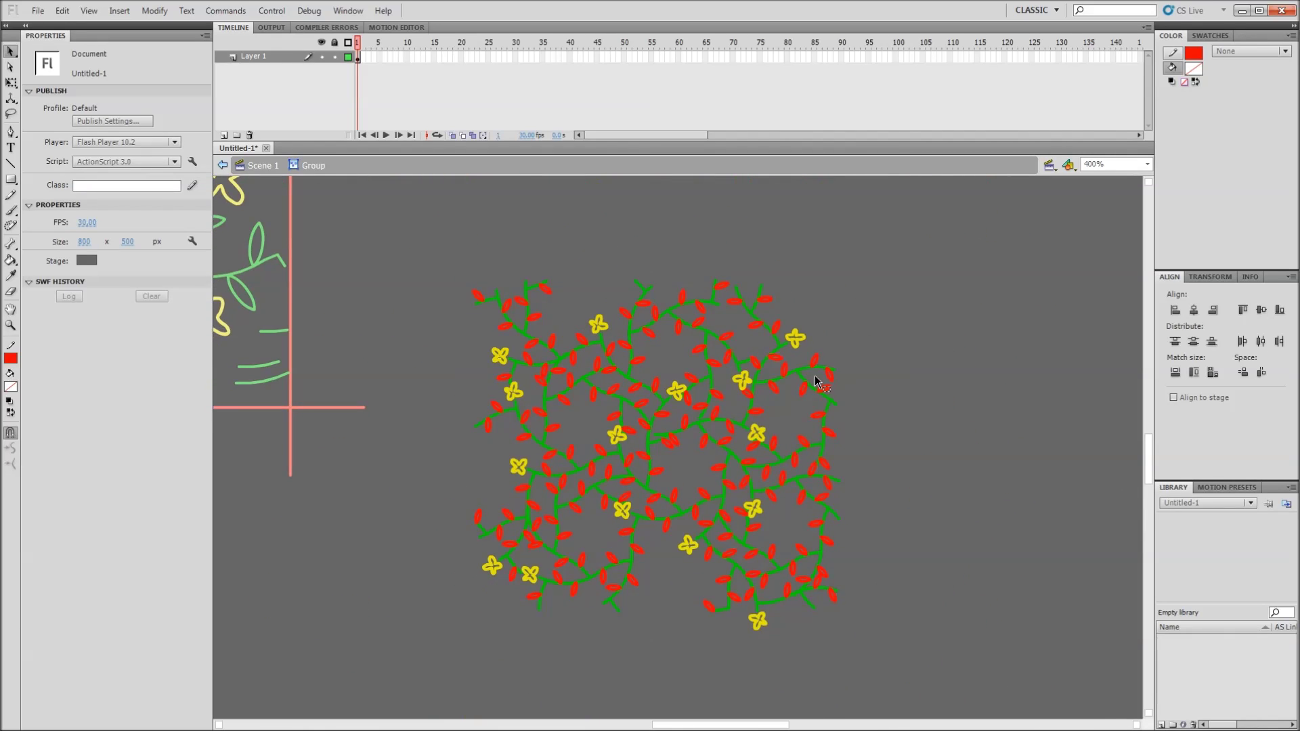
left_click_drag(484, 358, 461, 389)
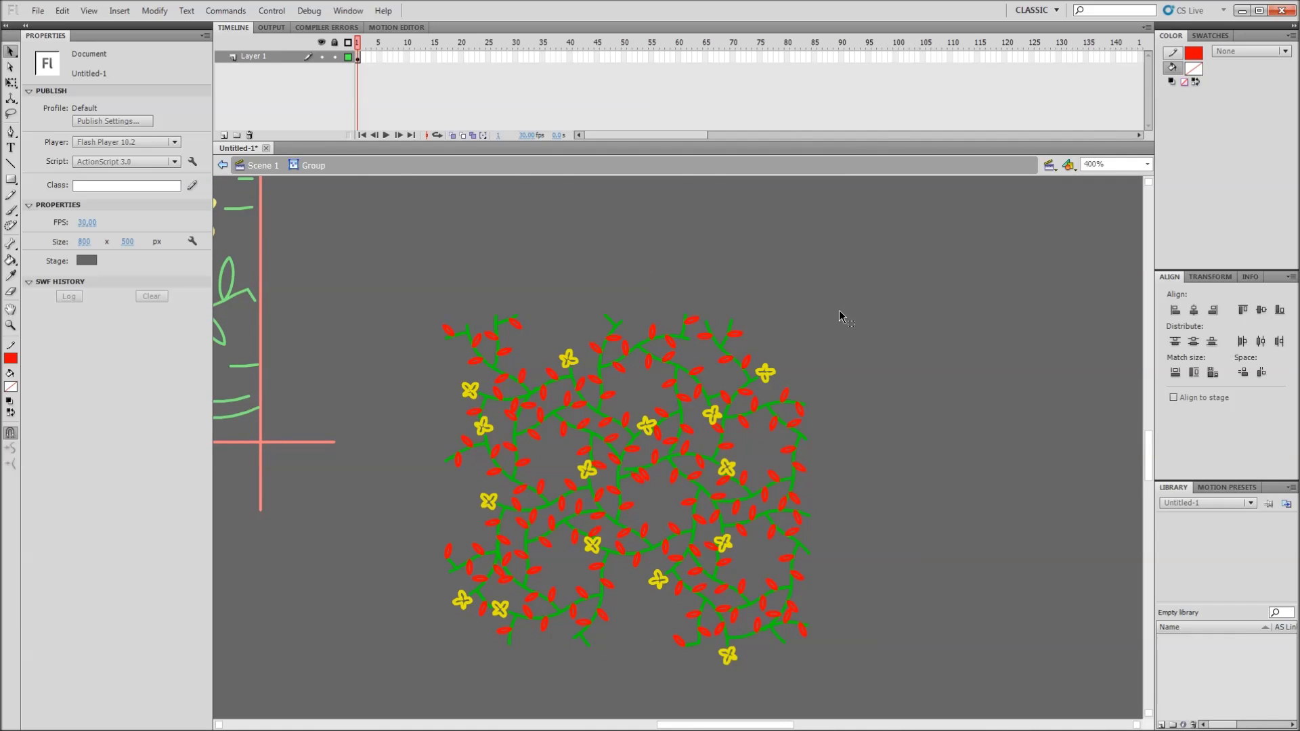
key("ctrl+minus")
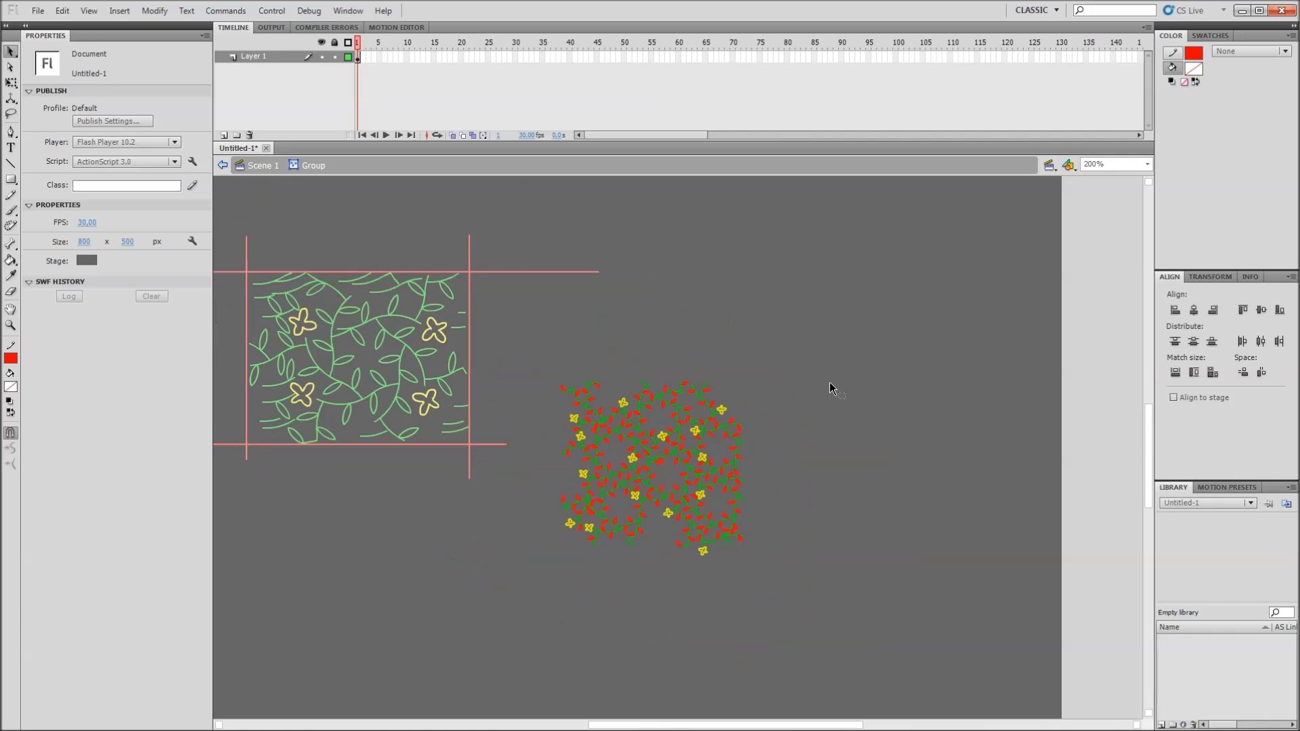
left_click_drag(753, 359, 882, 308)
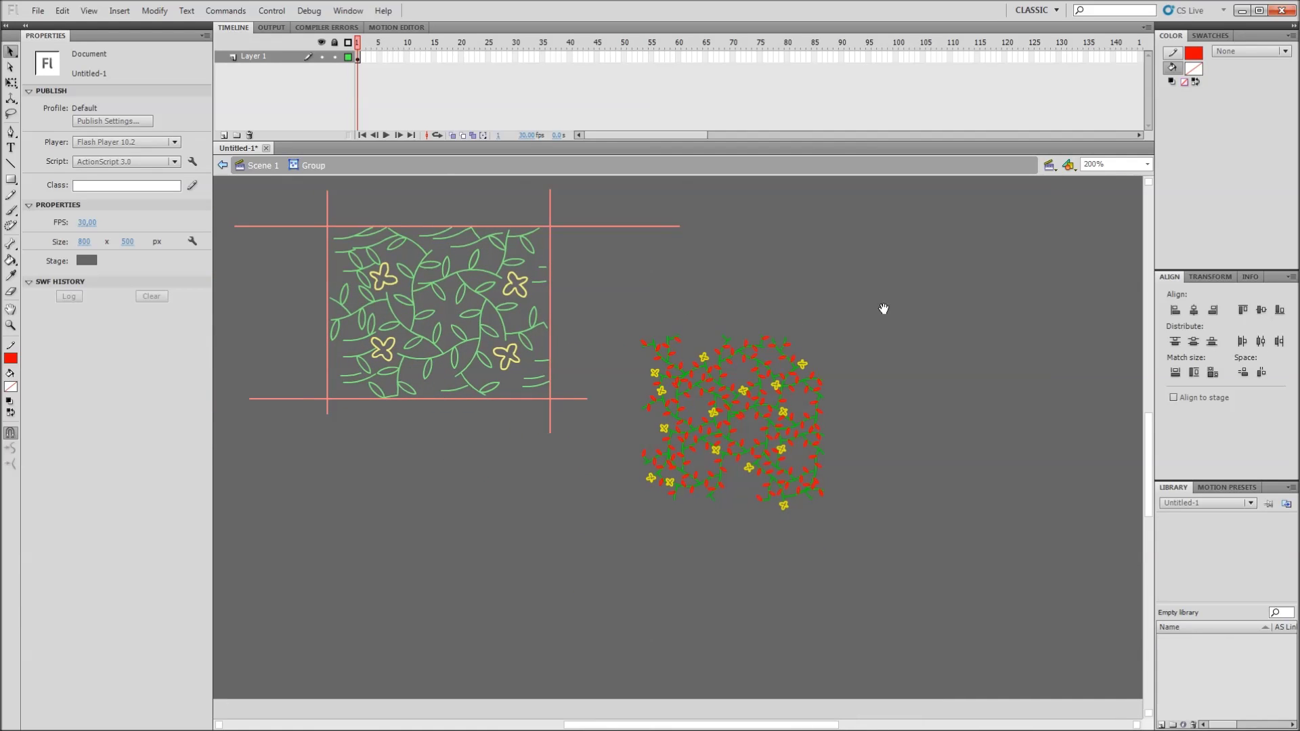
double_click(903, 307)
key("Delete")
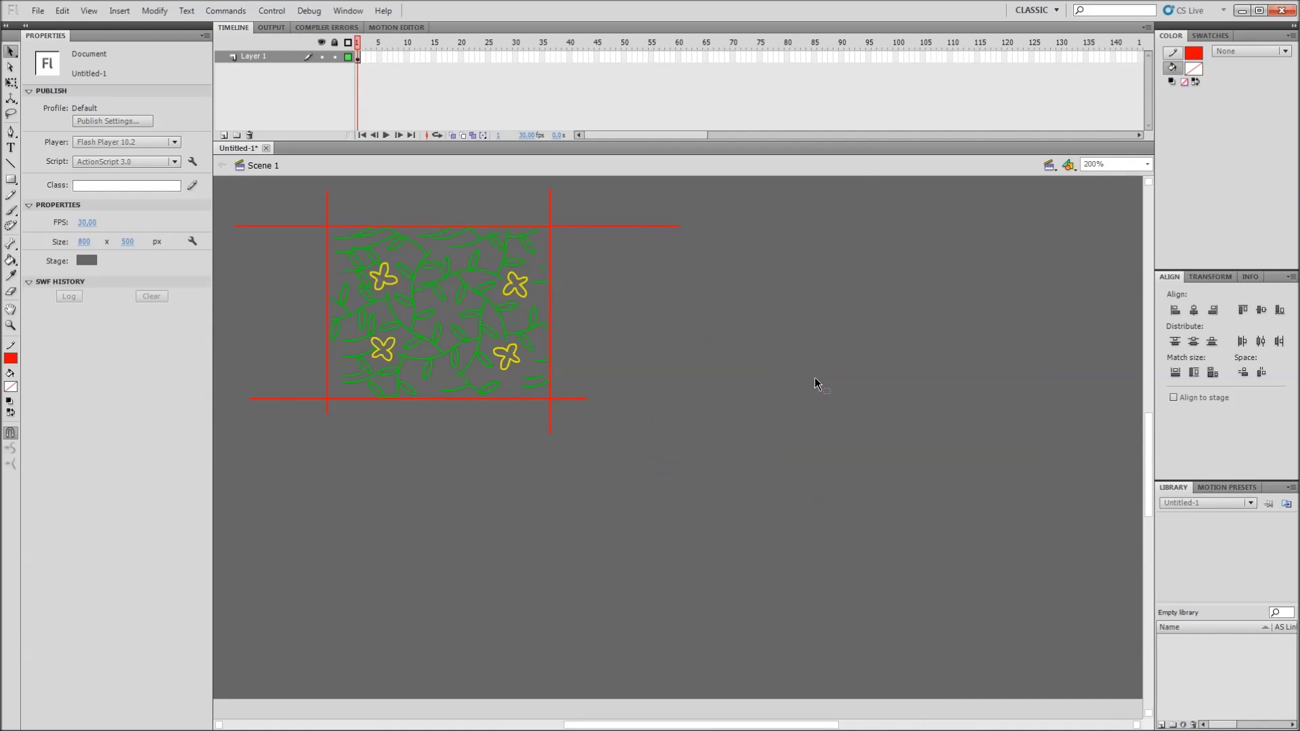
Step: Try to switch off the default flower shape in the Deco tool's Vine Fill settings, and return to the Selection tool
left_click_drag(776, 419, 712, 571)
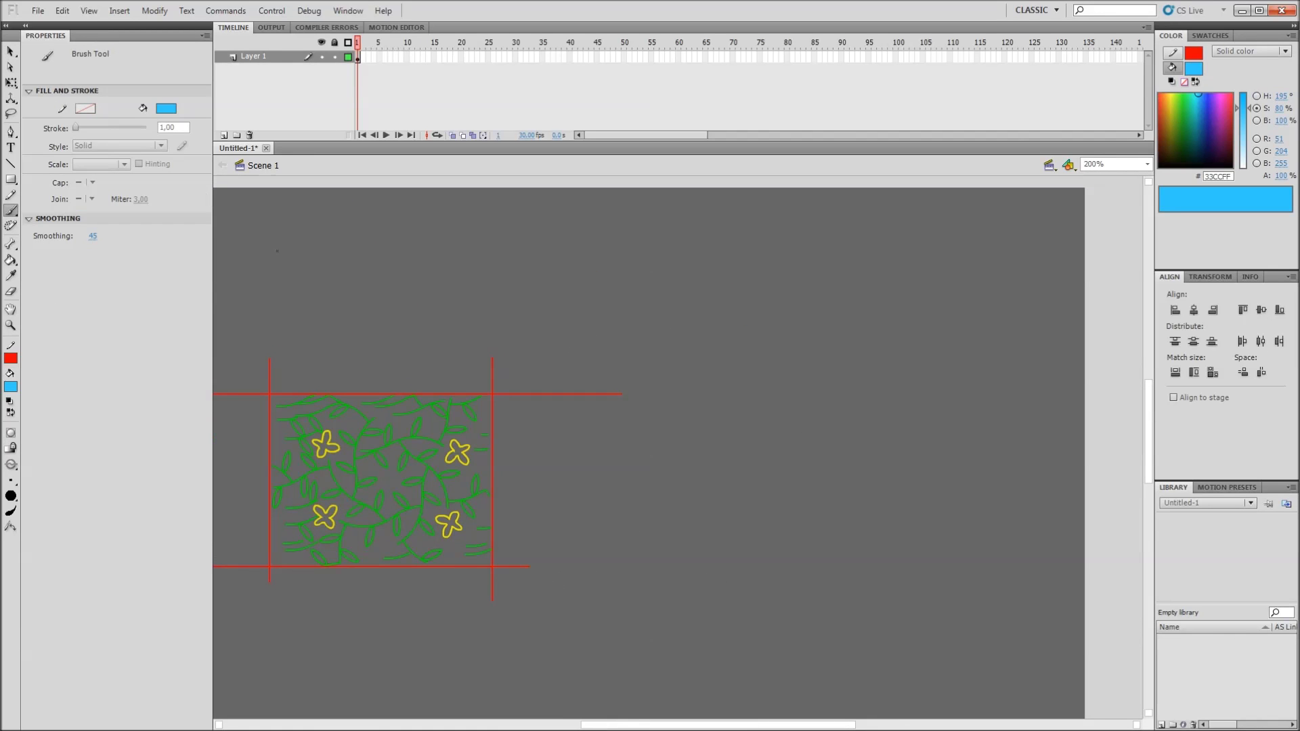
key("u")
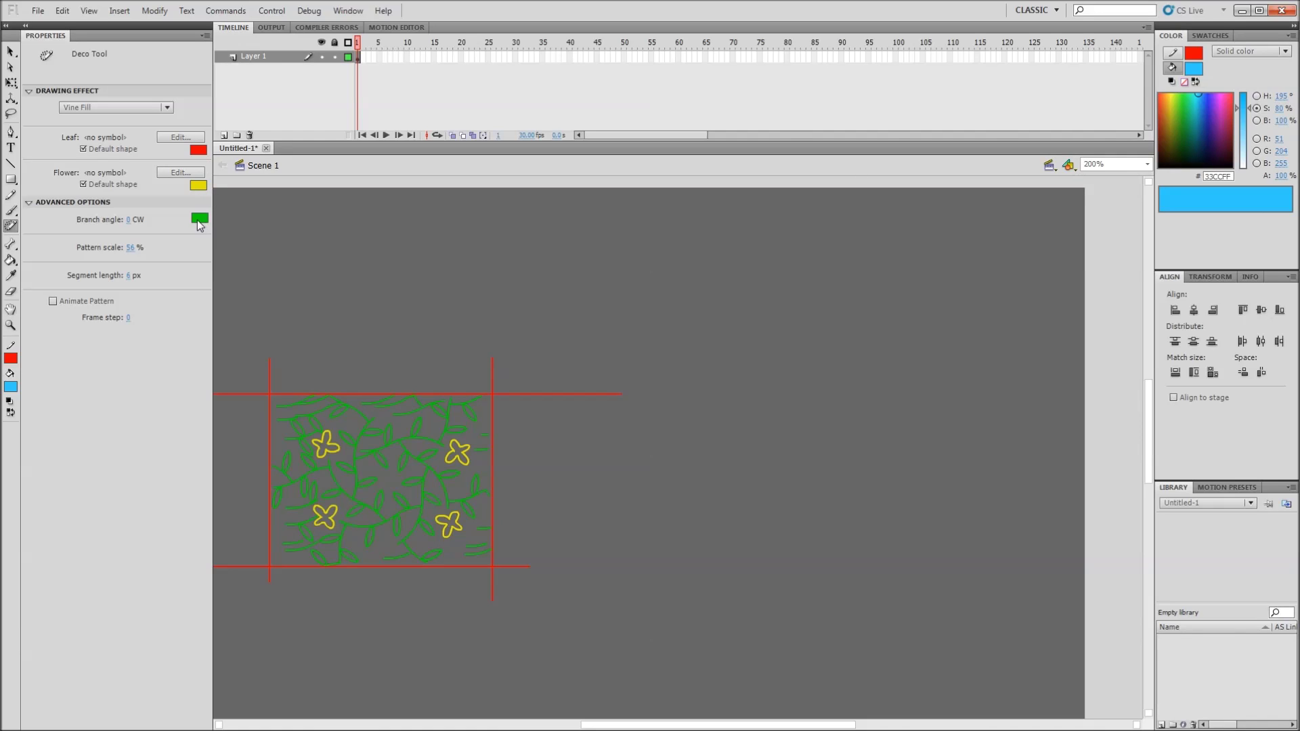
left_click(26, 202)
left_click(27, 203)
left_click(84, 185)
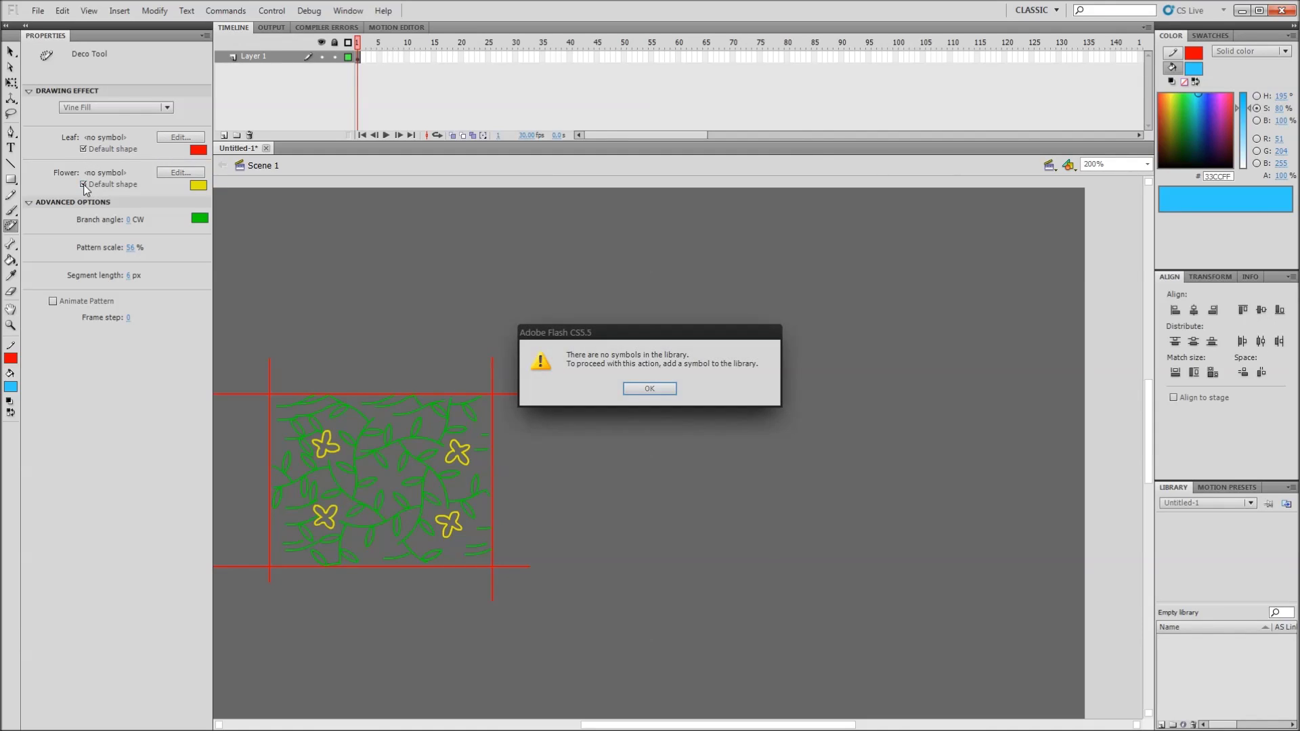
left_click(650, 388)
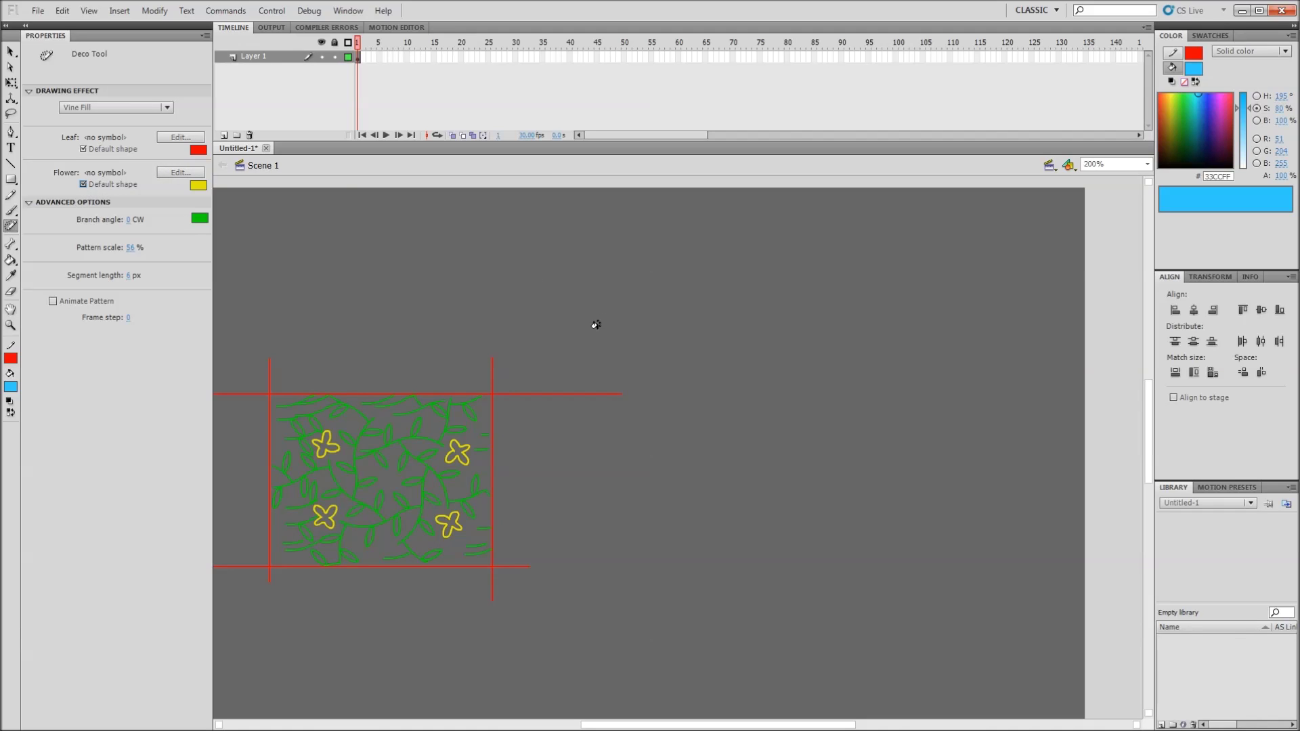
left_click(711, 329)
key("v")
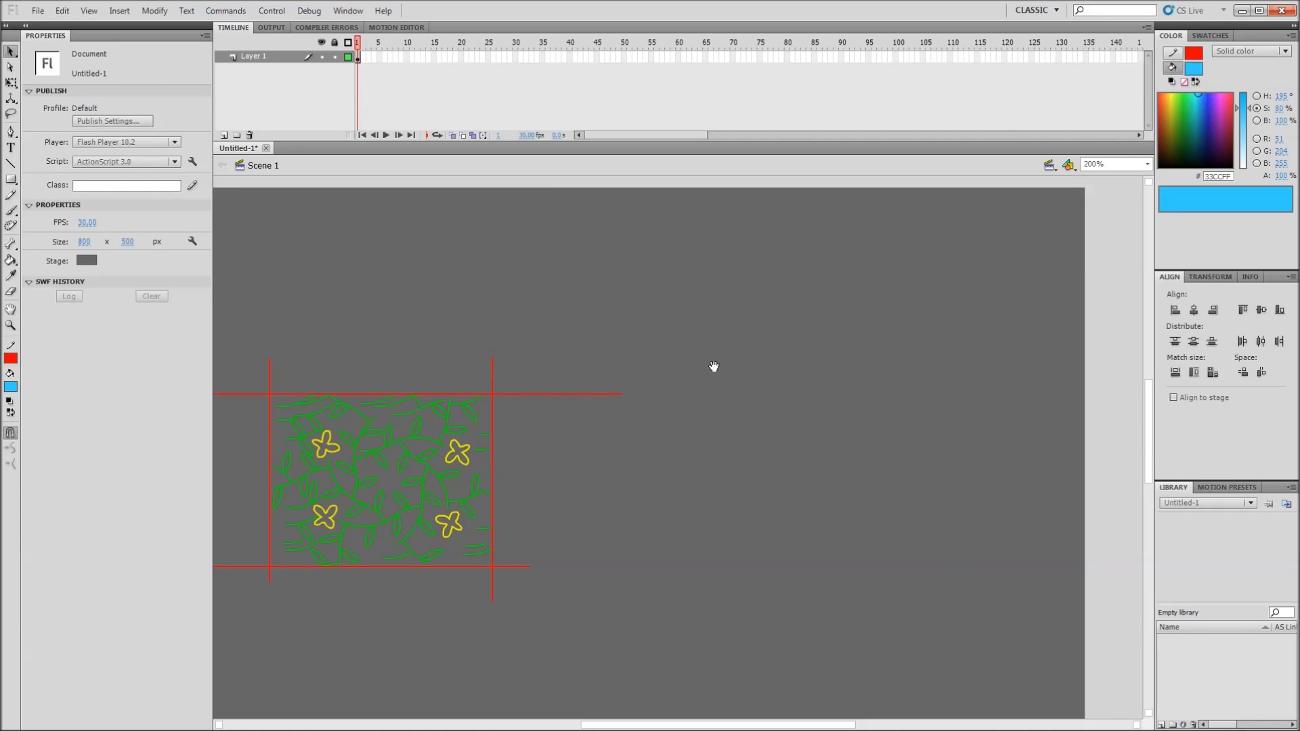
Step: Activate the Brush tool and choose a larger brush size
mouse_move(714, 366)
left_mouse_down()
mouse_move(751, 369)
mouse_move(716, 373)
left_mouse_up()
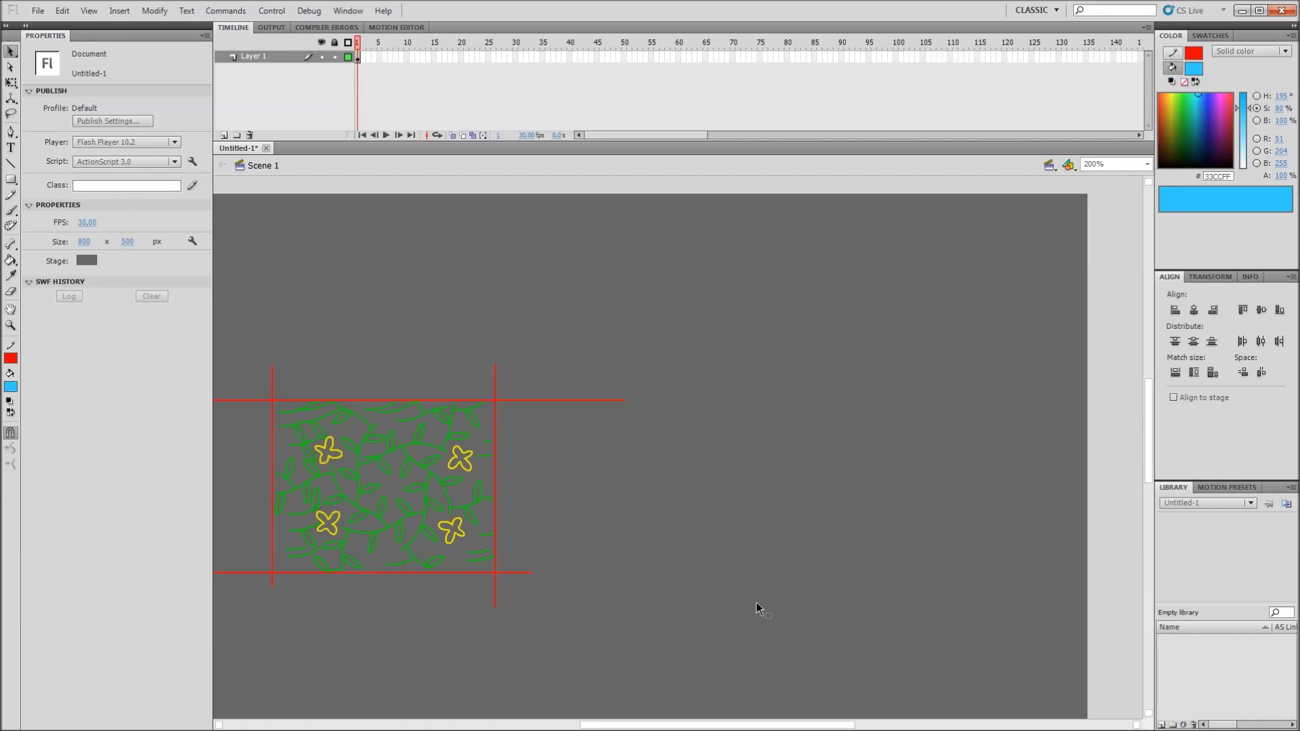
key("b")
mouse_move(692, 454)
left_mouse_down()
mouse_move(697, 481)
mouse_move(767, 444)
left_mouse_up()
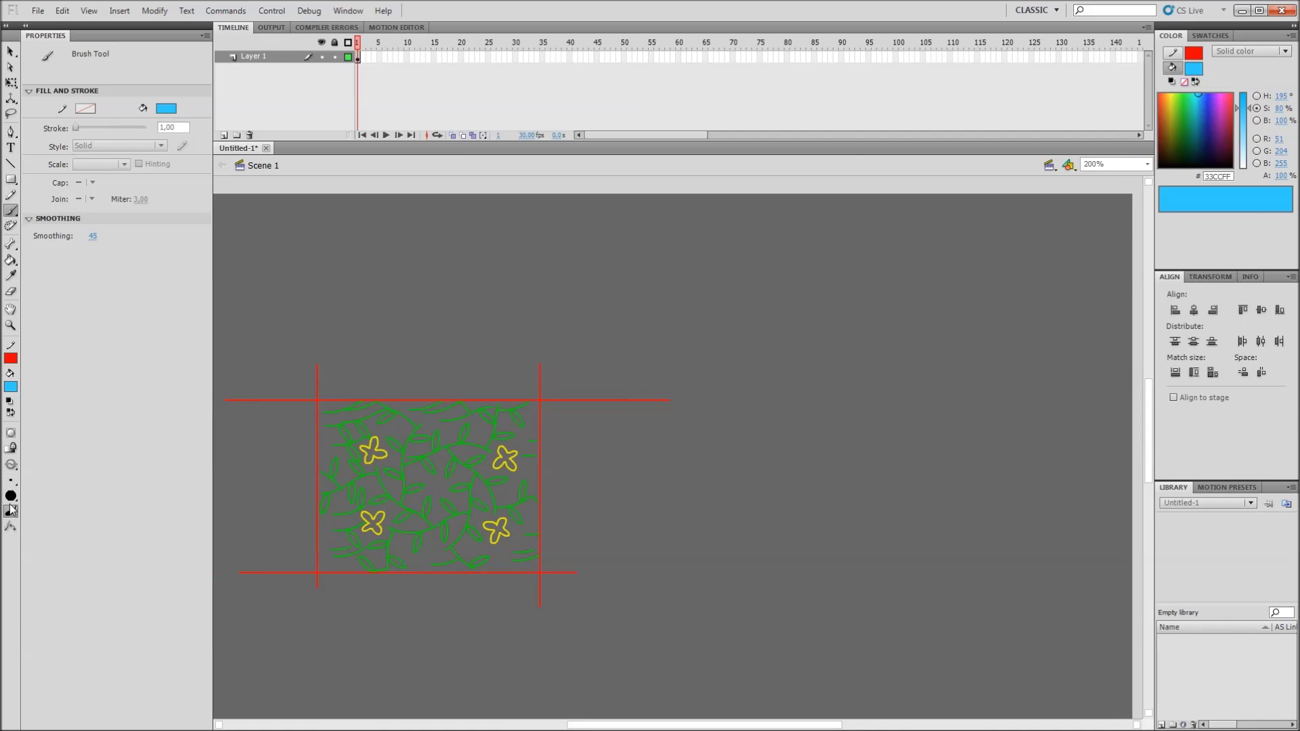
left_click(11, 480)
left_click(41, 538)
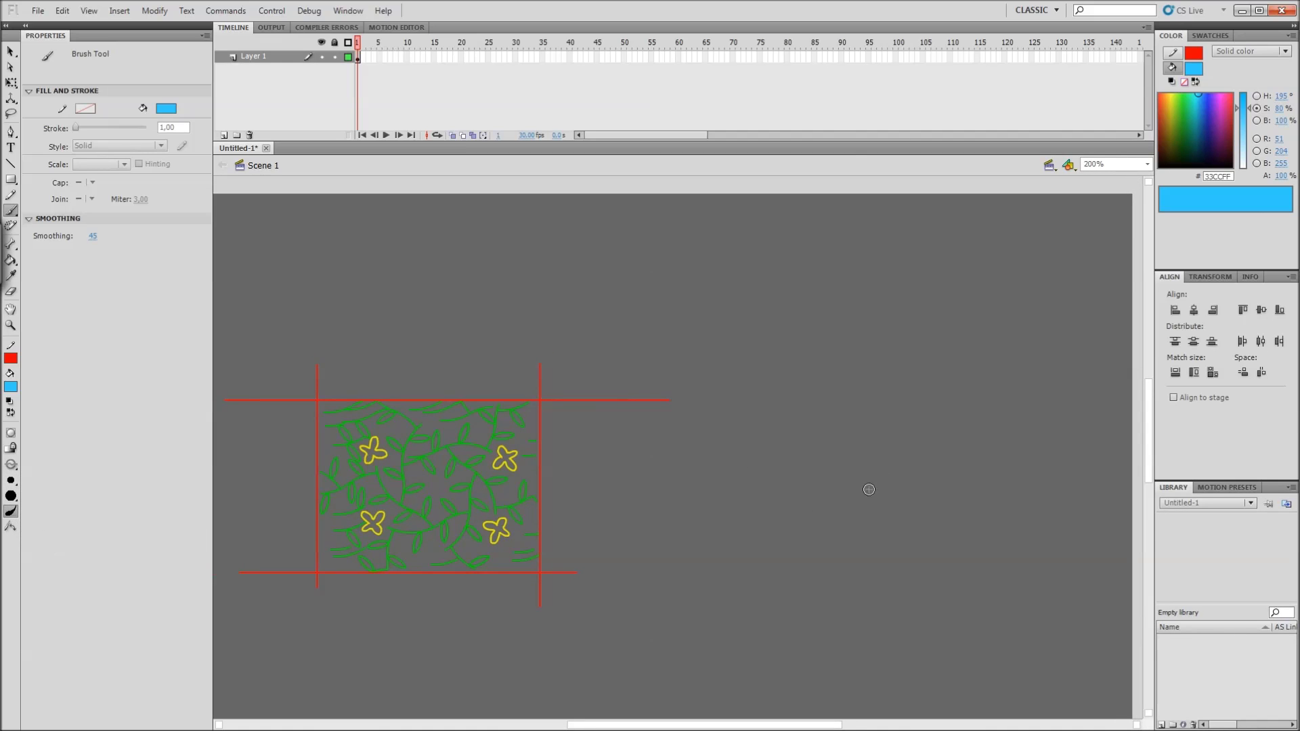
Step: Paint a light blue circle outline about 51 by 52 px on the empty stage area above and to the right of the vine pattern
mouse_move(895, 459)
left_mouse_down()
mouse_move(769, 470)
mouse_move(744, 489)
mouse_move(759, 484)
left_mouse_up()
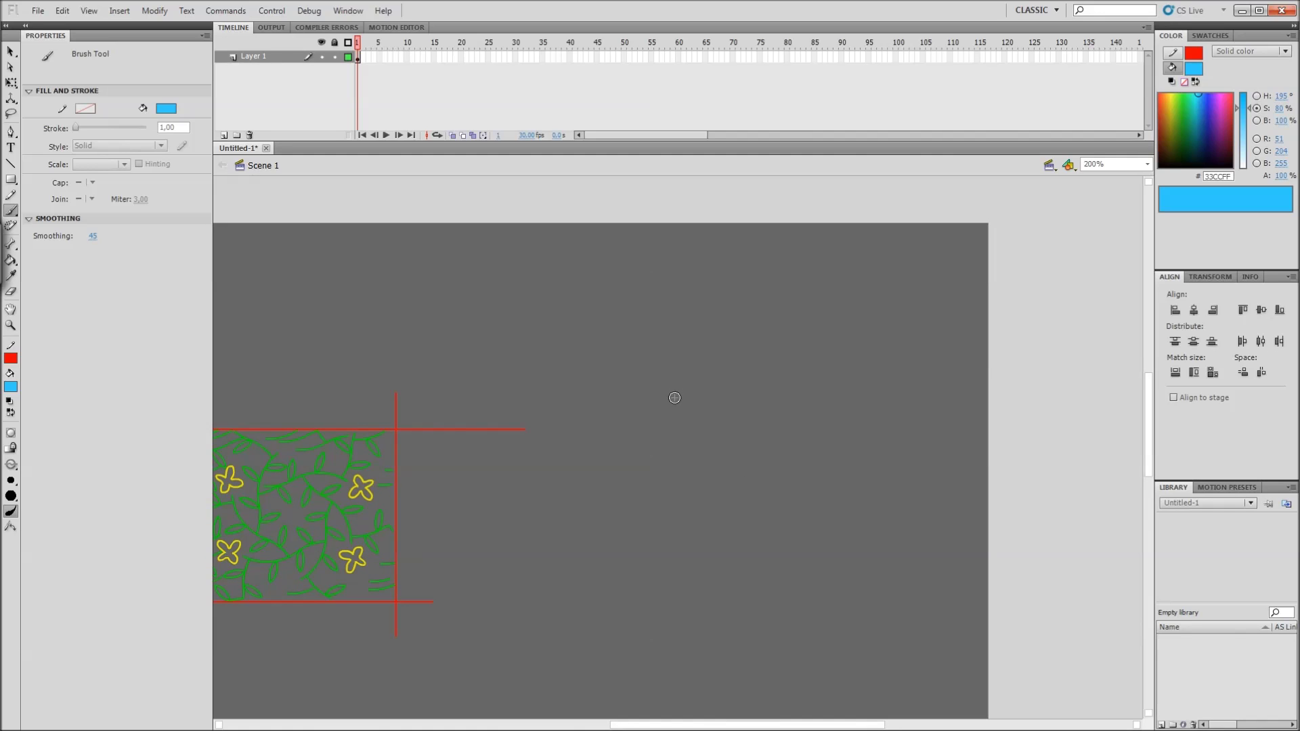
scroll(652, 417, "left", 2)
scroll(665, 440, "down", 1)
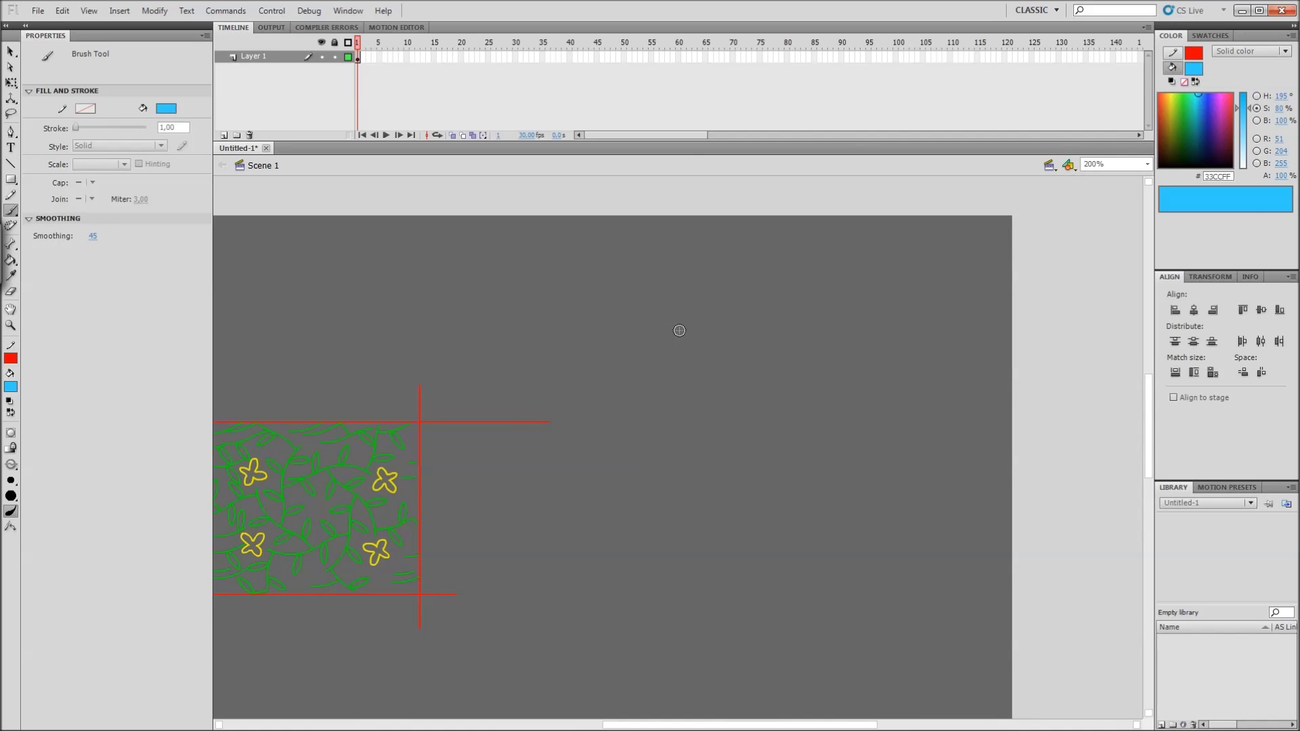
left_click_drag(653, 333, 699, 352)
mouse_move(668, 336)
left_mouse_down()
mouse_move(655, 380)
mouse_move(691, 393)
left_mouse_up()
left_click_drag(668, 336, 707, 335)
key("e")
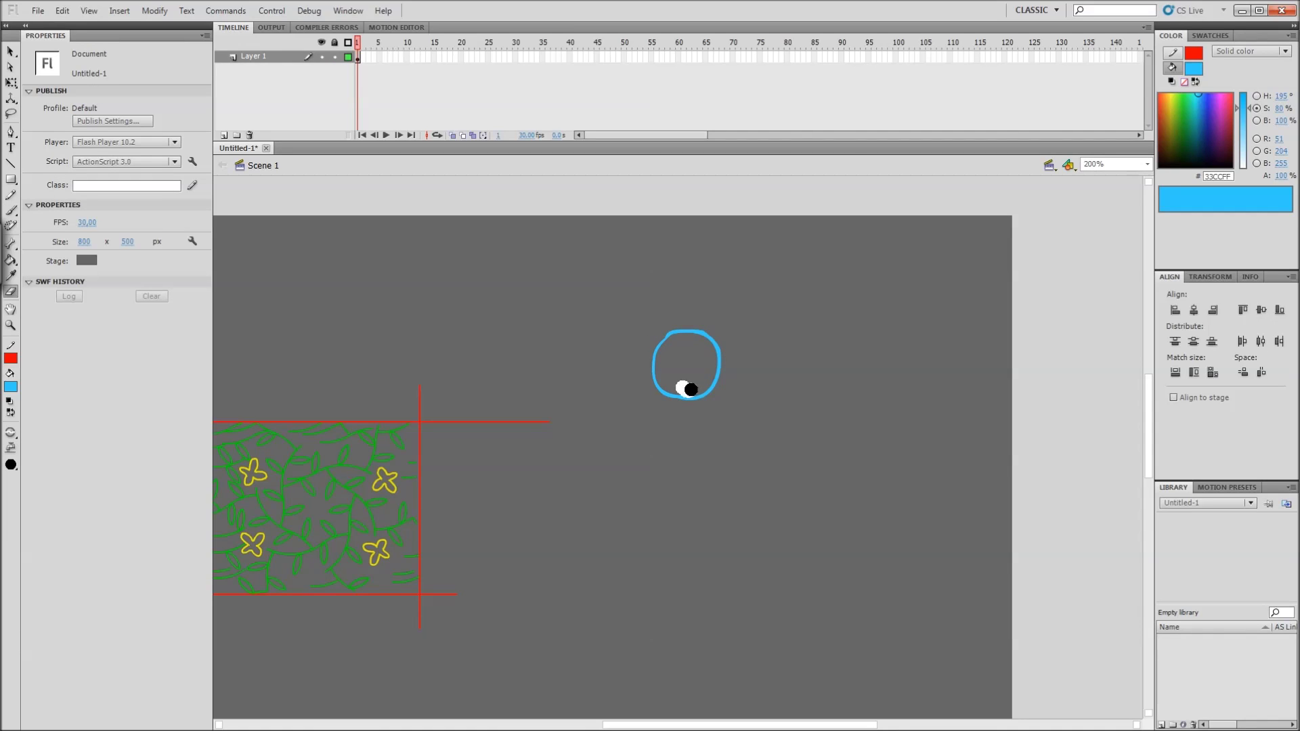
Step: Paint two eye dots and a smiling mouth inside the blue circle with the Brush tool
key("b")
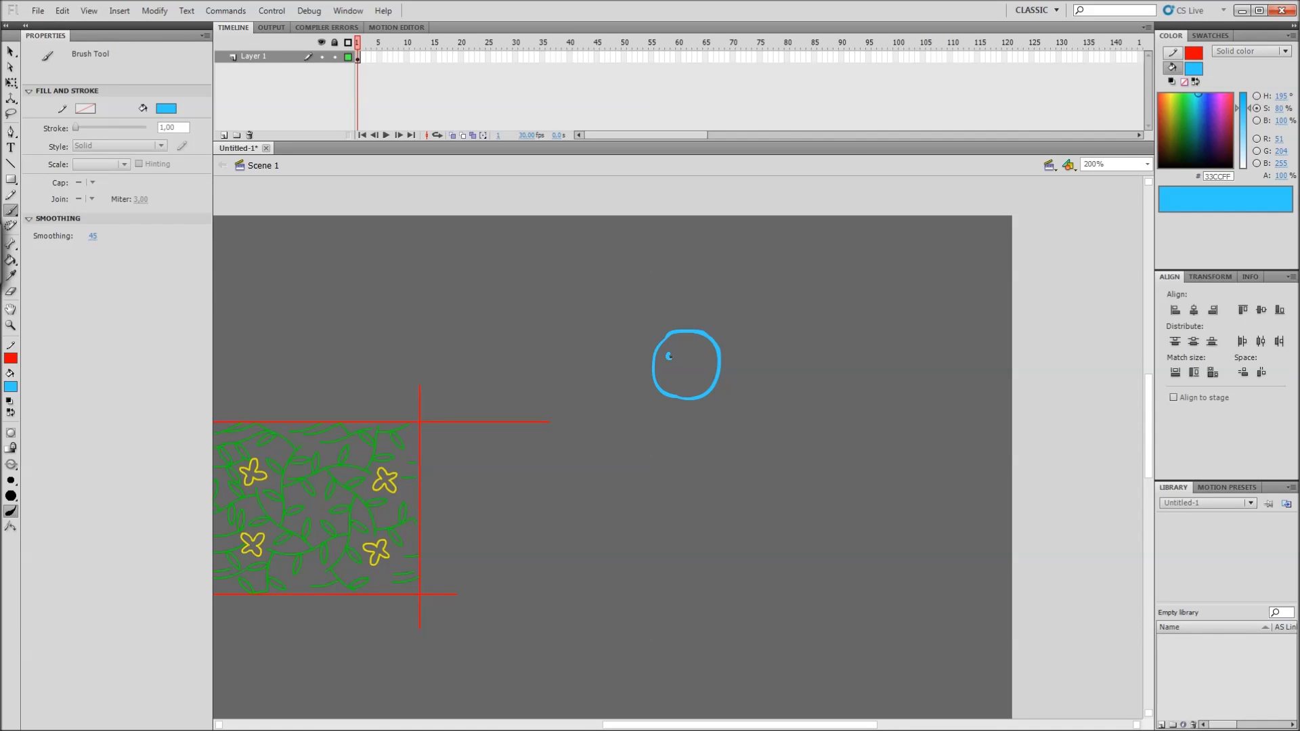
left_click(689, 356)
left_click_drag(671, 380, 695, 375)
key("v")
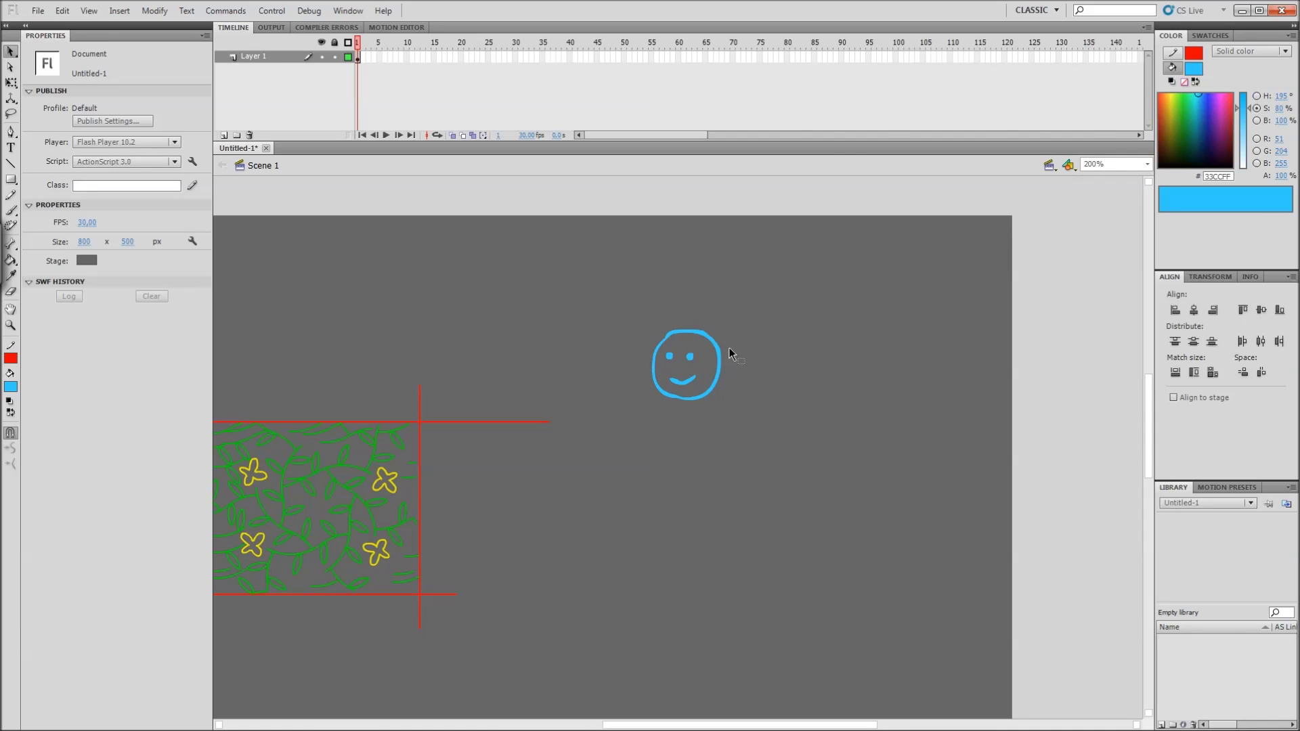
Step: Smooth the painted strokes of the whole smiley face, undo the second smoothing pass, and deselect the face
left_click_drag(770, 284, 613, 457)
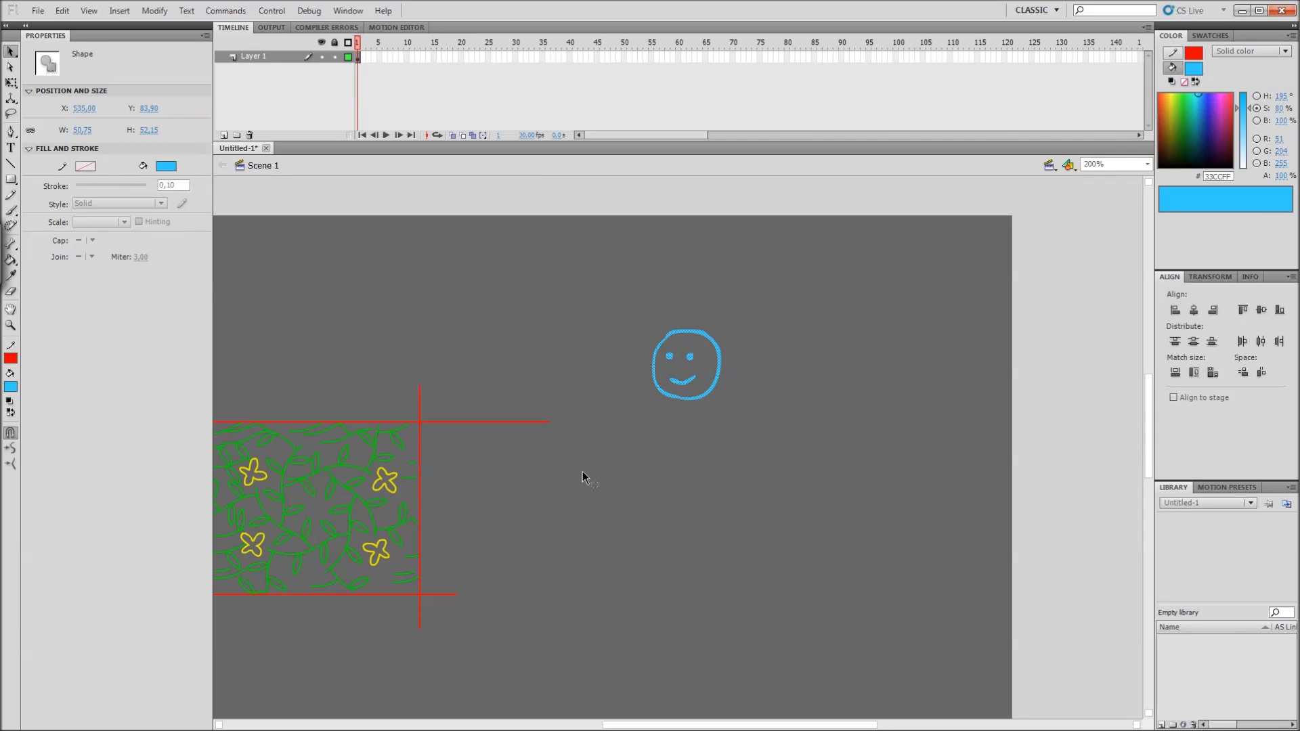
left_click(9, 450)
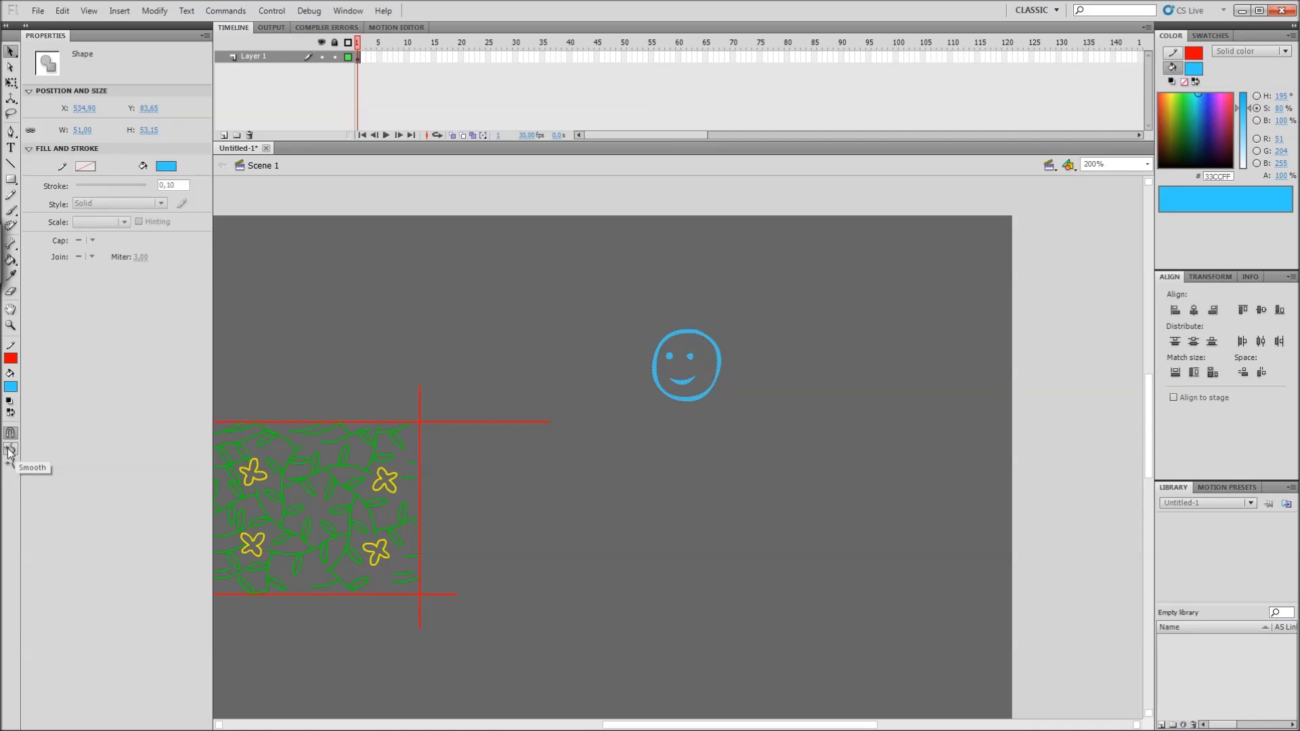
left_click(9, 450)
key("ctrl+z")
left_click(765, 401)
left_click_drag(774, 396, 760, 406)
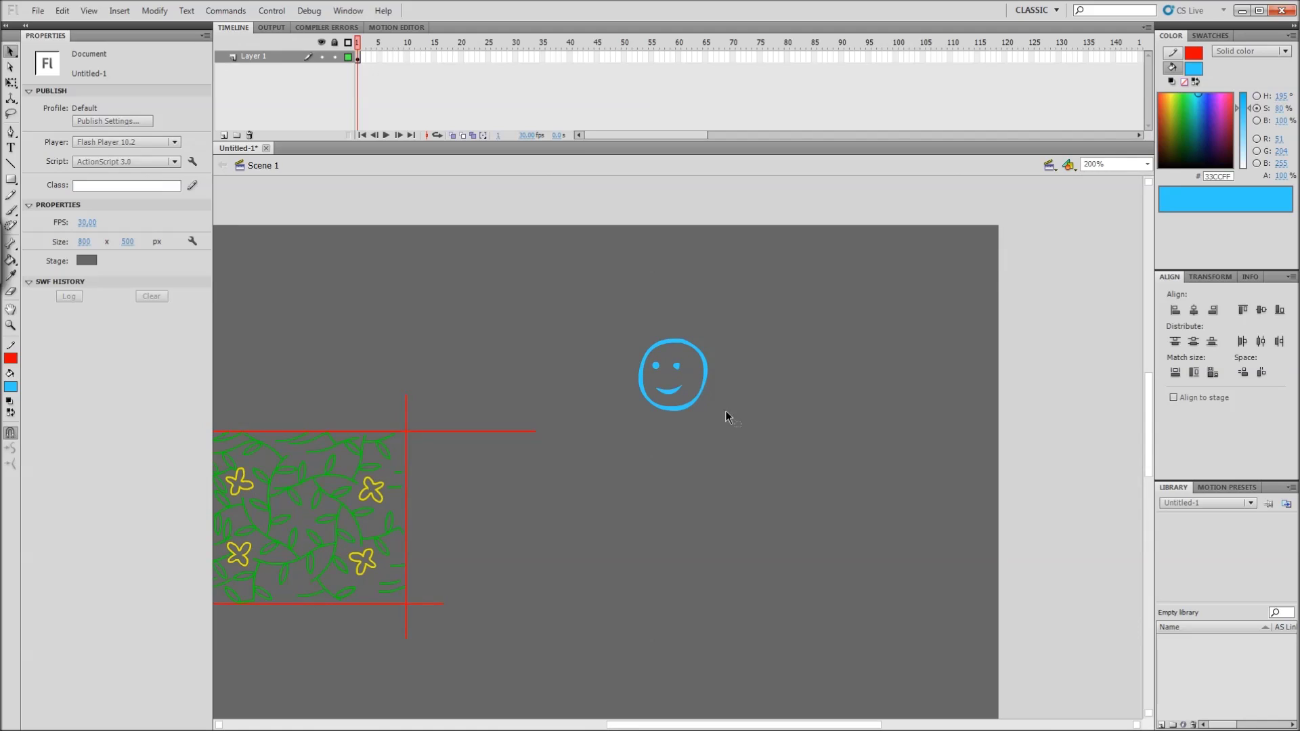
Step: Recolour the whole smiley face dark purple and deselect it
left_click(11, 387)
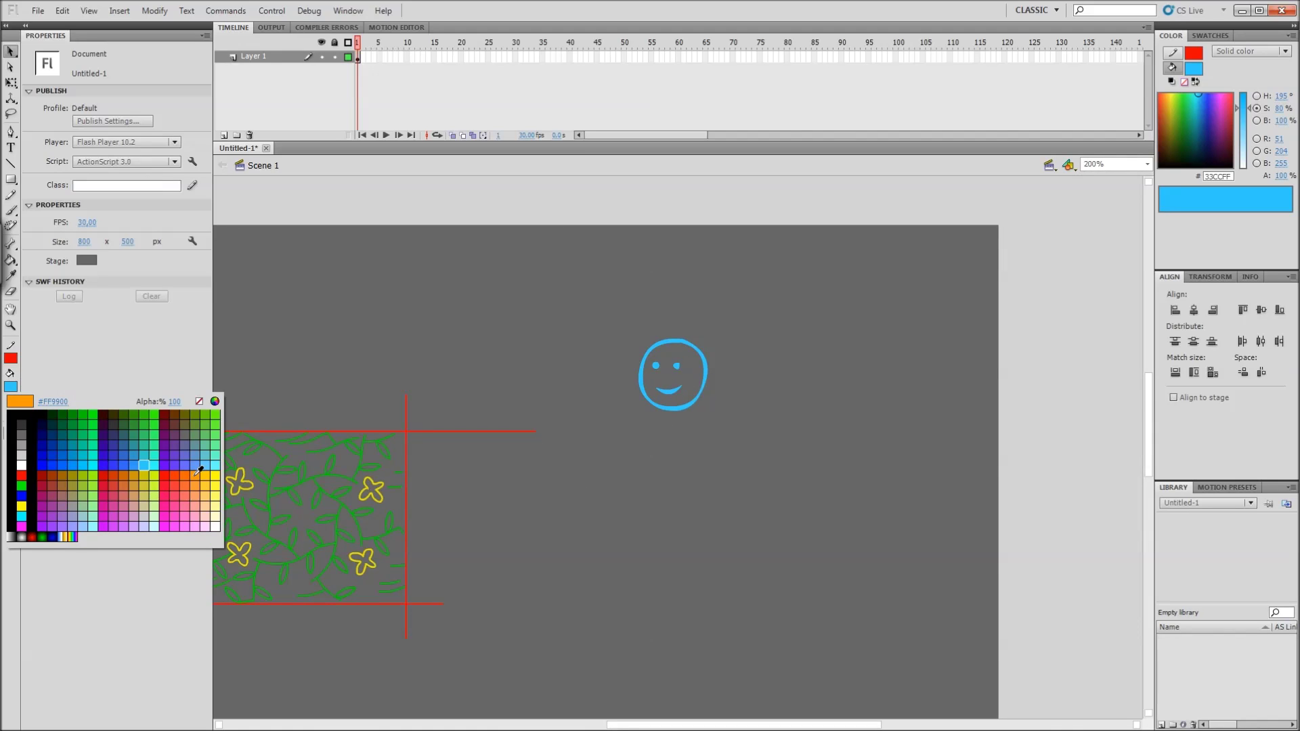
left_click(111, 402)
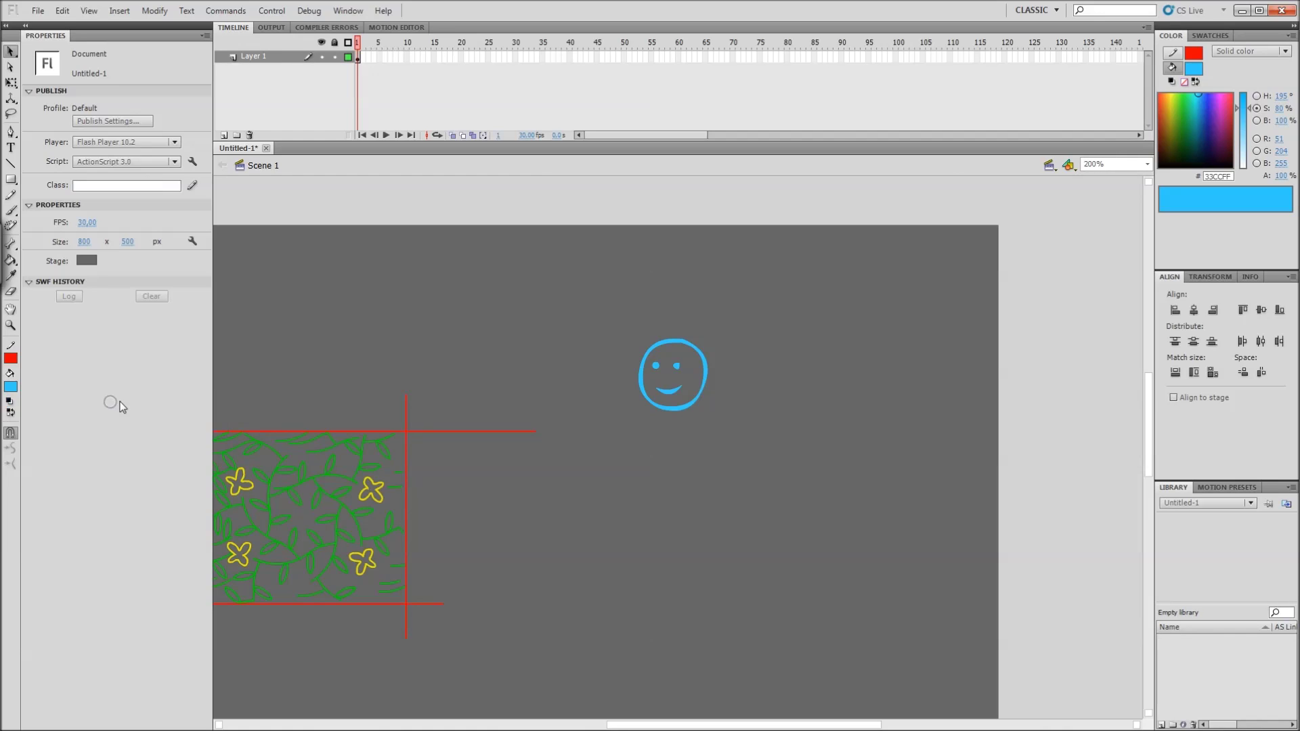
left_click_drag(783, 305, 592, 459)
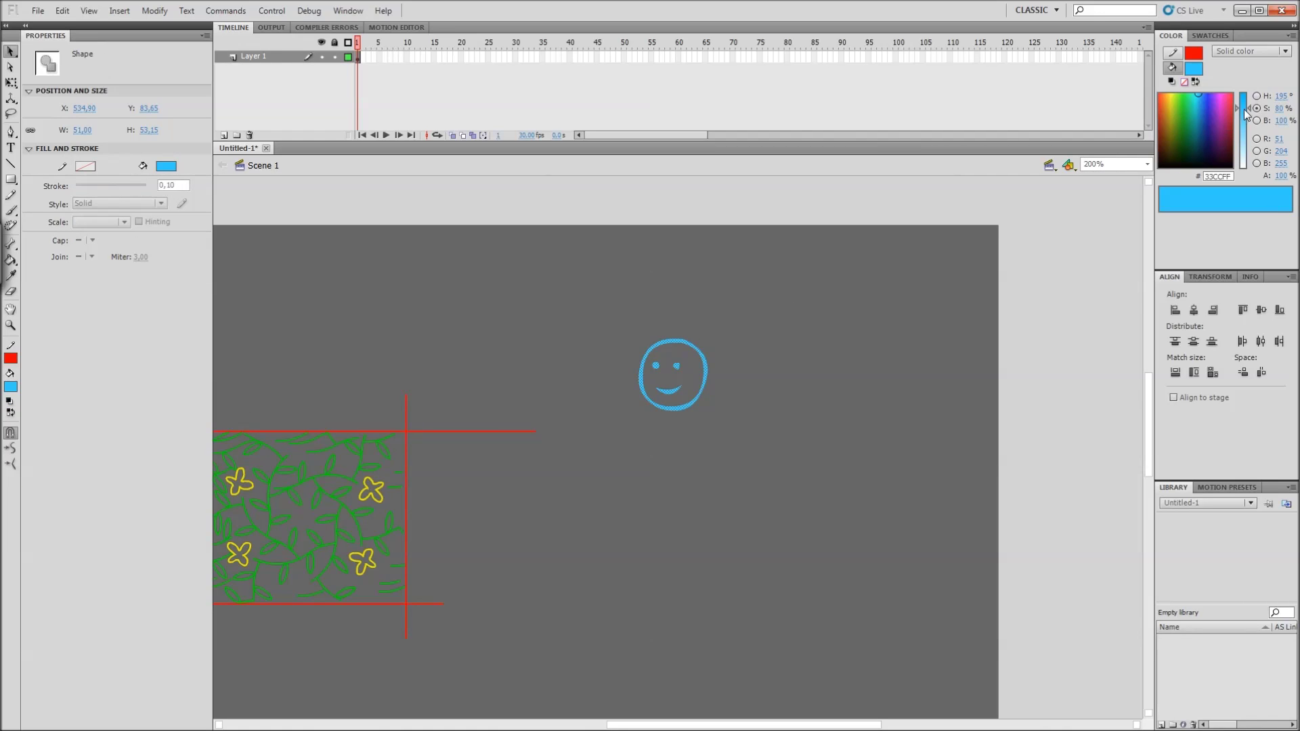
left_click_drag(1214, 127, 1215, 143)
left_click(696, 425)
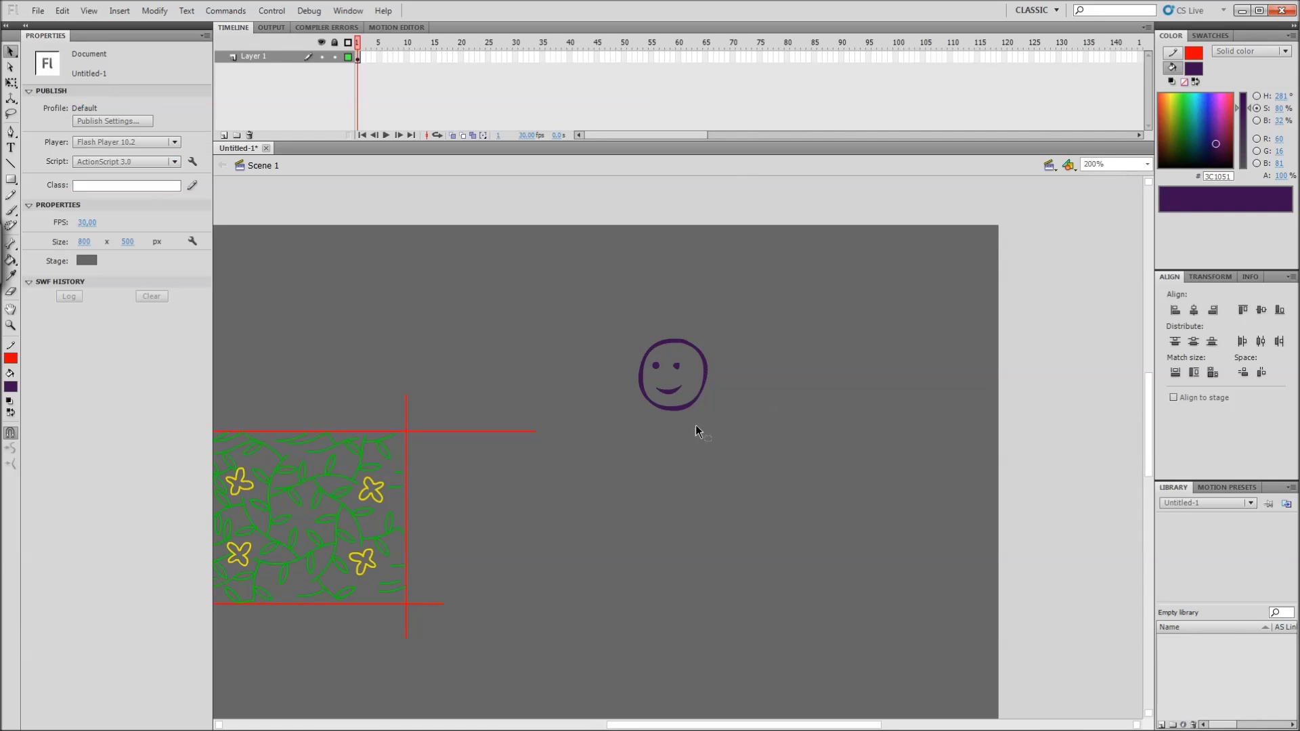
Step: Set the fill colour to dark plum #380B2B and apply it to the smiley's eyes, outline and mouth with the Paint Bucket
left_click_drag(1224, 140, 1224, 151)
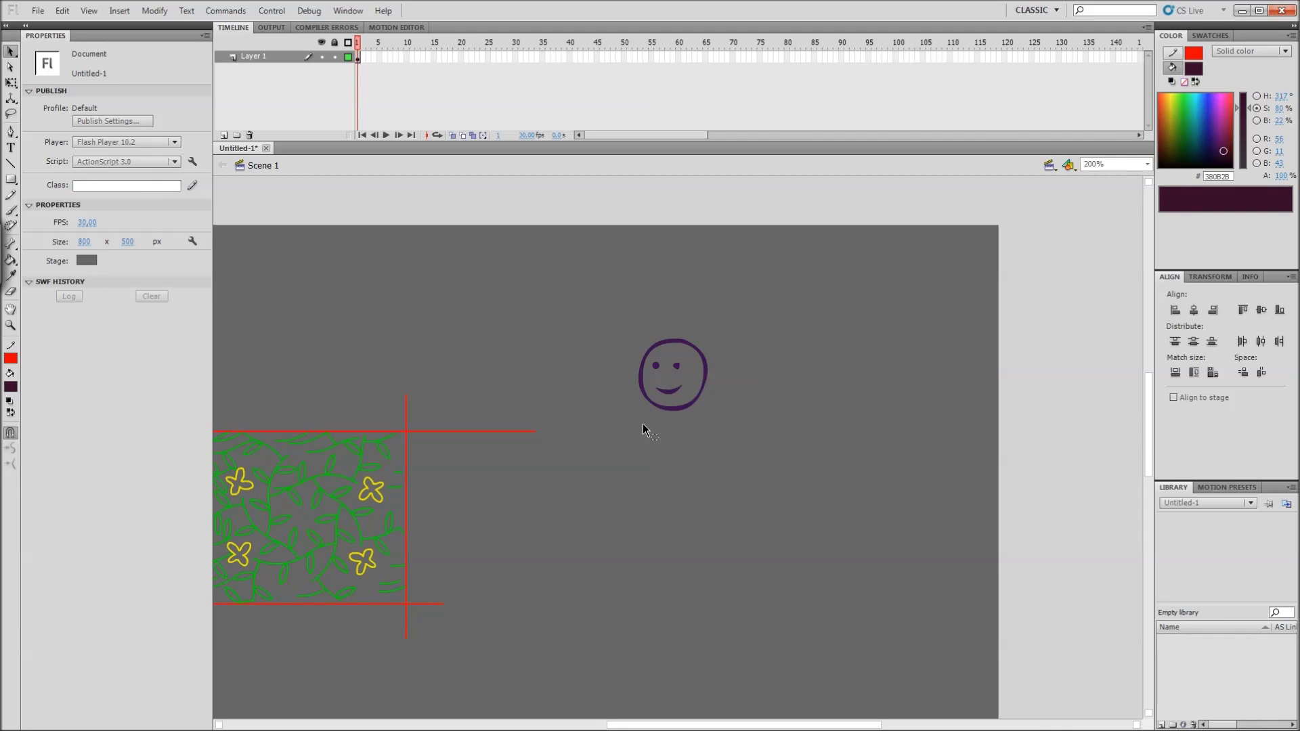
key("k")
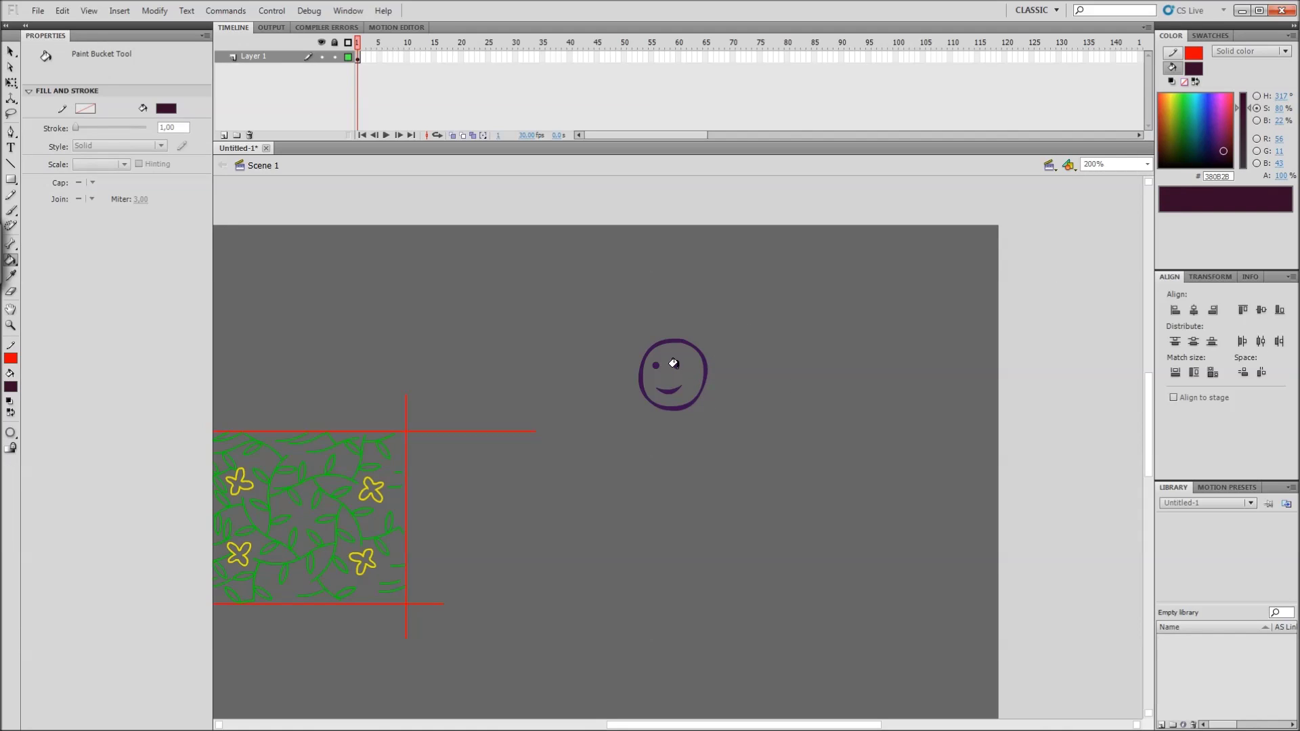
left_click(675, 366)
left_click(655, 365)
left_click(639, 371)
left_click(666, 389)
Step: Fill the inside of the smiley face with orange #FF9966 using the Paint Bucket
key("b")
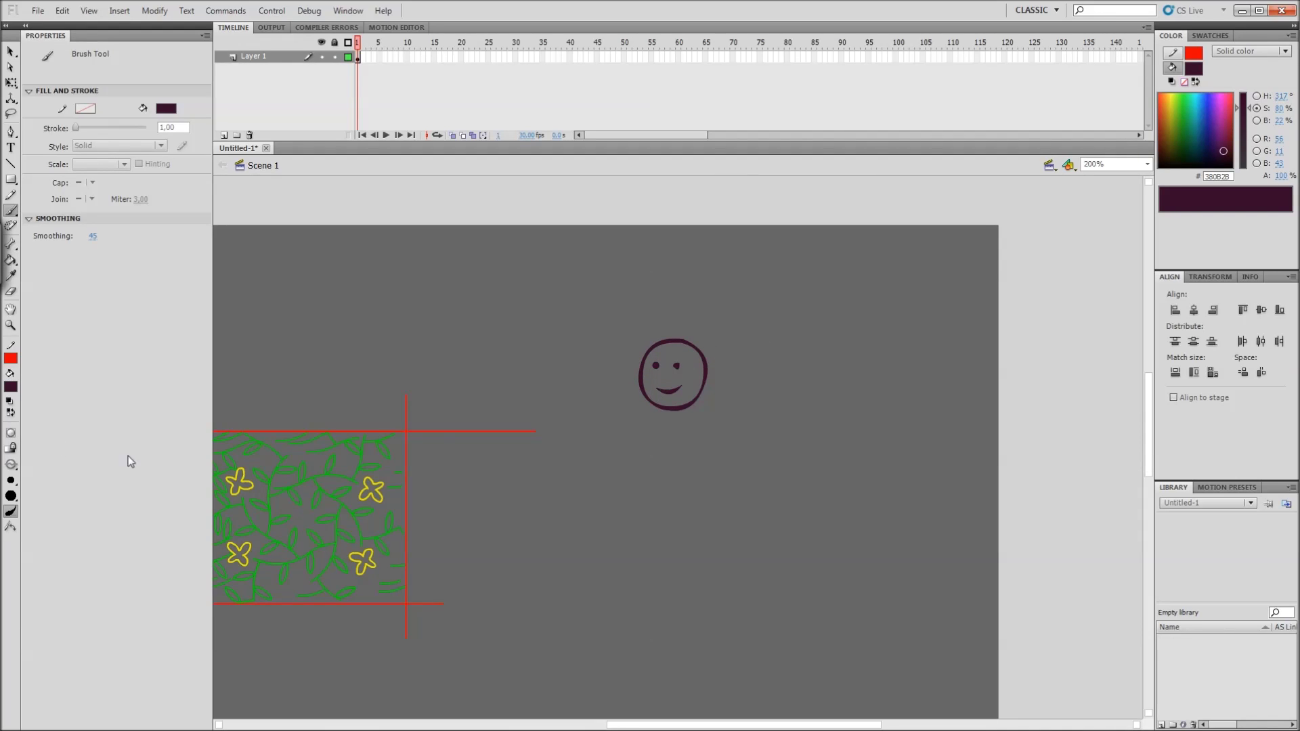
left_click(12, 386)
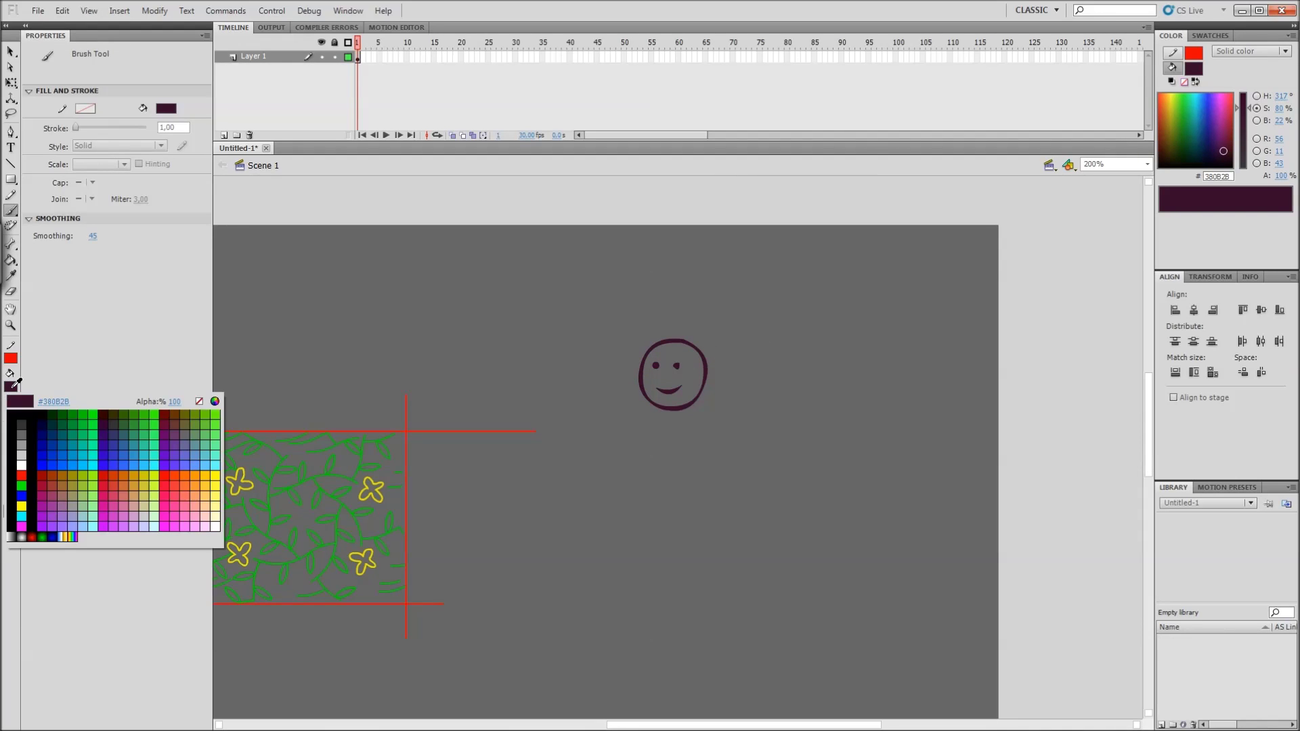
left_click(197, 502)
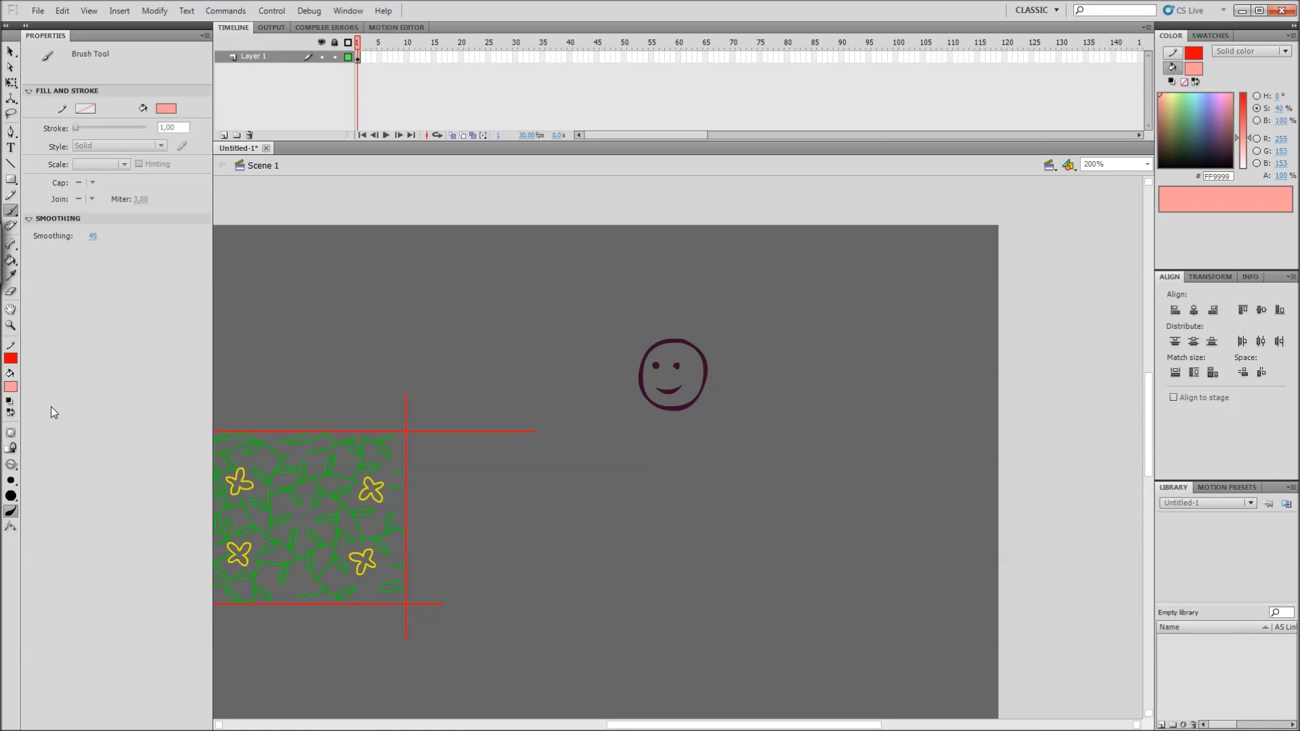
left_click(10, 387)
left_click(197, 496)
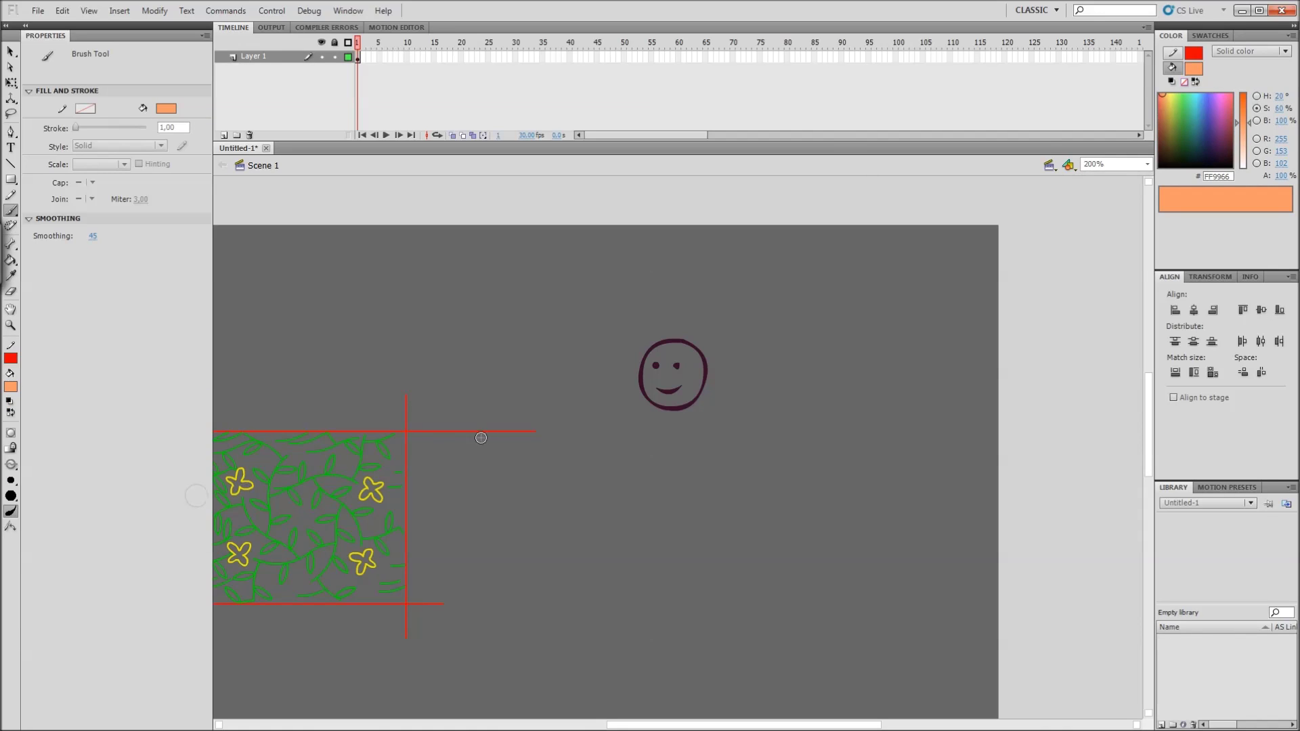
key("k")
left_click(690, 374)
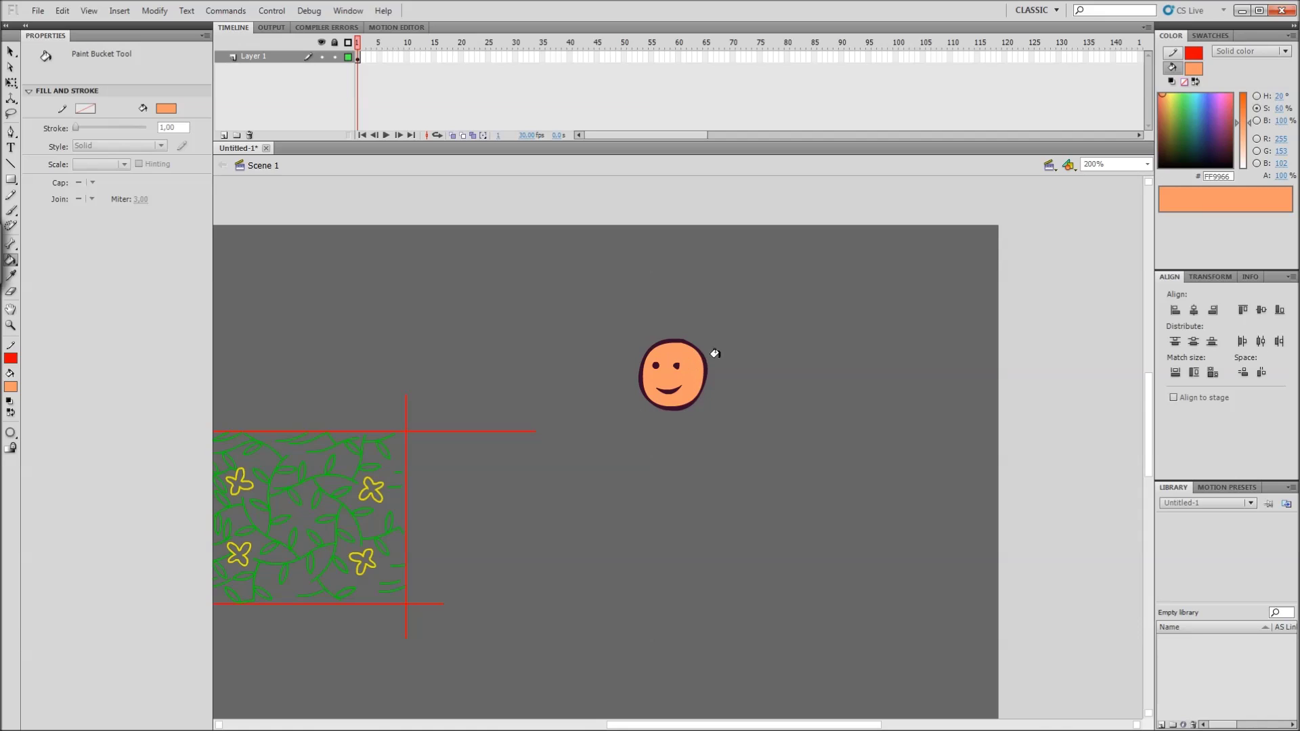
Step: Change the smiley's inner fill to darker orange #CD8B27 and deselect it
key("v")
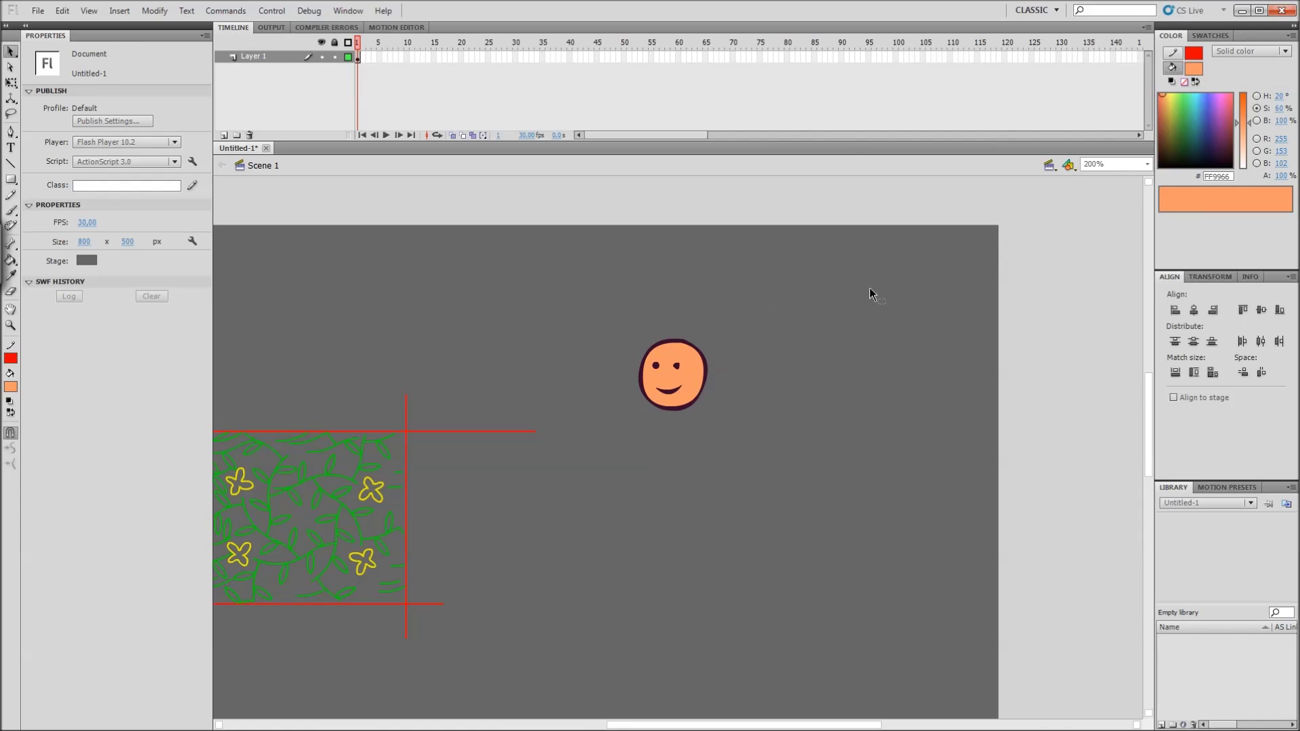
left_click(691, 381)
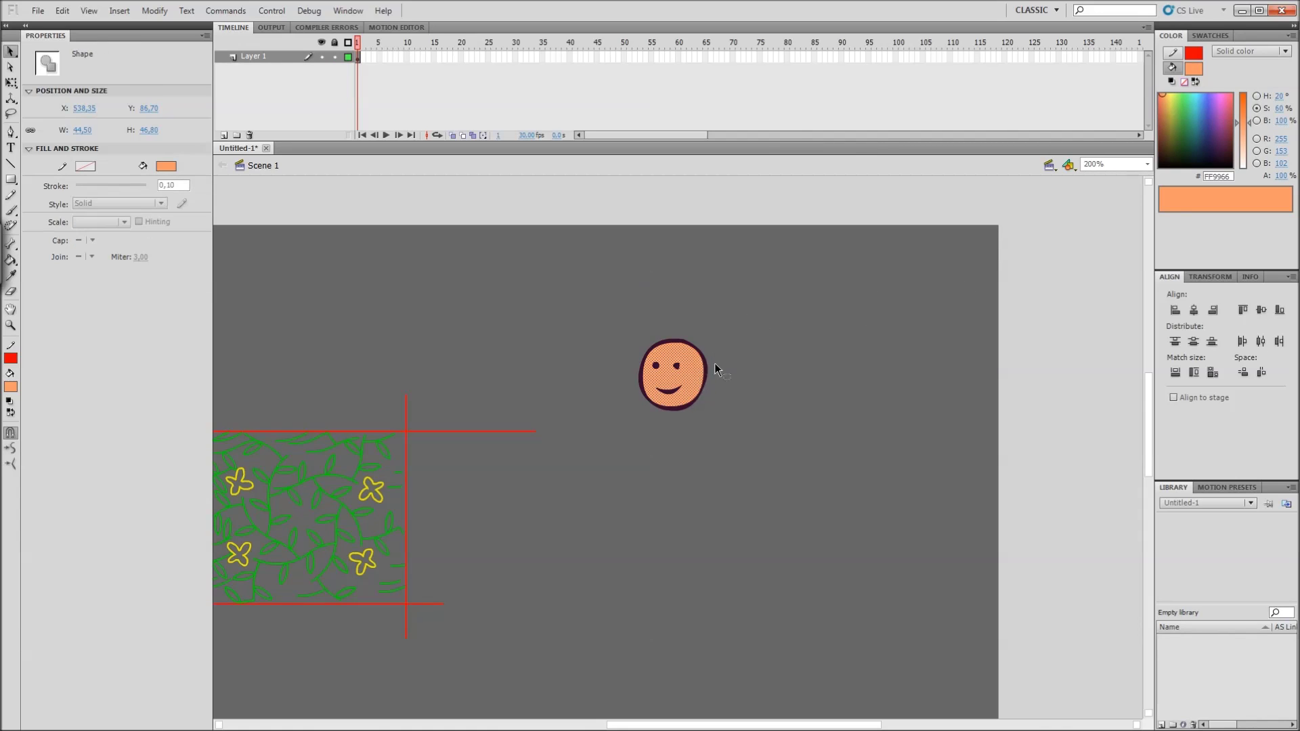
left_click(1167, 94)
left_click_drag(1168, 93, 1165, 95)
left_click_drag(1239, 127, 1243, 107)
left_click(1255, 120)
left_click(773, 362)
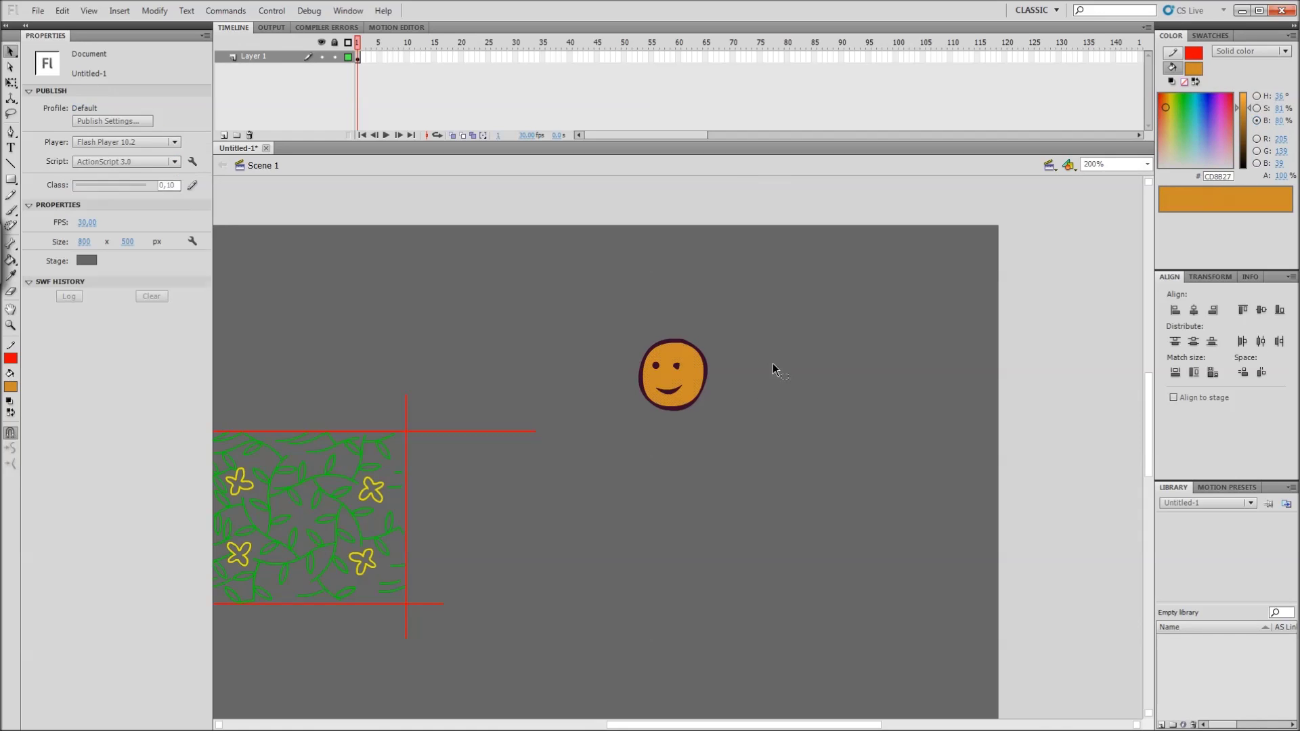
Step: Convert the whole smiley face into a Movie Clip symbol named smailik
left_click_drag(623, 328, 734, 417)
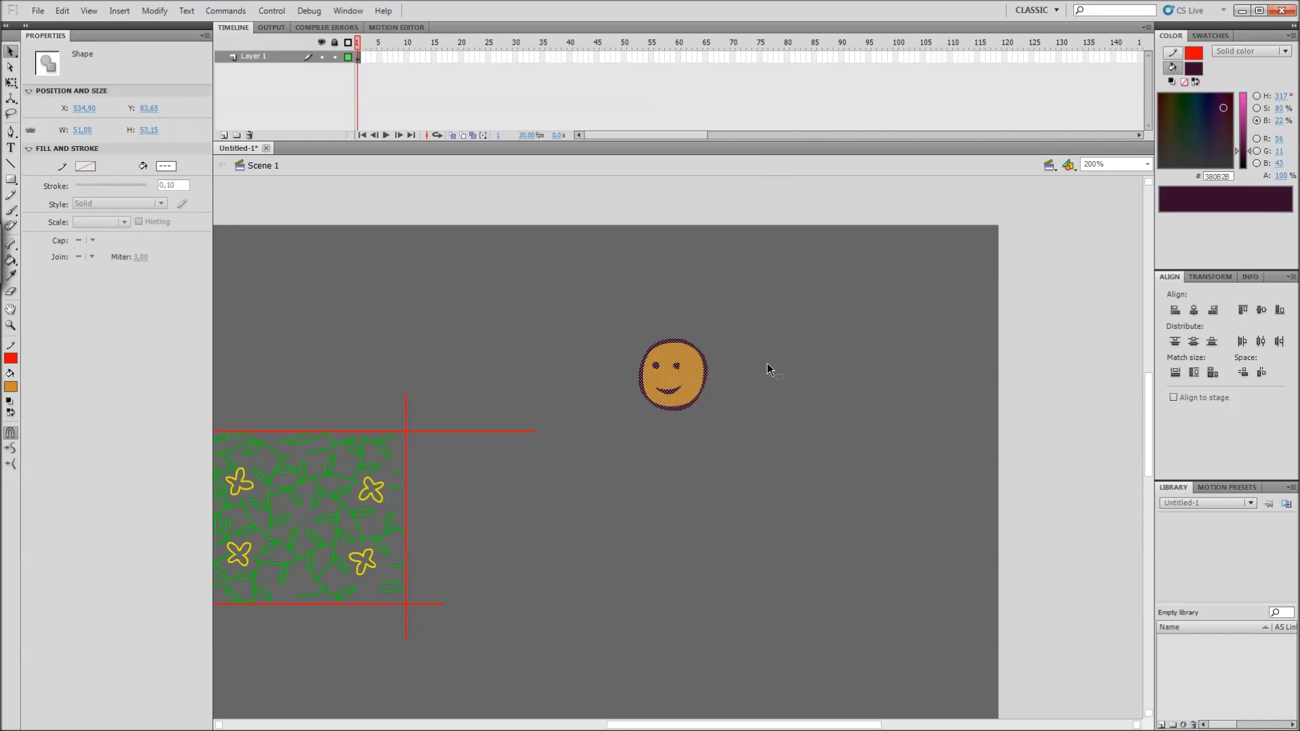
key("F8")
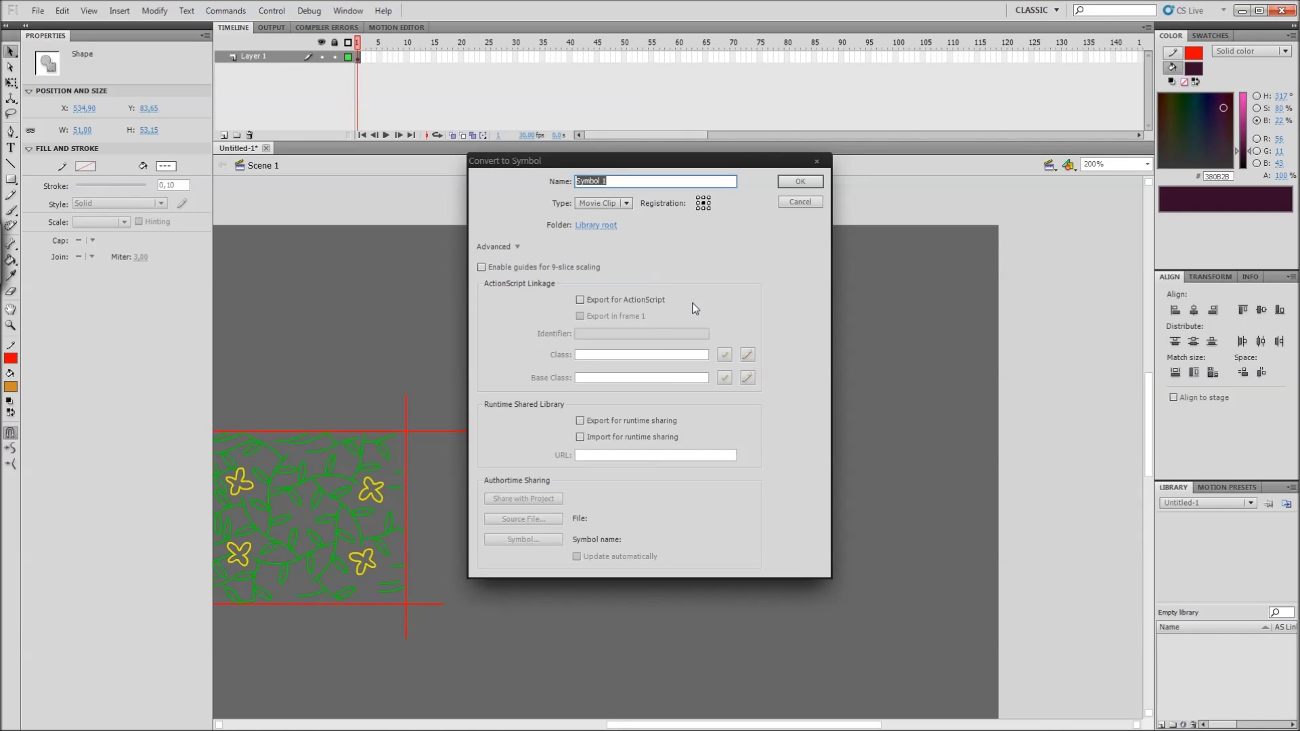
type("ma")
type("ilk")
type("s")
left_click(801, 182)
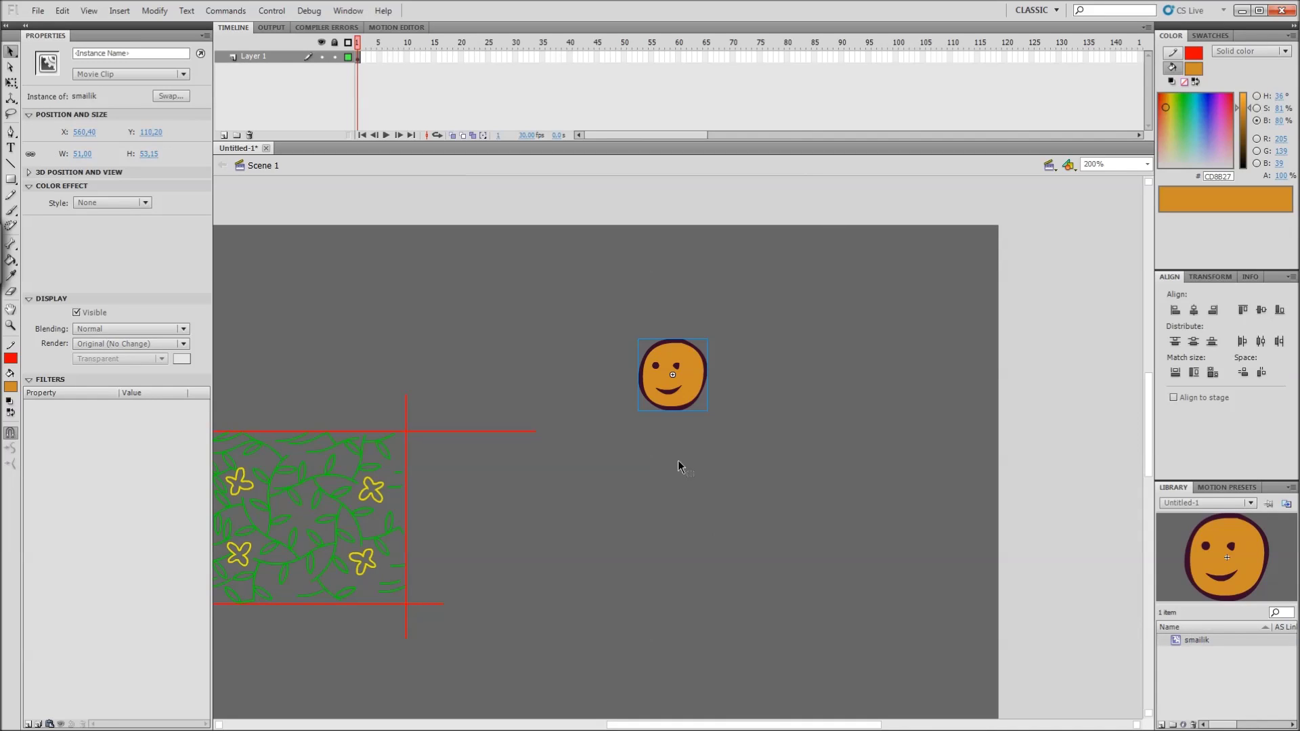
Step: Scale the smiley artwork inside the smailik symbol to less than half its size around its centre, and return to Scene 1
double_click(697, 396)
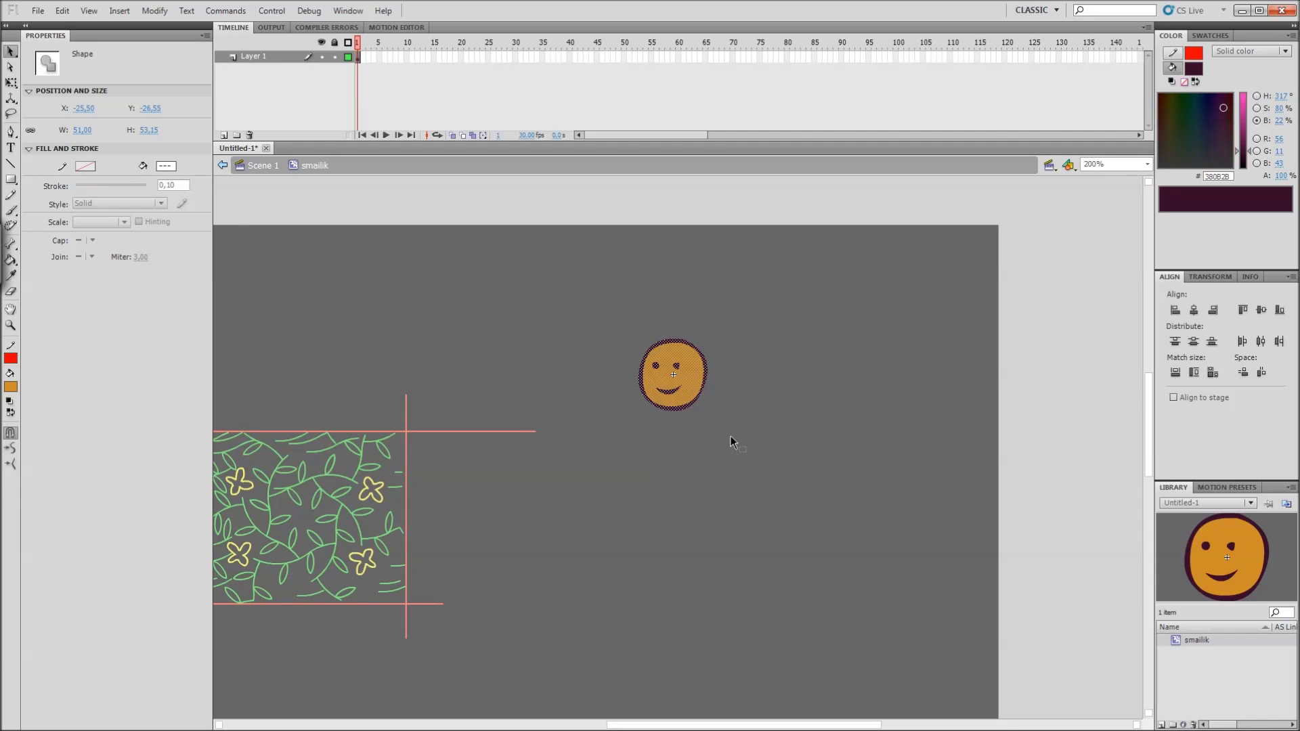
key("q")
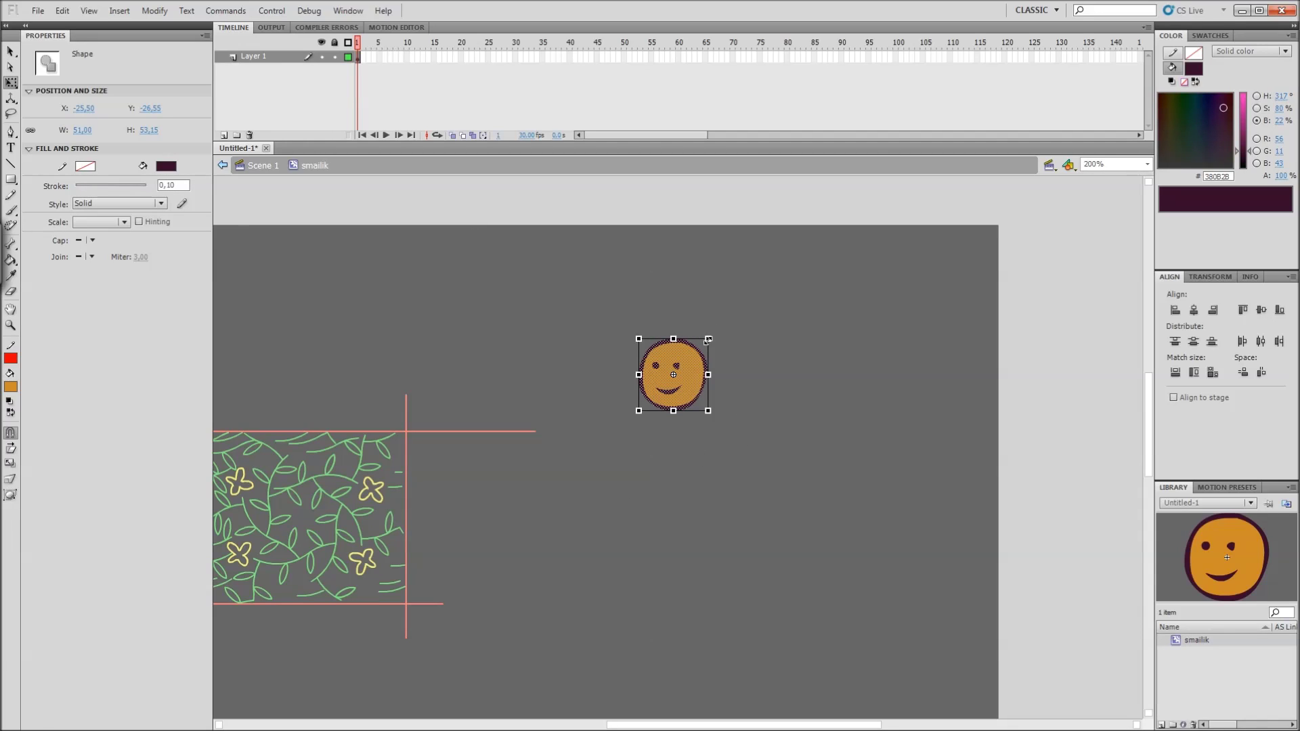
left_click_drag(709, 338, 741, 359)
left_click(778, 336)
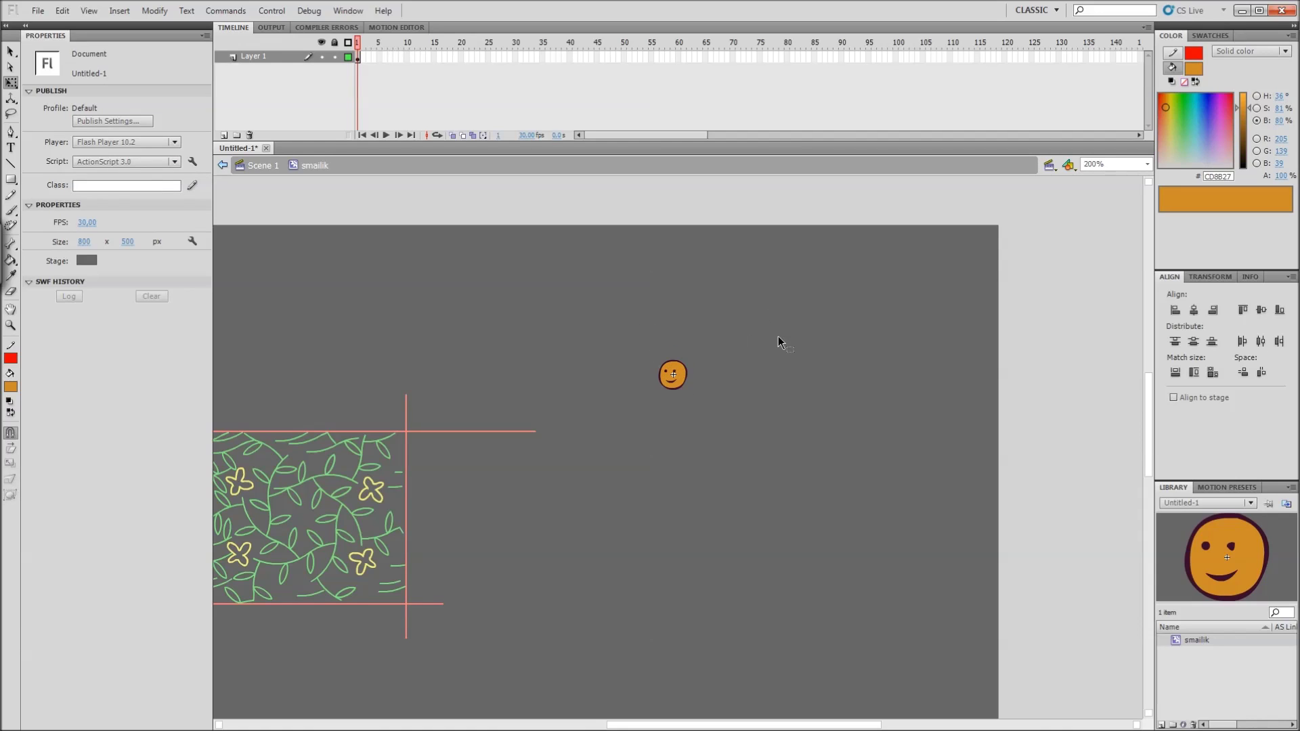
double_click(778, 334)
left_click(761, 360)
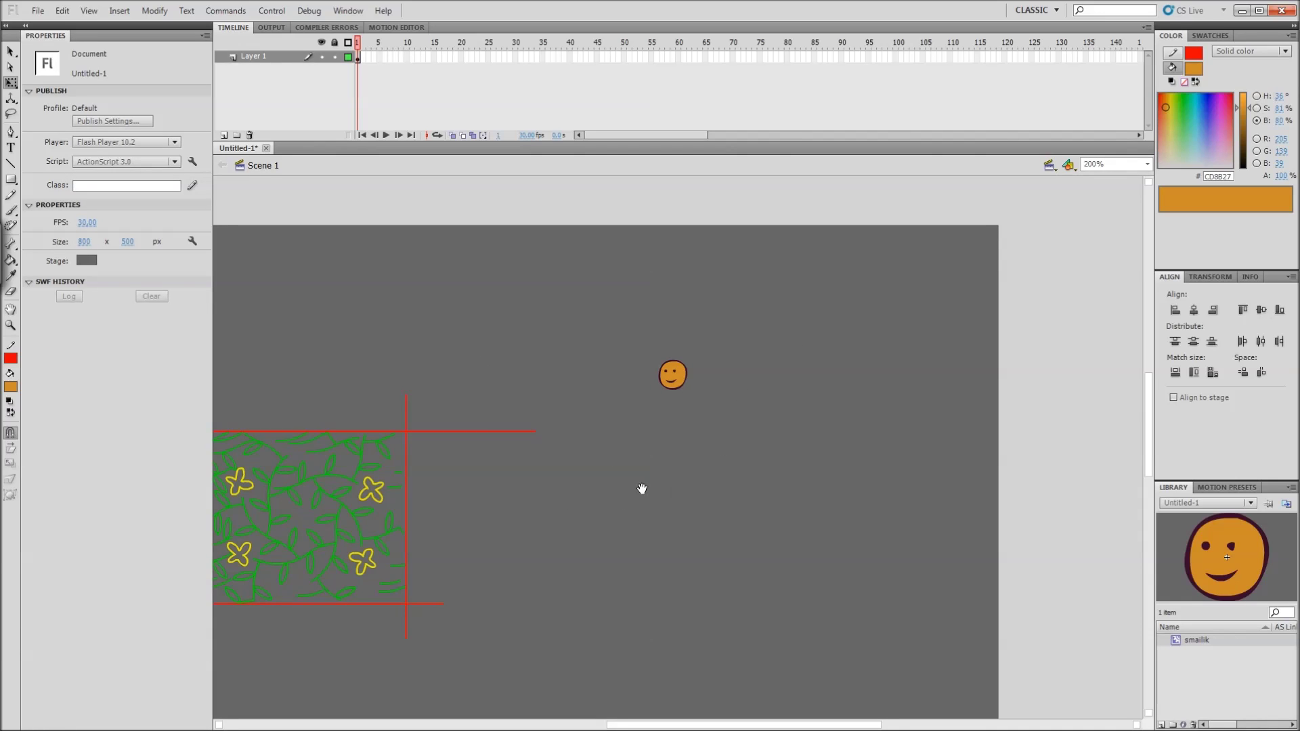
Step: Activate the Brush tool and sample the dark plum outline colour from the smailik library preview as its fill
left_click_drag(642, 489, 670, 495)
key("b")
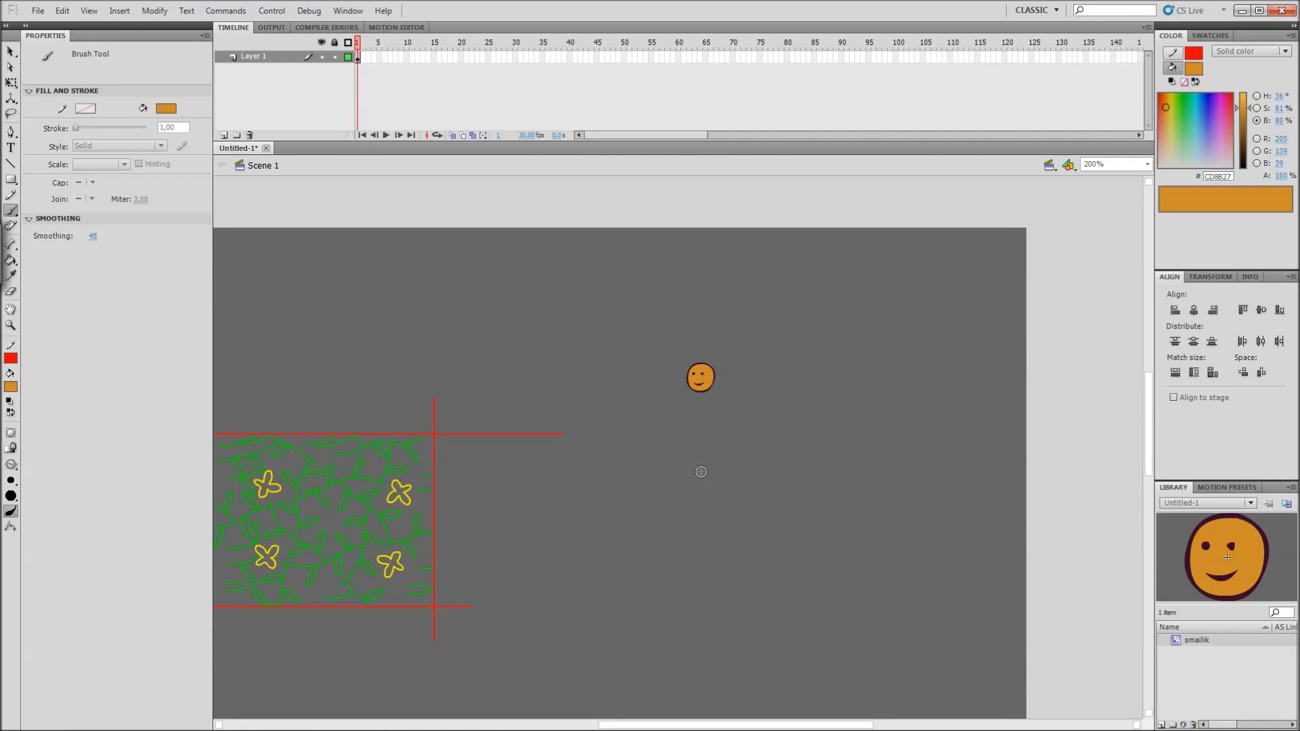
left_click(1210, 36)
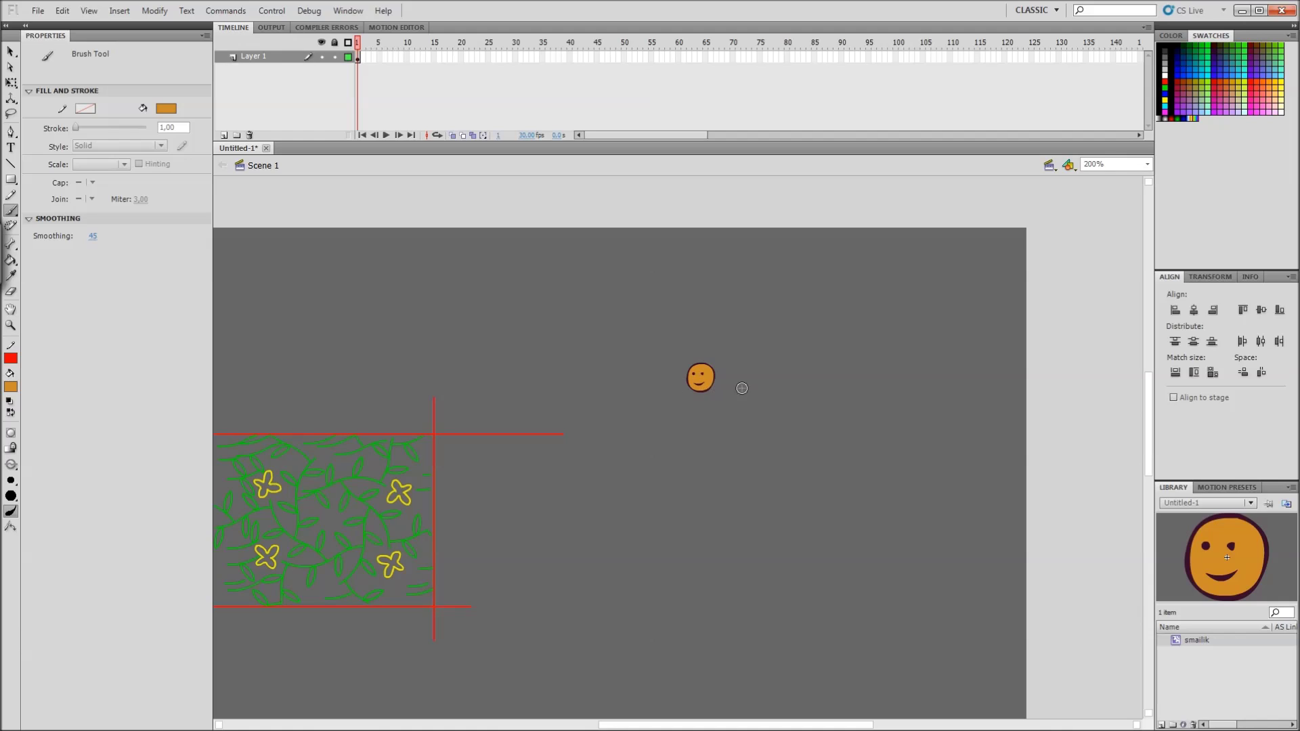
left_click(11, 386)
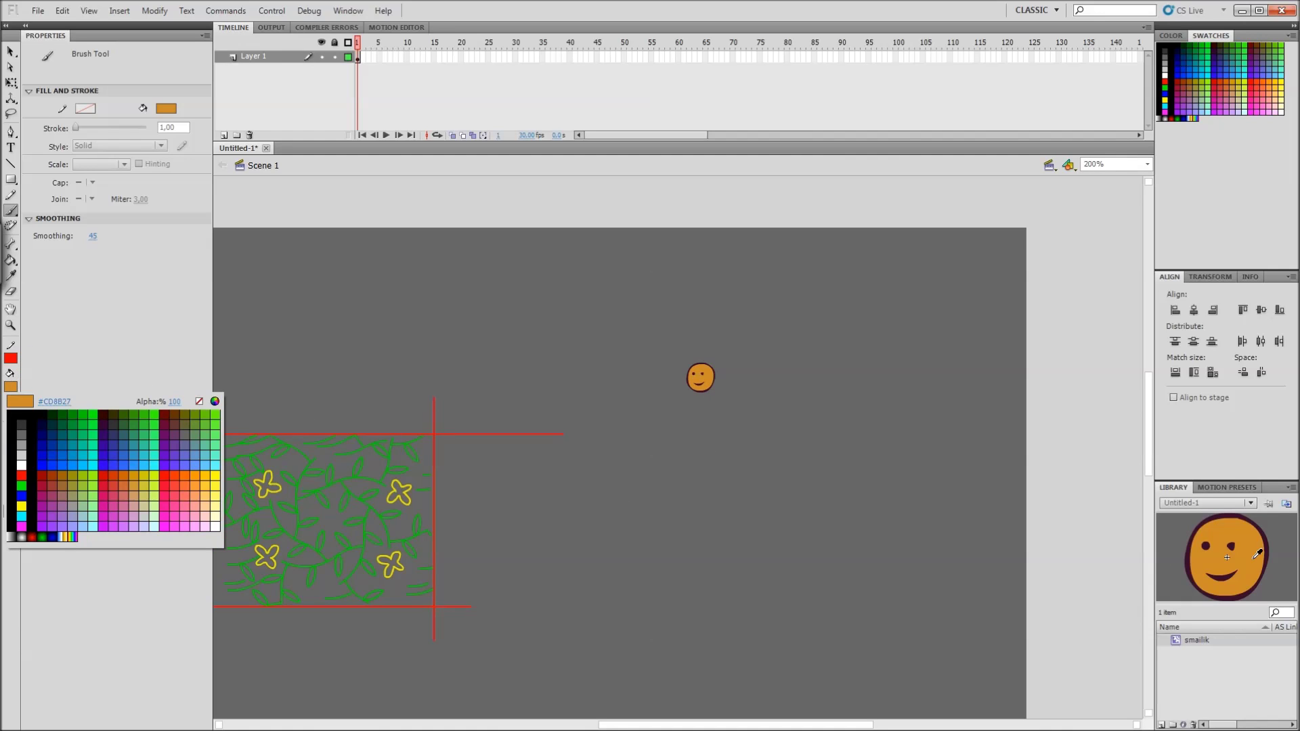
left_click(1221, 515)
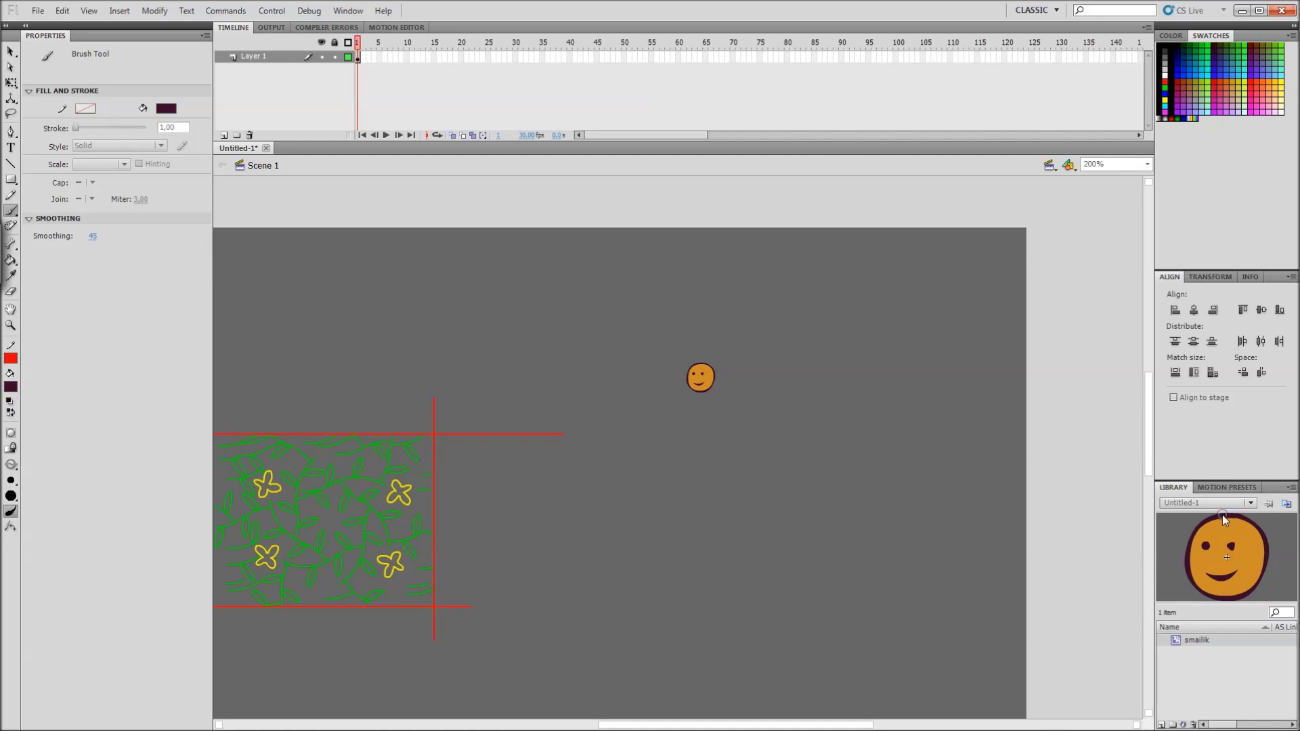
Step: Try to paint a complete rabbit head outline with two long ears on the empty stage area below the smiley
scroll(663, 445, "down", 1)
scroll(664, 445, "right", 1)
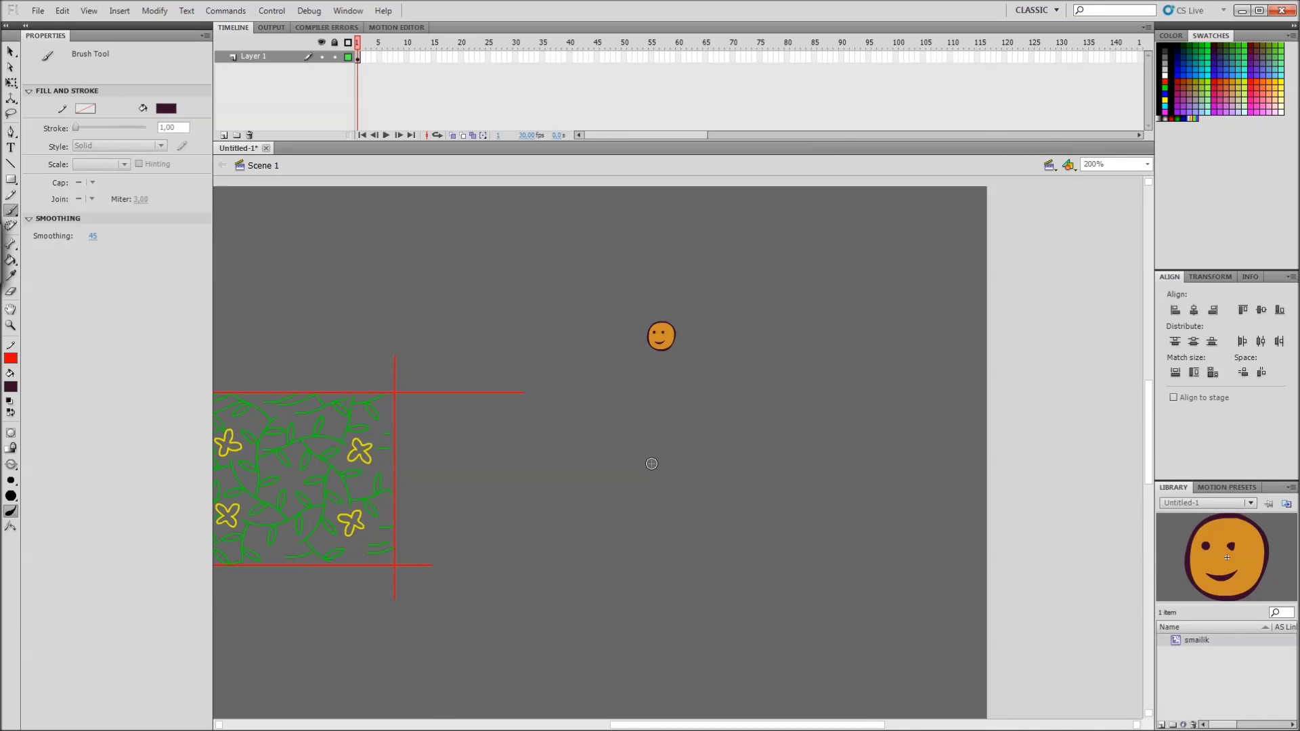
scroll(667, 443, "down", 1)
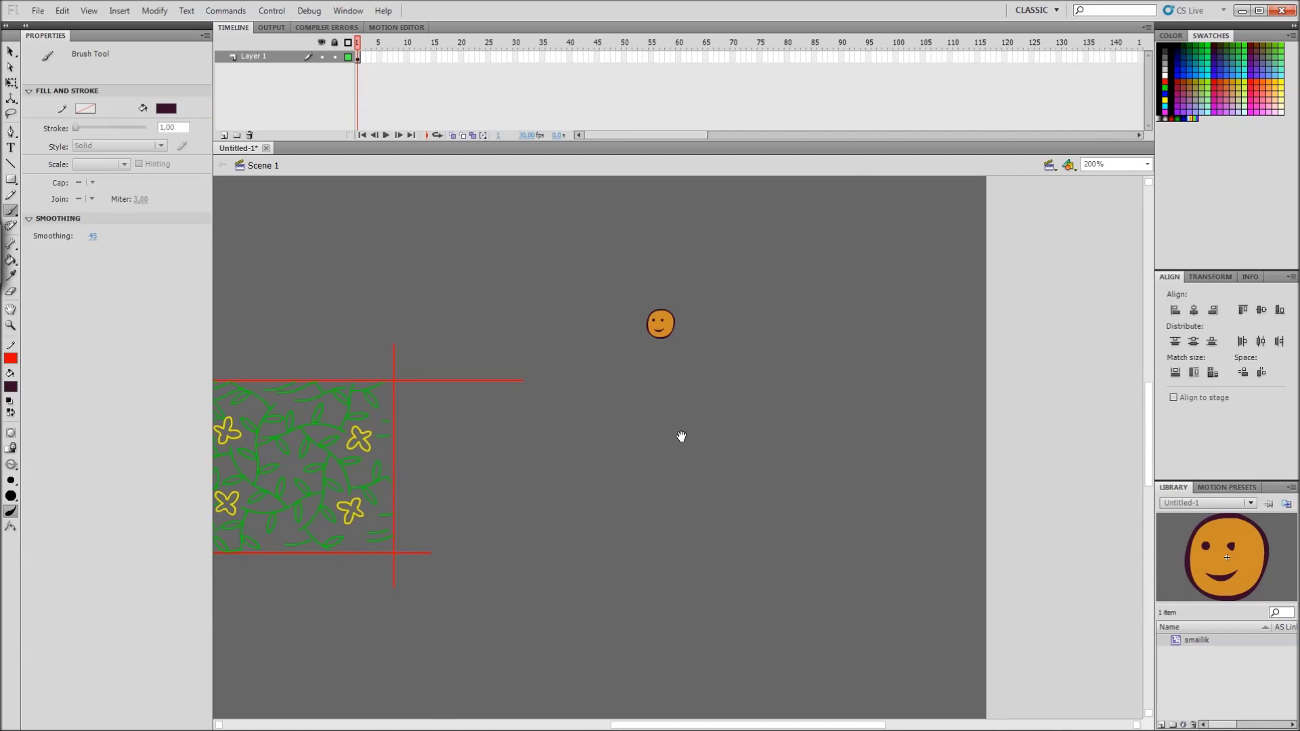
left_click_drag(679, 438, 758, 438)
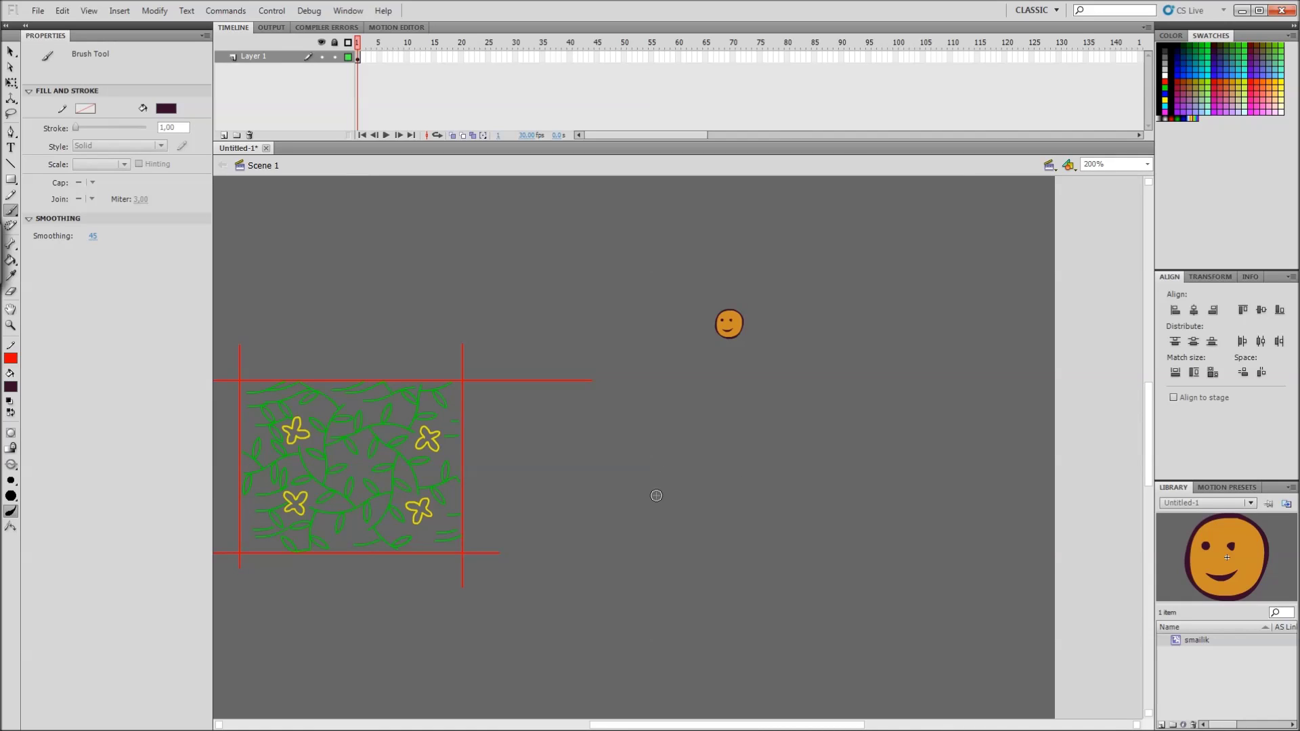
mouse_move(656, 496)
left_mouse_down()
mouse_move(657, 411)
mouse_move(673, 401)
mouse_move(677, 446)
mouse_move(691, 446)
mouse_move(702, 394)
mouse_move(703, 489)
mouse_move(661, 495)
left_mouse_up()
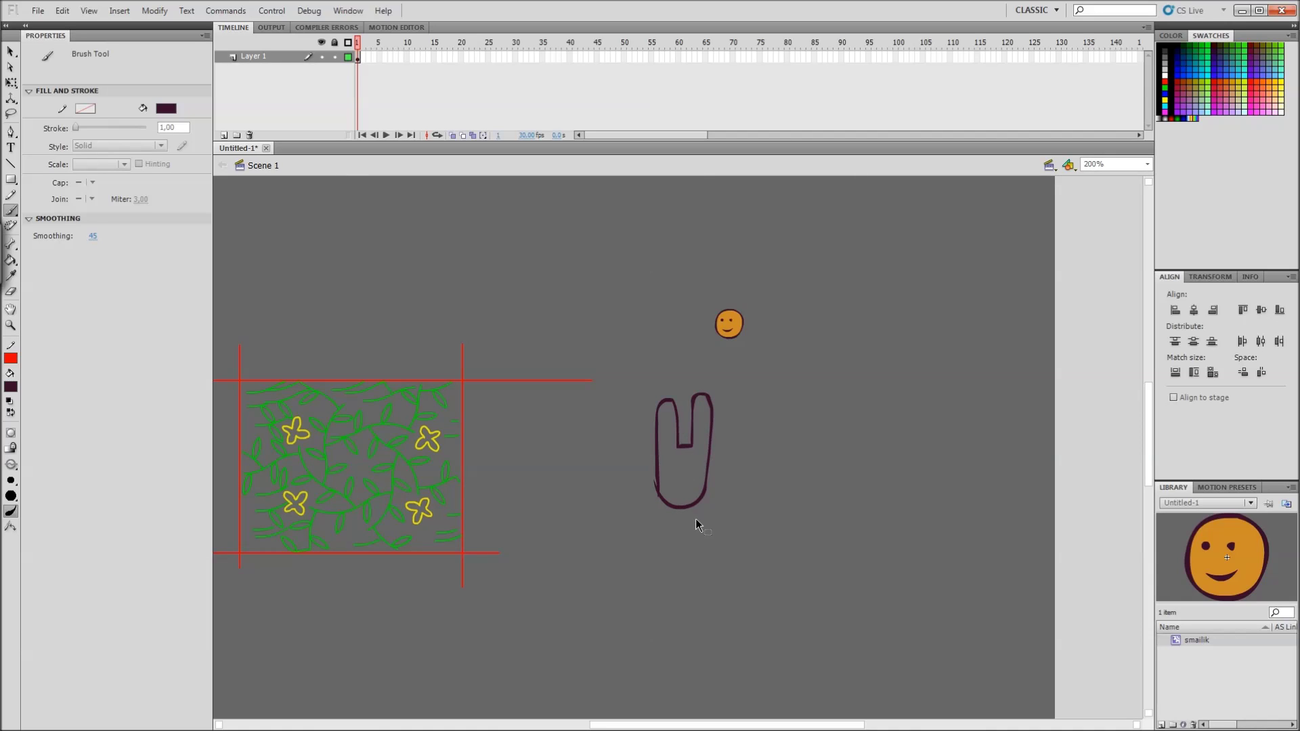
key("ctrl+z")
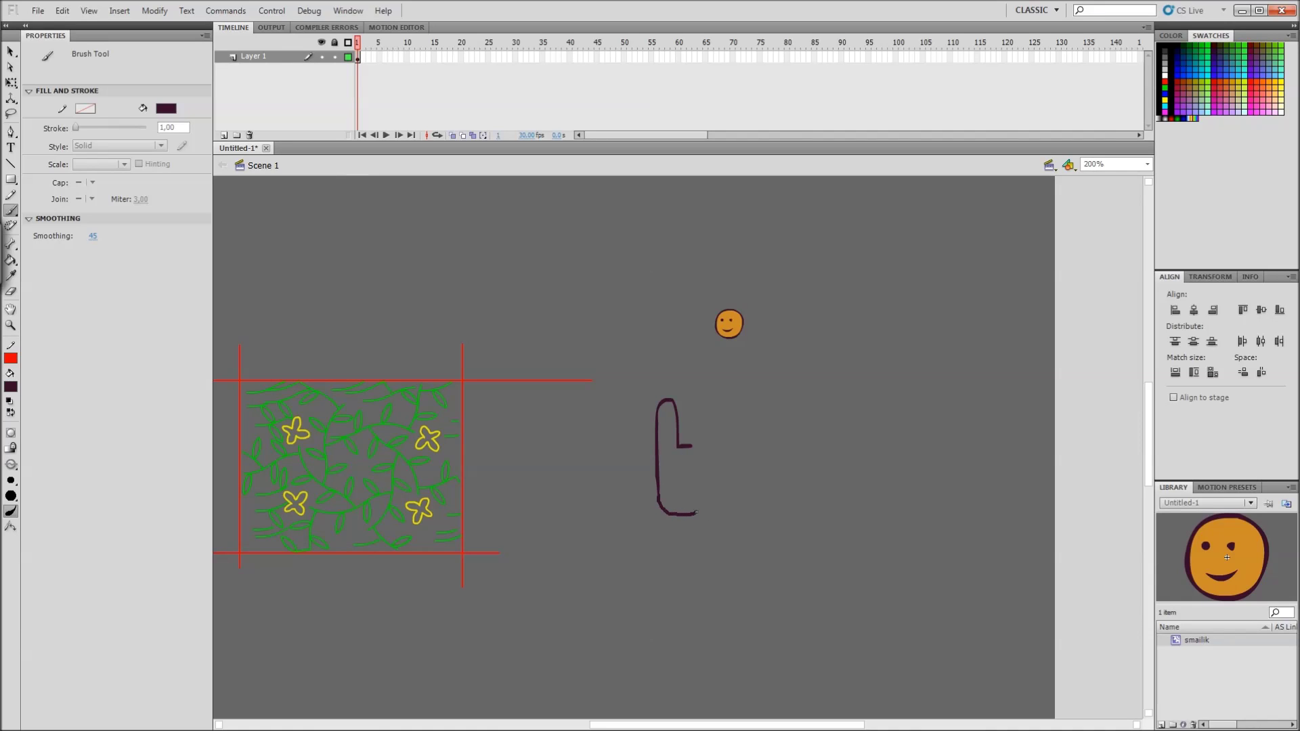
Step: Paint the left half of a rabbit head with one ear and one eye, about 33 by 87 px, below the smiley
mouse_move(696, 513)
left_mouse_down()
mouse_move(669, 466)
mouse_move(679, 469)
left_mouse_up()
key("v")
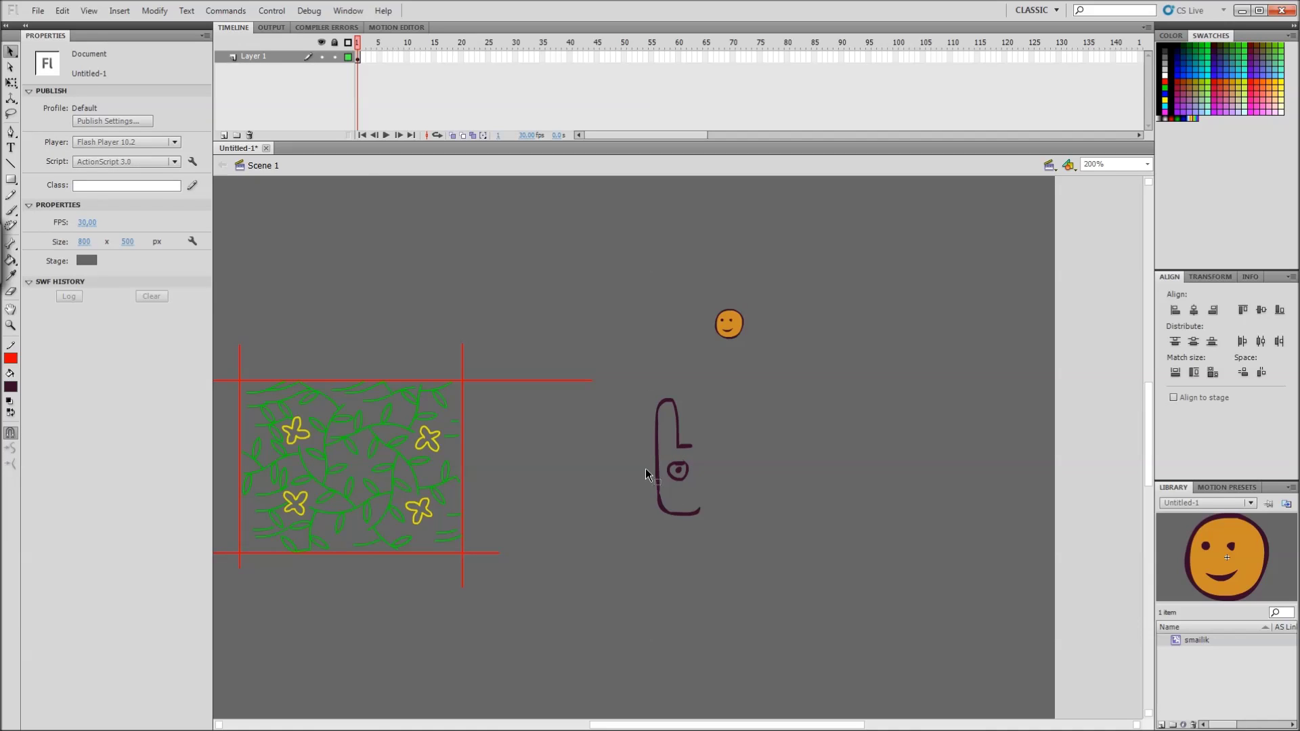
Step: Add a horizontally flipped copy of the half rabbit head in place and shift it 20 px right to form the full face
left_click_drag(635, 370, 722, 538)
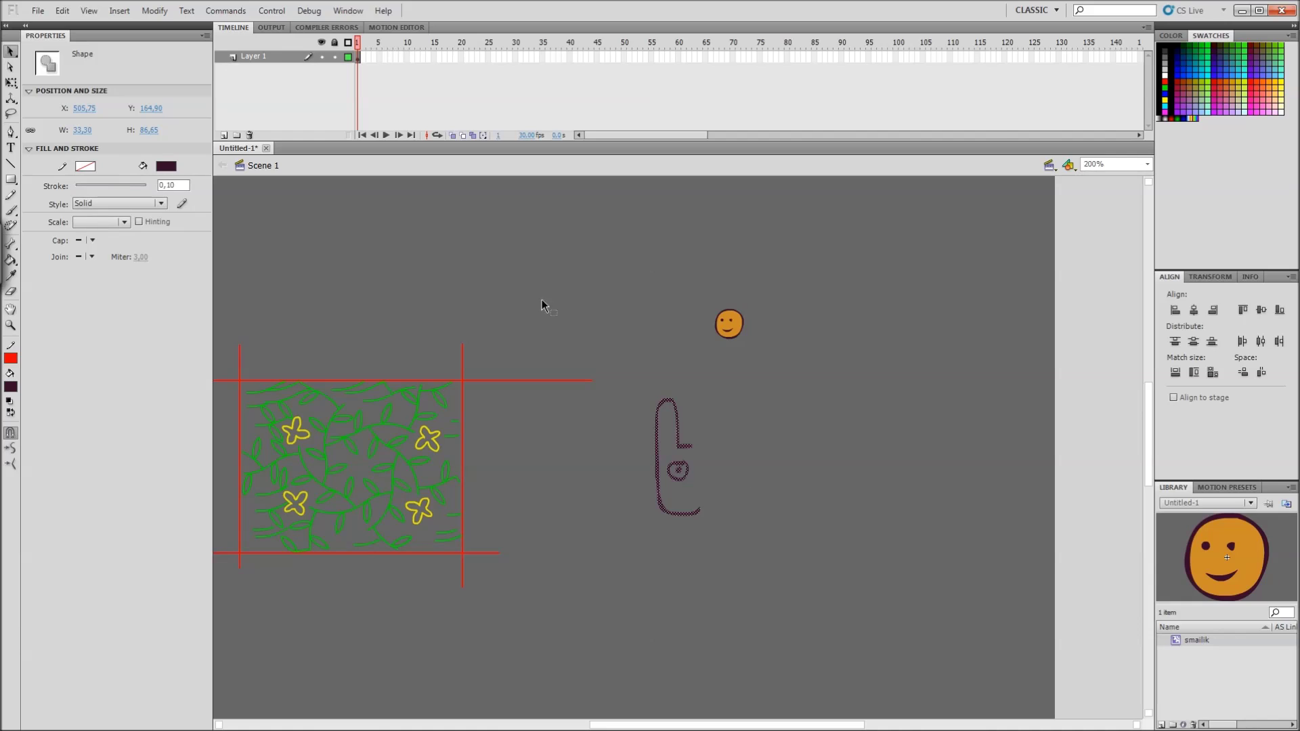
left_click(155, 11)
mouse_move(199, 182)
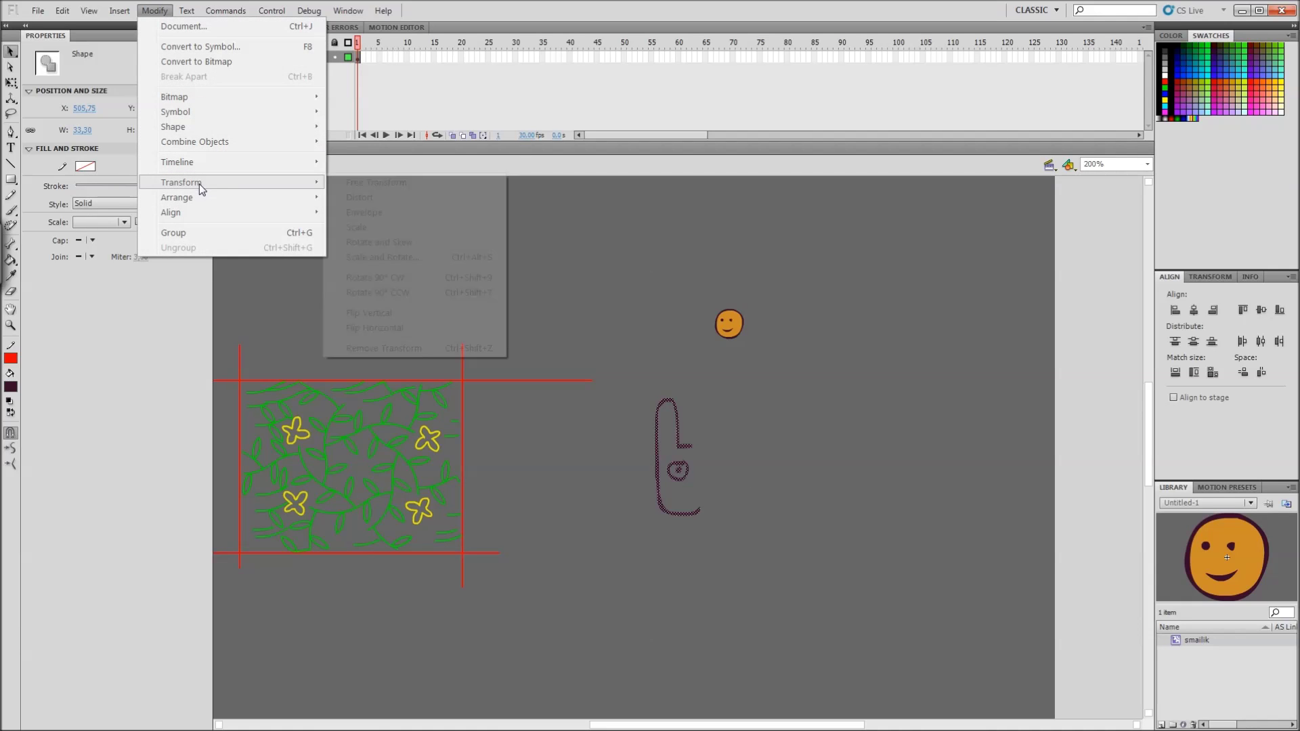
left_click(374, 329)
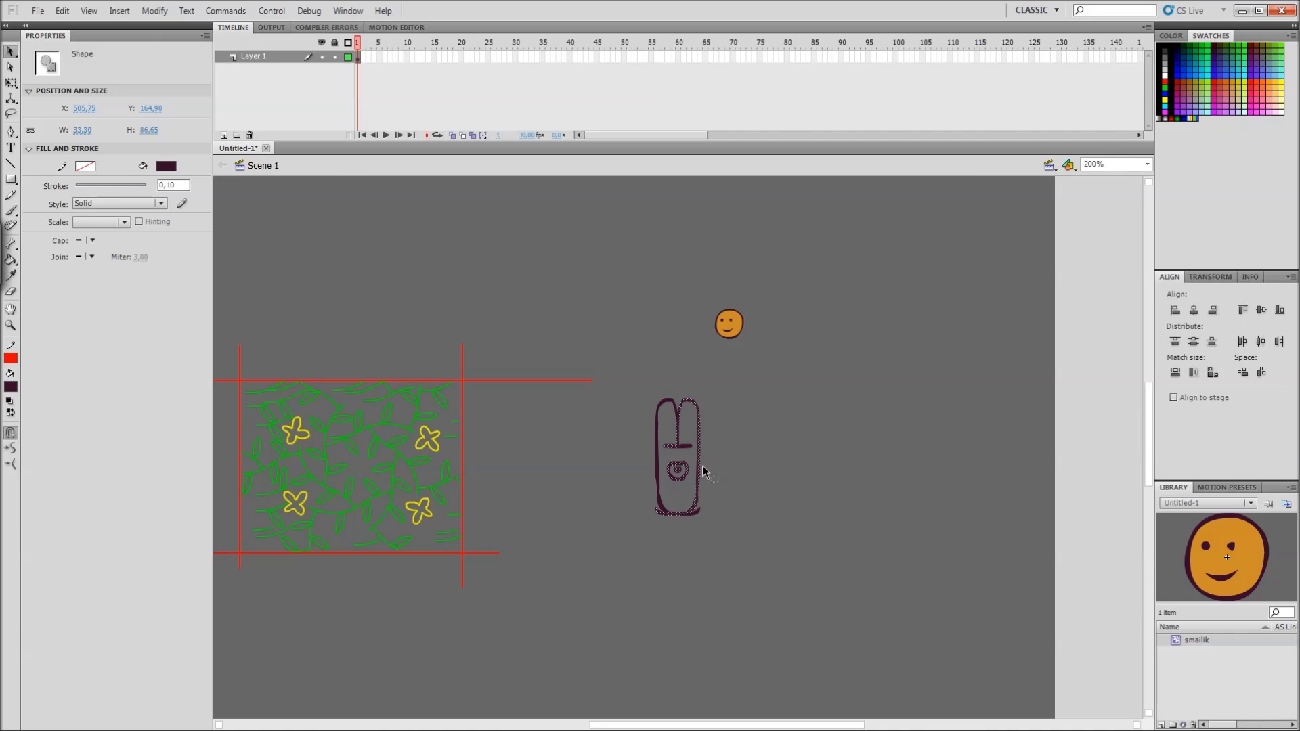
key("shift+Right")
key("shift+Right")
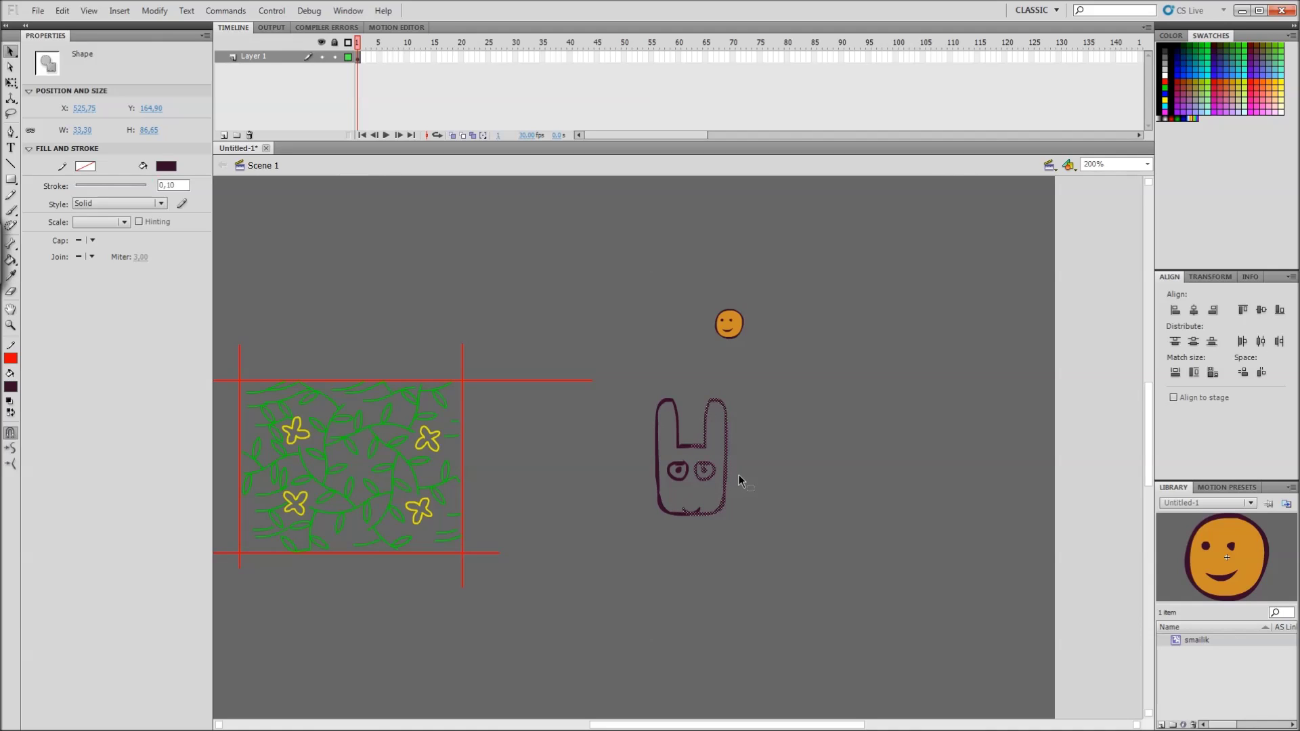
Step: Deselect the mirrored half and paint a small triangular nose below the rabbit's eyes with the Brush tool
left_click(748, 477)
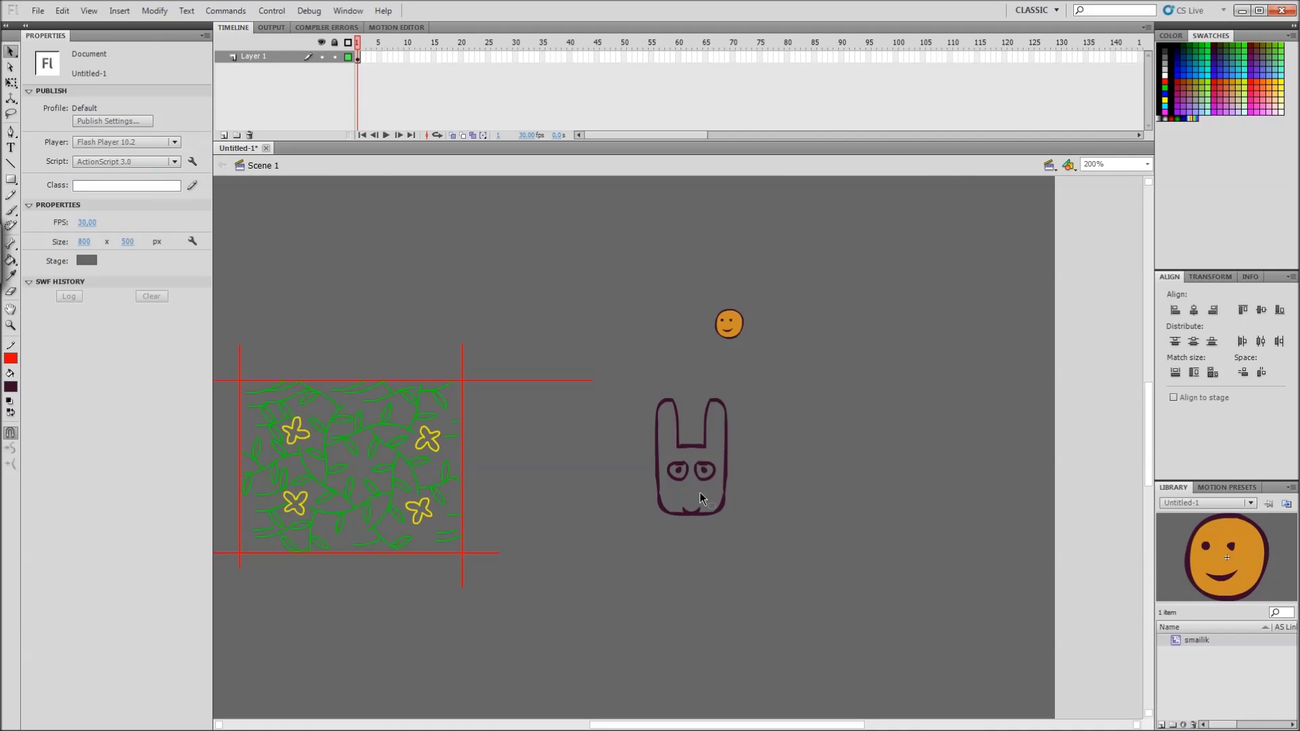
key("b")
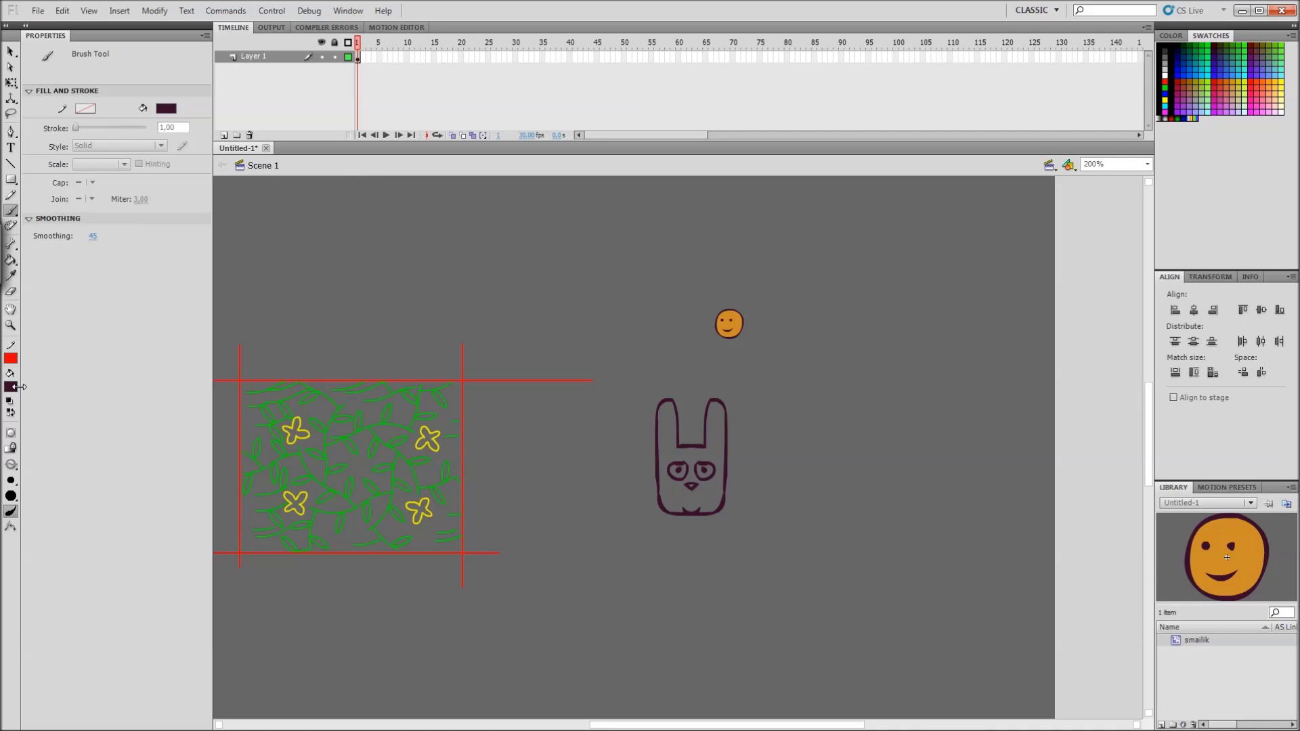
Step: Sample the smiley's orange, remix the fill into a muted grey-blue (#8CB9BB), and fill the rabbit's head and ears with it
left_click(11, 386)
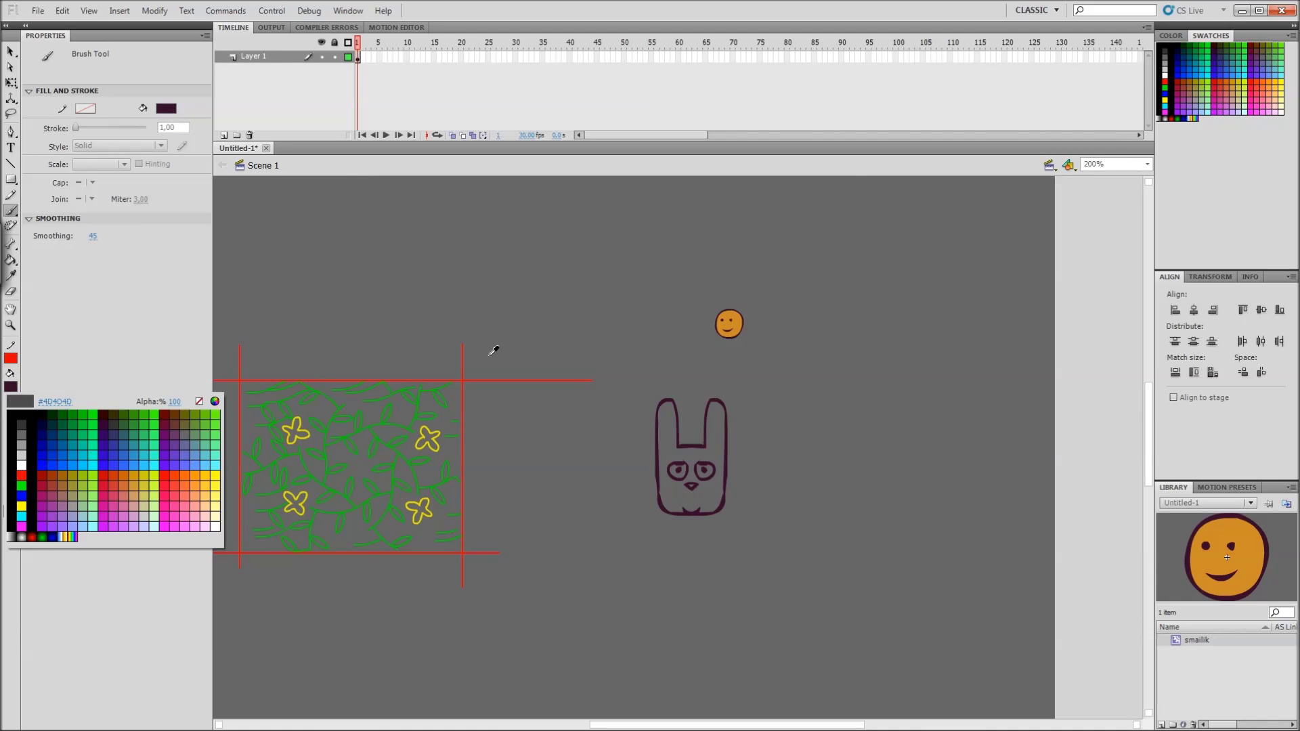
left_click(736, 324)
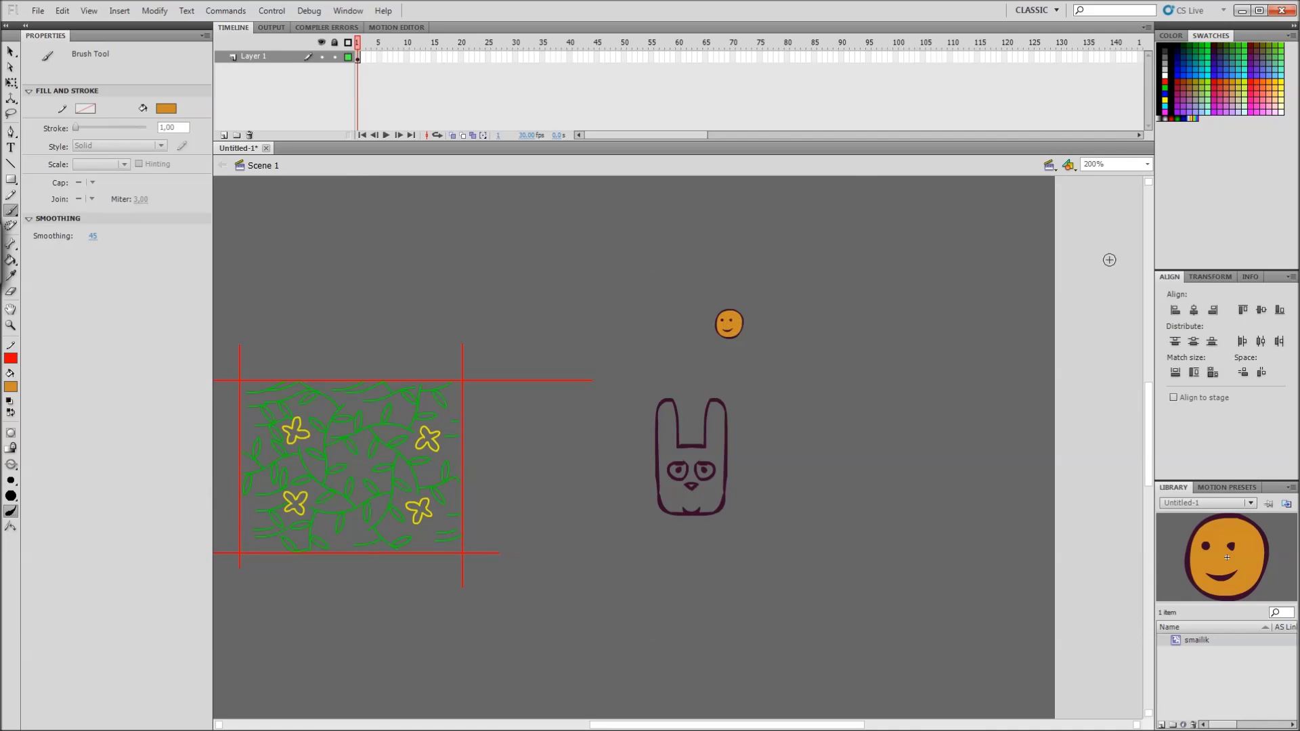
left_click(1172, 36)
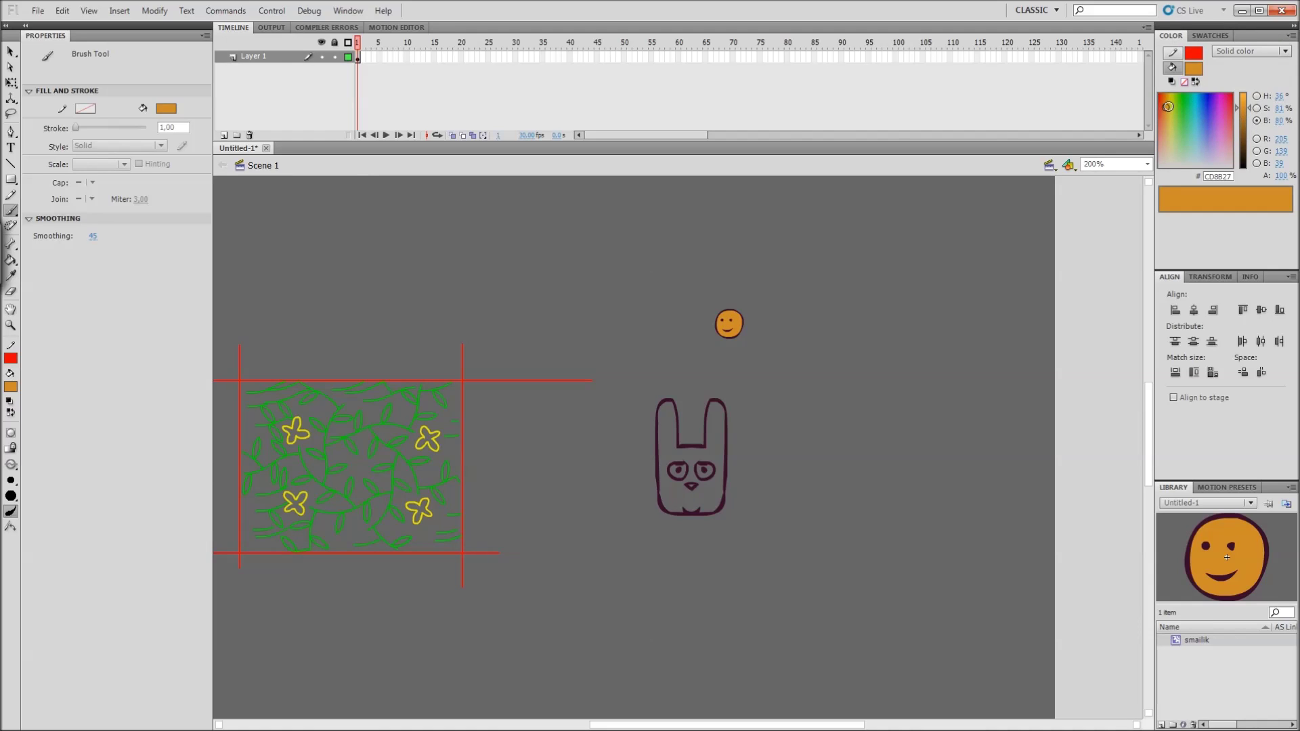
left_click_drag(1191, 107, 1195, 109)
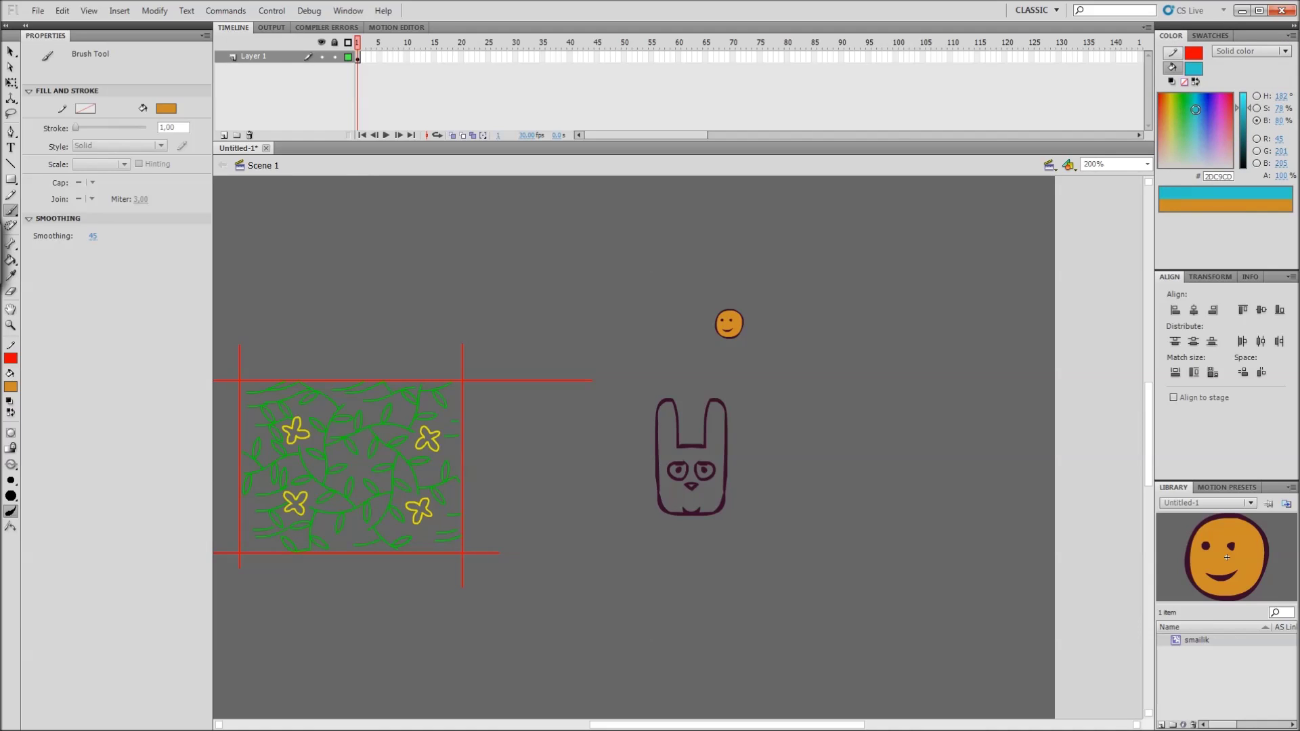
left_click(1256, 108)
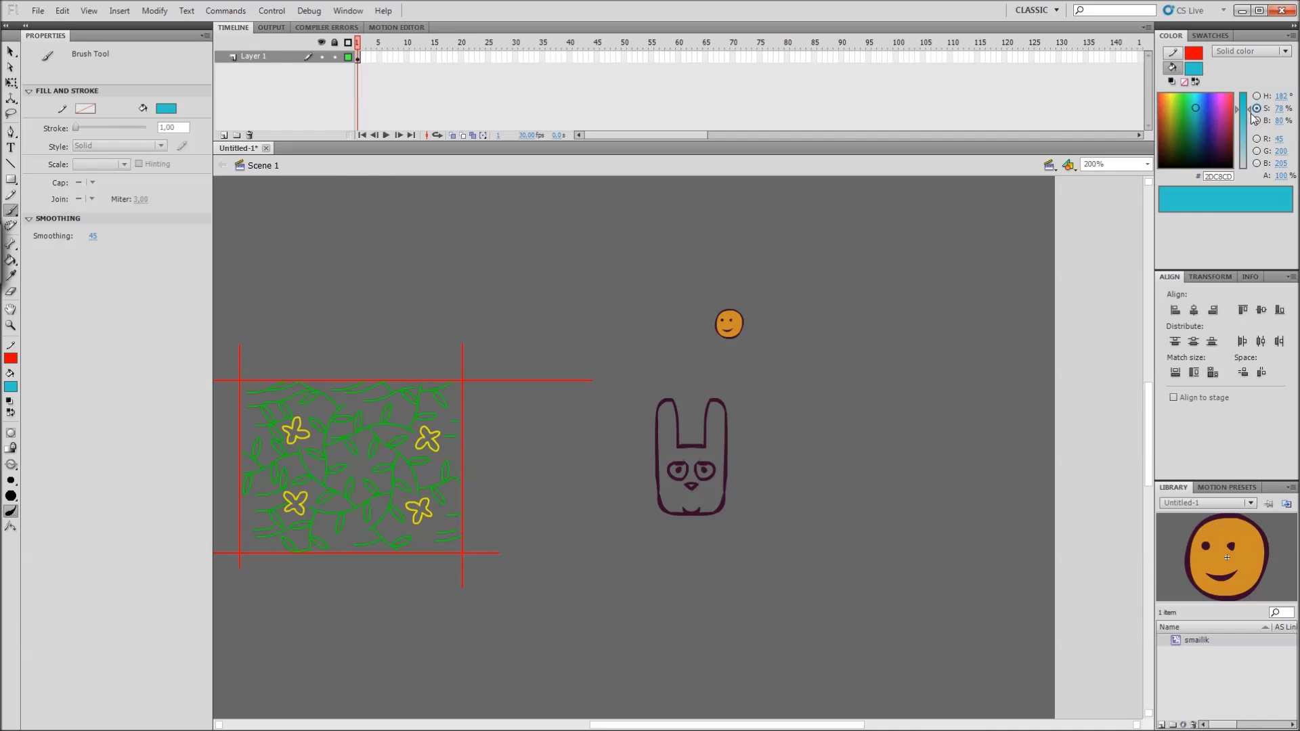
left_click(1257, 121)
left_click(1256, 108)
mouse_move(1243, 109)
left_mouse_down()
mouse_move(1243, 150)
mouse_move(1245, 120)
left_mouse_up()
left_click(1257, 120)
key("k")
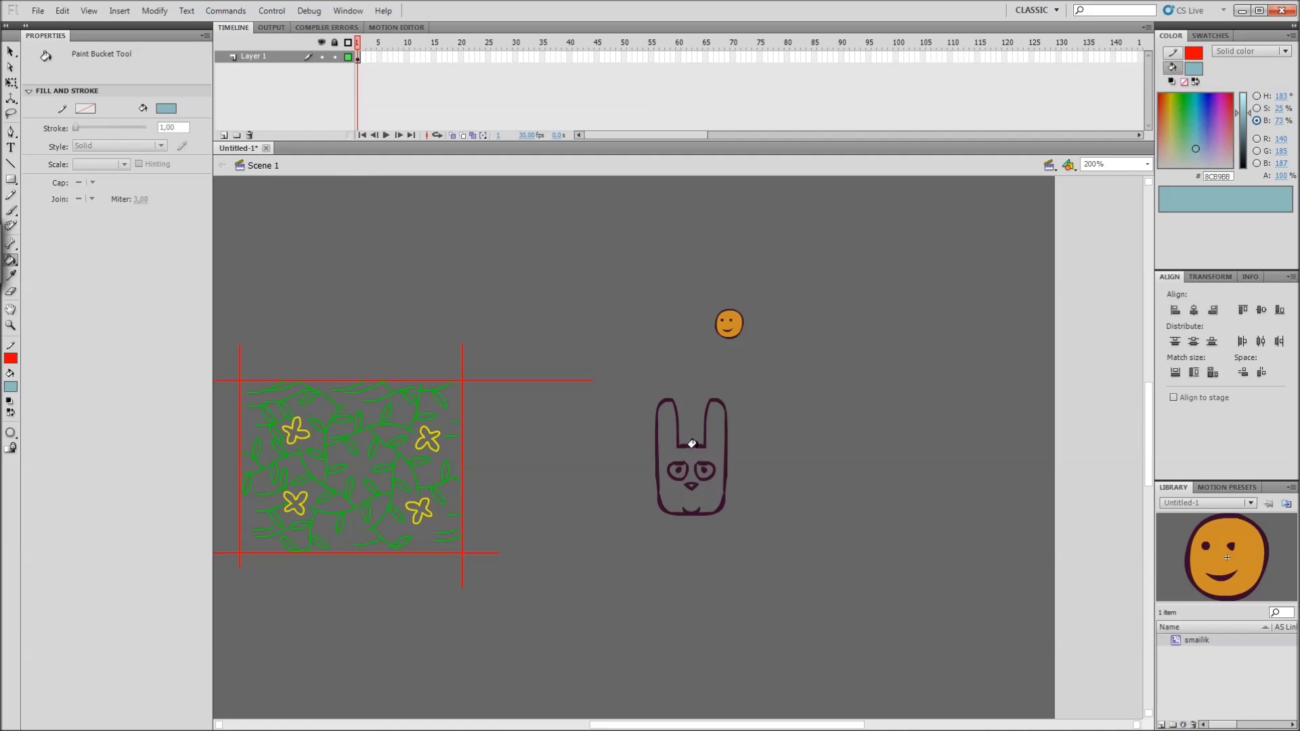
left_click(677, 448)
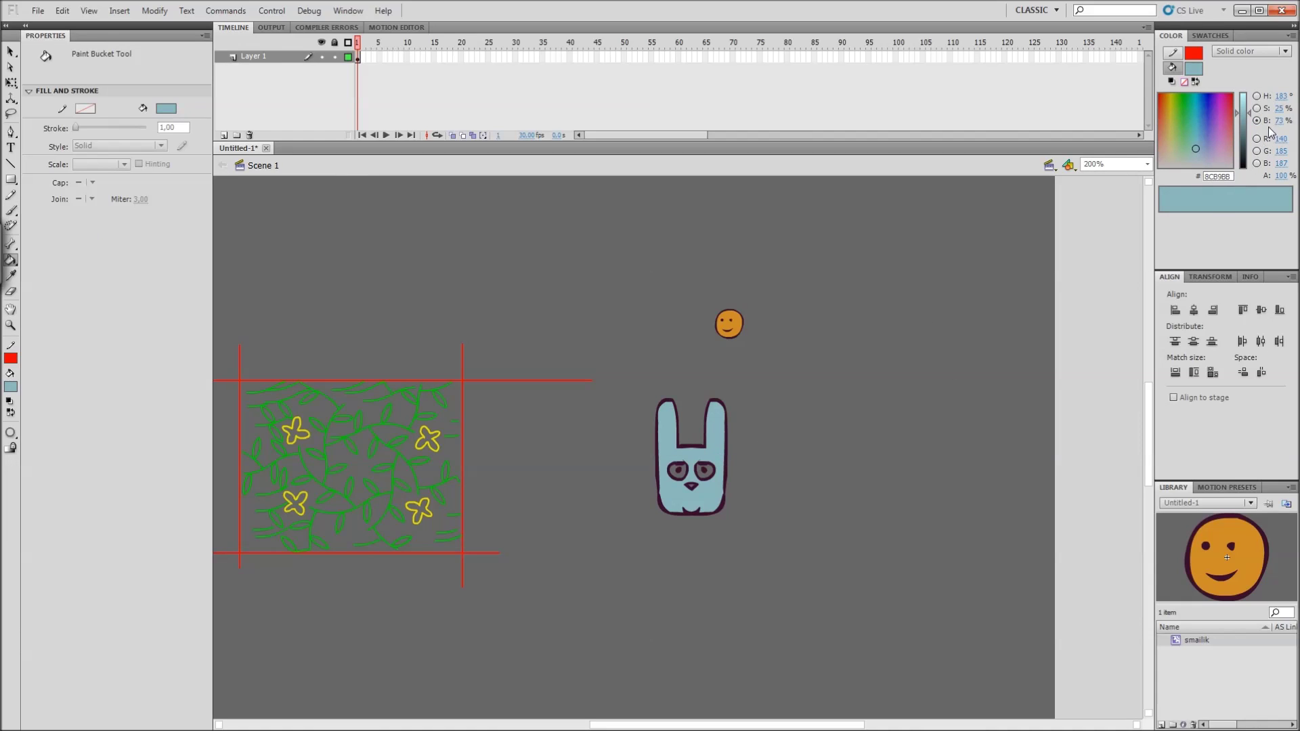
Step: Lighten and desaturate the fill to a near-white blue (#E7F2F3) and fill both of the rabbit's eyes with it
left_click(1256, 108)
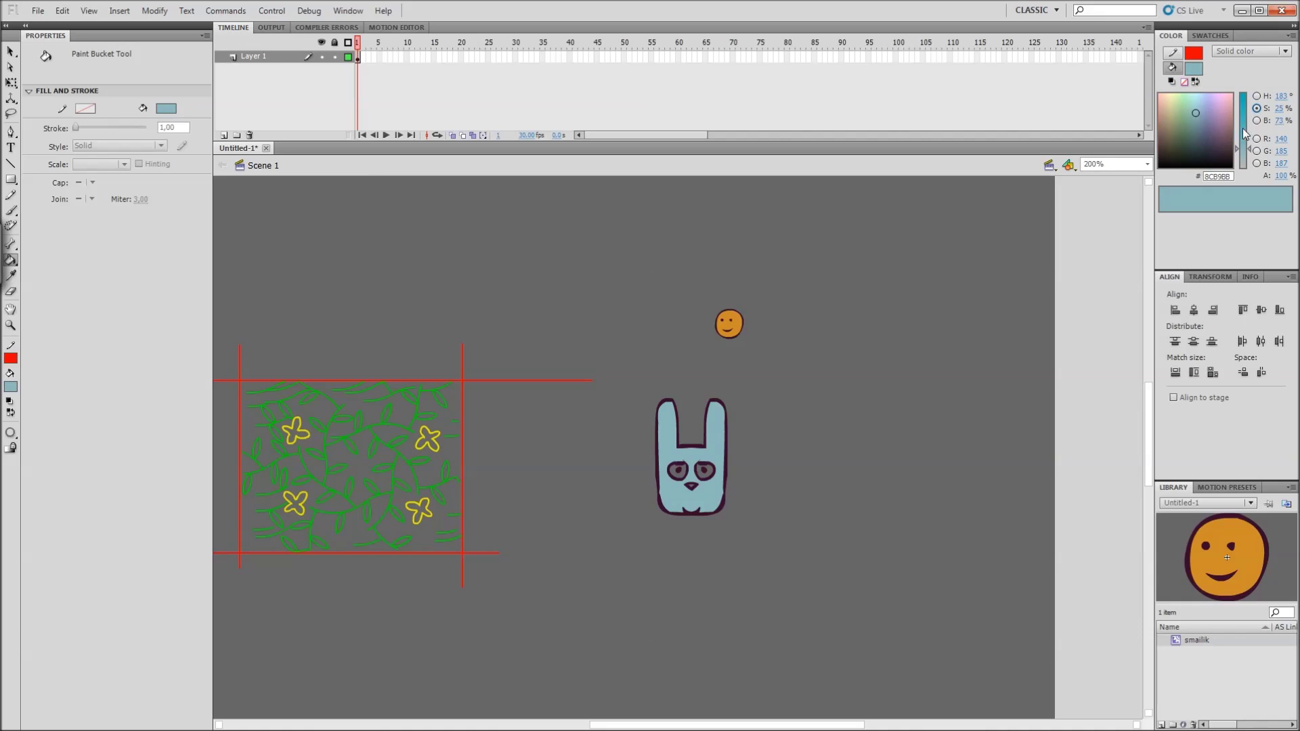
left_click(1257, 121)
left_click_drag(1244, 113, 1247, 97)
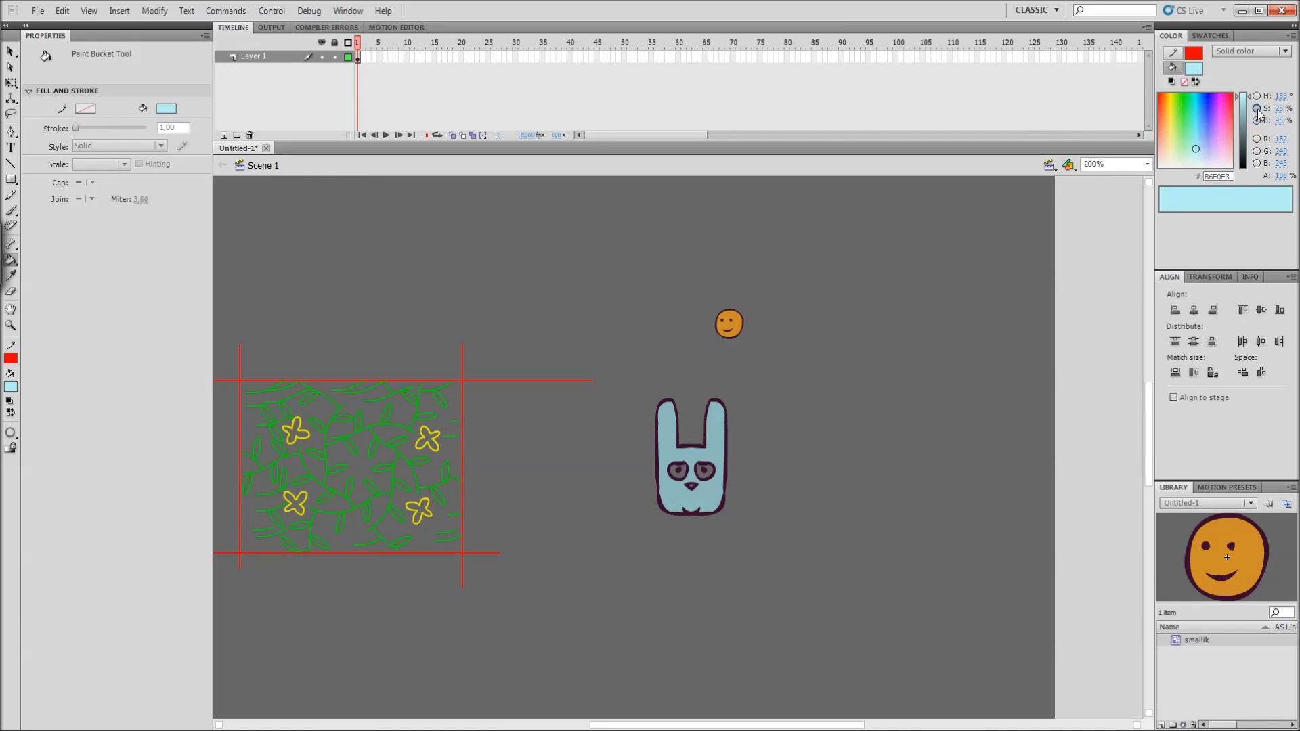
left_click(1258, 109)
left_click_drag(1247, 150, 1248, 164)
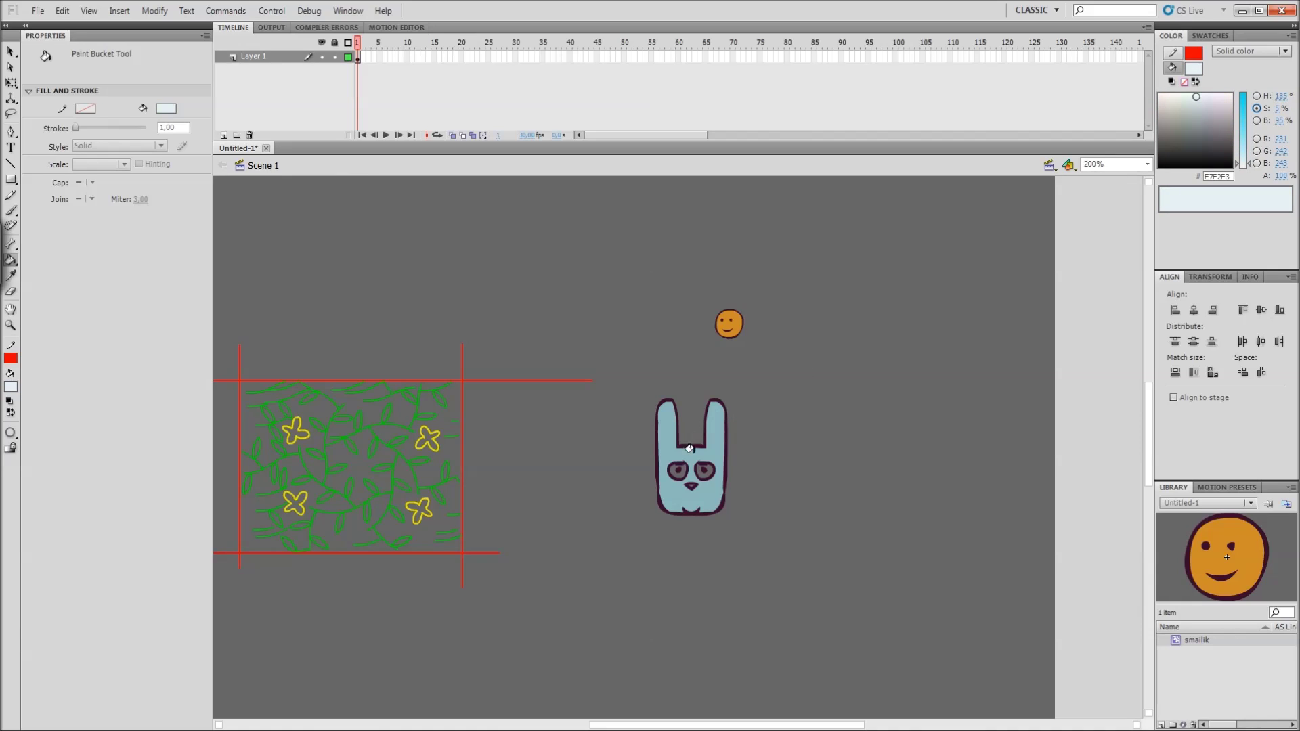
left_click(676, 470)
left_click(702, 466)
key("ctrl+z")
left_click(702, 471)
left_click_drag(807, 454, 779, 462)
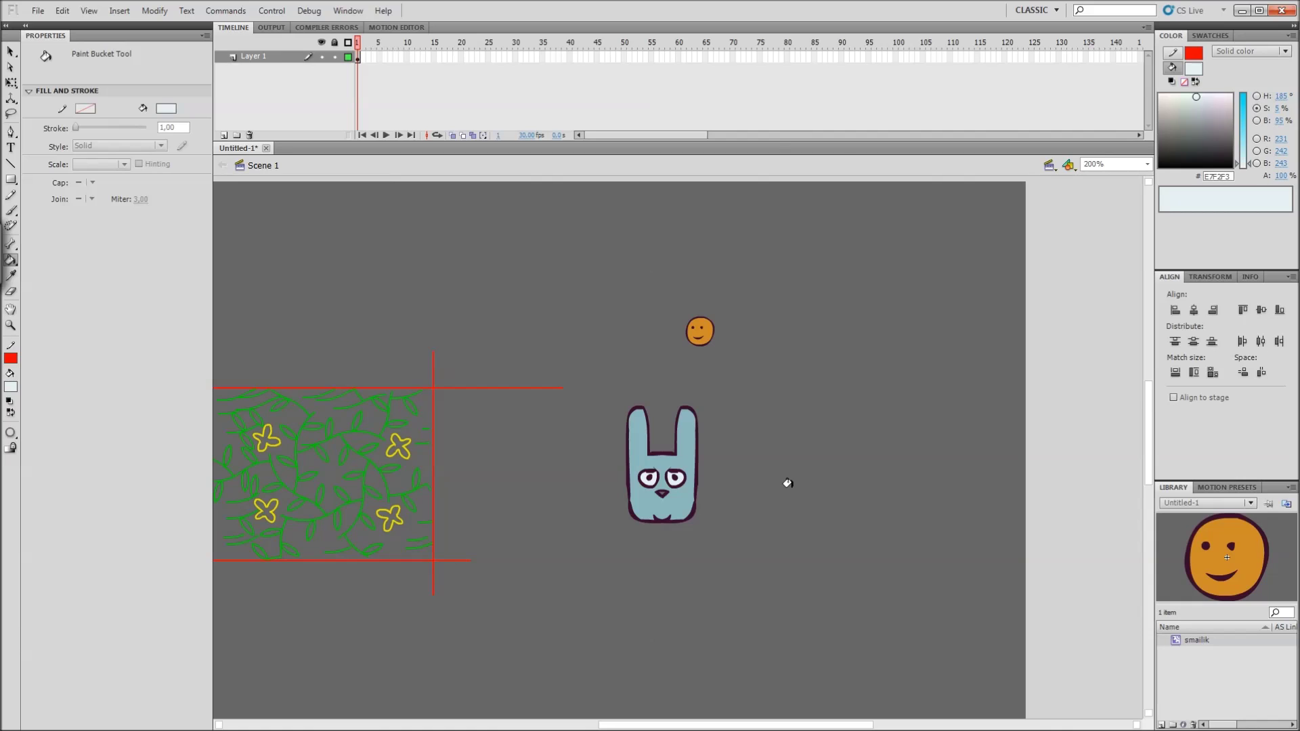
Step: Save the document as urok3 in the proekty_z_roboty_N3 folder
key("ctrl+s")
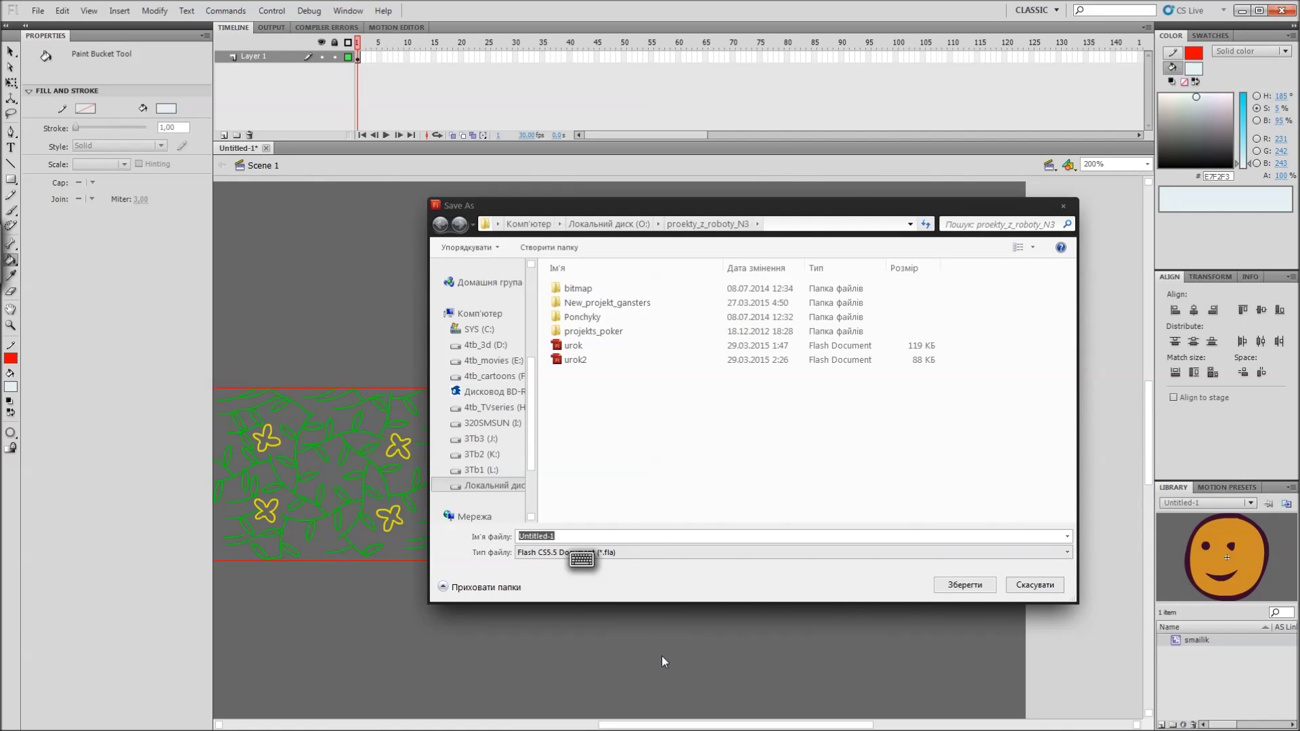
left_click(581, 360)
right_click(581, 365)
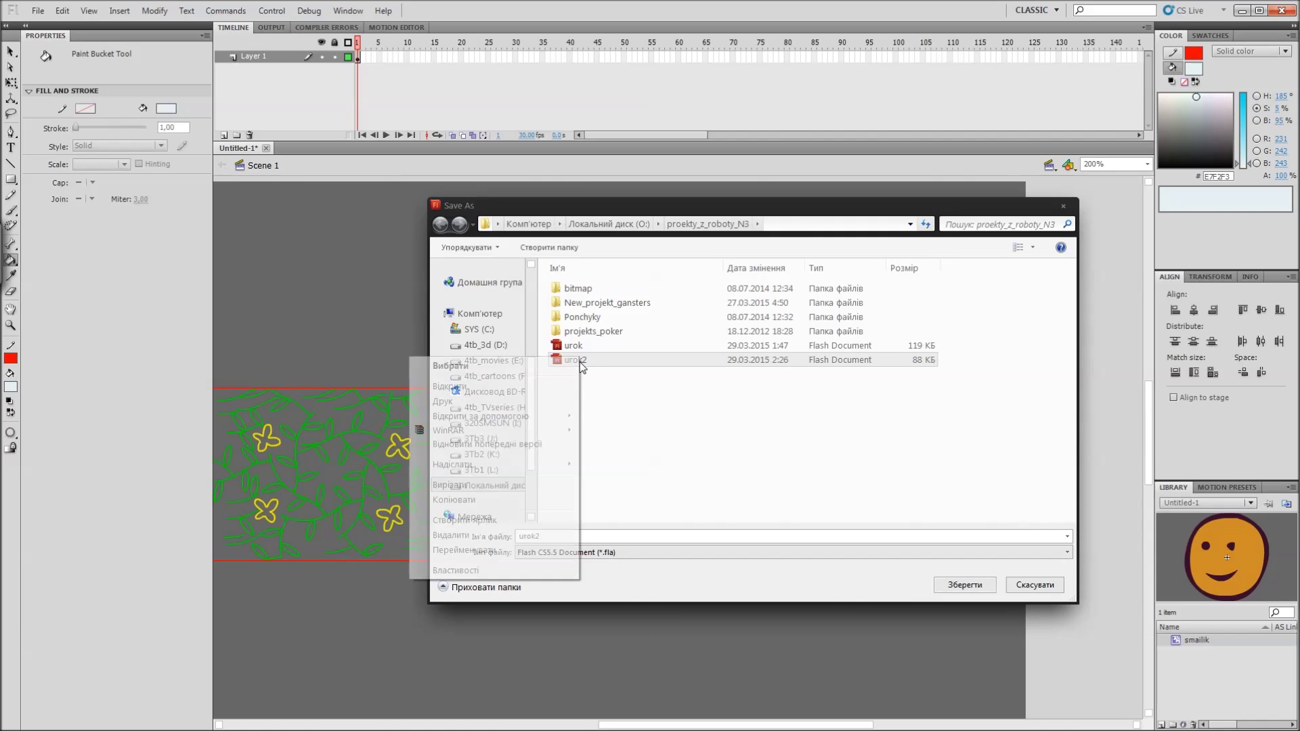
left_click(566, 535)
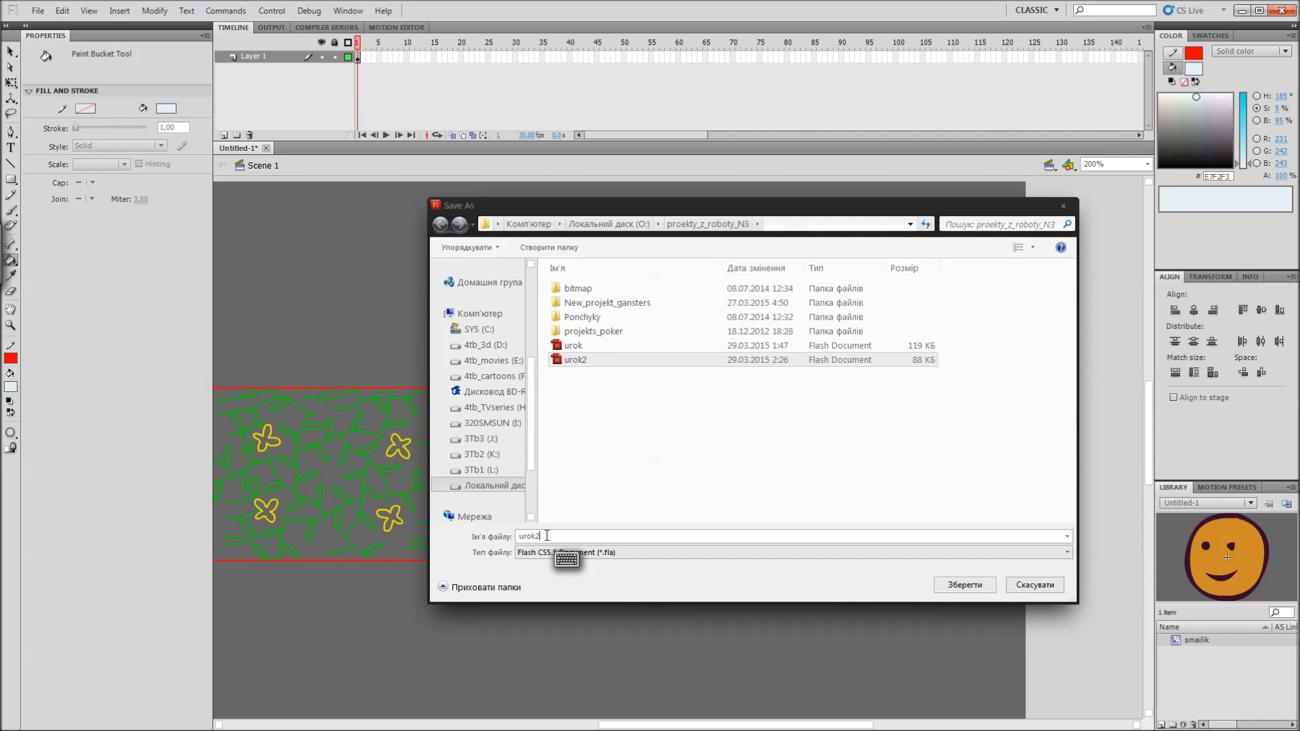
left_click_drag(539, 536, 537, 535)
type("3")
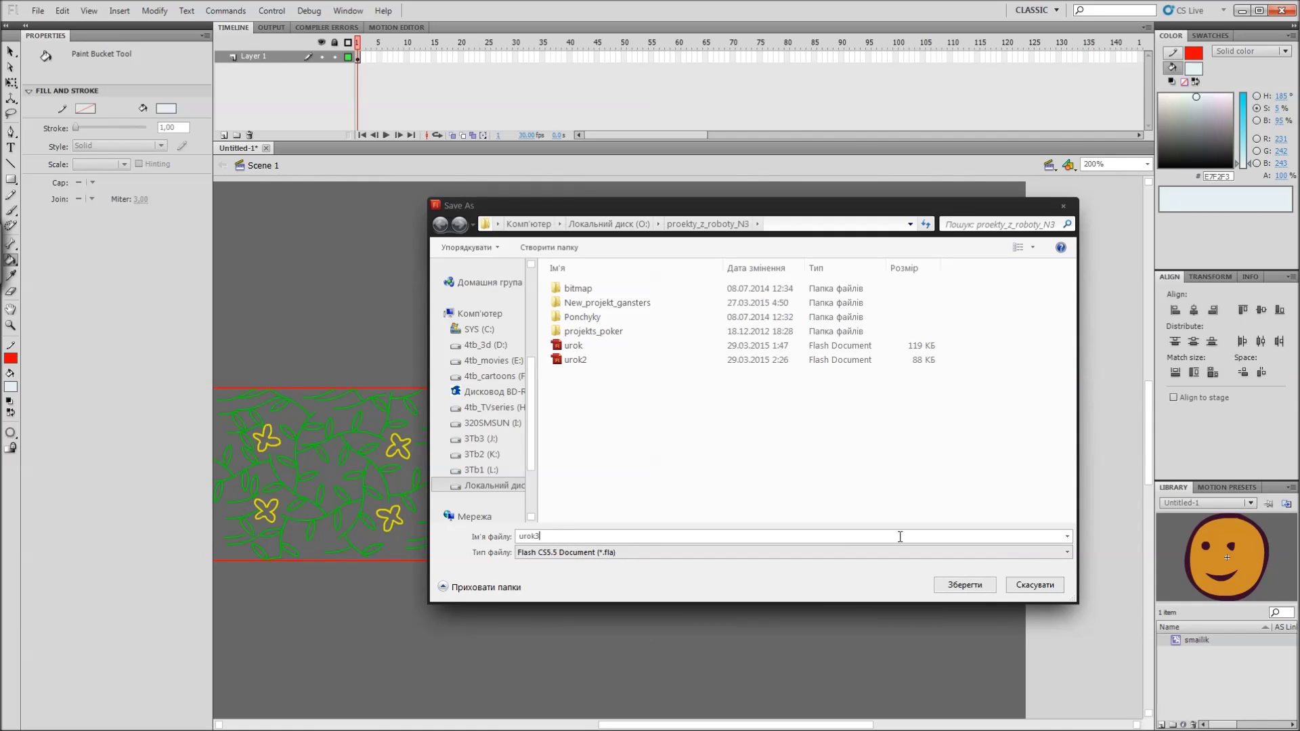
left_click(967, 586)
left_click(965, 586)
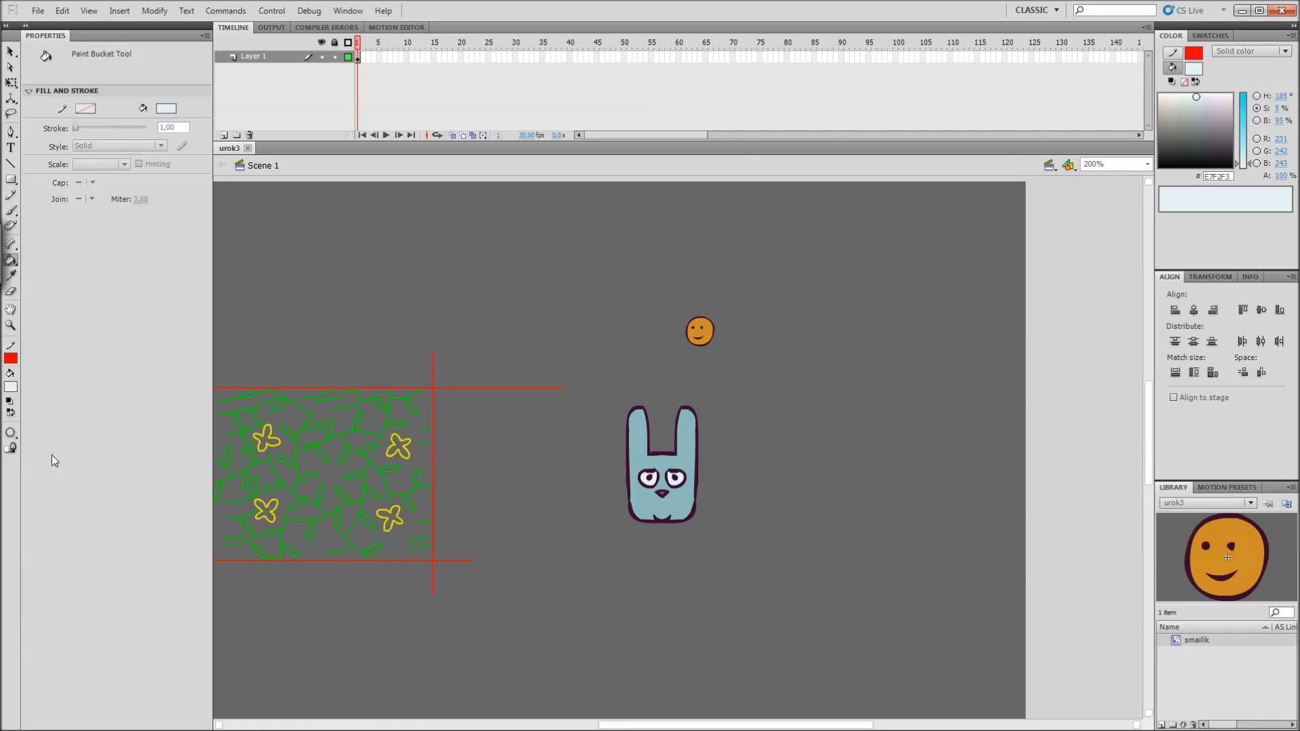
Step: Fill the rabbit's nose with orange #FF6633
left_click(10, 387)
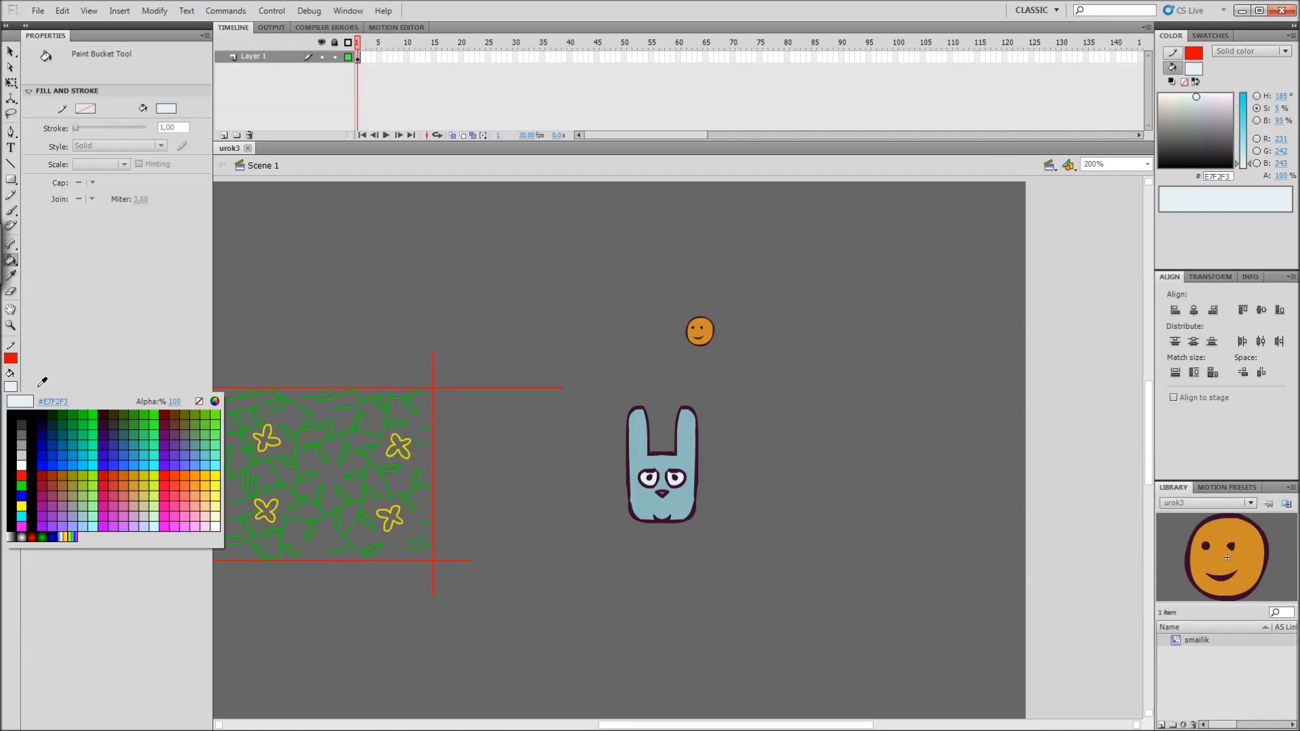
left_click(191, 481)
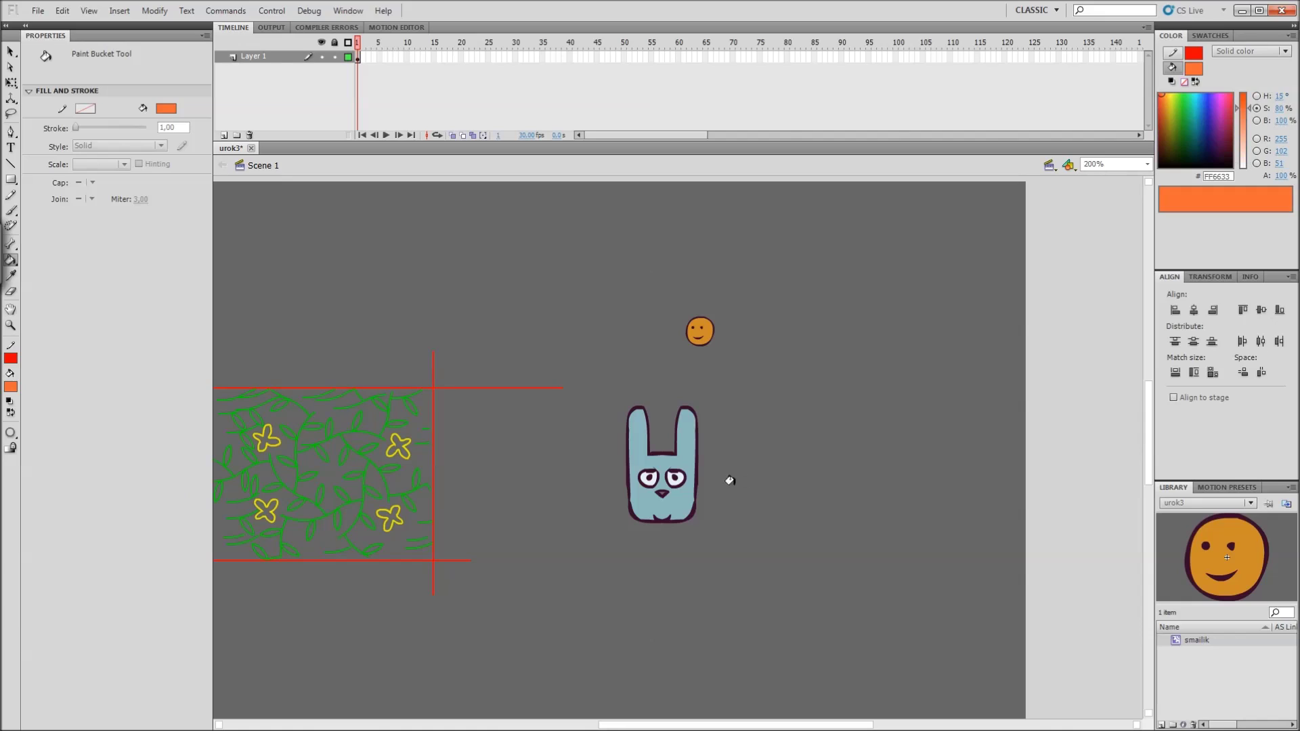
left_click(656, 490)
Step: Select the whole rabbit head and scale it down about its centre to about 24 by 39 px
key("v")
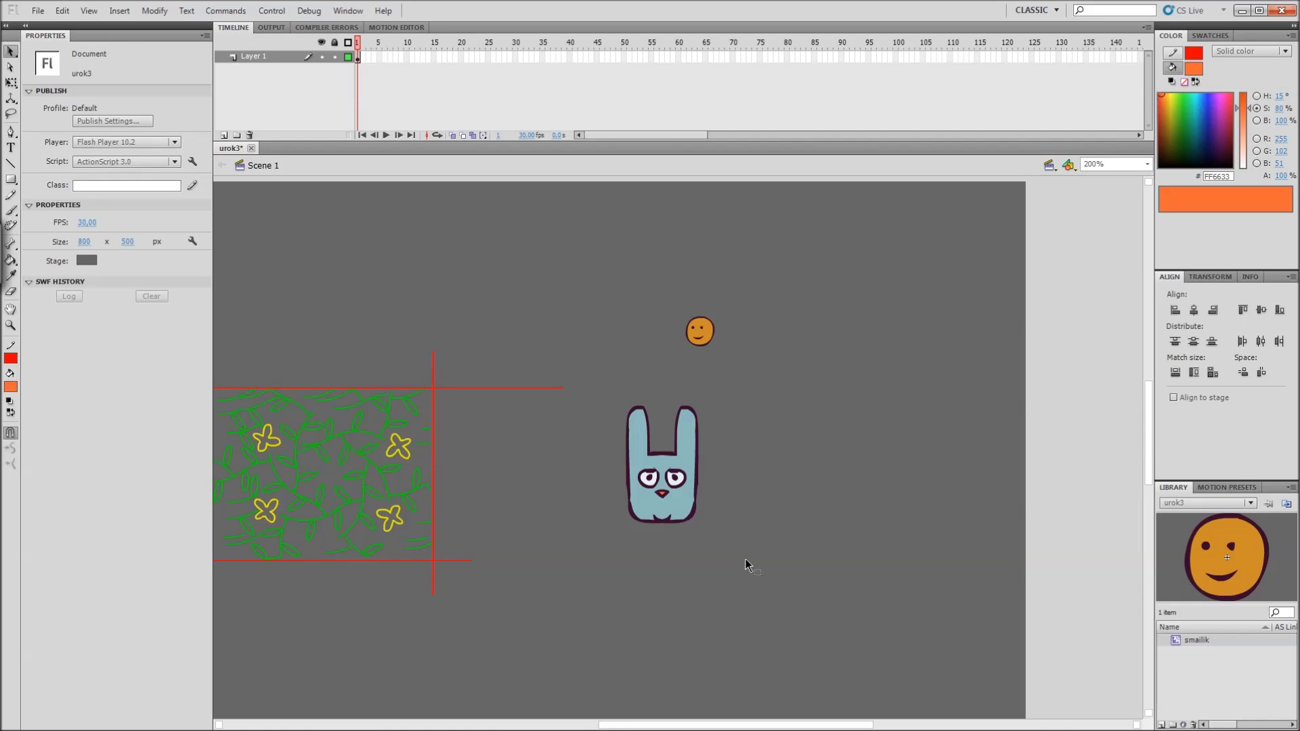
left_click_drag(748, 565, 613, 390)
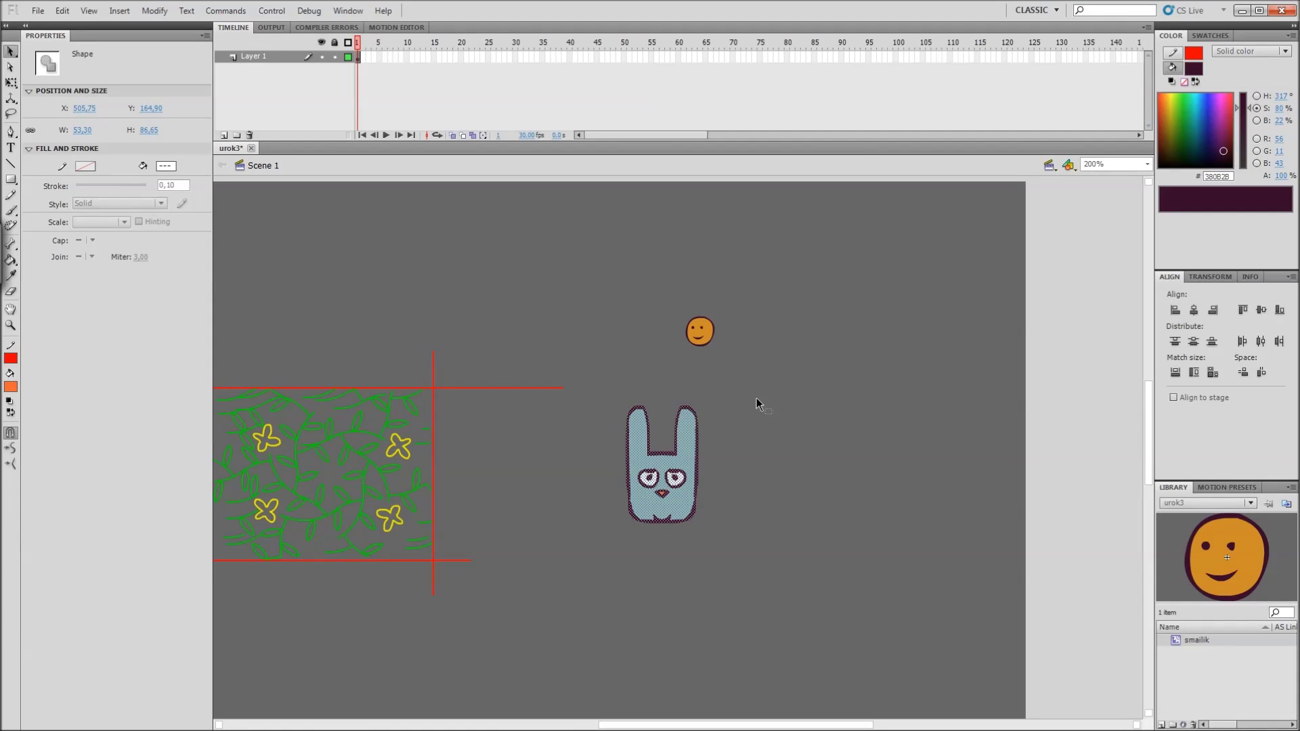
key("q")
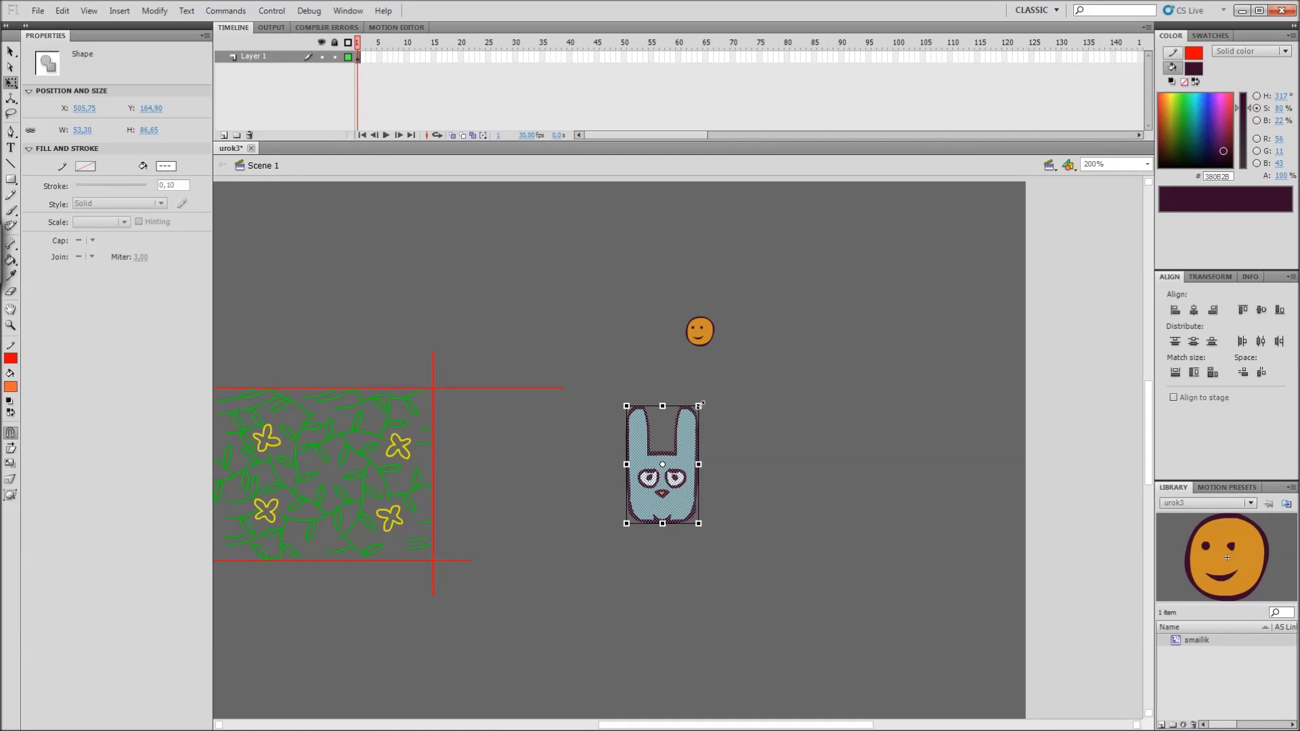
left_click_drag(701, 404, 686, 436)
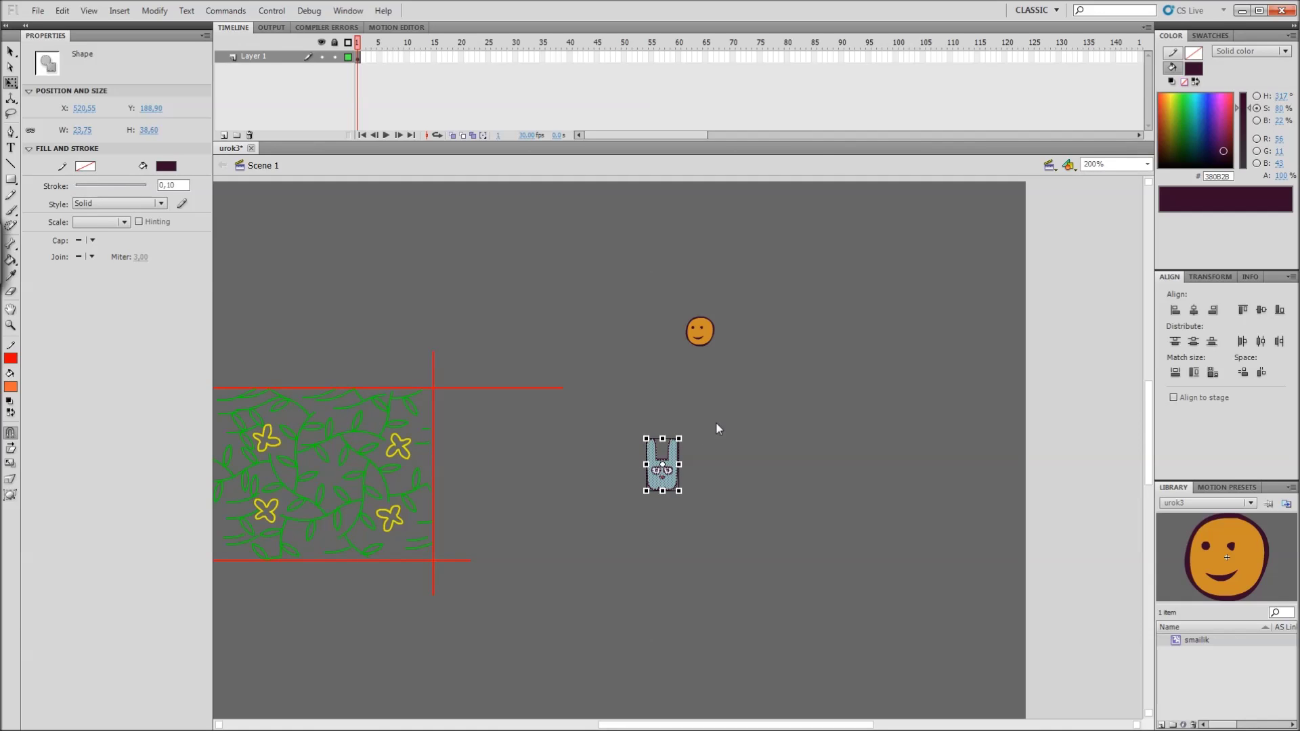
Step: Convert the shrunken rabbit to a Movie Clip symbol named zaec
key("F8")
type("фон")
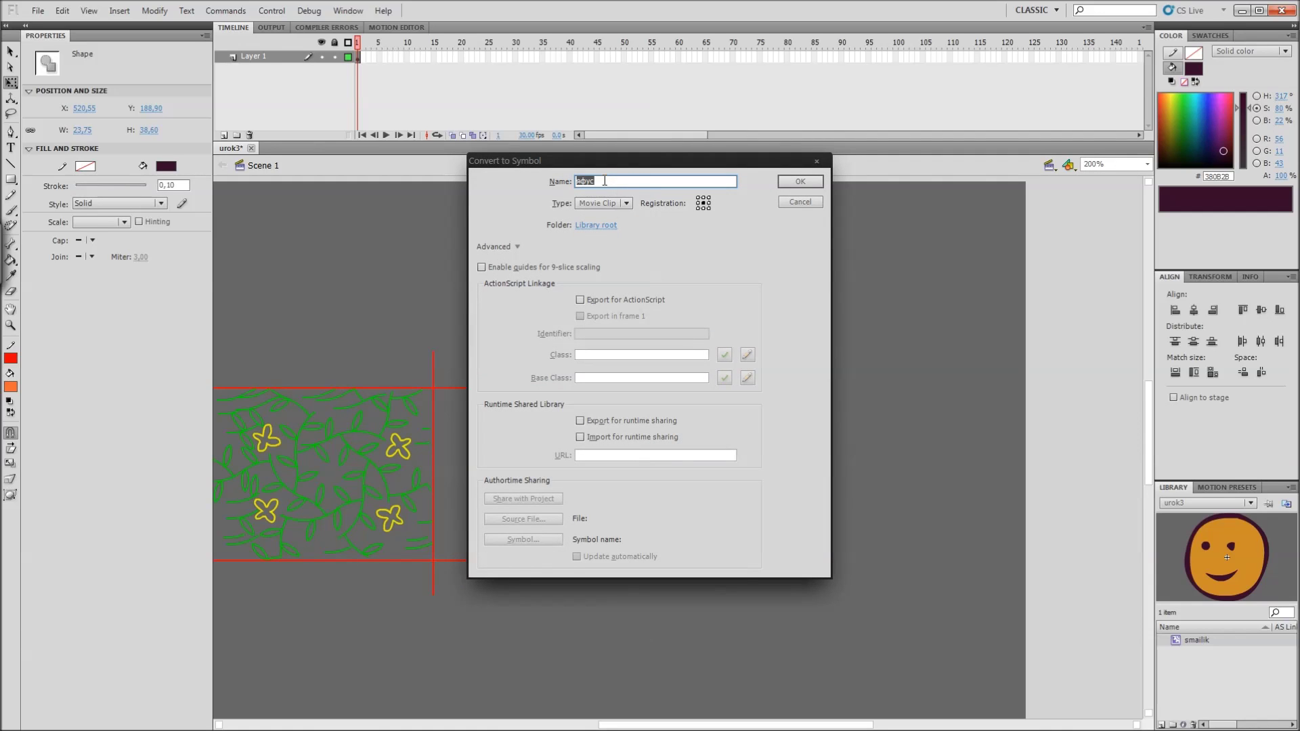
type("zaec")
left_click(787, 181)
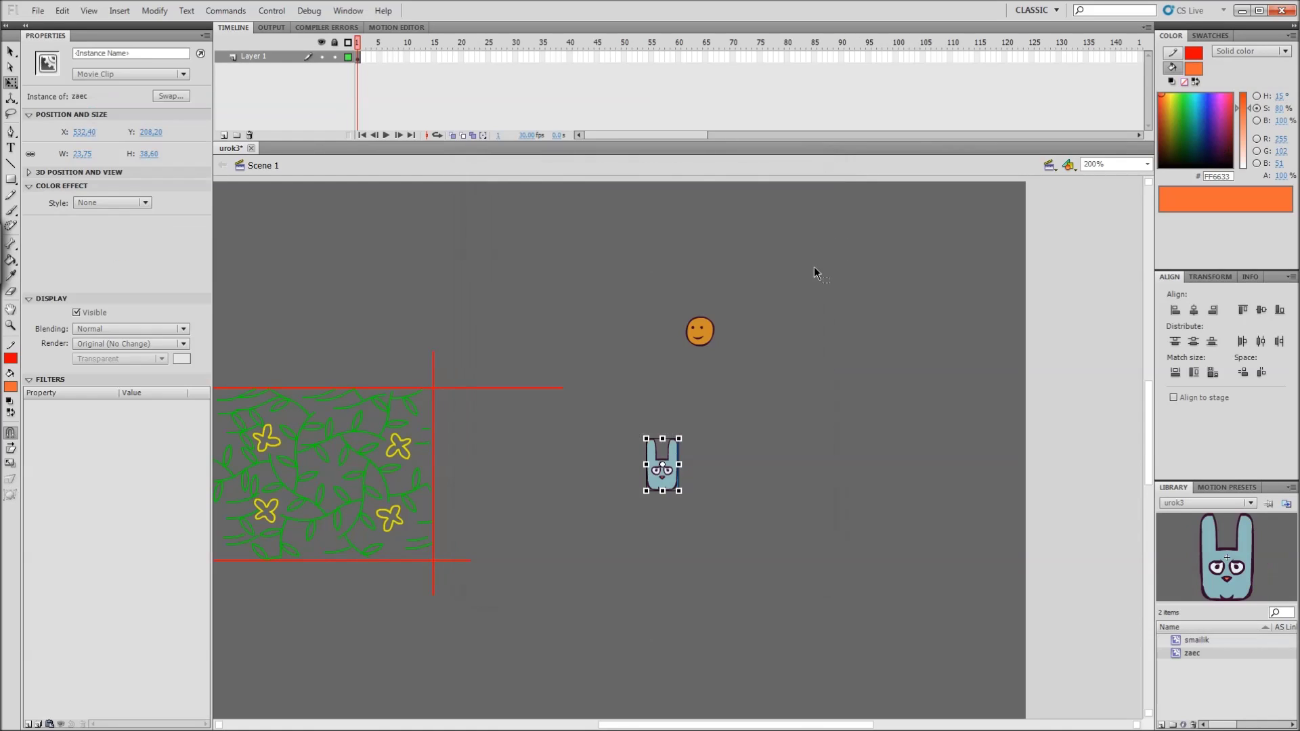
Step: Place the rabbit and the smiley side by side near the stage's upper edge and save the file
left_click(778, 416)
left_click_drag(553, 540, 687, 443)
left_click_drag(1018, 362, 943, 265)
left_click(1147, 164)
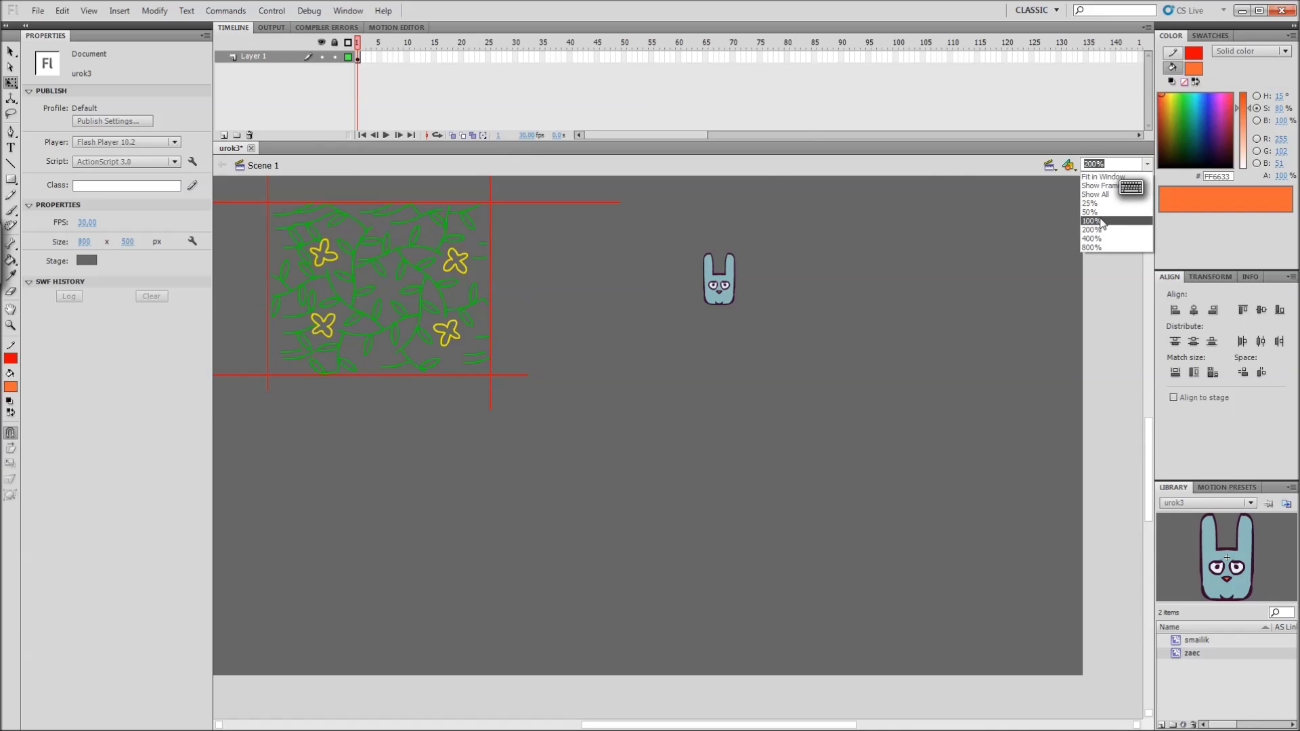
left_click(1100, 224)
left_click_drag(704, 371, 637, 250)
left_click_drag(722, 299, 665, 262)
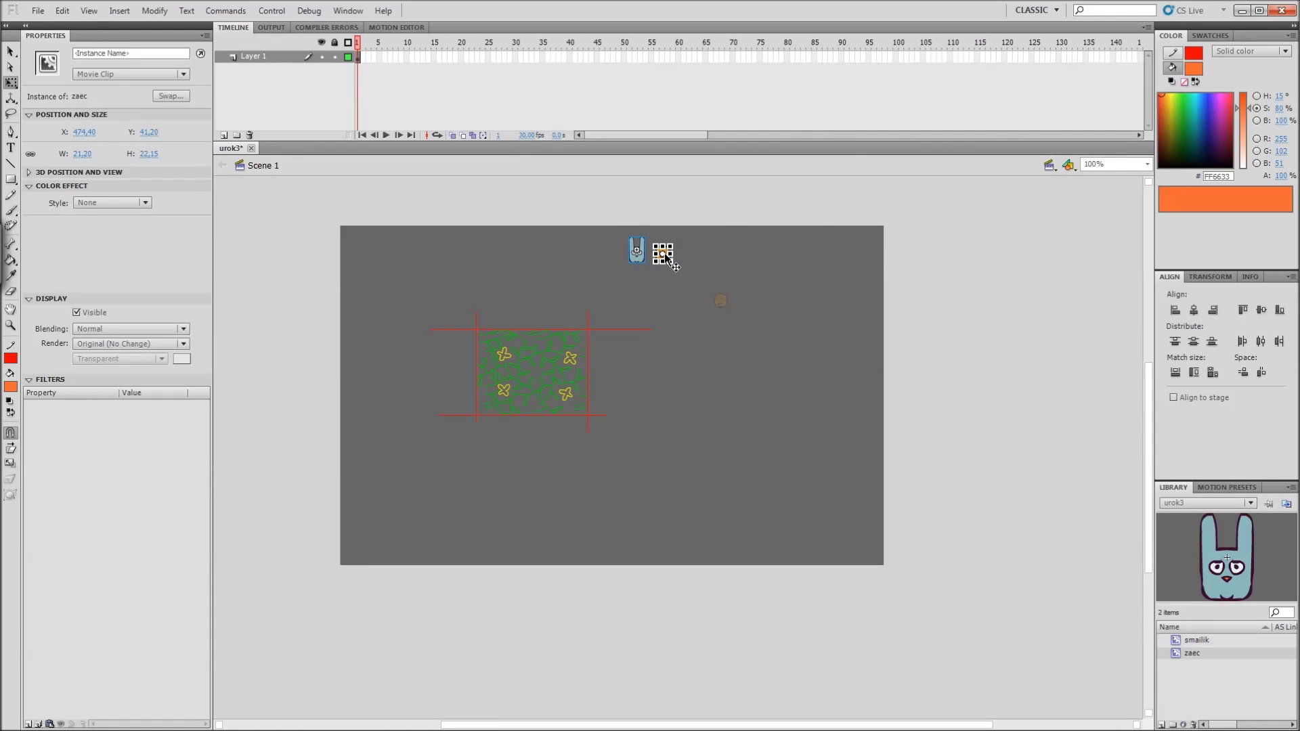
left_click(712, 263)
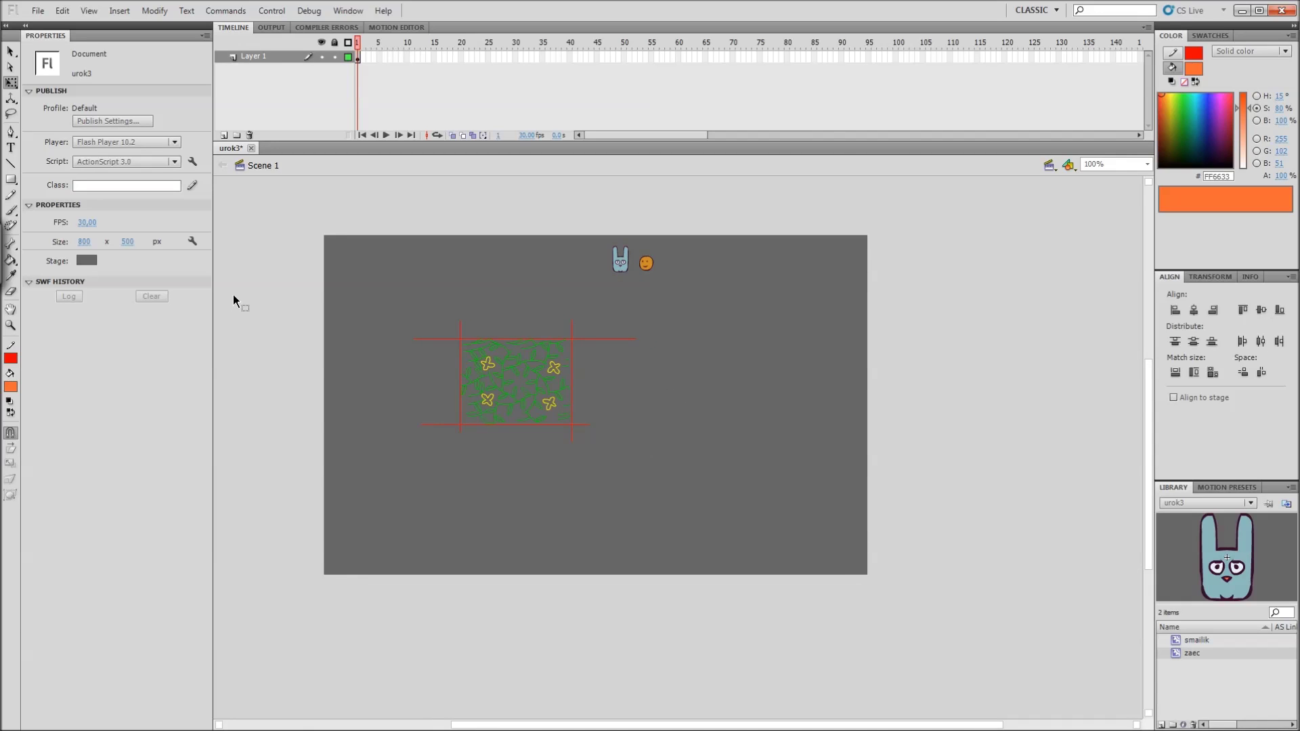
key("ctrl+s")
Step: Draw a rectangle with a red stroke and no fill in the lower-right area of the stage
key("r")
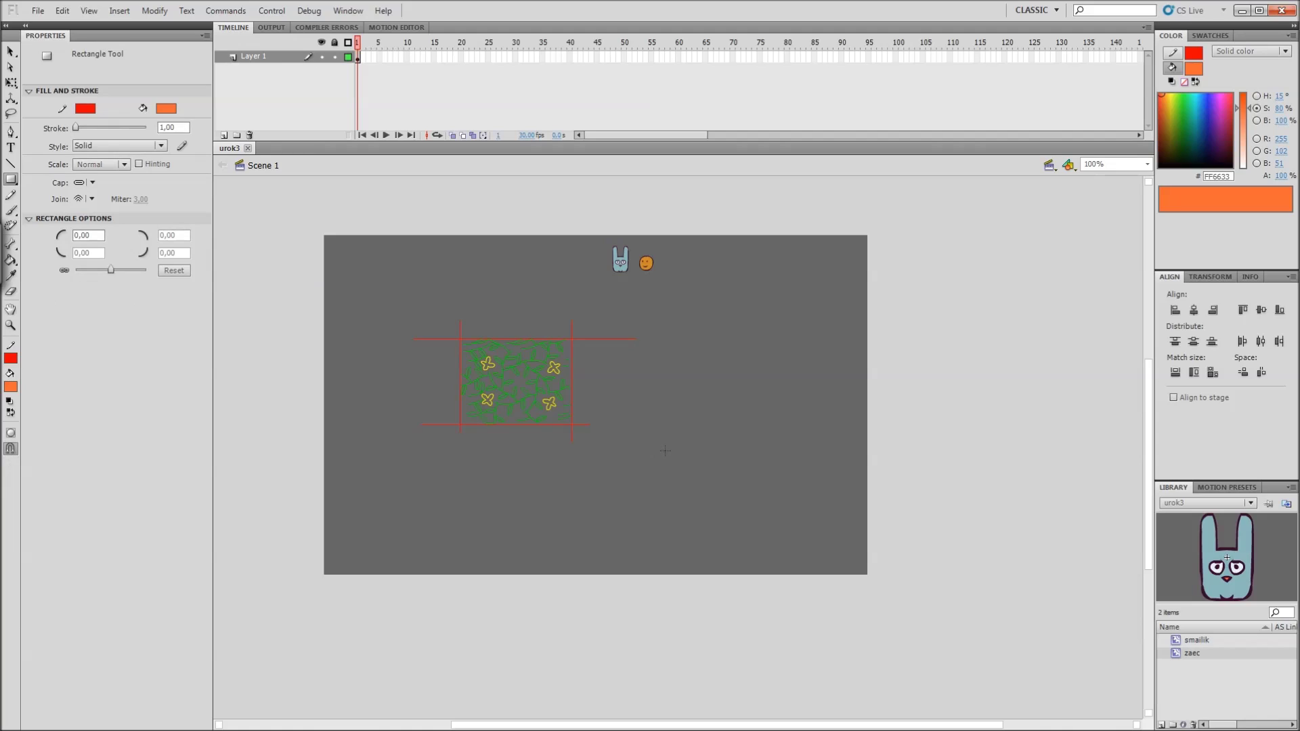
left_click(166, 108)
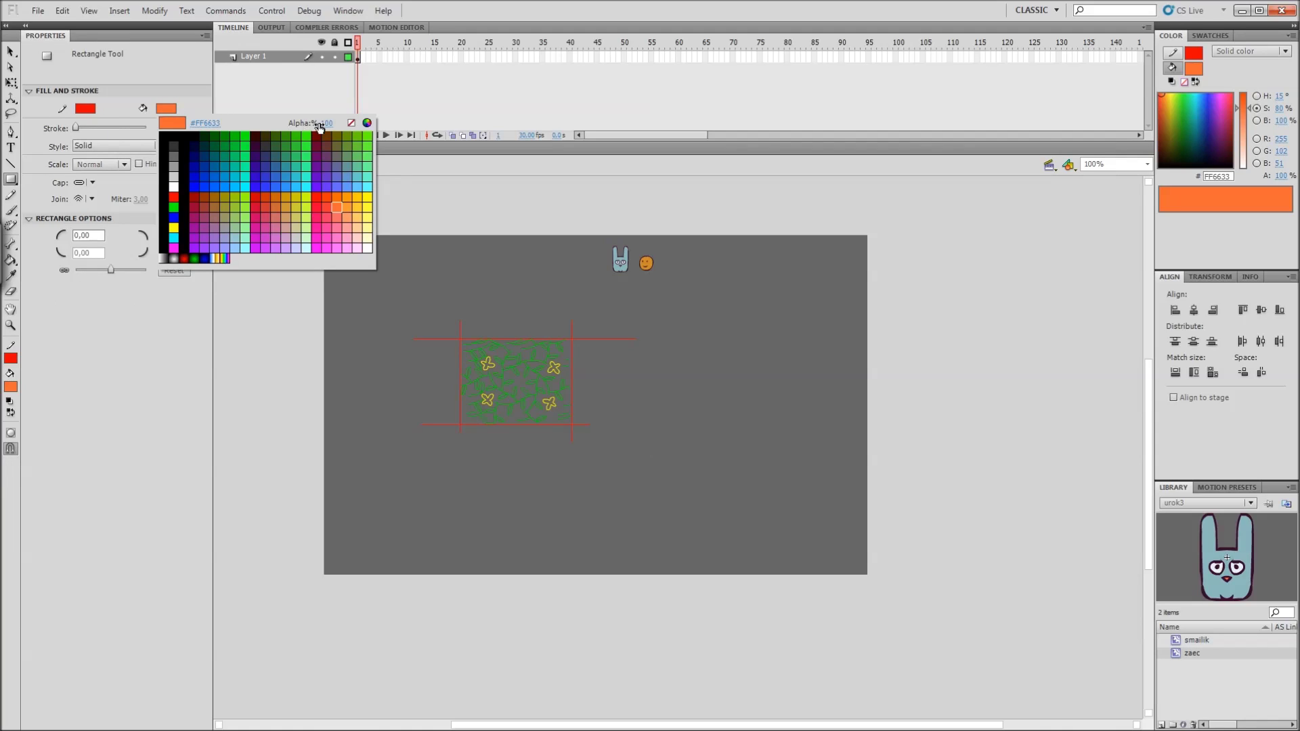
left_click(350, 125)
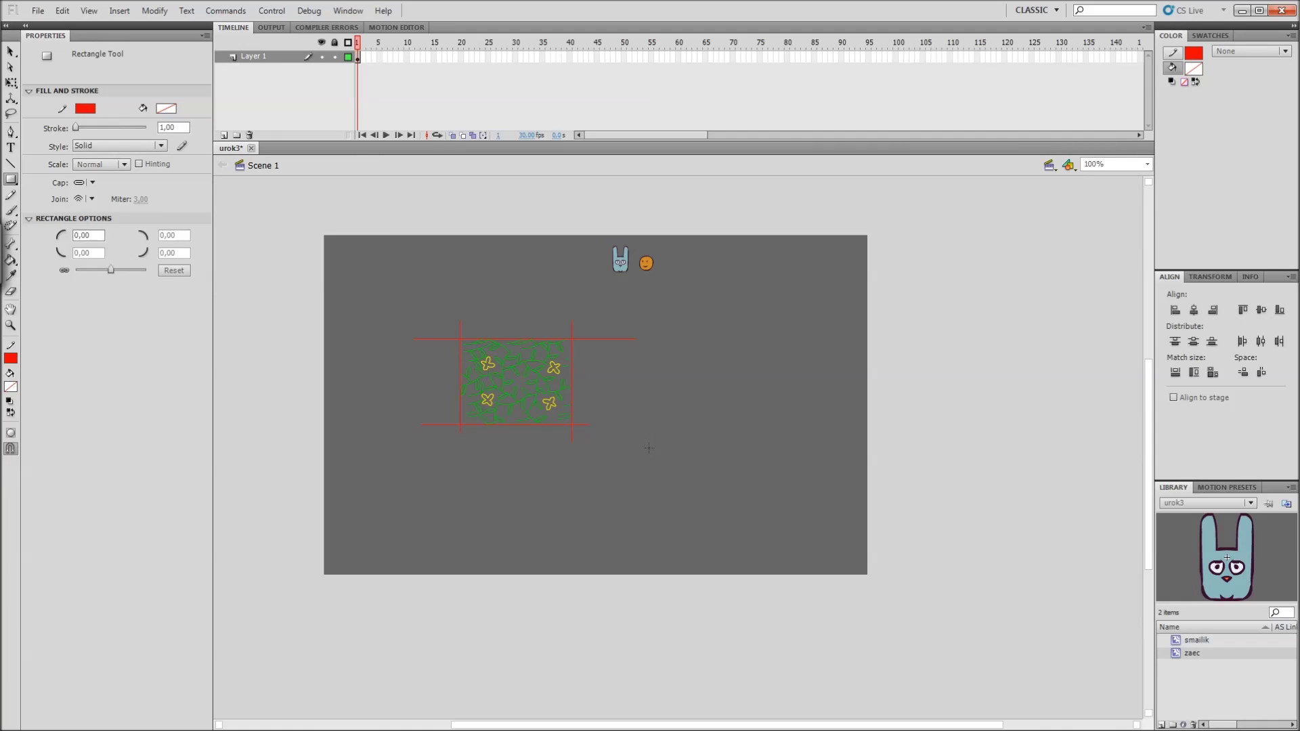
left_click_drag(652, 445, 813, 562)
Step: Activate the Deco tool and assign the zaec symbol as the leaf of its Vine Fill
key("u")
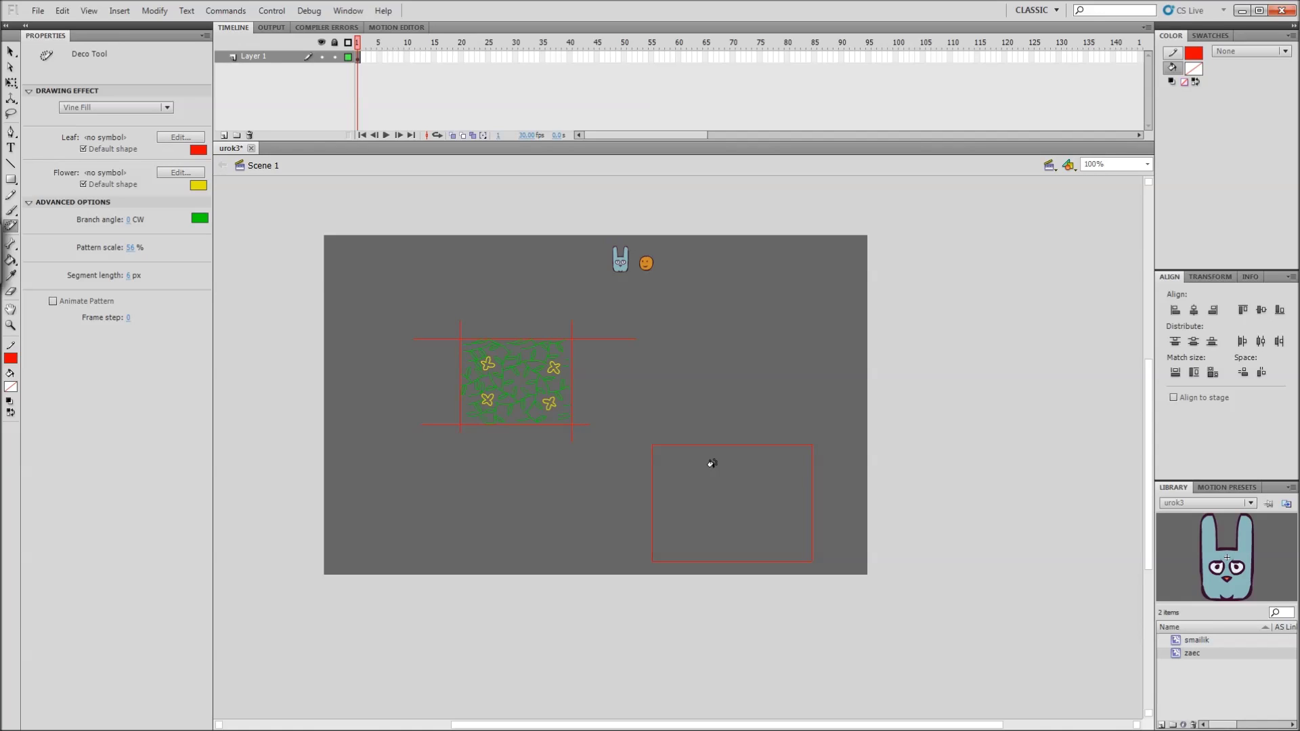
left_click(180, 137)
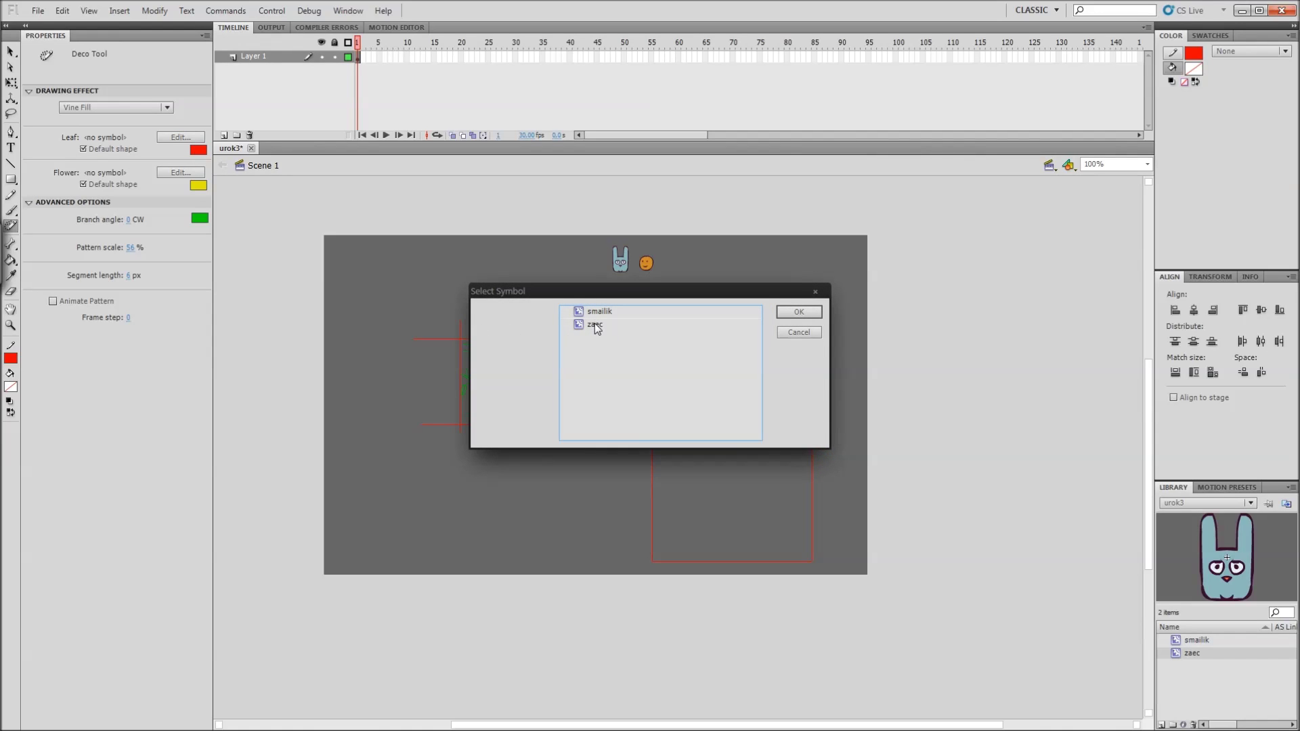
left_click(596, 326)
left_click(799, 313)
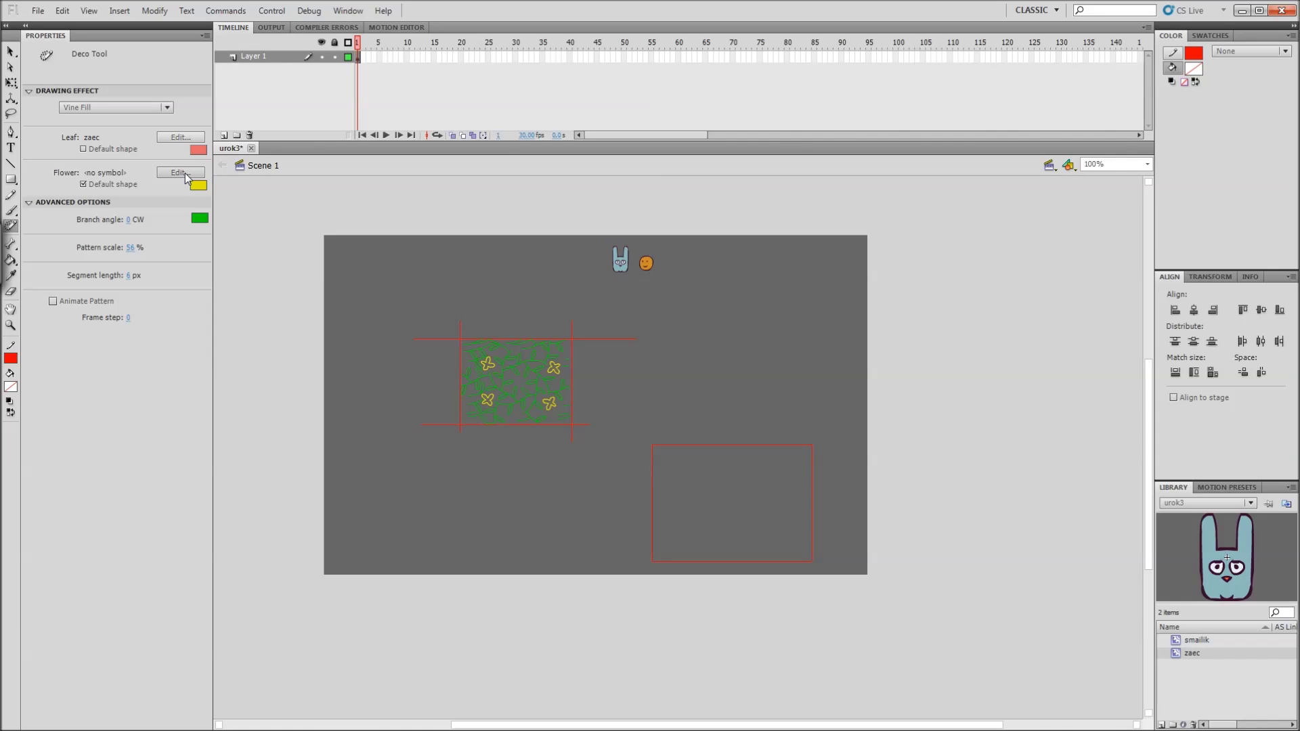
Step: Assign the smailik symbol as the Vine Fill's flower and fill the red rectangle in the stage's lower-right area
left_click(188, 177)
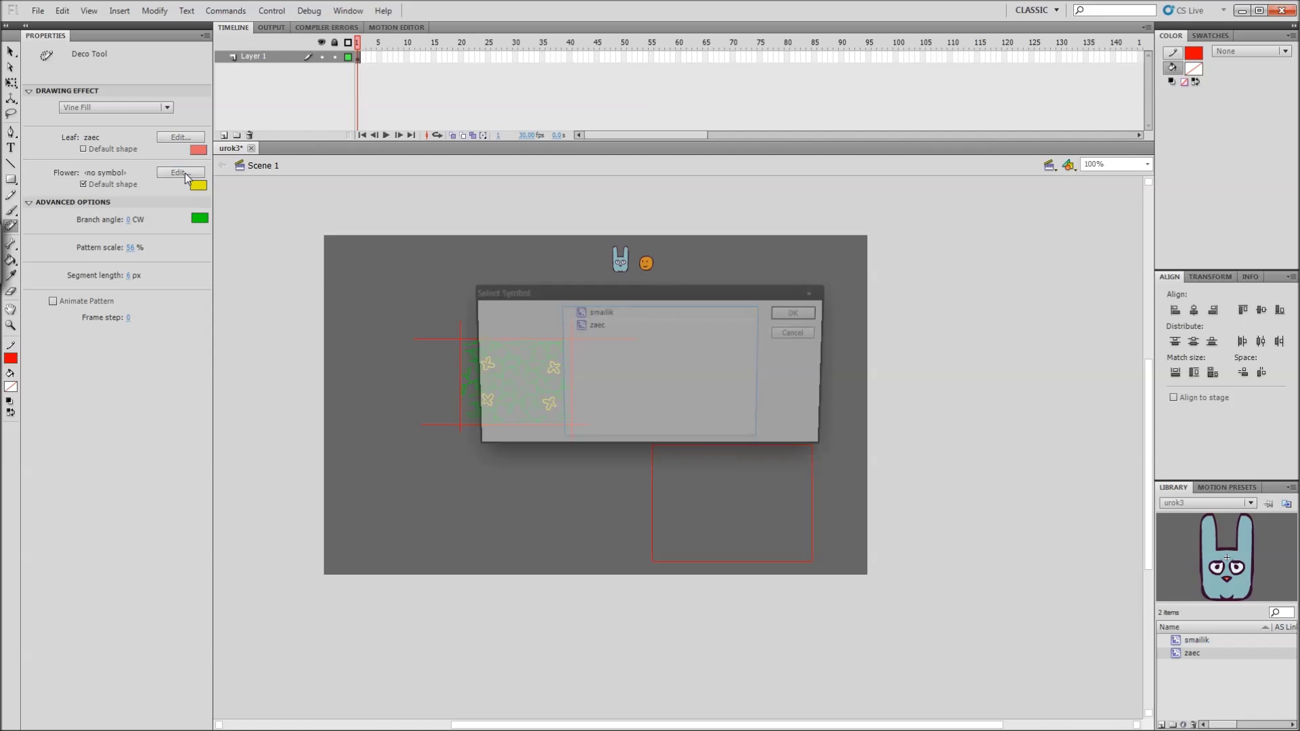
left_click(607, 312)
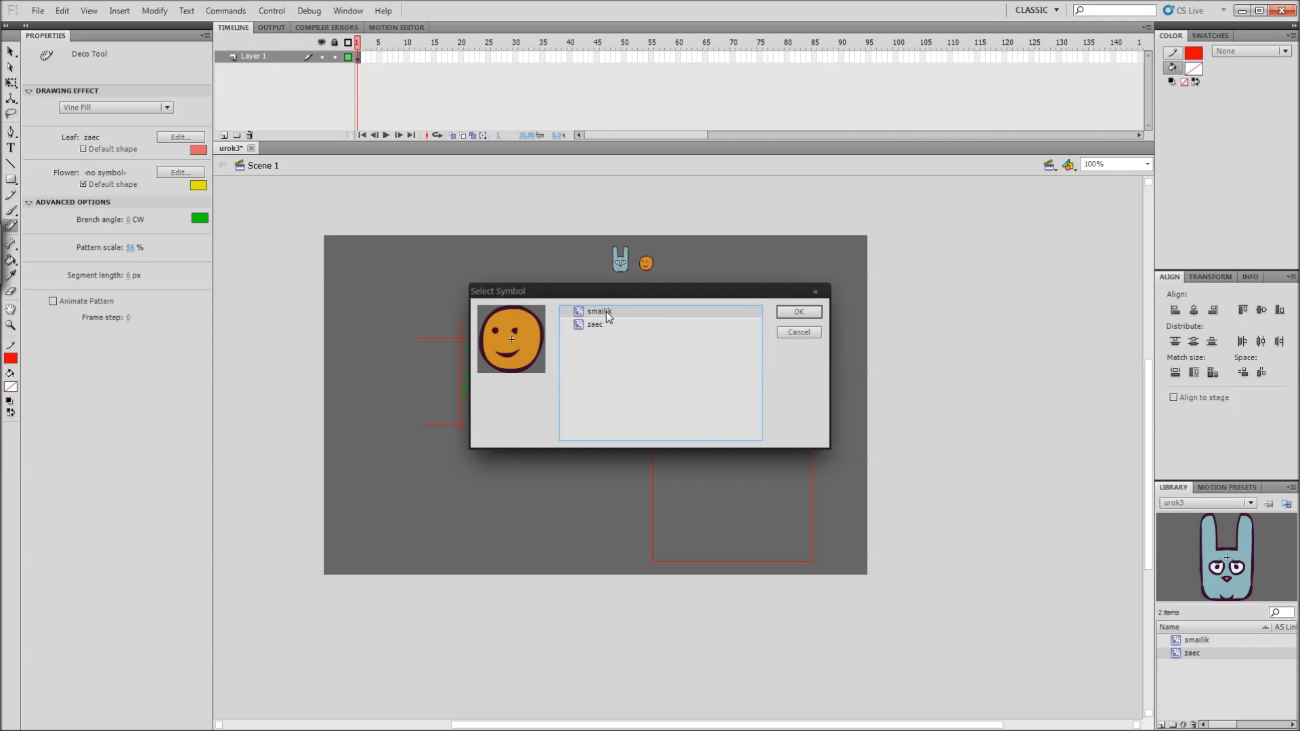
left_click(798, 315)
left_click(704, 477)
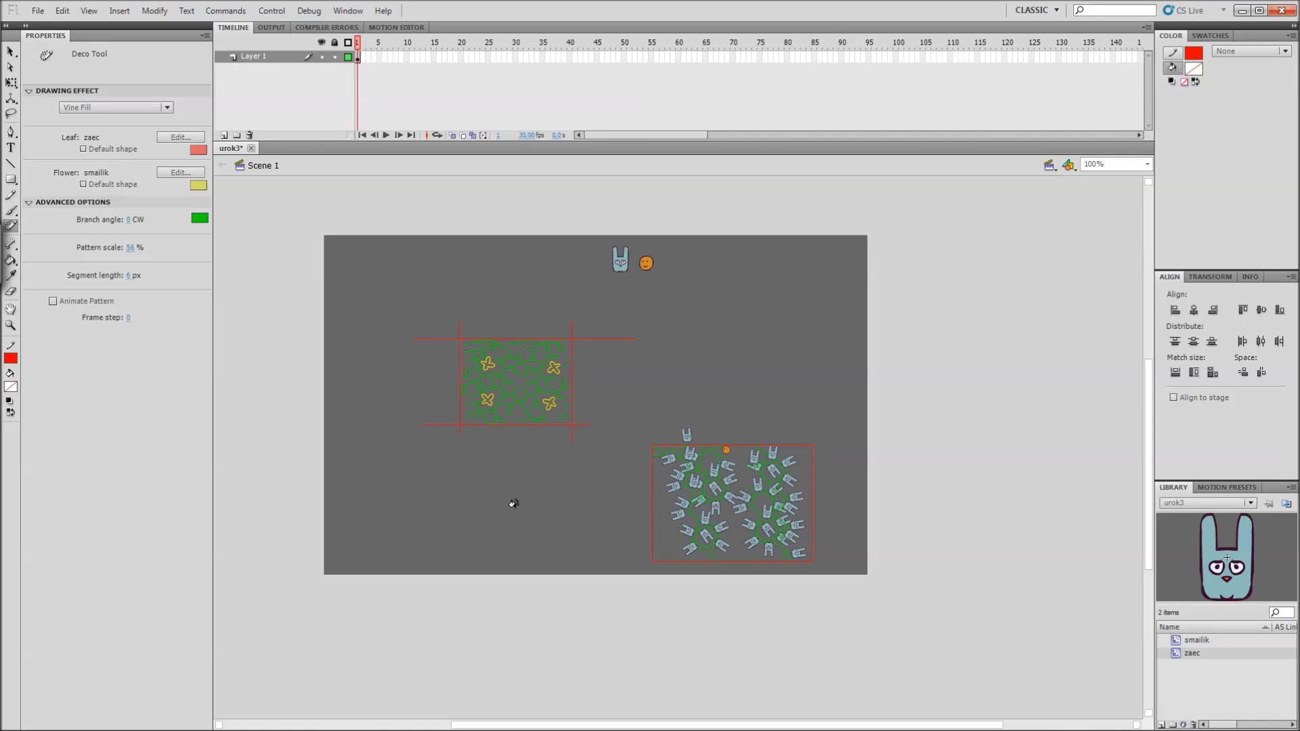
Step: Set the pattern scale to 100% and apply the Vine Fill inside a new rectangle drawn in the stage's lower-left area
left_click(130, 248)
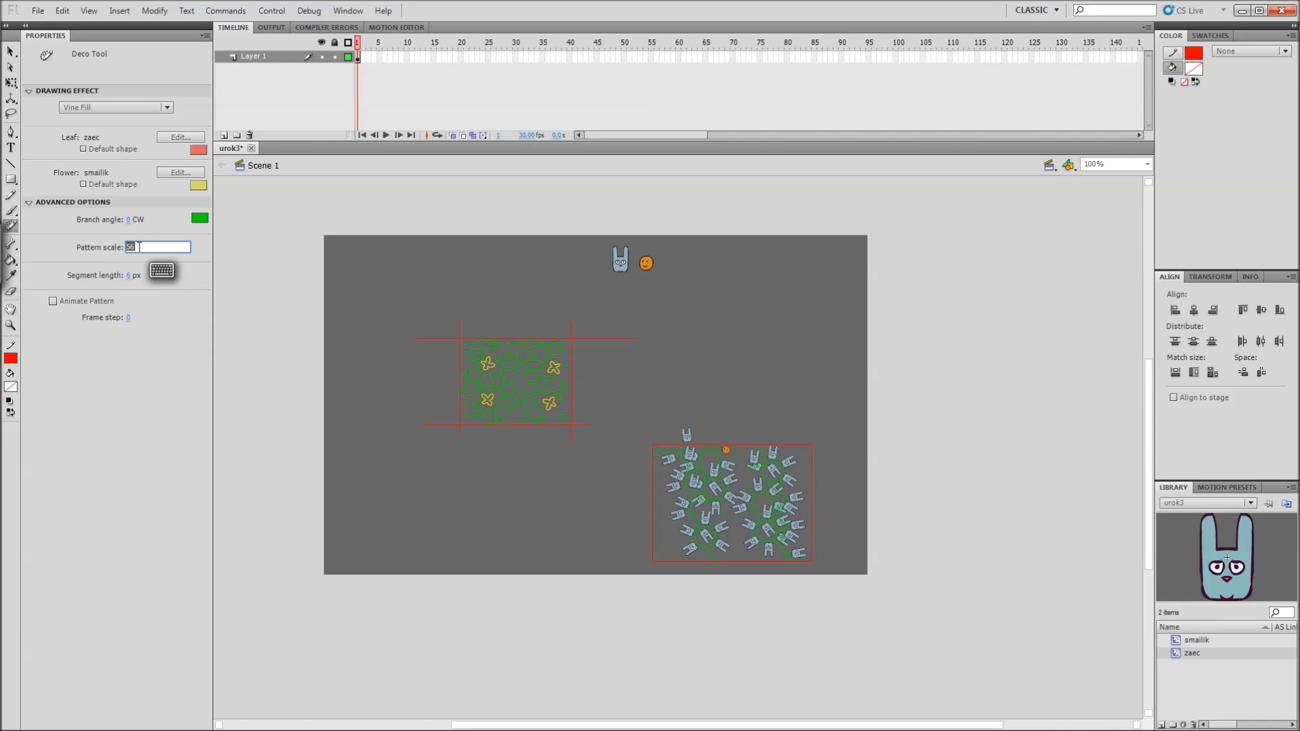
type("100")
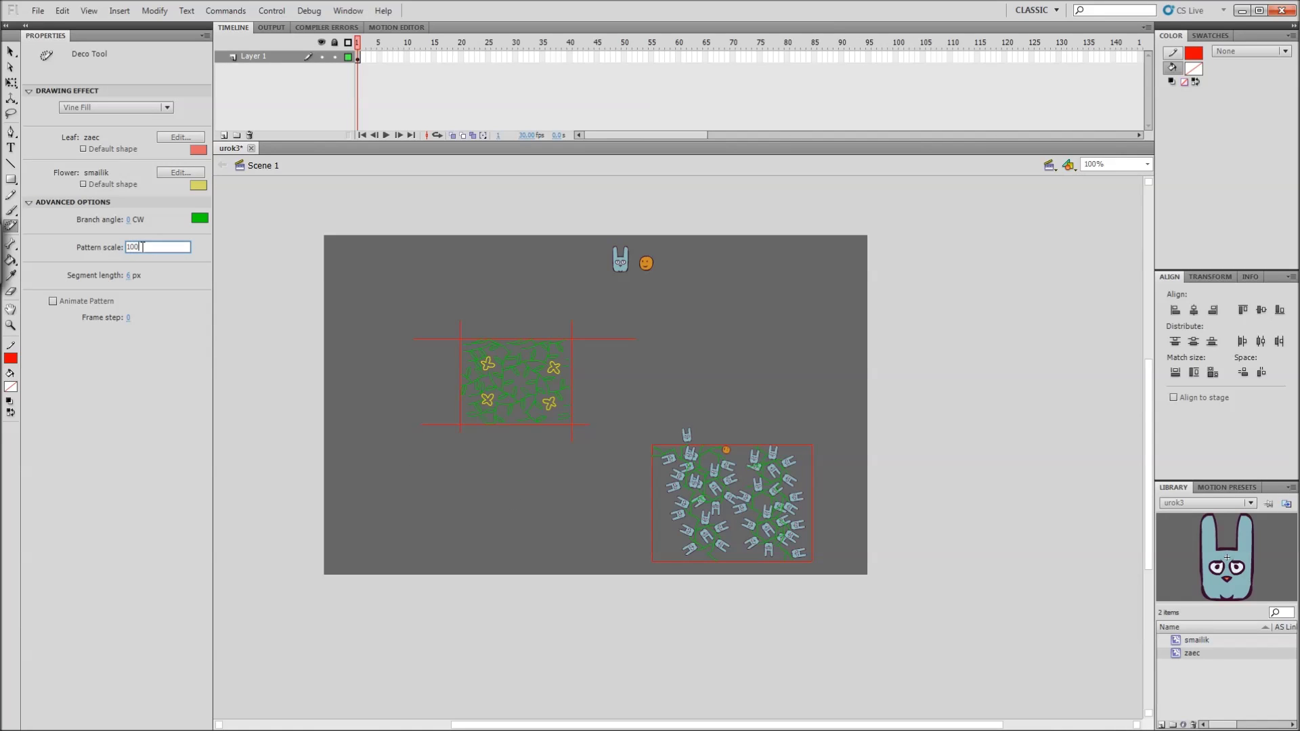
key("Return")
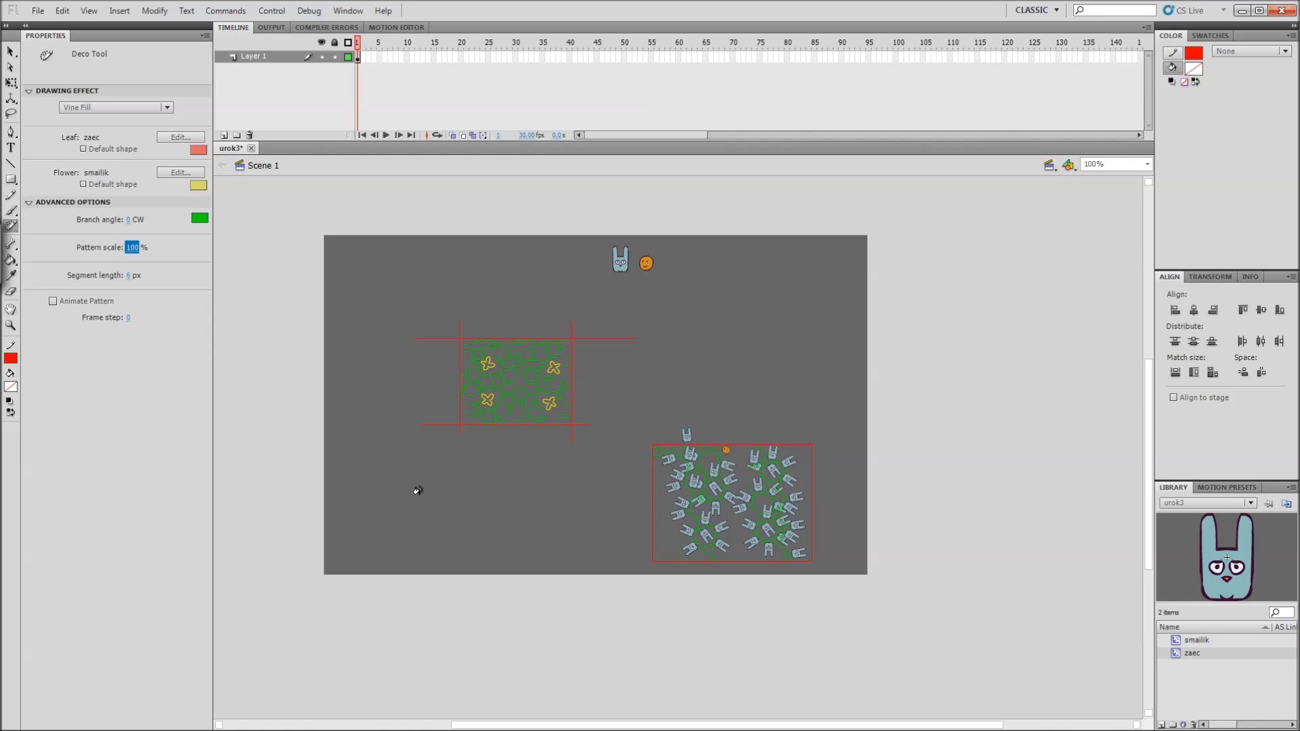
key("r")
left_click_drag(383, 457, 617, 565)
key("u")
left_click(447, 494)
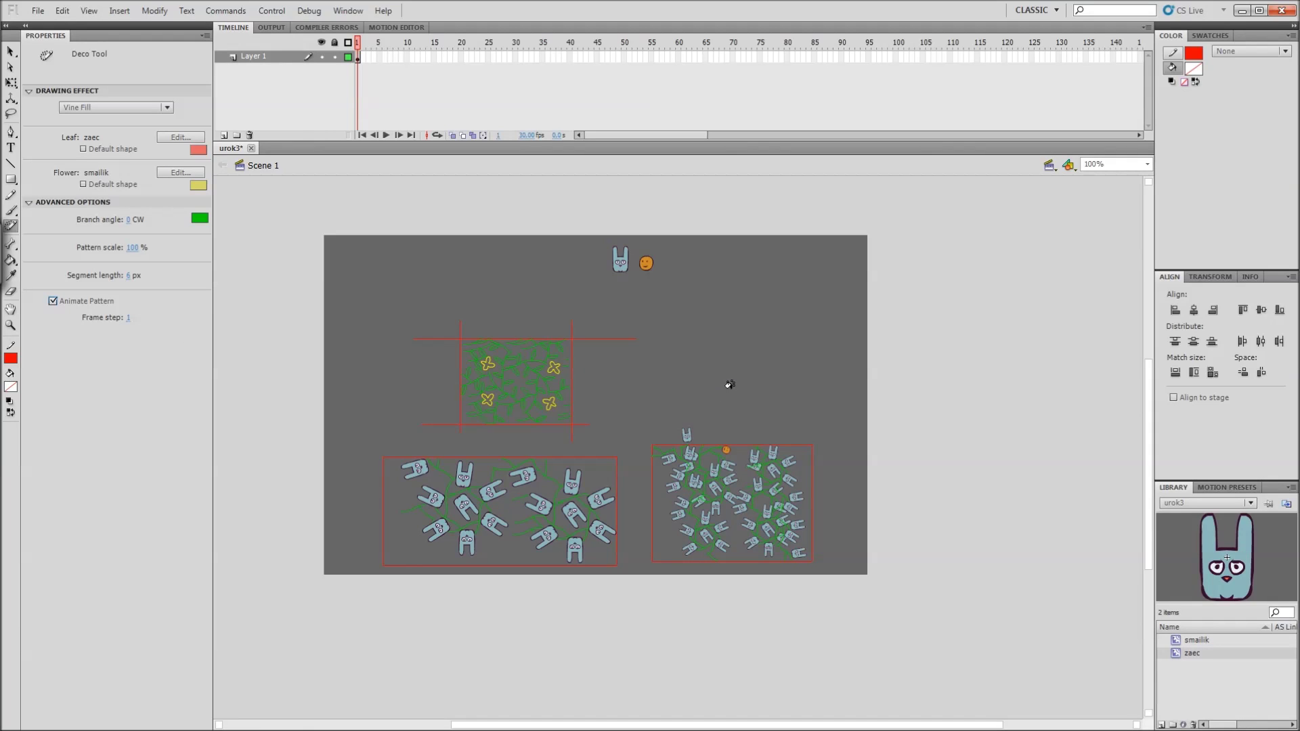
Step: Draw a rectangle in the stage's upper-right area and apply the Vine Fill inside it with Animate Pattern enabled
key("r")
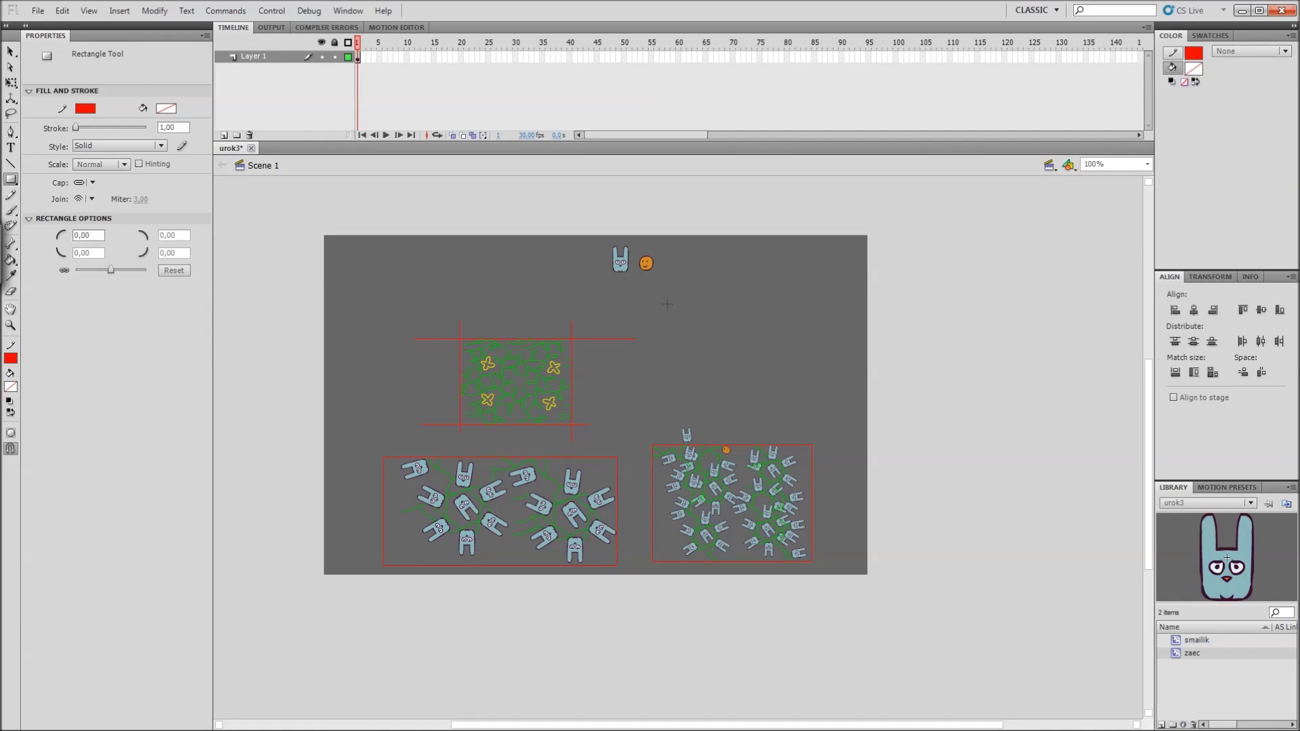
left_click_drag(667, 304, 879, 464)
key("u")
left_click_drag(748, 355, 585, 84)
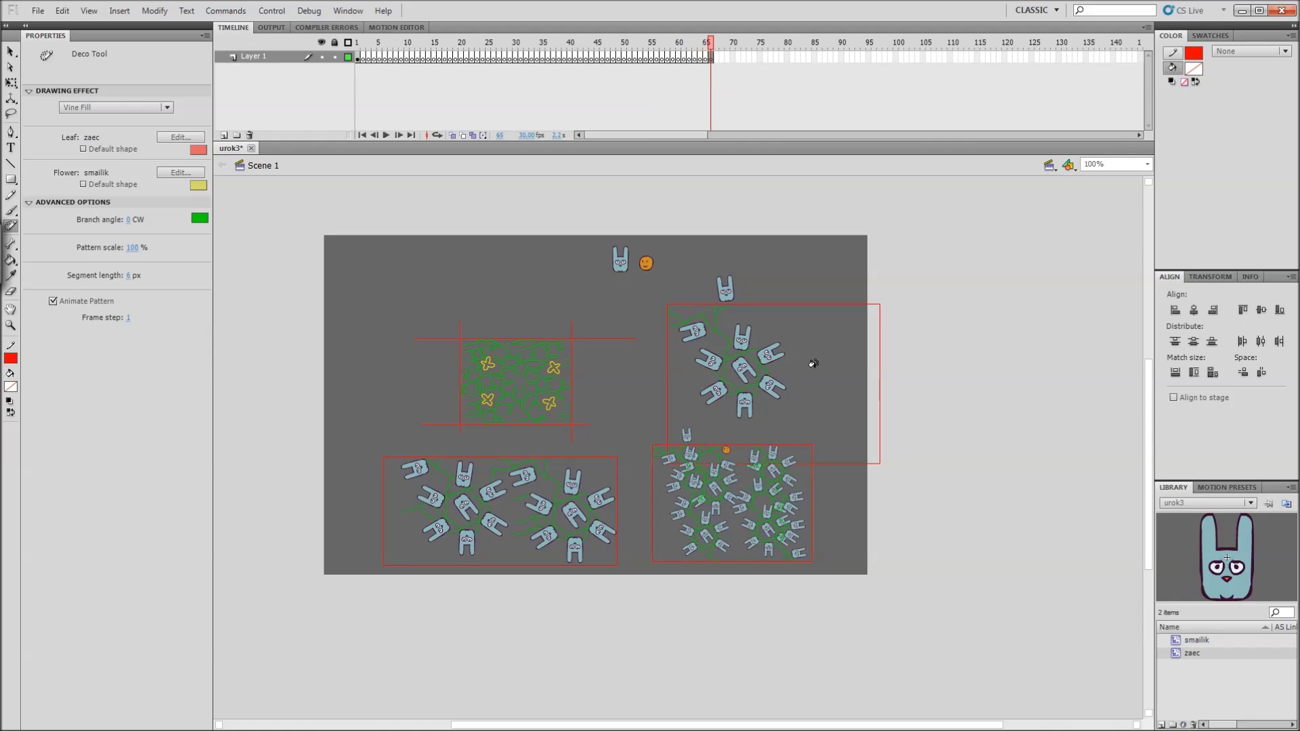
key("ctrl+a")
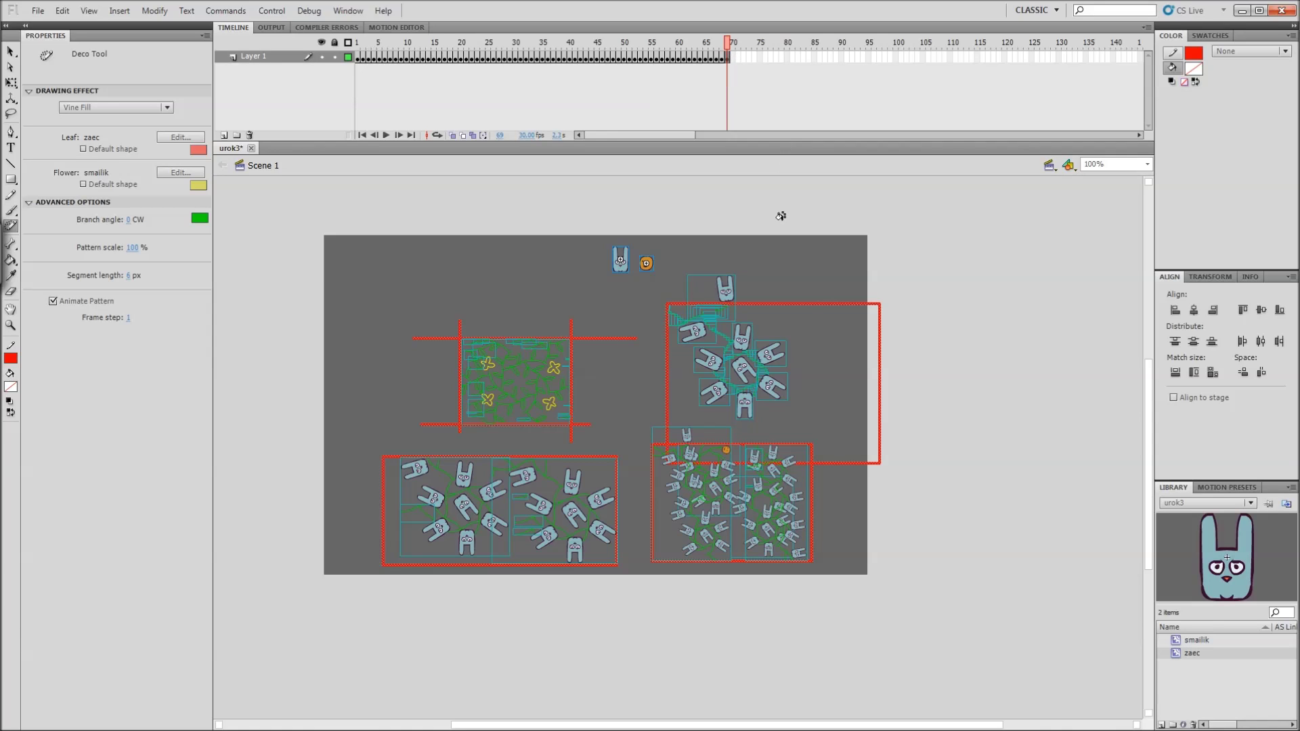
key("v")
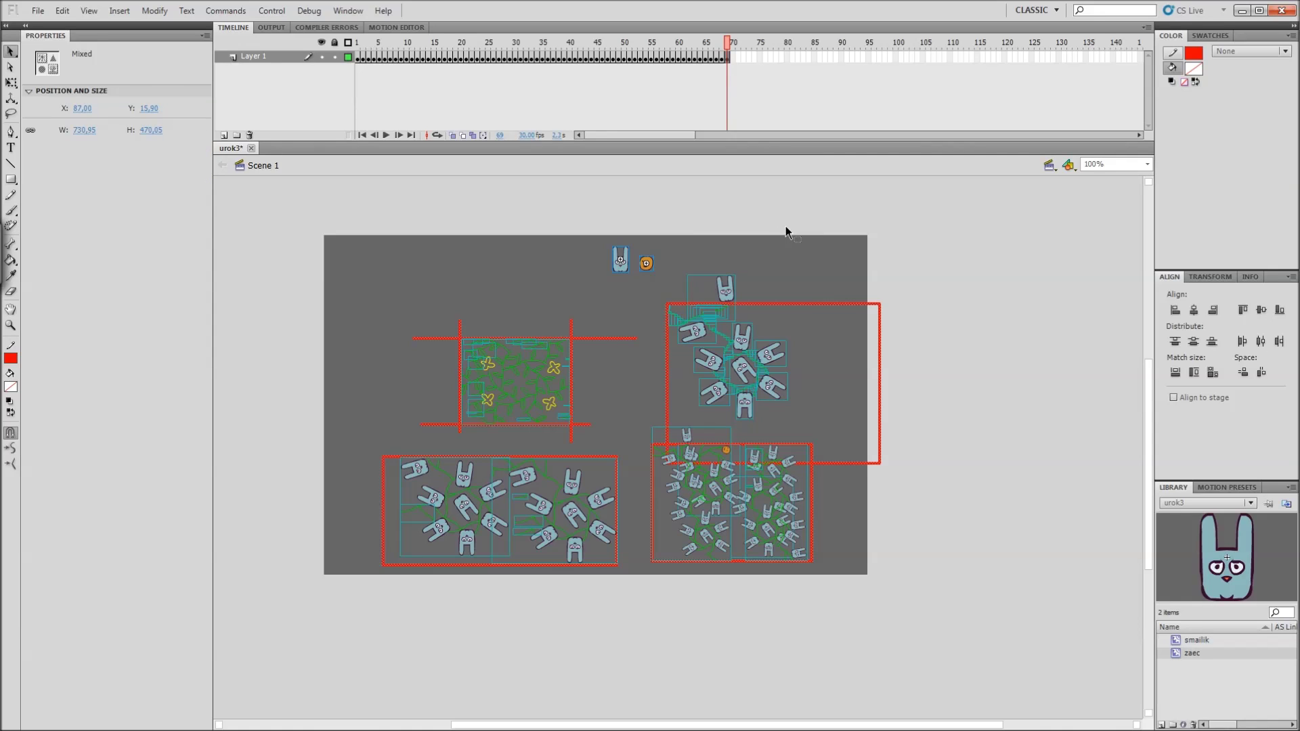
left_click(786, 226)
Step: Return to frame 1 and remove the generated animation frames 2 through 69 from Layer 1
left_click_drag(726, 42, 359, 46)
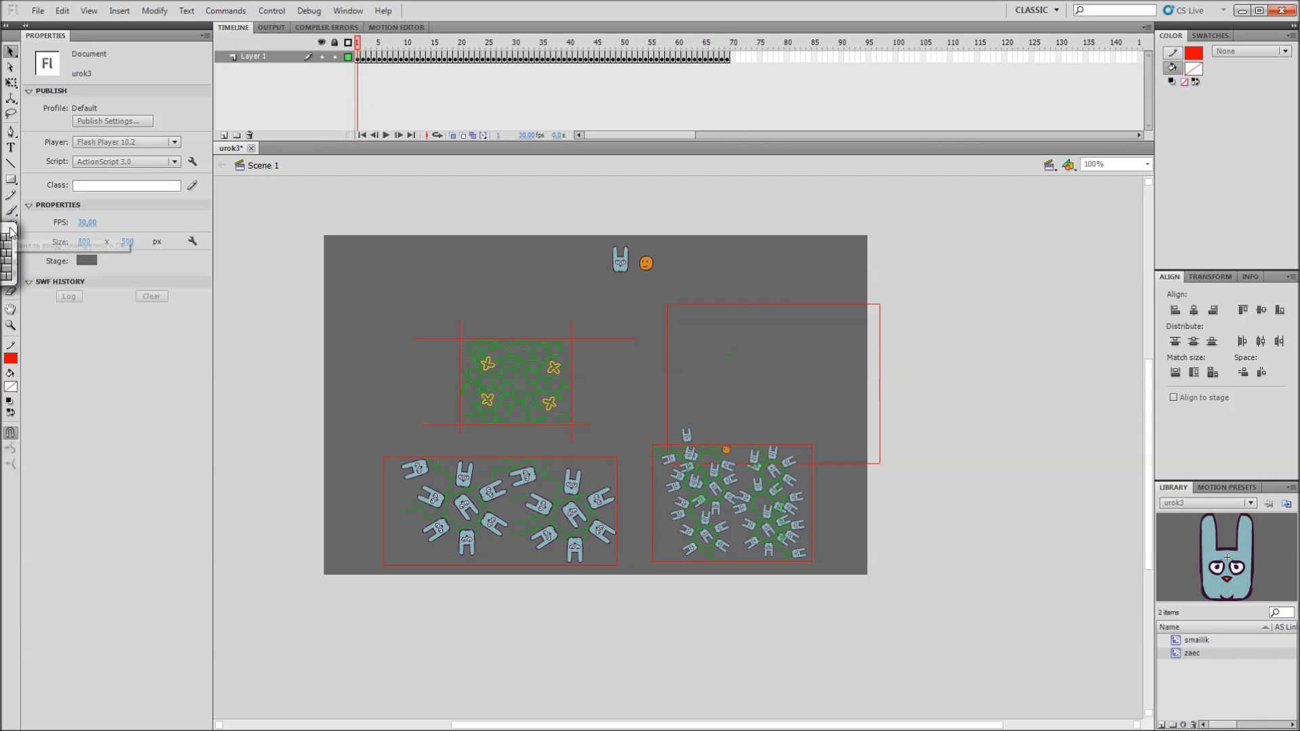
left_click_drag(10, 231, 8, 717)
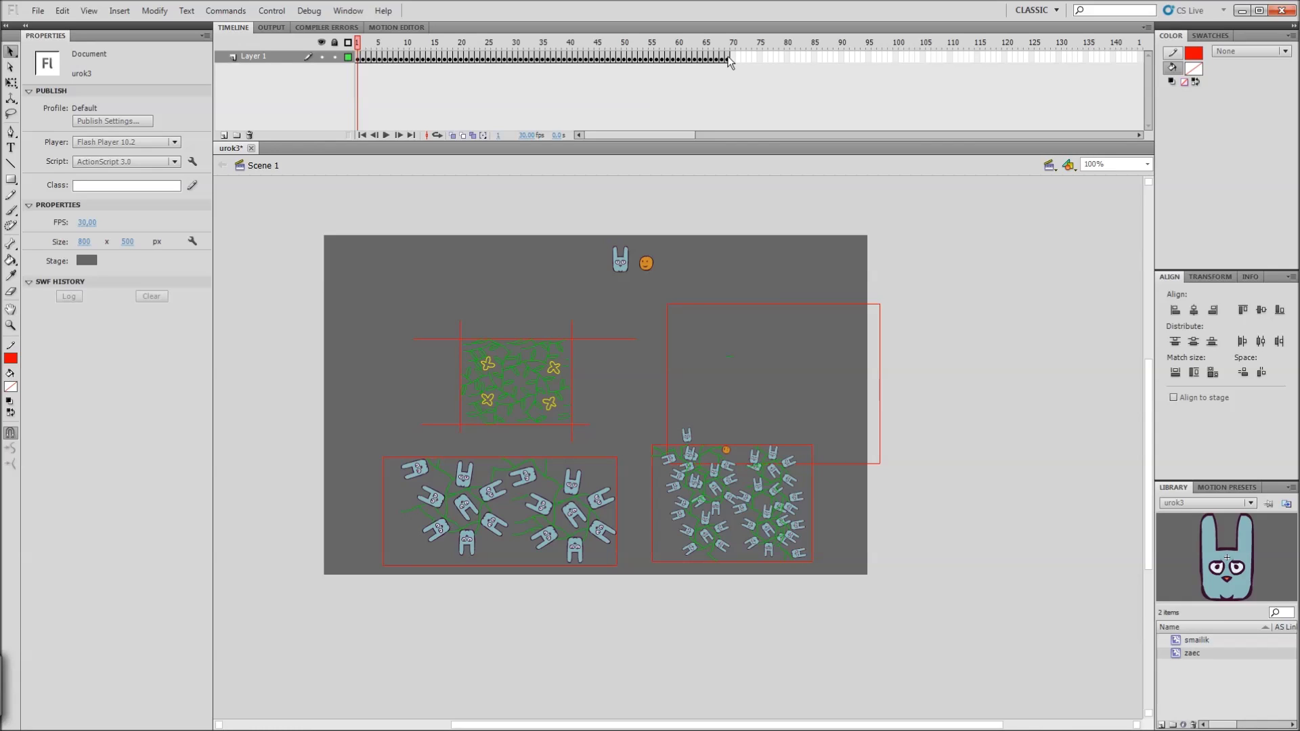
left_click_drag(728, 63, 366, 60)
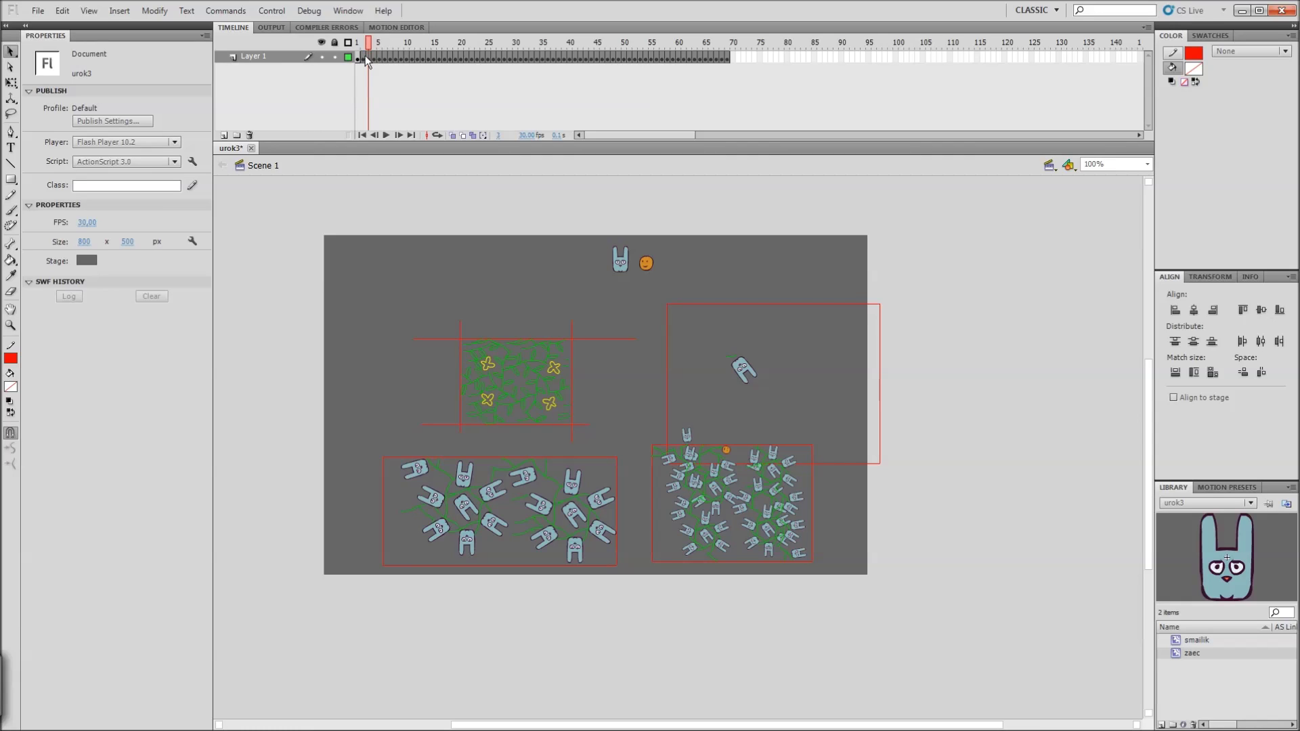
right_click(364, 55)
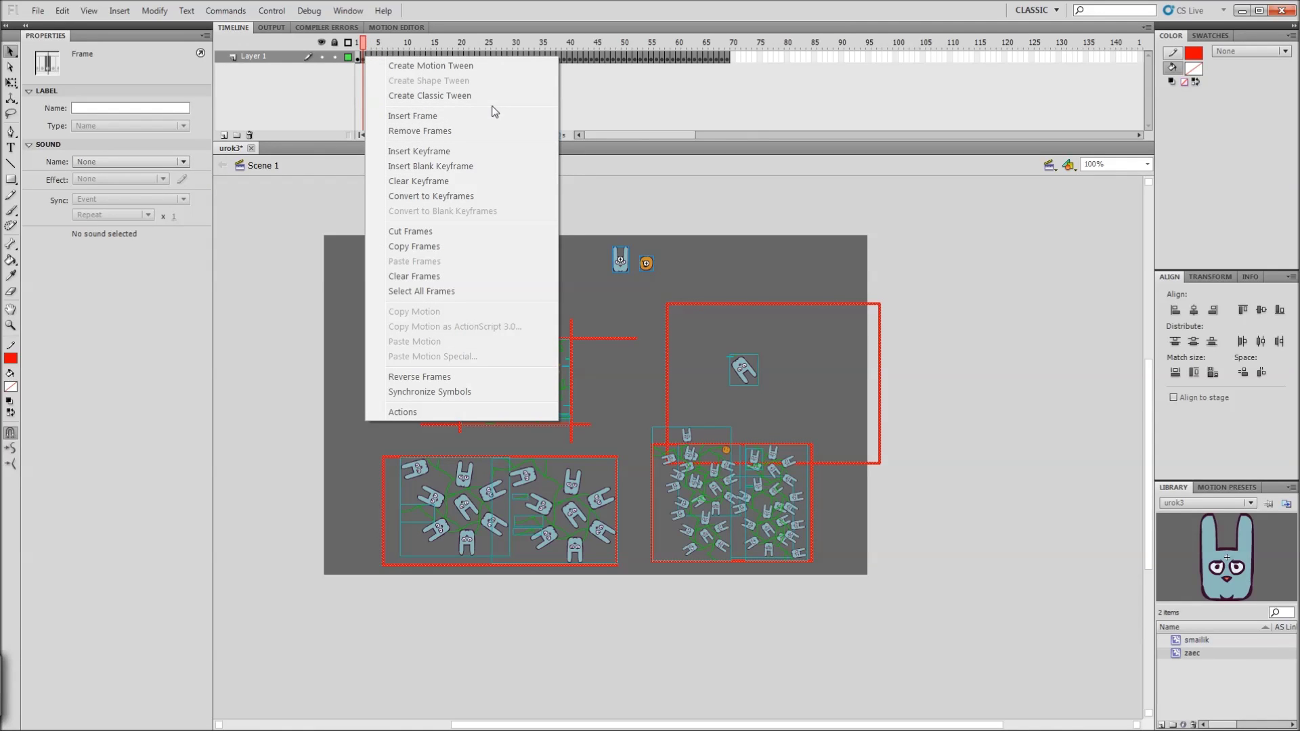
left_click(436, 132)
left_click(487, 103)
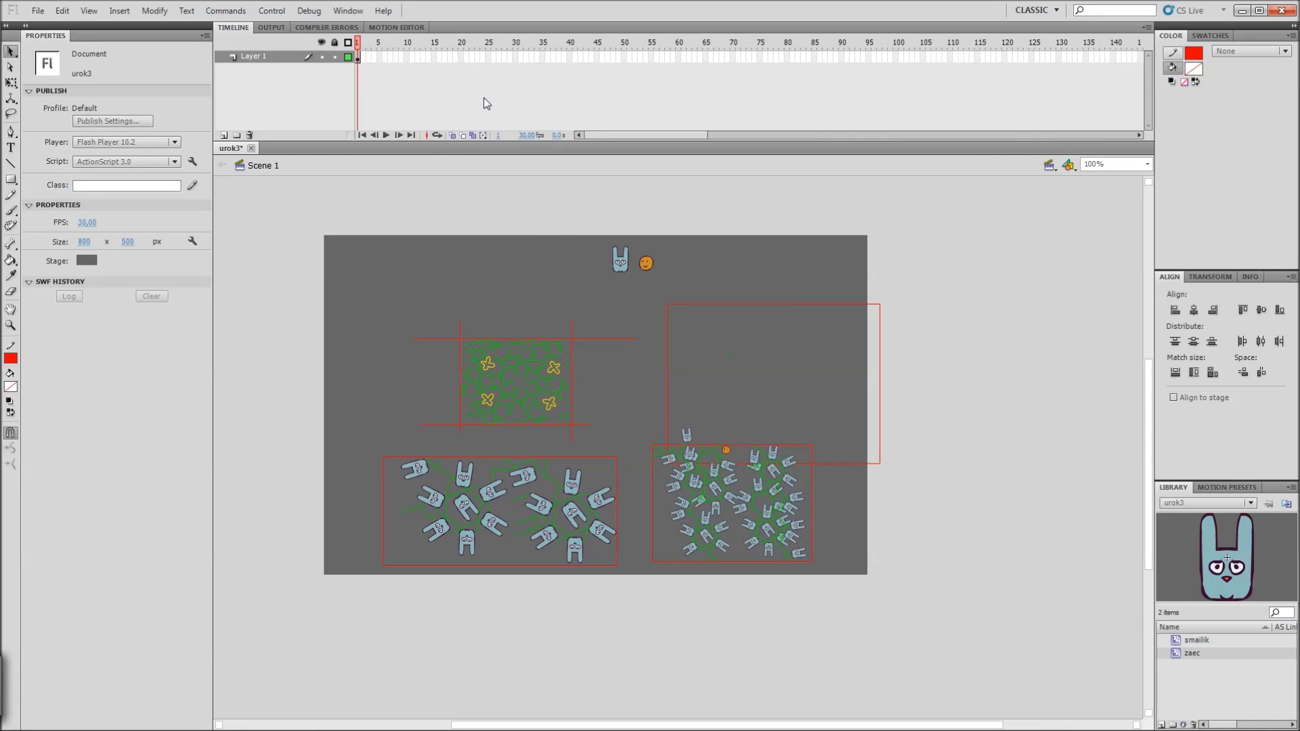
Step: Delete the leftover vine fragment inside the upper-right rectangle on frame 1
left_click(359, 57)
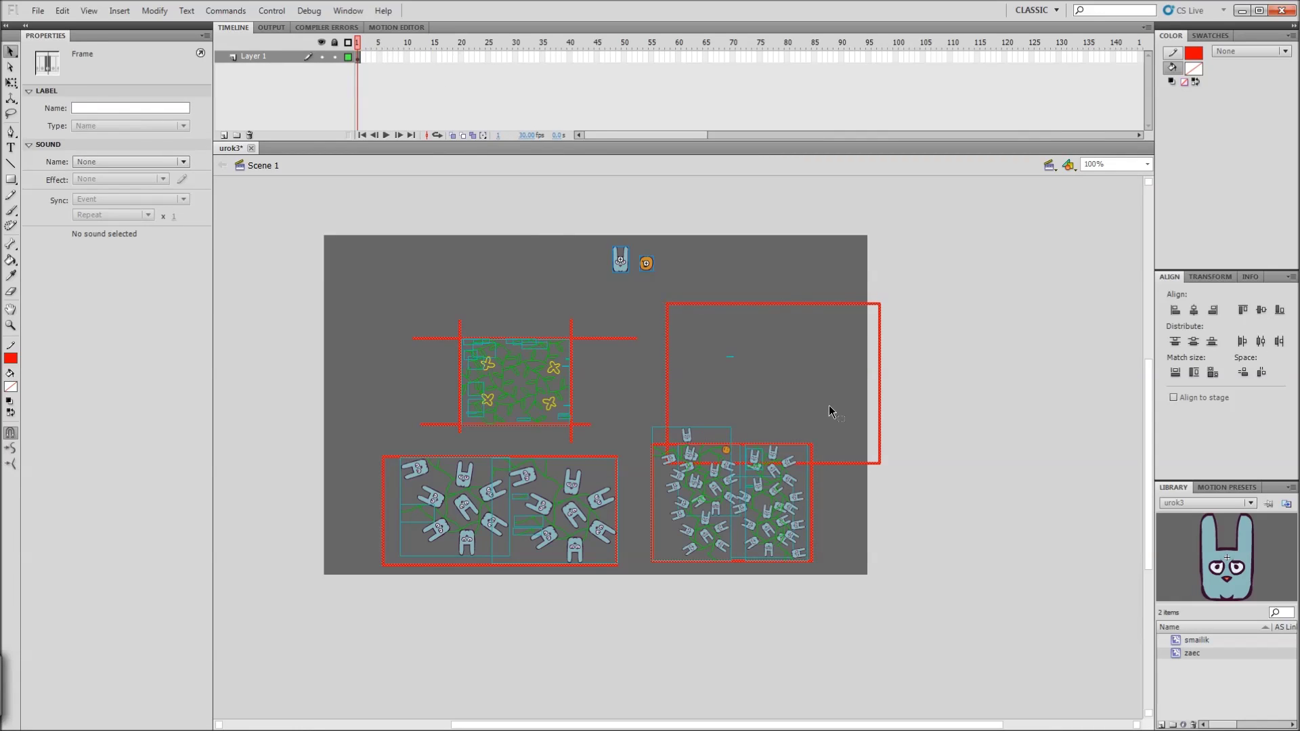
left_click_drag(789, 334, 709, 369)
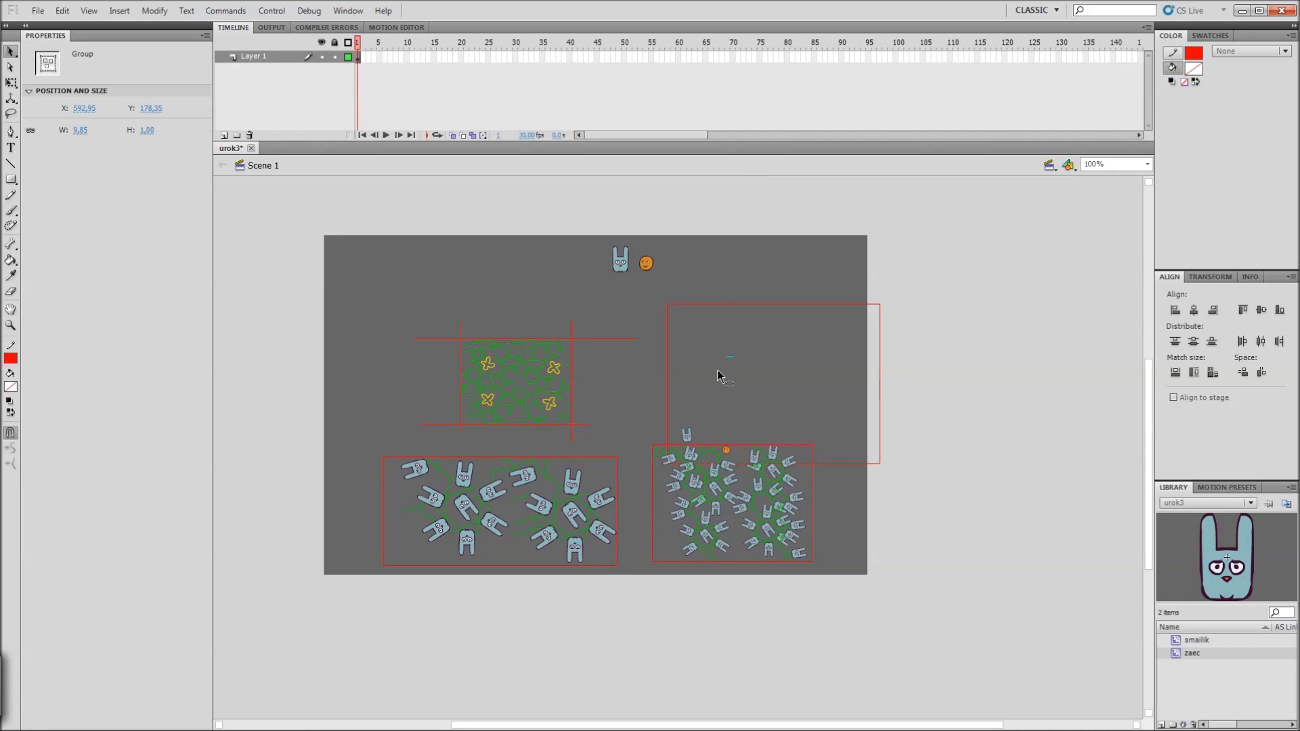
key("Delete")
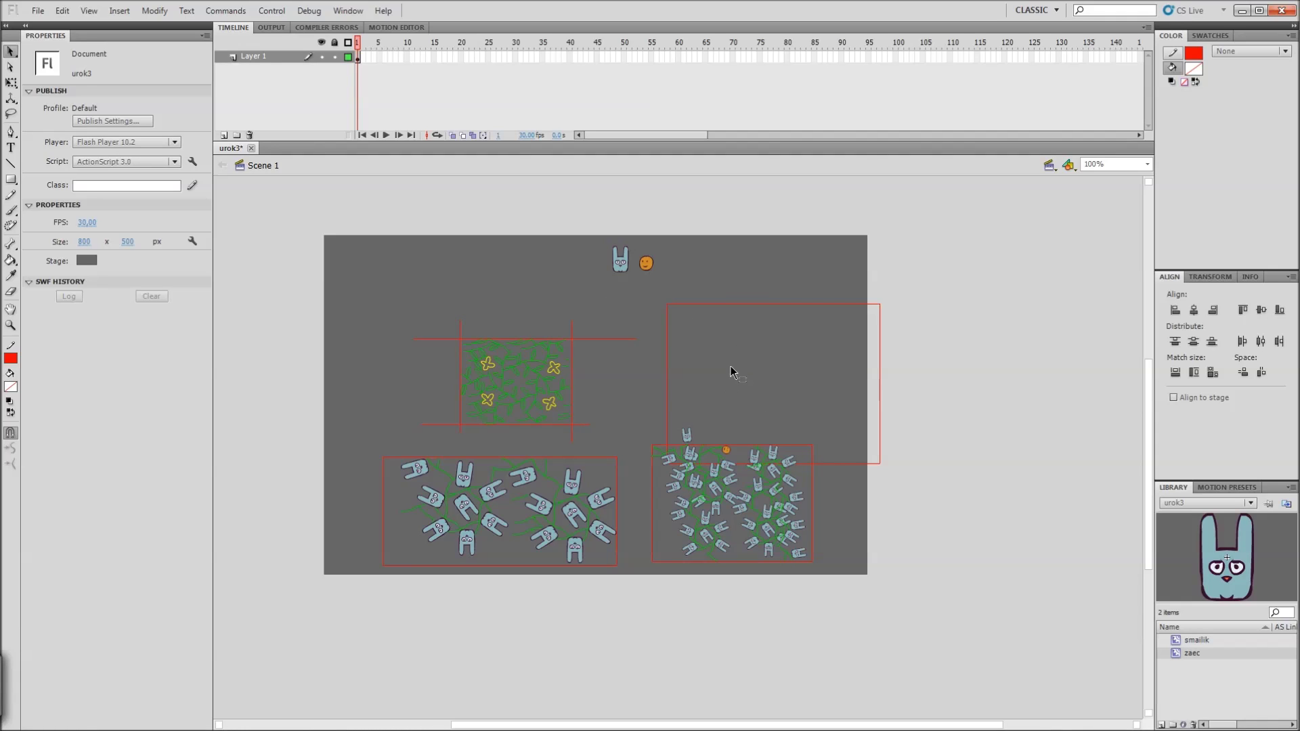
Step: Activate the Deco tool and switch the Vine Fill's leaf back to the default shape
key("u")
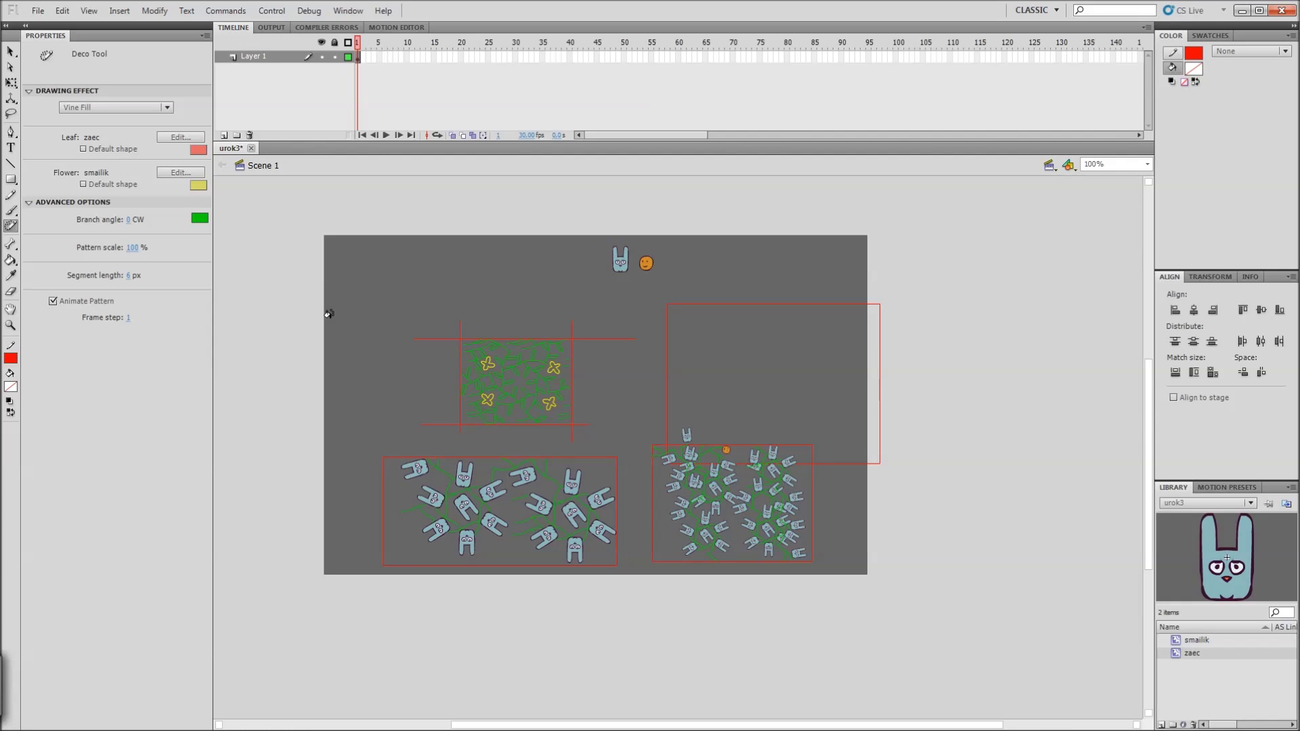
left_click_drag(394, 304, 360, 298)
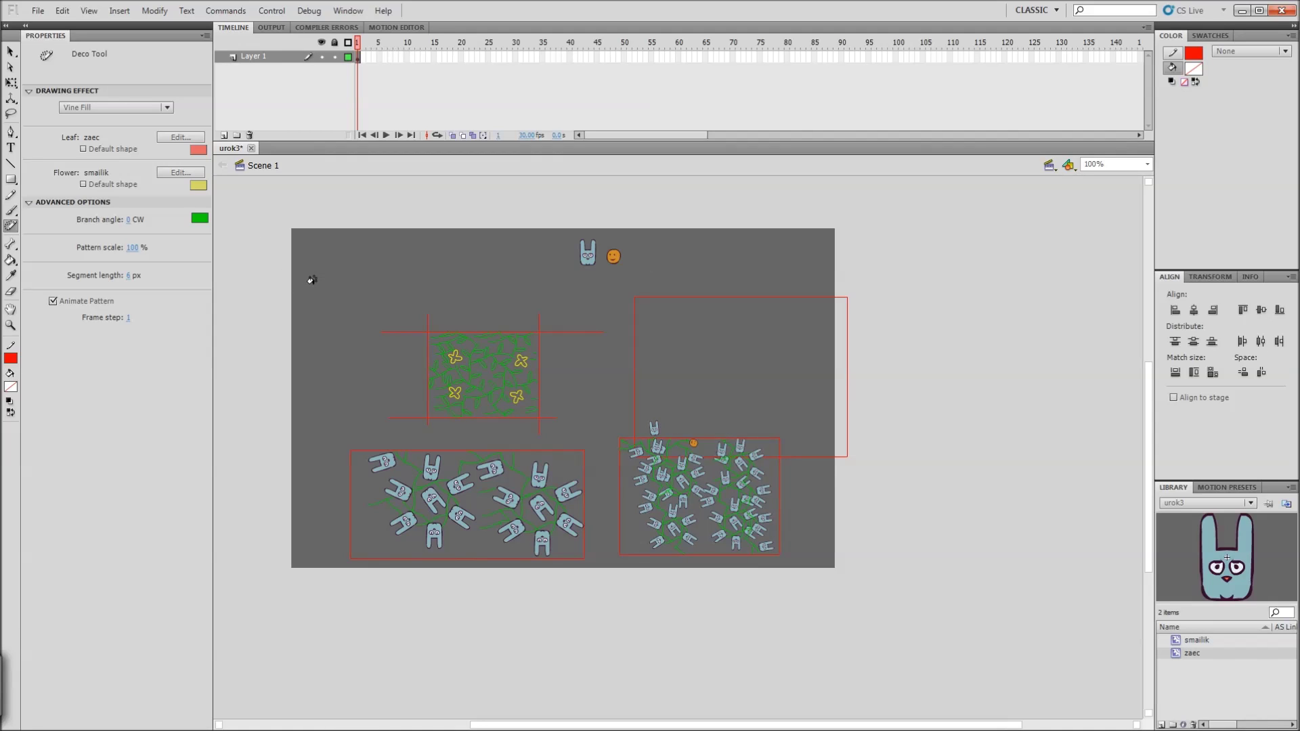
left_click_drag(354, 287, 362, 298)
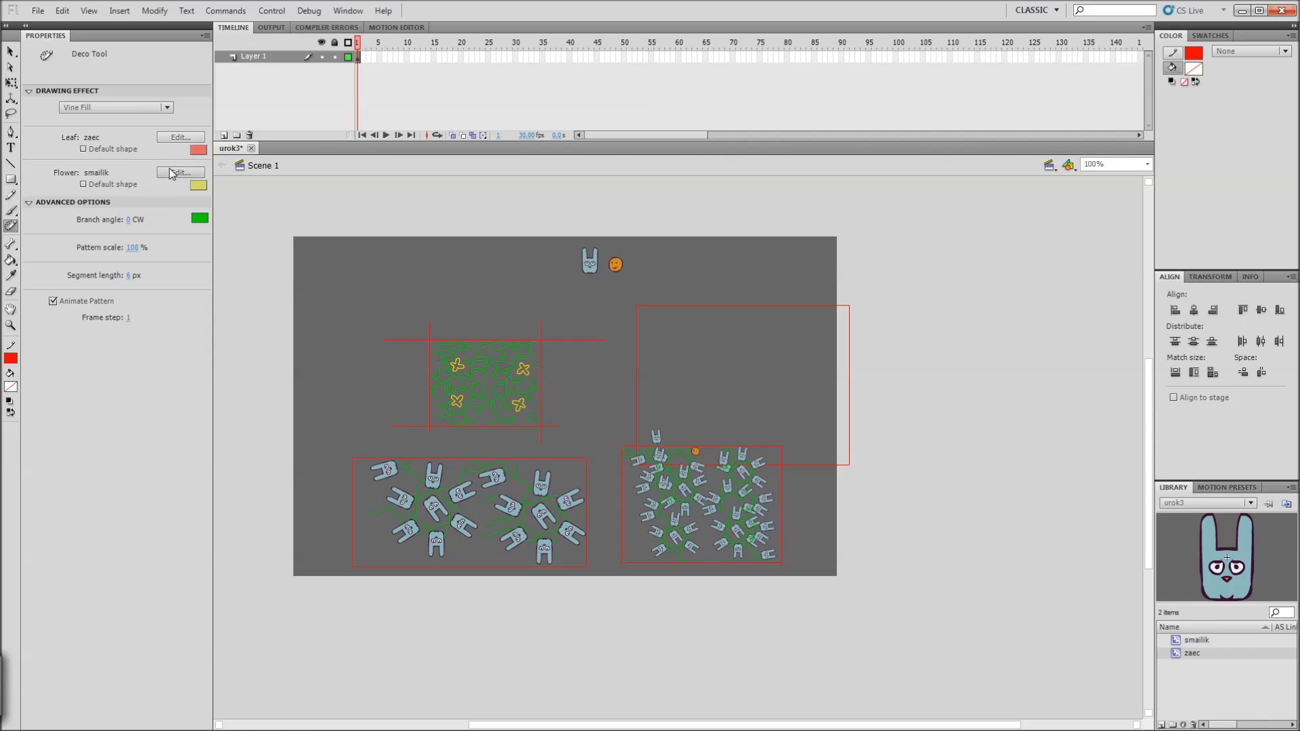
left_click(83, 149)
left_click(723, 344)
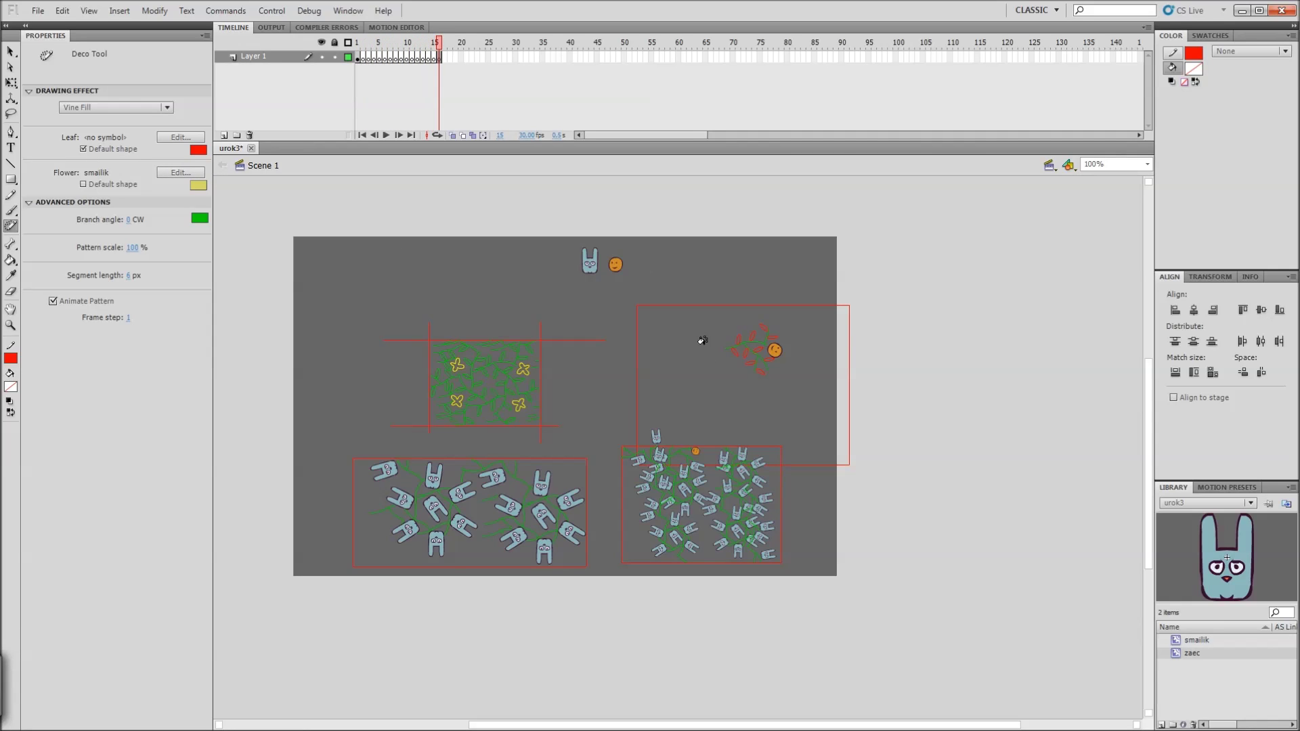
key("ctrl+a")
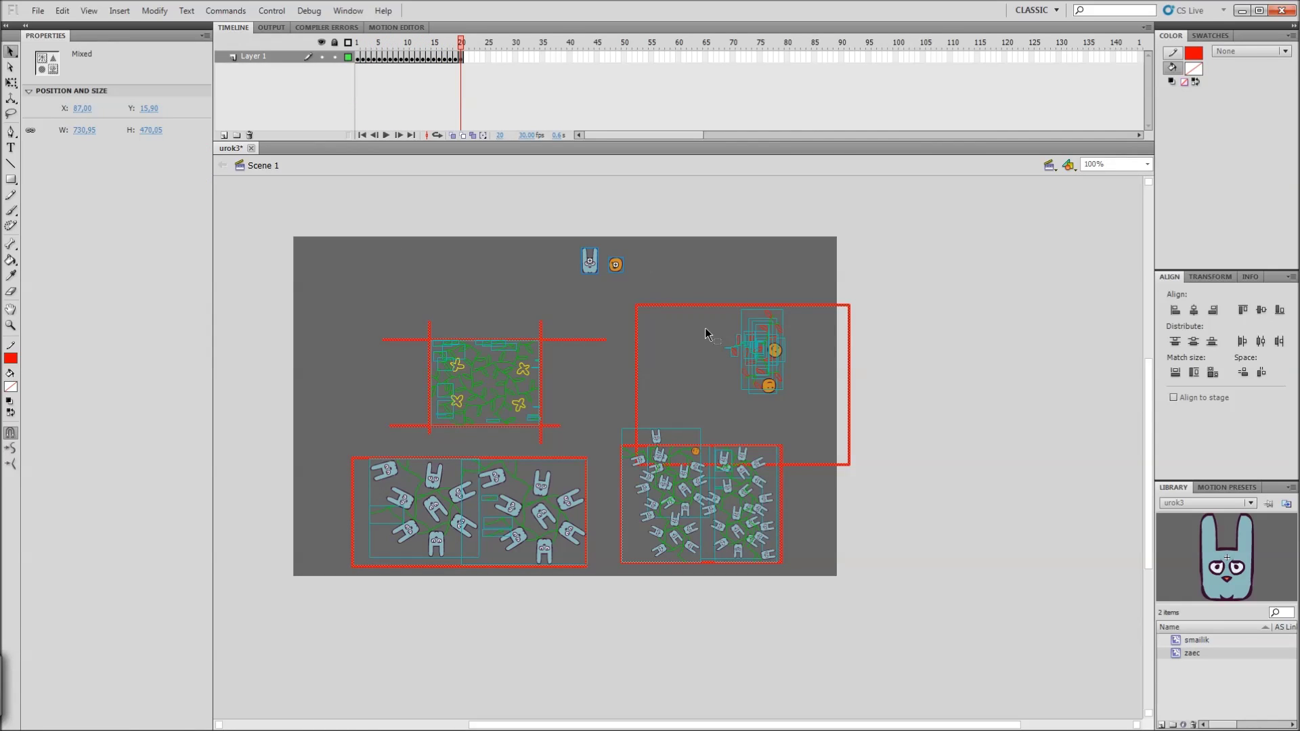
key("ctrl+z")
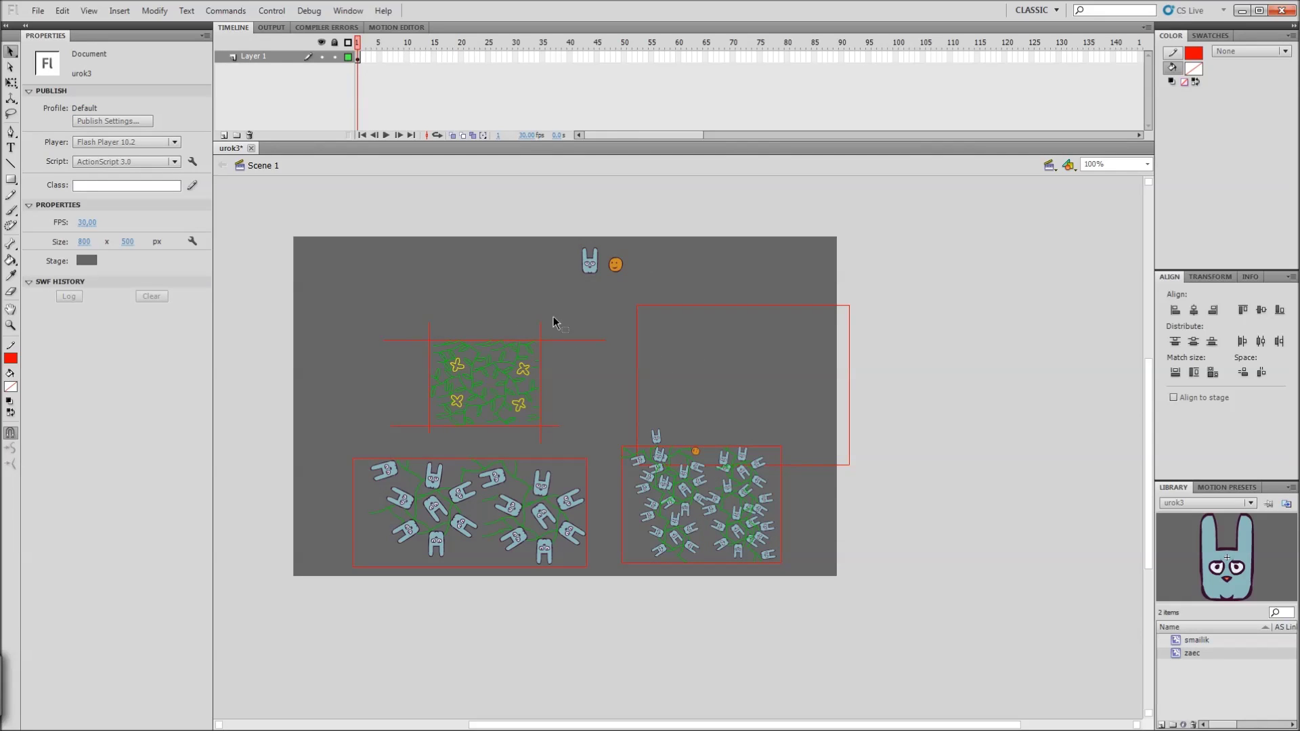
Step: Turn off Animate Pattern for the Deco tool and apply the Vine Fill to the upper-right rectangle
key("u")
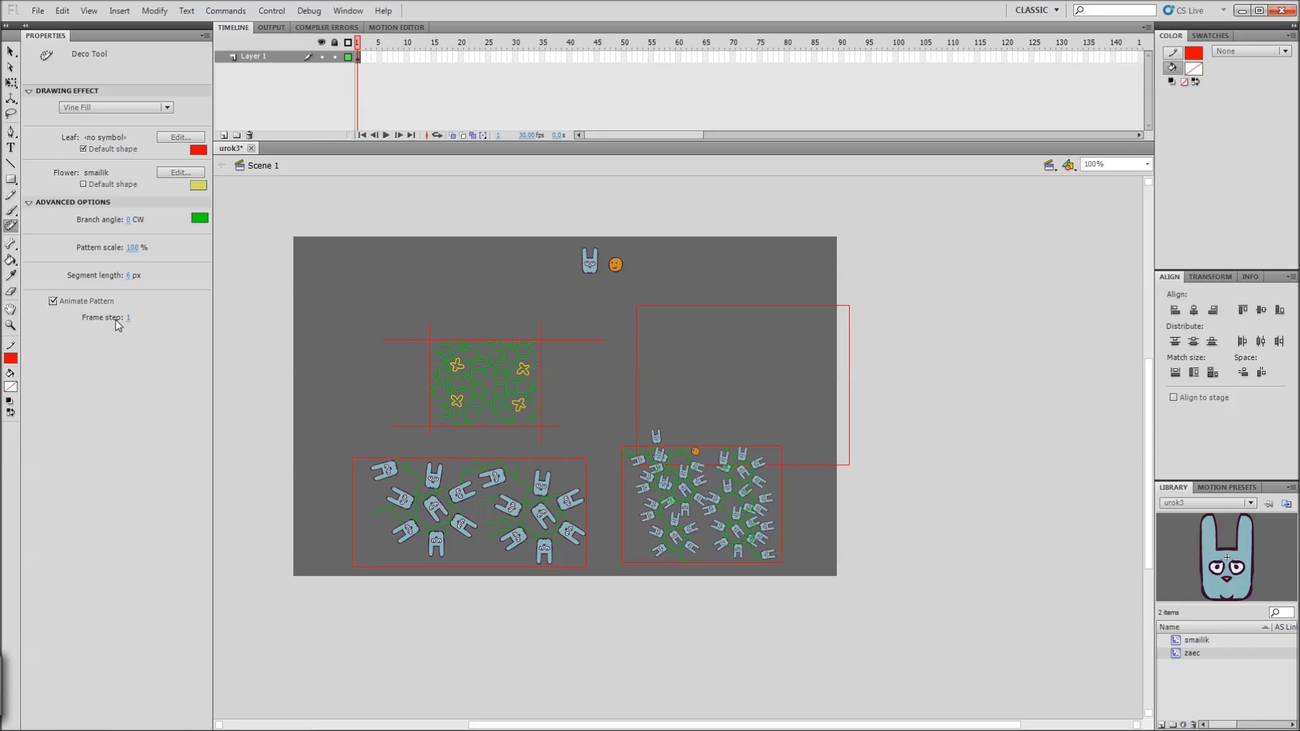
left_click(53, 301)
left_click(716, 346)
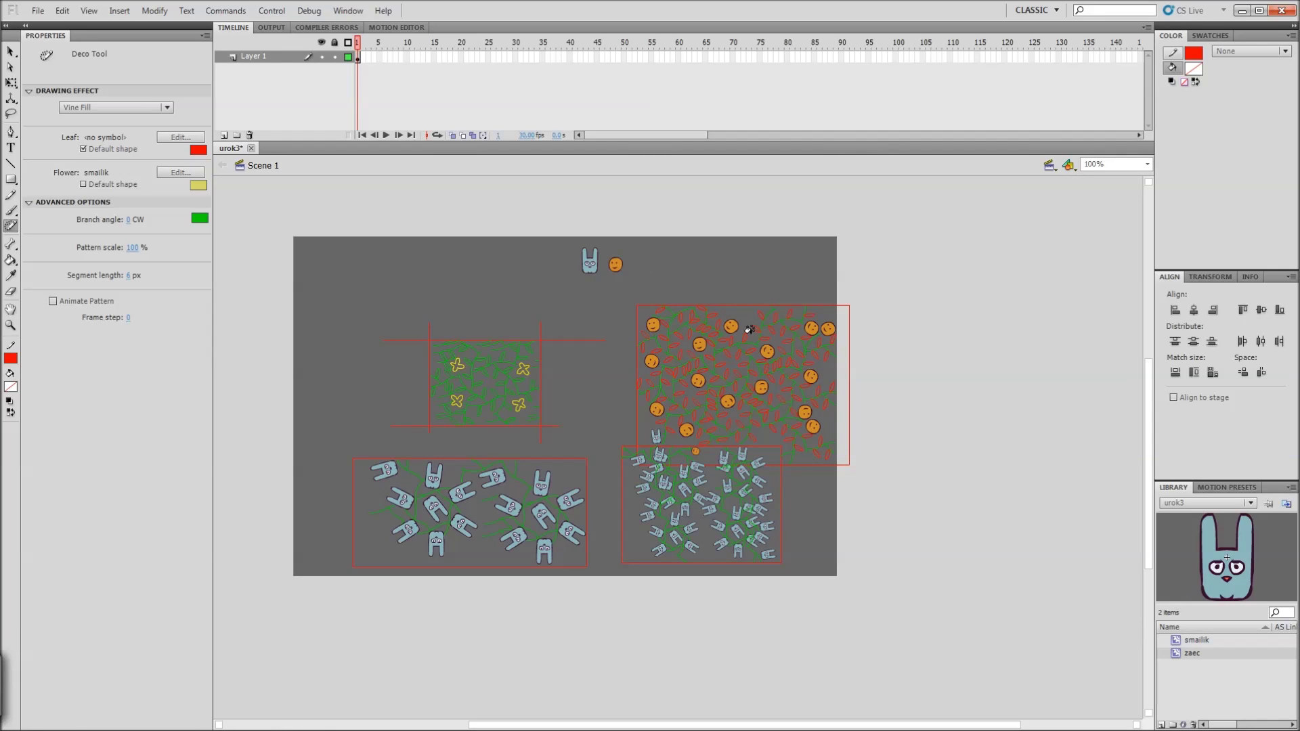
Step: Select all the drawings on the stage and delete them
key("v")
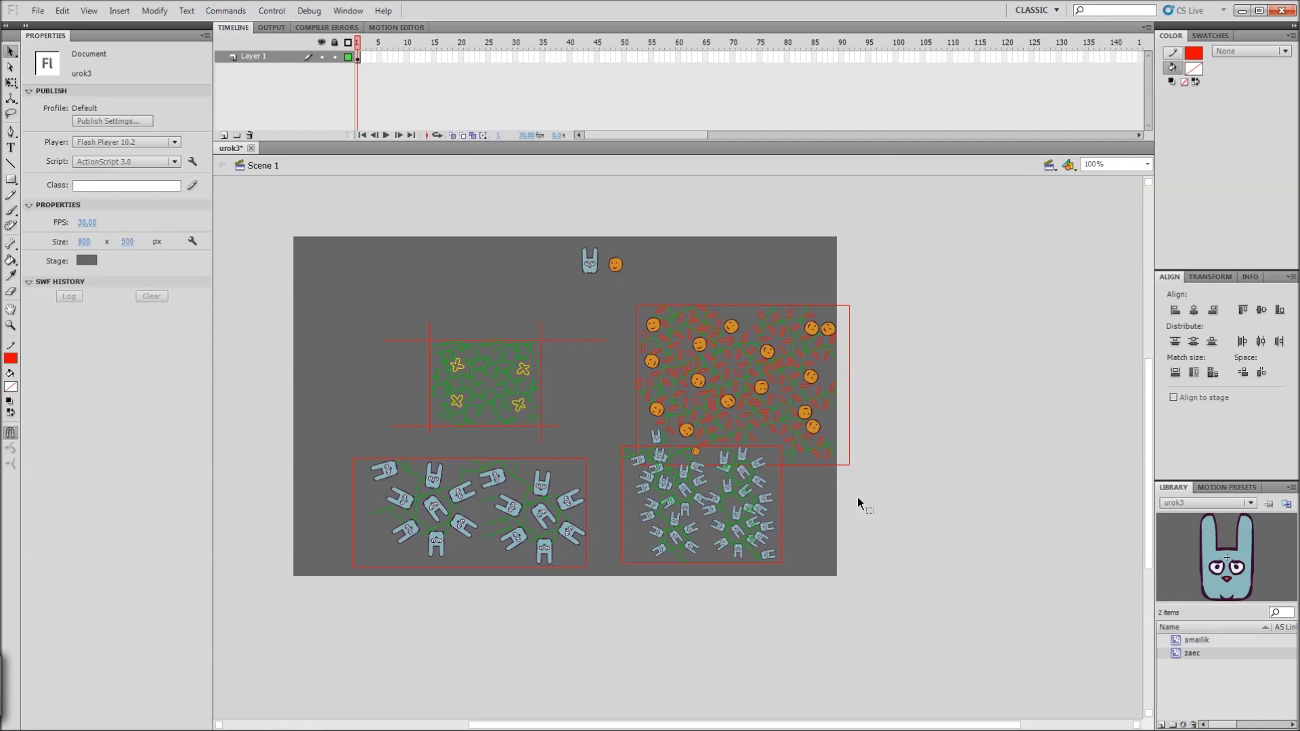
left_click_drag(950, 184, 275, 636)
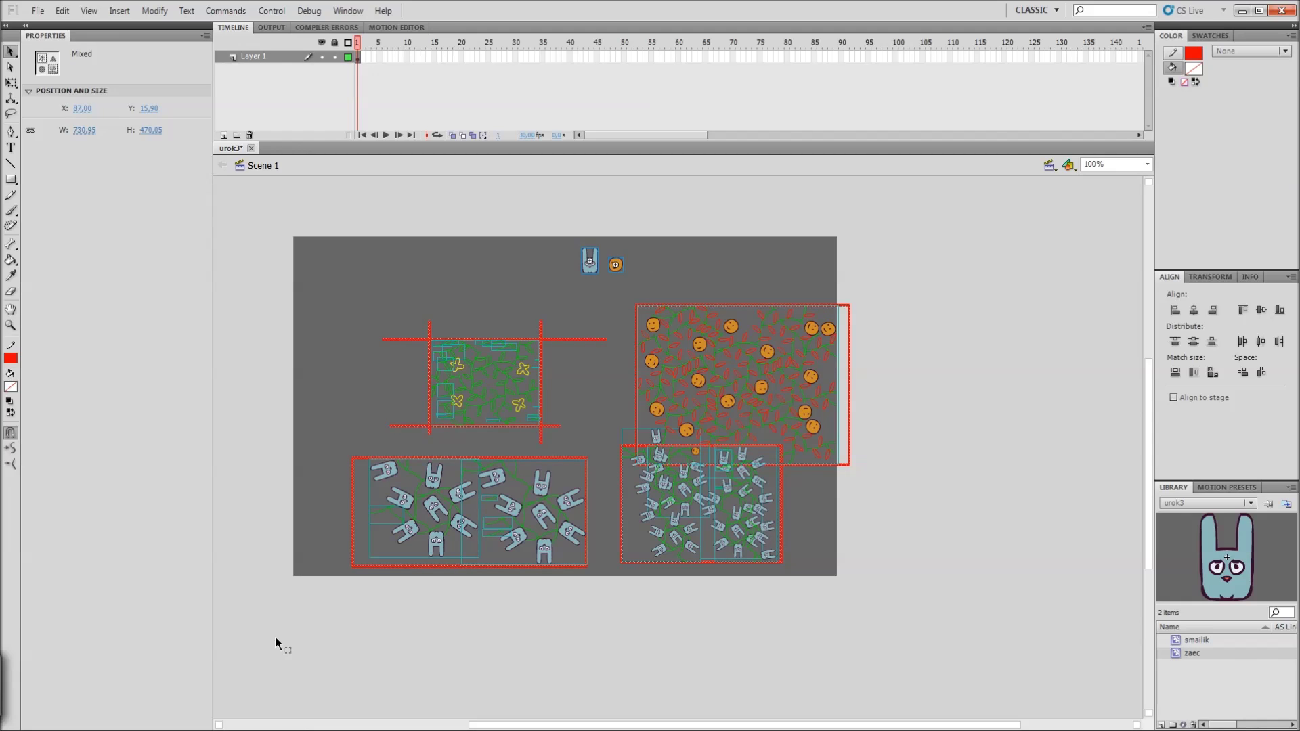
key("Delete")
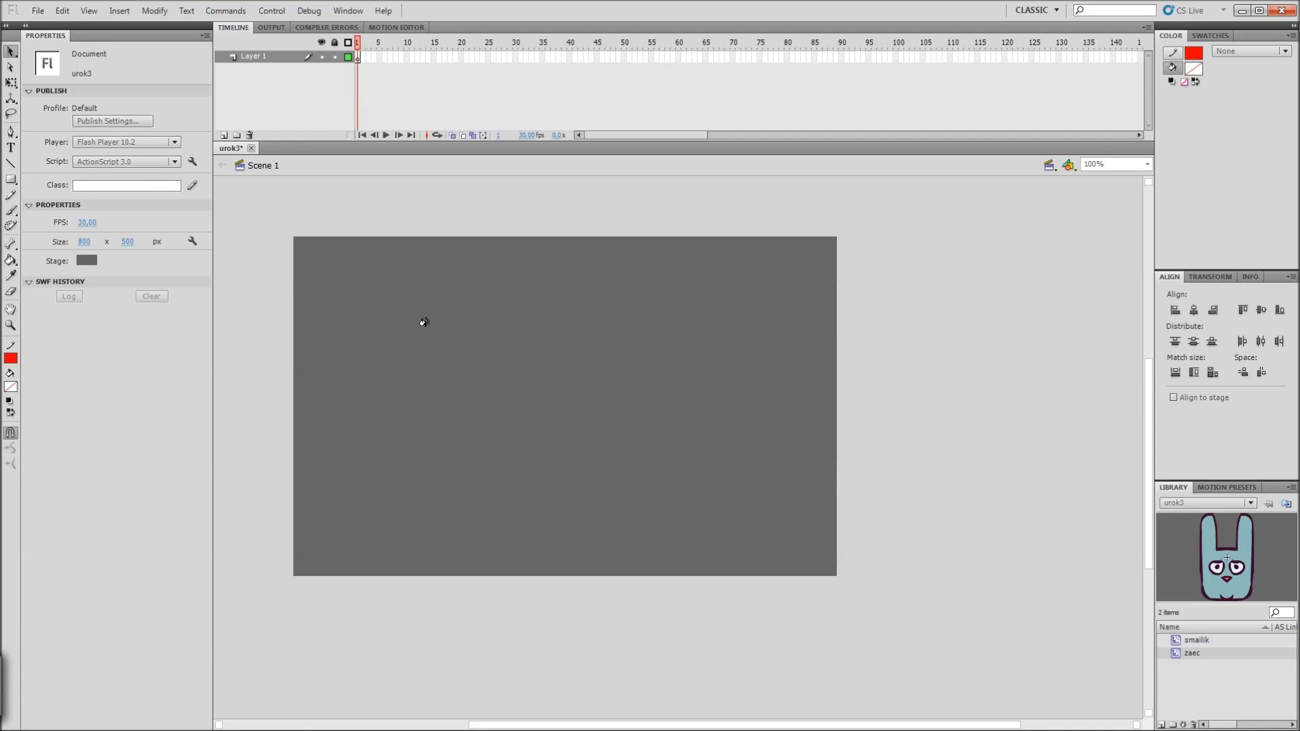
Step: Draw a rectangle with a red stroke and no fill in the middle of the empty stage
key("u")
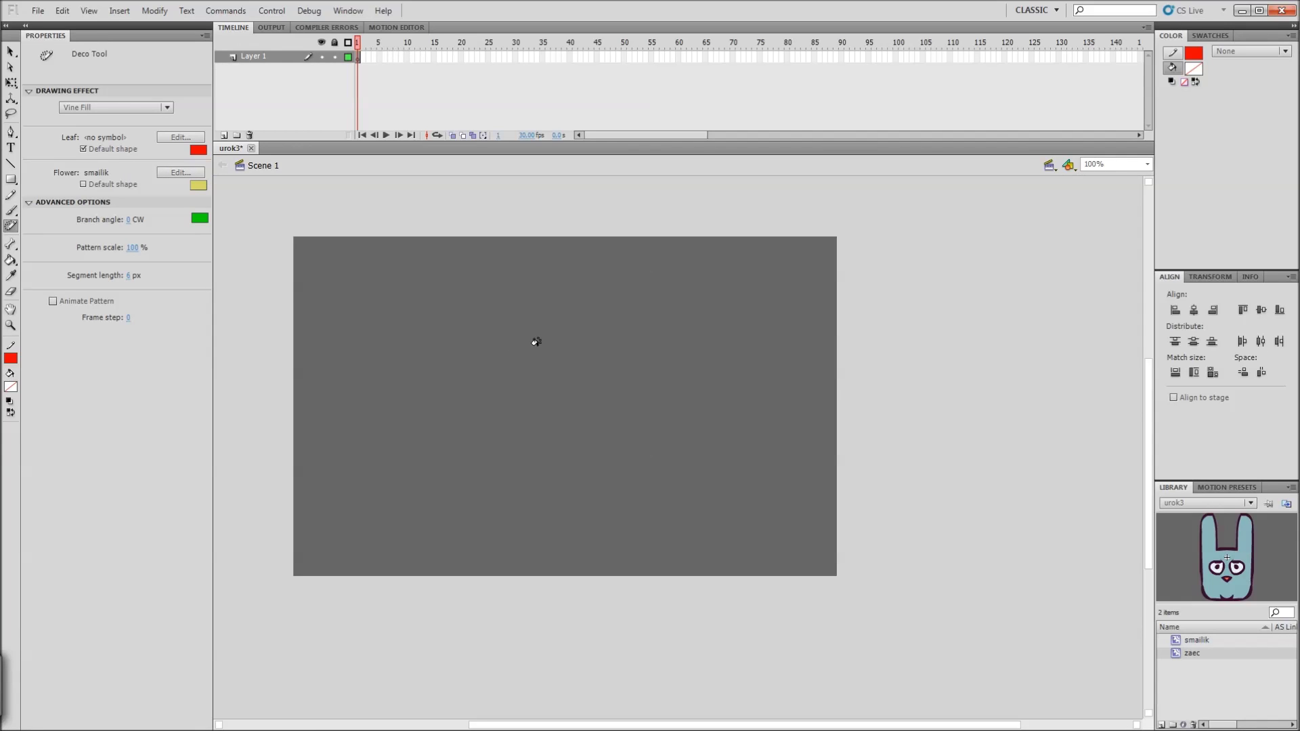
key("r")
left_click_drag(454, 346, 707, 535)
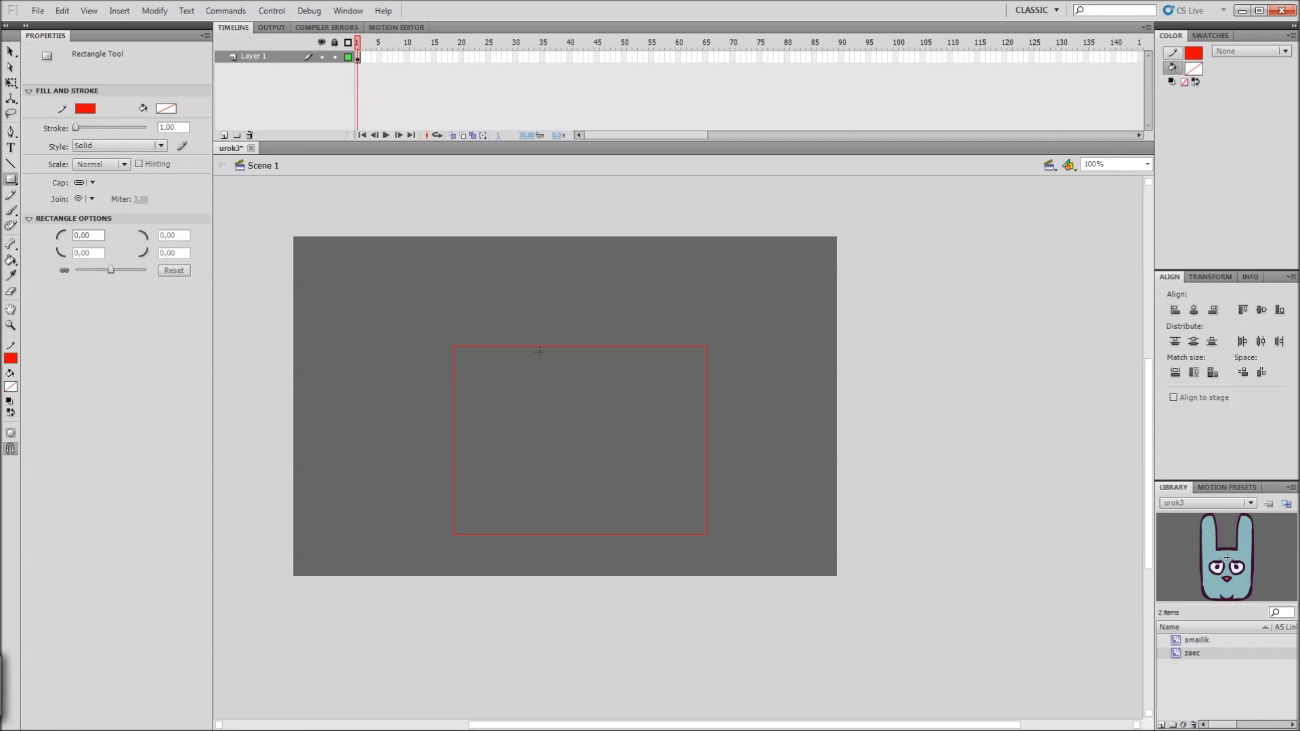
Step: Place an instance of the zaec symbol on the stage beside the rectangle's right edge and open the symbol for editing
key("u")
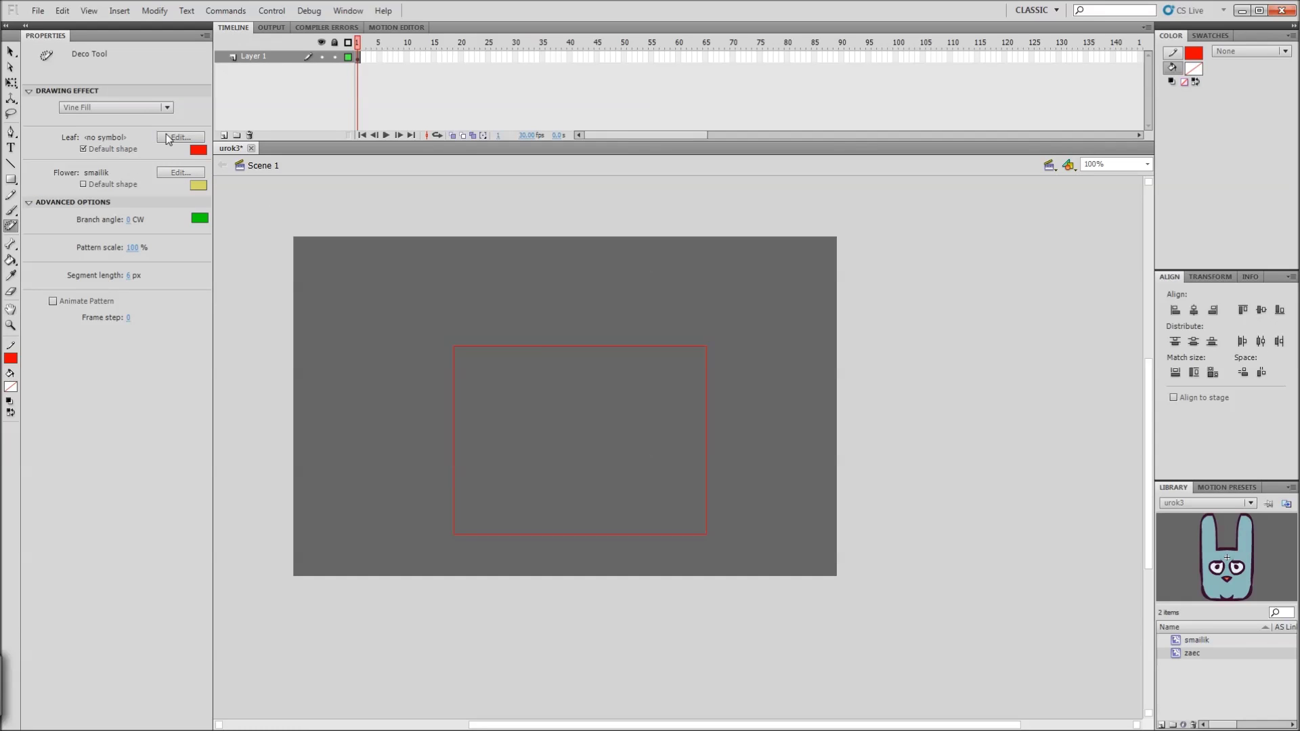
left_click(1200, 640)
key("v")
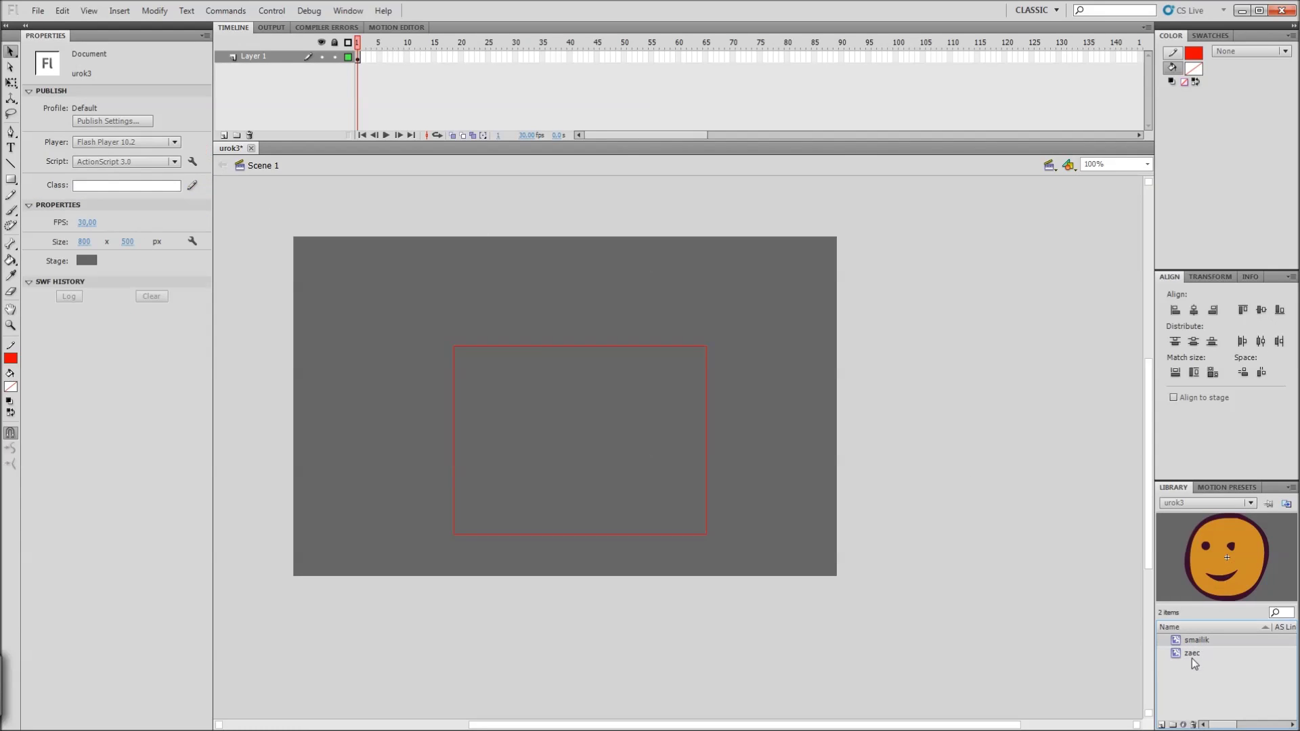
left_click(1193, 654)
left_click_drag(1195, 654, 776, 484)
double_click(778, 488)
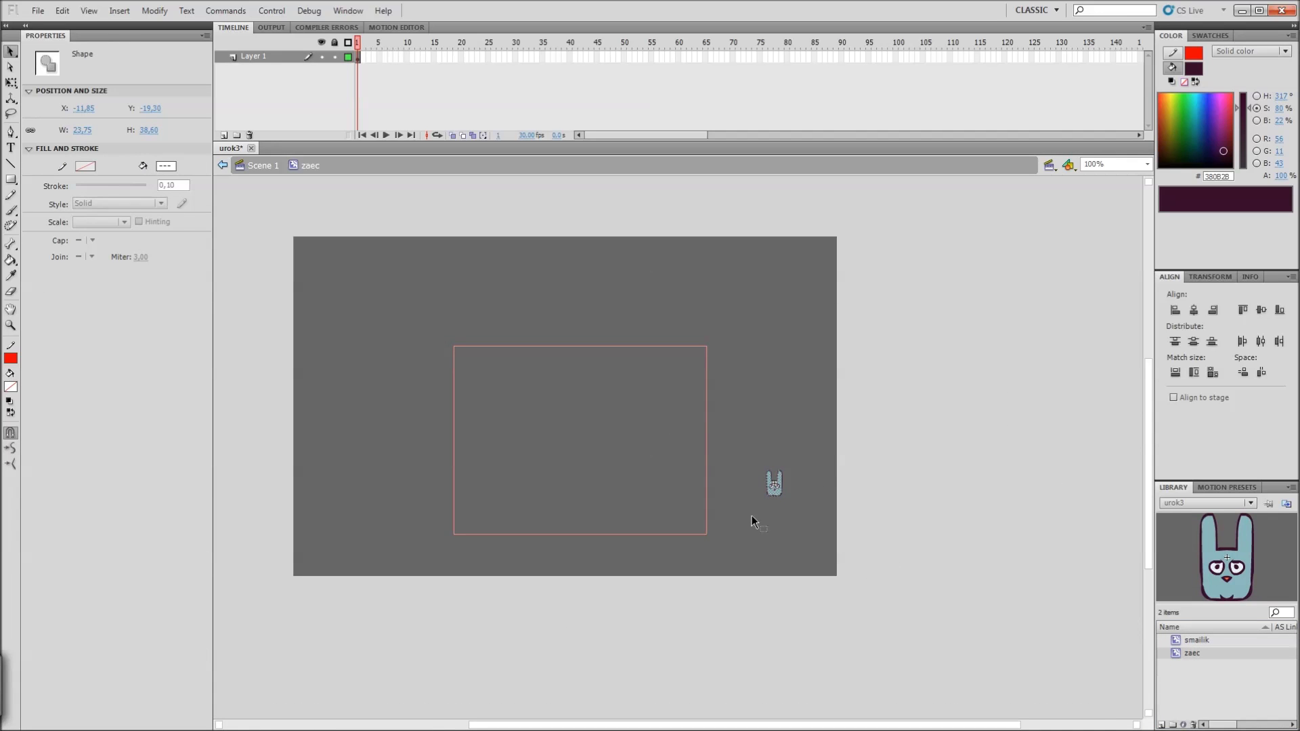
Step: Show the transform settings and reselect the whole rabbit drawing inside the zaec symbol
left_click(1208, 277)
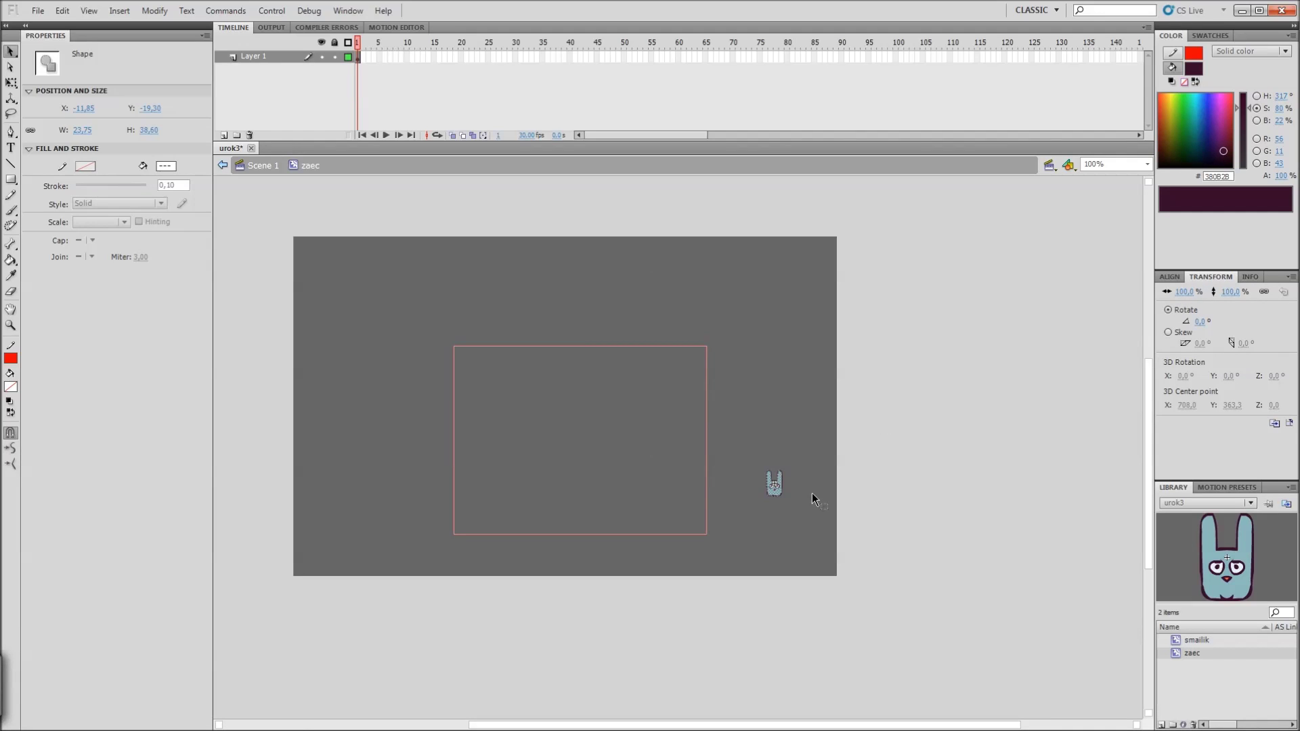
key("q")
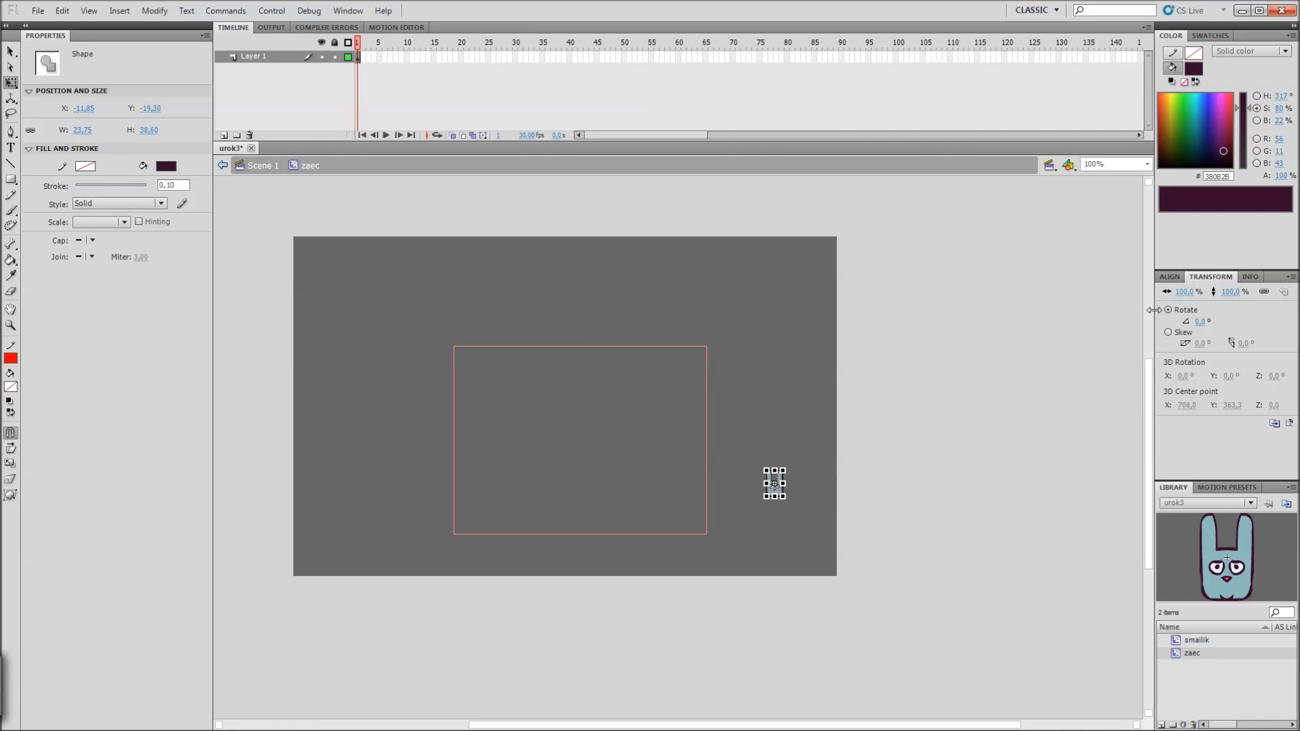
left_click(920, 392)
left_click_drag(873, 410, 765, 531)
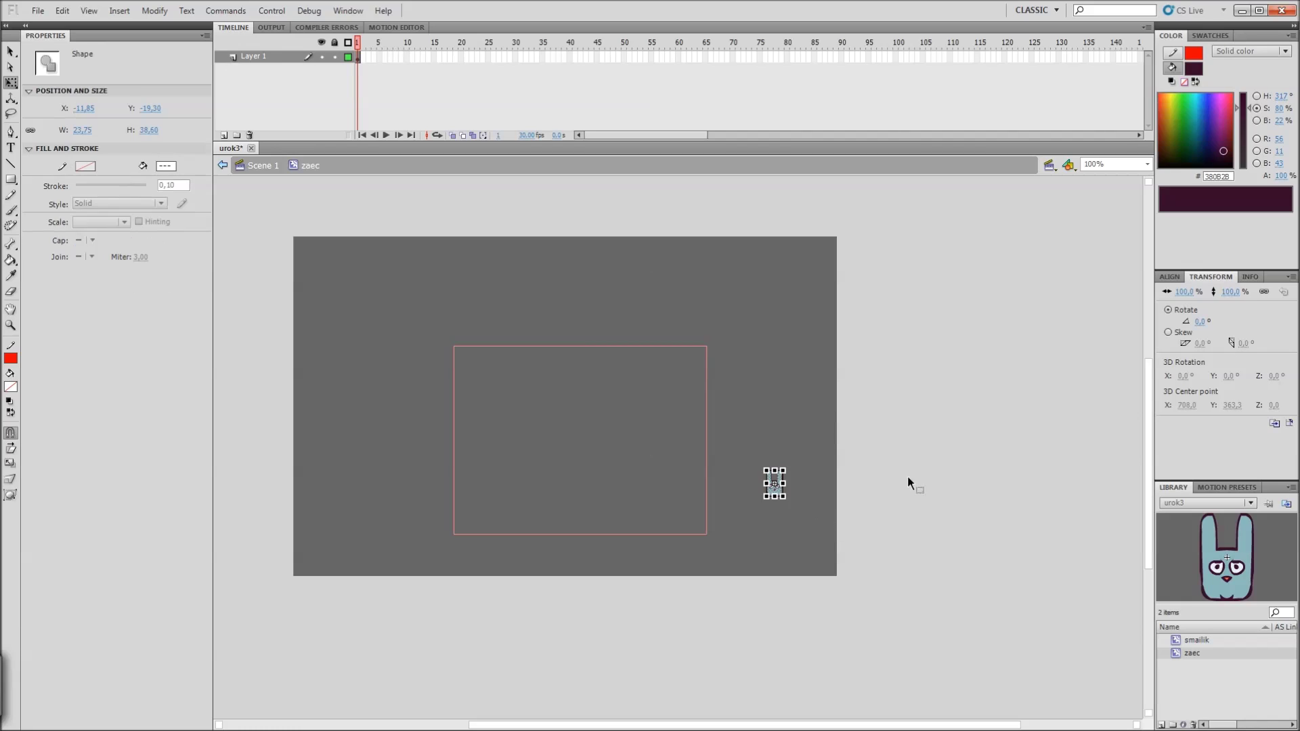
key("v")
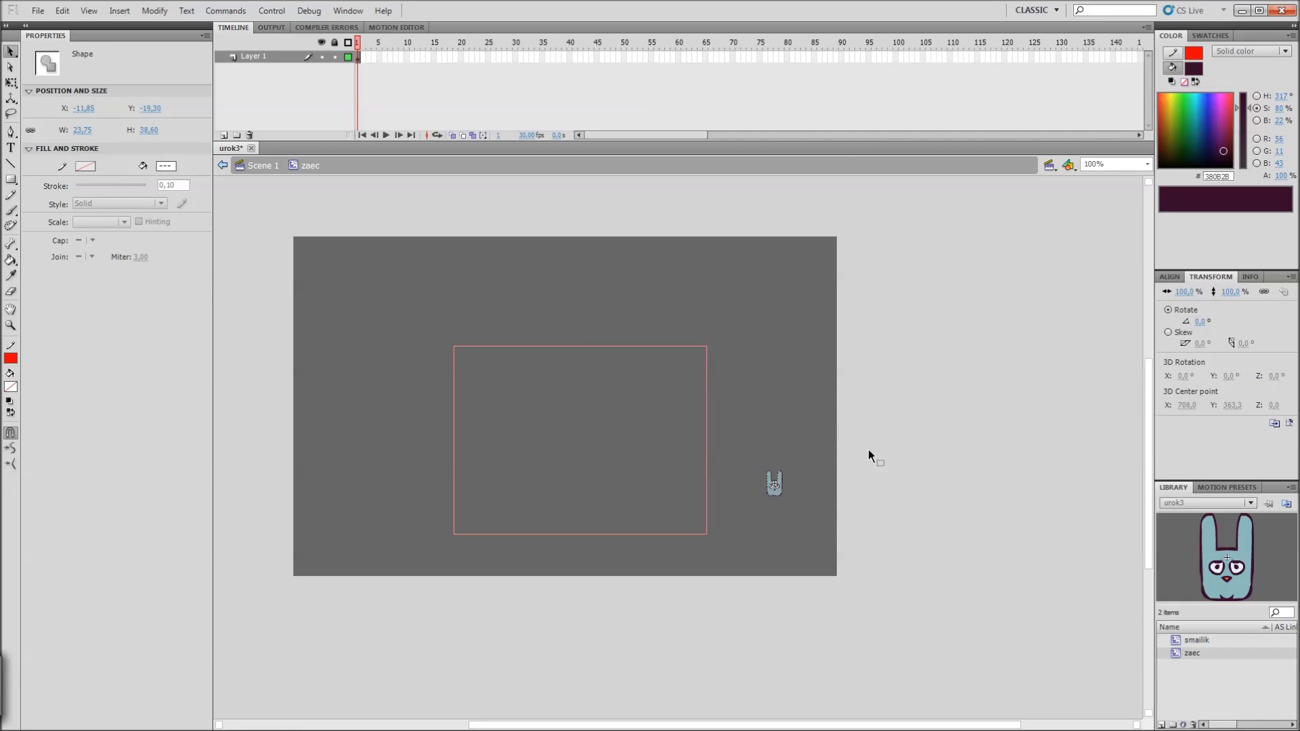
Step: Try to scale the rabbit drawing inside the zaec symbol to 90%
left_click(1184, 291)
key("Return")
type("90")
key("Return")
key("ctrl+z")
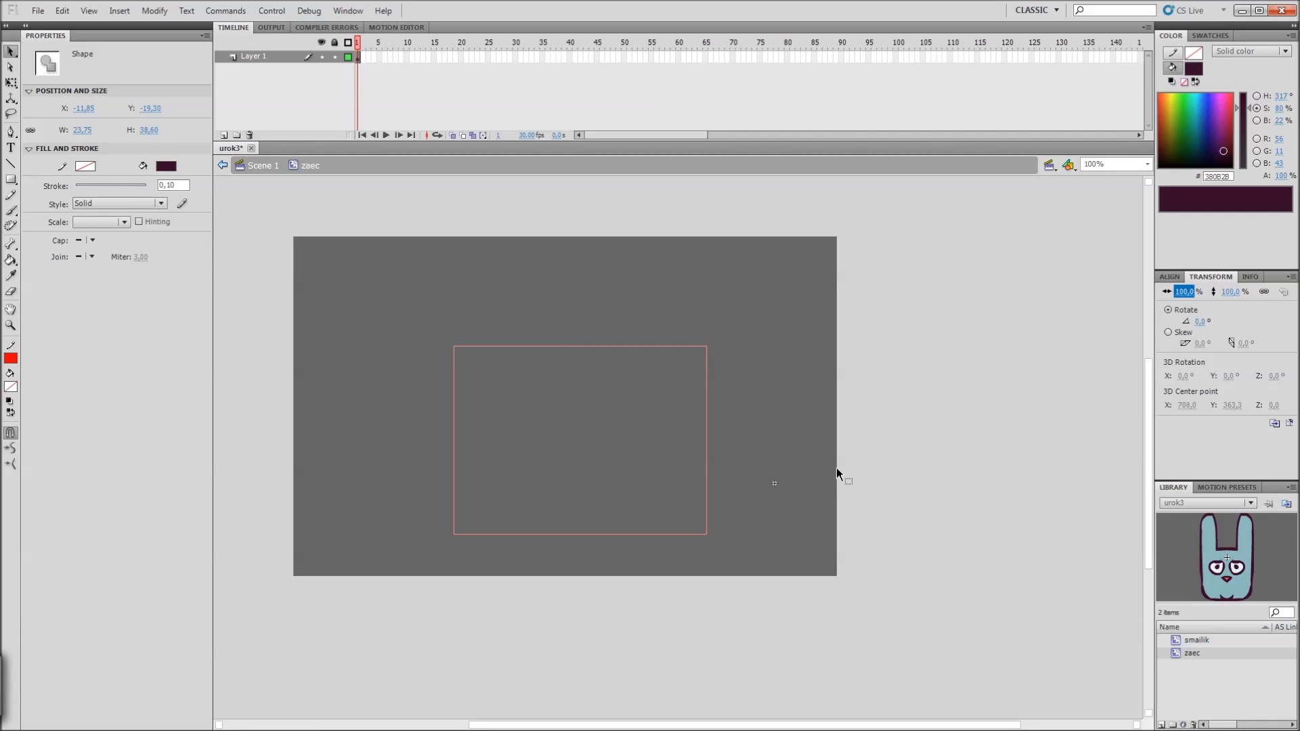
Step: Reselect the whole rabbit drawing and scale it proportionally to 80%
left_click(819, 476)
left_click_drag(840, 445, 741, 547)
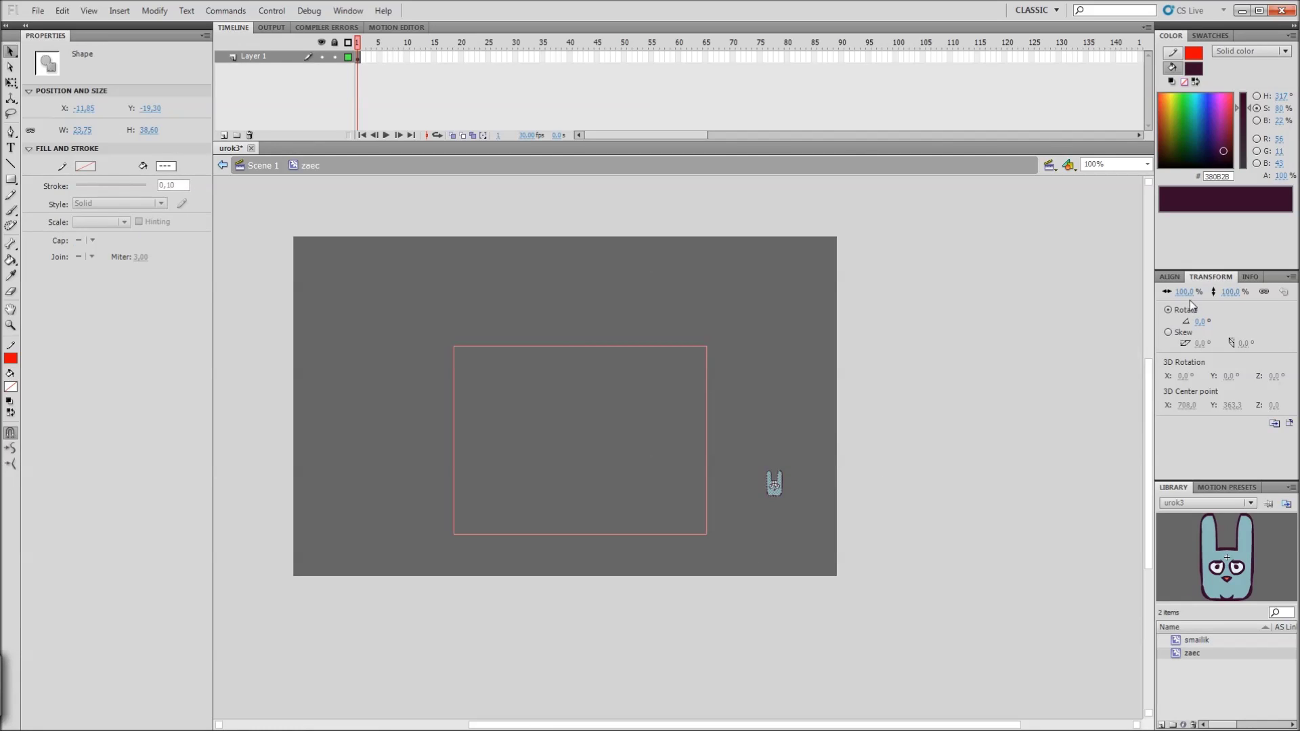
key("ctrl+equal")
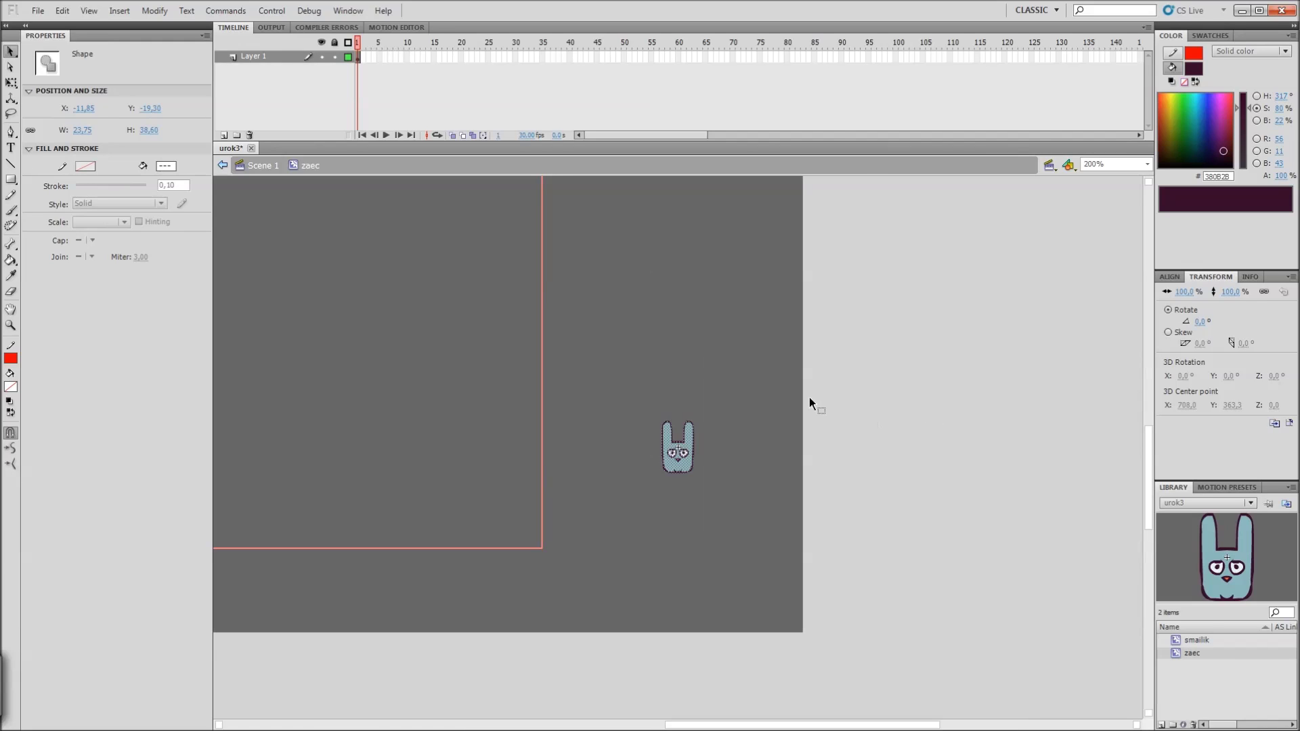
left_click(1184, 292)
type("80")
key("Return")
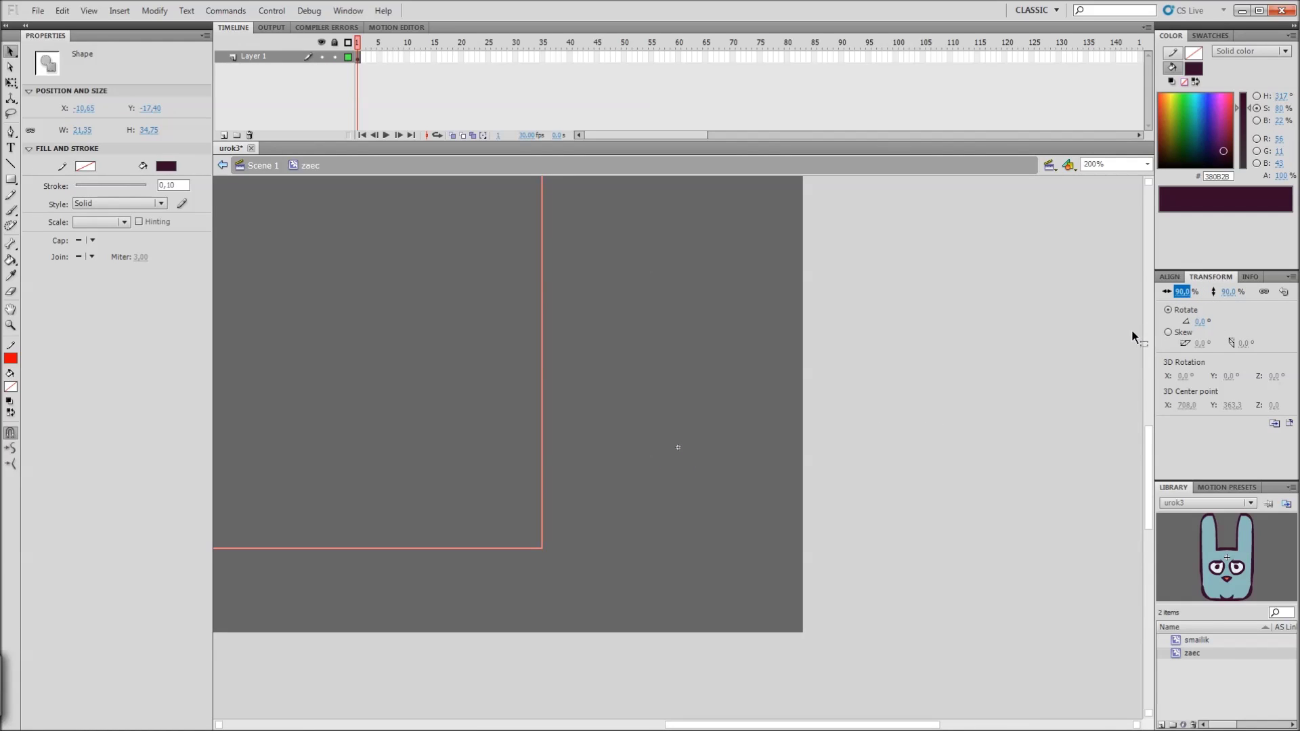
left_click(835, 401)
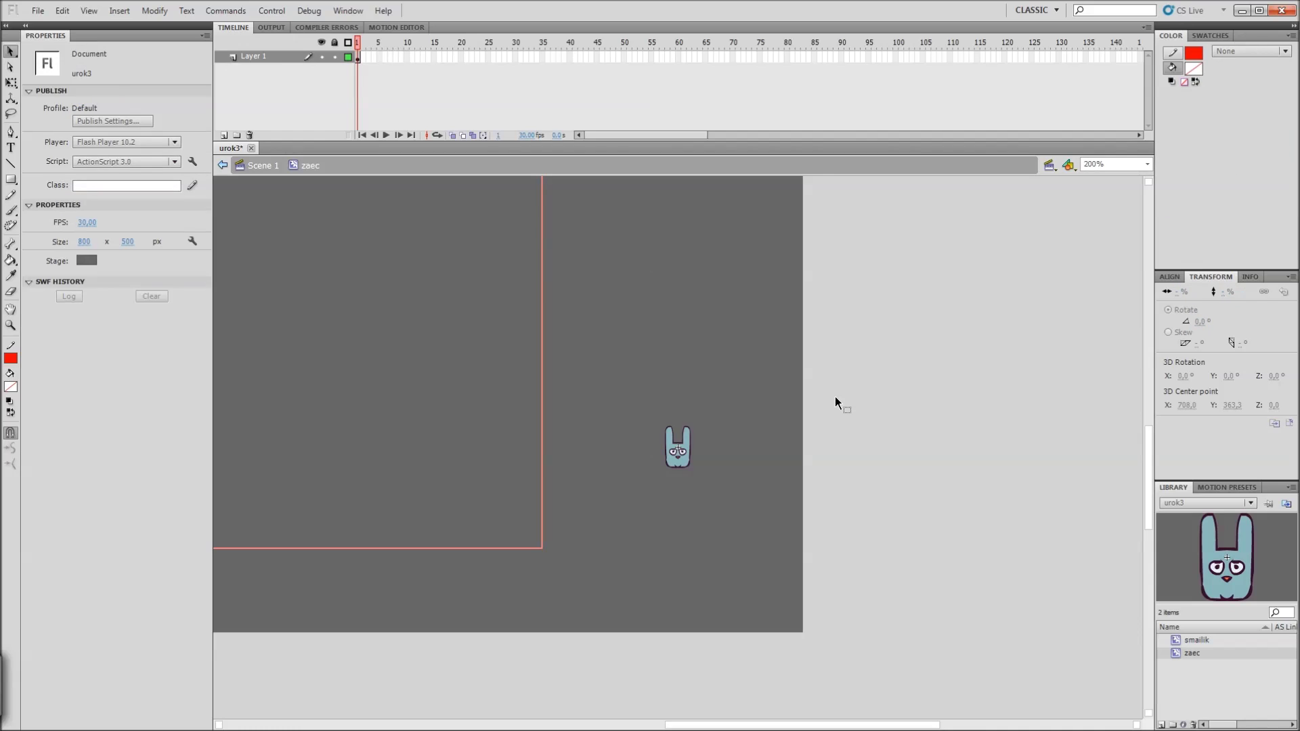
Step: Shrink the whole rabbit drawing further in proportion, to about 3.8 px wide
left_click_drag(757, 373, 629, 512)
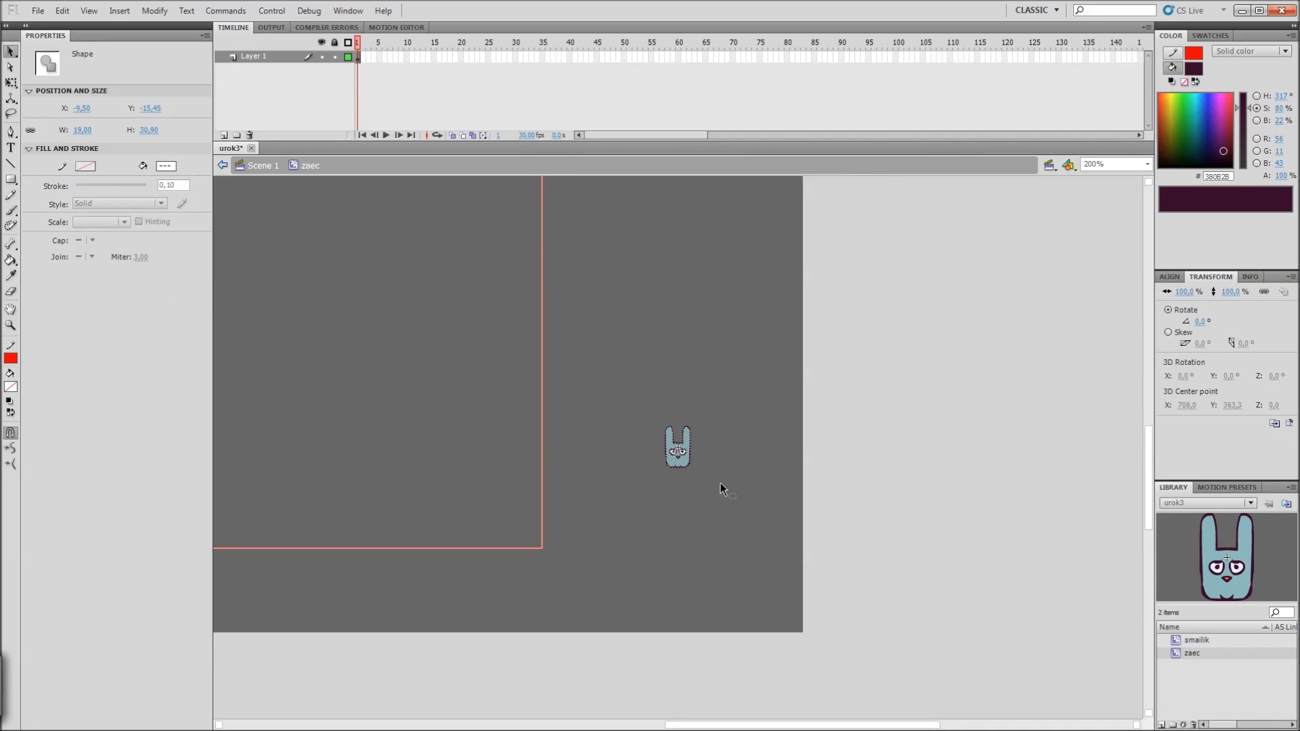
left_click(1185, 292)
type("90")
key("Return")
type("50")
key("Return")
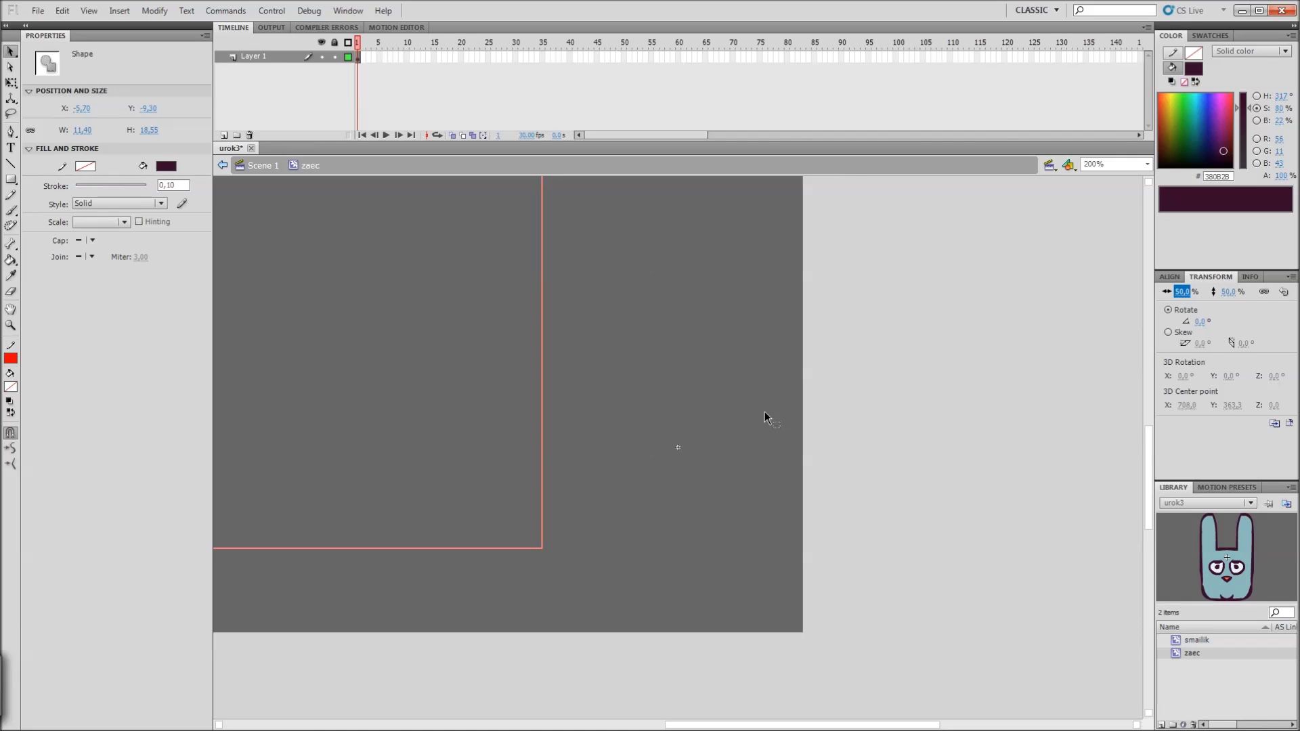
left_click(762, 420)
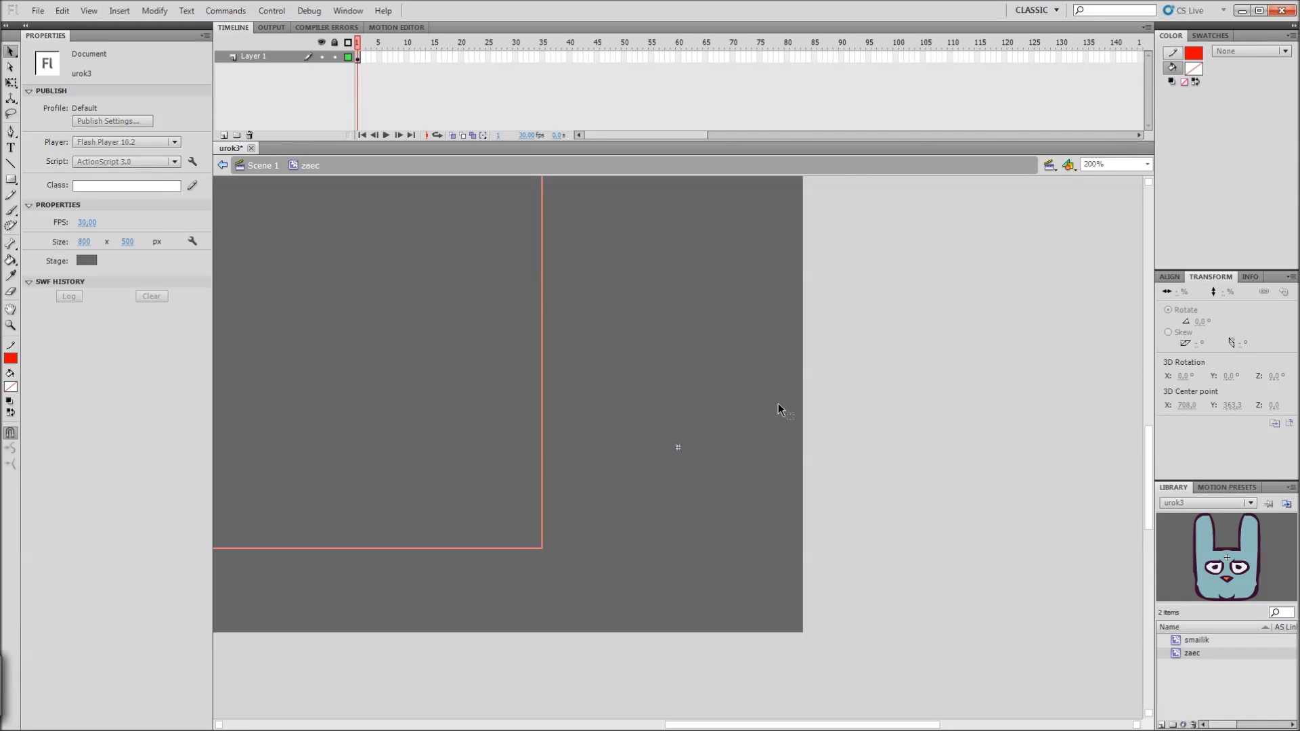
Step: Select the tiny rabbit drawing and enlarge it proportionally to about 6.1 px wide
left_click_drag(653, 403, 737, 480)
key("ctrl+equal")
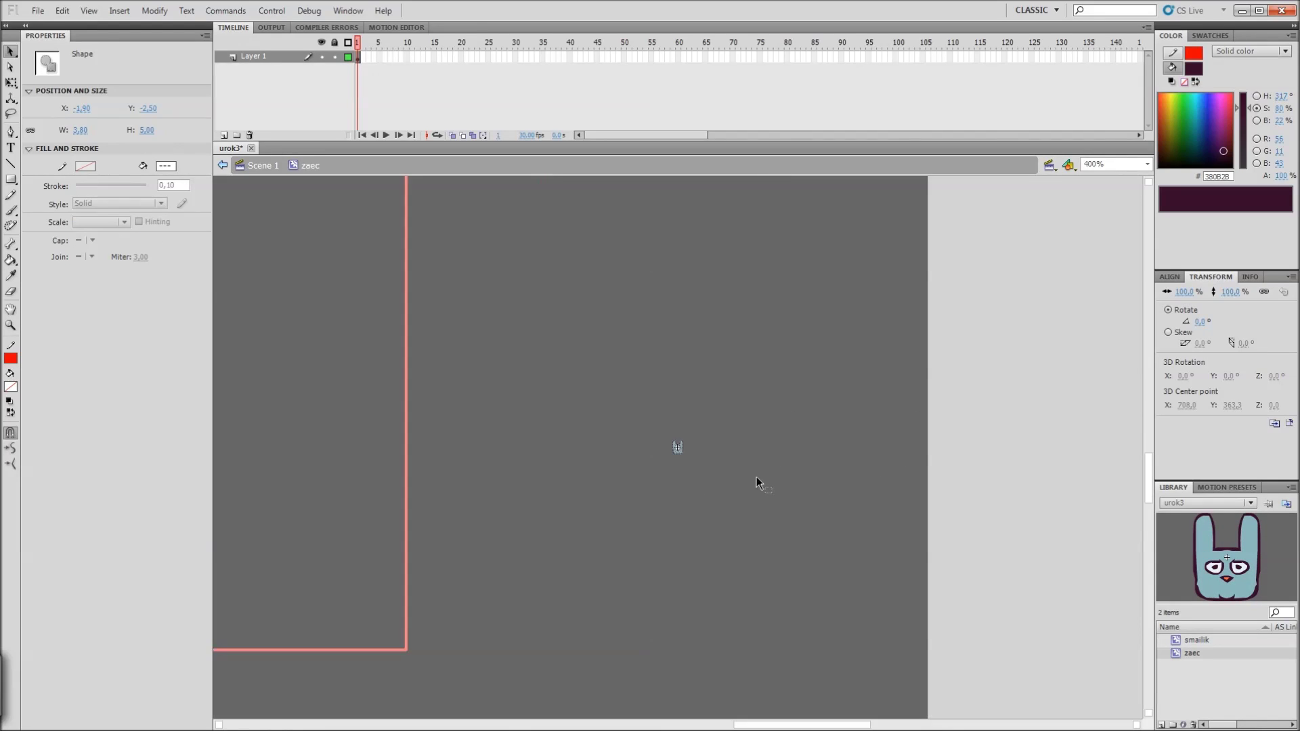
left_click(1184, 292)
type("110")
key("Return")
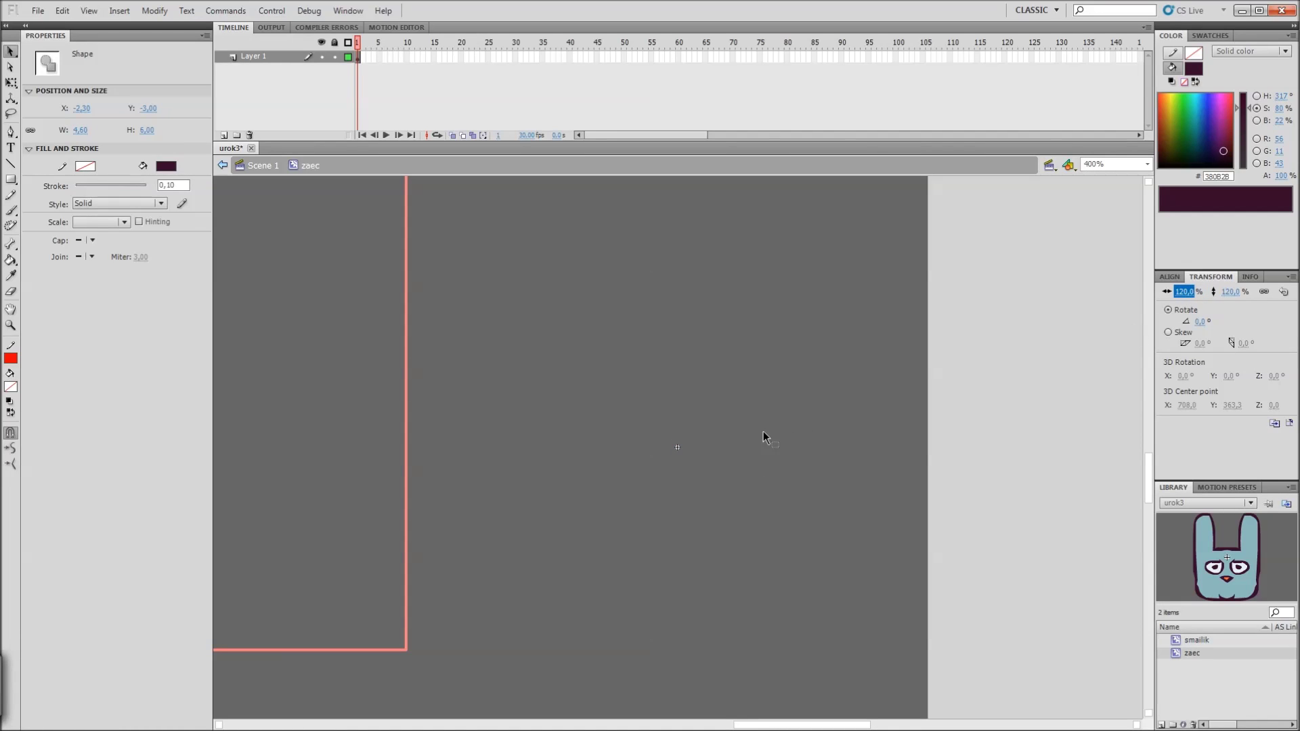
left_click(786, 408)
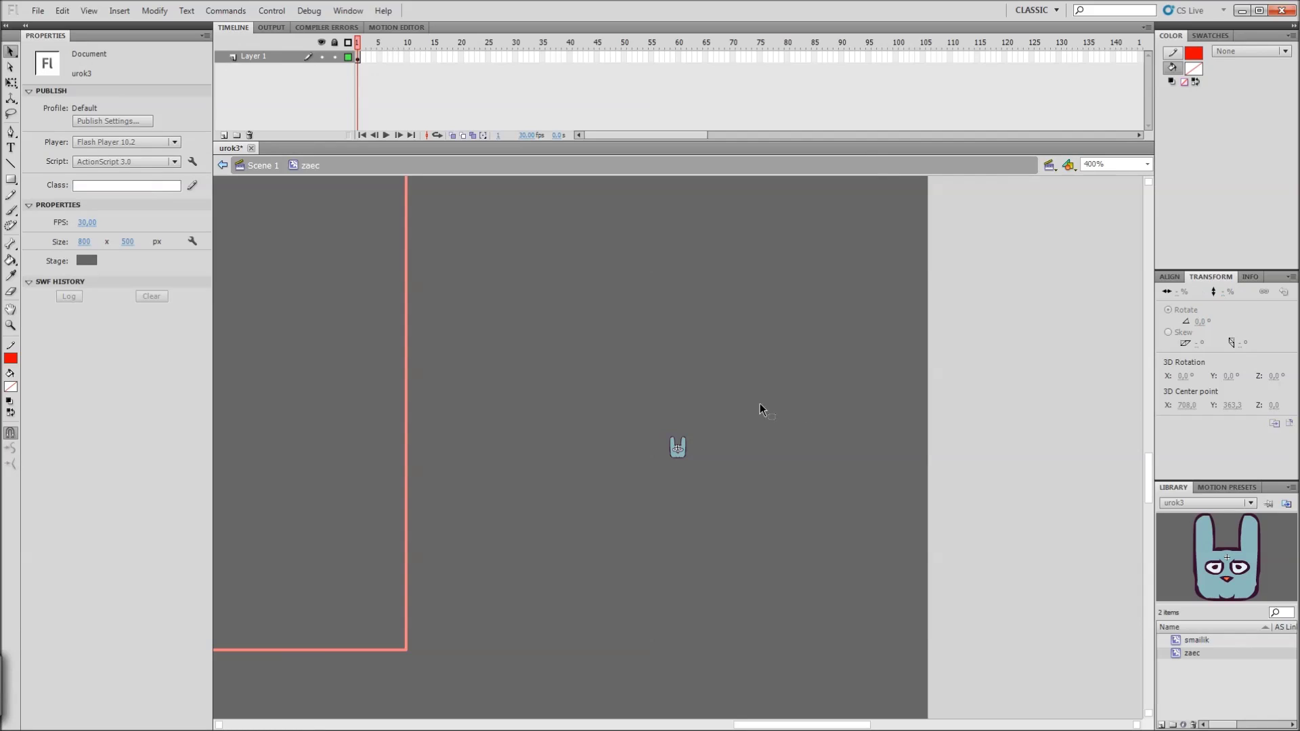
Step: Enlarge the whole rabbit drawing again in proportion, to about 14 px wide
left_click_drag(626, 502, 849, 429)
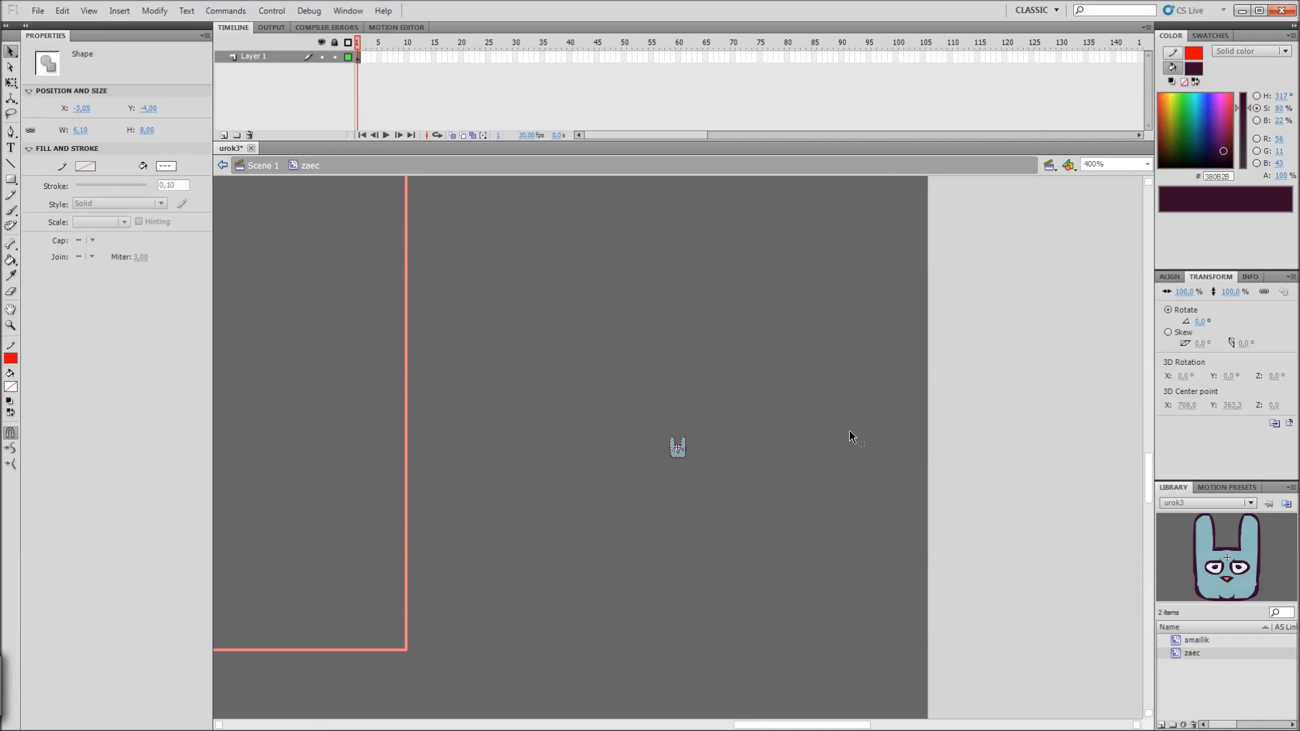
left_click(1186, 296)
type("178")
key("Return")
left_click(846, 413)
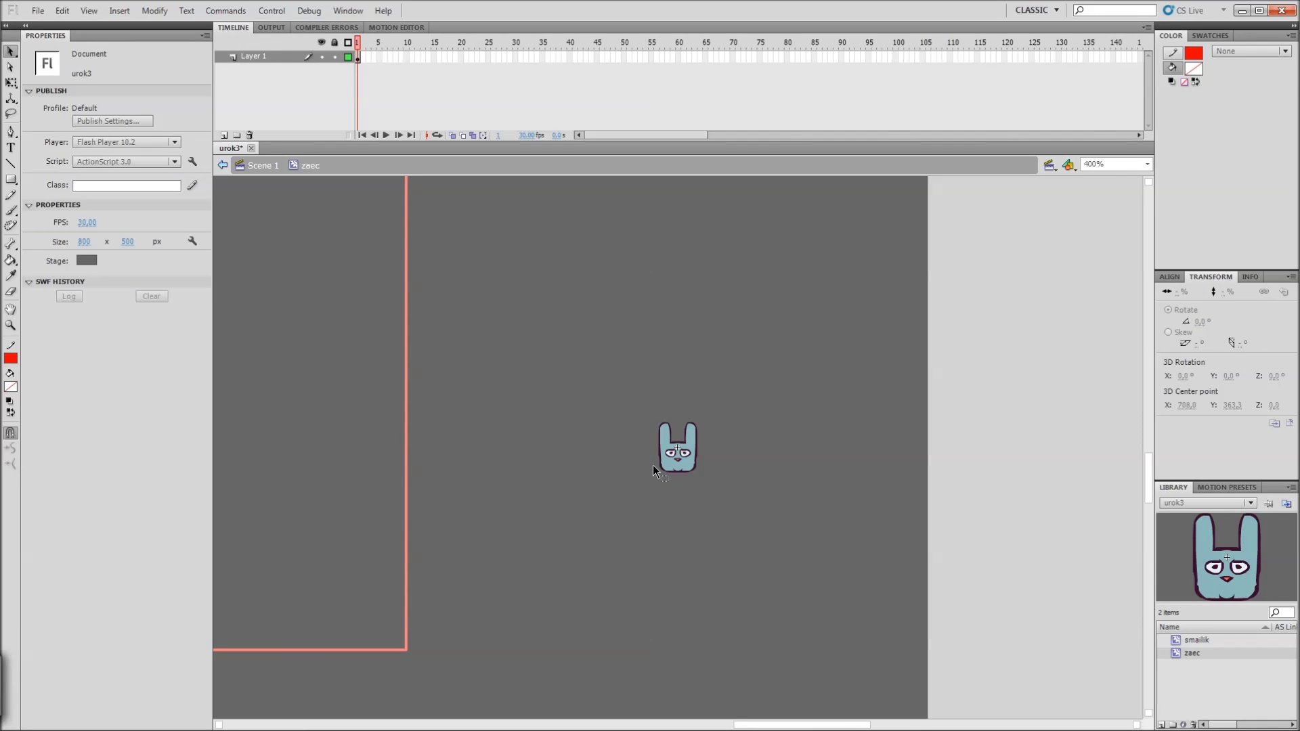
Step: Squash the rabbit drawing vertically with Free Transform to about 12.6 px high and return to Scene 1
left_click_drag(756, 506, 677, 457)
key("q")
left_click(729, 425)
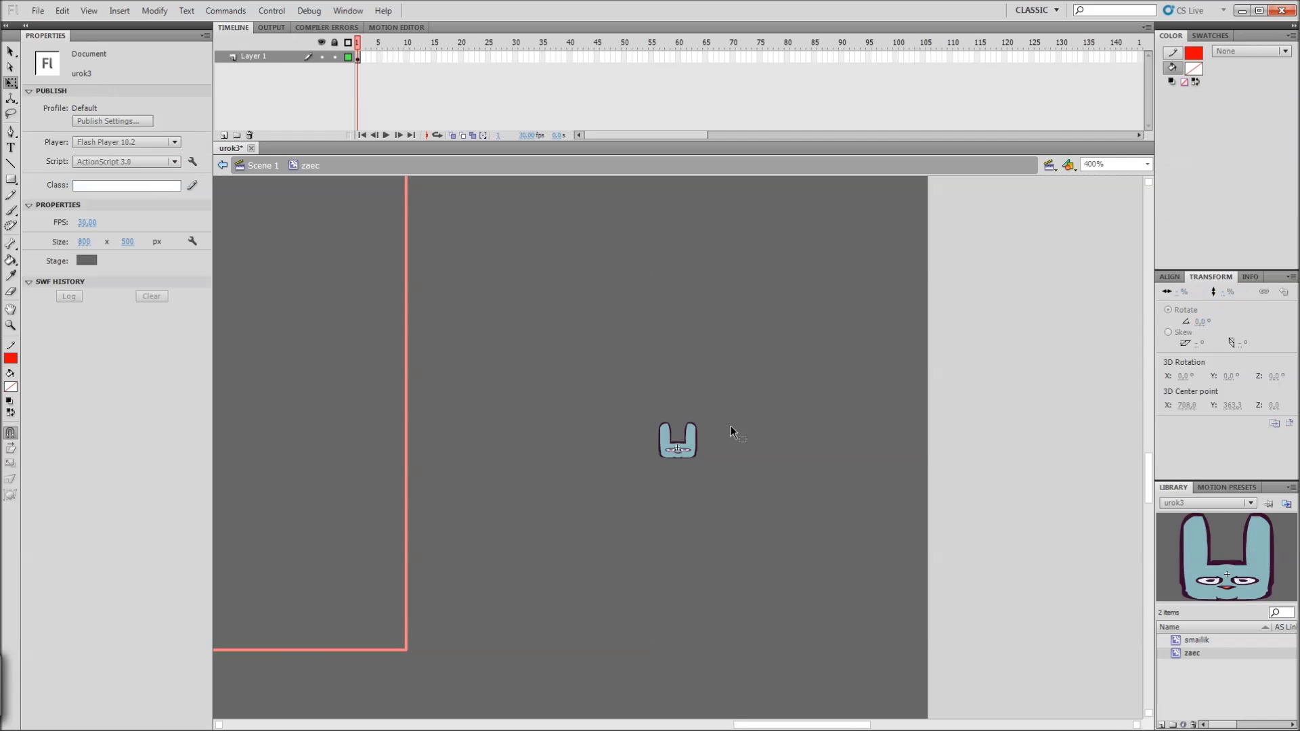
left_click_drag(627, 378, 679, 424)
left_click(749, 401)
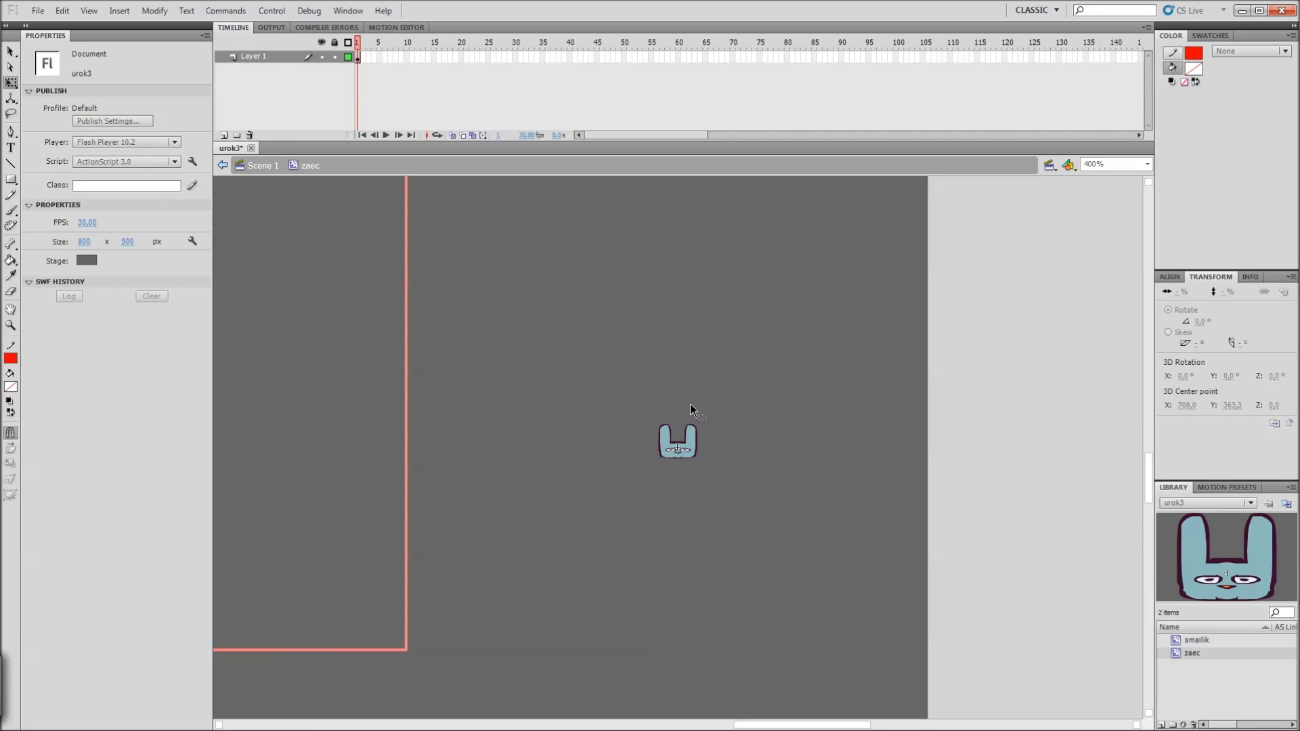
left_click_drag(654, 454, 763, 499)
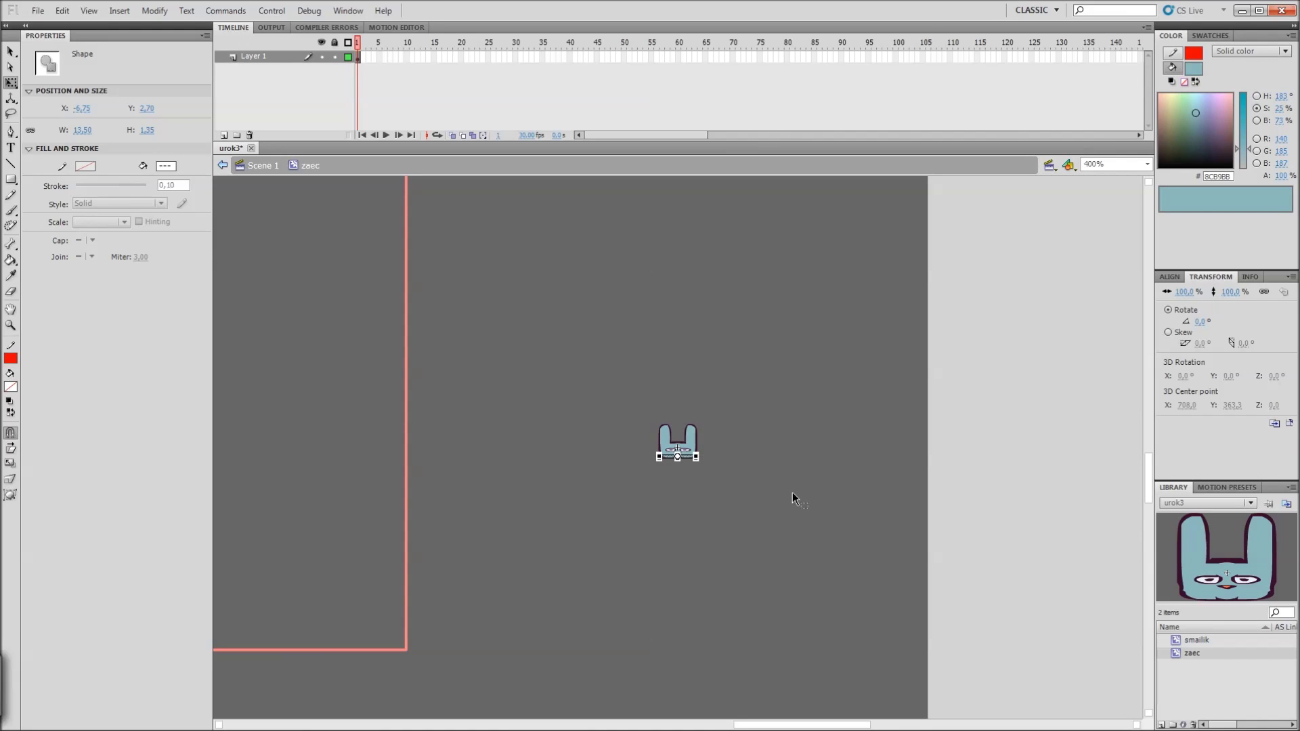
left_click(799, 455)
double_click(783, 426)
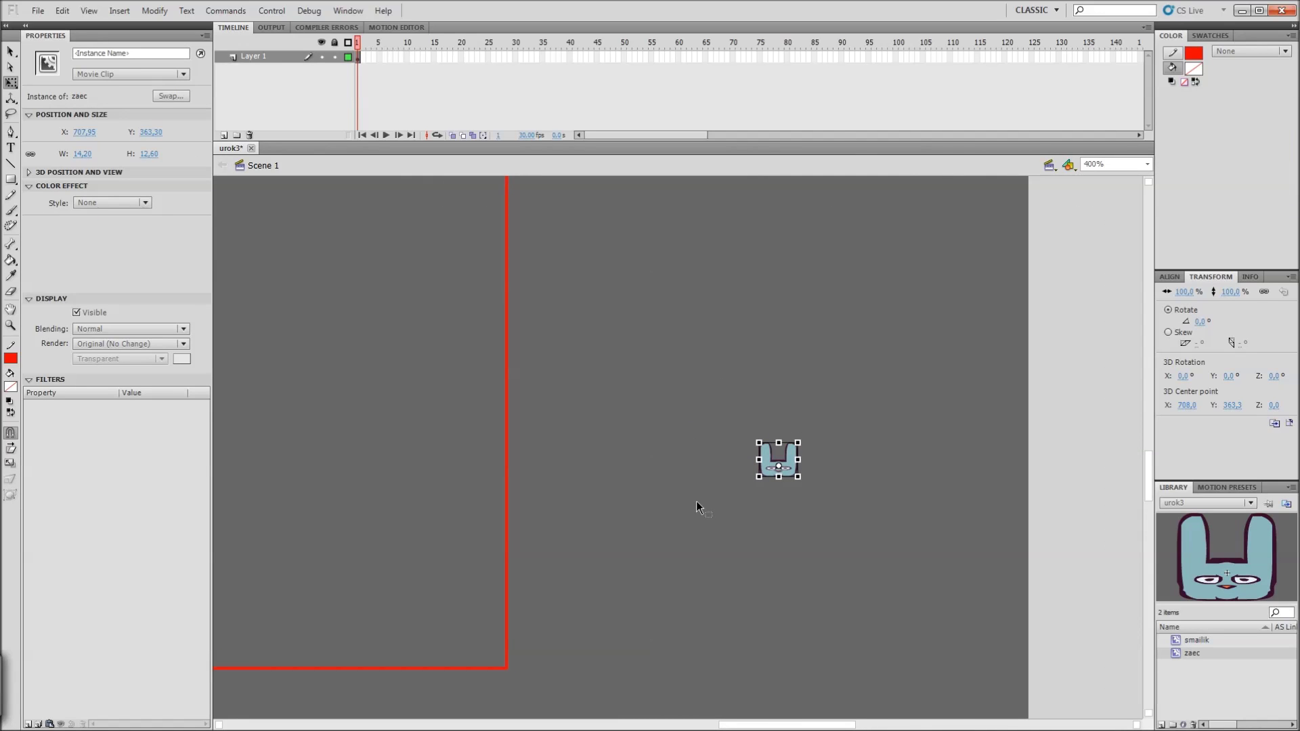
Step: Set the zaec symbol as the leaf of the Deco tool's Vine Fill
key("ctrl+minus")
left_click_drag(675, 502, 922, 535)
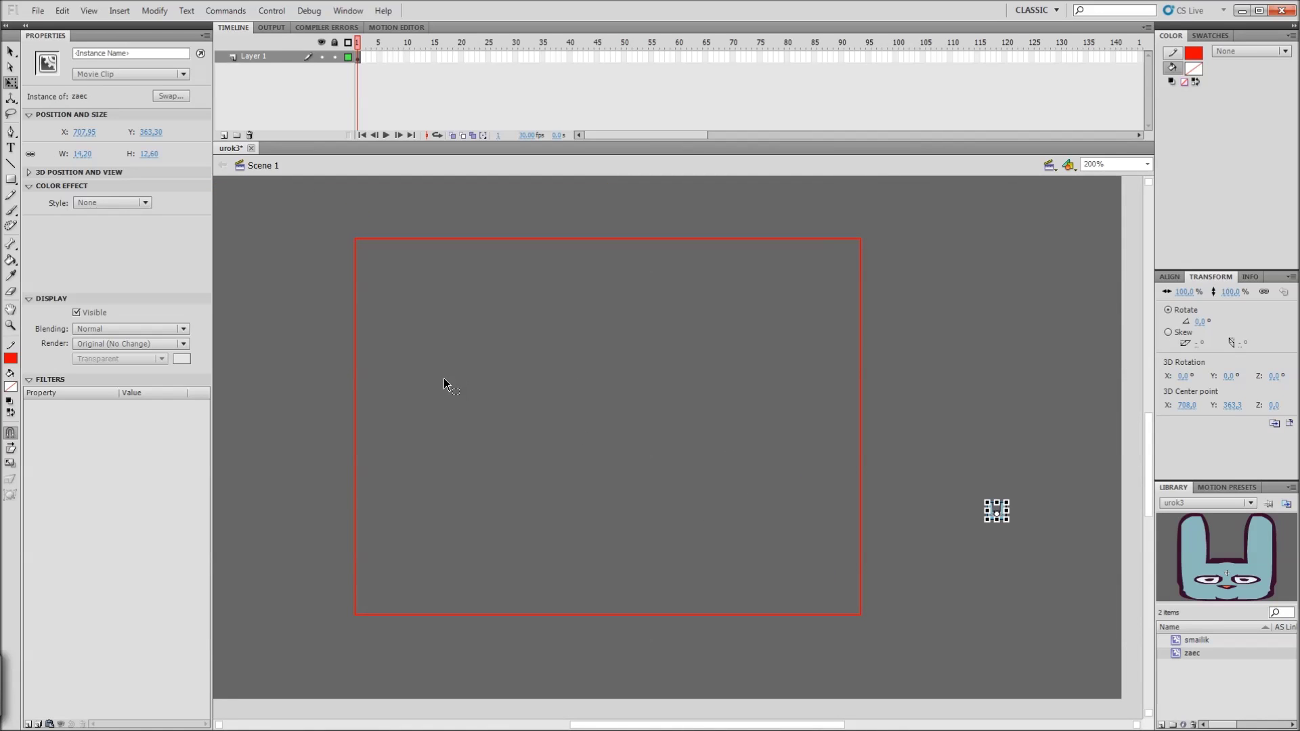
key("u")
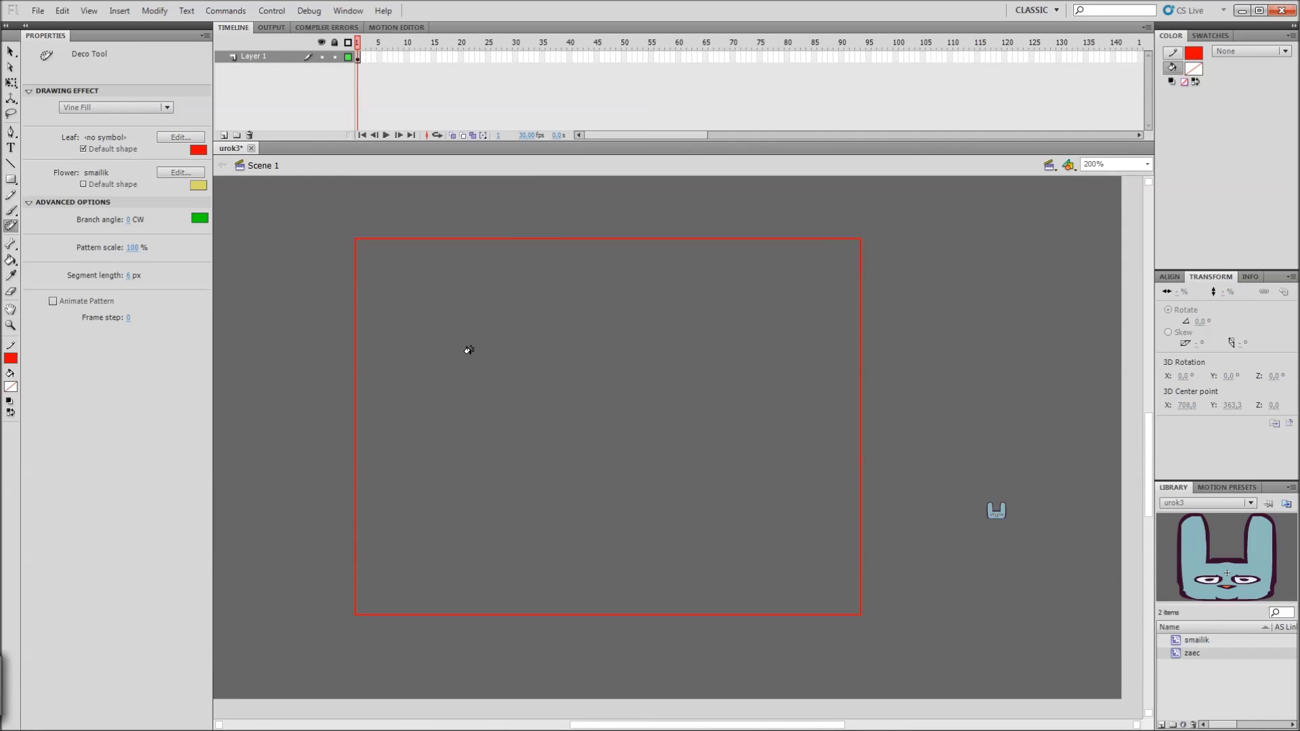
left_click(180, 138)
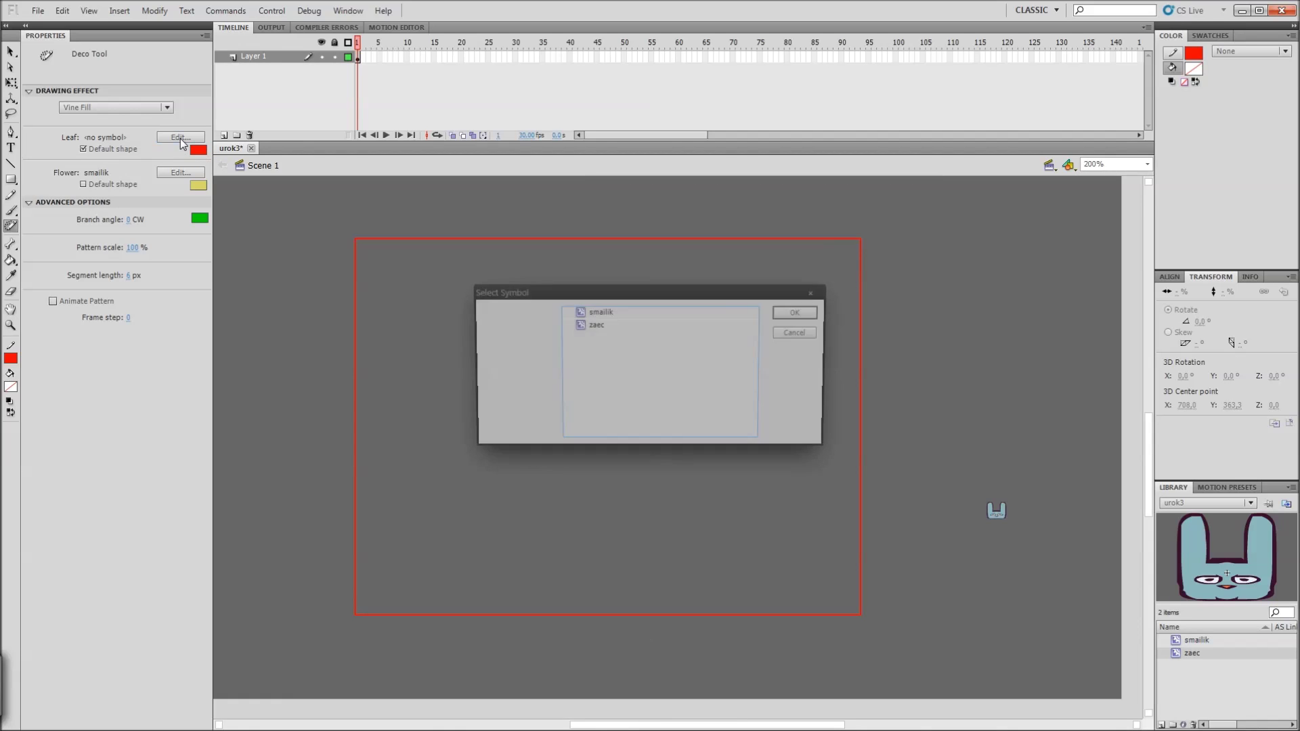
left_click(595, 323)
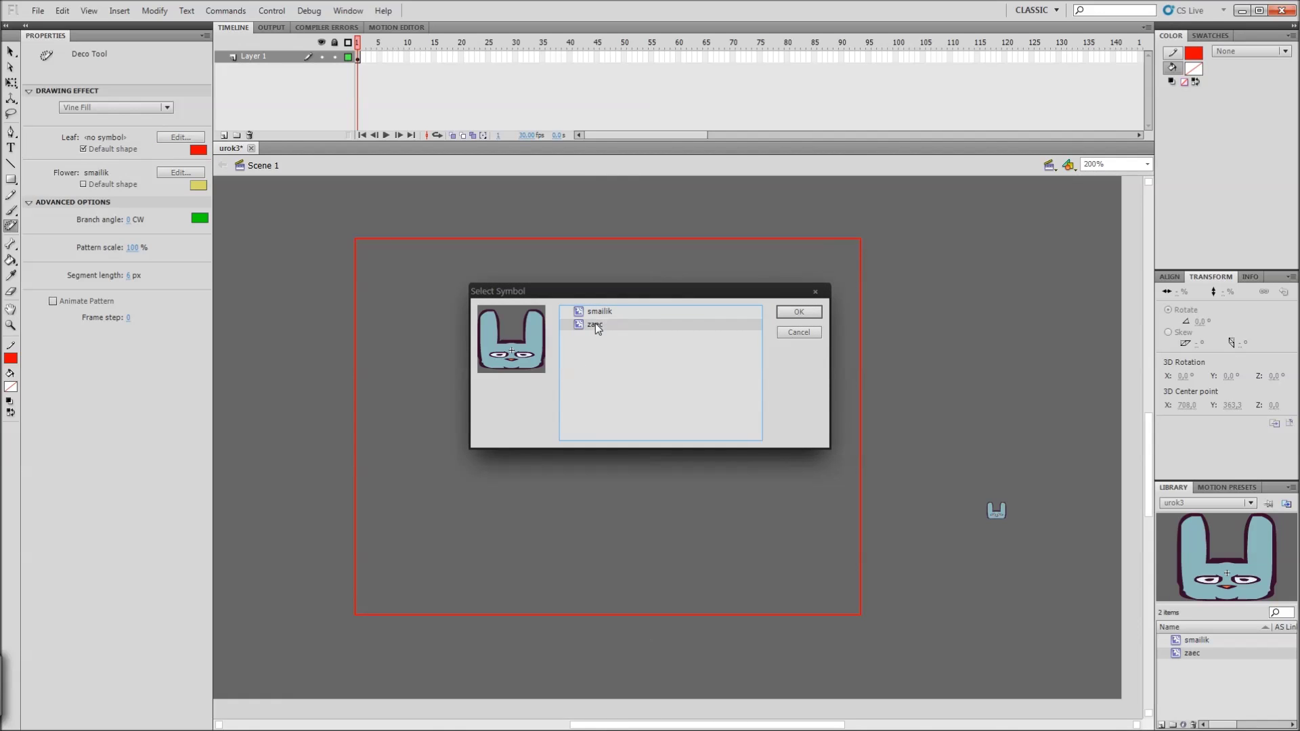
left_click(798, 312)
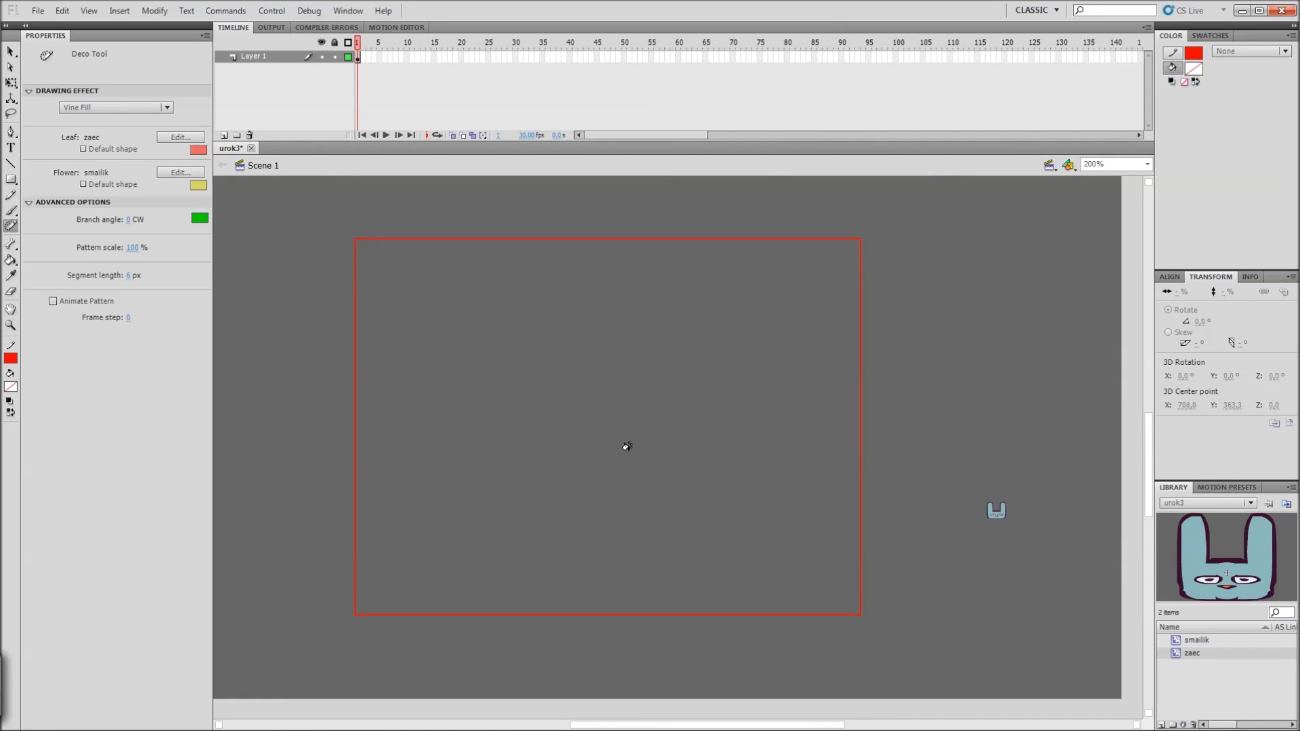
Step: Apply the Vine Fill with zaec leaves and smailik flowers to the red rectangle
key("ctrl+minus")
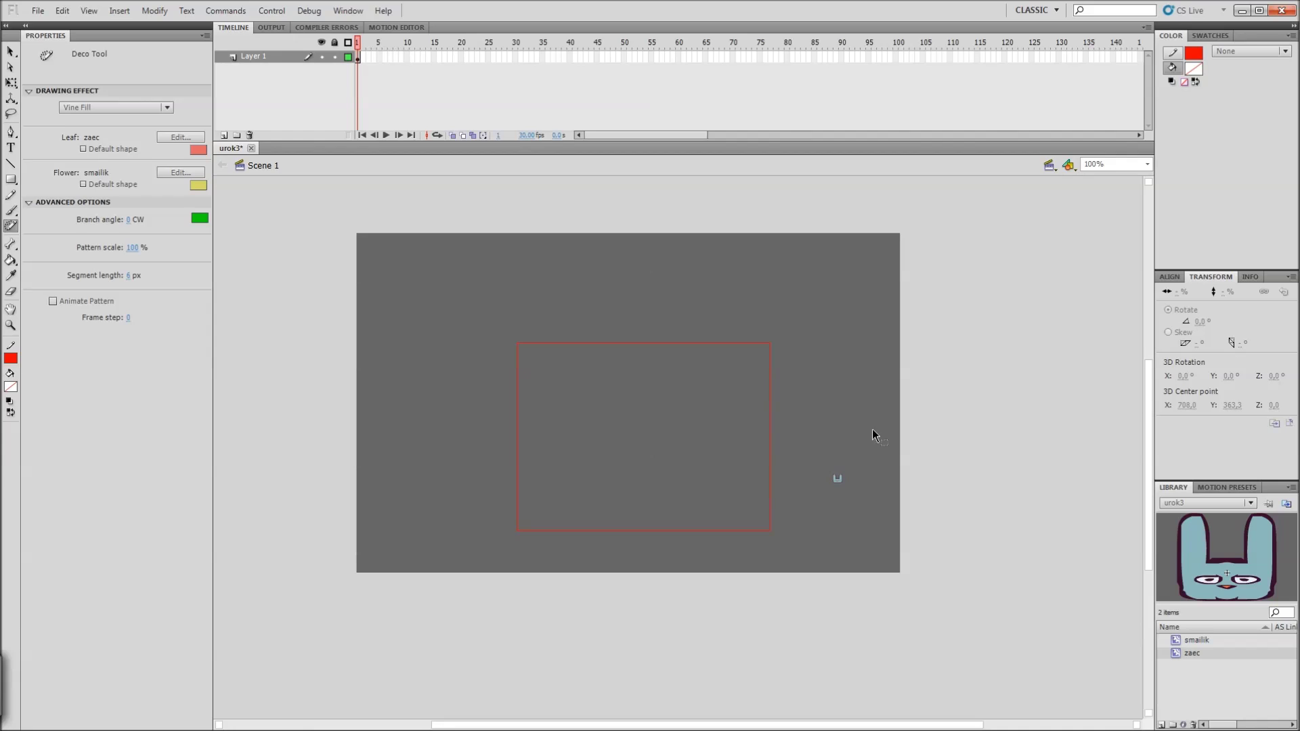
key("v")
left_click(835, 480)
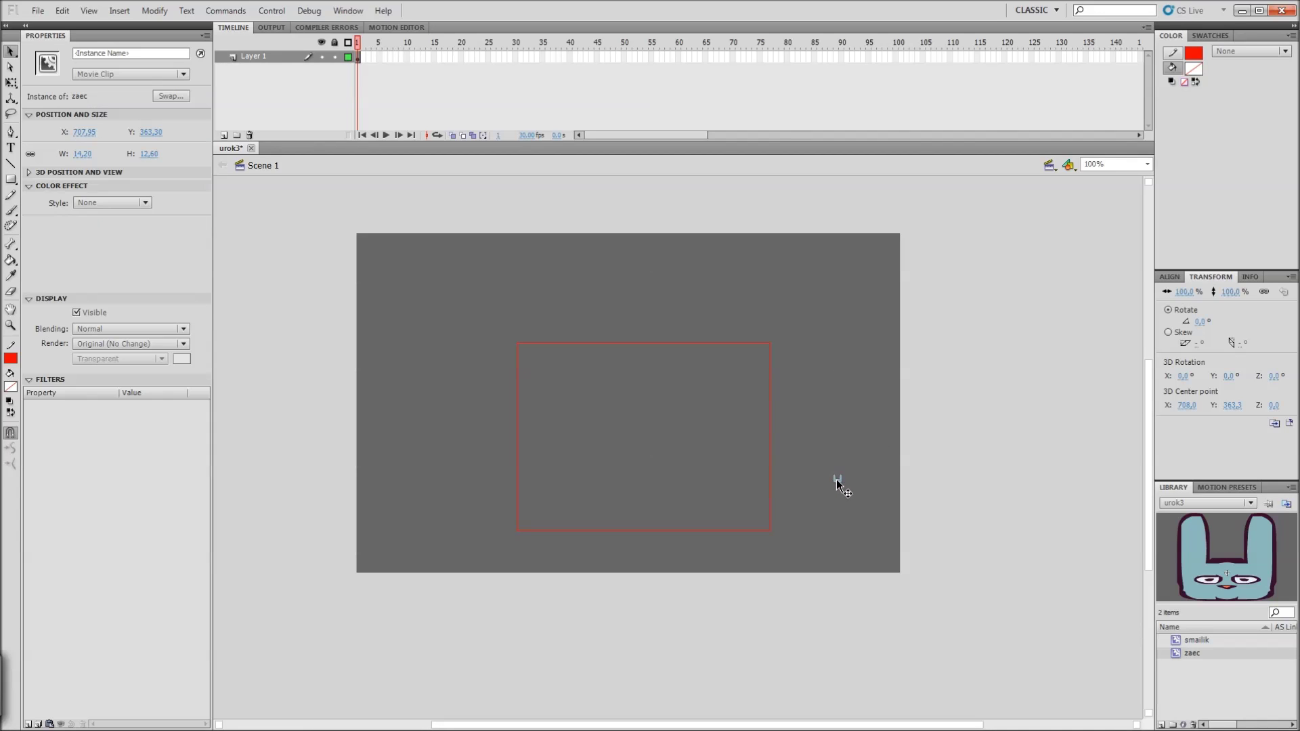
left_click(856, 414)
key("ctrl+y")
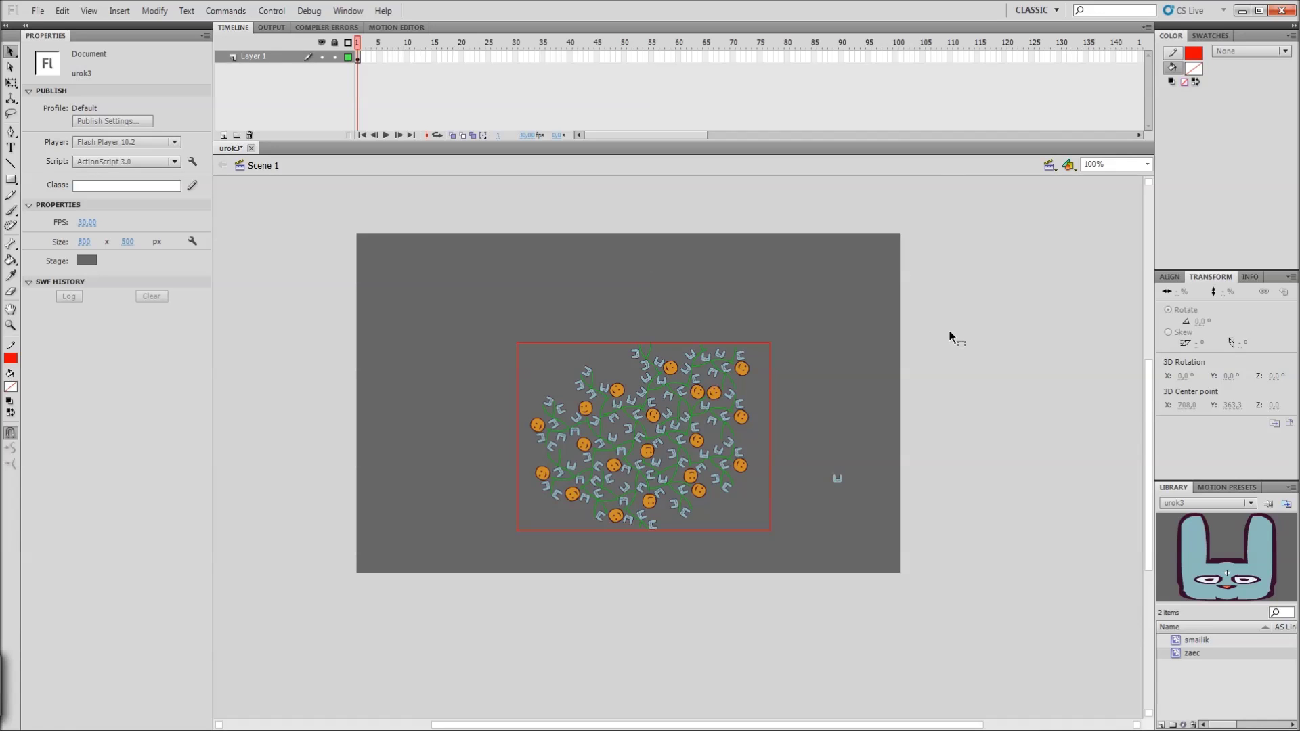
Step: Delete the vine pattern group and the red rectangle around it
left_click(831, 348)
left_click(705, 409)
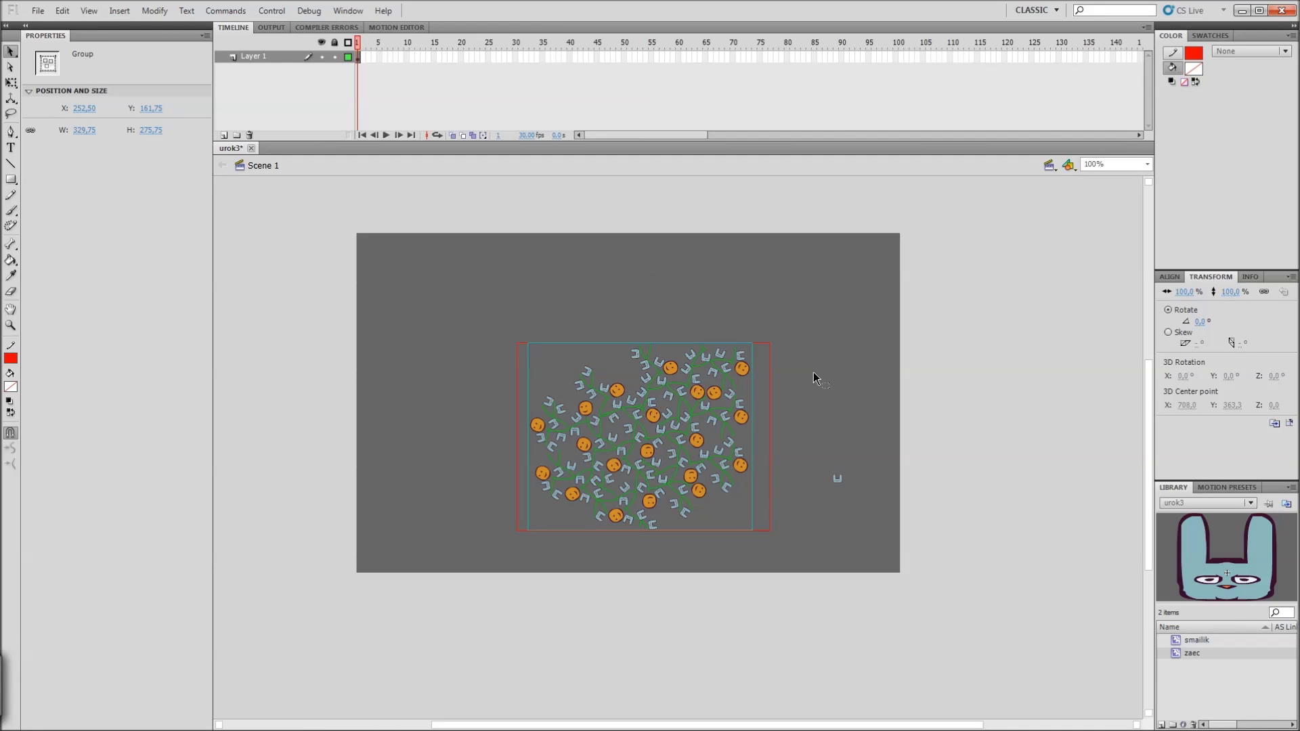
key("Delete")
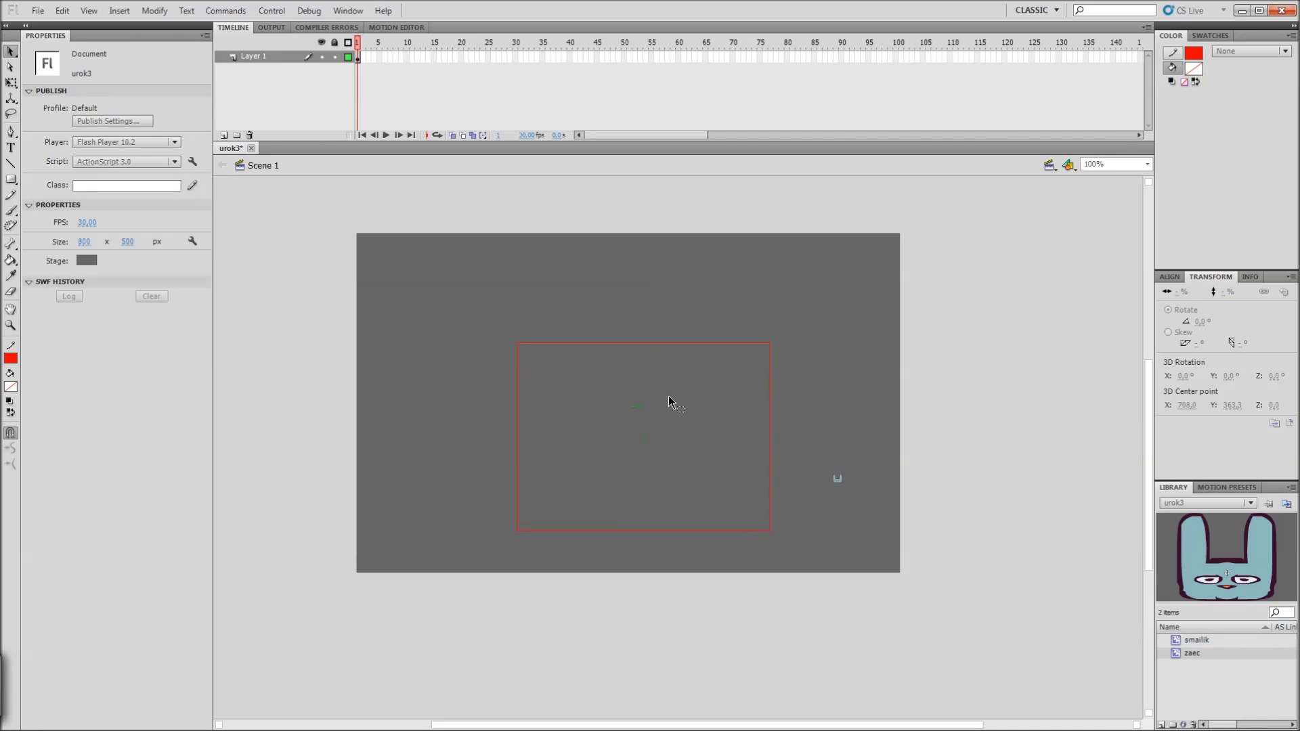
left_click_drag(605, 463, 606, 463)
key("Delete")
left_click(703, 344)
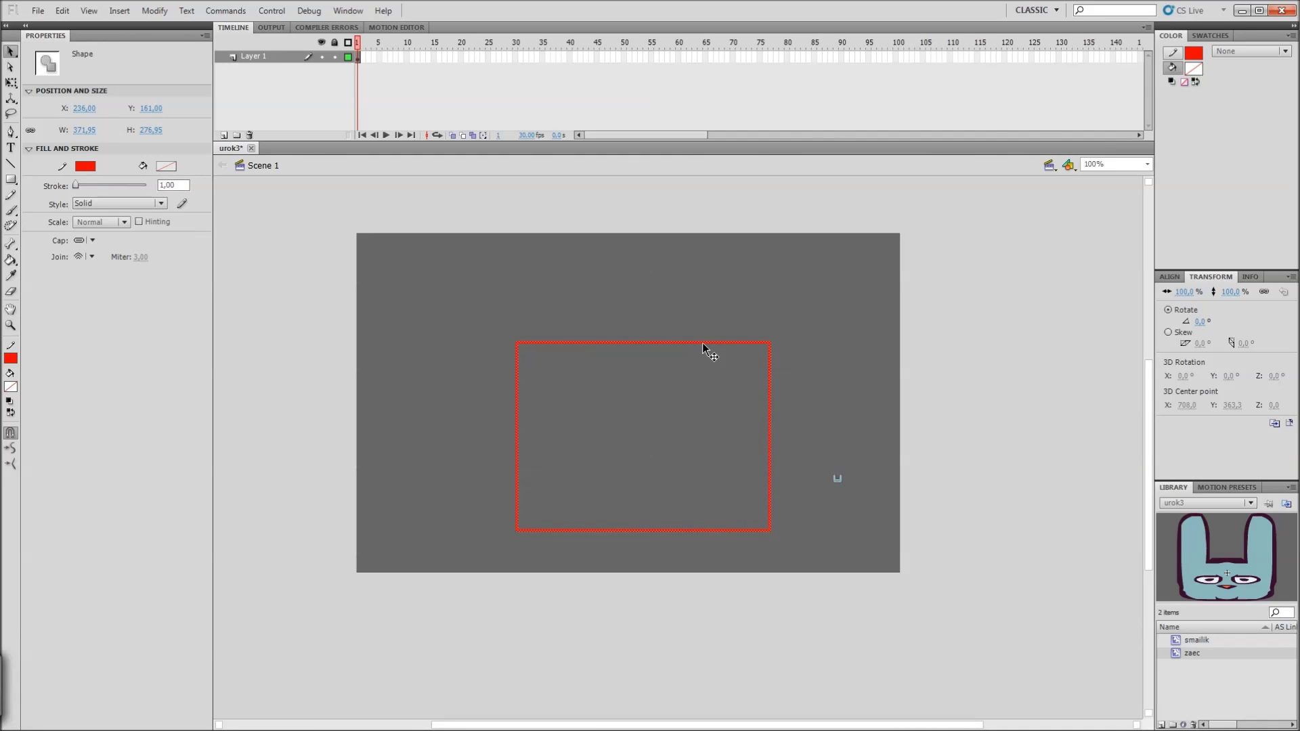
key("Delete")
Step: Draw a smaller red-outlined rectangle left of the stage's centre and apply the Vine Fill with zaec leaves inside it
key("r")
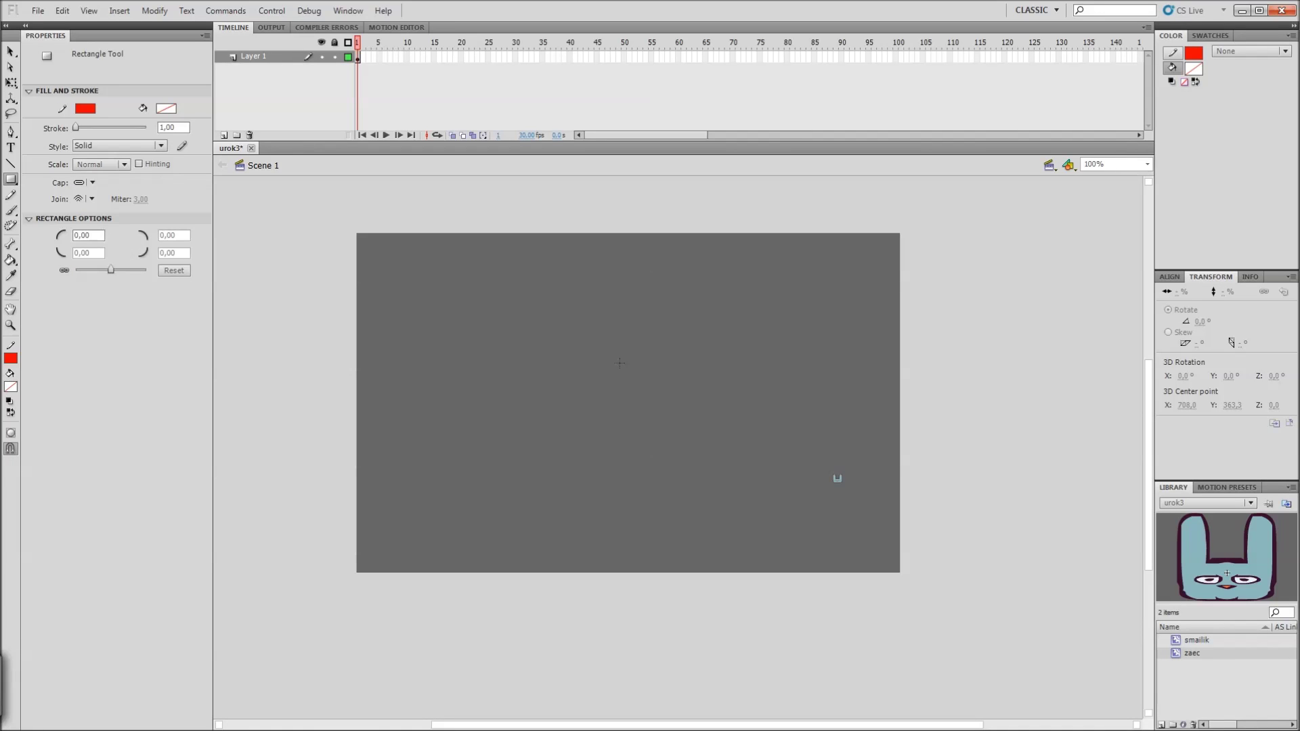
mouse_move(496, 354)
left_mouse_down()
mouse_move(630, 455)
mouse_move(619, 464)
left_mouse_up()
key("u")
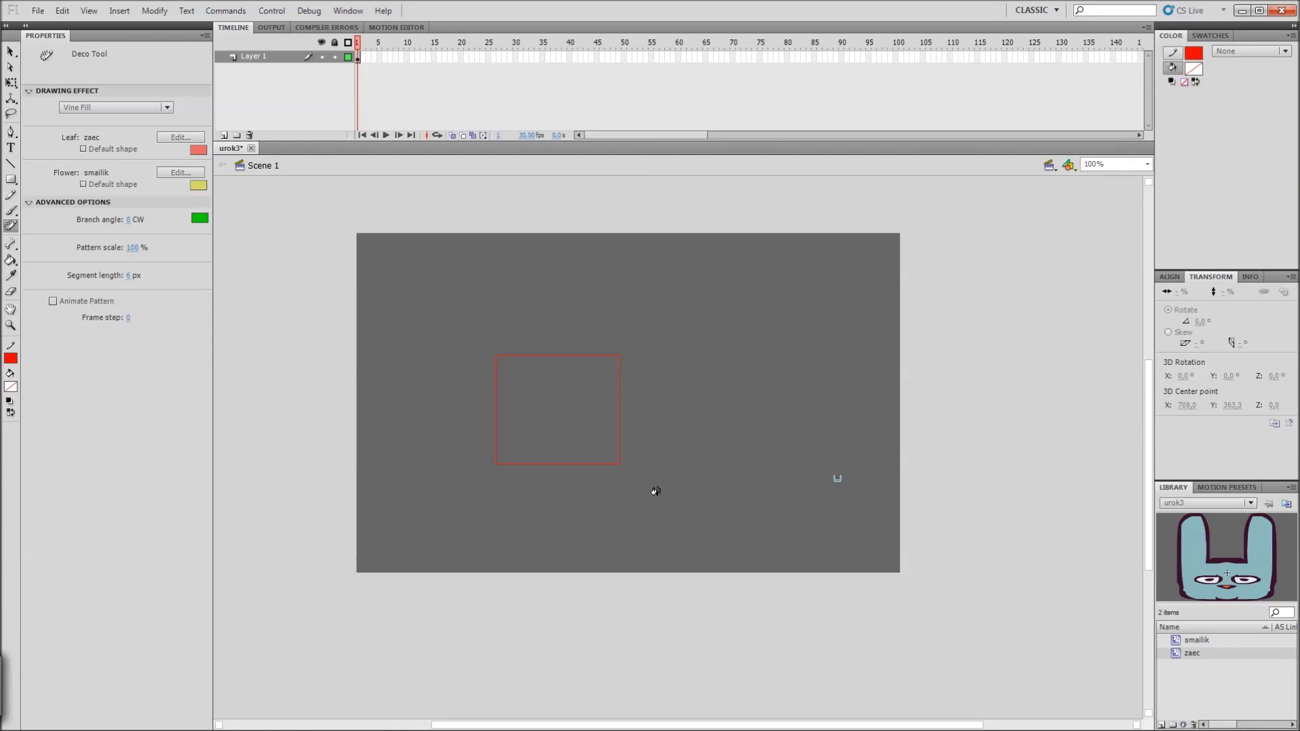
key("v")
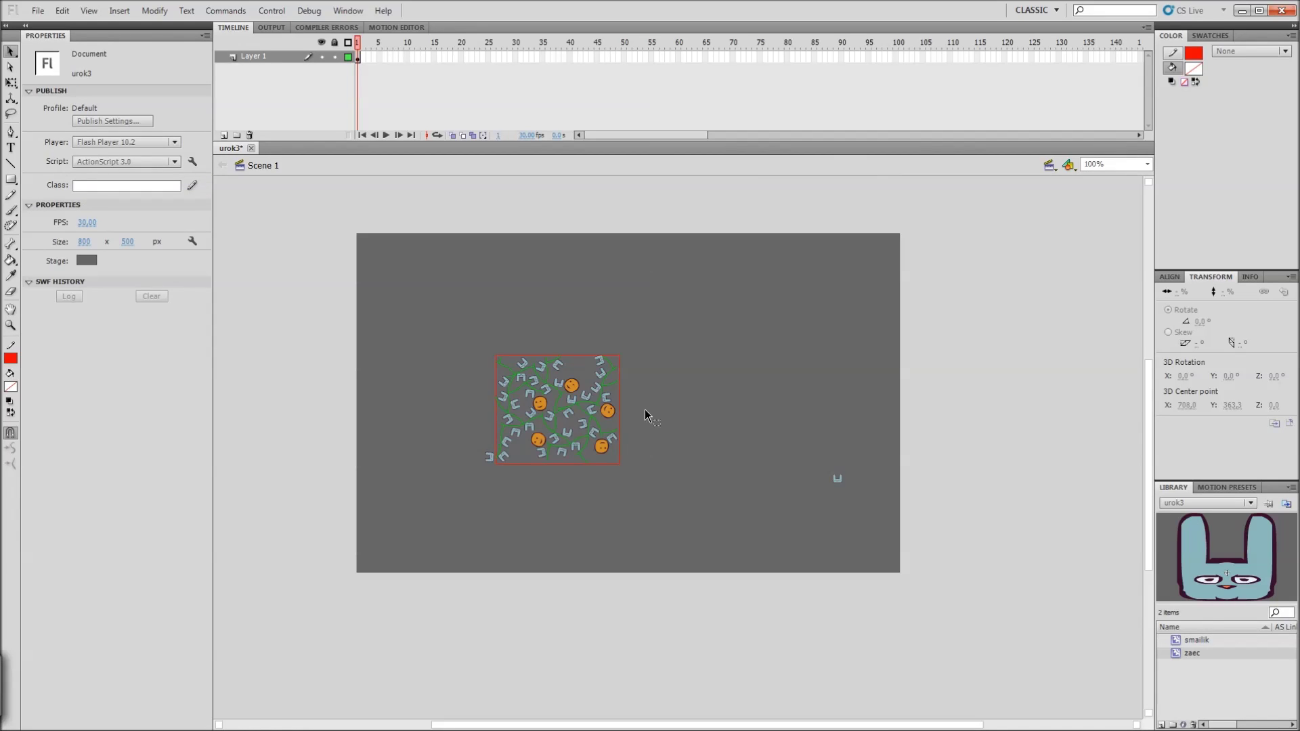
Step: Clear the vine pattern and its frame from the stage and draw a new red-outlined rectangle left of the stage's centre
left_click(573, 412)
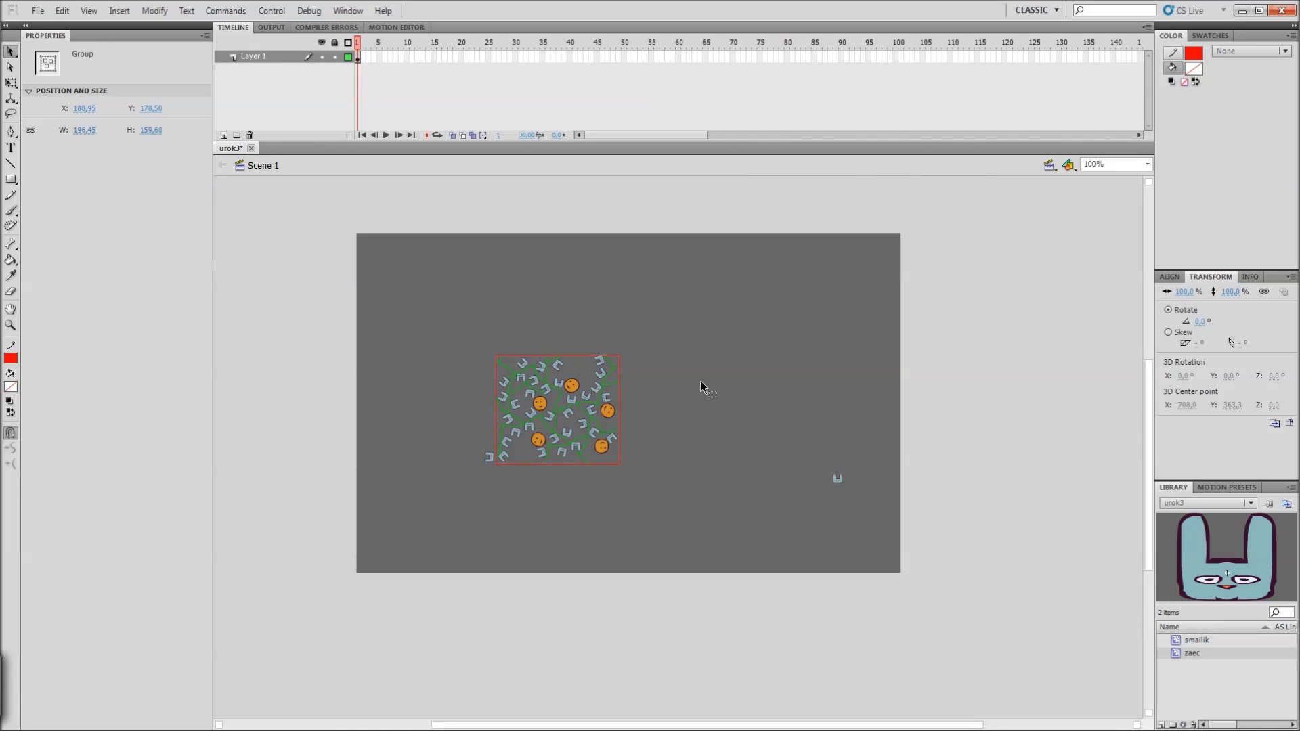
left_click(641, 418)
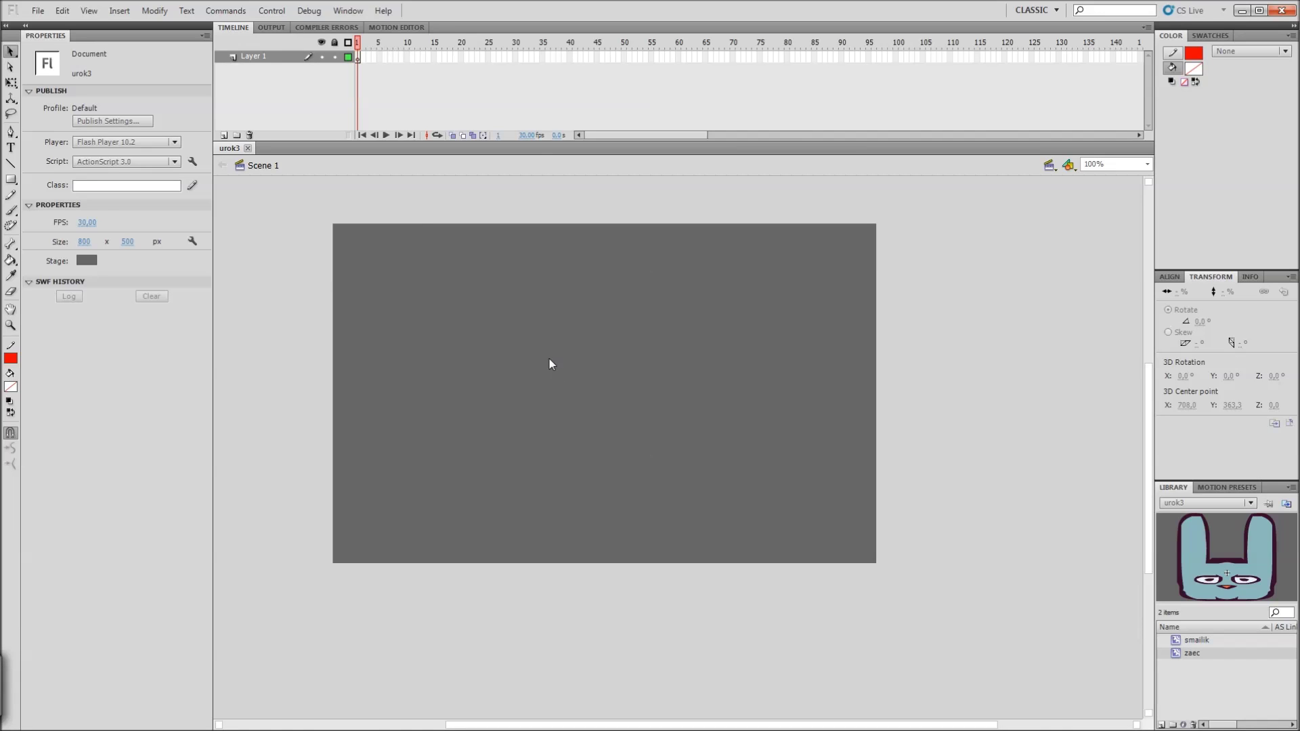
key("r")
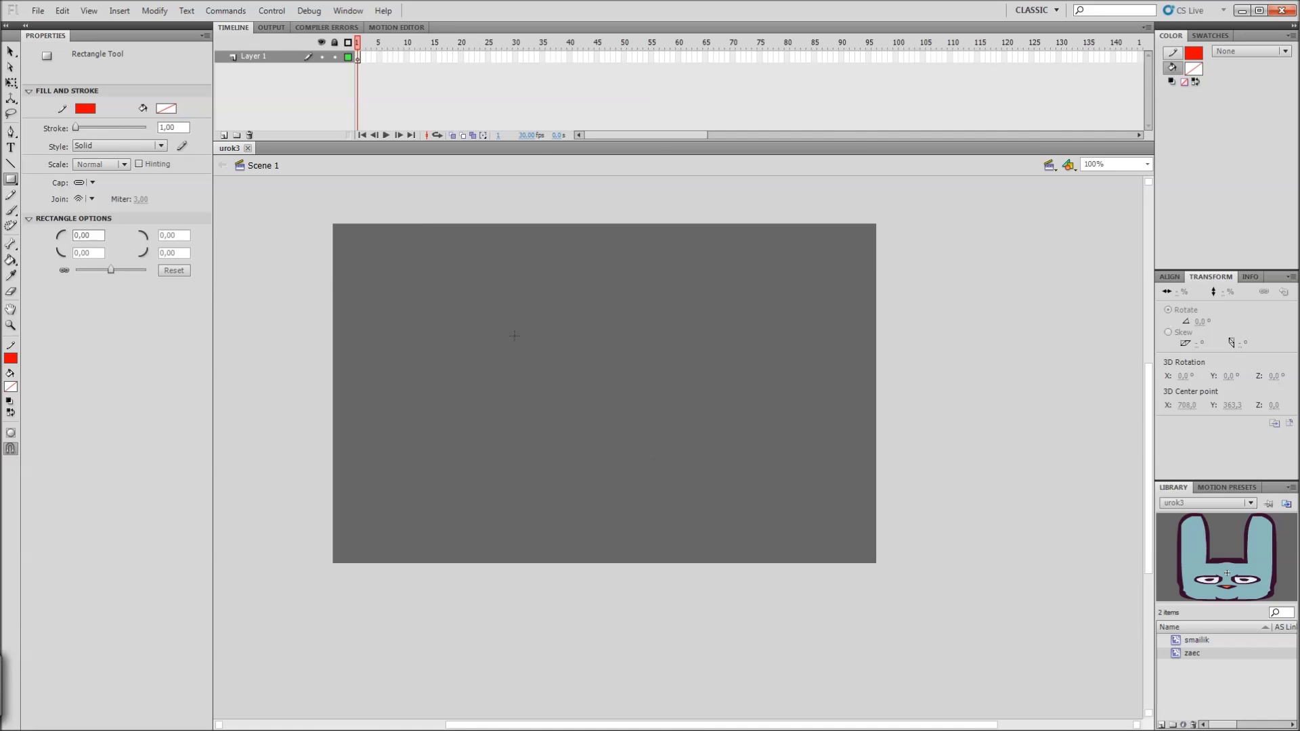
left_click_drag(500, 335, 614, 424)
Step: Apply the Vine Fill with zaec leaves and smailik flowers inside the rectangle, and delete the pattern
key("u")
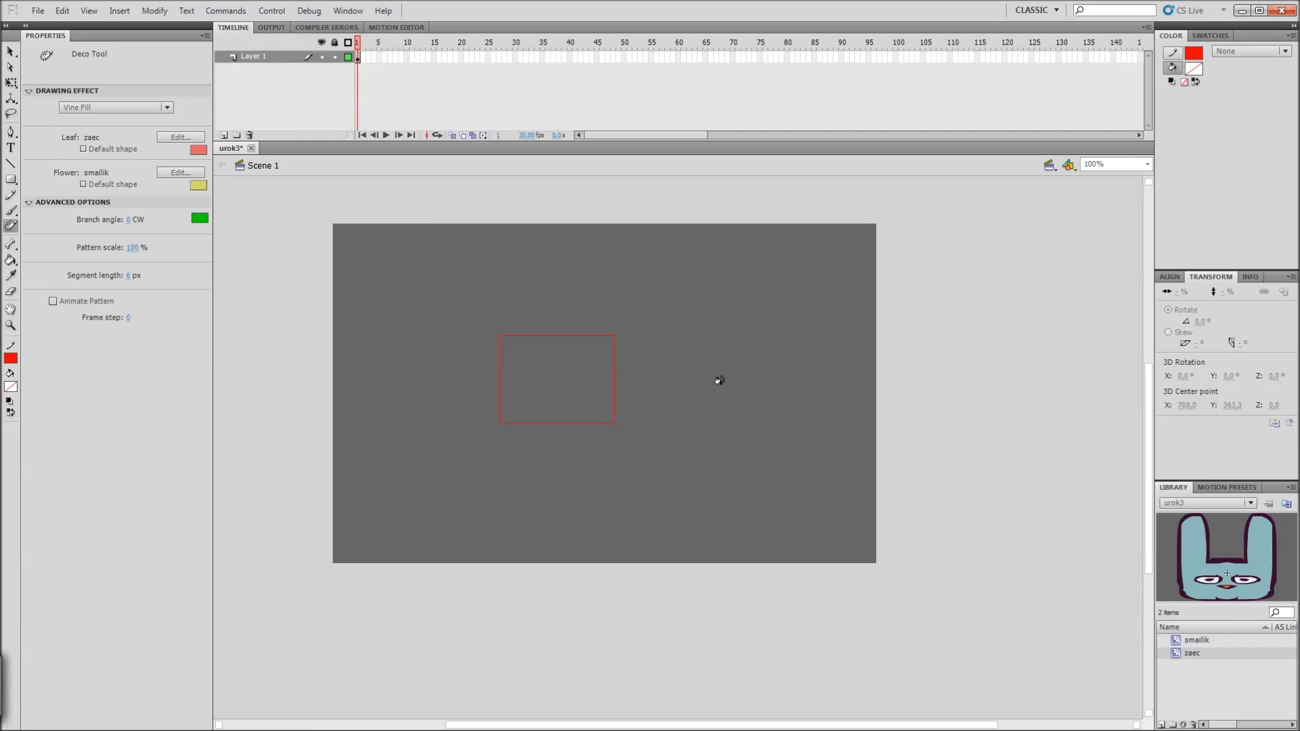
key("v")
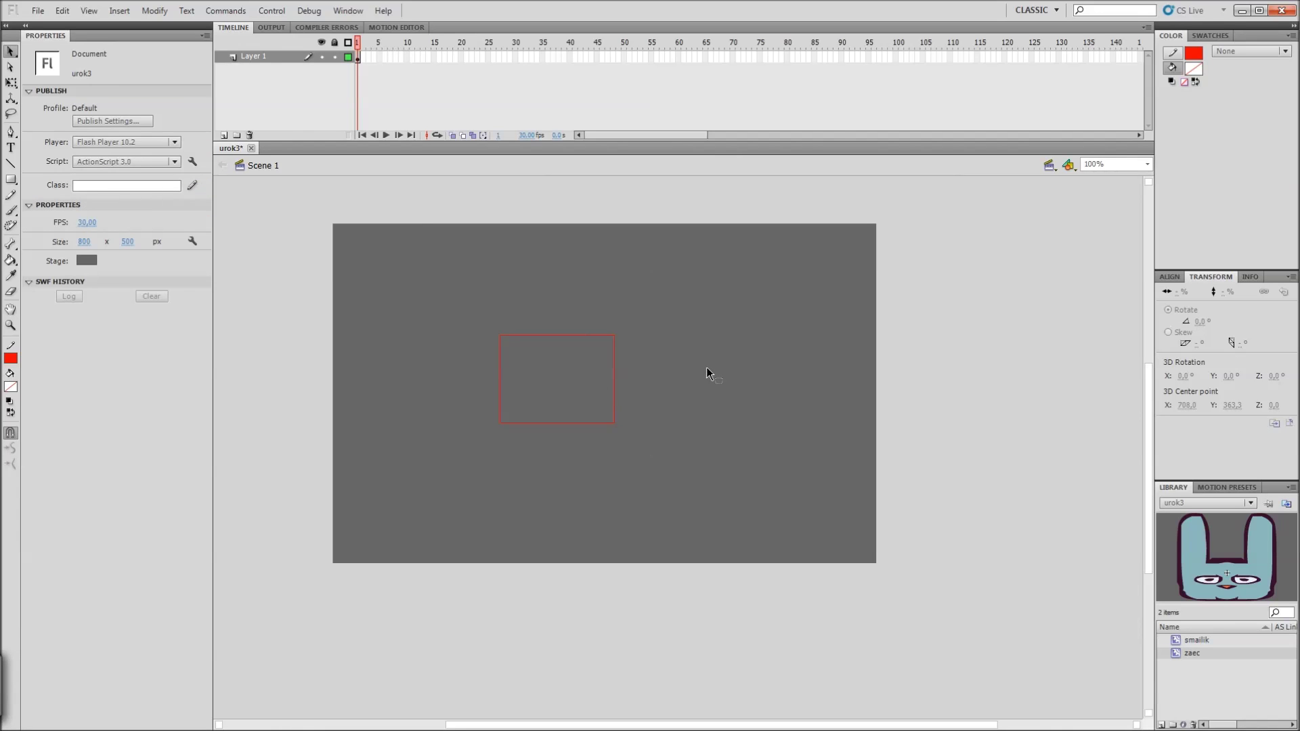
left_click(563, 372)
left_click_drag(559, 371, 485, 497)
key("Delete")
Step: Fill the rectangle with vines using the default red leaf shape and smailik flowers, and delete that pattern
key("u")
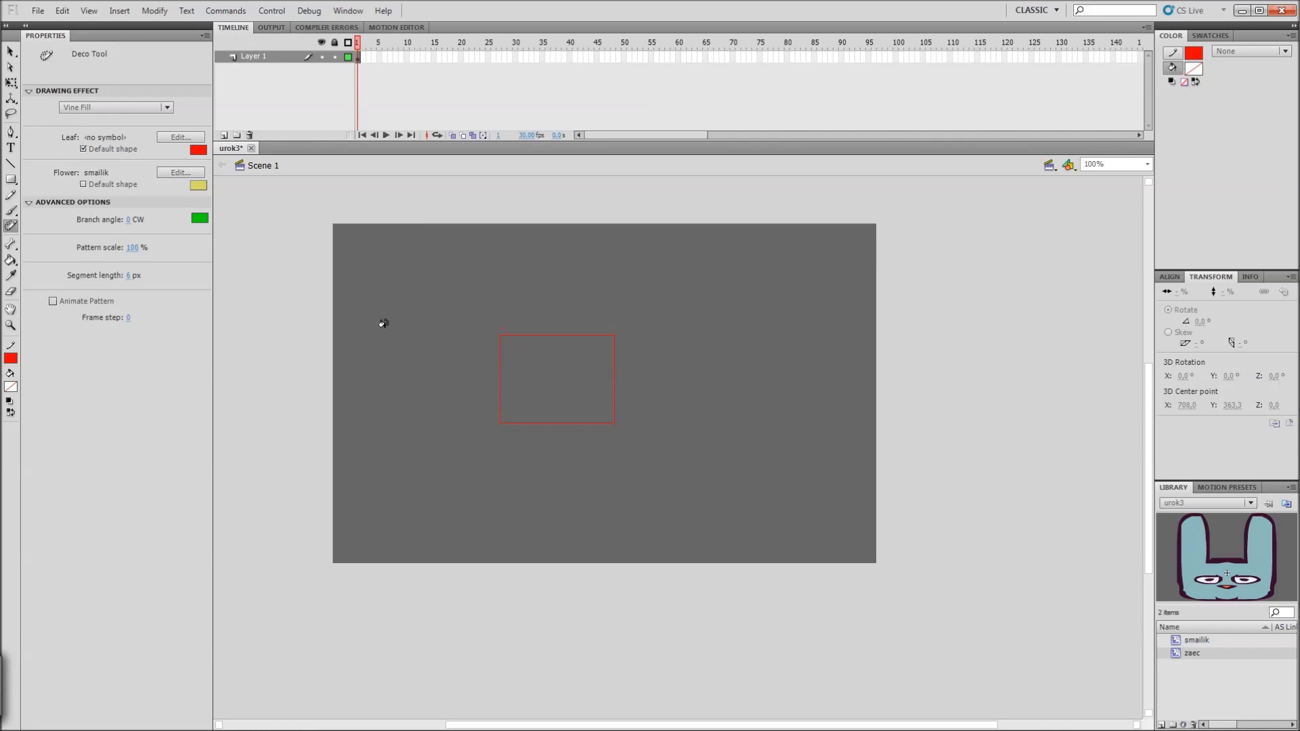
key("v")
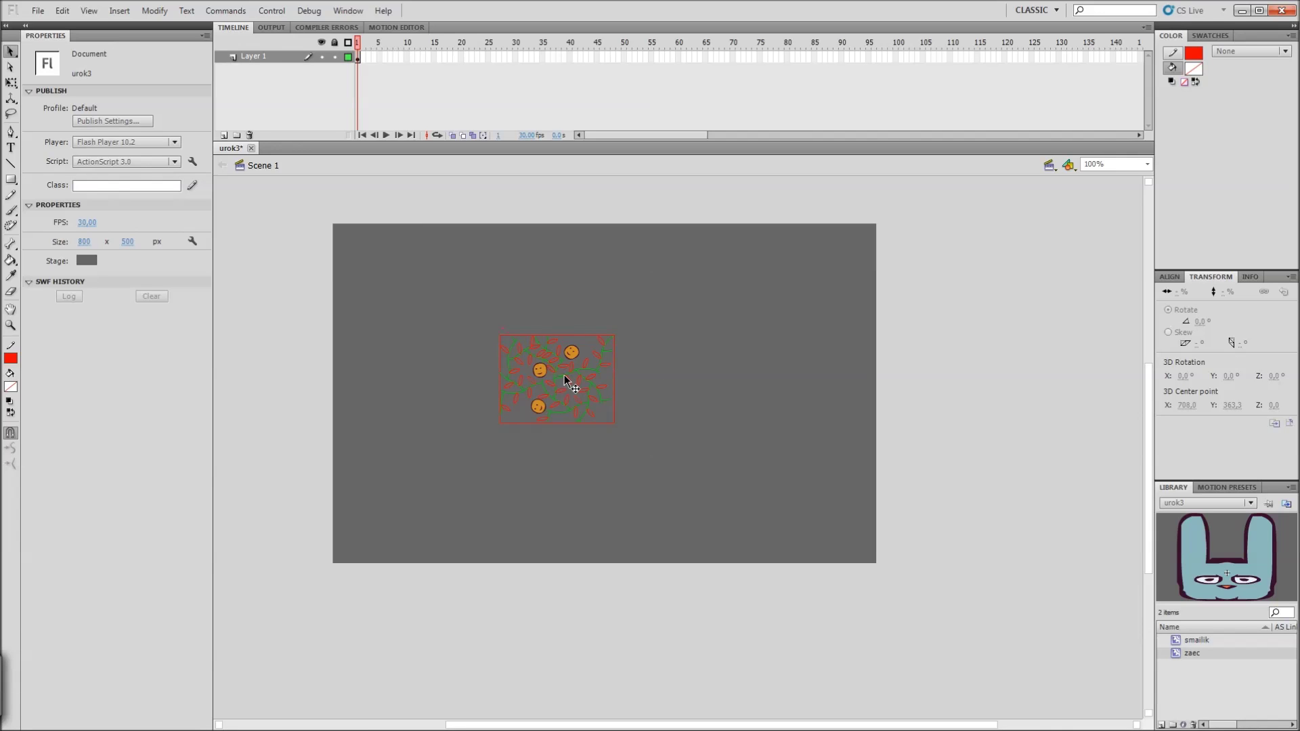
left_click(564, 375)
left_click(747, 346)
left_click_drag(582, 385, 436, 421)
key("Delete")
Step: Set the smailik symbol as the Vine Fill's leaf and apply the fill inside the rectangle
key("u")
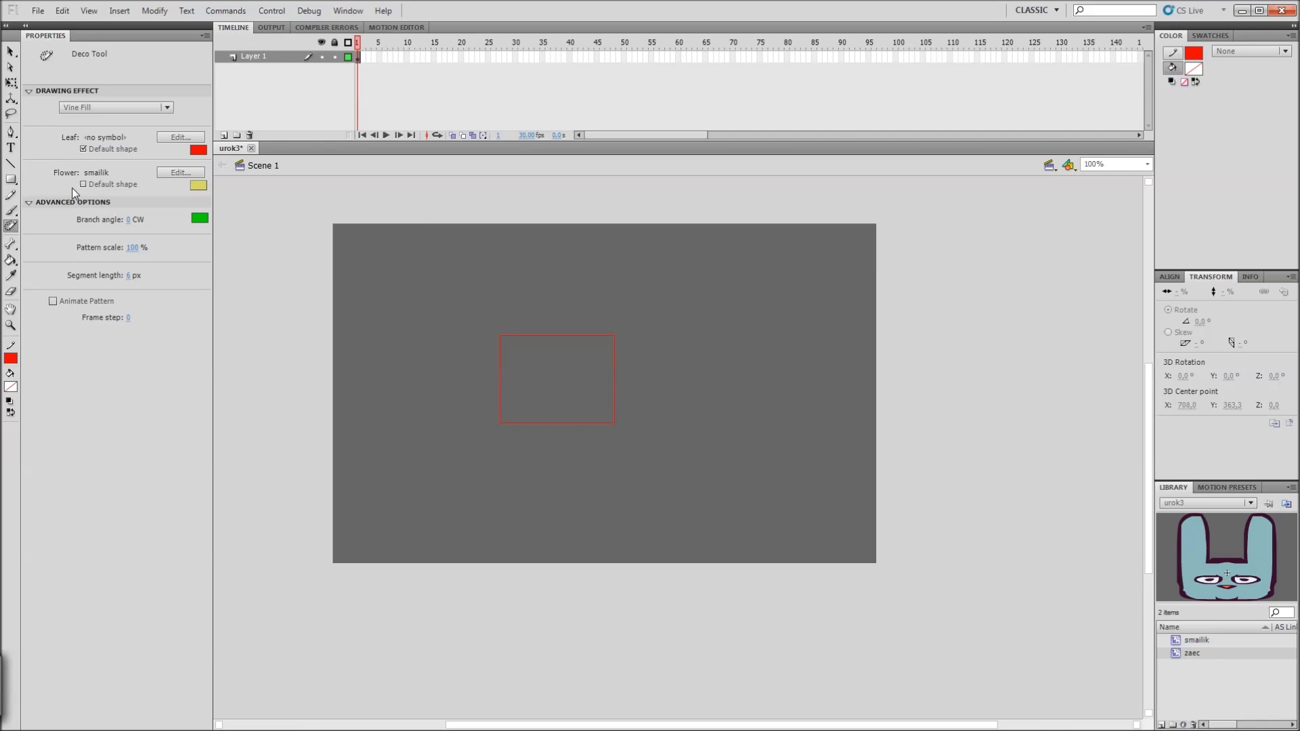
left_click(83, 149)
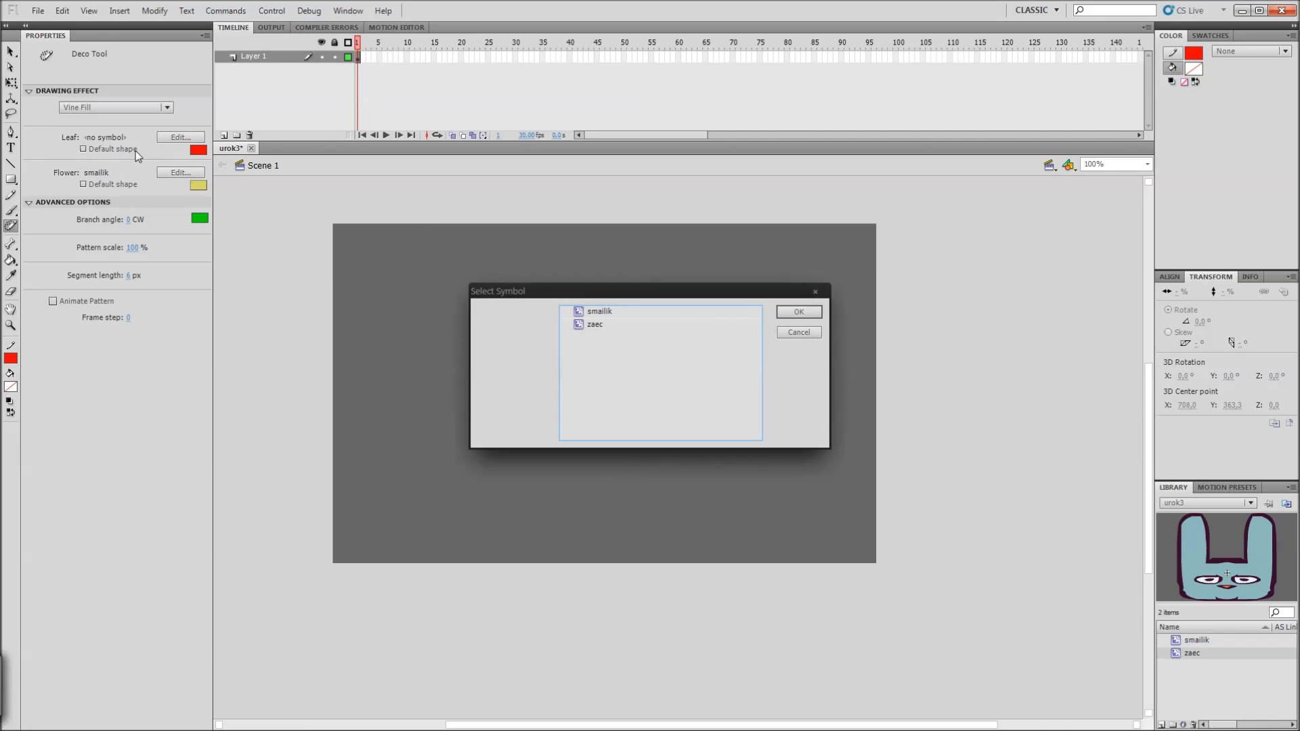
left_click(599, 311)
left_click(804, 313)
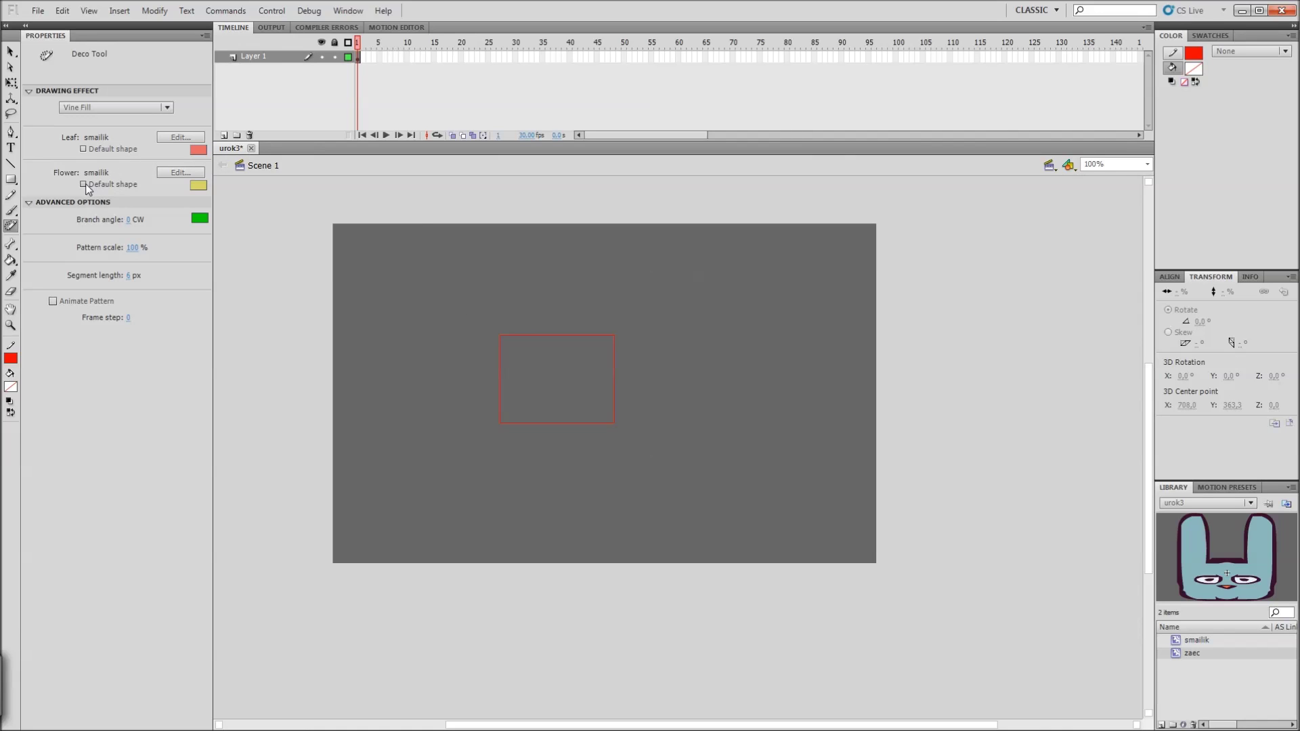
left_click(579, 370)
Step: Move the smailik vine pattern out of the rectangle and delete it
key("v")
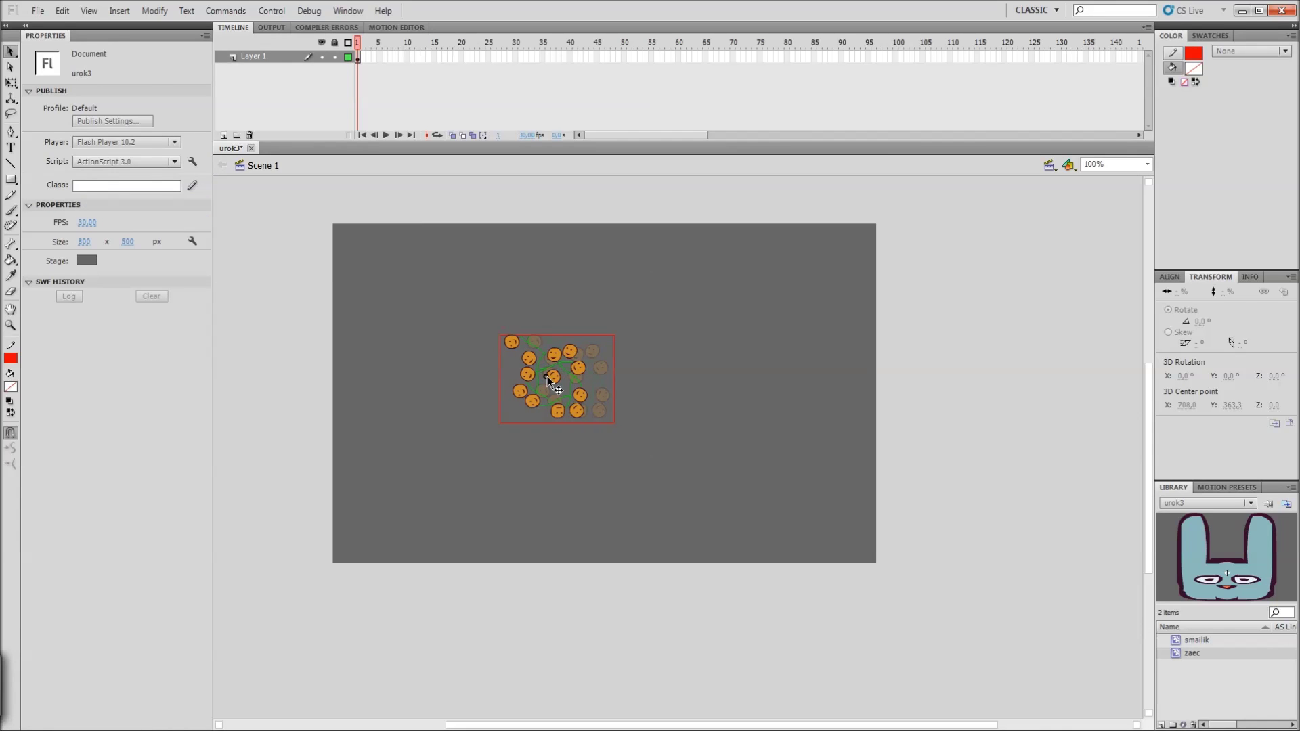
left_click_drag(547, 376, 555, 378)
left_click(684, 346)
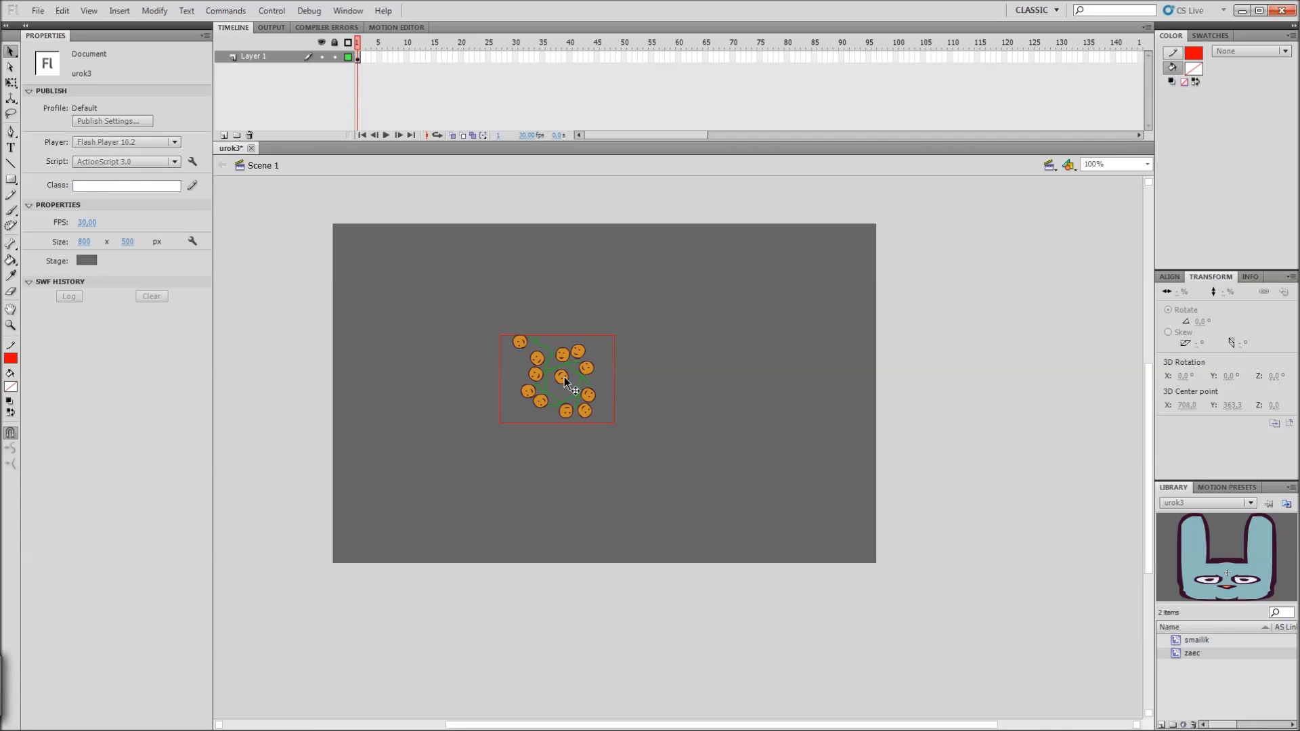
left_click_drag(563, 376, 390, 429)
left_click(669, 383)
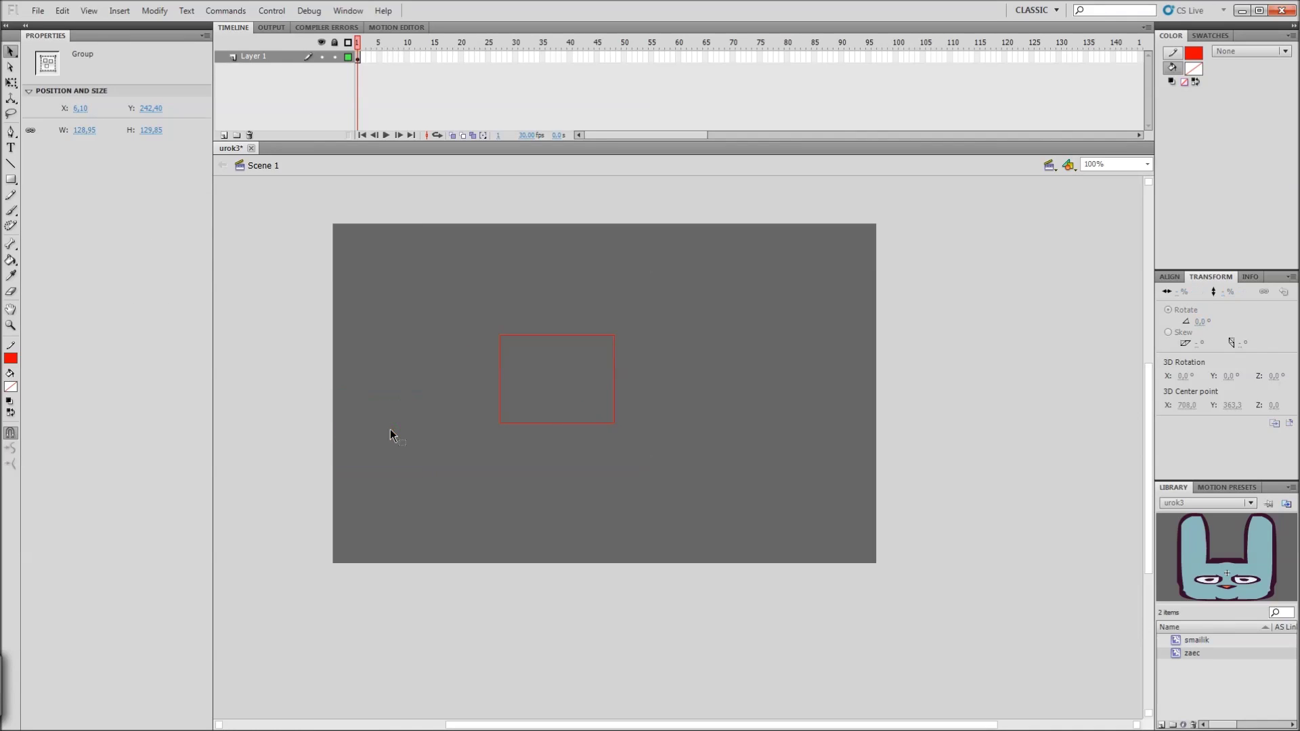
left_click(463, 301)
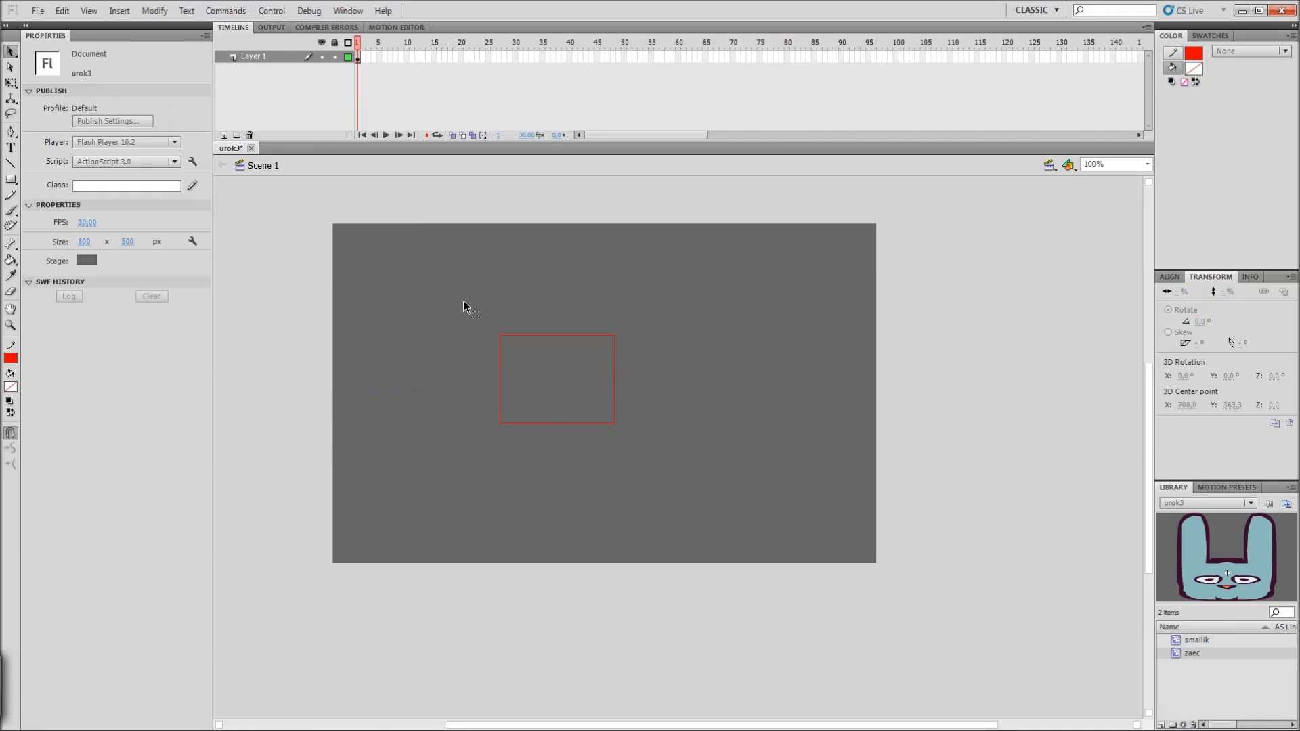
Step: Switch the Deco tool to Grid Fill and fill the rectangle with the default black tiles
left_click(11, 226)
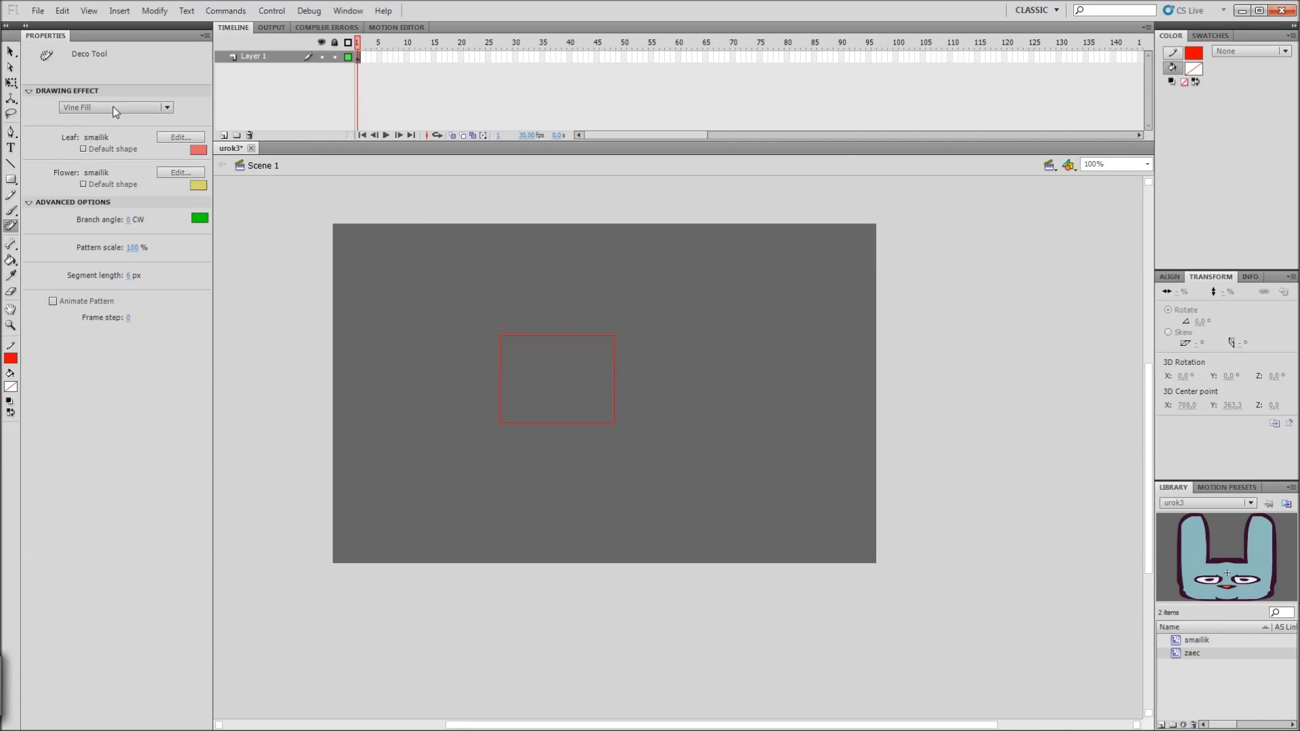
left_click(115, 110)
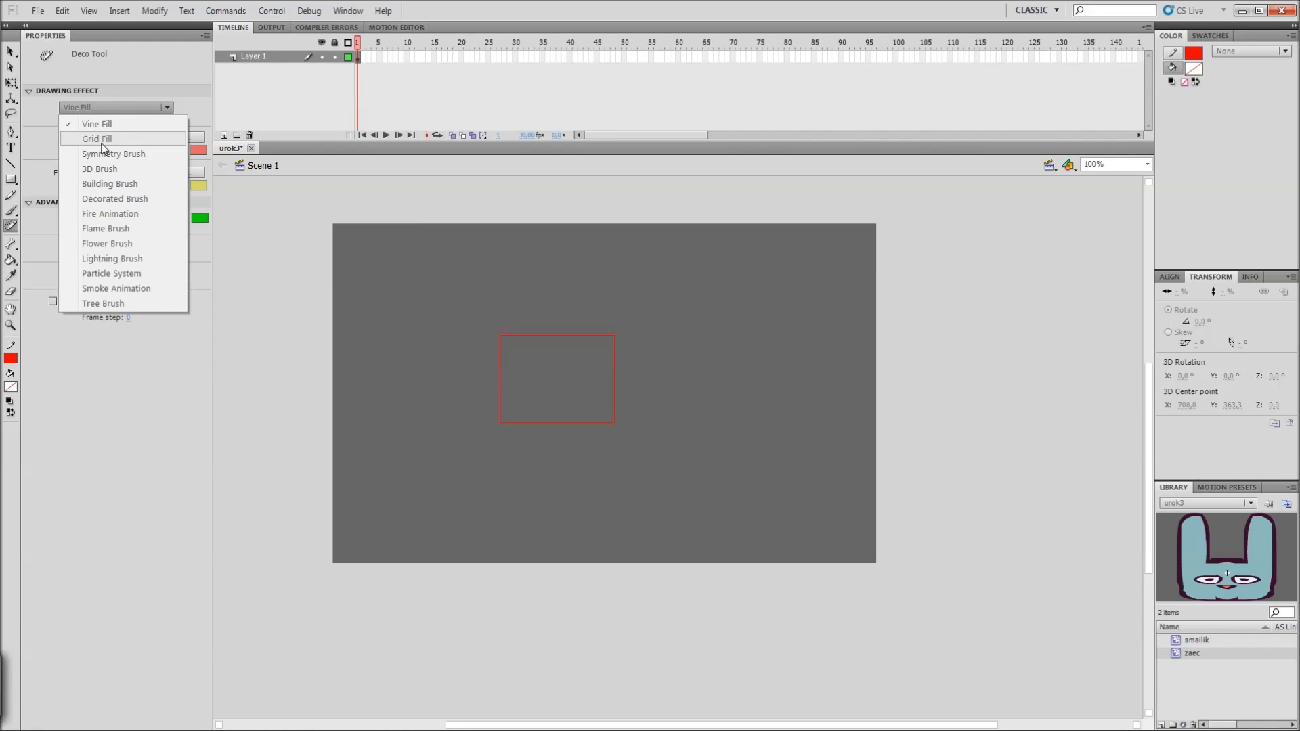
left_click(102, 142)
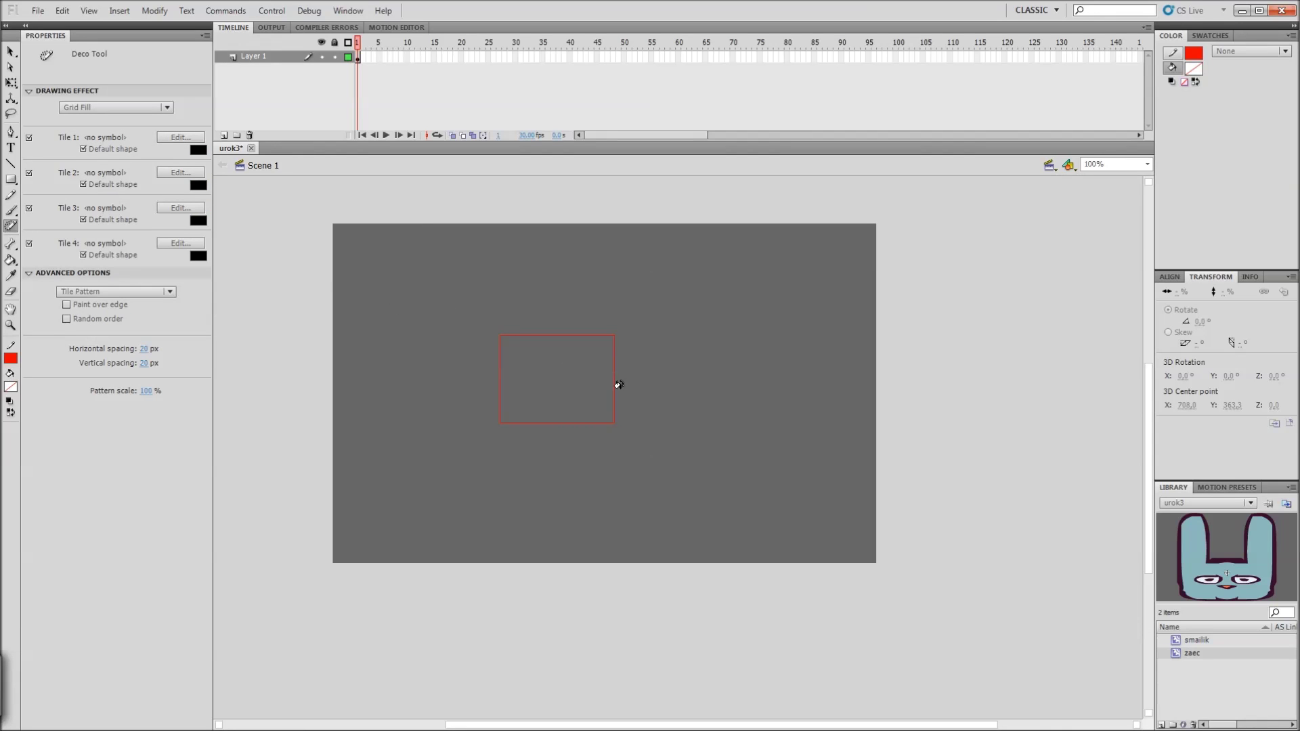
key("v")
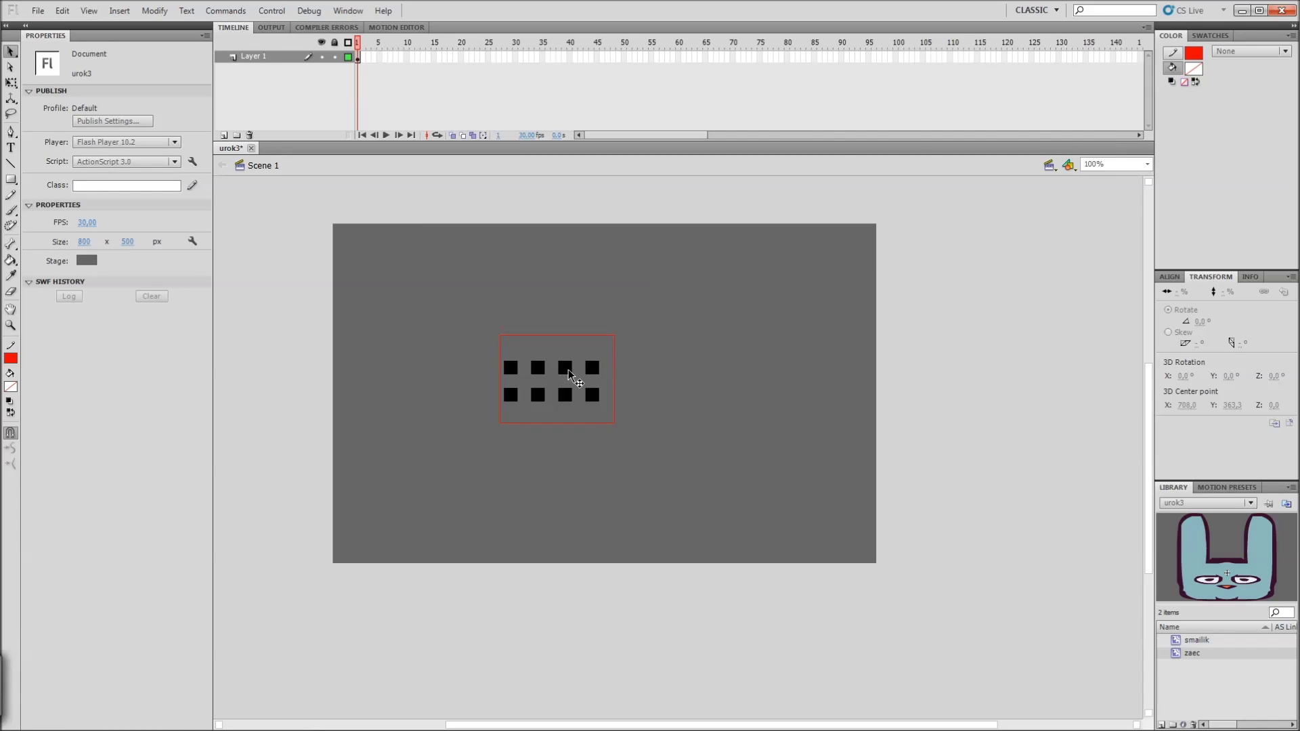
Step: Move the grid pattern up, inspect a single square inside its group, and delete the whole pattern
left_click_drag(559, 369, 566, 351)
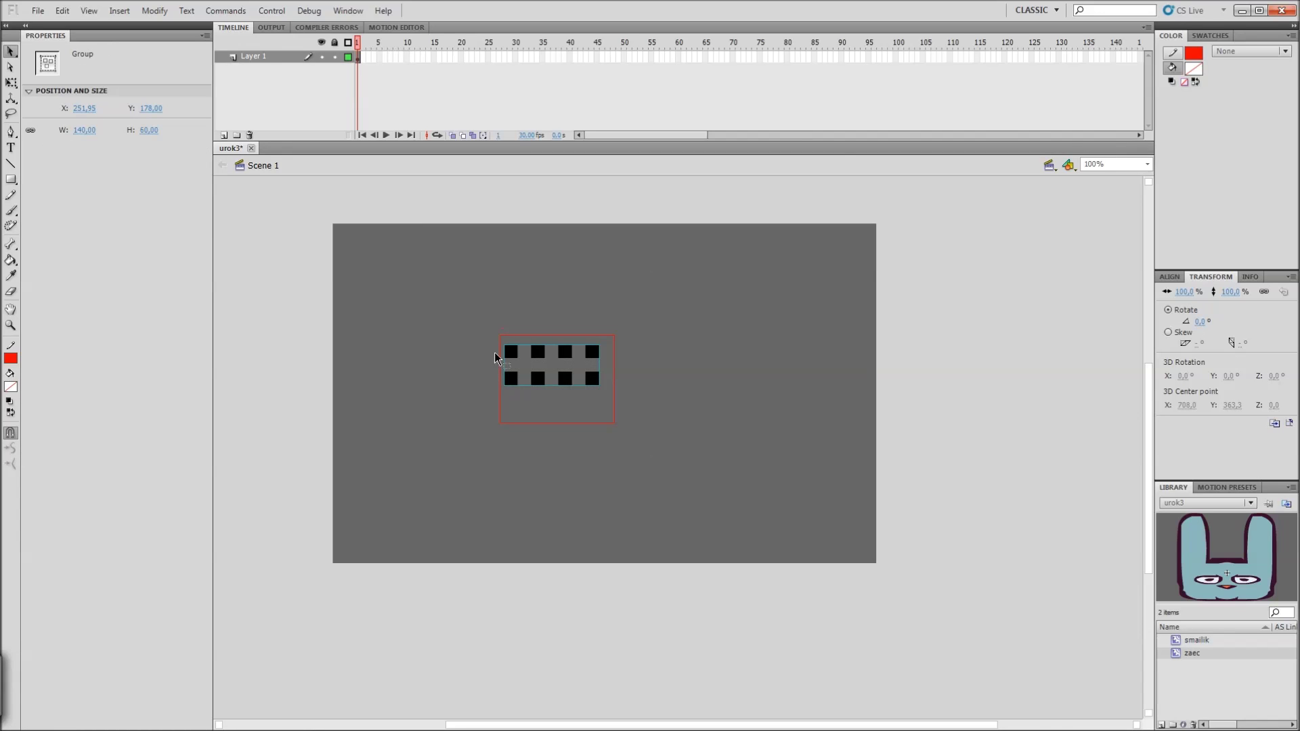
double_click(564, 348)
left_click(566, 351)
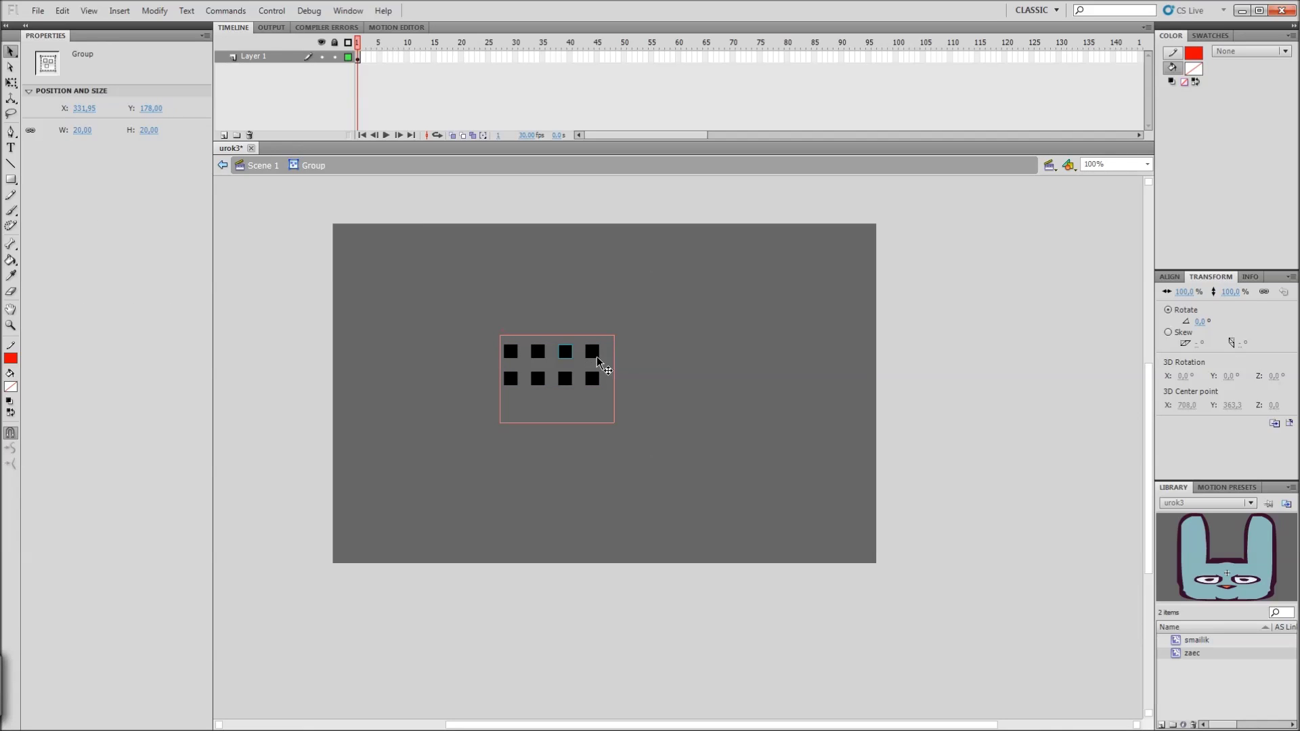
double_click(713, 352)
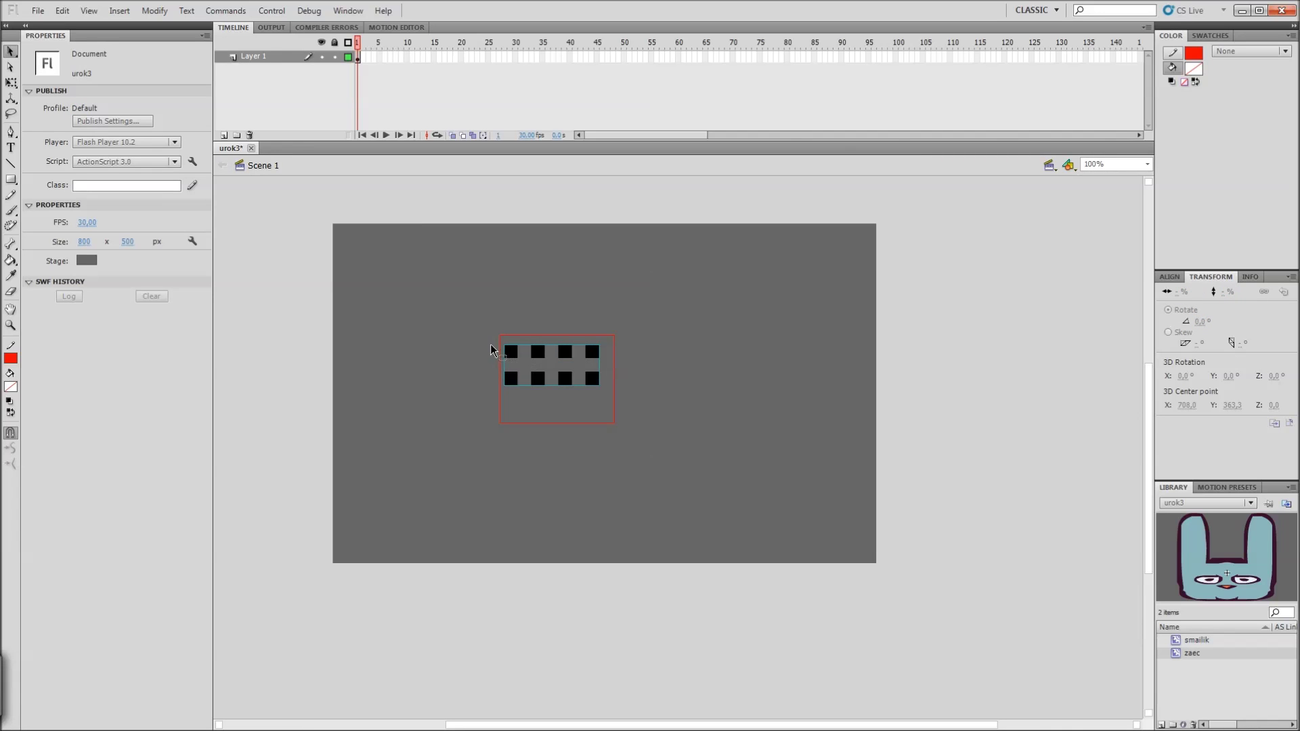
key("Delete")
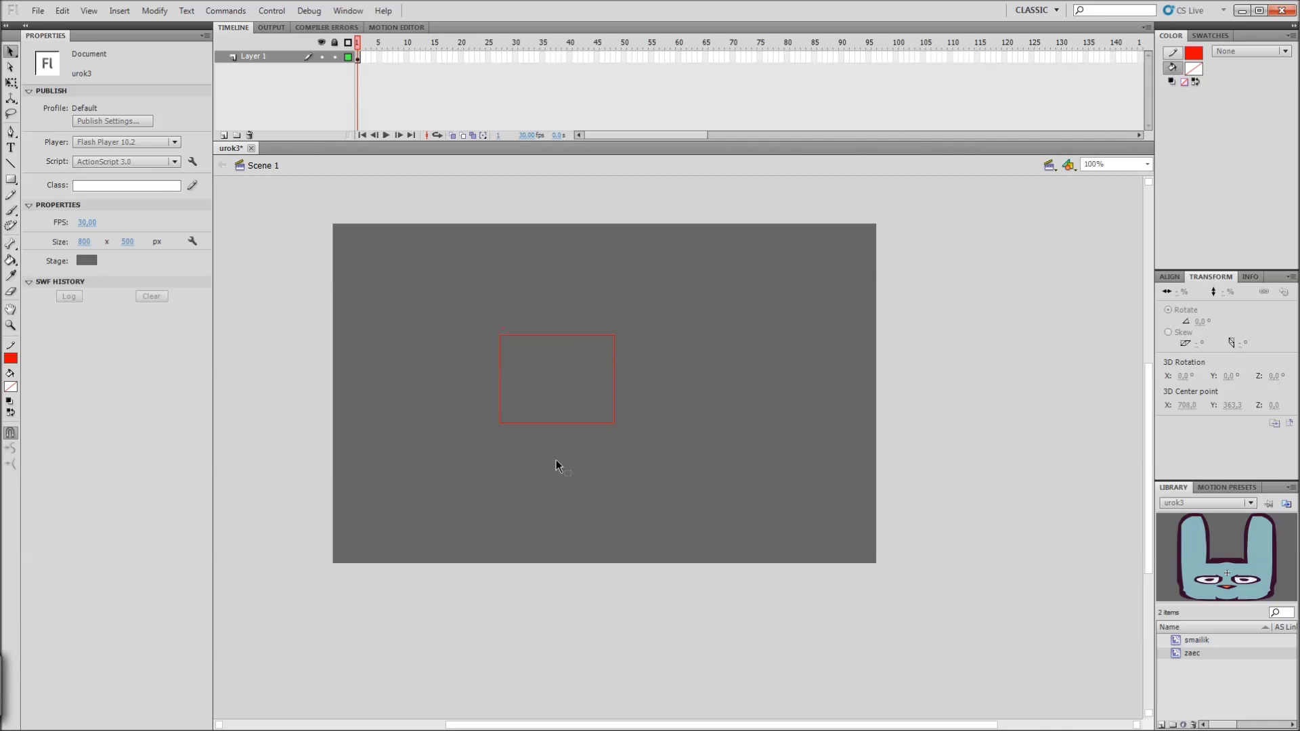
Step: Delete everything left on the stage, and save and close the document
key("ctrl+a")
key("Delete")
key("ctrl+s")
key("ctrl+w")
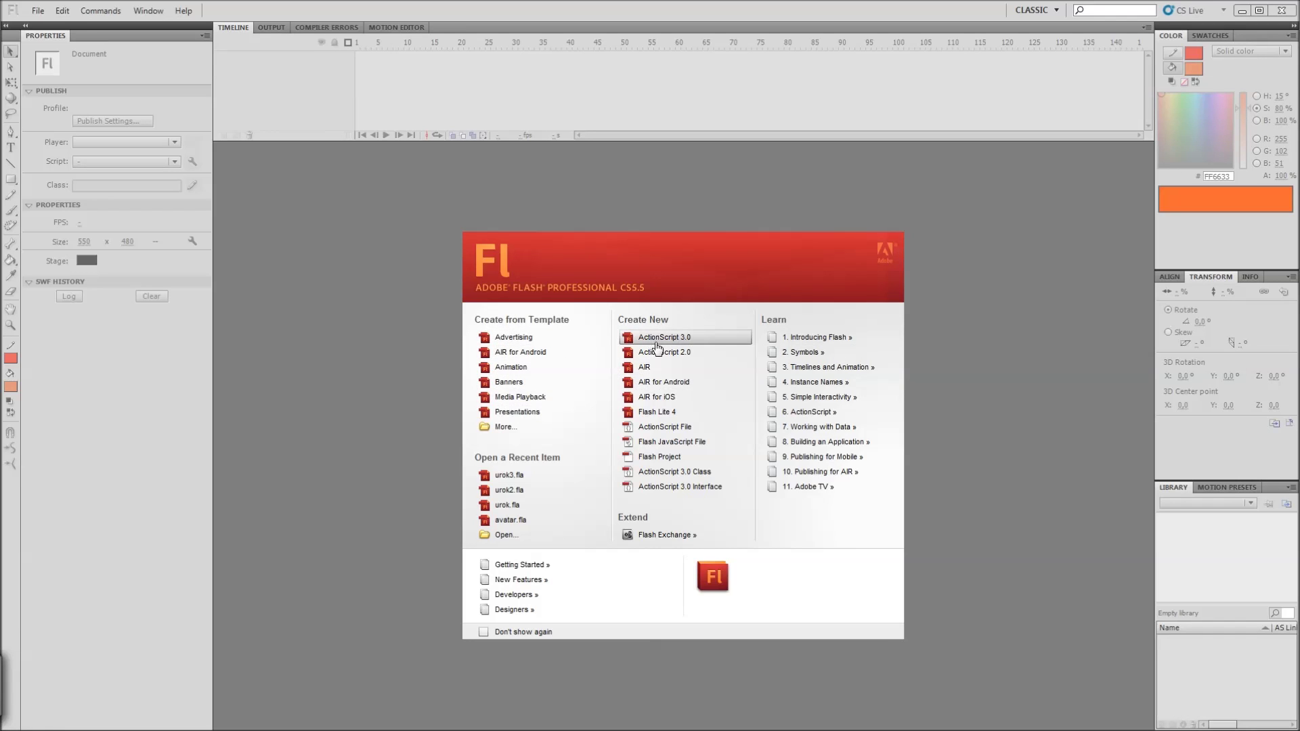
Step: Reopen the recent file urok3.fla
left_click(500, 478)
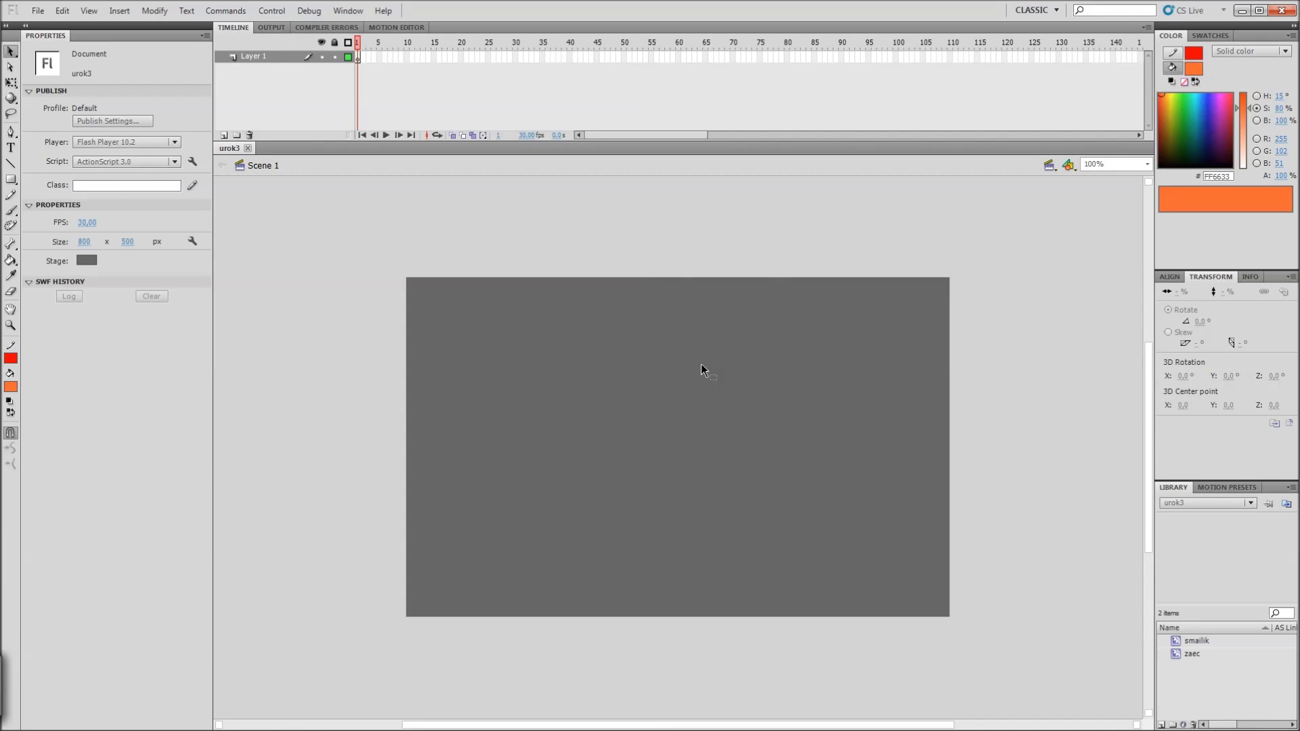
mouse_move(671, 377)
left_mouse_down()
mouse_move(670, 354)
mouse_move(654, 373)
left_mouse_up()
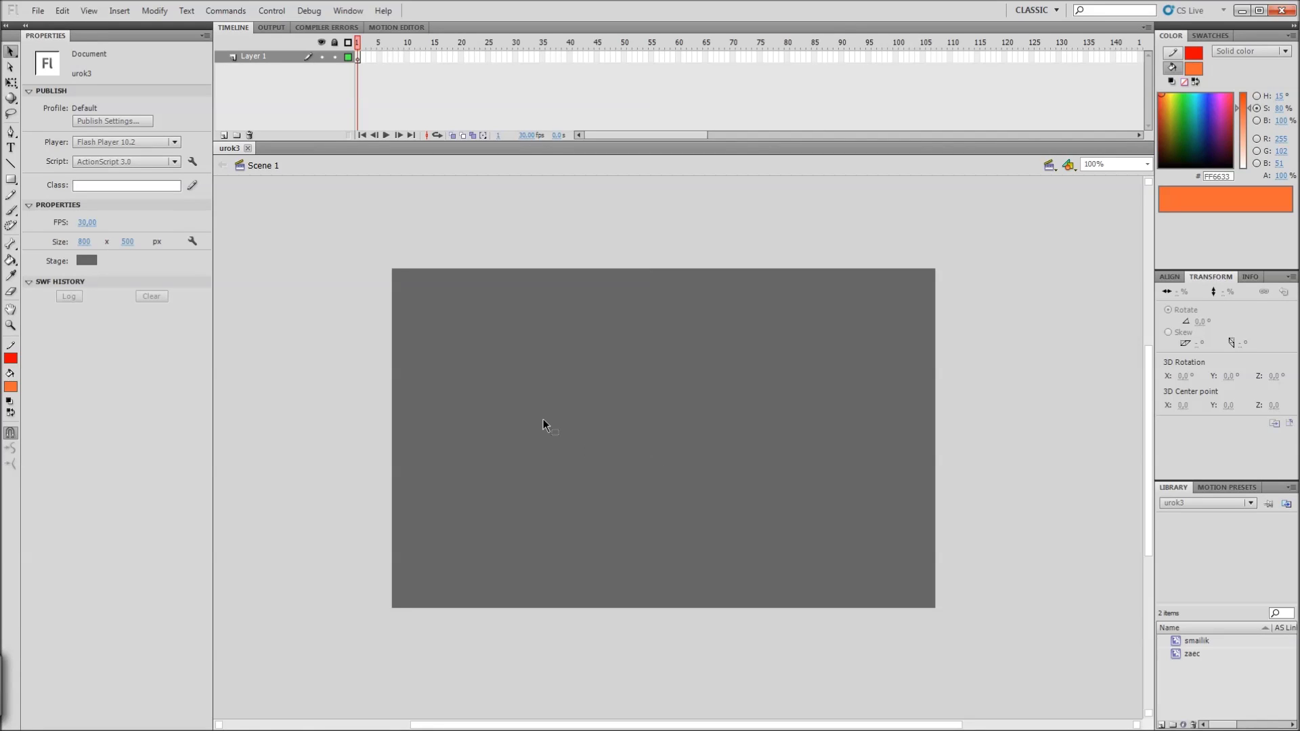
Step: Draw a rectangle with a red outline and no fill near the middle of the stage
key("r")
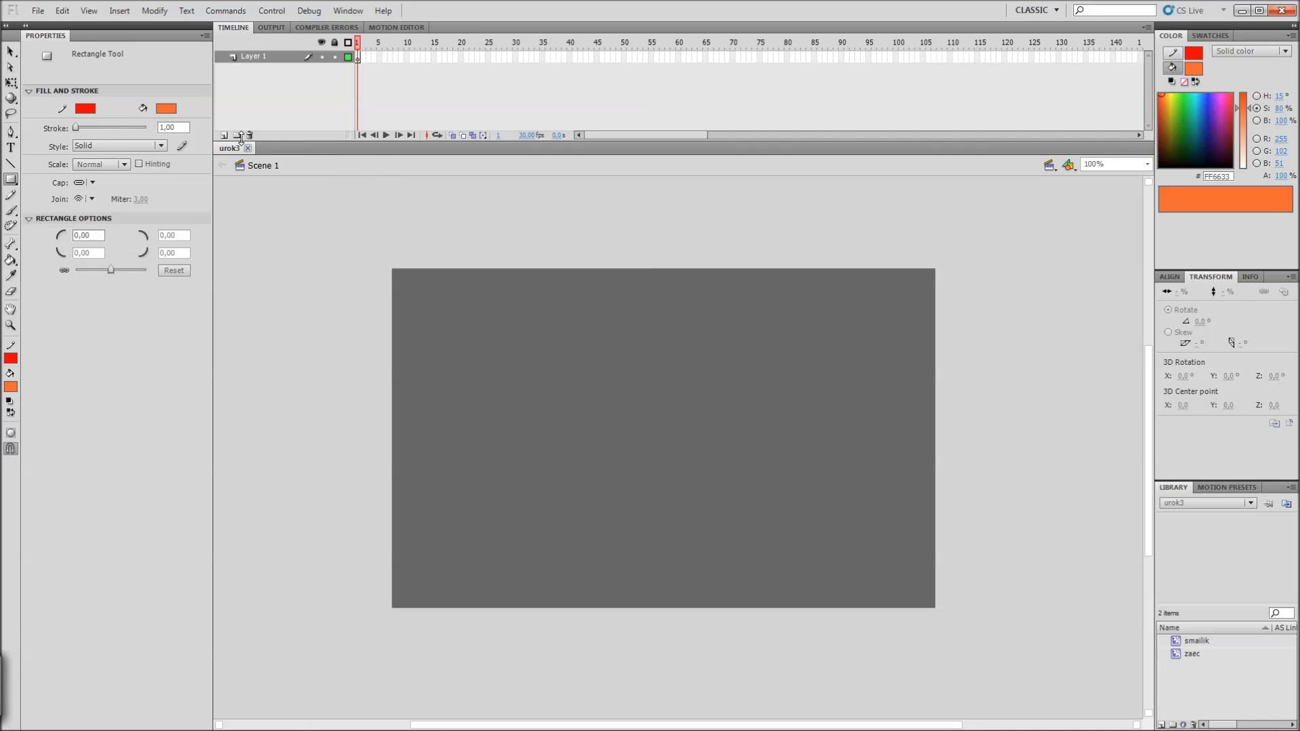
left_click(165, 109)
left_click(351, 123)
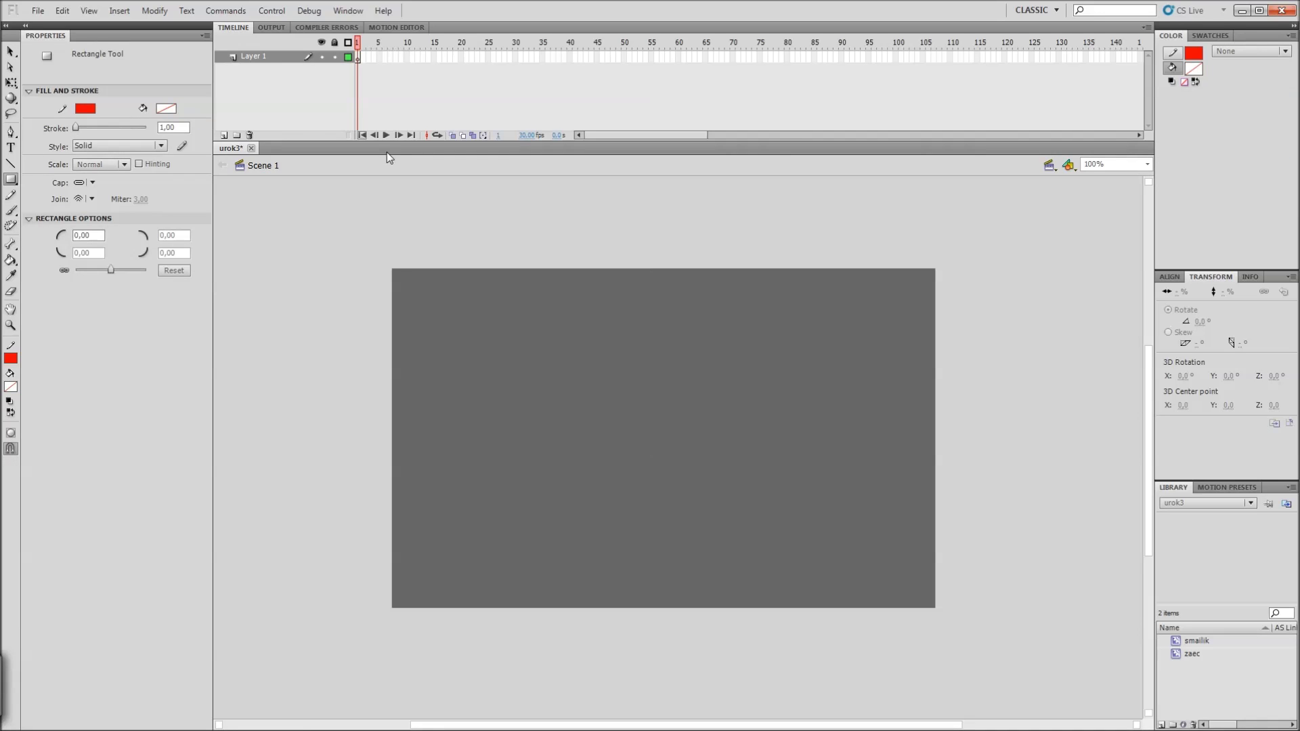
left_click_drag(535, 372, 719, 522)
Step: Apply the Deco tool's Grid Fill with default black tiles inside the red rectangle
key("u")
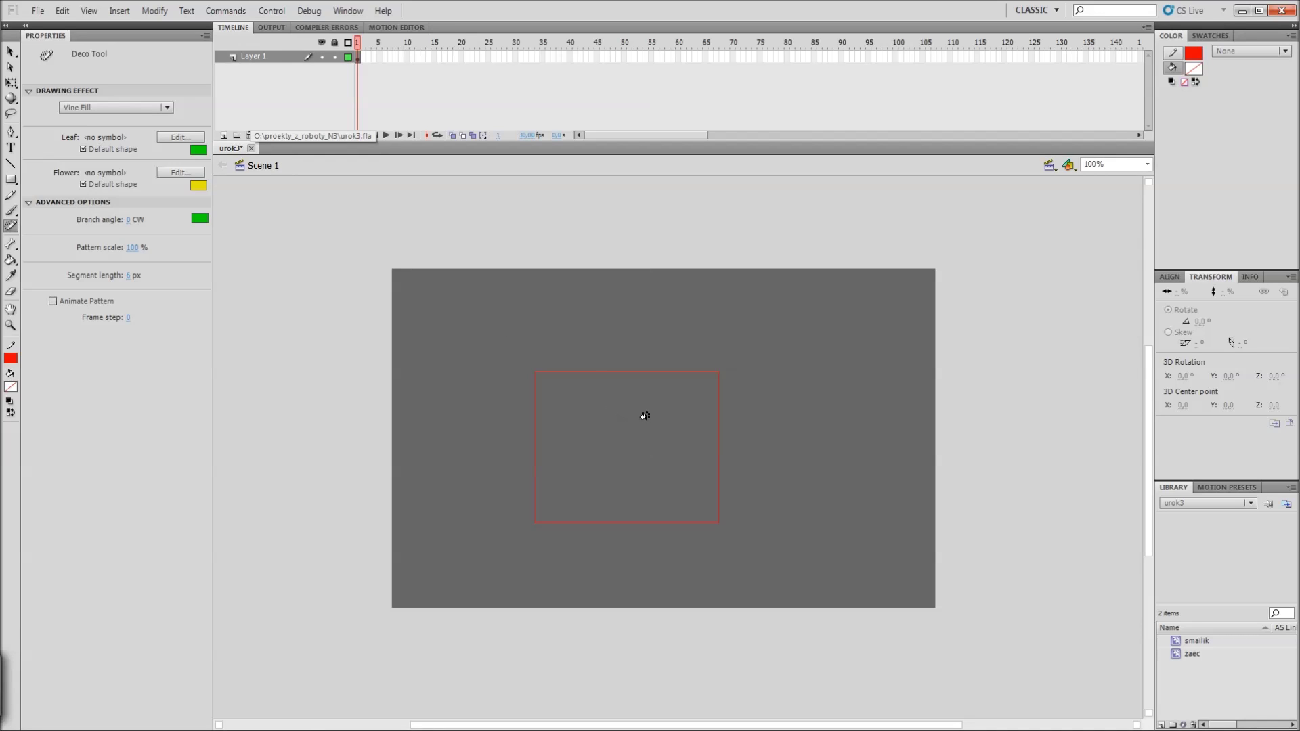
left_click(113, 107)
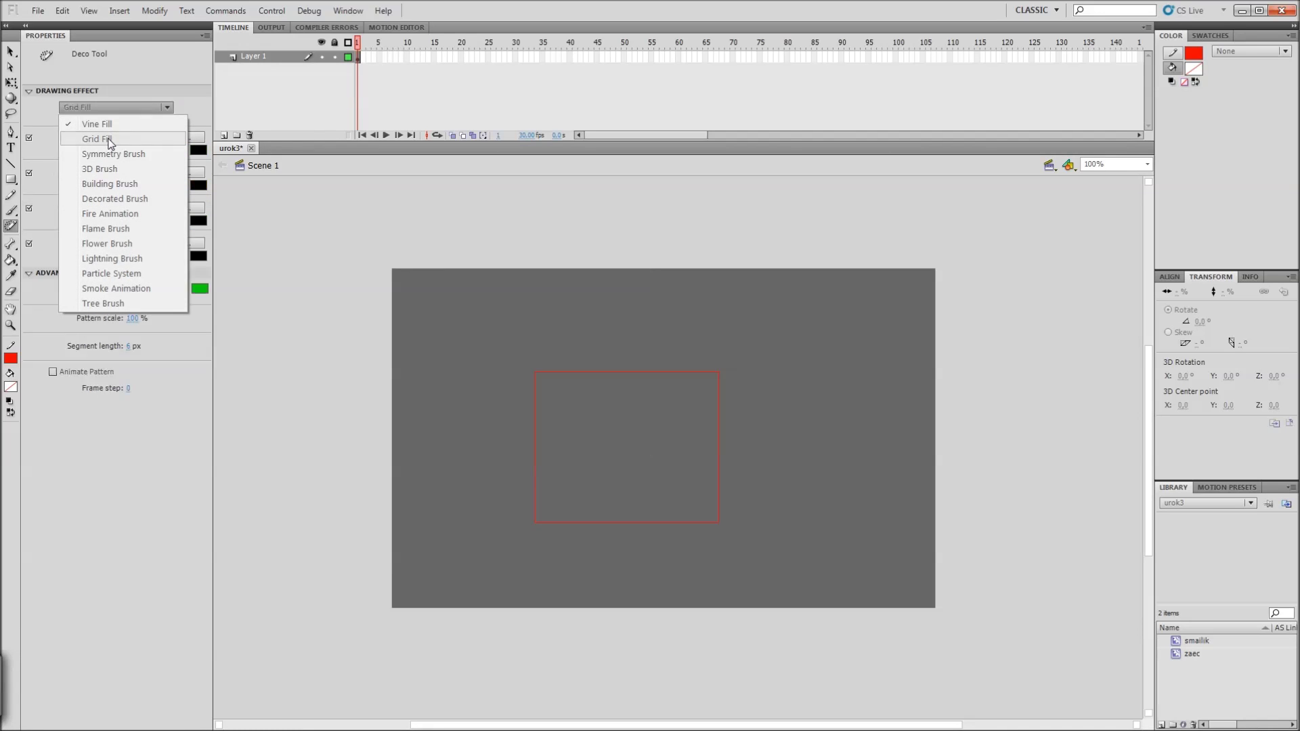
left_click(108, 139)
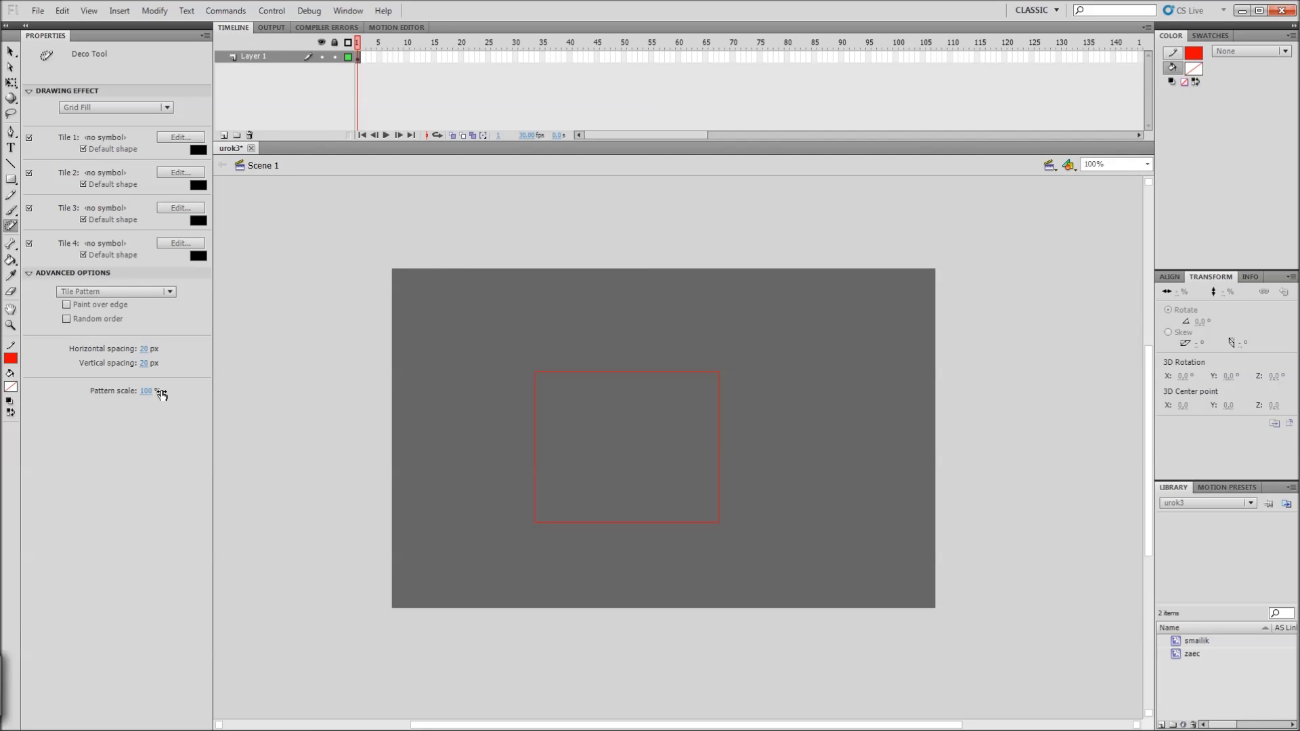
left_click(622, 400)
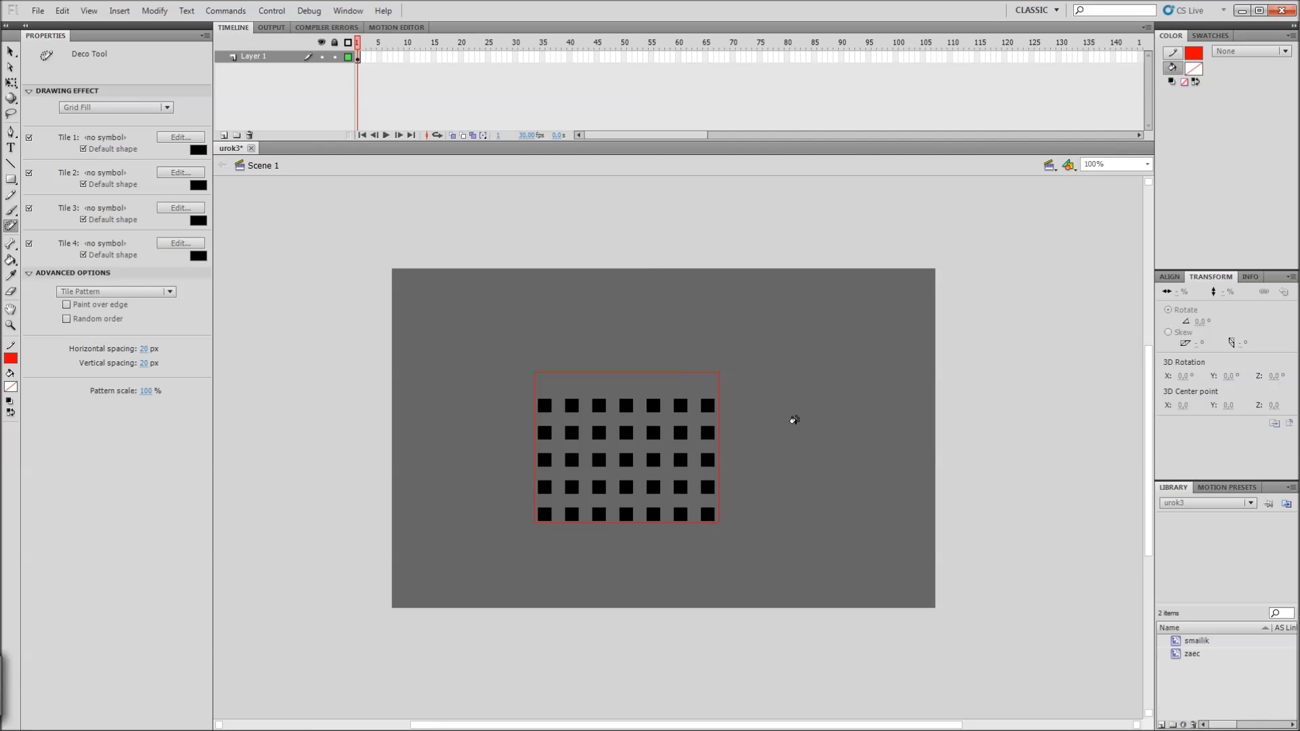
Step: Delete the grid of black squares from inside the red rectangle
key("v")
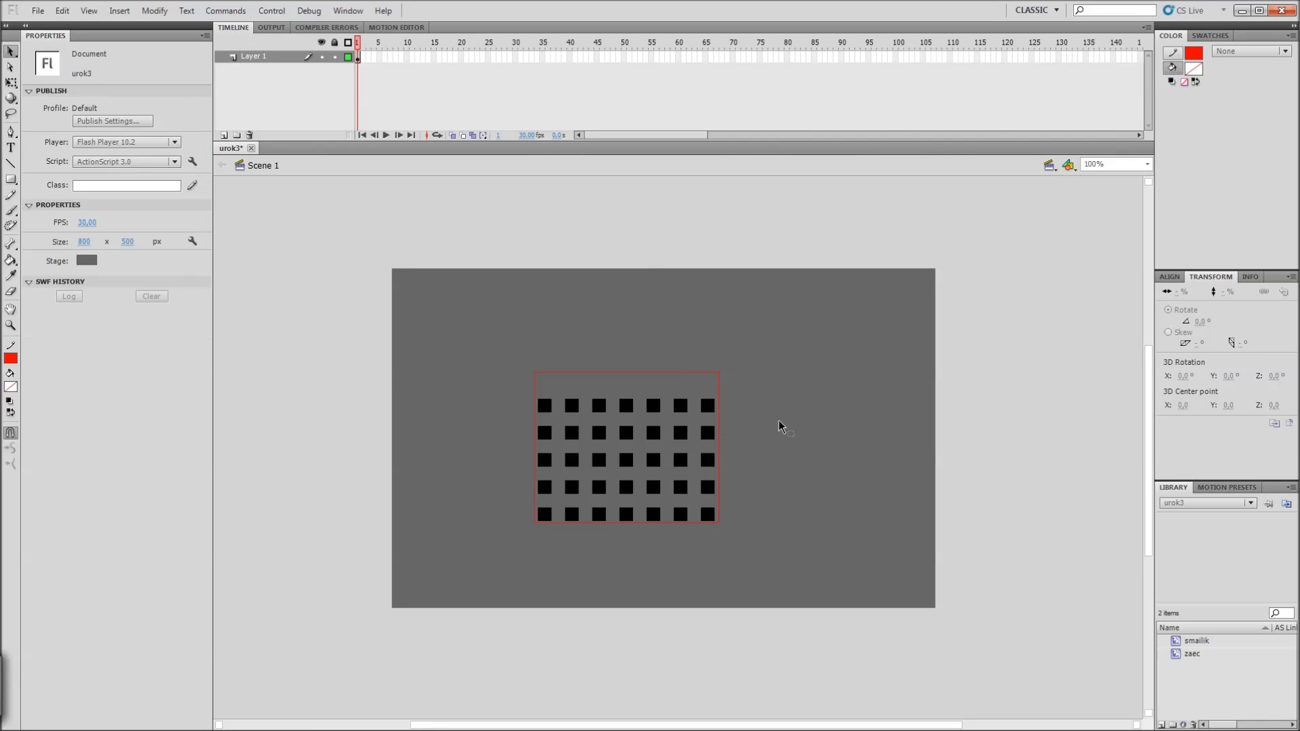
left_click(654, 404)
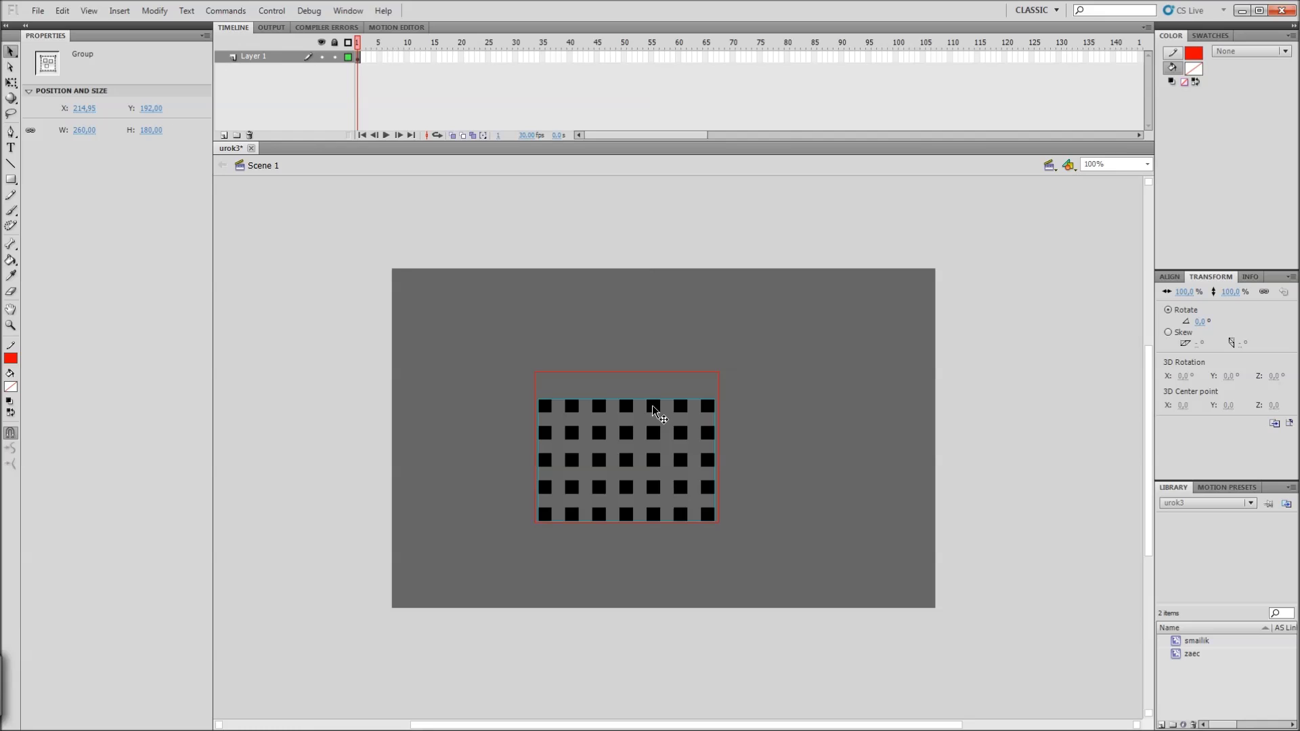
left_click_drag(652, 405, 649, 396)
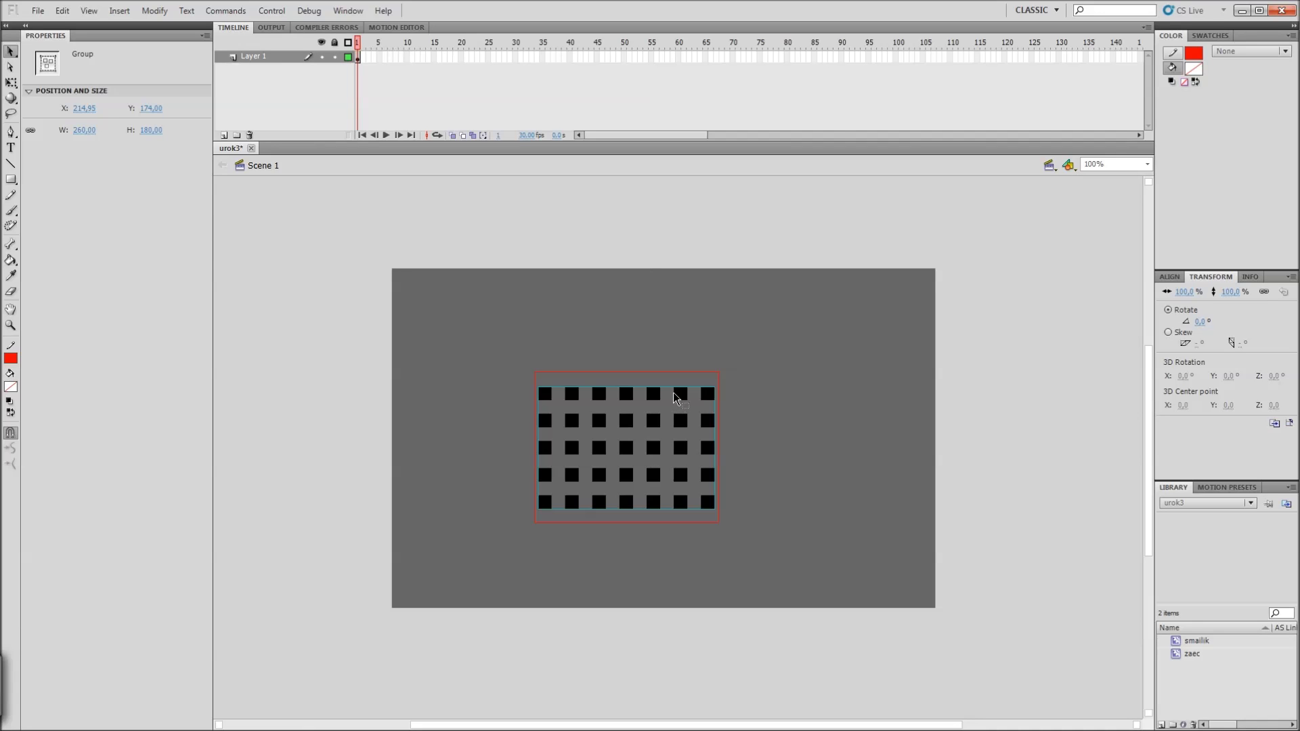
key("Delete")
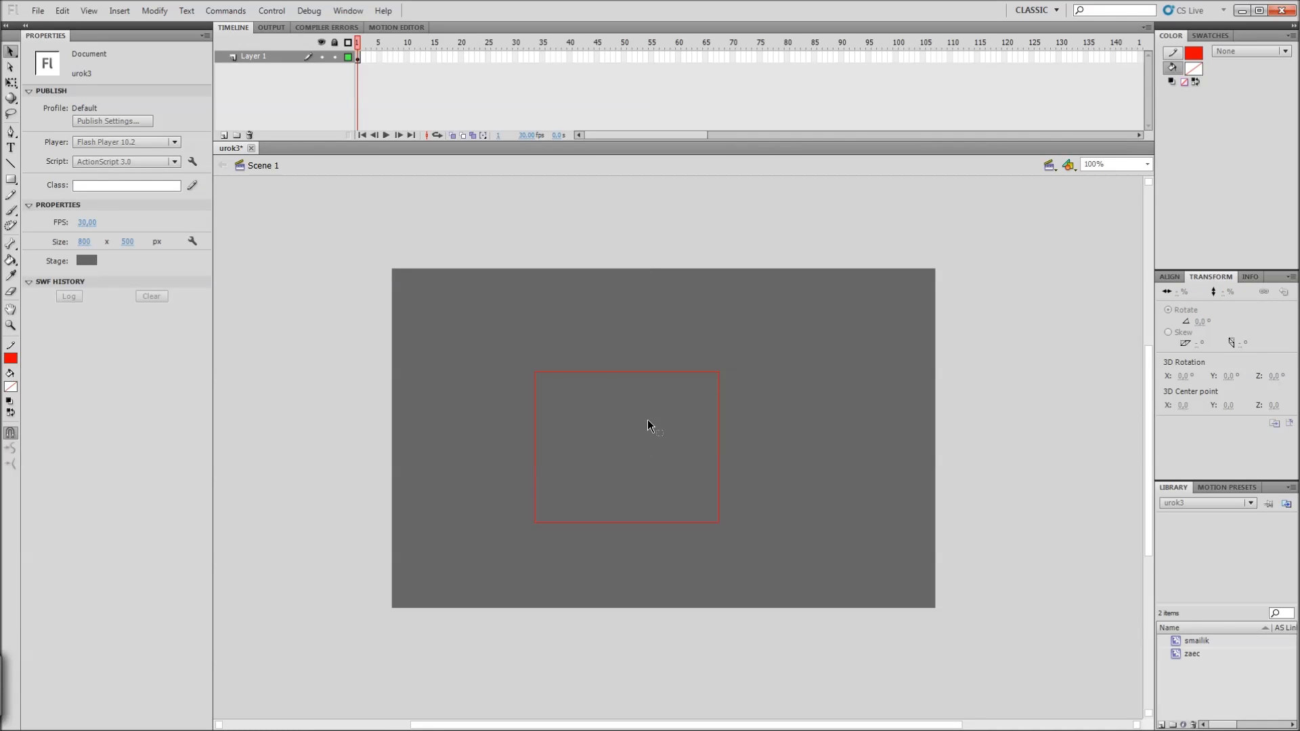
Step: Assign smailik to Tile 1 and zaec to Tile 2 of the Deco grid fill, and fill the red rectangle with the pattern
key("u")
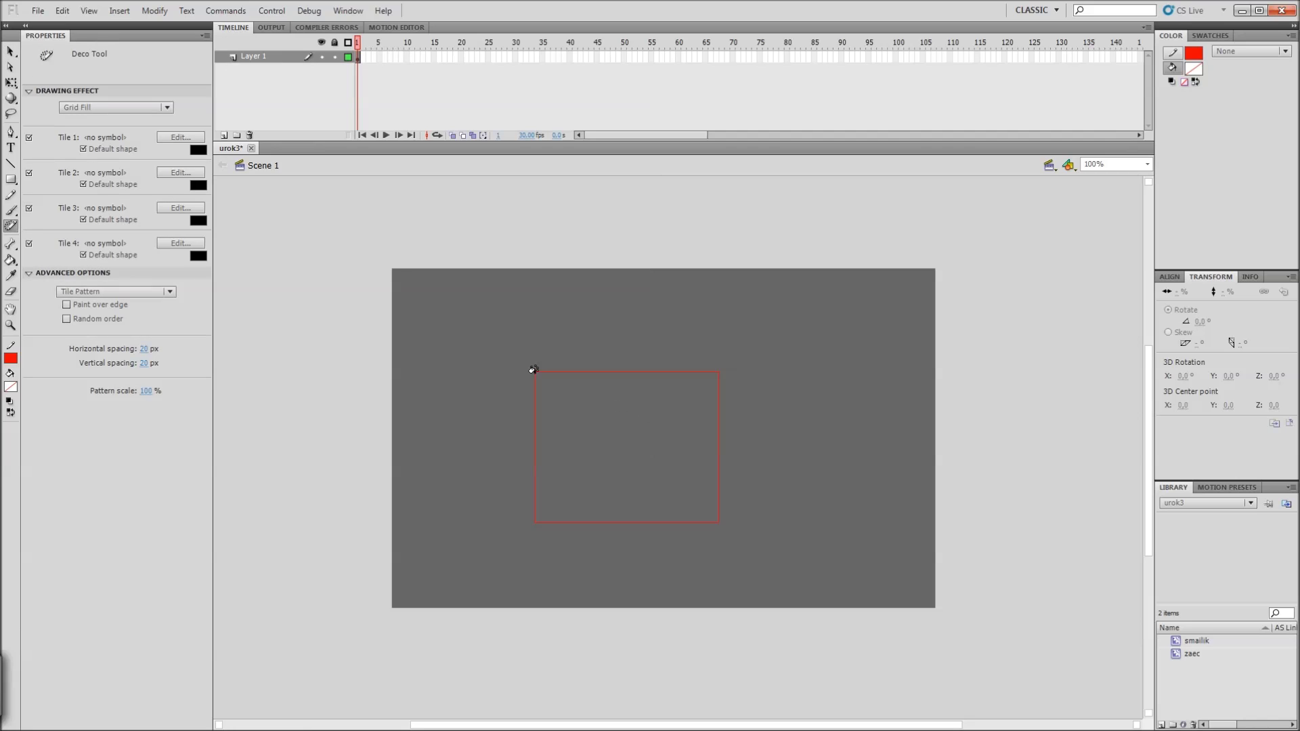
left_click(173, 137)
left_click(607, 316)
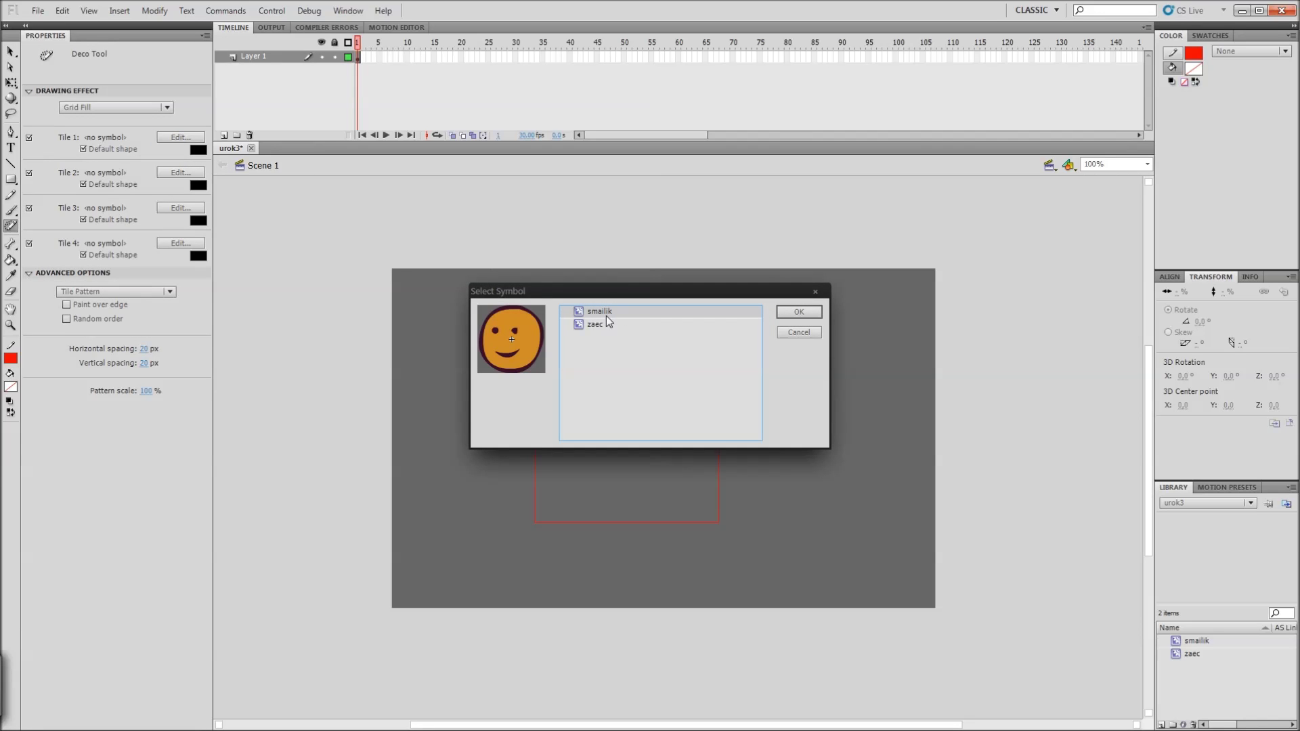
left_click(798, 311)
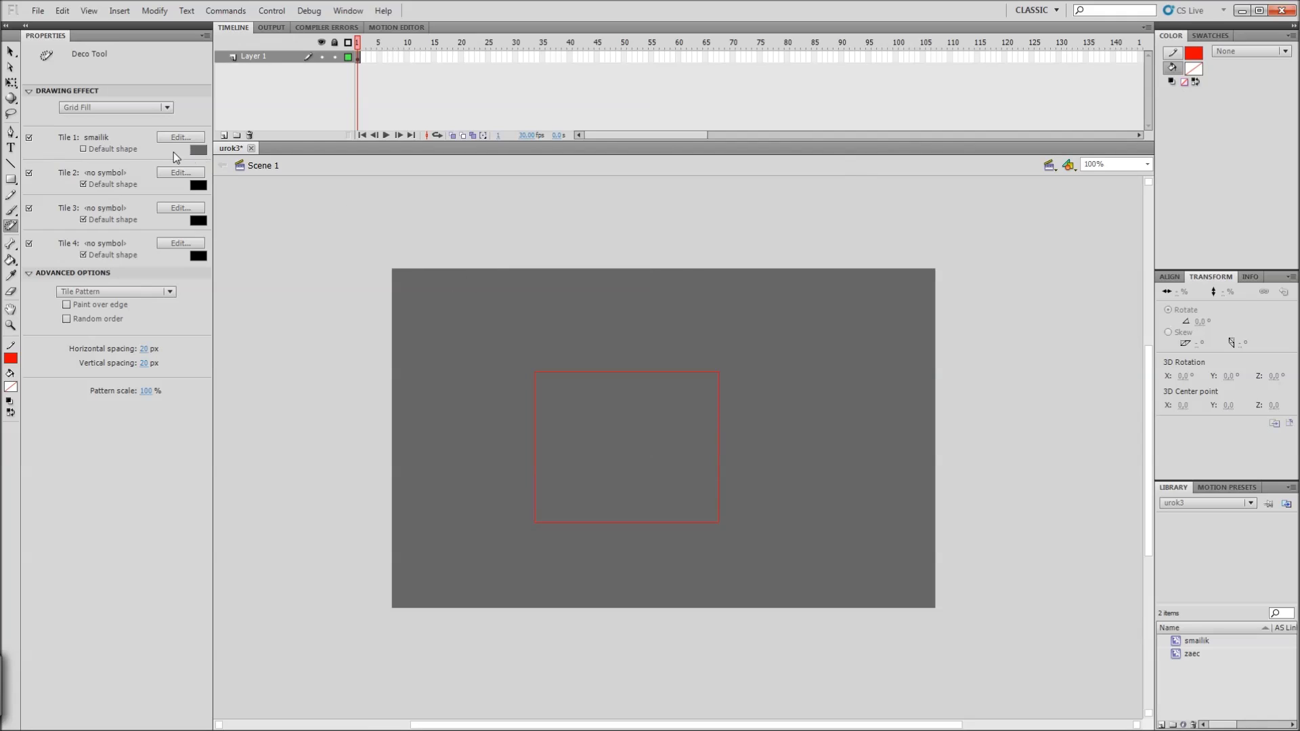
left_click(174, 173)
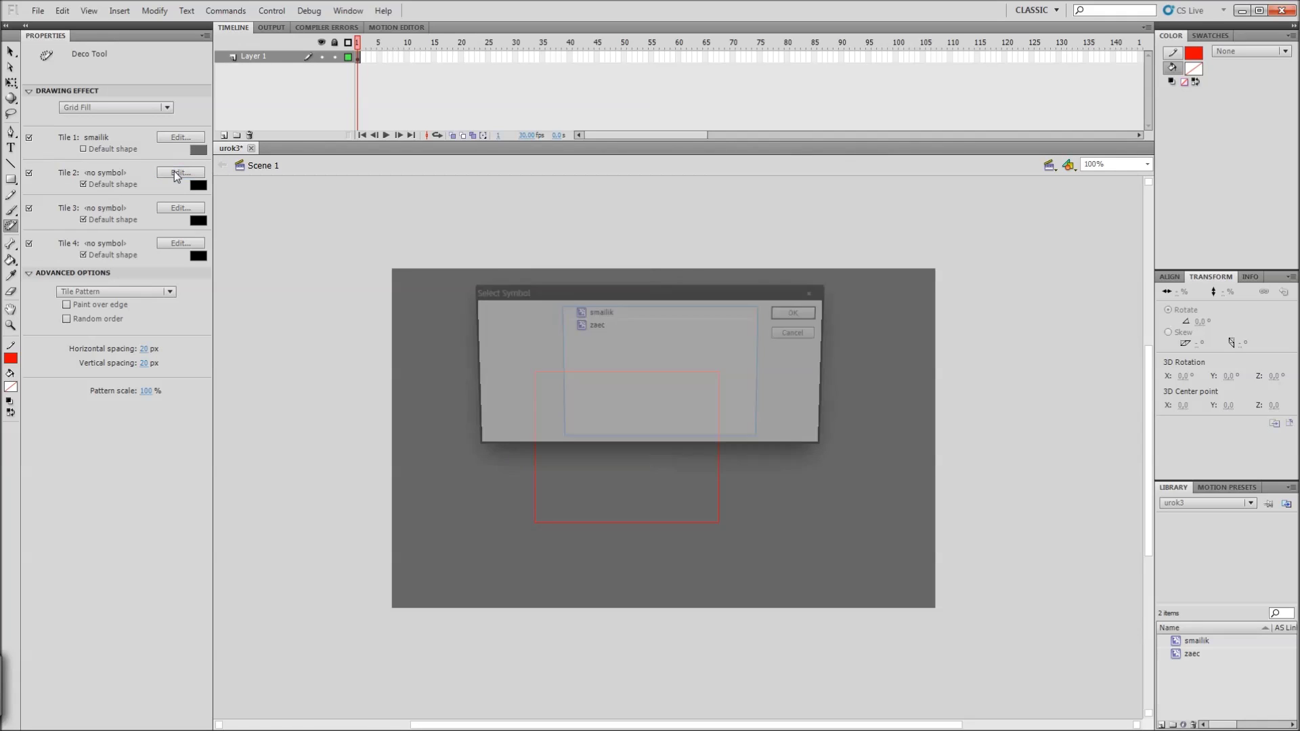
left_click(599, 323)
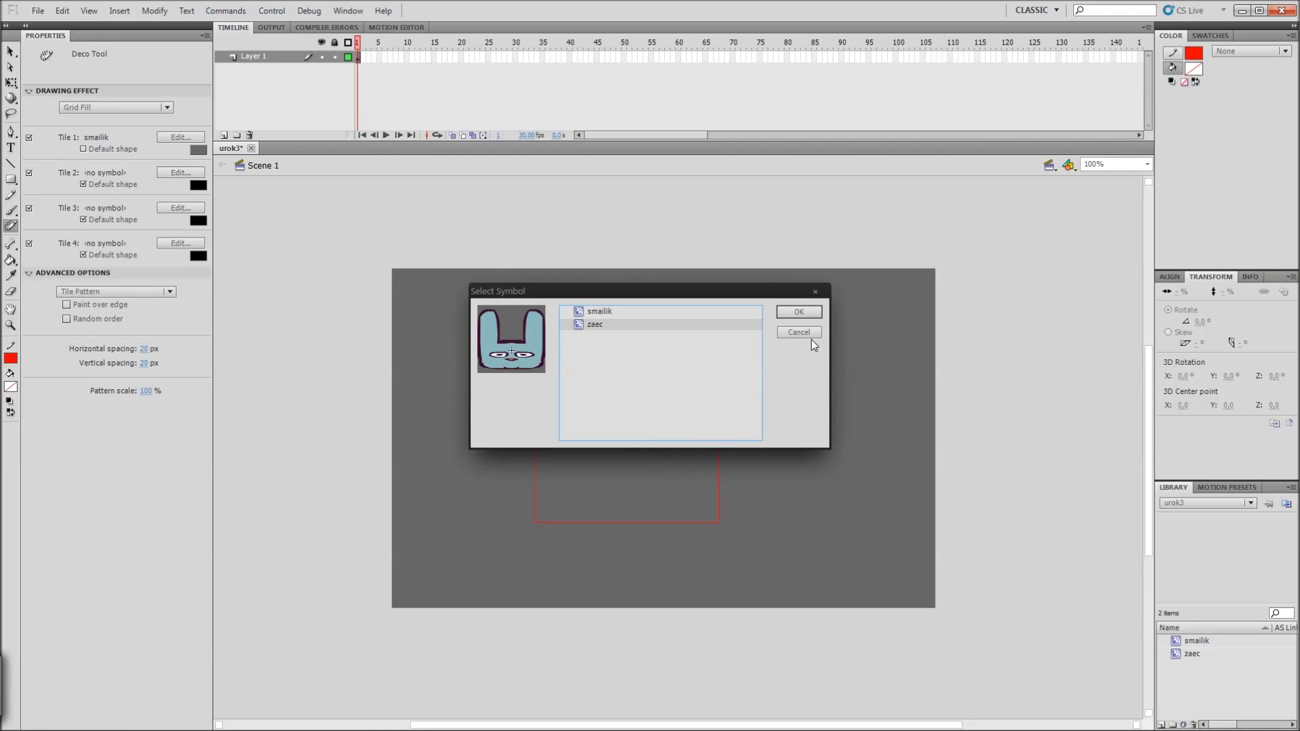
left_click(798, 312)
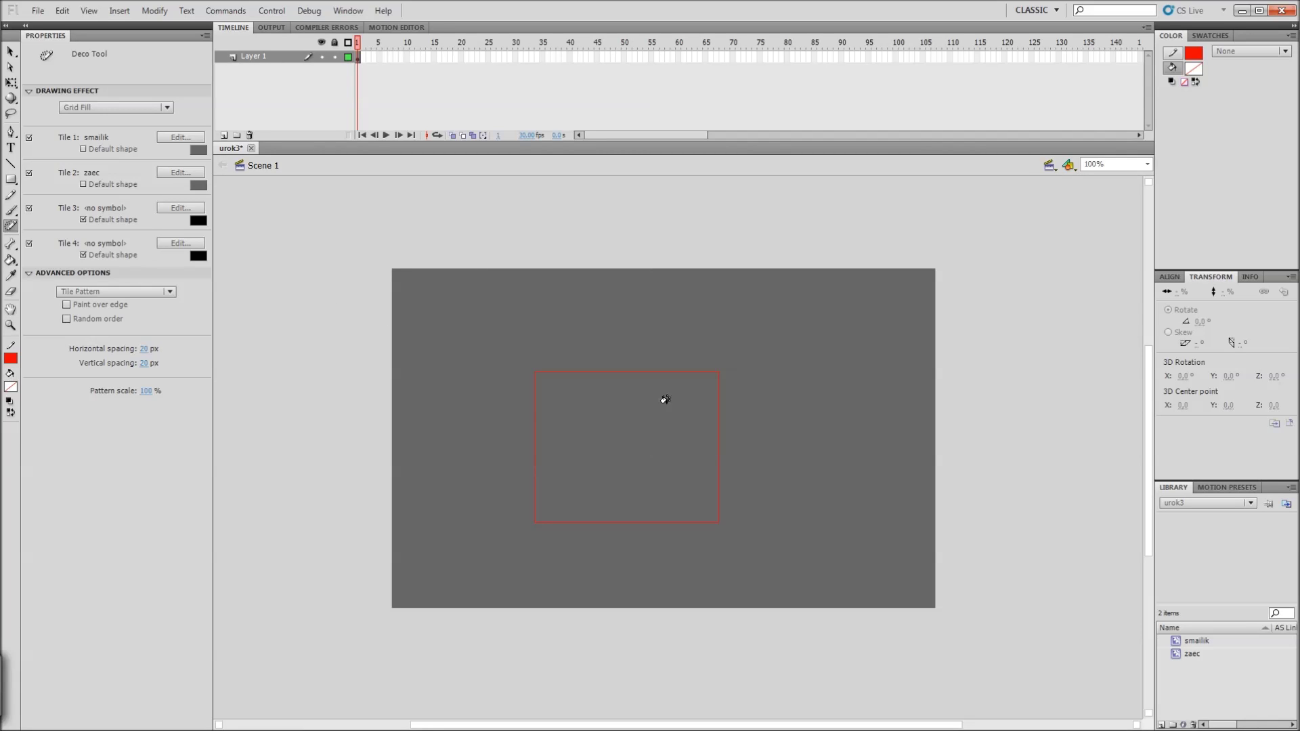
left_click(639, 406)
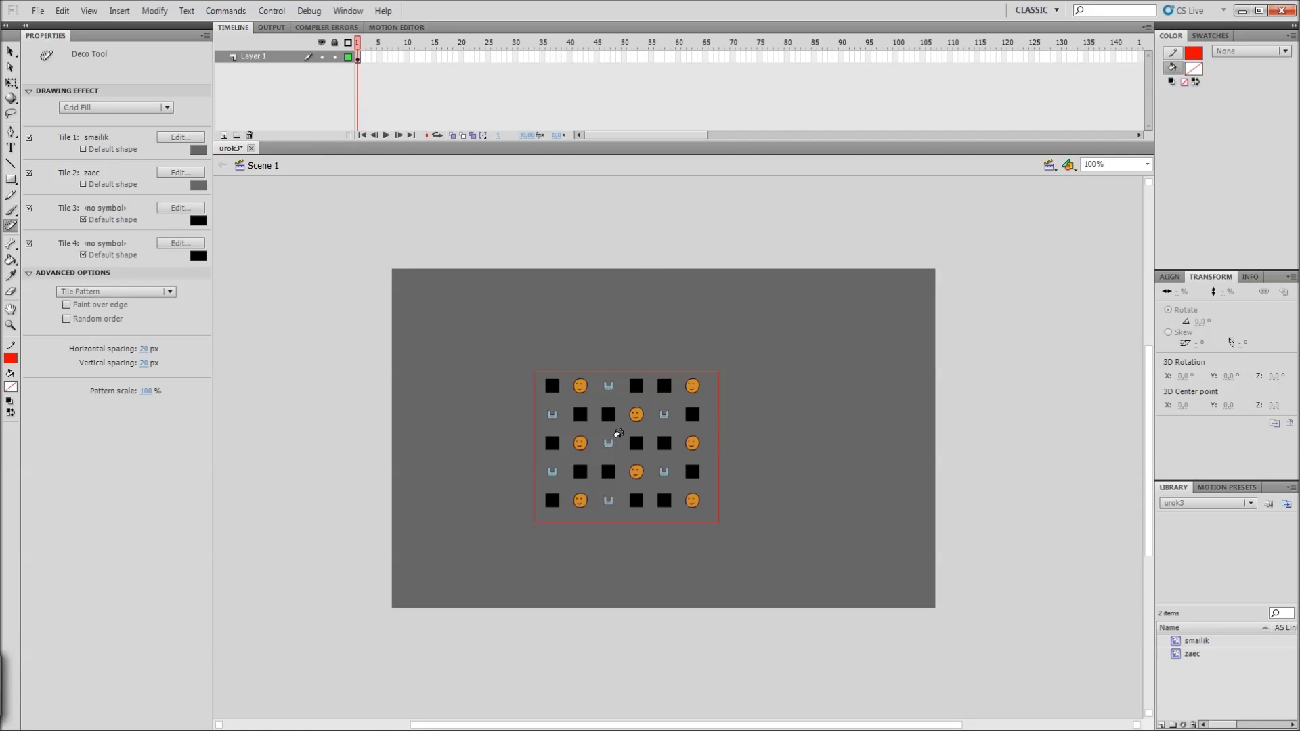
Step: Delete the mixed pattern of smileys, hares and black squares from the red rectangle
key("v")
left_click(638, 441)
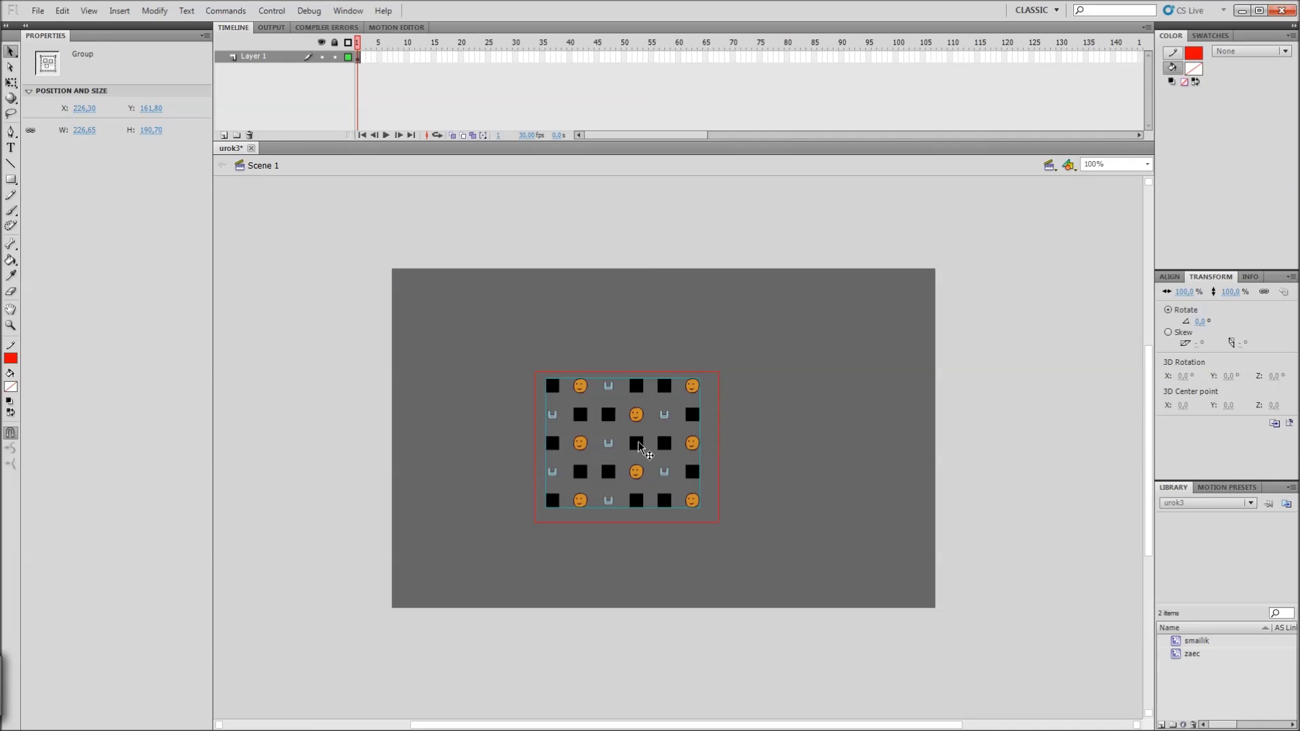
key("Delete")
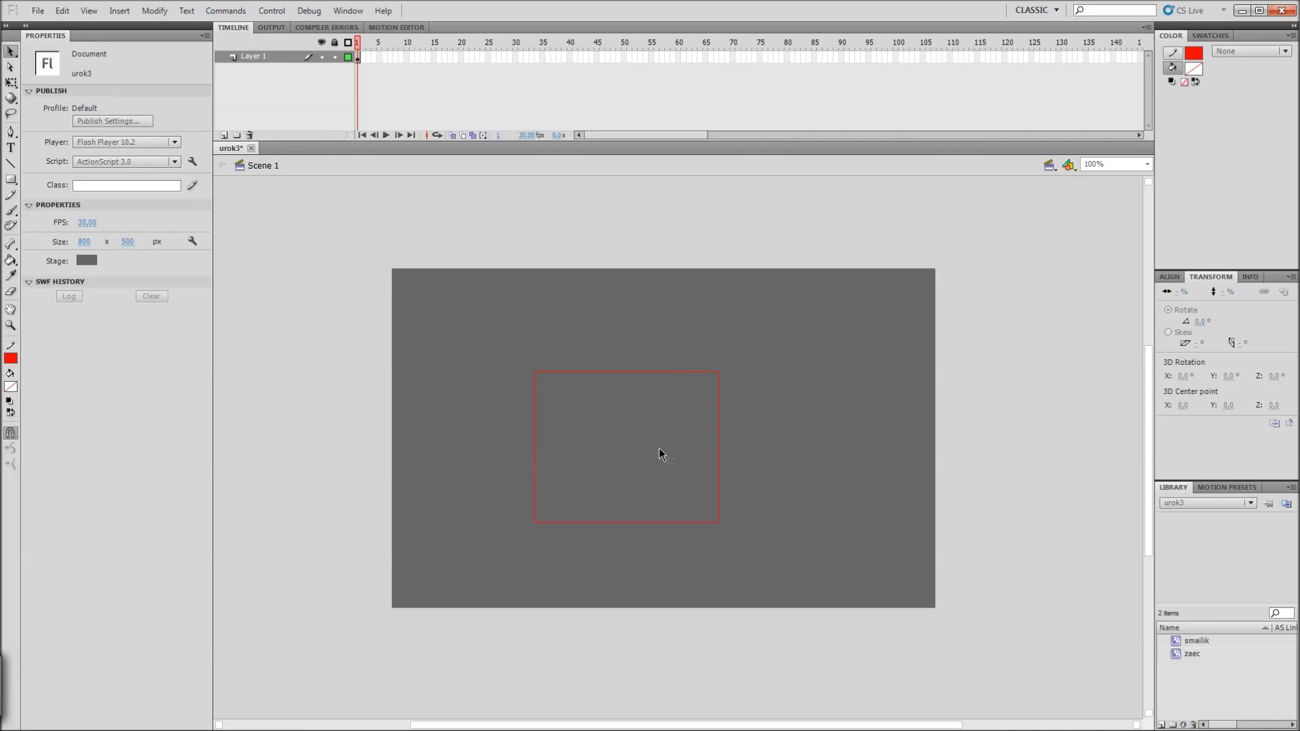
Step: Place one zaec and one smailik instance from the library on the stage right of the red rectangle, and line them up side by side
left_click_drag(1194, 654, 849, 484)
left_click(1194, 640)
left_click_drag(1195, 640, 814, 506)
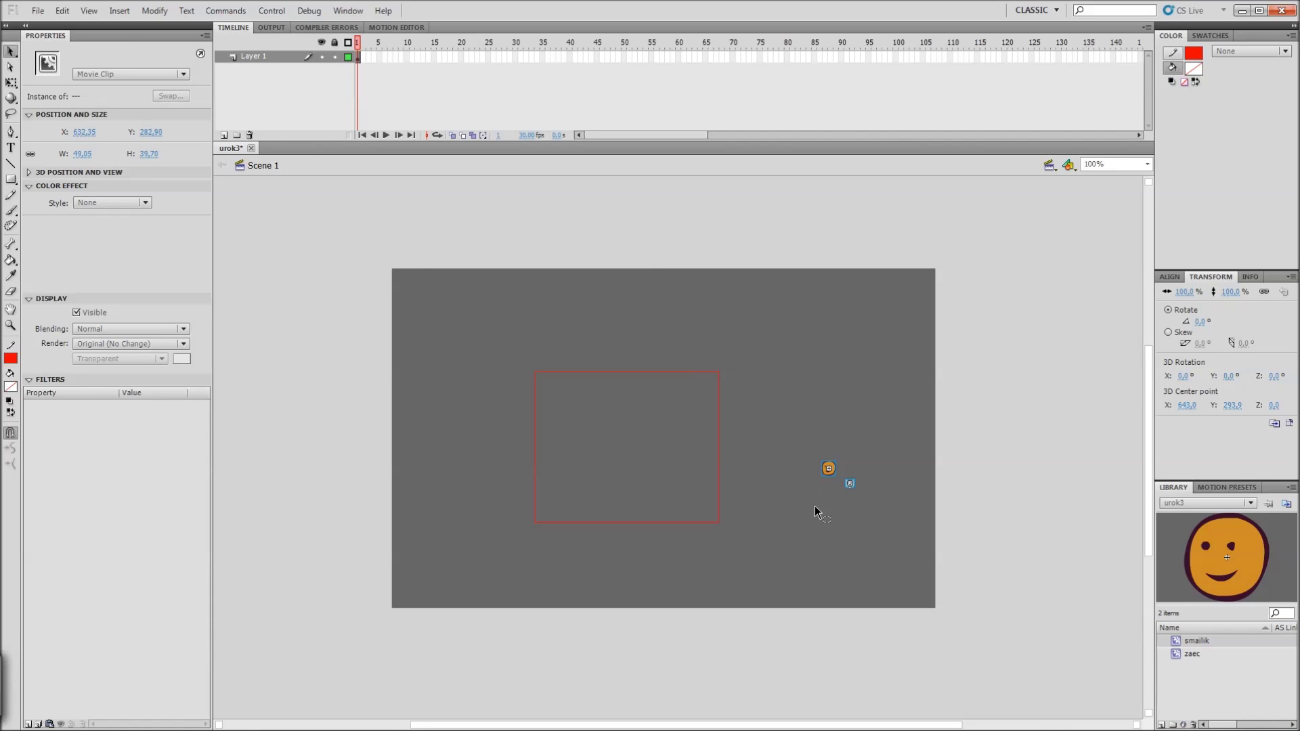
left_click(867, 459)
left_click(831, 474)
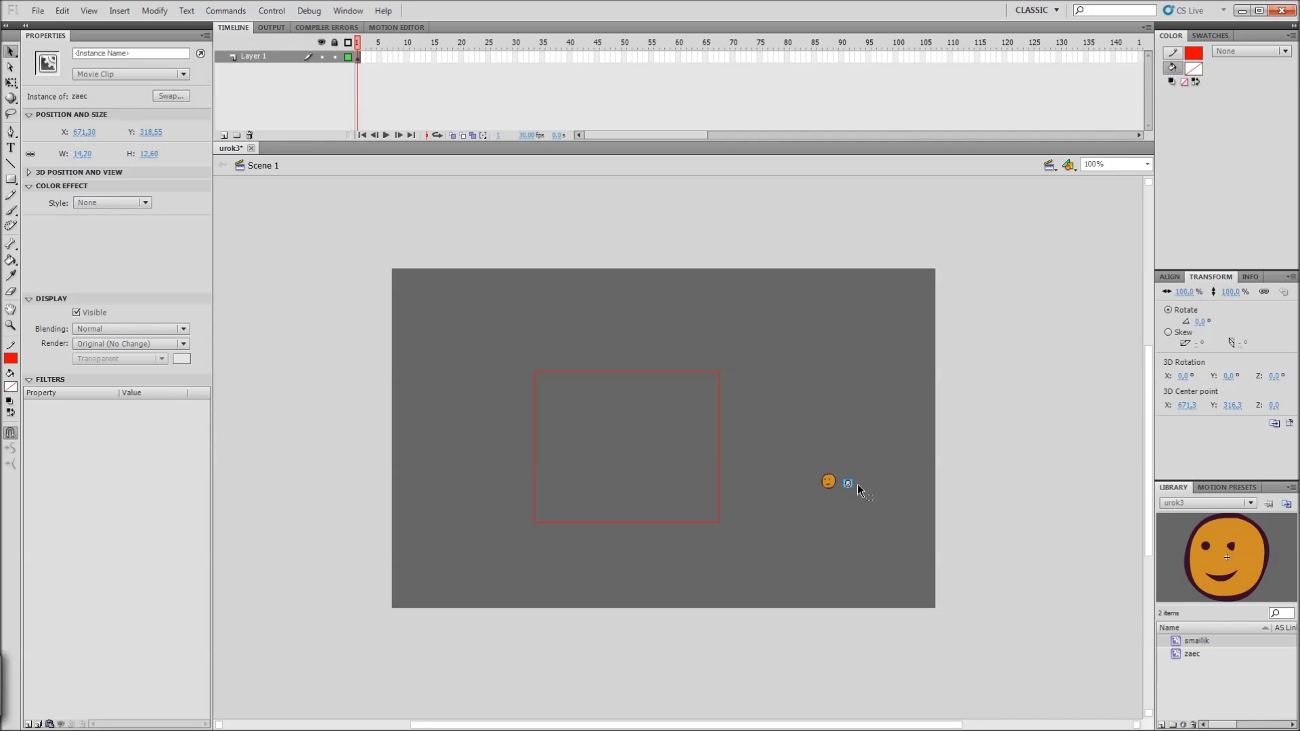
left_click(871, 469)
left_click_drag(891, 461, 803, 508)
left_click(880, 486)
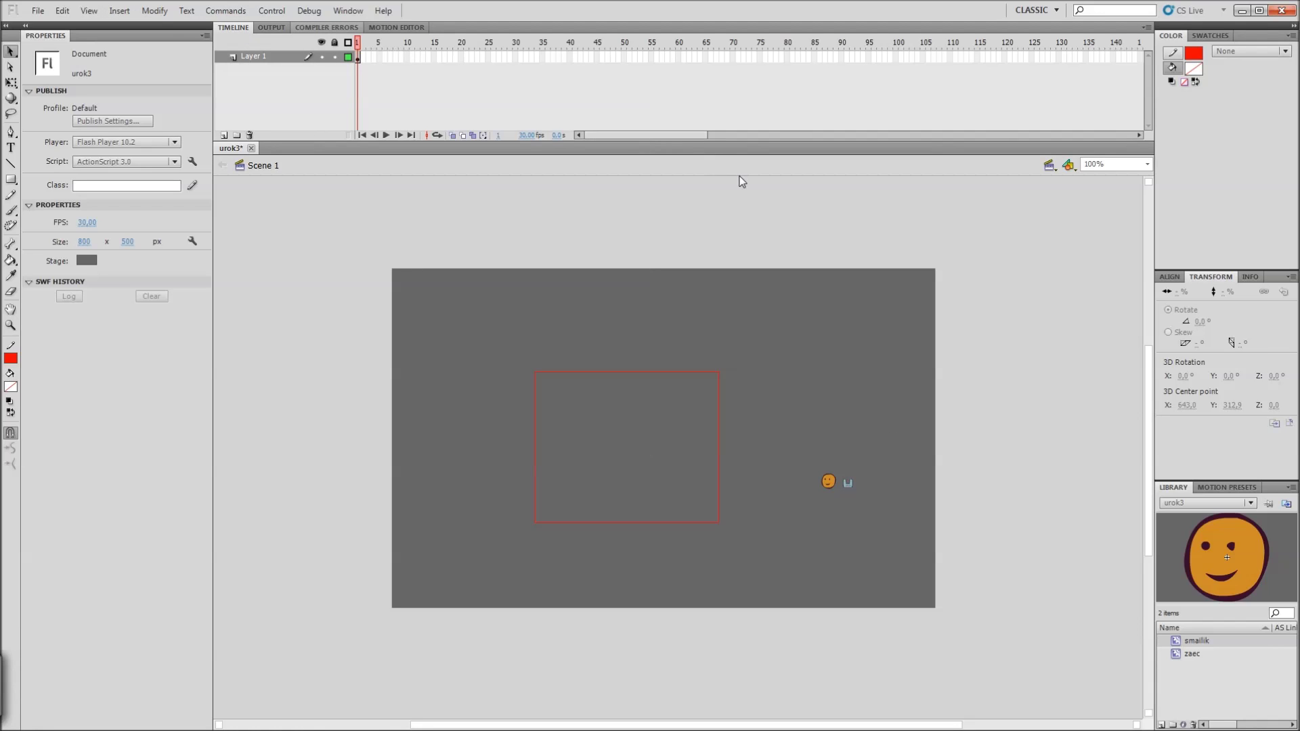
left_click(225, 10)
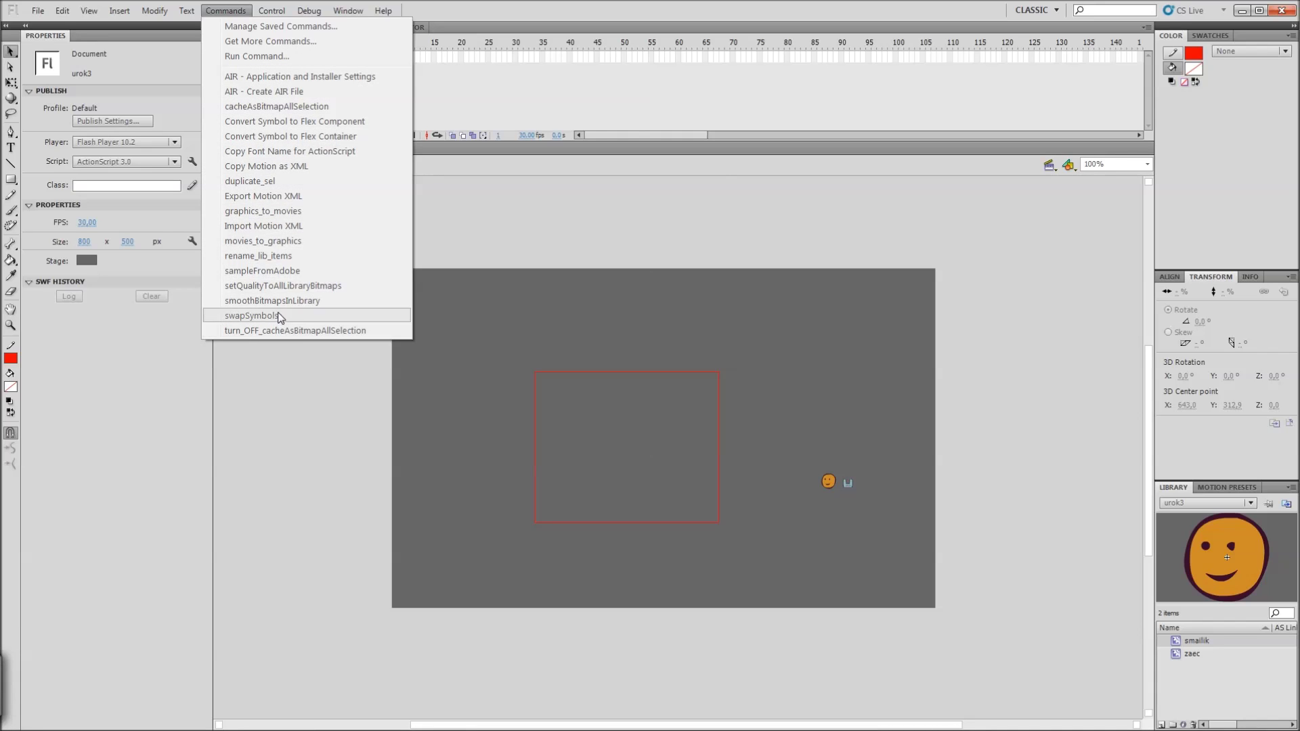
left_click(226, 10)
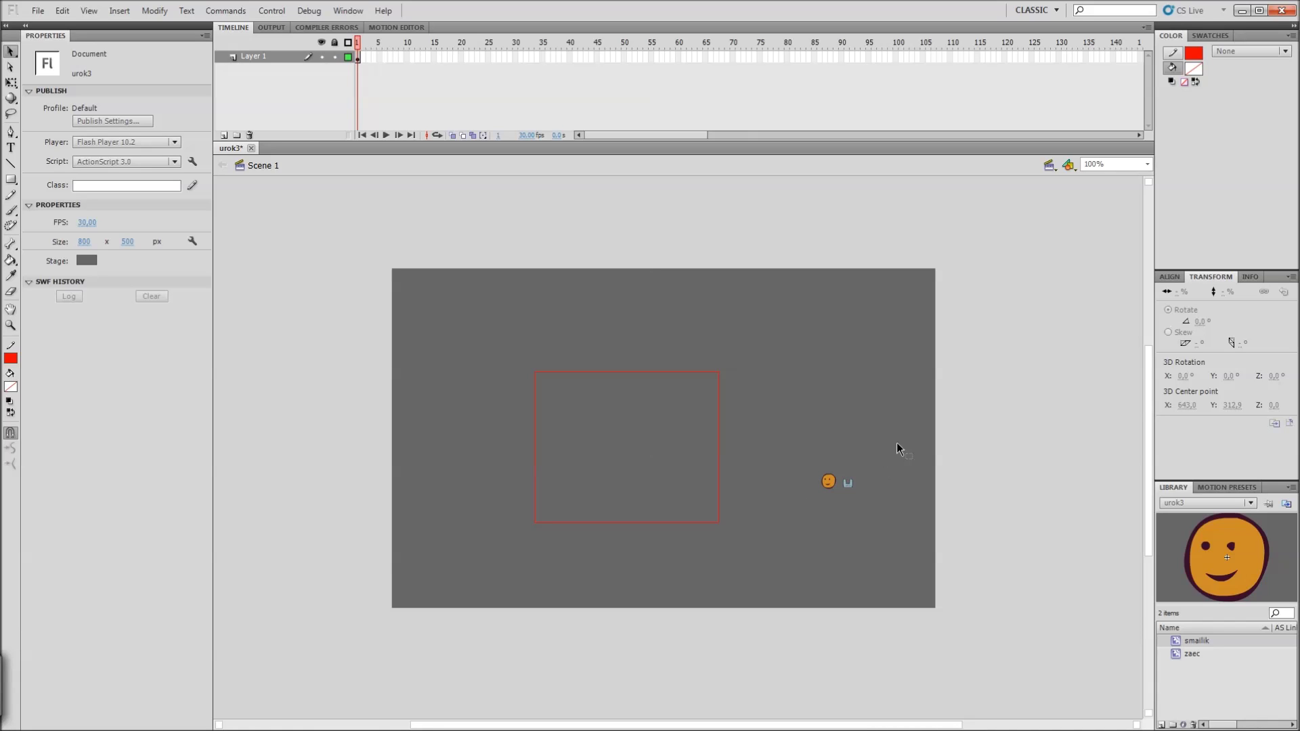
left_click(827, 484)
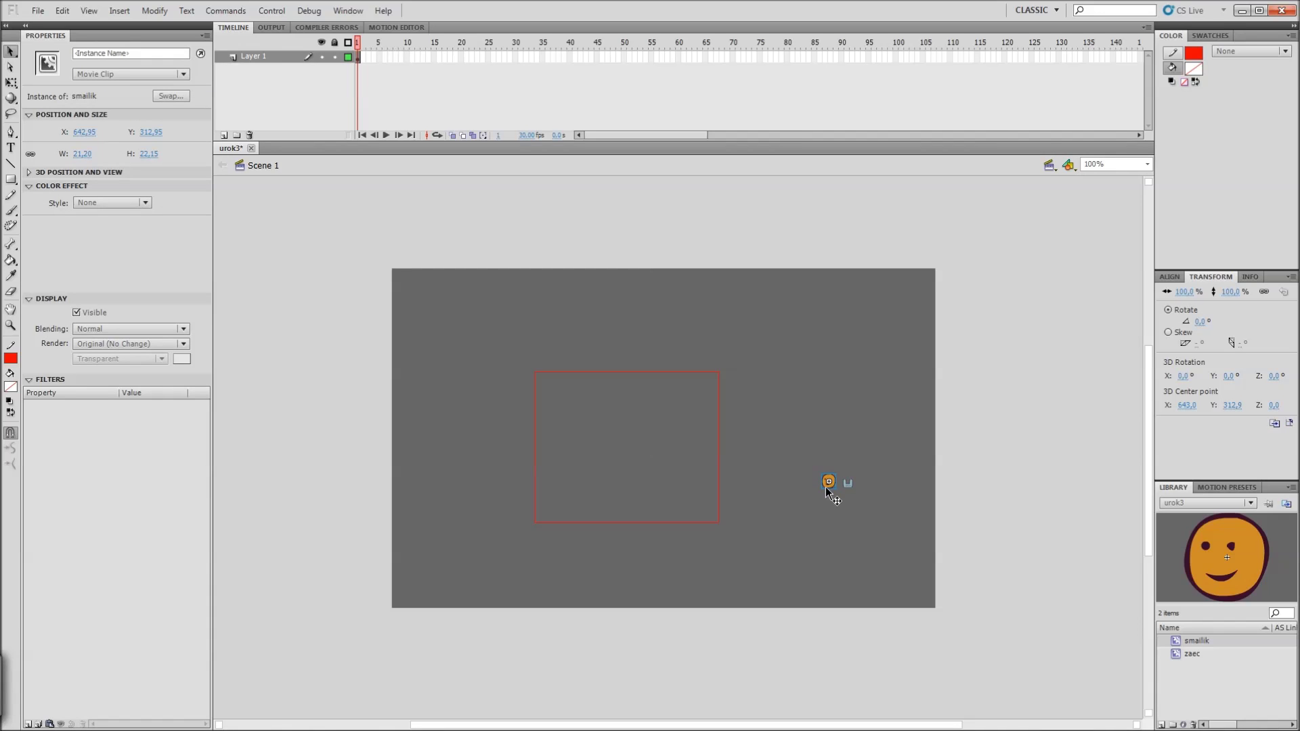
left_click_drag(794, 529, 924, 418)
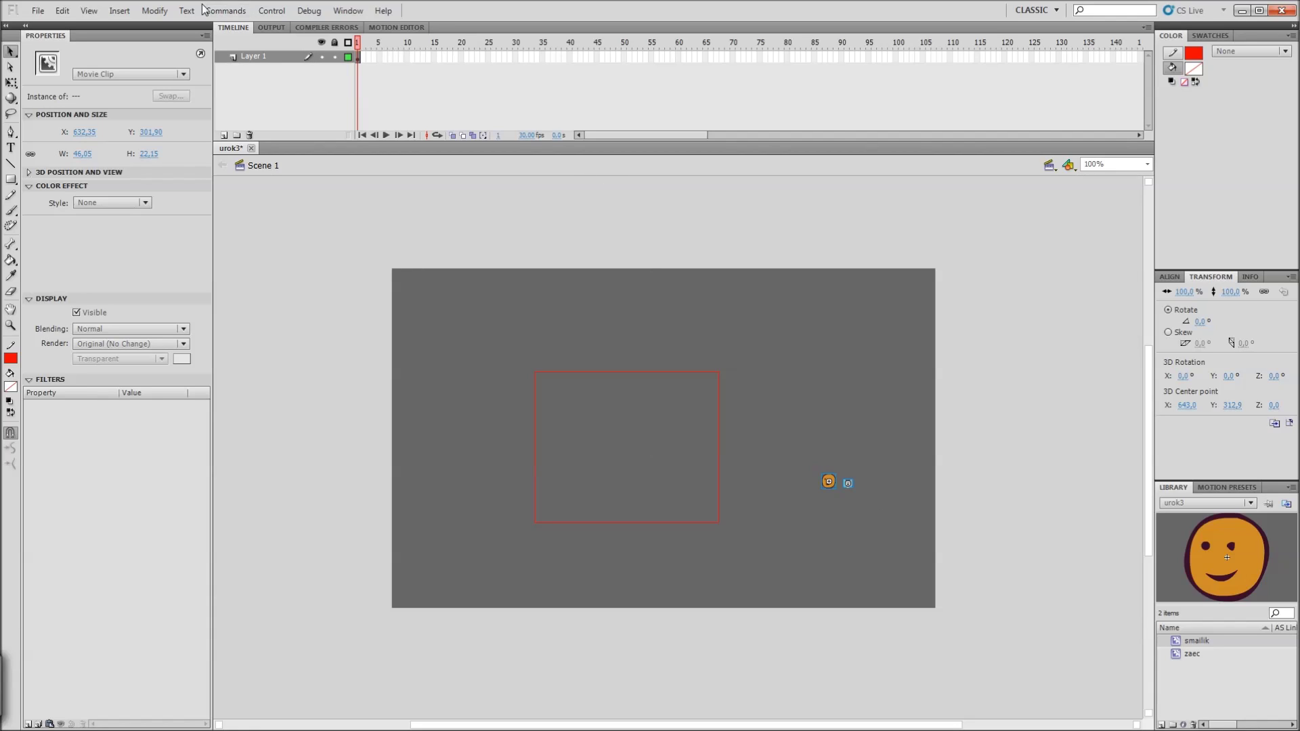
left_click(837, 513)
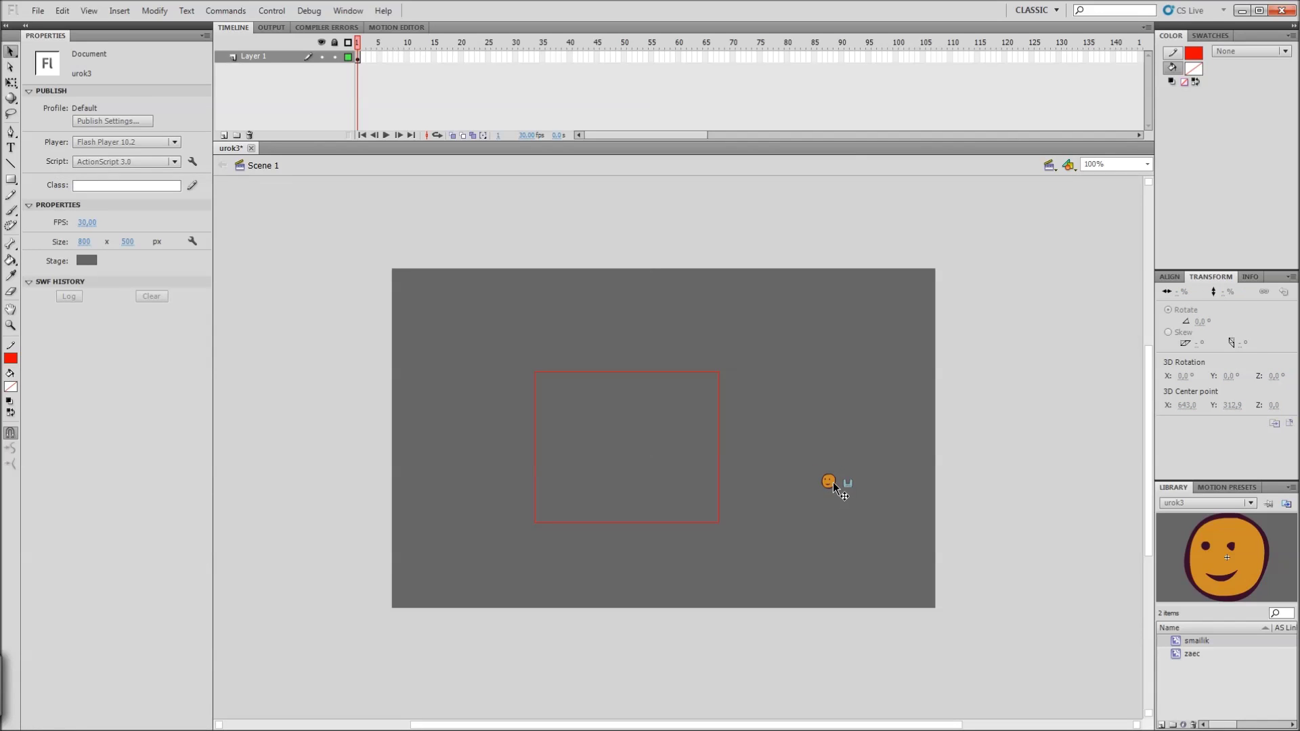
left_click(830, 482)
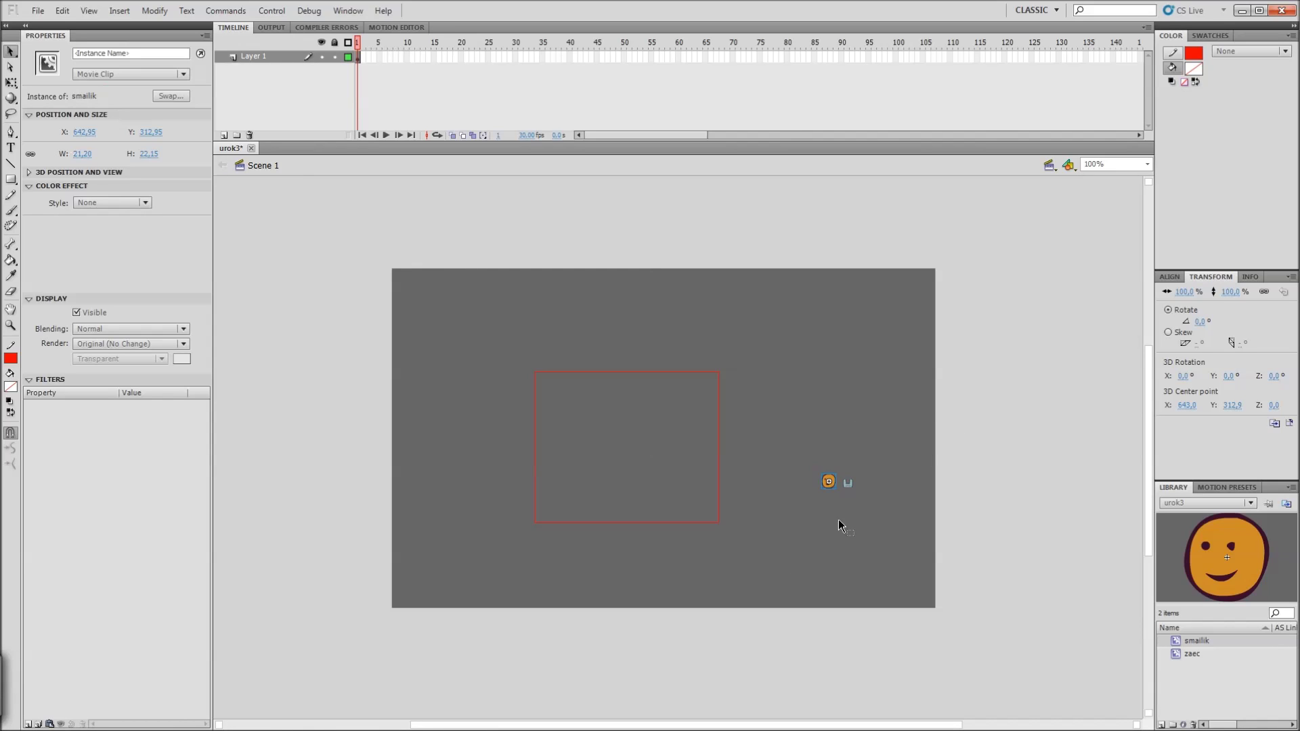
left_click_drag(979, 408, 761, 562)
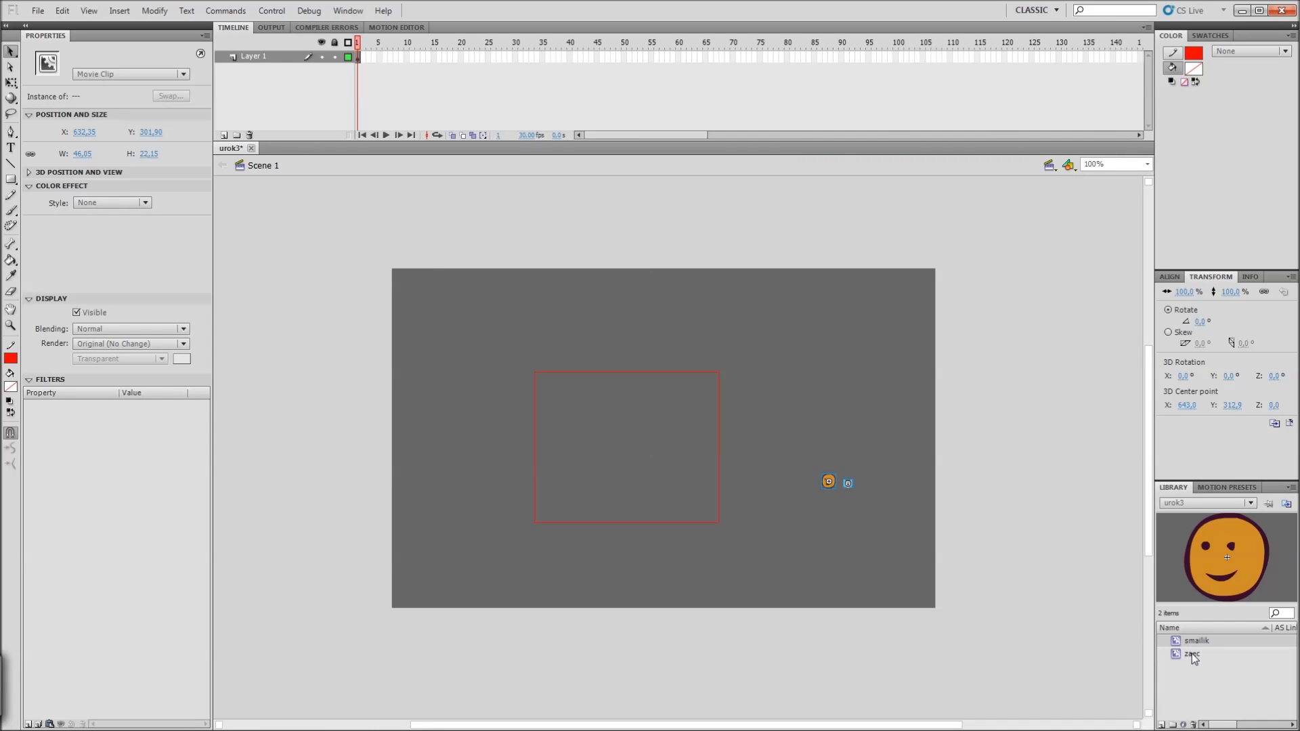
left_click_drag(1191, 653, 1069, 287)
left_click(806, 327)
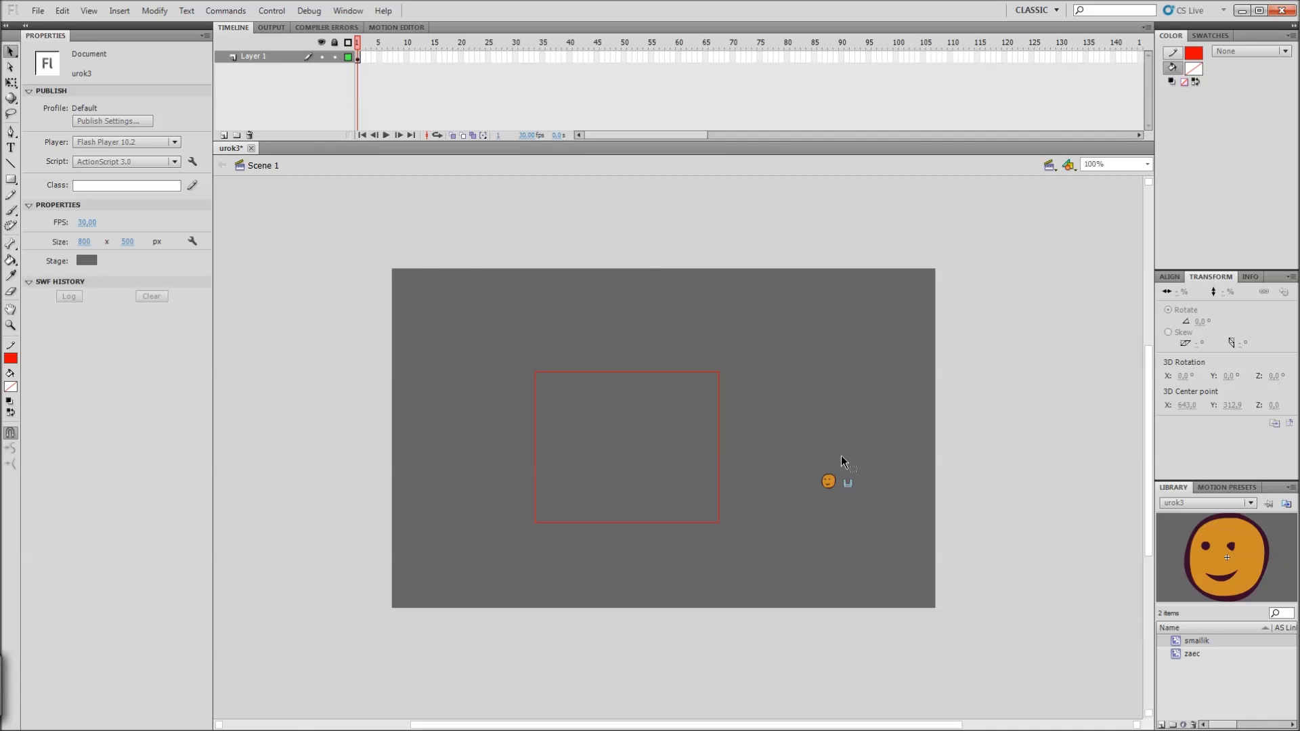
Step: Duplicate the smailik instance and place the copy just below the original, at about X 639, Y 343
left_click(829, 481)
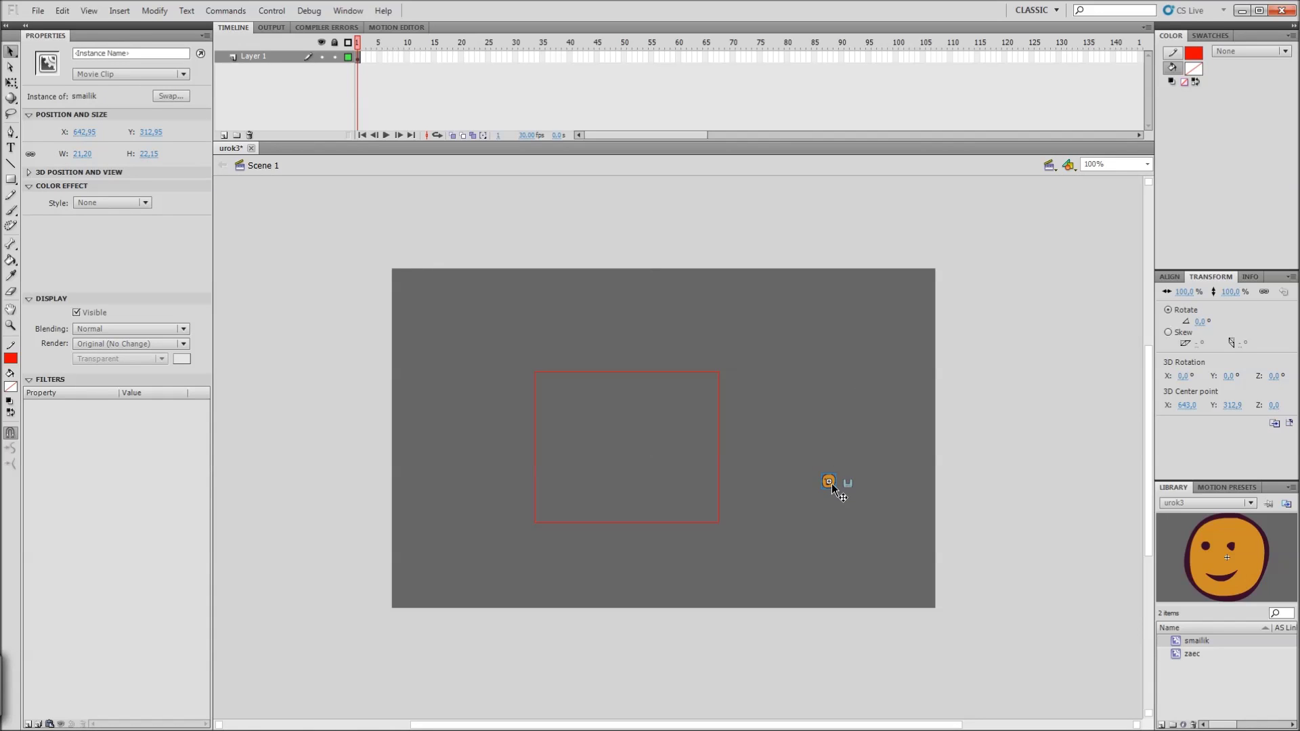
left_click(828, 488)
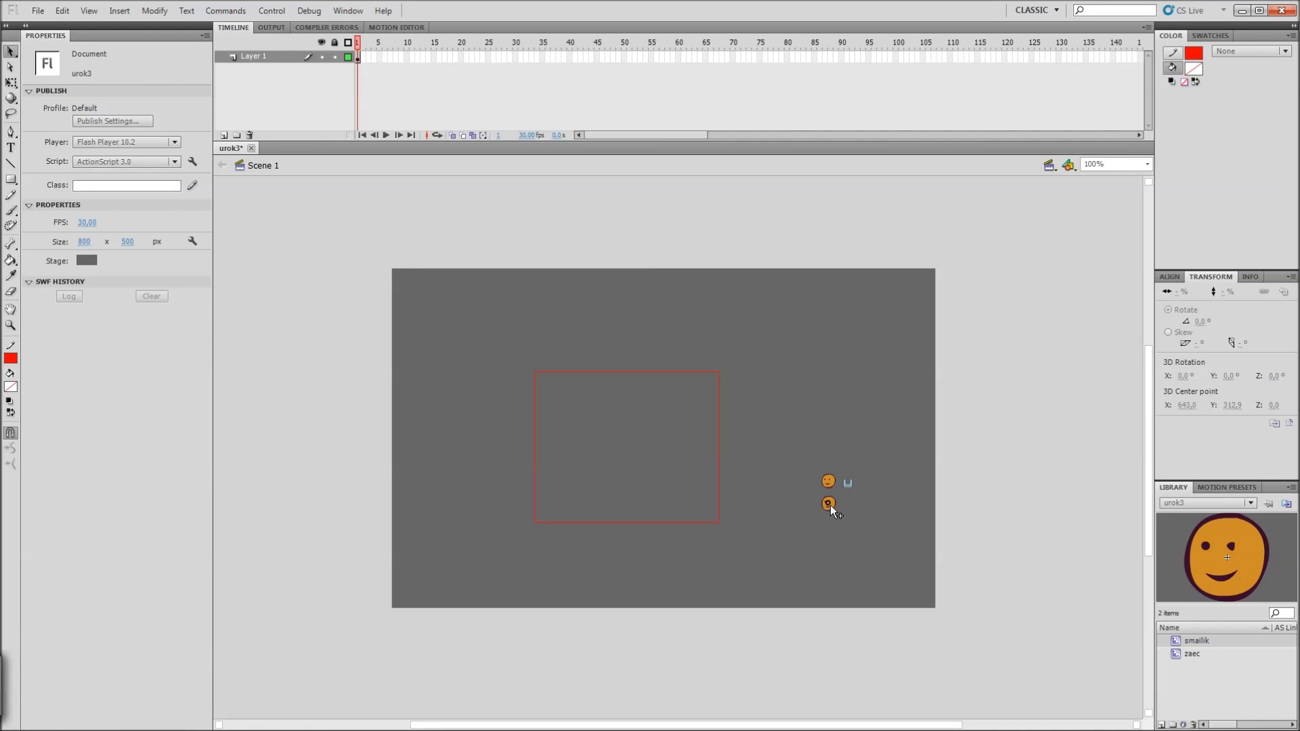
left_click(829, 505)
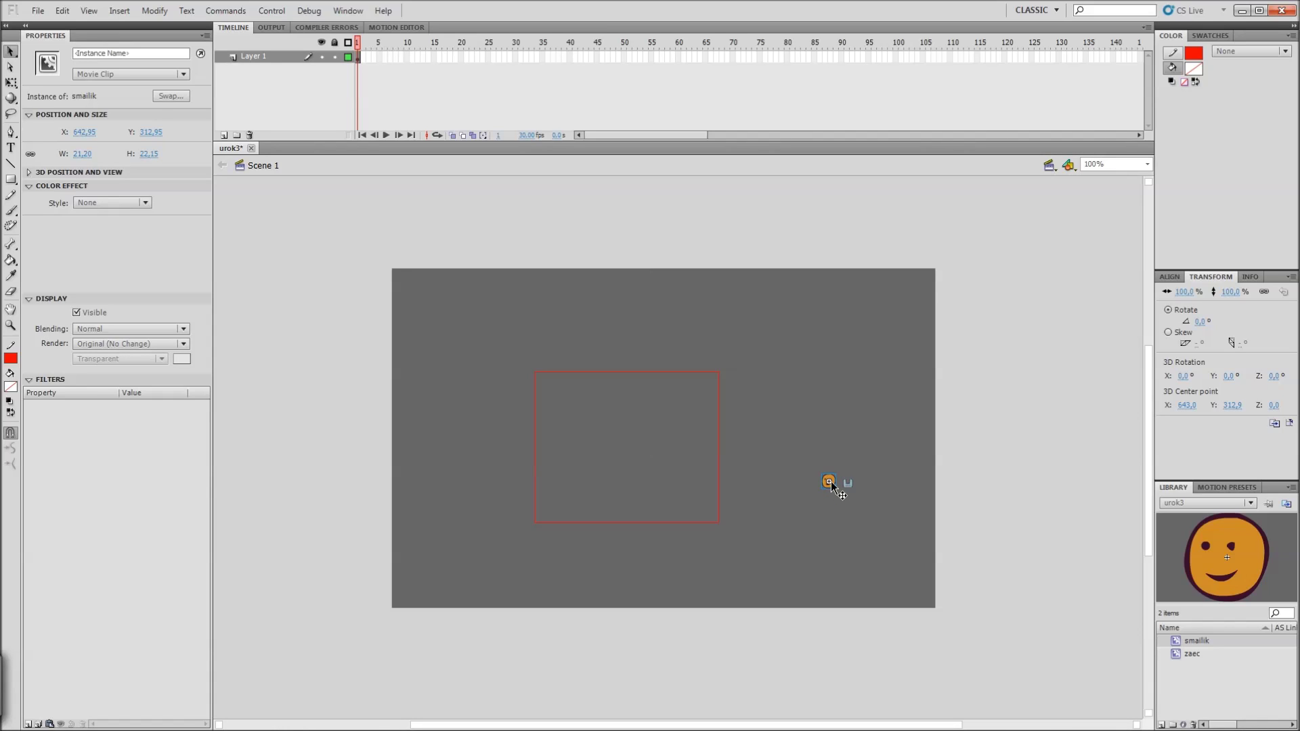
left_click(865, 513)
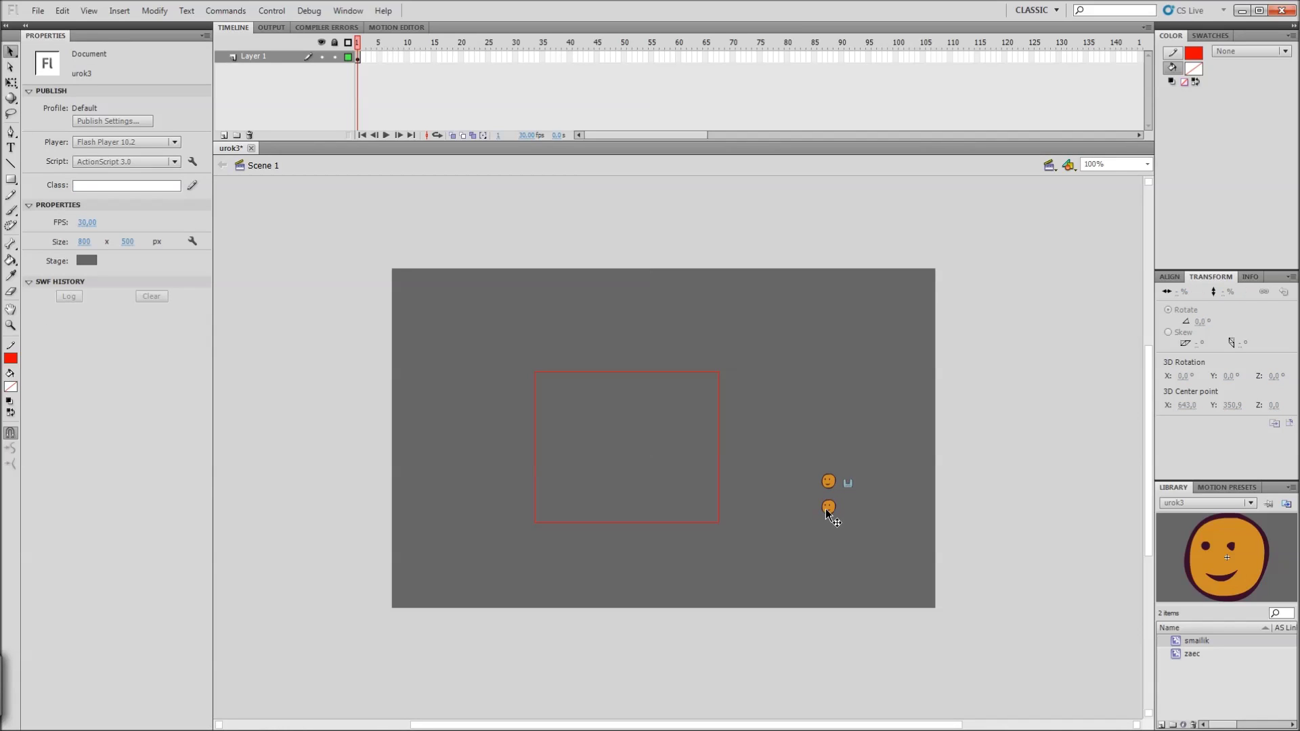
left_click(824, 504)
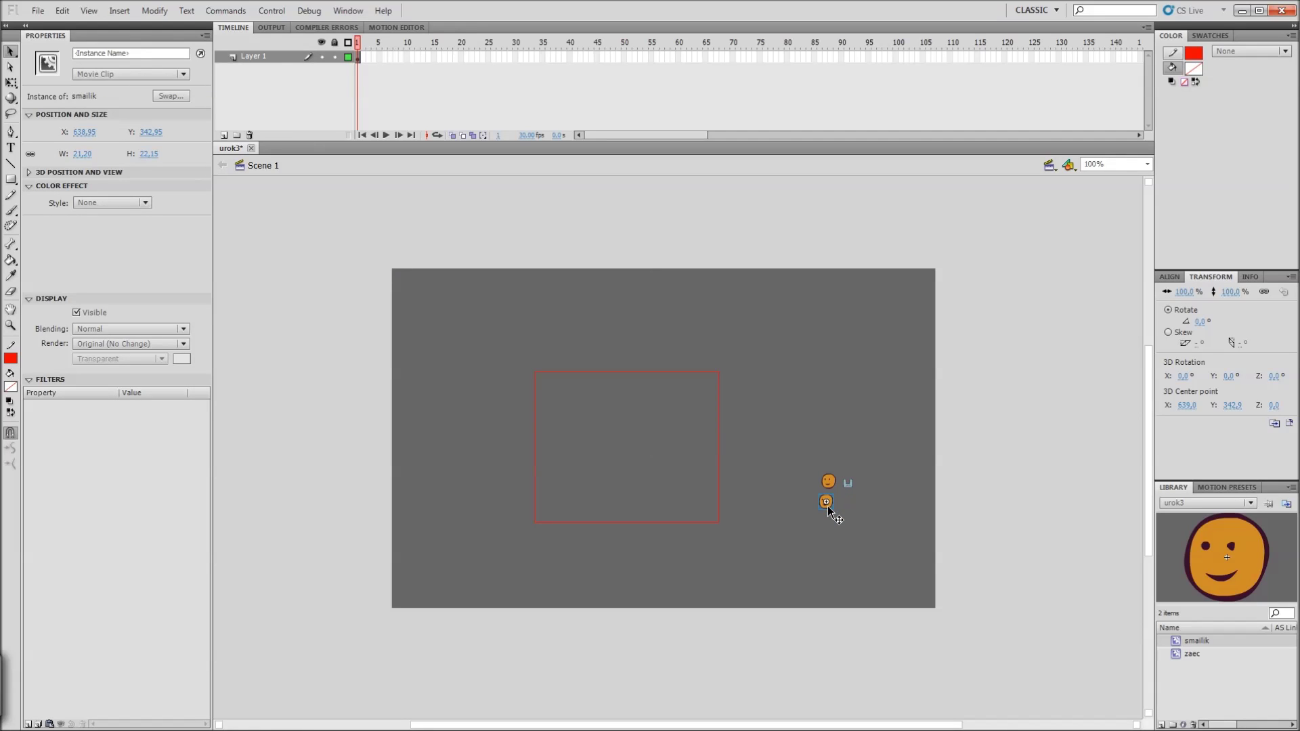
Step: Try to shift the orange face off its dark outline inside the smailik symbol, and return to Scene 1
double_click(830, 481)
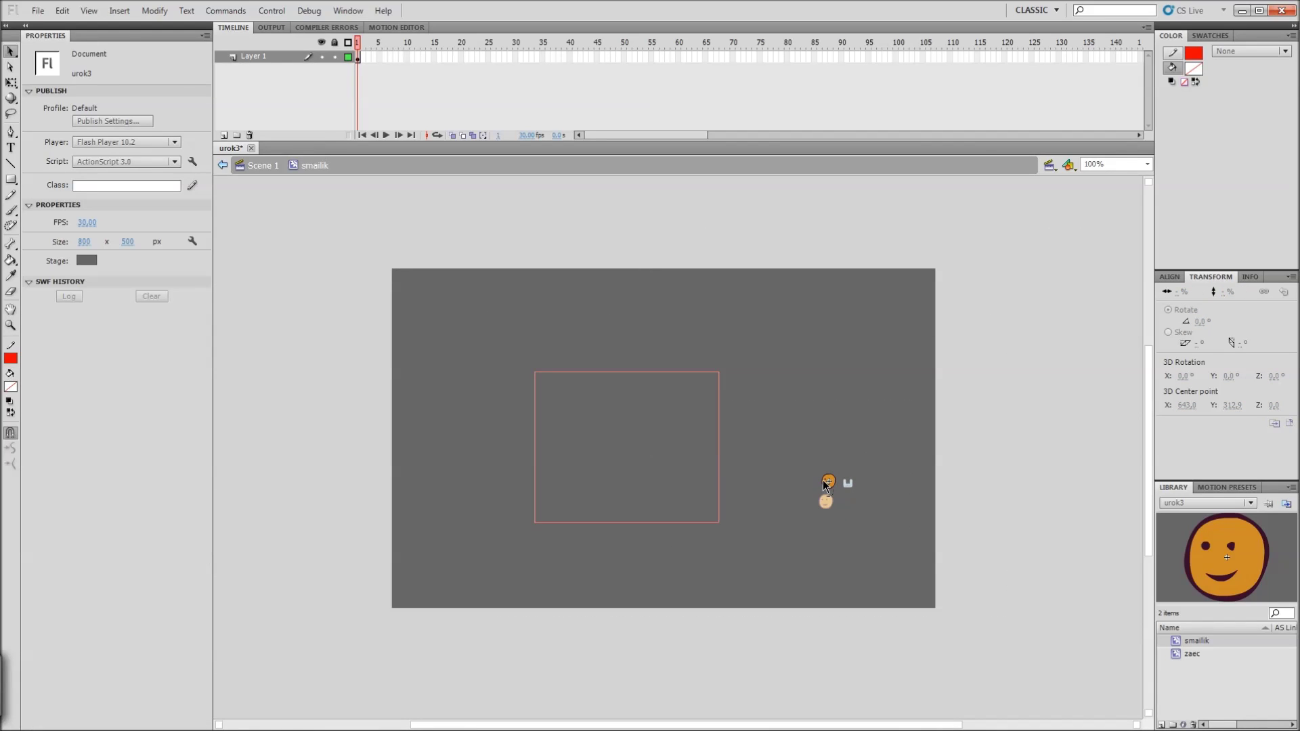
left_click_drag(801, 483, 827, 478)
double_click(852, 433)
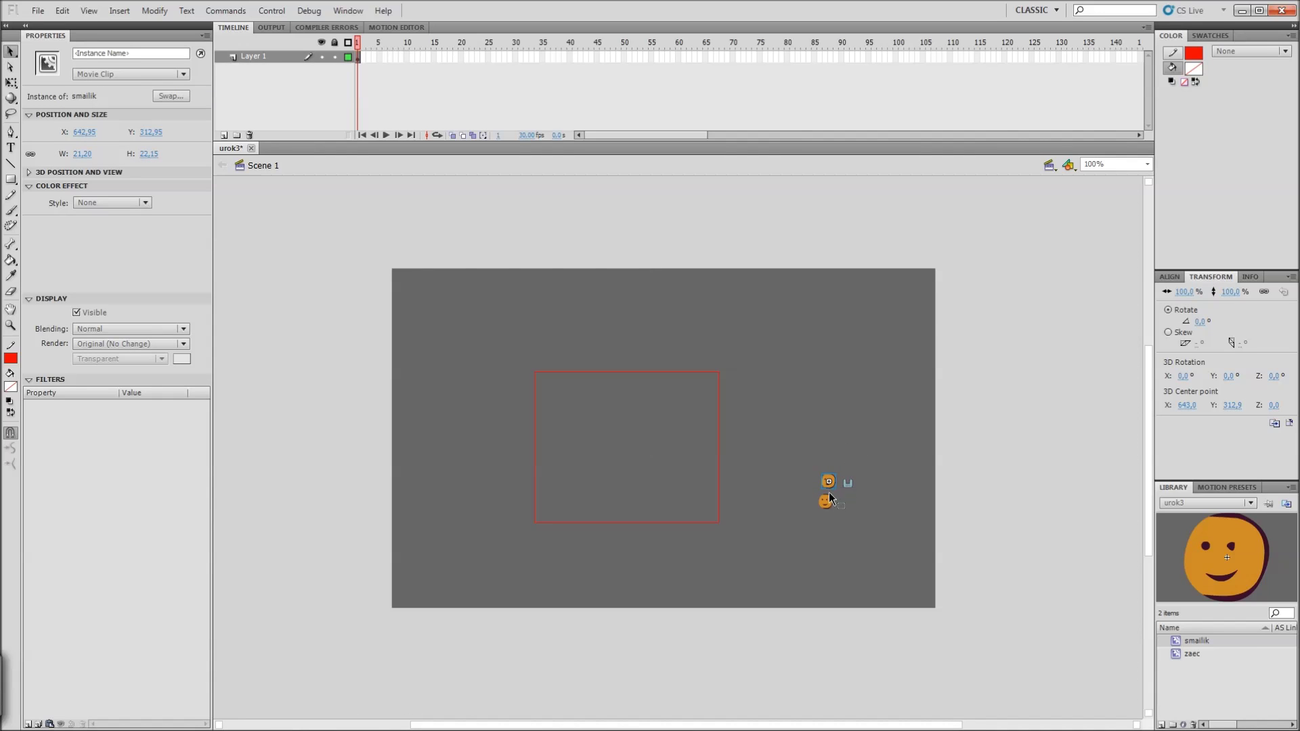
Step: Inside the smailik symbol, extend the dark outline outward on the face's left side to a total width of about 26 px, and return to Scene 1
key("ctrl+equal")
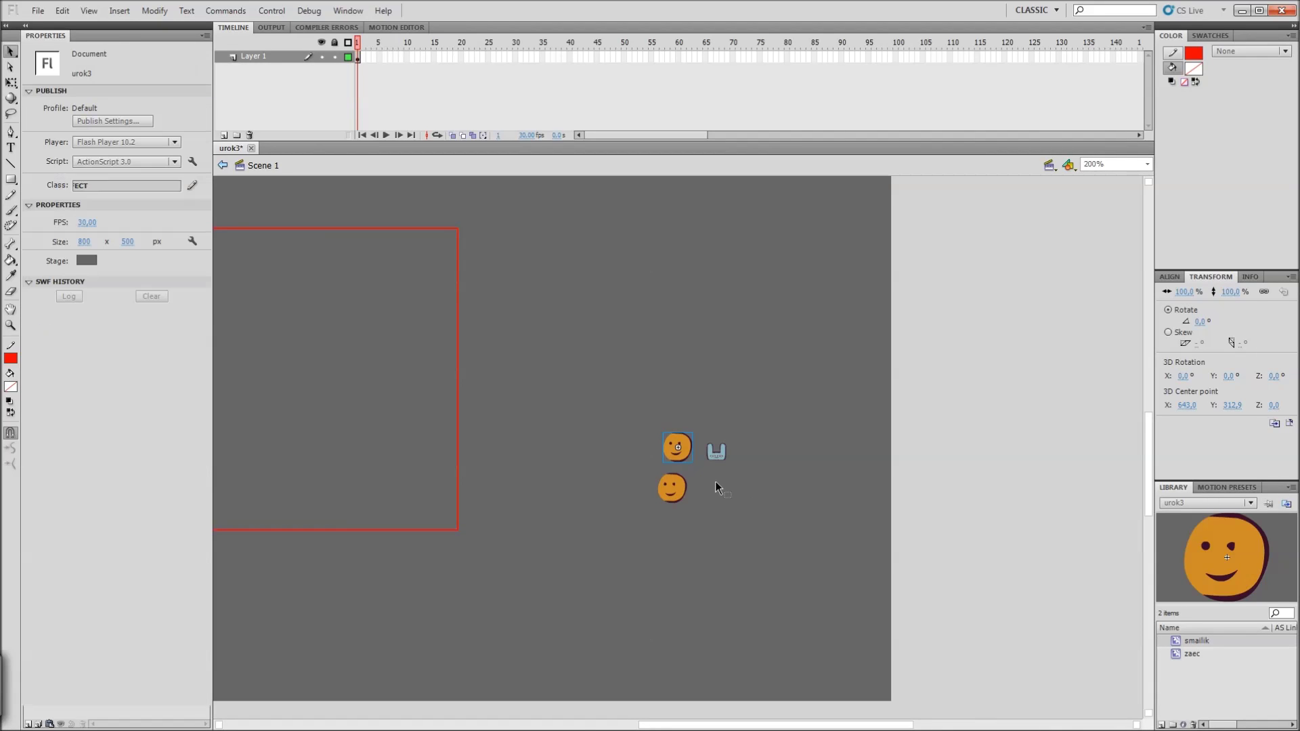
double_click(678, 447)
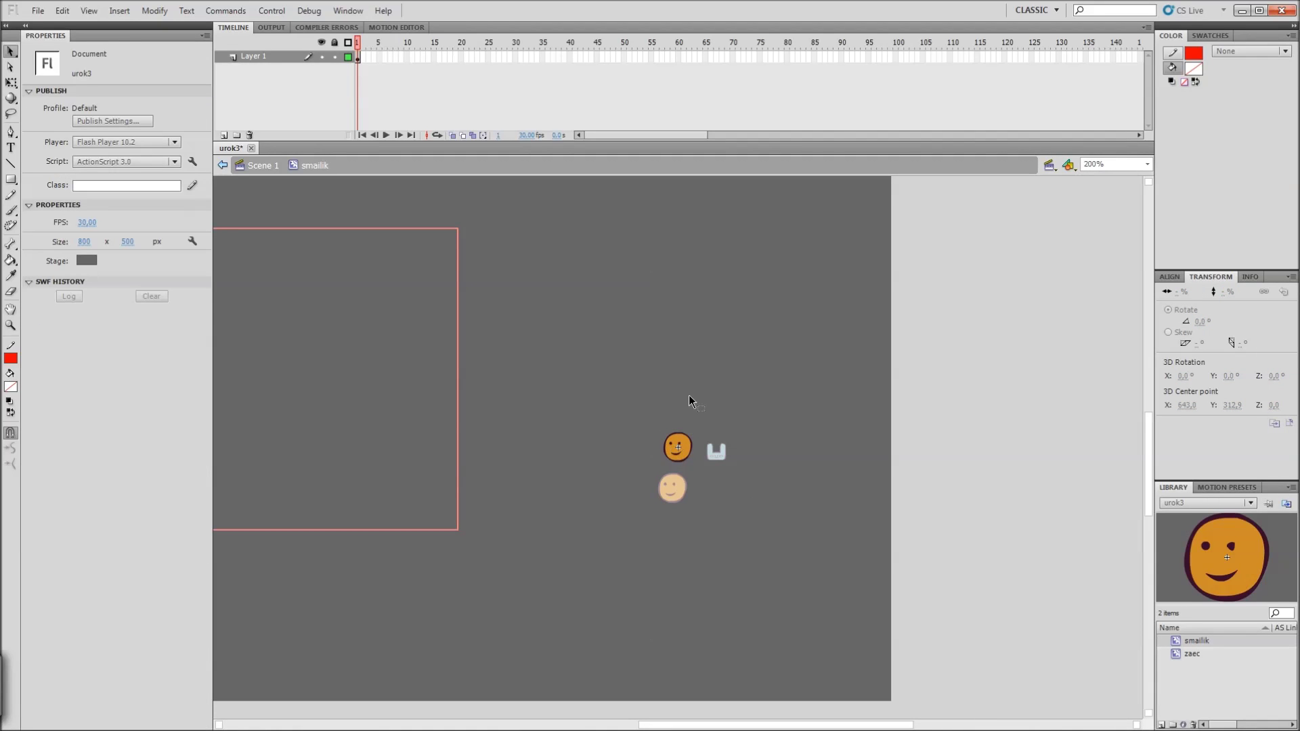
left_click_drag(664, 448, 657, 452)
double_click(697, 364)
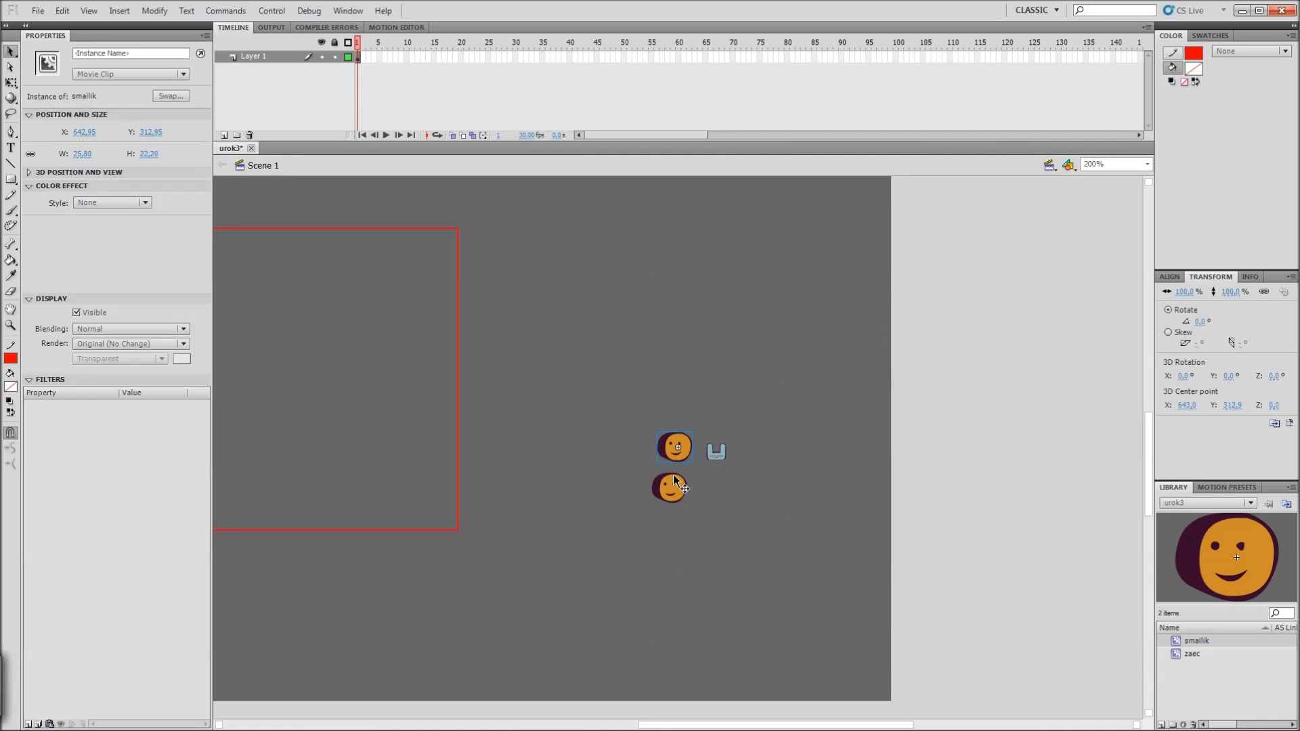
left_click_drag(709, 533, 781, 531)
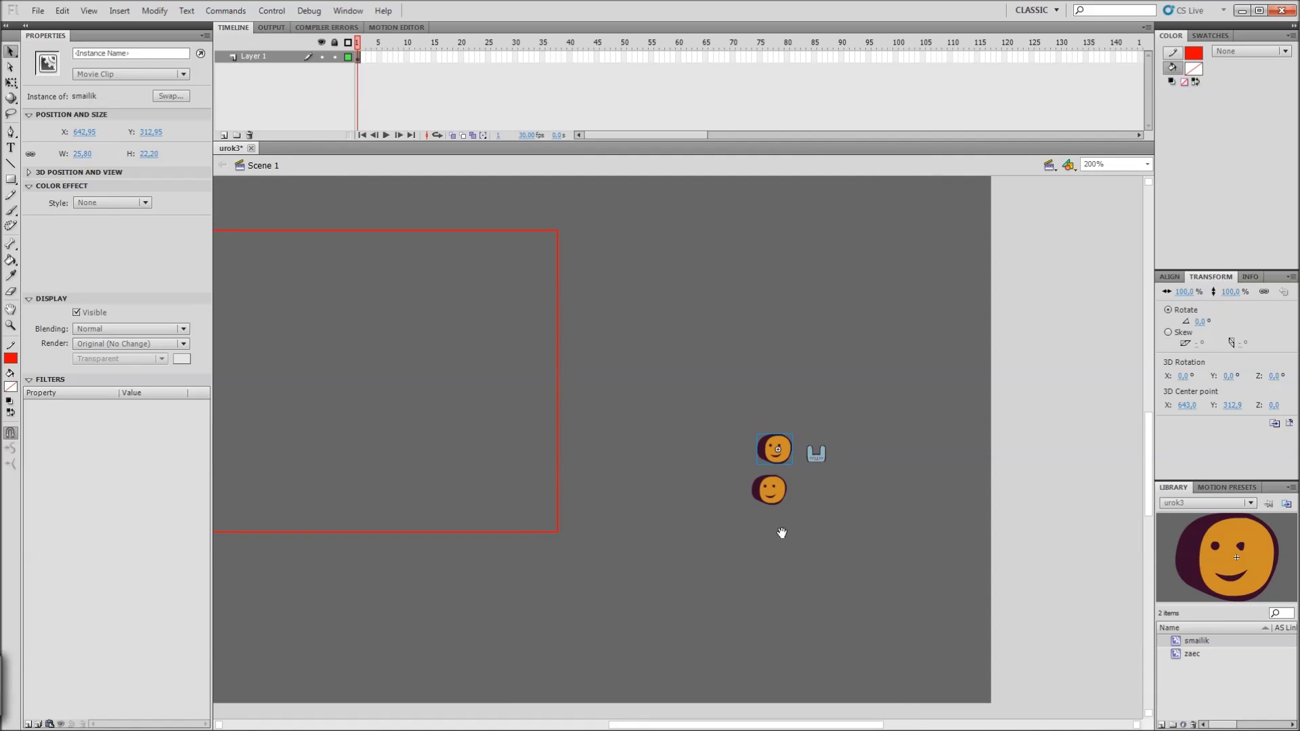
Step: Undo the outline extension inside the smailik symbol, and return to Scene 1
key("ctrl+e")
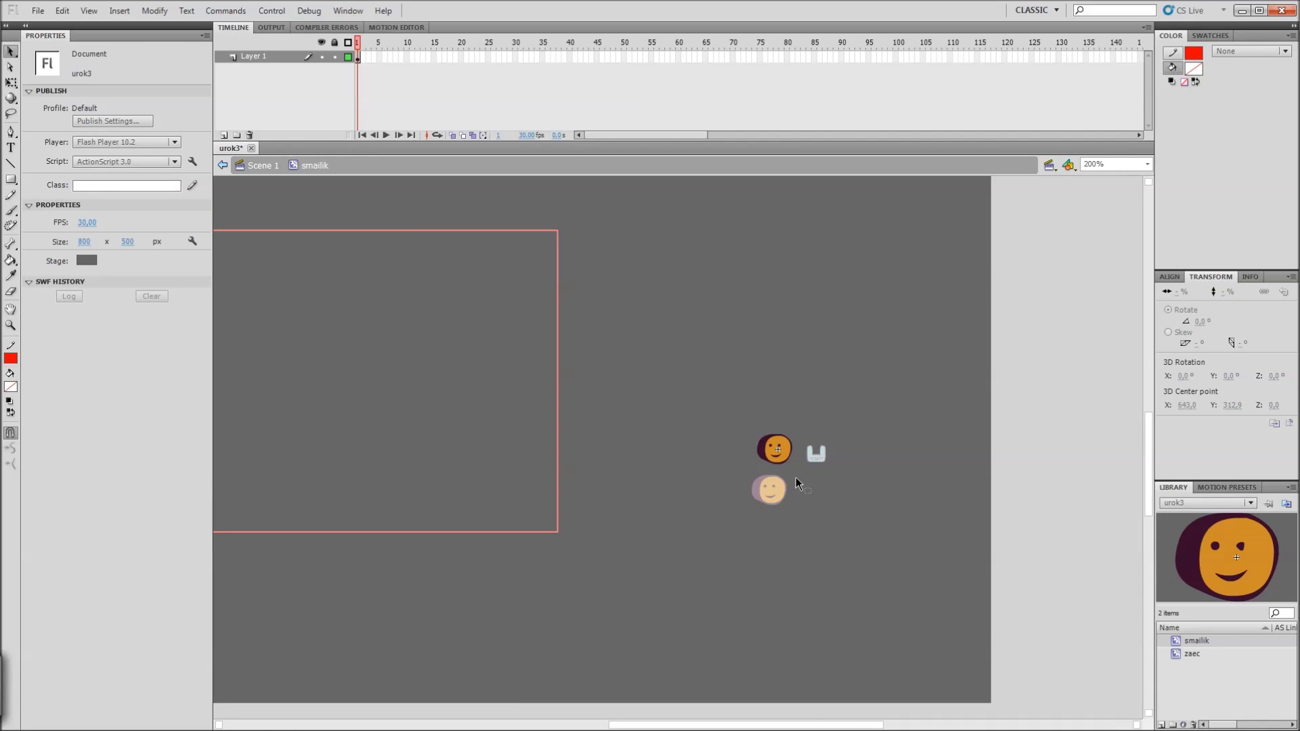
key("ctrl+e")
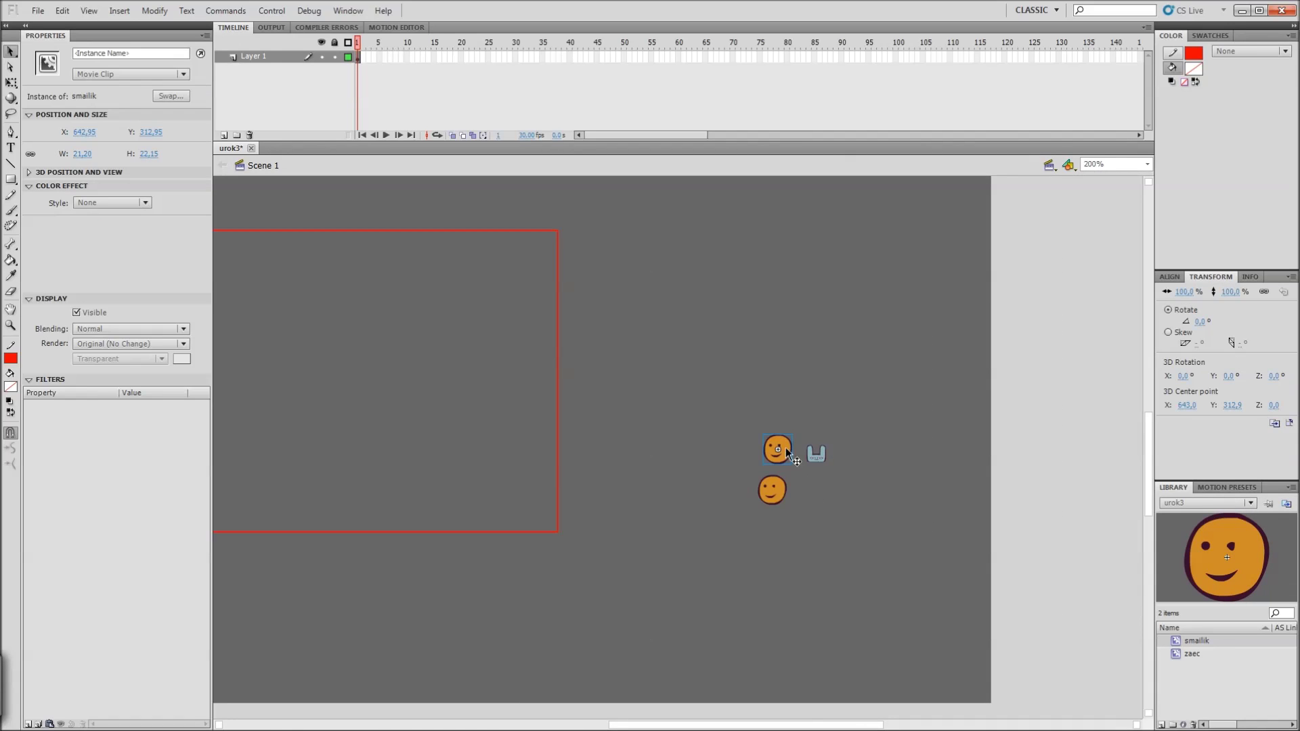
left_click(771, 493)
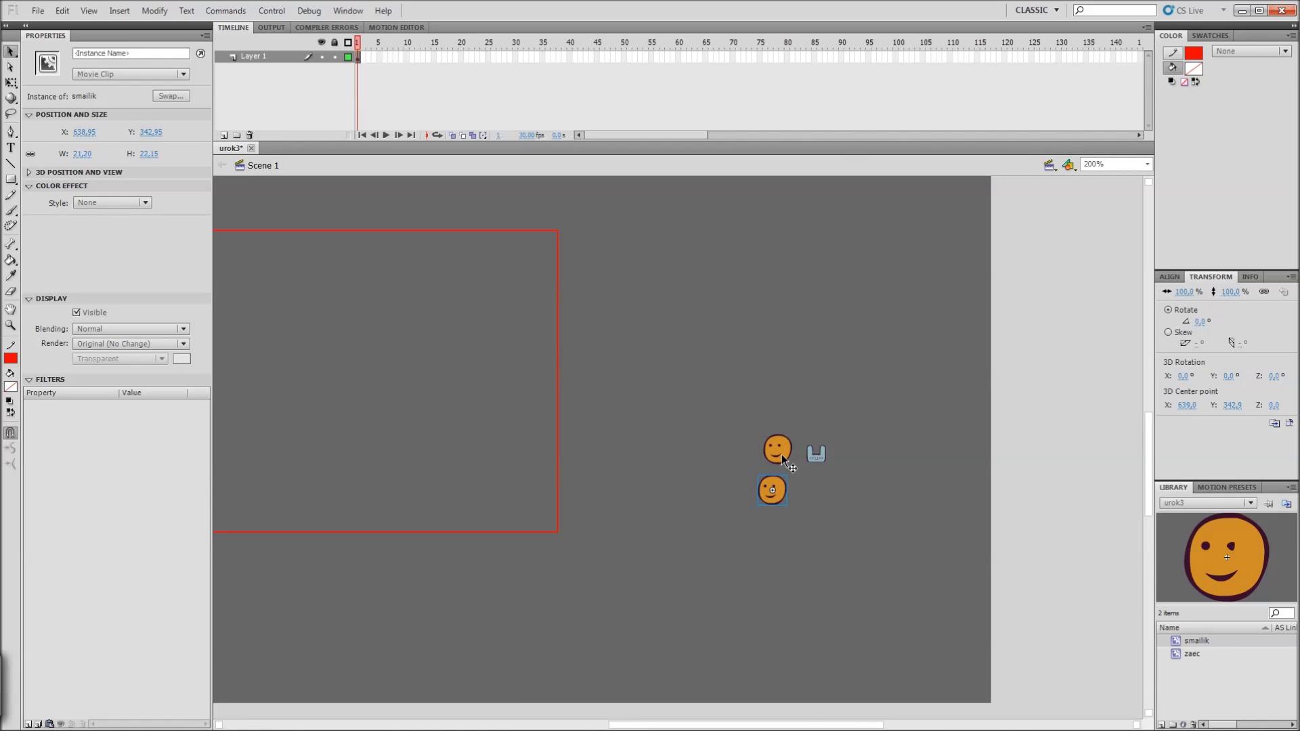
left_click(822, 498)
Step: Delete the lower smailik instance from the stage
key("ctrl+1")
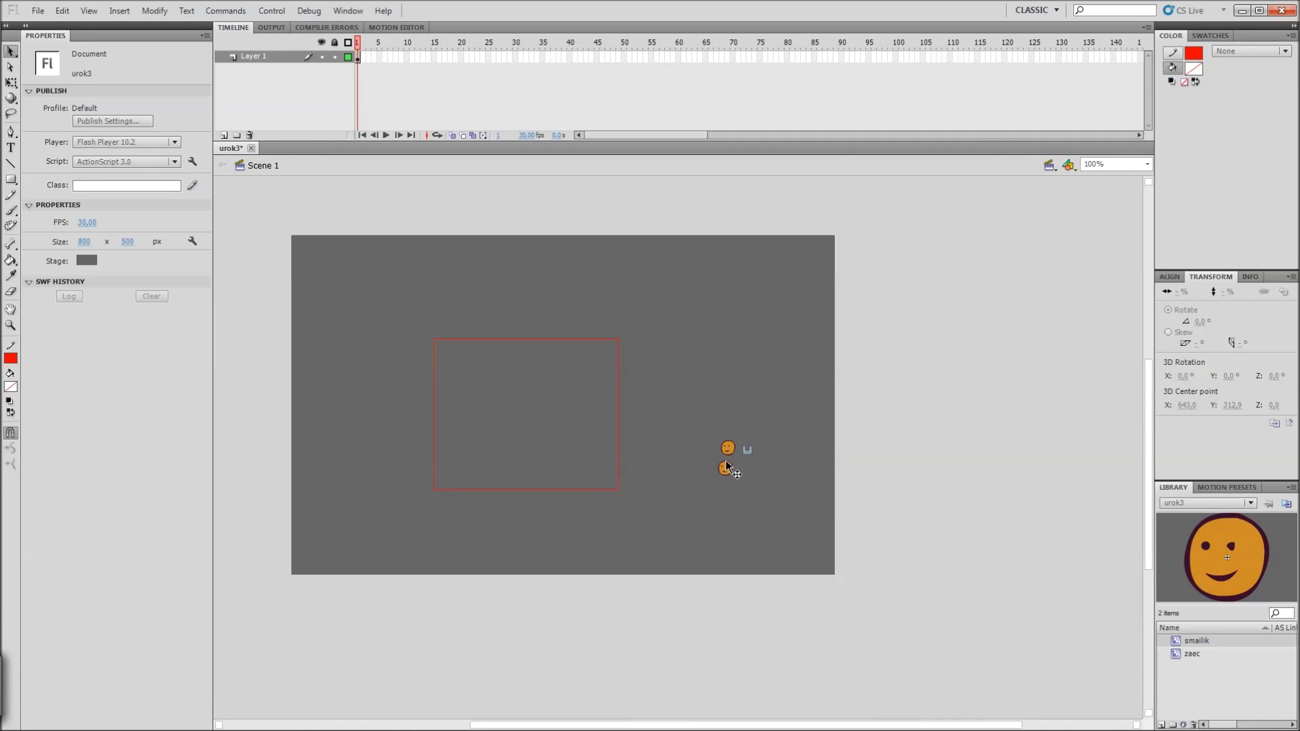
left_click(751, 504)
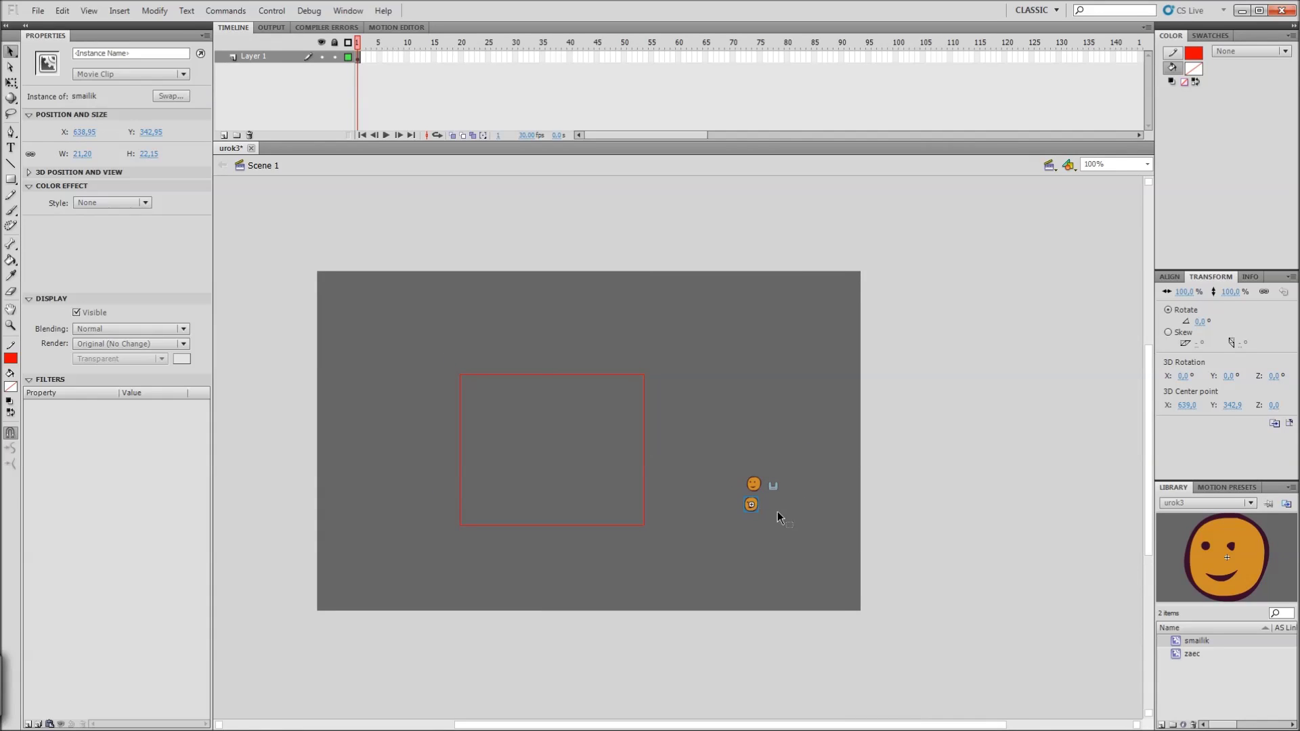
key("Delete")
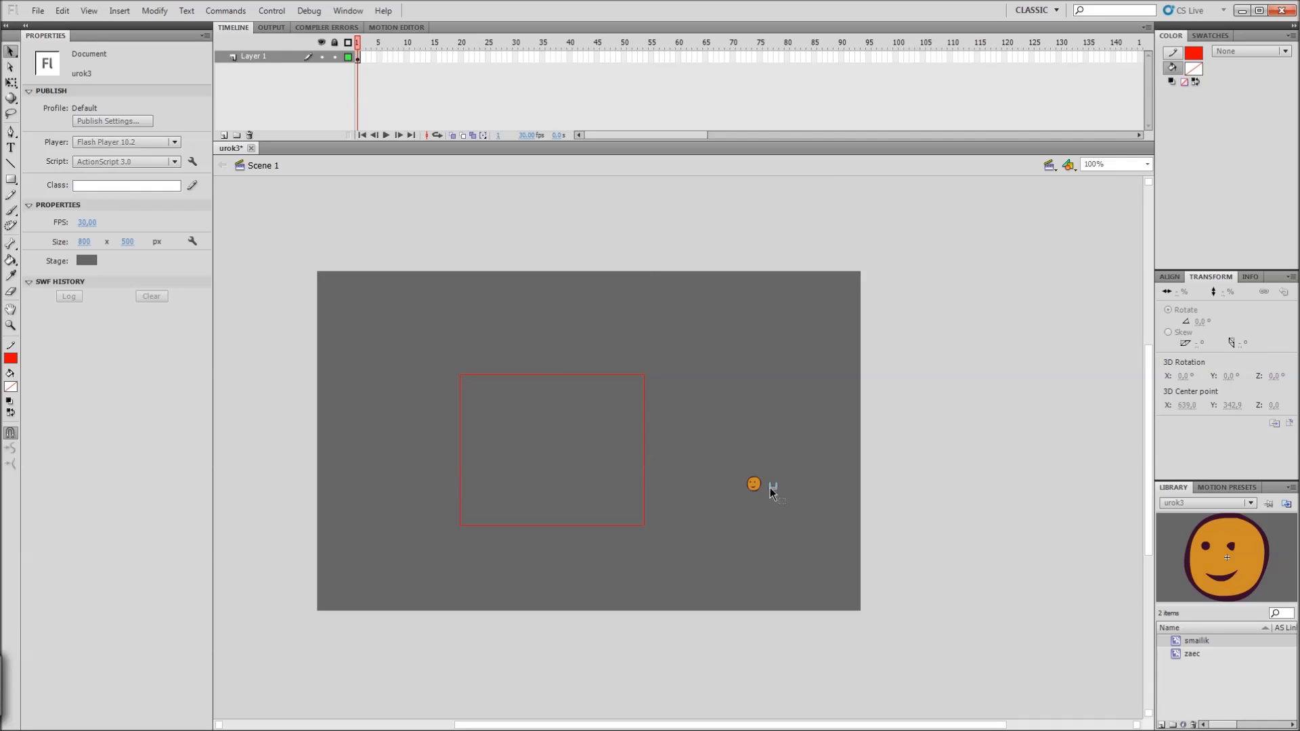
Step: Open symbol swapping for the remaining smailik instance, preview the zaec symbol, and choose smailik again
left_click(770, 489)
left_click(740, 502)
left_click(753, 485)
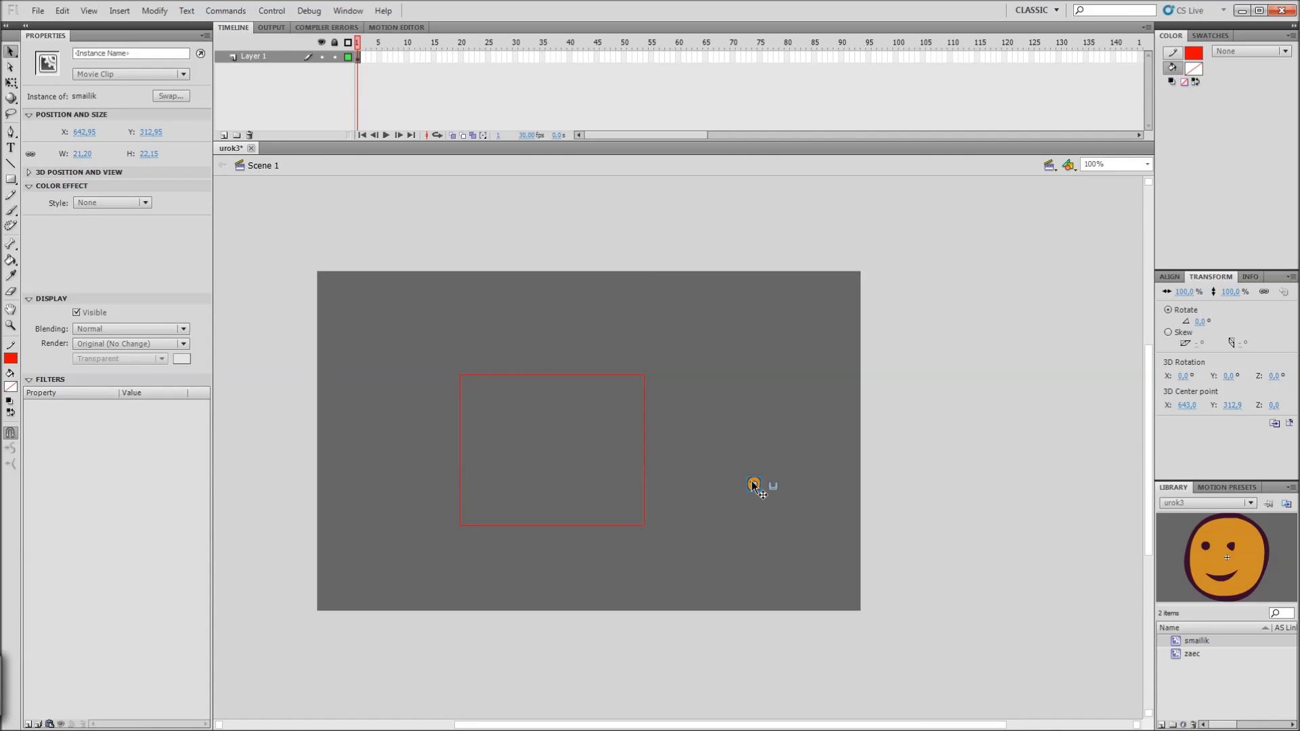
left_click(171, 96)
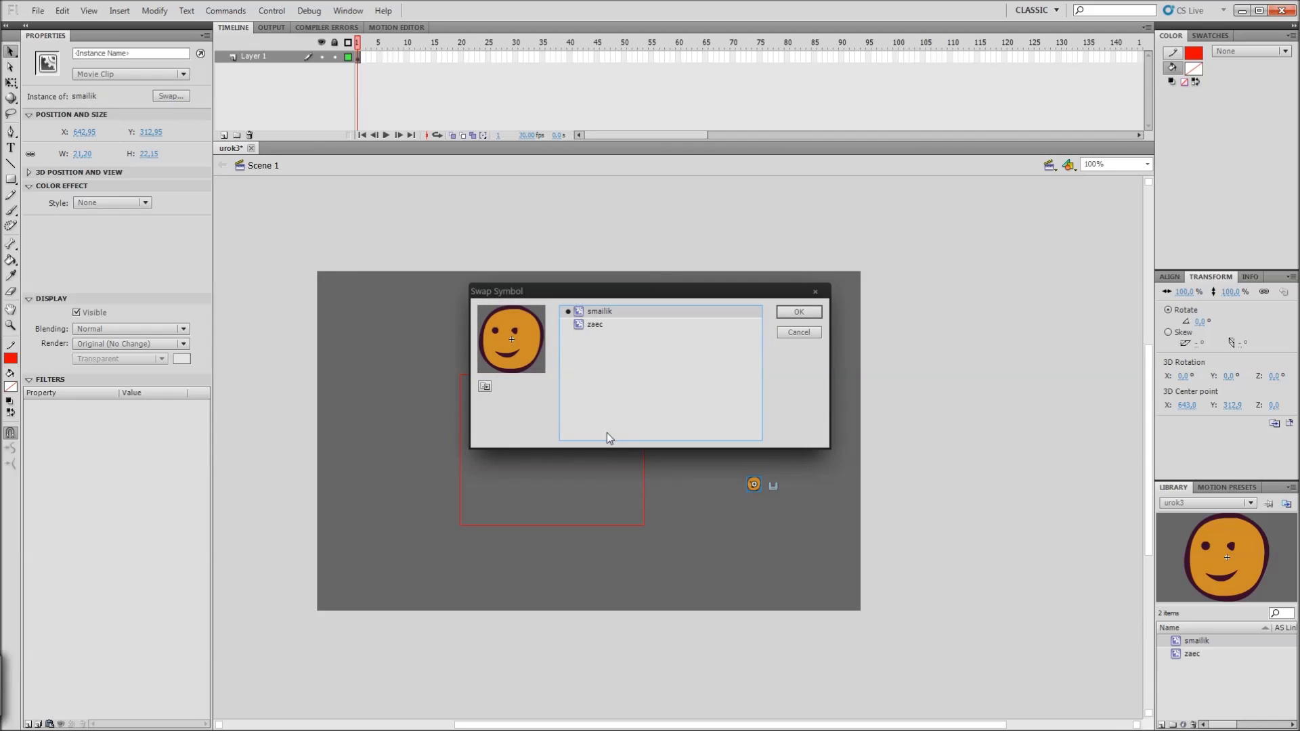
left_click(589, 326)
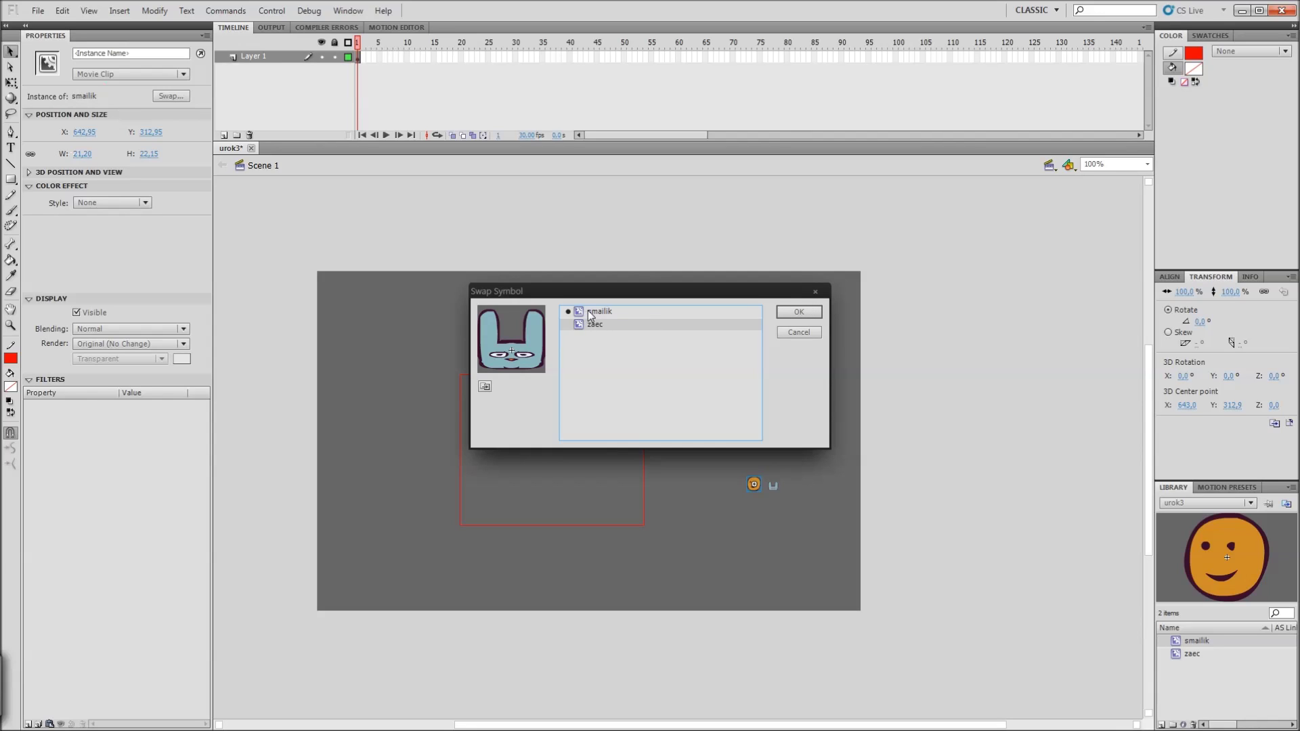
left_click(589, 313)
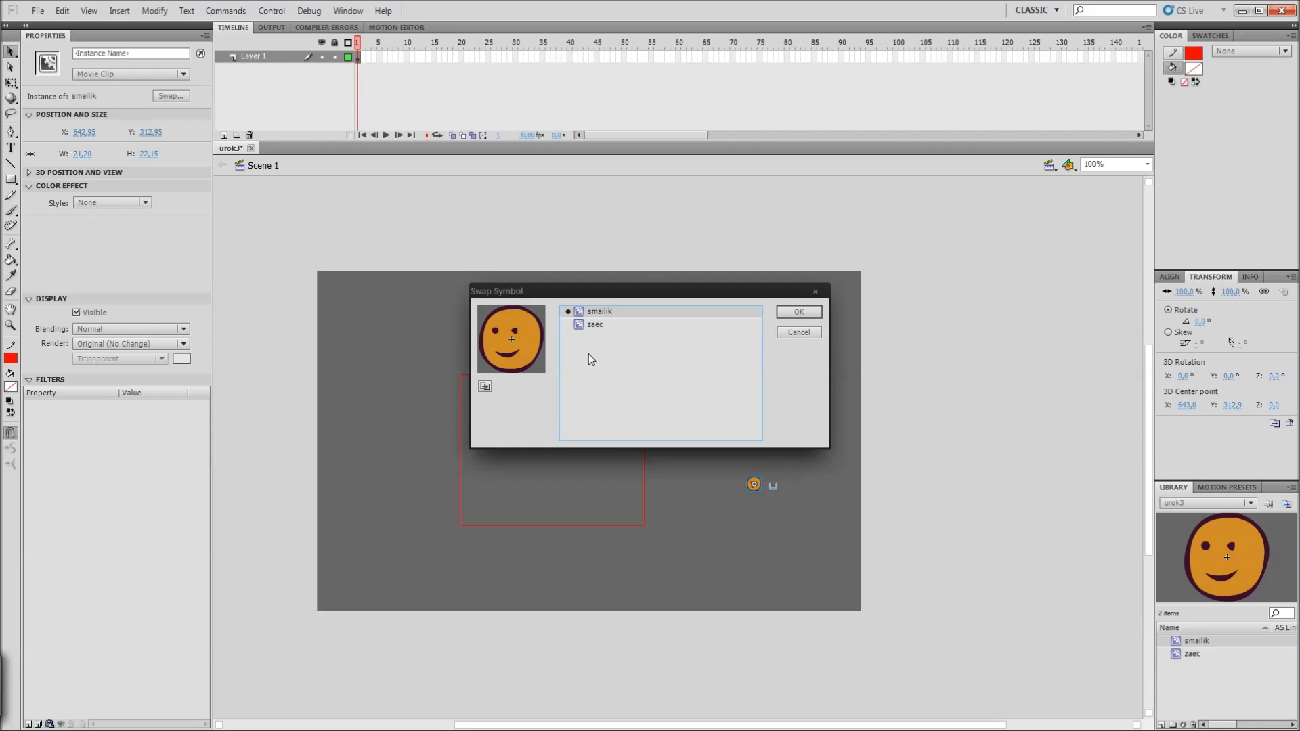
Step: Duplicate the smailik symbol under the name smailik copy, and swap the selected instance to it
left_click(485, 388)
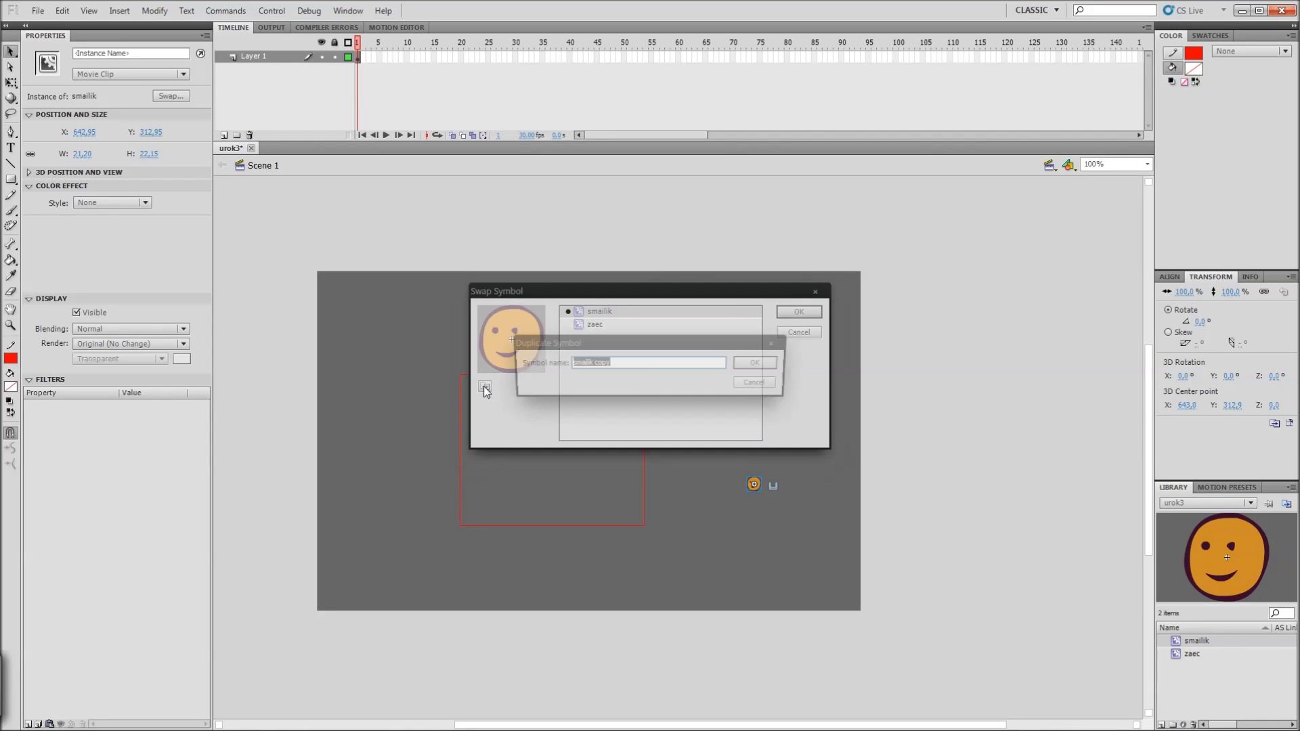
left_click(601, 364)
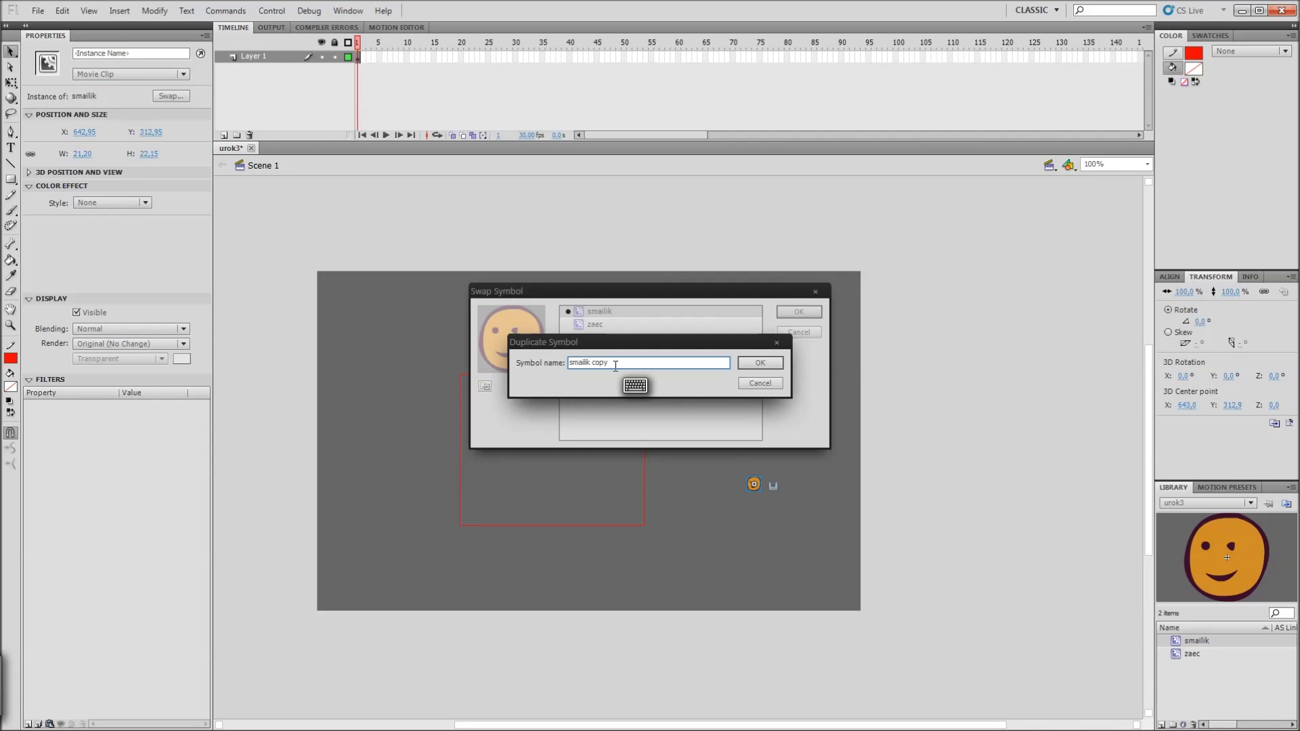
left_click_drag(611, 364, 591, 364)
type("2")
key("ctrl+z")
left_click(699, 362)
left_click(761, 362)
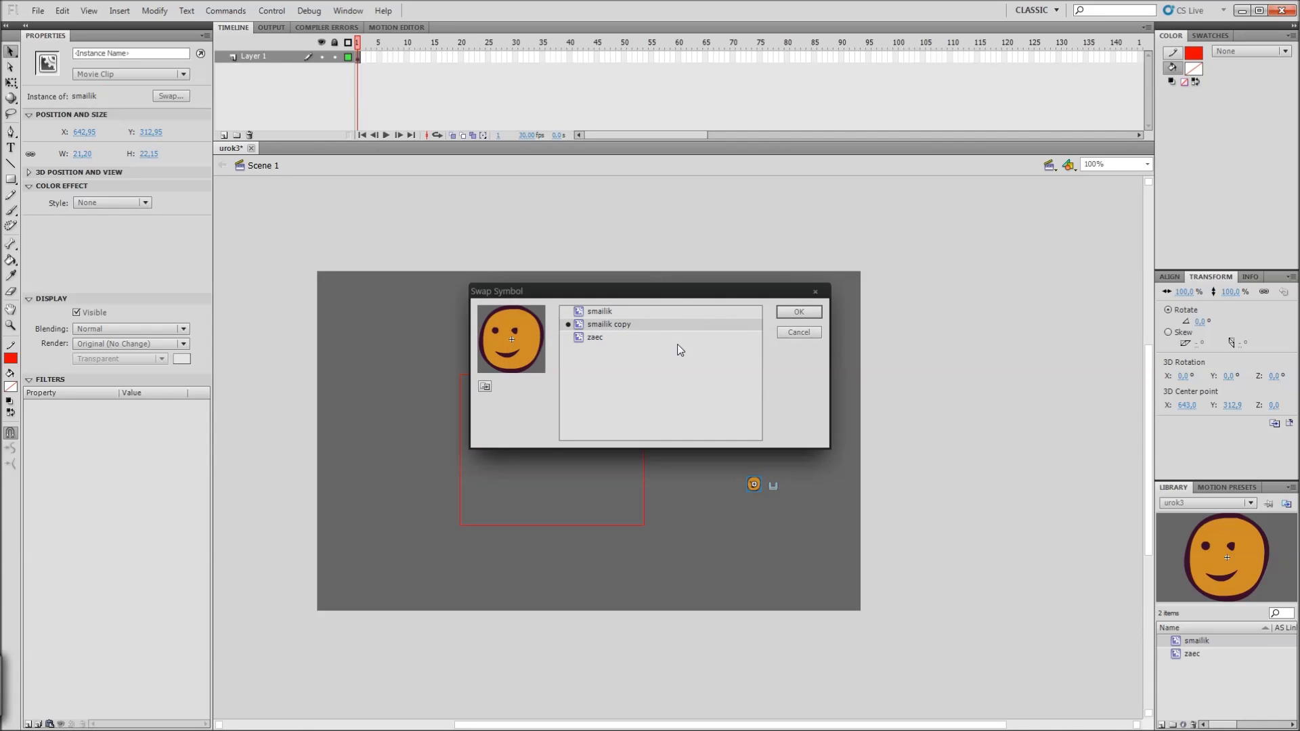
left_click(795, 313)
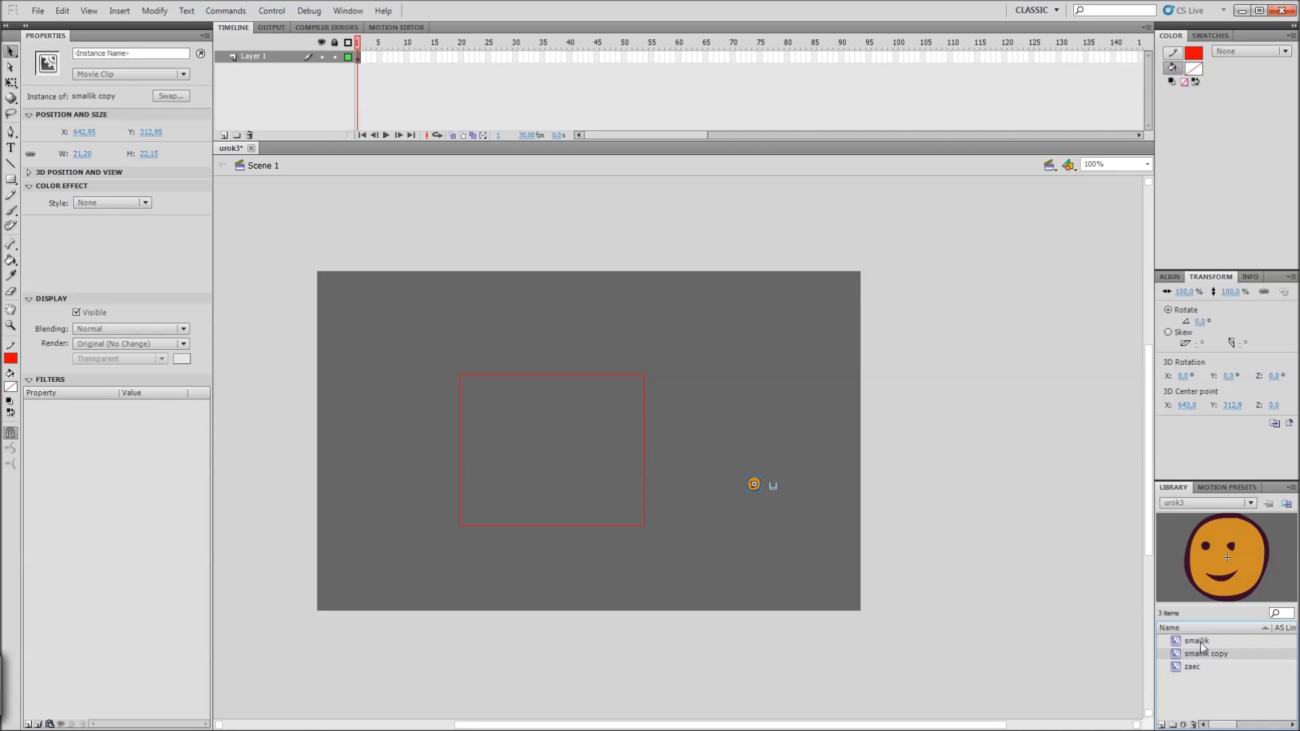
Step: Place a new instance of the original smailik symbol just below the other face, at about X 639, Y 344
left_click(1200, 654)
left_click_drag(1201, 642, 751, 505)
key("ctrl+equal")
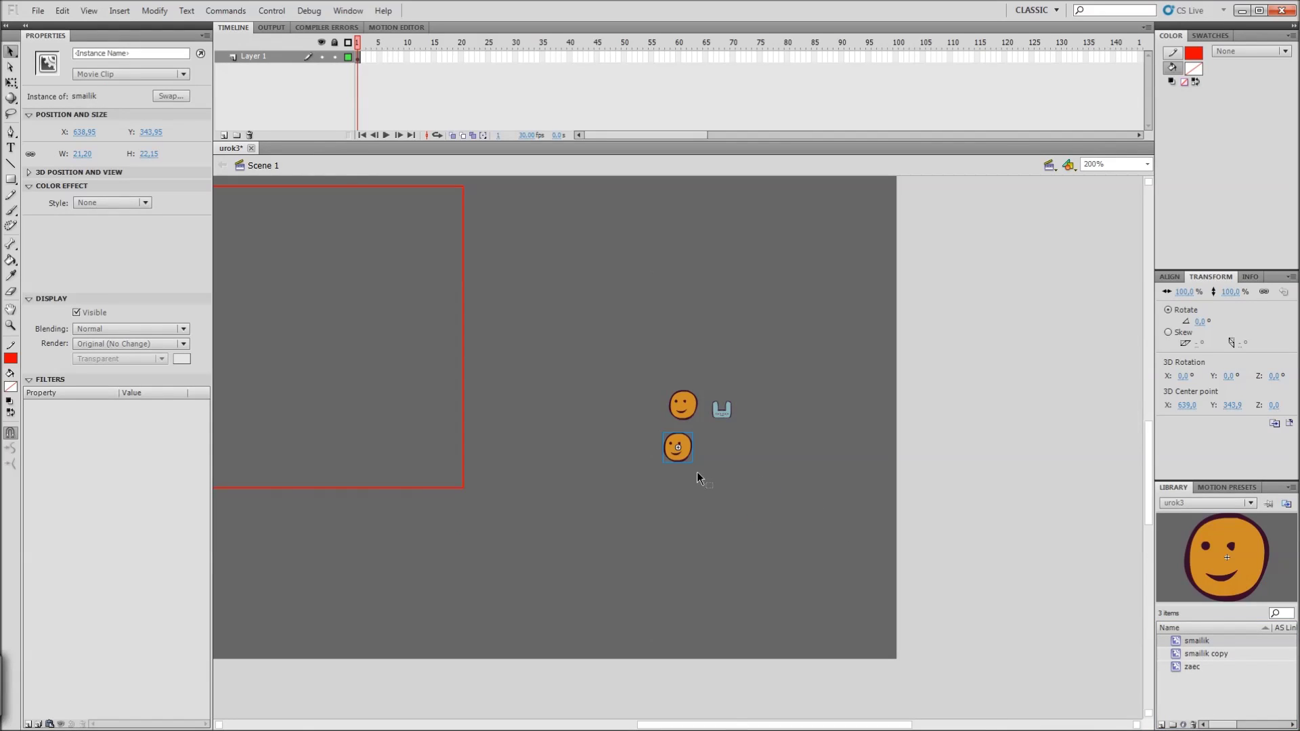
Step: Try extending the dark outline on the face's left side inside the lower smailik symbol, undo it, and return to Scene 1
double_click(680, 447)
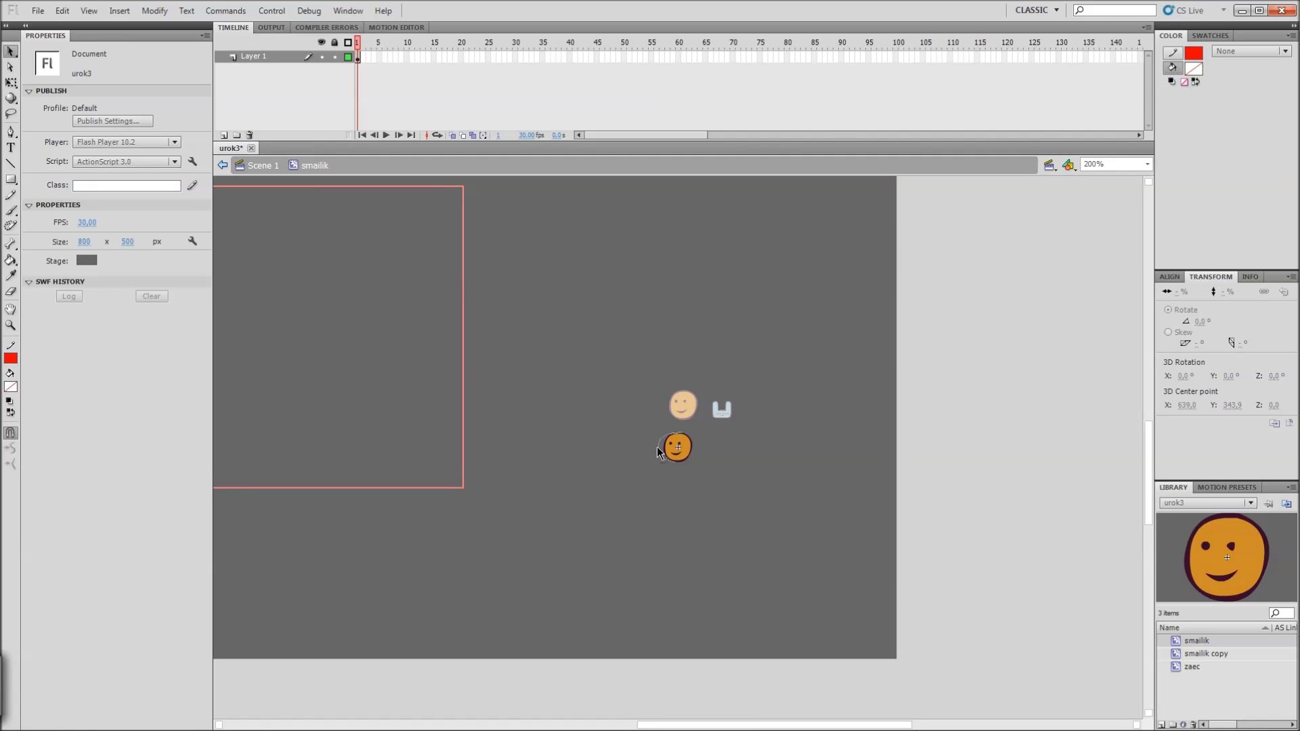
double_click(728, 451)
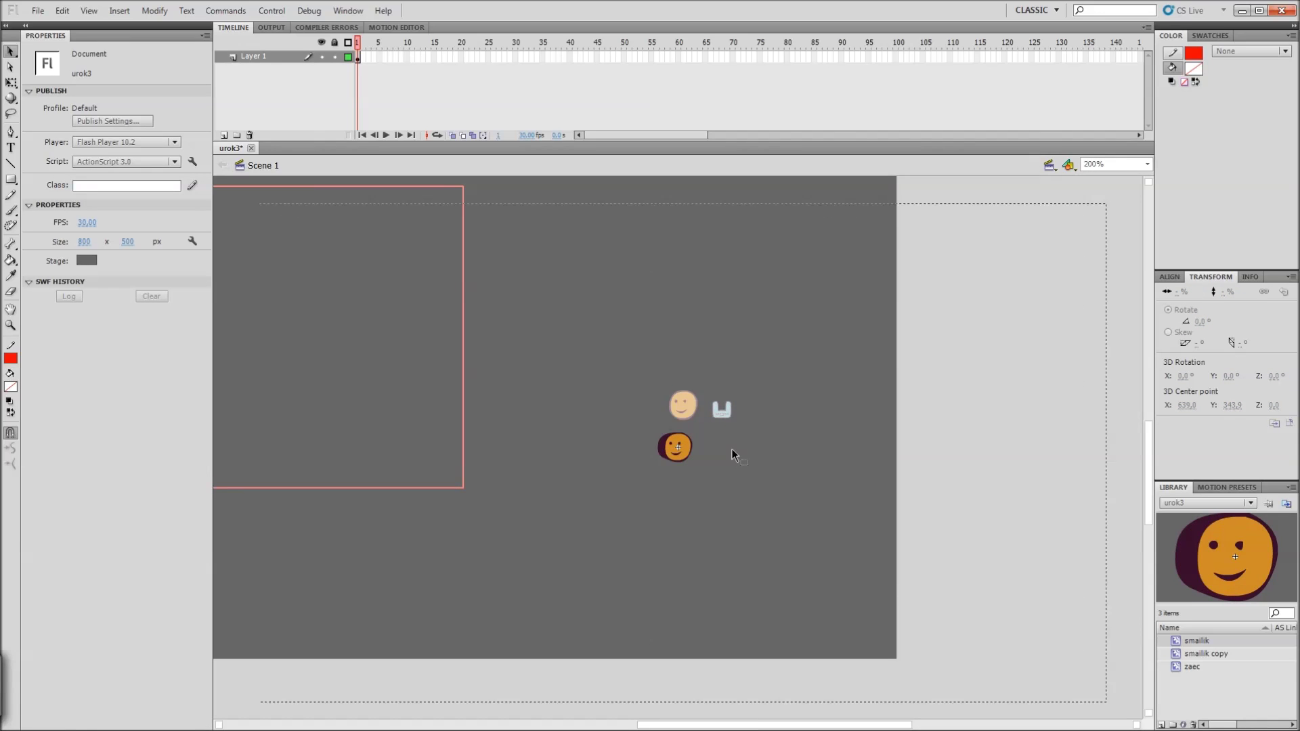
left_click(675, 404)
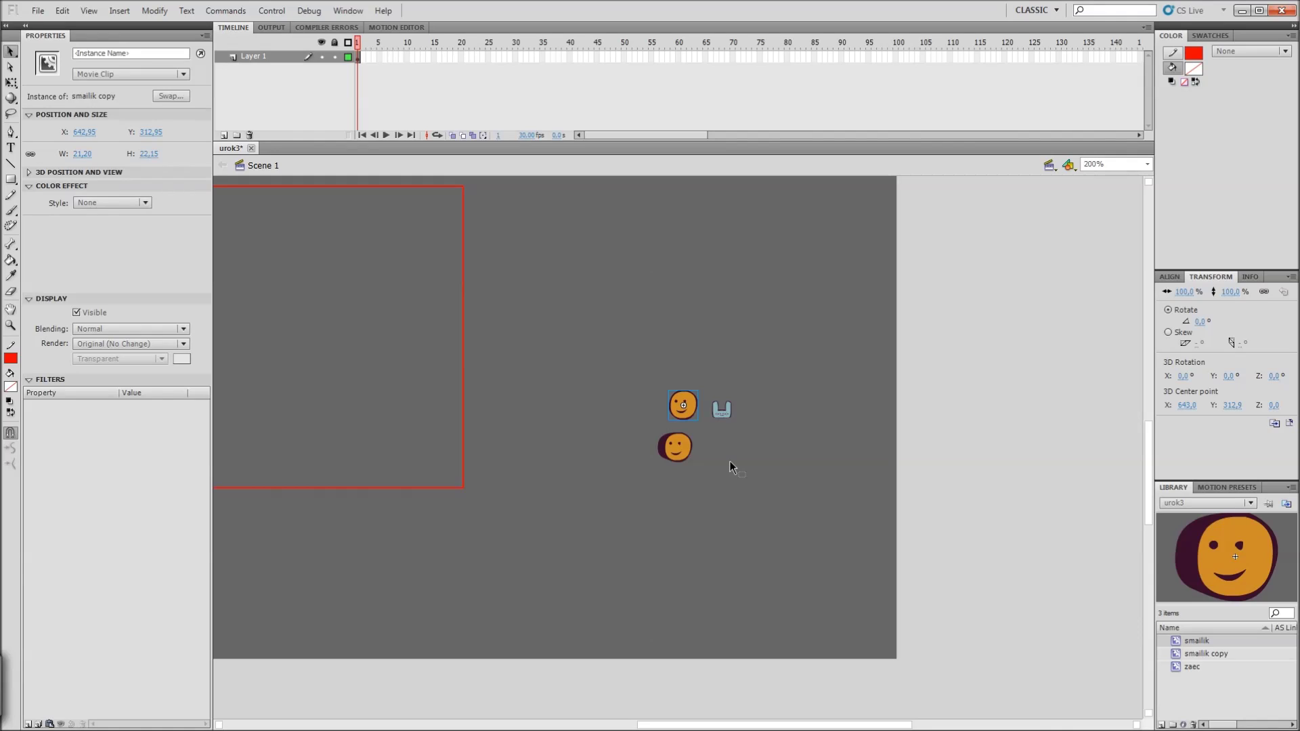
key("ctrl+z")
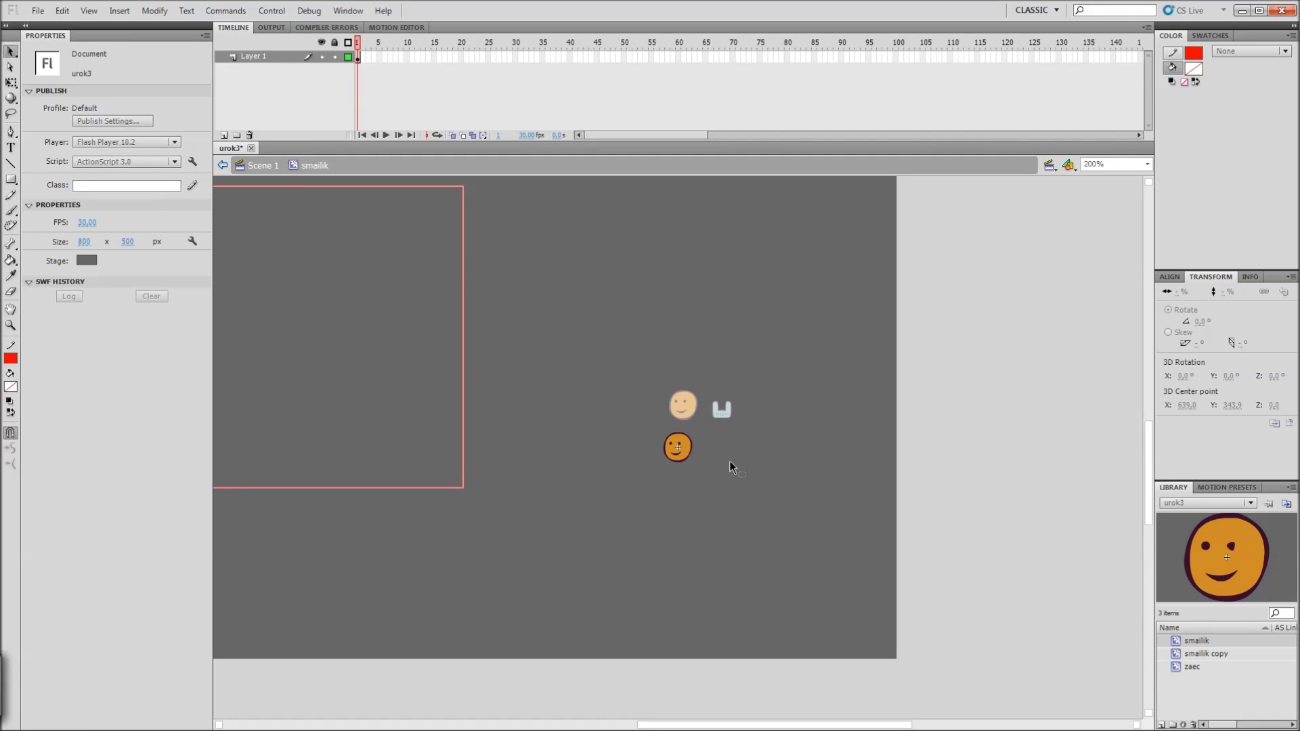
double_click(729, 467)
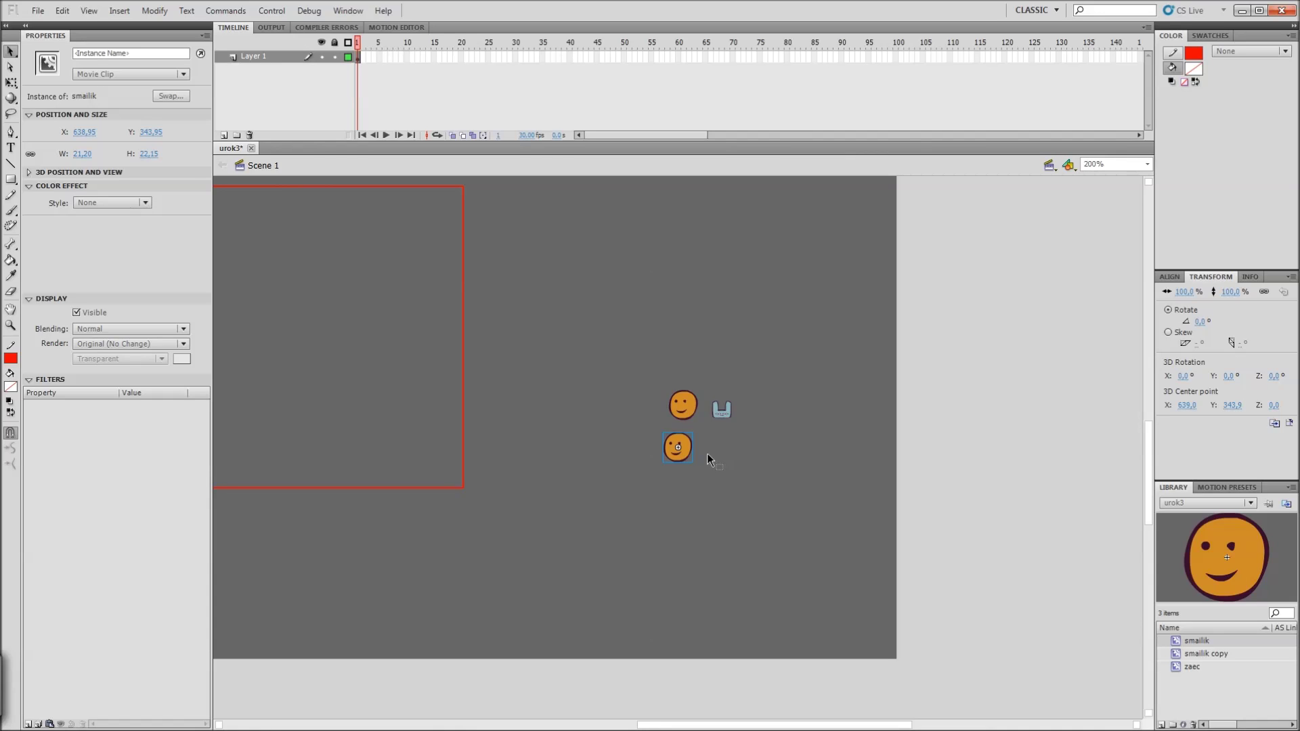
left_click(746, 457)
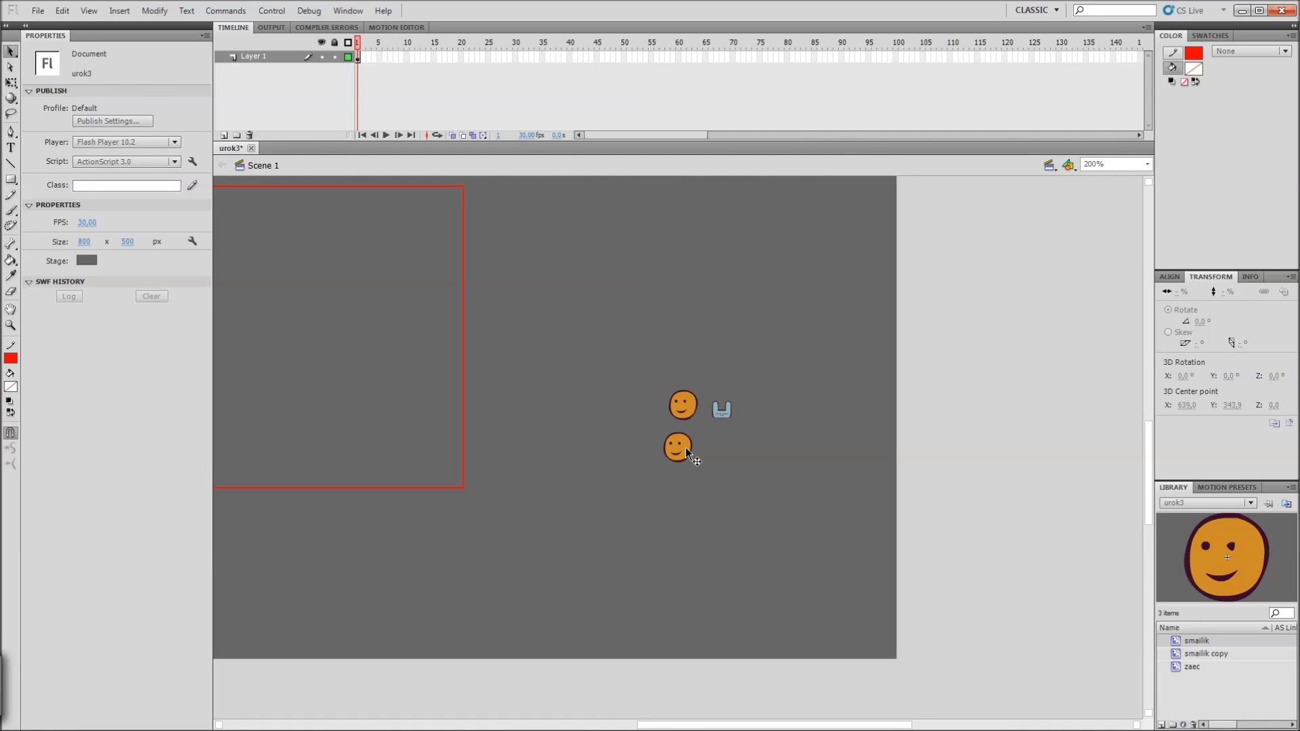
Step: Recolour the orange face fill inside the lower smailik symbol to green #71C926, and return to Scene 1
double_click(685, 447)
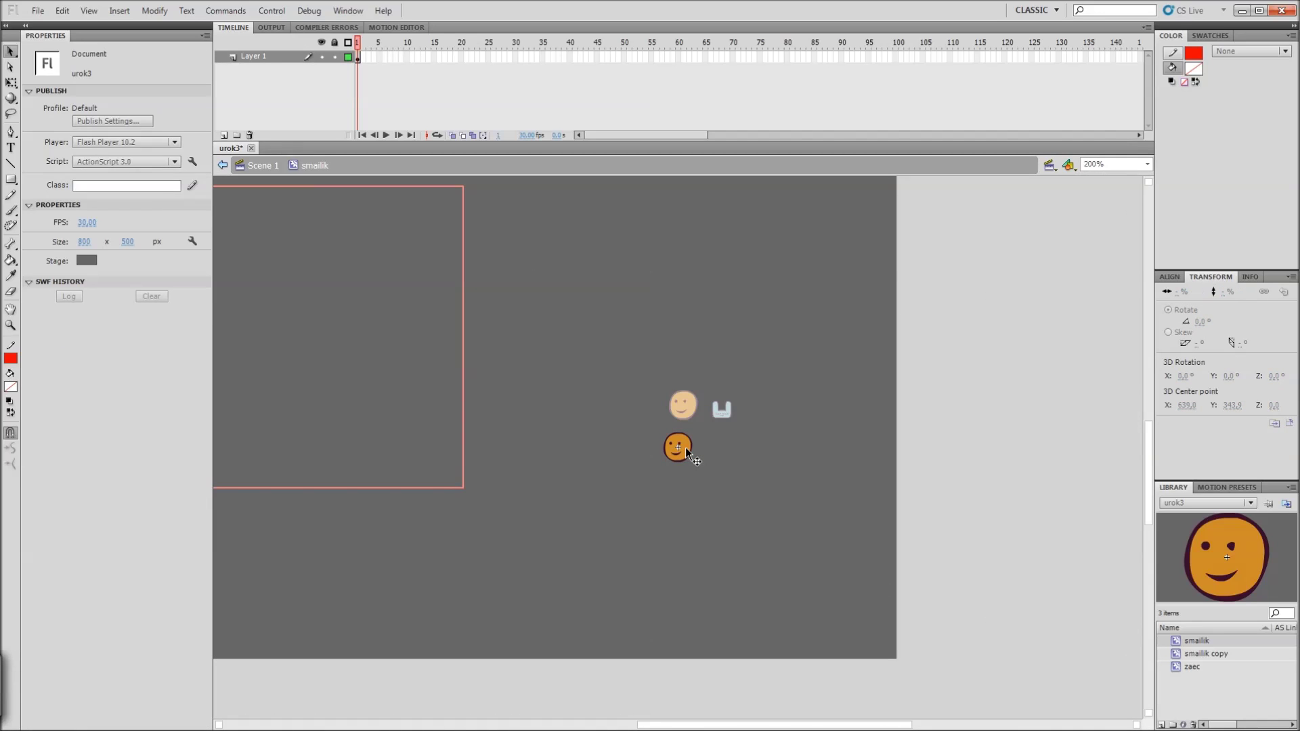
left_click(687, 447)
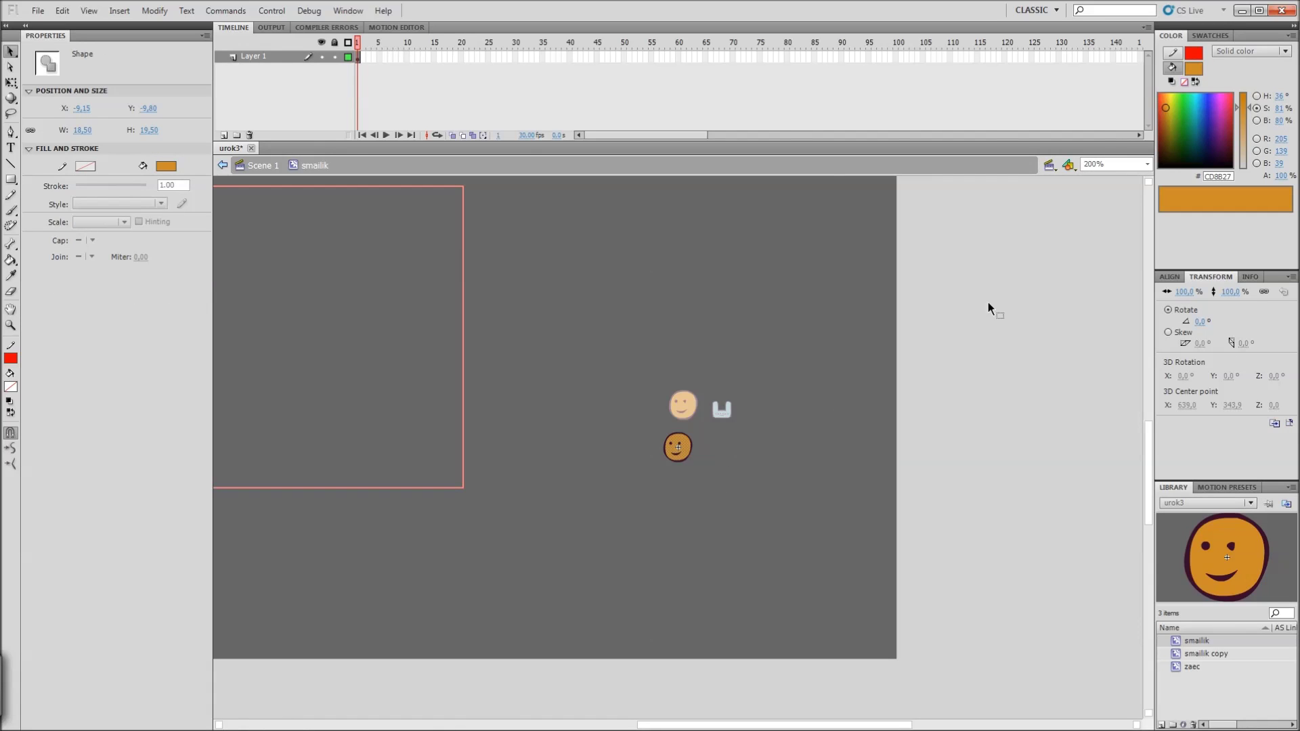
left_click_drag(1167, 109, 1177, 109)
double_click(763, 479)
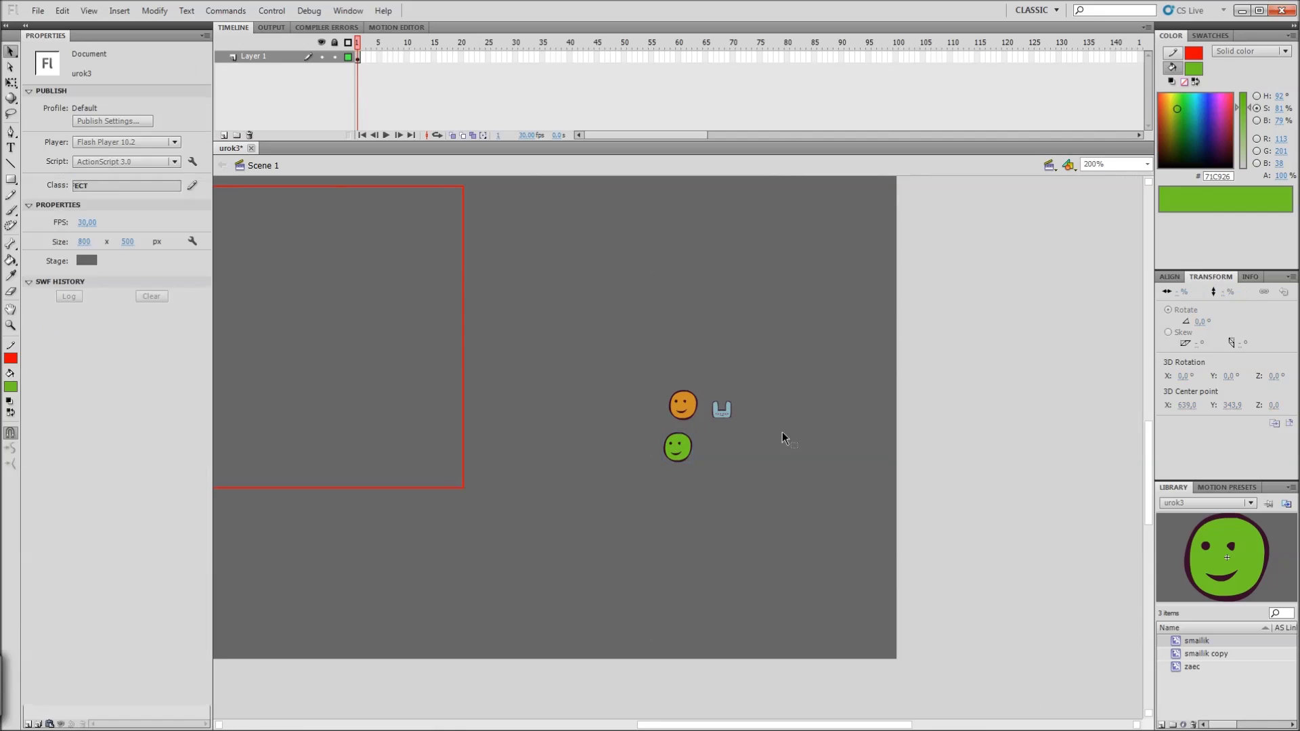
Step: Copy the zaec instance just below the original, at about X 671, Y 349, and swap it to a duplicate symbol named zaec copy
left_click(724, 411)
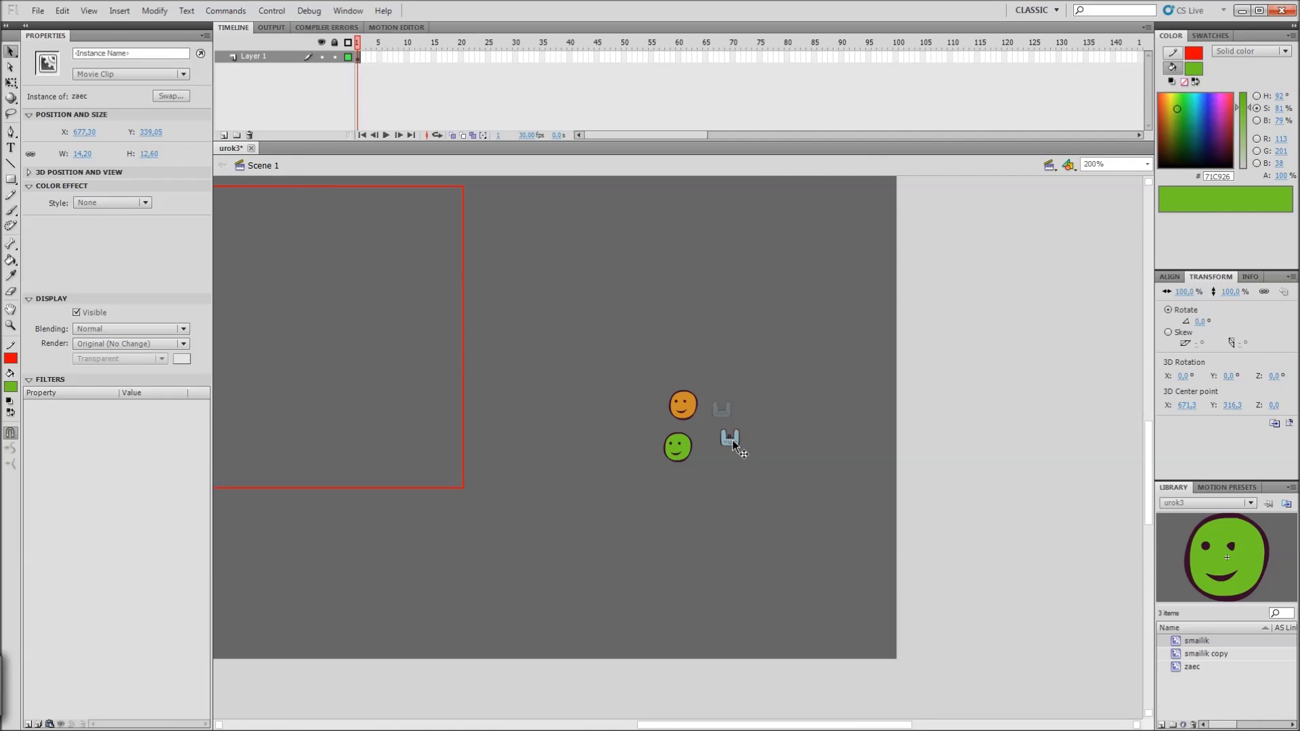
left_click(734, 453)
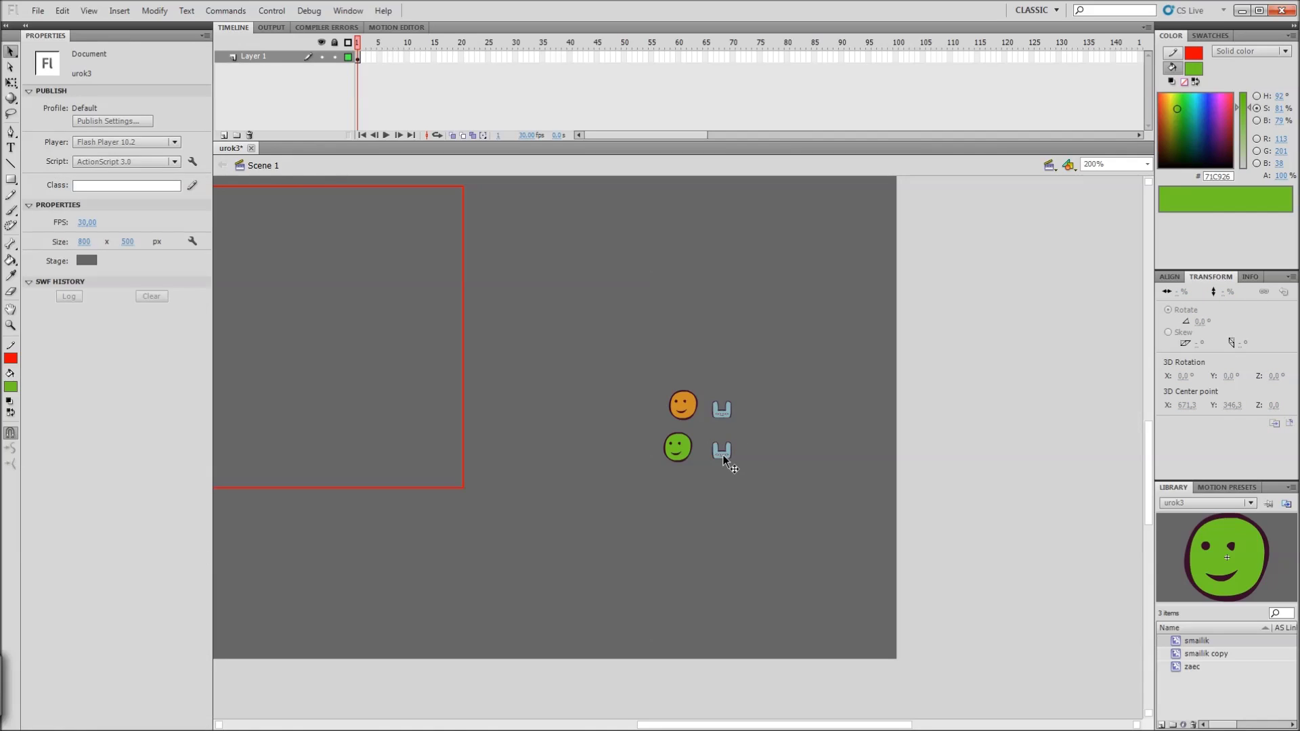
left_click(717, 457)
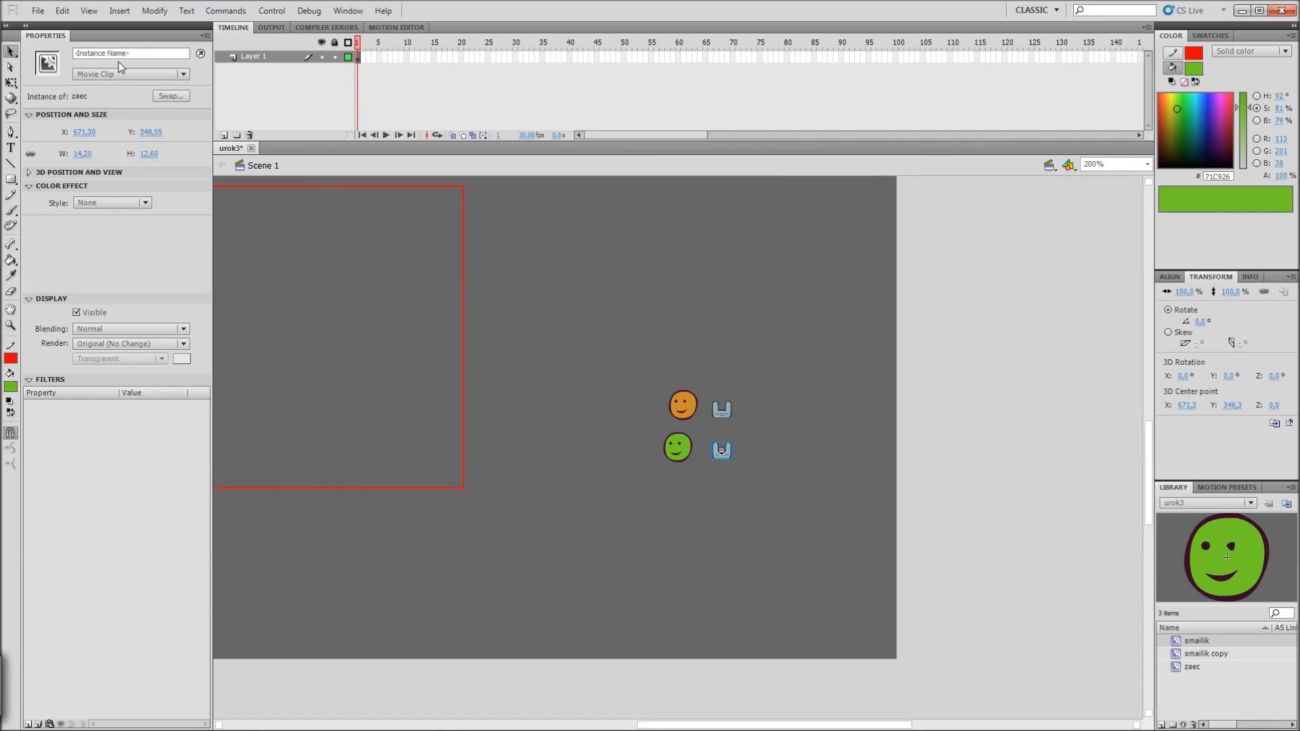
left_click(168, 96)
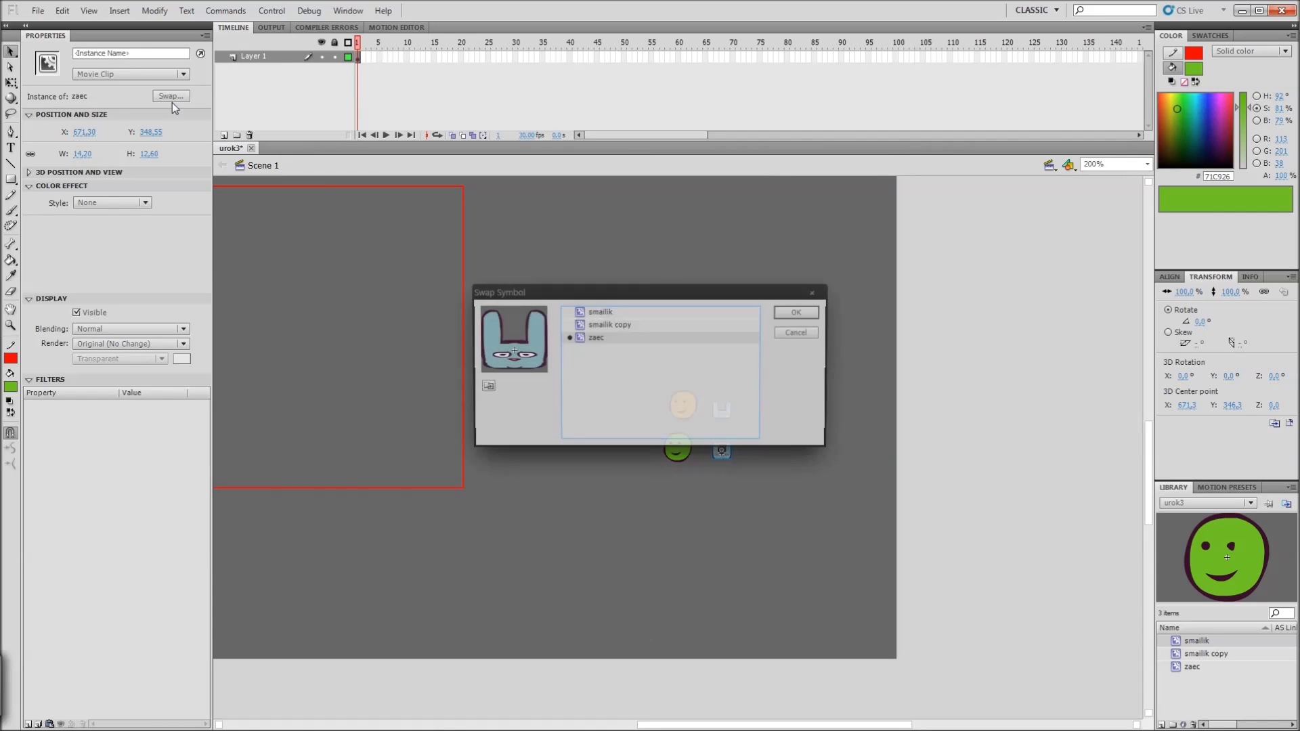
left_click(484, 386)
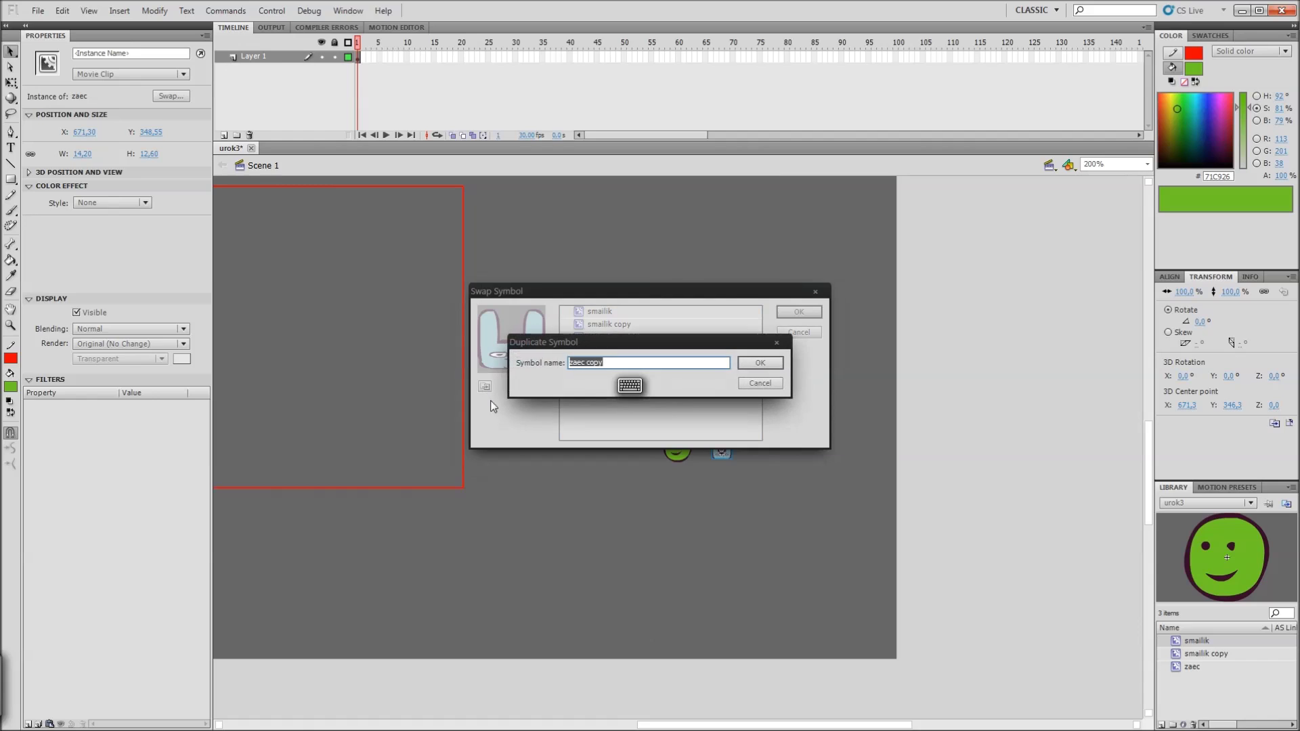
left_click(760, 363)
left_click(799, 312)
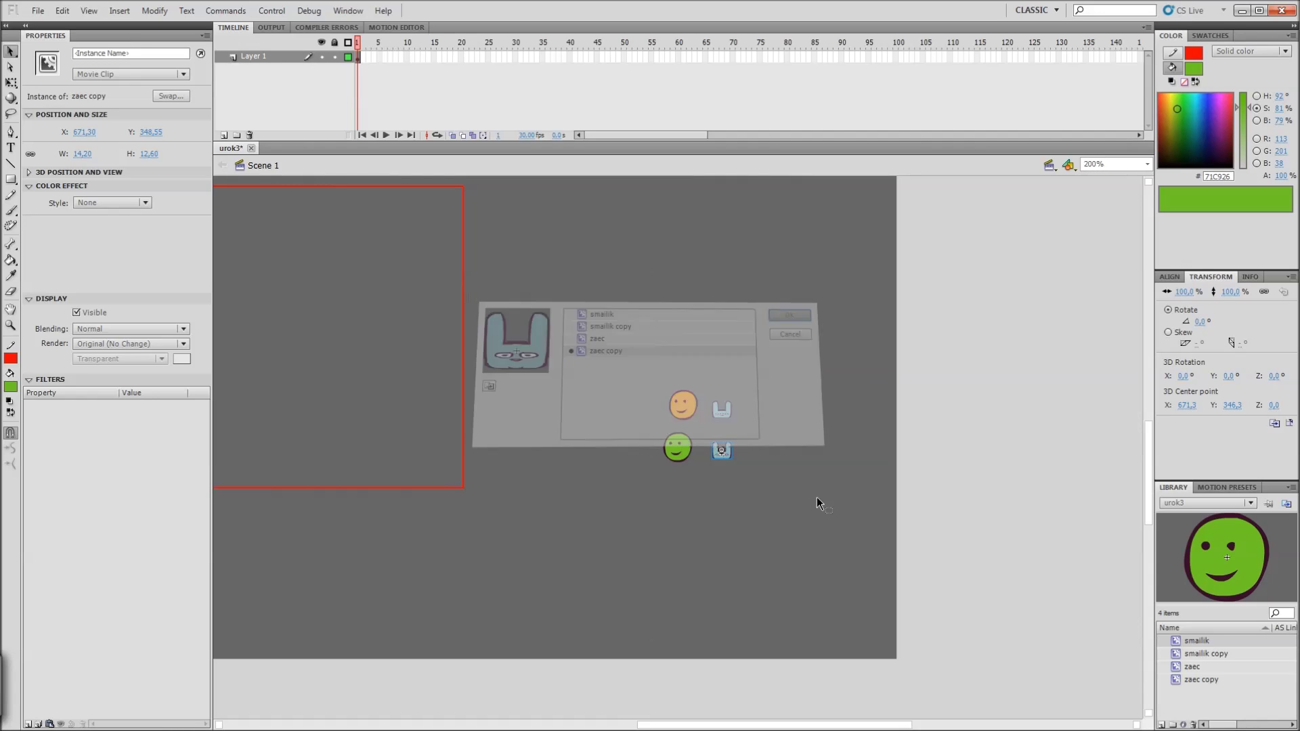
Step: Recolour the light blue fill inside the zaec copy symbol to red #BD4C4C, and return to Scene 1
double_click(729, 450)
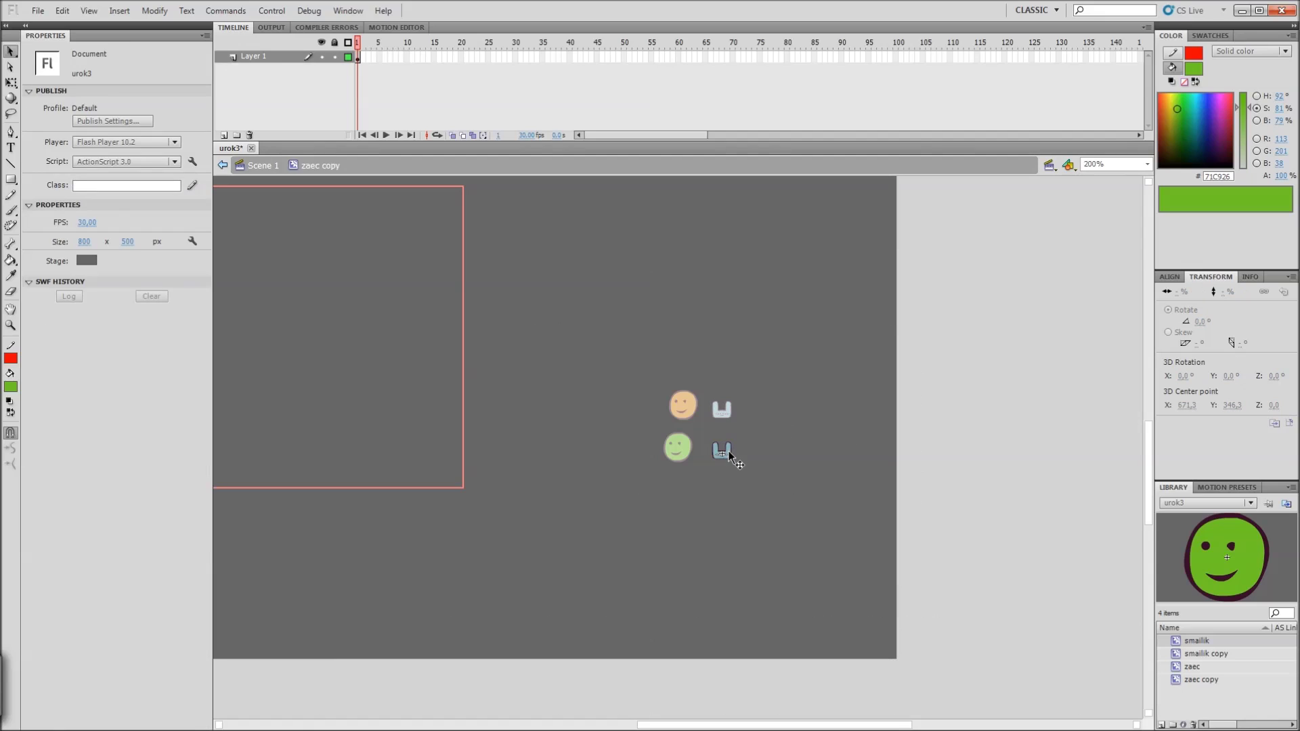
left_click(728, 450)
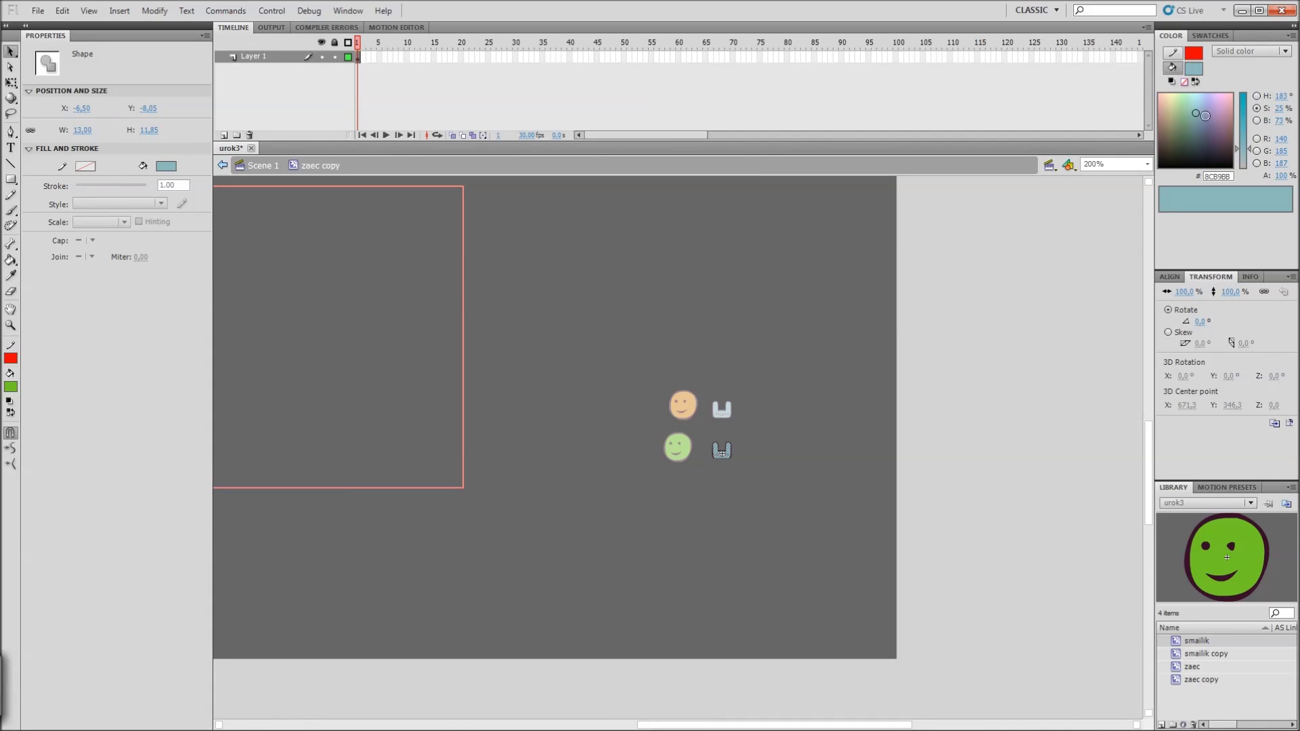
left_click_drag(1195, 115, 1138, 115)
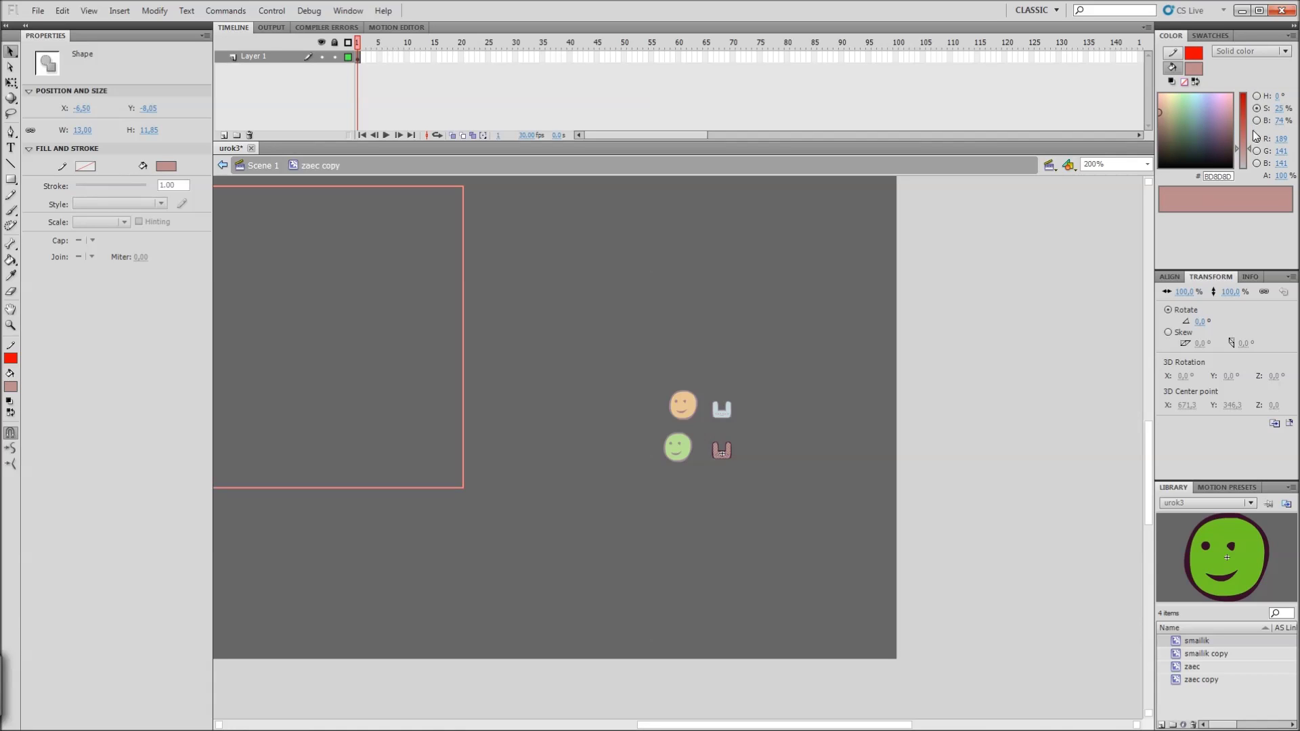
left_click_drag(1246, 133, 1246, 123)
left_click(789, 412)
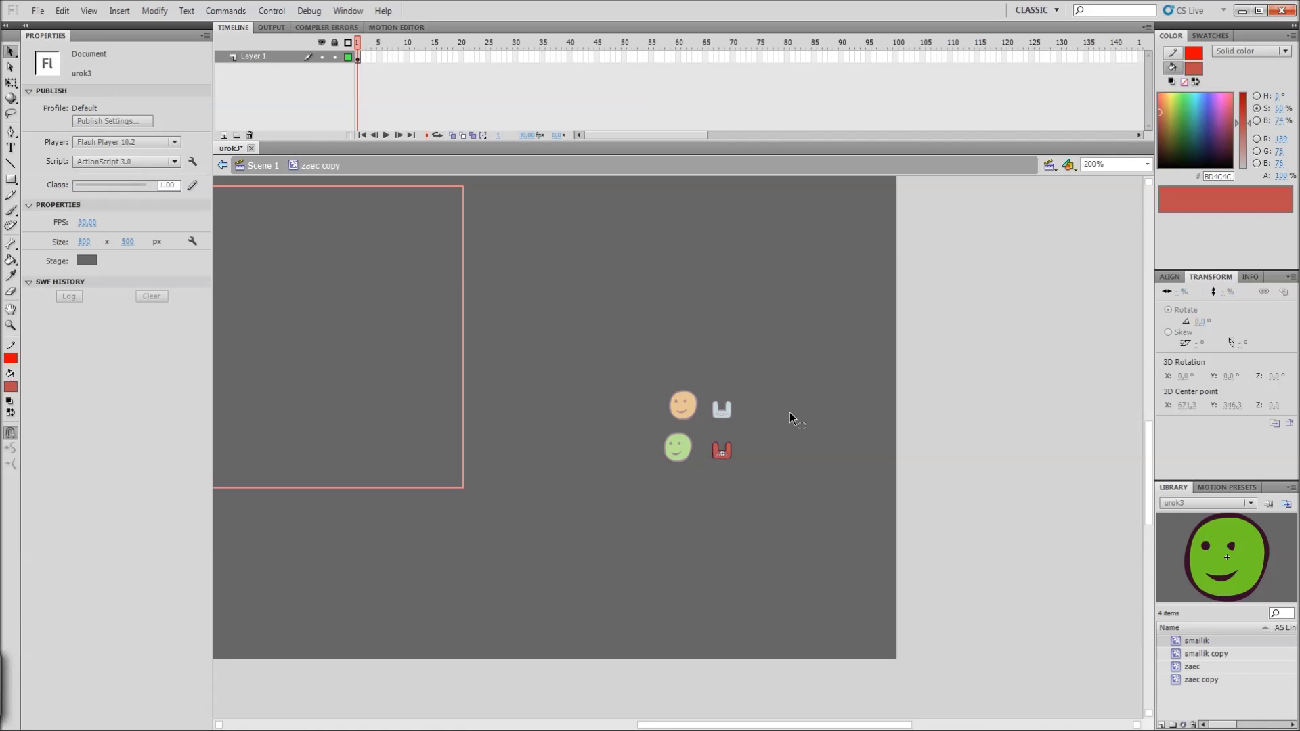
double_click(802, 384)
left_click(762, 580)
left_click_drag(699, 572, 766, 608)
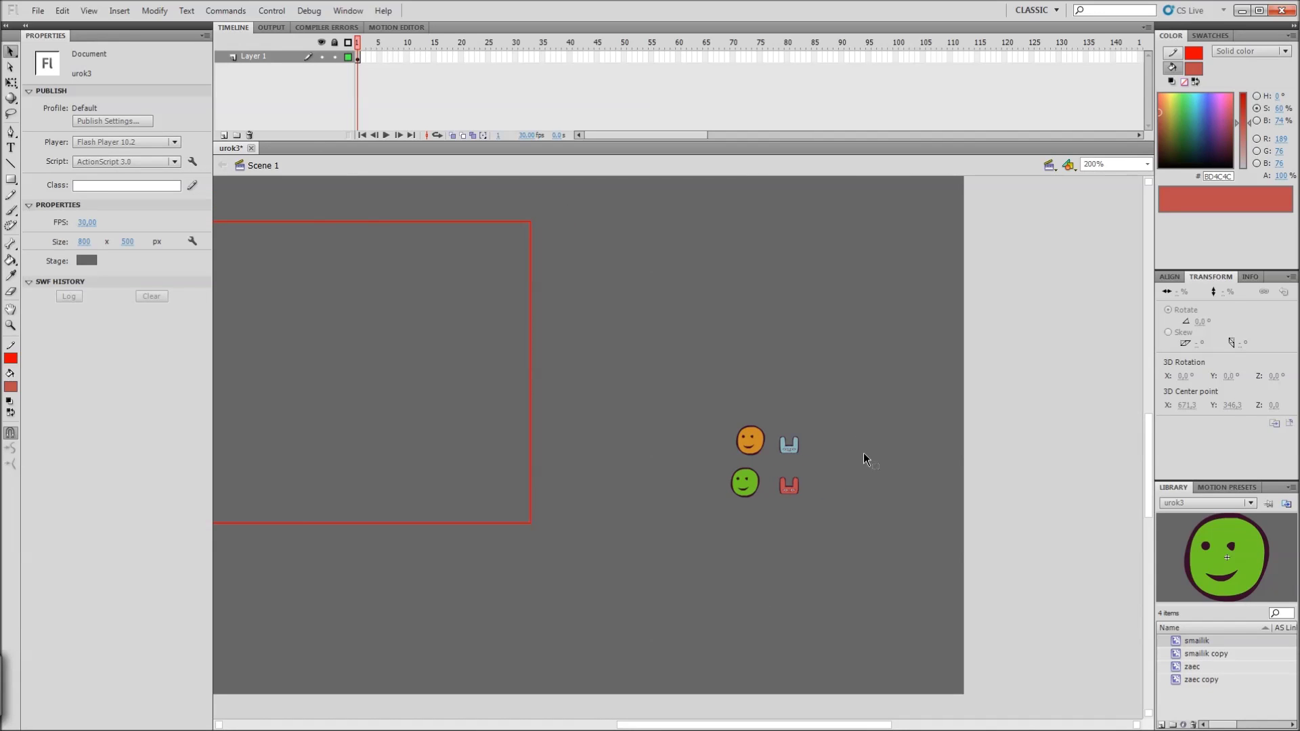
Step: Copy the light blue zaec instance to the right of the original, at about X 698, Y 319
left_click_drag(835, 392, 636, 566)
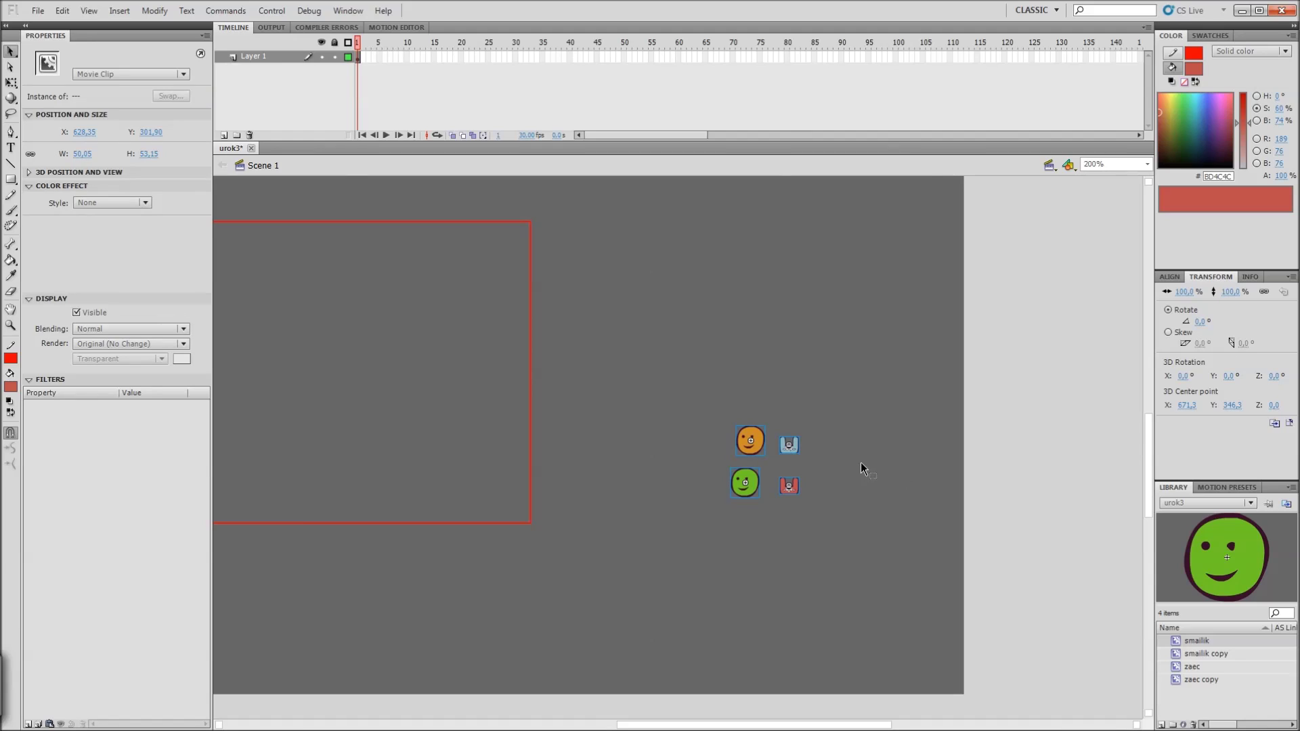
left_click(846, 502)
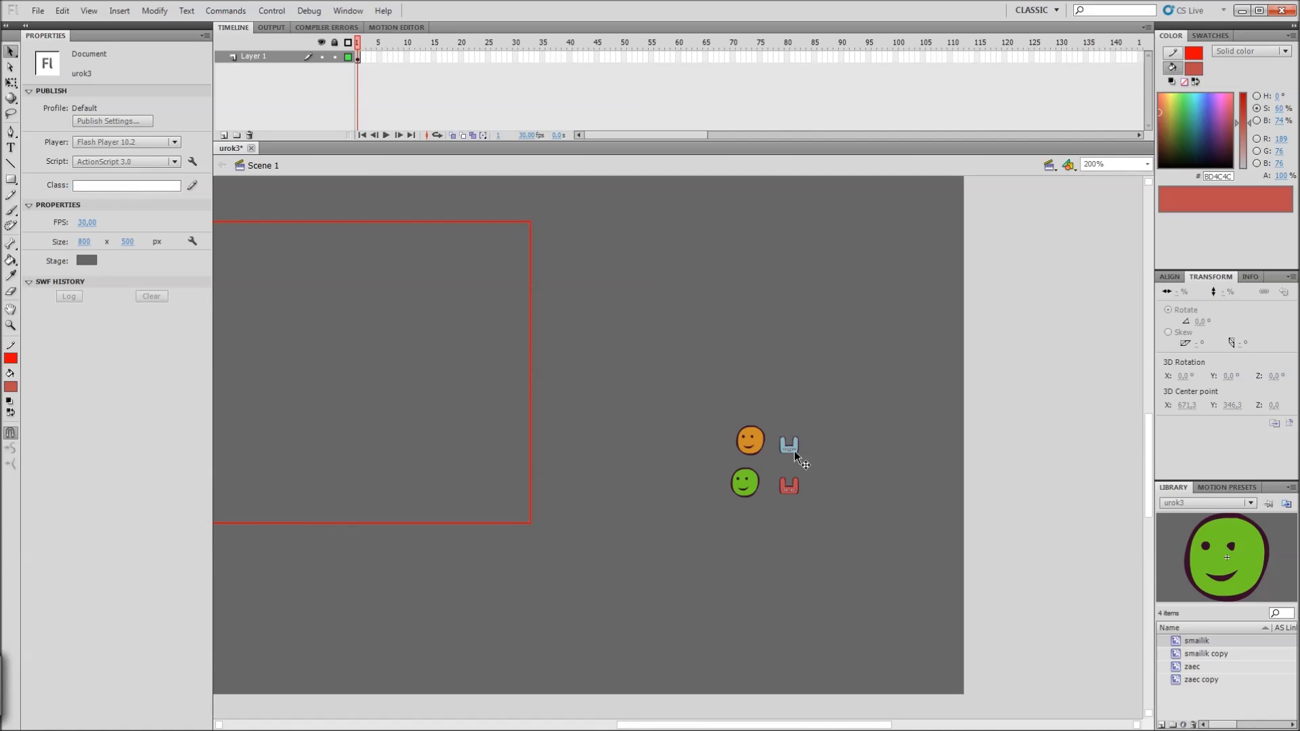
left_click_drag(850, 449, 856, 455)
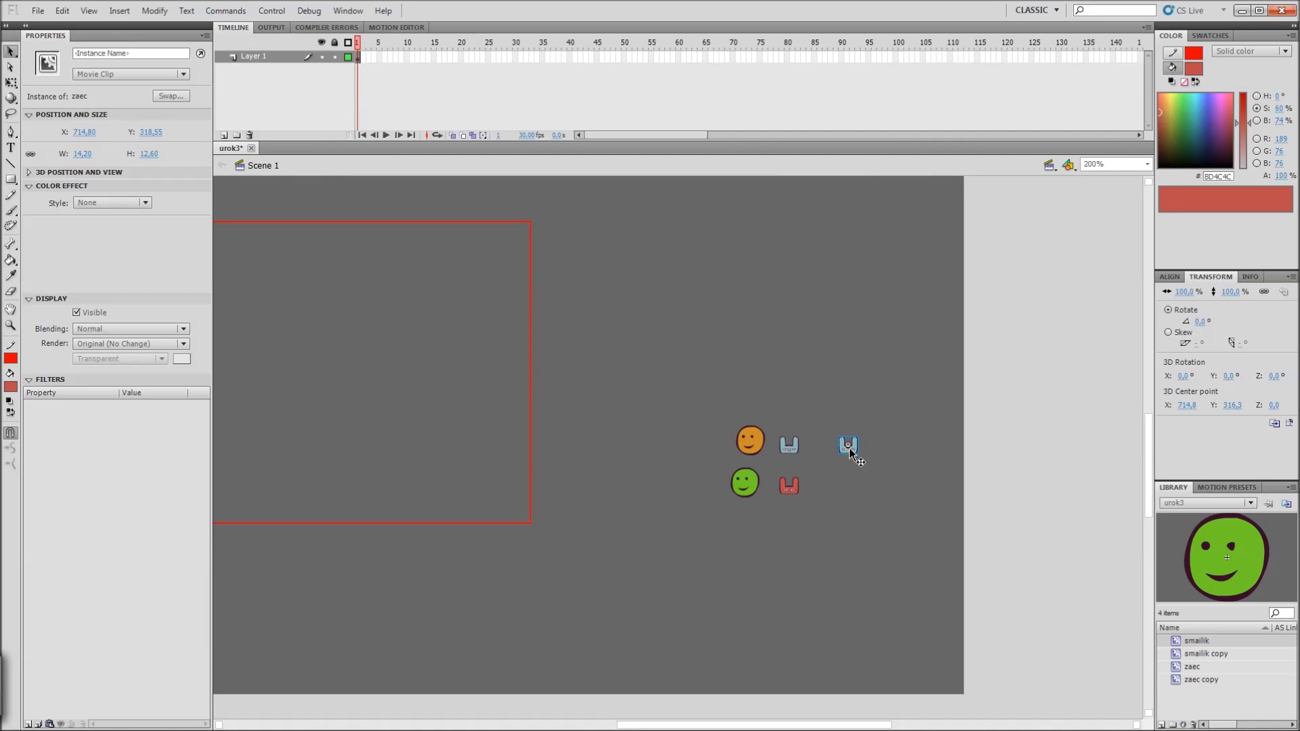
left_click_drag(848, 448, 830, 449)
left_click(876, 424)
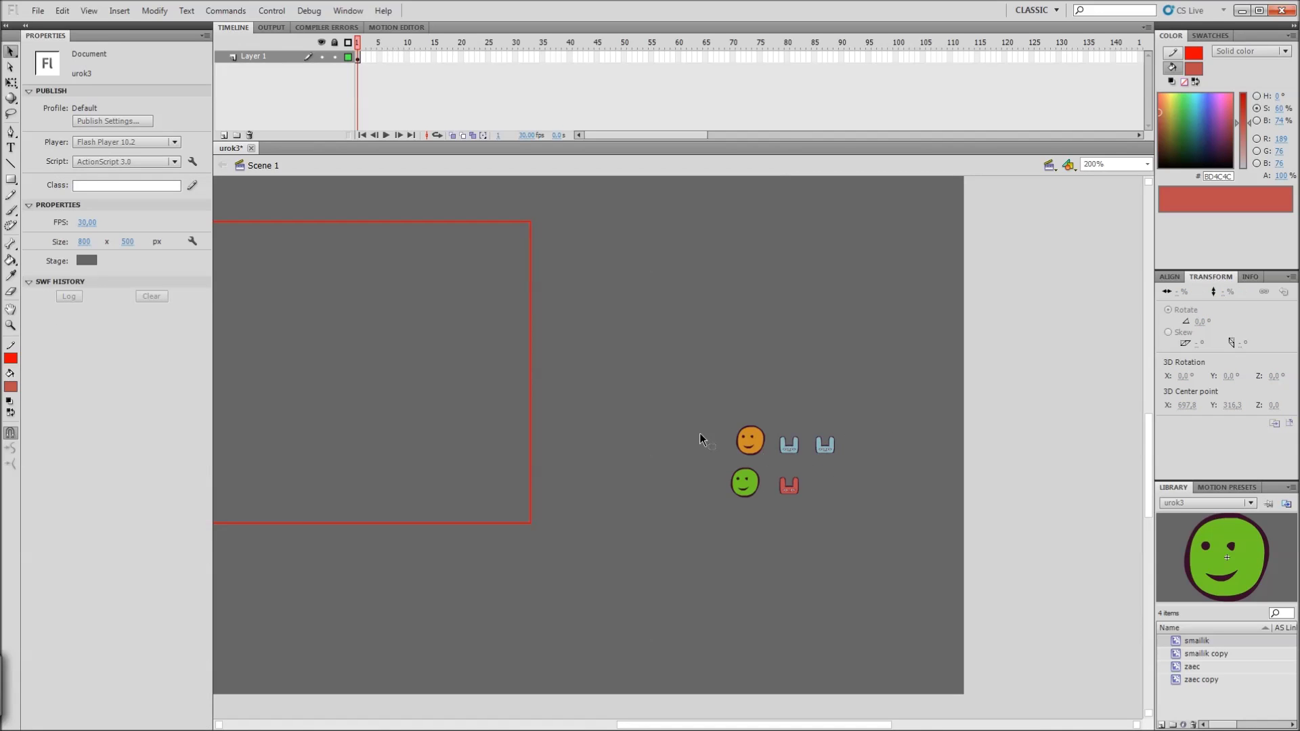
Step: Inspect the Duplicate Symbol option in the Swap Symbol dialog for the original zaec instance, and cancel the dialog
left_click(792, 454)
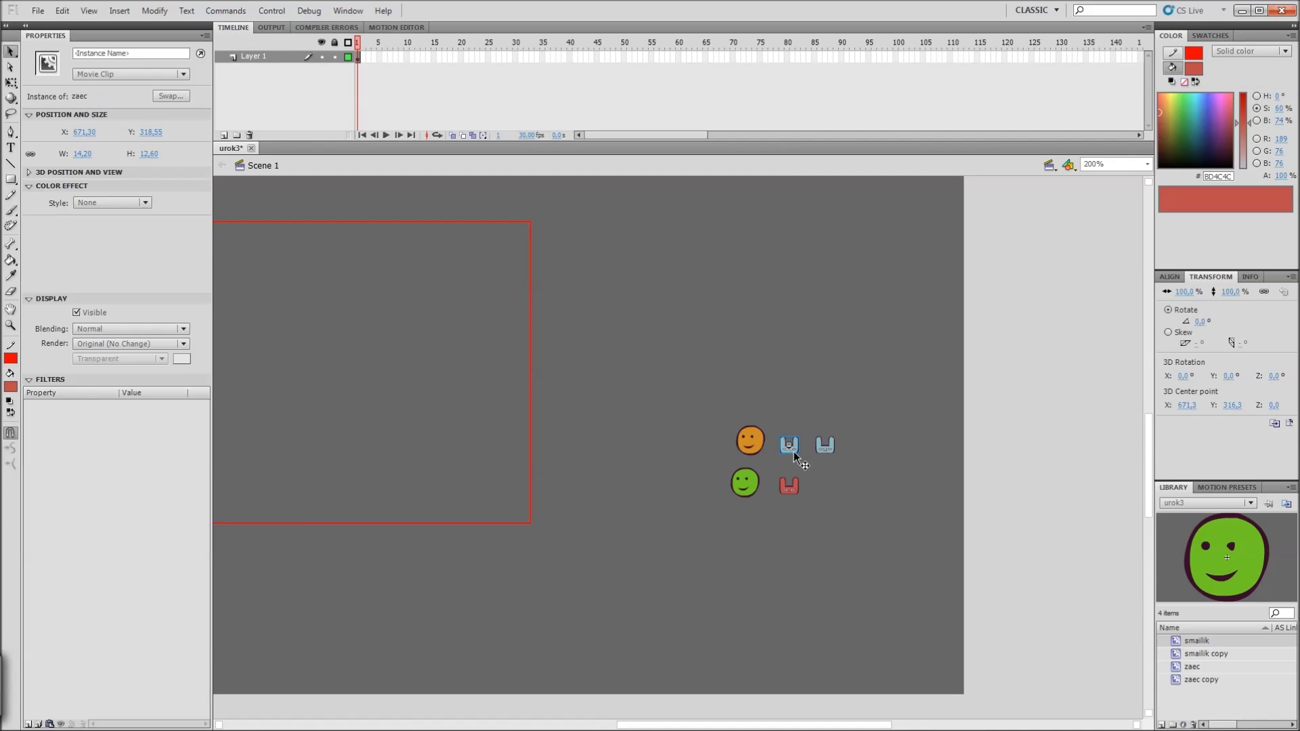
left_click(168, 97)
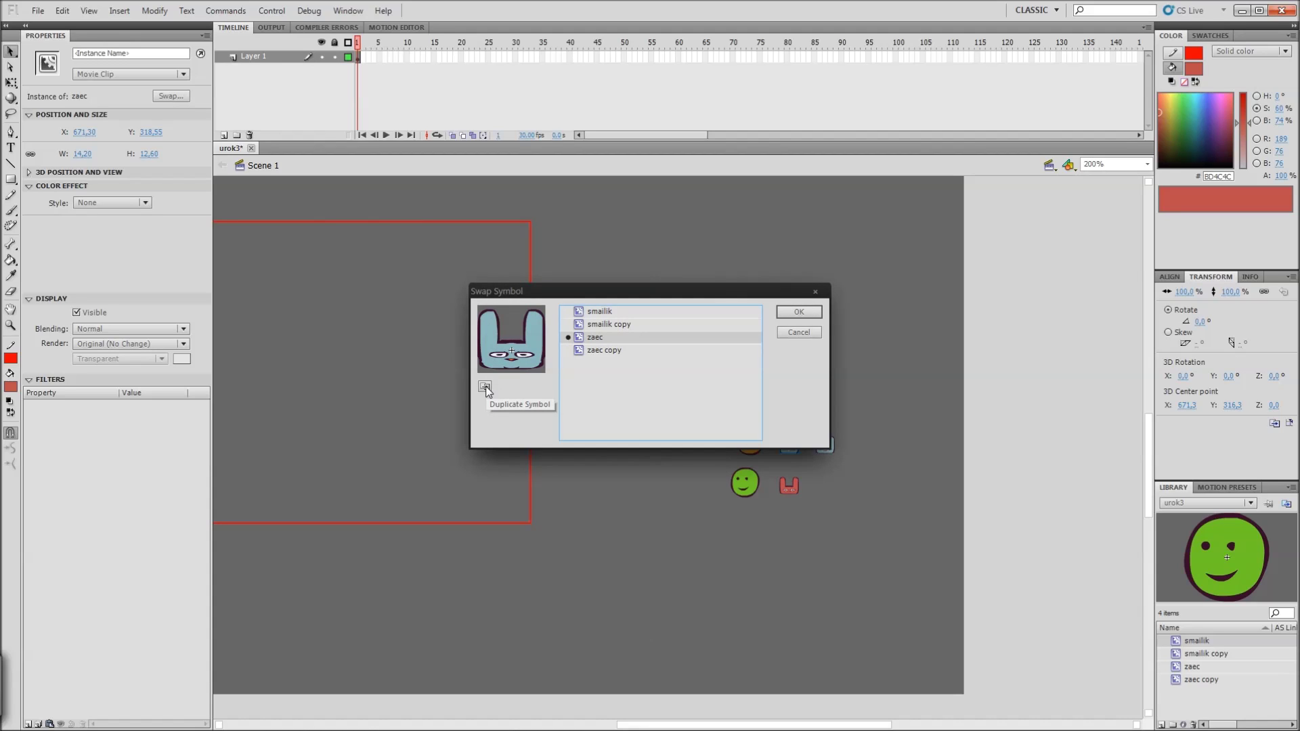
left_click(803, 332)
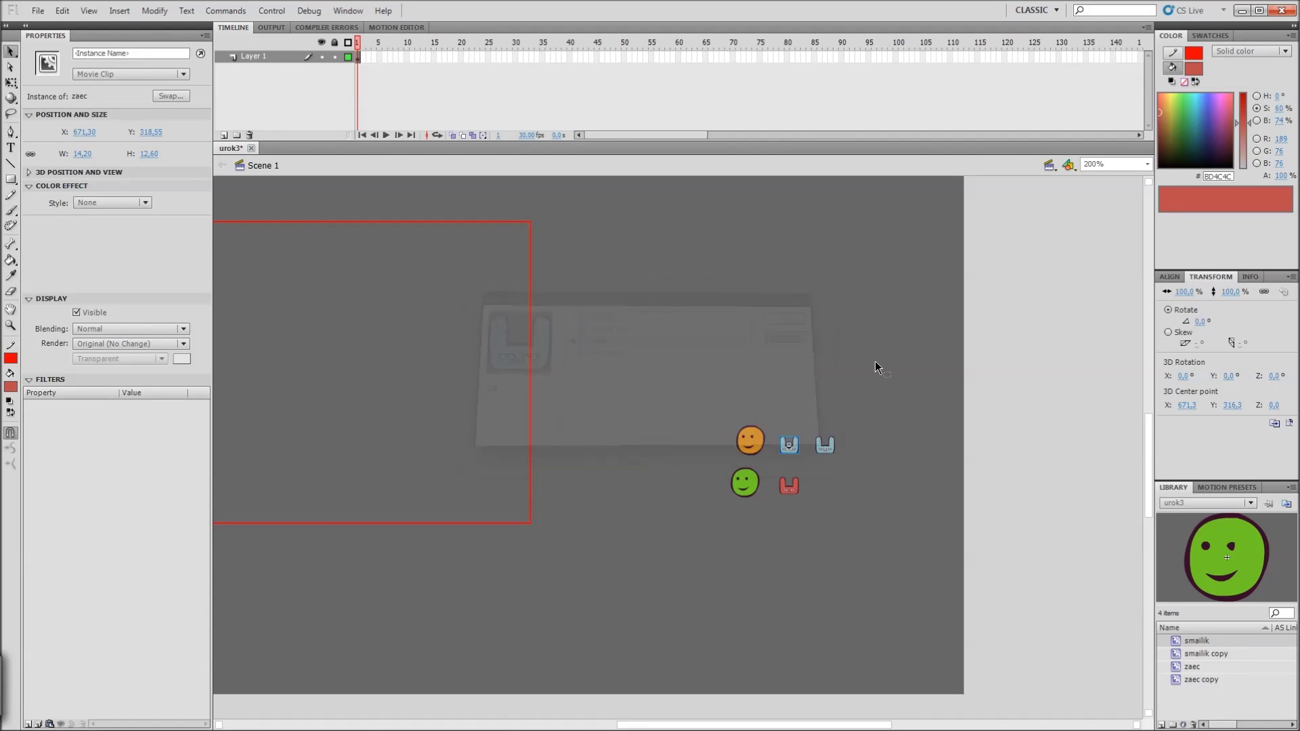
left_click(875, 413)
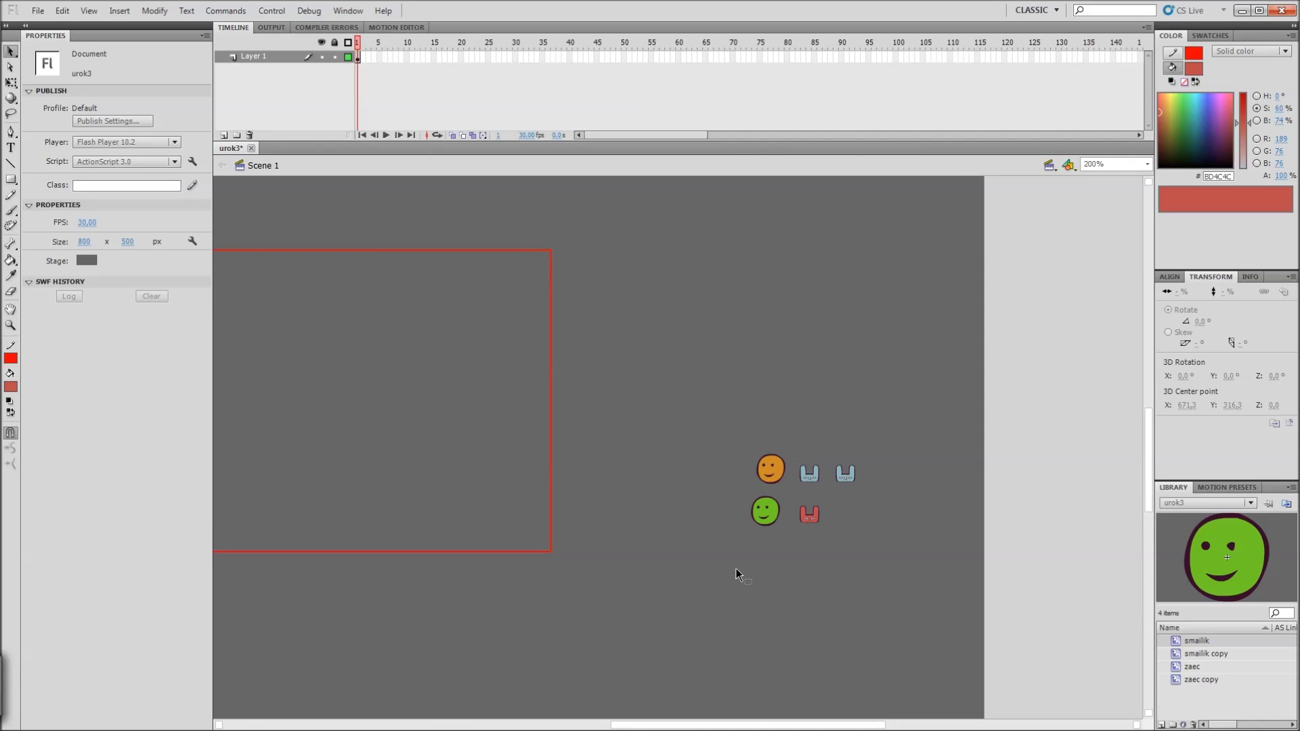
Step: Select all instances and examine the available scripted commands, such as duplicate_sel, without running one
key("ctrl+a")
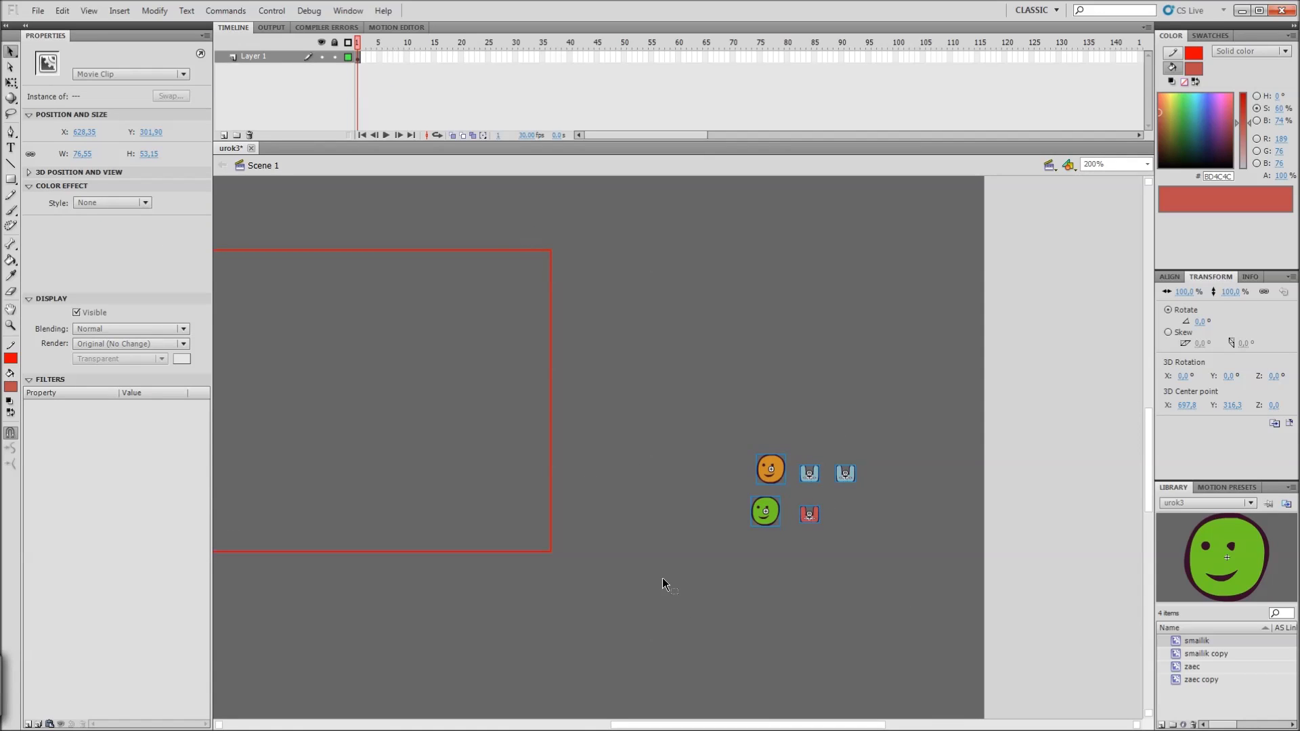
left_click(225, 10)
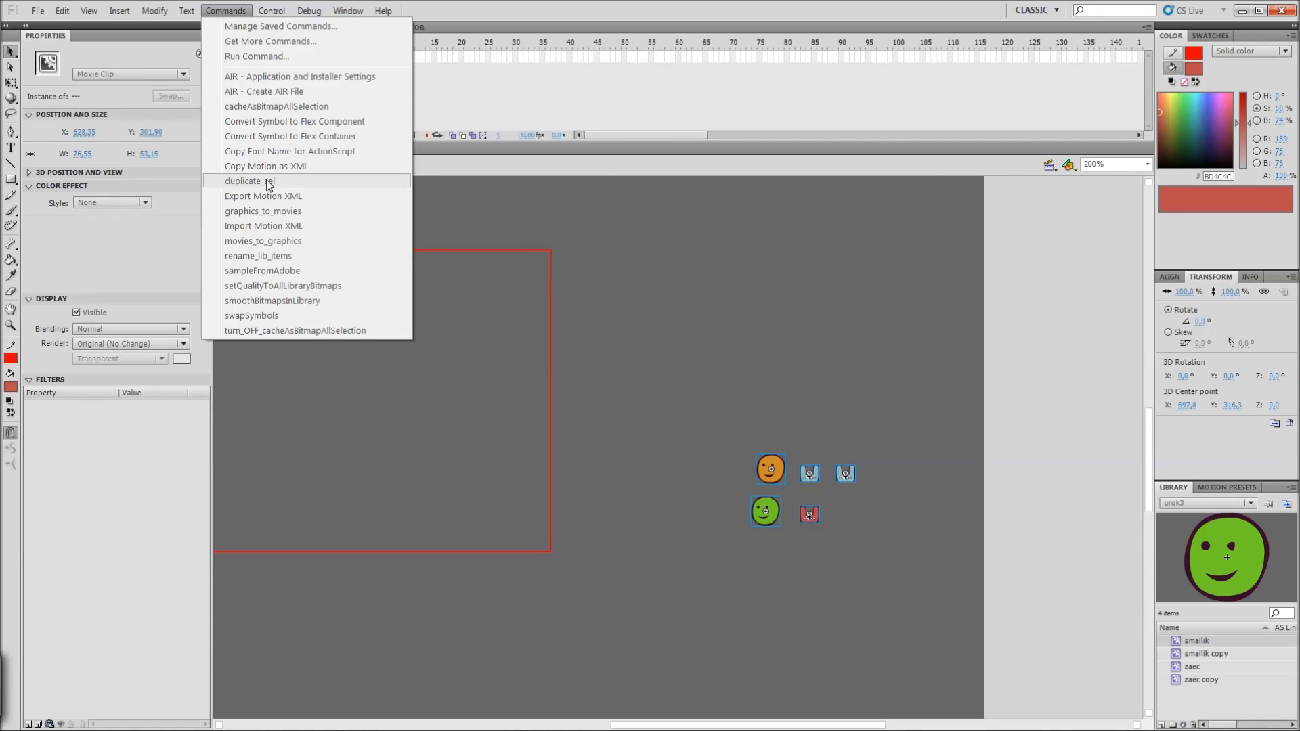
left_click(815, 283)
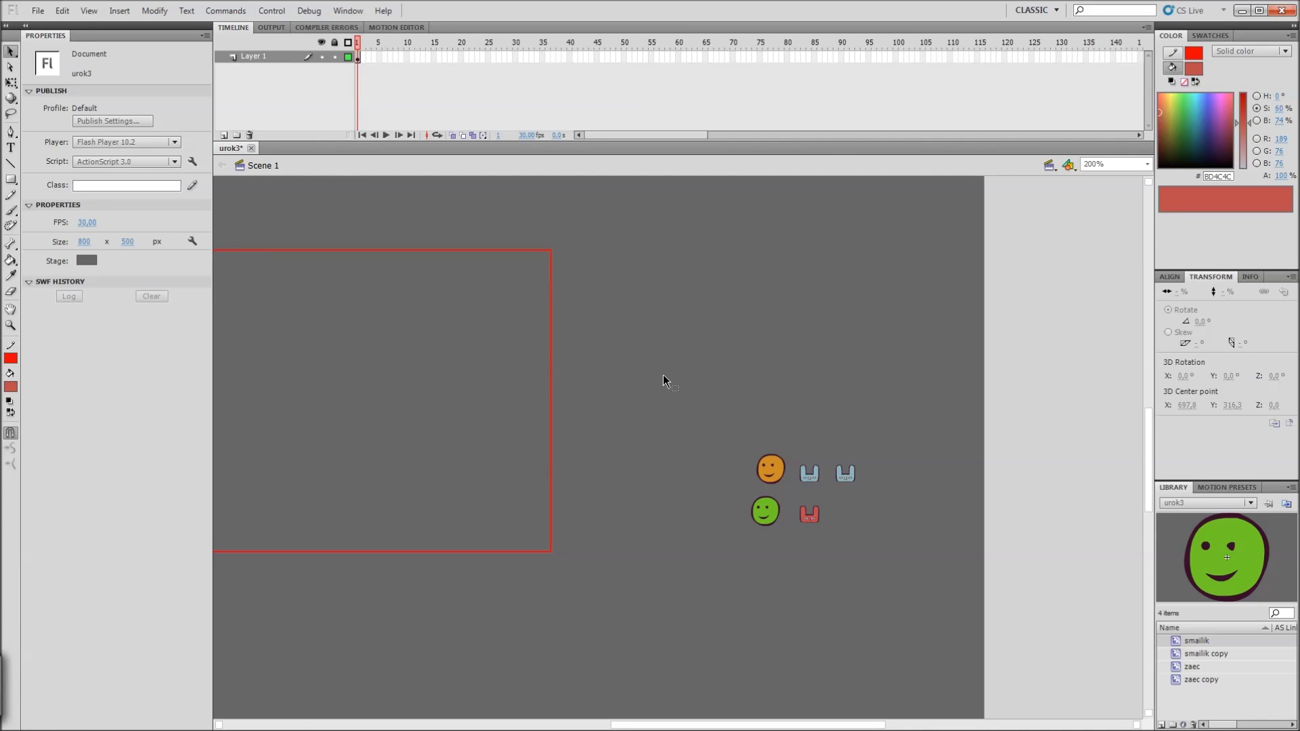
Step: Delete all smailik and zaec instances, including their duplicates, from the area beside the red rectangle
left_click_drag(664, 366, 800, 471)
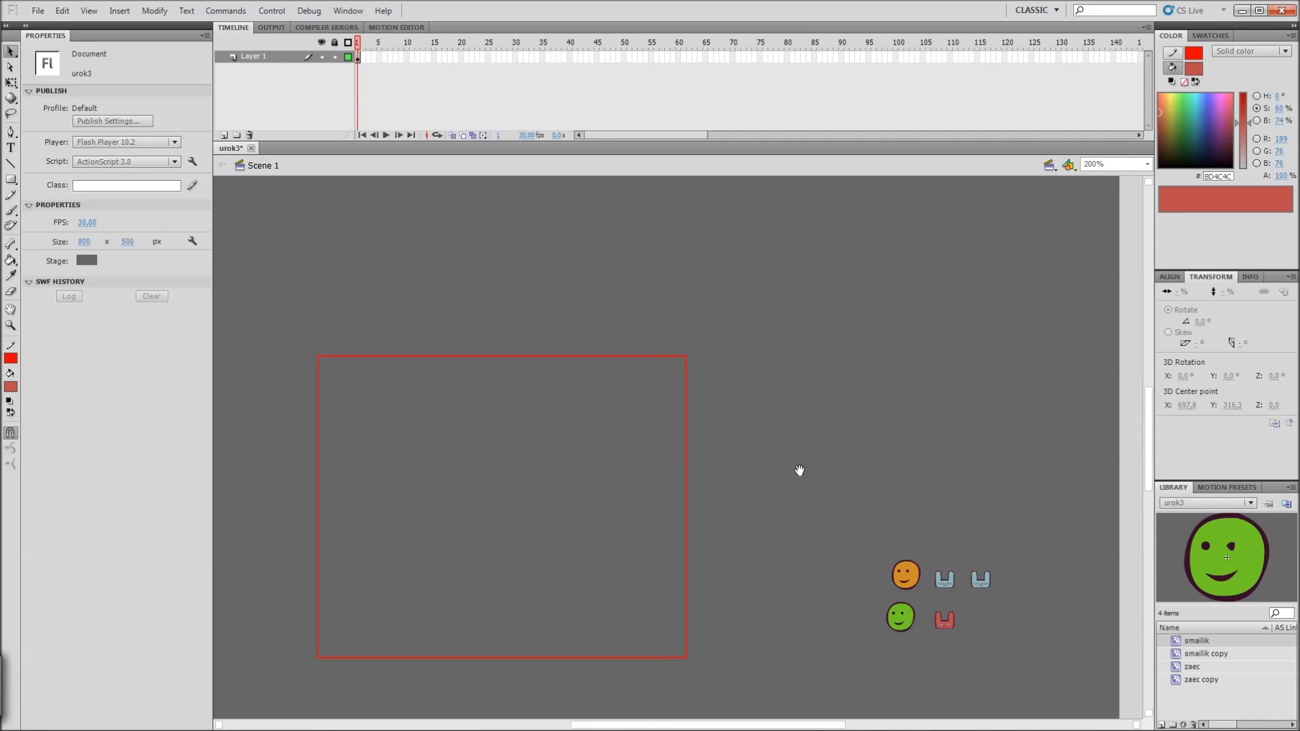
left_click_drag(847, 427, 749, 328)
left_click_drag(893, 394, 941, 415)
left_click_drag(698, 360, 726, 549)
key("ctrl+1")
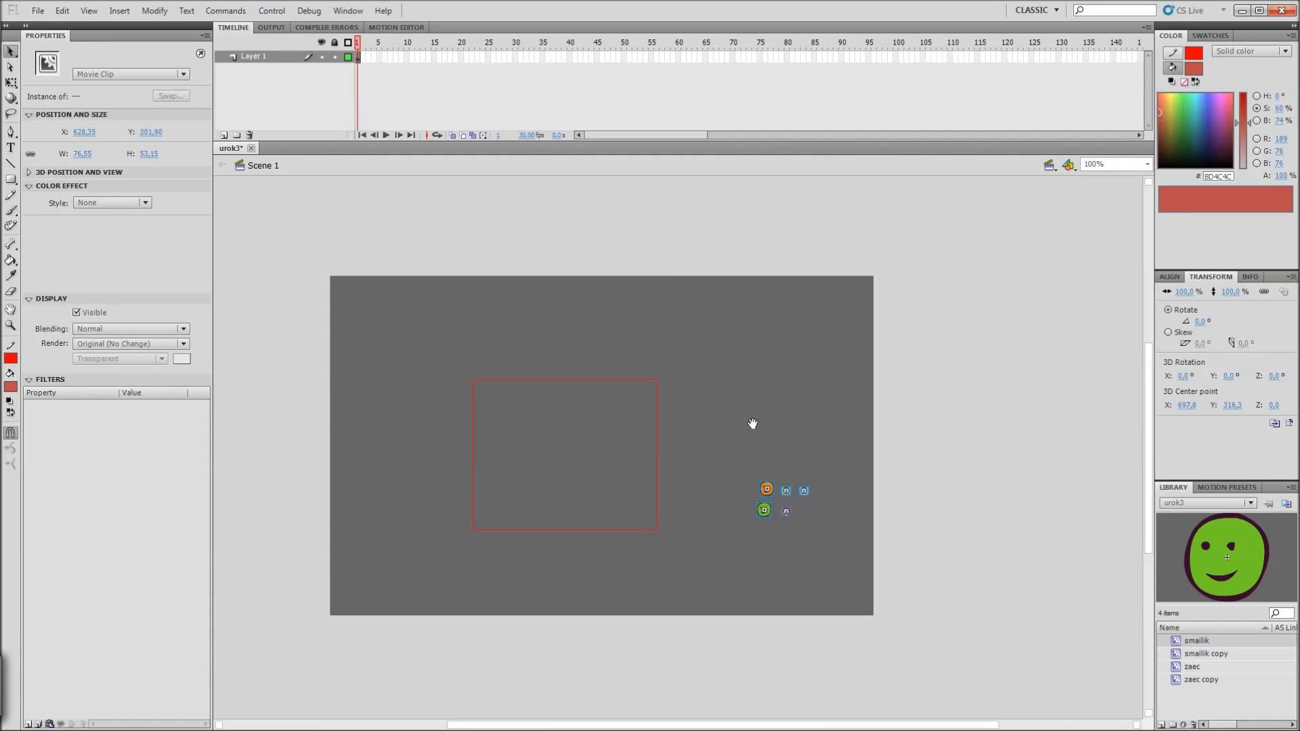
left_click_drag(752, 427, 779, 439)
left_click(808, 420)
left_click_drag(863, 469, 770, 565)
left_click(793, 408)
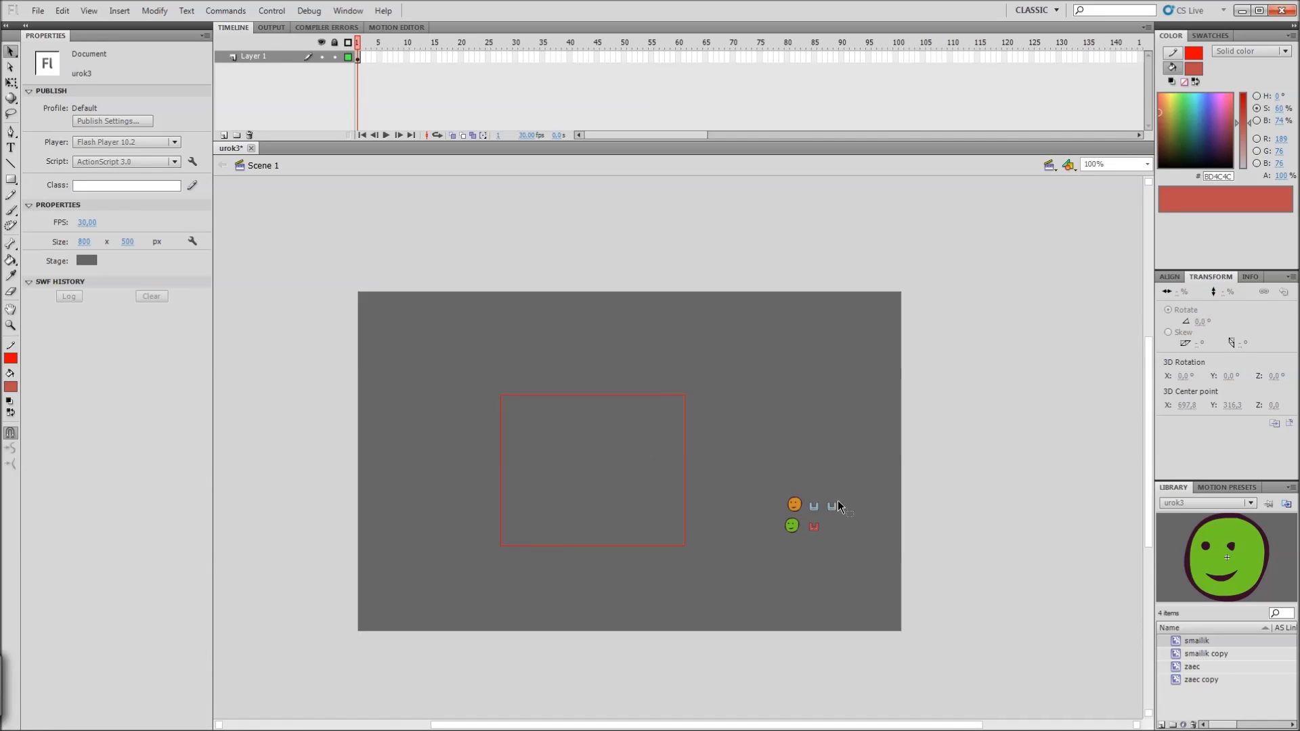
key("ctrl+a")
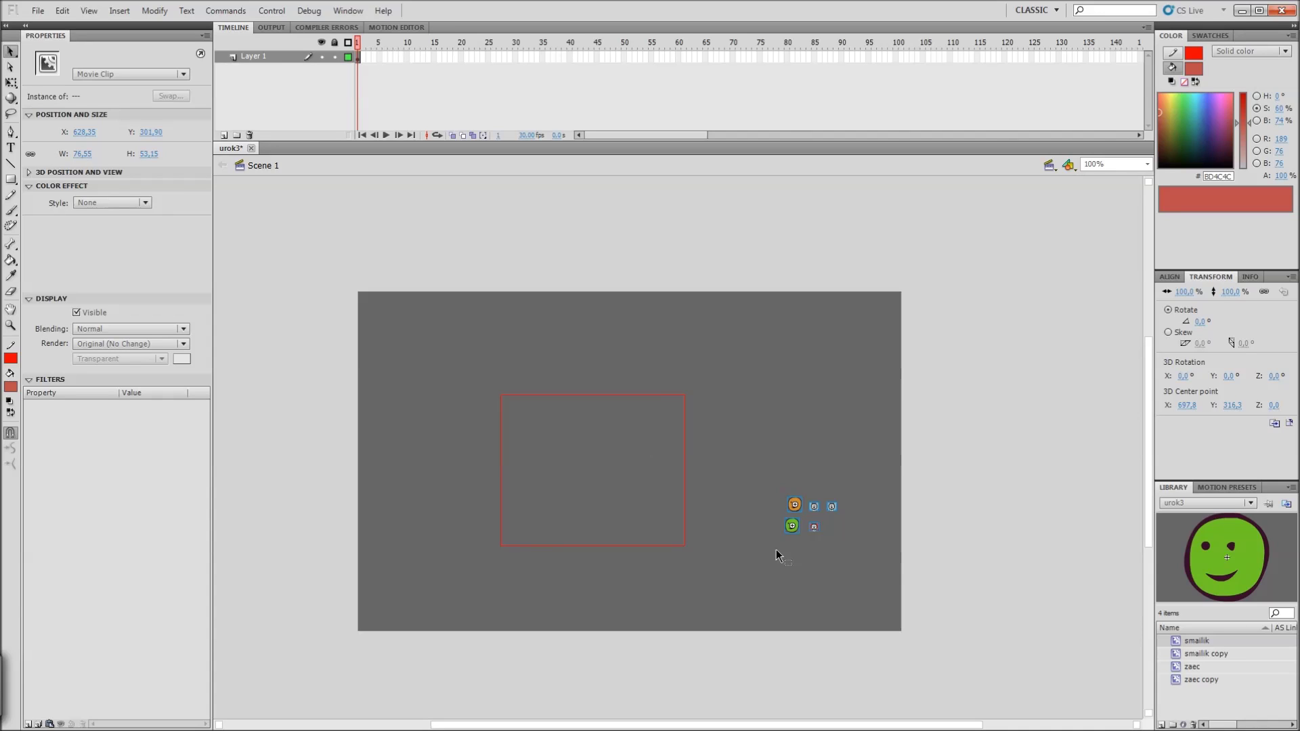
key("Delete")
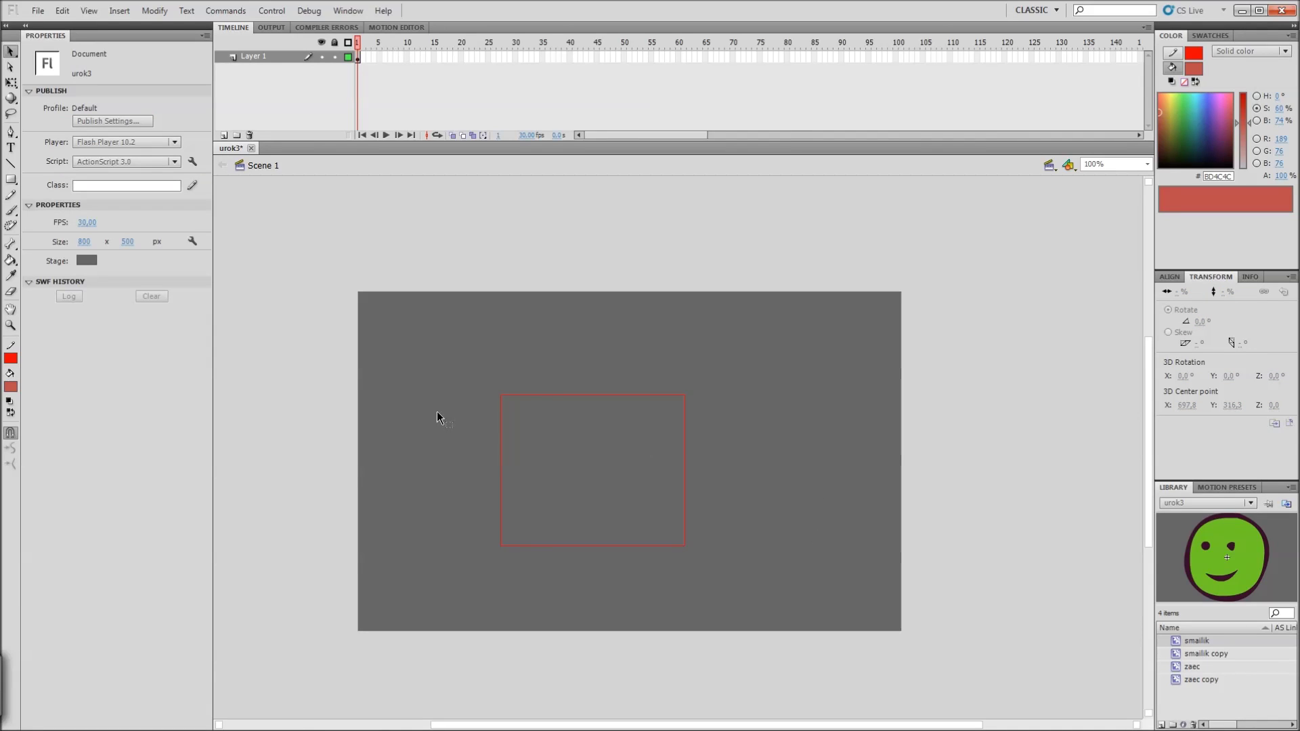
Step: Assign smailik copy to tile 3 and zaec copy to tile 4 of the Deco Grid Fill, and fill the red rectangle
key("u")
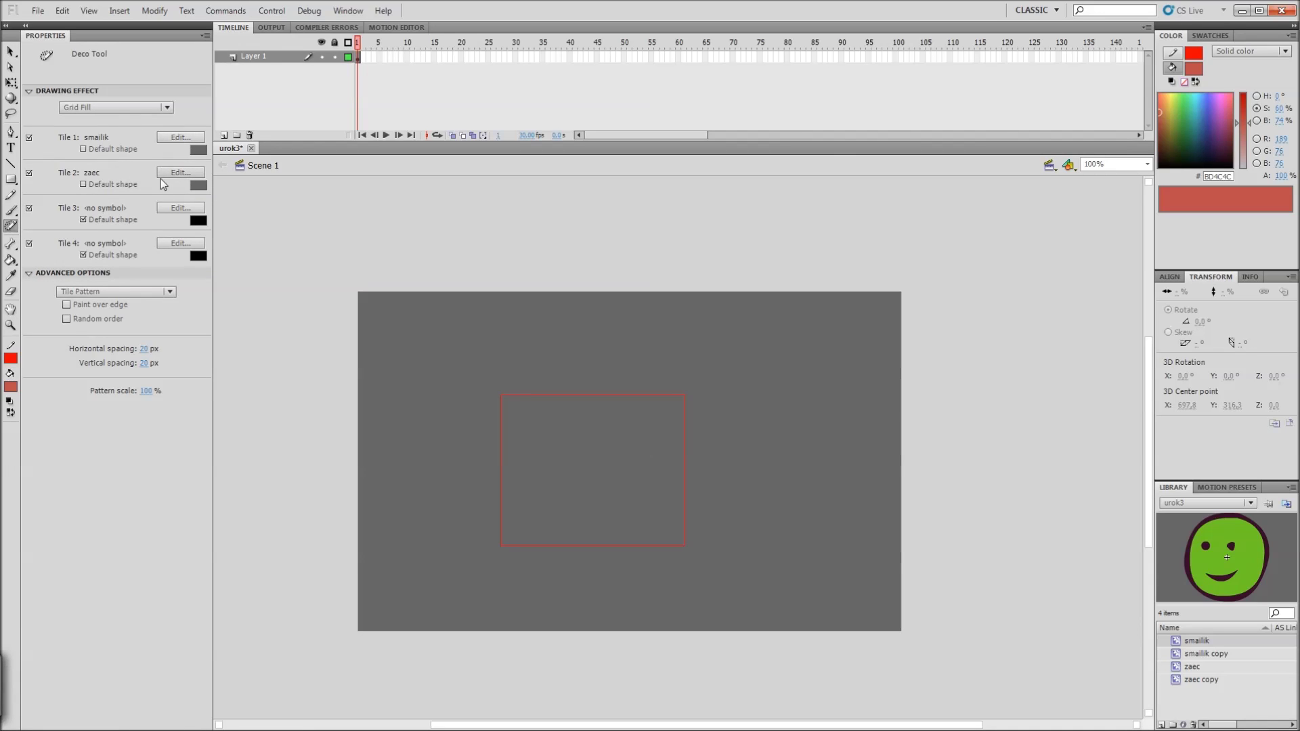
left_click(178, 208)
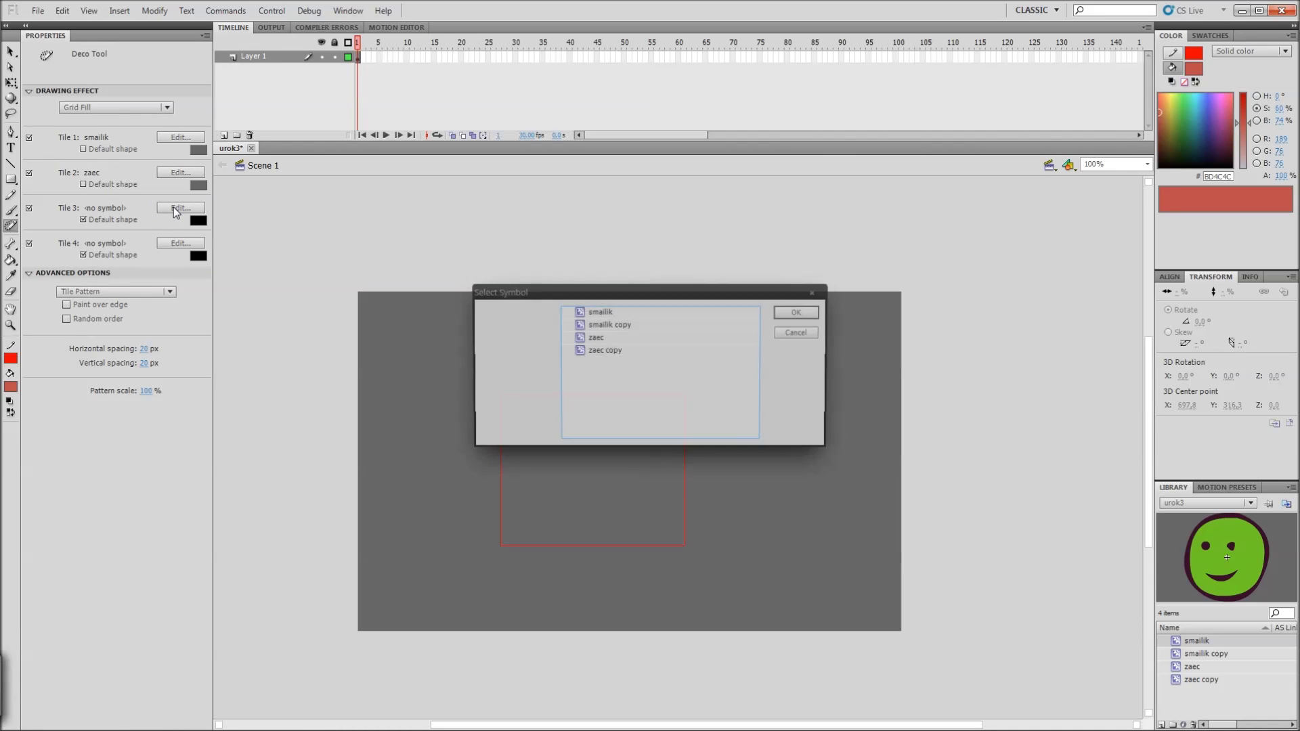
left_click(624, 327)
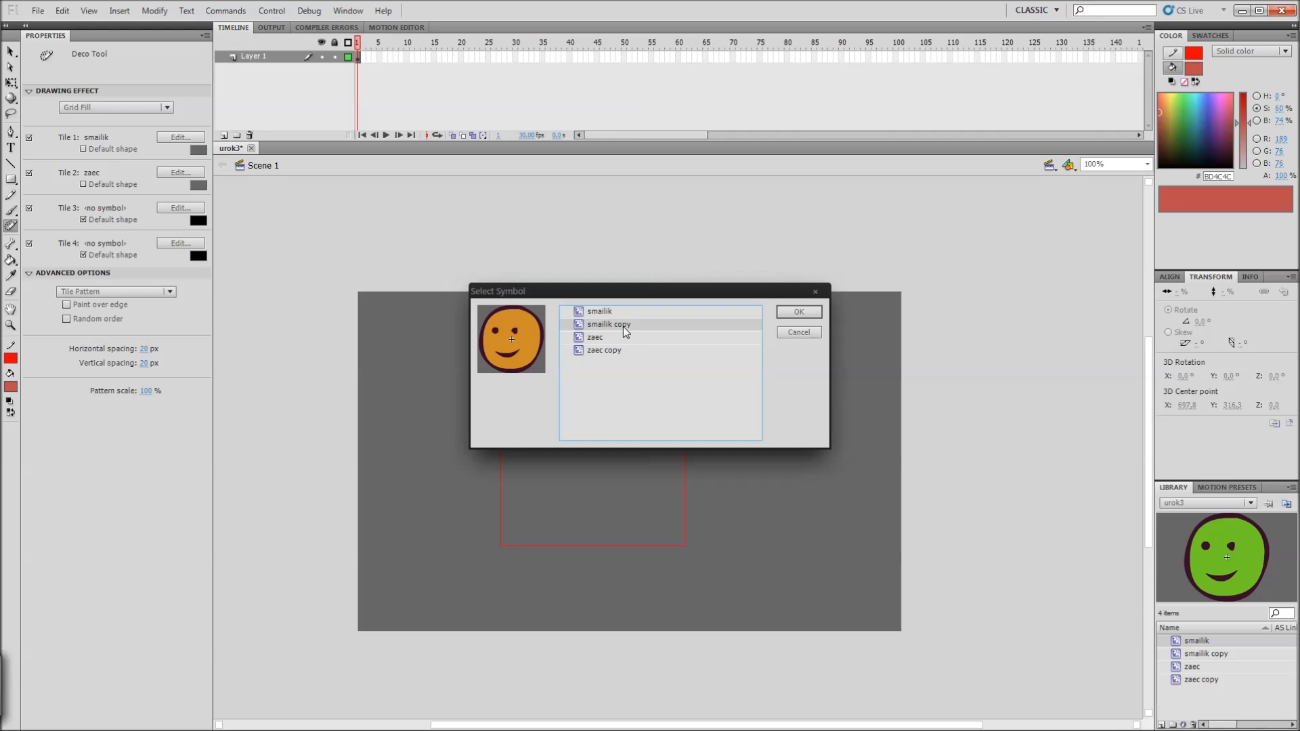
left_click(799, 312)
left_click(178, 243)
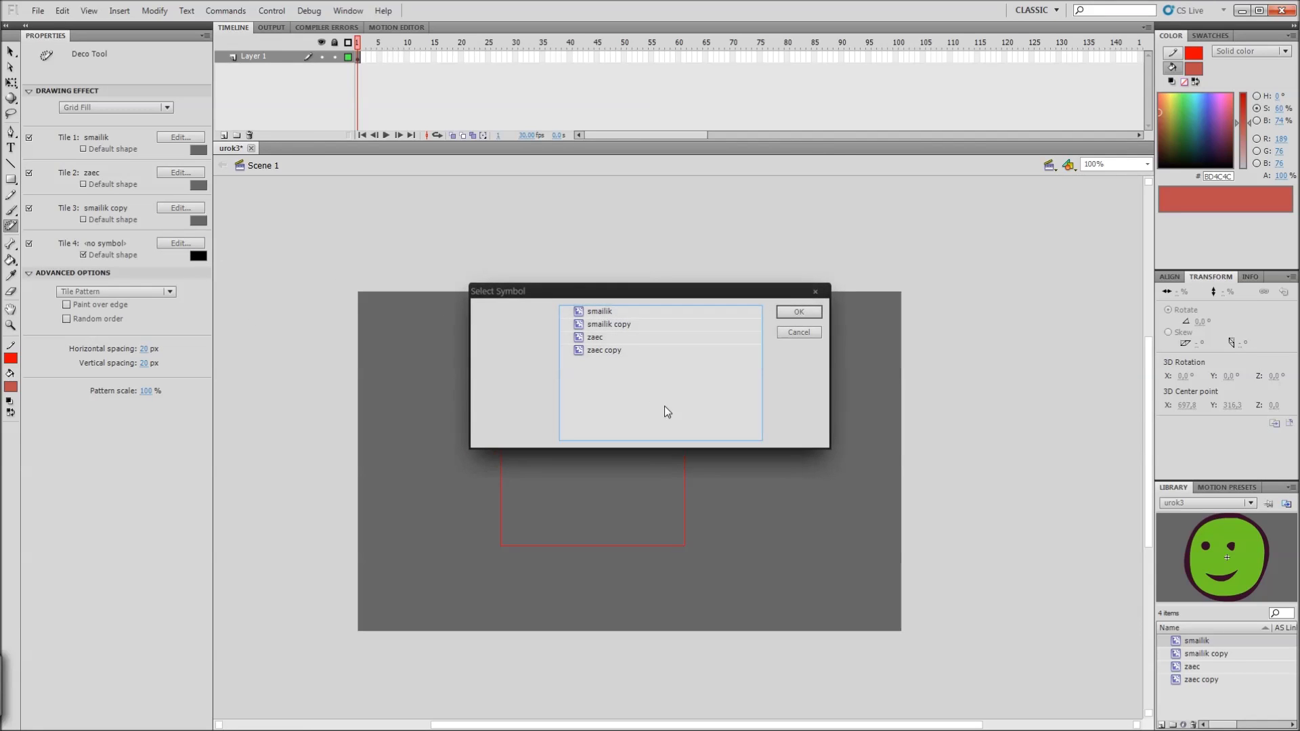
left_click(619, 351)
left_click(795, 315)
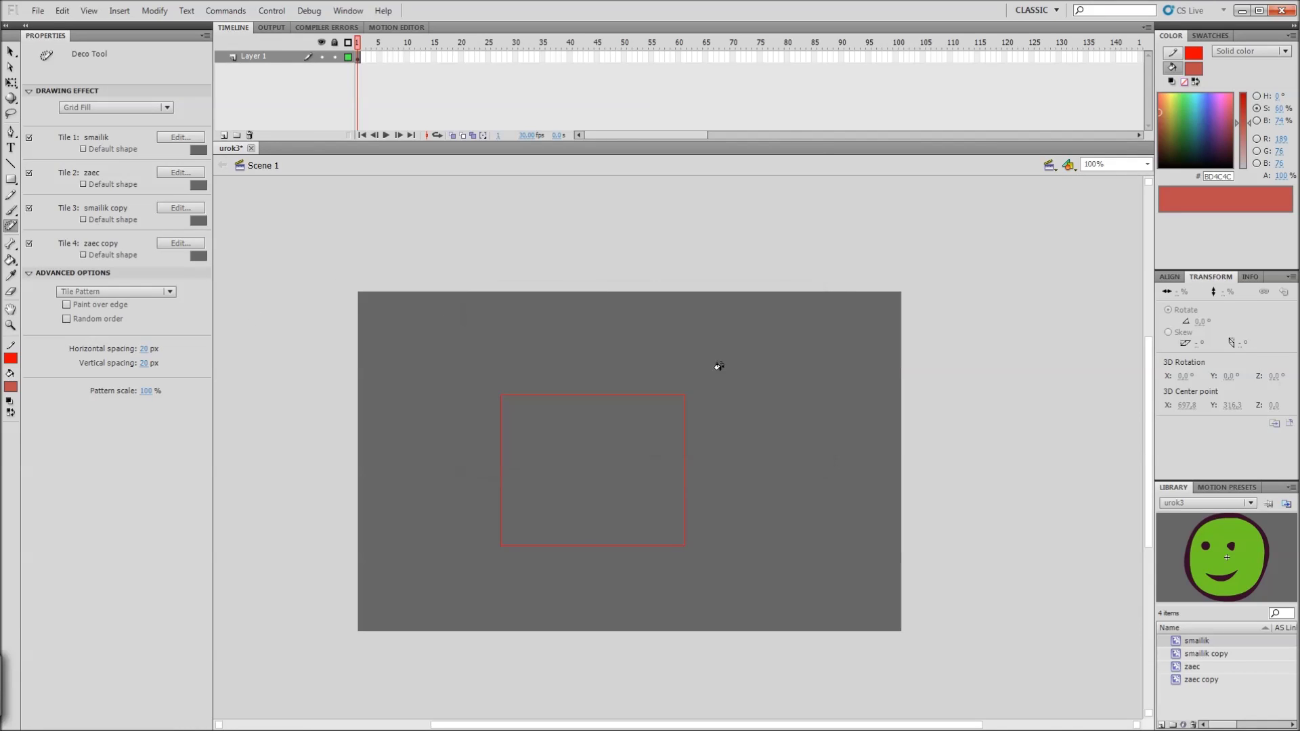
left_click(587, 437)
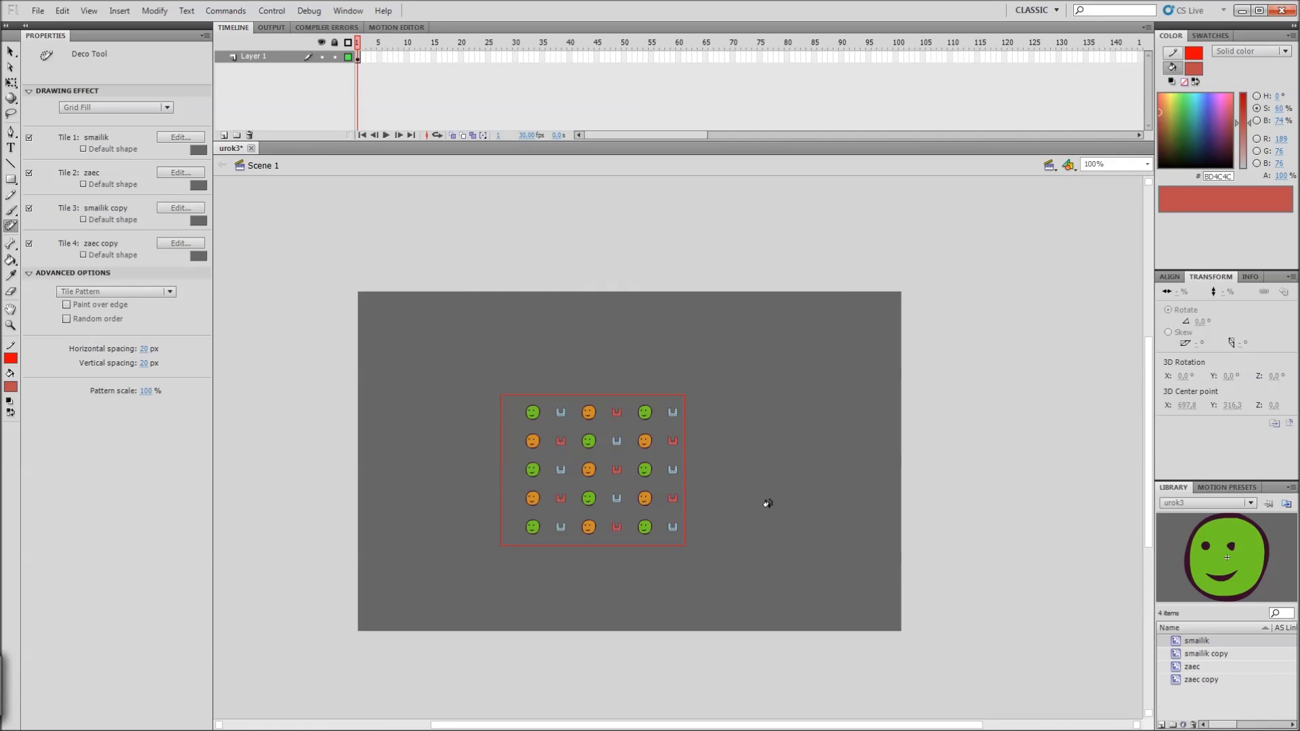
Step: Delete the four-symbol grid fill from inside the red rectangle
key("v")
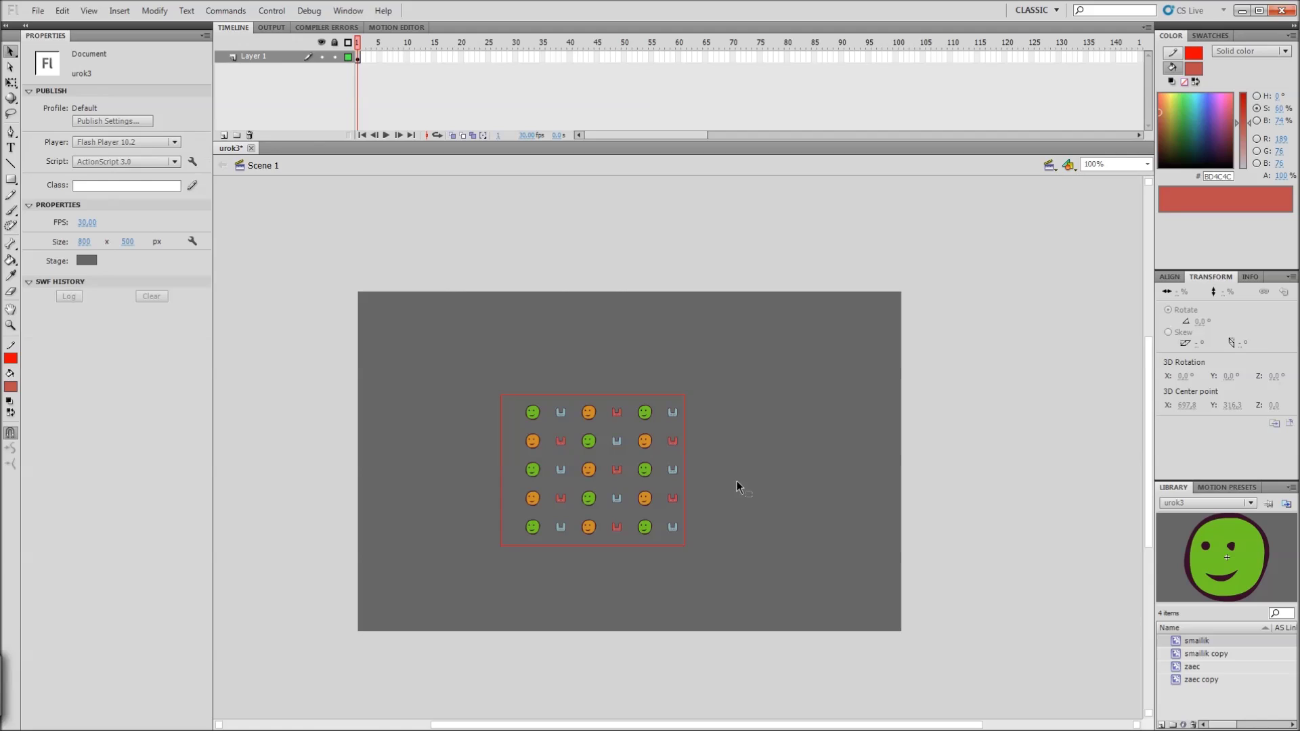
left_click(643, 439)
key("Delete")
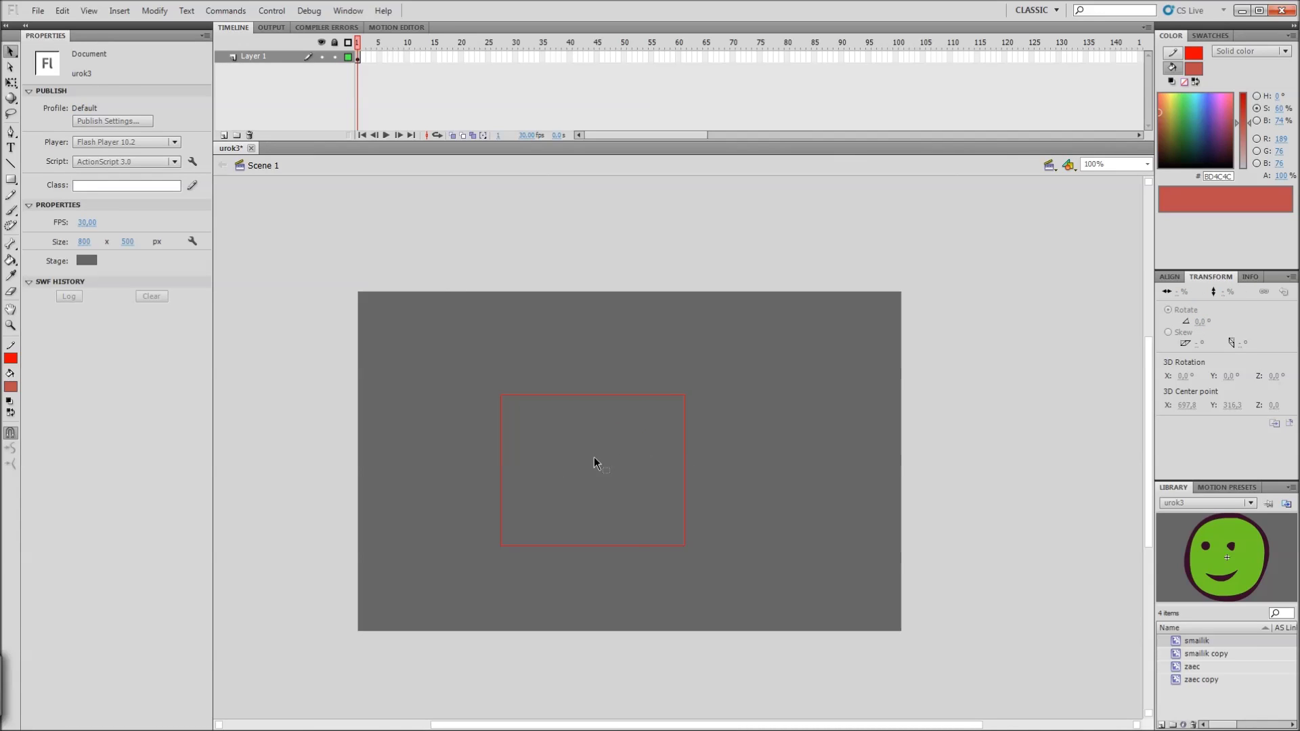
Step: Set the Grid Fill's horizontal and vertical spacing to 10 px, and fill the red rectangle with the tile pattern
key("u")
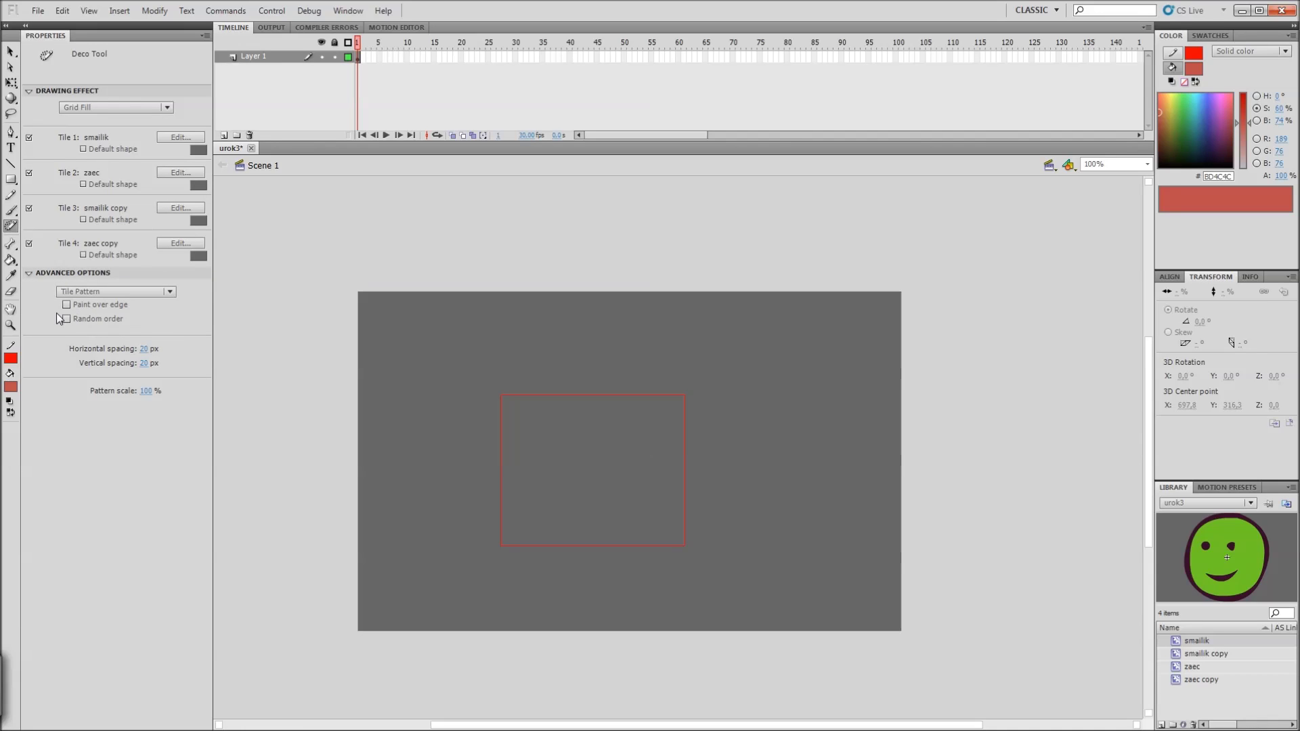
left_click(144, 349)
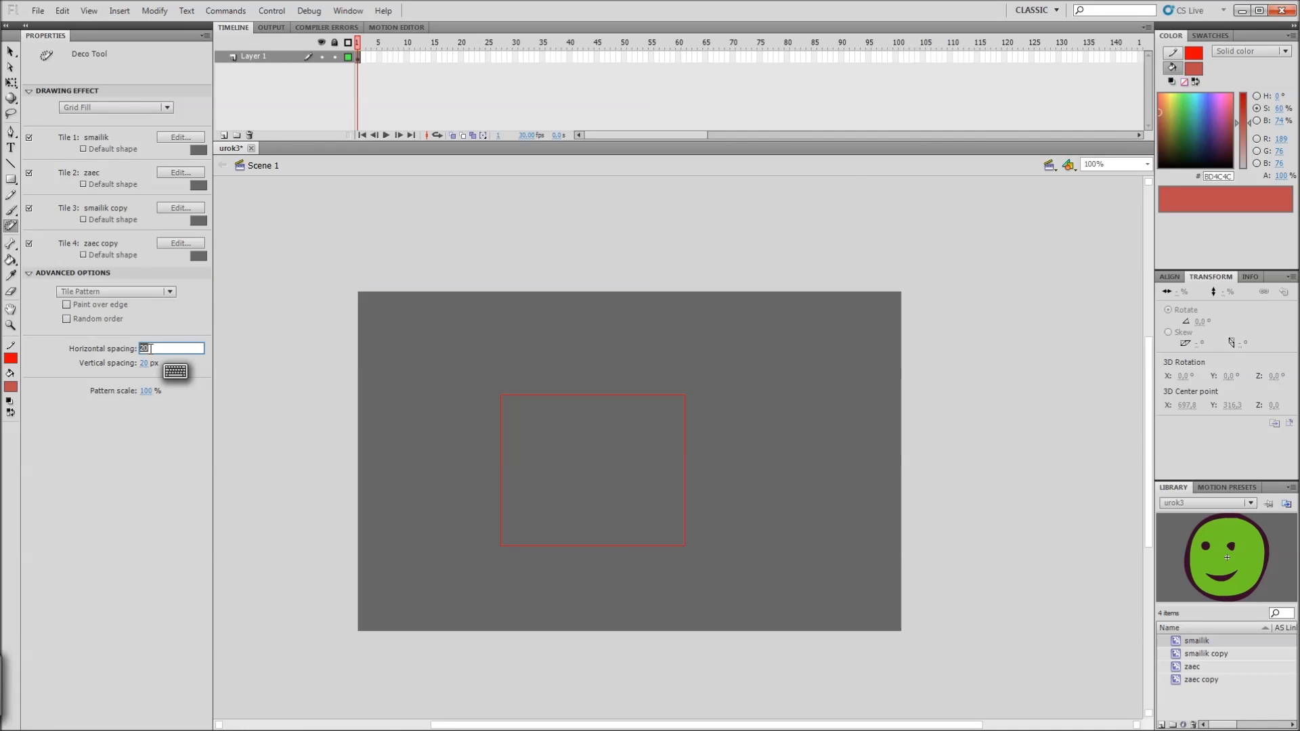
type("2")
key("Return")
left_click(145, 363)
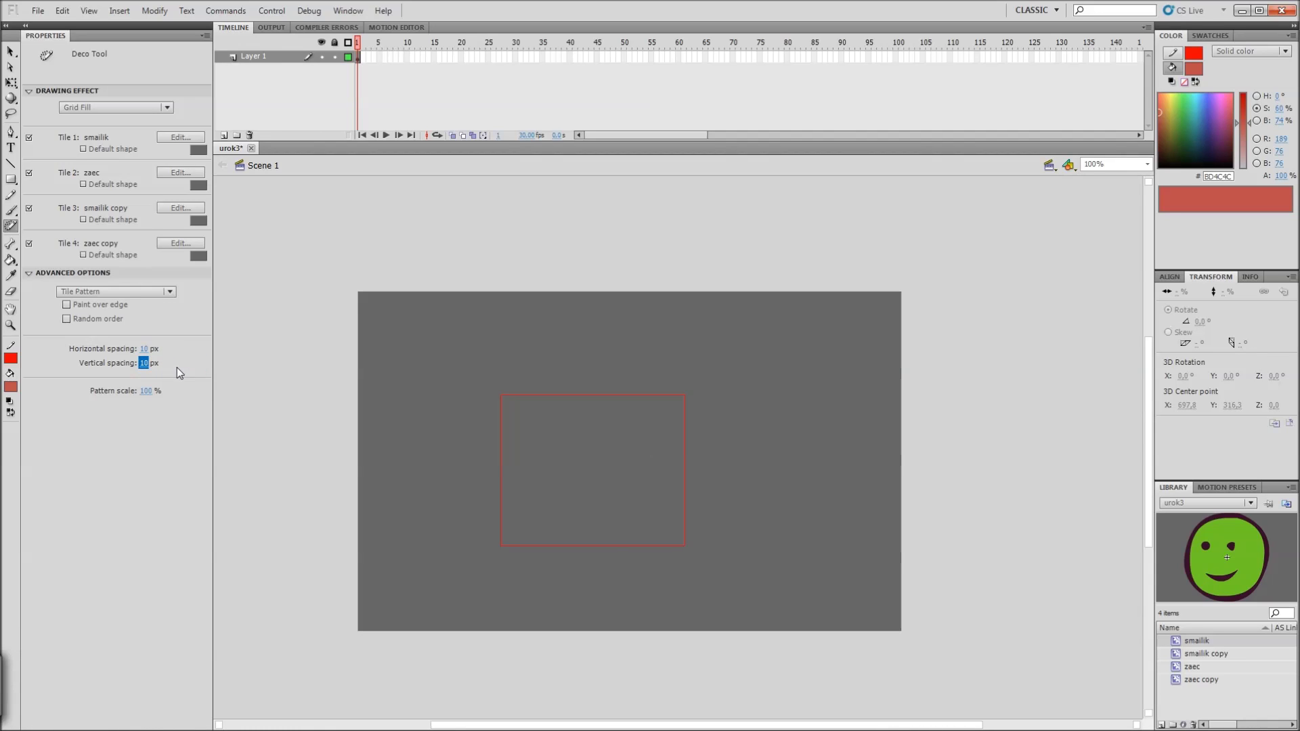
type("10")
key("Return")
left_click(603, 461)
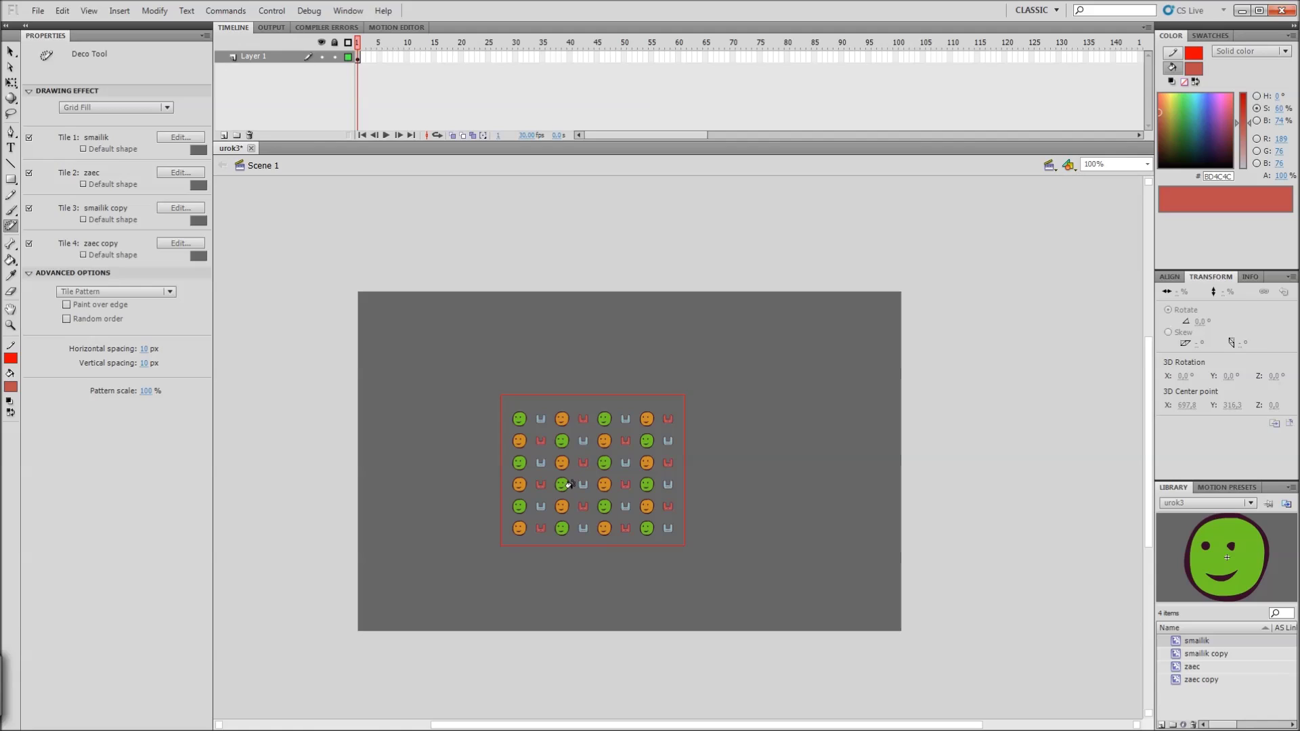
Step: Delete the tighter grid fill from the red rectangle and save the document
key("v")
left_click(604, 464)
key("Delete")
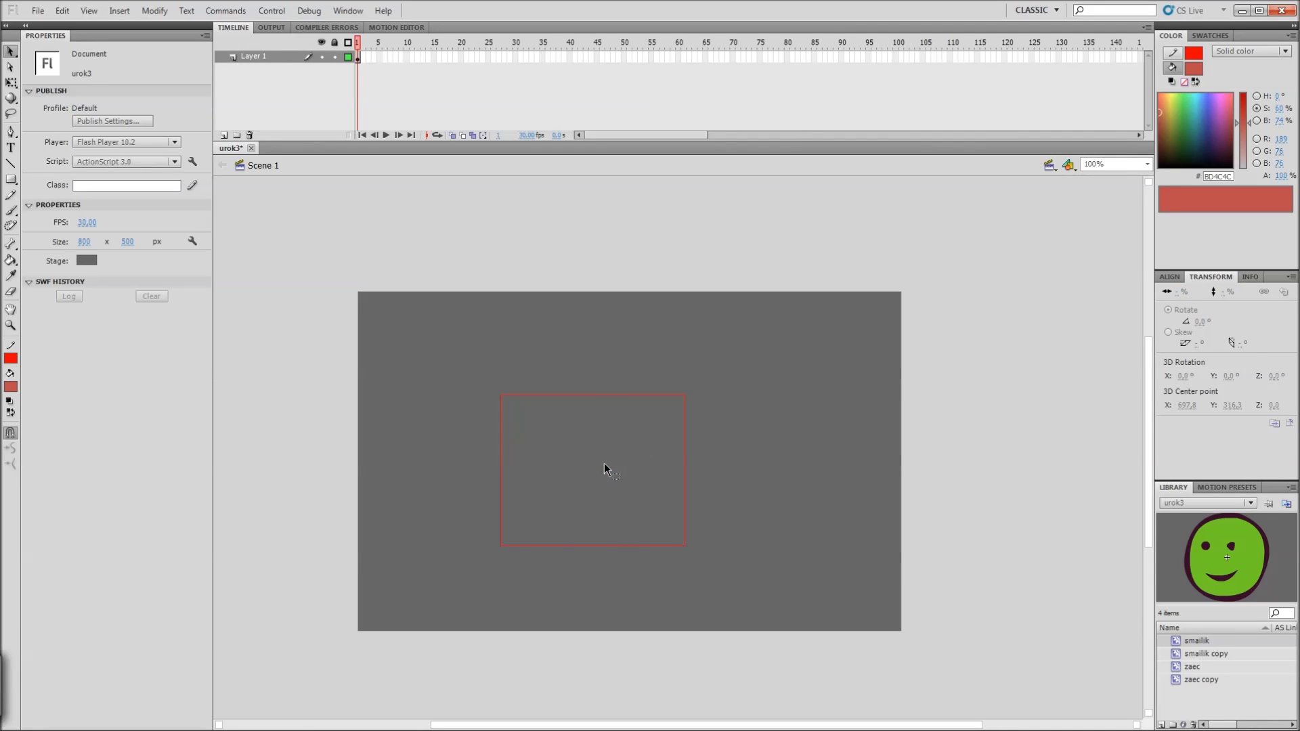
key("ctrl+s")
Step: Move the whole red rectangle outline 30 px to the right, to X 239.95, and deselect it
scroll(576, 474, "left", 2)
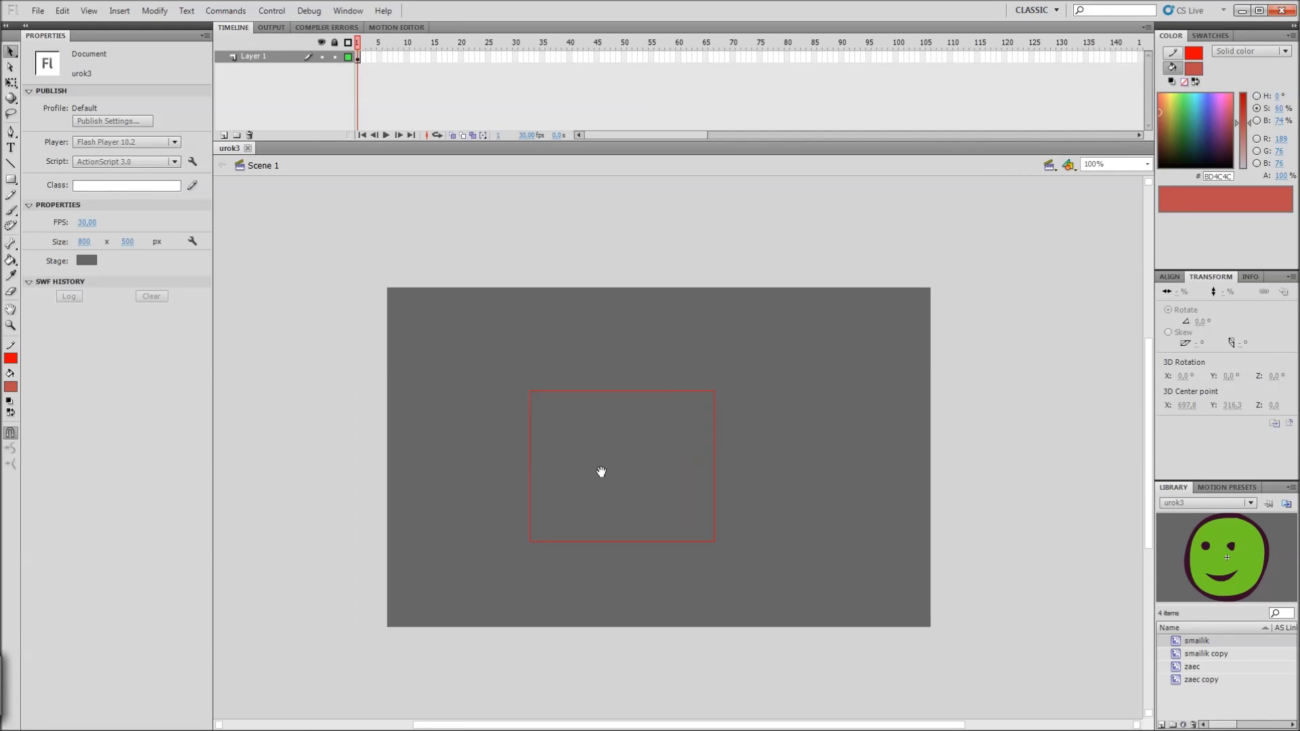
mouse_move(475, 364)
left_mouse_down()
mouse_move(676, 537)
mouse_move(757, 571)
mouse_move(758, 585)
left_mouse_up()
left_click(607, 461)
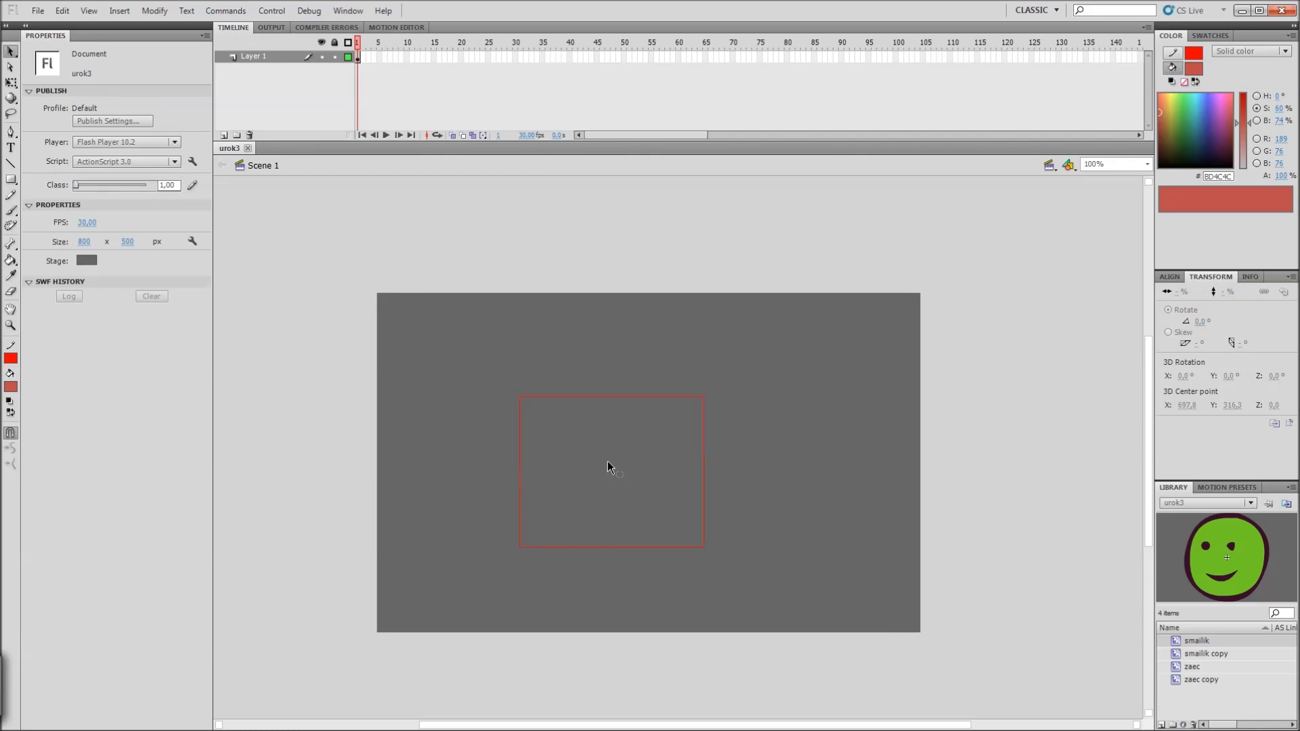
left_click_drag(444, 412, 480, 424)
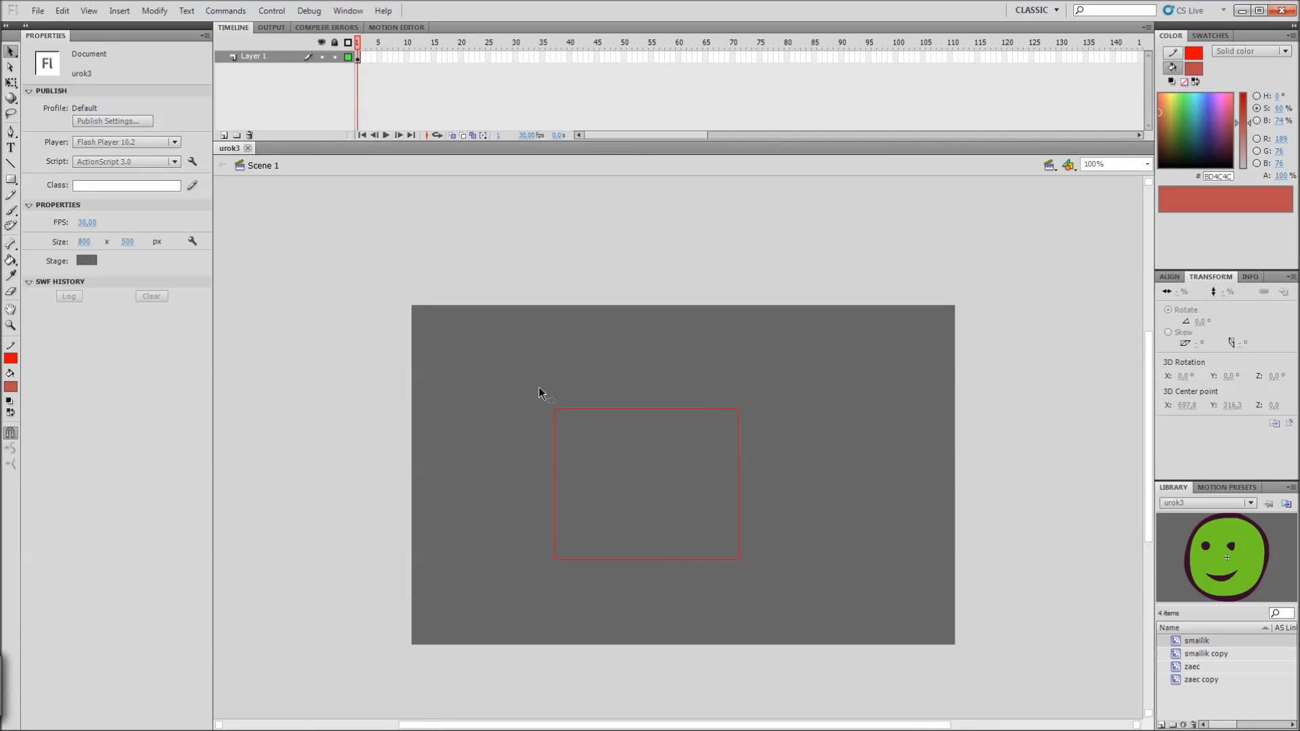
left_click_drag(539, 356, 766, 577)
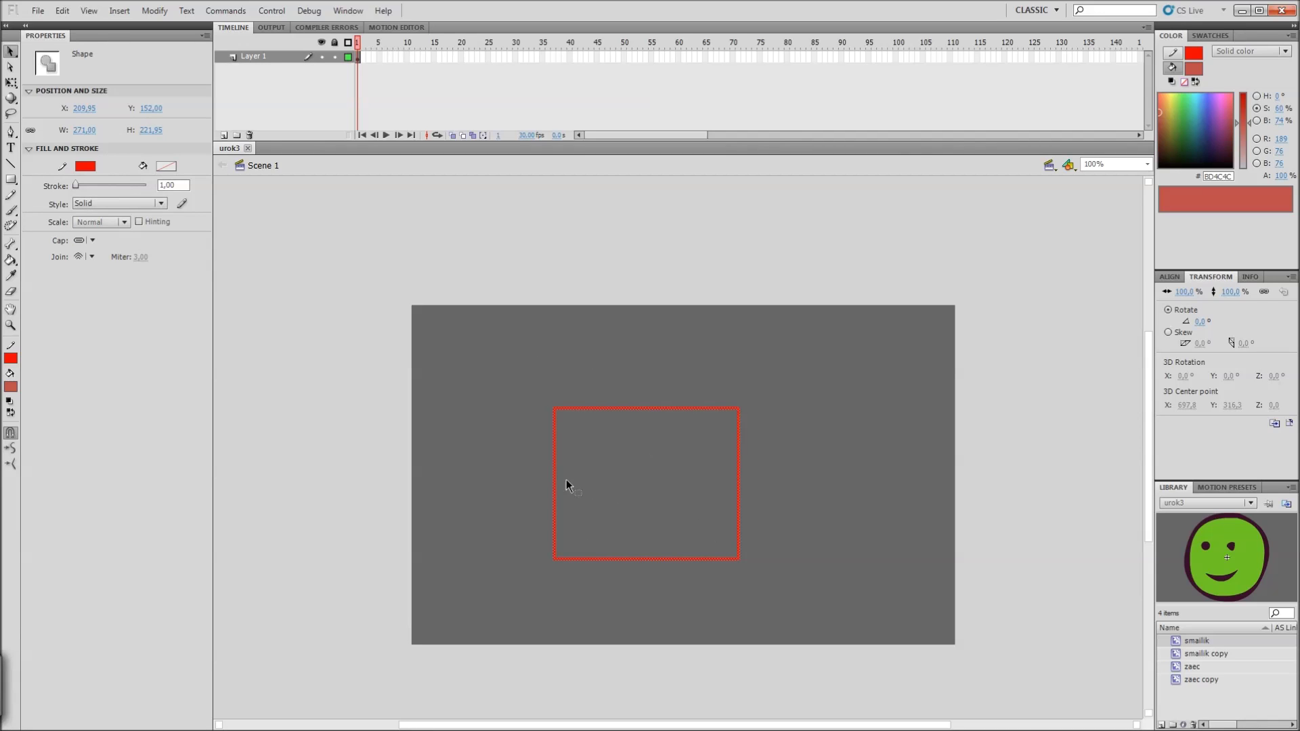
key("shift+Right")
key("shift+Right")
key("shift+Right")
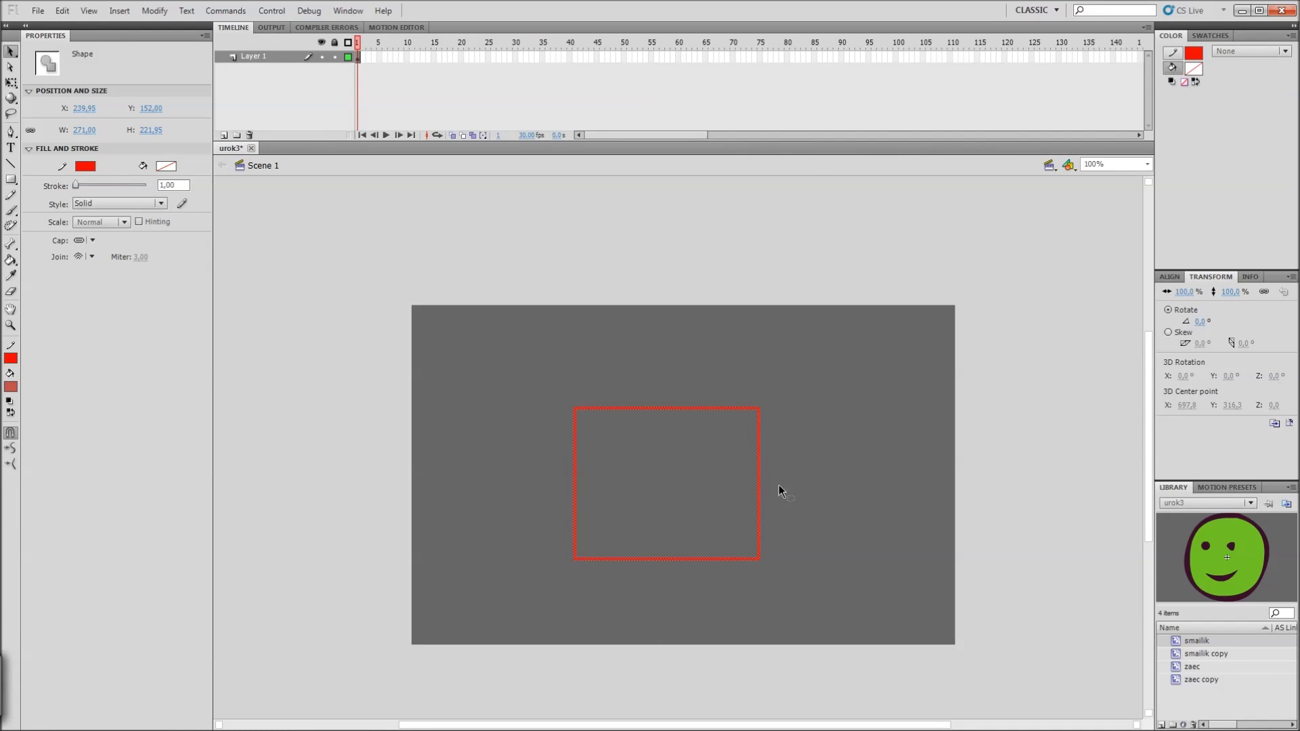
left_click(821, 479)
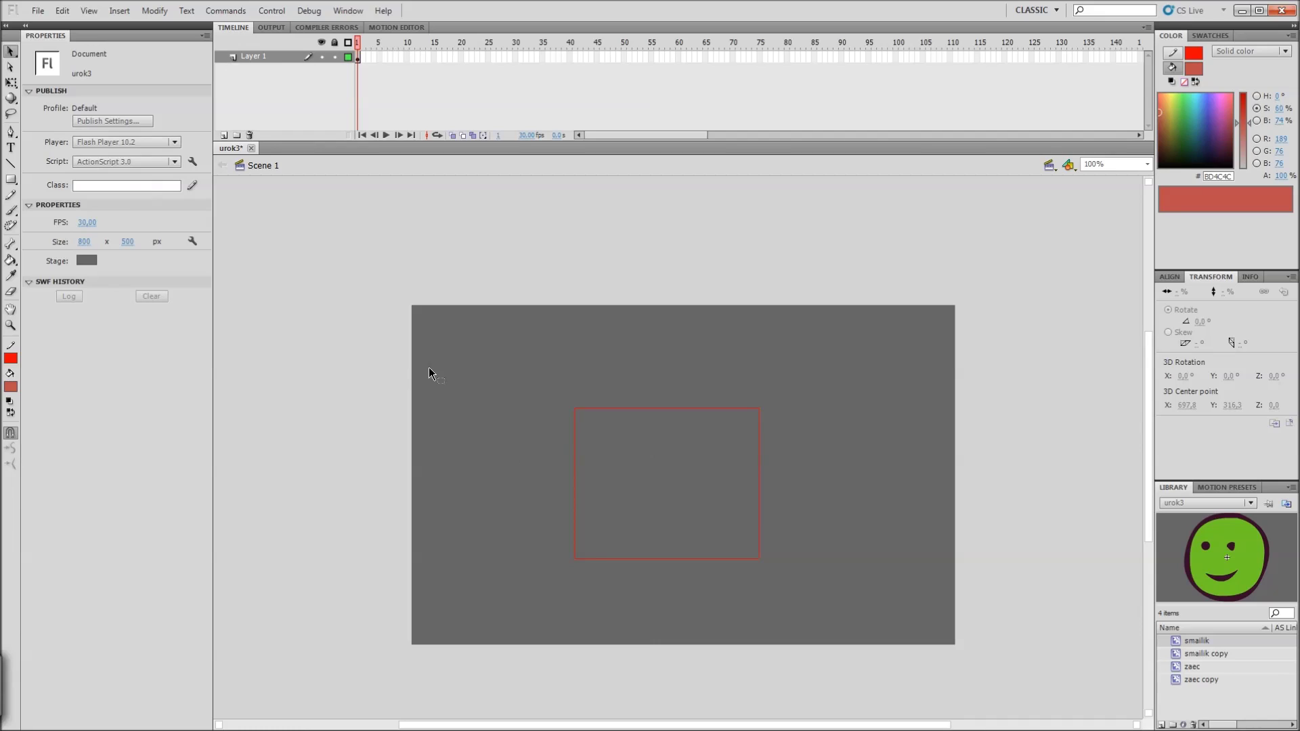
Step: Set the Grid Fill's pattern scale to 50% and fill the red rectangle with the tile pattern
key("u")
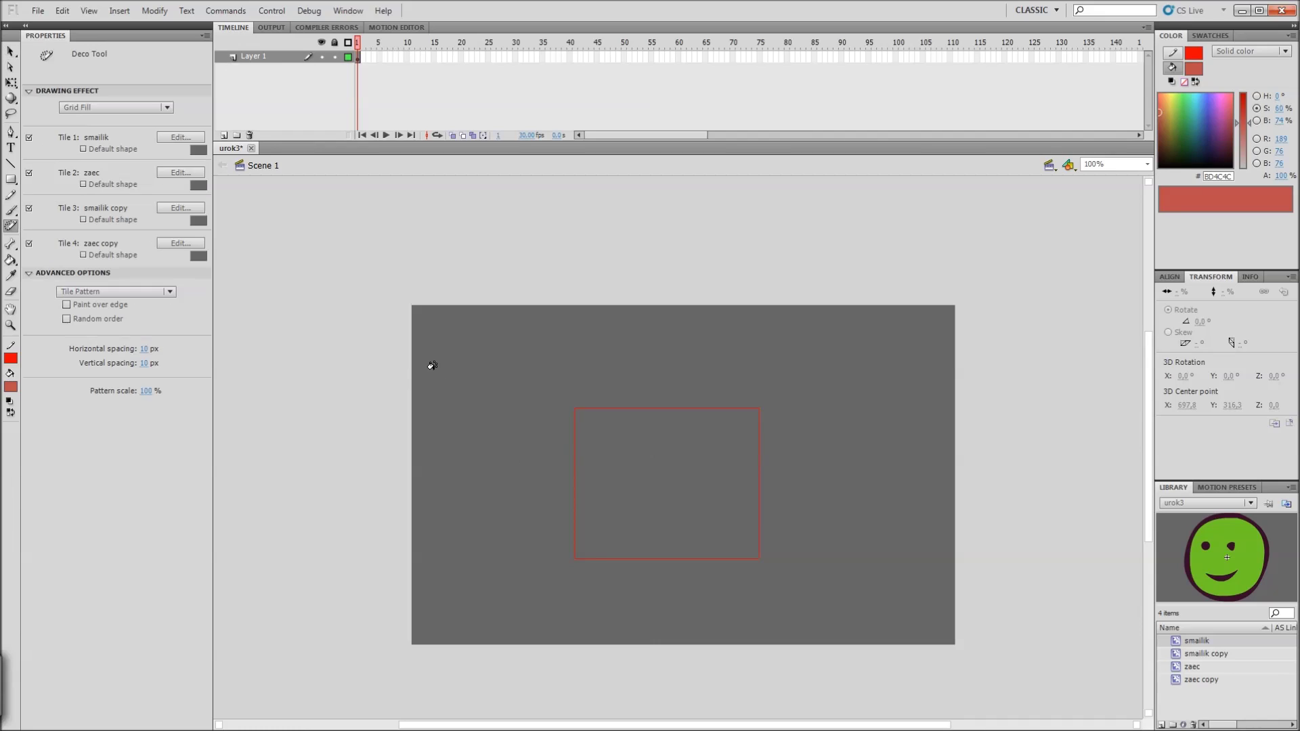
left_click(146, 391)
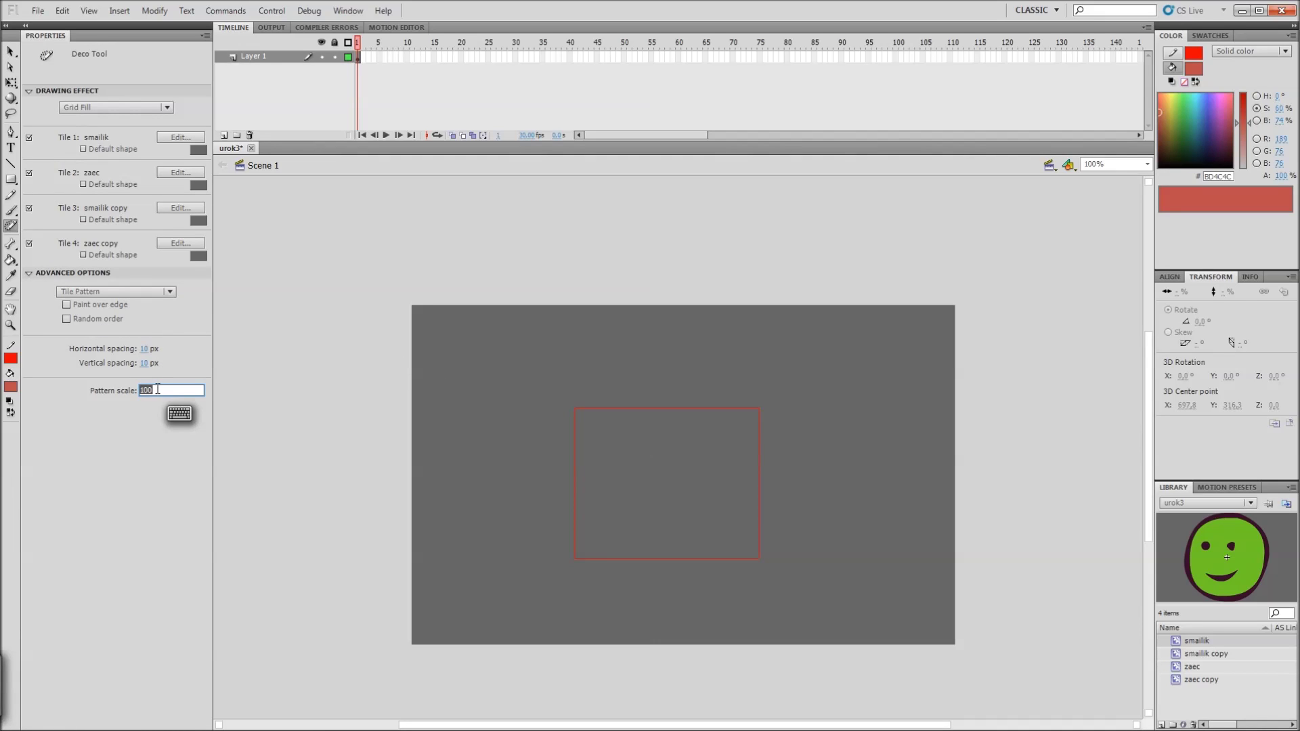
type("50")
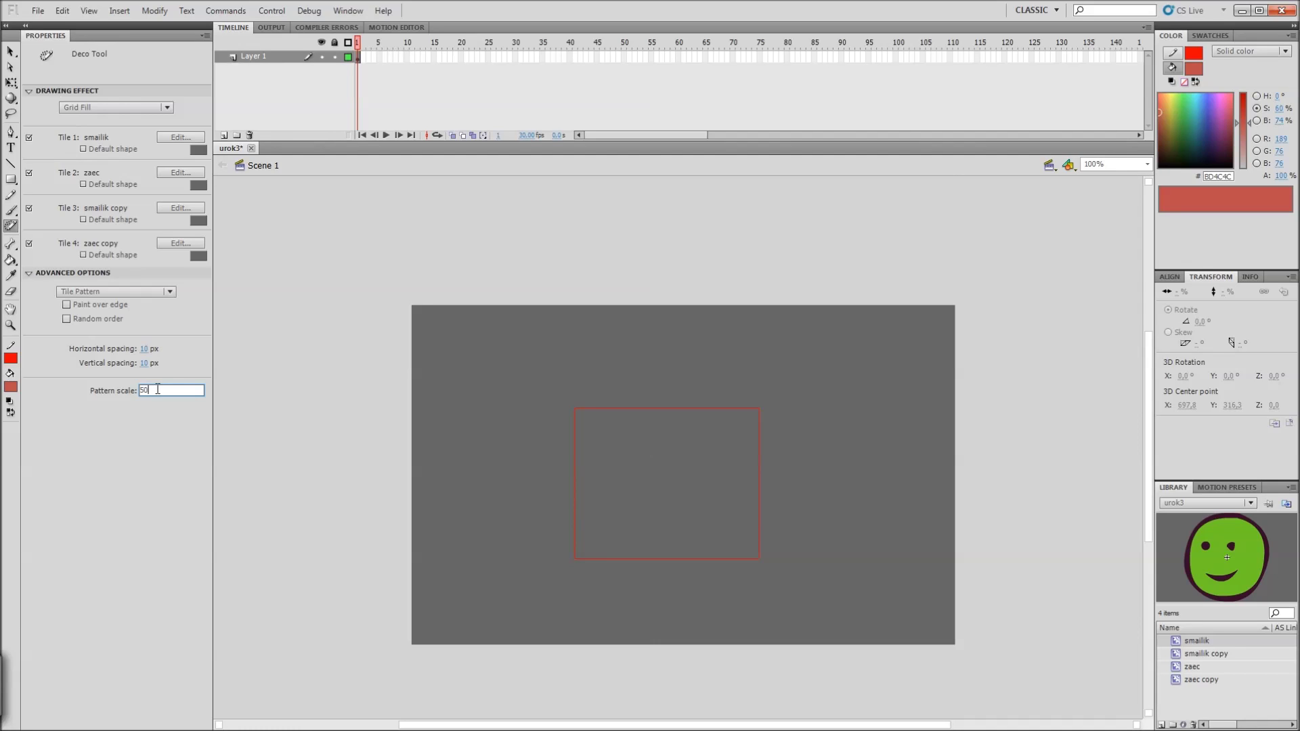
key("Return")
left_click(675, 442)
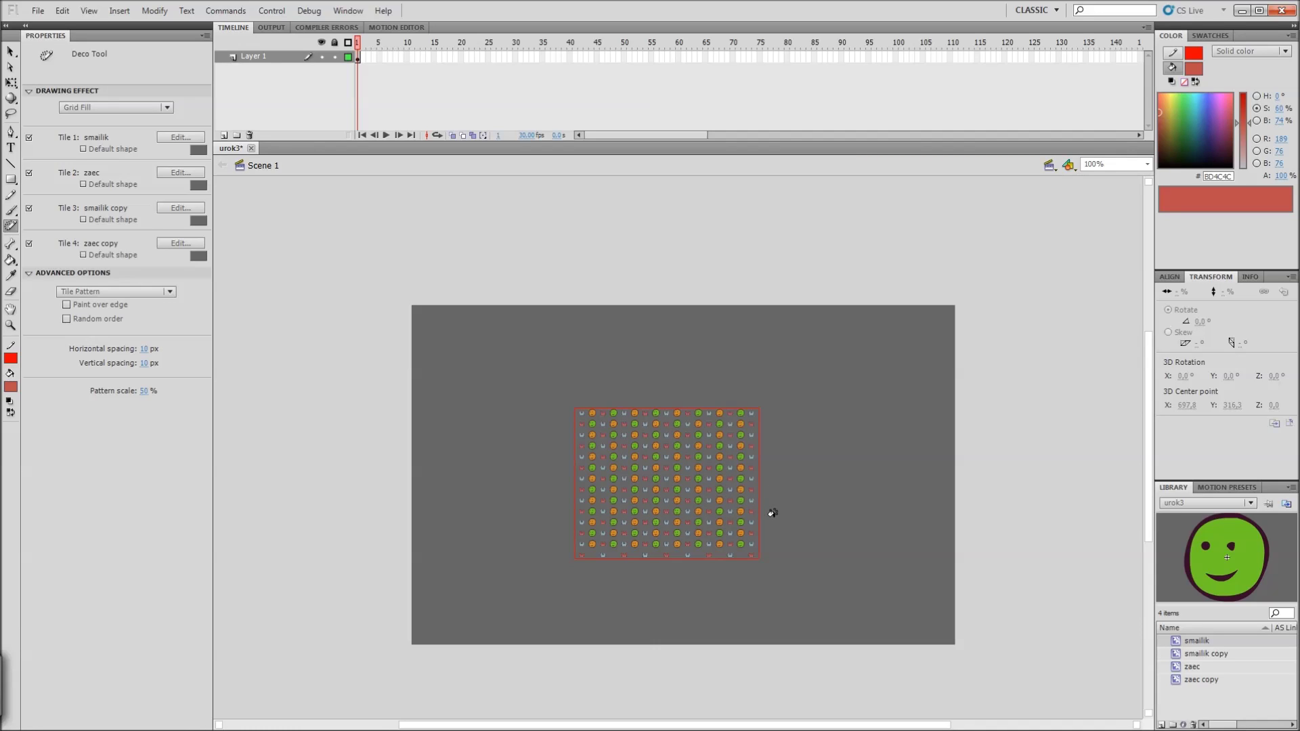
Step: Examine individual symbol instances inside the fill group, and delete the whole fill from the red rectangle
key("v")
double_click(679, 477)
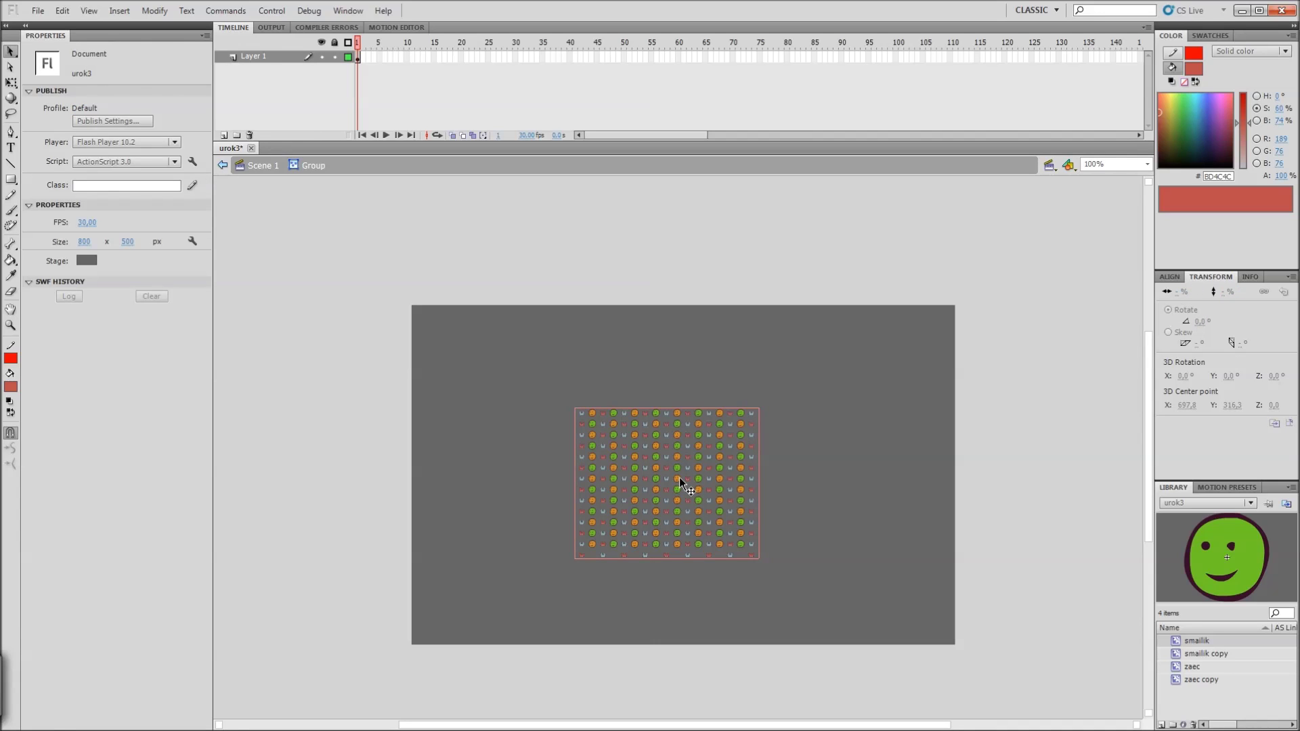
left_click(680, 478)
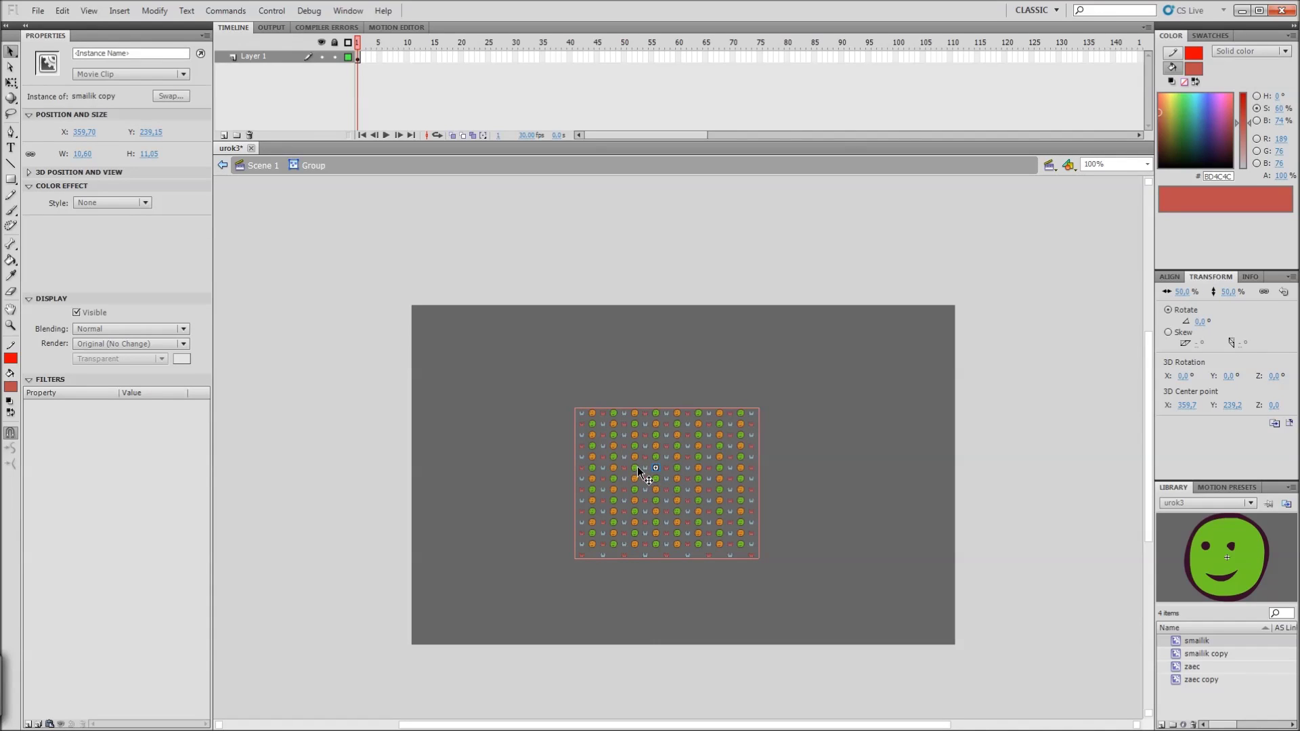
left_click(637, 467)
left_click_drag(635, 458, 635, 436)
double_click(843, 420)
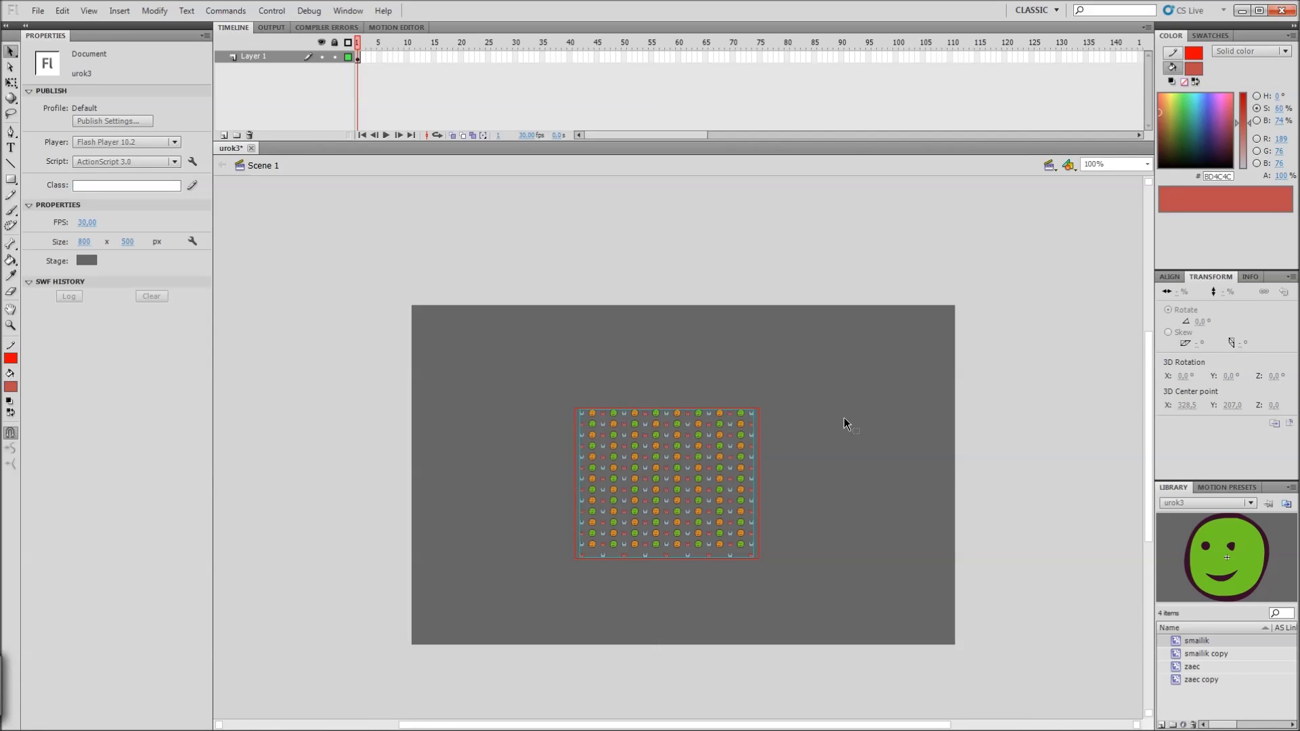
key("Delete")
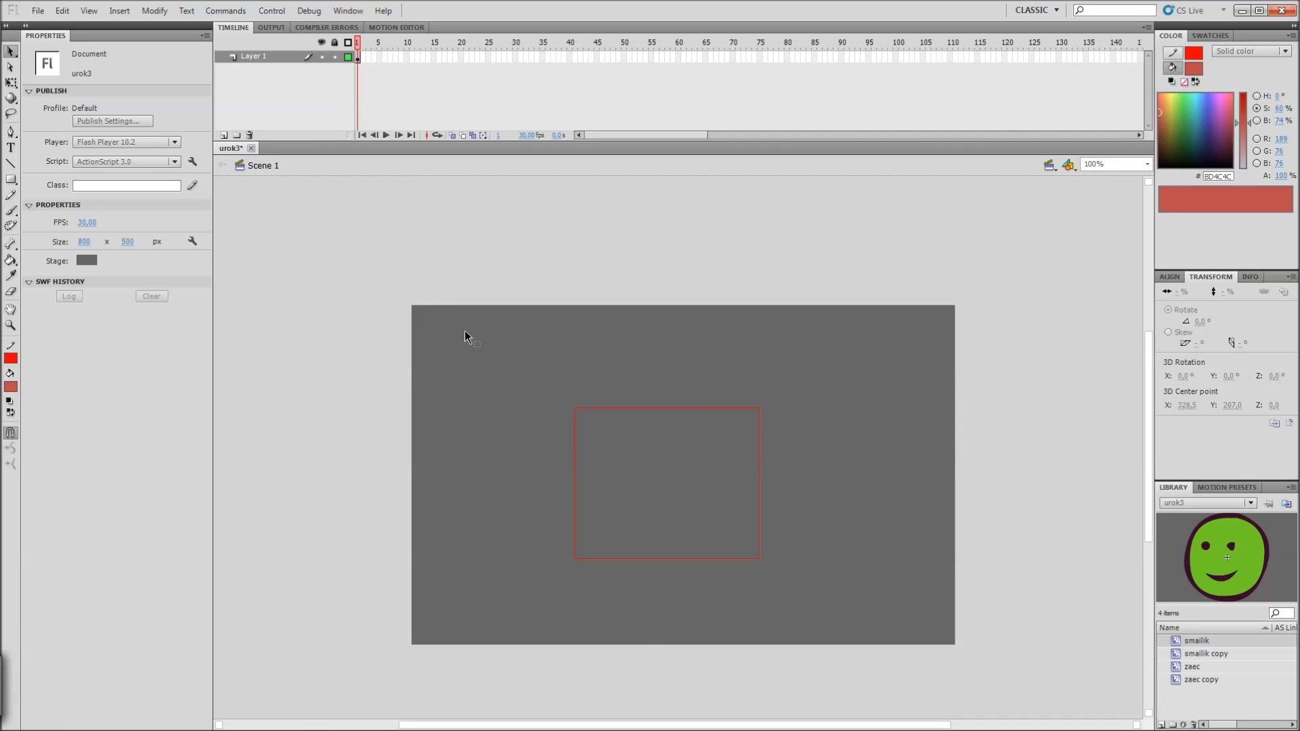
Step: Enable Paint over edge for the Grid Fill's Tile Pattern and fill the red rectangle
key("u")
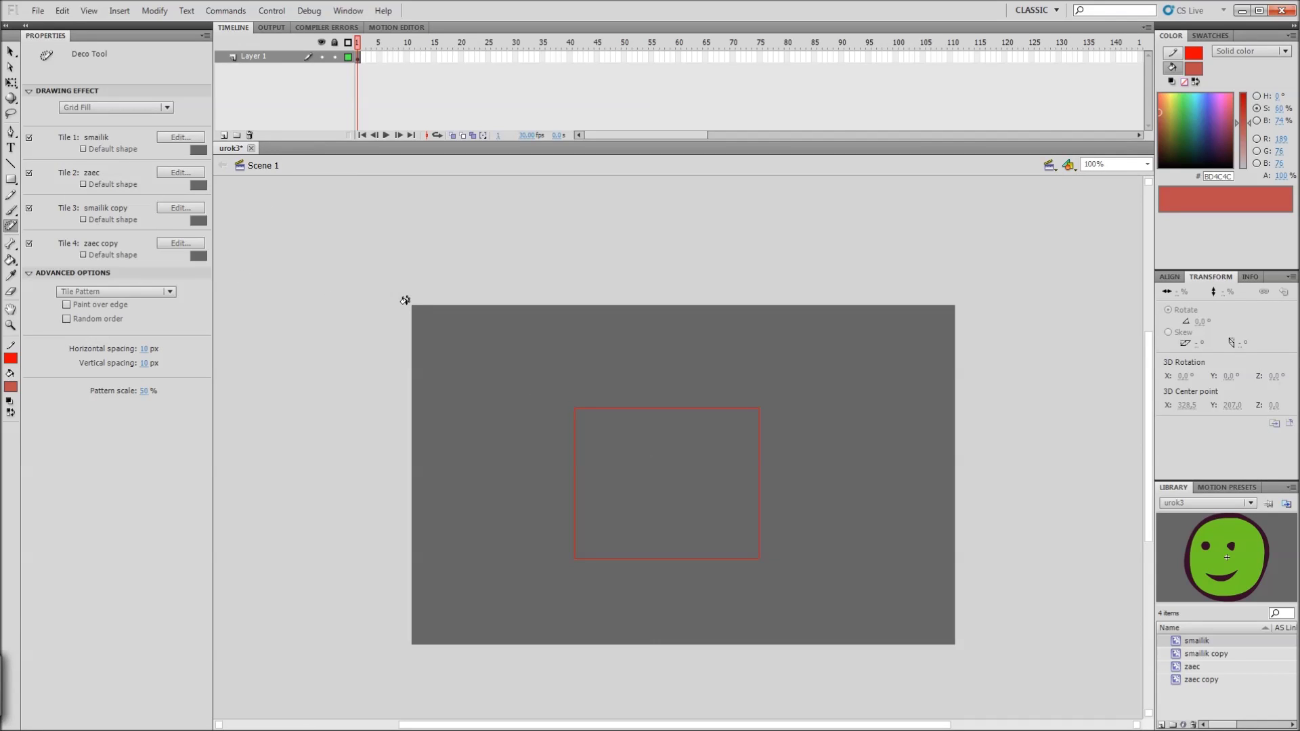
left_click(109, 296)
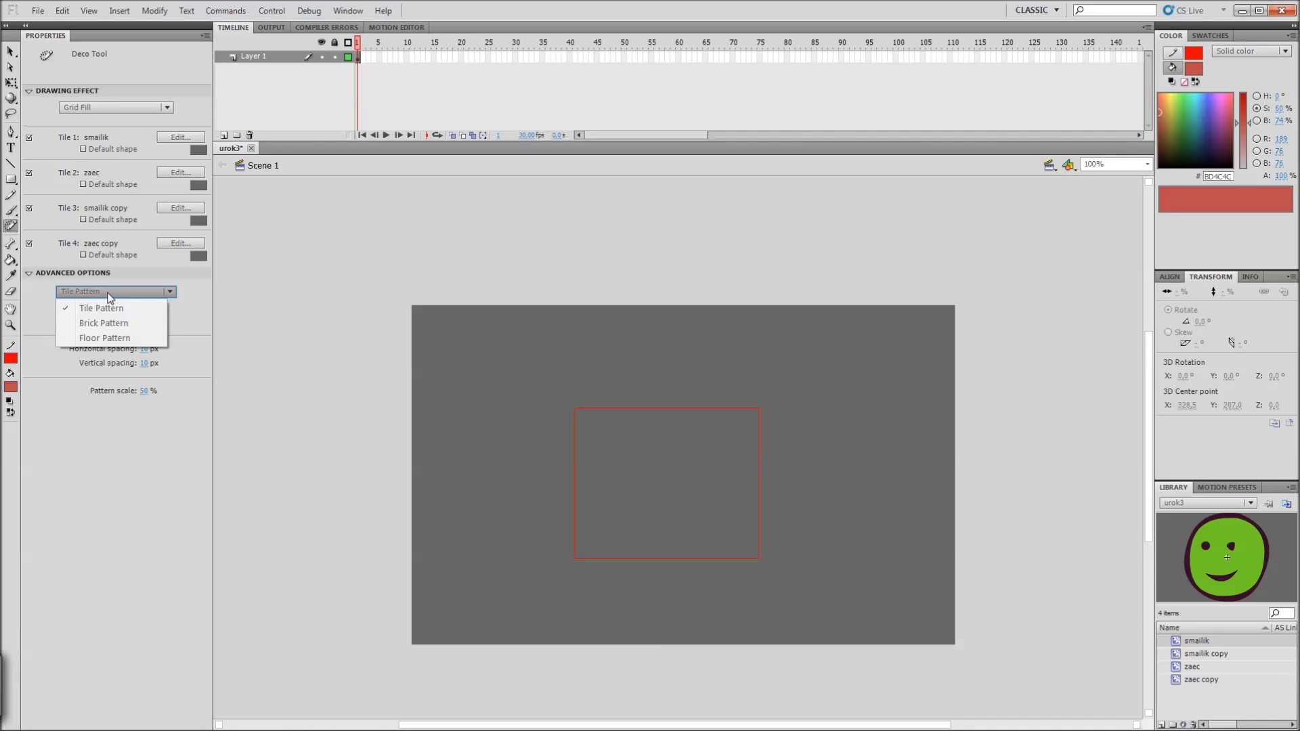
left_click(109, 296)
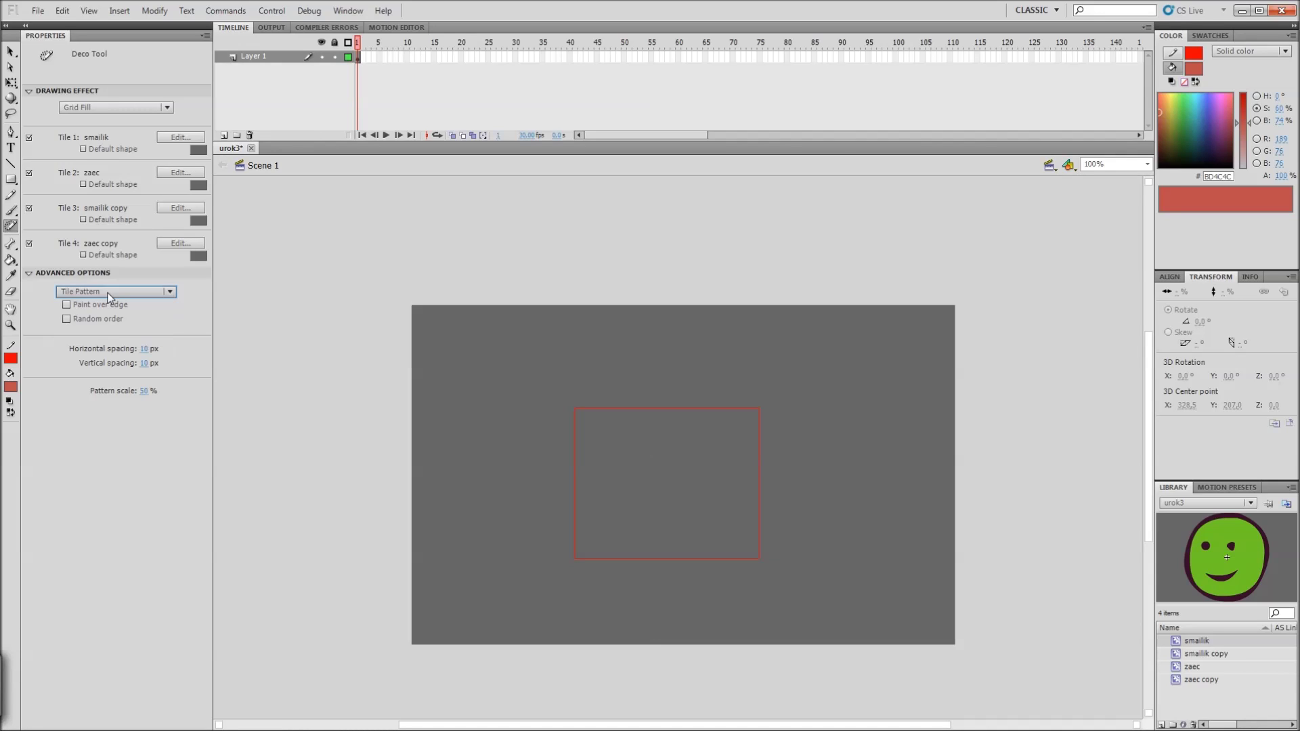
left_click(66, 304)
left_click(666, 452)
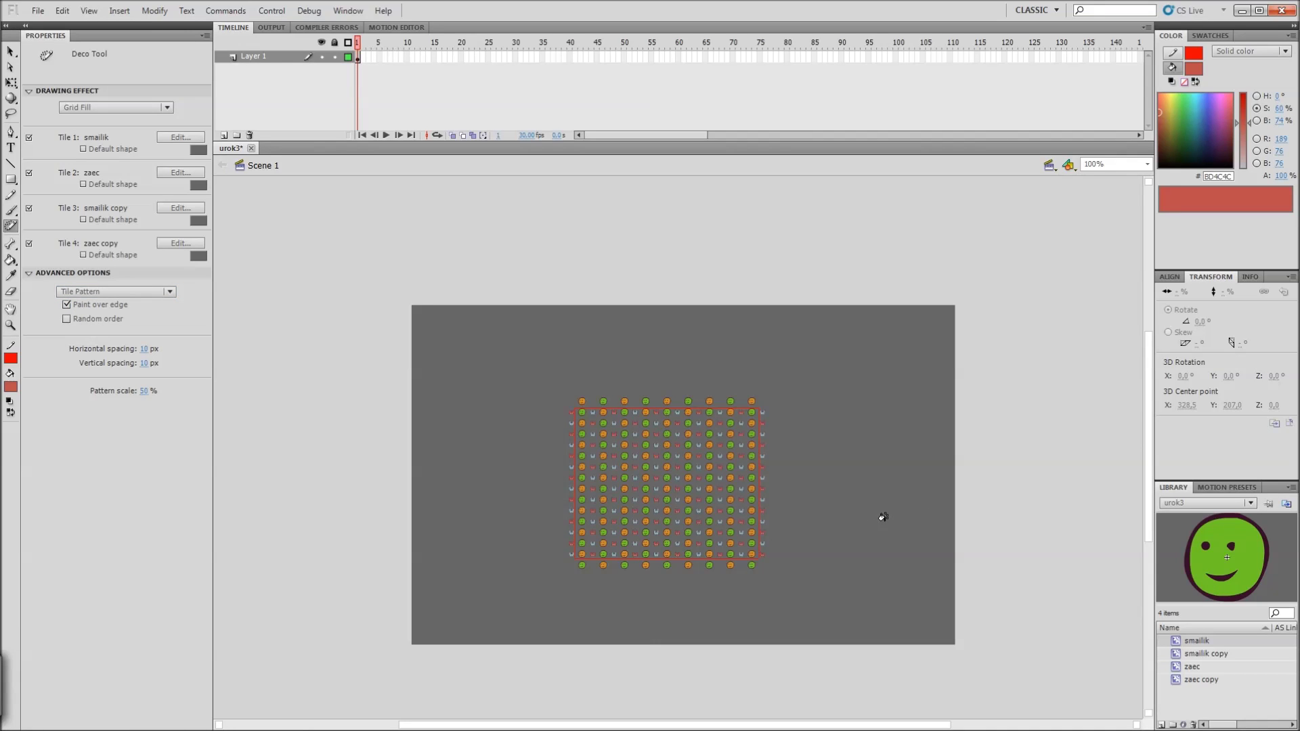
Step: Move the over-edge fill out of the rectangle to the stage's upper-left corner, at X -73.00, Y -66.90, and deselect it
key("v")
left_click_drag(687, 472, 481, 336)
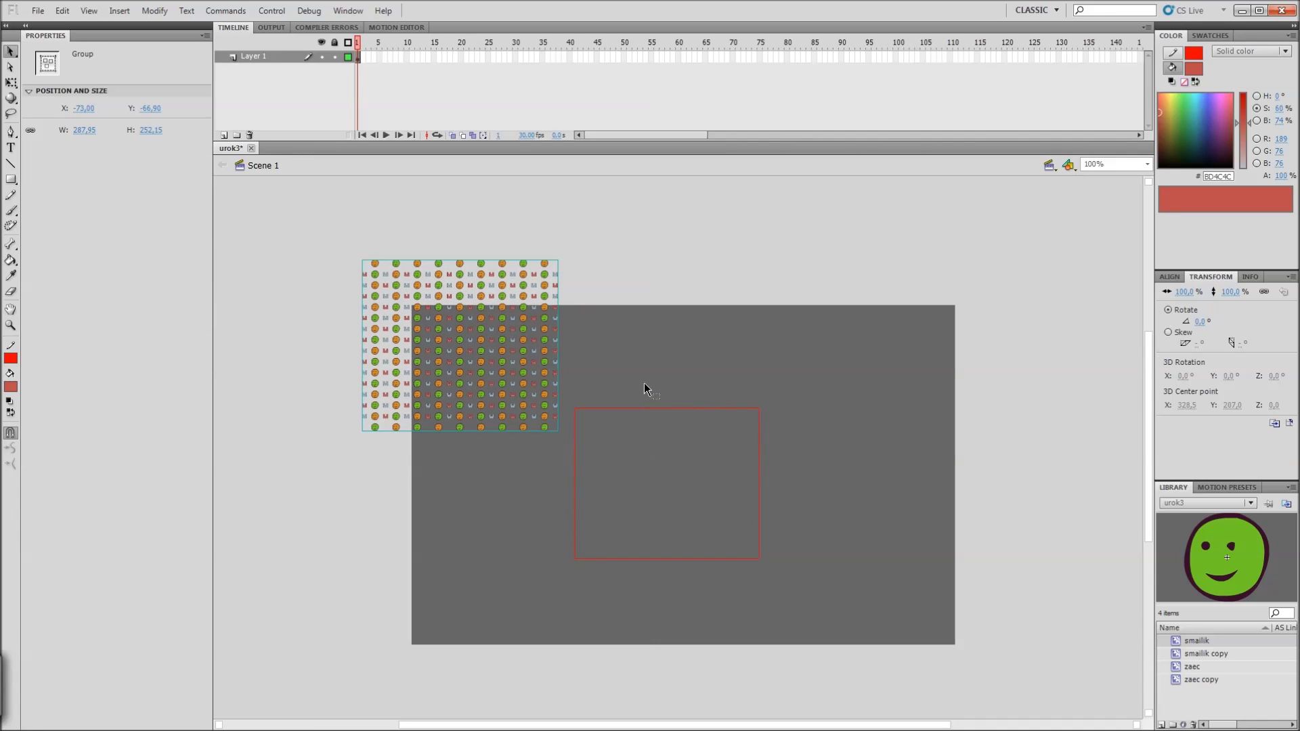
left_click(697, 376)
Step: Disable Paint over edge, enable Random order, and fill the red rectangle with the tile pattern
key("u")
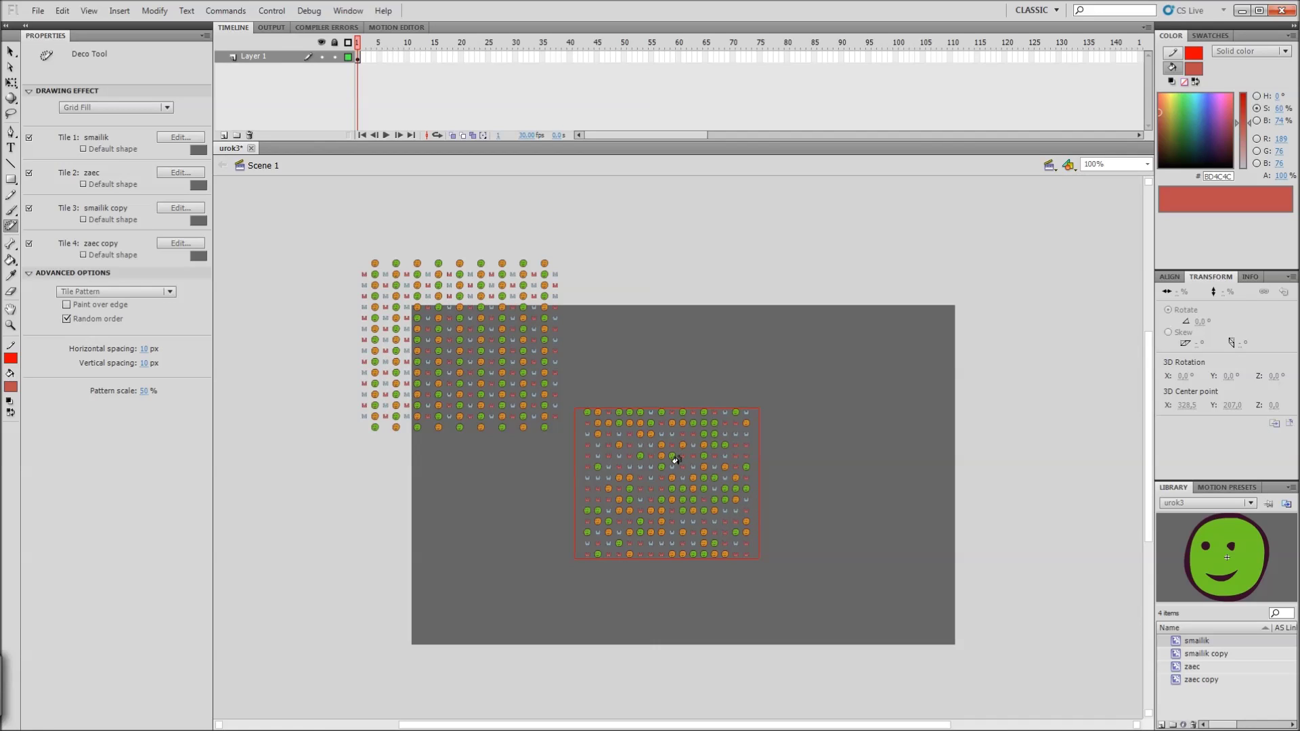
Step: Move the whole red rectangle outline to the lower-left corner of the stage
key("v")
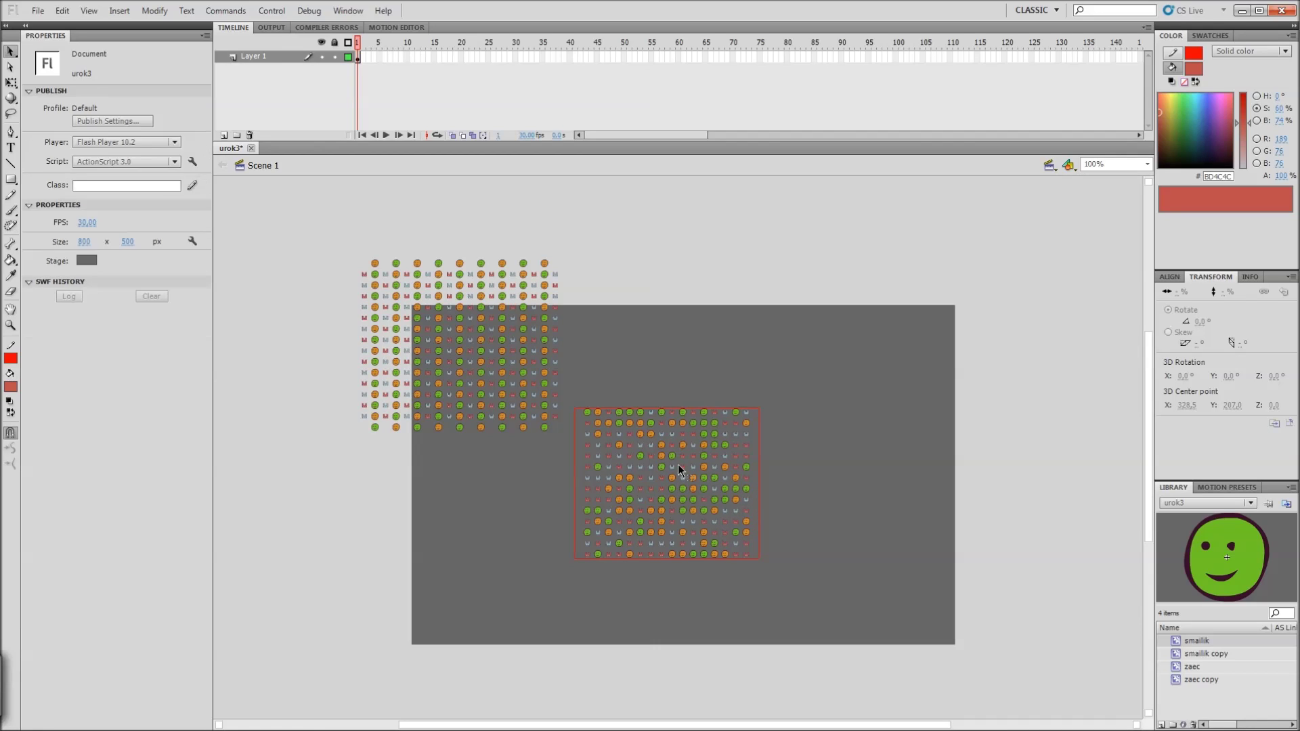
double_click(578, 558)
left_click_drag(579, 558, 453, 612)
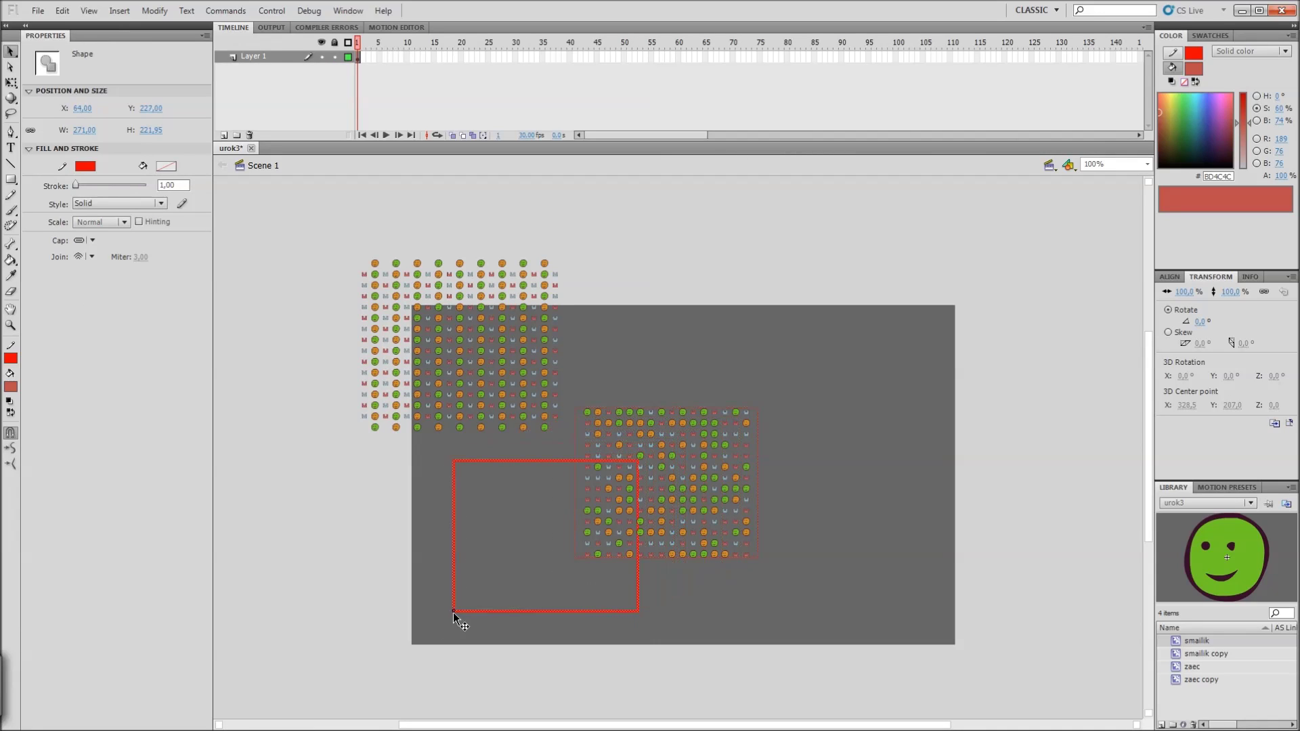
Step: Move the random-order fill to X 533.40, Y 26.05, and the over-edge fill beside it to X 238.00, Y -5.90
left_click(694, 453)
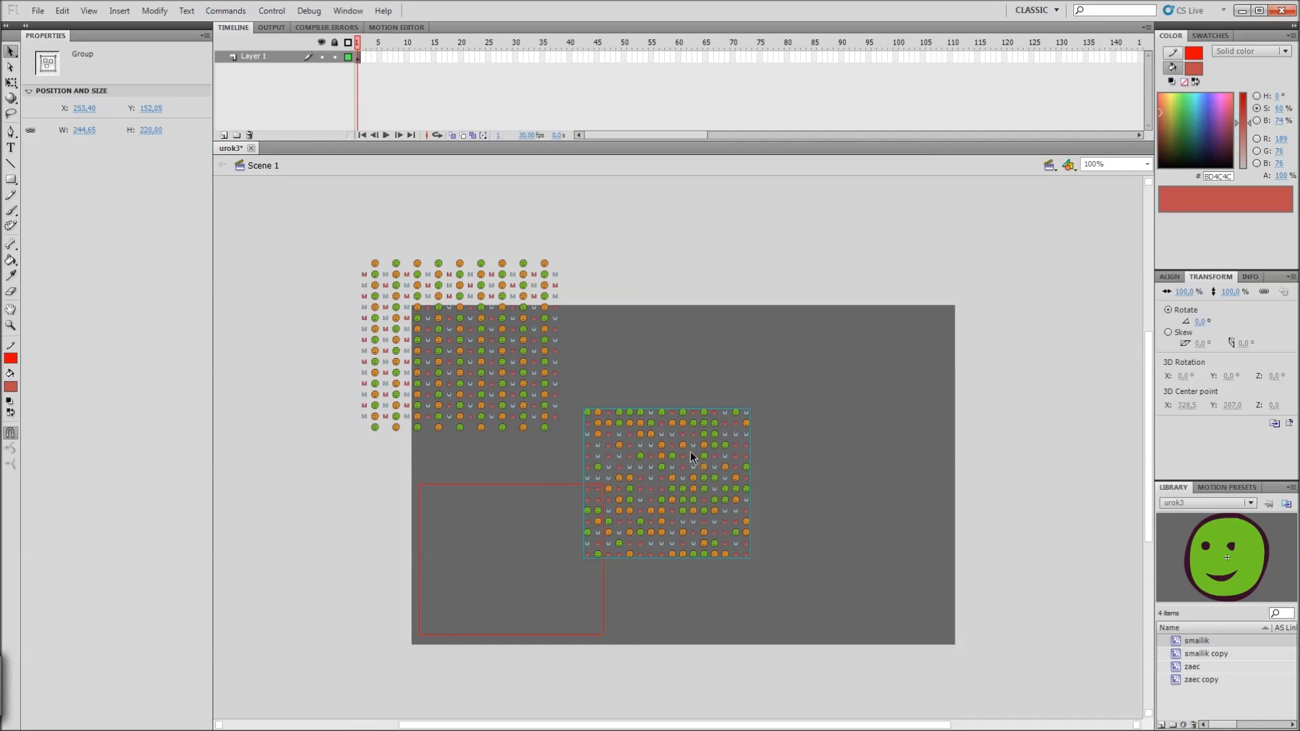
left_click_drag(673, 453, 862, 367)
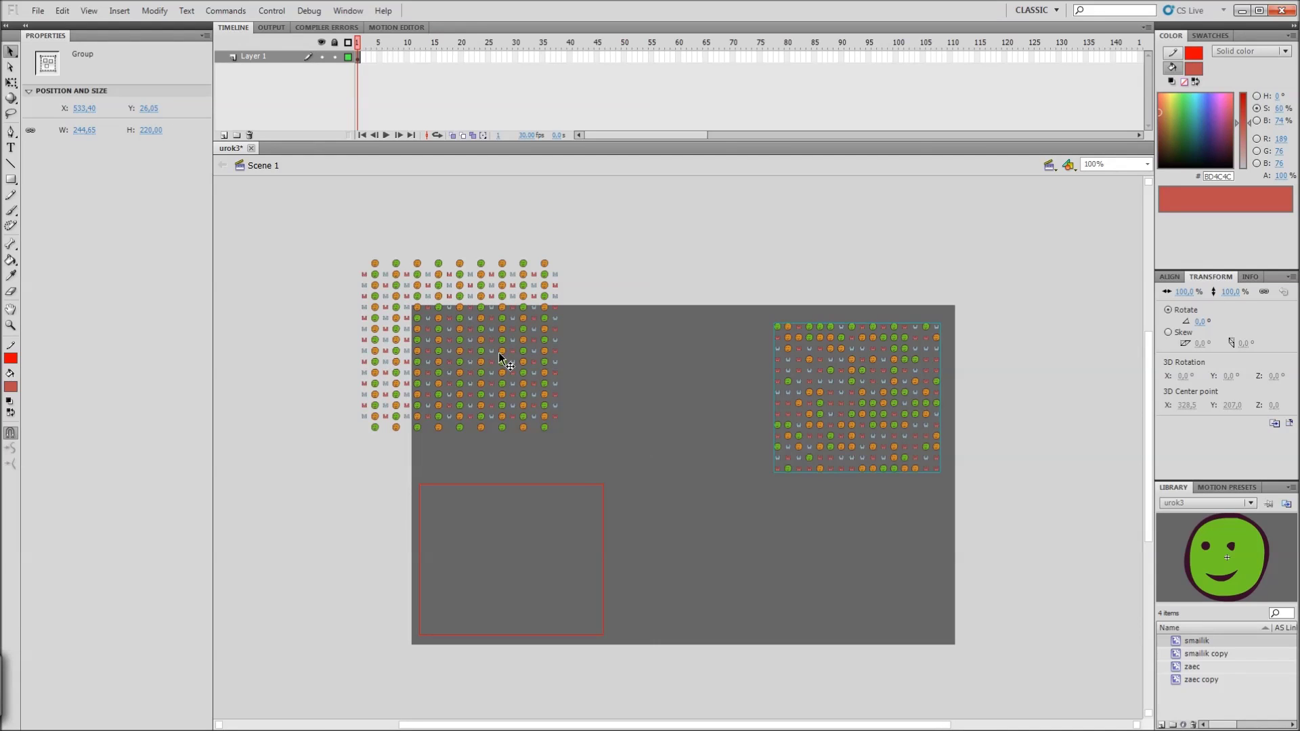
left_click_drag(500, 351, 711, 401)
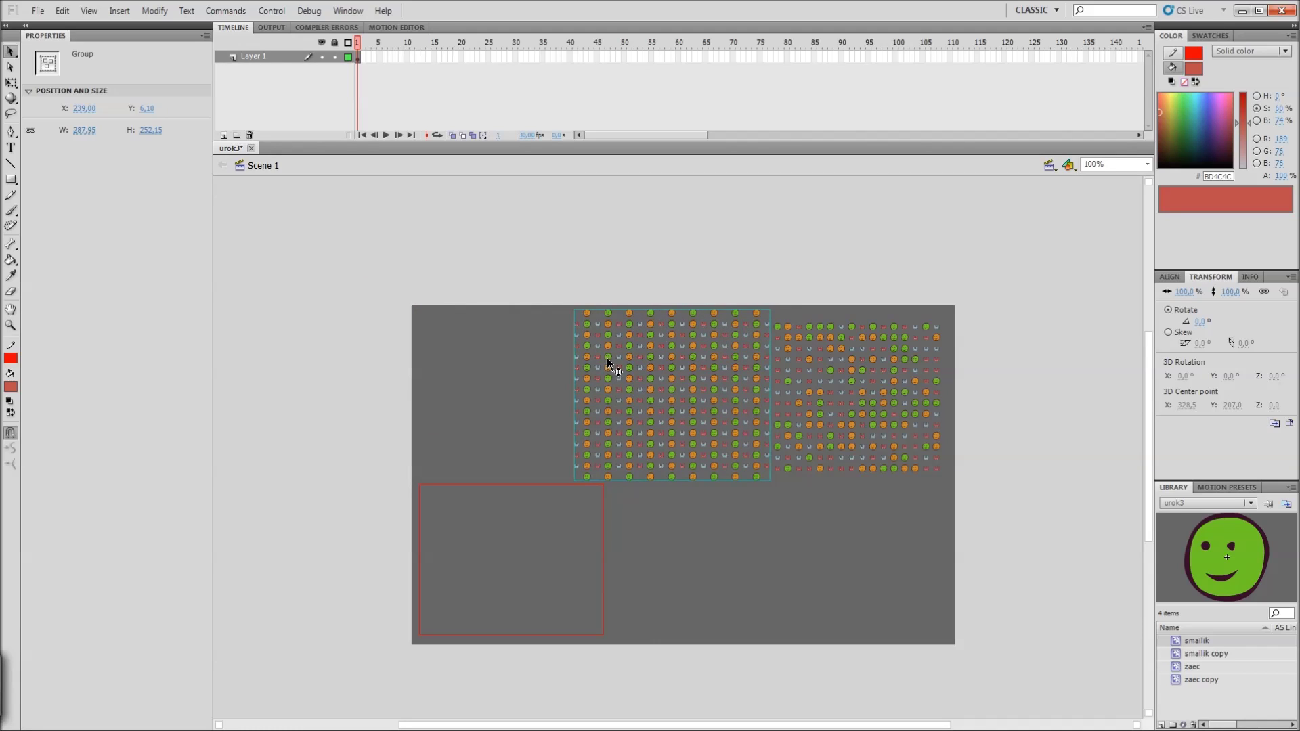
left_click_drag(607, 357, 596, 348)
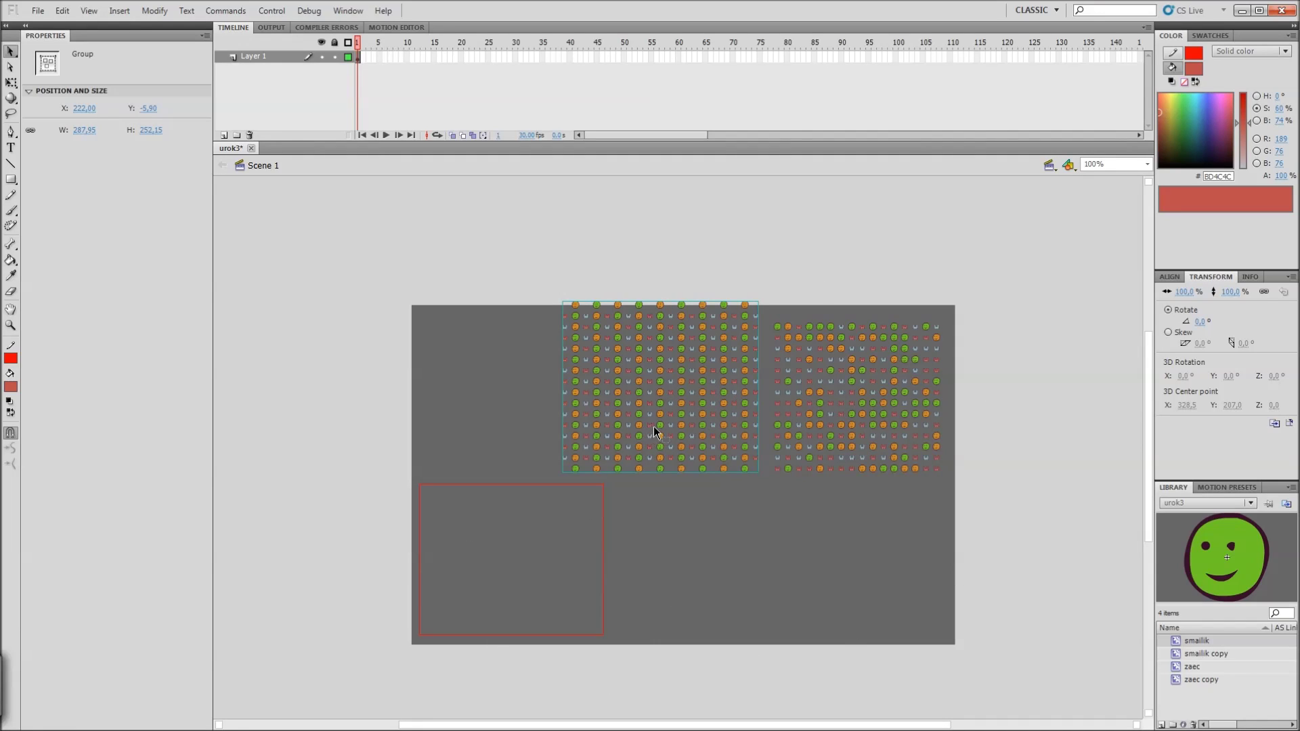
mouse_move(654, 430)
left_mouse_down()
mouse_move(696, 420)
mouse_move(665, 431)
left_mouse_up()
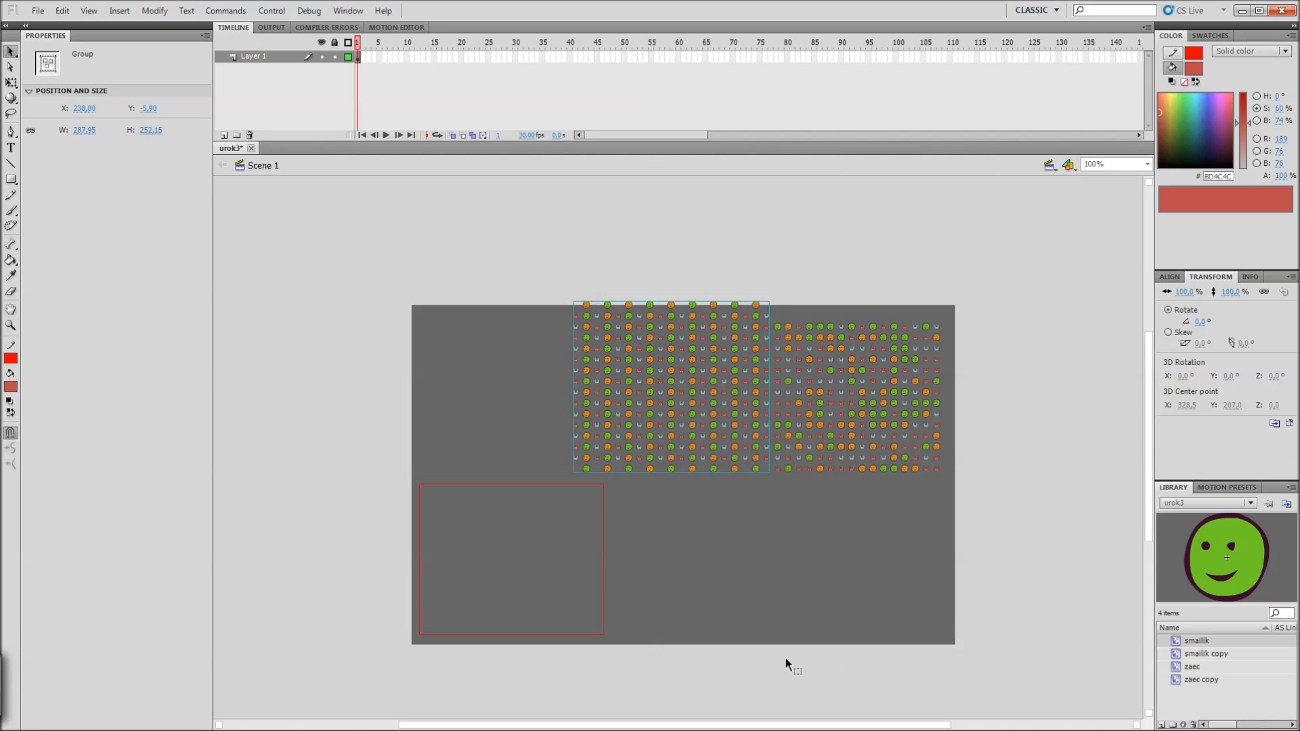
left_click(987, 583)
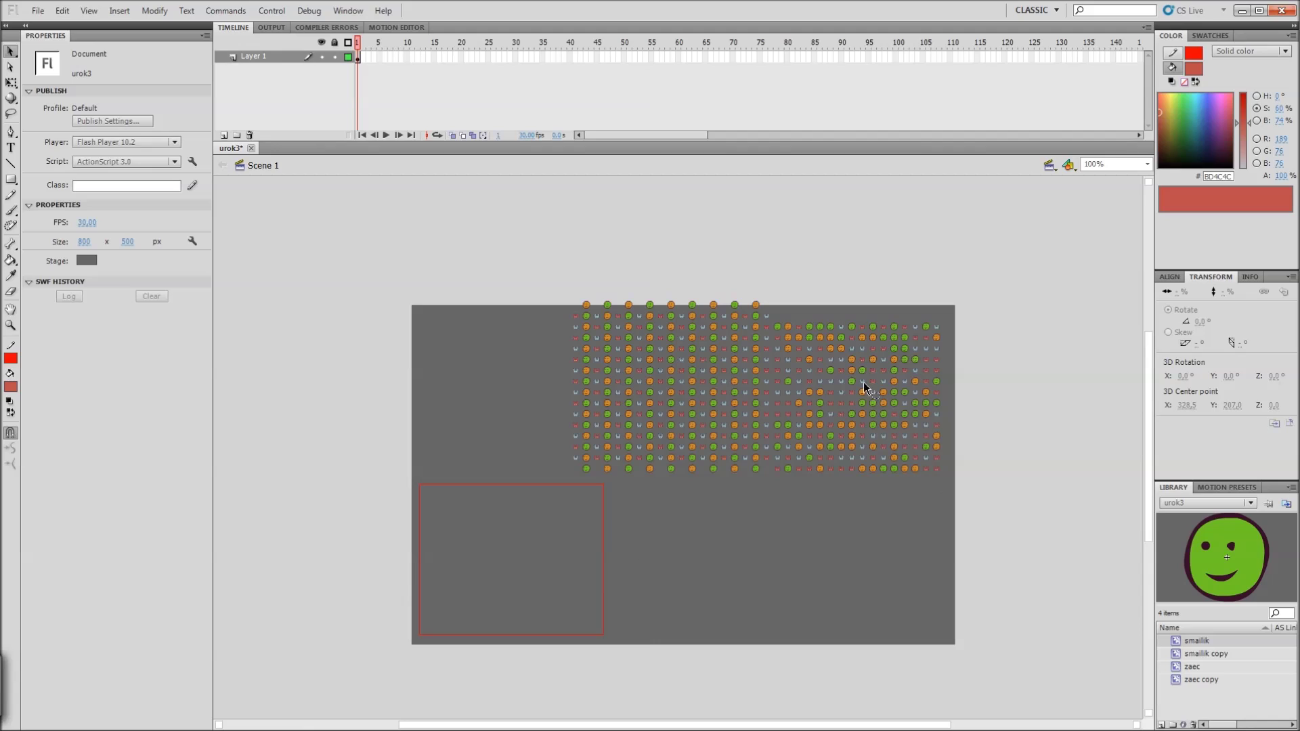
Step: Delete both the over-edge and the random-order fills from the stage
left_click_drag(1023, 358, 599, 406)
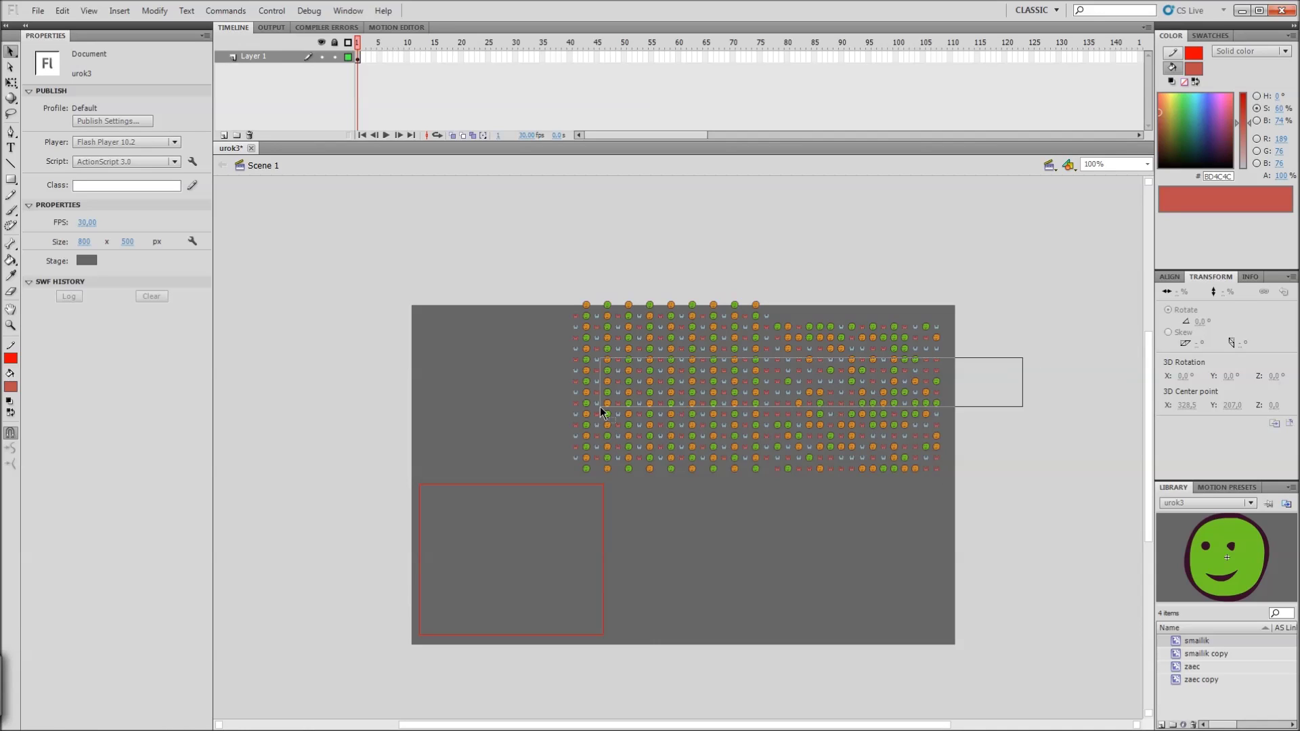
left_click(773, 408)
key("Delete")
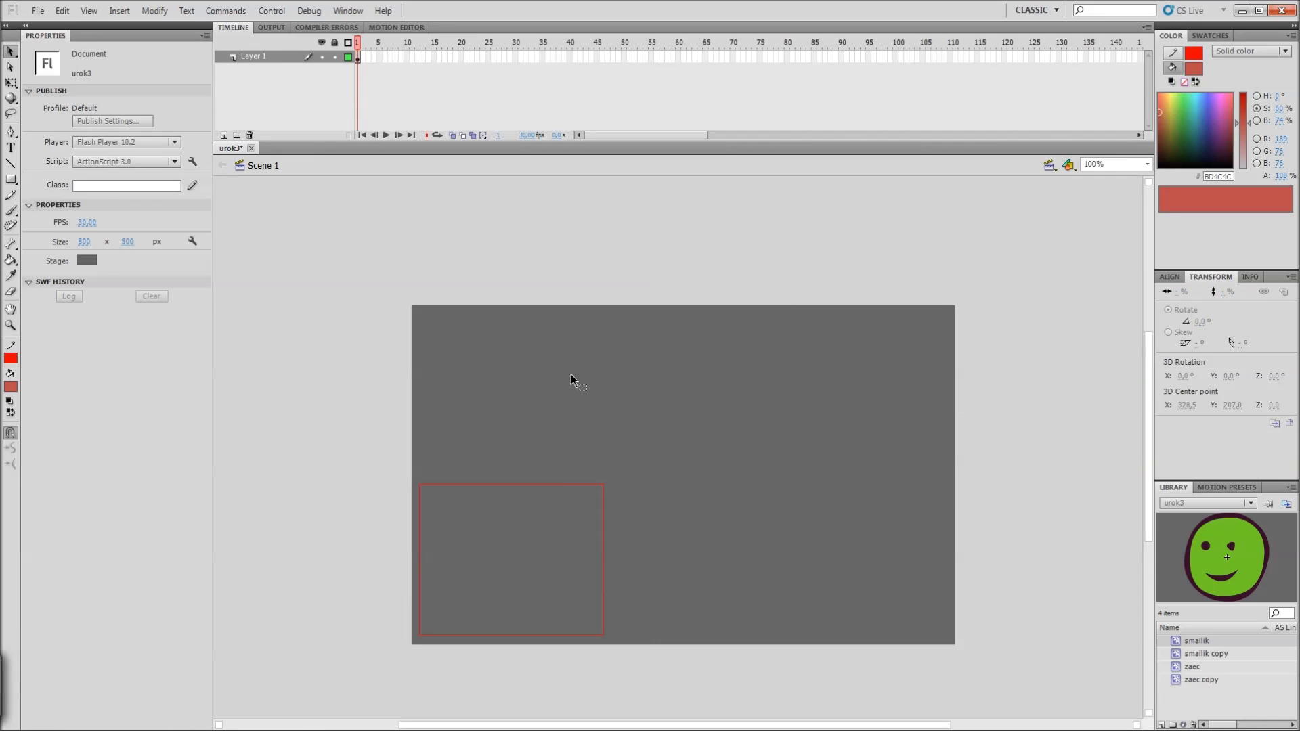
Step: With Random order off, fill the red rectangle with the Brick Pattern and move the fill above it to X 21.05, Y 15.60
key("u")
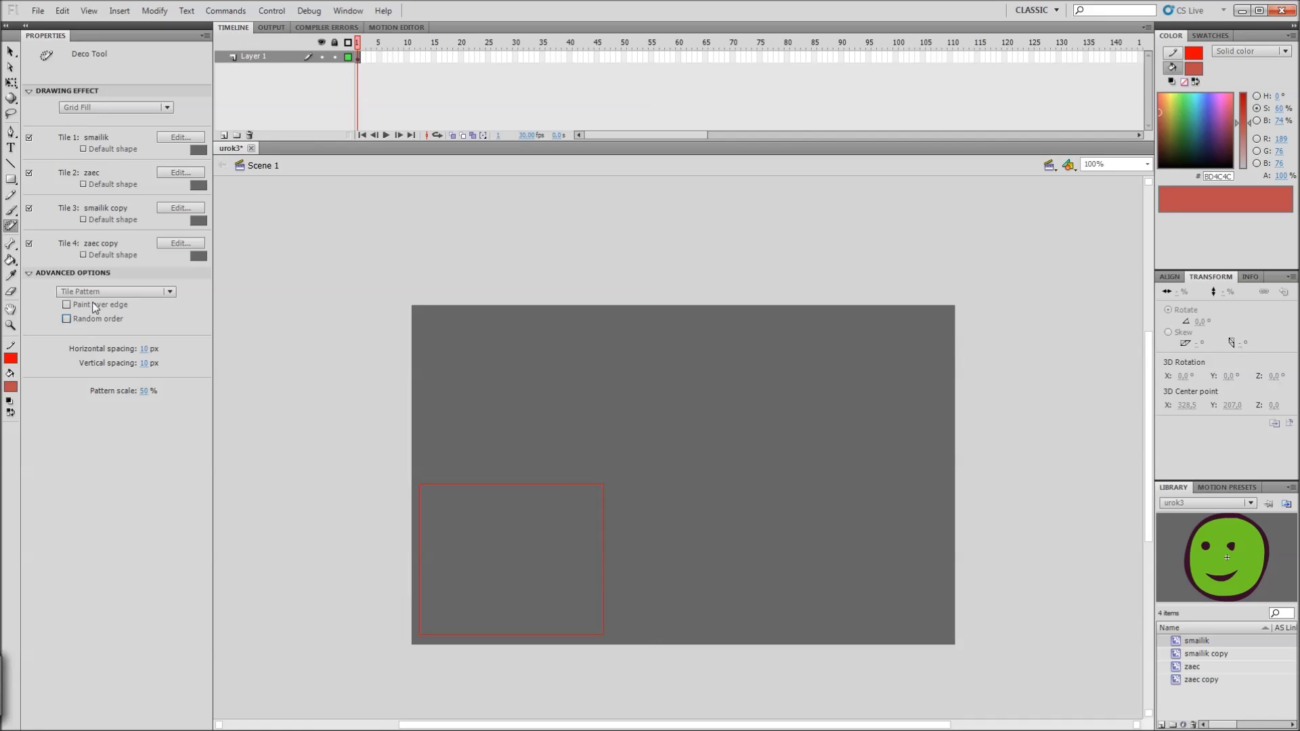
left_click(109, 296)
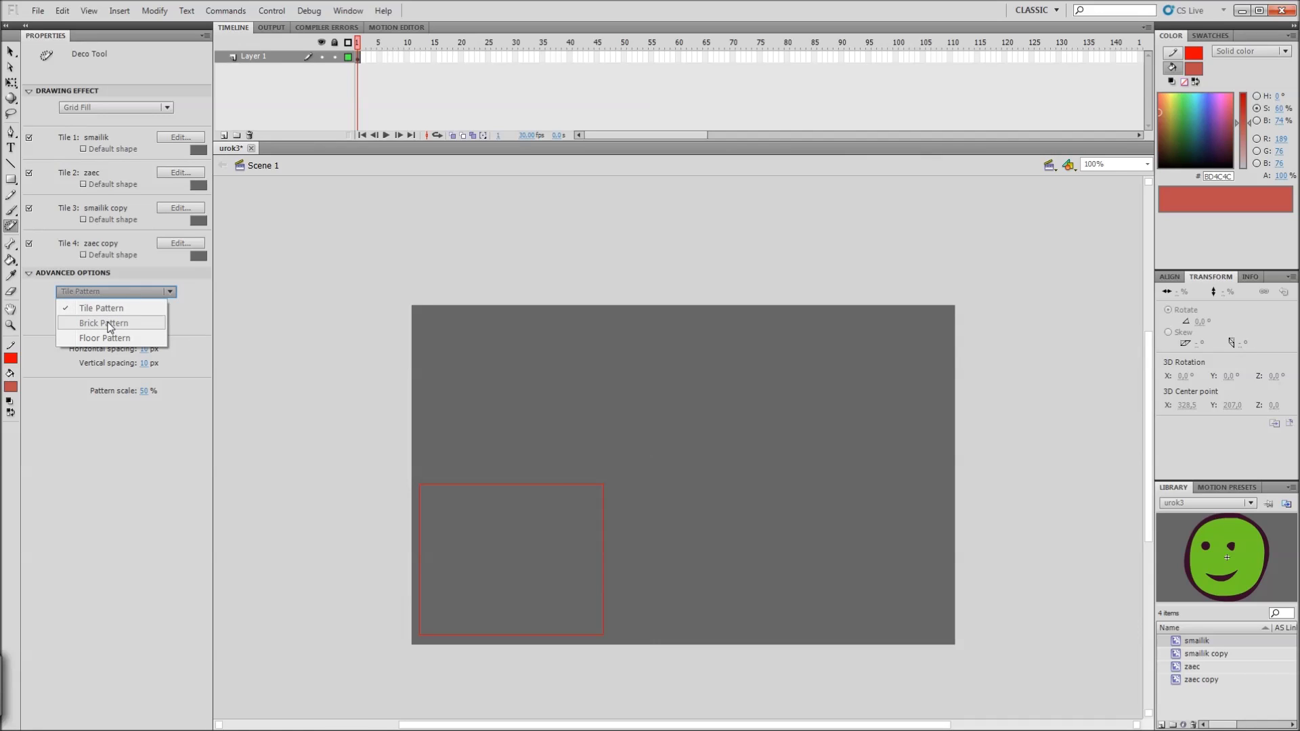
left_click(110, 327)
left_click(488, 527)
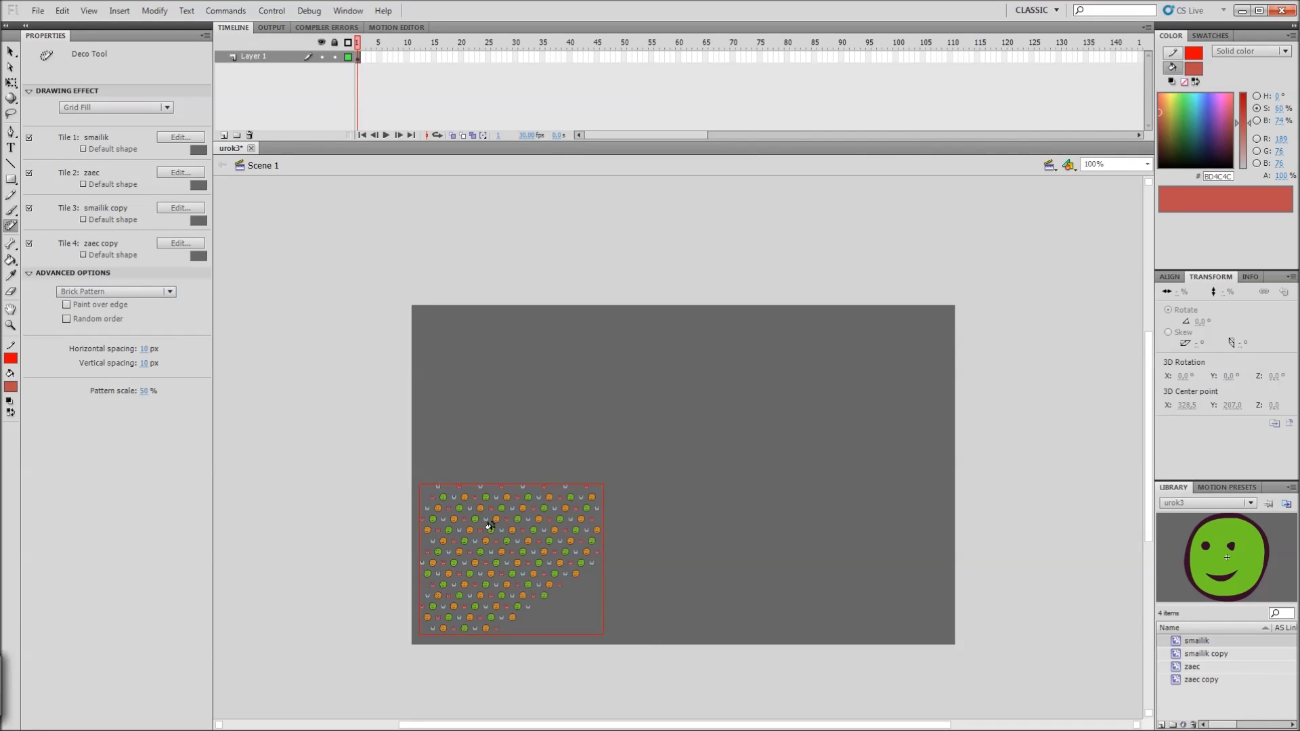
key("v")
left_click_drag(547, 547, 553, 380)
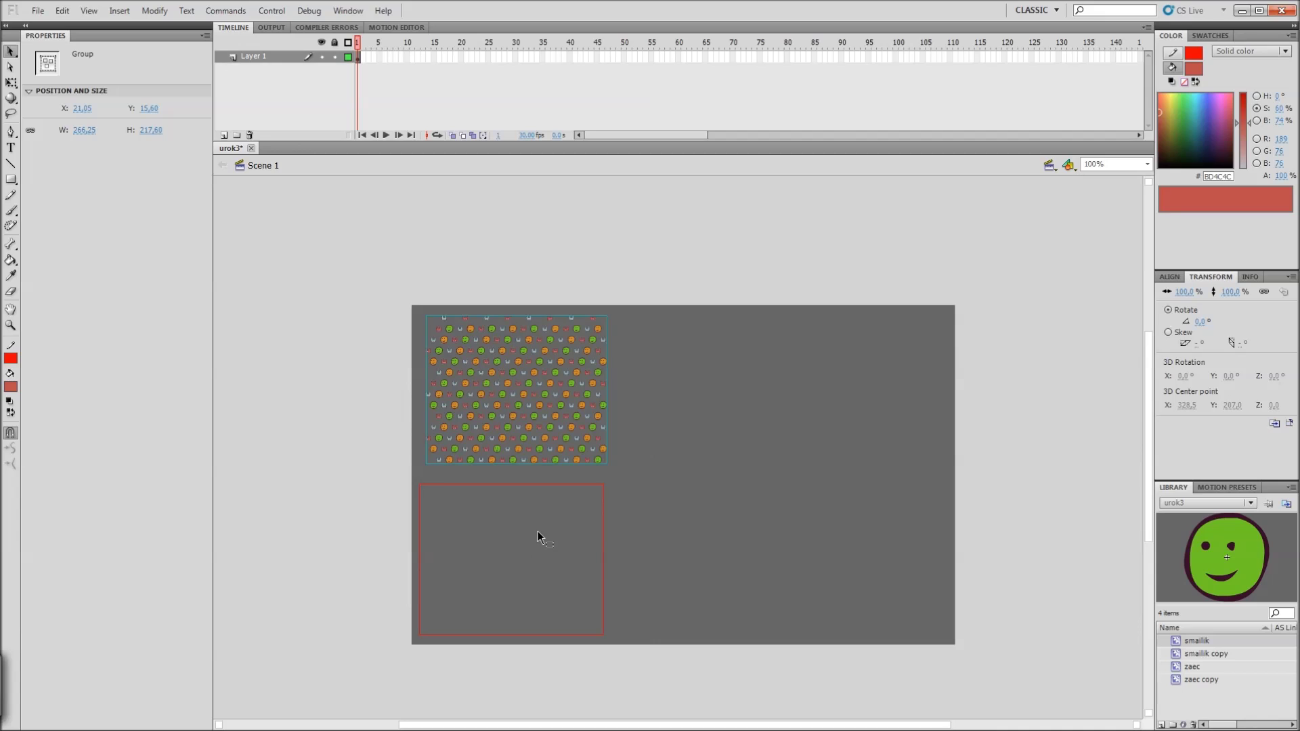
Step: Fill the red rectangle with the Tile Pattern and move the fill beside the brick fill, to X 300.95, Y 18.15
key("u")
left_click(100, 291)
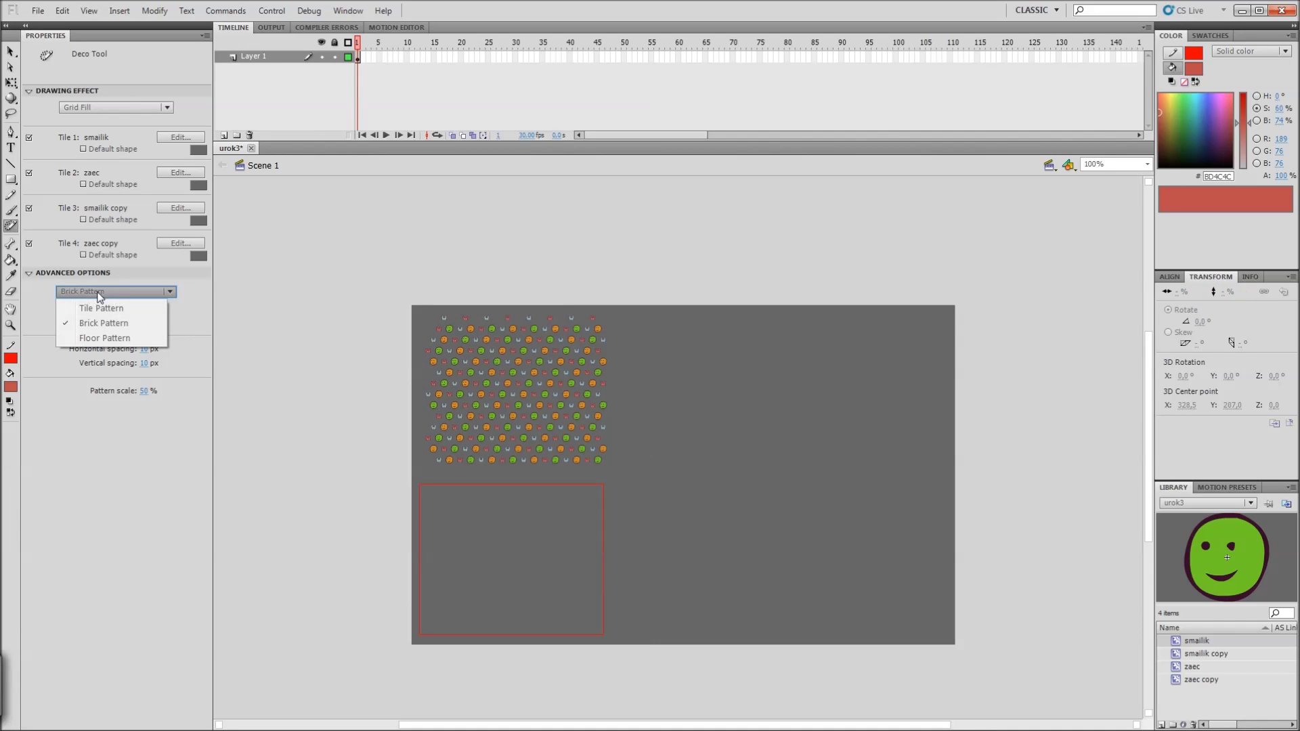
left_click(102, 308)
left_click(519, 528)
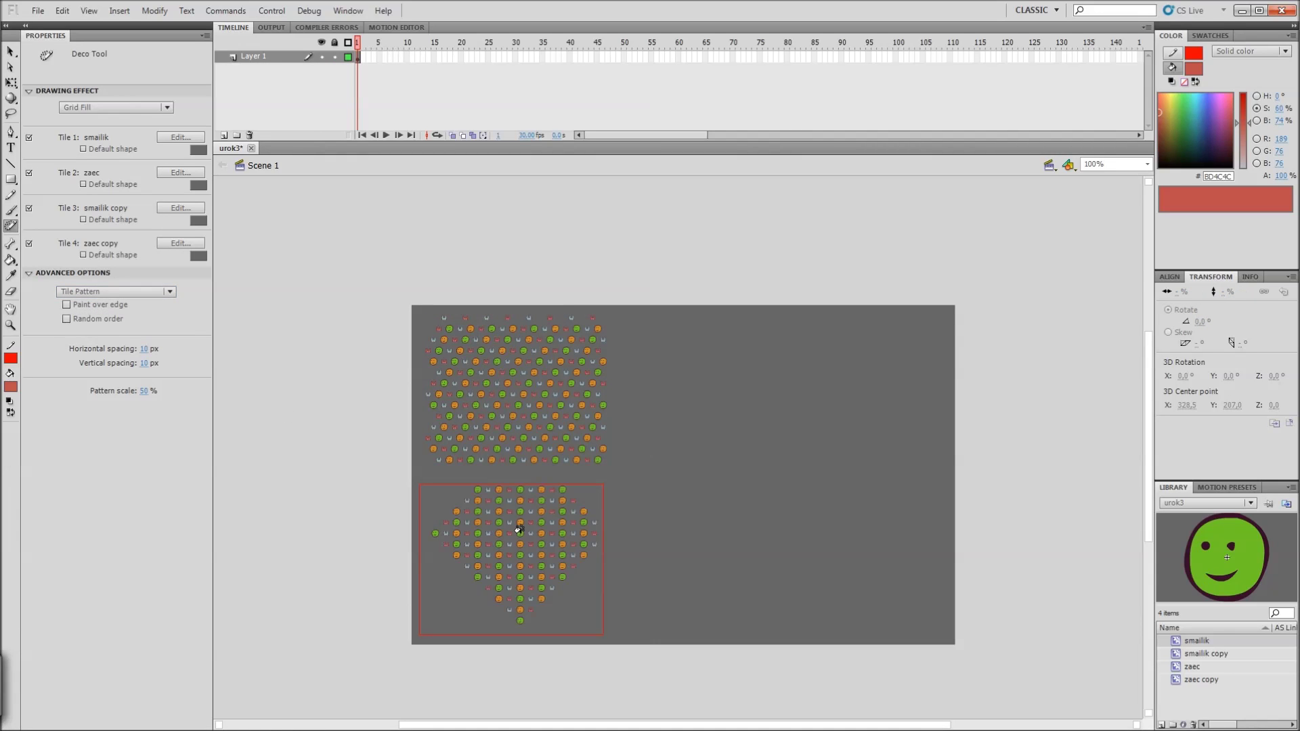
key("v")
left_click_drag(542, 541, 731, 378)
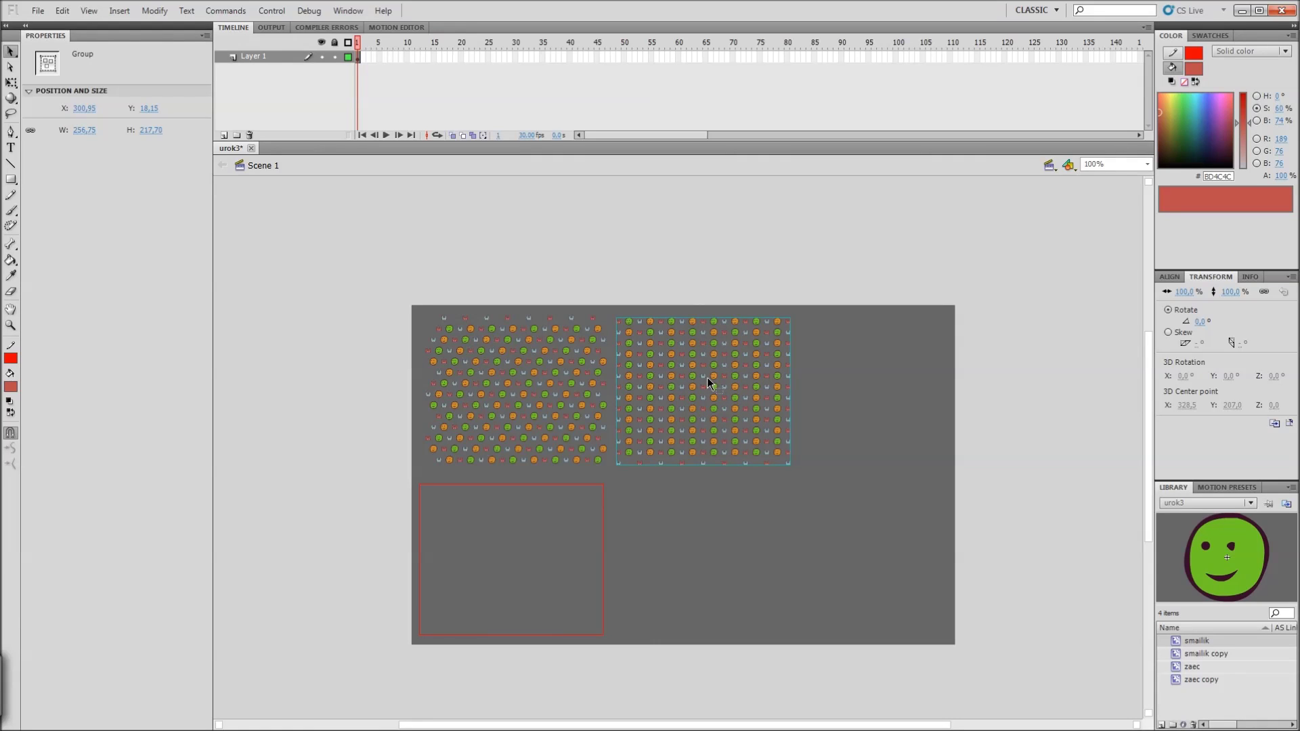
key("u")
left_click(123, 292)
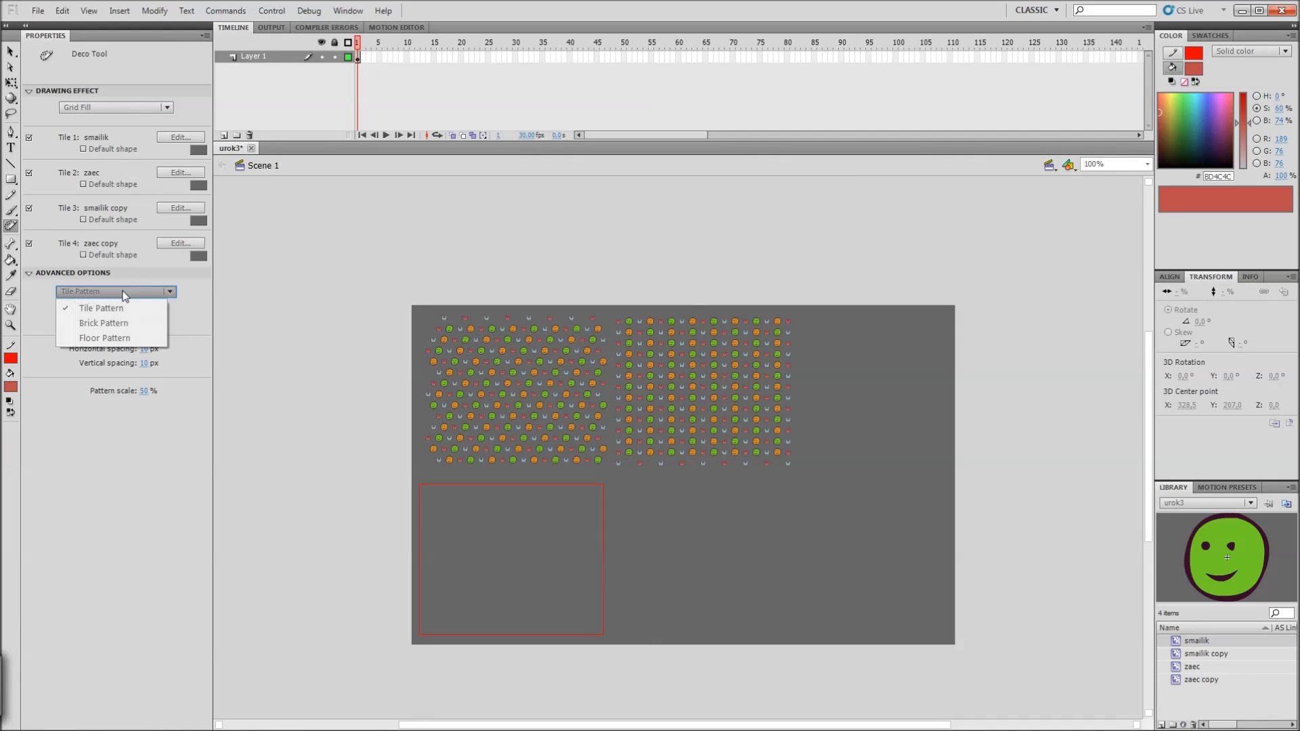
left_click(461, 220)
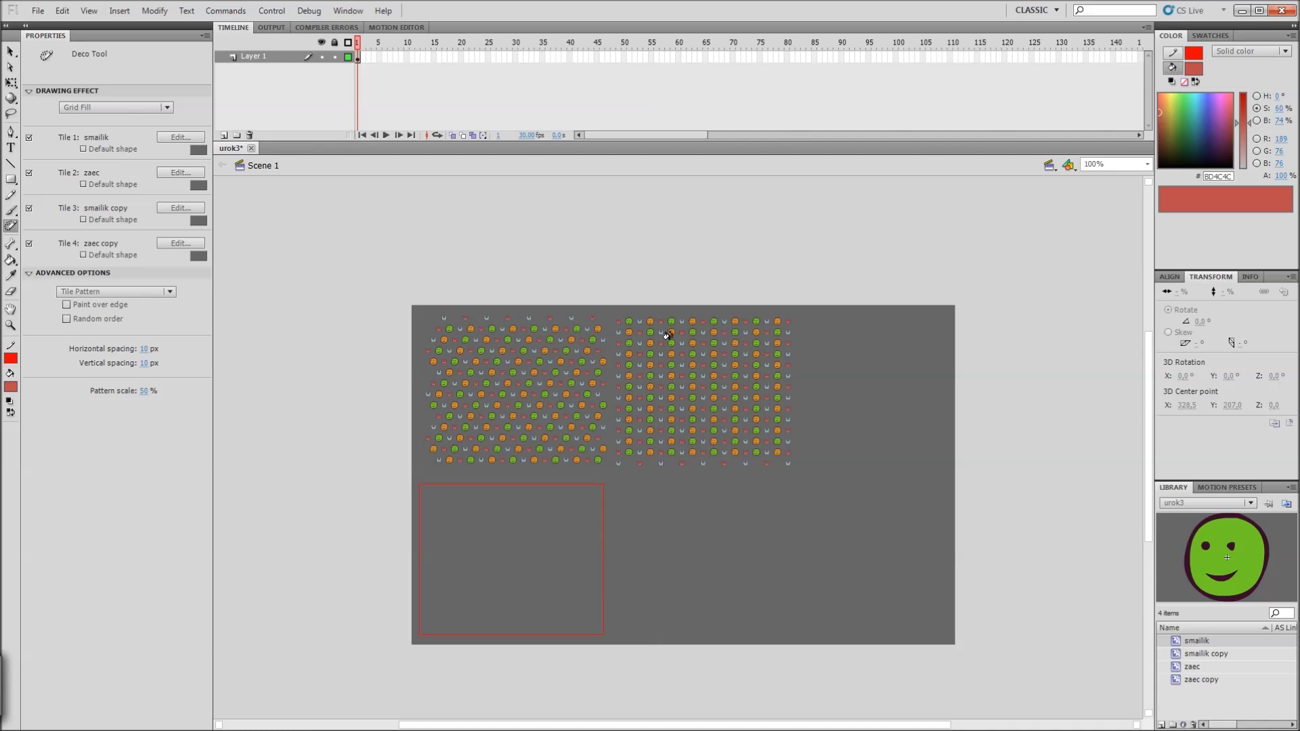
Step: Swap the two fills: move the brick fill to the stage's right half and the tile fill to X 21.00, Y 18.15
key("v")
left_click_drag(563, 390, 850, 389)
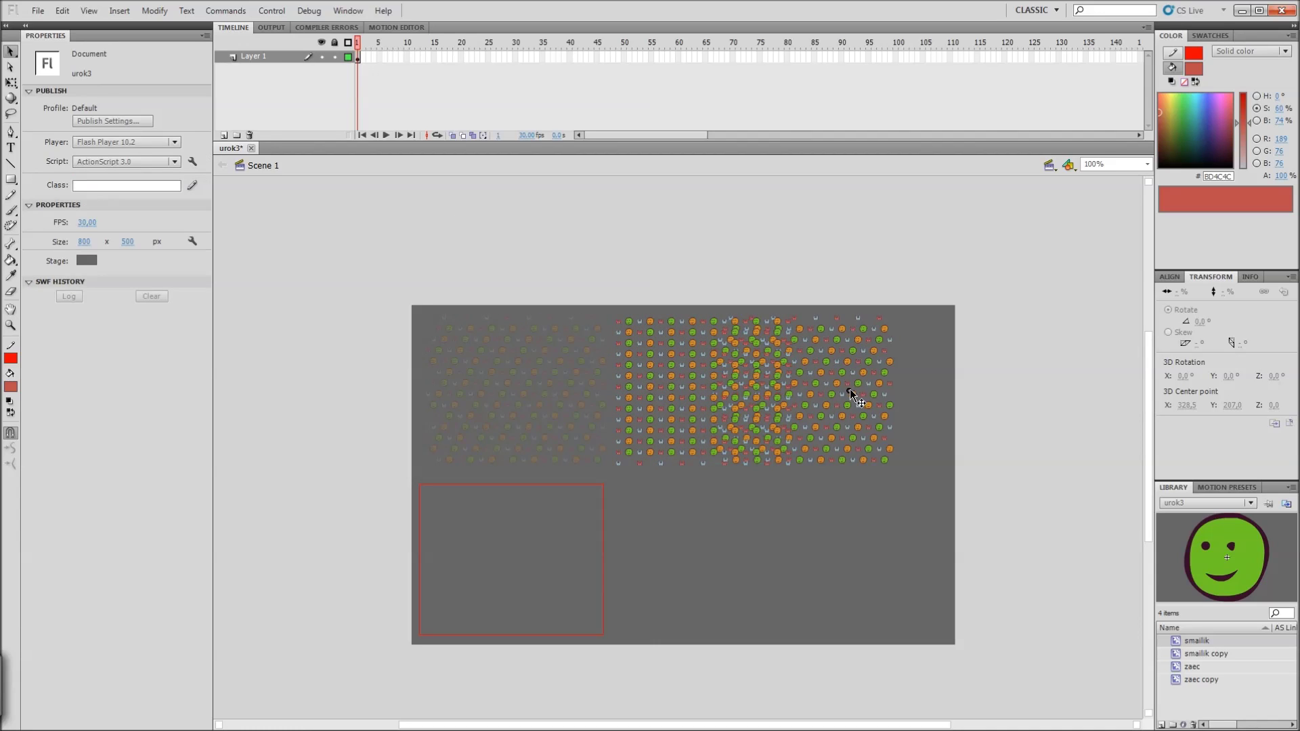
left_click_drag(671, 376, 480, 375)
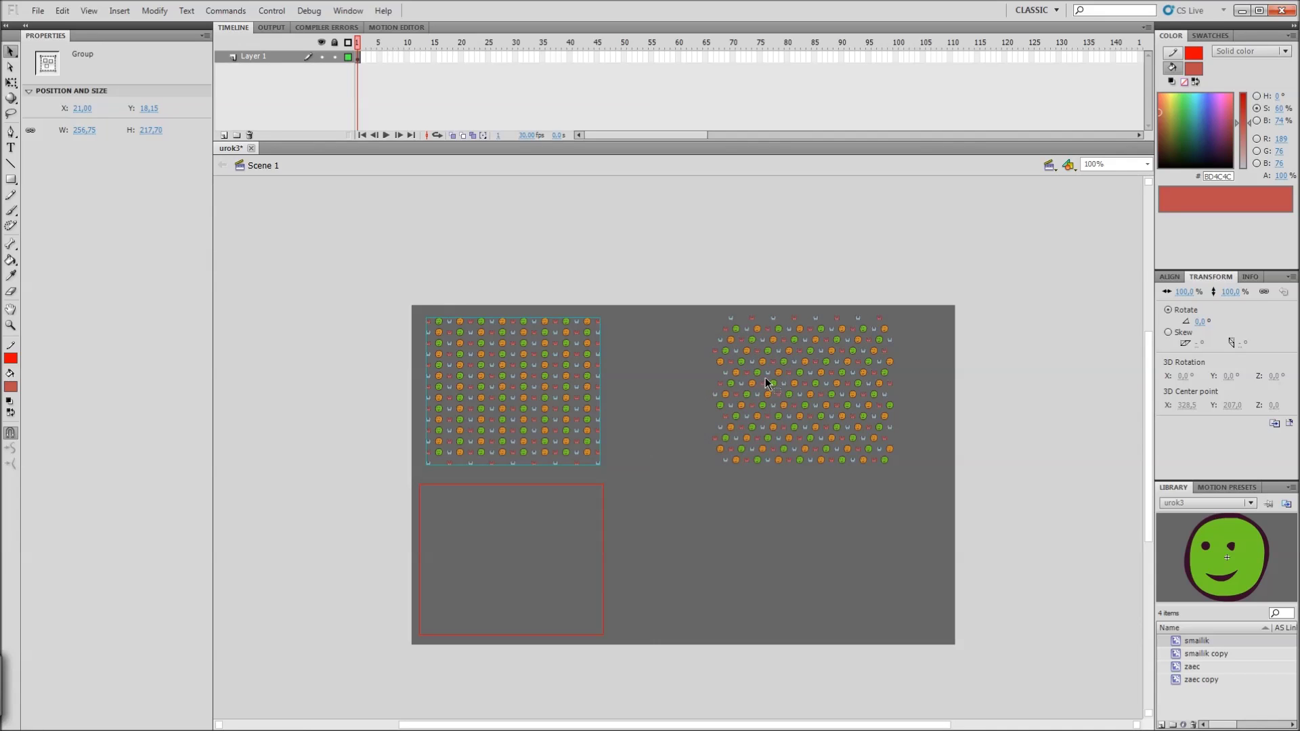
Step: Move the brick fill close beside the tile fill, to X 291.05, Y 15.60, and deselect it
left_click_drag(757, 372, 655, 374)
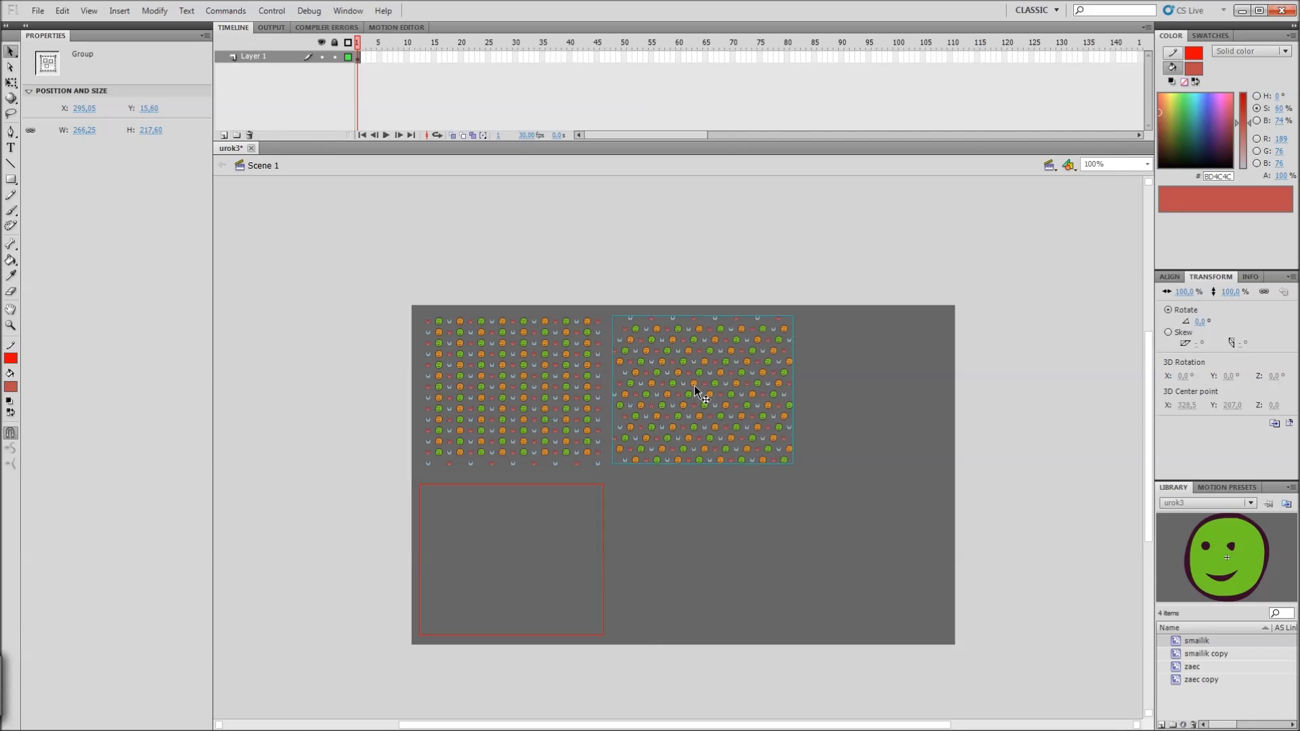
key("Left")
key("Left")
key("Left")
key("Left")
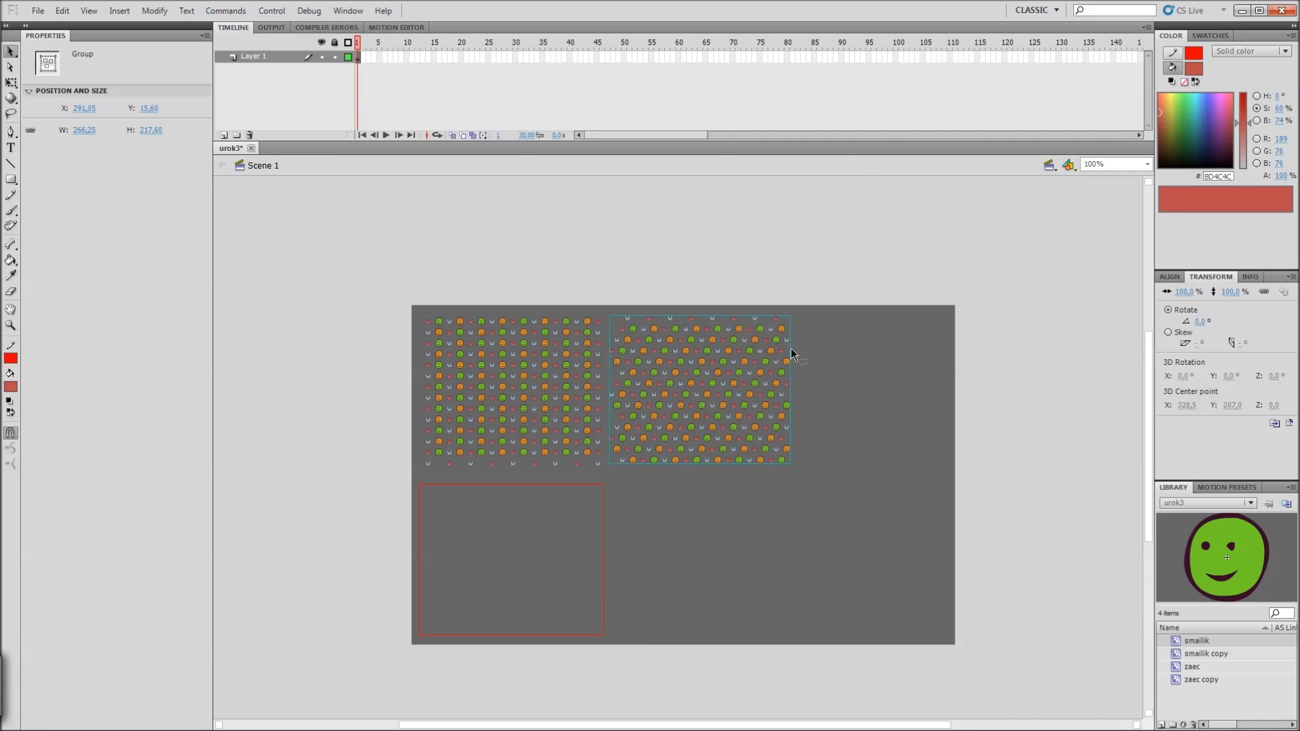
left_click(697, 473)
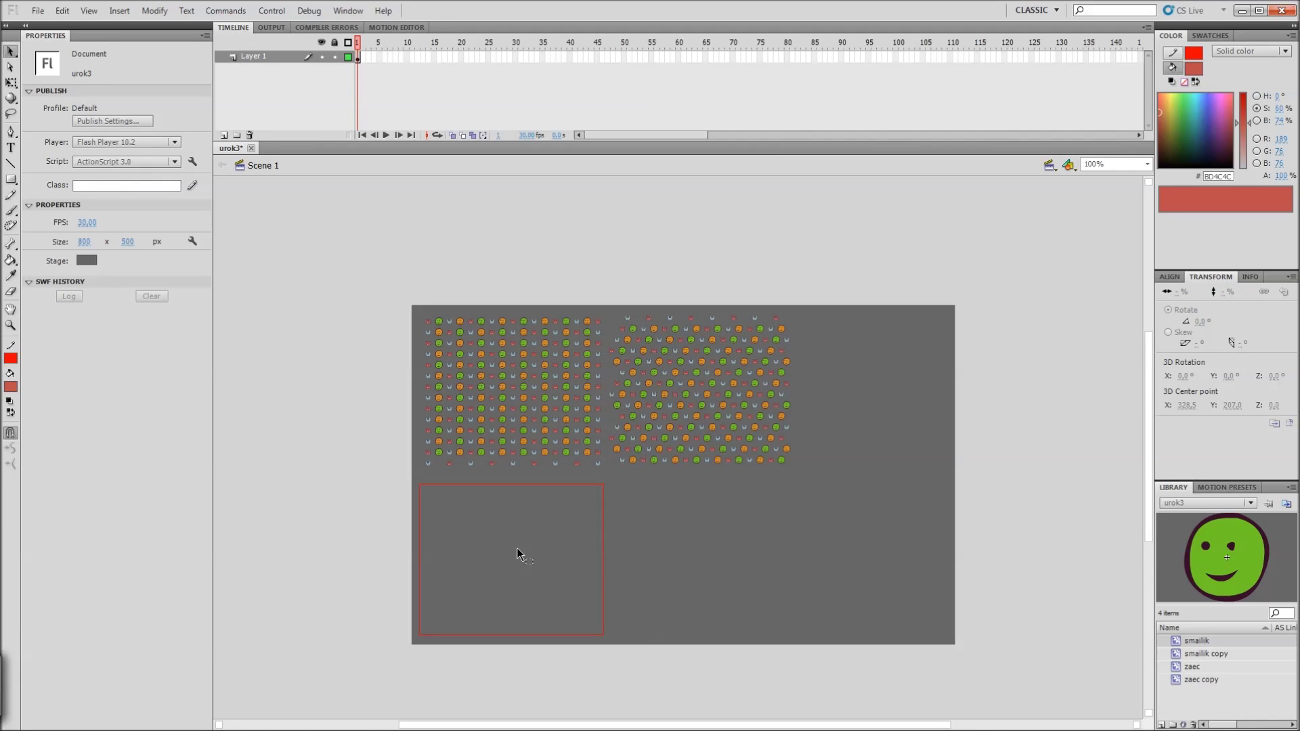
Step: Fill the red rectangle with the Deco tool's Floor Pattern and move the fill beside it, to X 298.95, Y 262.25
key("u")
left_click(117, 292)
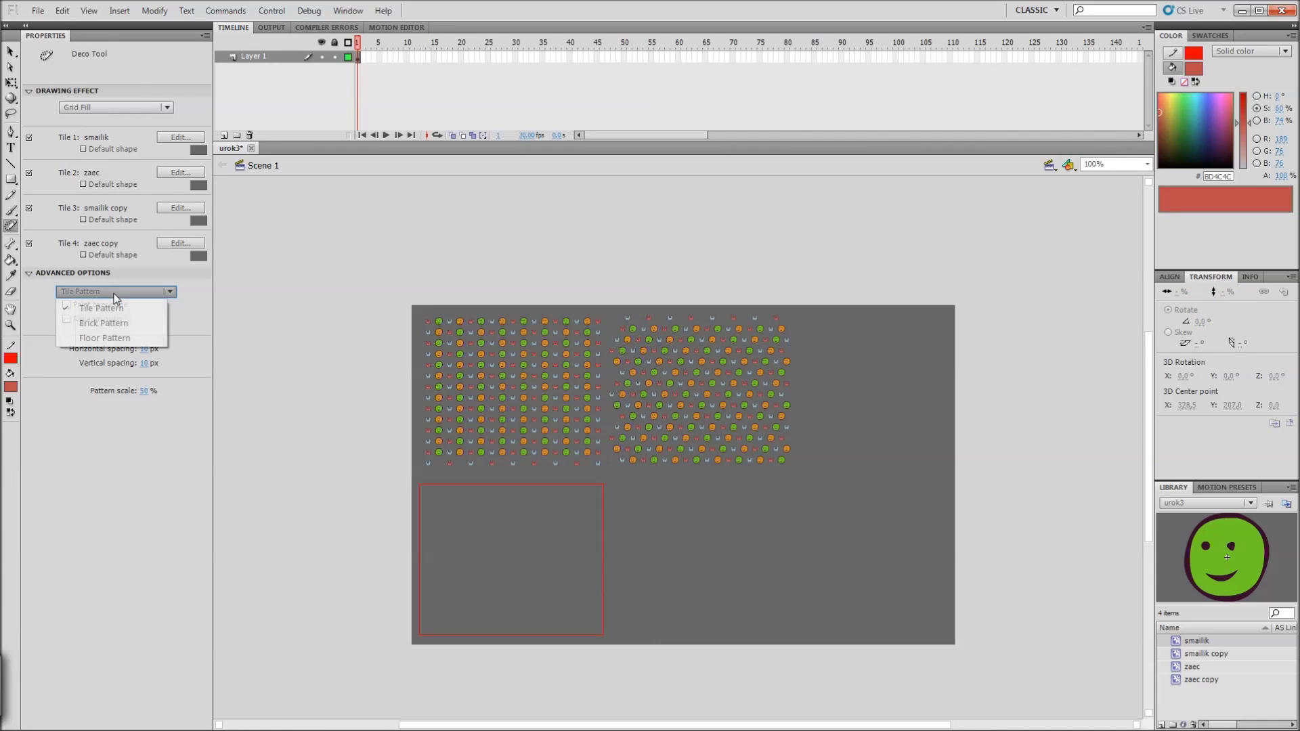
left_click(133, 339)
left_click(508, 546)
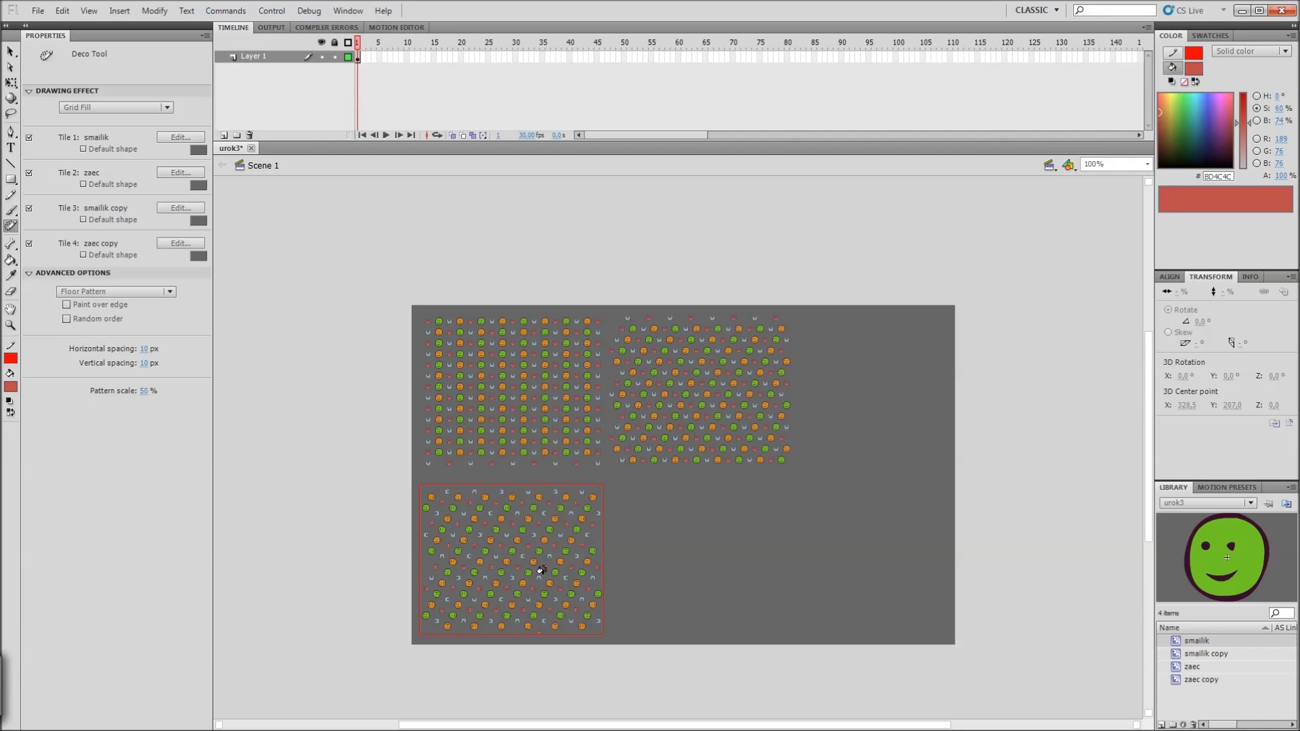
key("v")
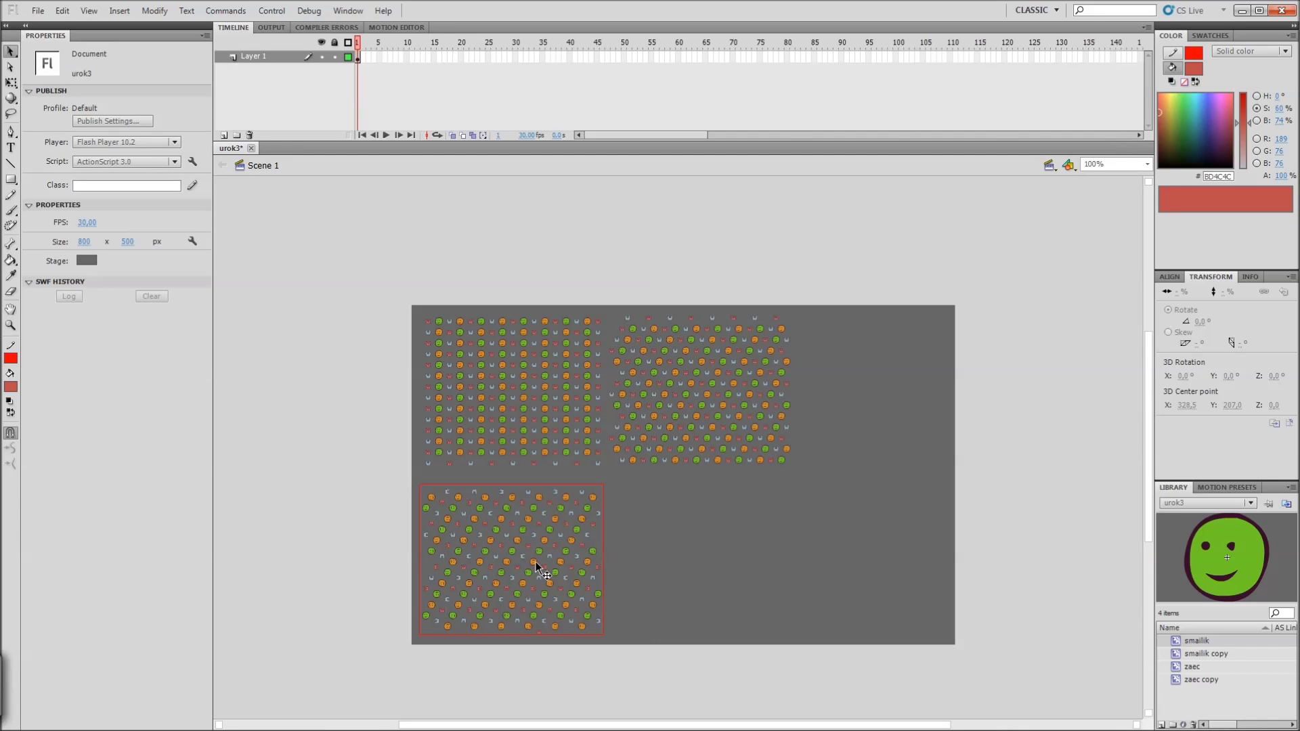
left_click(535, 562)
left_click_drag(535, 562, 725, 555)
Step: Examine the symbol arrangement and rotation in the floor fill up close against the tile and brick fills
key("ctrl+equal")
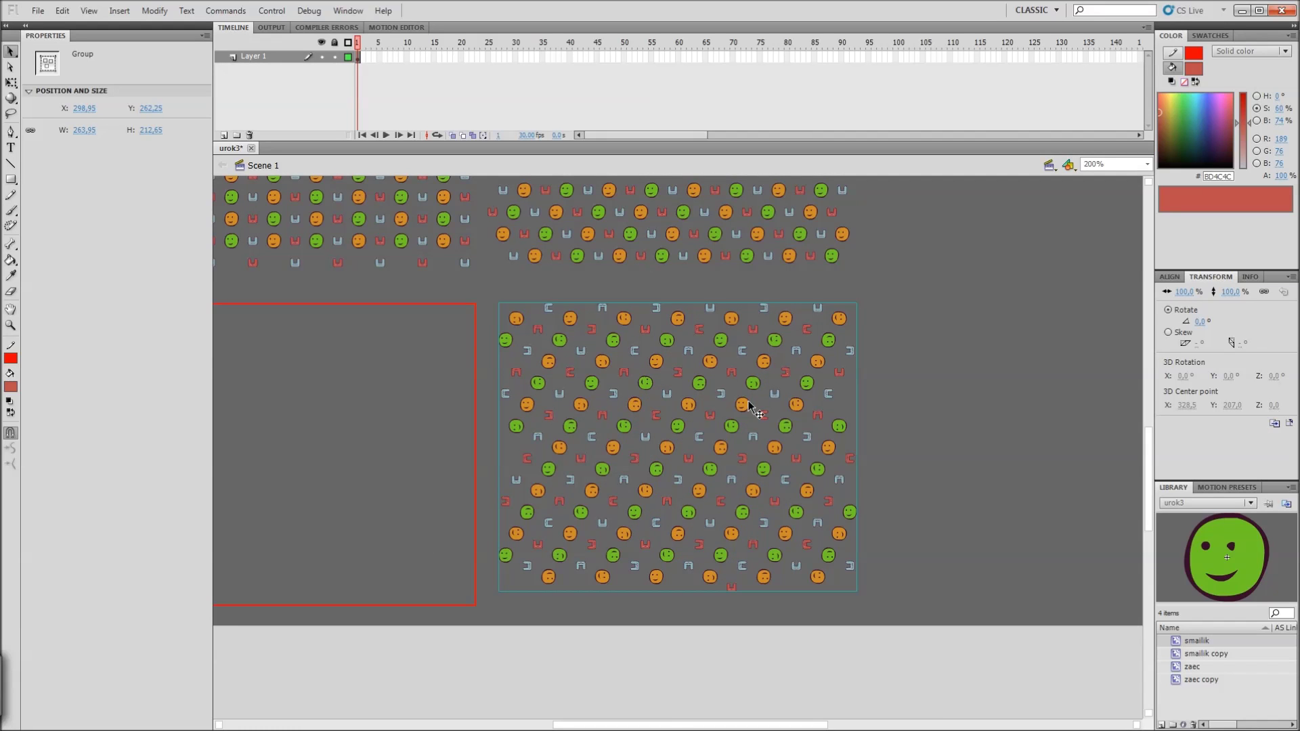
left_click_drag(685, 348, 828, 528)
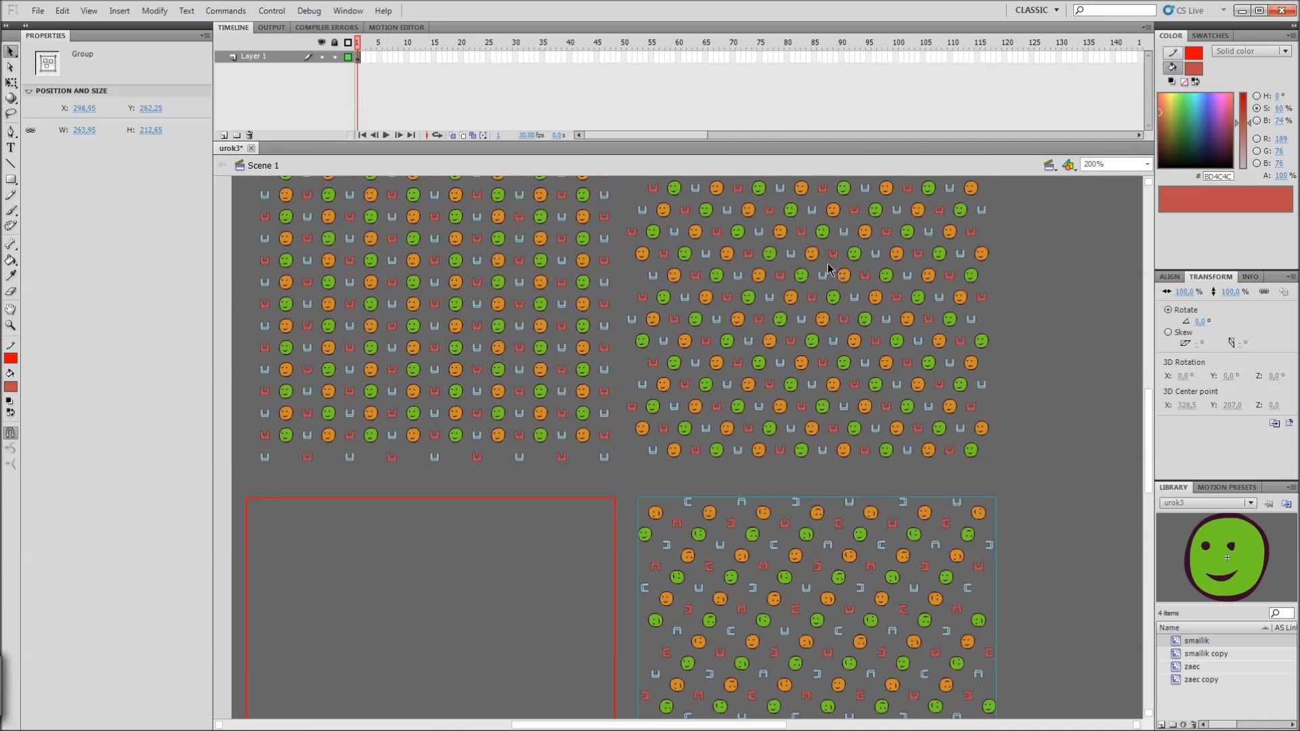
left_click_drag(1036, 384, 883, 199)
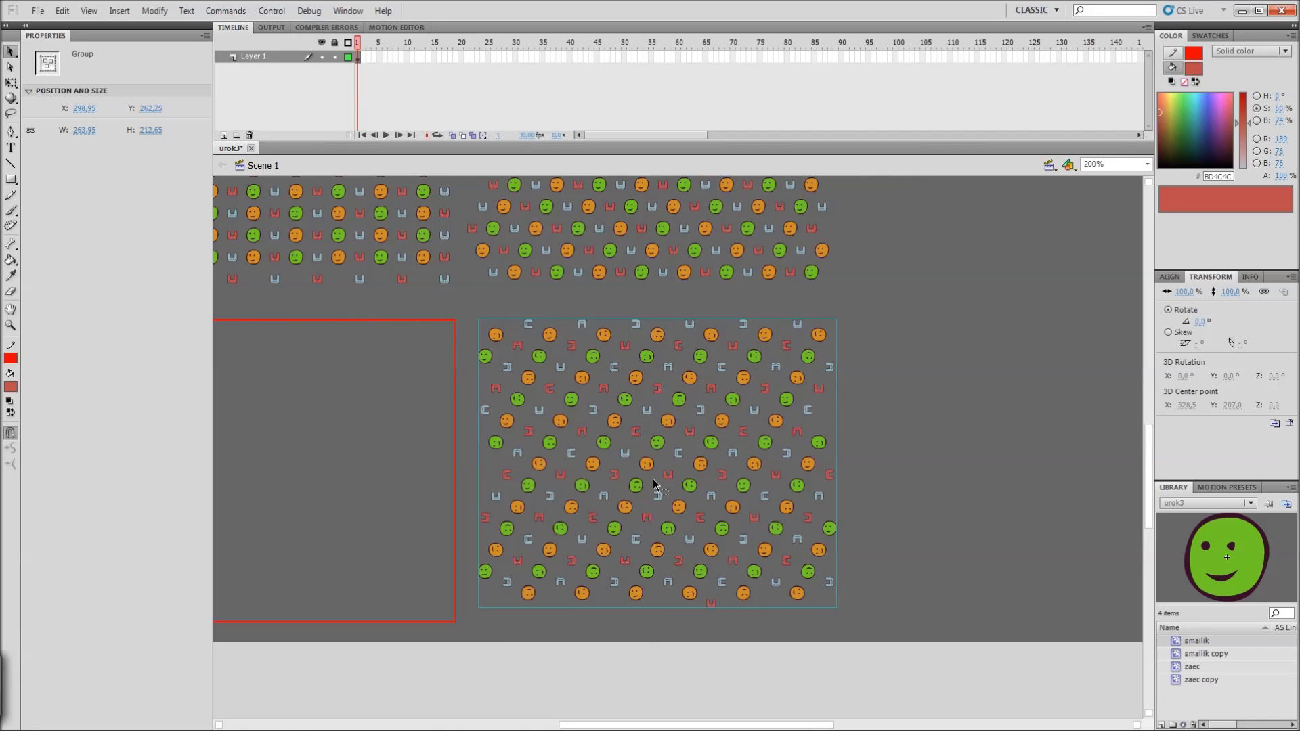
left_click_drag(396, 405, 552, 592)
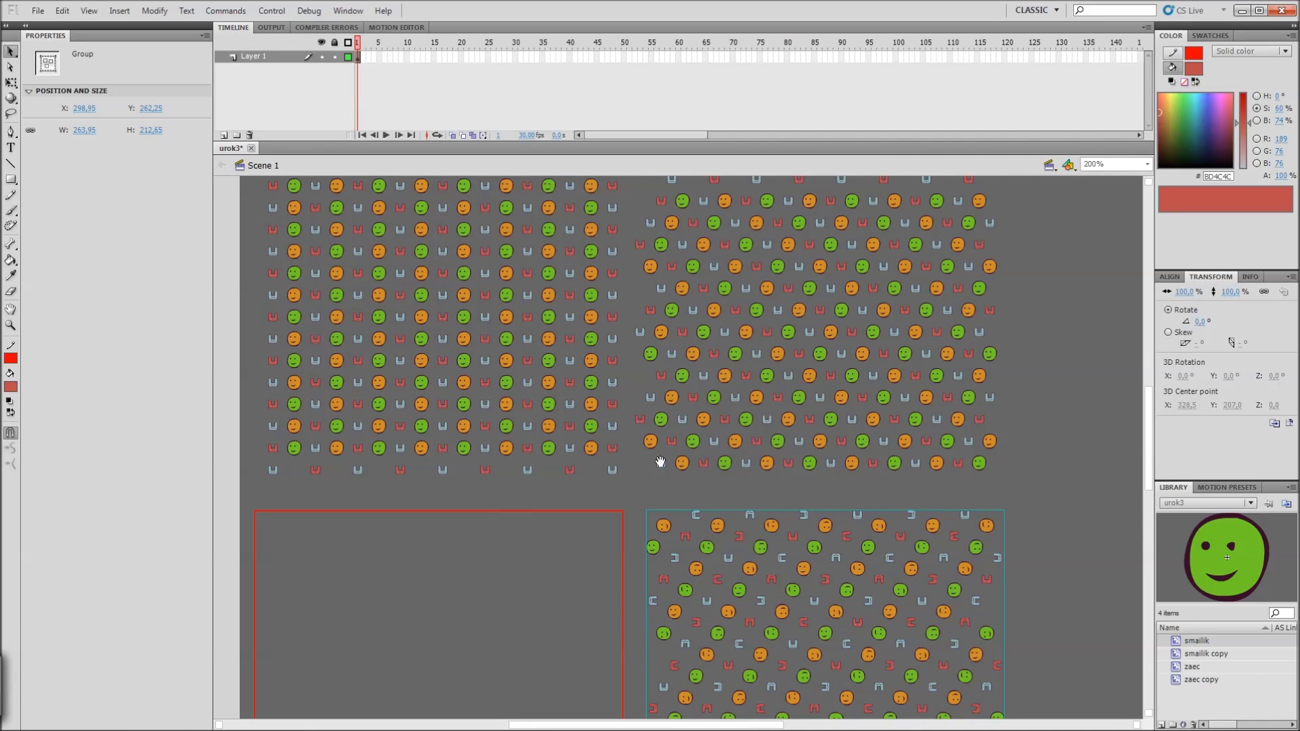
left_click_drag(660, 455, 643, 360)
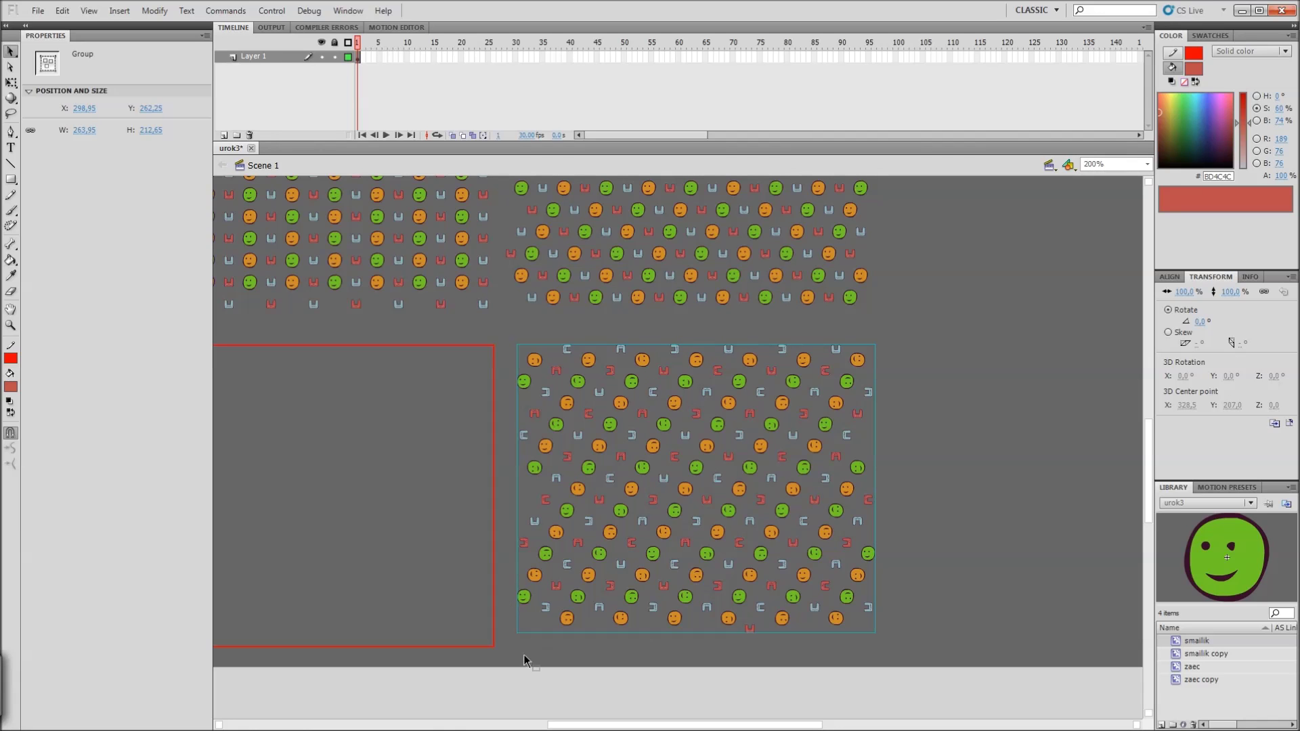
left_click_drag(449, 429, 691, 665)
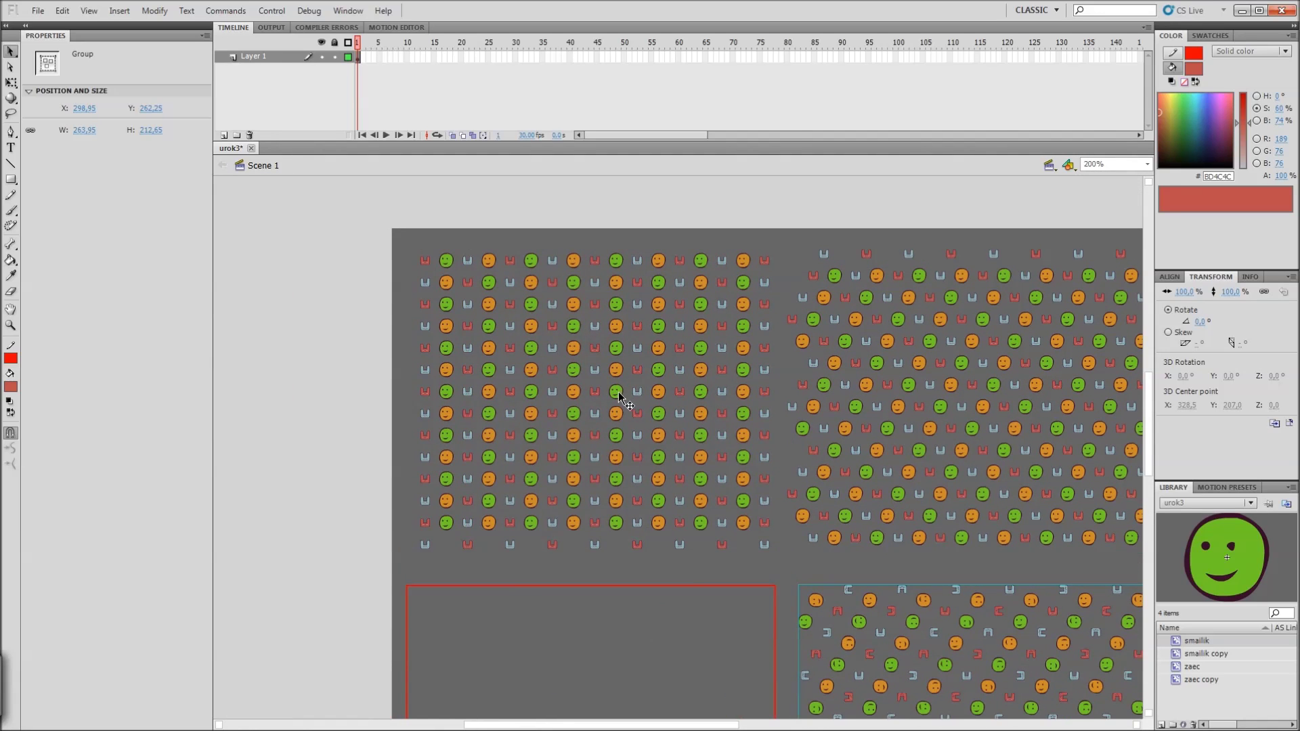
scroll(655, 411, "right", 6)
scroll(730, 448, "down", 1)
key("ctrl+1")
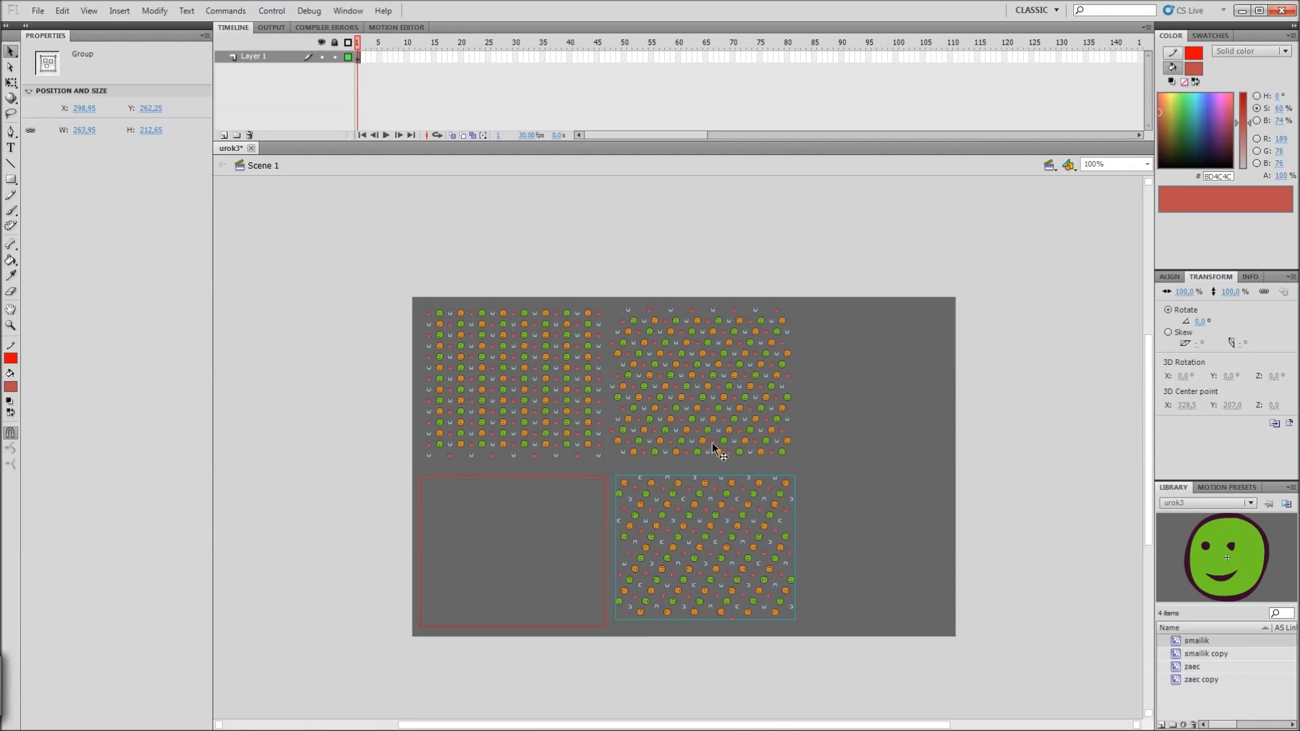
Step: Delete the tile, brick and floor fills from the stage, keeping the red rectangle
left_click(713, 442)
left_click(464, 404, "shift")
key("Delete")
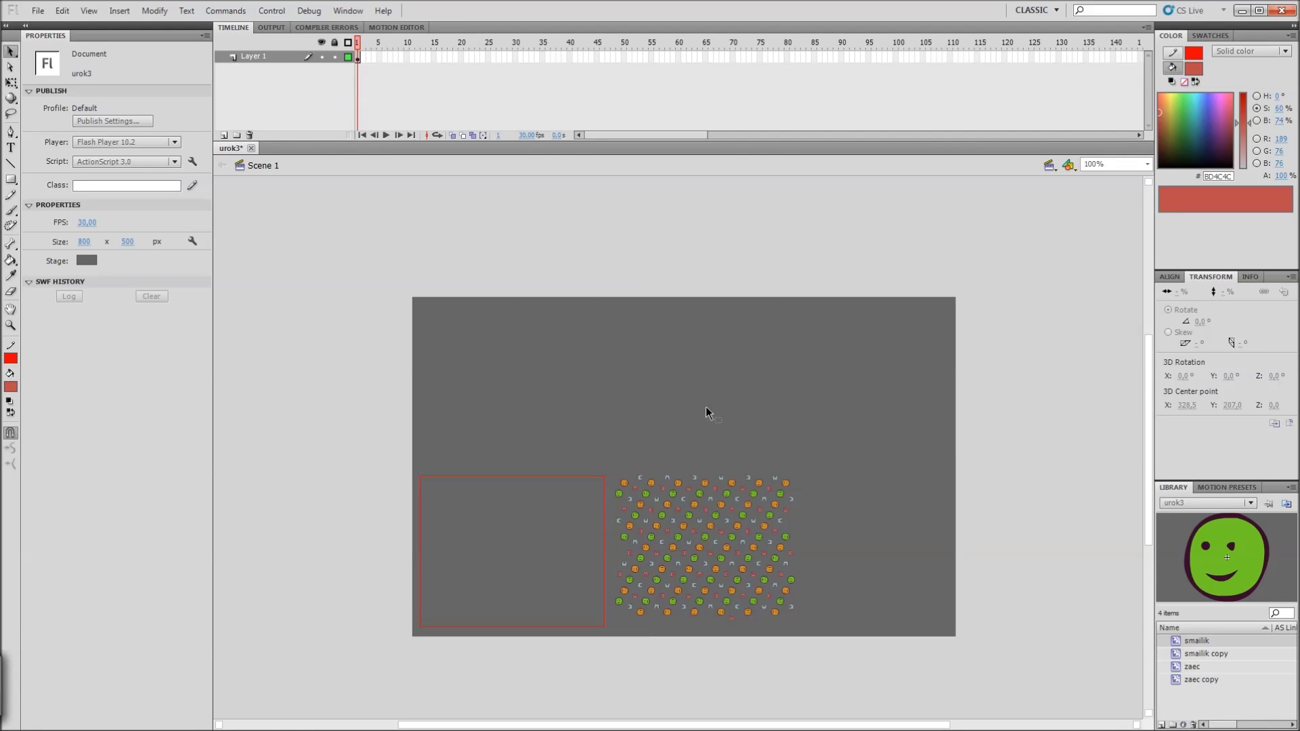
left_click(771, 590)
key("Delete")
Step: Change the Deco tool's drawing effect from Grid Fill to Symmetry Brush
key("u")
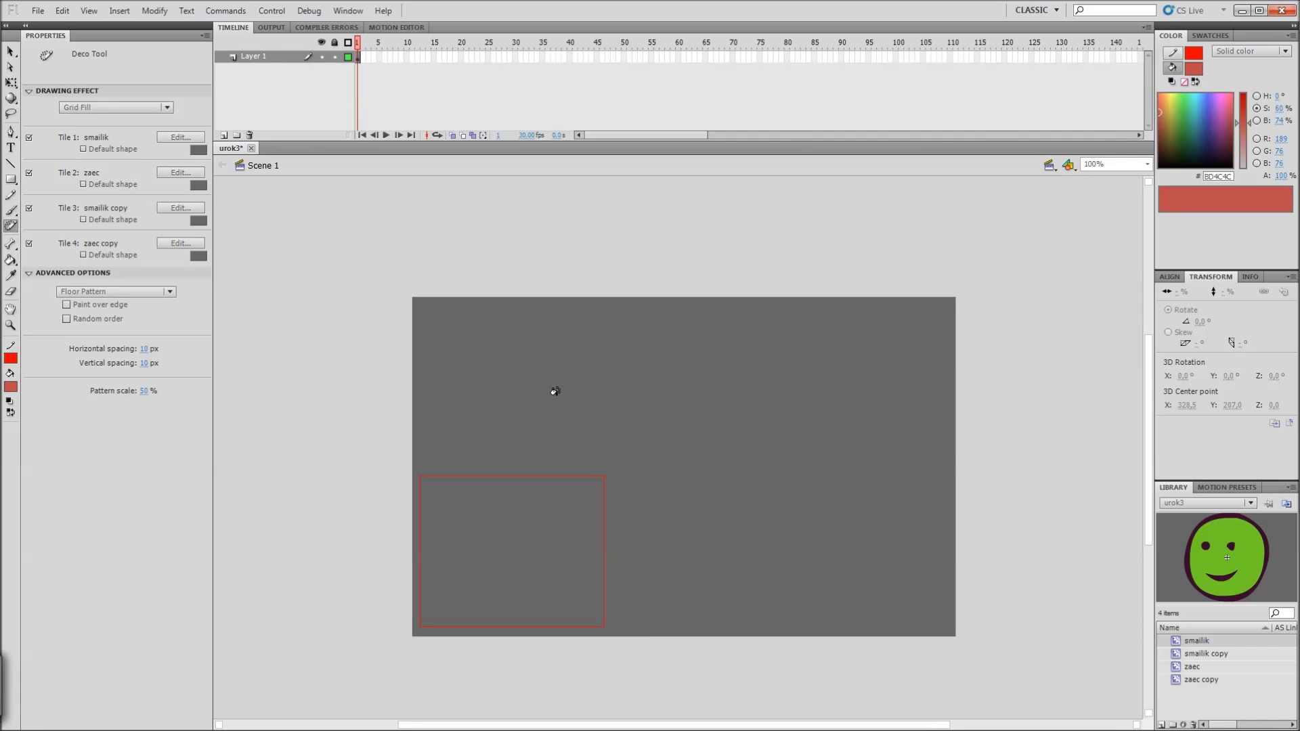
left_click(79, 106)
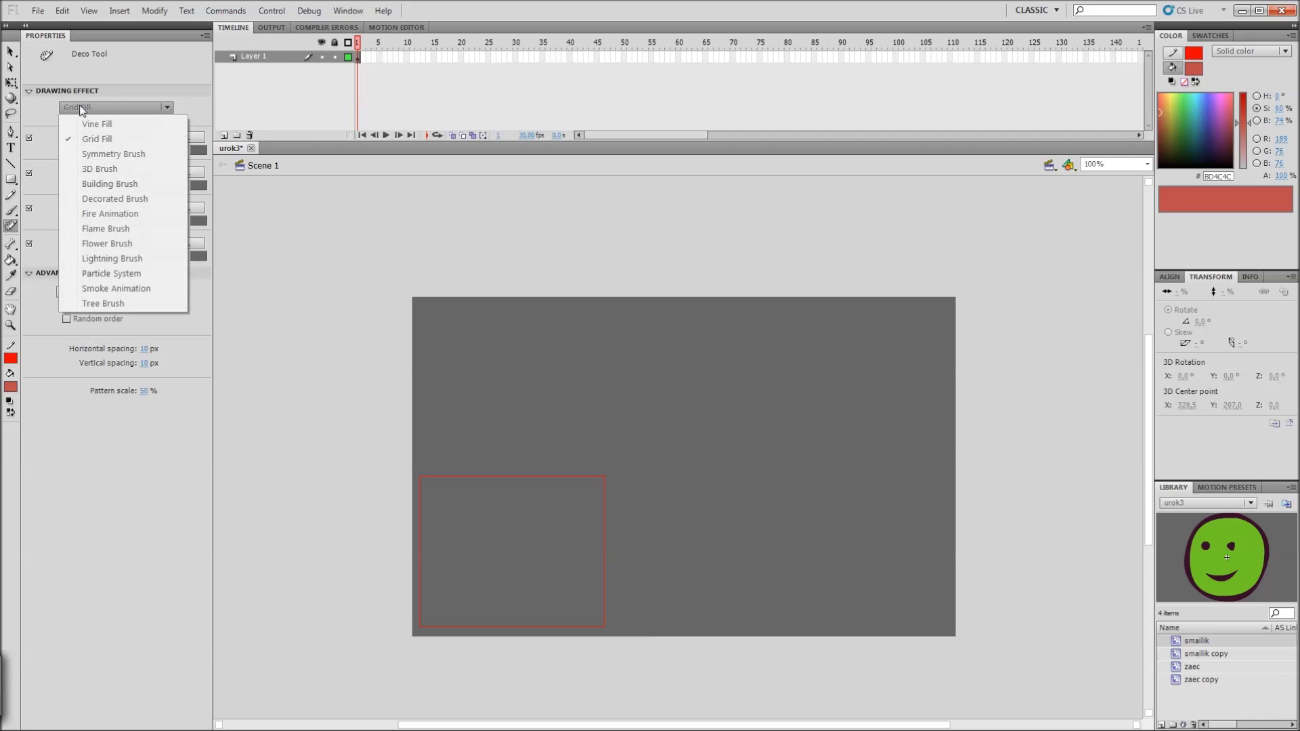
left_click(97, 142)
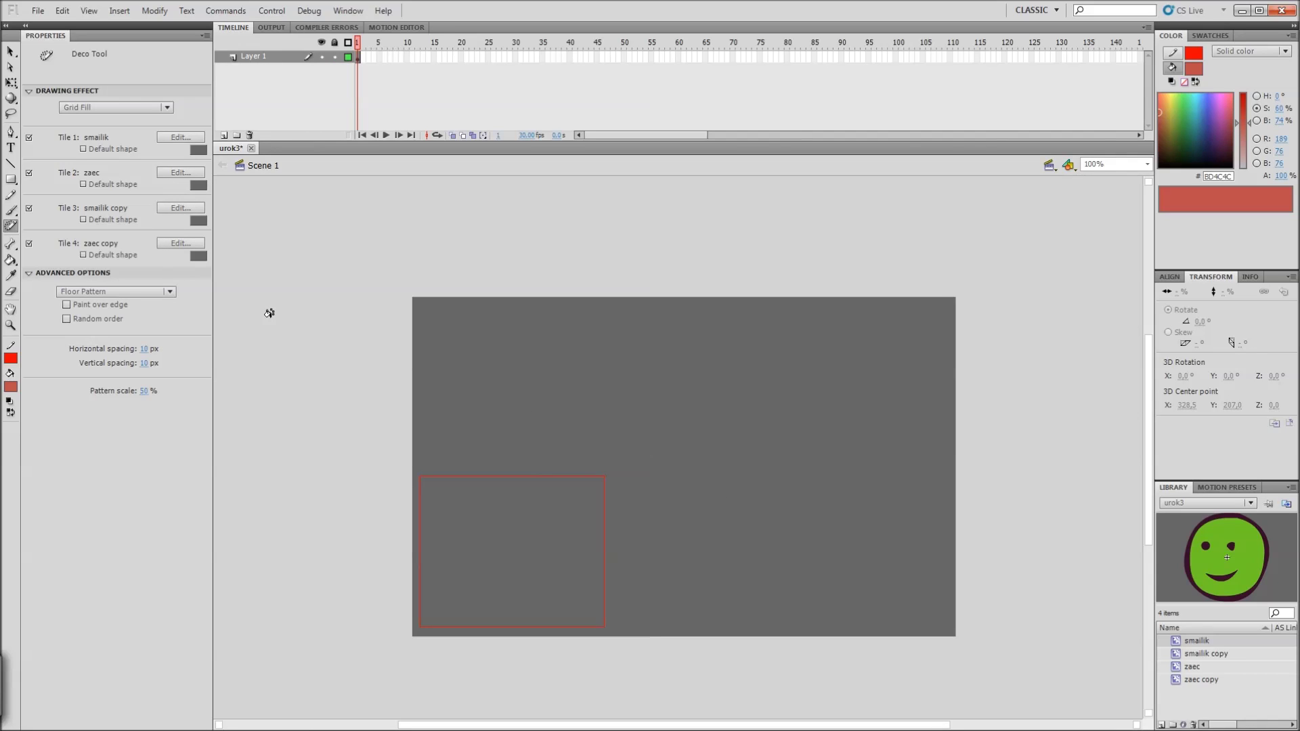
left_click(120, 109)
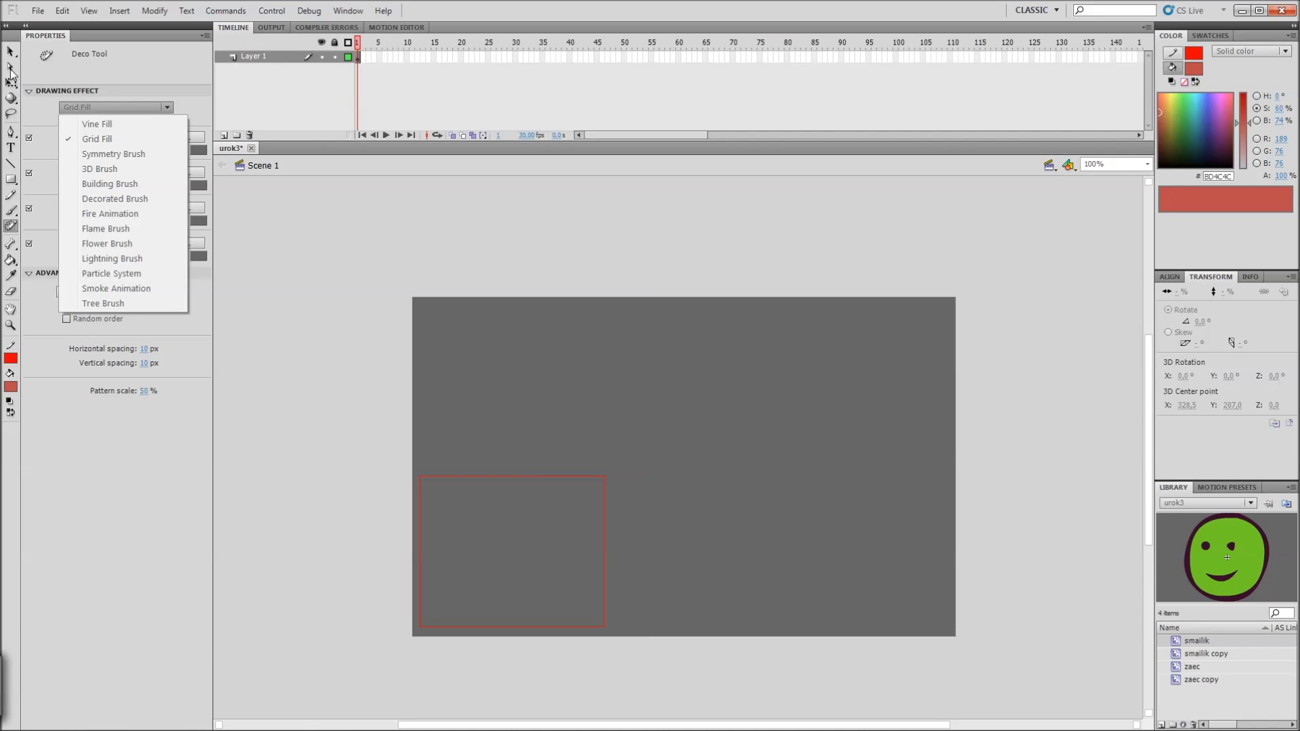
left_click(144, 155)
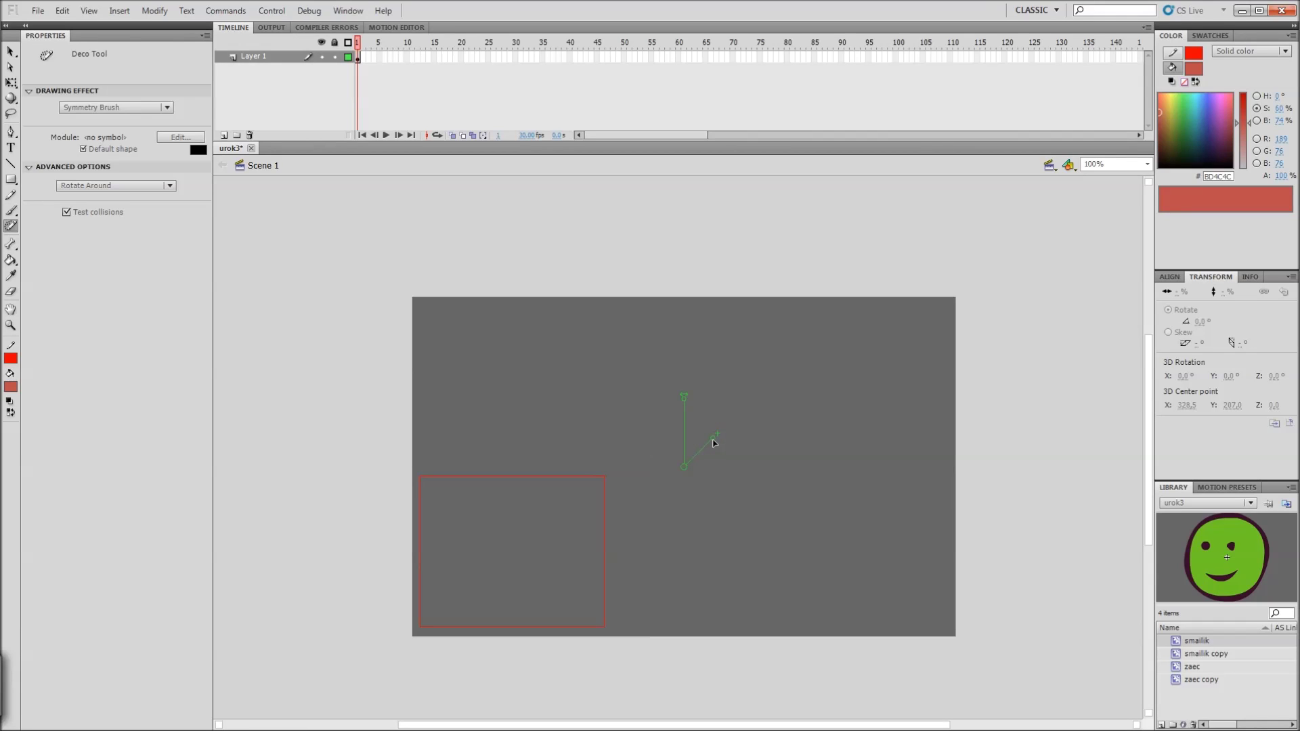
Step: Place a circle of default black squares around the stage centre with the Symmetry Brush and vary the number of copies, ending with three
left_click_drag(714, 442, 726, 488)
mouse_move(685, 400)
left_mouse_down()
mouse_move(741, 421)
mouse_move(629, 380)
mouse_move(682, 378)
left_mouse_up()
mouse_move(747, 470)
left_mouse_down()
mouse_move(753, 446)
mouse_move(733, 429)
mouse_move(775, 436)
mouse_move(783, 424)
mouse_move(788, 438)
mouse_move(754, 453)
mouse_move(722, 432)
mouse_move(690, 438)
mouse_move(754, 438)
mouse_move(767, 451)
mouse_move(726, 441)
mouse_move(760, 465)
mouse_move(740, 464)
left_mouse_up()
mouse_move(722, 485)
left_mouse_down()
mouse_move(737, 460)
mouse_move(731, 415)
mouse_move(689, 392)
mouse_move(684, 402)
left_mouse_up()
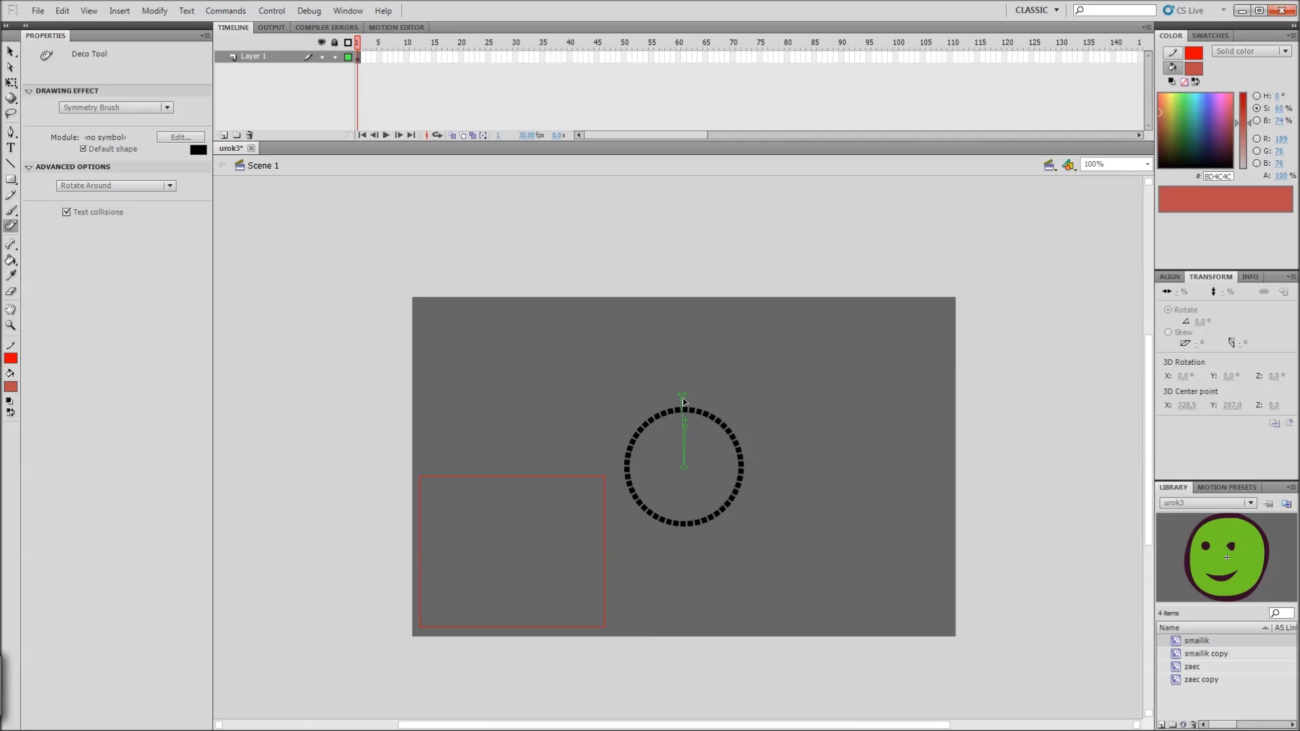
left_click_drag(683, 402, 703, 433)
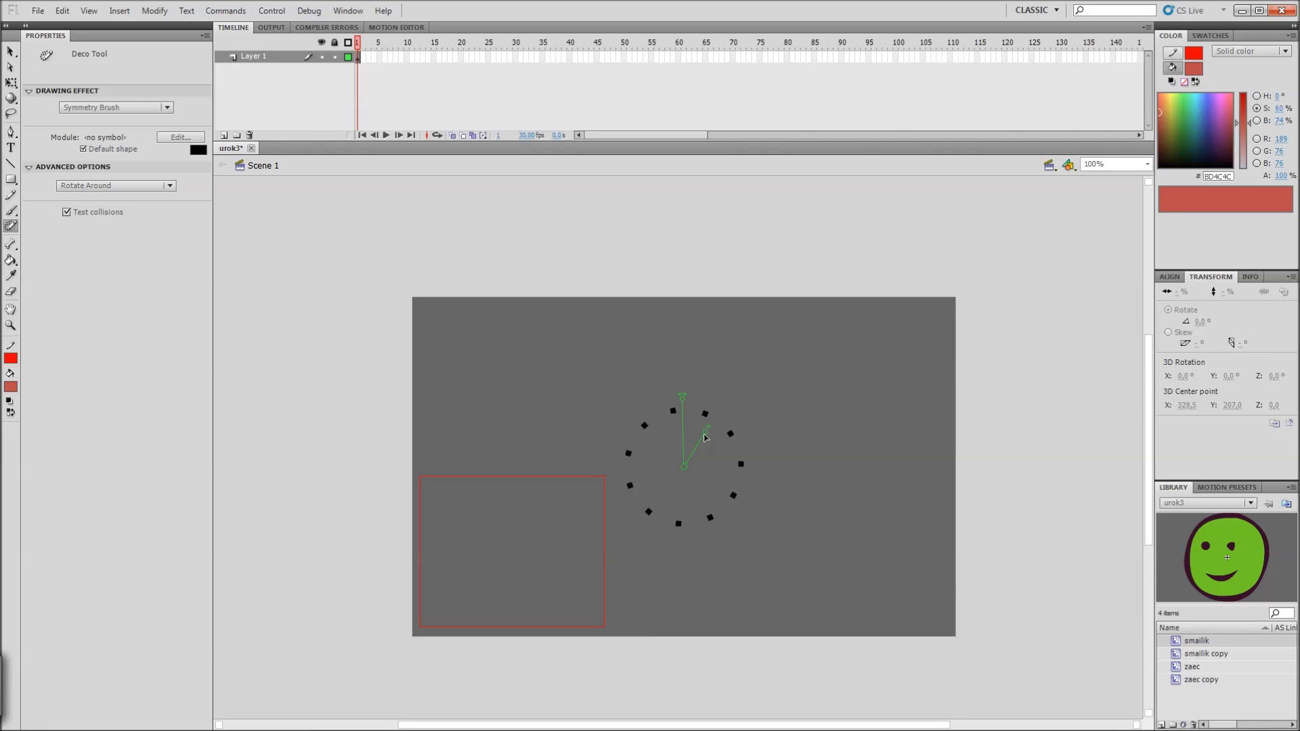
left_click_drag(704, 434, 711, 442)
left_click_drag(711, 442, 703, 433)
left_click_drag(705, 431, 723, 455)
Step: Delete the group of black squares from the stage
key("v")
left_click(741, 464)
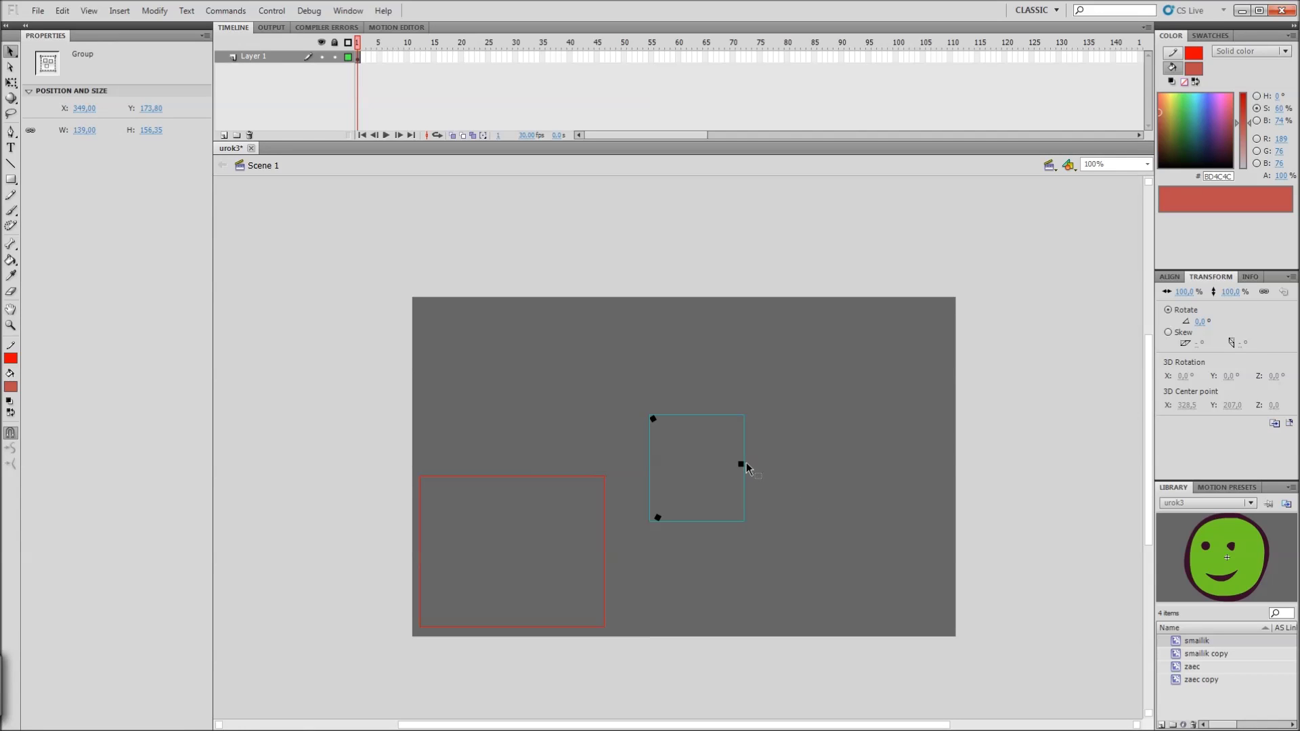
key("Delete")
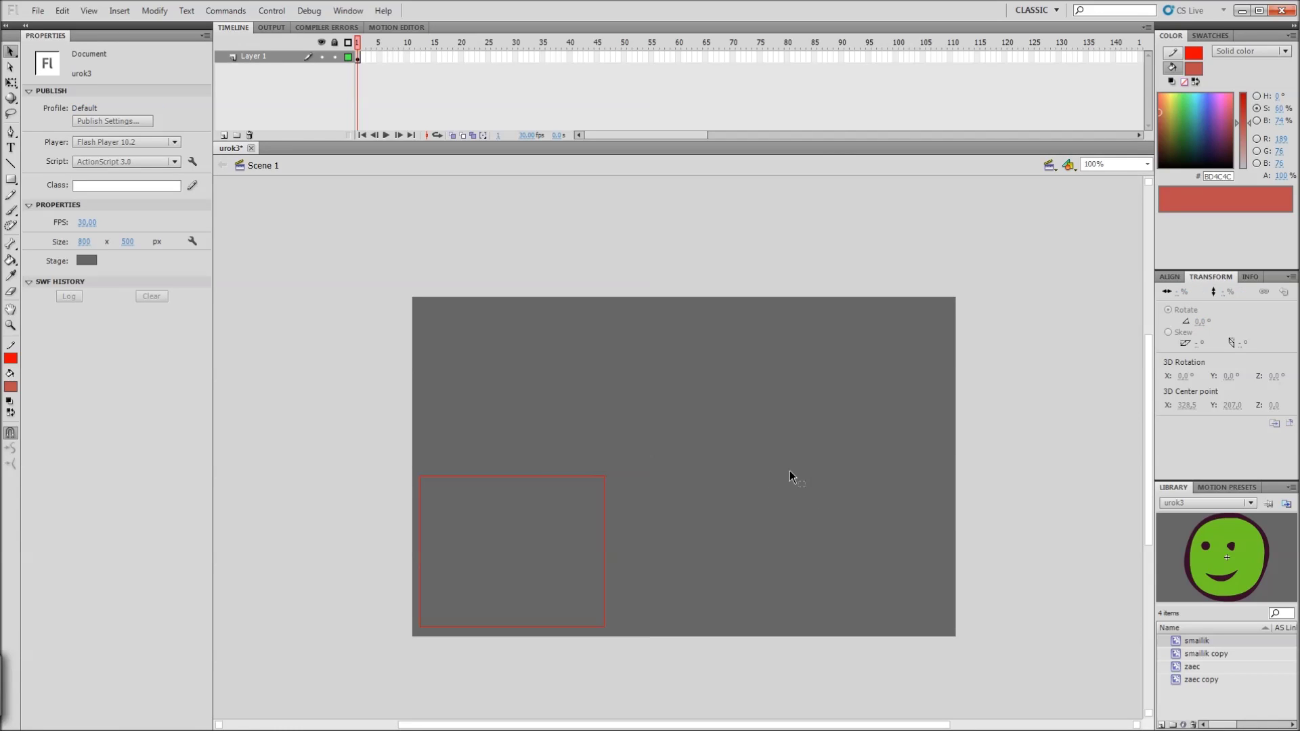
Step: Set the Symmetry Brush's module to the smailik symbol instead of the default shape
key("u")
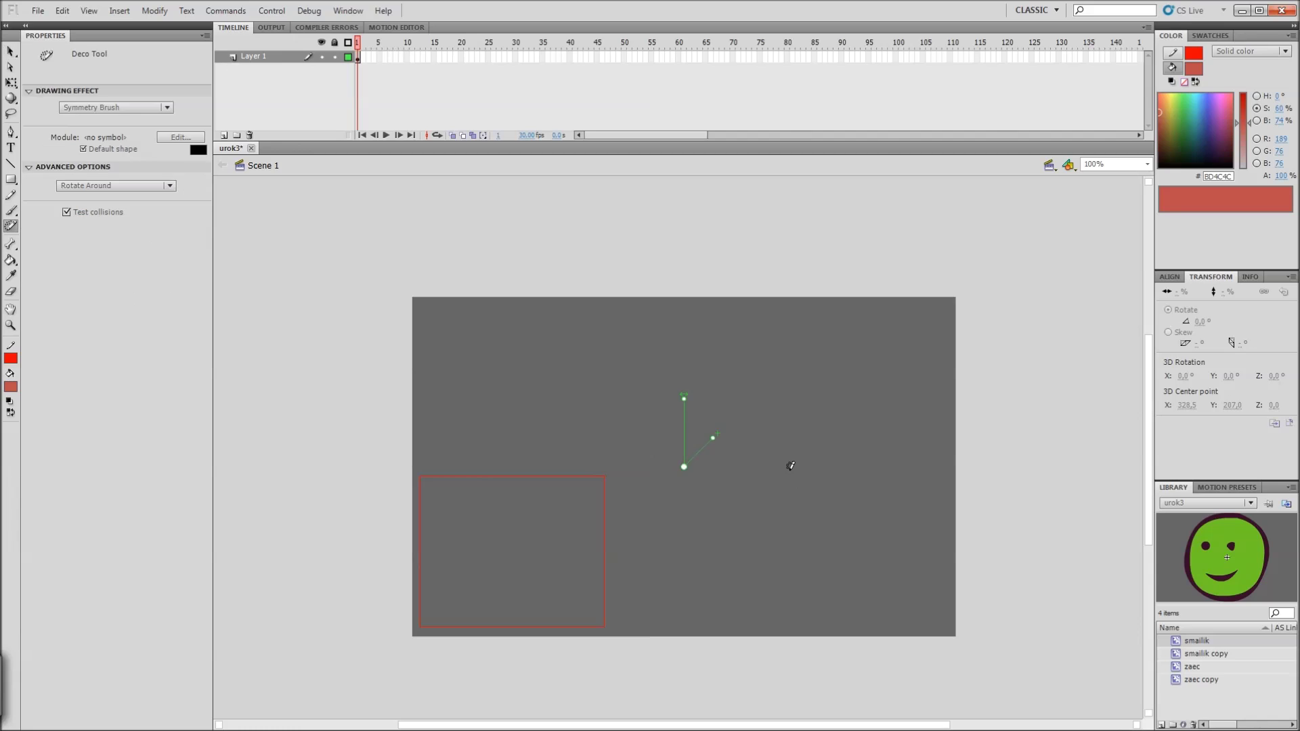
left_click(174, 139)
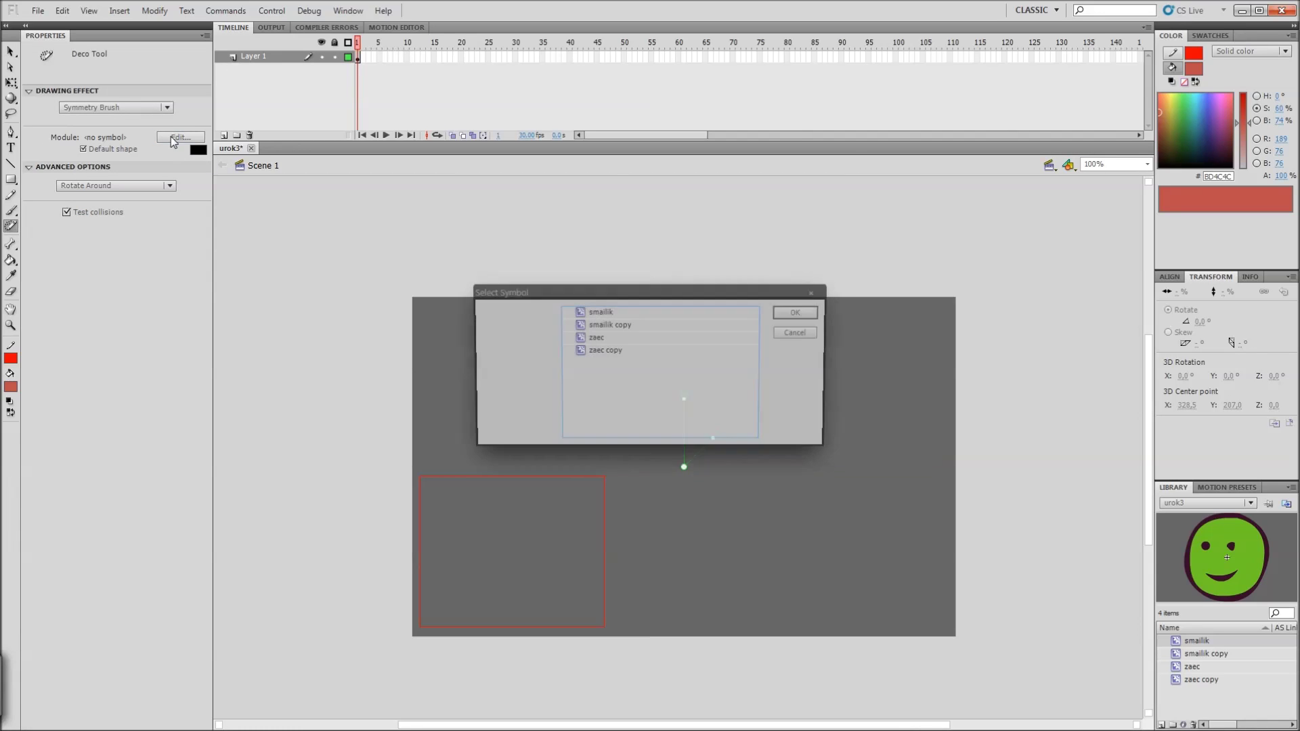
left_click(604, 312)
left_click(799, 312)
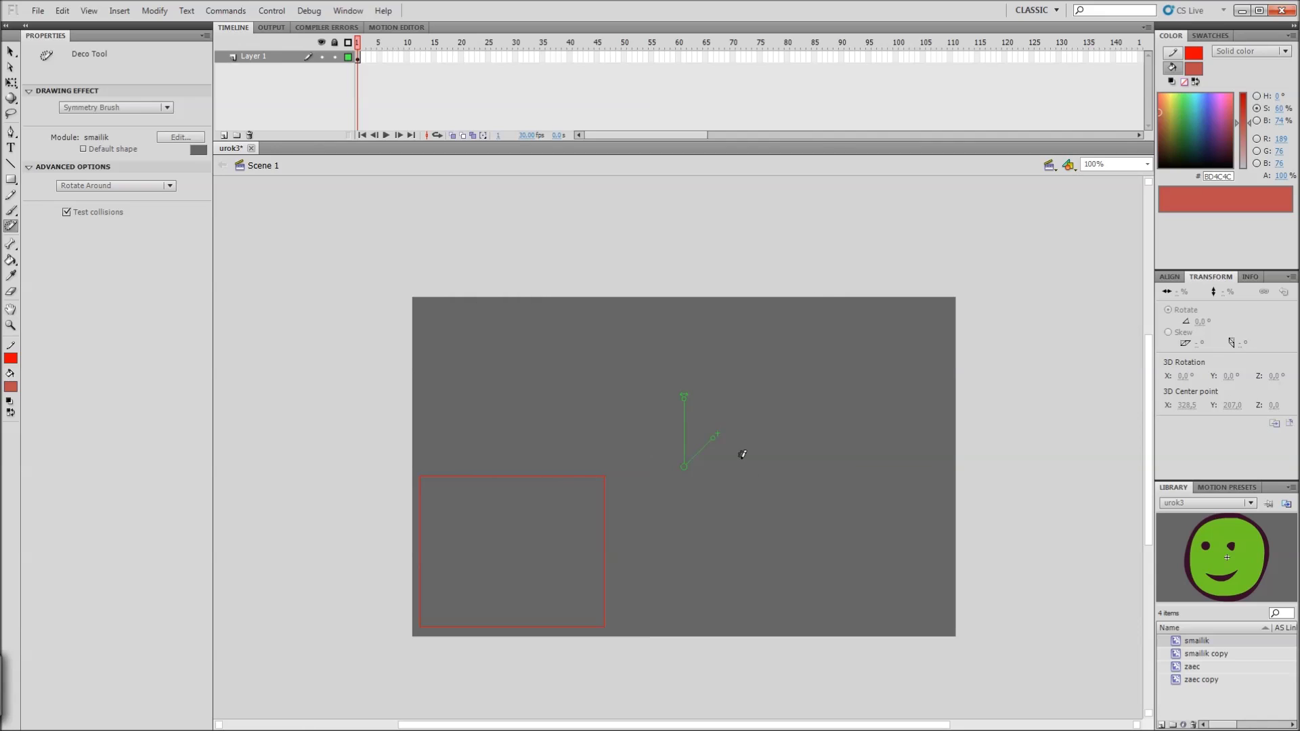
Step: Place a ring of smailik symbols around the stage centre and adjust the copy spacing until the ring holds 17 copies
mouse_move(739, 496)
left_mouse_down()
mouse_move(760, 542)
mouse_move(803, 551)
mouse_move(729, 486)
mouse_move(810, 531)
mouse_move(694, 474)
mouse_move(731, 484)
mouse_move(713, 467)
mouse_move(747, 504)
mouse_move(740, 469)
mouse_move(740, 492)
left_mouse_up()
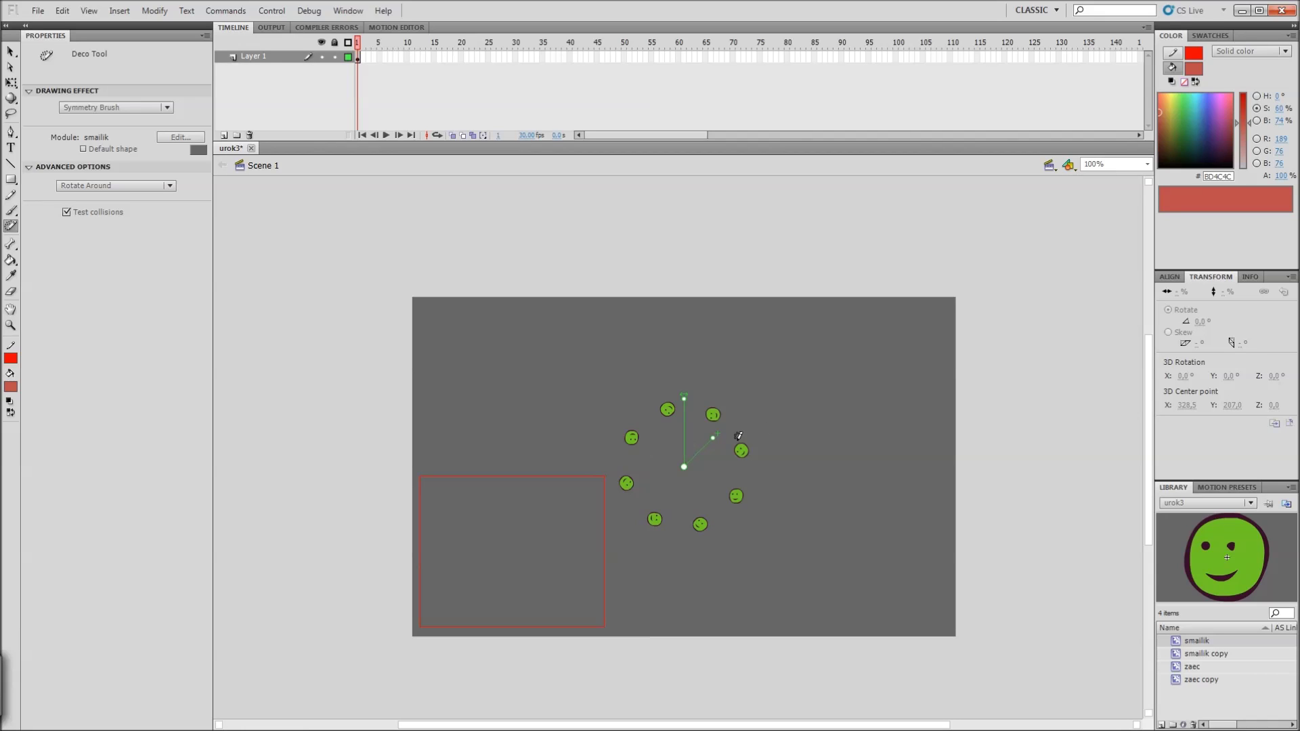
mouse_move(684, 401)
left_mouse_down()
mouse_move(704, 402)
mouse_move(669, 403)
mouse_move(682, 399)
left_mouse_up()
left_click_drag(712, 441, 699, 416)
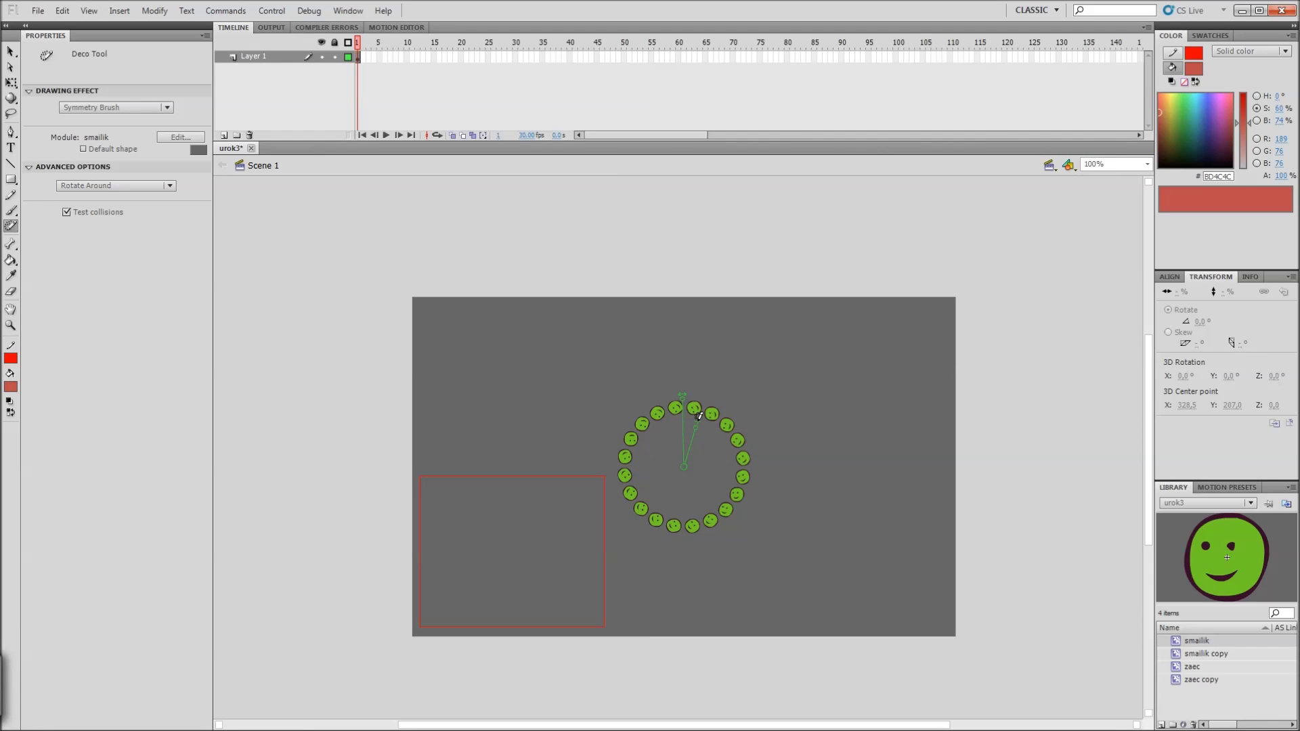
left_click_drag(698, 415, 701, 416)
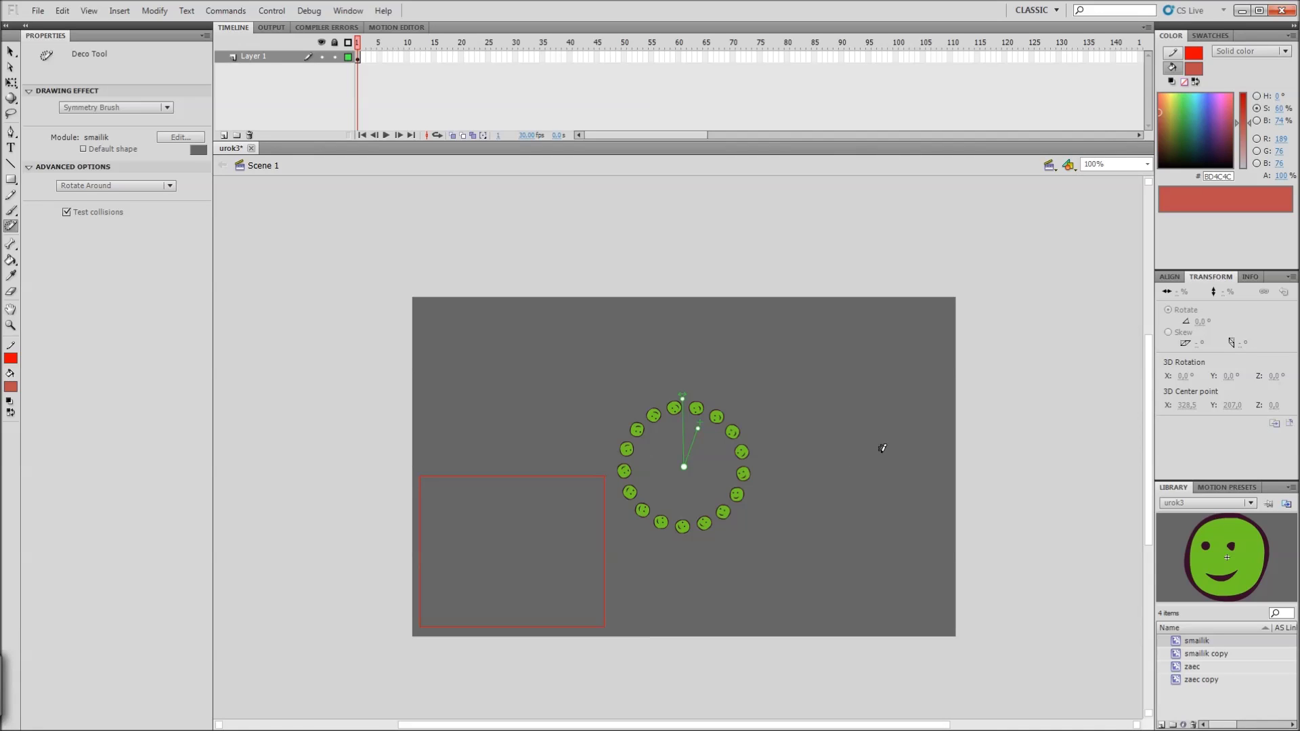
Step: Move the red rectangle off the stage past its left edge and the smiley ring to X 107.10, Y 156.80
key("v")
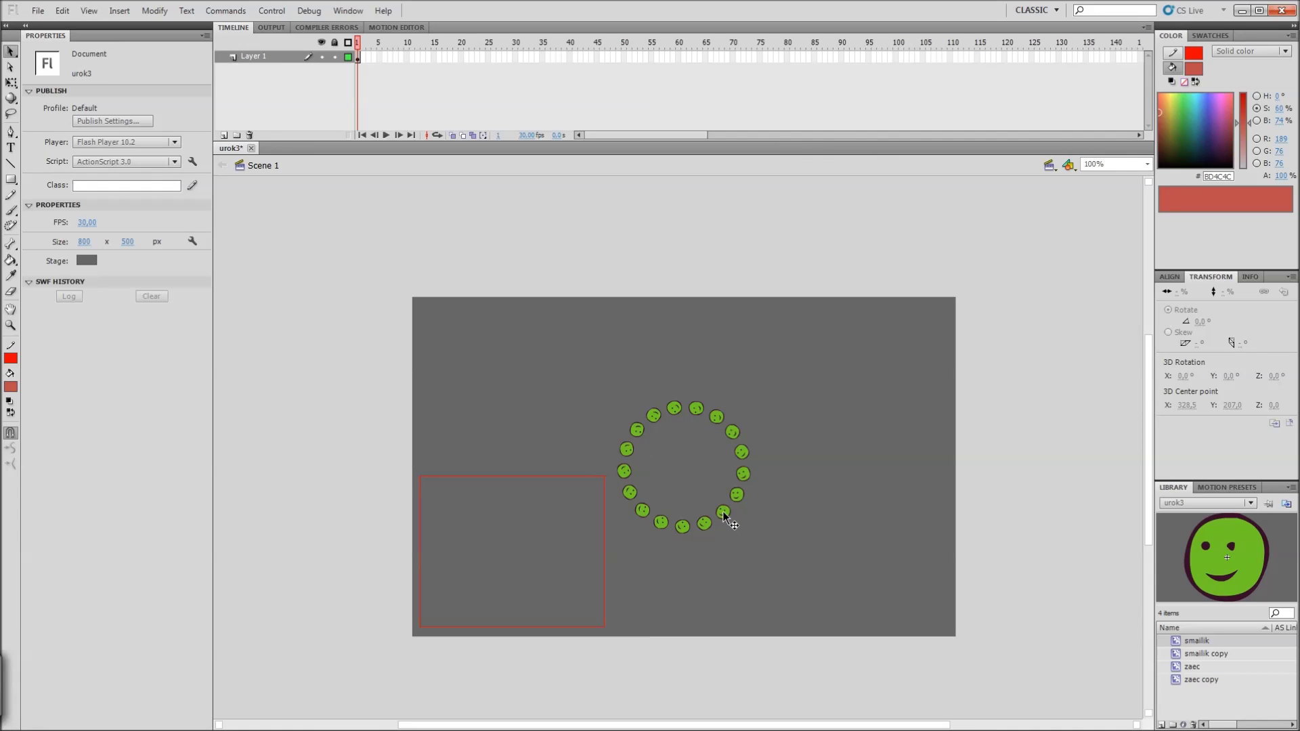
left_click_drag(721, 511, 768, 495)
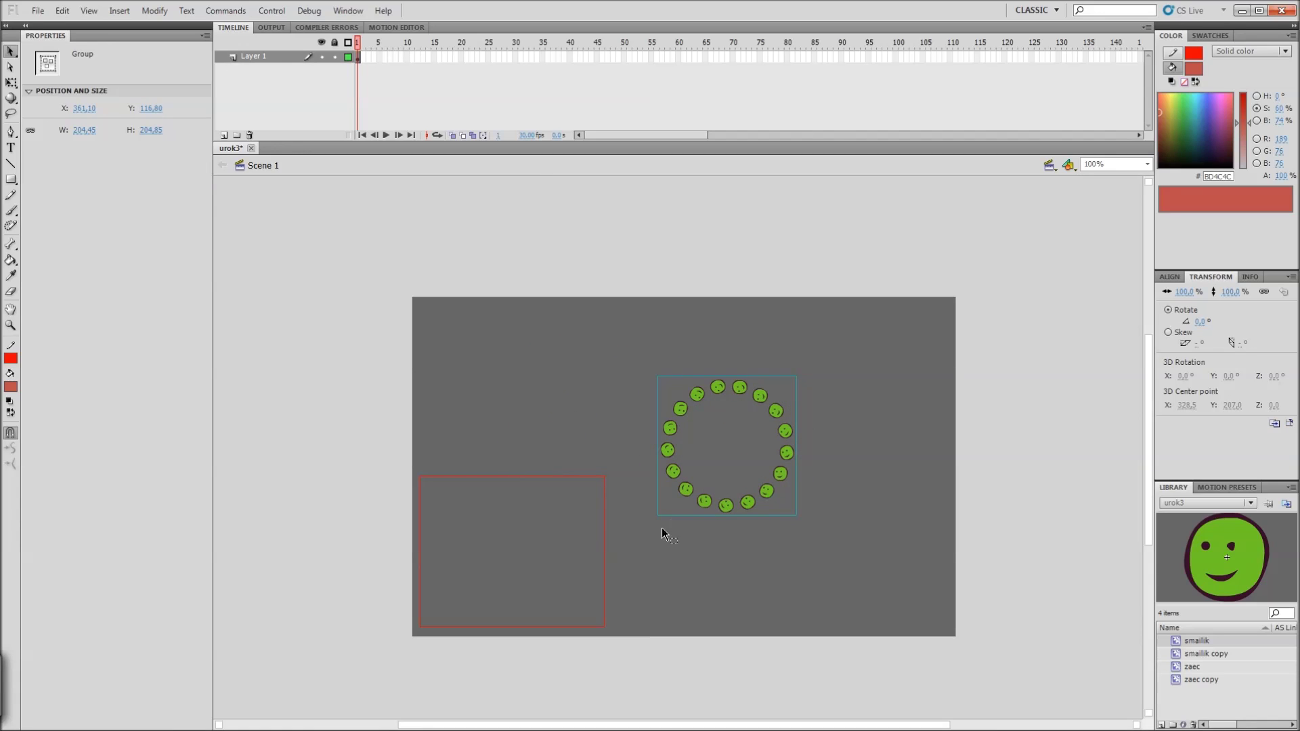
double_click(605, 557)
mouse_move(604, 556)
left_mouse_down()
mouse_move(431, 548)
mouse_move(399, 563)
left_mouse_up()
left_click_drag(730, 502, 555, 522)
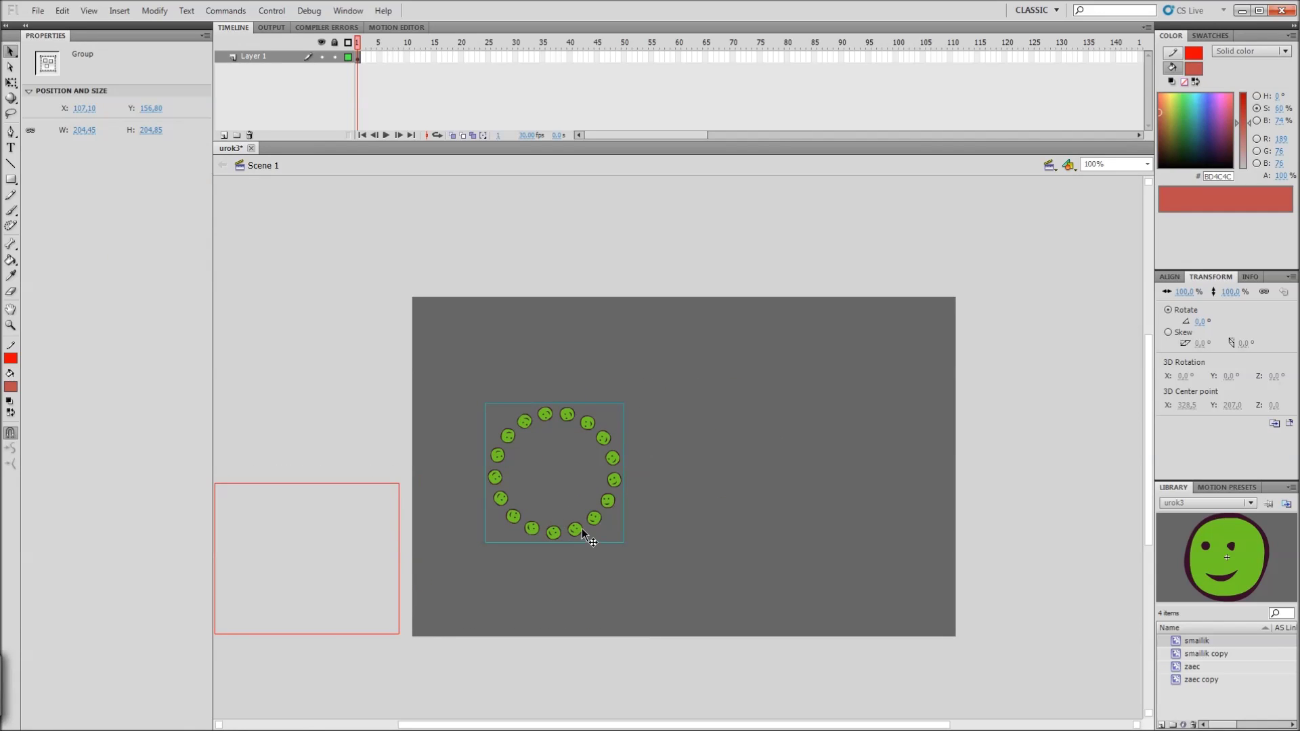
Step: Open the smiley ring group for editing and select all of its smailik instances
double_click(578, 530)
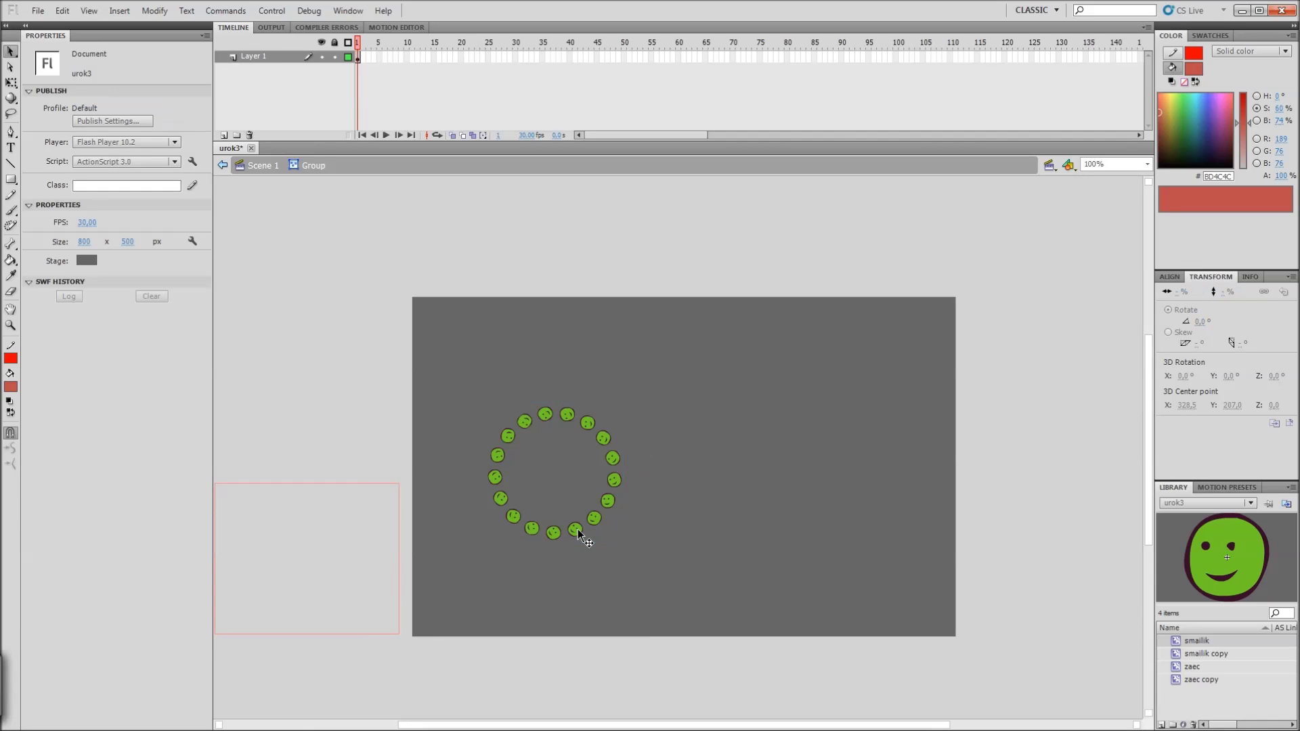
left_click(609, 502)
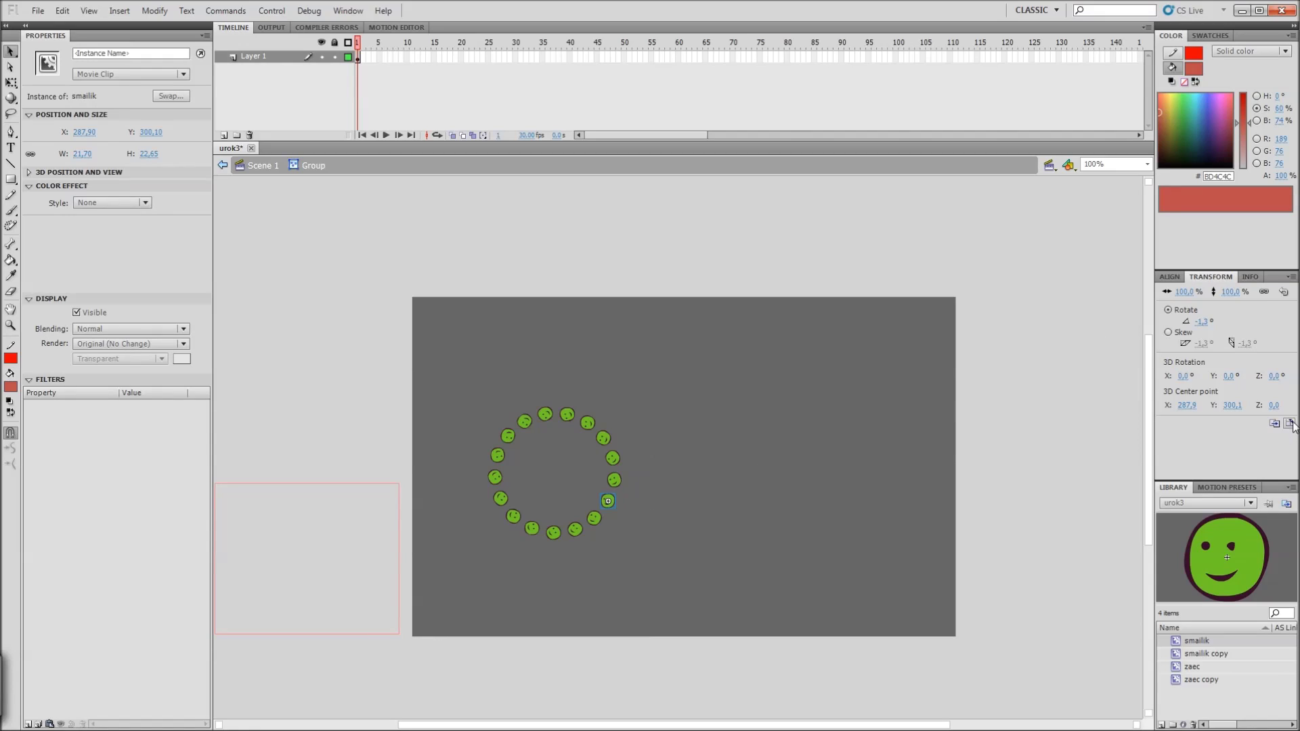
left_click_drag(805, 357, 441, 609)
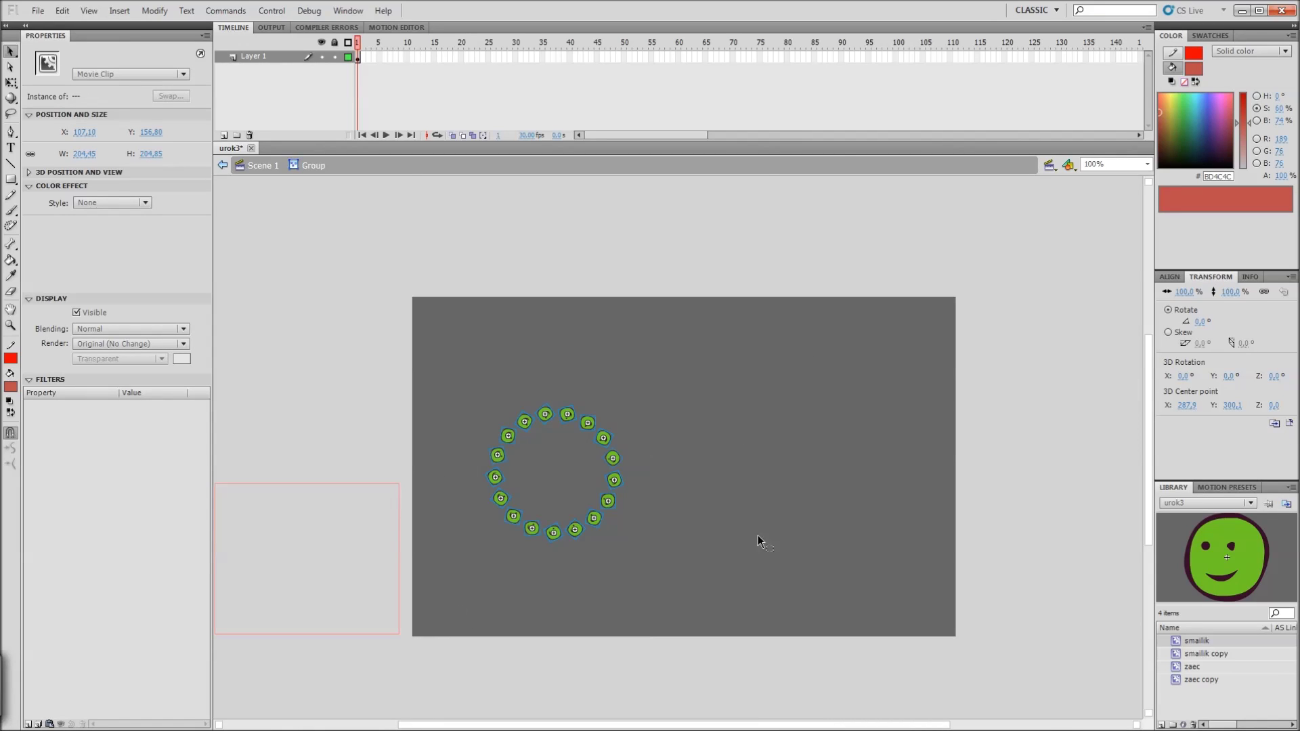
Step: Remove the transformation from all selected smailik instances so the faces in the ring lose their individual rotation
left_click(1290, 423)
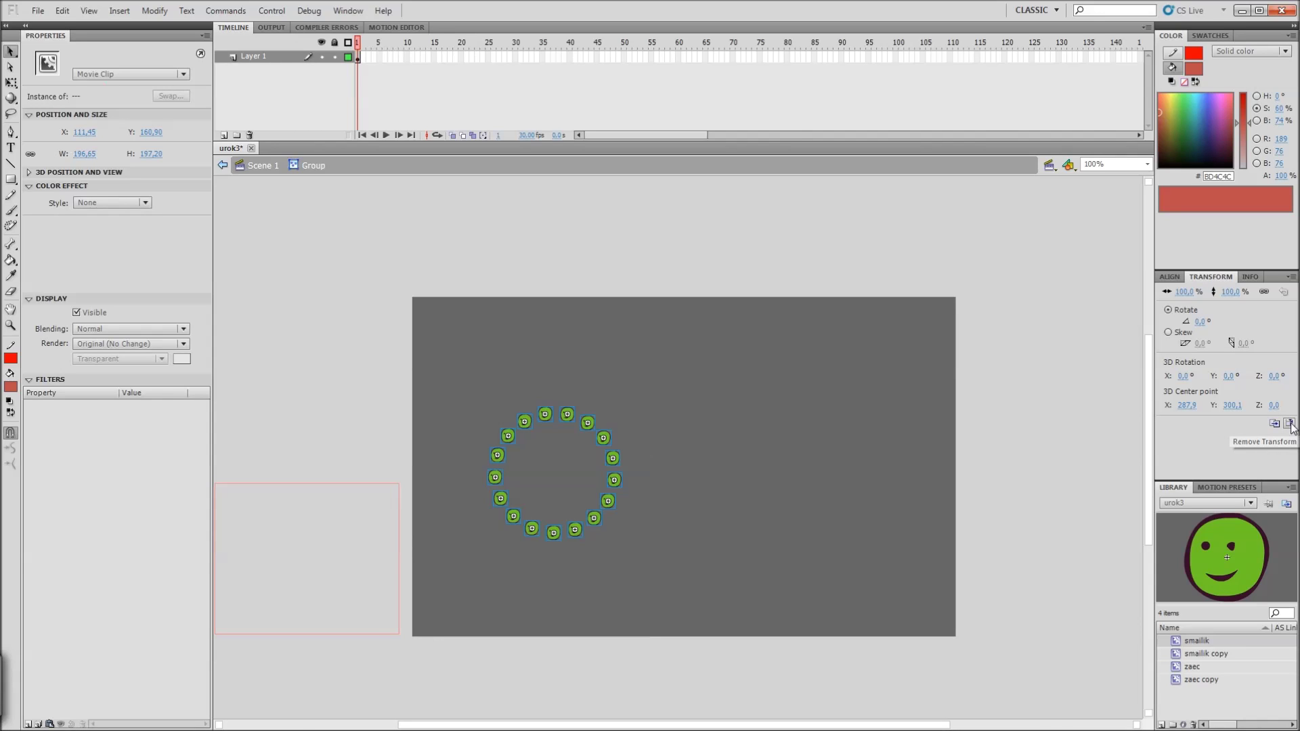
left_click(768, 495)
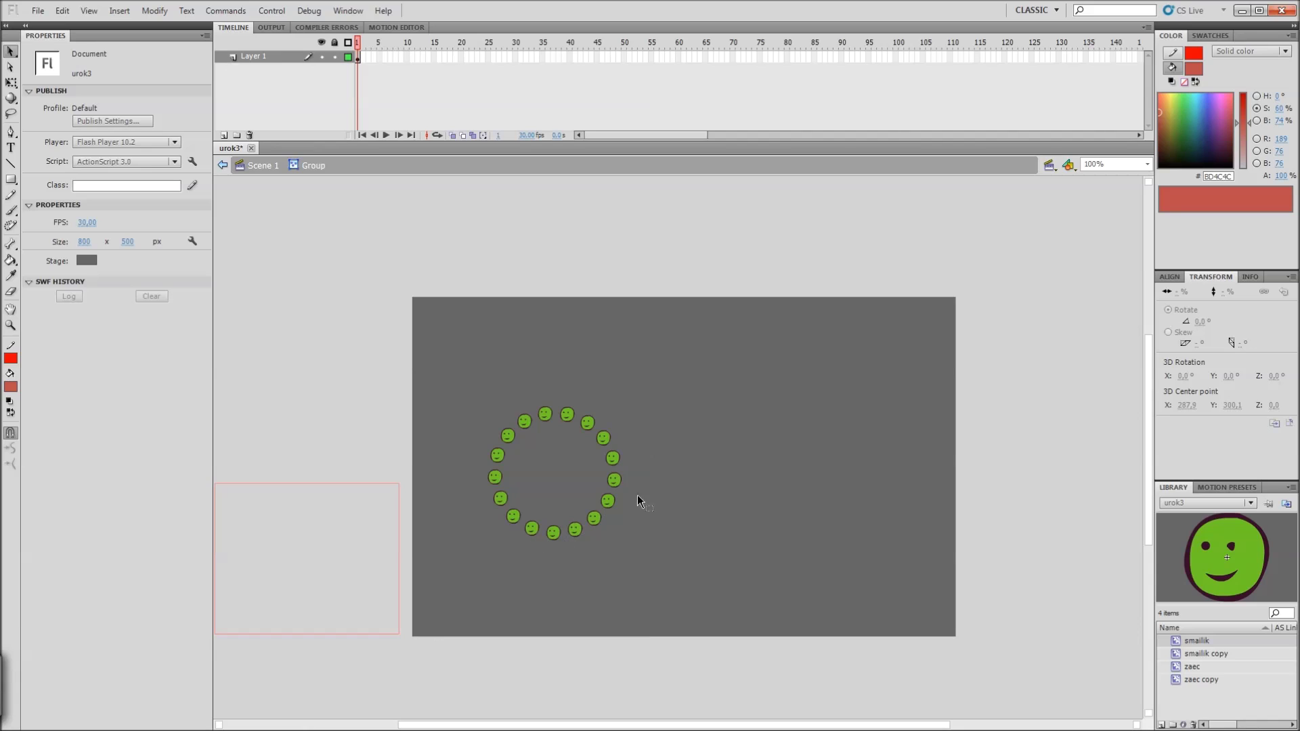
key("ctrl+equal")
left_click_drag(902, 528, 779, 357)
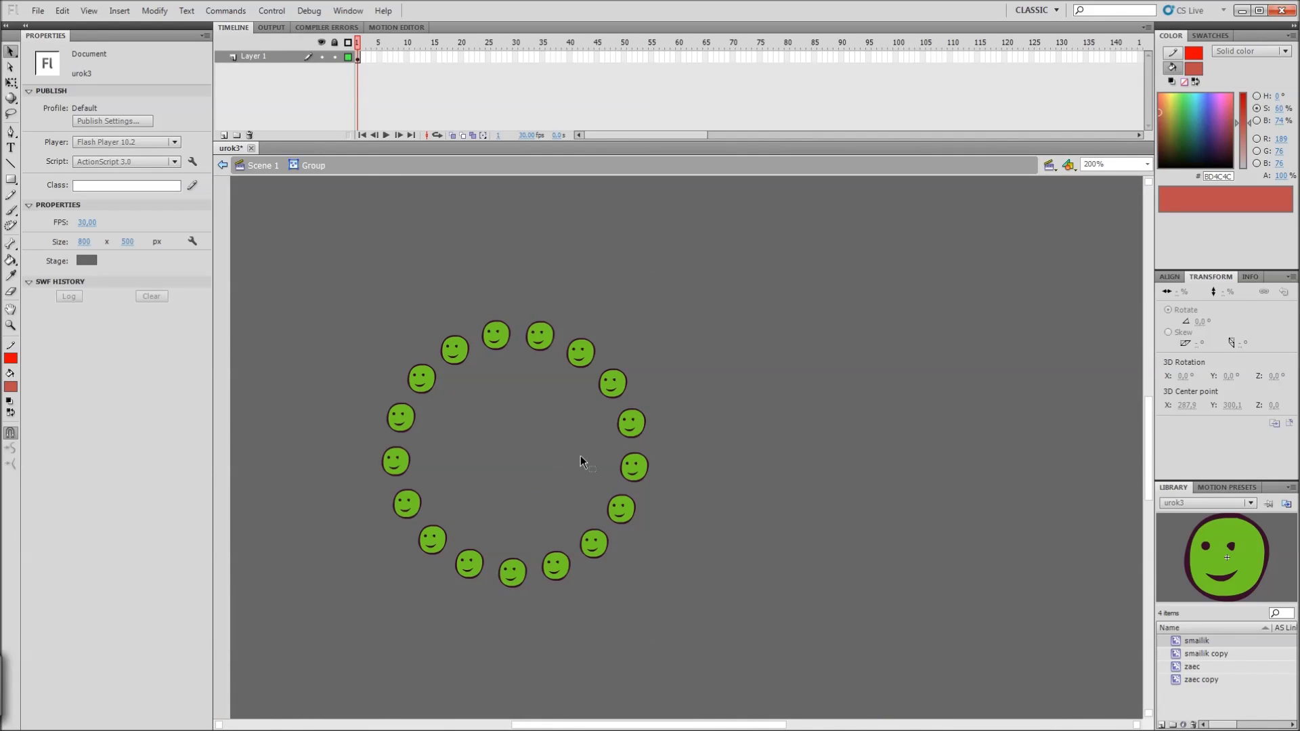
Step: Activate the Deco tool and move the Symmetry Brush's rotation centre to the empty stage area beside the green smiley ring
scroll(753, 403, "right", 5)
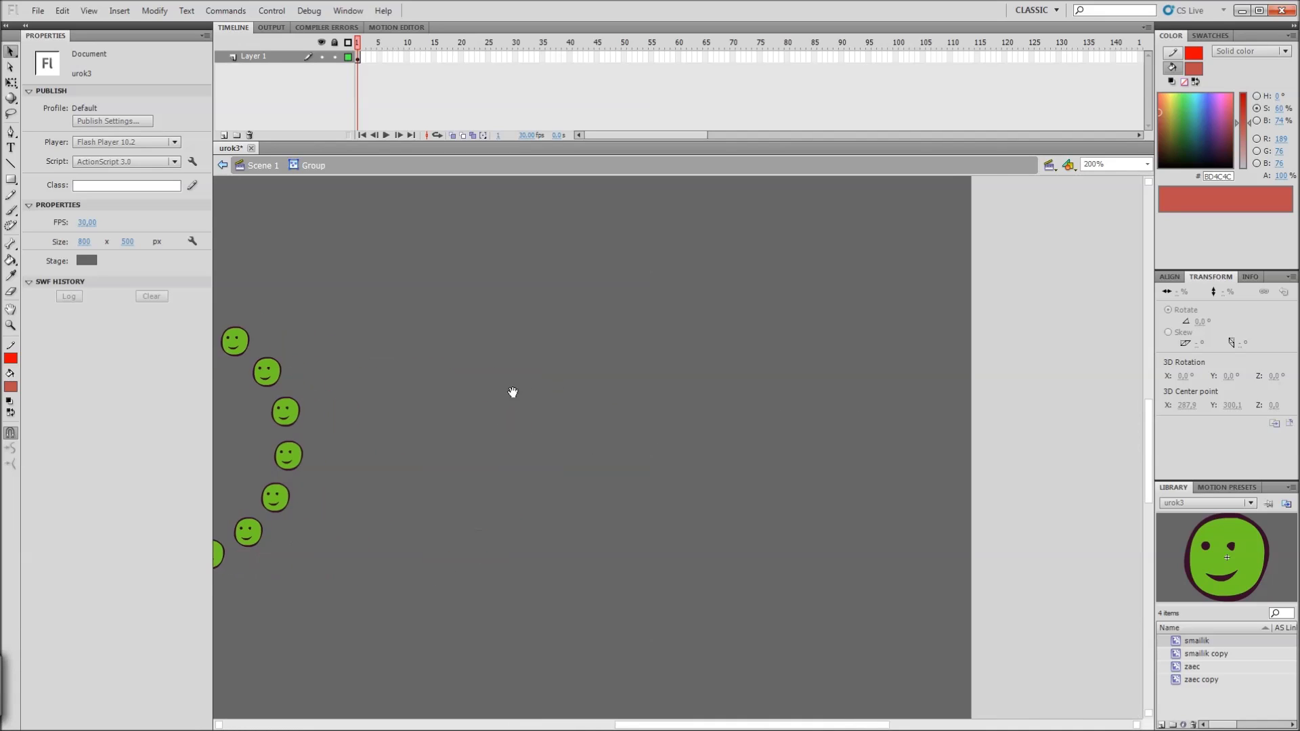
key("u")
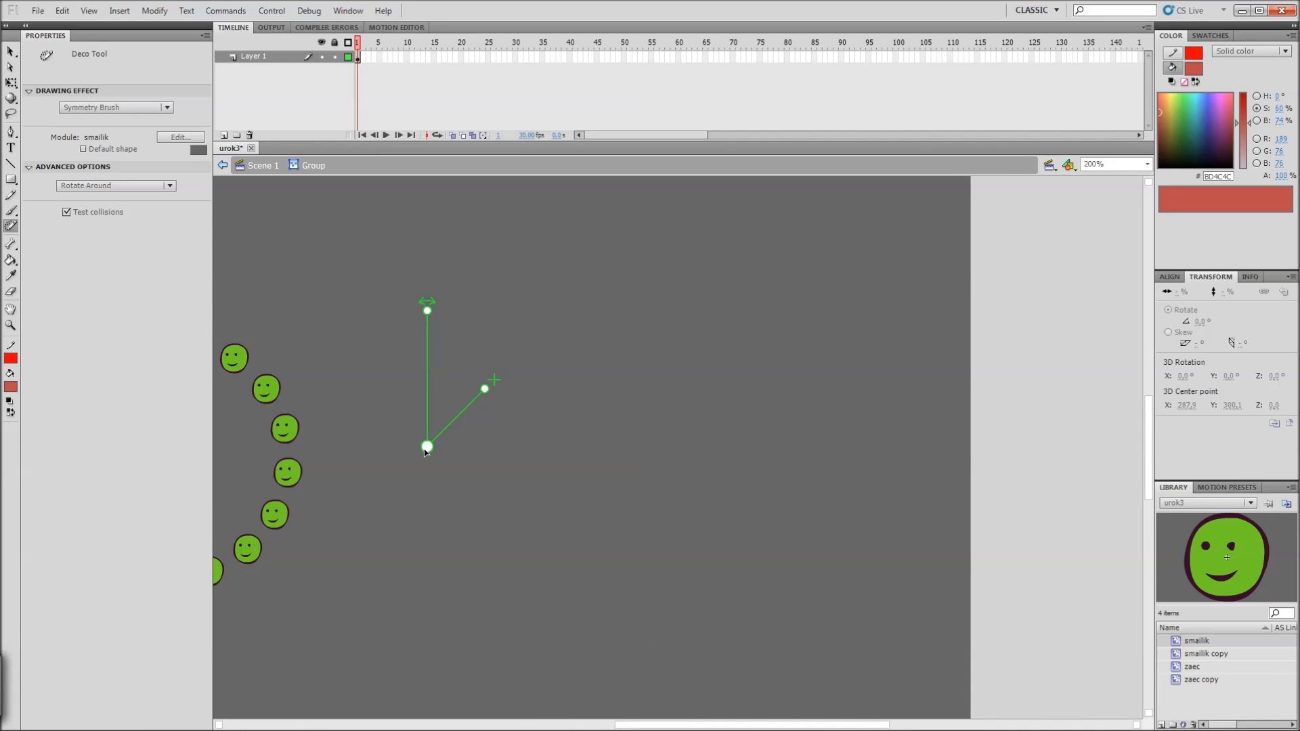
mouse_move(427, 447)
left_mouse_down()
mouse_move(671, 450)
mouse_move(628, 444)
left_mouse_up()
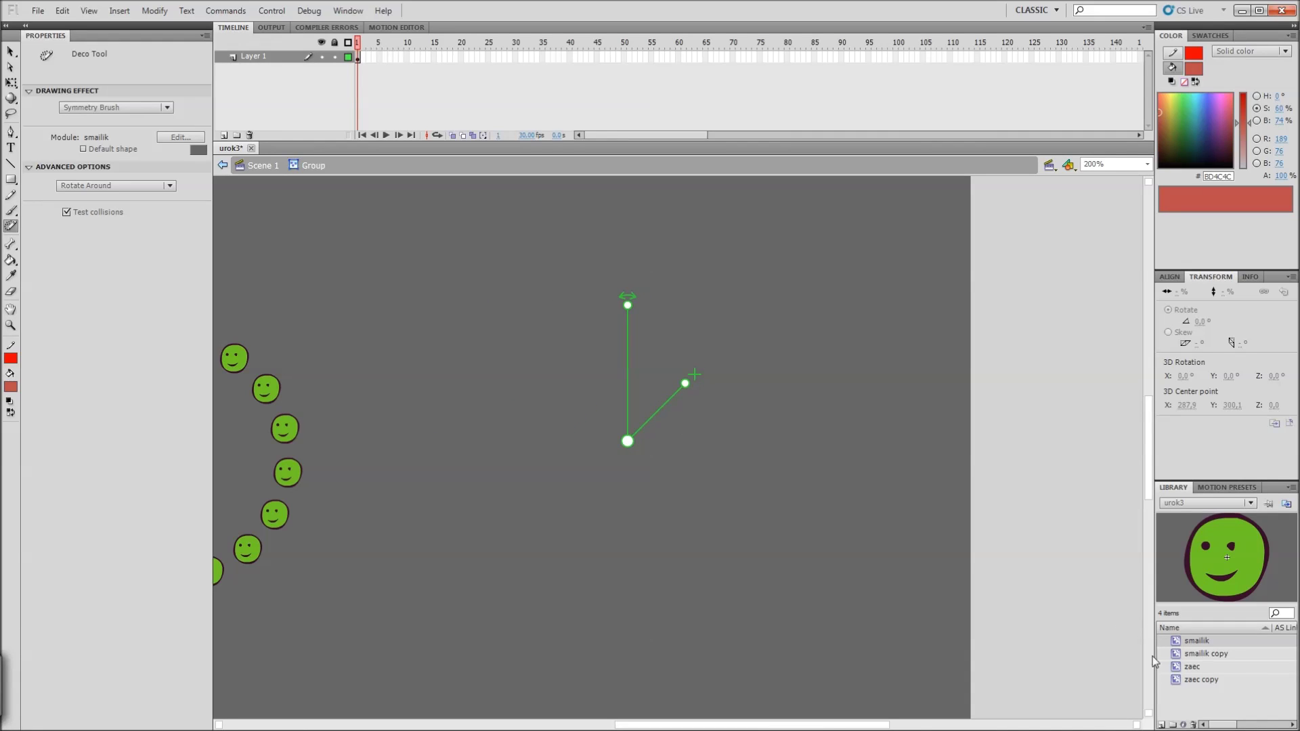
Step: Preview the smailik copy and zaec symbols, then set the Symmetry Brush's module to zaec copy
left_click(188, 137)
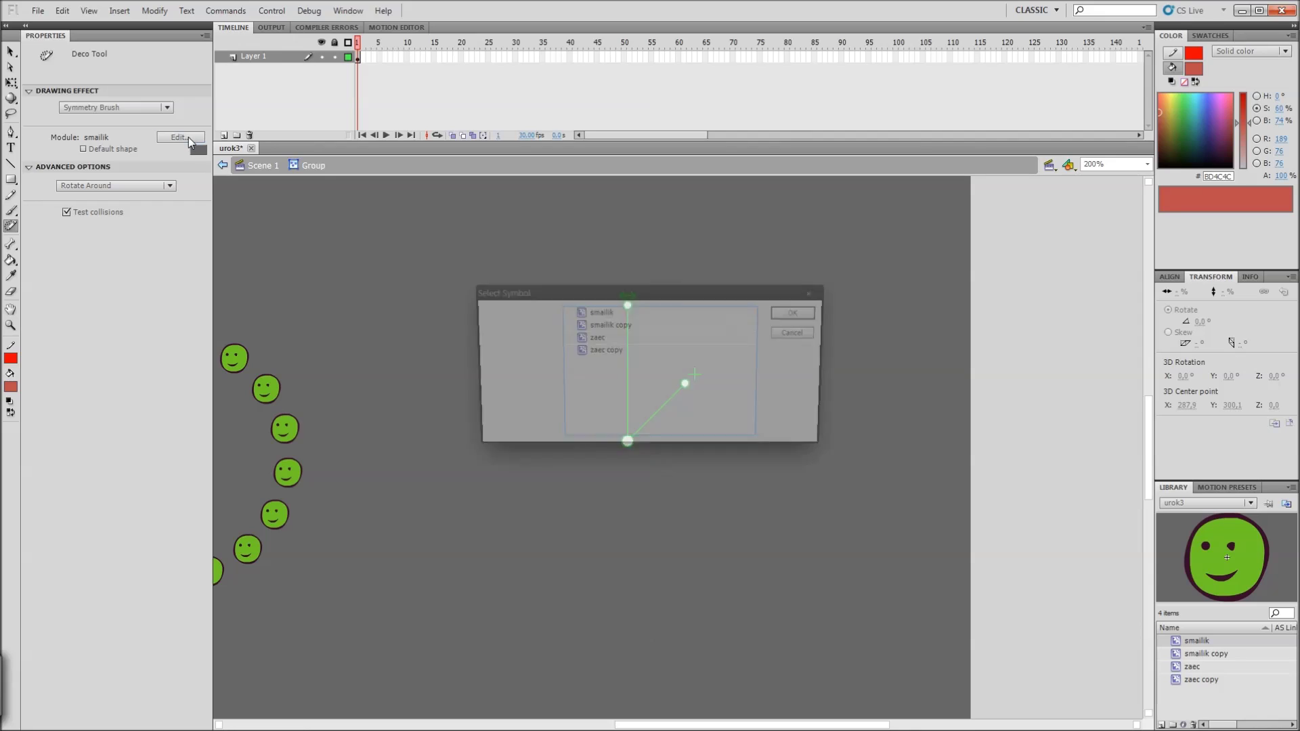
left_click(618, 326)
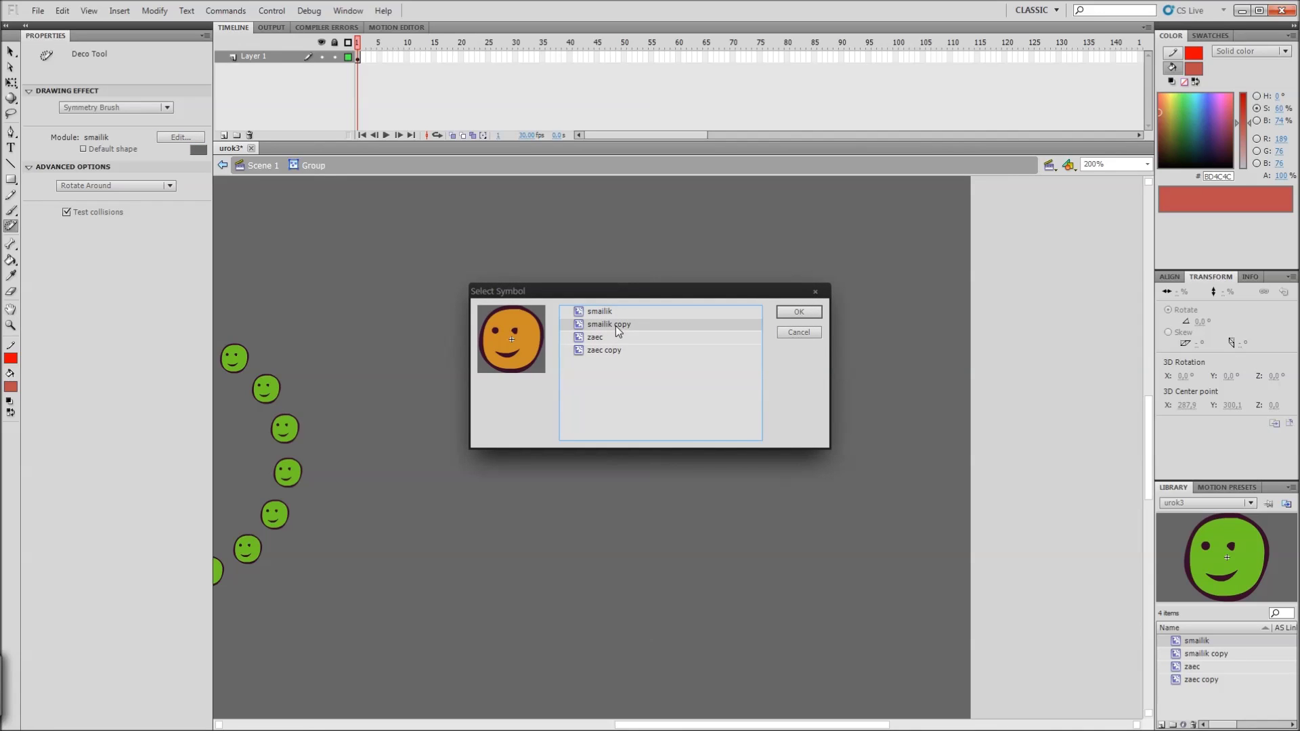
left_click(595, 338)
left_click(608, 350)
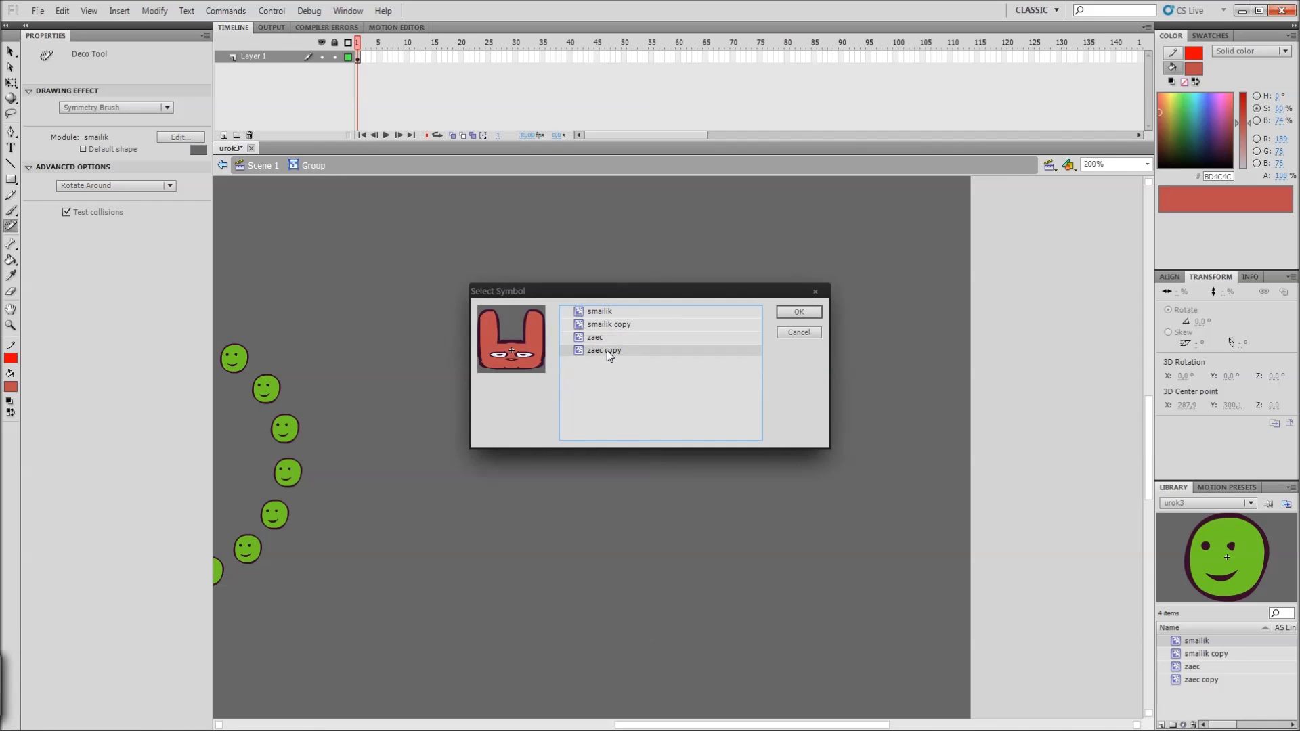
left_click(785, 312)
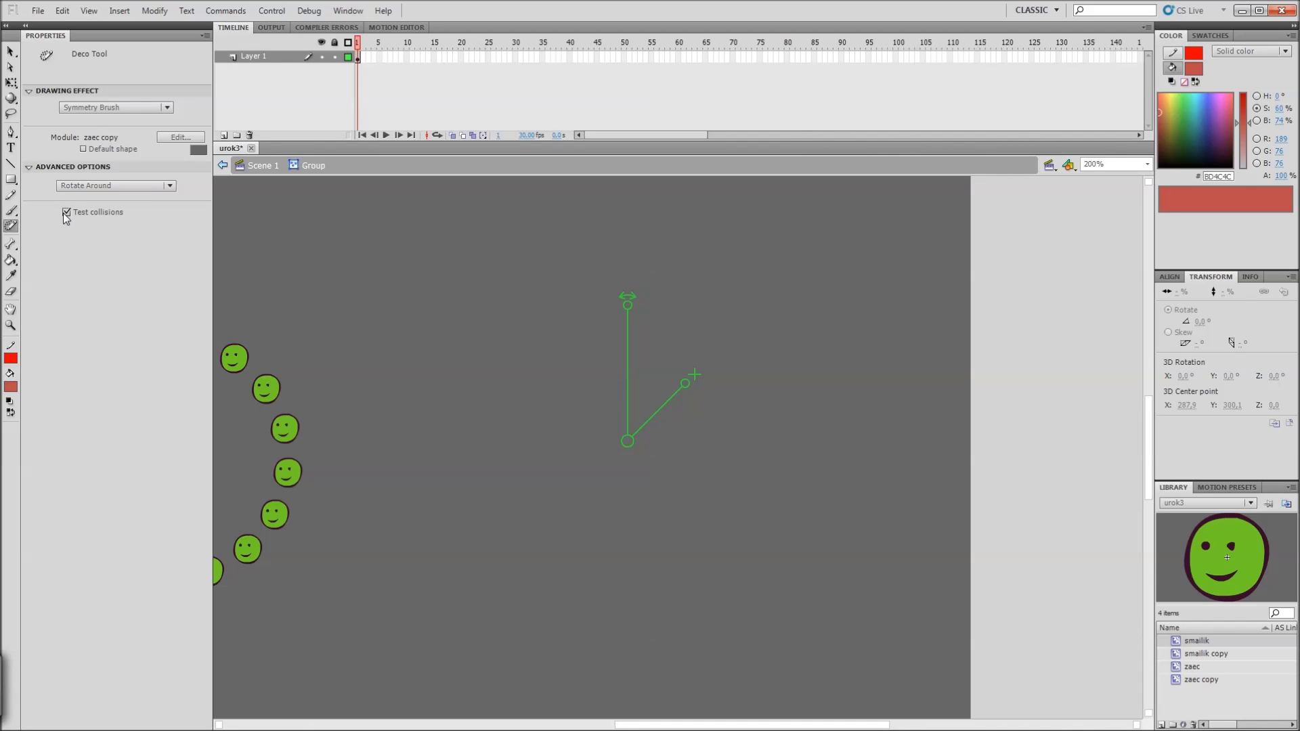
Step: Turn off Test collisions and place a tight ring of eight zaec copy symbols around the rotation centre
left_click(712, 437)
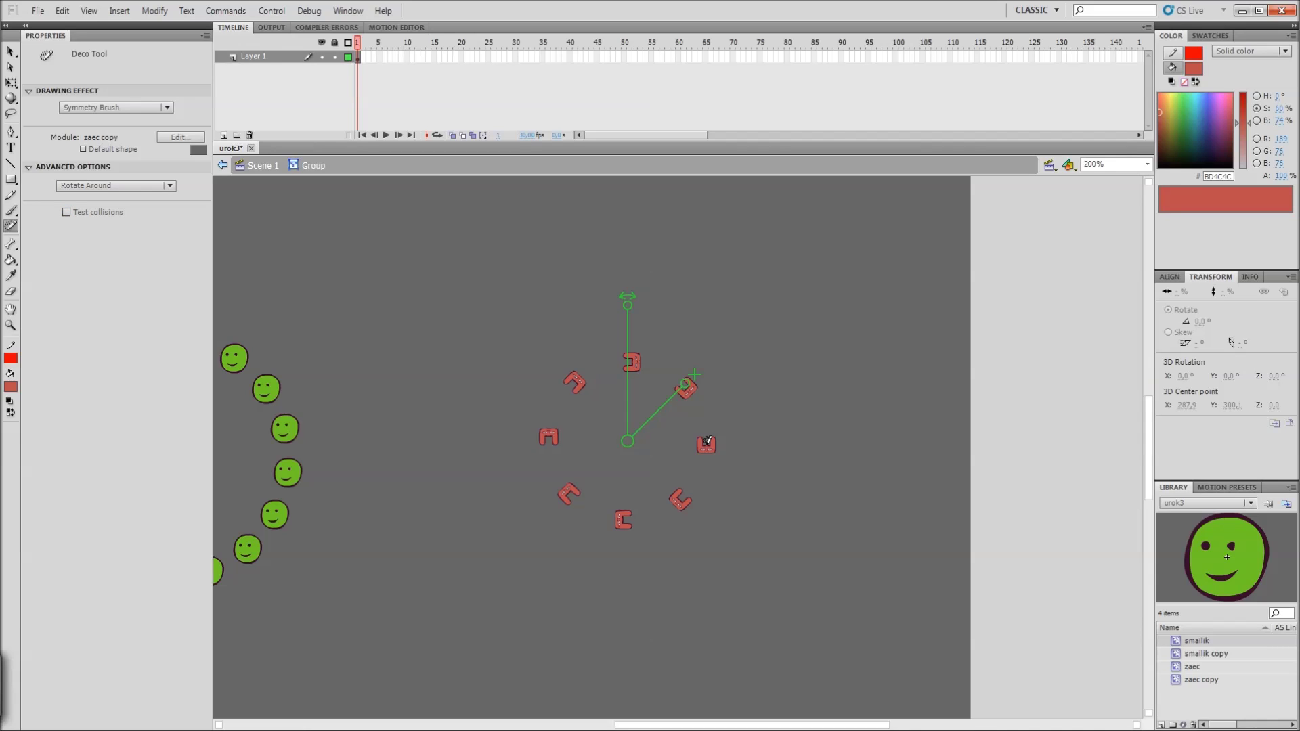
left_click_drag(716, 433, 713, 448)
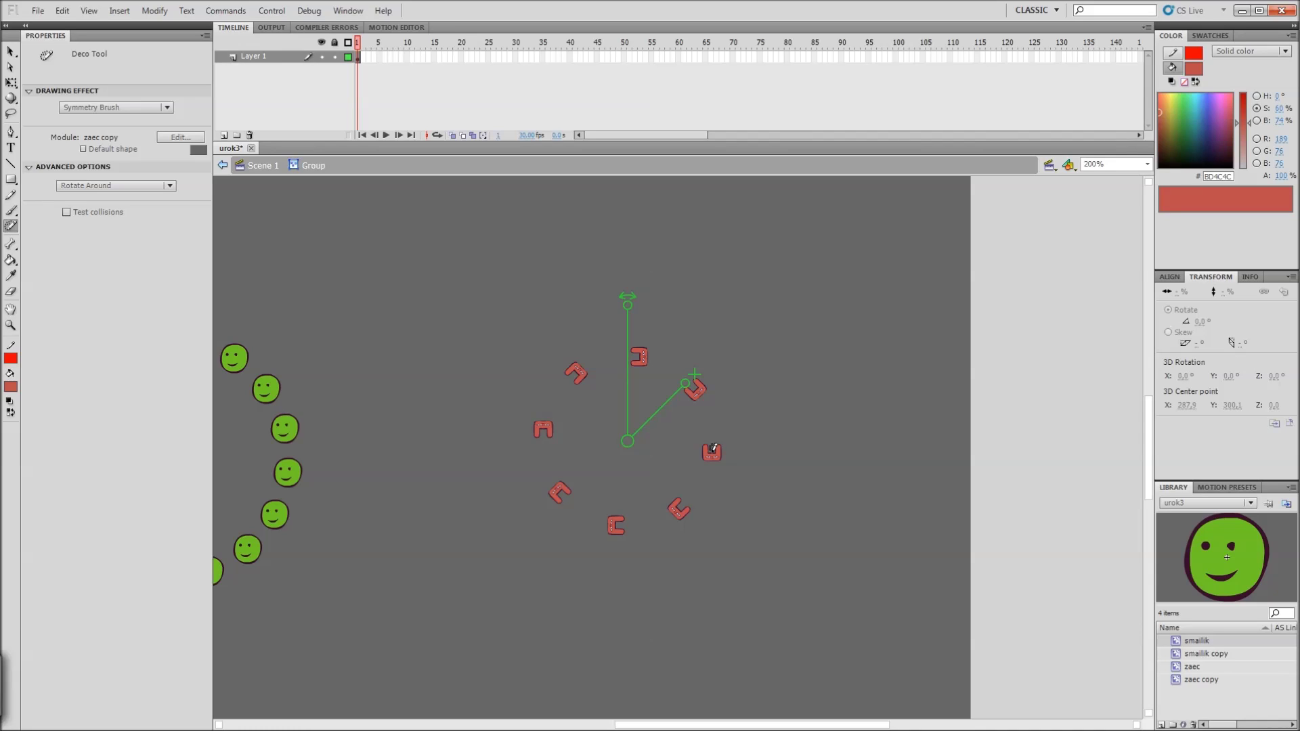
mouse_move(712, 449)
left_mouse_down()
mouse_move(700, 364)
mouse_move(609, 352)
mouse_move(645, 352)
mouse_move(627, 352)
left_mouse_up()
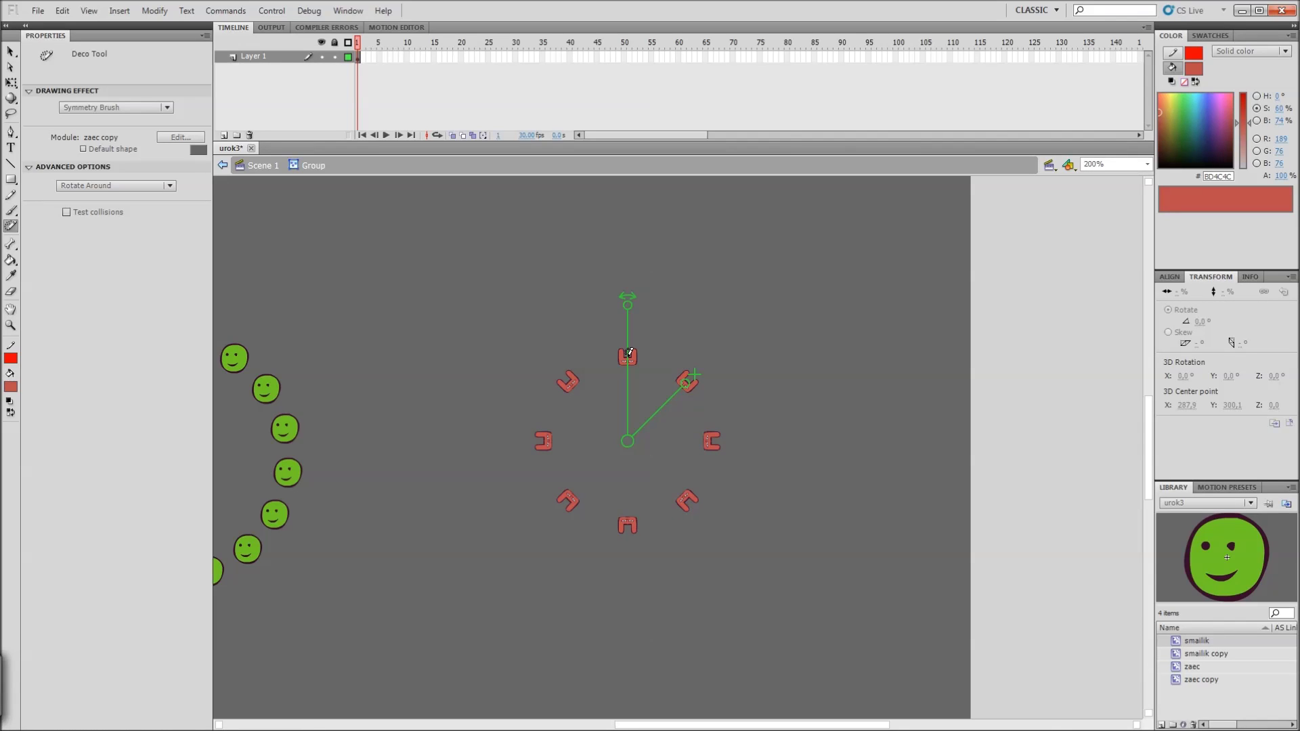
mouse_move(628, 353)
left_mouse_down()
mouse_move(664, 355)
mouse_move(701, 382)
mouse_move(715, 450)
mouse_move(670, 450)
mouse_move(656, 410)
mouse_move(622, 396)
mouse_move(661, 439)
mouse_move(628, 474)
mouse_move(643, 492)
mouse_move(676, 488)
mouse_move(670, 447)
left_mouse_up()
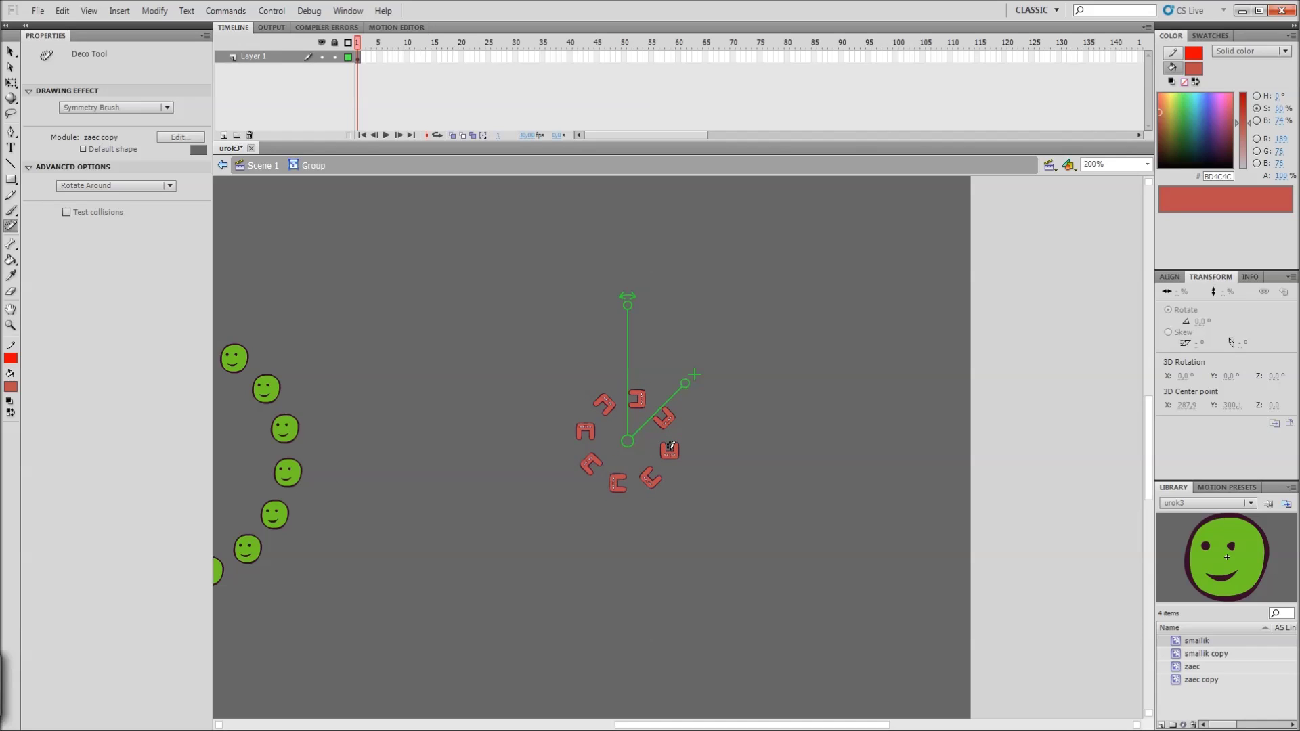
Step: Place a second, wider ring of zaec copy symbols around the first one with Test collisions off
left_click(67, 212)
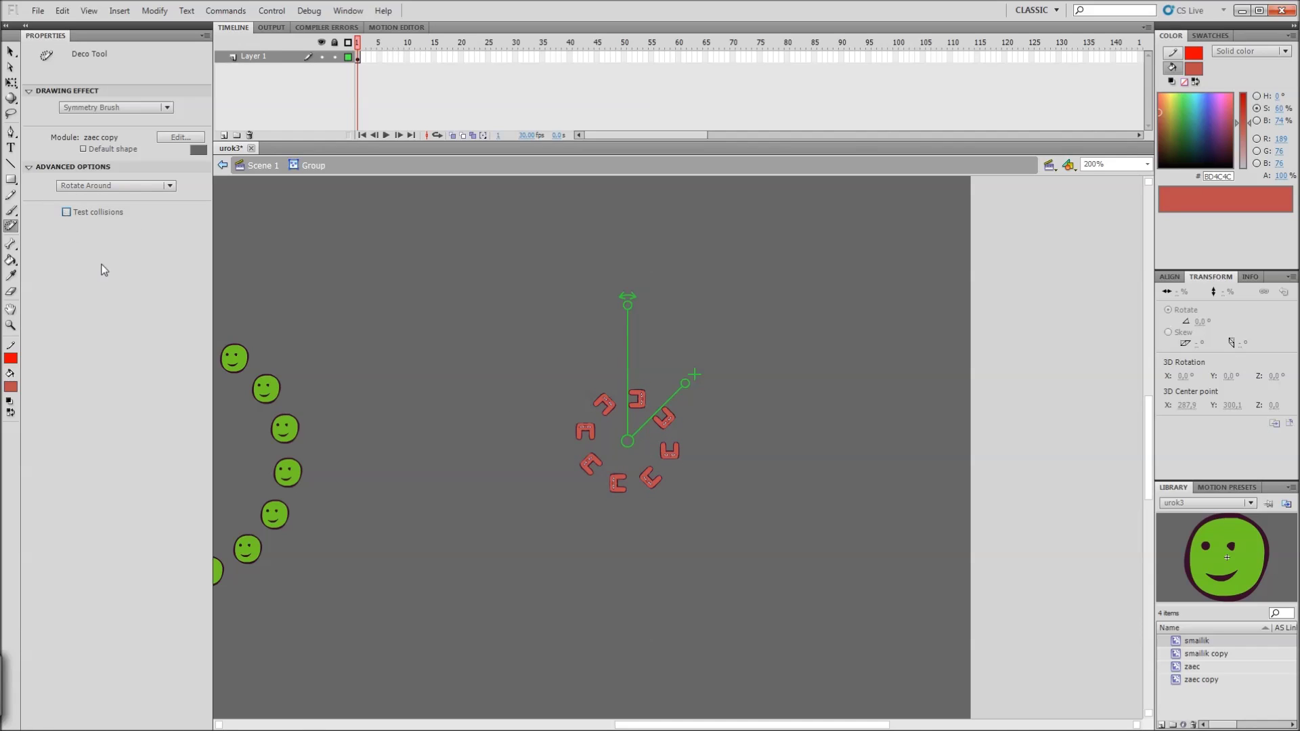
left_click(67, 212)
left_click_drag(709, 455, 635, 509)
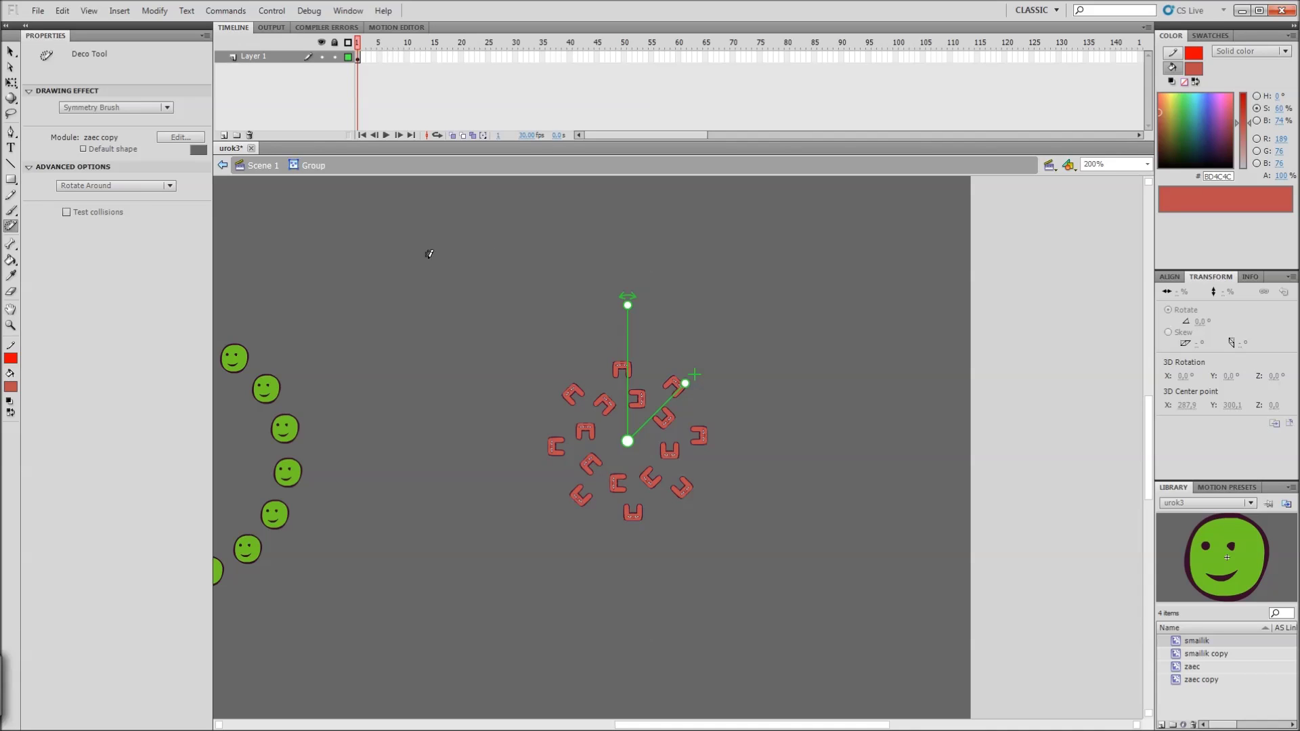
Step: Set the brush module to smailik copy and place a ring of orange smileys outside the zaec copy rings
left_click(171, 138)
left_click_drag(642, 296, 781, 230)
left_click(749, 260)
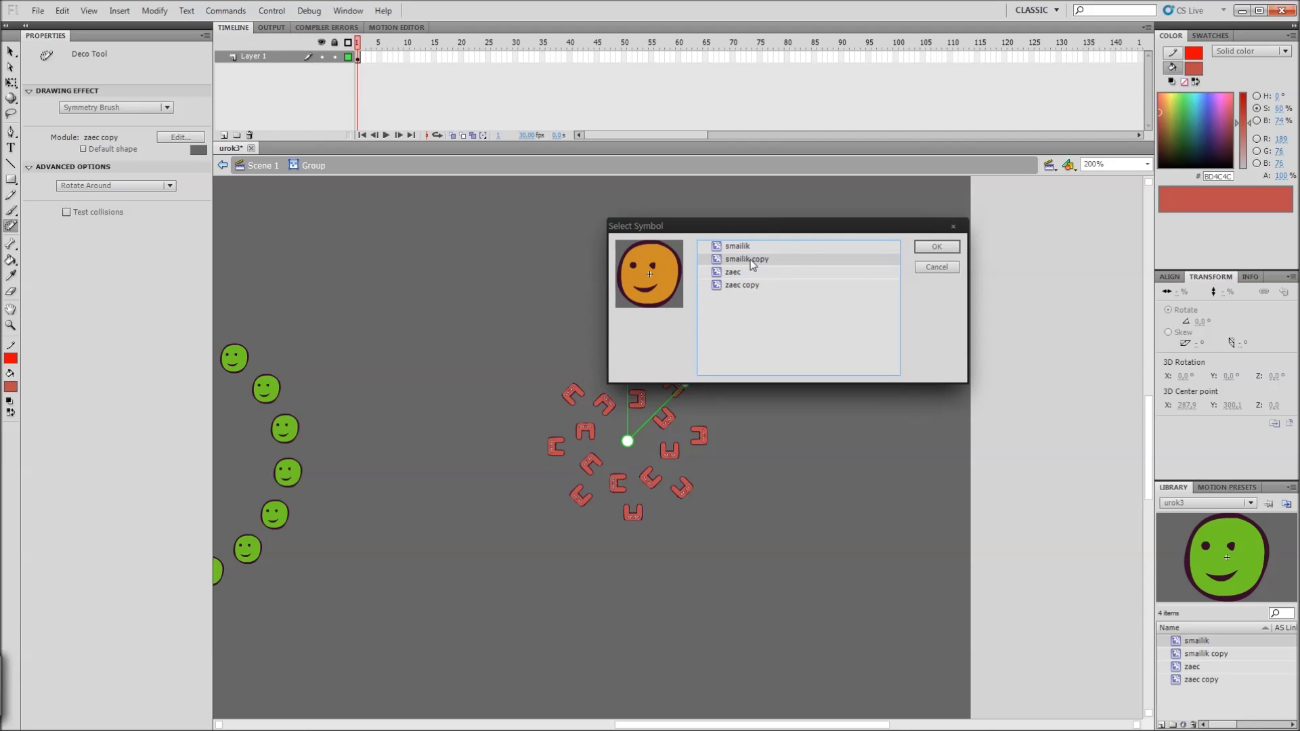
left_click(937, 247)
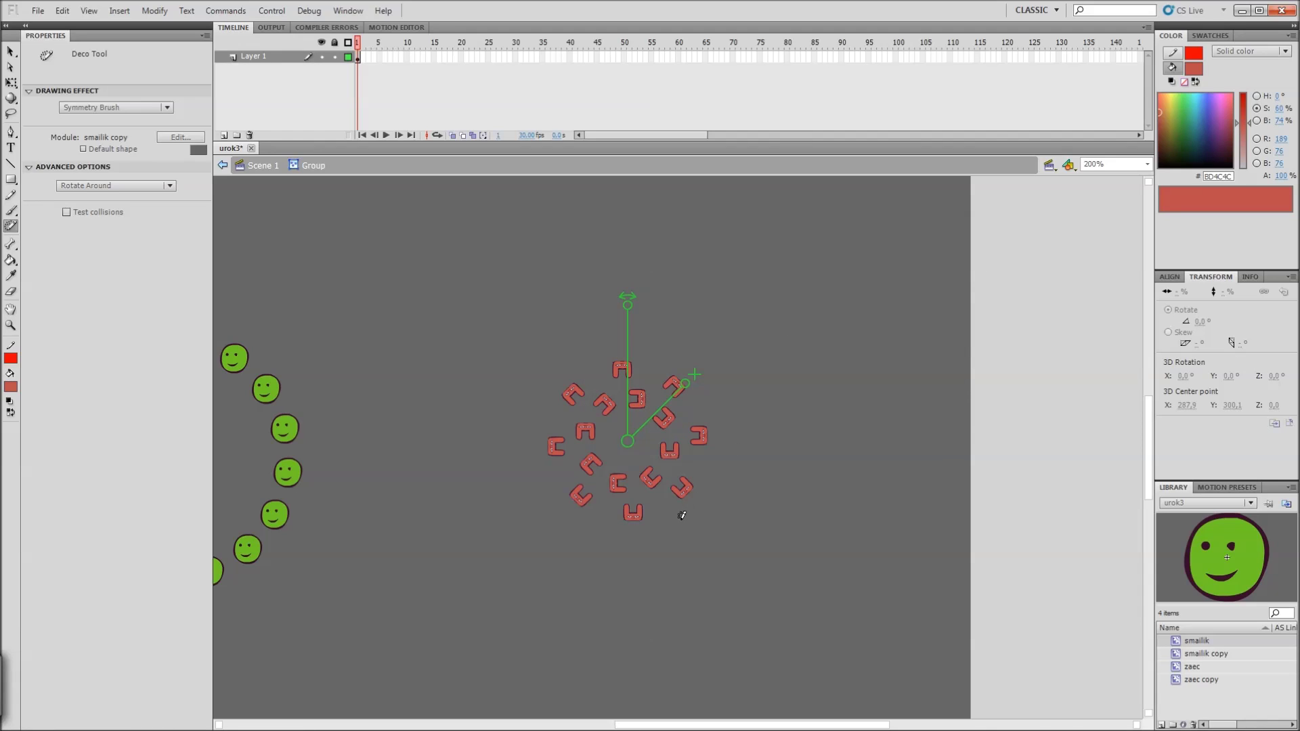
left_click_drag(670, 514, 665, 509)
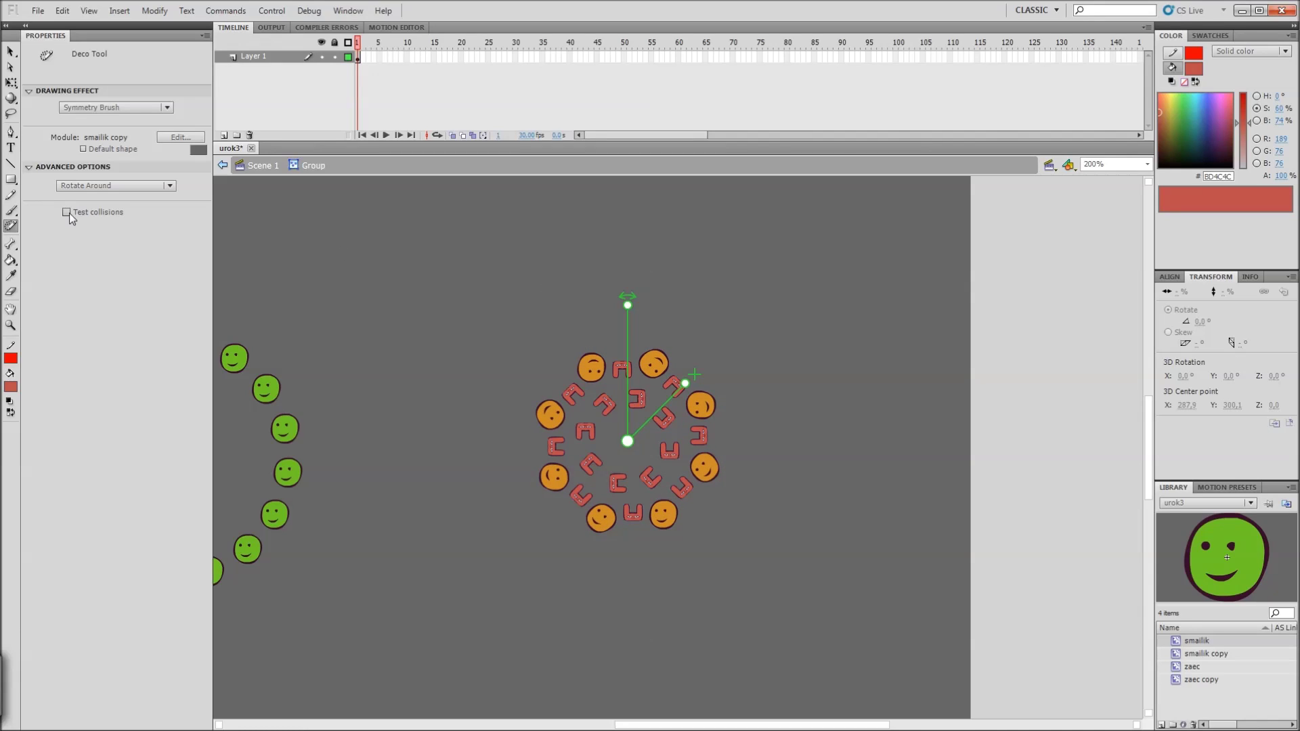
Step: Switch the symmetry mode to Reflect Across Line and try tilting the mirror axis of the pattern
left_click(86, 186)
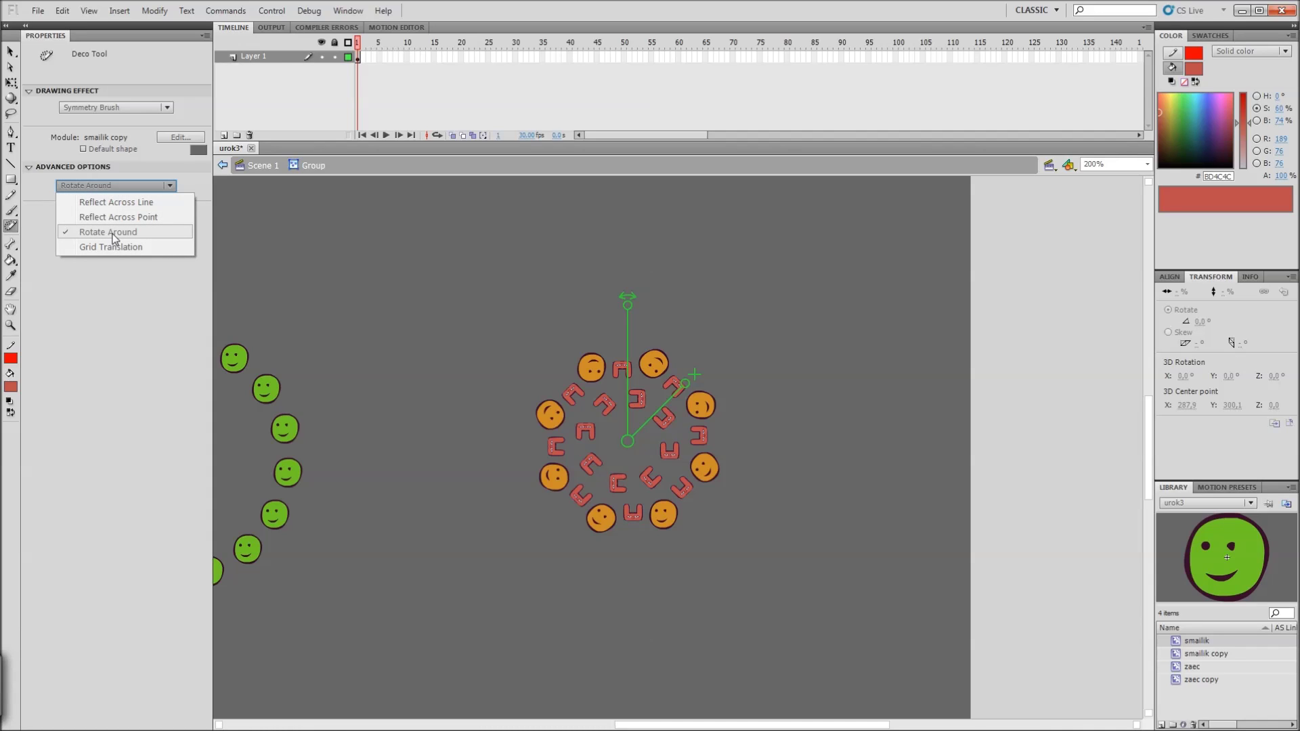
left_click(131, 203)
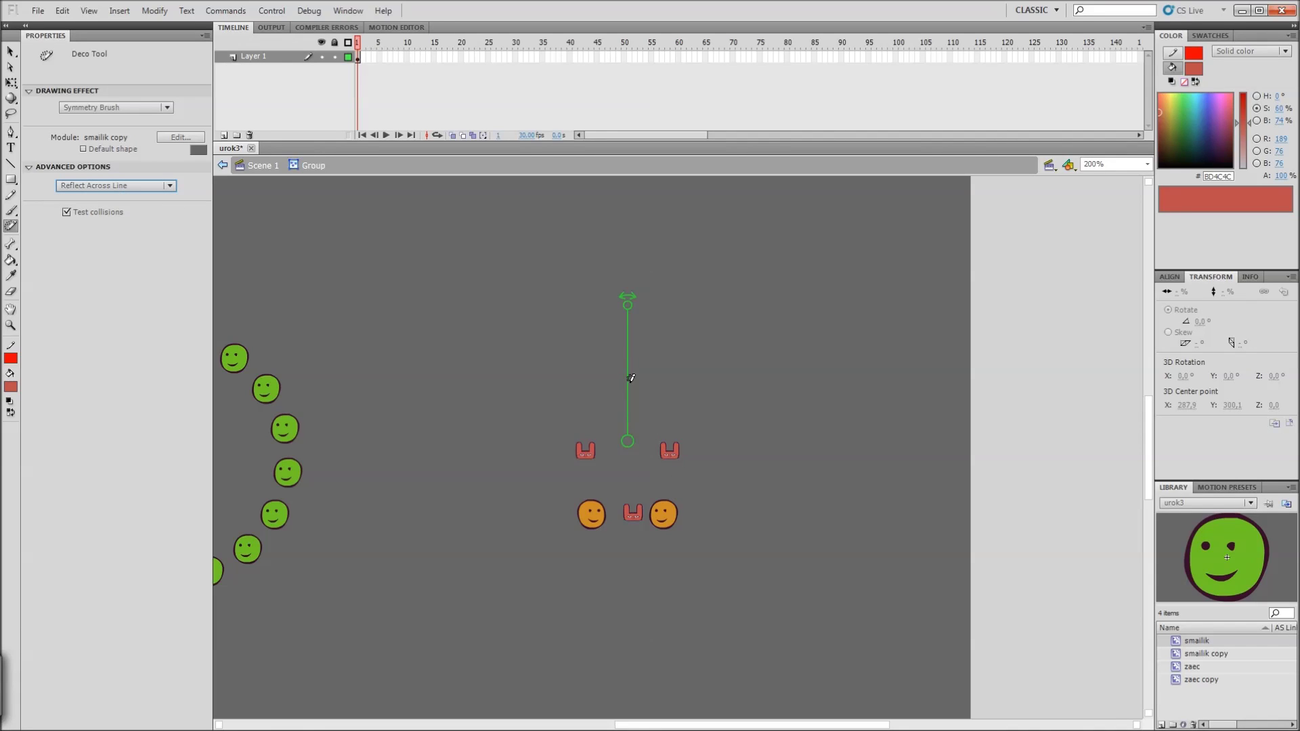
left_click_drag(631, 309, 627, 360)
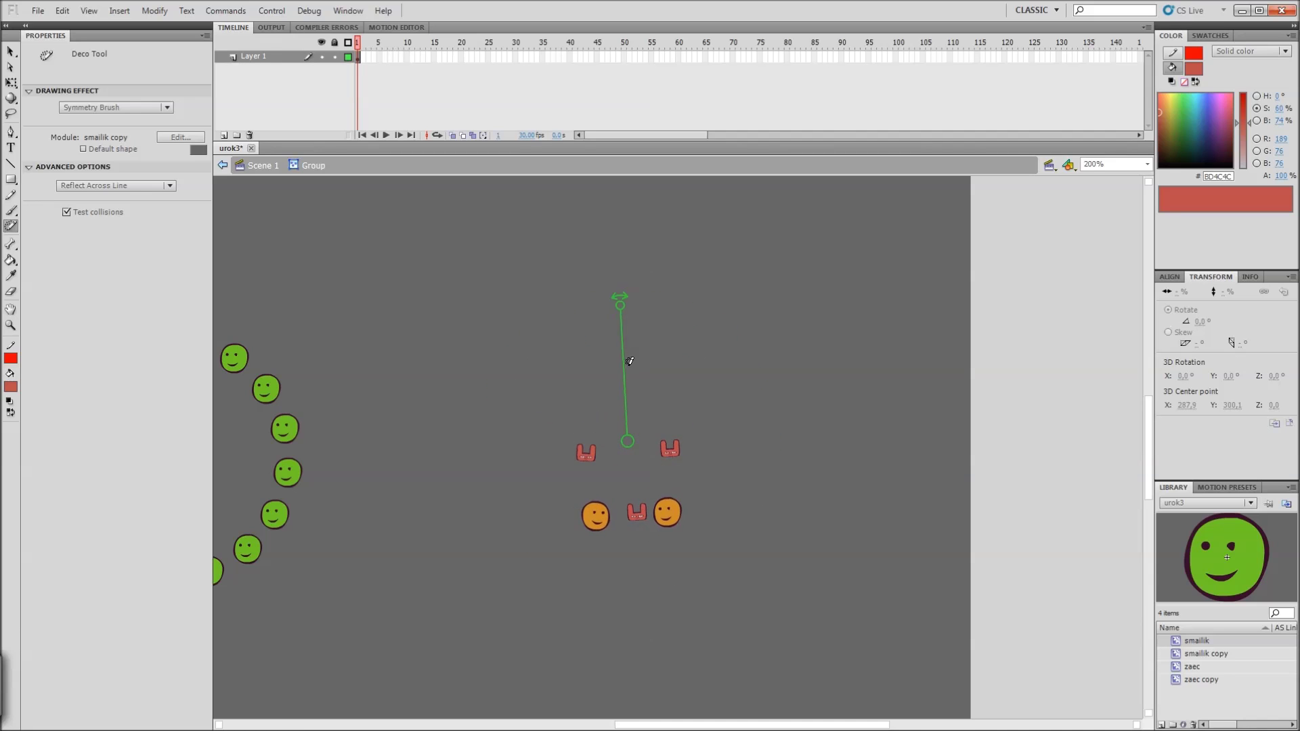
Step: Switch the symmetry to Reflect Across Point, shift the centre slightly and place another mirrored pair of smailik copy symbols
left_click(112, 186)
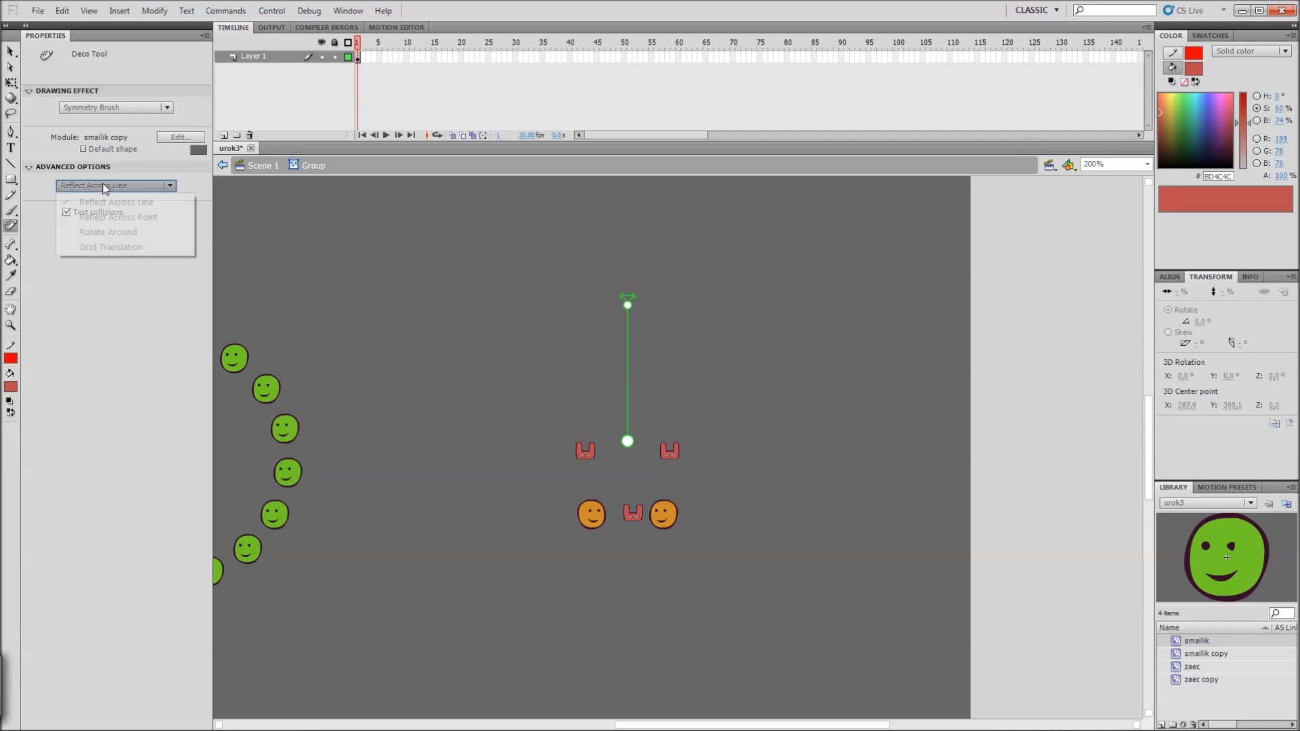
left_click(100, 218)
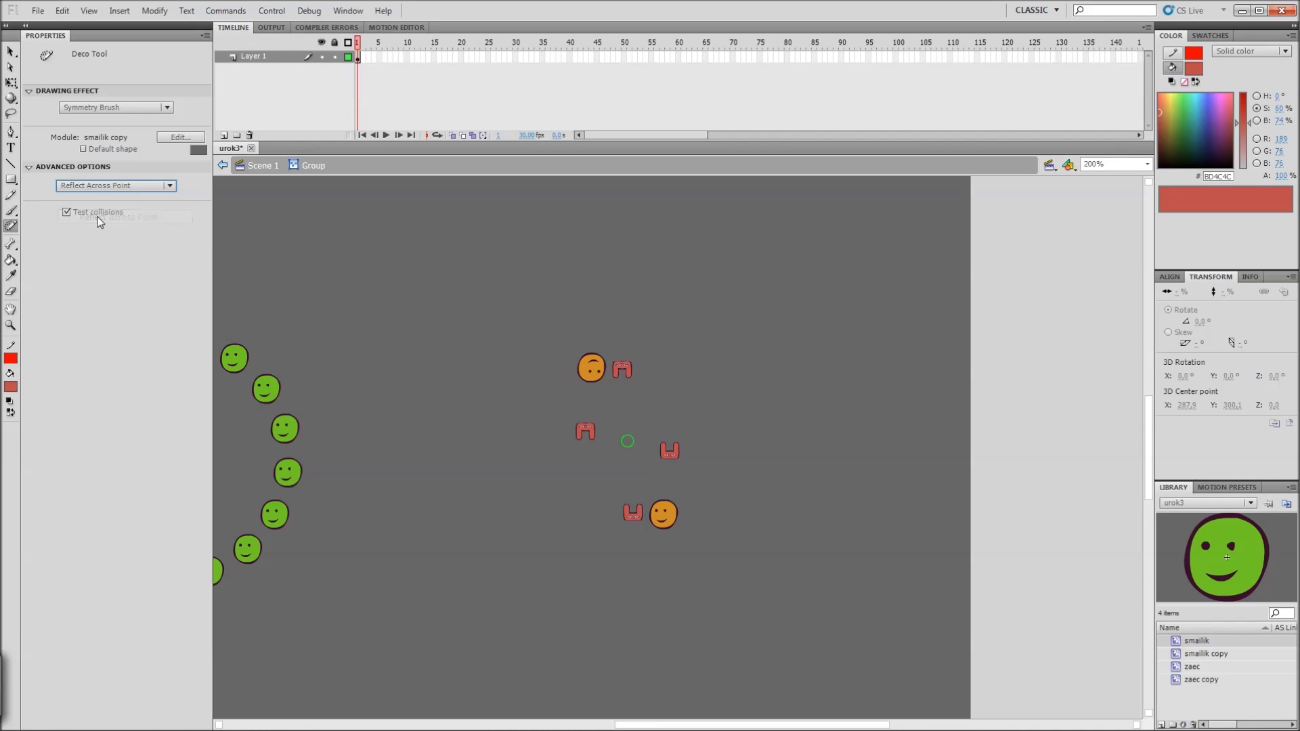
left_click_drag(629, 442, 619, 442)
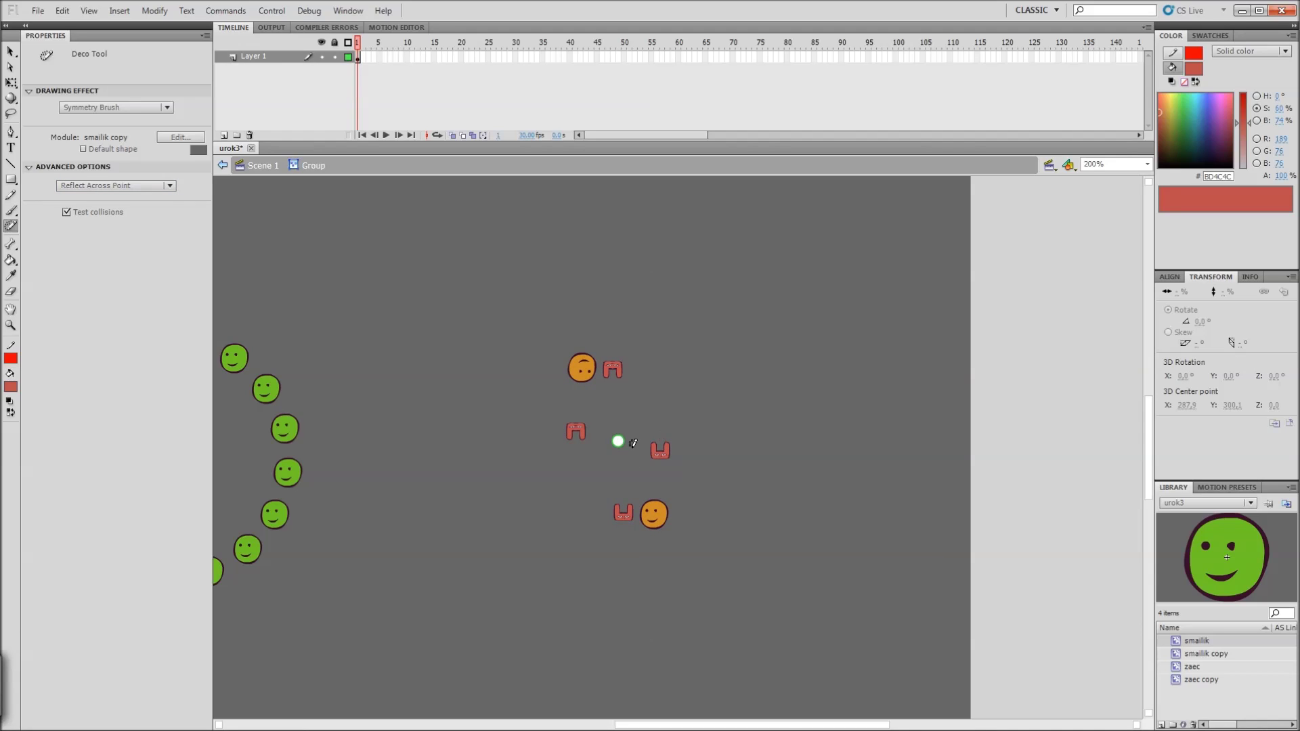
mouse_move(701, 493)
left_mouse_down()
mouse_move(682, 534)
mouse_move(726, 535)
mouse_move(695, 512)
mouse_move(730, 520)
mouse_move(717, 510)
mouse_move(654, 509)
mouse_move(731, 509)
mouse_move(723, 420)
mouse_move(680, 428)
mouse_move(677, 443)
mouse_move(801, 444)
mouse_move(718, 448)
mouse_move(735, 437)
mouse_move(713, 437)
mouse_move(719, 425)
mouse_move(711, 438)
left_mouse_up()
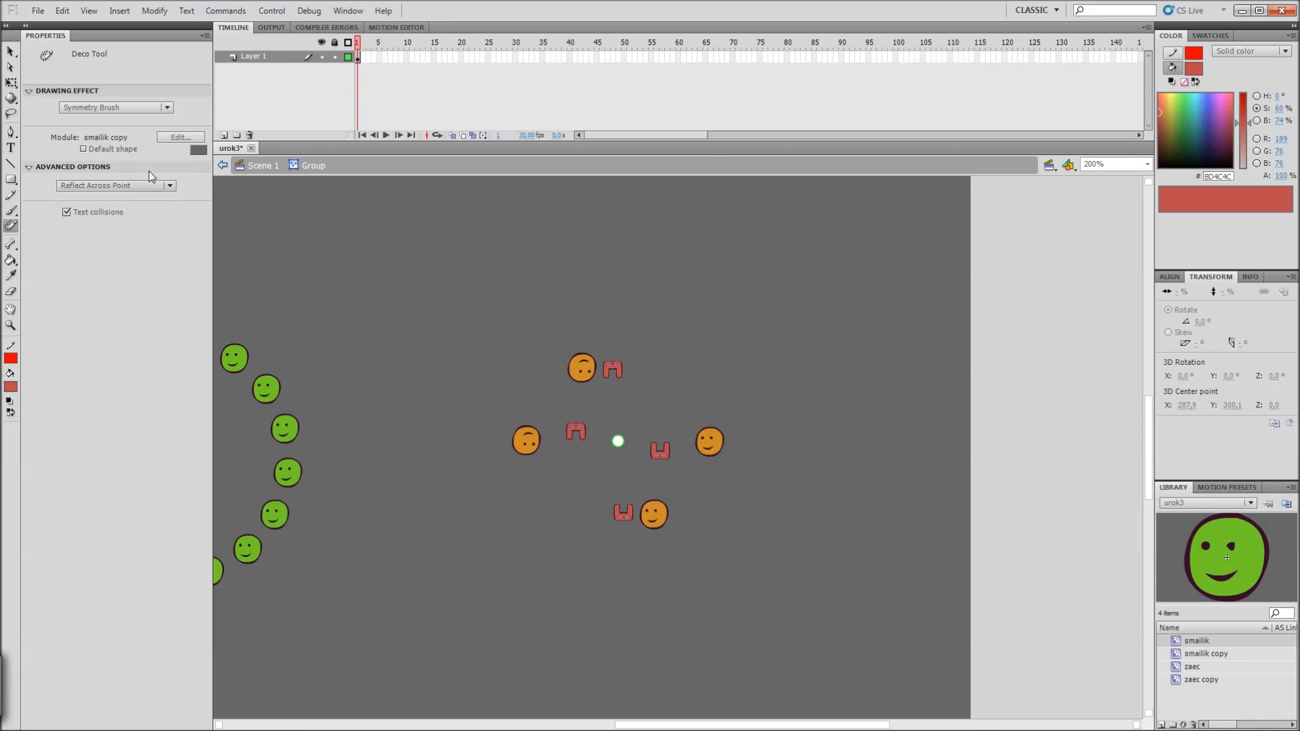
Step: Switch the symmetry to Grid Translation, tilt both grid axes slightly and shrink the grid to six columns and five rows
left_click(122, 191)
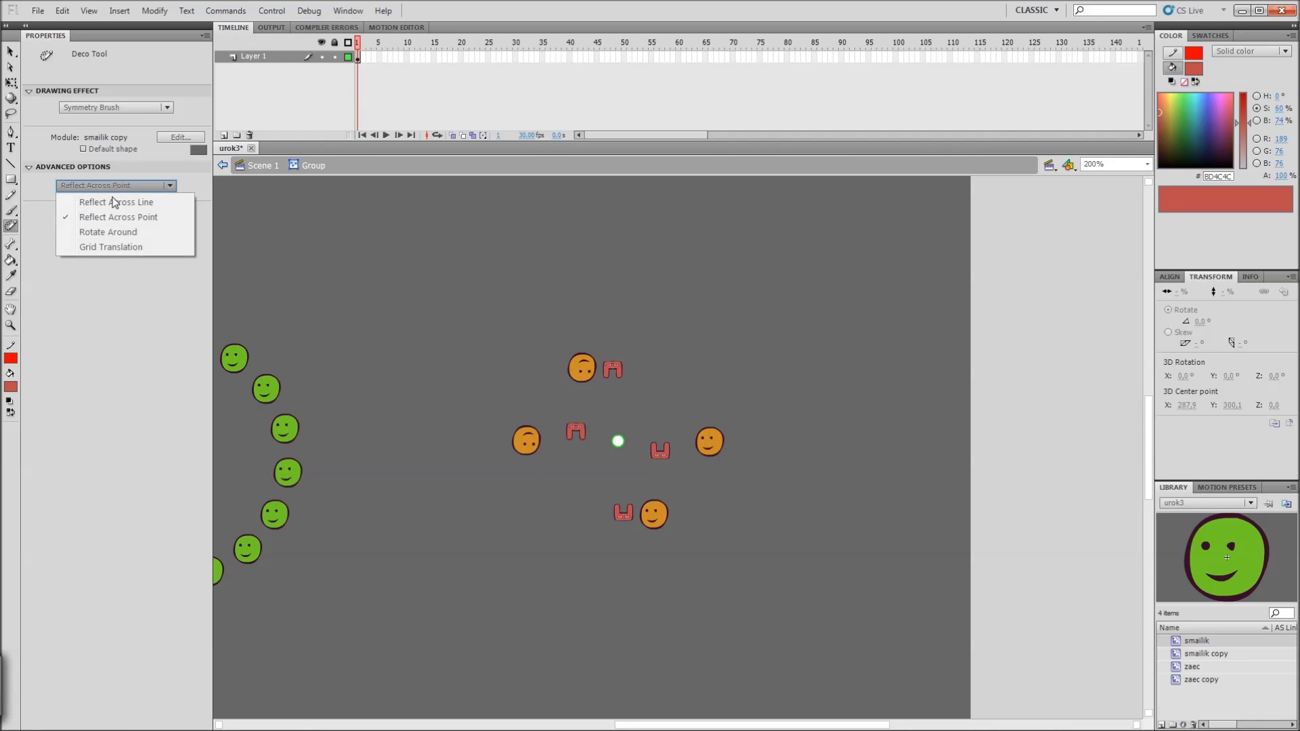
left_click(98, 247)
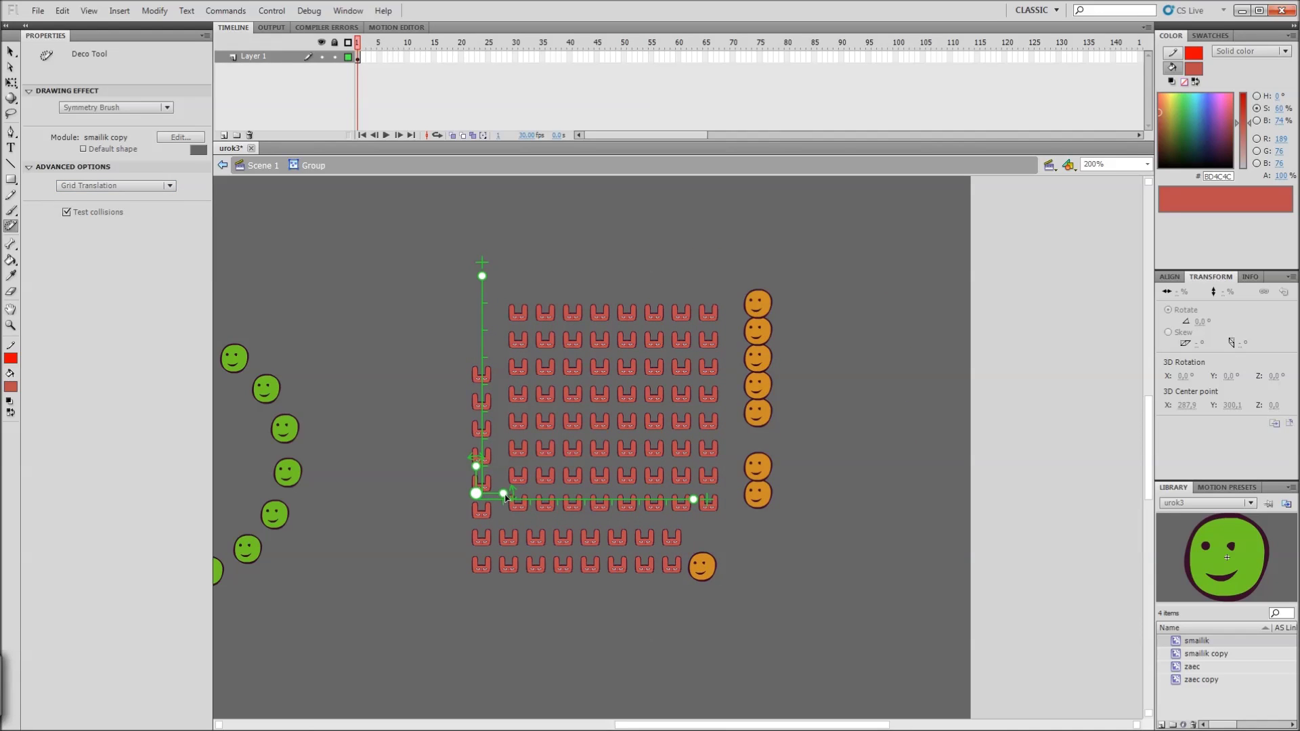
mouse_move(505, 498)
left_mouse_down()
mouse_move(560, 455)
mouse_move(549, 499)
mouse_move(519, 474)
mouse_move(522, 496)
mouse_move(509, 487)
mouse_move(527, 501)
mouse_move(593, 499)
mouse_move(582, 493)
mouse_move(744, 467)
mouse_move(500, 492)
left_mouse_up()
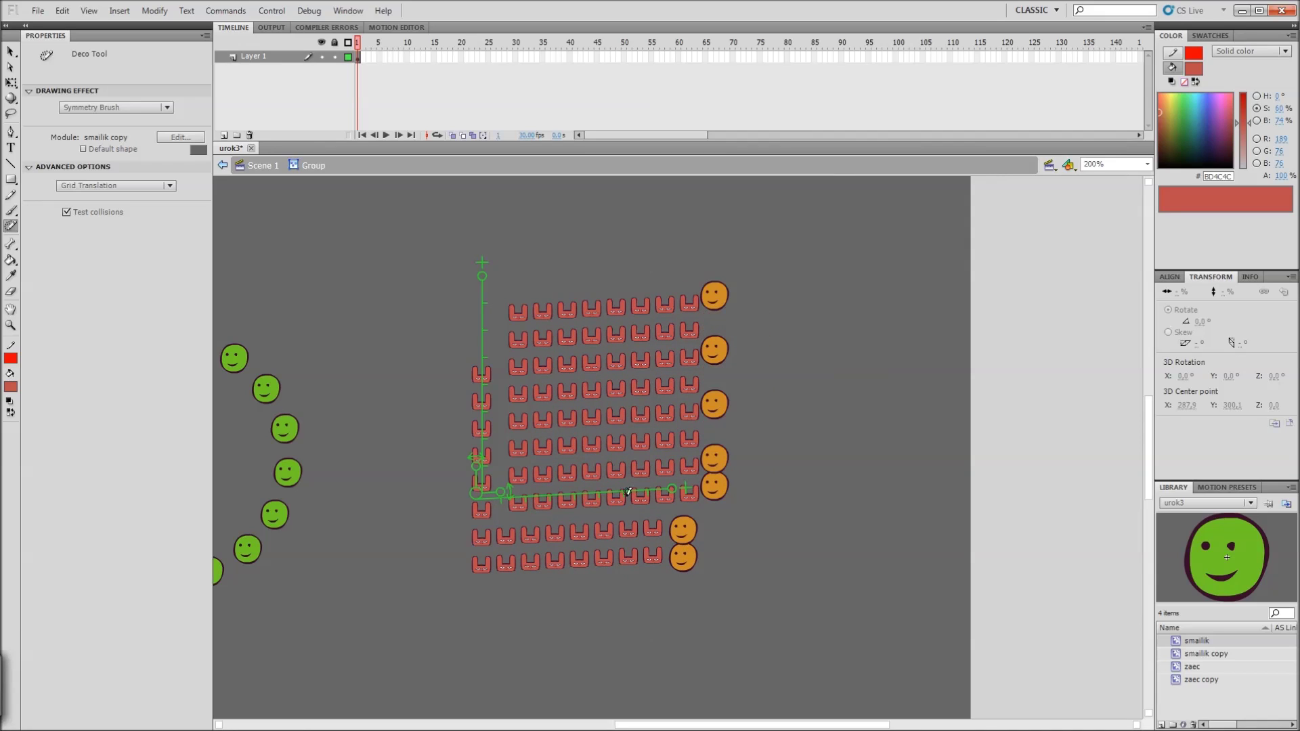
left_click_drag(672, 490, 620, 486)
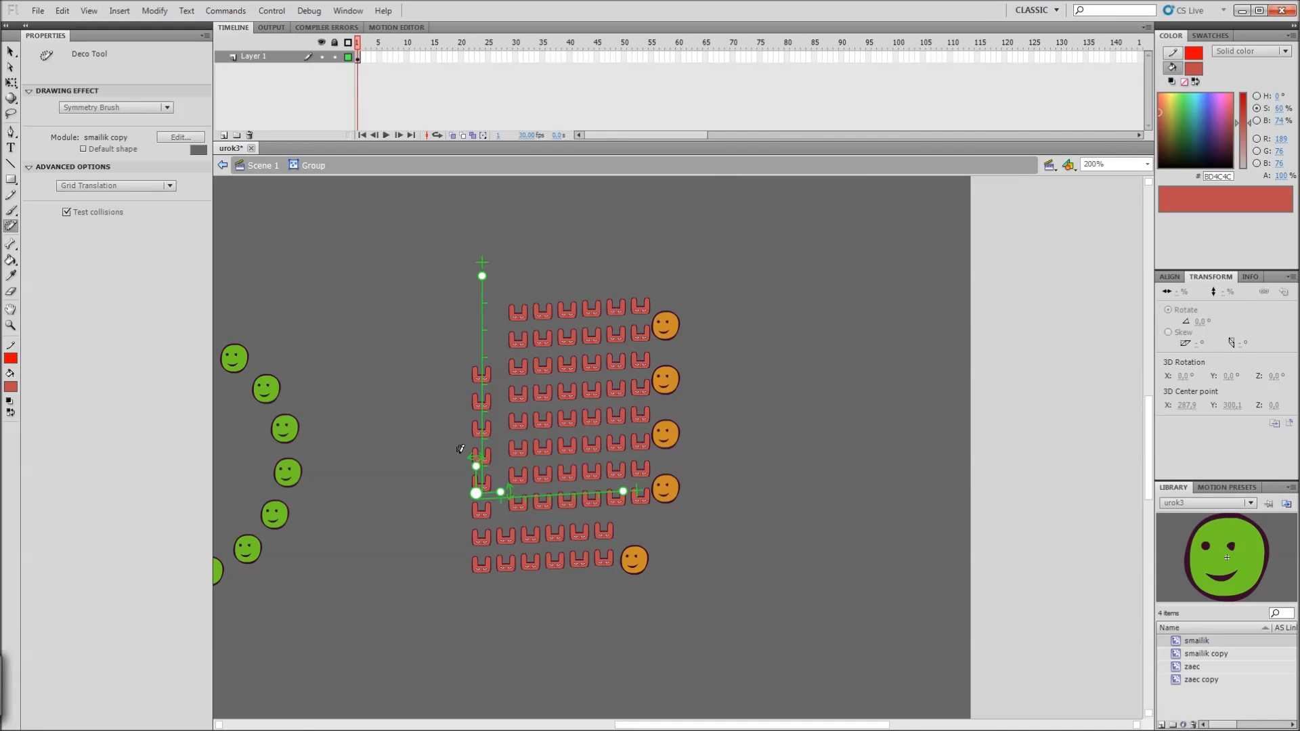
mouse_move(476, 467)
left_mouse_down()
mouse_move(477, 436)
mouse_move(468, 463)
mouse_move(505, 465)
mouse_move(477, 467)
left_mouse_up()
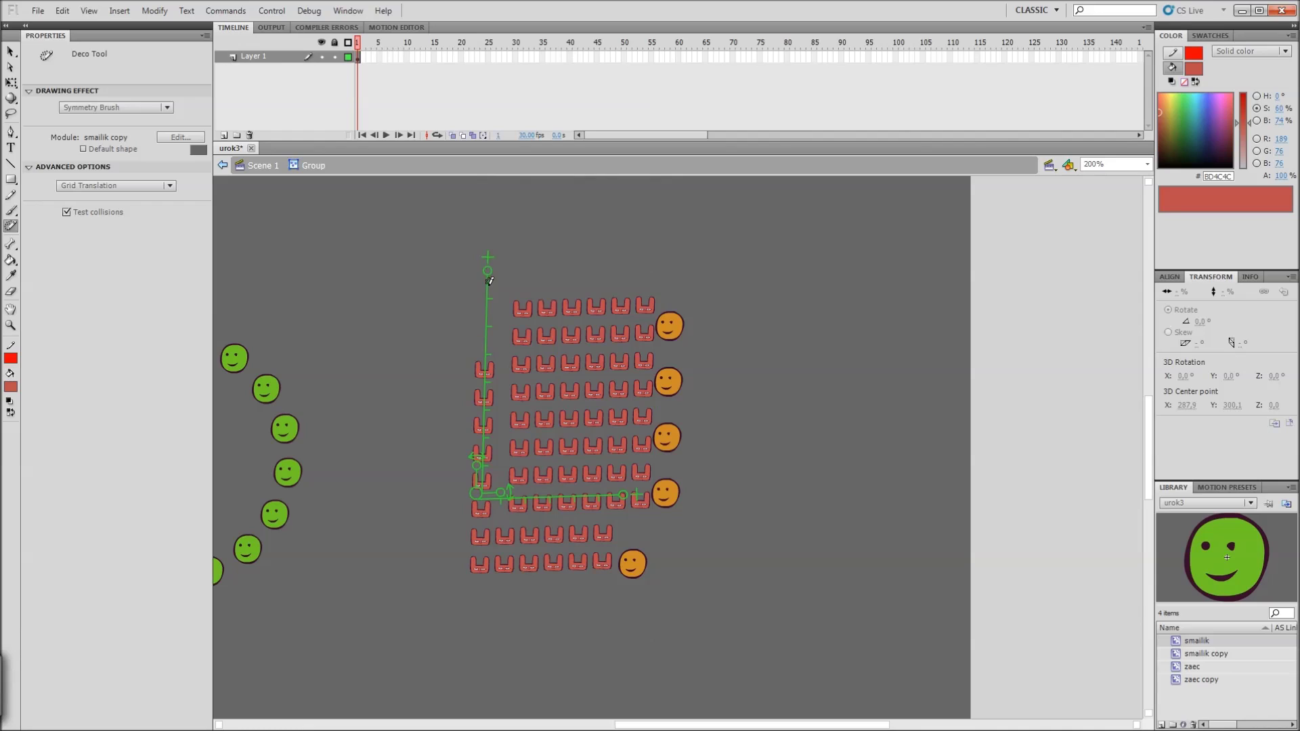
left_click_drag(488, 281, 485, 354)
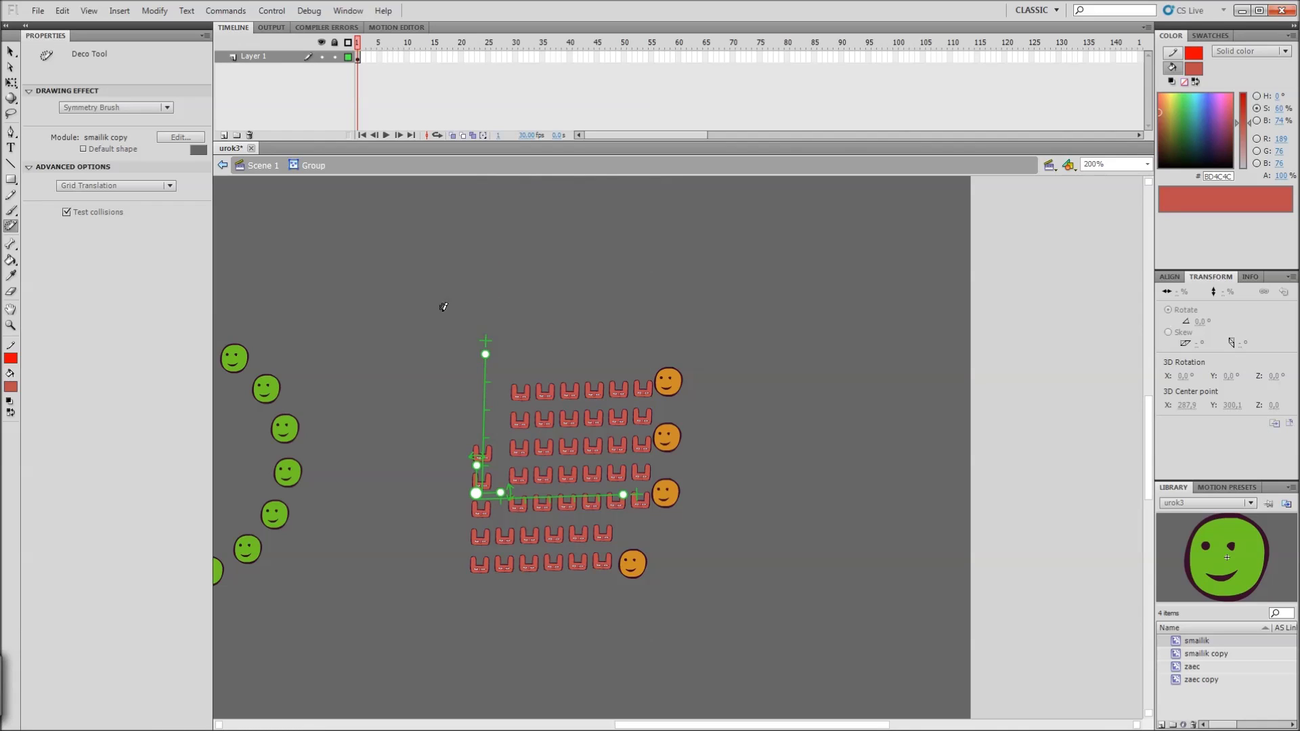
Step: Switch back to Rotate Around, move the pattern's centre further from the green ring and adjust the spacing to eight copies per ring
left_click(119, 193)
left_click(108, 232)
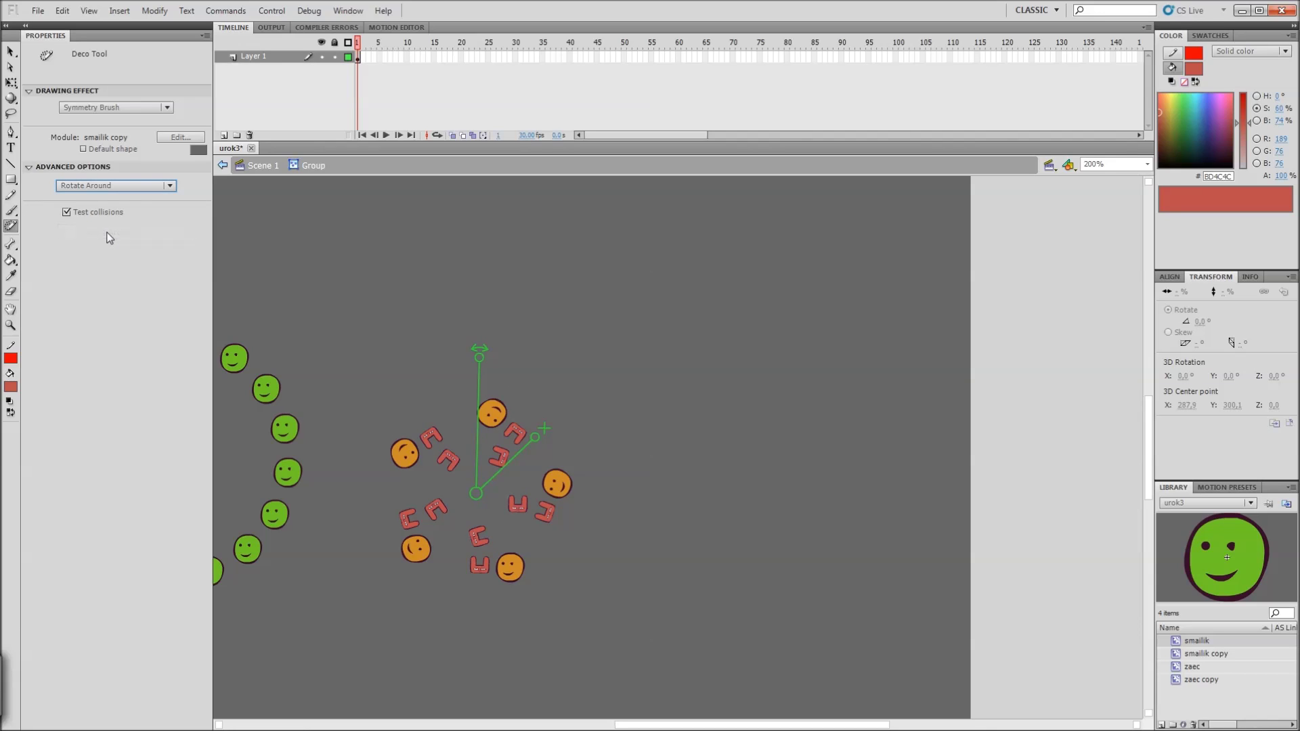
mouse_move(478, 499)
left_mouse_down()
mouse_move(581, 458)
mouse_move(628, 458)
left_mouse_up()
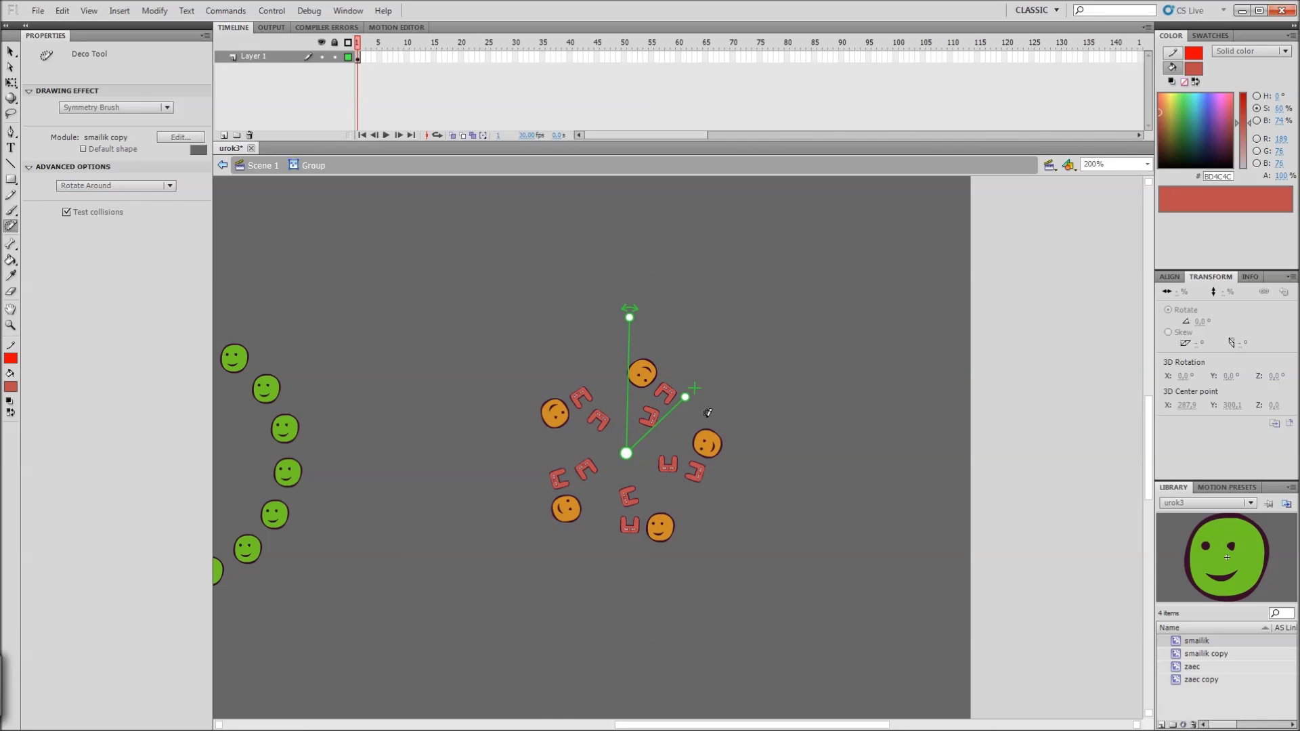
mouse_move(685, 399)
left_mouse_down()
mouse_move(720, 377)
mouse_move(728, 404)
mouse_move(658, 368)
mouse_move(621, 315)
mouse_move(628, 377)
mouse_move(660, 369)
mouse_move(671, 389)
left_mouse_up()
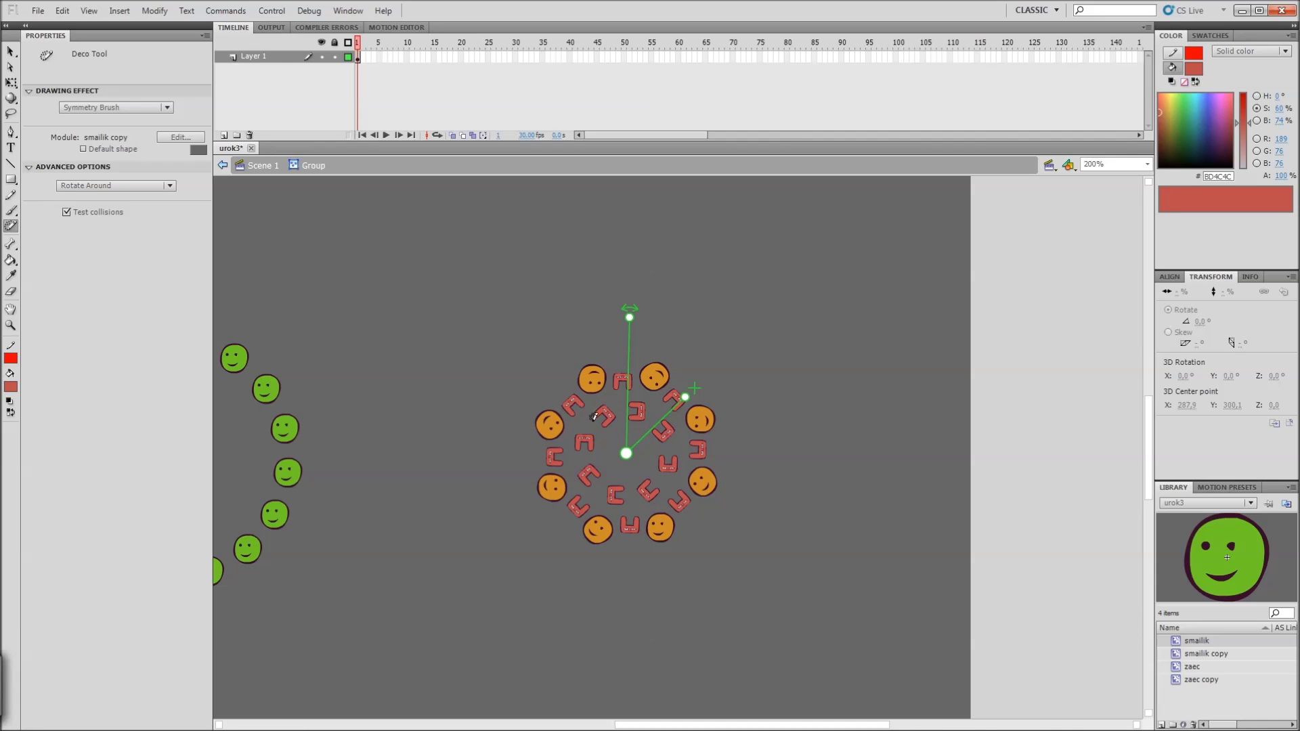
Step: Move the orange and red ring pattern to the upper-left corner of the stage and undo the accidental change to a green smiley
key("v")
key("ctrl+1")
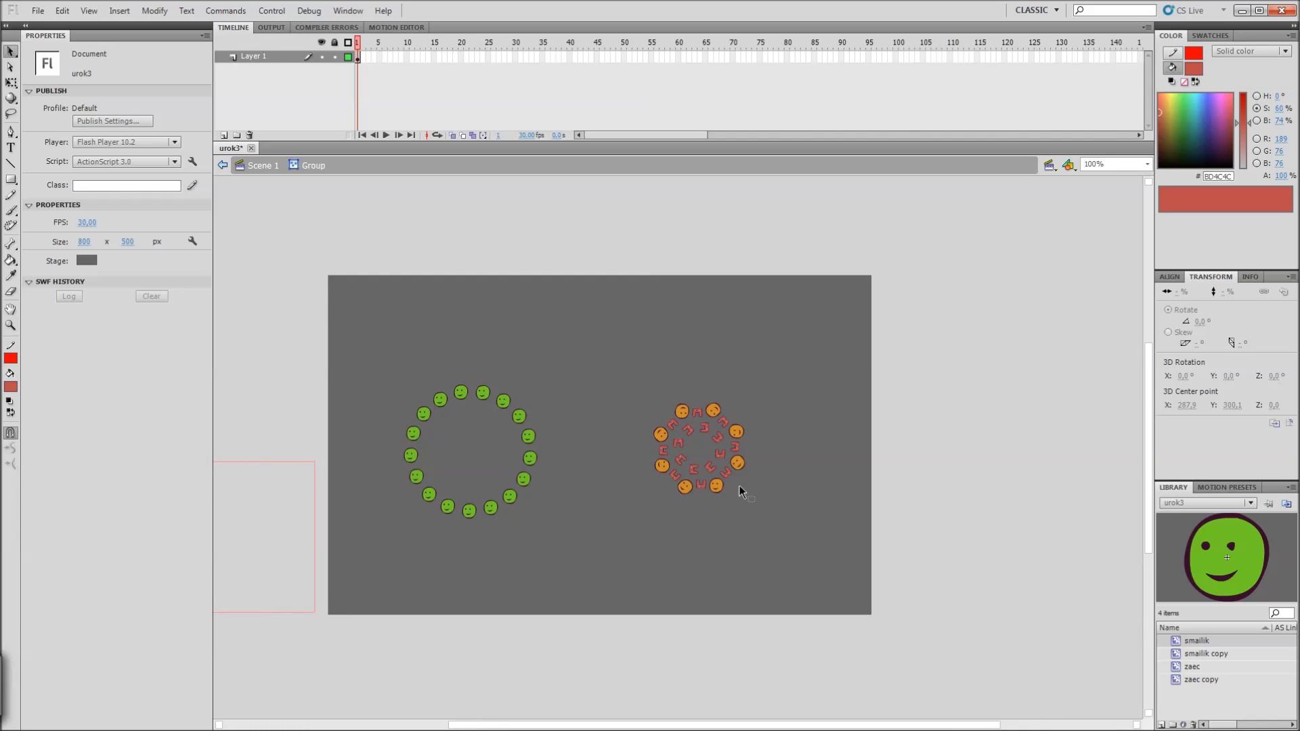
left_click_drag(716, 482, 442, 403)
key("ctrl+z")
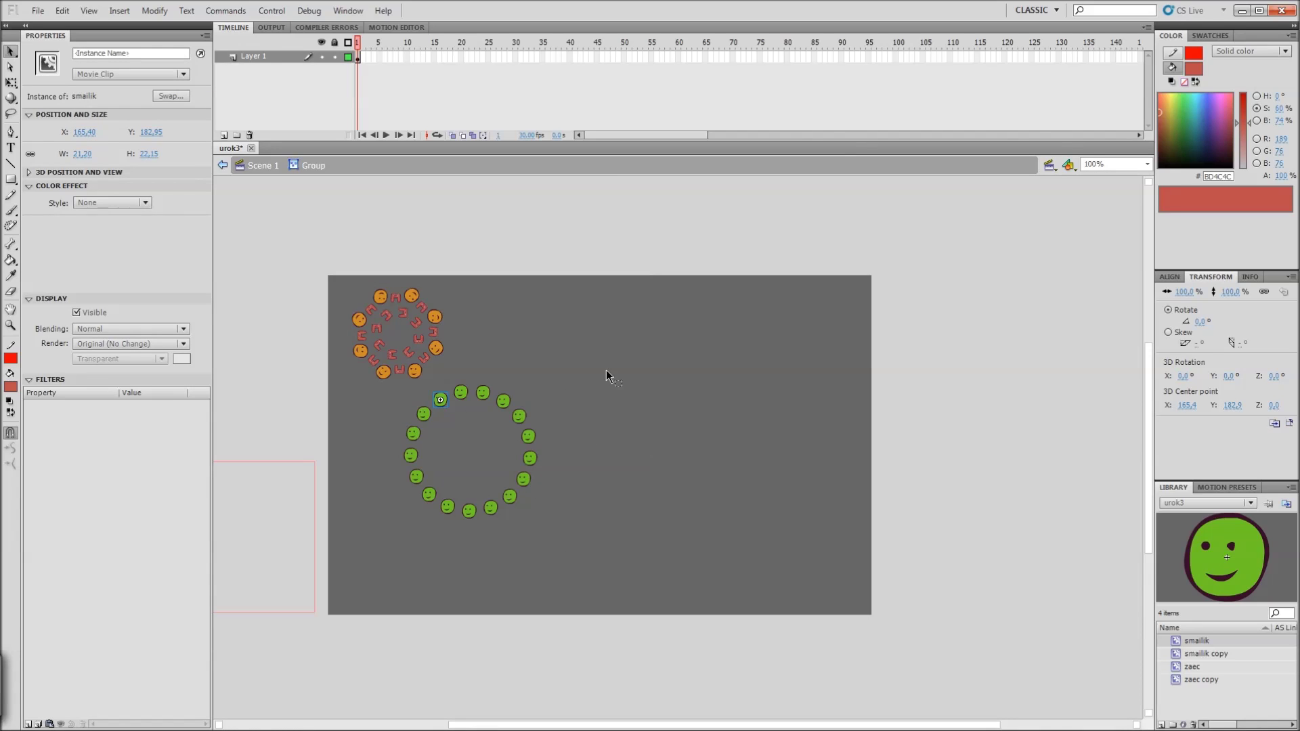
Step: Select all the green smiley instances without the orange pattern and combine them into one group
key("ctrl+a")
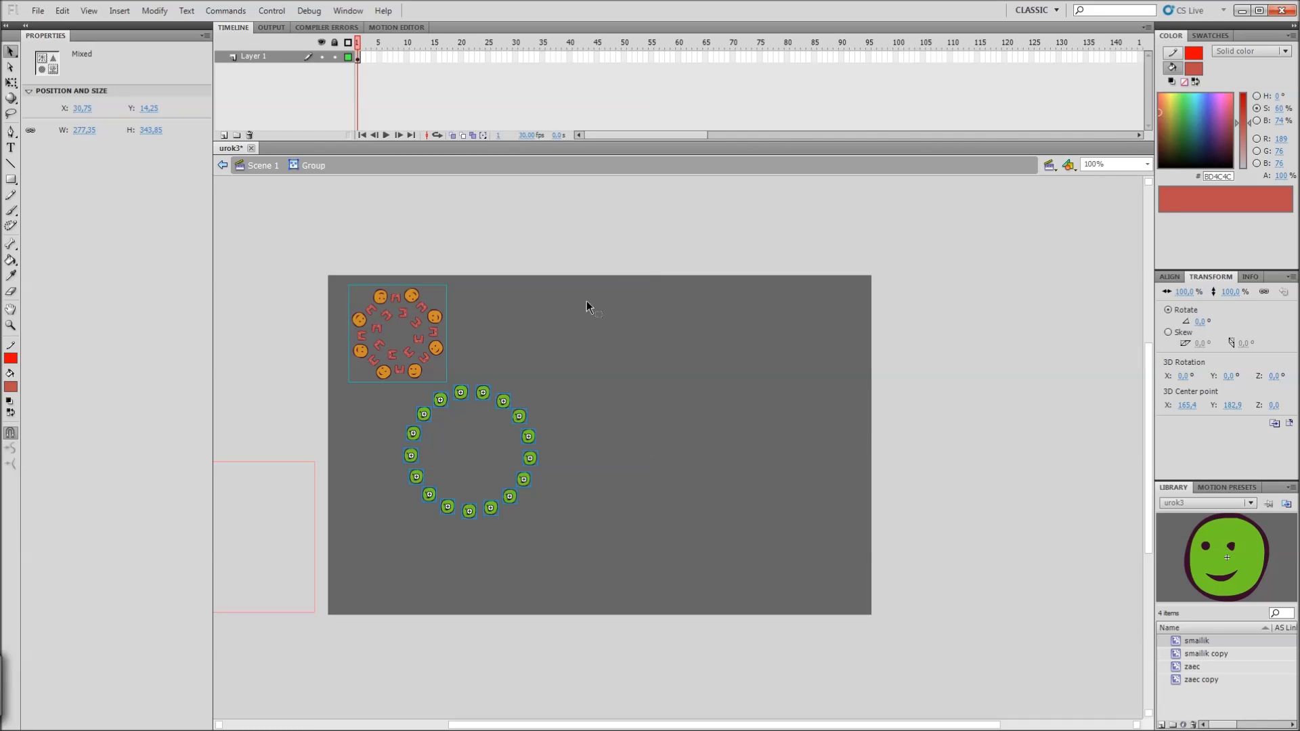
left_click_drag(382, 547, 375, 551)
left_click(417, 372, "shift")
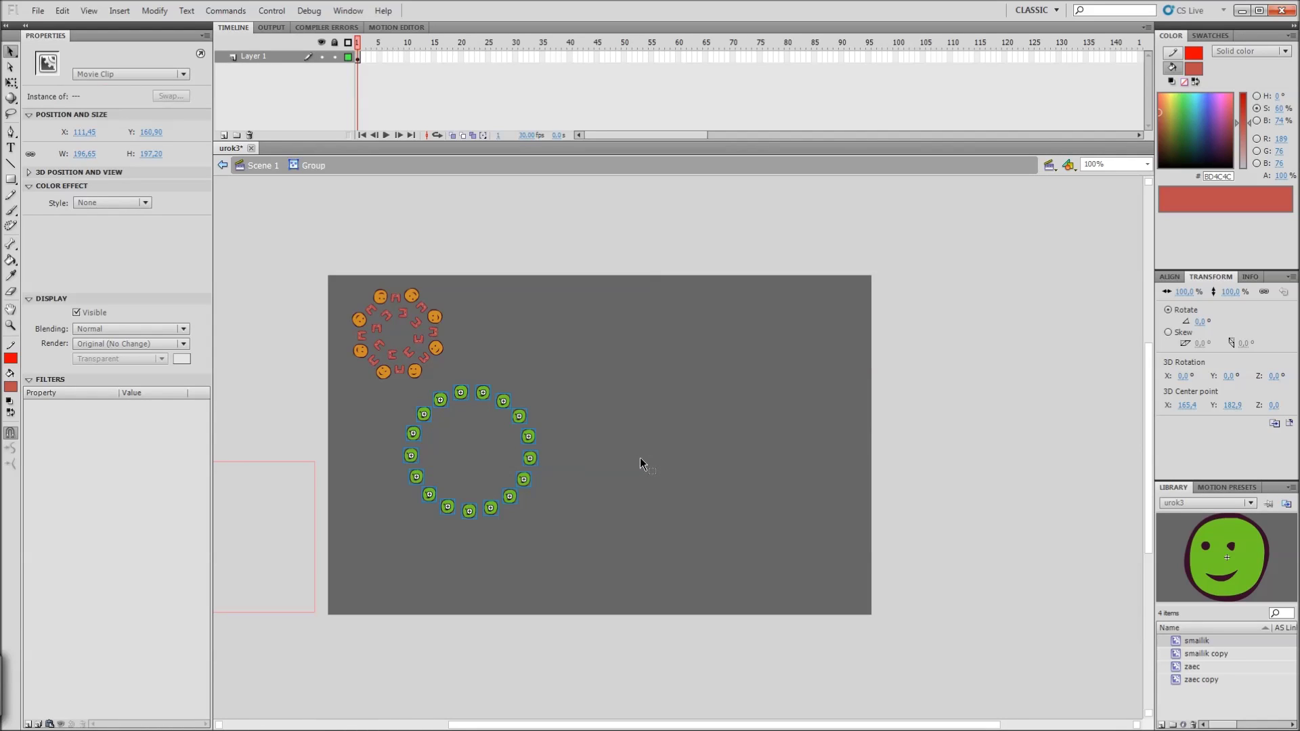
key("ctrl+g")
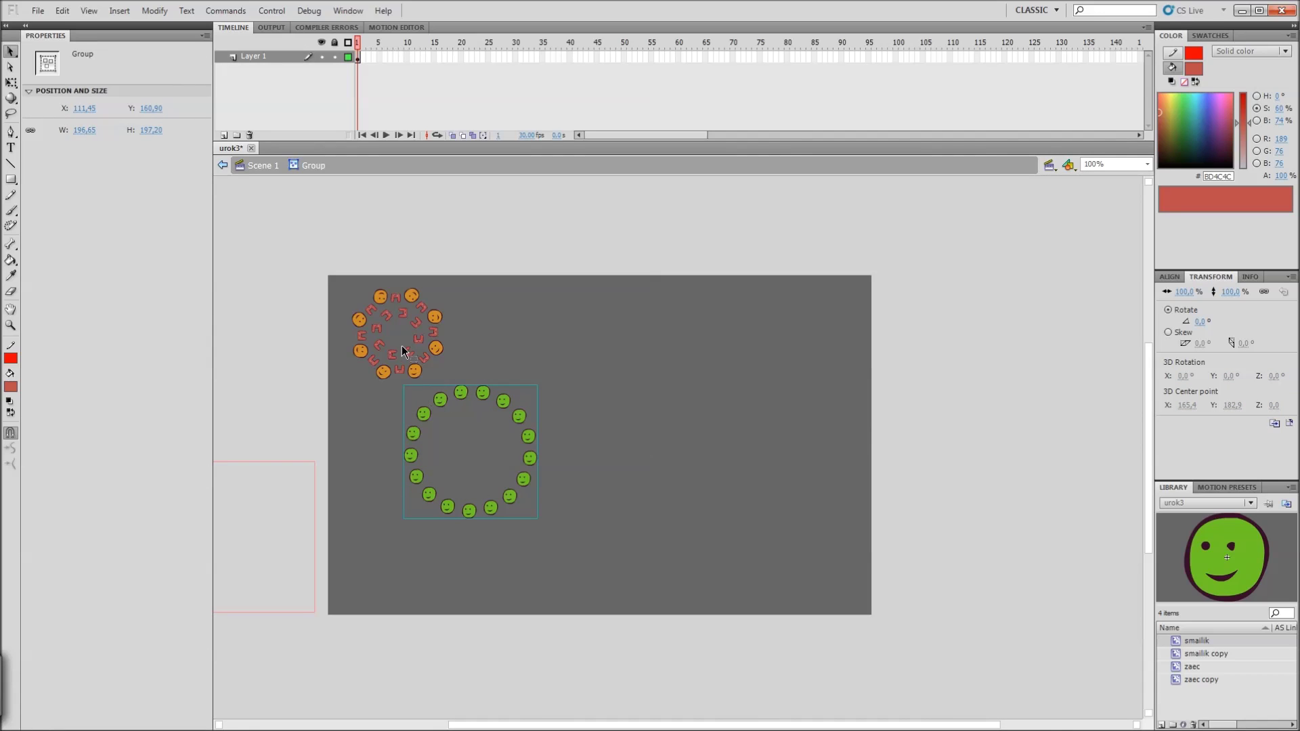
Step: Move the green smiley ring directly below the orange pattern, ungroup and regroup it, and shift it slightly to the right
left_click_drag(438, 398, 380, 407)
key("ctrl+shift+g")
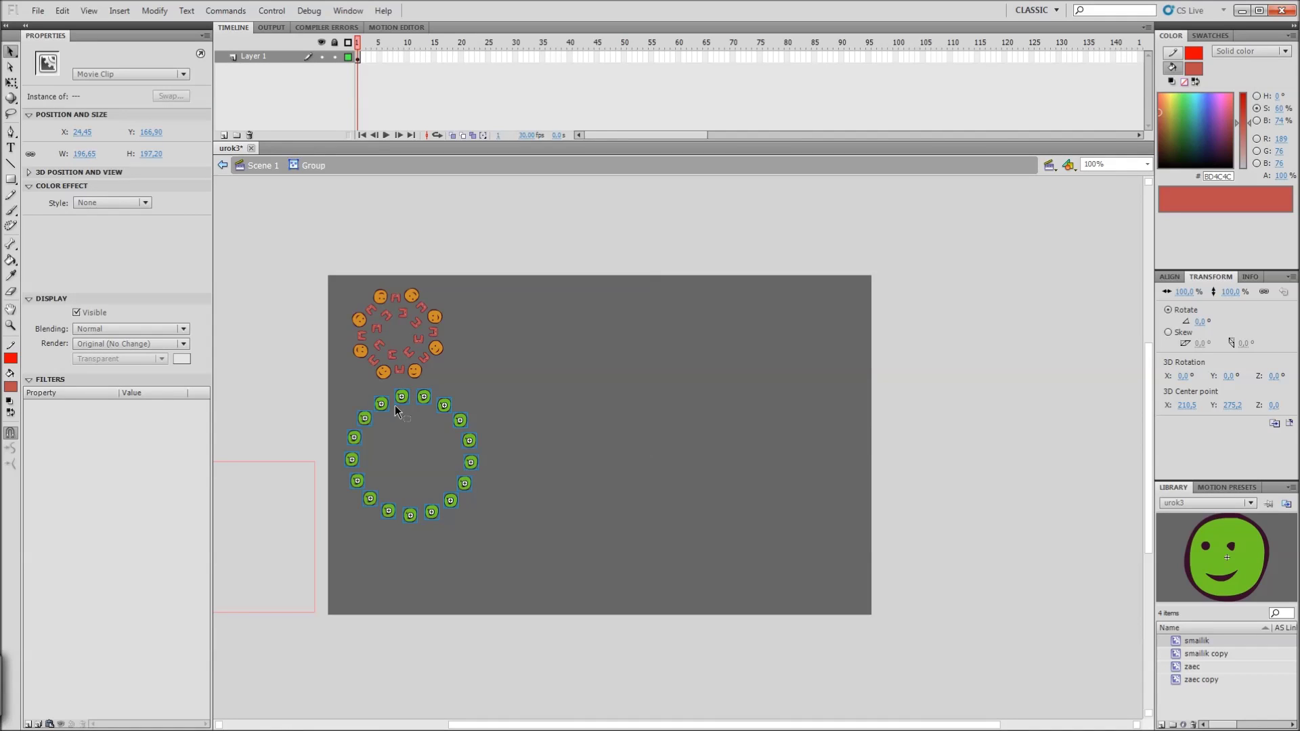
key("ctrl+g")
left_click(506, 373)
mouse_move(524, 392)
left_mouse_down()
mouse_move(553, 393)
mouse_move(541, 396)
left_mouse_up()
left_click_drag(462, 409, 466, 409)
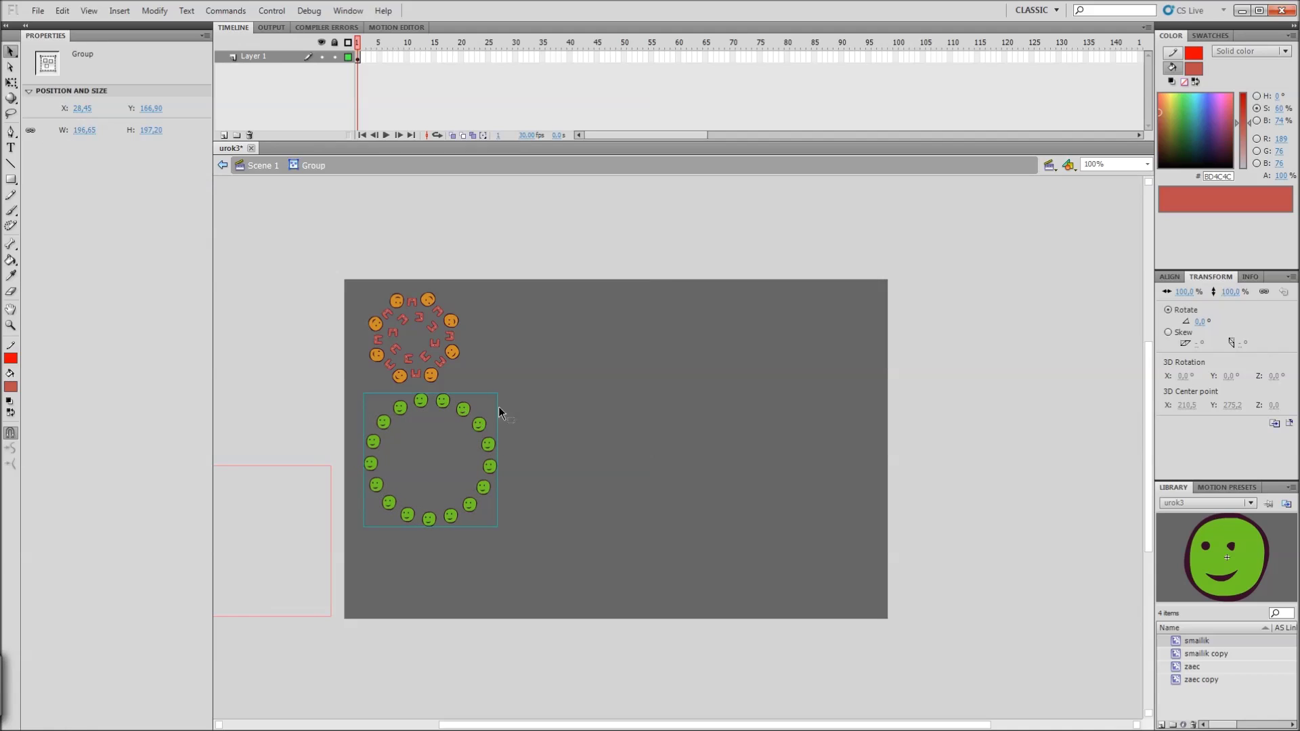
left_click(323, 195)
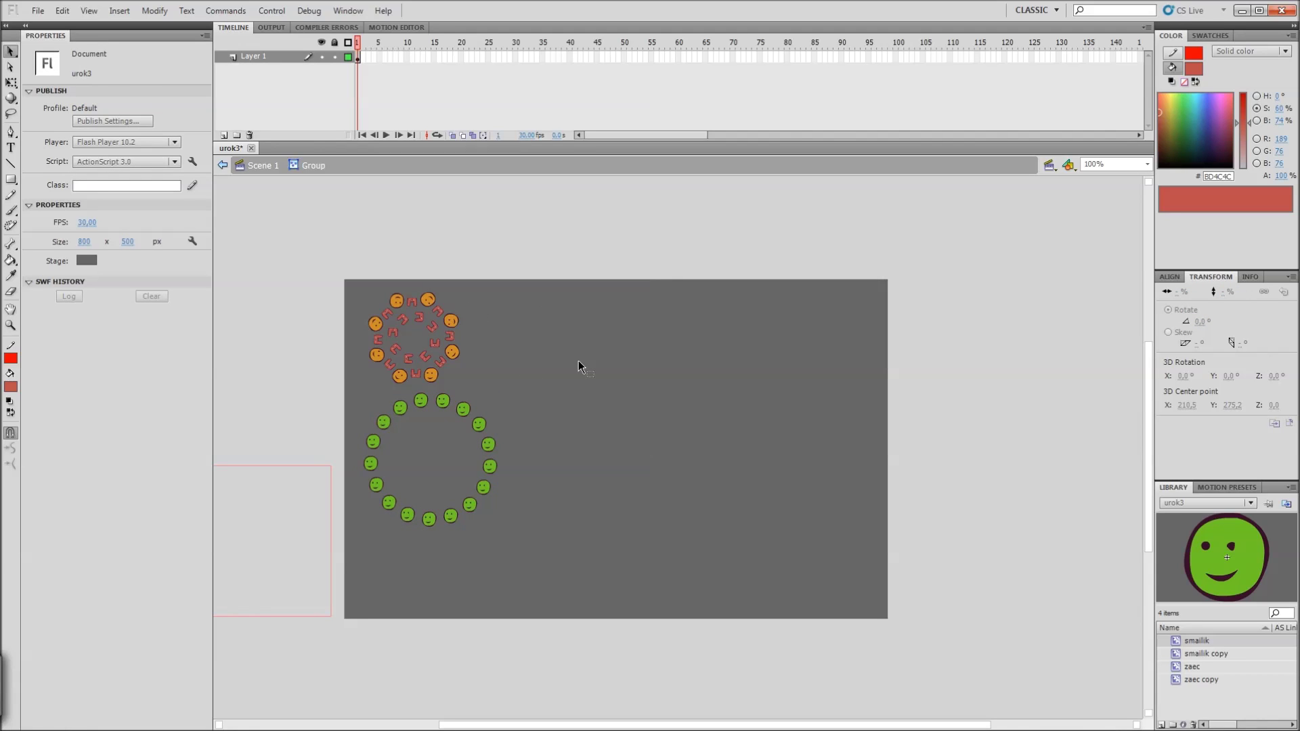
Step: Switch the Deco drawing effect to 3D Brush and spray default shapes with Perspective over the empty right half of the stage
key("u")
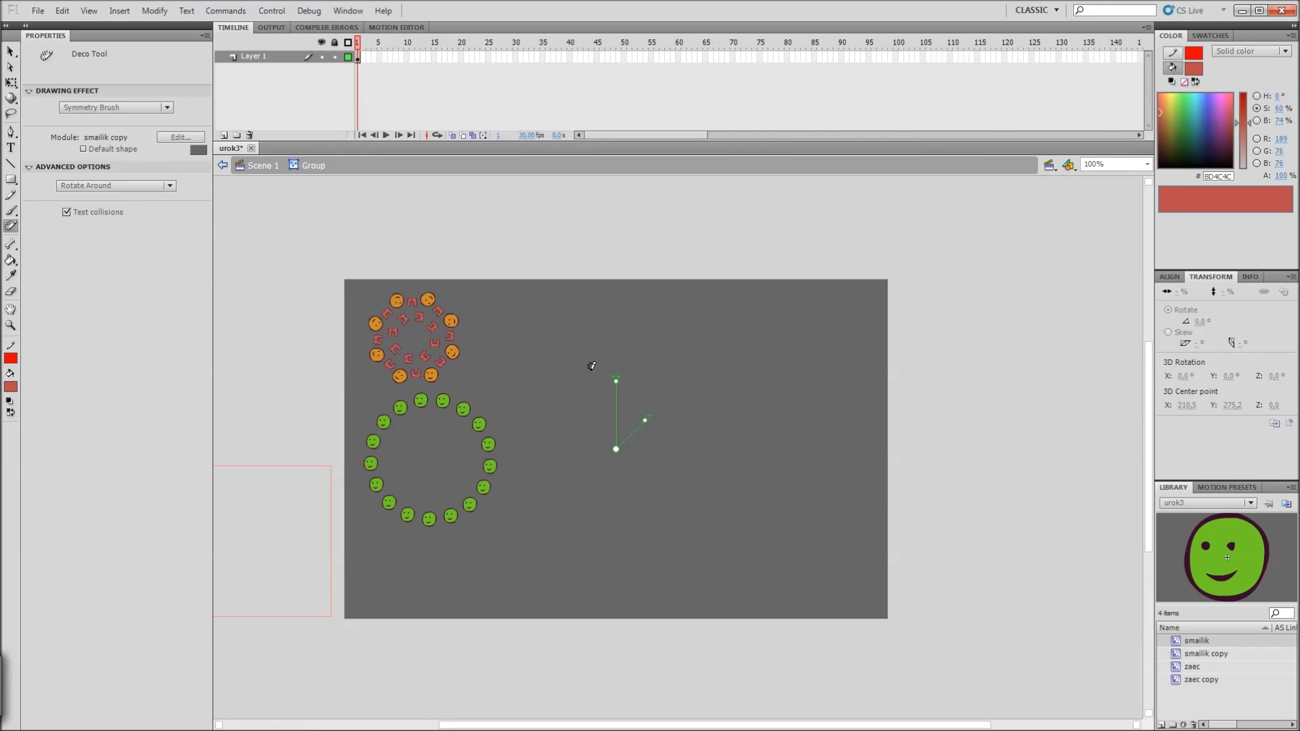
left_click(124, 115)
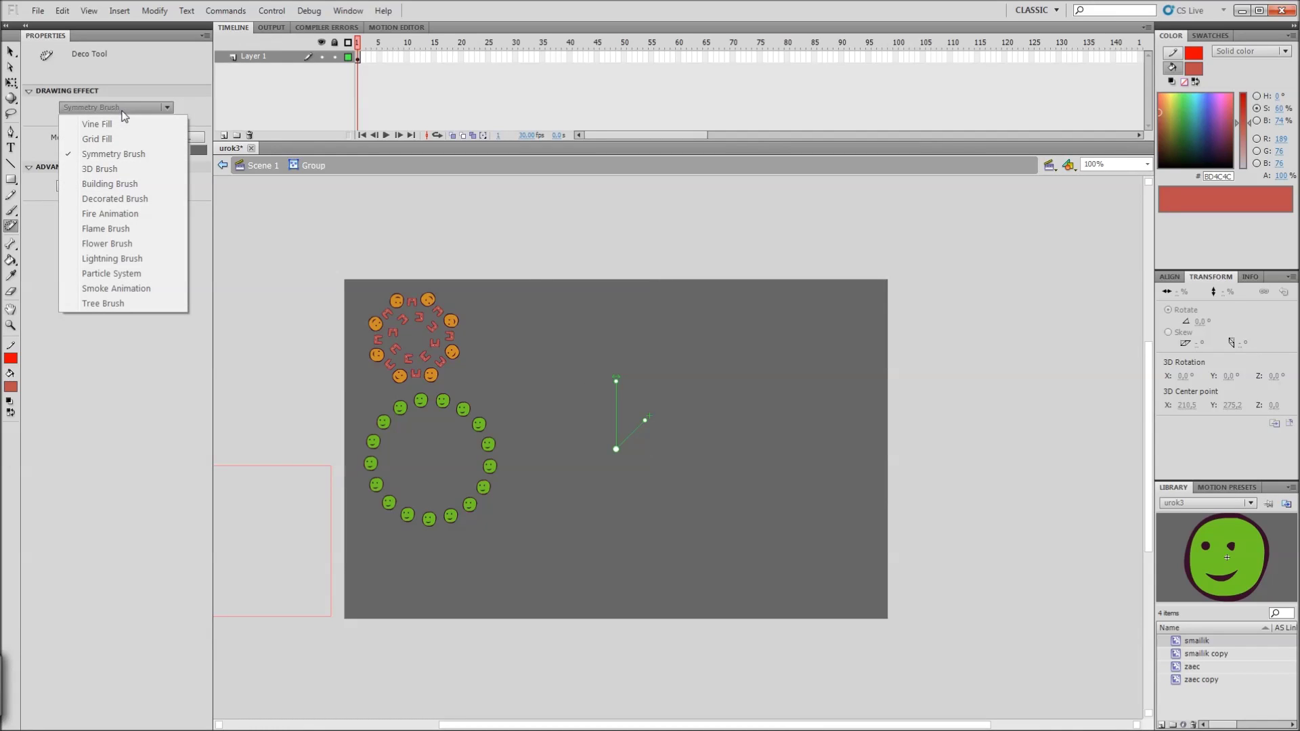
left_click(99, 170)
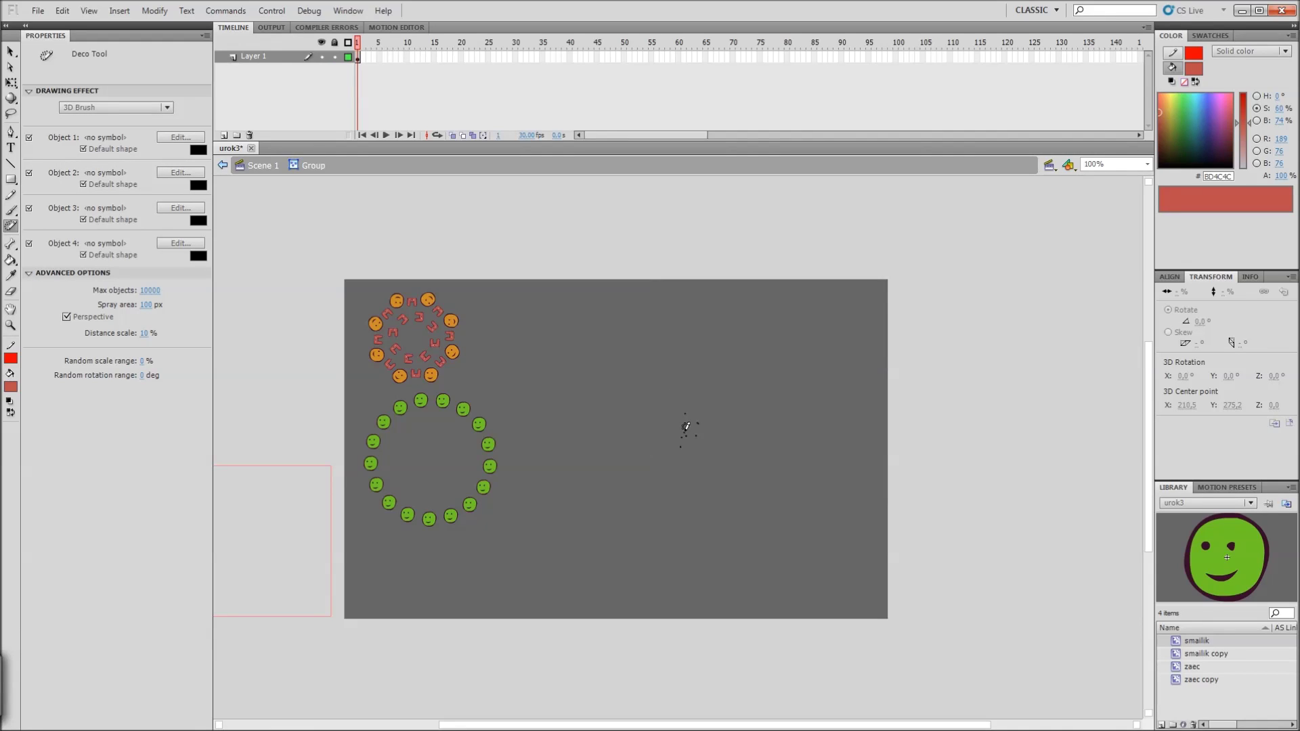
mouse_move(685, 427)
left_mouse_down()
mouse_move(719, 420)
mouse_move(704, 427)
mouse_move(712, 409)
mouse_move(698, 403)
mouse_move(673, 413)
mouse_move(671, 449)
mouse_move(738, 427)
mouse_move(677, 401)
mouse_move(686, 451)
mouse_move(717, 428)
mouse_move(696, 420)
mouse_move(752, 336)
mouse_move(787, 359)
mouse_move(737, 454)
mouse_move(690, 496)
mouse_move(668, 568)
mouse_move(635, 431)
mouse_move(673, 314)
left_mouse_up()
left_click_drag(682, 328, 682, 348)
mouse_move(696, 457)
left_mouse_down()
mouse_move(709, 625)
mouse_move(750, 419)
mouse_move(756, 575)
mouse_move(774, 400)
mouse_move(807, 604)
mouse_move(793, 388)
mouse_move(820, 477)
mouse_move(825, 581)
mouse_move(599, 463)
mouse_move(588, 396)
mouse_move(601, 556)
mouse_move(623, 405)
mouse_move(624, 594)
mouse_move(654, 428)
mouse_move(650, 593)
mouse_move(655, 459)
mouse_move(655, 561)
mouse_move(728, 397)
mouse_move(728, 566)
mouse_move(772, 372)
mouse_move(772, 546)
mouse_move(790, 383)
mouse_move(836, 613)
mouse_move(700, 441)
left_mouse_up()
Step: Turn off Perspective, spray a vertical strip of default shapes beside the others, and delete all the sprayed dots
left_click(67, 317)
left_click_drag(607, 344, 602, 599)
key("v")
left_click_drag(965, 241, 542, 710)
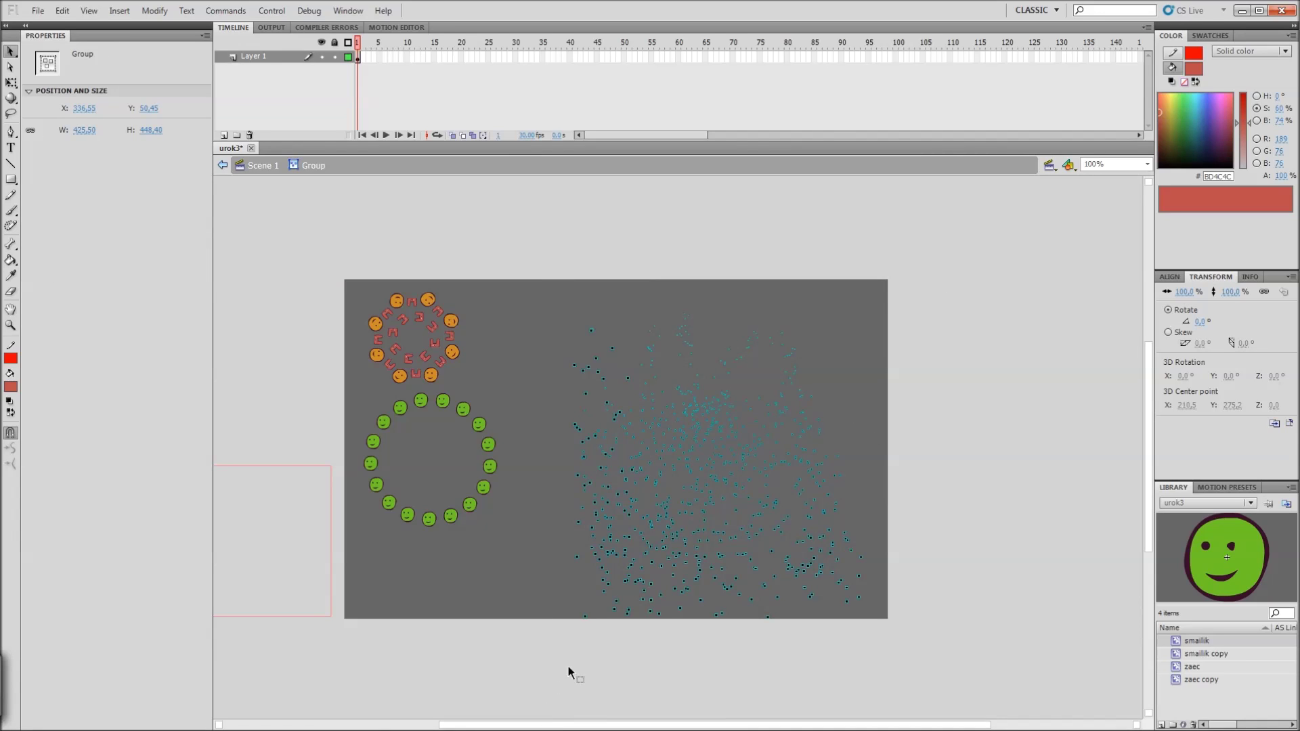
key("Delete")
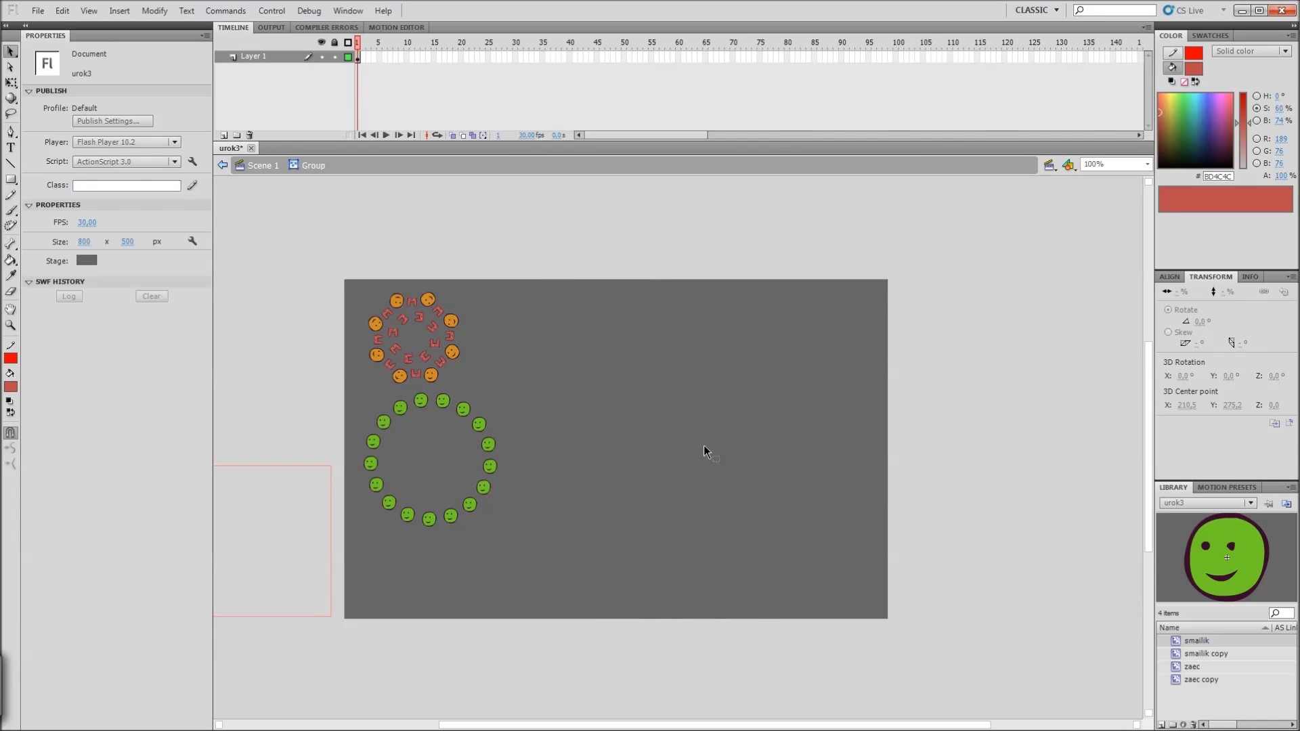
Step: Spray a scattered cloud of default shapes without Perspective on the right half of the stage and delete it
key("u")
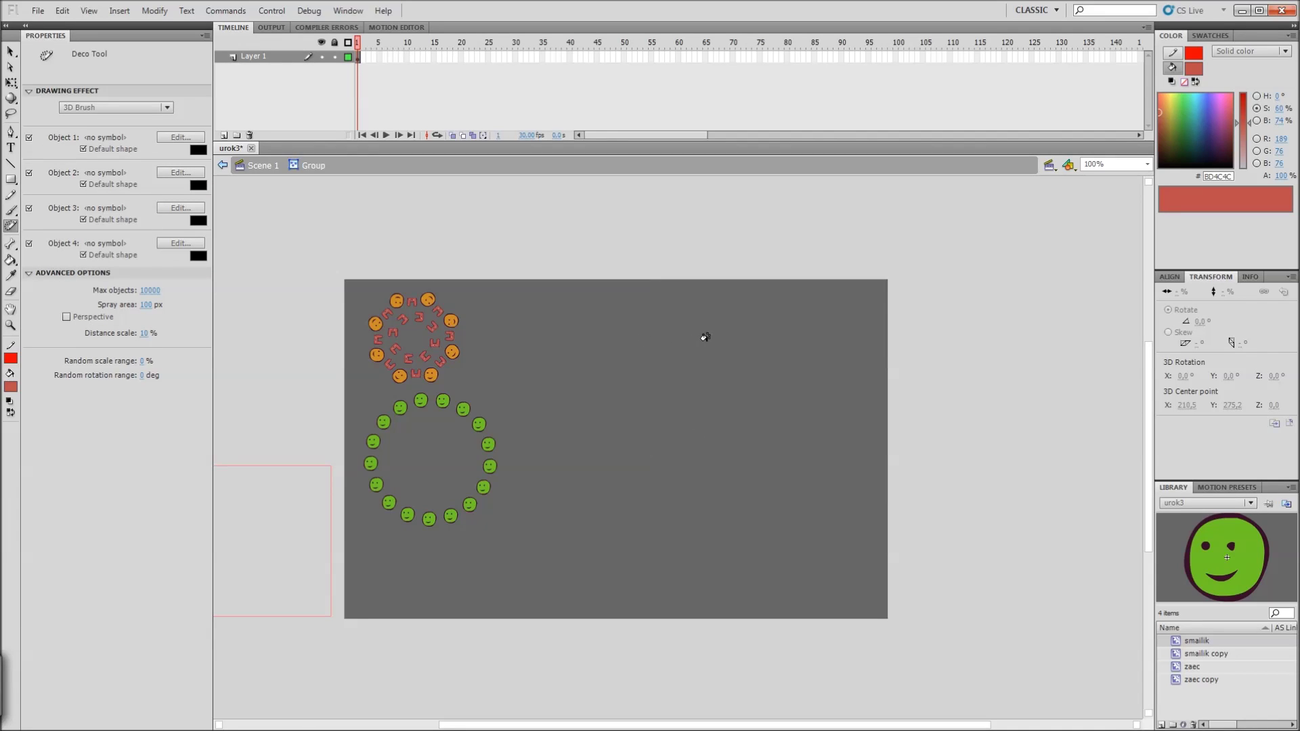
mouse_move(702, 332)
left_mouse_down()
mouse_move(704, 547)
mouse_move(716, 375)
mouse_move(777, 560)
mouse_move(769, 436)
mouse_move(793, 447)
mouse_move(629, 424)
mouse_move(761, 483)
mouse_move(660, 493)
mouse_move(794, 463)
left_mouse_up()
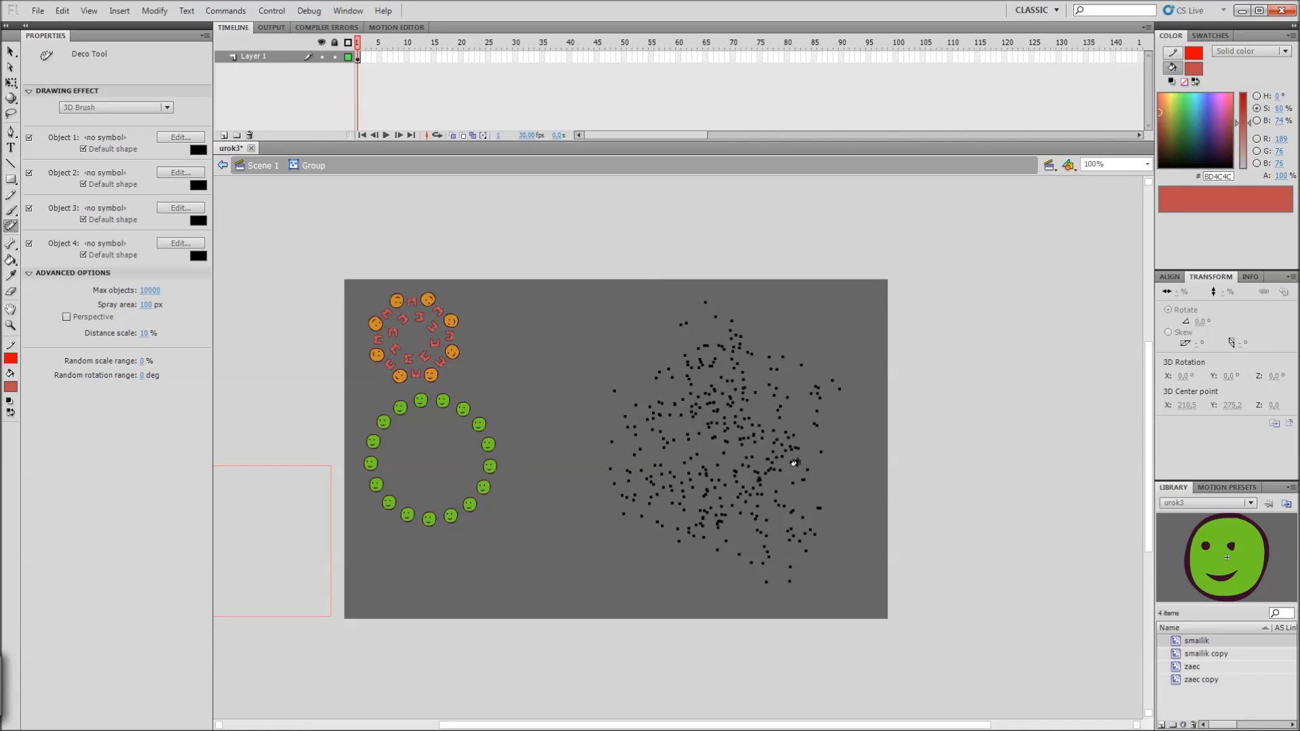
key("v")
left_click_drag(972, 241, 577, 635)
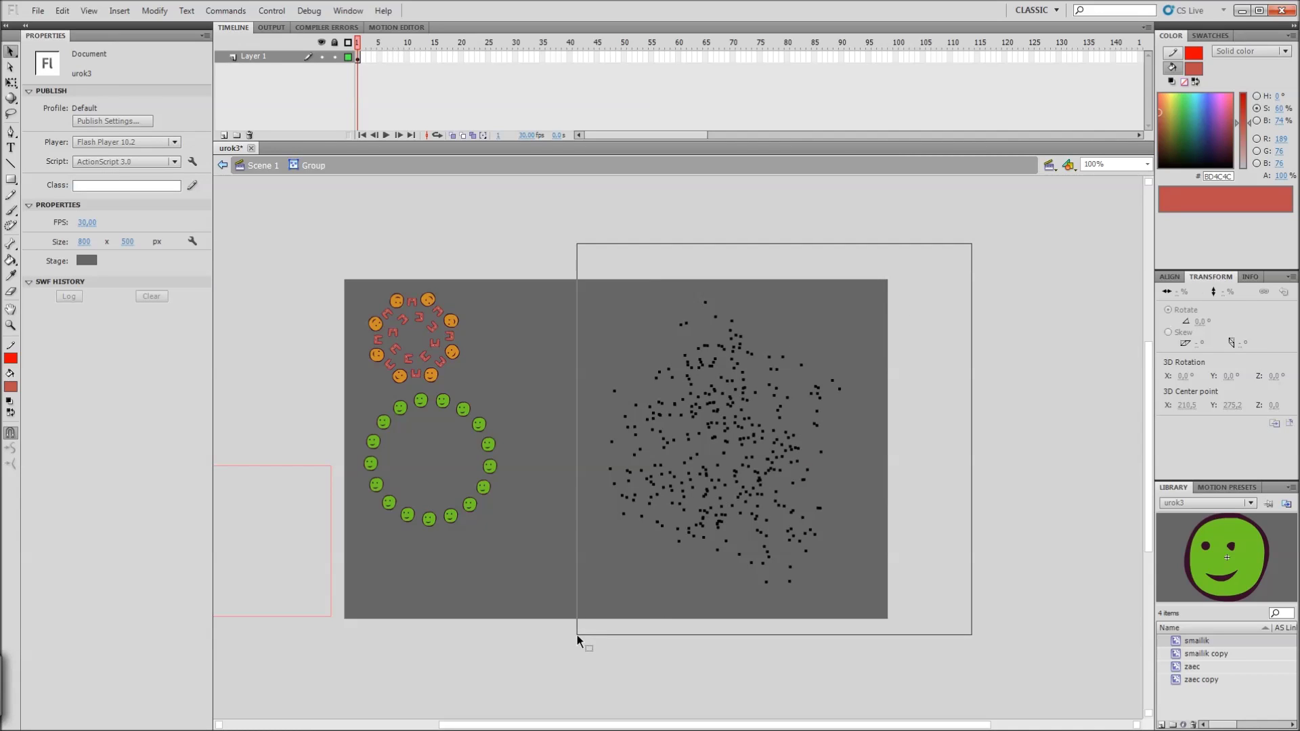
key("Delete")
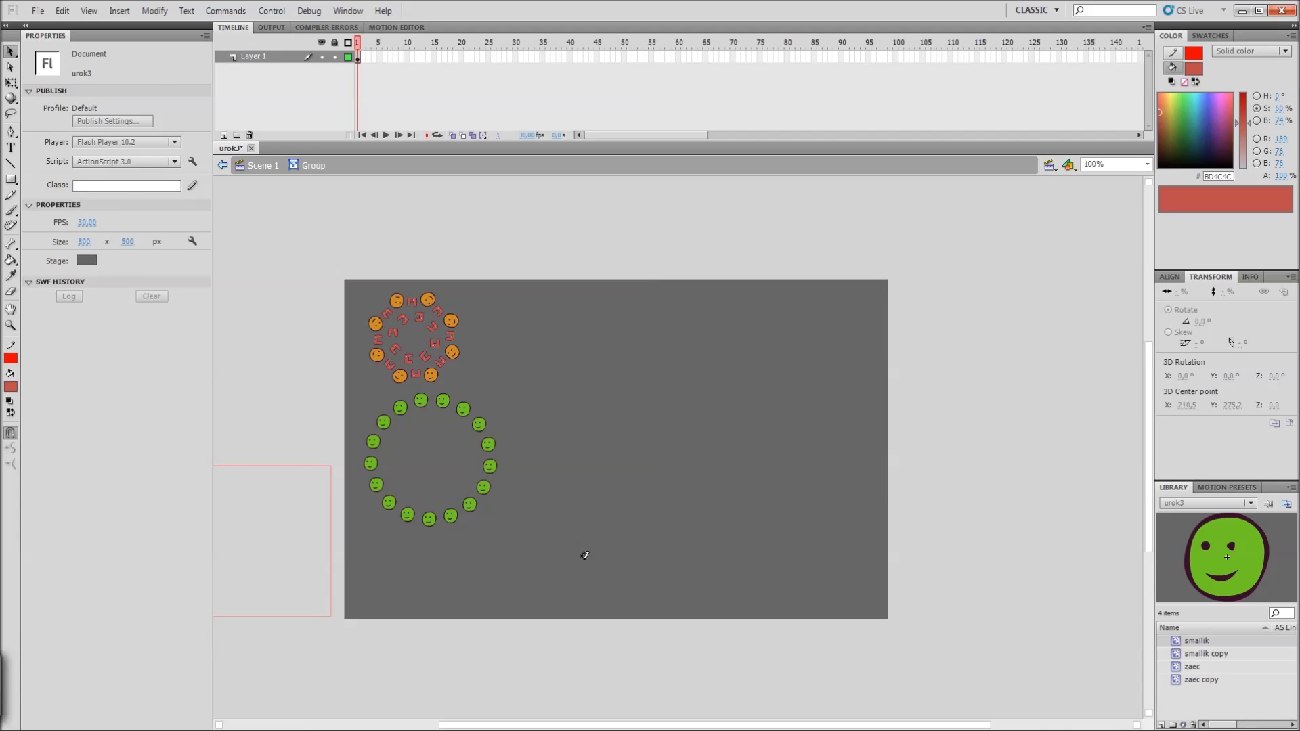
Step: Turn Perspective back on and assign the symbols smailik to Object 1 and smailik copy to Object 2 of the 3D Brush
key("u")
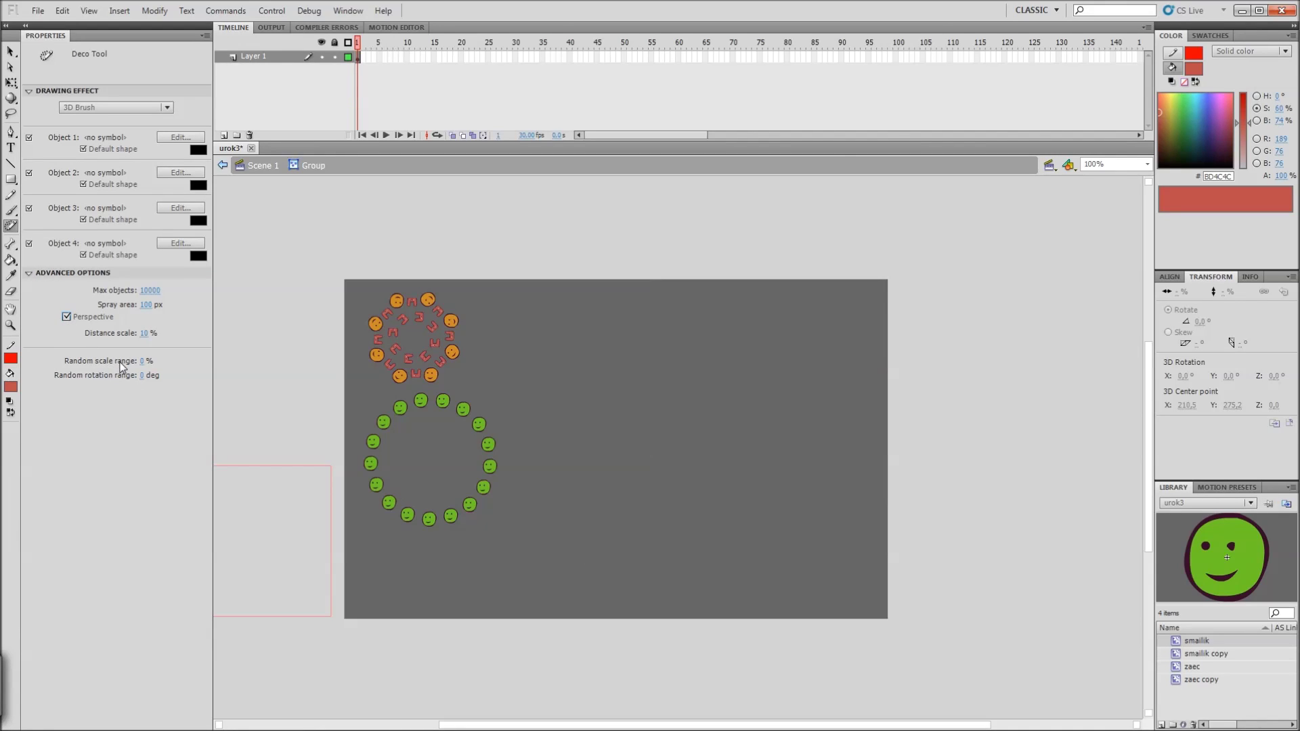
left_click(179, 136)
left_click(603, 314)
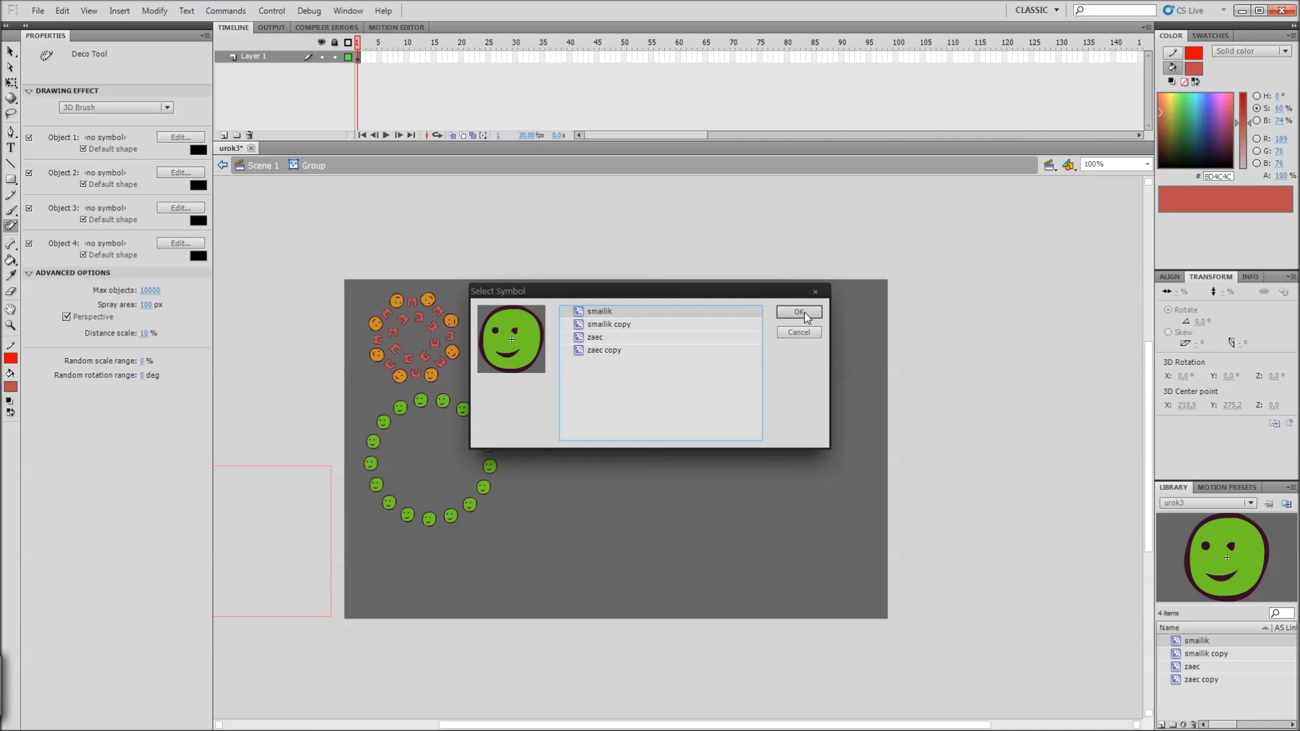
left_click(799, 312)
left_click(181, 173)
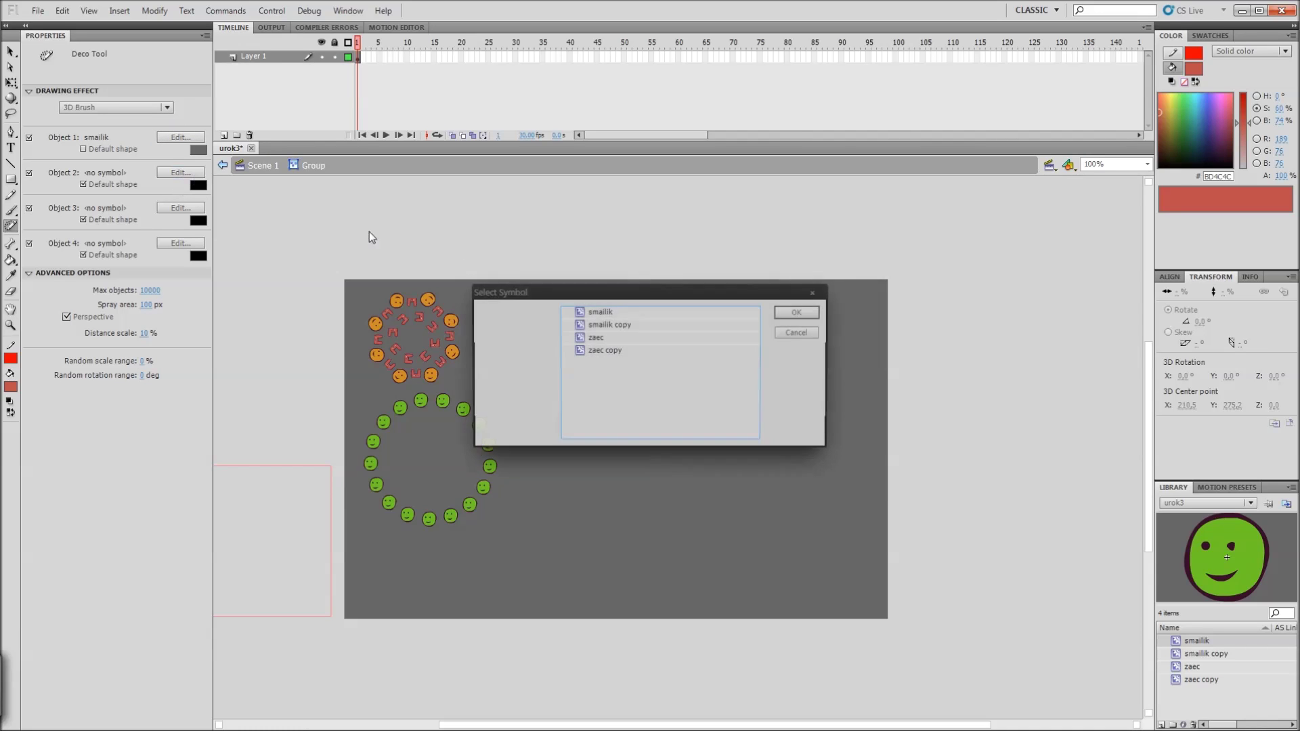
left_click(599, 325)
left_click(798, 311)
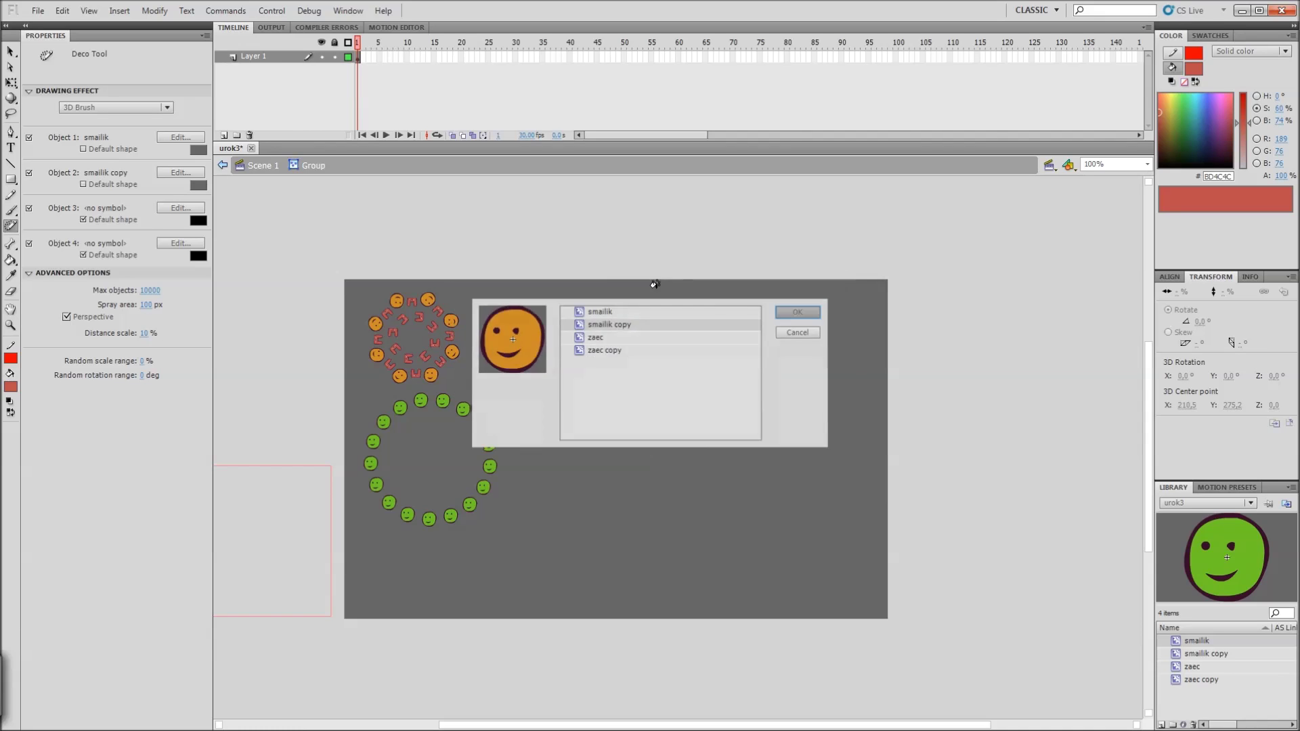
Step: Assign the symbols zaec to Object 3 and zaec copy to Object 4 of the 3D Brush
left_click(181, 208)
left_click(596, 338)
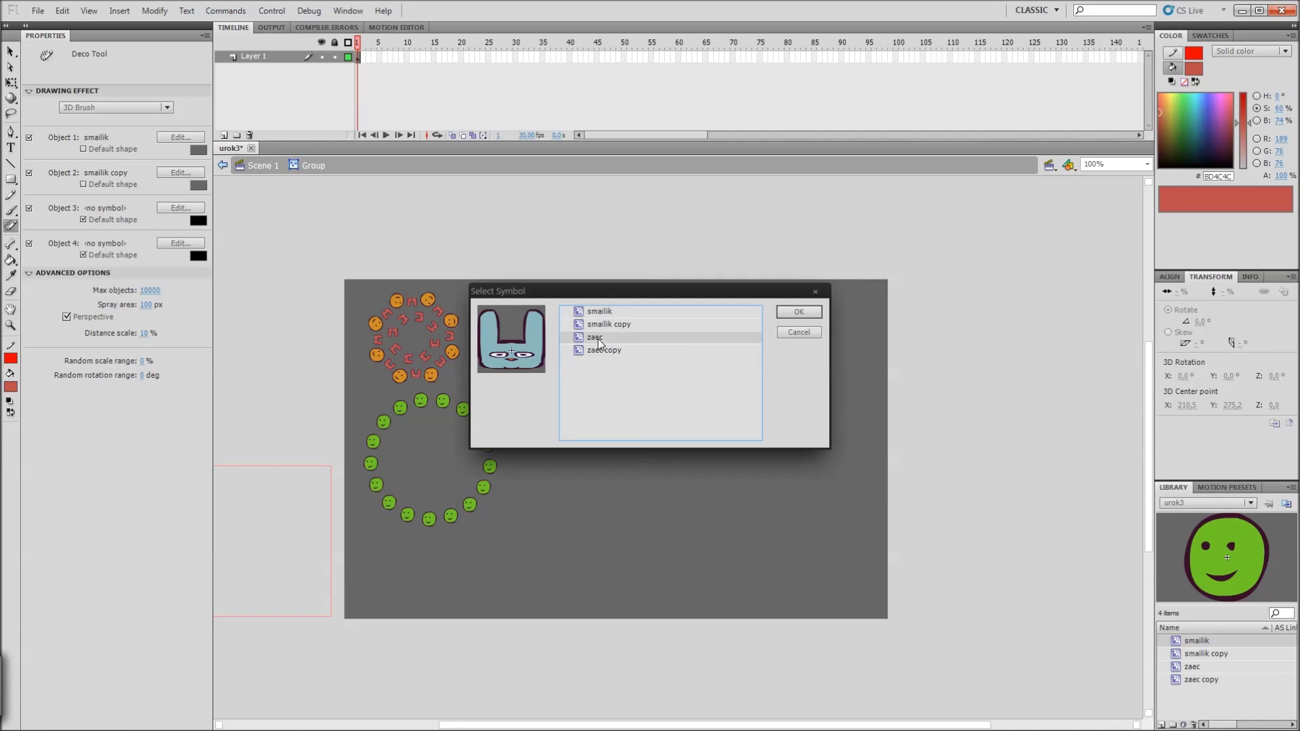
left_click(798, 311)
left_click(181, 243)
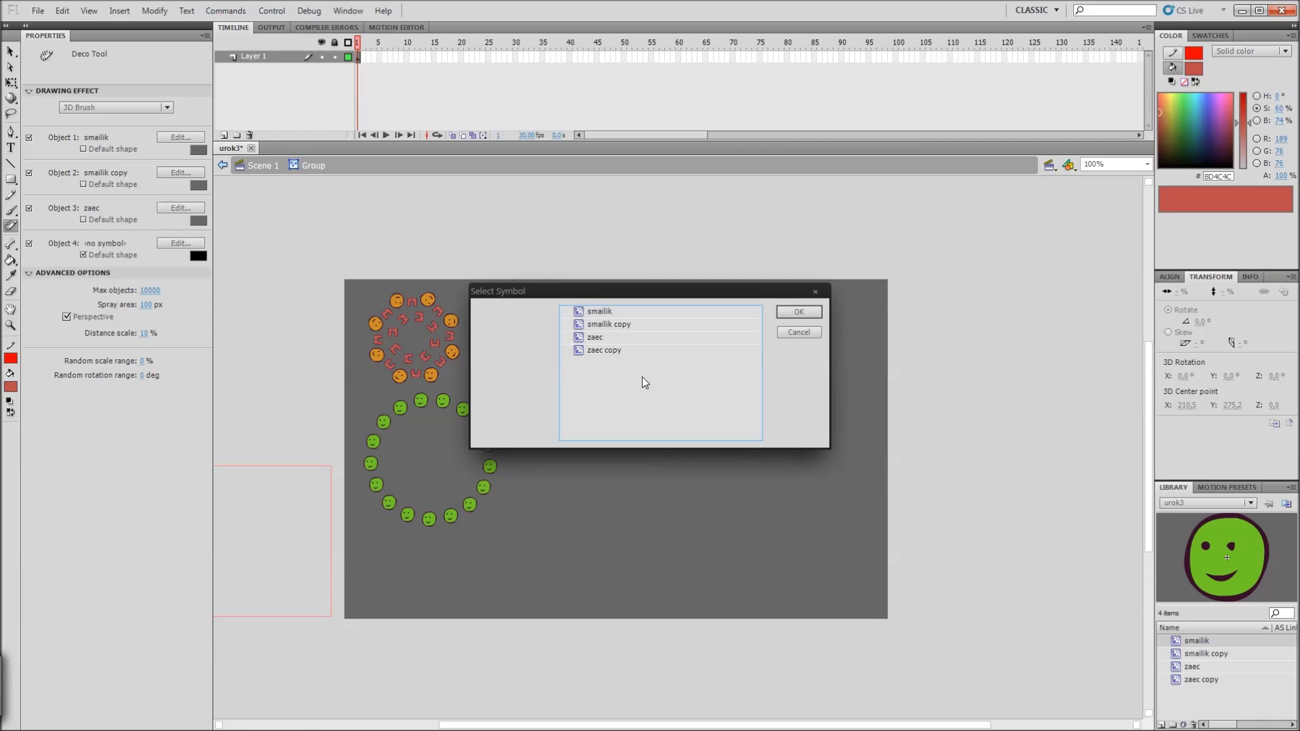
left_click(616, 351)
left_click(798, 311)
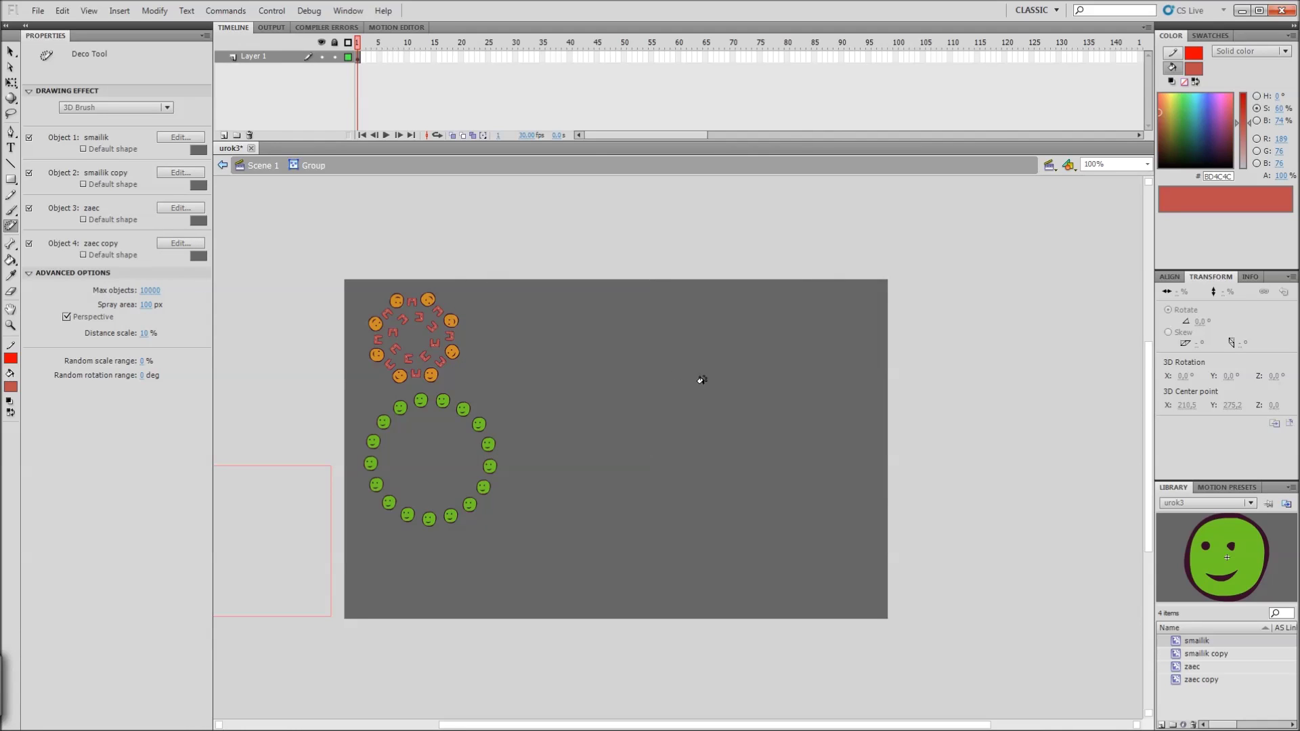
Step: Try spraying a vertical strip of the four symbols down the stage and undo the stroke
left_click_drag(700, 380, 712, 577)
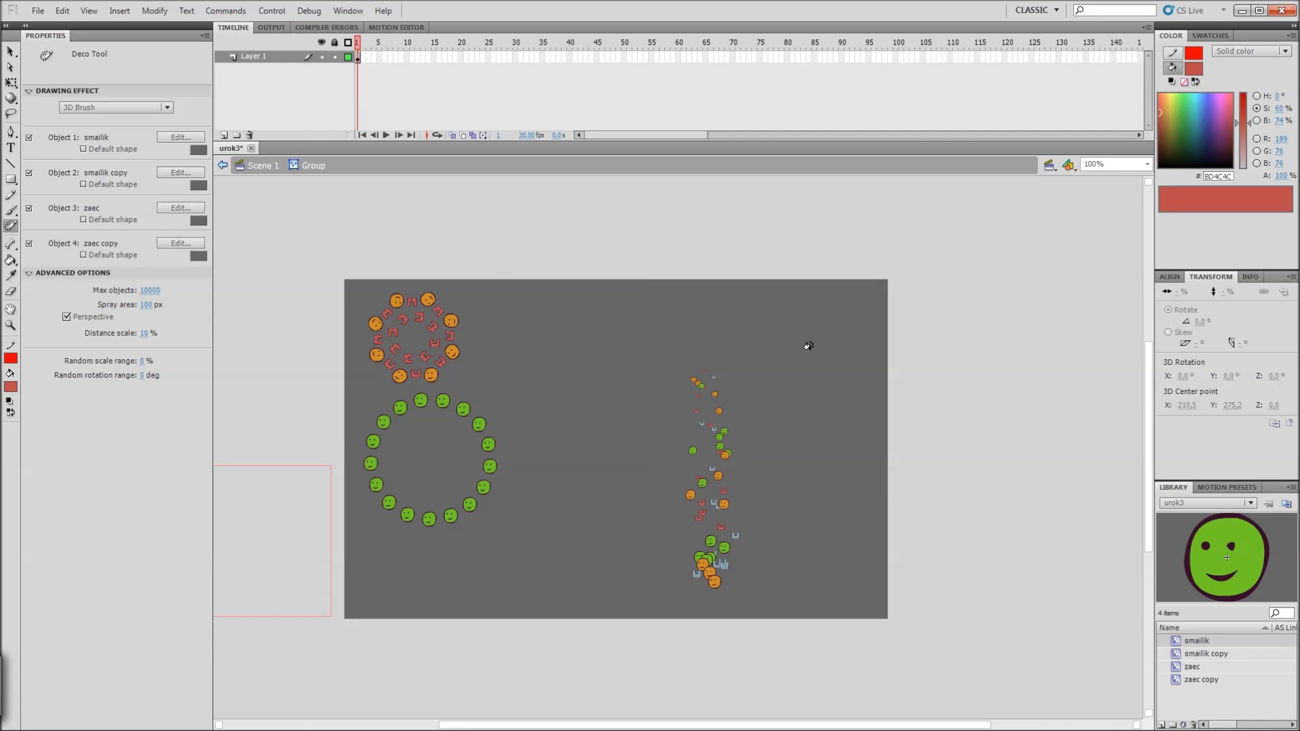
key("ctrl+z")
key("v")
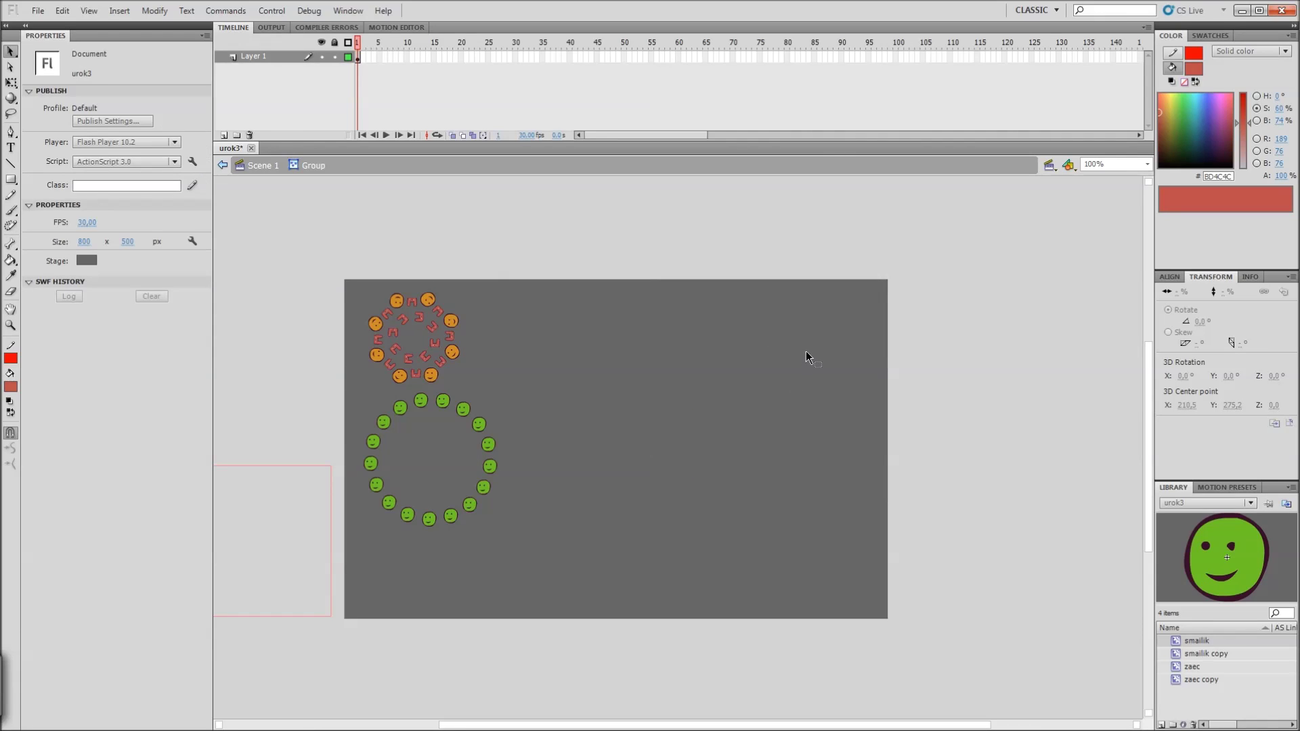
Step: Spray the four symbols along a curved trail from the stage's upper right to its lower middle using the 3D Brush
key("u")
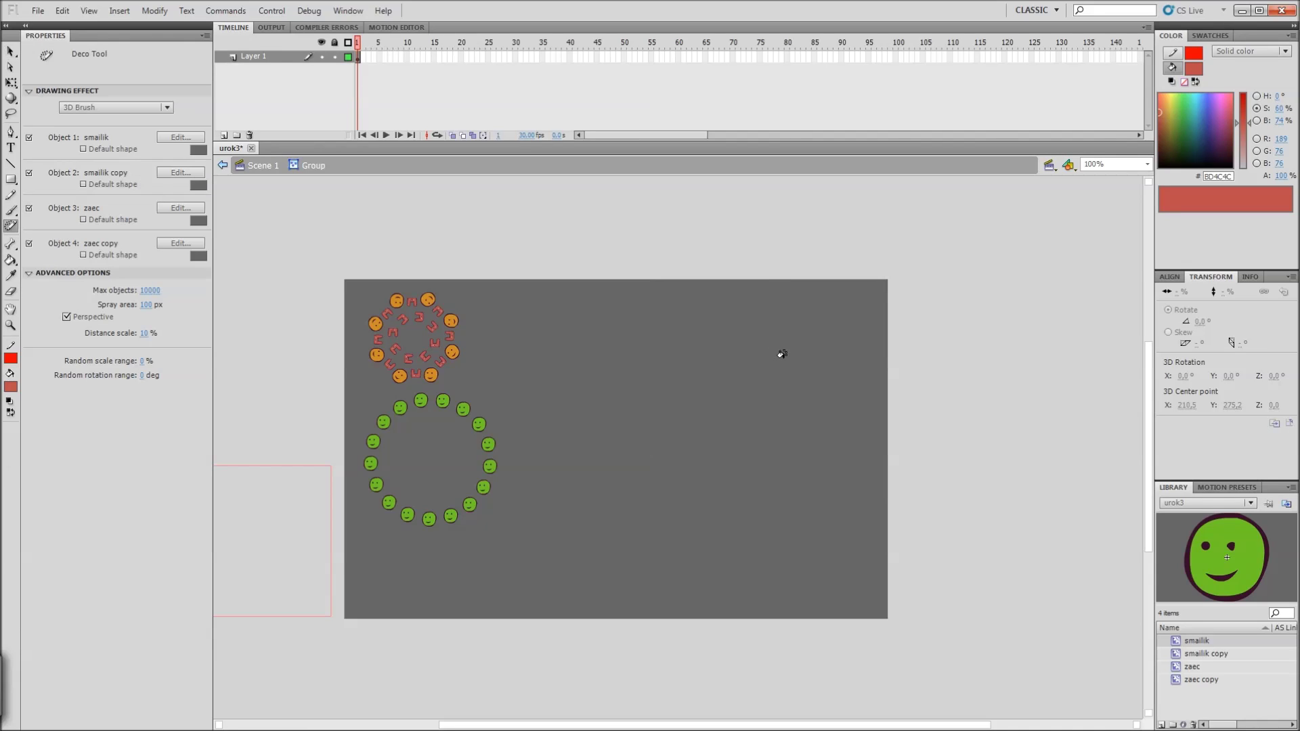
left_click(848, 326)
mouse_move(827, 326)
left_mouse_down()
mouse_move(792, 340)
mouse_move(827, 353)
mouse_move(828, 394)
mouse_move(755, 495)
mouse_move(570, 583)
left_mouse_up()
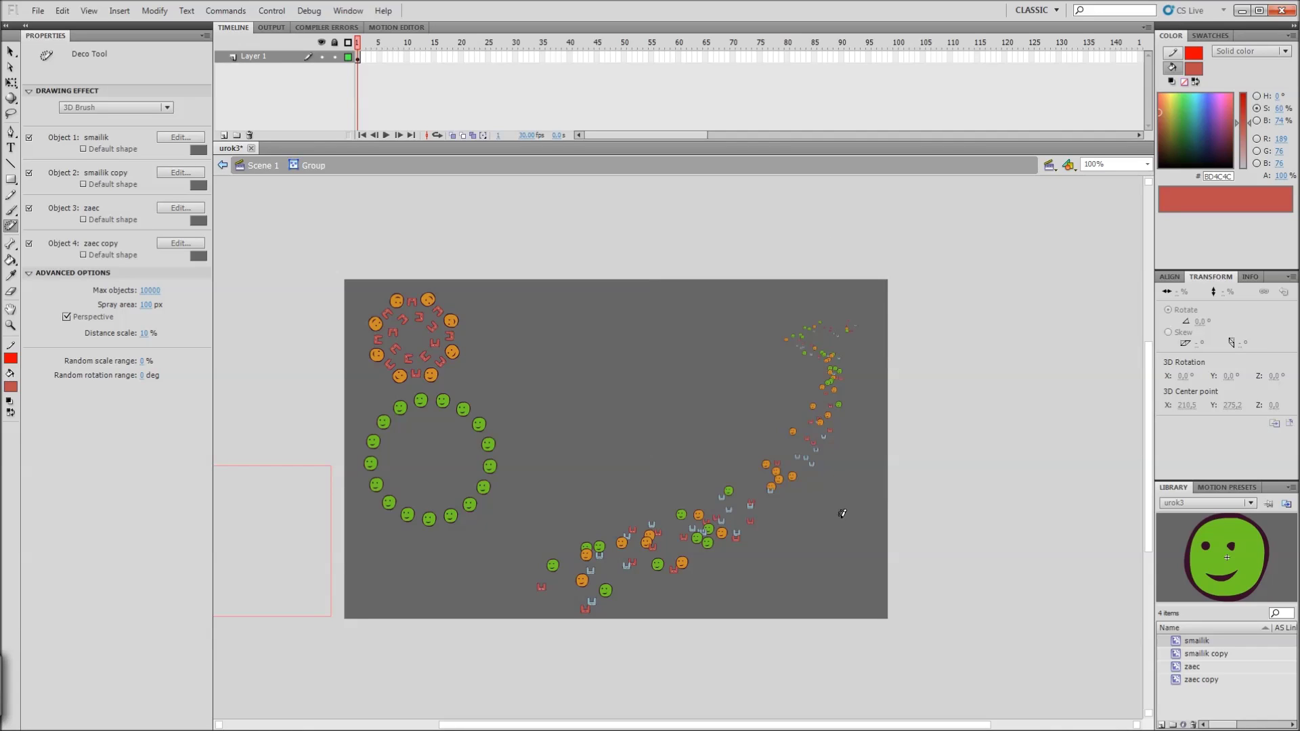
Step: Inspect the smailik instance inside one sprayed green smiley's group, and delete all the symbols of the sprayed trail
key("v")
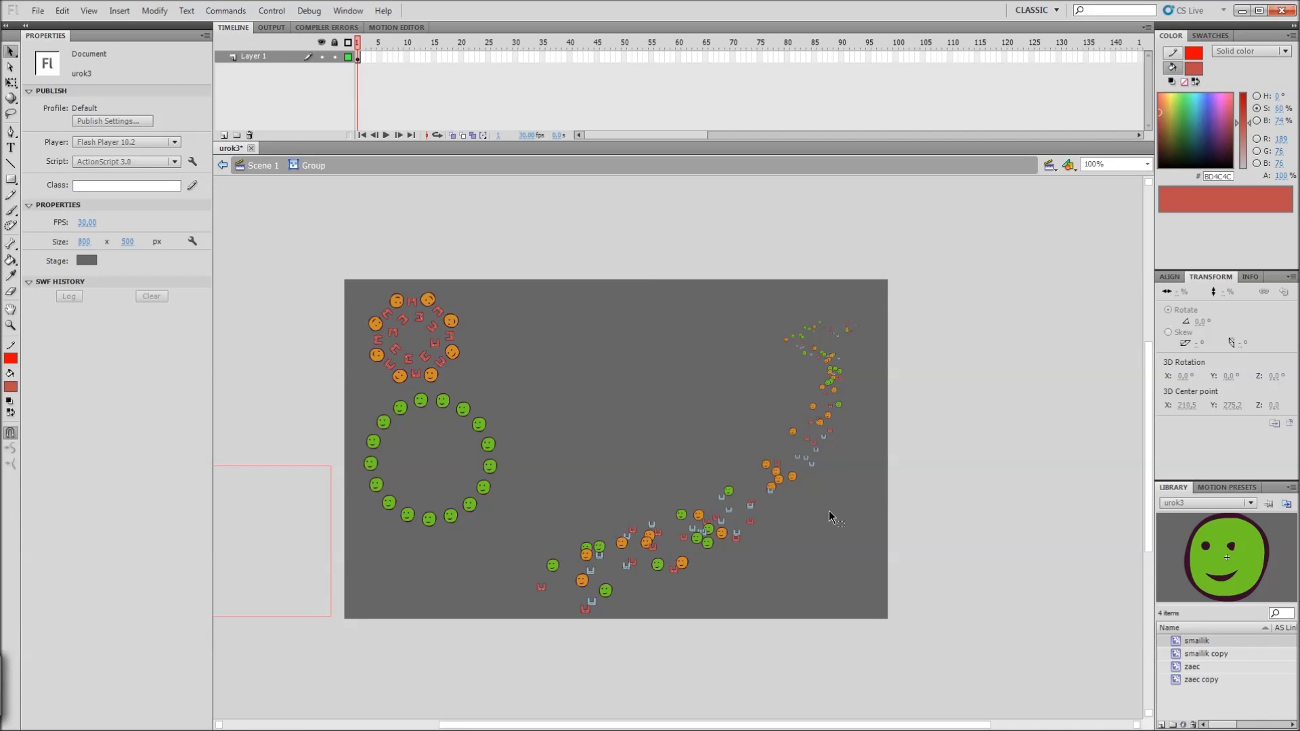
left_click(773, 487)
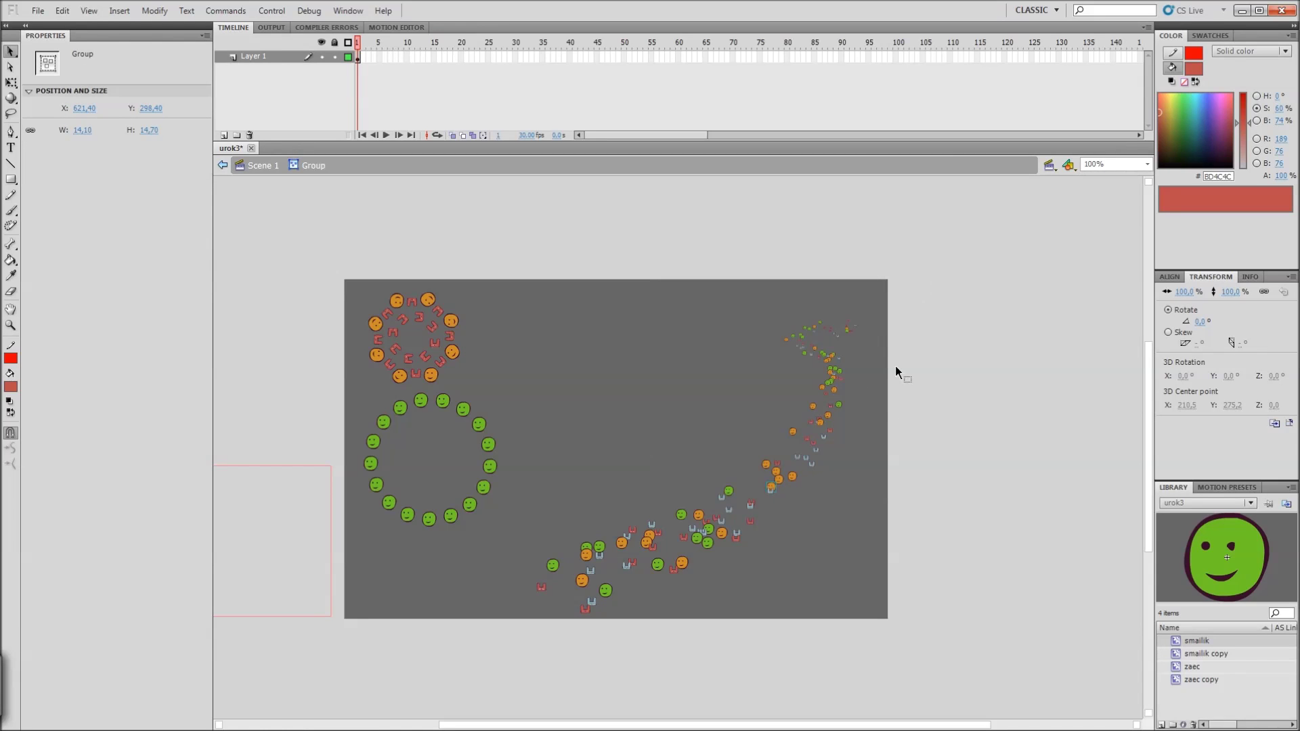
left_click_drag(930, 266, 581, 613)
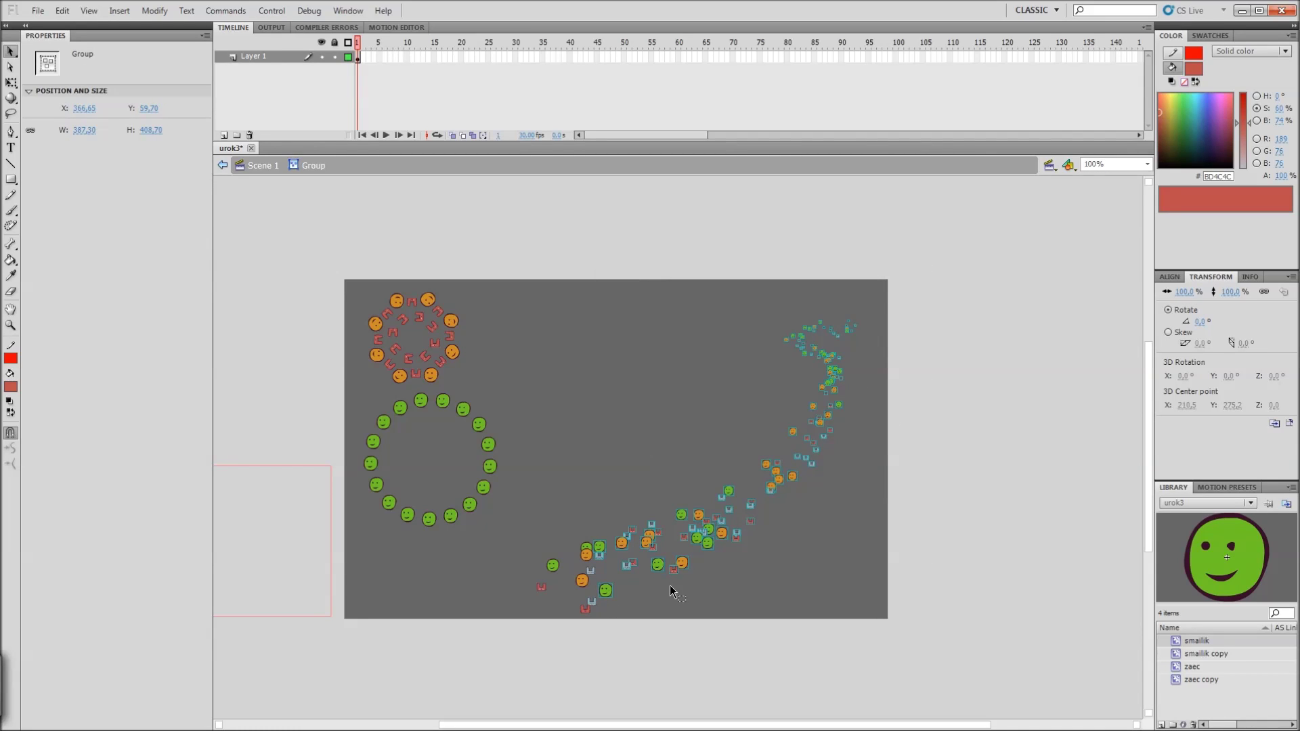
double_click(658, 565)
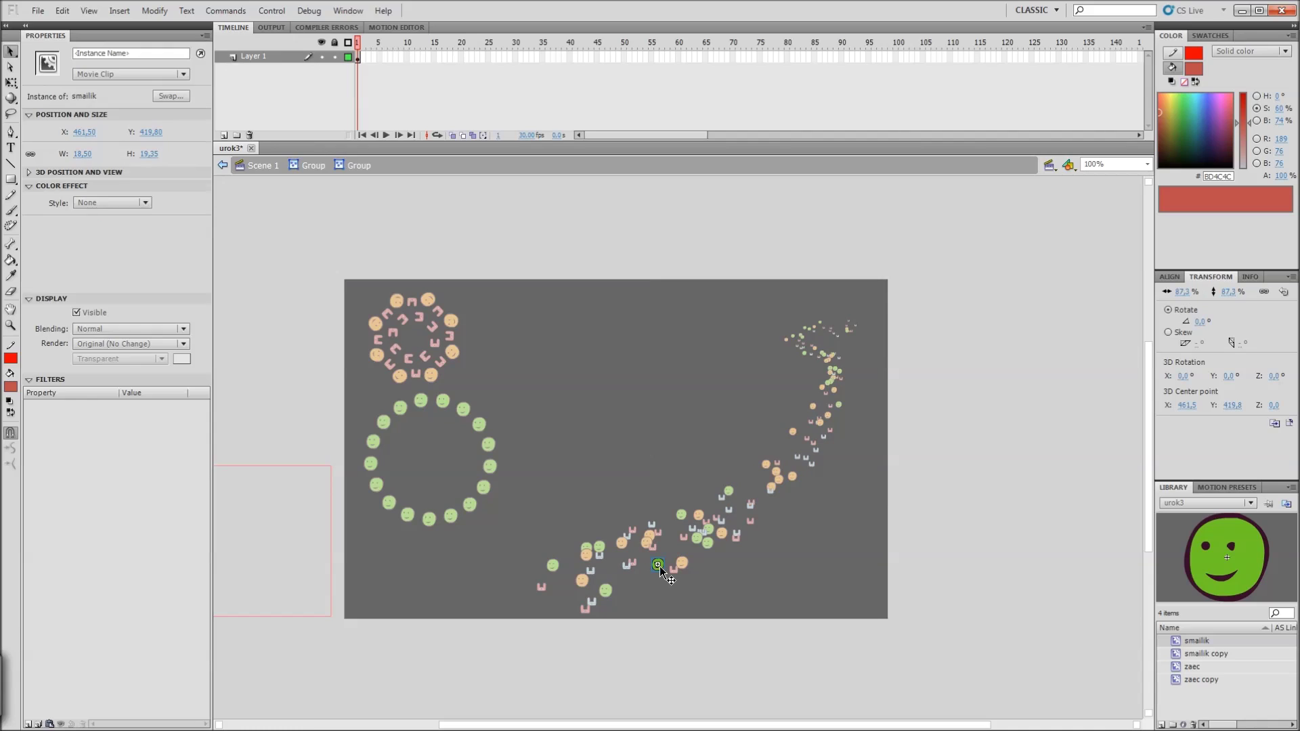
double_click(790, 571)
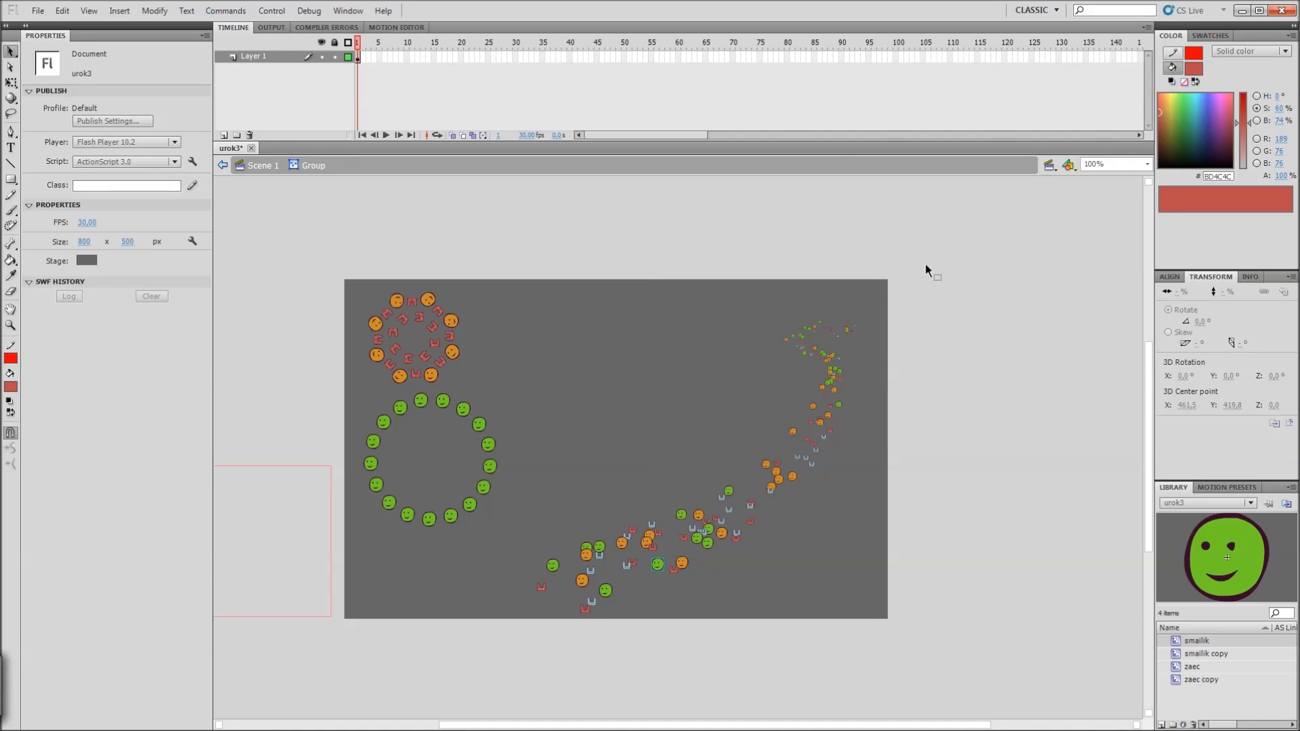
left_click_drag(933, 258, 533, 656)
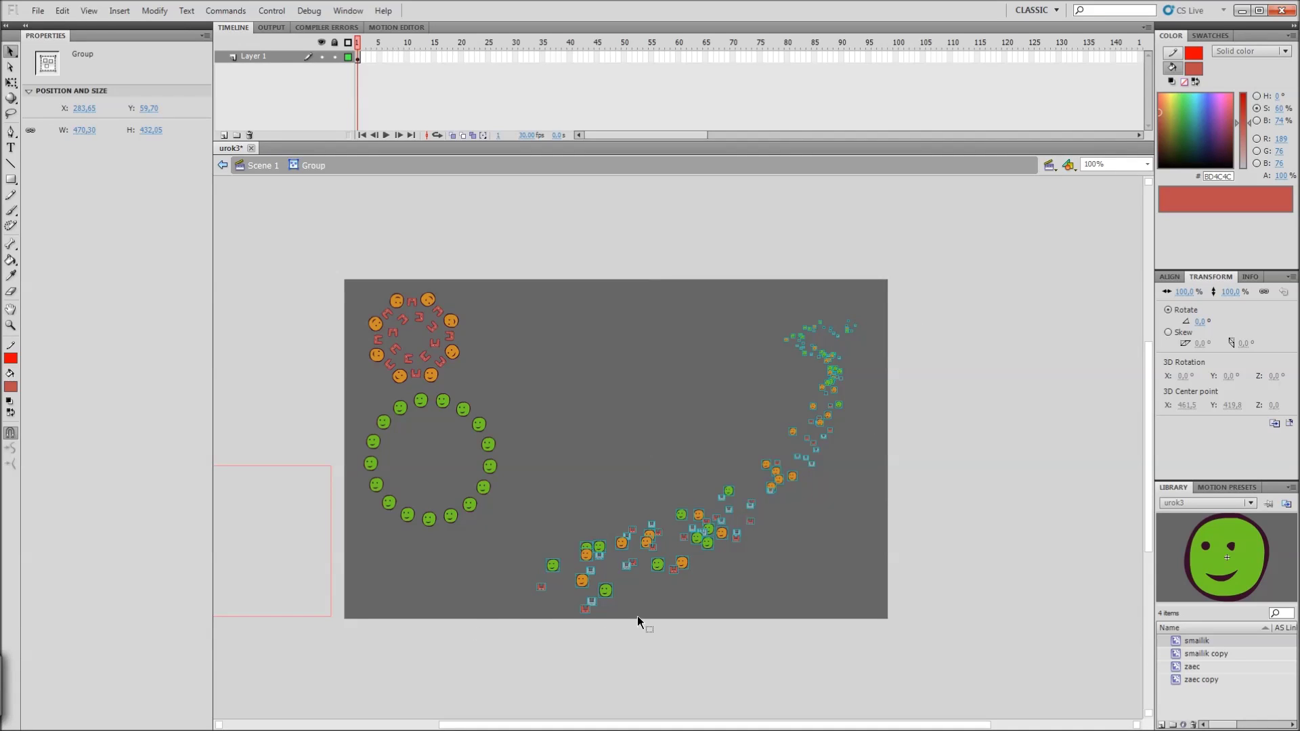
key("Delete")
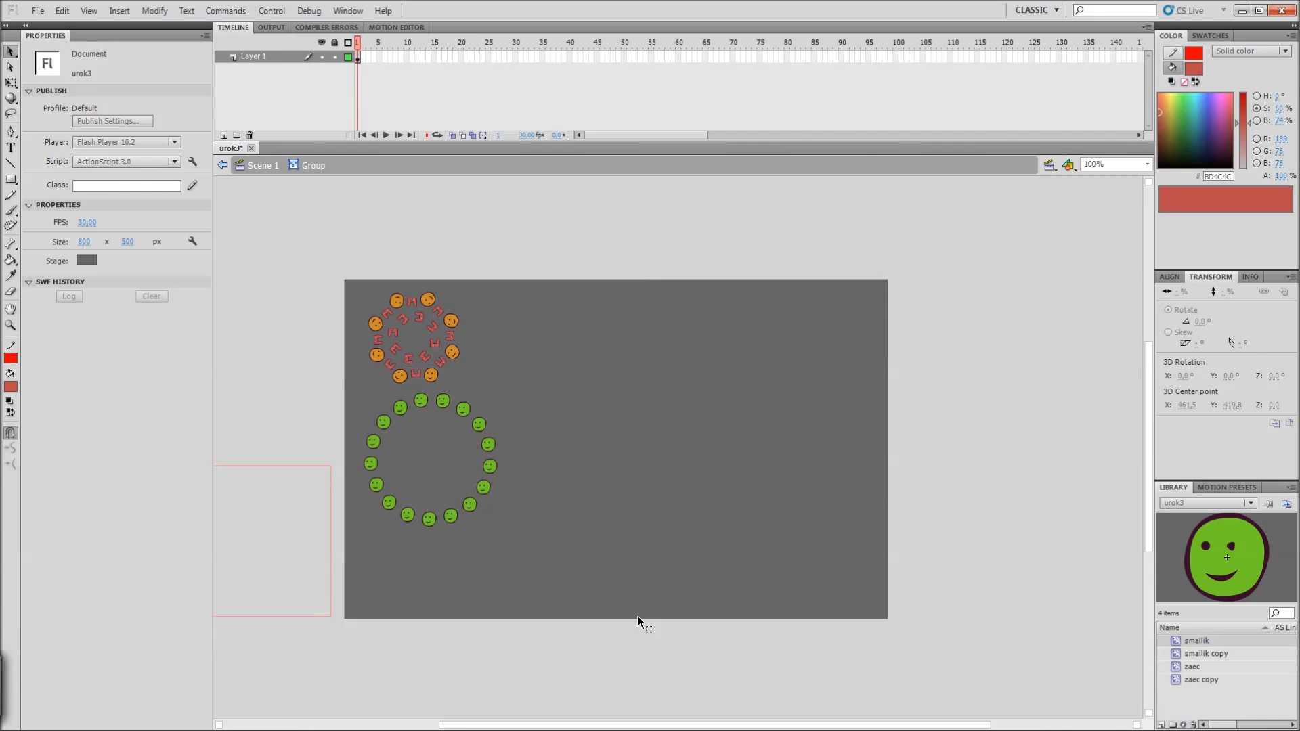
Step: Switch the Deco tool to the Building Brush and place five short random buildings across the middle and right of the stage
key("u")
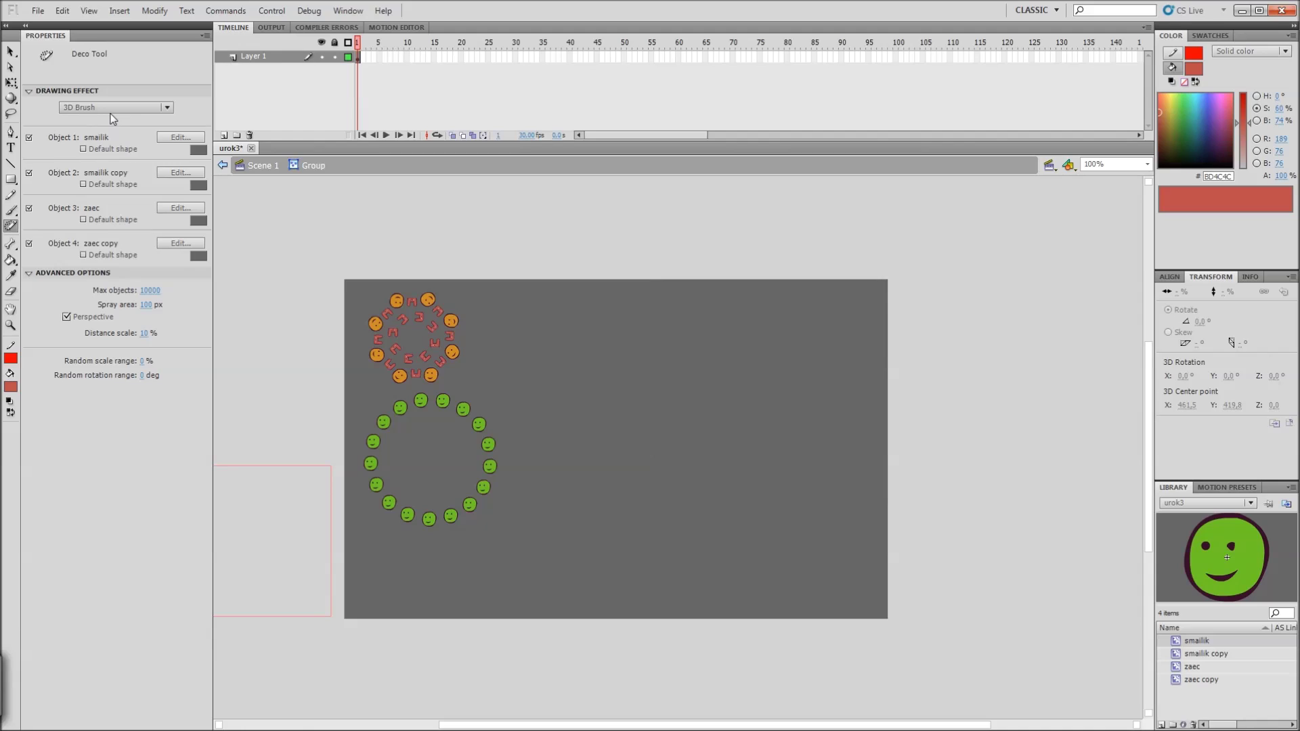
left_click(110, 109)
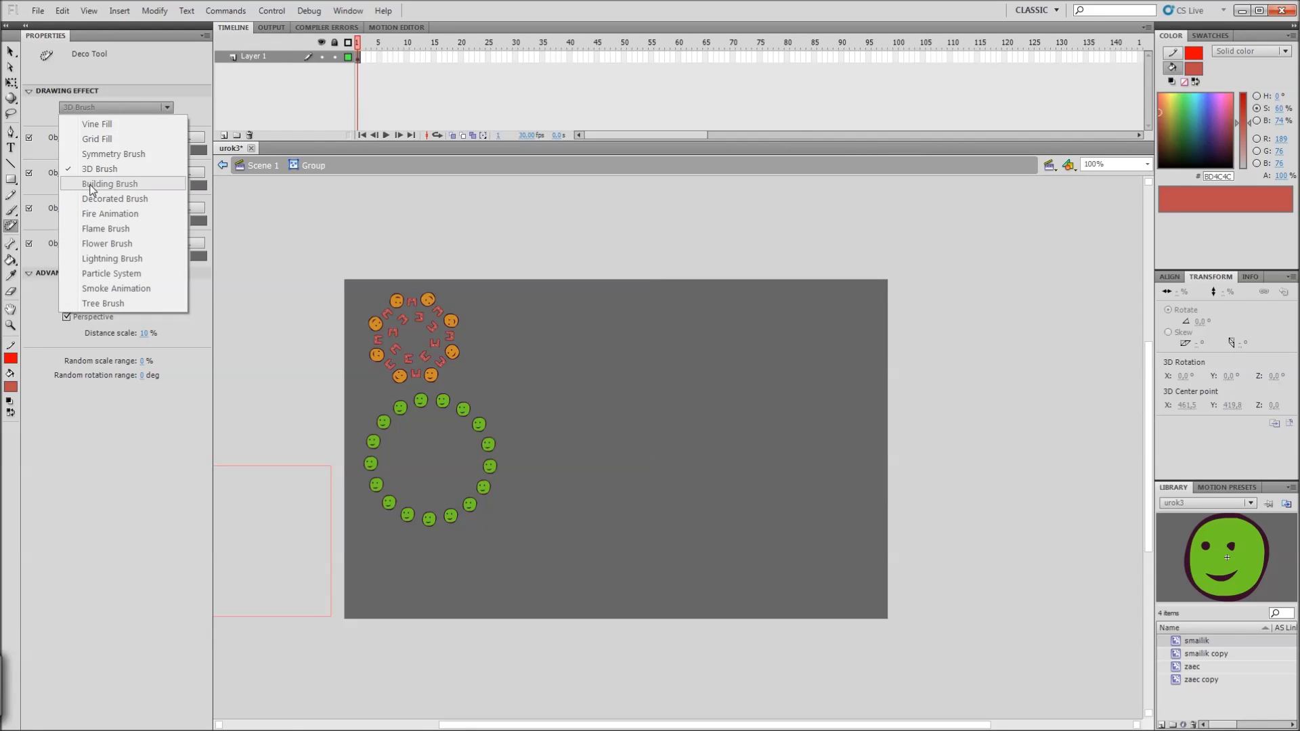
left_click(132, 186)
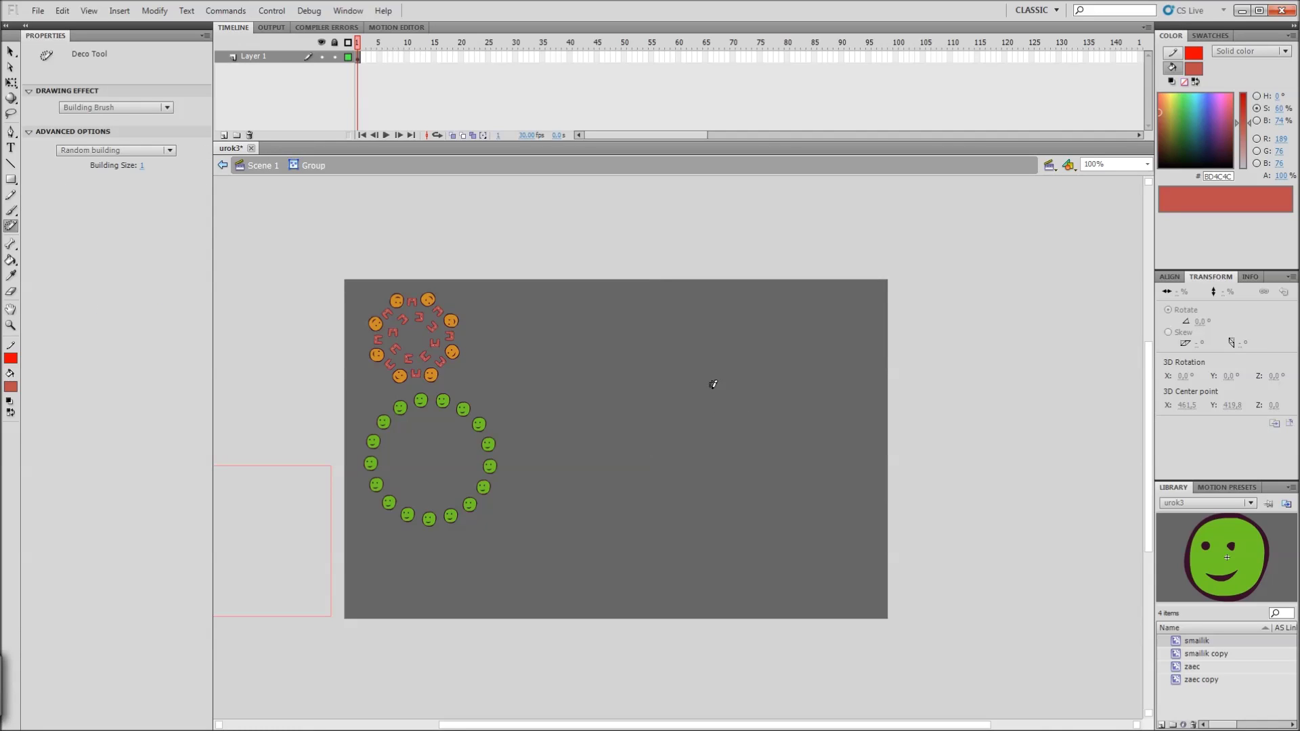
left_click_drag(743, 418, 713, 409)
left_click(667, 394)
left_click(679, 411)
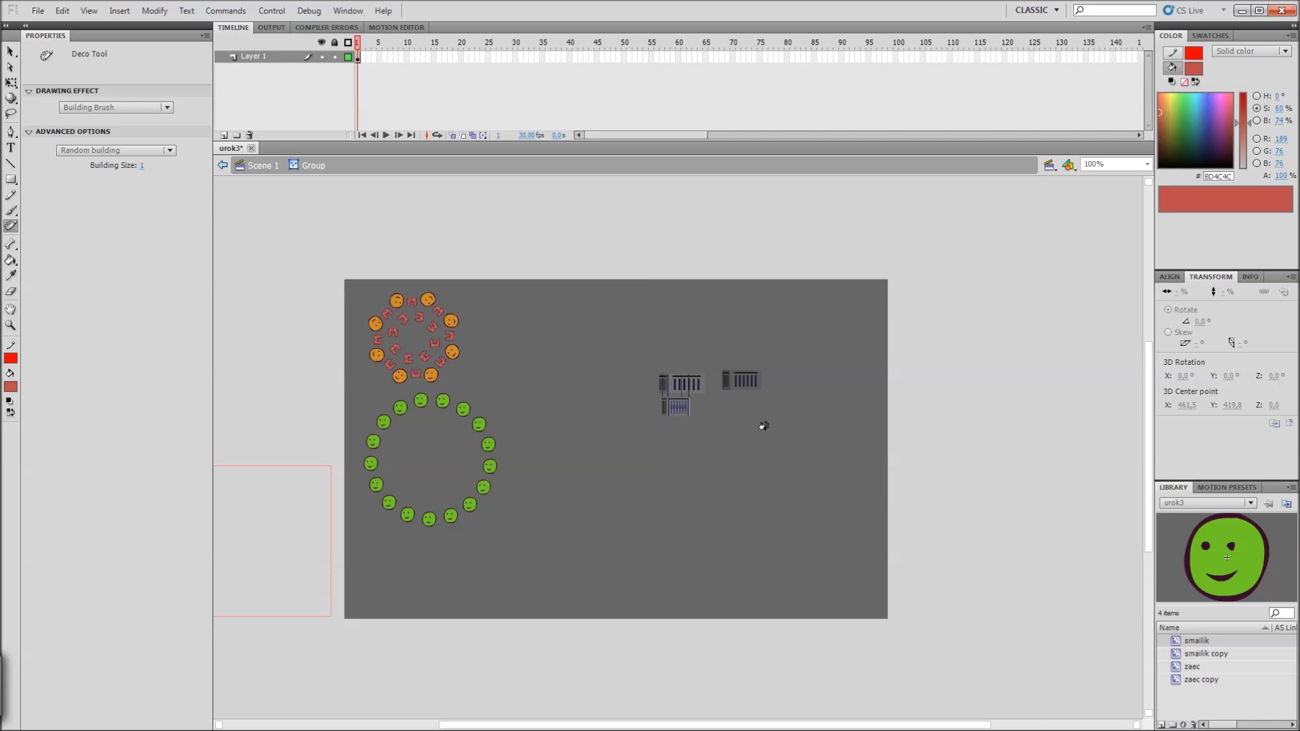
left_click(761, 426)
left_click(714, 457)
Step: Draw skyscrapers of different heights across the right half of the stage, with one short building in front
left_click_drag(620, 426, 613, 301)
left_click_drag(668, 501, 648, 339)
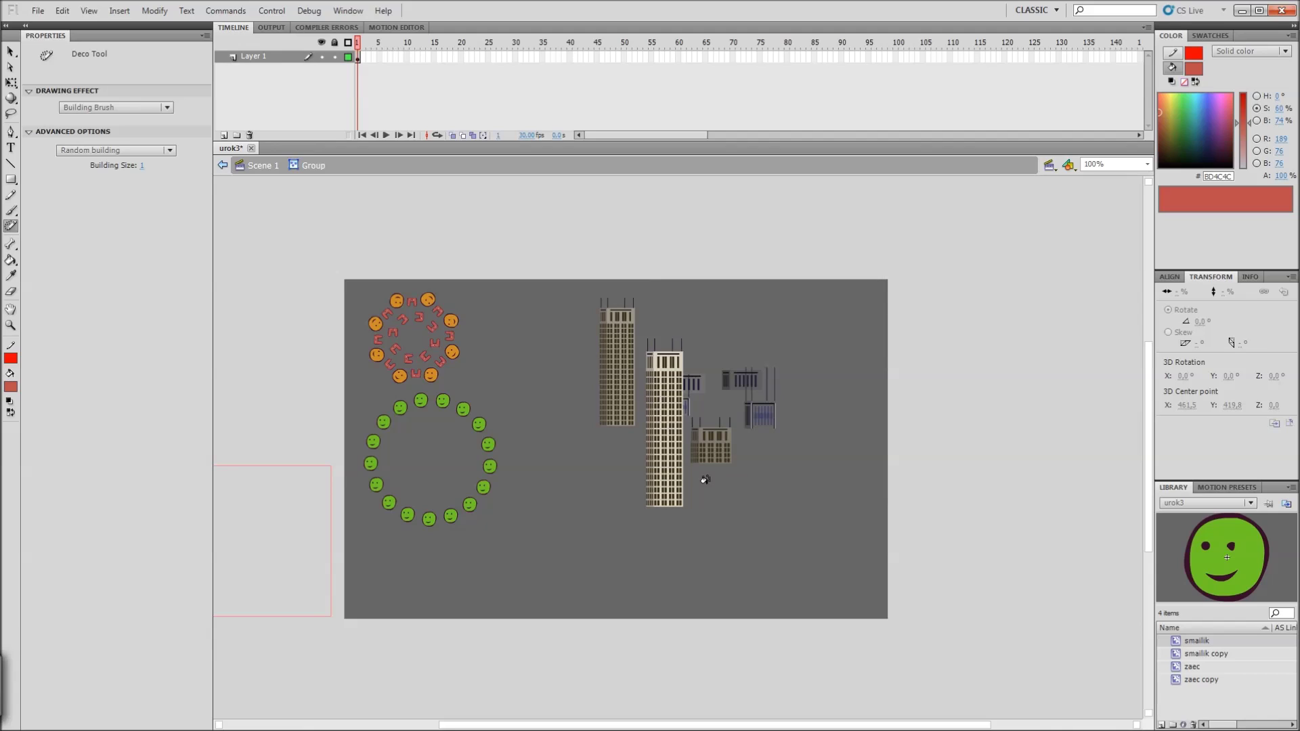
left_click_drag(739, 504, 740, 312)
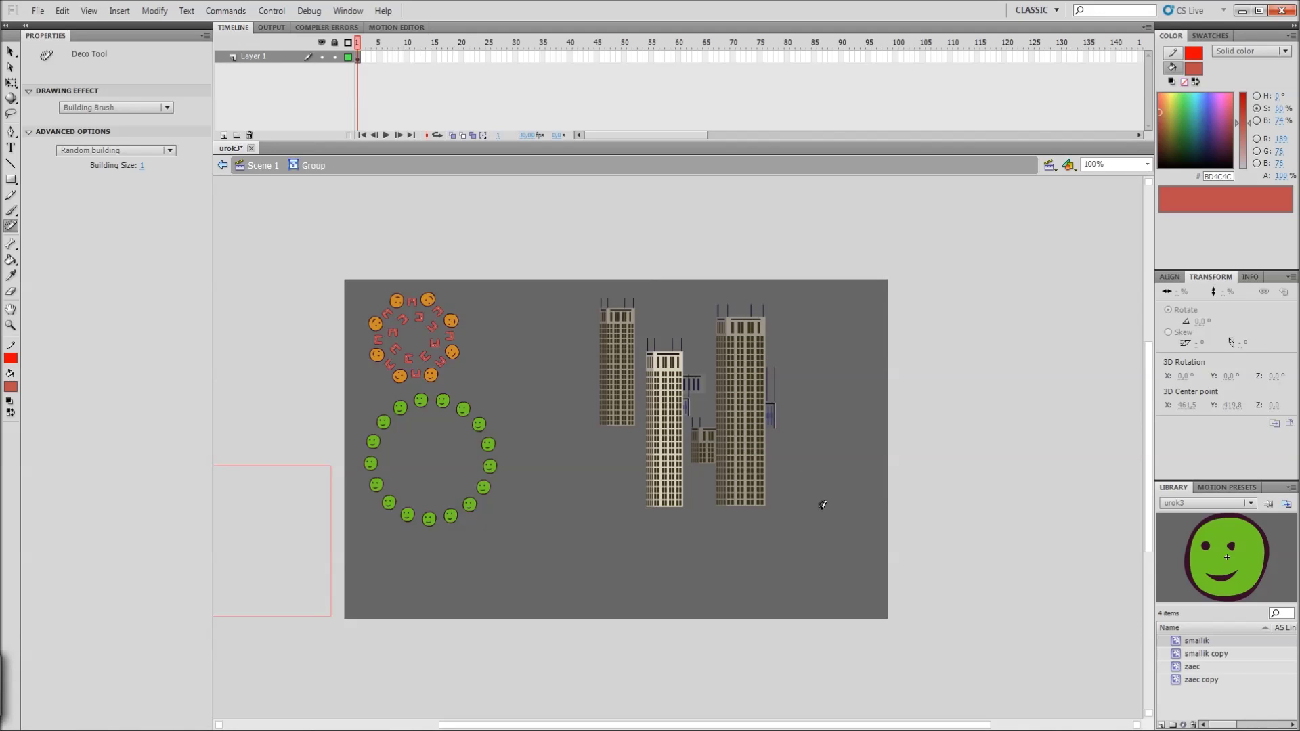
left_click_drag(818, 499, 819, 352)
left_click_drag(783, 481, 784, 413)
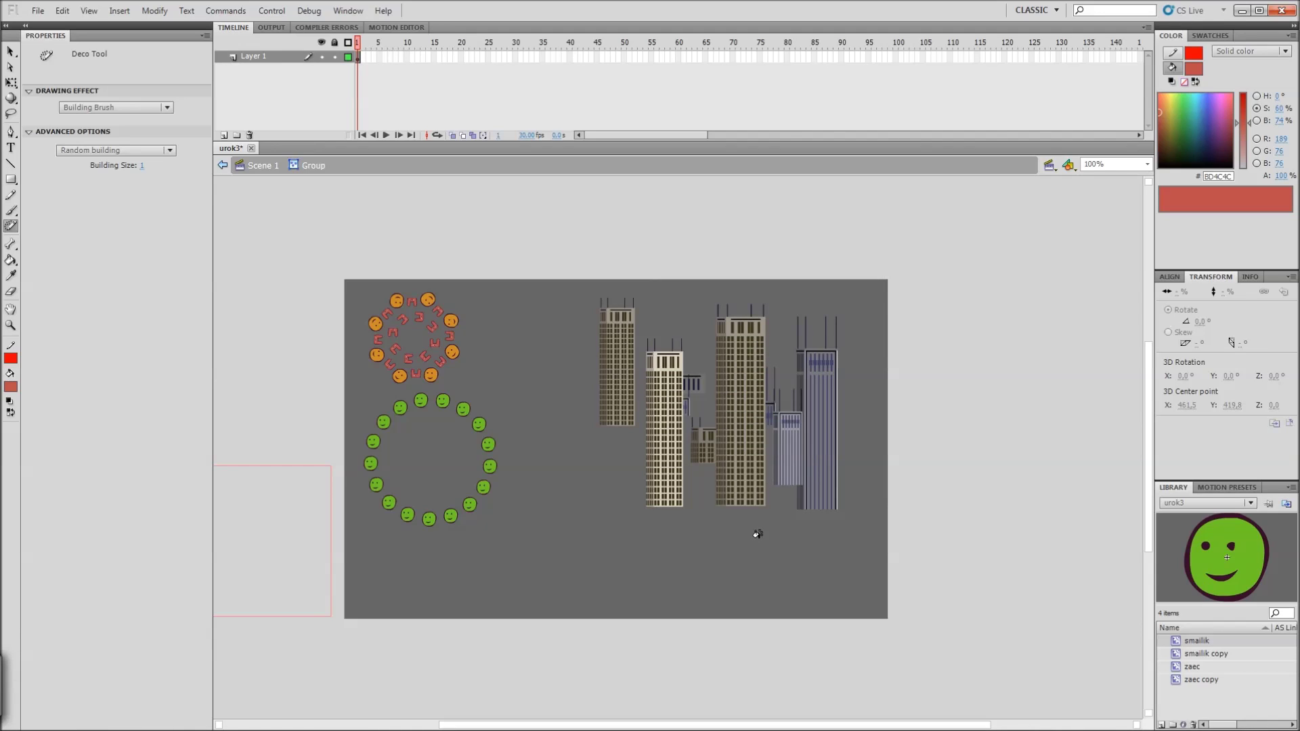
left_click(754, 531)
mouse_move(680, 535)
left_mouse_down()
mouse_move(677, 365)
mouse_move(699, 340)
left_mouse_up()
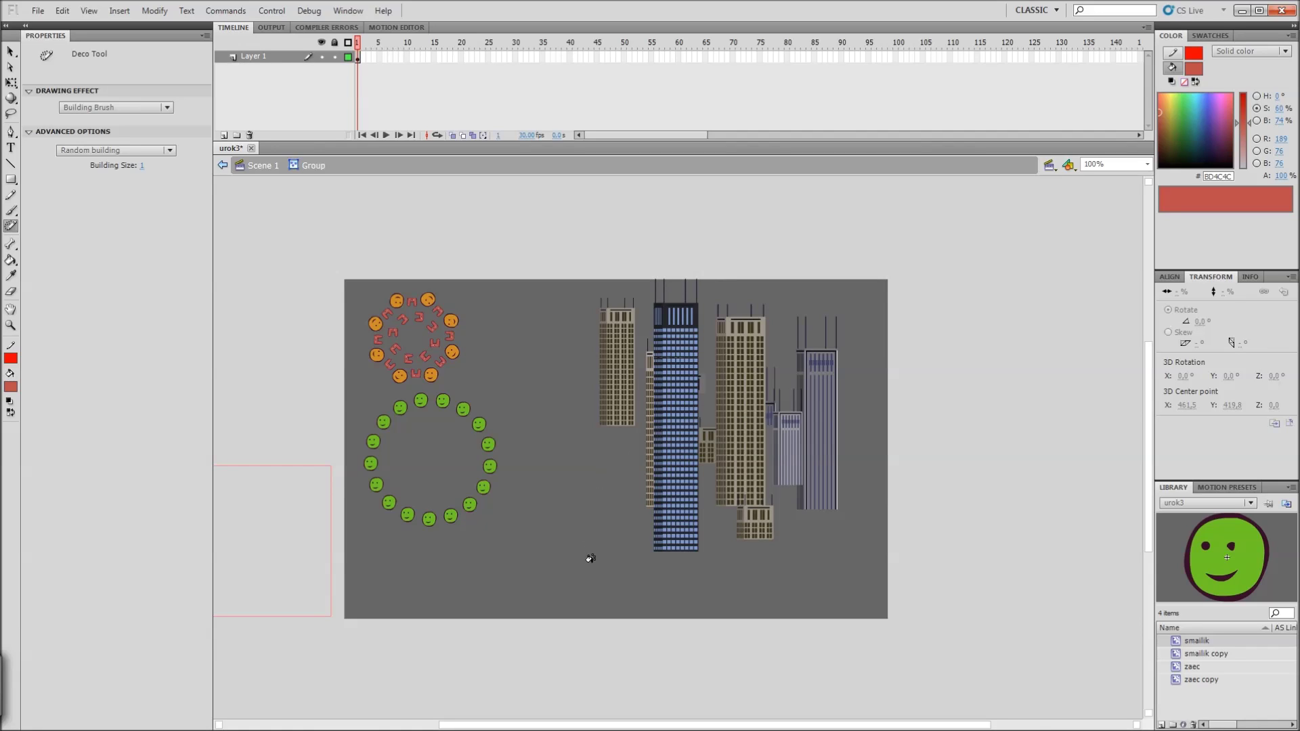
Step: Add five low random buildings along the skyline's left side, plus a tall tower and a medium-height one among the skyscrapers
left_click_drag(594, 484, 581, 414)
left_click(580, 415)
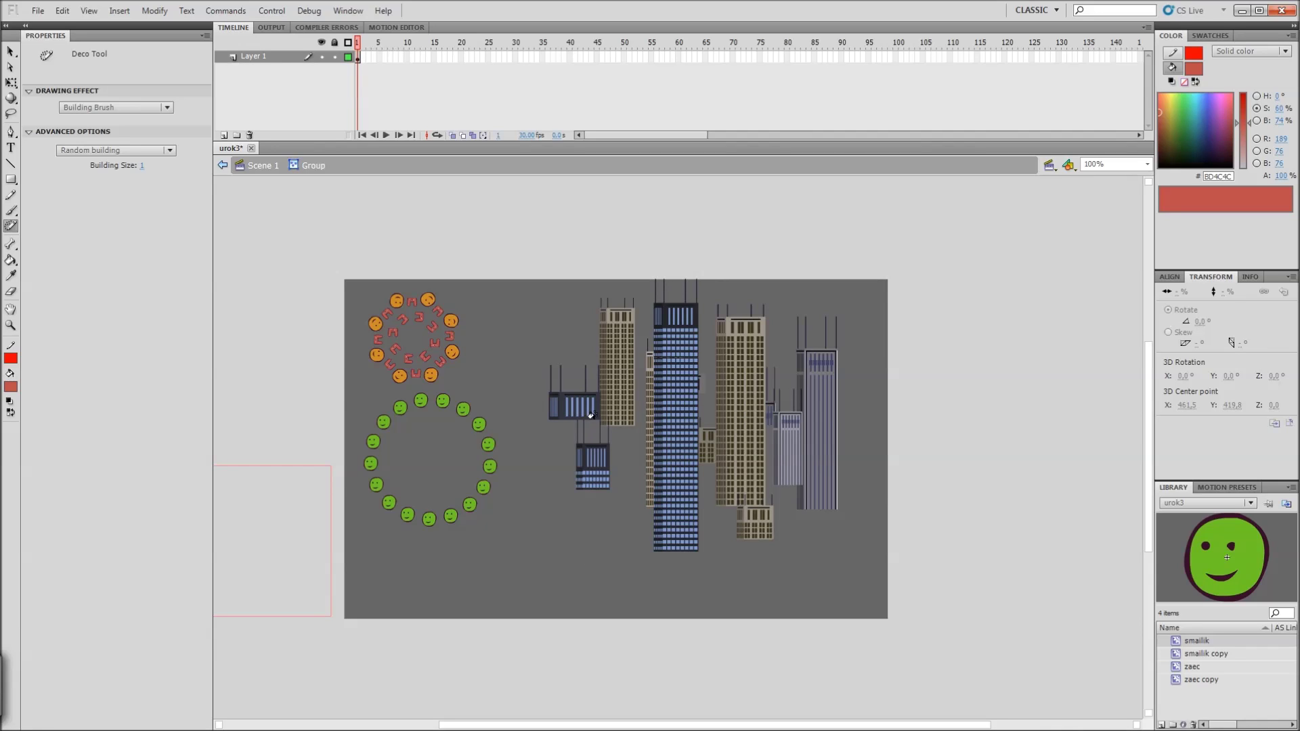
left_click(632, 433)
left_click(602, 536)
left_click(642, 566)
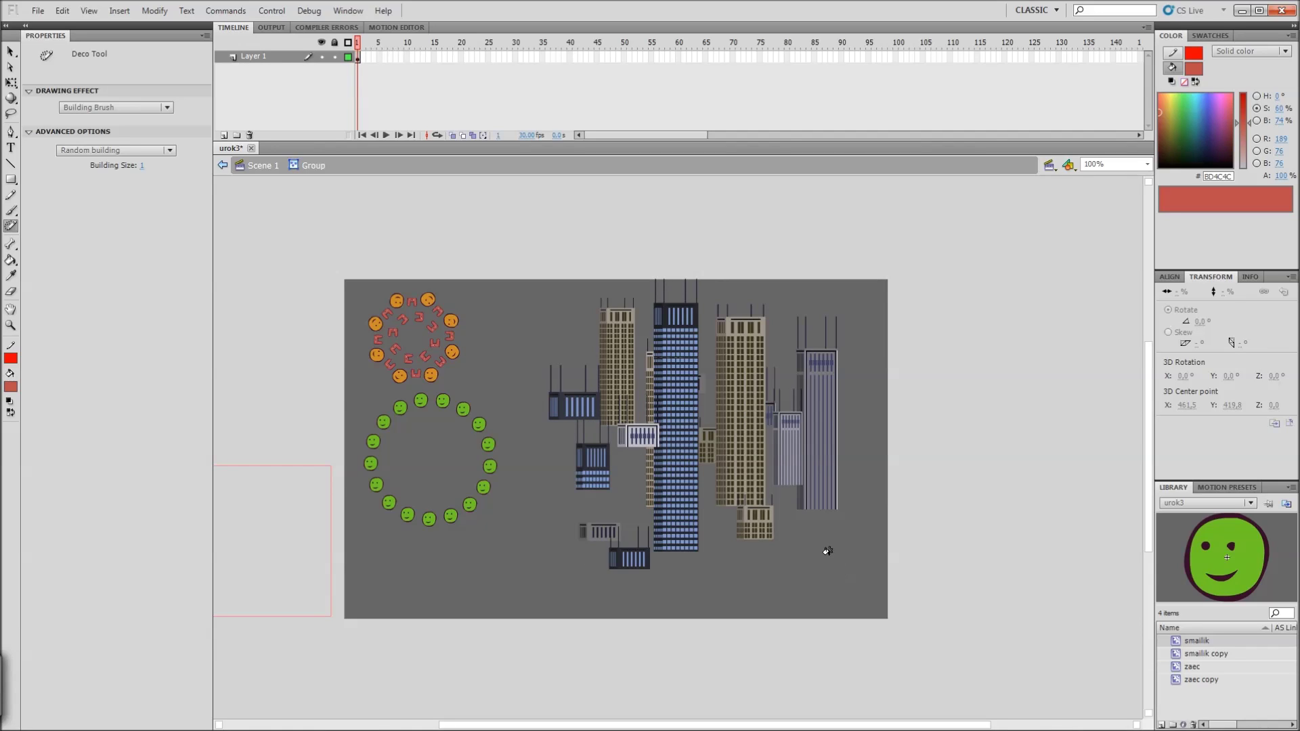
left_click_drag(775, 529, 773, 359)
left_click_drag(651, 542, 651, 479)
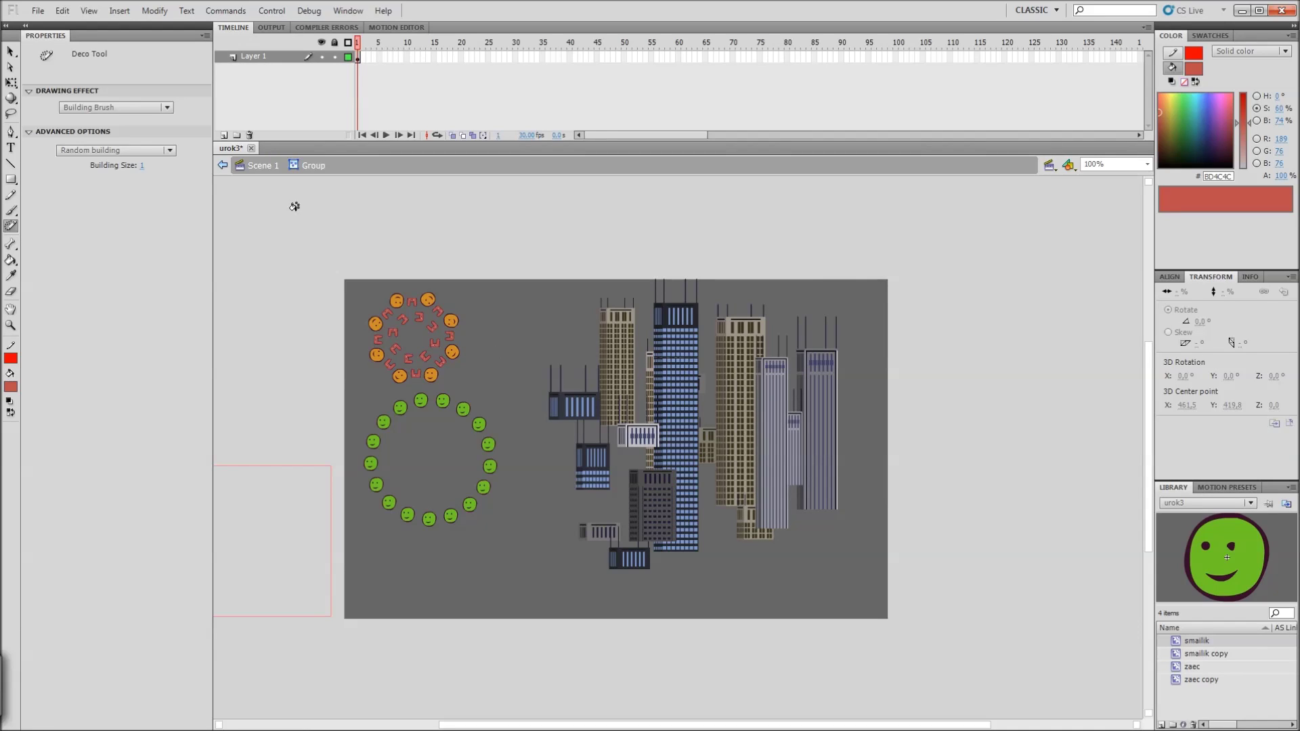
Step: Keep the Random building type and add a short building and three towers, one rising above the stage's upper edge
left_click(169, 150)
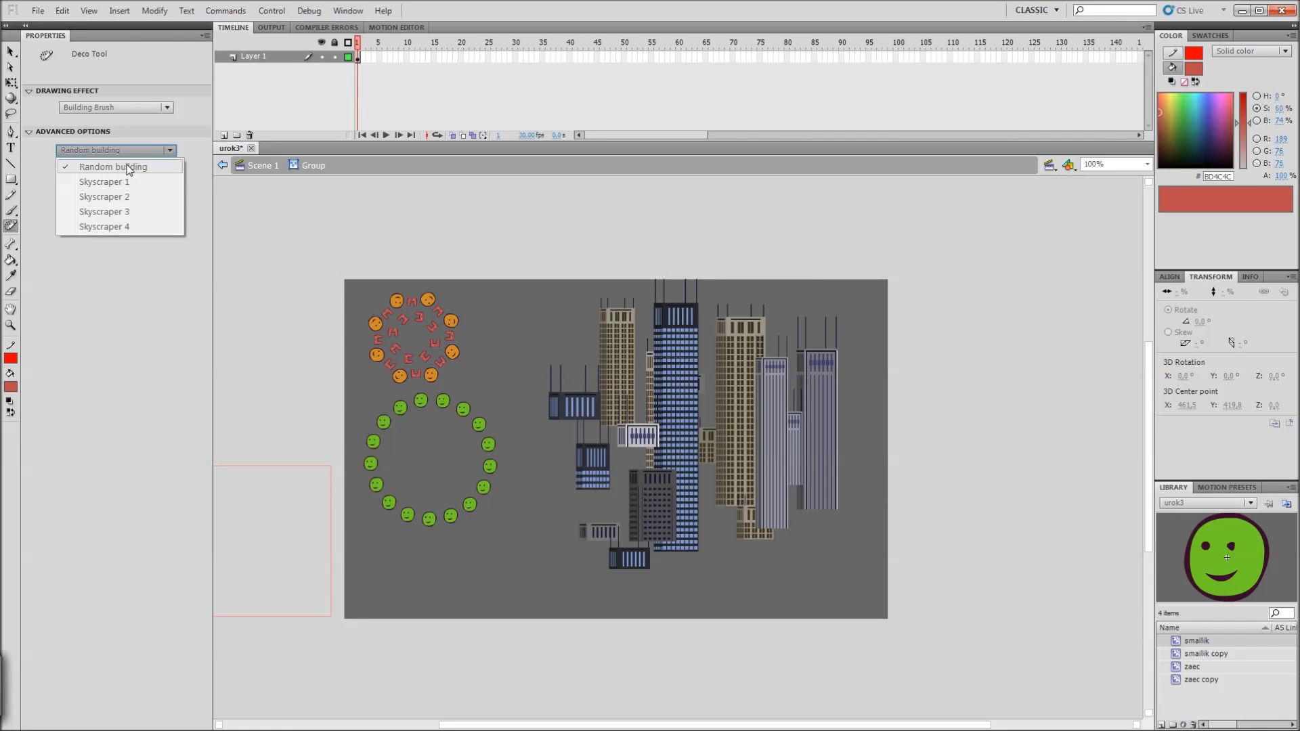
left_click(799, 579)
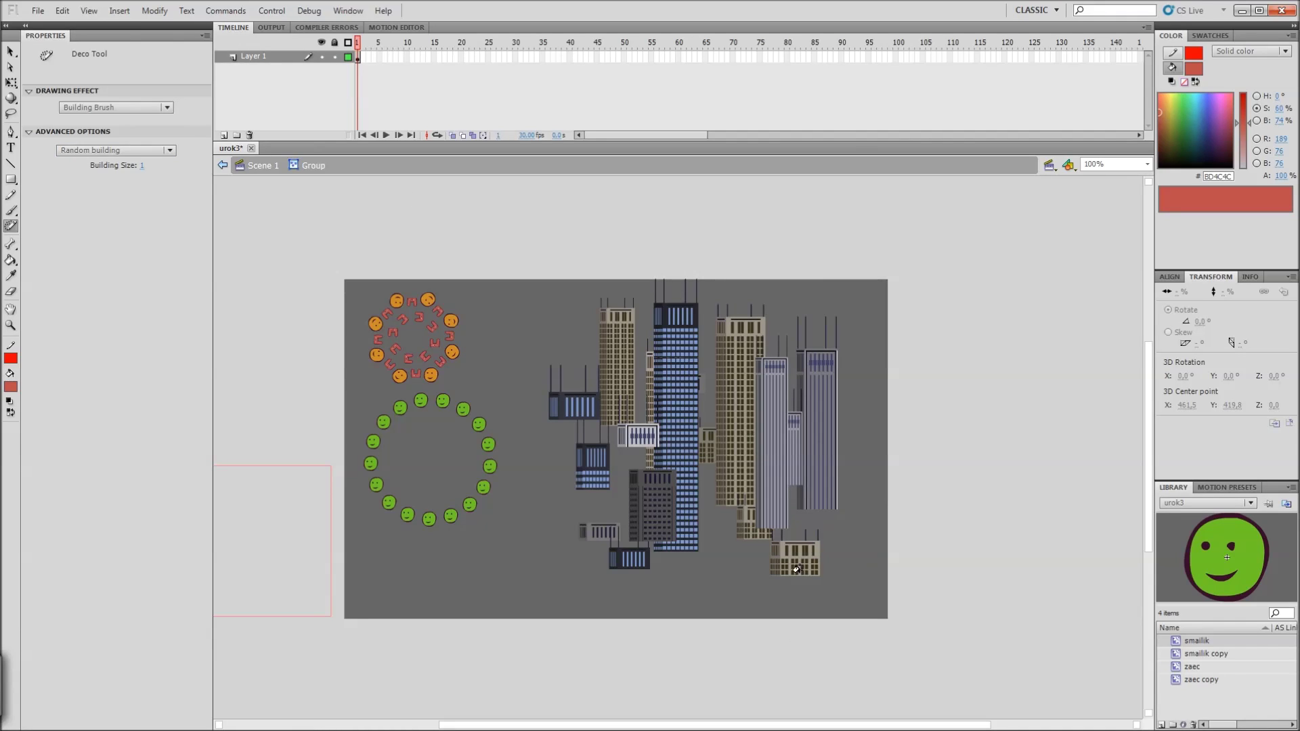
left_click(731, 581)
left_click_drag(842, 559, 841, 398)
left_click_drag(766, 538, 766, 232)
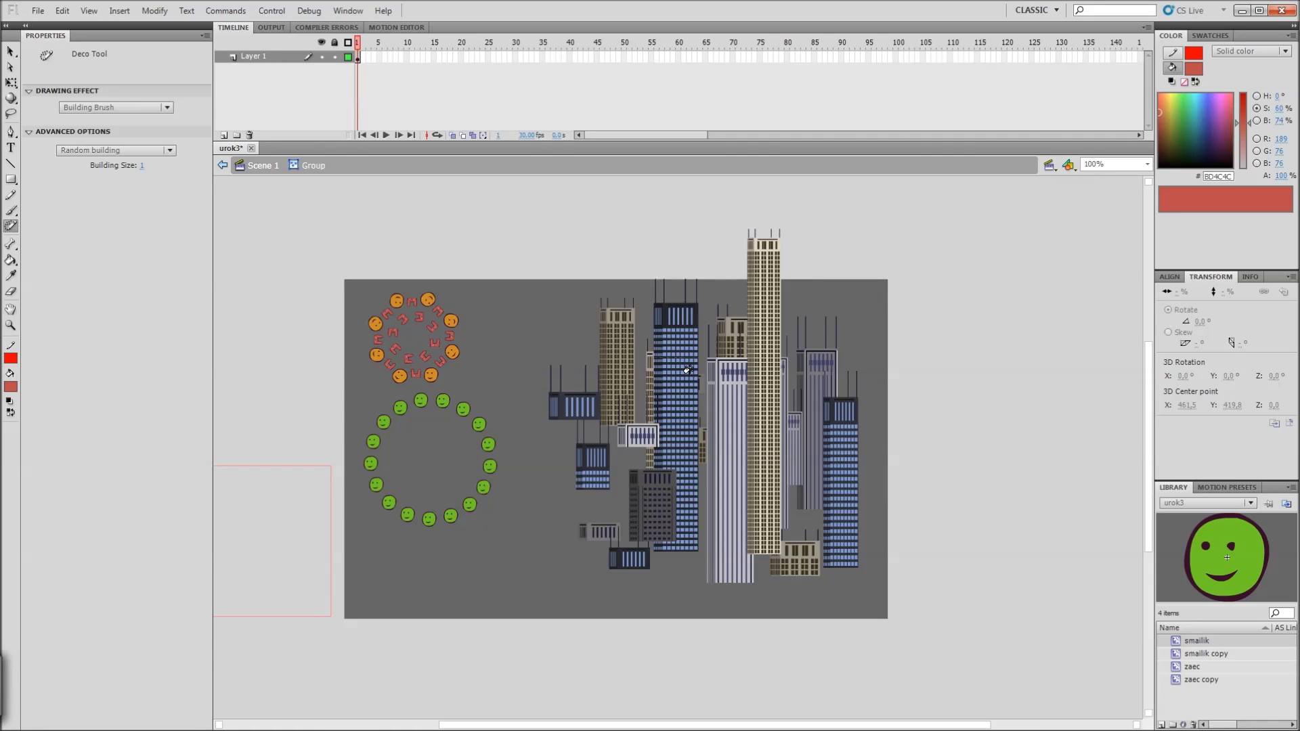
Step: Paint a front row of six random skyscrapers rising from near the lower edge of the stage
left_click_drag(697, 592, 697, 425)
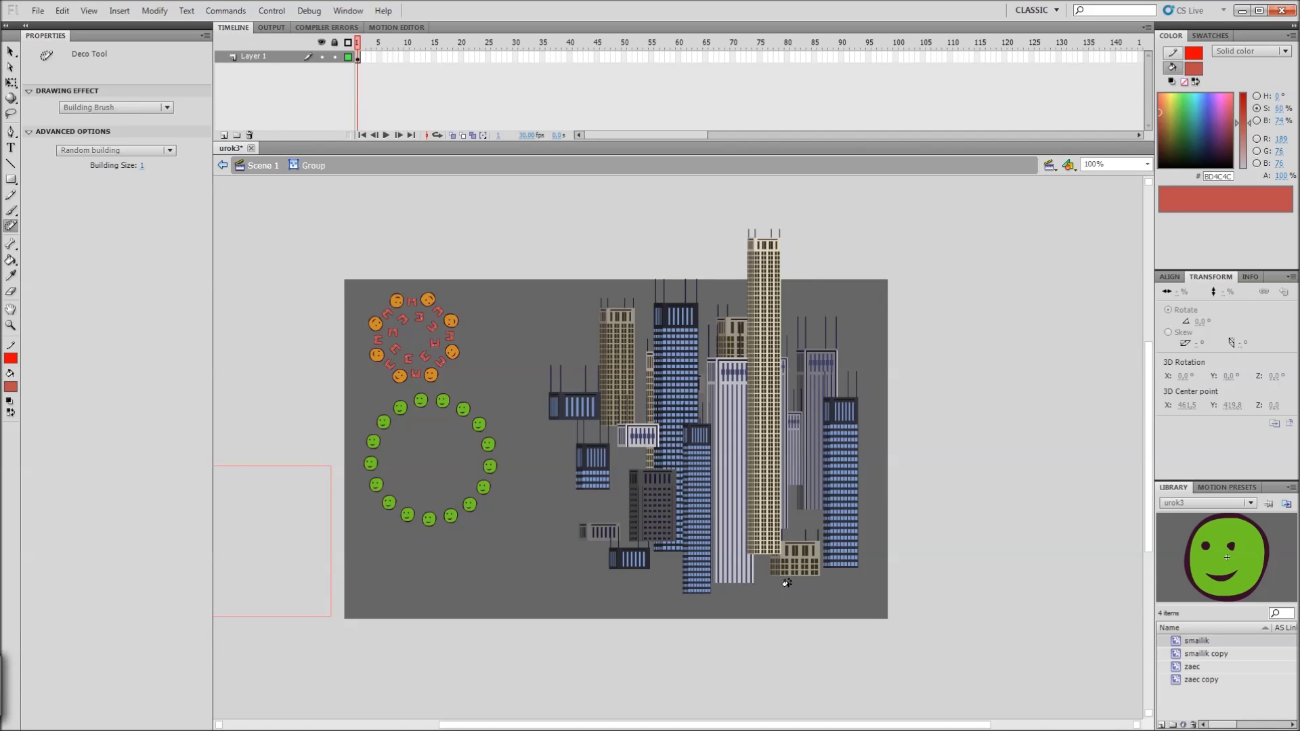
left_click_drag(786, 584, 785, 440)
left_click_drag(849, 596, 850, 468)
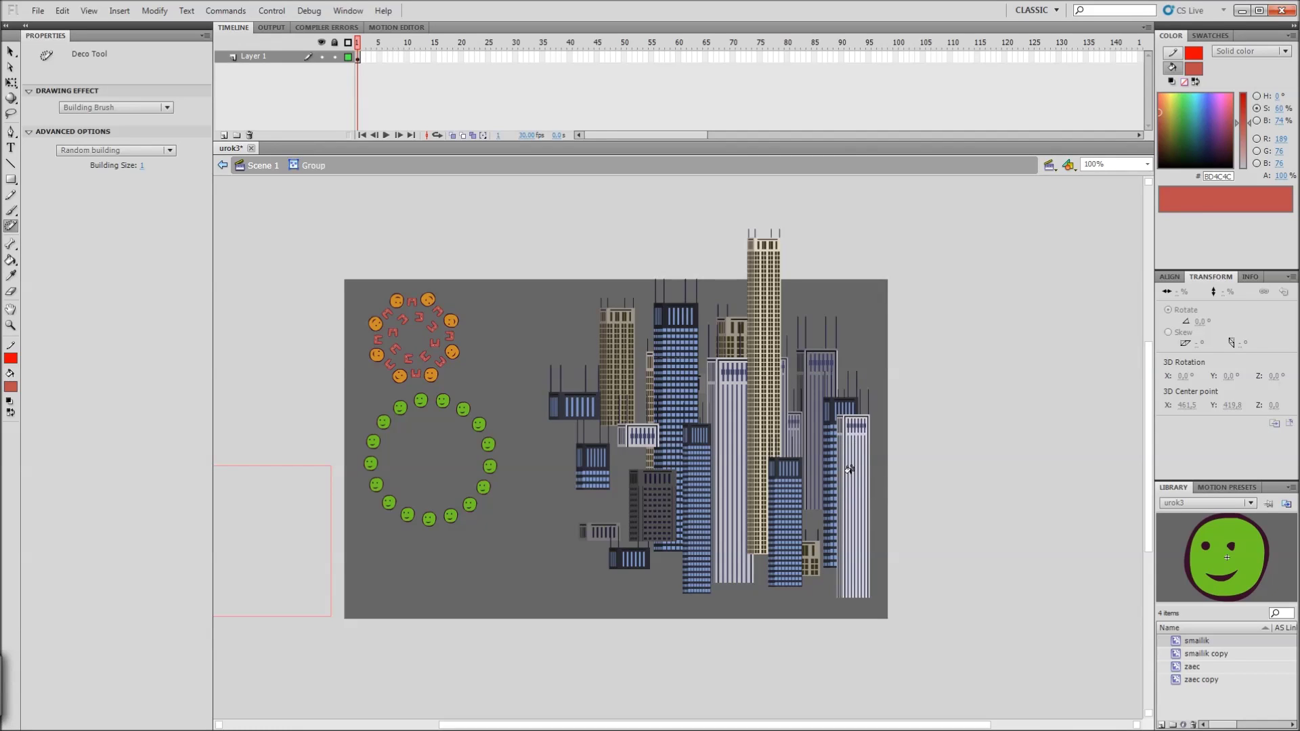
left_click_drag(813, 590, 813, 349)
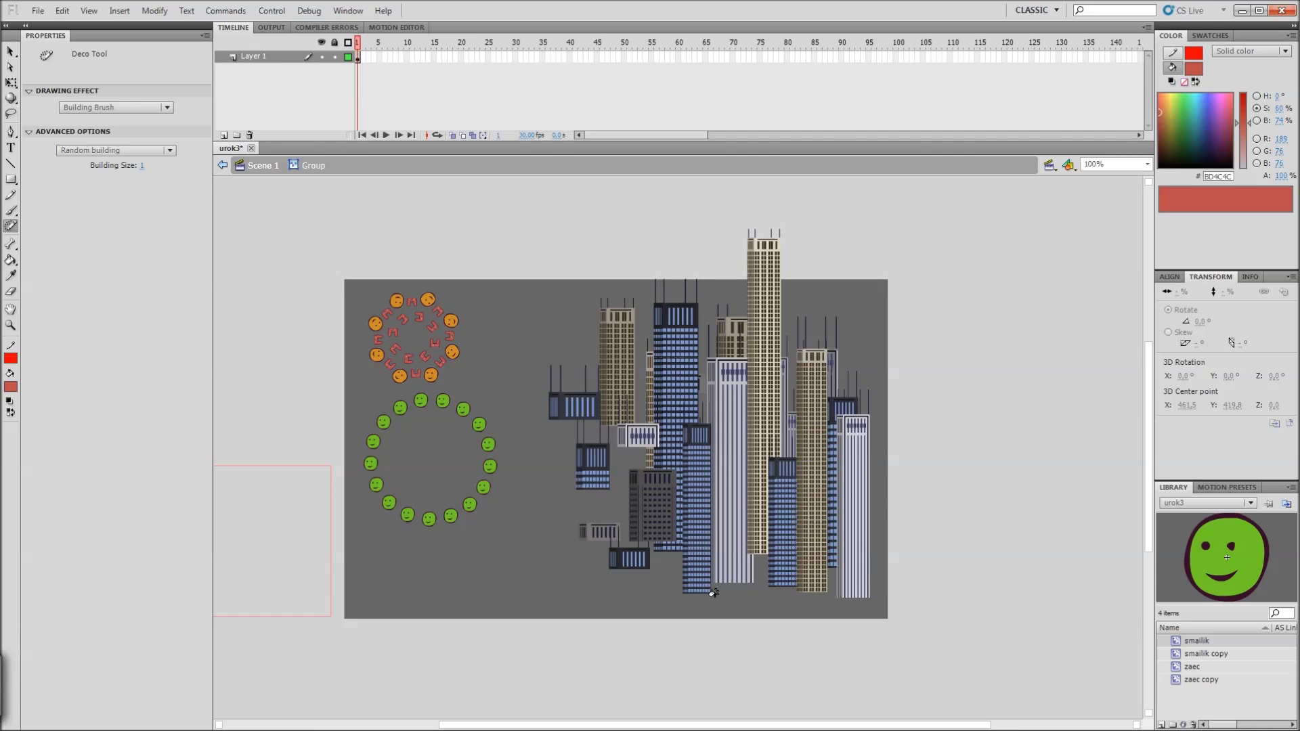
left_click_drag(660, 597, 655, 382)
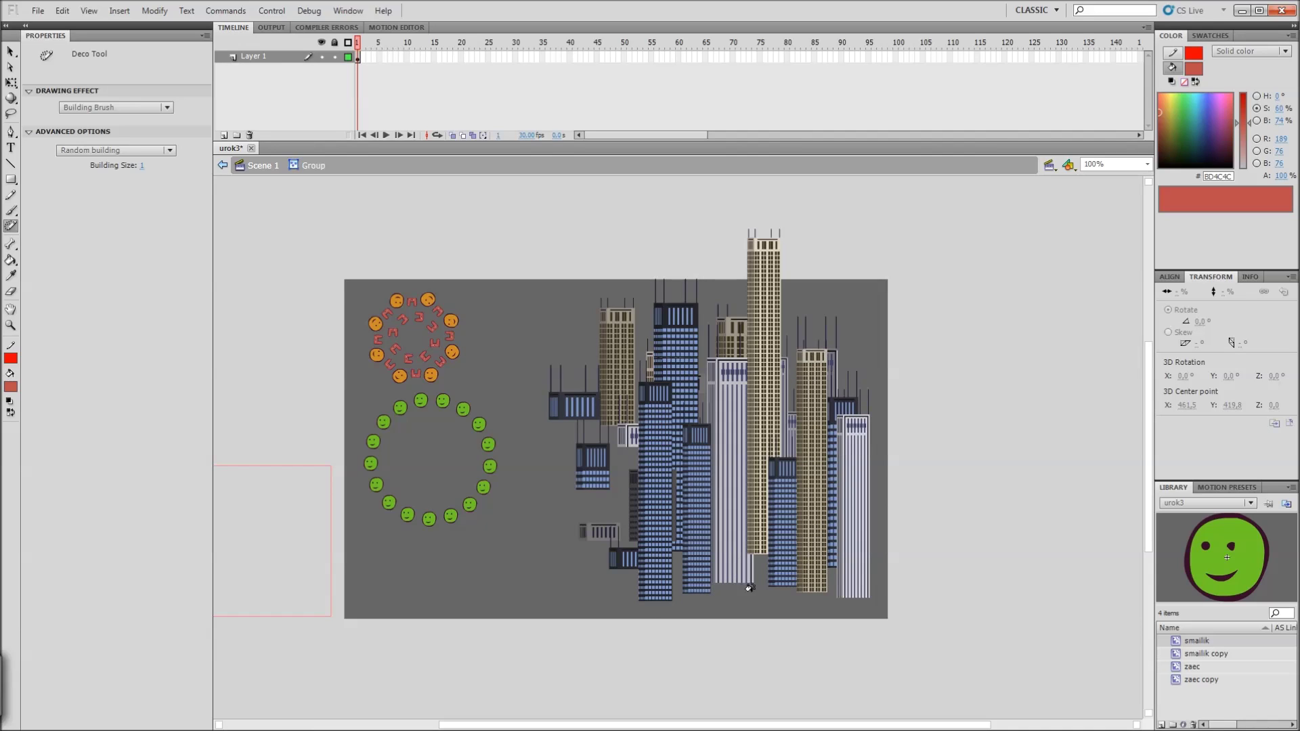
left_click_drag(751, 591, 758, 433)
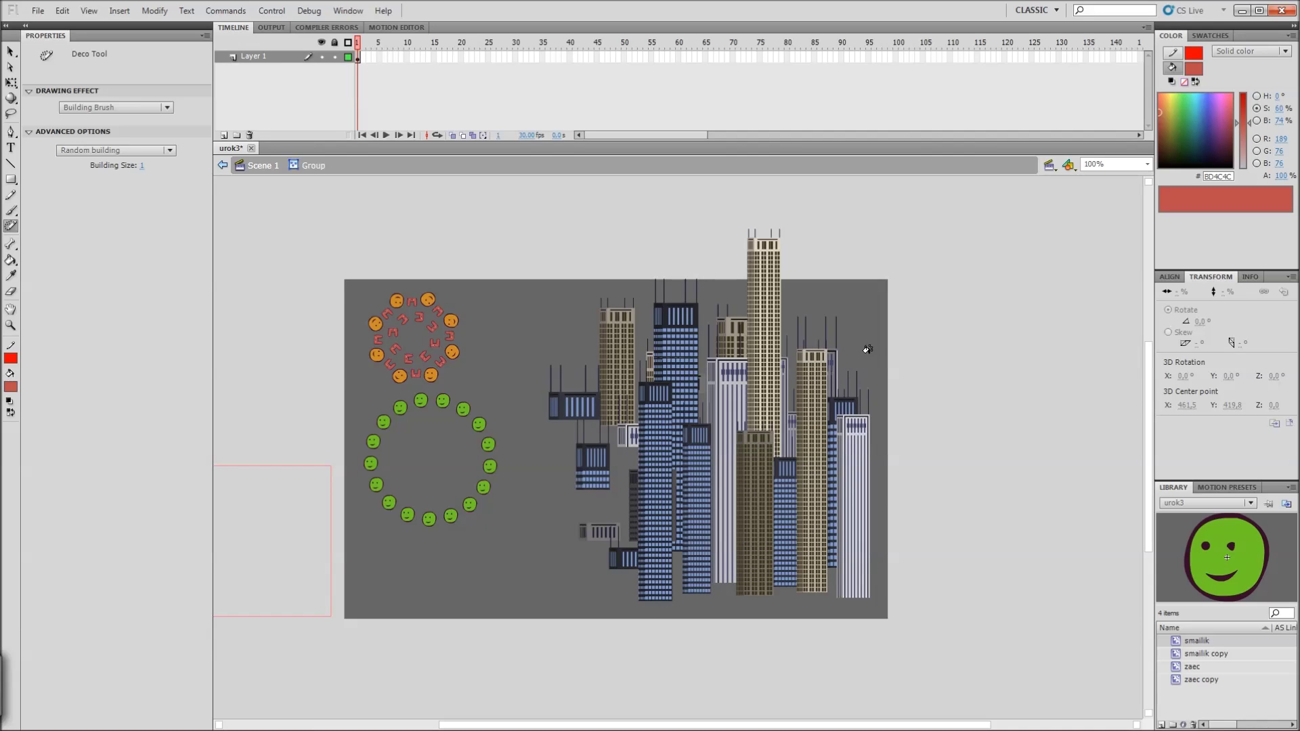
Step: Extend the skyline with a building in the stage's upper-right corner, two towers on the left side and one in the middle
left_click_drag(862, 352, 859, 277)
left_click_drag(577, 562, 582, 329)
left_click_drag(602, 587, 603, 198)
left_click_drag(676, 611, 678, 316)
left_click(134, 152)
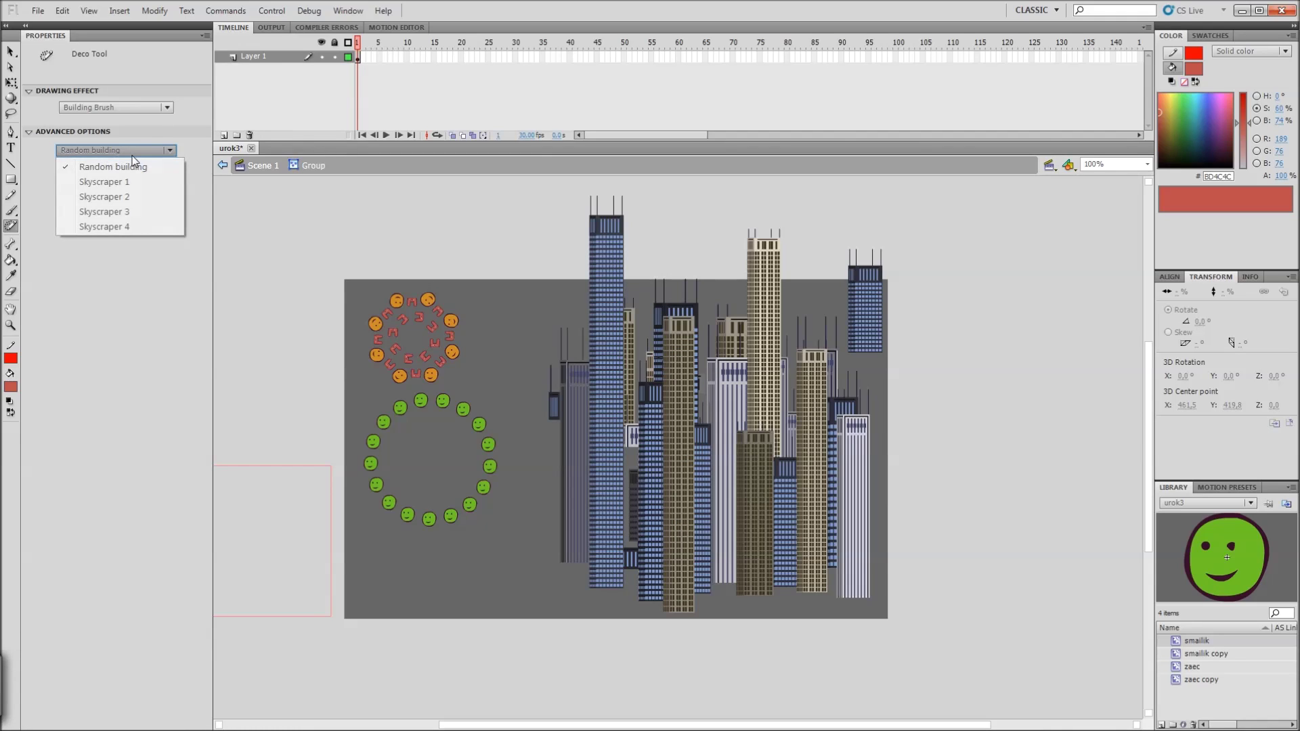
left_click(121, 112)
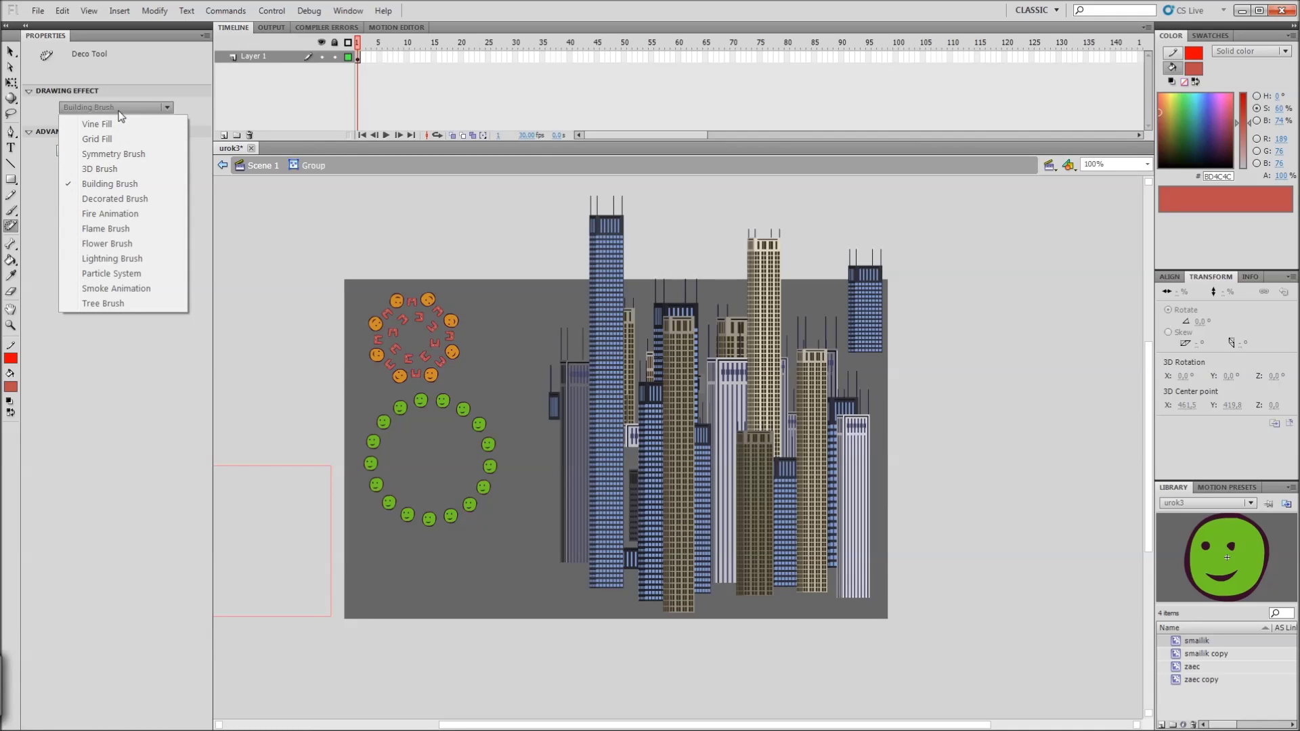
left_click(444, 237)
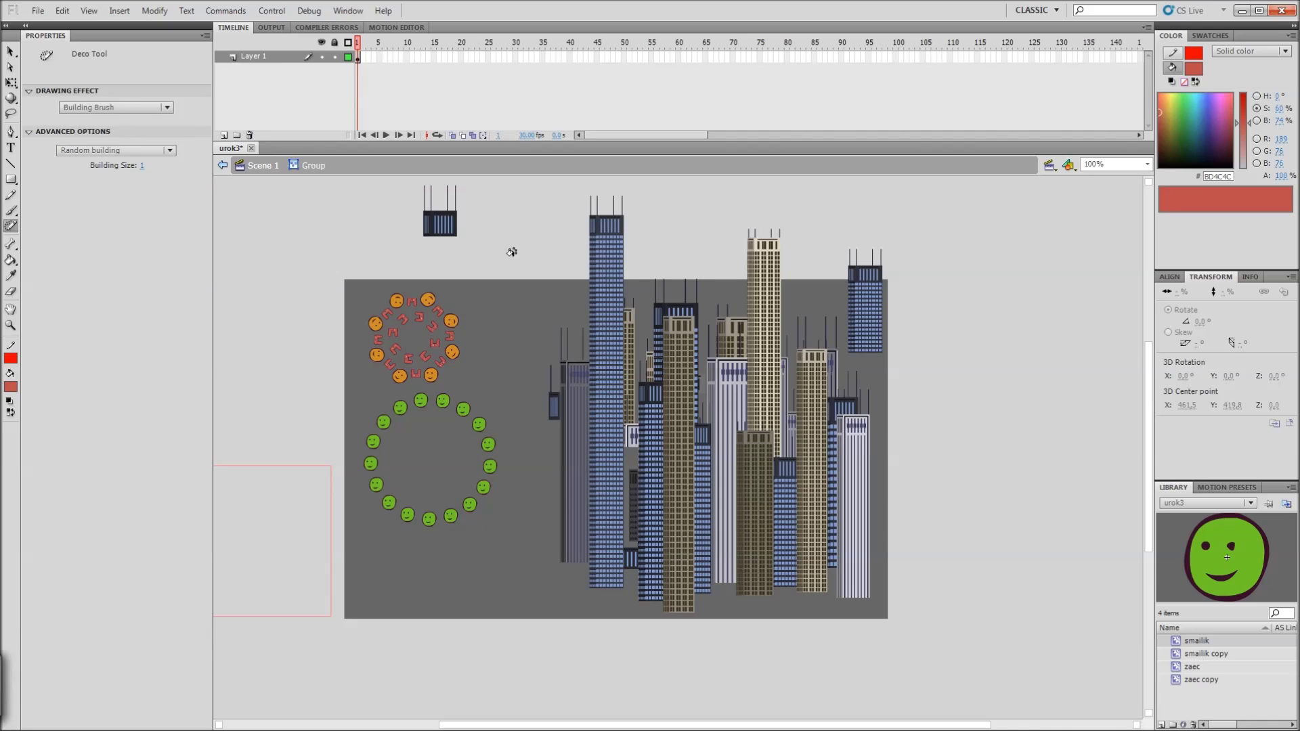
key("ctrl+z")
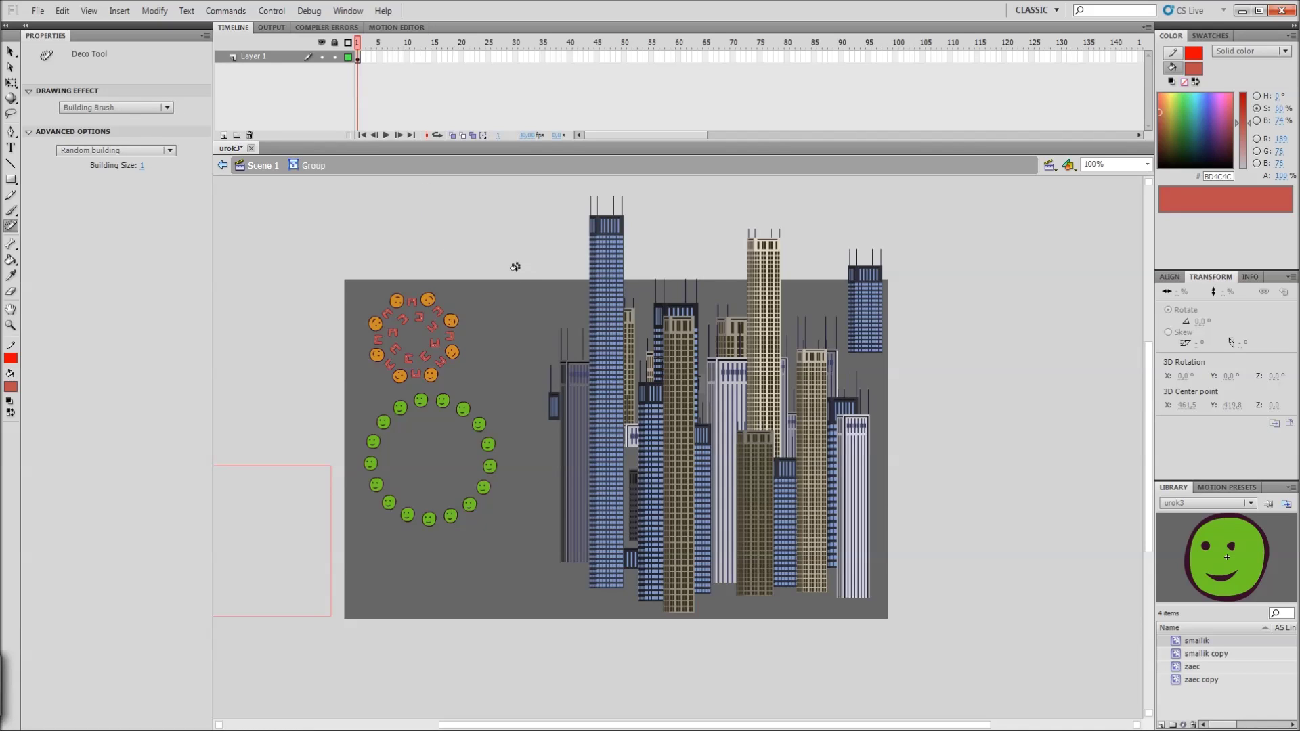
Step: Delete all the painted buildings and both smiley rings to leave the stage empty
key("v")
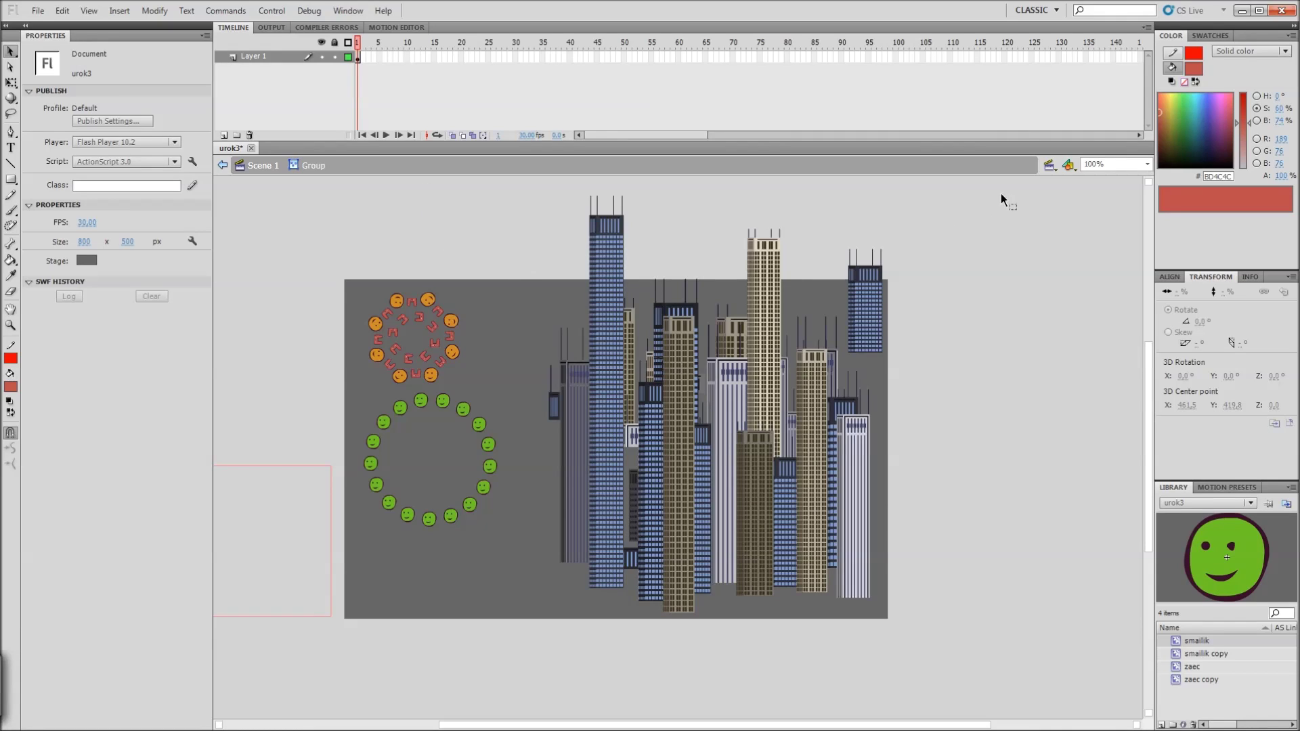
left_click_drag(1002, 194, 527, 682)
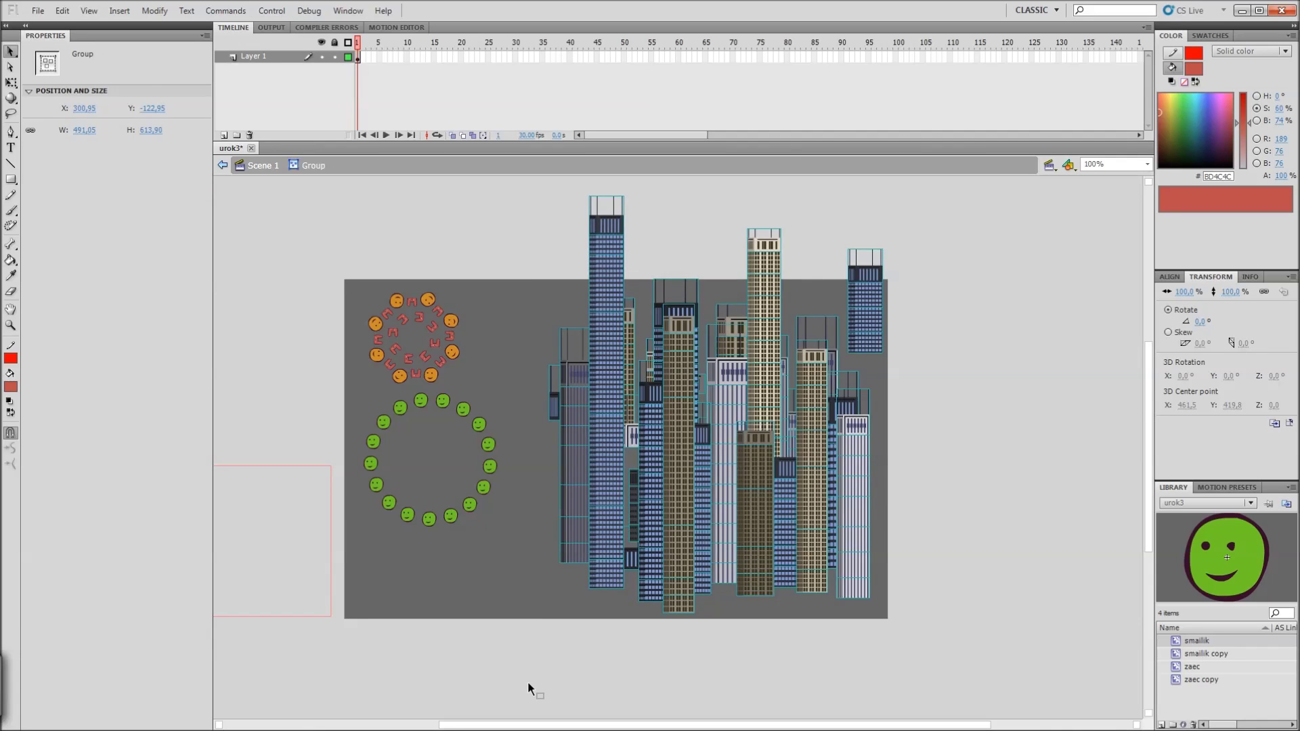
key("Delete")
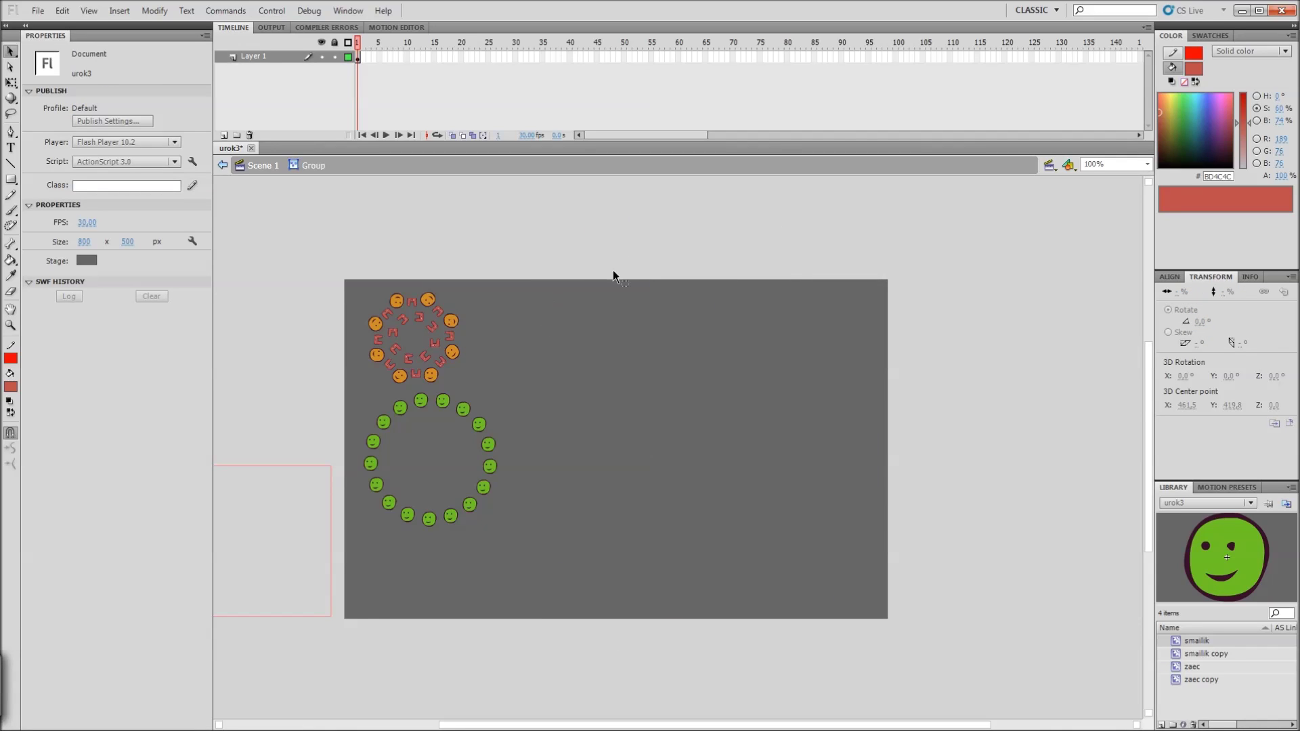
left_click_drag(630, 244, 380, 611)
key("Delete")
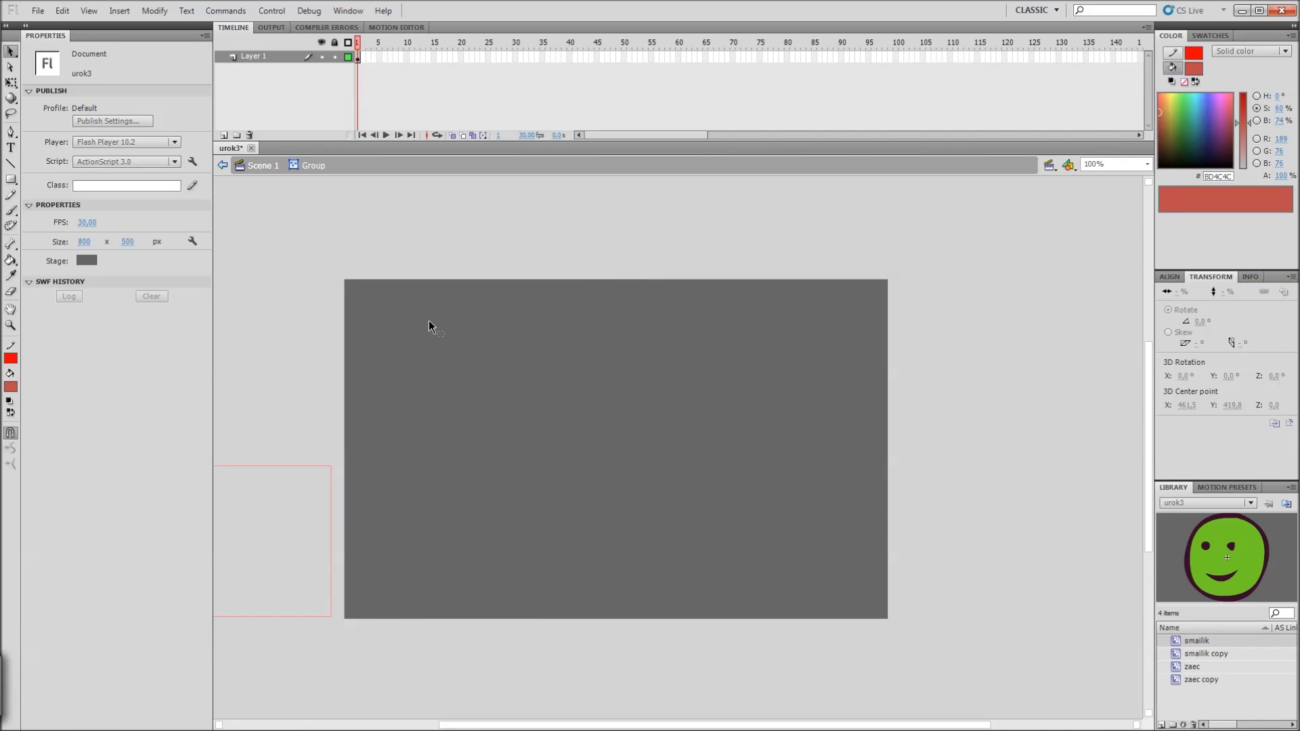
Step: Save the document and set the Deco Tool's drawing effect to Decorated Brush
key("ctrl+s")
key("u")
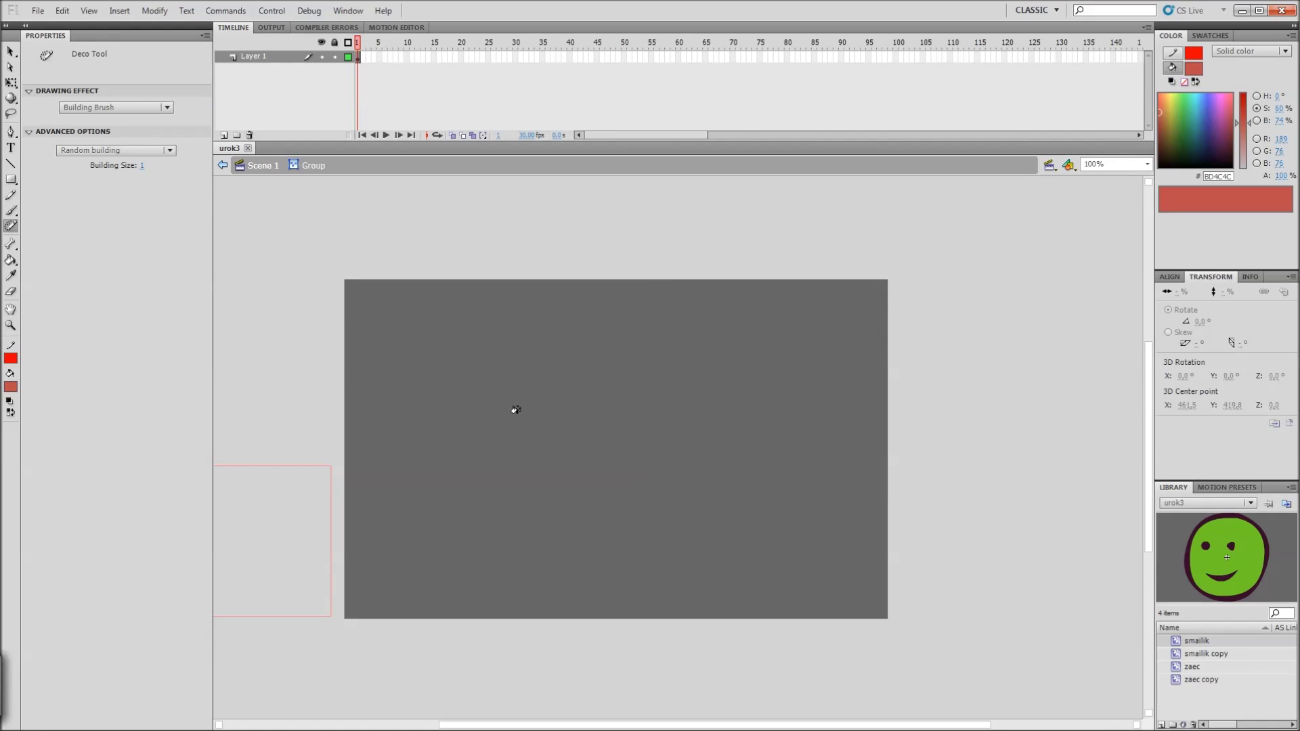
left_click(105, 107)
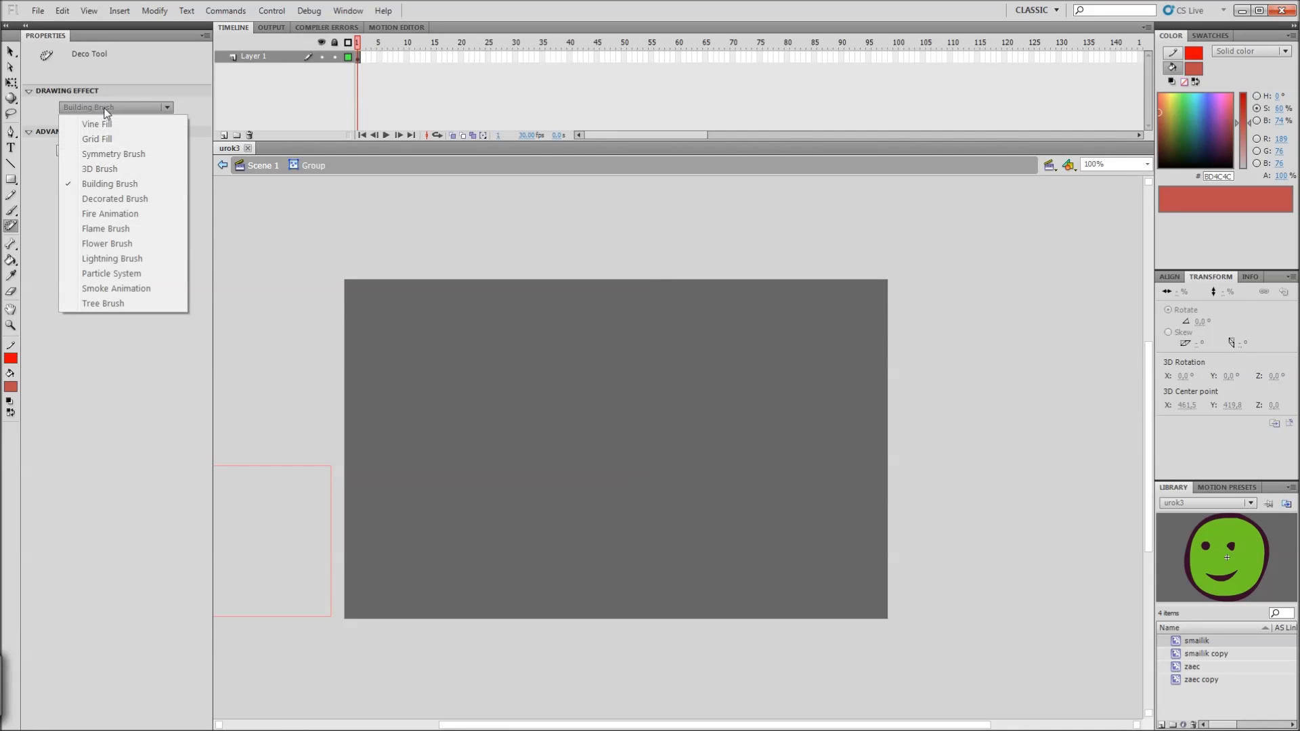
left_click(152, 198)
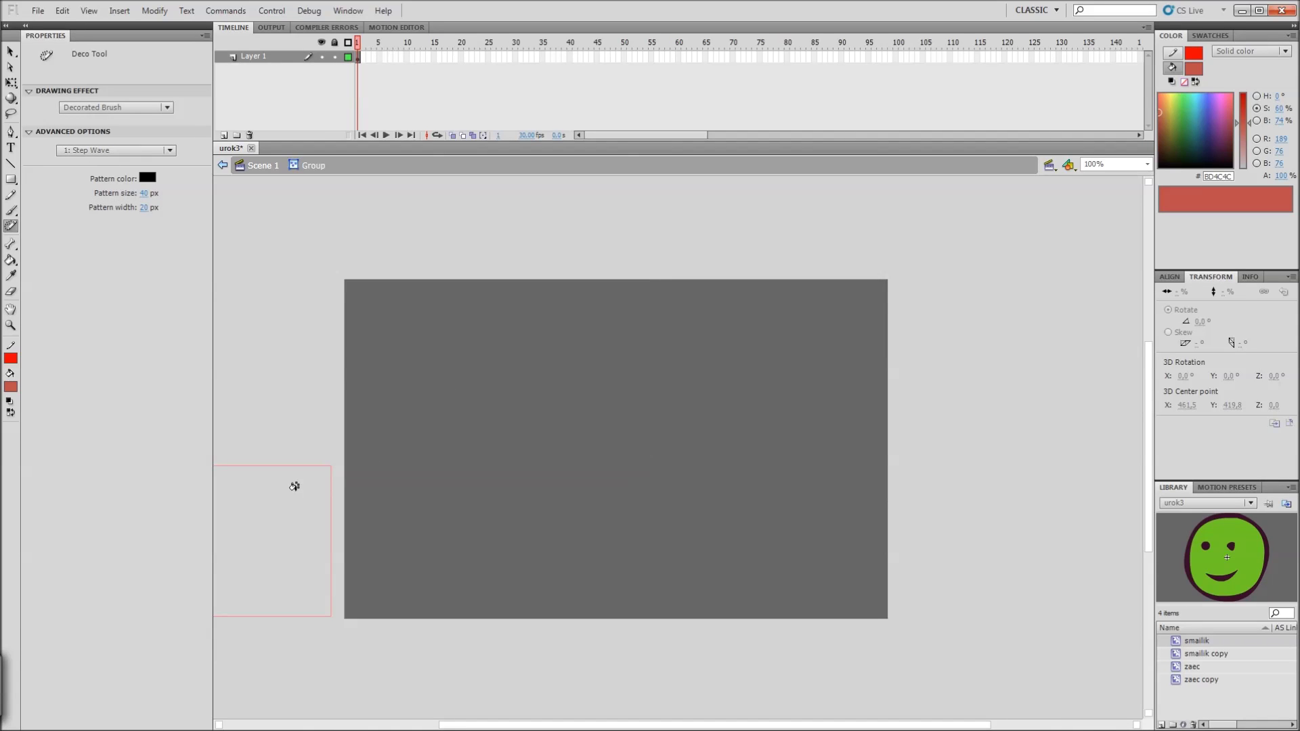
Step: Draw three closed, irregular Step Wave loops on different parts of the stage
mouse_move(619, 417)
left_mouse_down()
mouse_move(550, 462)
mouse_move(524, 423)
mouse_move(502, 419)
mouse_move(494, 467)
mouse_move(456, 471)
mouse_move(455, 412)
mouse_move(473, 389)
mouse_move(647, 359)
mouse_move(686, 369)
mouse_move(687, 395)
mouse_move(617, 414)
left_mouse_up()
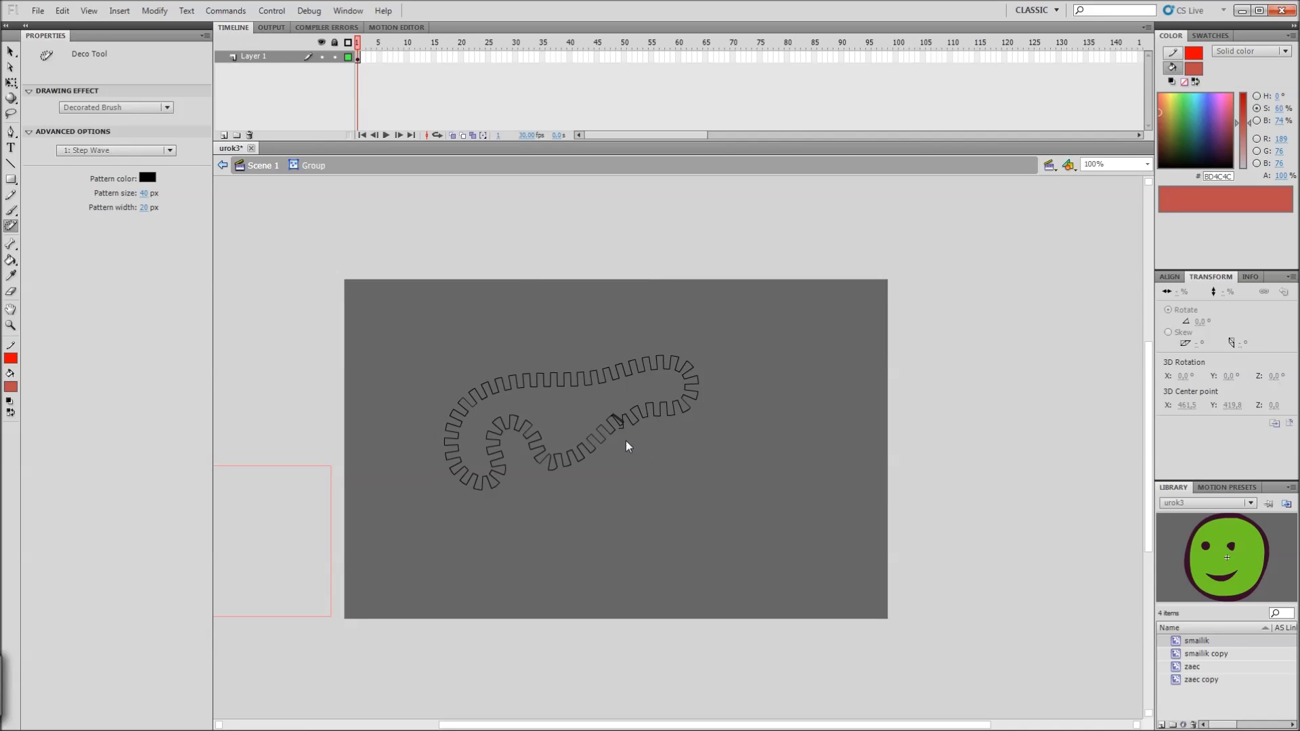
mouse_move(801, 499)
left_mouse_down()
mouse_move(810, 488)
mouse_move(787, 466)
mouse_move(766, 499)
mouse_move(732, 482)
mouse_move(717, 505)
mouse_move(729, 525)
mouse_move(769, 537)
mouse_move(811, 496)
left_mouse_up()
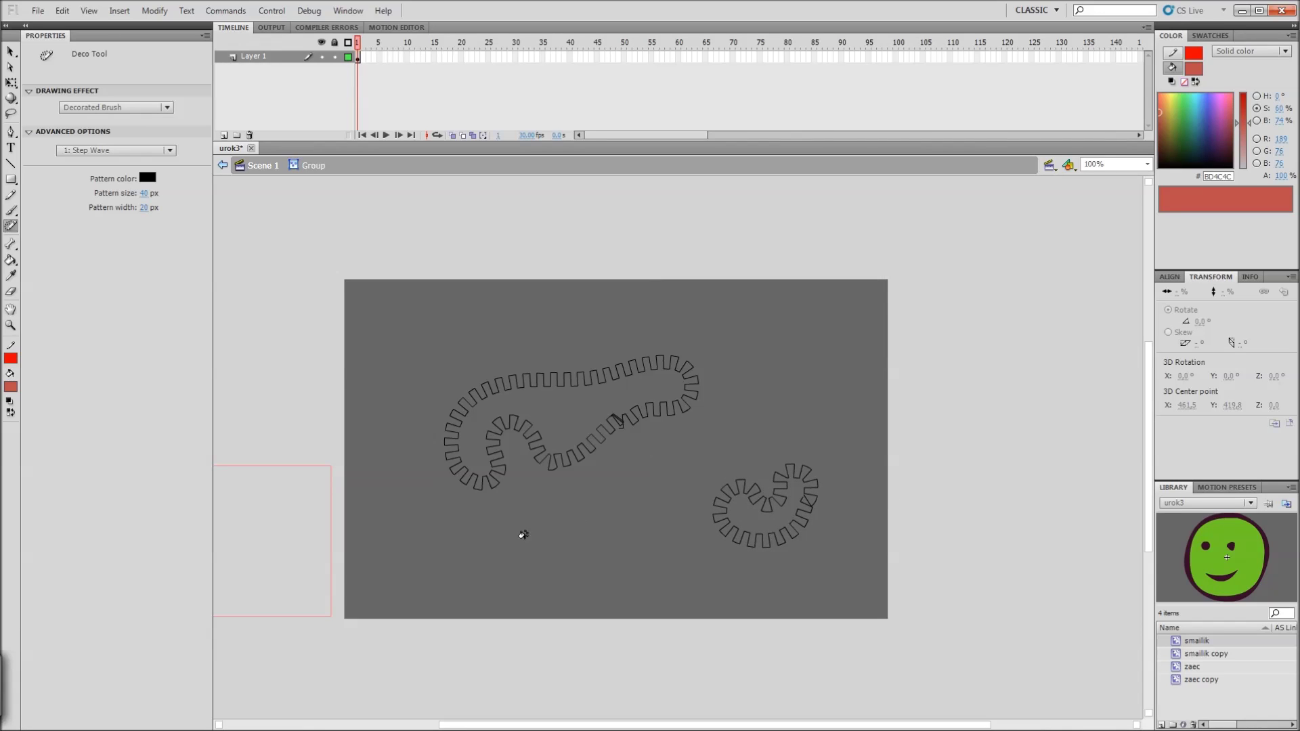
mouse_move(586, 545)
left_mouse_down()
mouse_move(547, 530)
mouse_move(510, 560)
mouse_move(455, 534)
mouse_move(427, 549)
mouse_move(440, 579)
mouse_move(551, 597)
mouse_move(582, 594)
mouse_move(582, 542)
left_mouse_up()
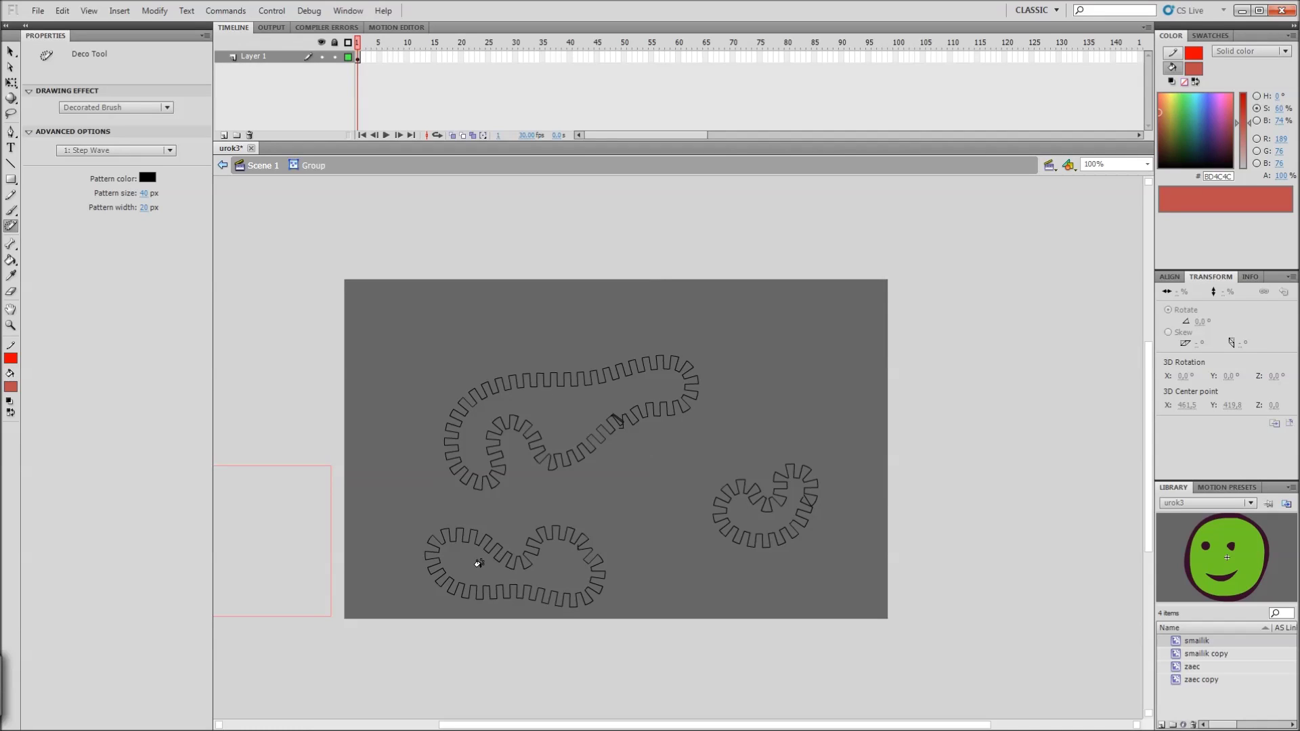
Step: Try ungrouping the three Step Wave loops, undo it, and delete all three from the stage
key("v")
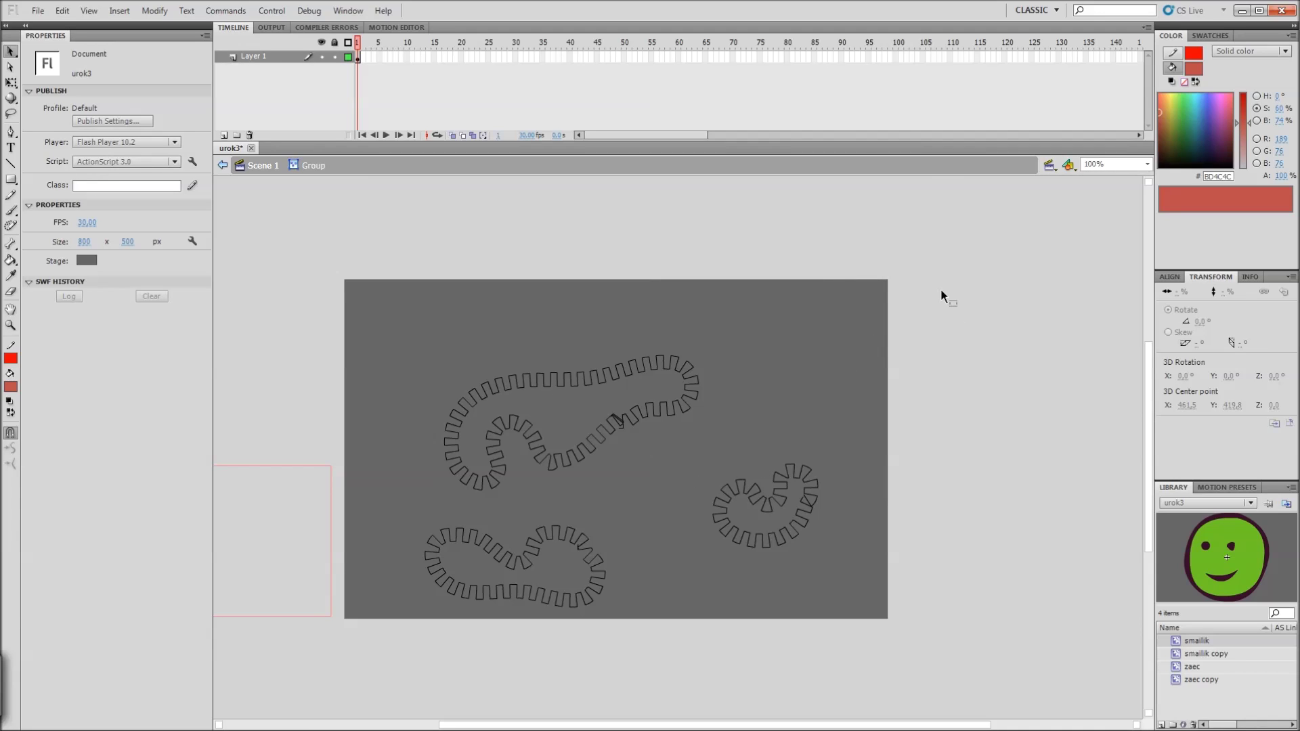
left_click_drag(943, 288, 386, 668)
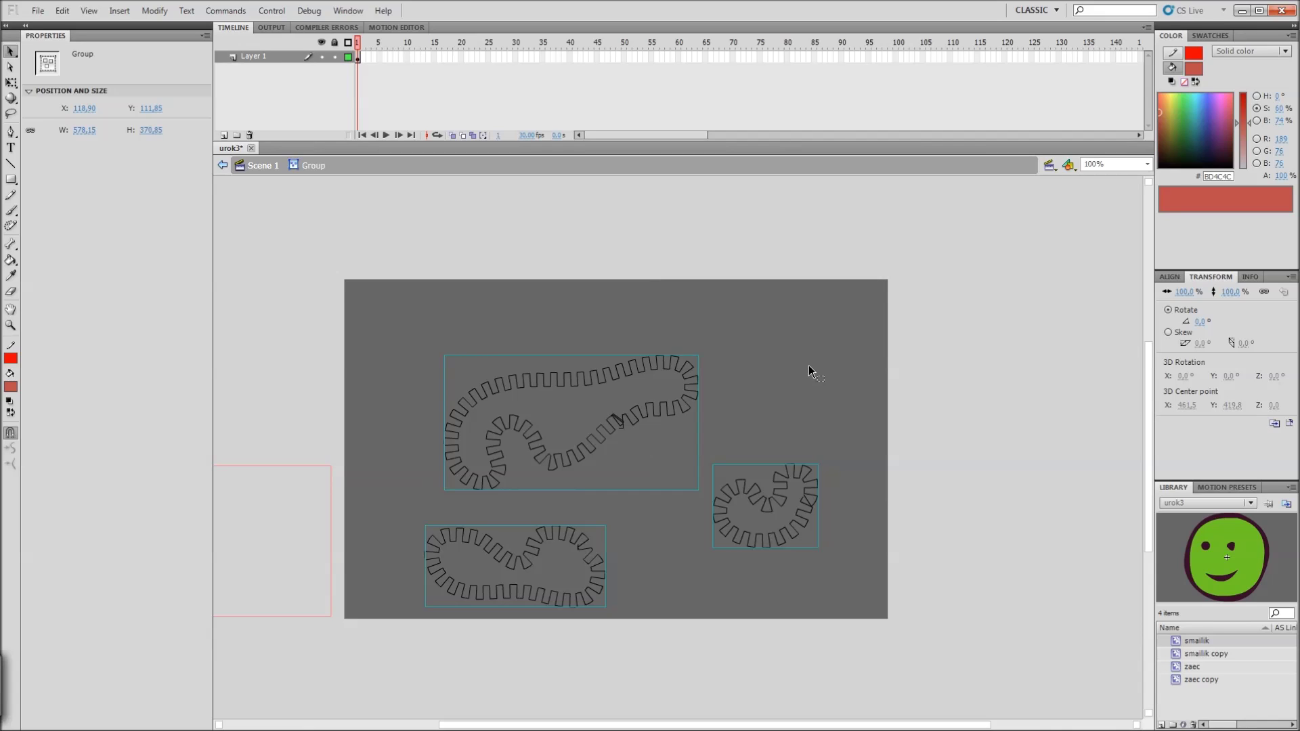
key("ctrl+shift+g")
key("ctrl+z")
key("Delete")
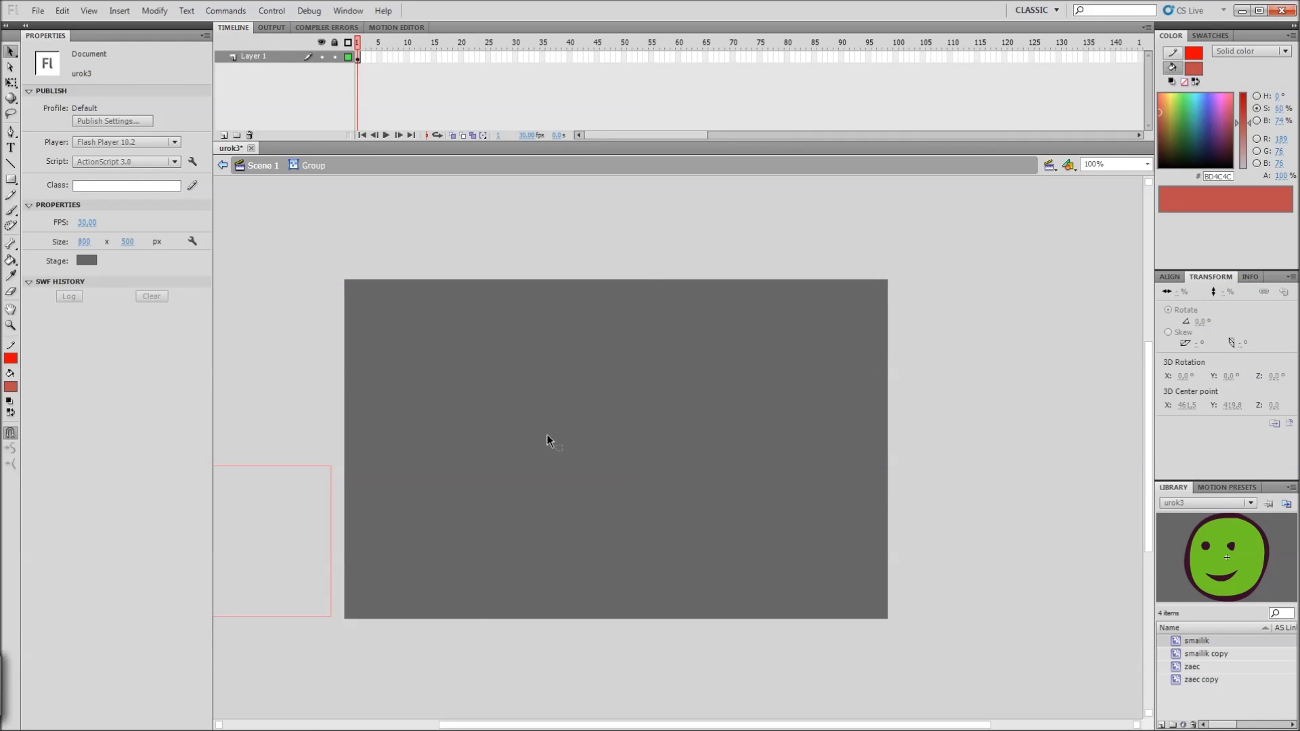
Step: Draw a roughly horizontal Step Wave line about 274 px wide in the upper middle of the stage
key("u")
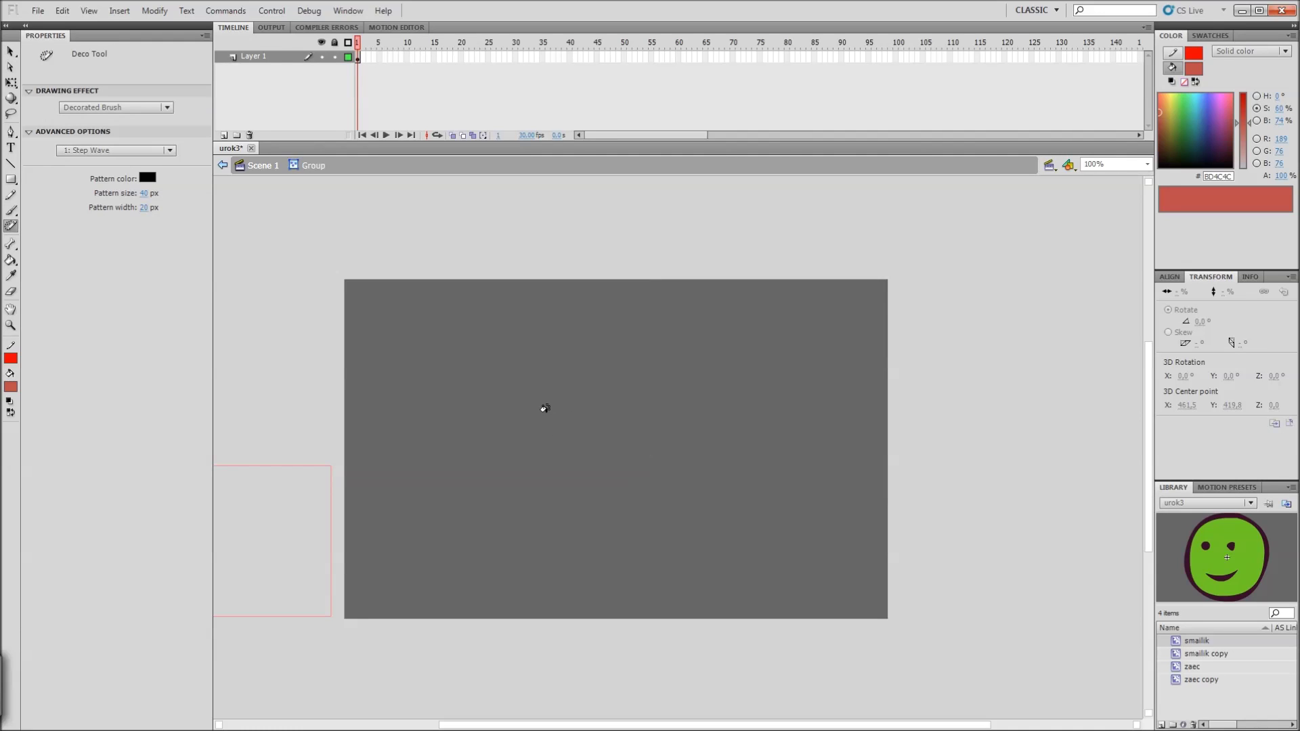
left_click_drag(483, 404, 665, 401)
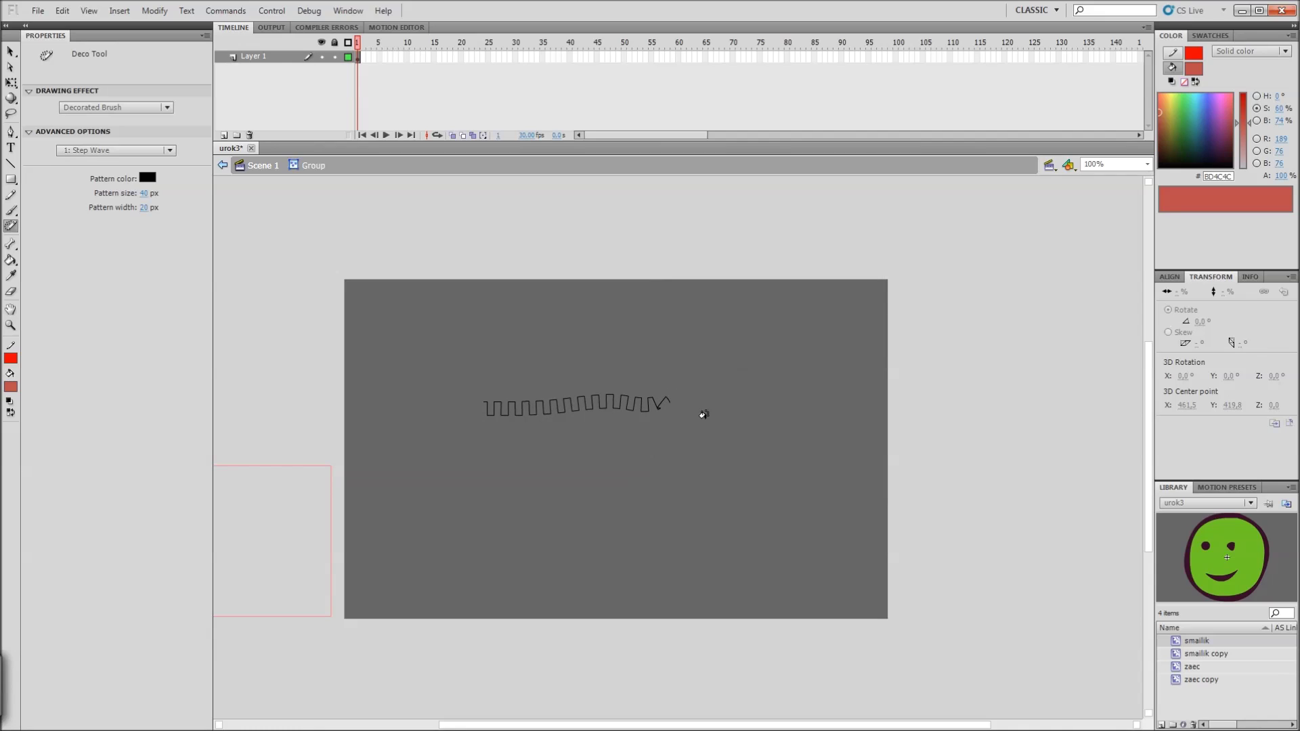
key("v")
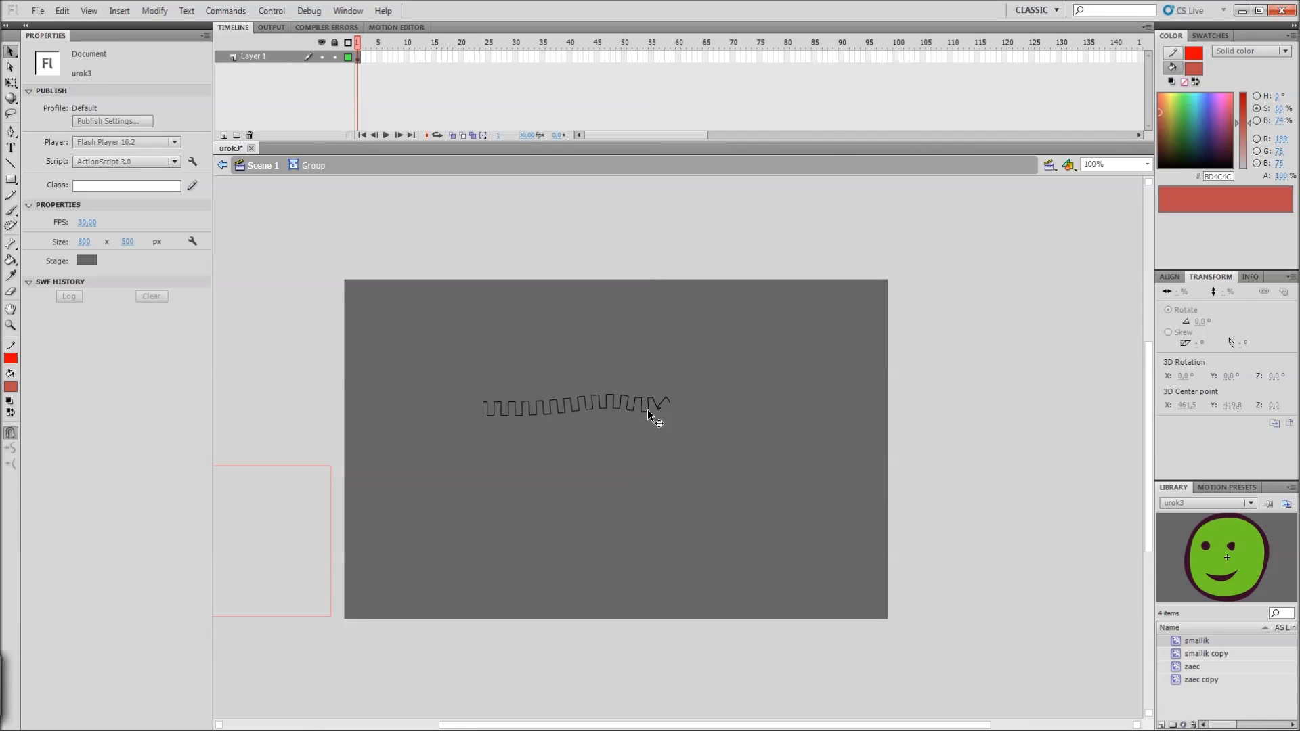
Step: Select all strokes of the Step Wave line, convert the lines to fills, and deselect the shape
double_click(647, 412)
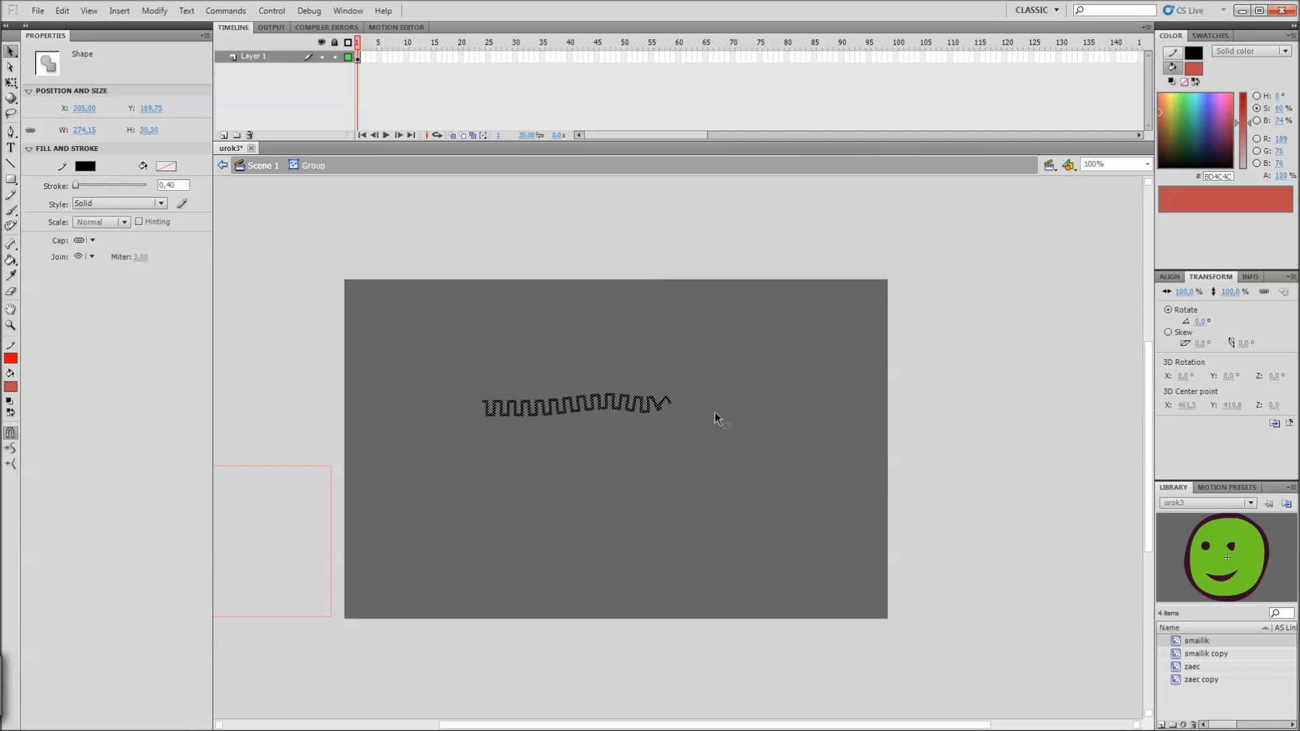
key("ctrl+equal")
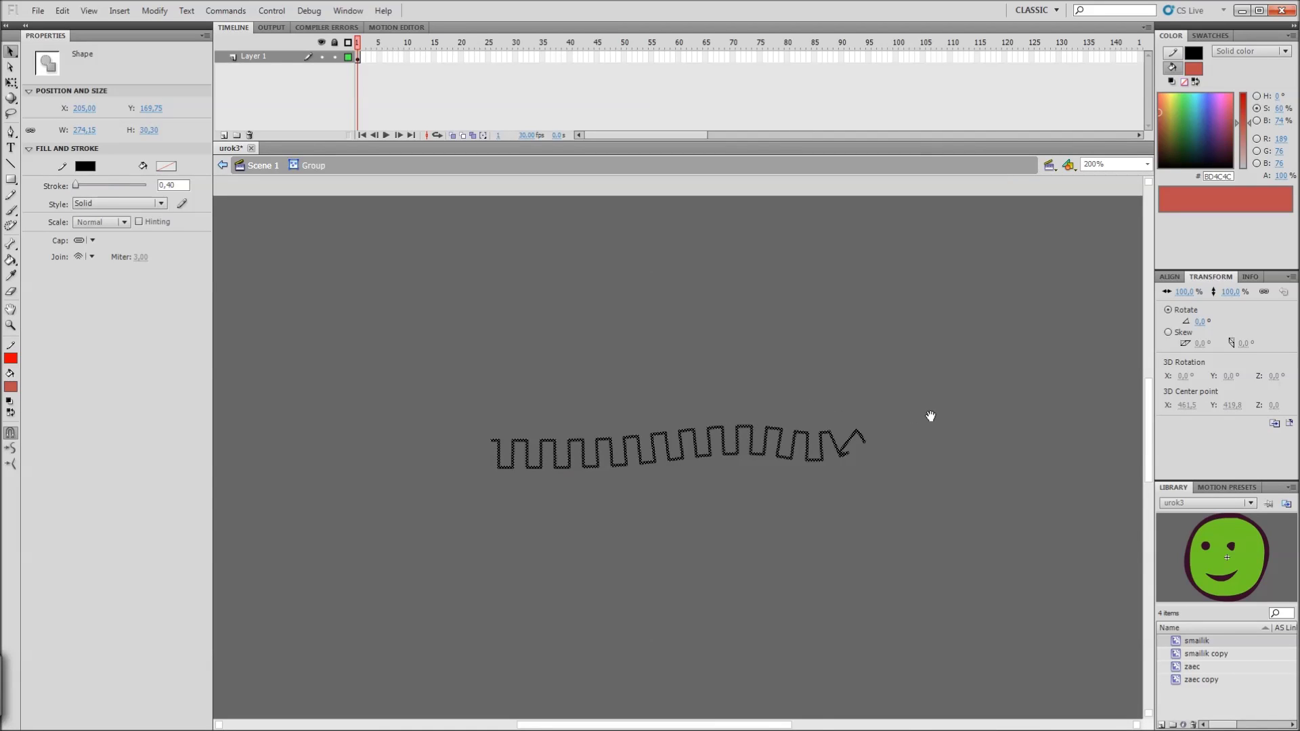
mouse_move(930, 416)
left_mouse_down()
mouse_move(847, 425)
mouse_move(860, 418)
left_mouse_up()
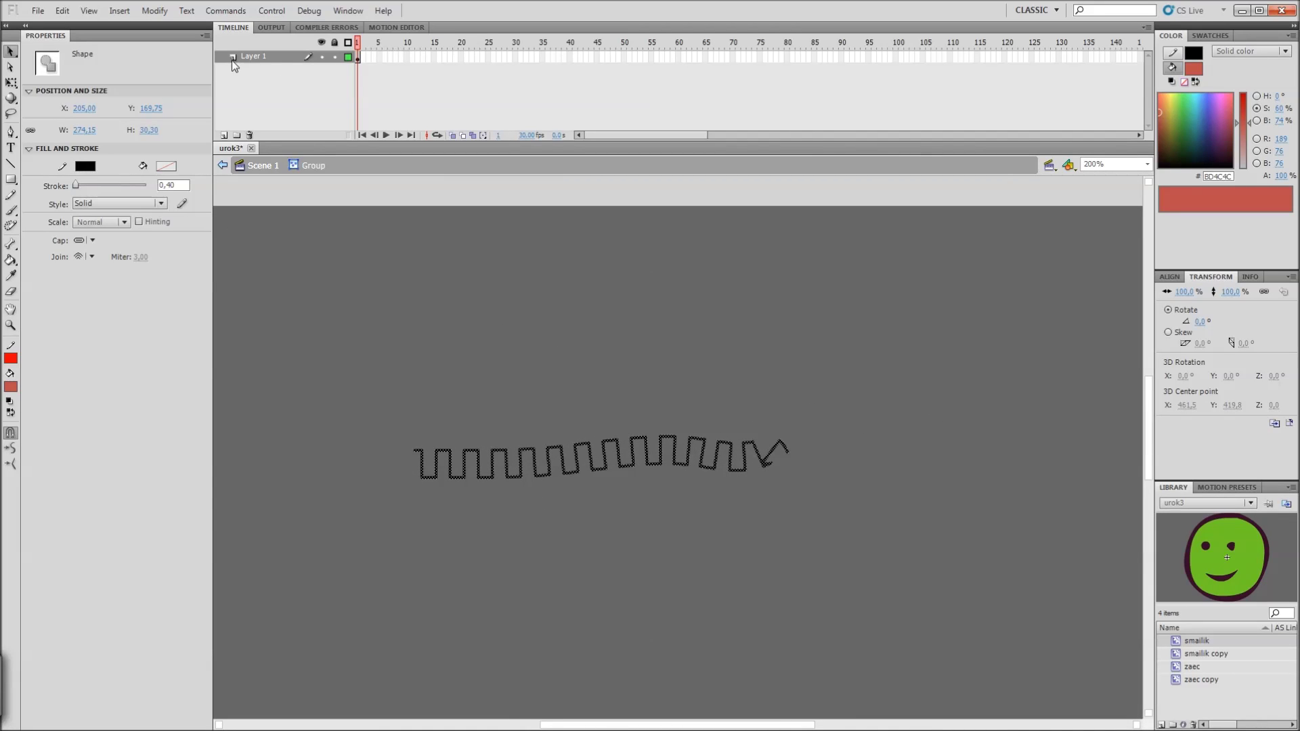
left_click_drag(869, 372, 346, 586)
left_click_drag(949, 374, 342, 564)
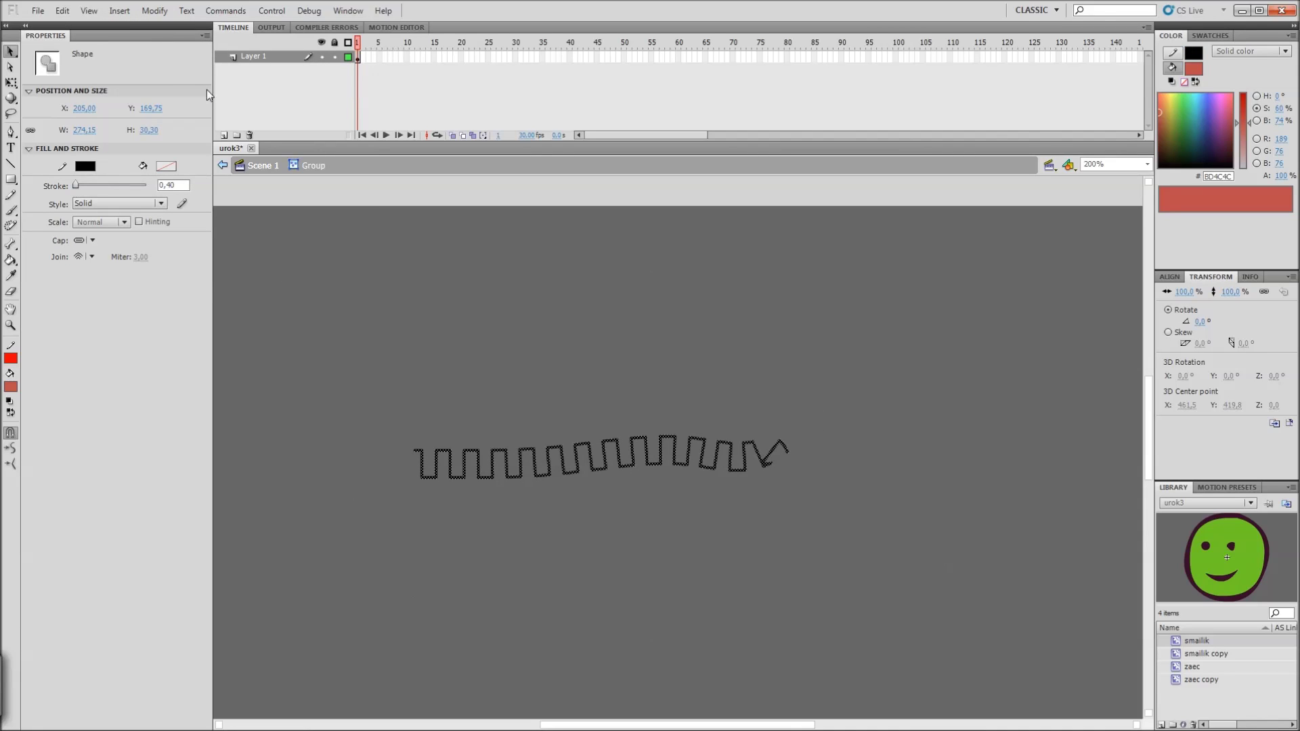
left_click(154, 11)
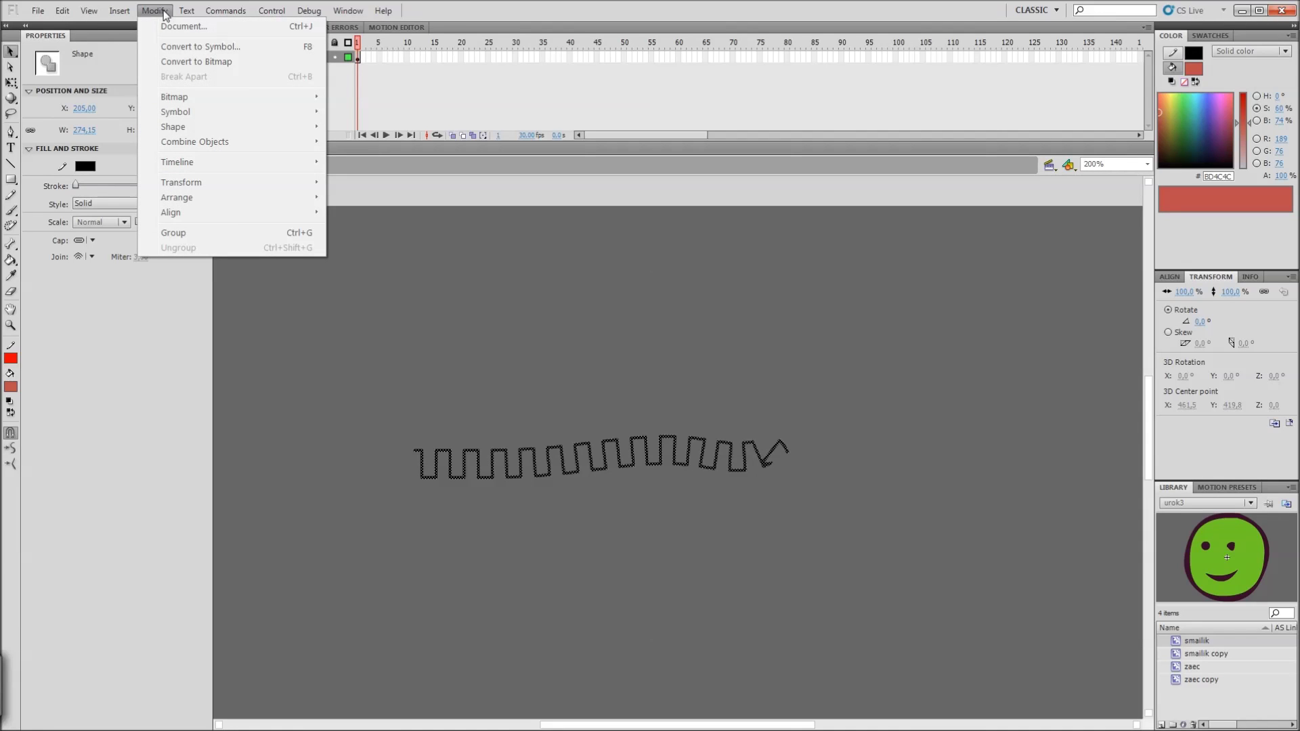
mouse_move(178, 99)
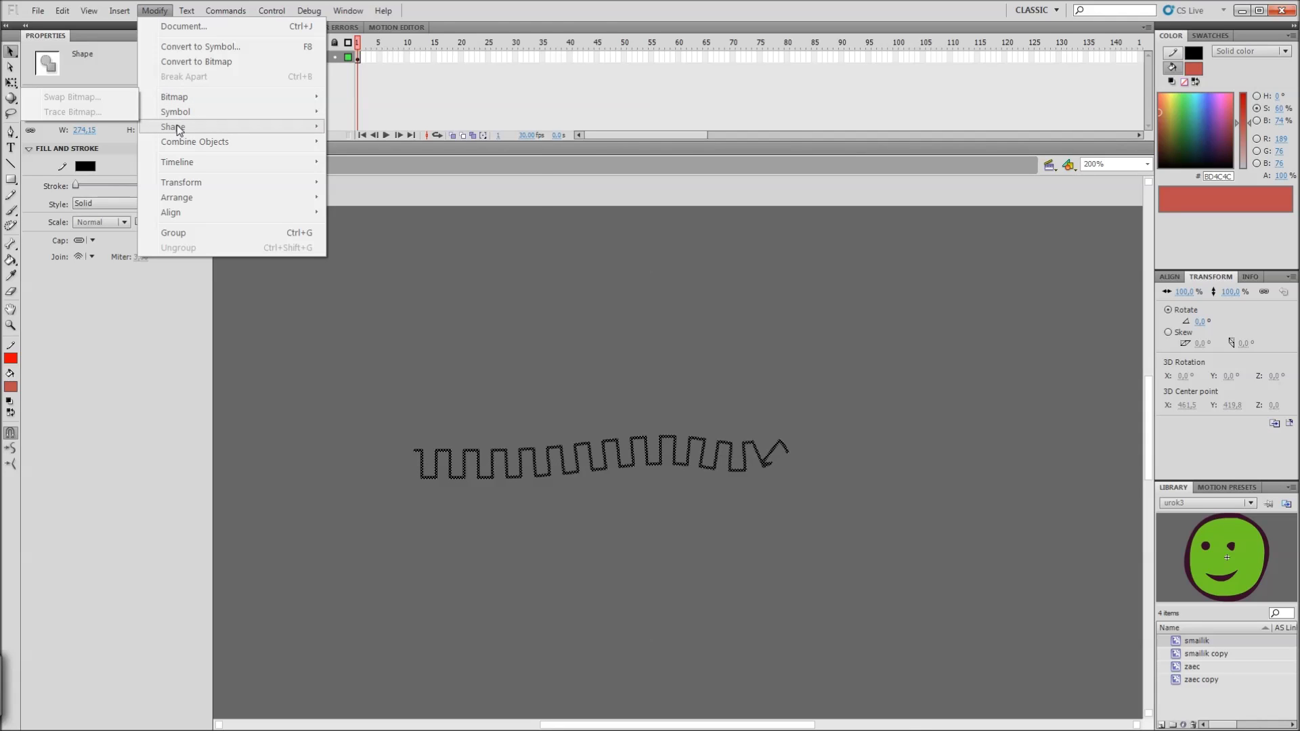
mouse_move(168, 127)
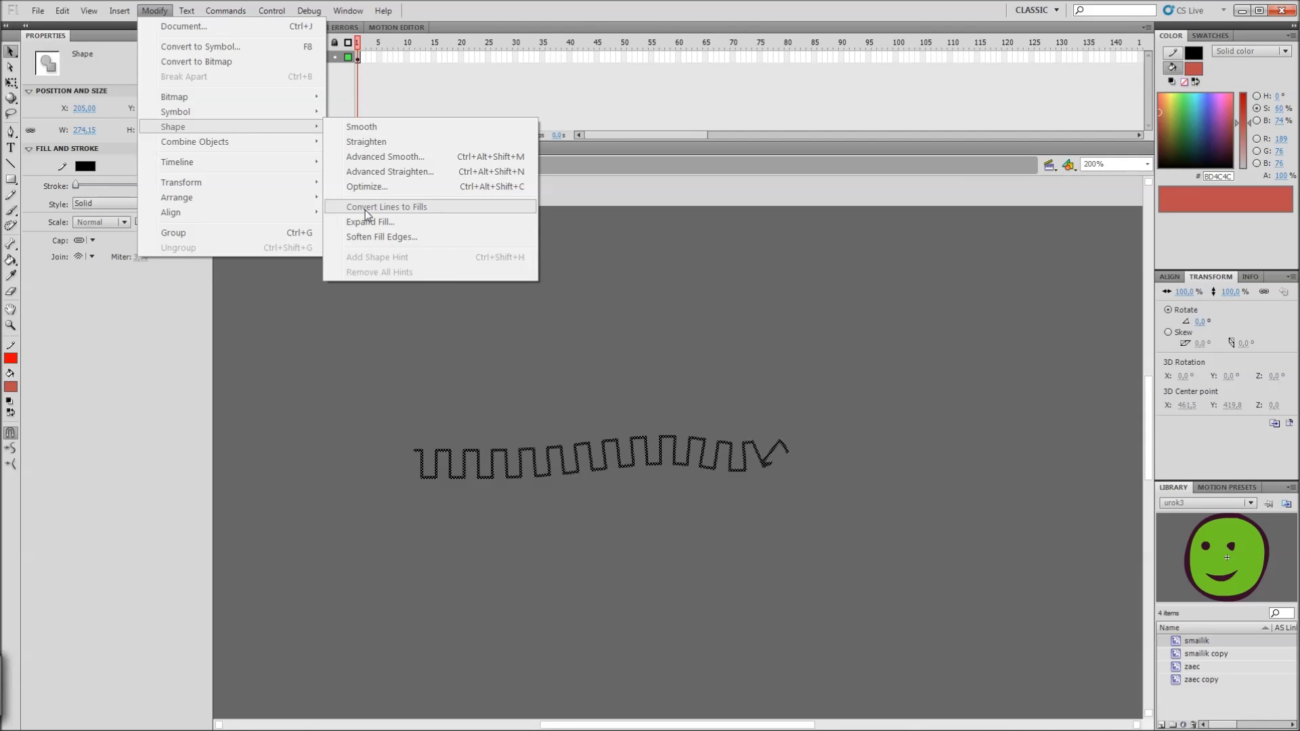
left_click(432, 210)
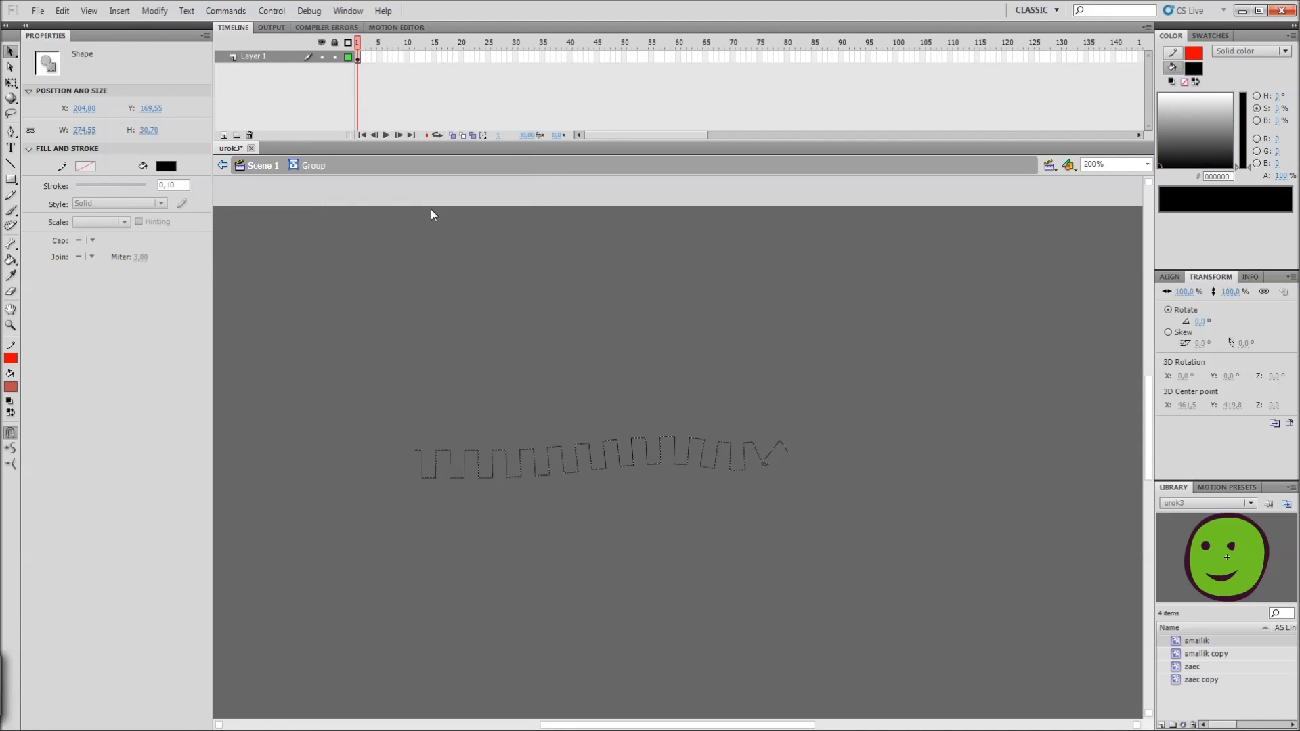
left_click(915, 387)
left_click_drag(343, 574, 339, 571)
left_click(319, 542)
left_click(867, 331)
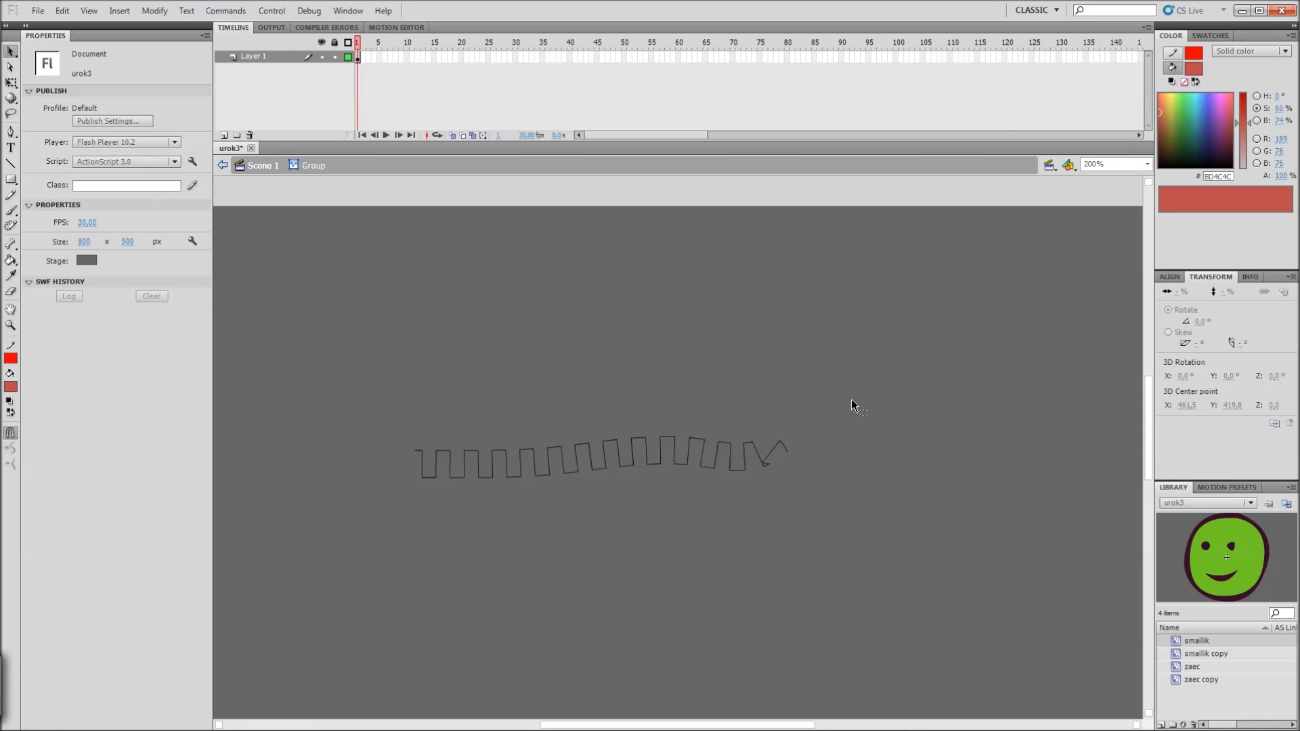
Step: Recolor the fill of the whole converted Step Wave line to red #AF3030
left_click_drag(807, 372, 376, 555)
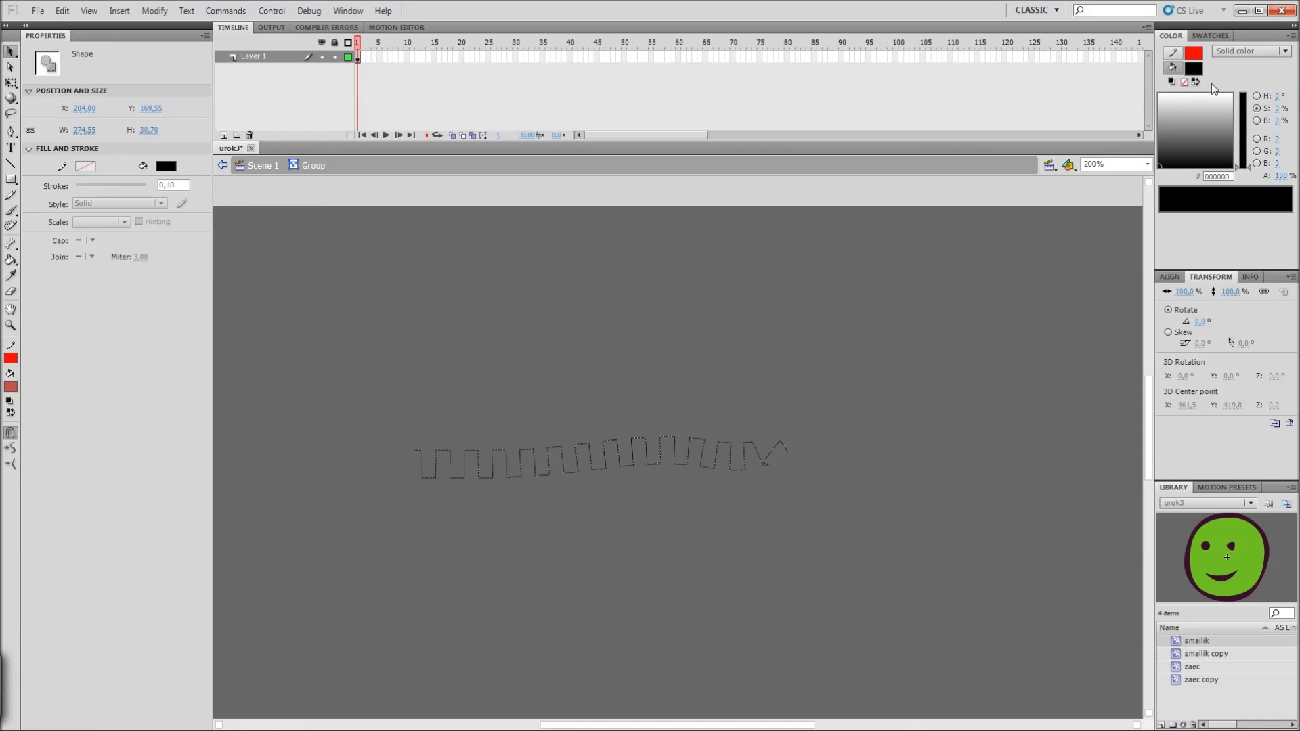
left_click(1257, 96)
left_click_drag(1219, 151, 1212, 117)
left_click(867, 357)
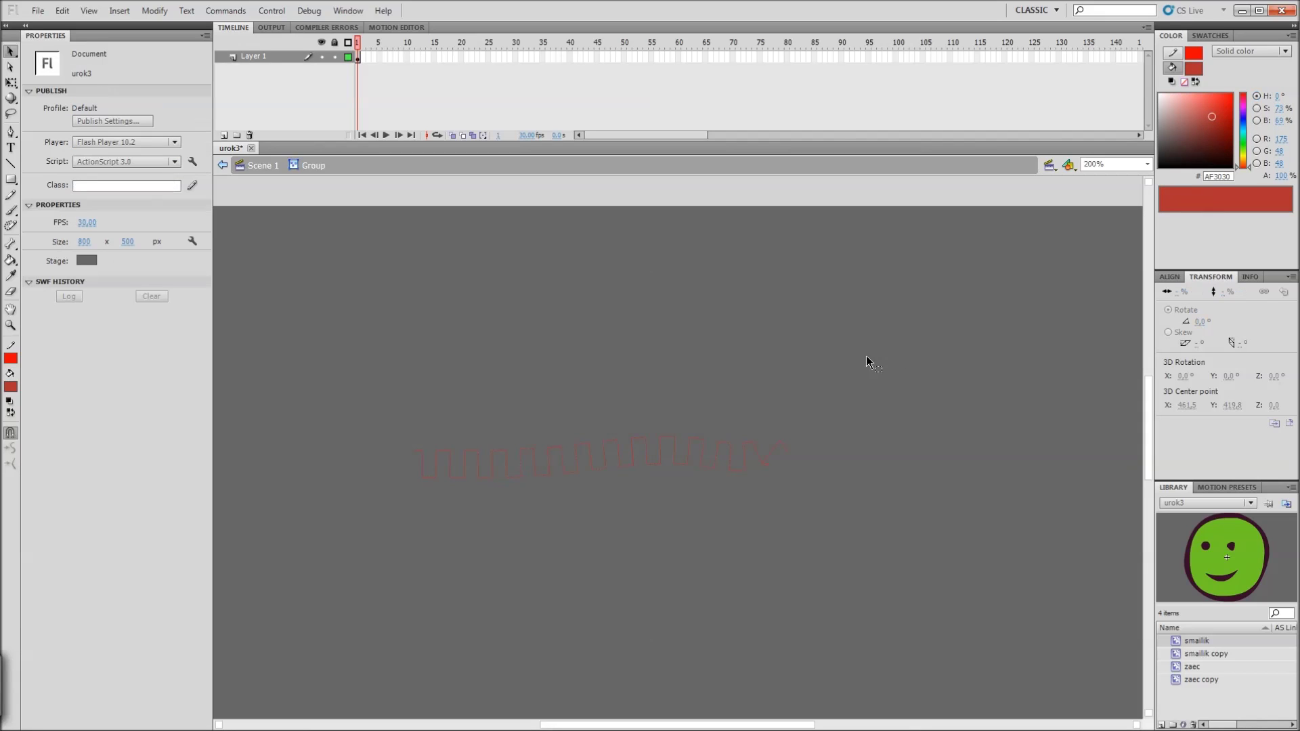
Step: Pull the red line's edges outward at several points near its middle and delete the entire shape
left_click(542, 477)
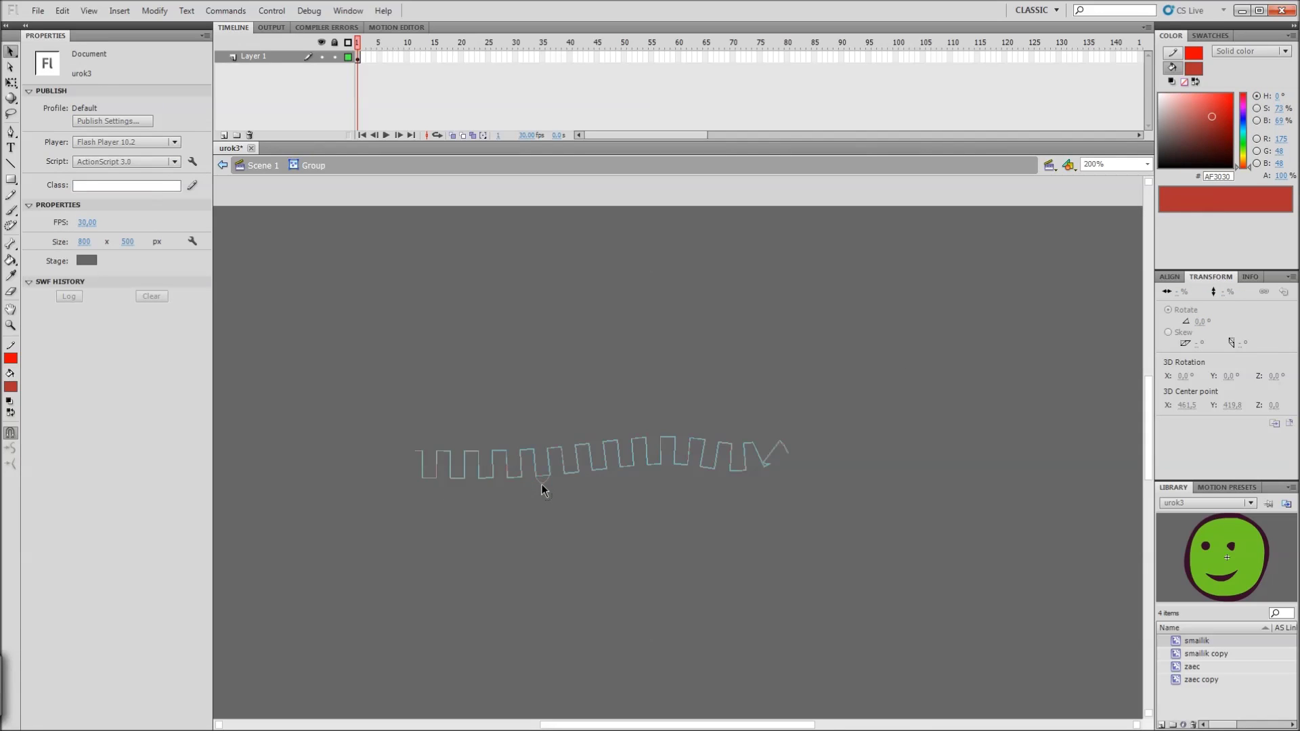
left_click(563, 493)
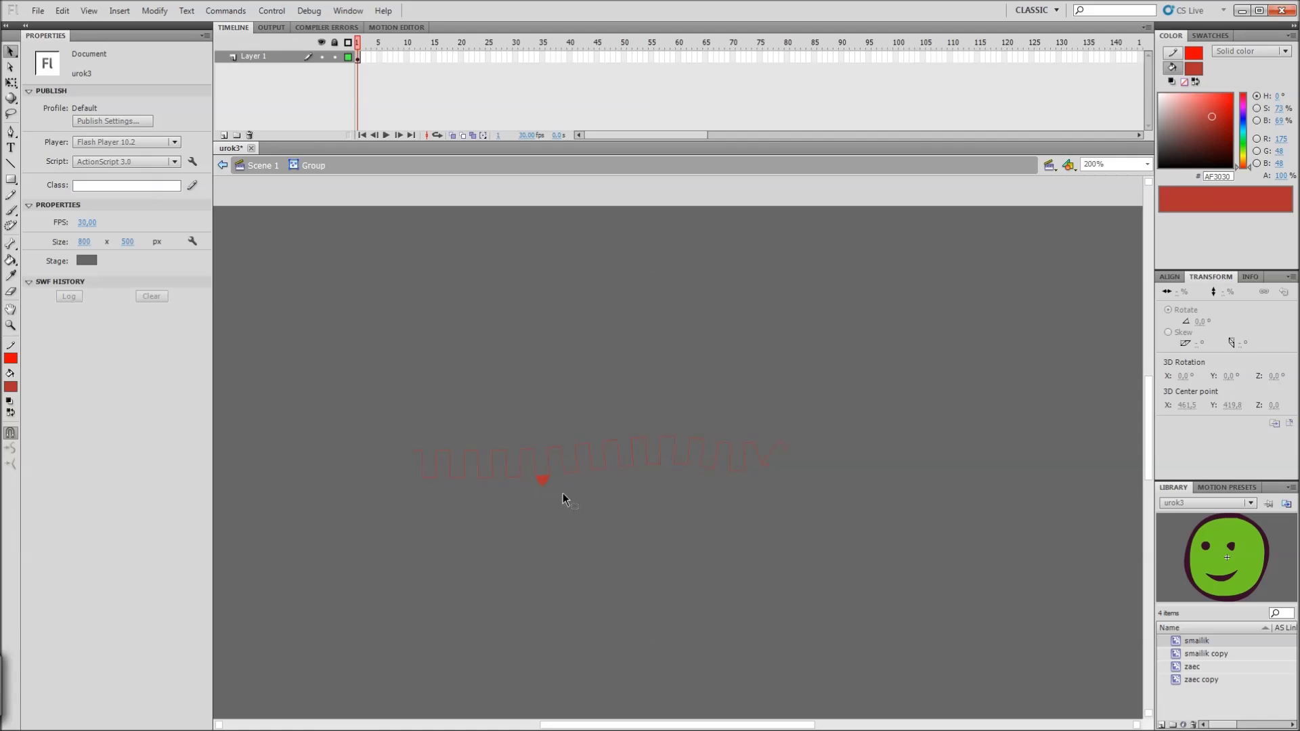
left_click(524, 447)
left_click(524, 432)
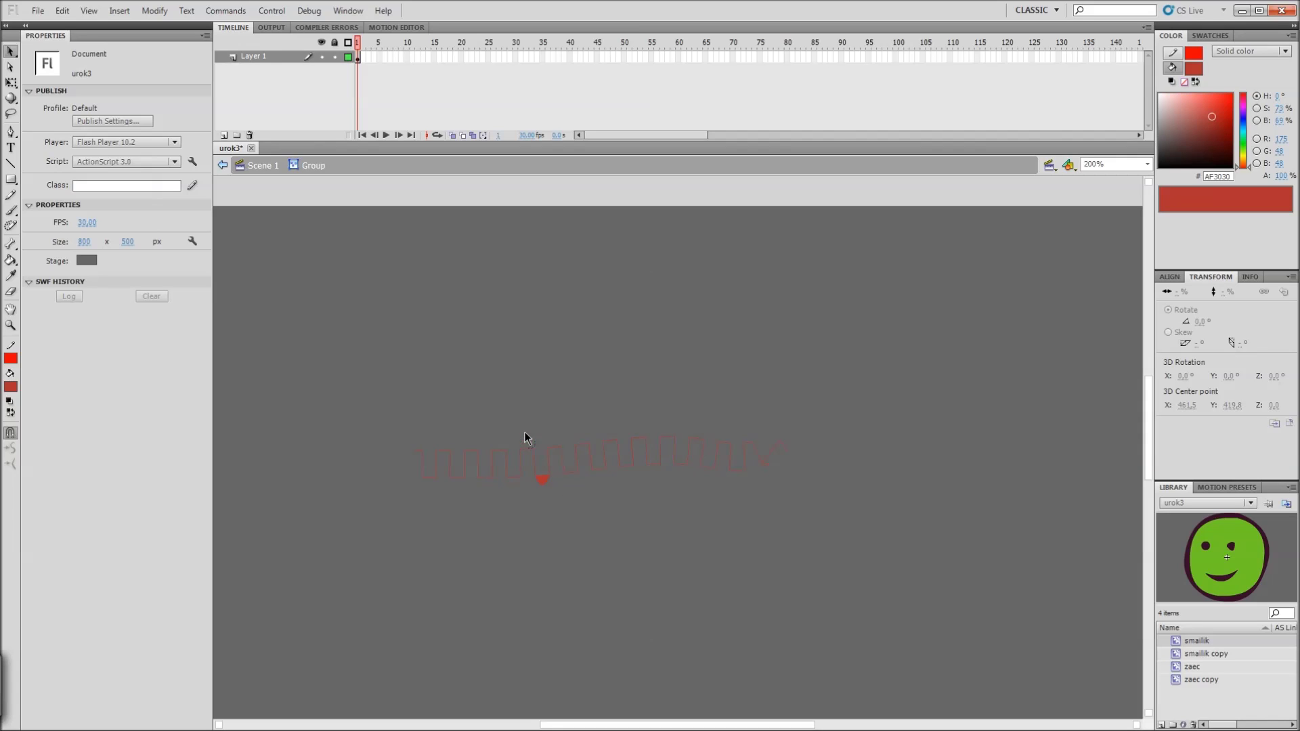
left_click(552, 457)
left_click(567, 461)
left_click_drag(547, 462, 554, 435)
mouse_move(920, 347)
left_mouse_down()
mouse_move(521, 518)
mouse_move(396, 542)
left_mouse_up()
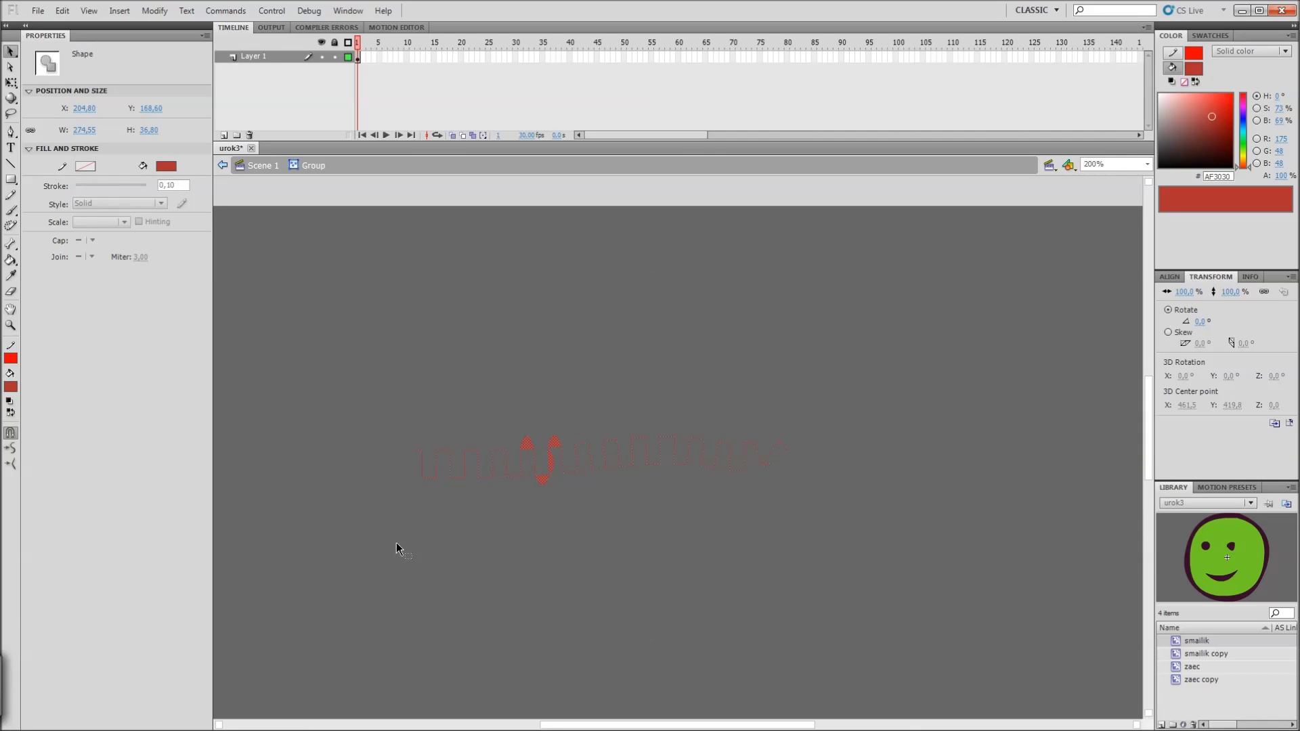
key("Delete")
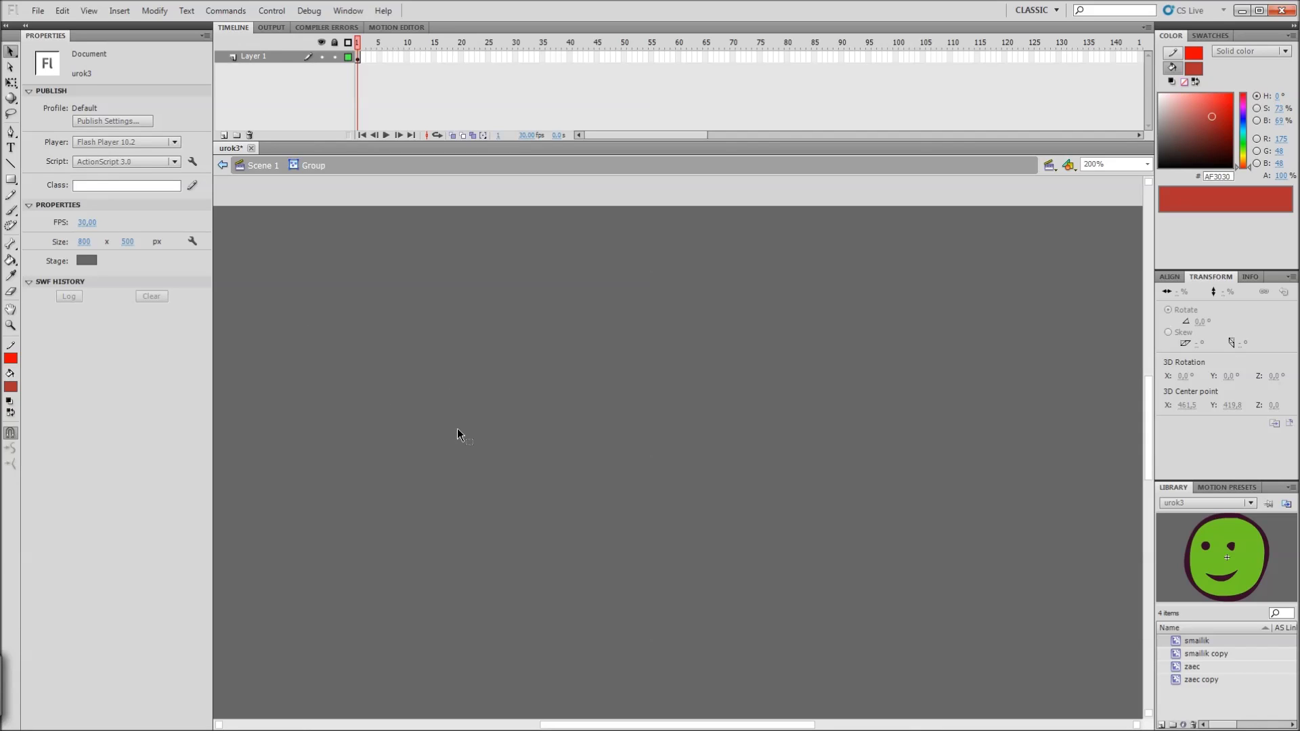
Step: Review the Deco Tool's drawing effects and the Decorated Brush's pattern list and options
key("u")
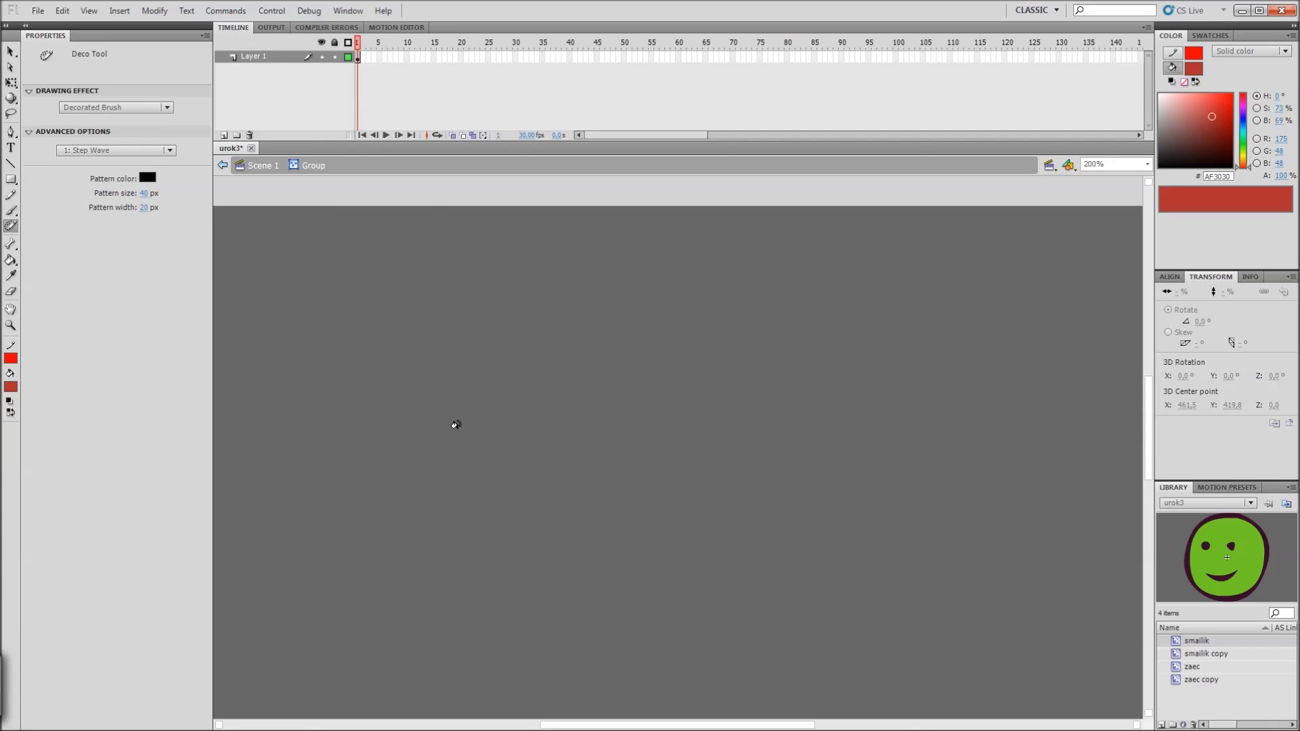
left_click(141, 108)
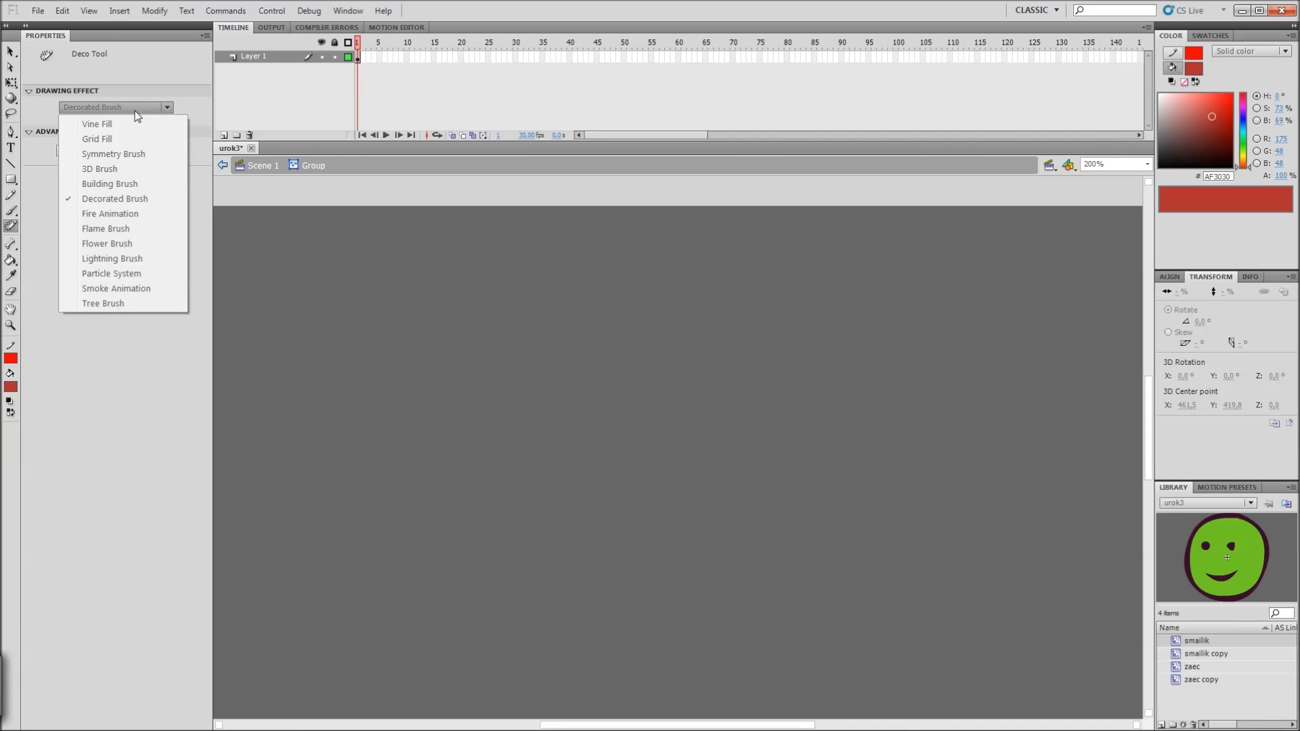
left_click(135, 107)
left_click(113, 152)
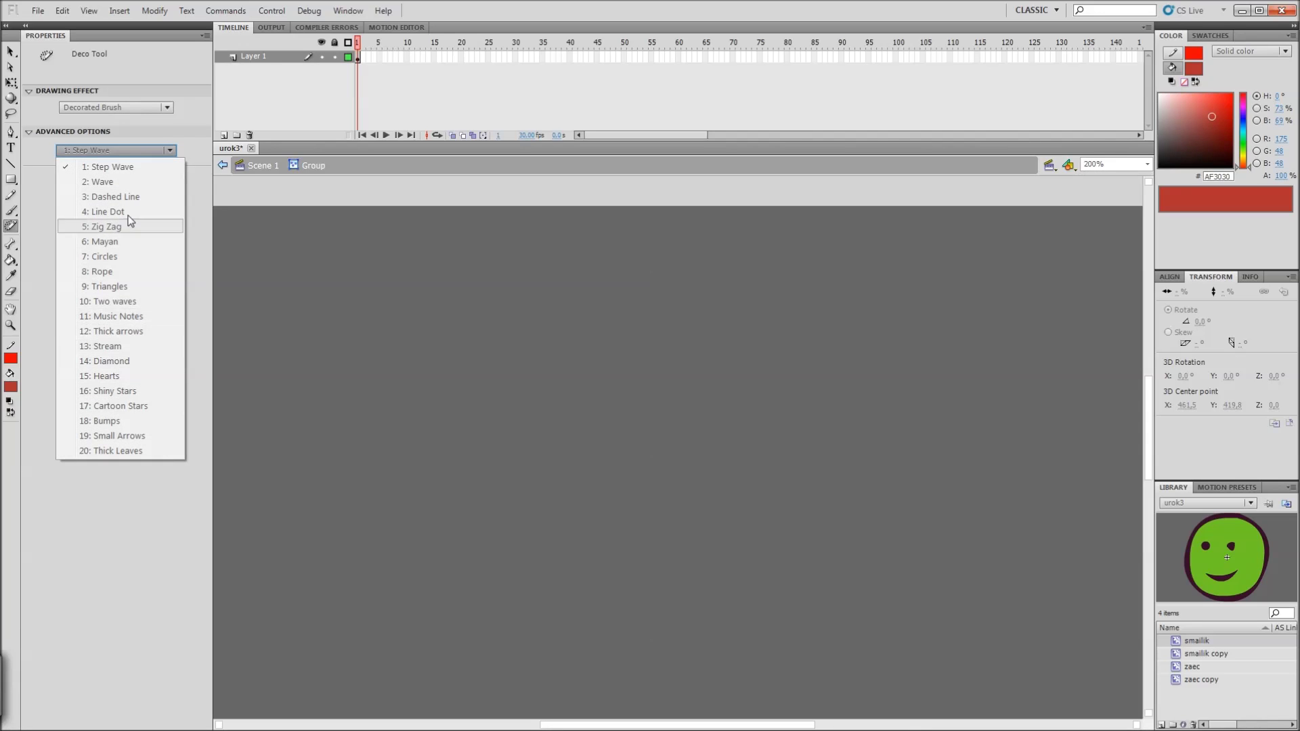
left_click(151, 59)
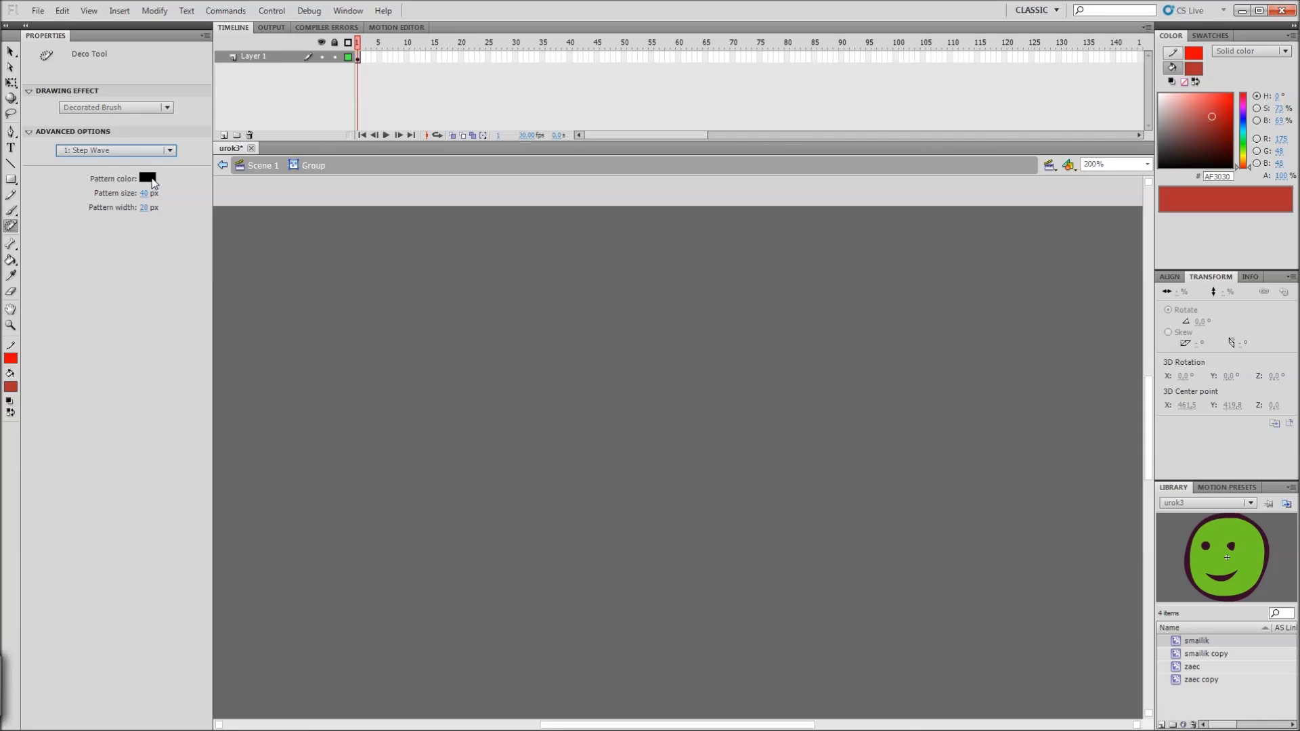
left_click_drag(149, 194, 157, 196)
Step: Set the Decorated Brush pattern to 2: Wave and draw a long S-shaped stroke that hooks upward at its end
left_click(108, 151)
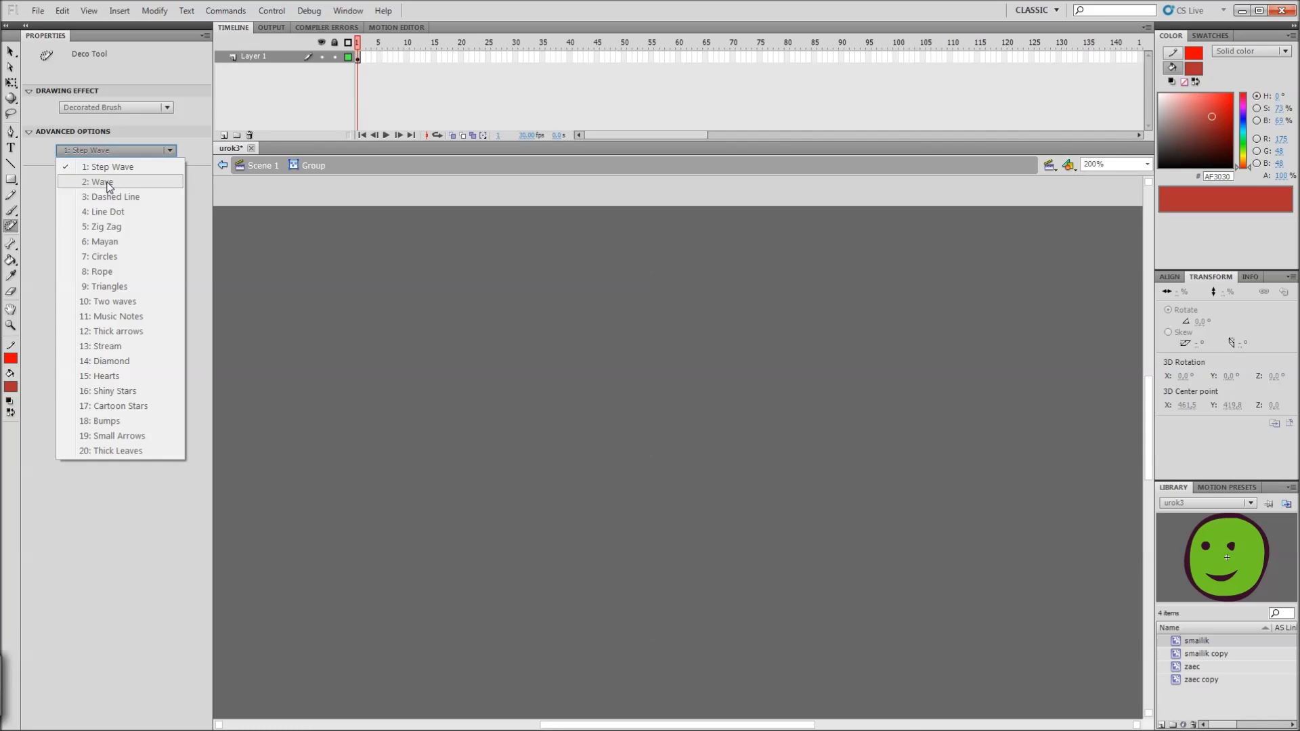
left_click(108, 183)
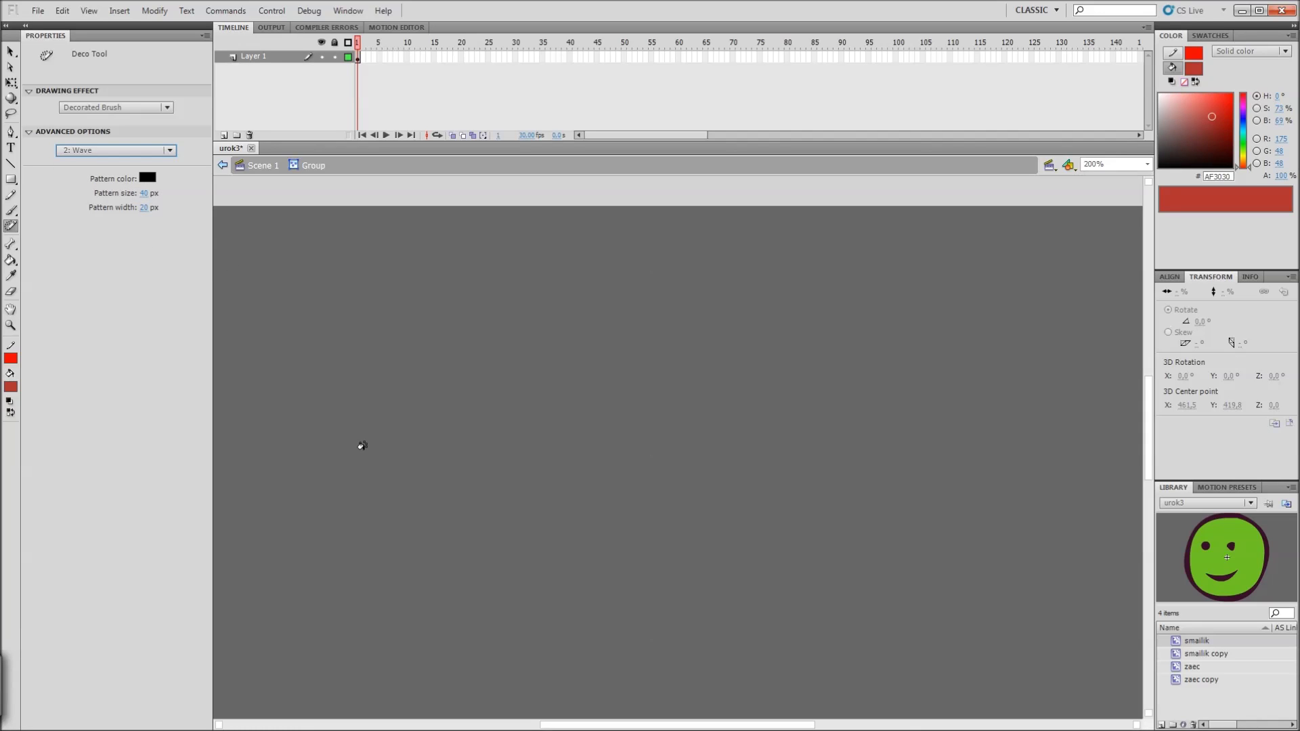
mouse_move(363, 445)
left_mouse_down()
mouse_move(547, 430)
mouse_move(660, 459)
mouse_move(714, 503)
mouse_move(798, 534)
mouse_move(870, 526)
mouse_move(868, 452)
left_mouse_up()
Step: Set the pattern color to dark green, switch the pattern to 3: Dashed Line, and draw a wavy stroke ending in a small spiral above the wave
left_click(147, 179)
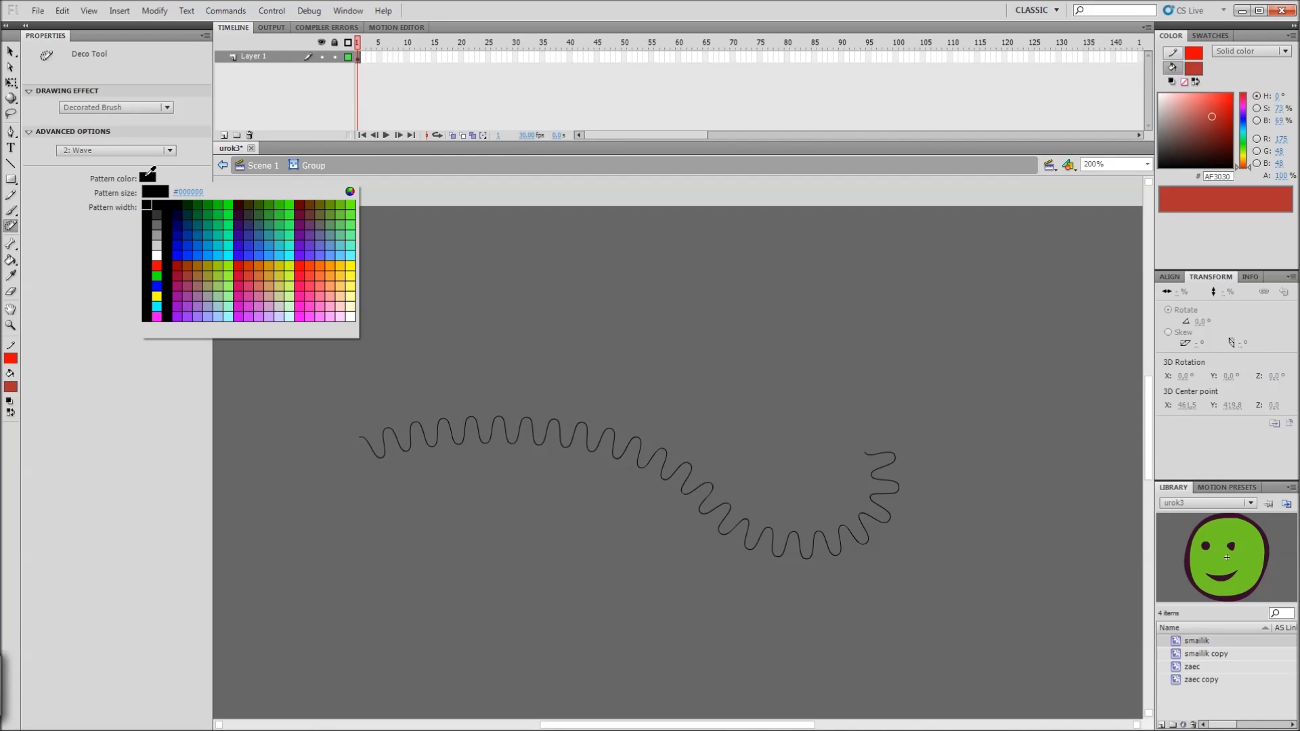
left_click(211, 219)
left_click(100, 152)
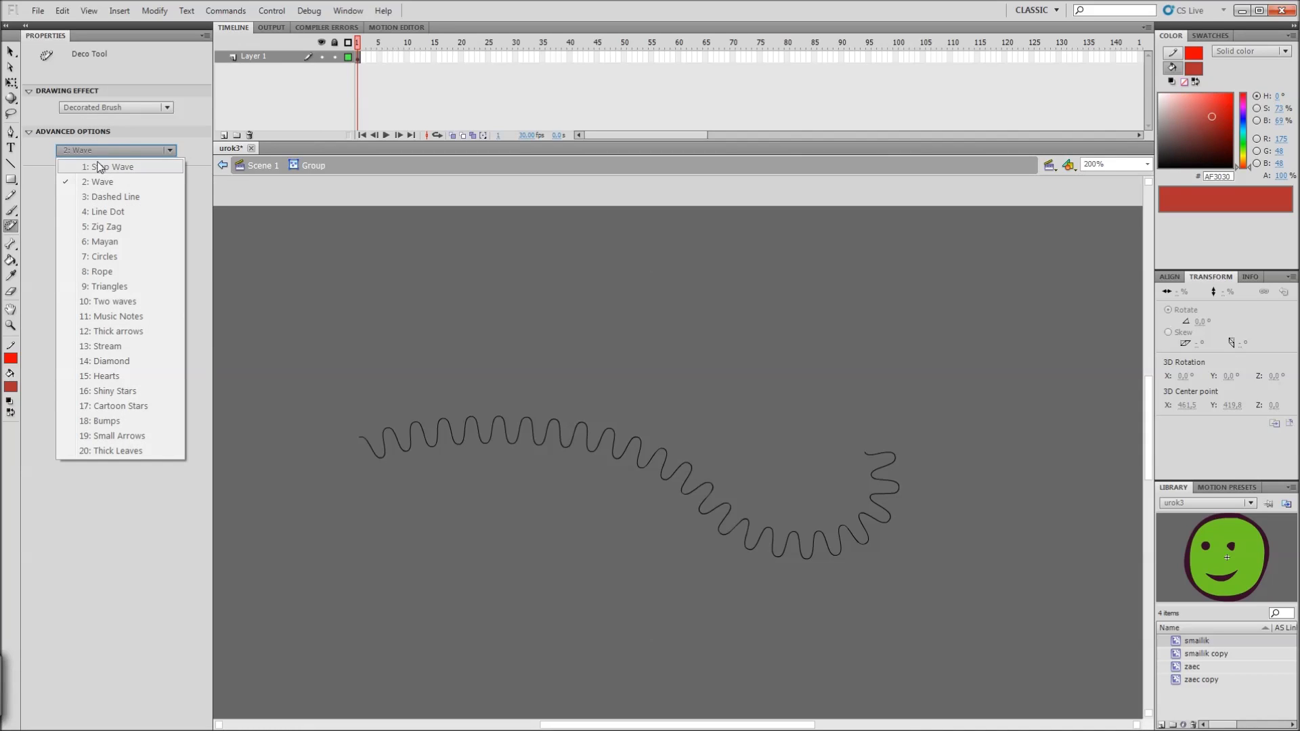
left_click(124, 203)
mouse_move(365, 357)
left_mouse_down()
mouse_move(461, 325)
mouse_move(575, 323)
mouse_move(650, 334)
mouse_move(683, 372)
mouse_move(742, 386)
mouse_move(806, 367)
mouse_move(787, 326)
mouse_move(733, 307)
mouse_move(741, 338)
left_mouse_up()
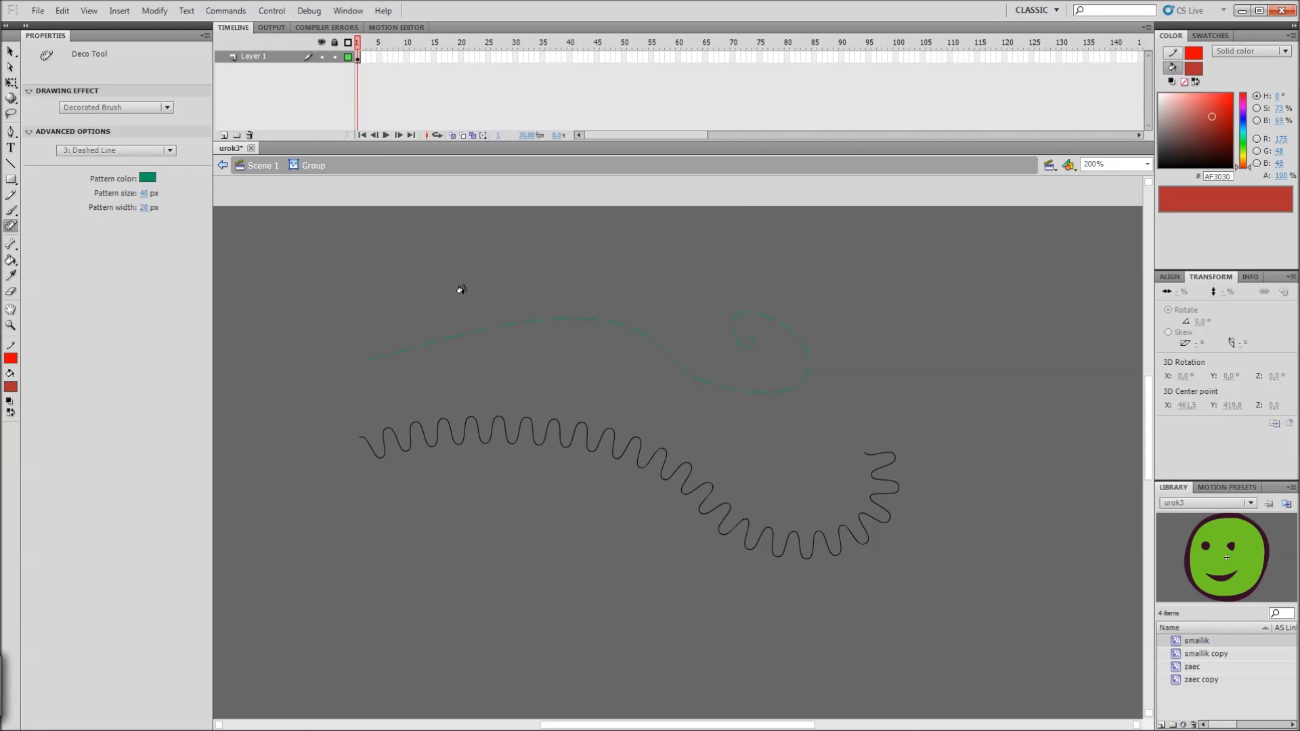
Step: Draw a large dashed loop around the first dashed stroke and a separate dashed spiral near the stage's right edge
mouse_move(307, 319)
left_mouse_down()
mouse_move(479, 254)
mouse_move(624, 302)
mouse_move(721, 240)
mouse_move(839, 238)
mouse_move(909, 299)
left_mouse_up()
mouse_move(643, 404)
left_mouse_down()
mouse_move(517, 382)
mouse_move(376, 398)
left_mouse_up()
left_click_drag(297, 361, 304, 325)
mouse_move(1005, 320)
left_mouse_down()
mouse_move(1050, 318)
mouse_move(1077, 411)
mouse_move(1000, 412)
left_mouse_up()
mouse_move(1055, 274)
left_mouse_down()
mouse_move(1128, 314)
mouse_move(1100, 426)
left_mouse_up()
mouse_move(960, 366)
left_mouse_down()
mouse_move(954, 310)
mouse_move(1006, 250)
mouse_move(1039, 249)
left_mouse_up()
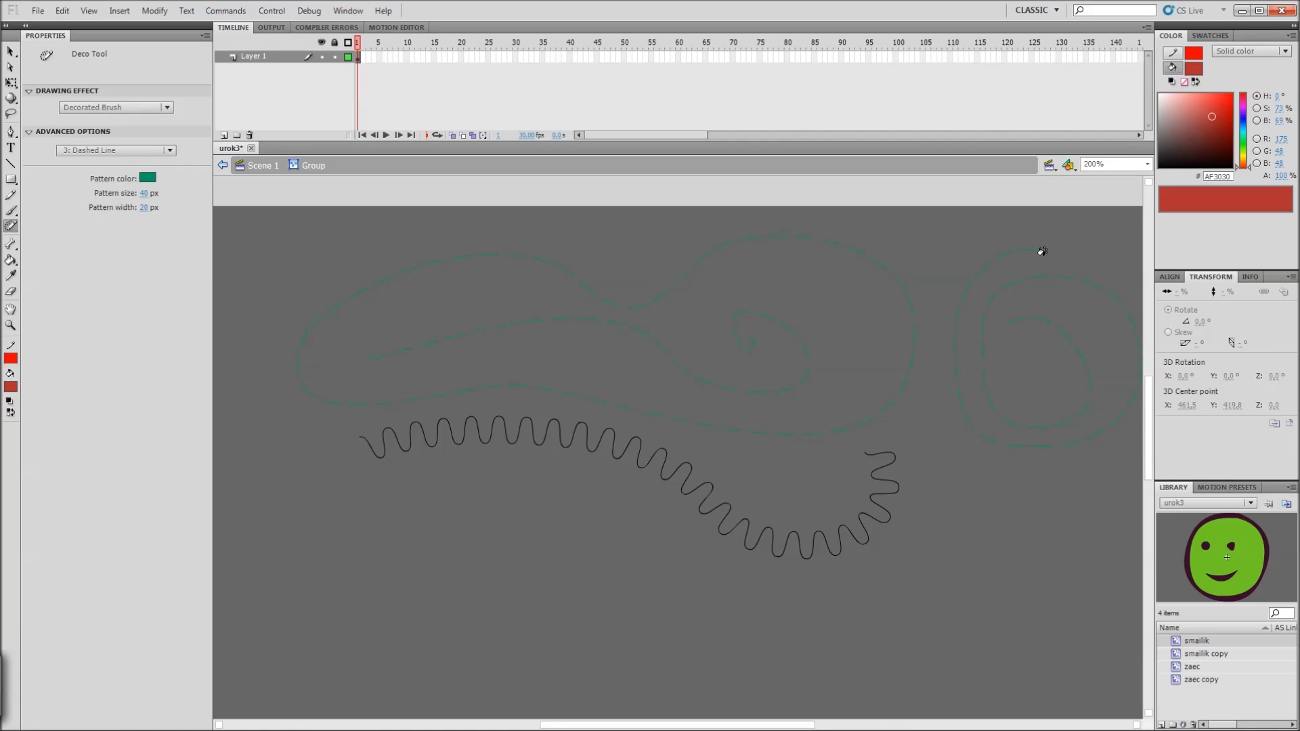
Step: Switch the pattern to 4: Line Dot and draw two curved strokes below the start of the black wave
left_click(109, 149)
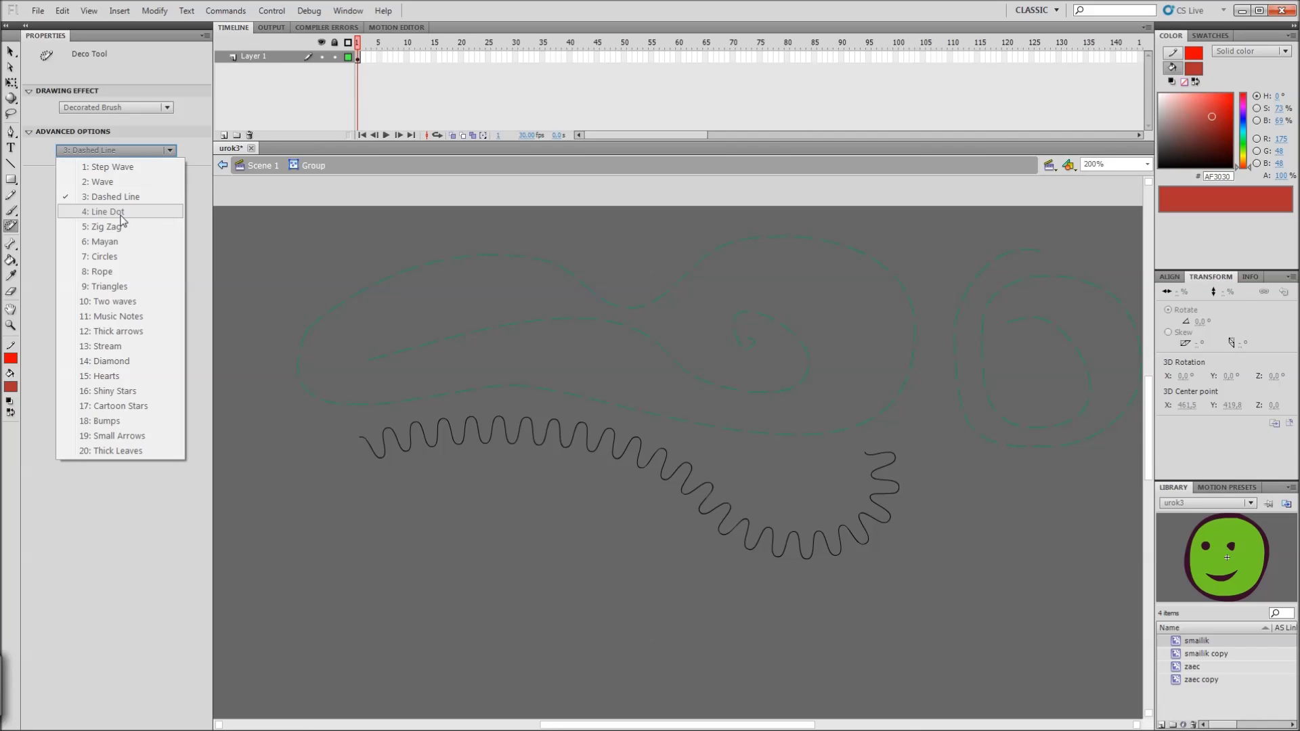
left_click(107, 212)
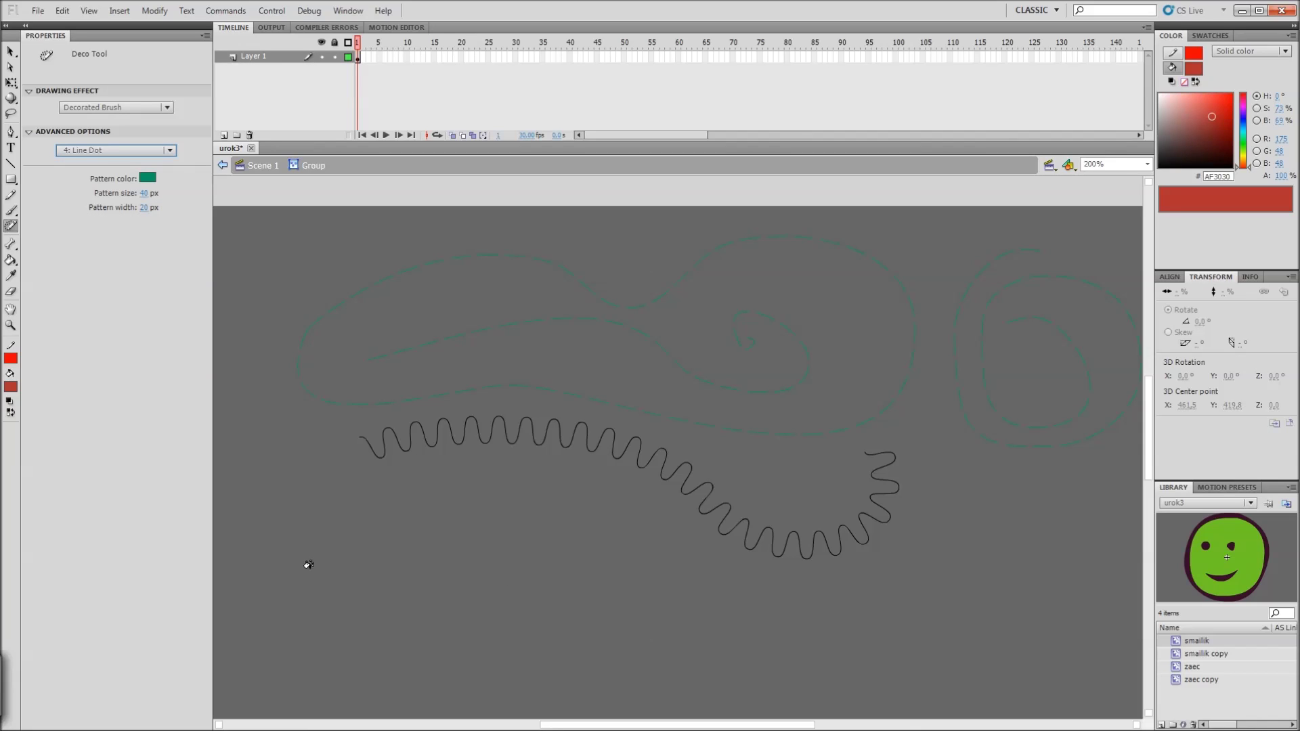
mouse_move(272, 540)
left_mouse_down()
mouse_move(423, 501)
mouse_move(536, 543)
mouse_move(555, 579)
left_mouse_up()
left_click_drag(278, 499, 517, 479)
Step: Set the pattern color to orange-red, choose pattern 5: Zig Zag, and draw a long stroke that turns back beneath itself near the stage's bottom
left_click(149, 179)
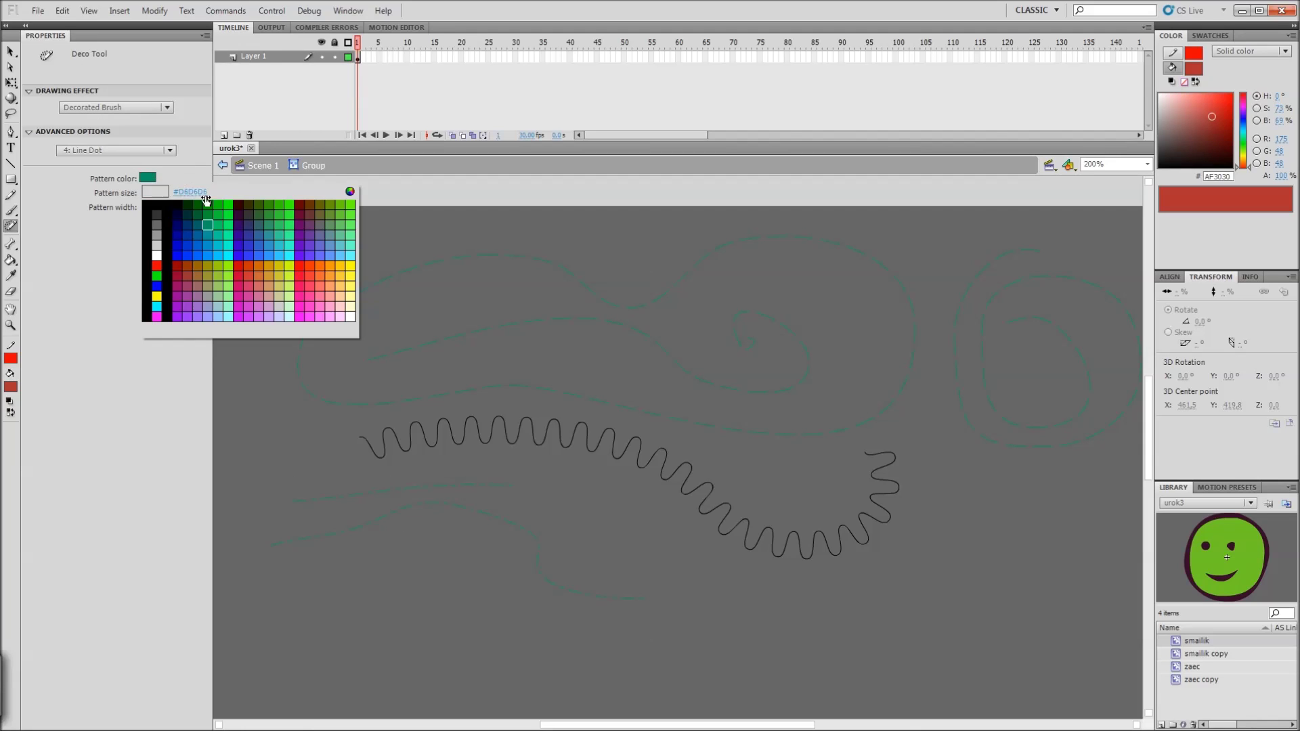
left_click(312, 273)
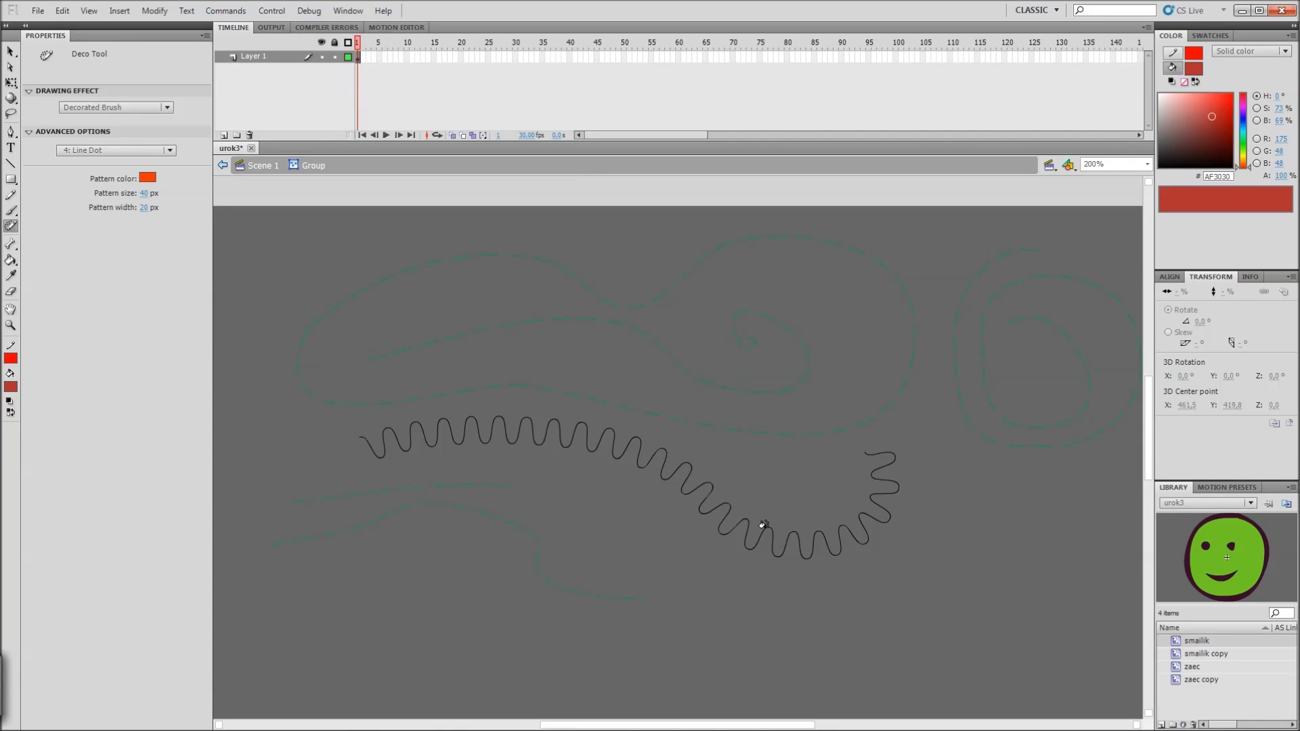
mouse_move(662, 532)
left_mouse_down()
mouse_move(717, 487)
mouse_move(679, 342)
mouse_move(795, 380)
left_mouse_up()
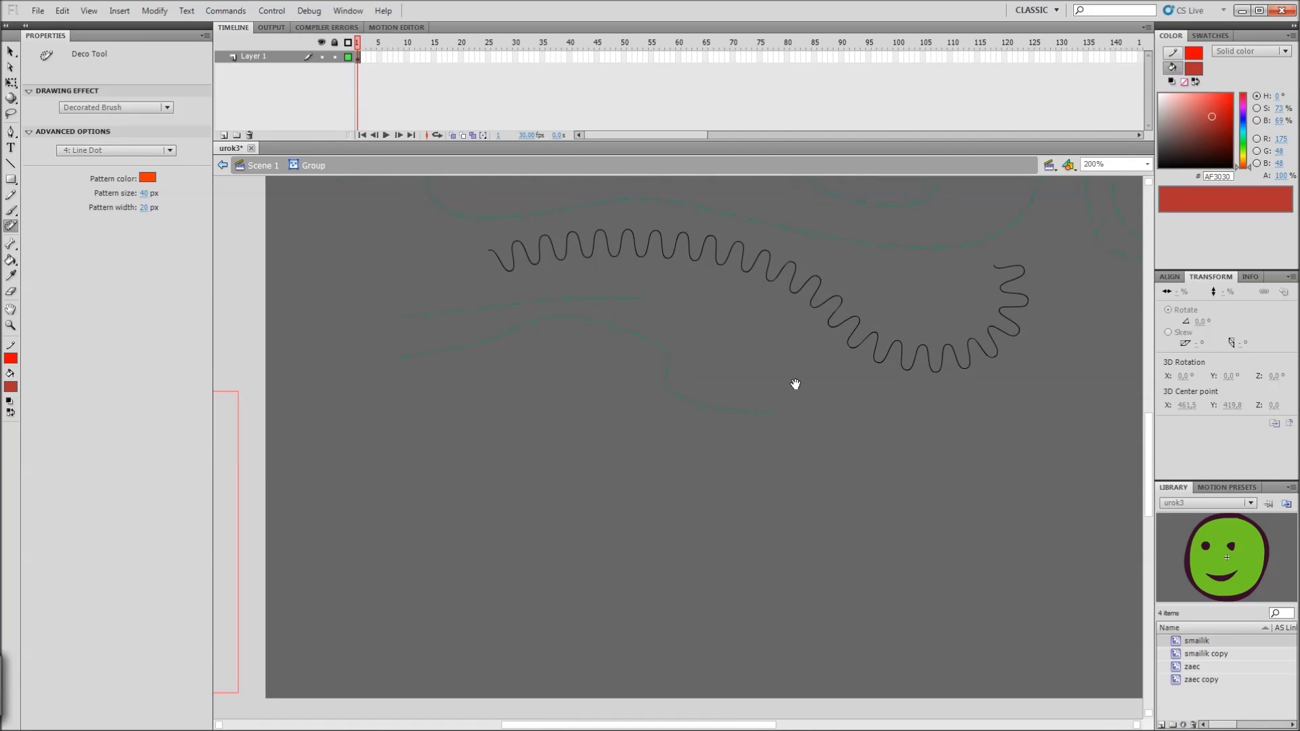
left_click(92, 151)
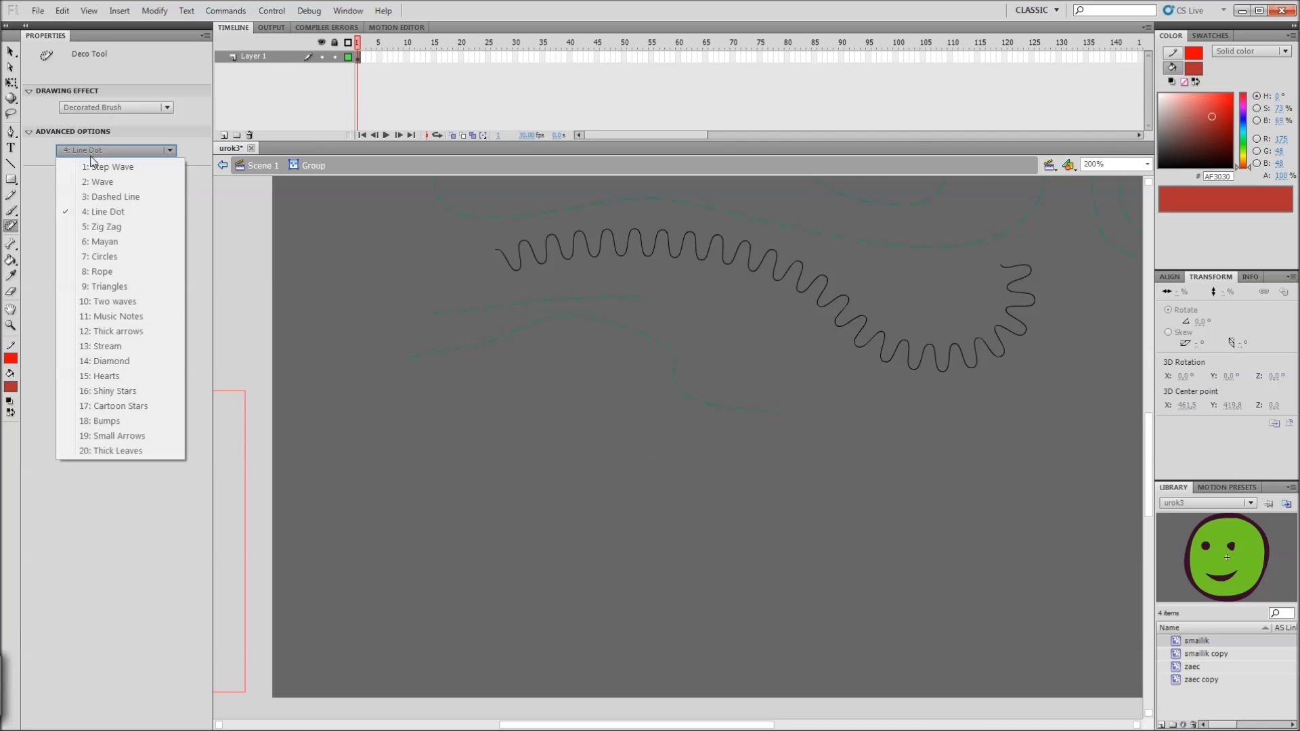
left_click(112, 227)
mouse_move(520, 497)
left_mouse_down()
mouse_move(837, 503)
mouse_move(958, 471)
mouse_move(1004, 485)
mouse_move(973, 554)
left_mouse_up()
left_click_drag(735, 581, 563, 581)
Step: Switch the pattern to 6: Mayan and draw a gently curved stroke above the zigzag line
left_click(112, 150)
left_click(116, 244)
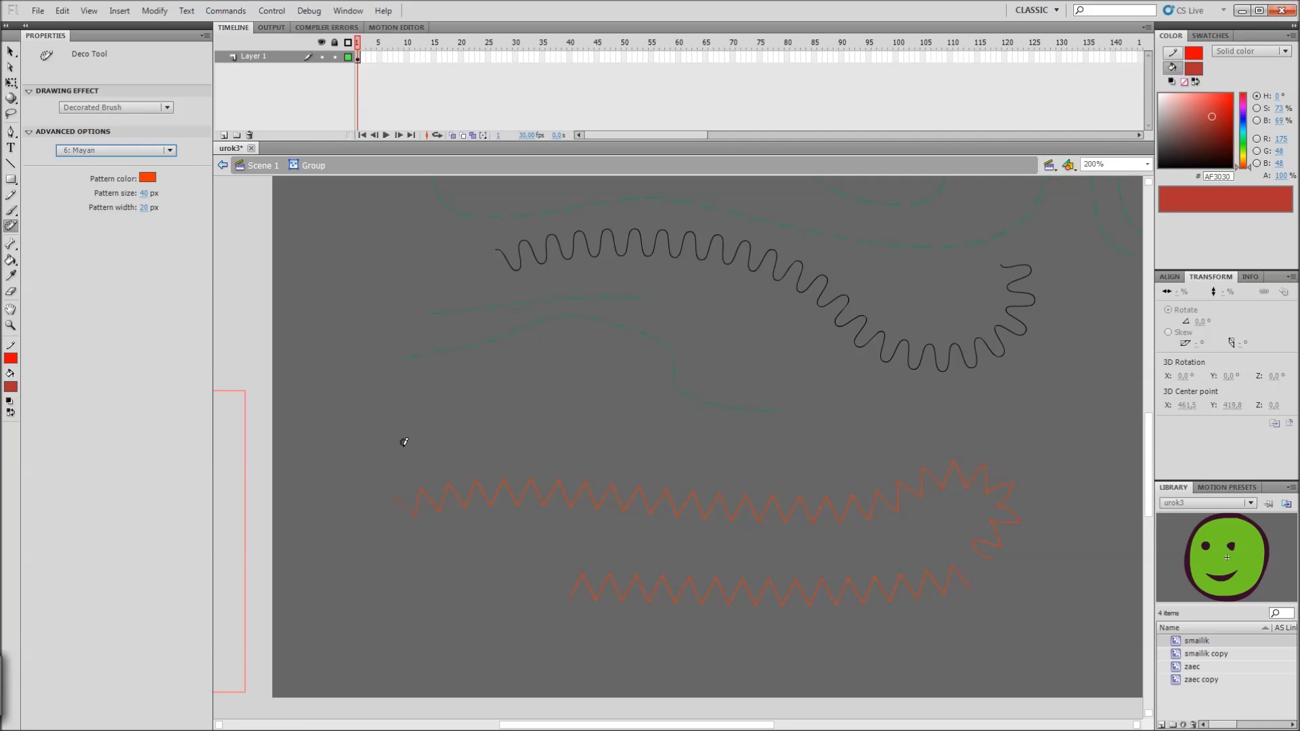
mouse_move(406, 441)
left_mouse_down()
mouse_move(517, 413)
mouse_move(680, 441)
left_mouse_up()
Step: Switch the pattern to 7: Circles and draw two horizontal rows, one between the zigzag lines and a longer one below them
left_click(142, 152)
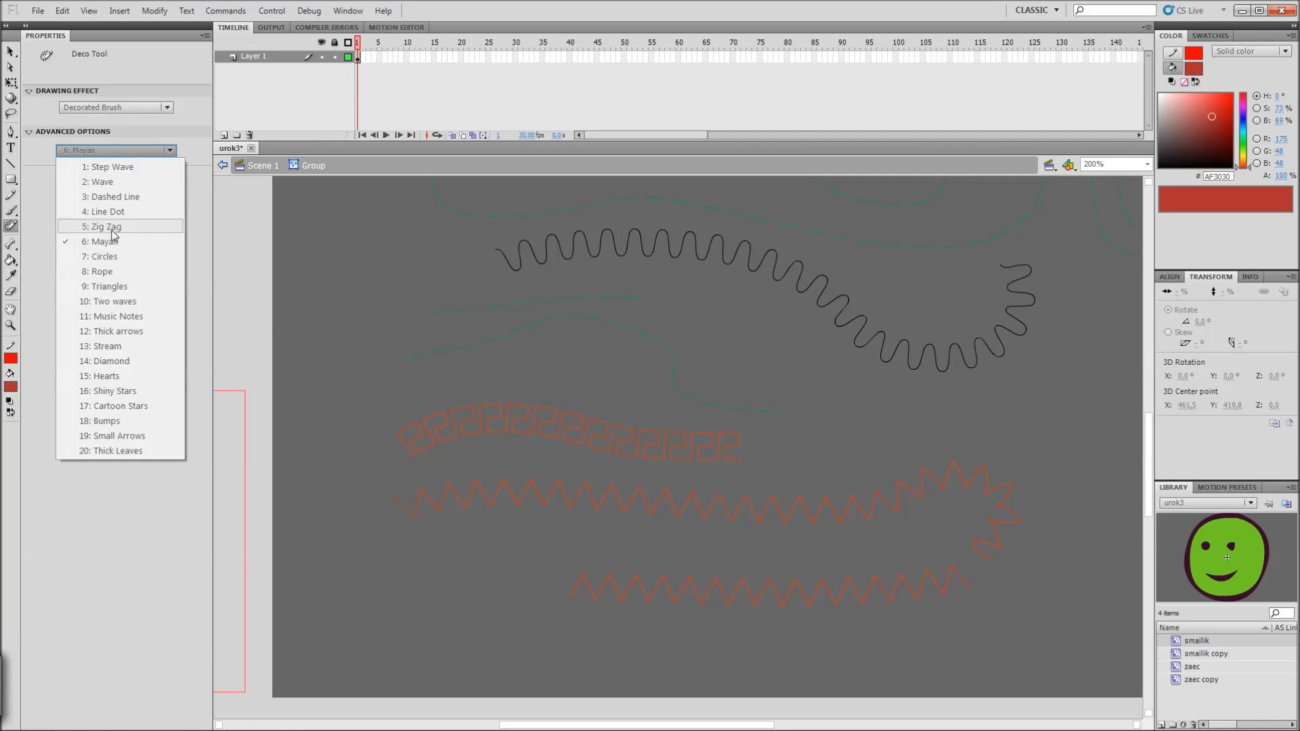
left_click(104, 257)
left_click_drag(369, 567, 772, 540)
mouse_move(666, 623)
left_mouse_down()
mouse_move(595, 534)
mouse_move(559, 533)
left_mouse_up()
left_click(303, 540)
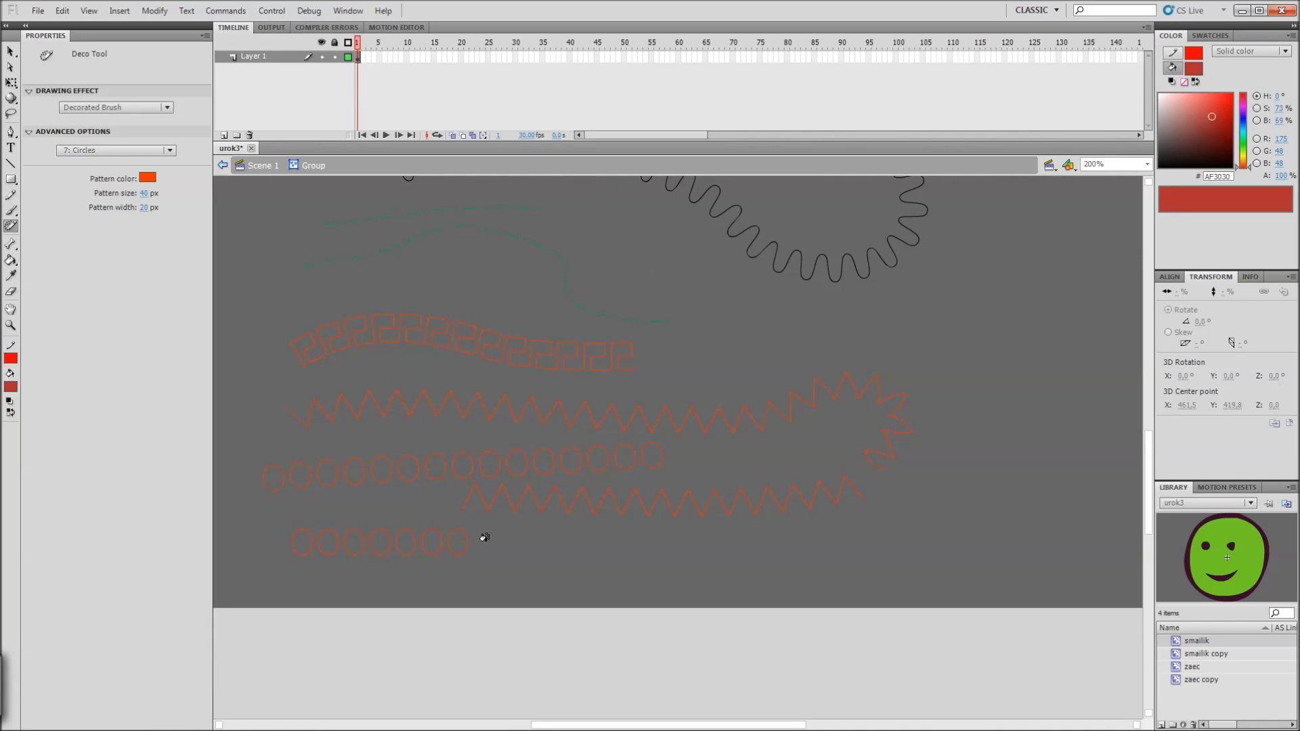
left_click_drag(713, 537, 911, 537)
Step: Switch the pattern to 8: Rope and draw a stroke joining the Mayan line, a long vertical rope and a U-shaped rope
left_click(129, 150)
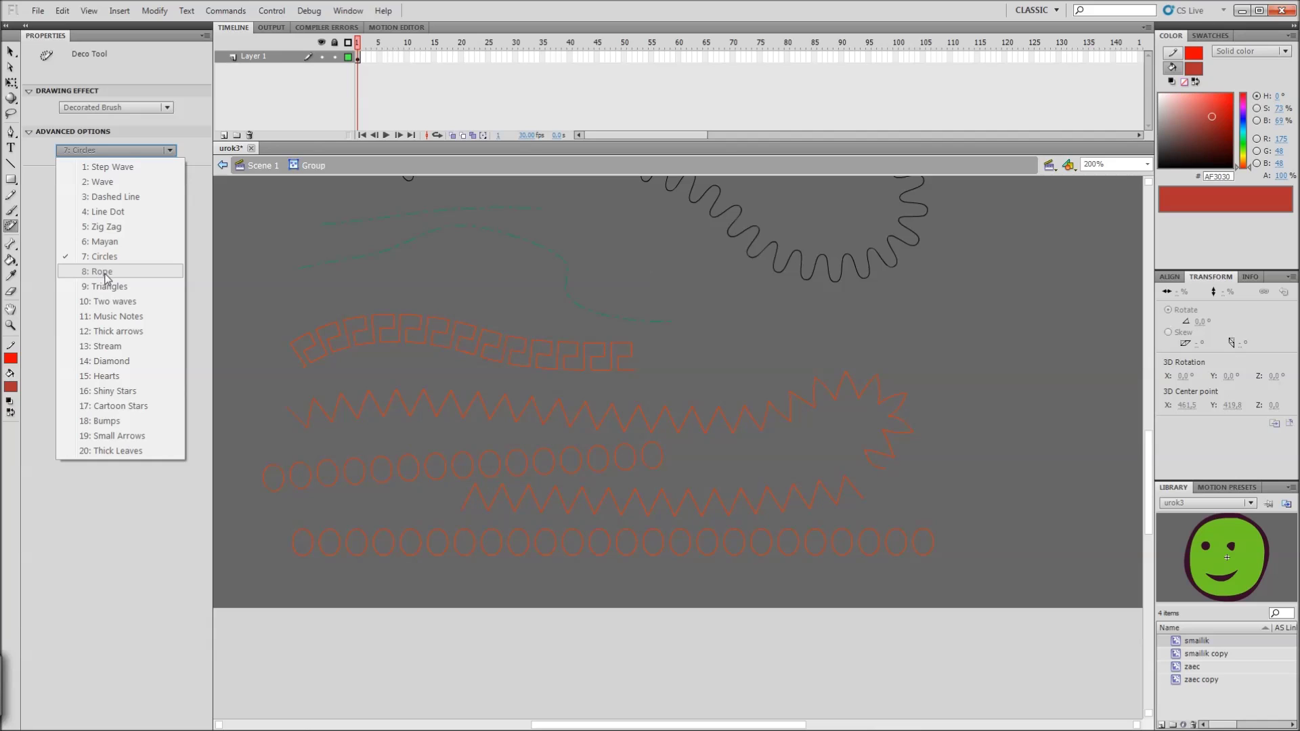
left_click(103, 271)
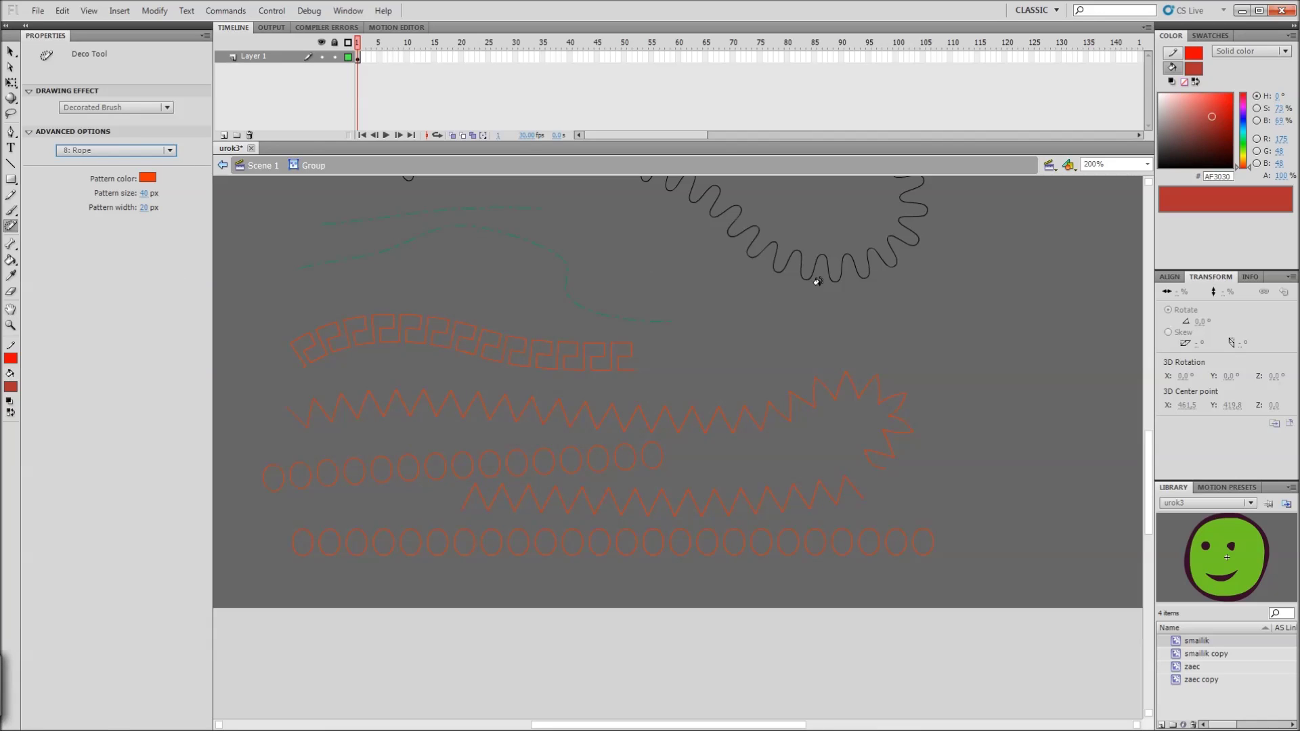
mouse_move(817, 282)
left_mouse_down()
mouse_move(580, 364)
mouse_move(492, 377)
mouse_move(557, 372)
left_mouse_up()
left_click_drag(1041, 378, 812, 485)
mouse_move(794, 327)
left_mouse_down()
mouse_move(815, 563)
mouse_move(831, 599)
left_mouse_up()
mouse_move(879, 350)
left_mouse_down()
mouse_move(921, 451)
mouse_move(878, 497)
left_mouse_up()
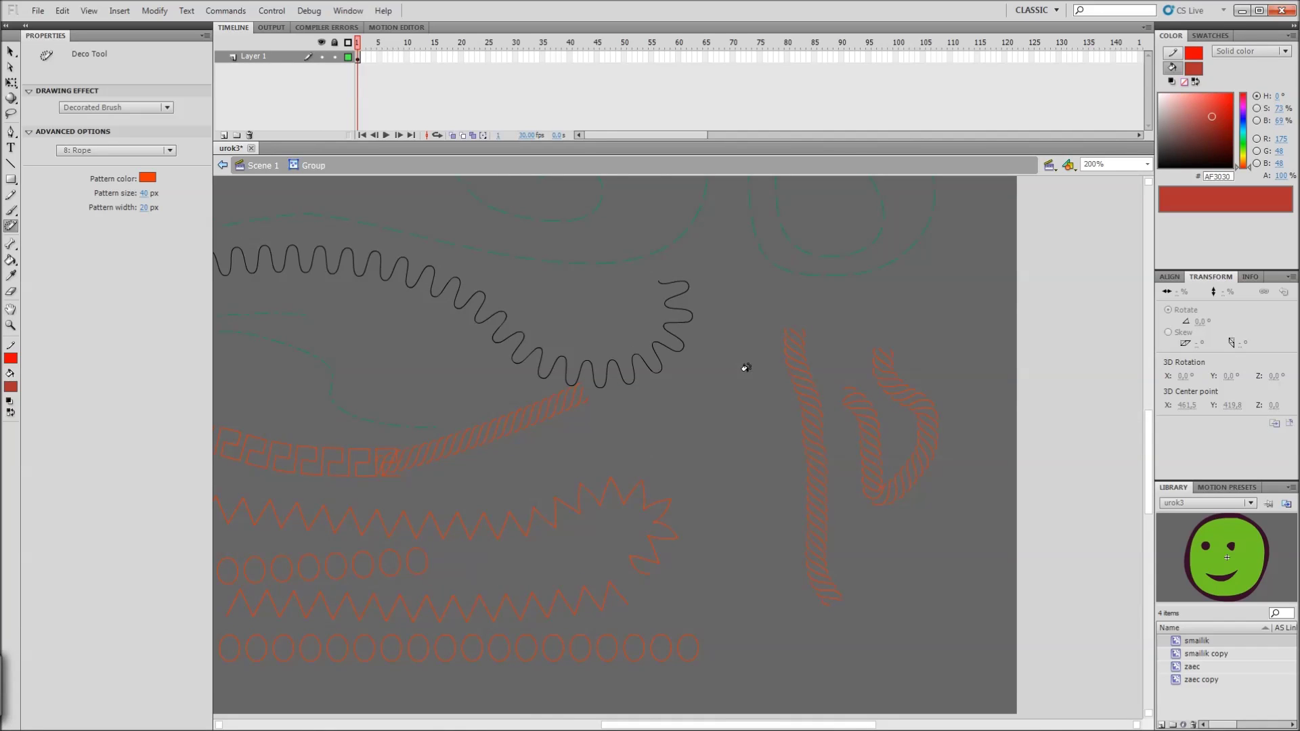
Step: Add a winding vertical rope, a short rope near the stage's right edge, and a diagonal rope in the stage's upper-left area
mouse_move(731, 359)
left_mouse_down()
mouse_move(707, 396)
mouse_move(737, 453)
mouse_move(730, 564)
mouse_move(774, 598)
mouse_move(791, 635)
left_mouse_up()
mouse_move(948, 566)
left_mouse_down()
mouse_move(871, 469)
mouse_move(876, 479)
left_mouse_up()
left_click_drag(904, 380, 890, 501)
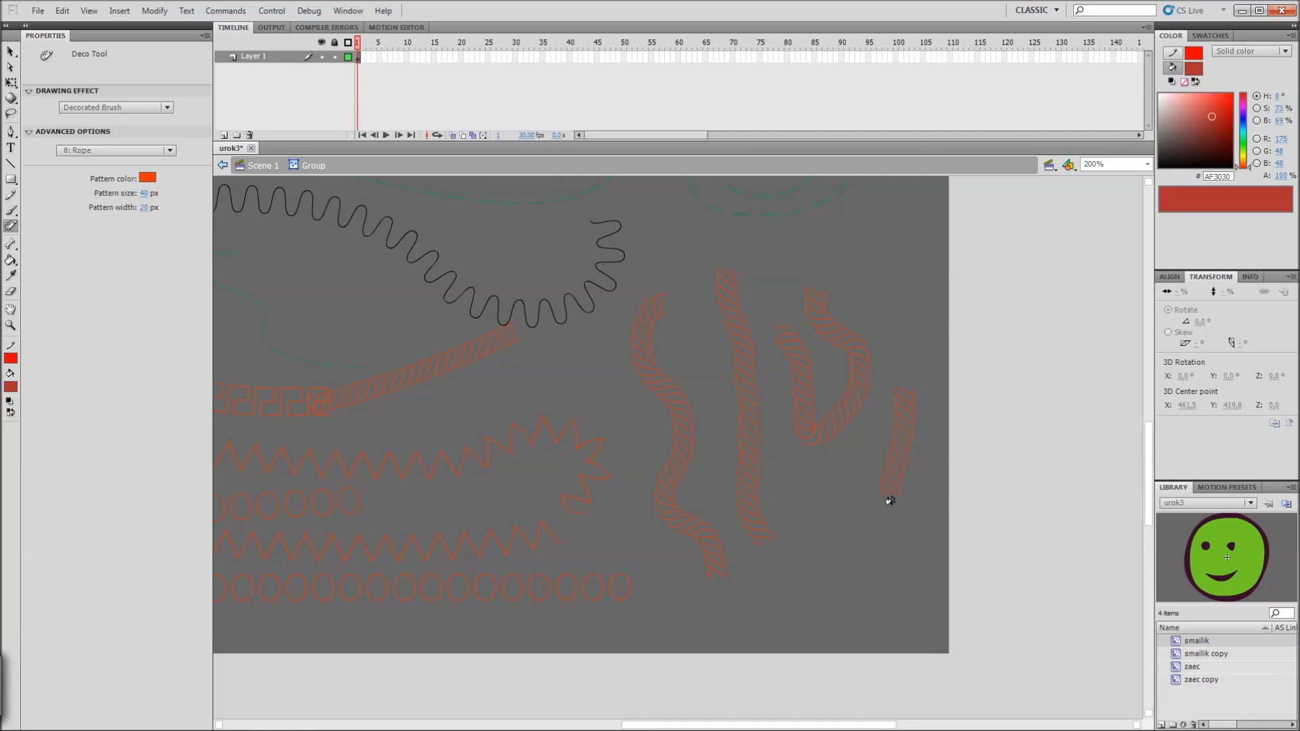
mouse_move(798, 455)
left_mouse_down()
mouse_move(884, 572)
mouse_move(1007, 618)
left_mouse_up()
left_click_drag(609, 361, 713, 502)
left_click_drag(275, 313, 517, 421)
Step: Draw a sagging stroke with pattern 9: Triangles near the stage's top and a short horizontal stroke with pattern 10: Two waves
left_click(117, 155)
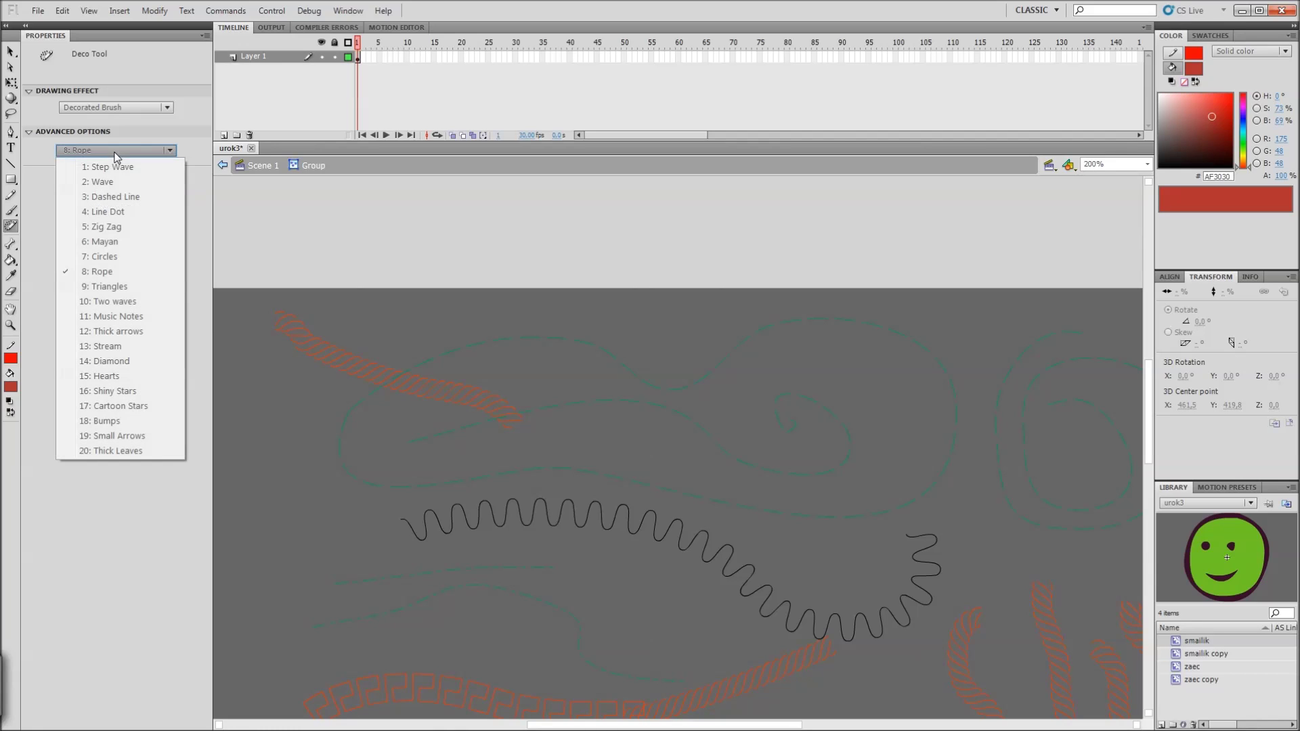
left_click(101, 285)
mouse_move(521, 330)
left_mouse_down()
mouse_move(693, 401)
mouse_move(882, 378)
left_mouse_up()
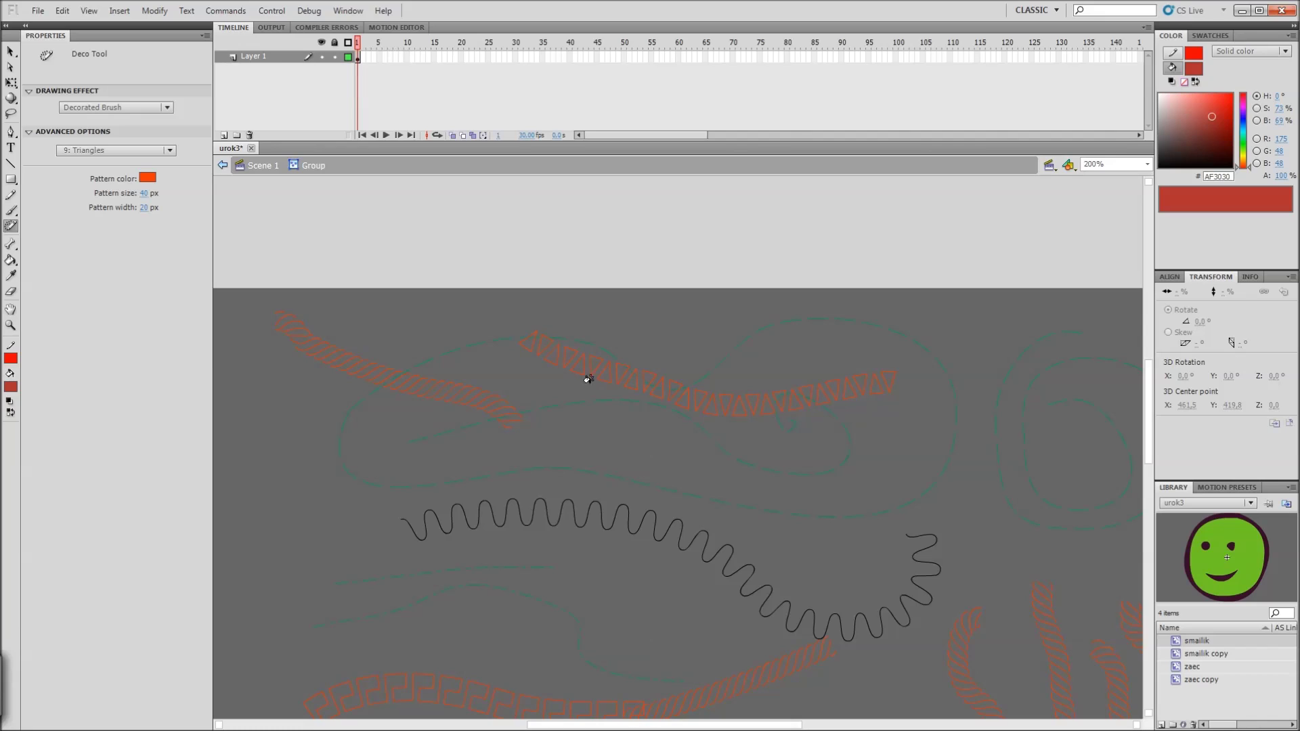
left_click(105, 151)
left_click(86, 302)
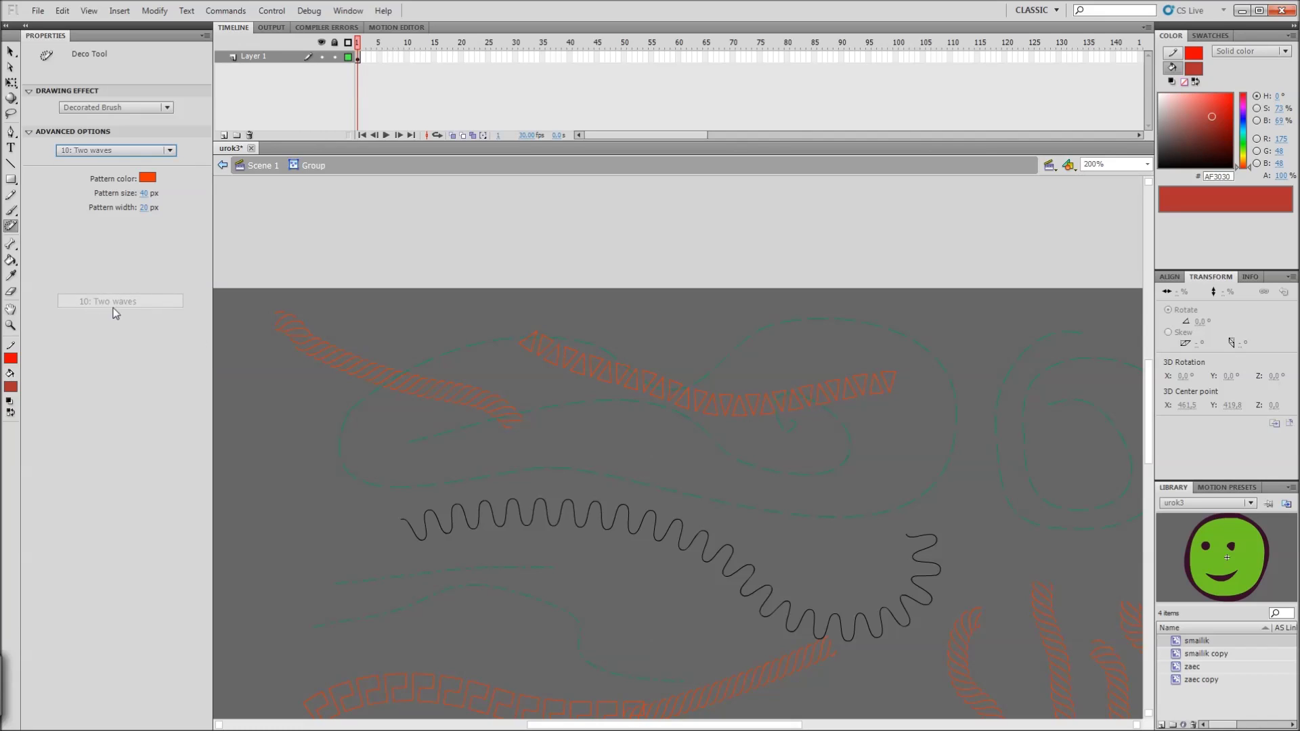
left_click_drag(324, 469, 600, 459)
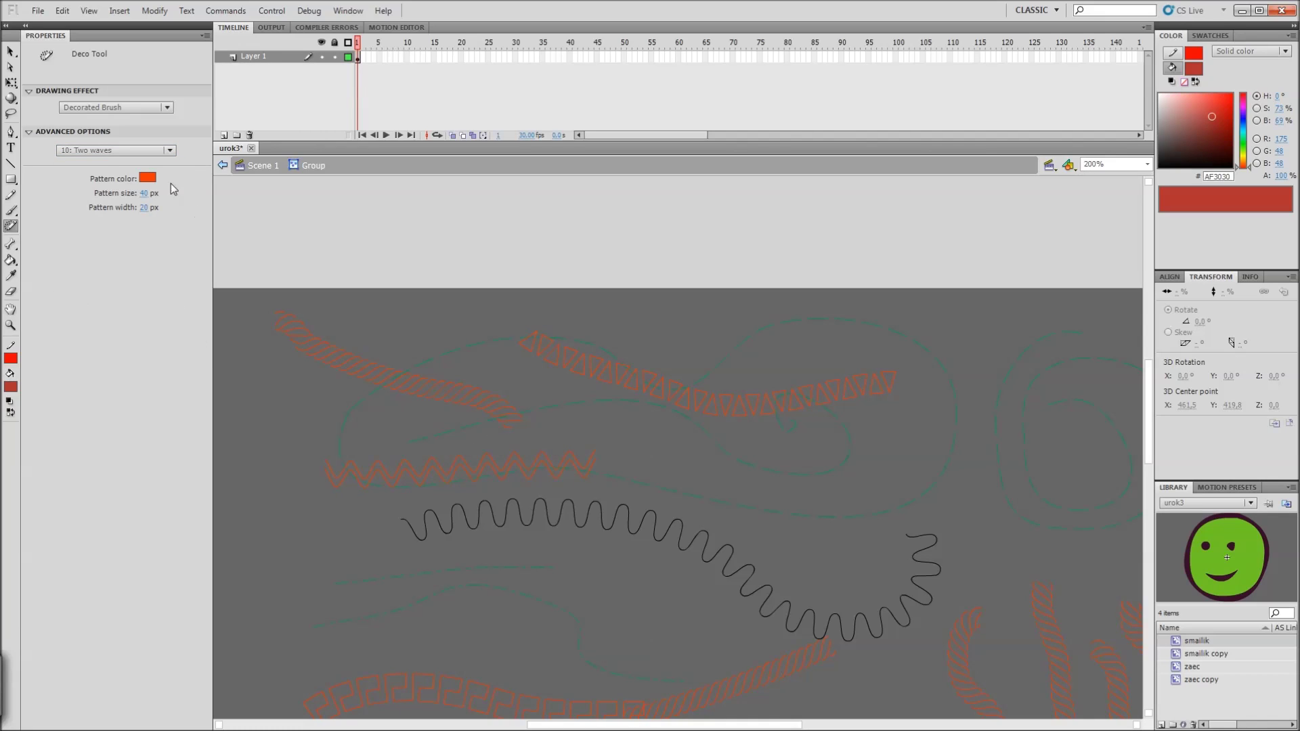
Step: Switch the pattern to 11: Music Notes and draw several long strokes across the middle and upper part of the stage
left_click(105, 152)
left_click(105, 316)
left_click_drag(972, 435, 776, 514)
mouse_move(642, 543)
left_mouse_down()
mouse_move(566, 571)
mouse_move(531, 563)
mouse_move(784, 551)
mouse_move(856, 569)
left_mouse_up()
left_click_drag(1006, 516, 1038, 363)
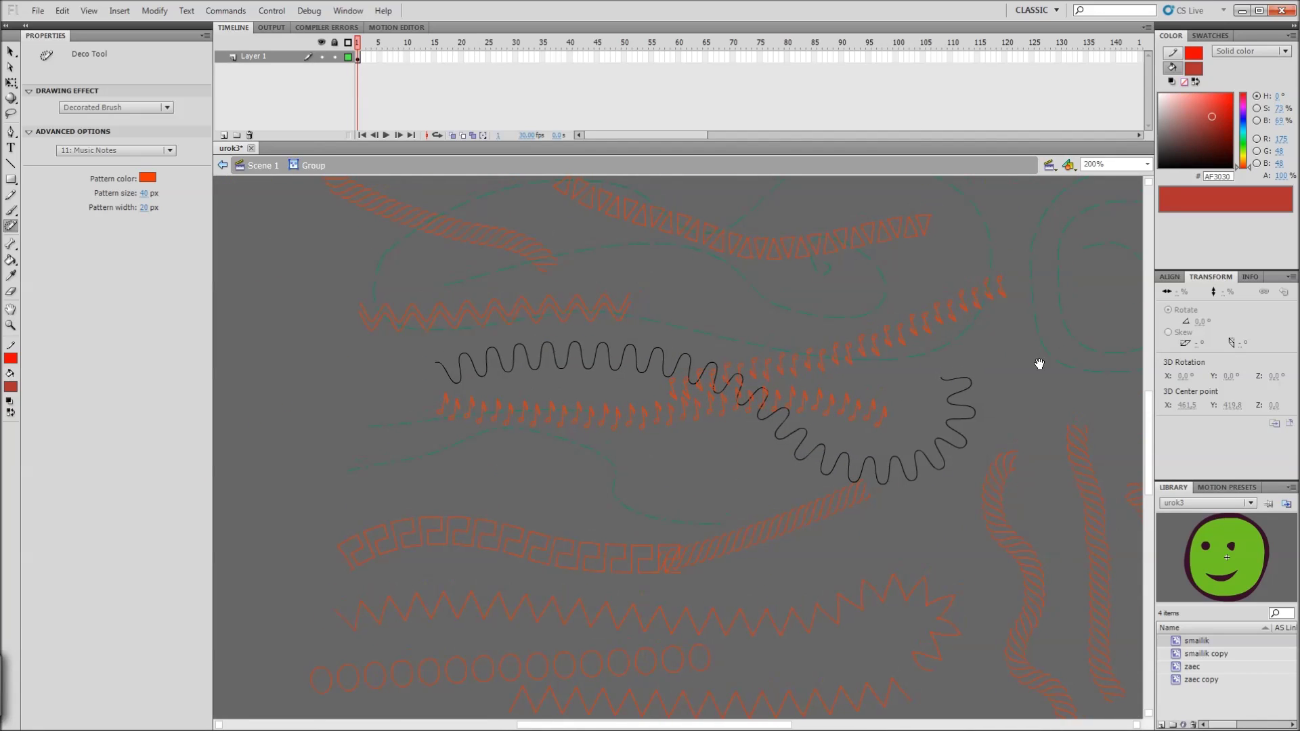
left_click_drag(696, 296, 685, 302)
mouse_move(275, 377)
left_mouse_down()
mouse_move(546, 356)
mouse_move(958, 377)
mouse_move(922, 402)
left_mouse_up()
left_click_drag(893, 472, 933, 466)
Step: Select all the pattern strokes on the stage and delete them
key("ctrl+minus")
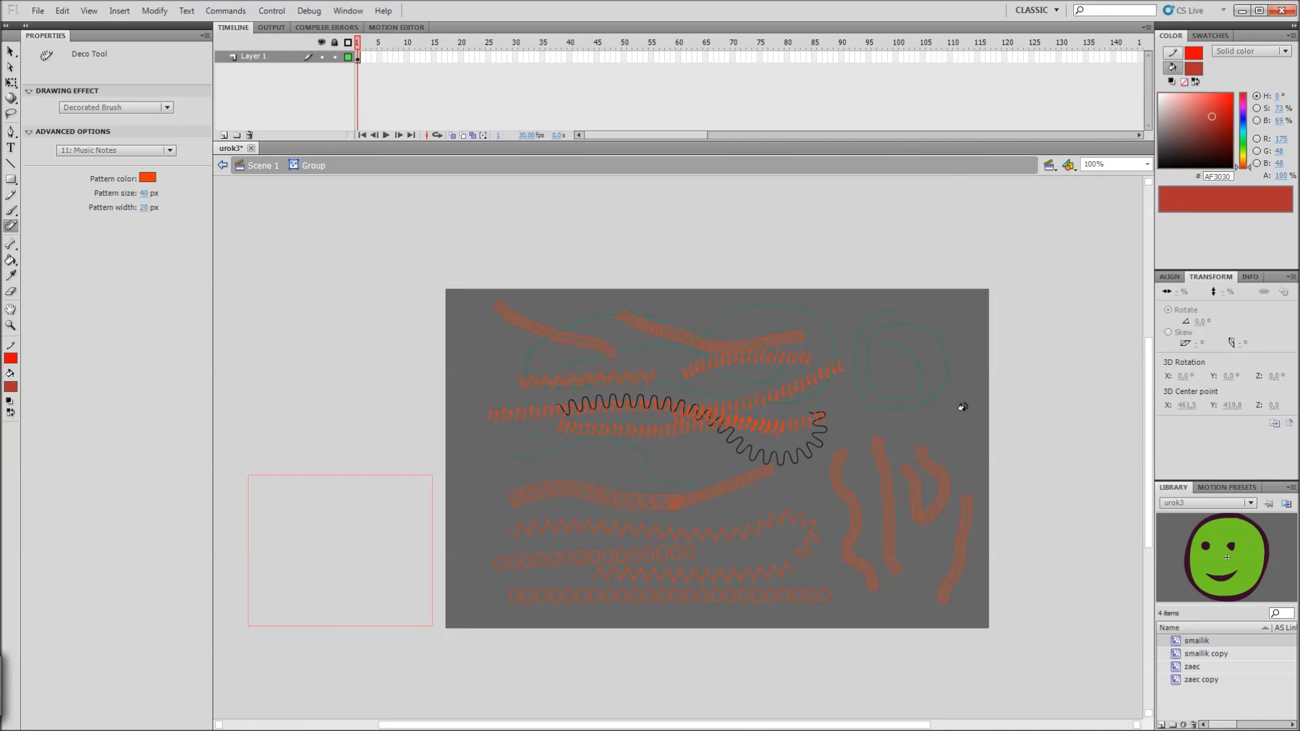
key("v")
left_click_drag(480, 670, 465, 670)
key("Delete")
Step: With the Deco Tool, draw a closed oval loop of Music Notes near the stage's upper-left corner
key("ctrl+equal")
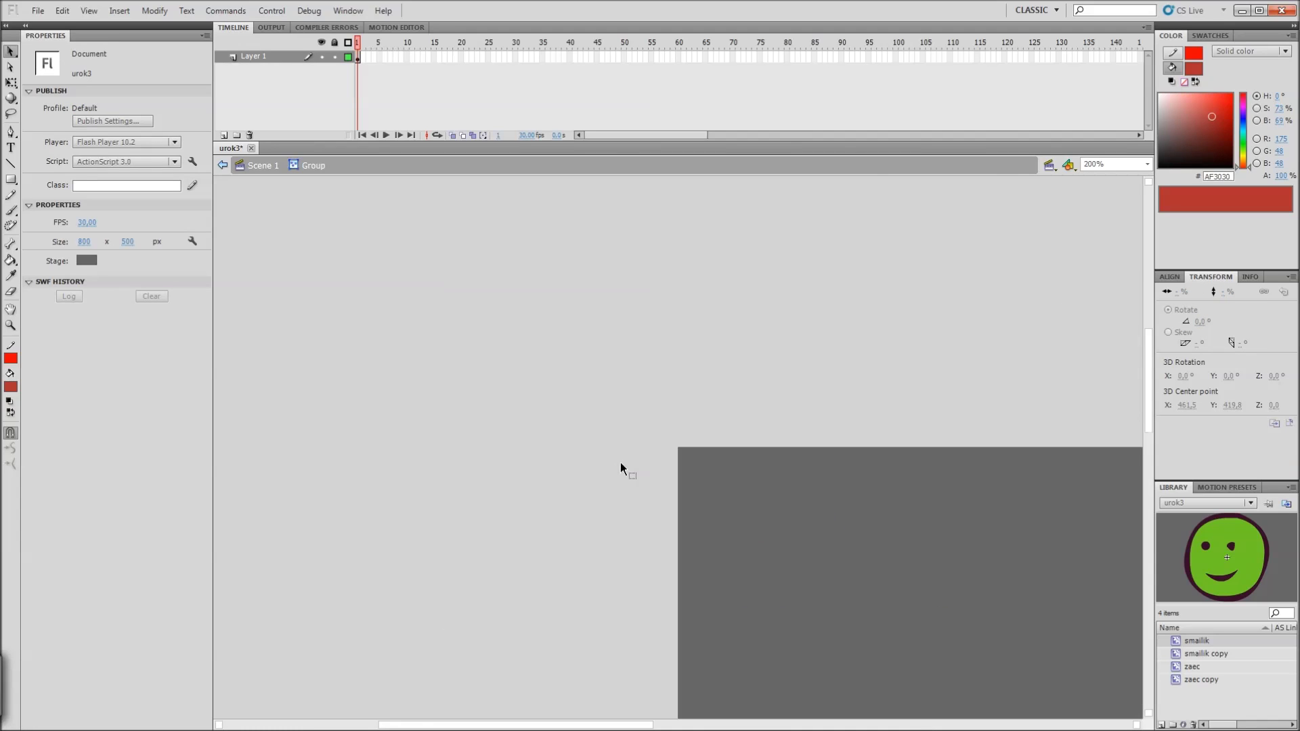
left_click_drag(908, 496, 590, 367)
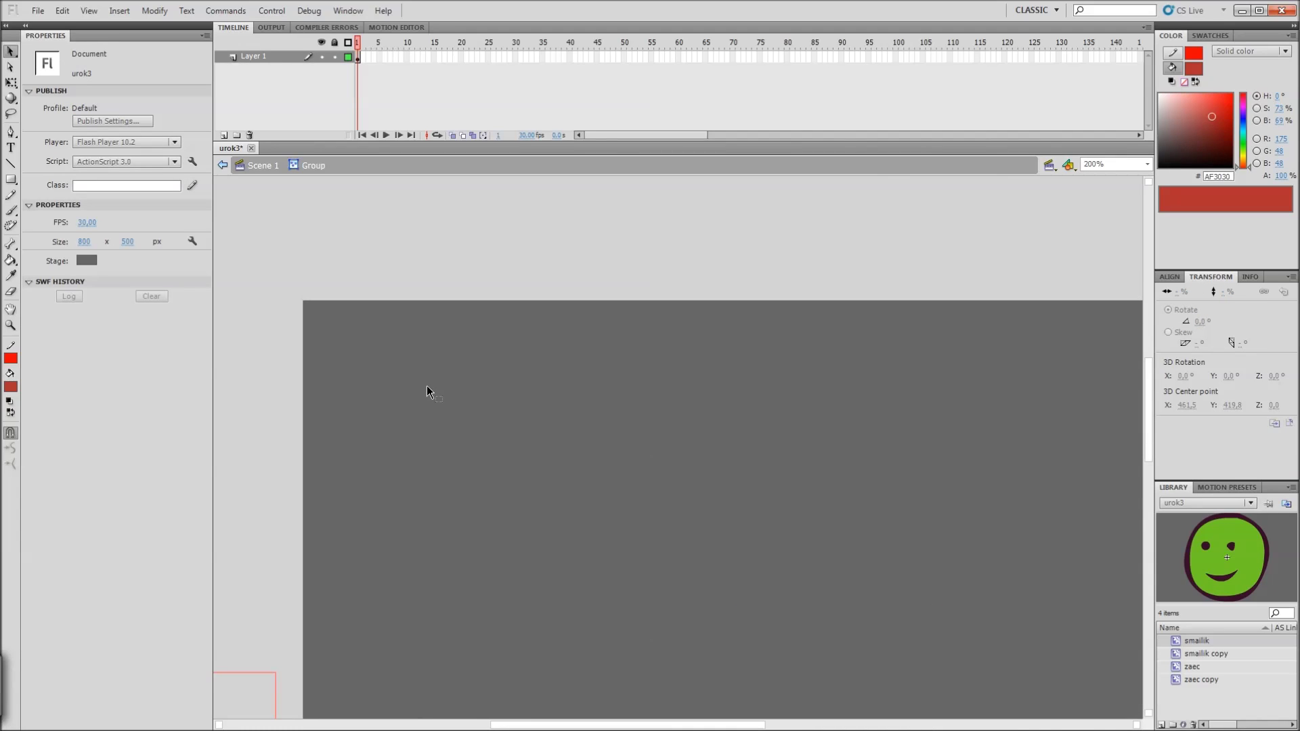
key("u")
mouse_move(421, 416)
left_mouse_down()
mouse_move(475, 378)
mouse_move(537, 385)
mouse_move(566, 410)
mouse_move(551, 444)
left_mouse_up()
mouse_move(466, 469)
left_mouse_down()
mouse_move(423, 458)
mouse_move(421, 414)
left_mouse_up()
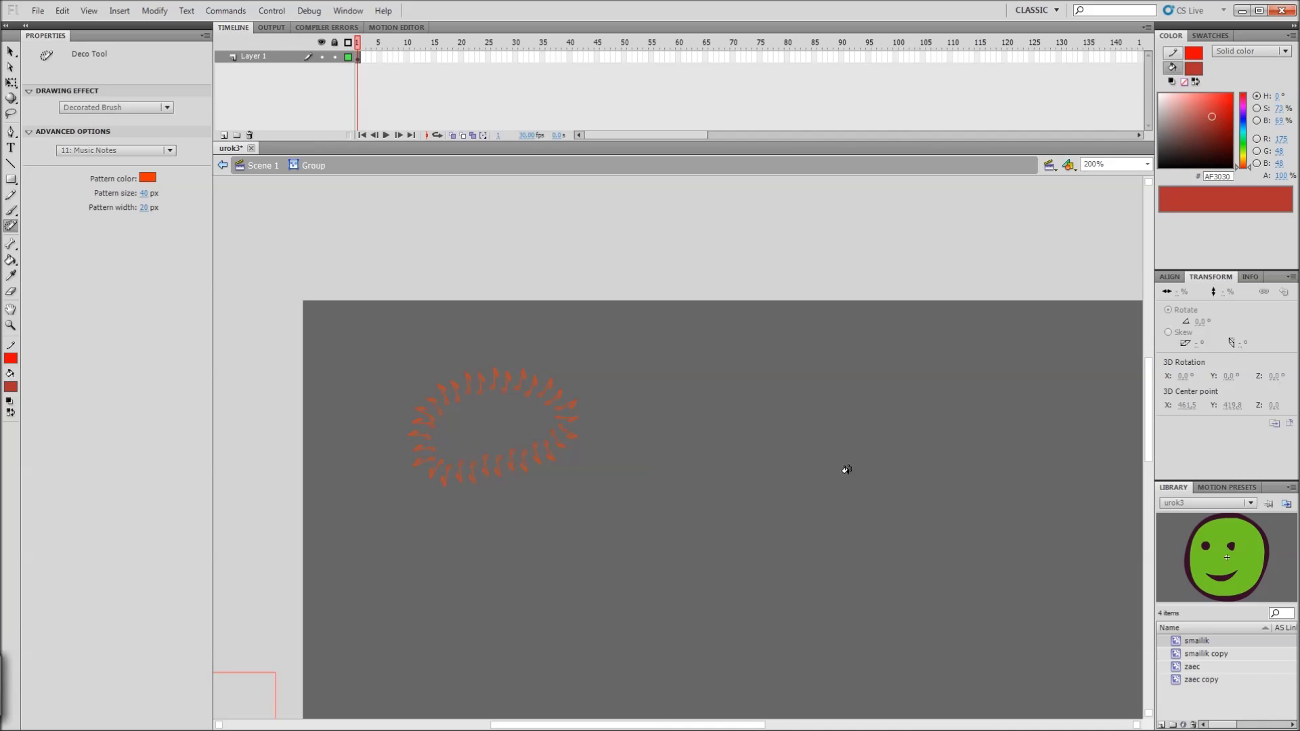
Step: Switch the pattern to 12: Thick arrows and draw several curved chains of arrows around and beside the music-note loop
left_click(91, 155)
left_click(125, 332)
mouse_move(522, 328)
left_mouse_down()
mouse_move(694, 355)
mouse_move(786, 353)
mouse_move(807, 383)
mouse_move(730, 423)
mouse_move(656, 389)
mouse_move(676, 461)
mouse_move(651, 488)
mouse_move(645, 461)
mouse_move(597, 470)
mouse_move(588, 508)
mouse_move(513, 531)
left_mouse_up()
left_click_drag(653, 582, 548, 578)
mouse_move(676, 566)
left_mouse_down()
mouse_move(713, 545)
mouse_move(675, 556)
mouse_move(675, 572)
mouse_move(739, 588)
mouse_move(771, 580)
mouse_move(760, 546)
left_mouse_up()
Step: Switch the pattern to 13: Stream and draw a long stroke that curves down and doubles back beside the arrows
left_click(97, 150)
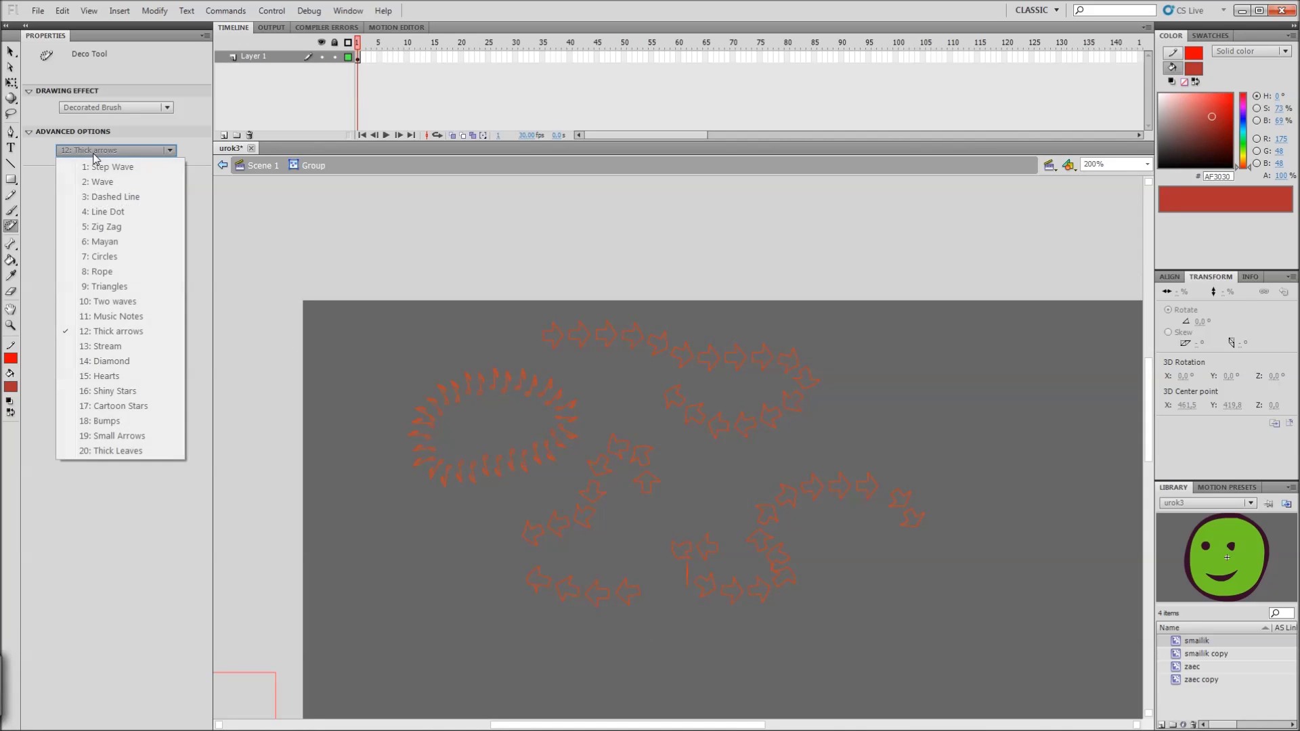
left_click(105, 346)
left_click_drag(898, 361, 967, 433)
mouse_move(1056, 457)
left_mouse_down()
mouse_move(1065, 531)
mouse_move(1046, 565)
mouse_move(980, 601)
mouse_move(973, 624)
mouse_move(920, 620)
mouse_move(1011, 532)
left_mouse_up()
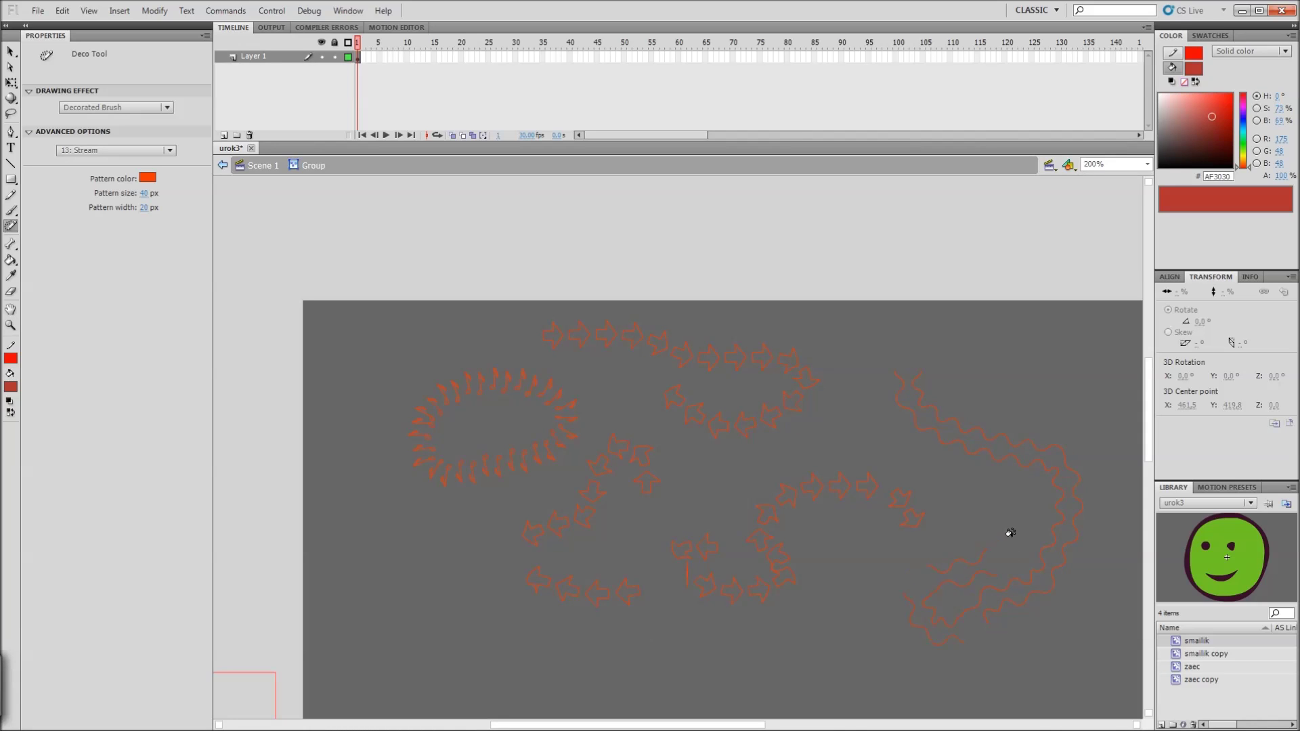
Step: Switch the pattern to 14: Diamond and draw a long sagging stroke below the arrow chains
left_click(114, 151)
left_click(111, 362)
left_click_drag(780, 657, 826, 597)
Step: Switch the pattern to 15: Hearts and draw a looping stroke with a trailing tail below the diamond line
left_click_drag(891, 704, 831, 486)
left_click(124, 151)
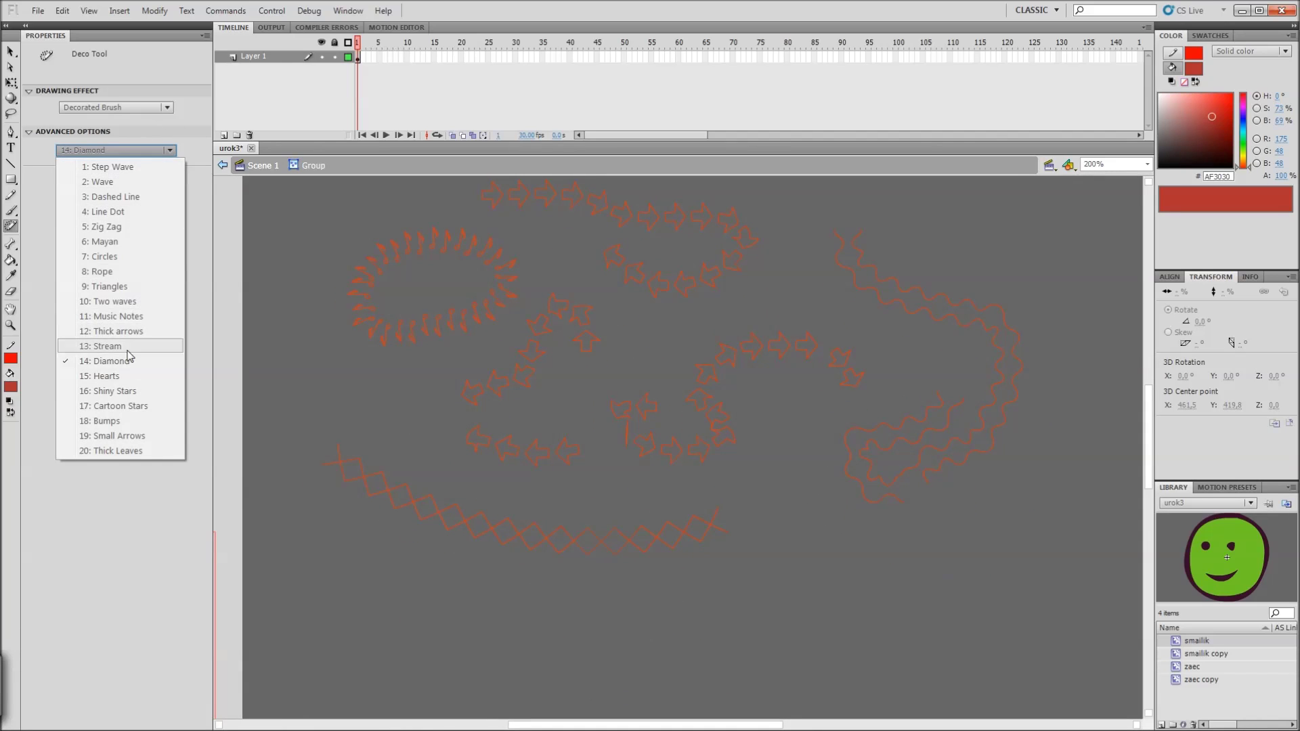
left_click(160, 377)
mouse_move(873, 563)
left_mouse_down()
mouse_move(719, 633)
mouse_move(564, 621)
mouse_move(670, 572)
mouse_move(806, 581)
left_mouse_up()
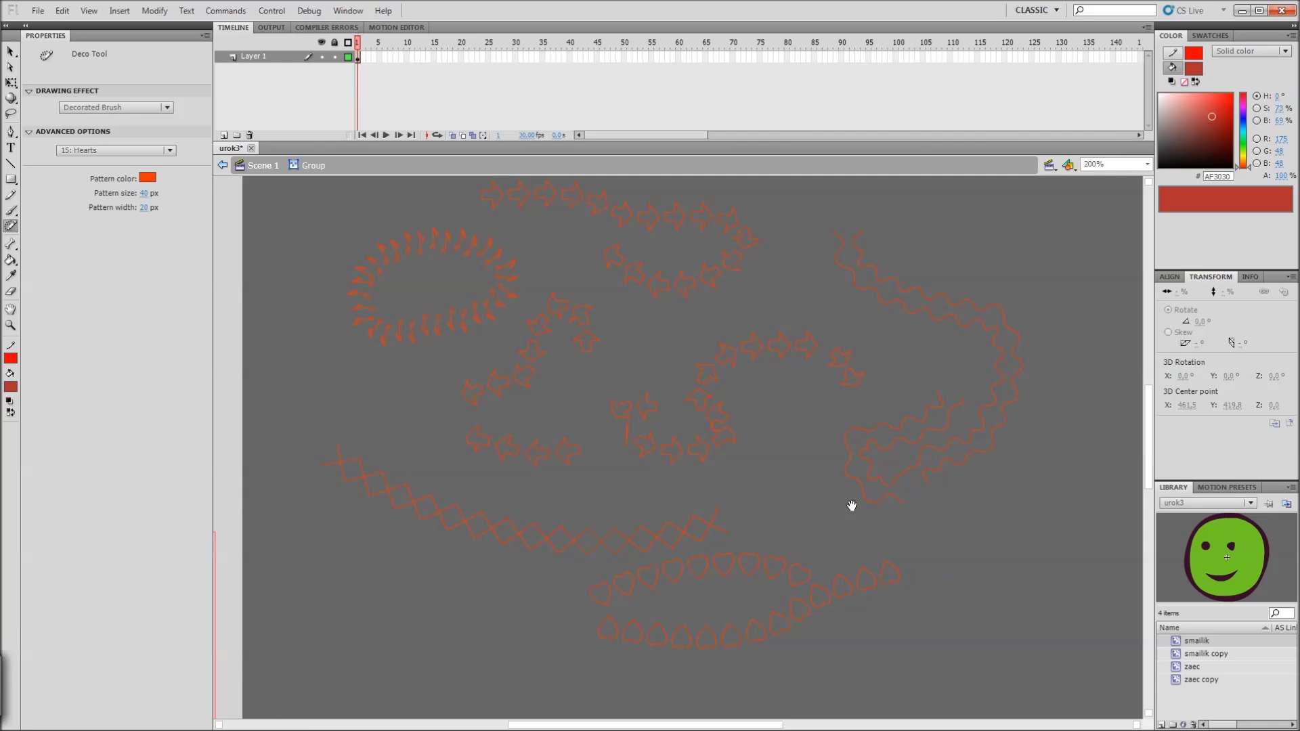
Step: Switch the pattern to 16: Shiny Stars and draw rows of stars below the hearts near the stage's bottom
left_click_drag(850, 508, 746, 319)
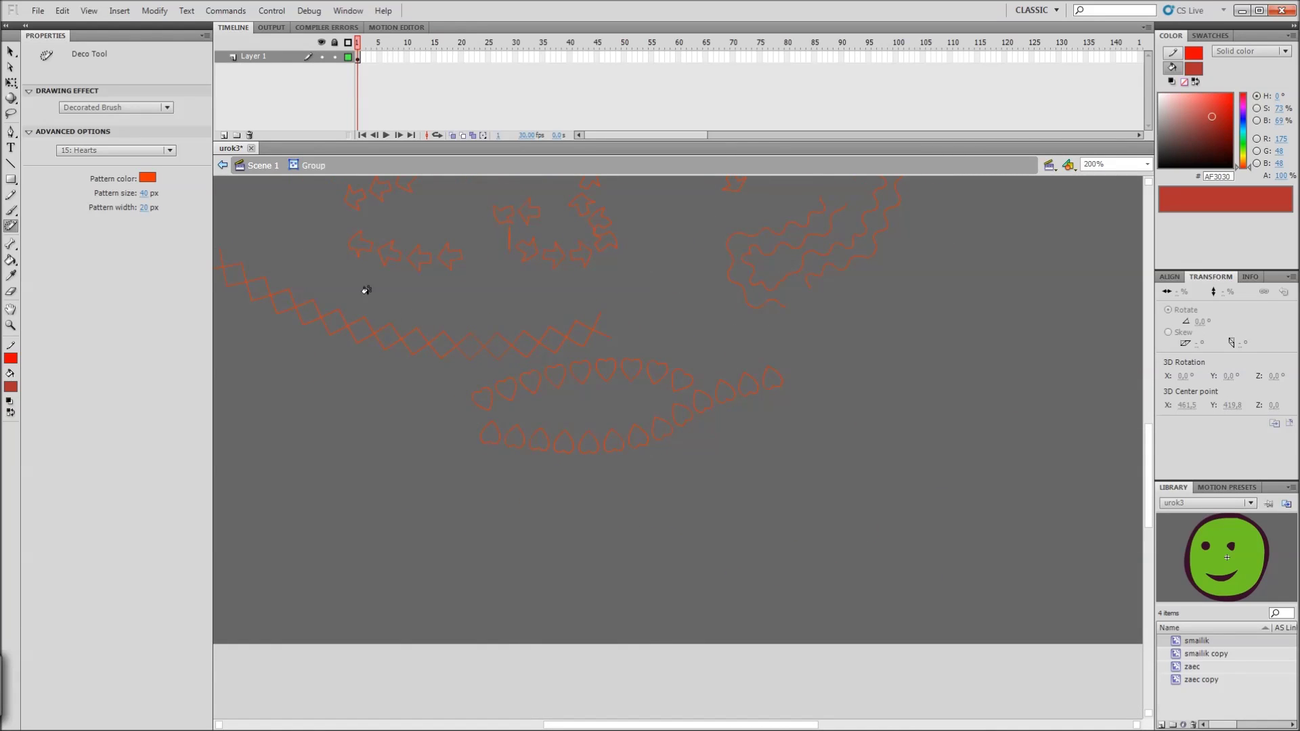
left_click(150, 151)
left_click(128, 397)
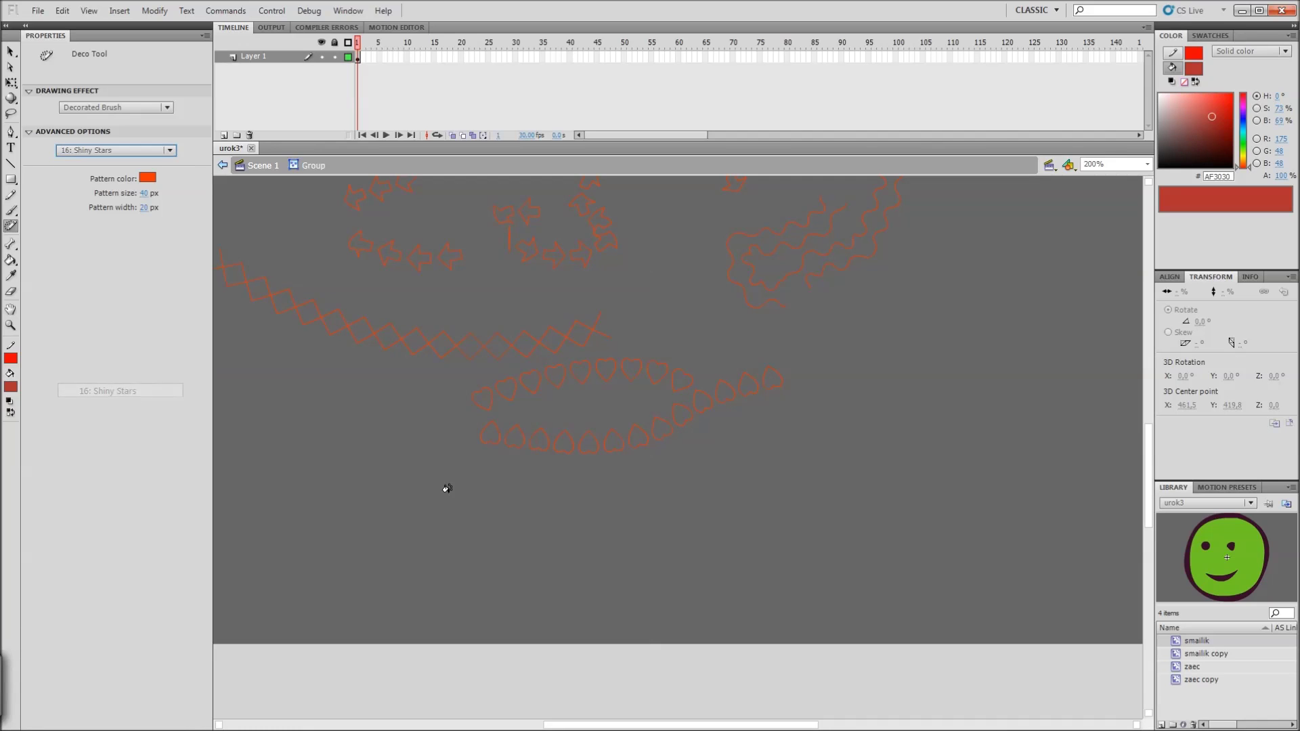
mouse_move(313, 434)
left_mouse_down()
mouse_move(344, 453)
mouse_move(419, 476)
mouse_move(605, 504)
mouse_move(731, 500)
mouse_move(760, 533)
mouse_move(427, 540)
mouse_move(370, 526)
mouse_move(344, 491)
mouse_move(537, 609)
mouse_move(785, 579)
left_mouse_up()
Step: Switch the pattern to 17: Cartoon Stars and draw a looping stroke with a tail in the empty area beside the hearts
mouse_move(955, 430)
left_mouse_down()
mouse_move(663, 428)
mouse_move(661, 446)
left_mouse_up()
left_click(89, 160)
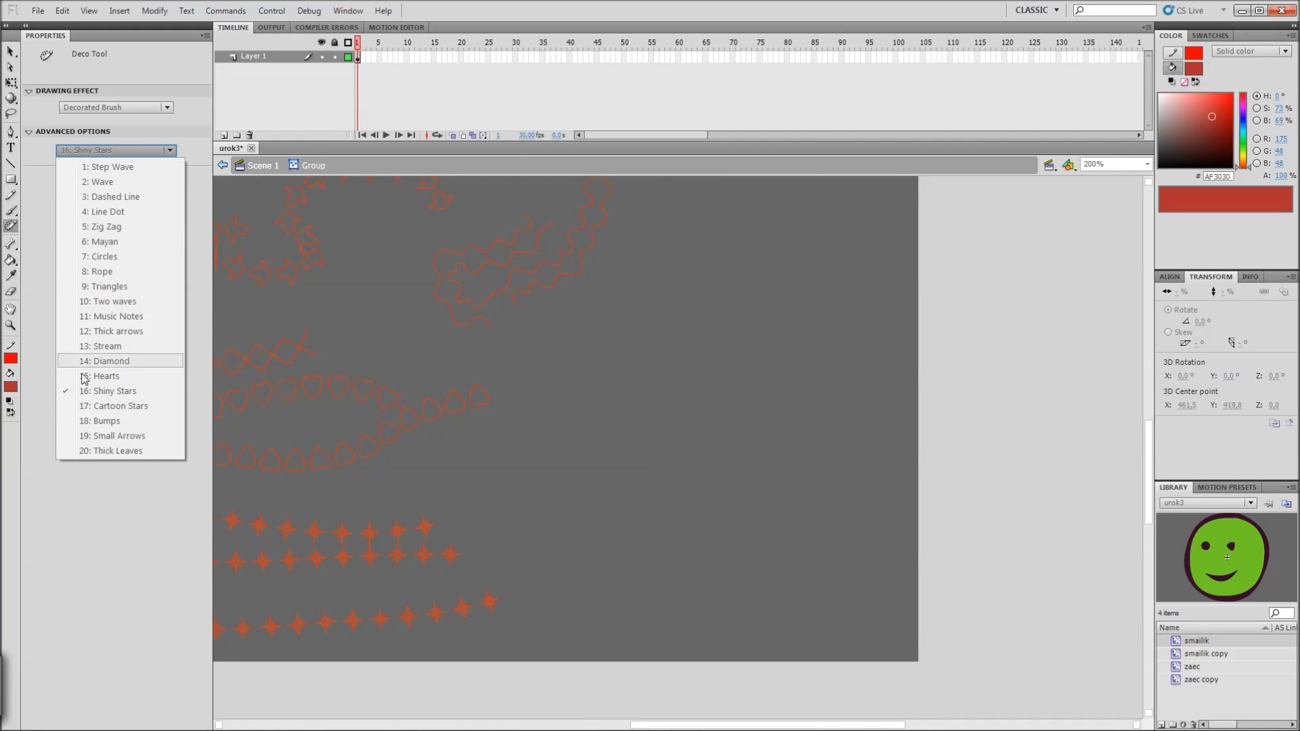
left_click(102, 409)
mouse_move(790, 447)
left_mouse_down()
mouse_move(712, 421)
mouse_move(634, 466)
mouse_move(550, 463)
mouse_move(509, 432)
mouse_move(545, 385)
mouse_move(646, 369)
mouse_move(676, 426)
mouse_move(647, 476)
left_mouse_up()
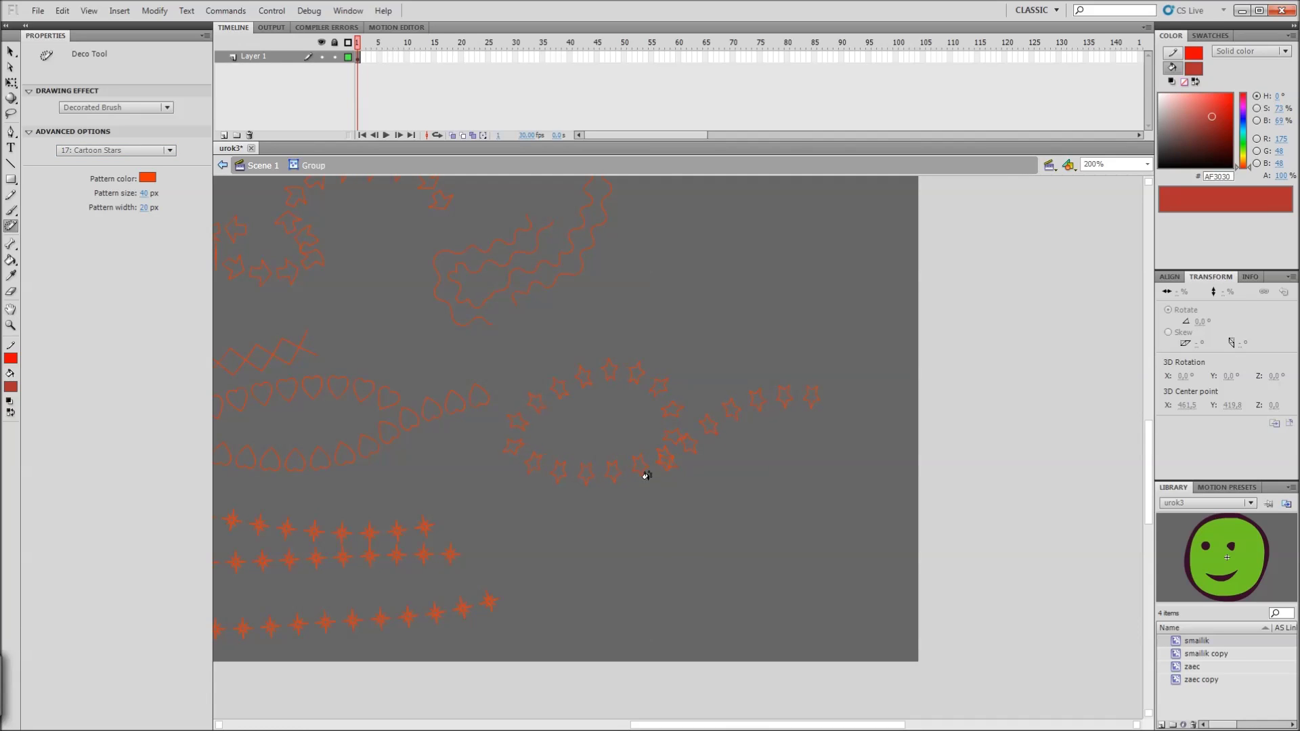
Step: Switch the pattern to 18: Bumps and draw two curved strokes above the cartoon stars and a short one near the stage's top edge
left_click(127, 151)
left_click(100, 420)
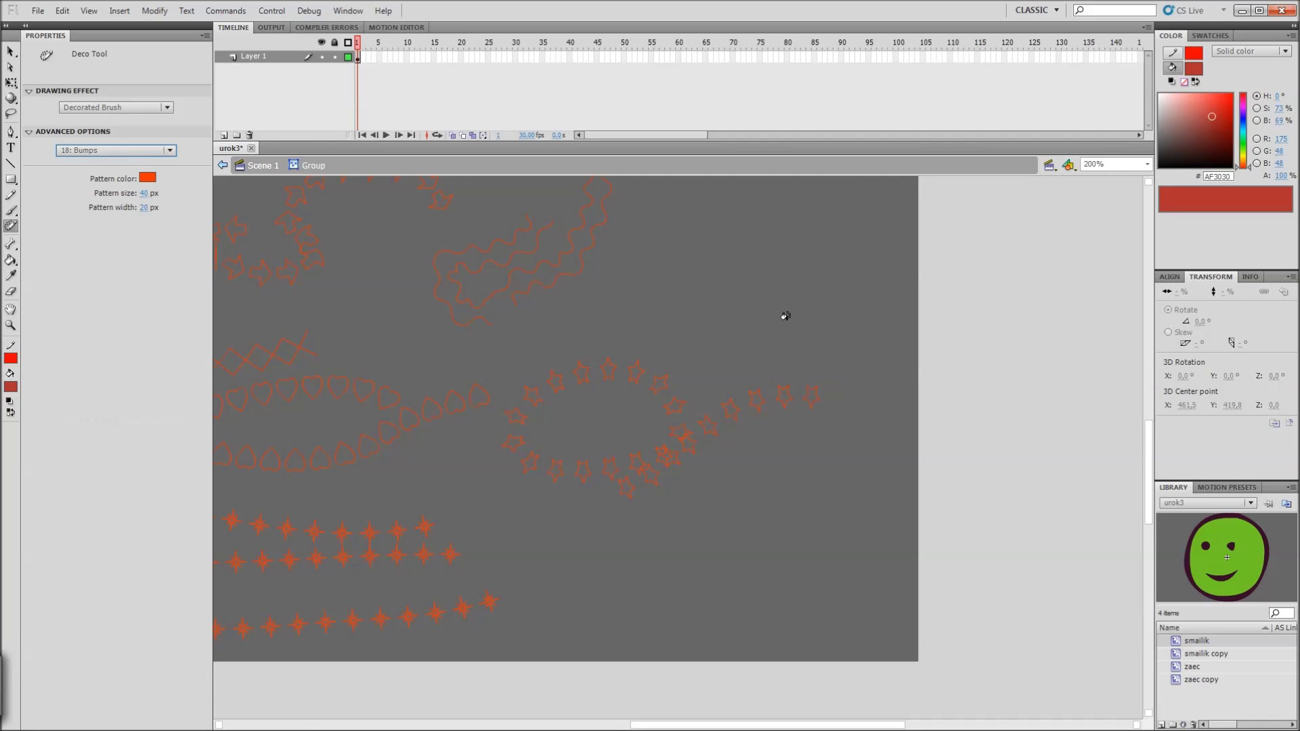
mouse_move(829, 265)
left_mouse_down()
mouse_move(790, 327)
mouse_move(708, 365)
mouse_move(663, 300)
mouse_move(687, 260)
mouse_move(730, 250)
left_mouse_up()
left_click_drag(821, 293, 792, 438)
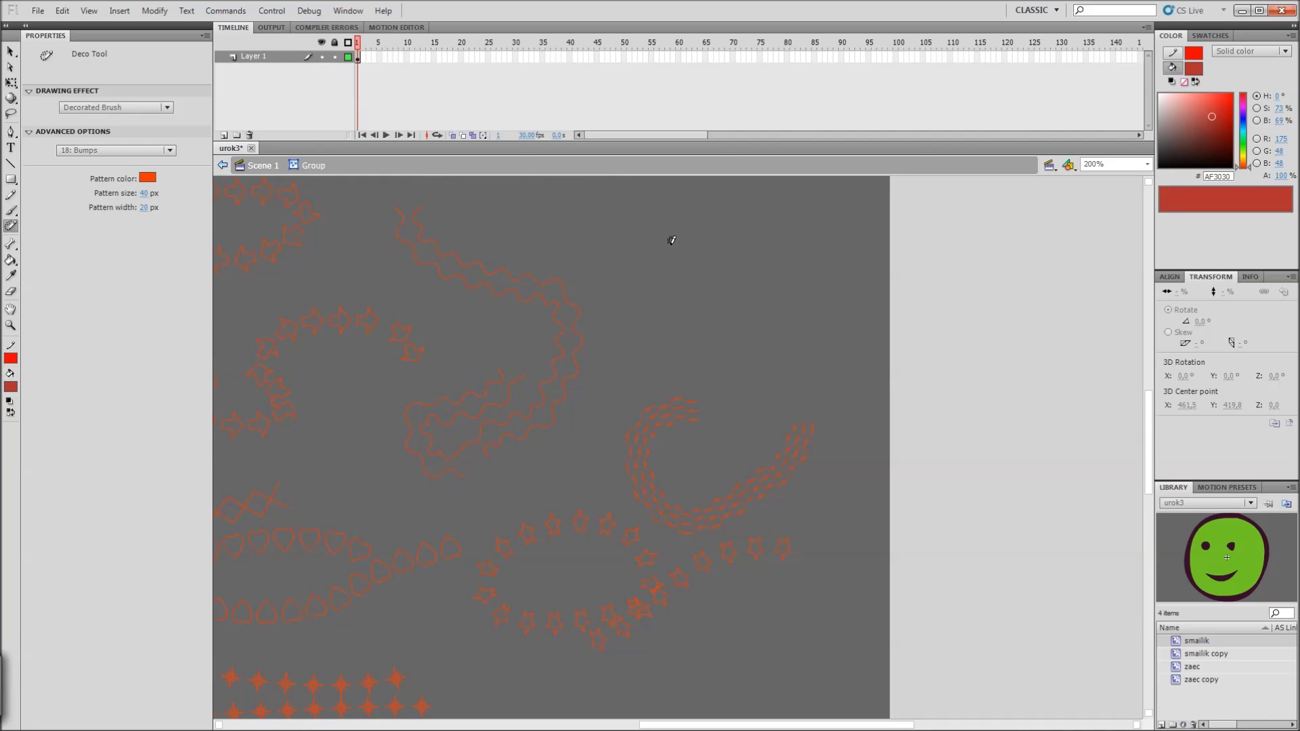
left_click_drag(671, 241, 726, 307)
mouse_move(796, 355)
left_mouse_down()
mouse_move(772, 226)
mouse_move(792, 342)
mouse_move(838, 383)
left_mouse_up()
mouse_move(667, 293)
left_mouse_down()
mouse_move(576, 317)
mouse_move(547, 308)
left_mouse_up()
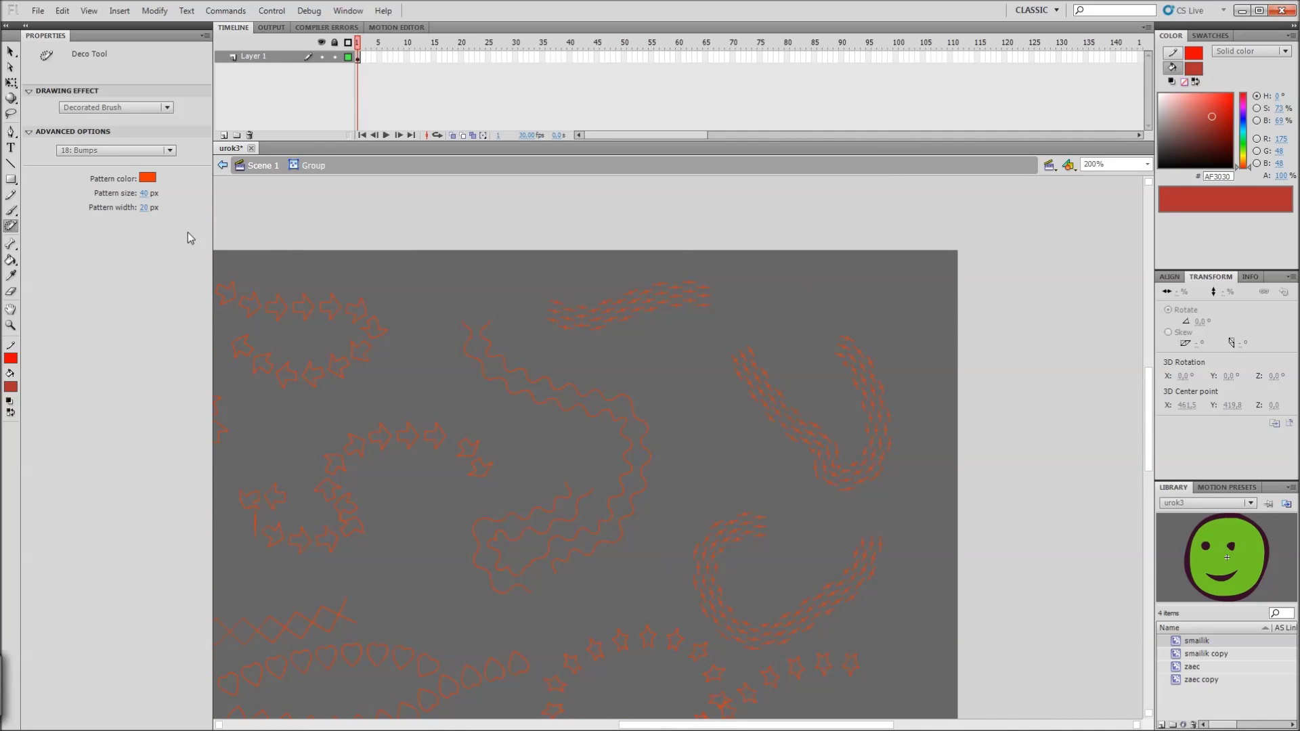
Step: Switch the pattern to 19: Small Arrows and draw an arc from the lower bumps curve up to the wavy stroke
left_click(115, 150)
left_click(112, 436)
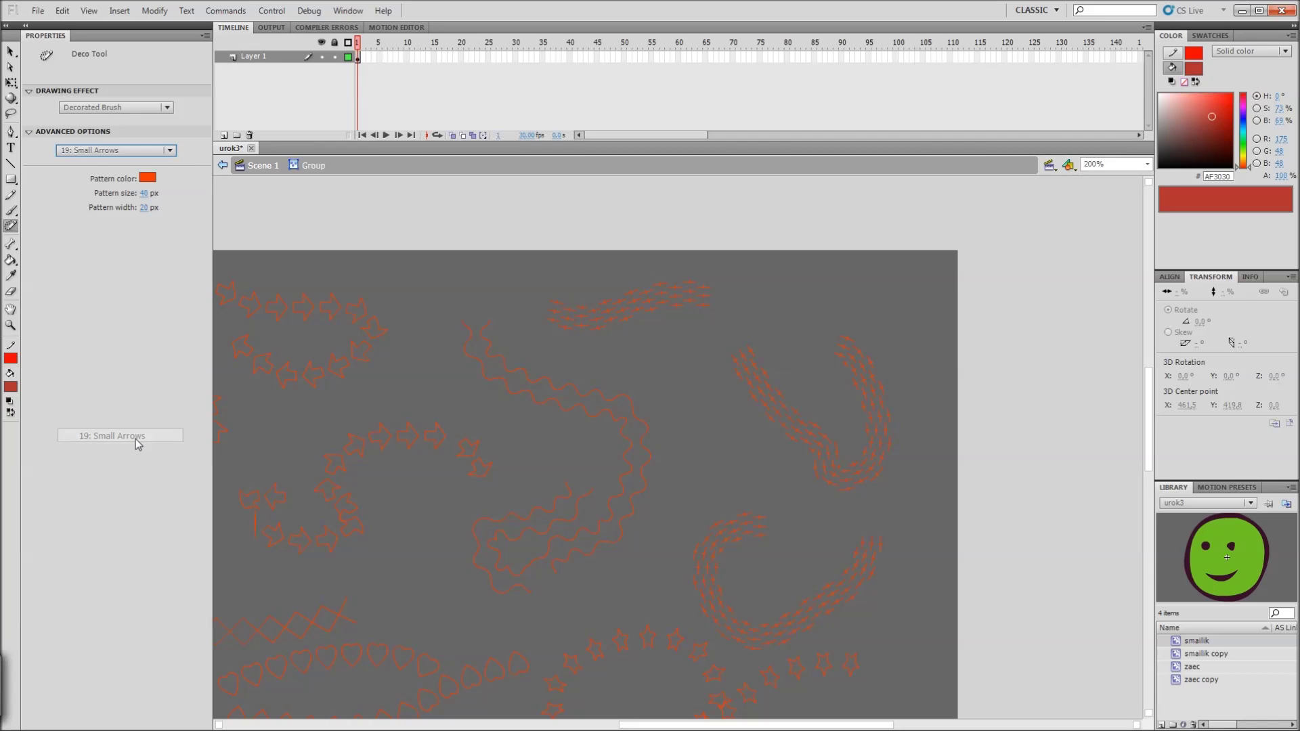
left_click(783, 583)
mouse_move(719, 435)
left_mouse_down()
mouse_move(672, 384)
mouse_move(573, 375)
mouse_move(539, 398)
left_mouse_up()
Step: Switch the pattern to 20: Thick Leaves and draw a U-shaped stroke below the cartoon stars in the stage's corner
left_click(134, 152)
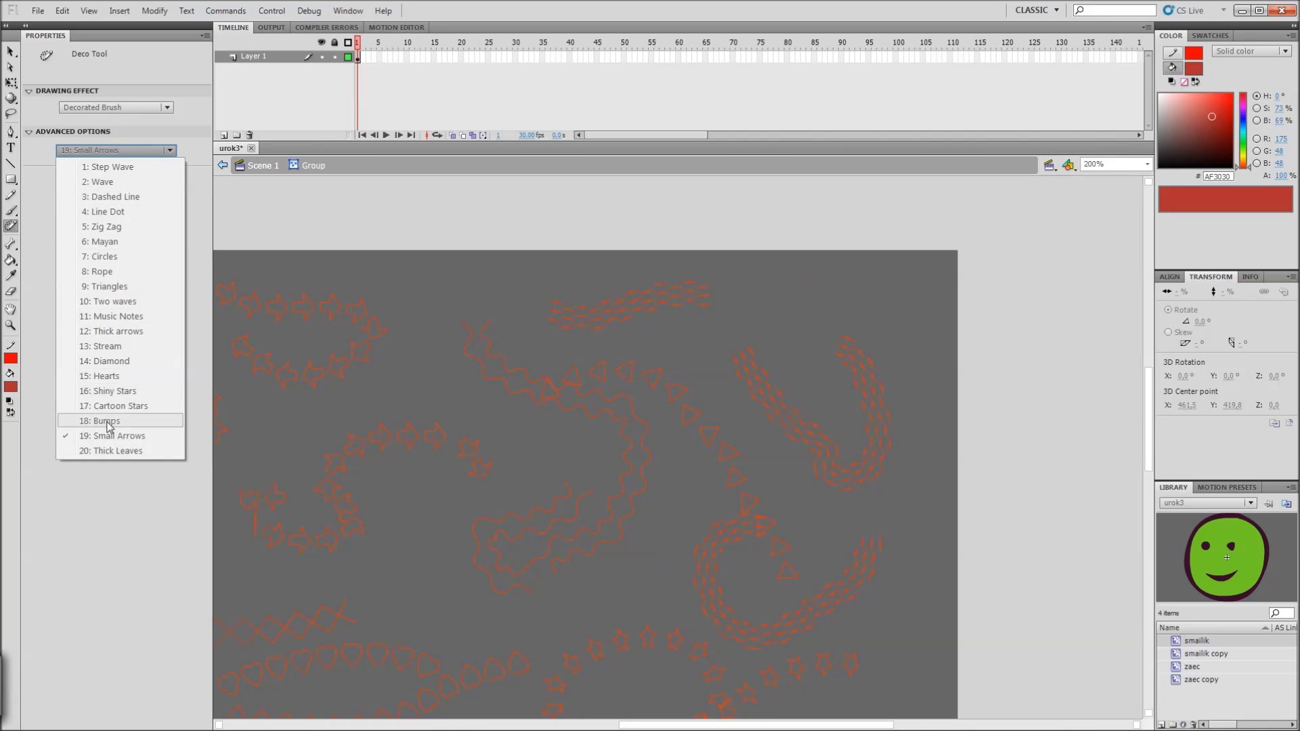
left_click(112, 451)
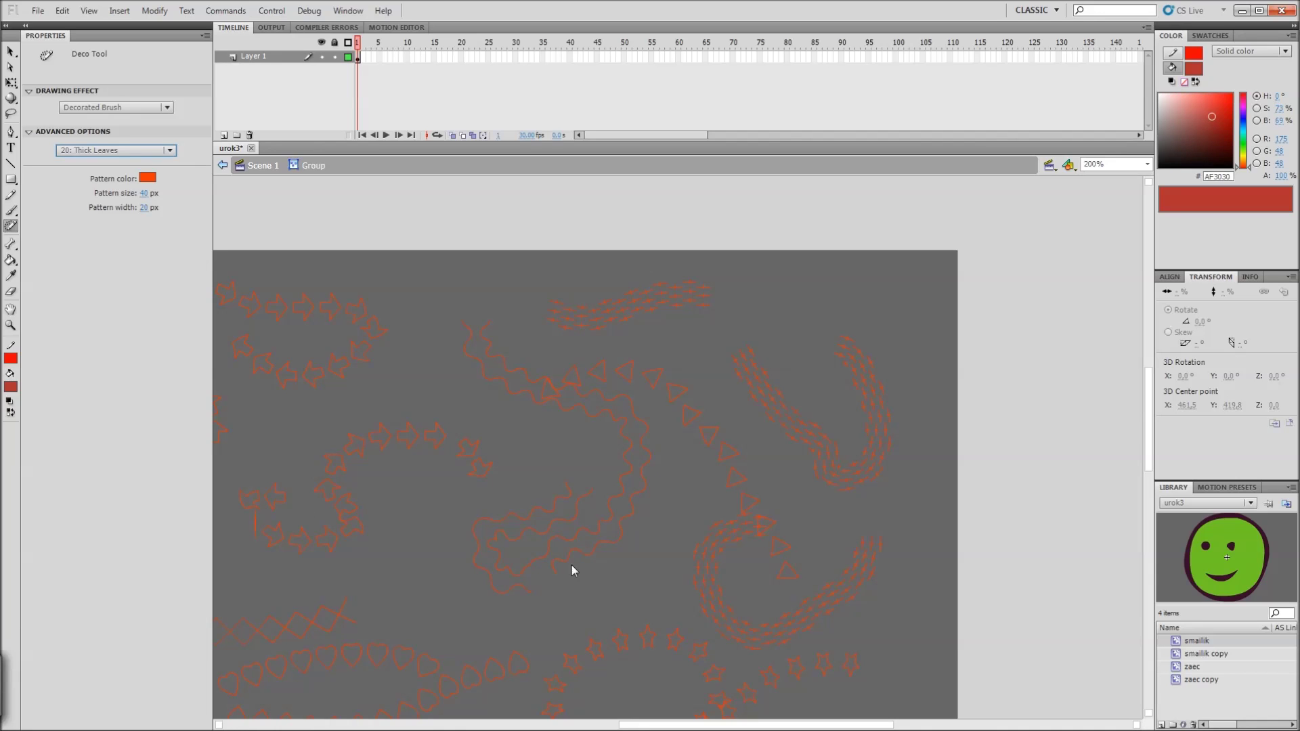
key("space")
left_click(587, 525)
left_click_drag(629, 556, 609, 229)
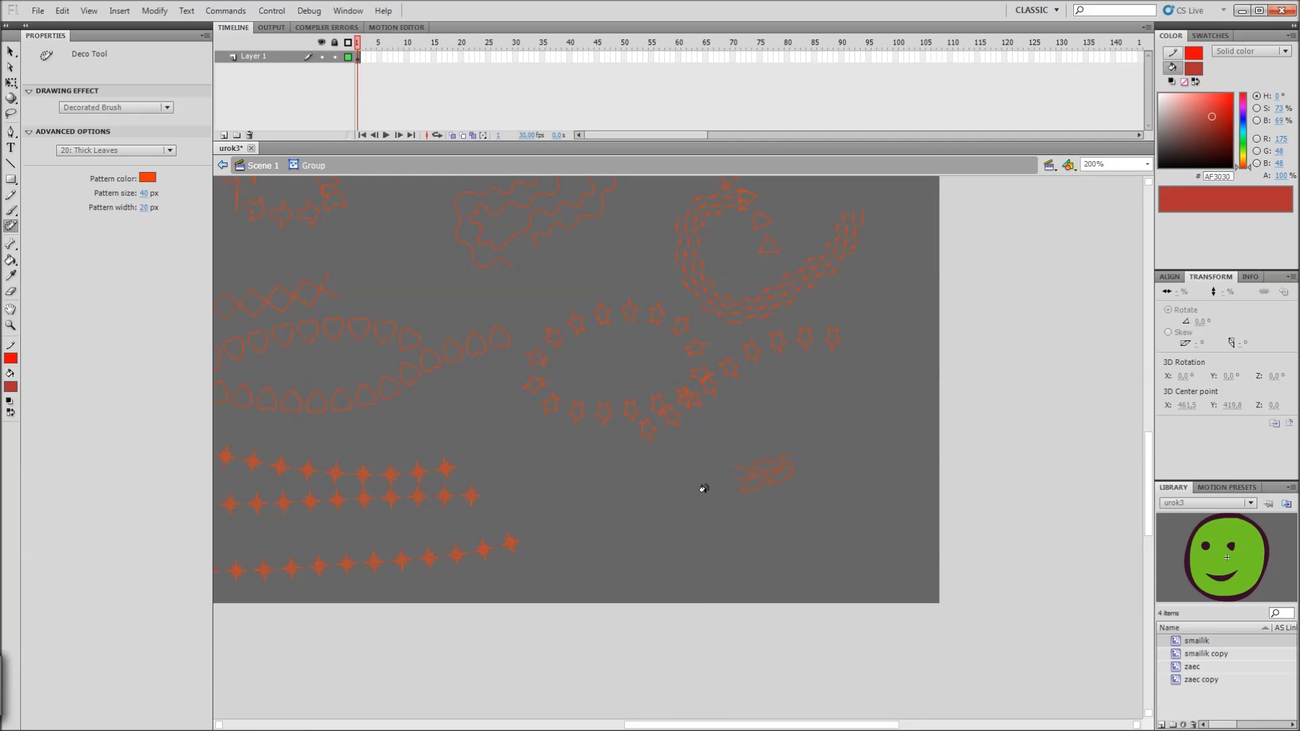
mouse_move(708, 577)
left_mouse_down()
mouse_move(809, 532)
mouse_move(850, 483)
mouse_move(849, 456)
left_mouse_up()
scroll(874, 405, "up", 4)
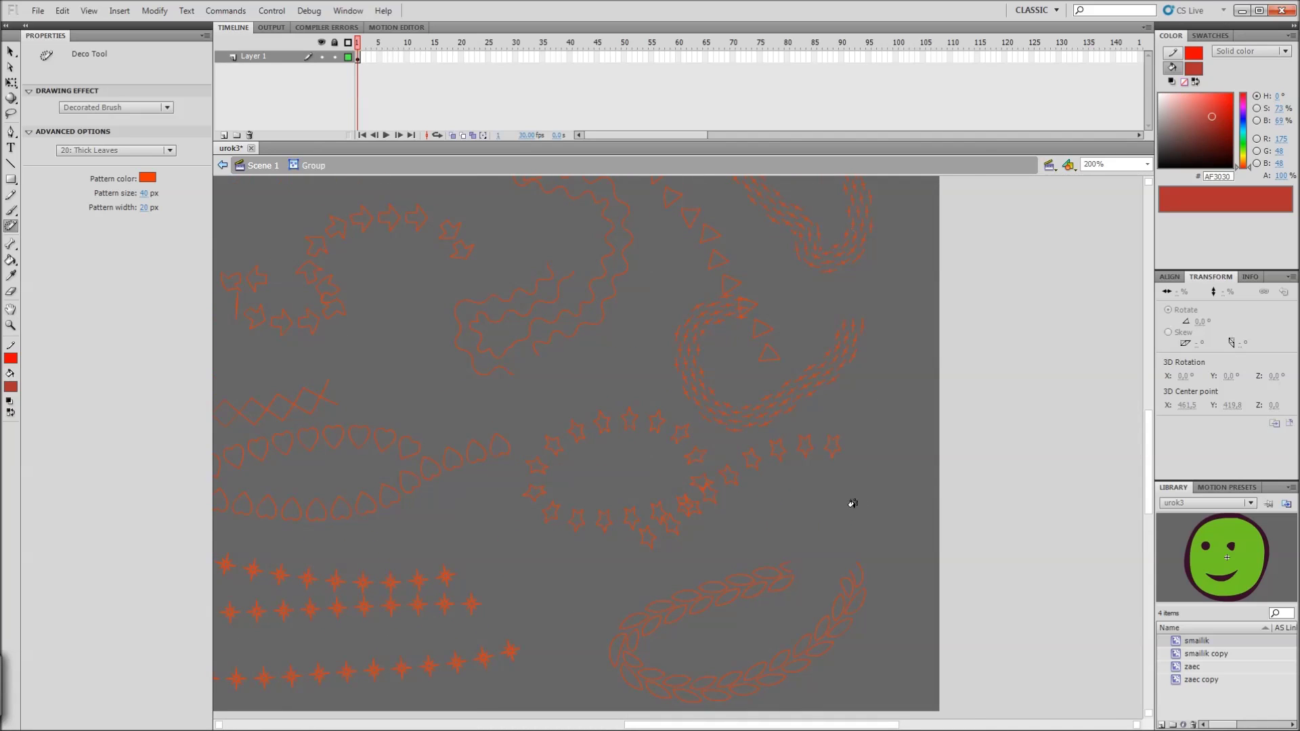
Step: Set the pattern color to yellow and draw a leaf stroke along the diamond line and a closed loop across the hearts
left_click(148, 178)
left_click(350, 265)
left_click_drag(359, 282, 809, 351)
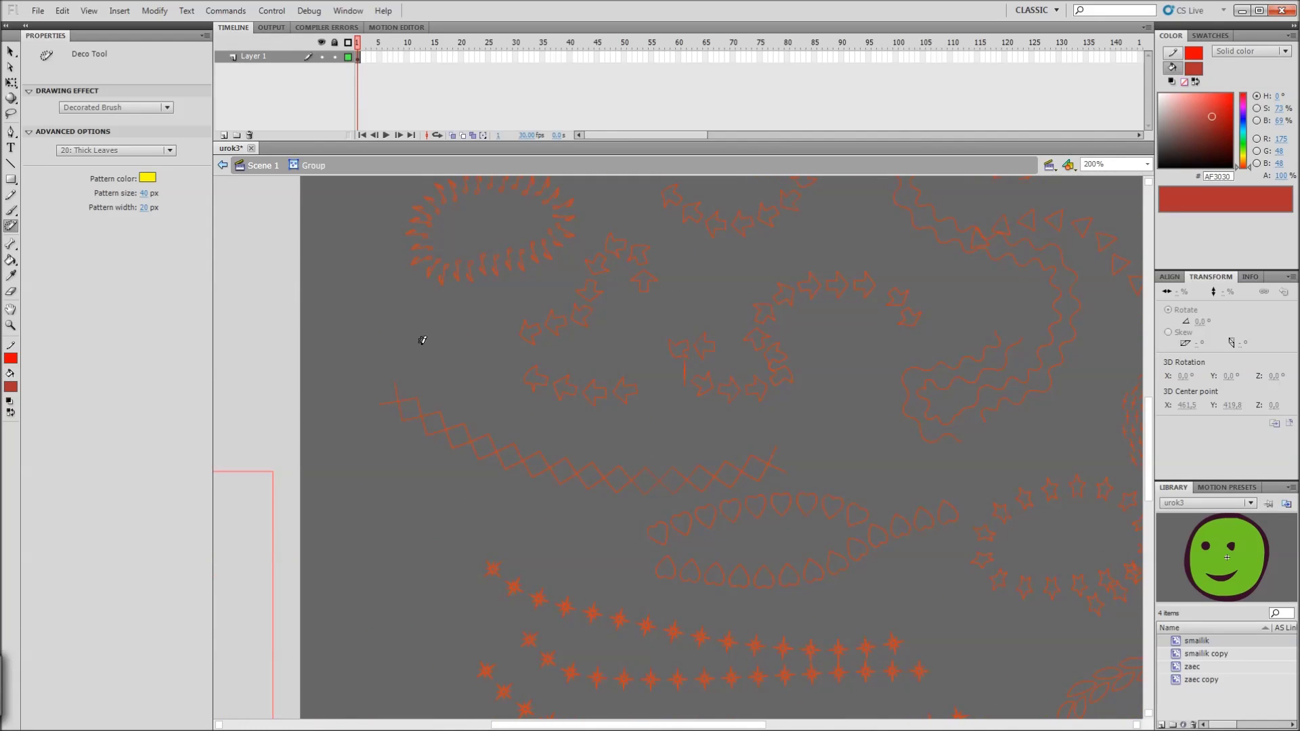
mouse_move(377, 335)
left_mouse_down()
mouse_move(522, 412)
mouse_move(691, 444)
mouse_move(802, 427)
left_mouse_up()
left_click_drag(893, 472, 725, 369)
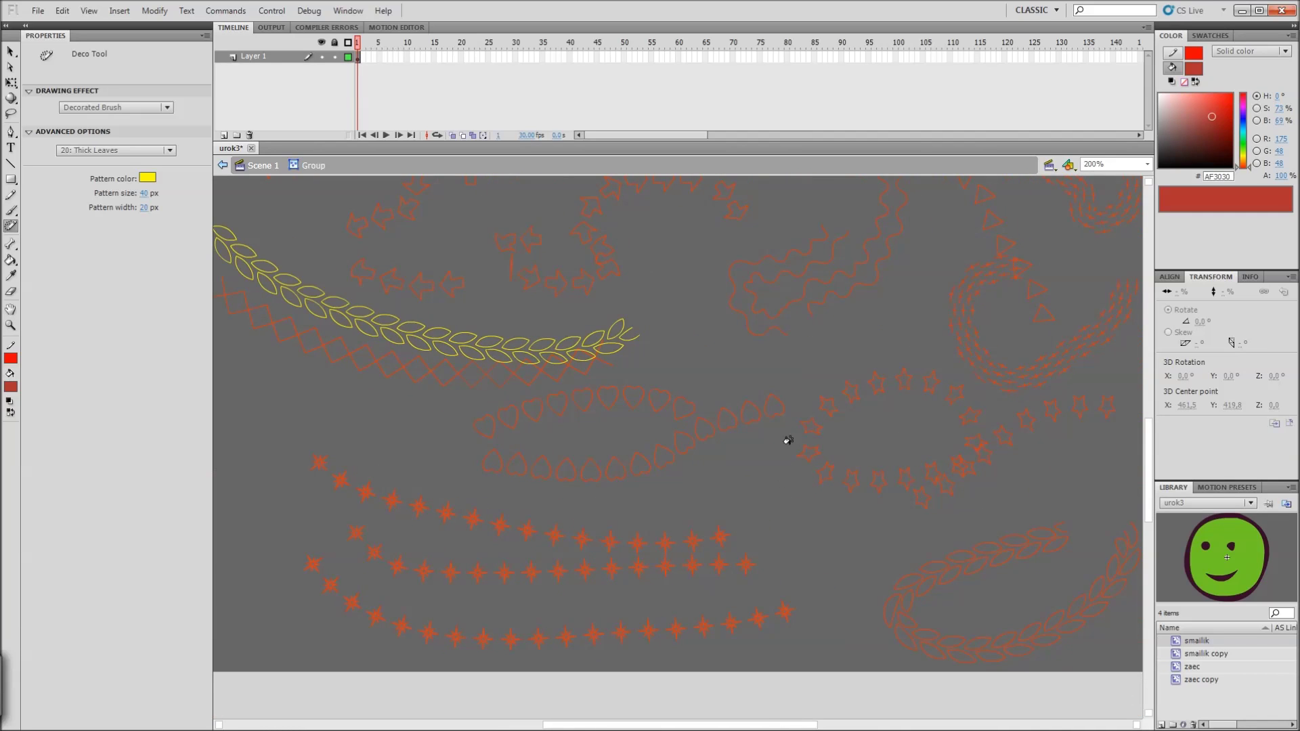
mouse_move(784, 447)
left_mouse_down()
mouse_move(727, 373)
mouse_move(670, 449)
mouse_move(554, 406)
mouse_move(429, 435)
mouse_move(500, 527)
left_mouse_up()
mouse_move(591, 518)
left_mouse_down()
mouse_move(655, 498)
mouse_move(772, 509)
mouse_move(790, 453)
left_mouse_up()
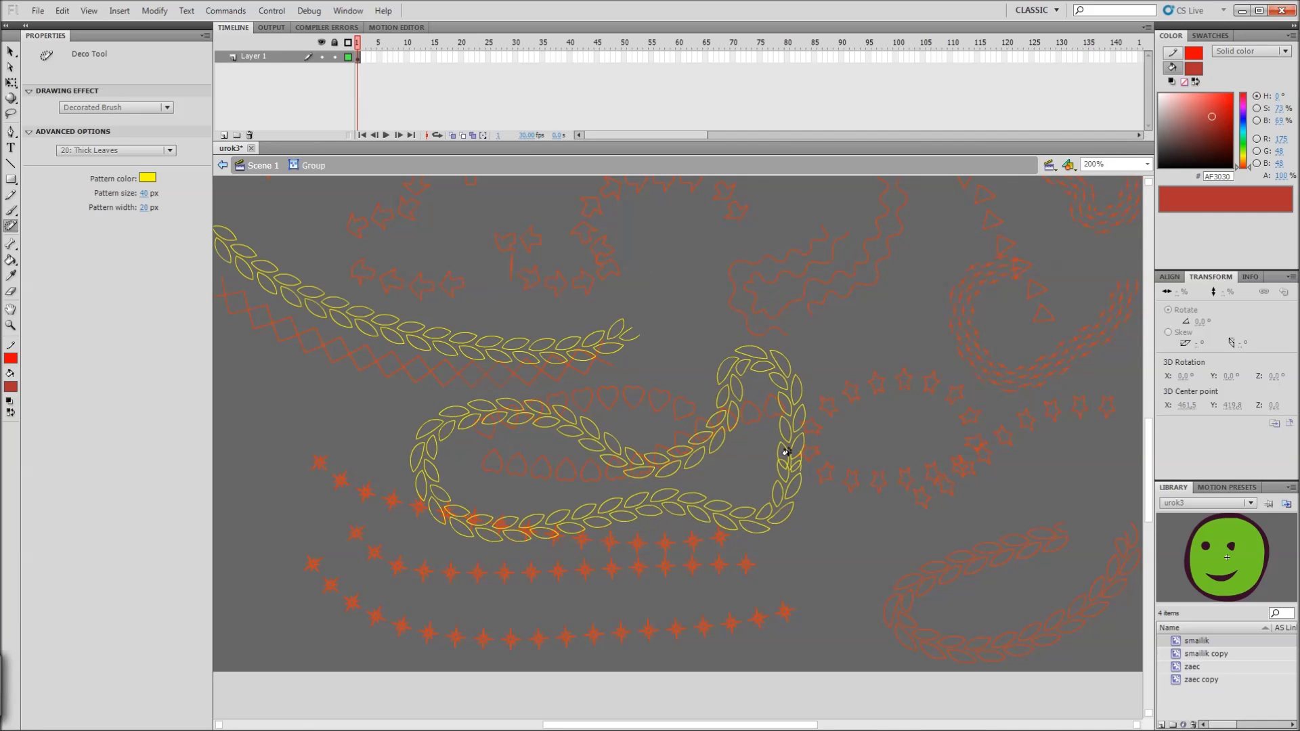
Step: Select all the decorated strokes on the stage and delete them
scroll(859, 505, "up", 1)
scroll(858, 505, "right", 2)
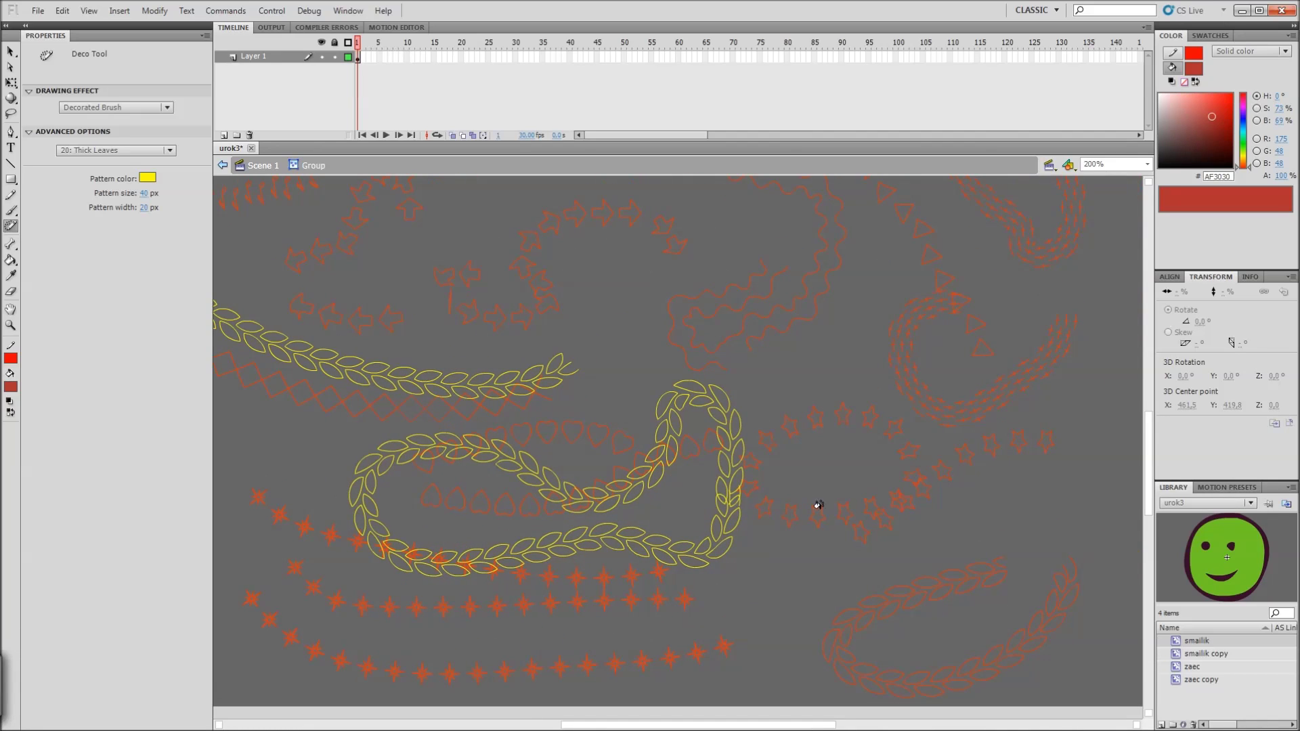
key("ctrl+minus")
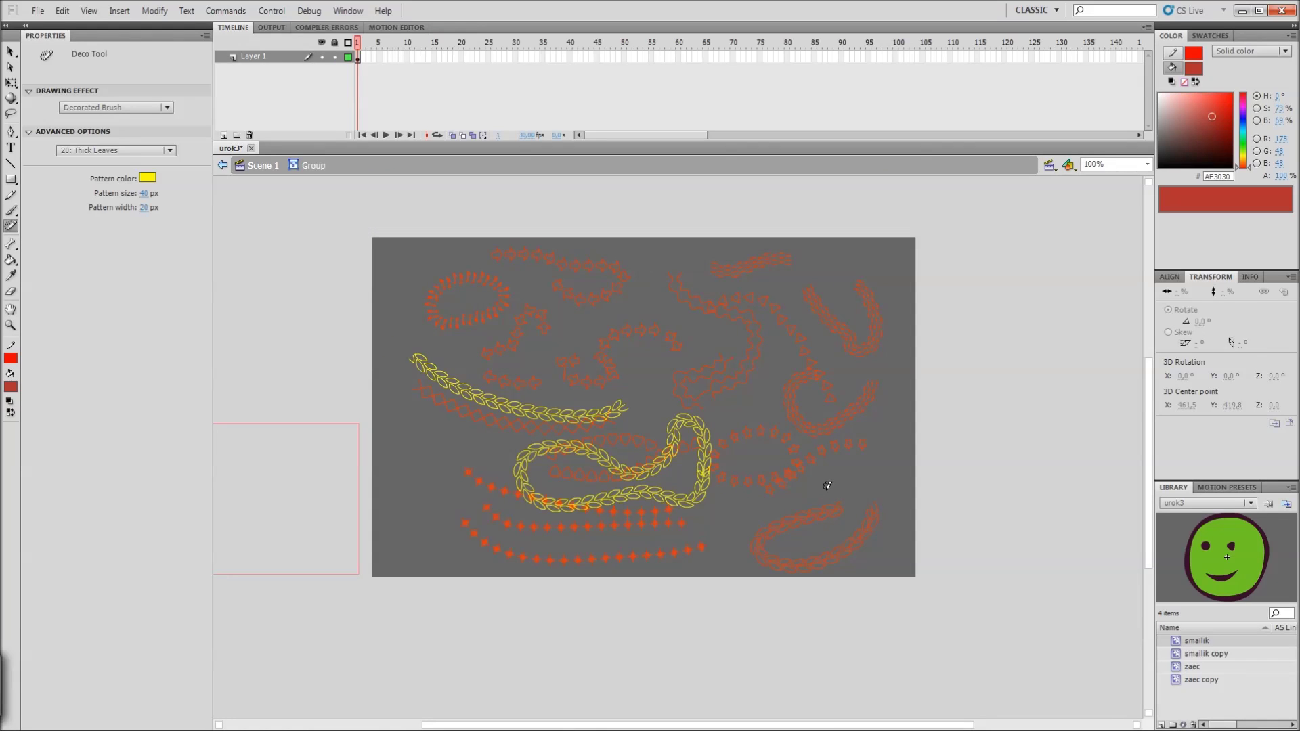
key("v")
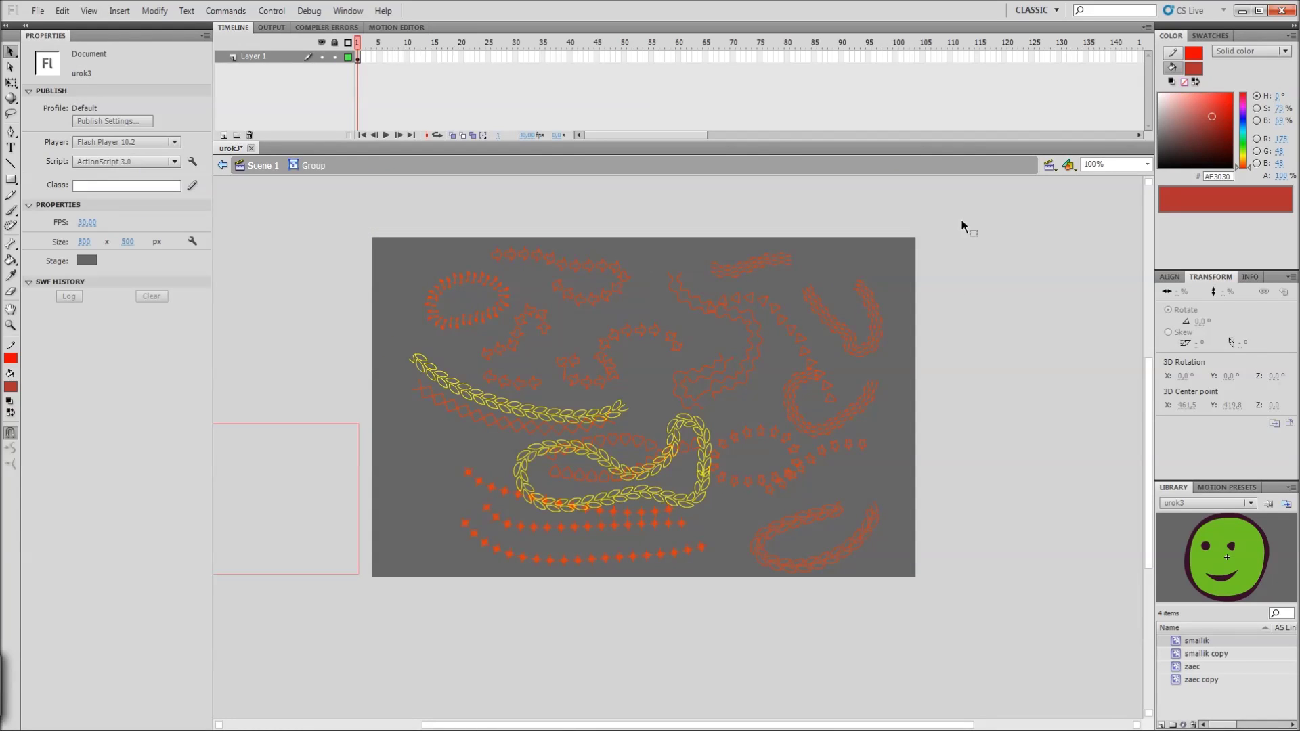
left_click_drag(409, 624, 383, 627)
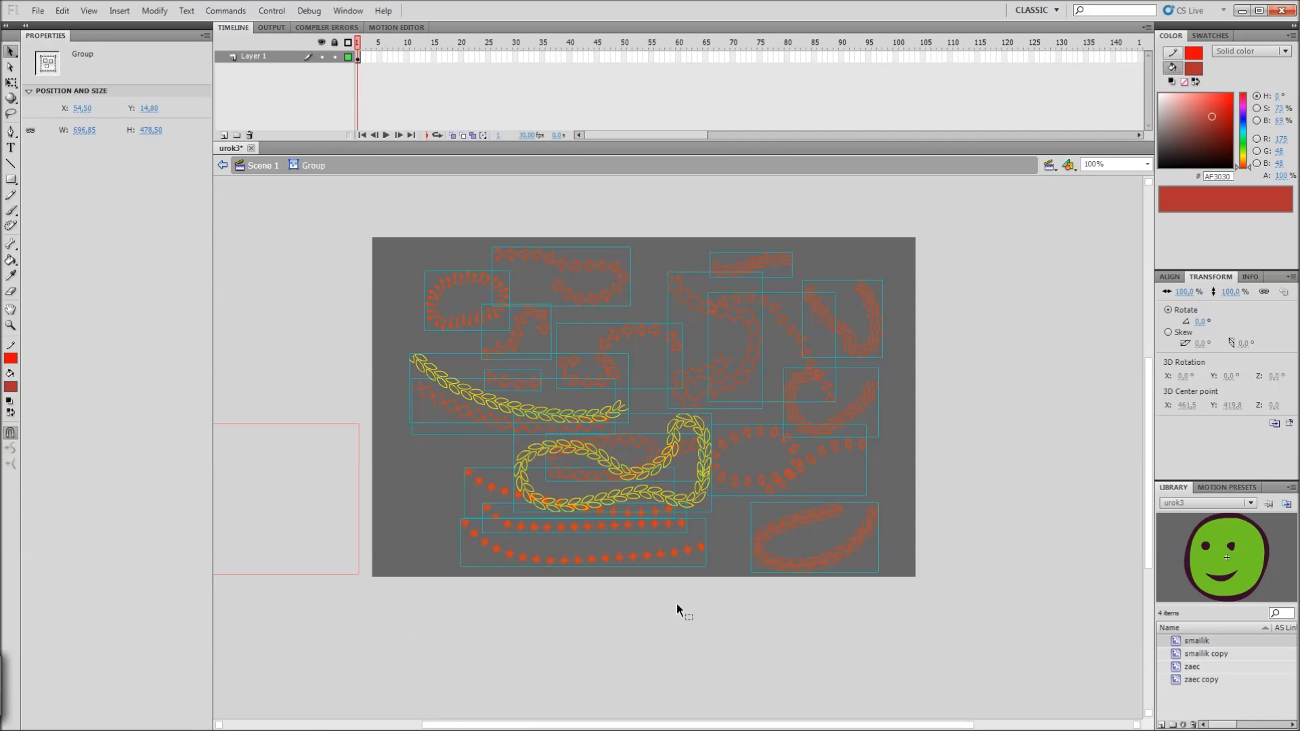
key("Delete")
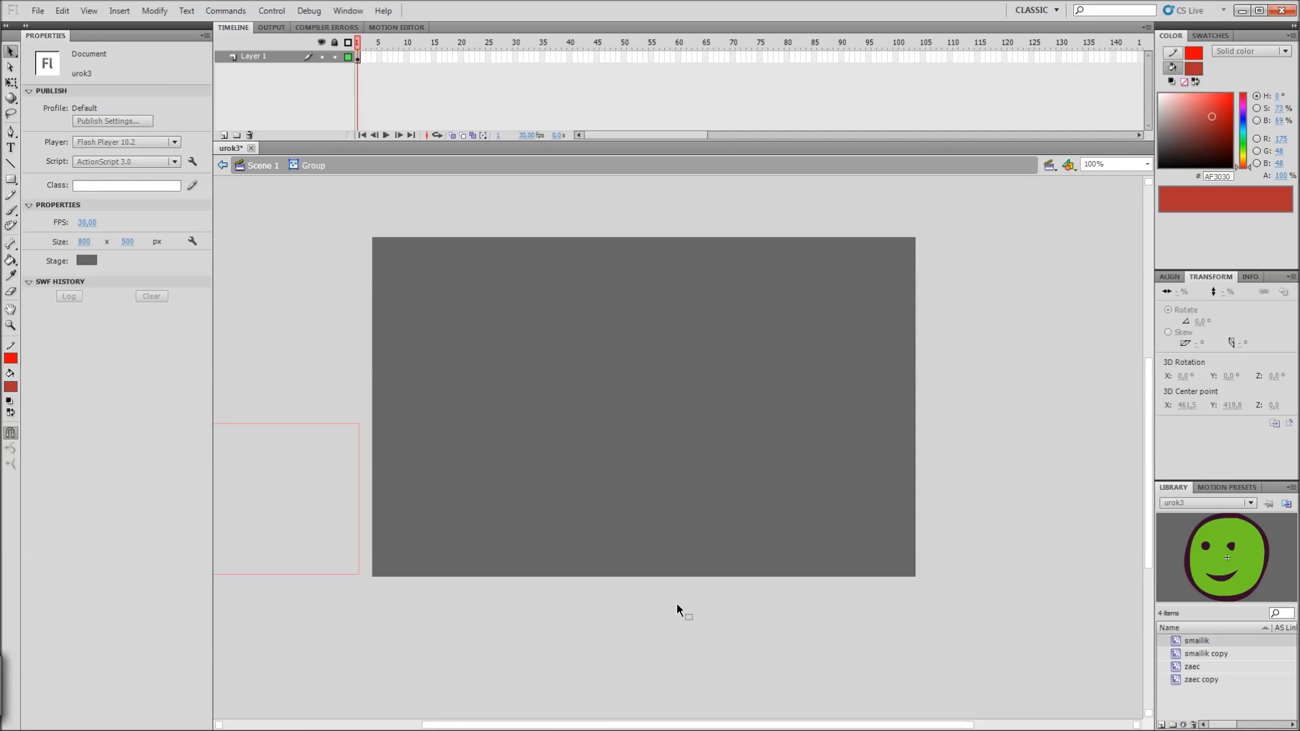
key("ctrl+s")
Step: Switch the Deco Tool's drawing effect to Fire Animation
key("u")
key("ctrl+=")
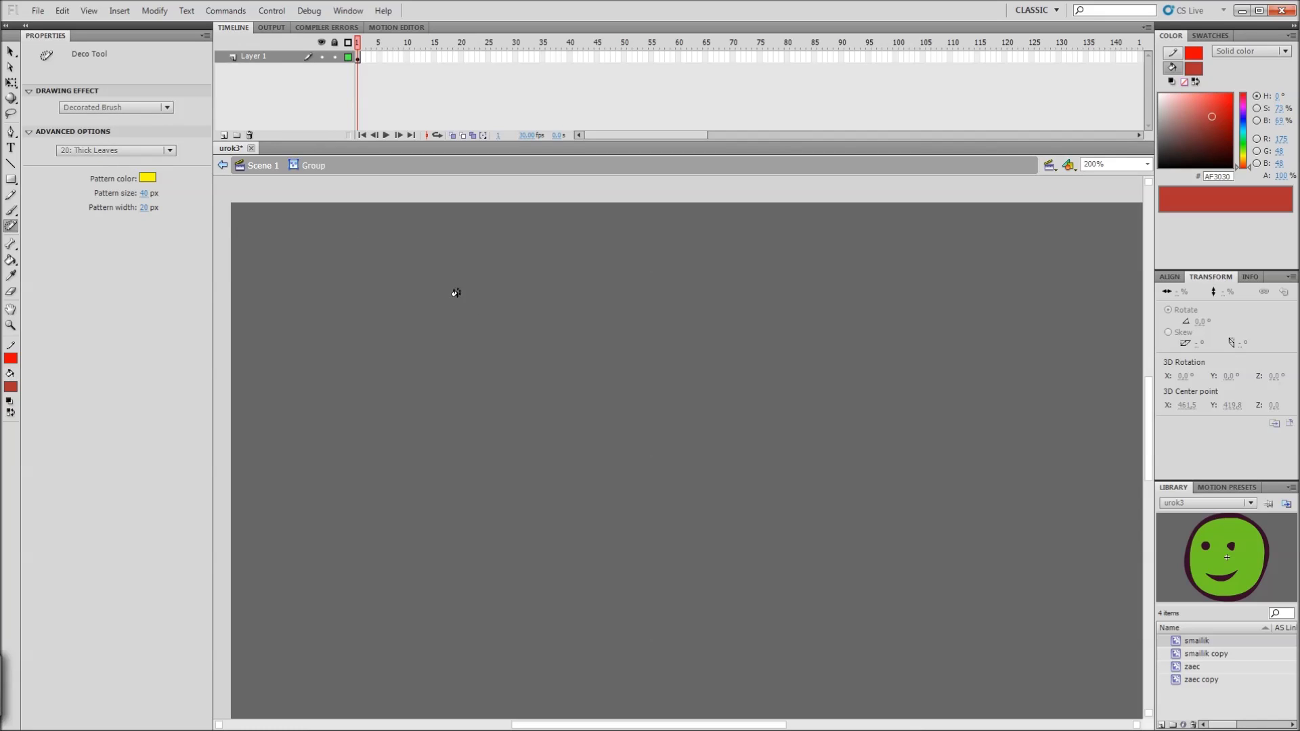
left_click(98, 107)
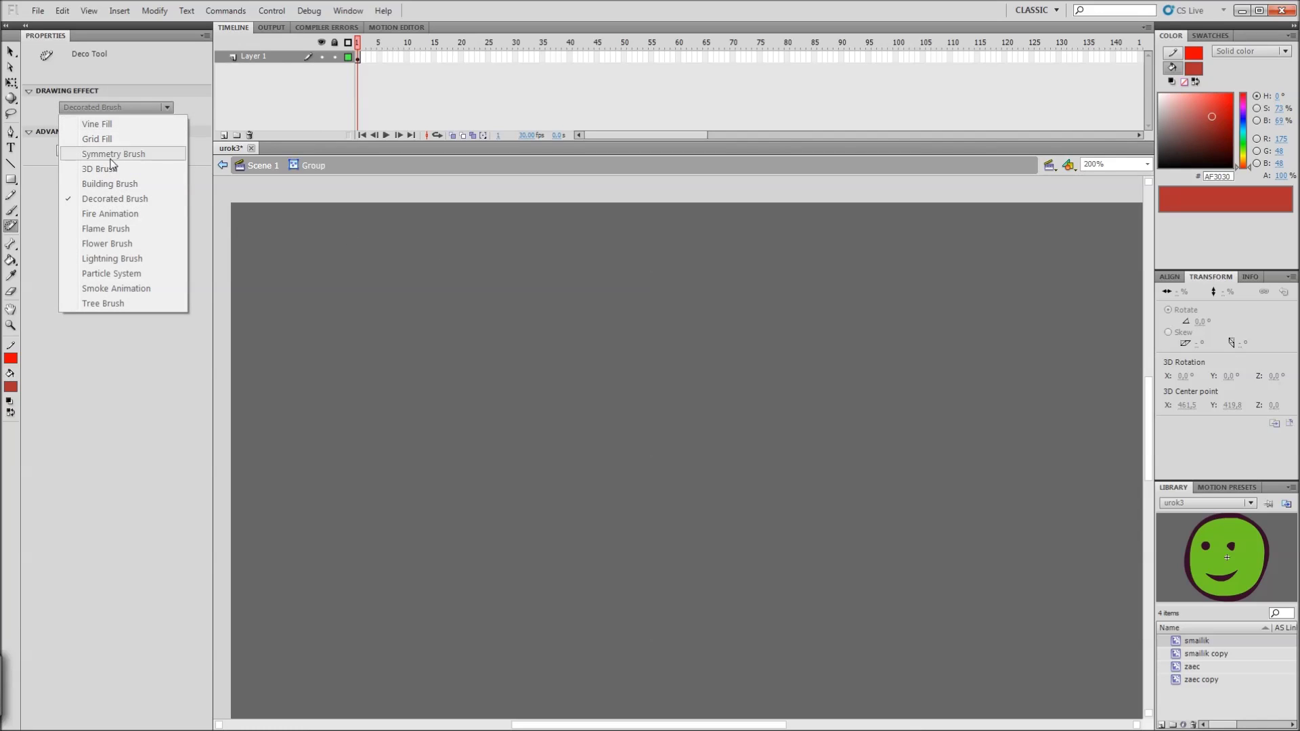
left_click(133, 215)
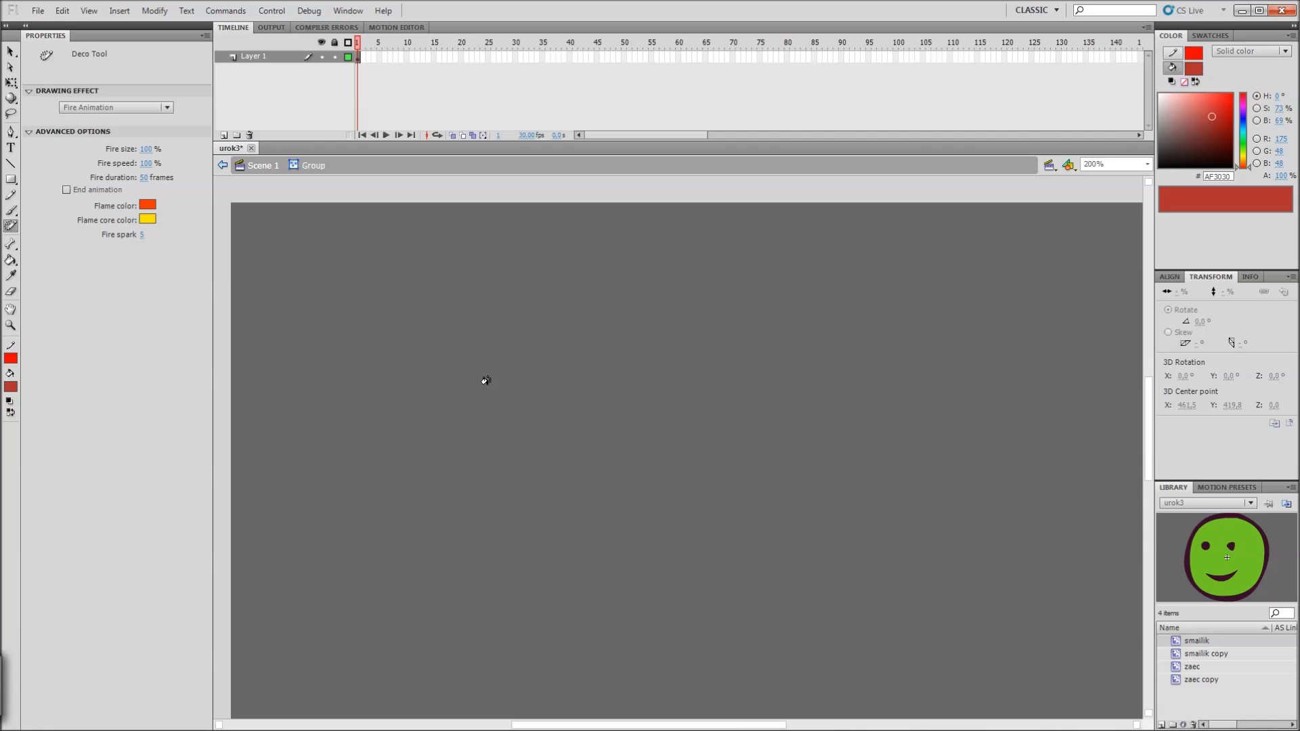
Step: Try generating a fire animation in the empty area outside the stage, and undo it
key("ctrl+minus")
key("ctrl+minus")
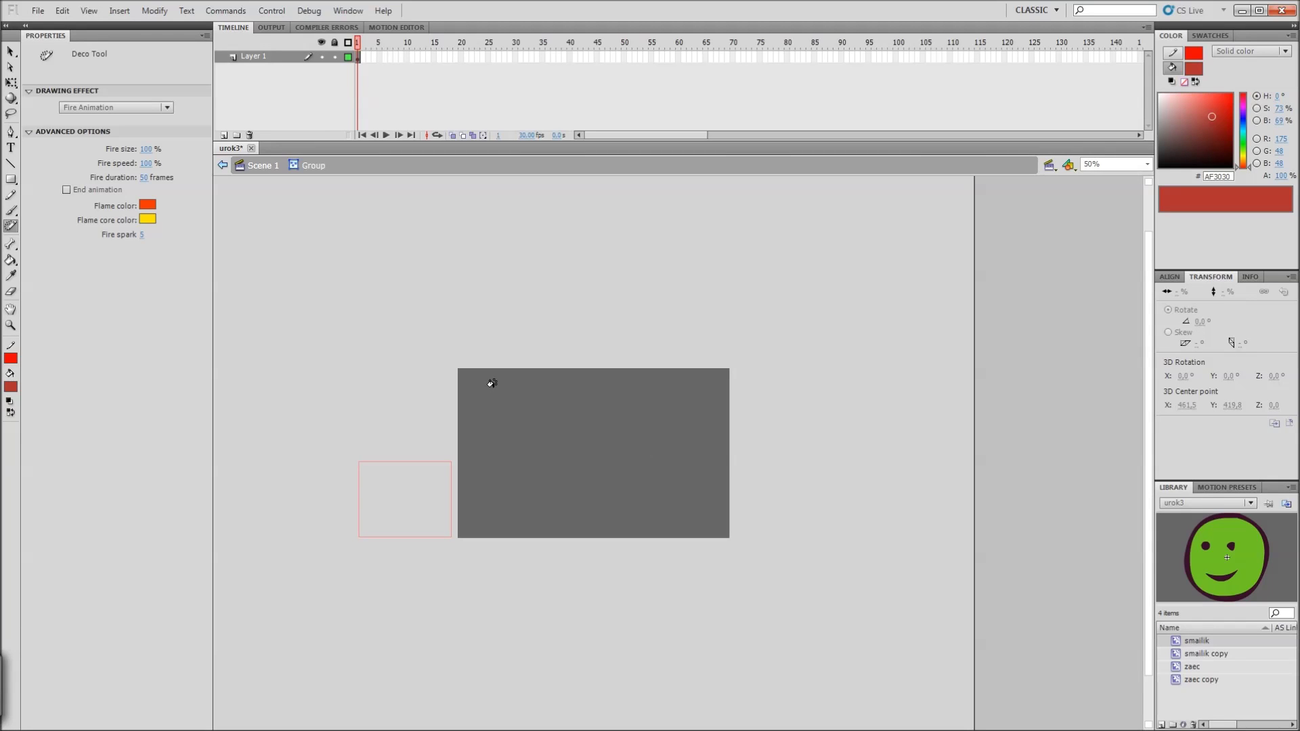
key("ctrl+equal")
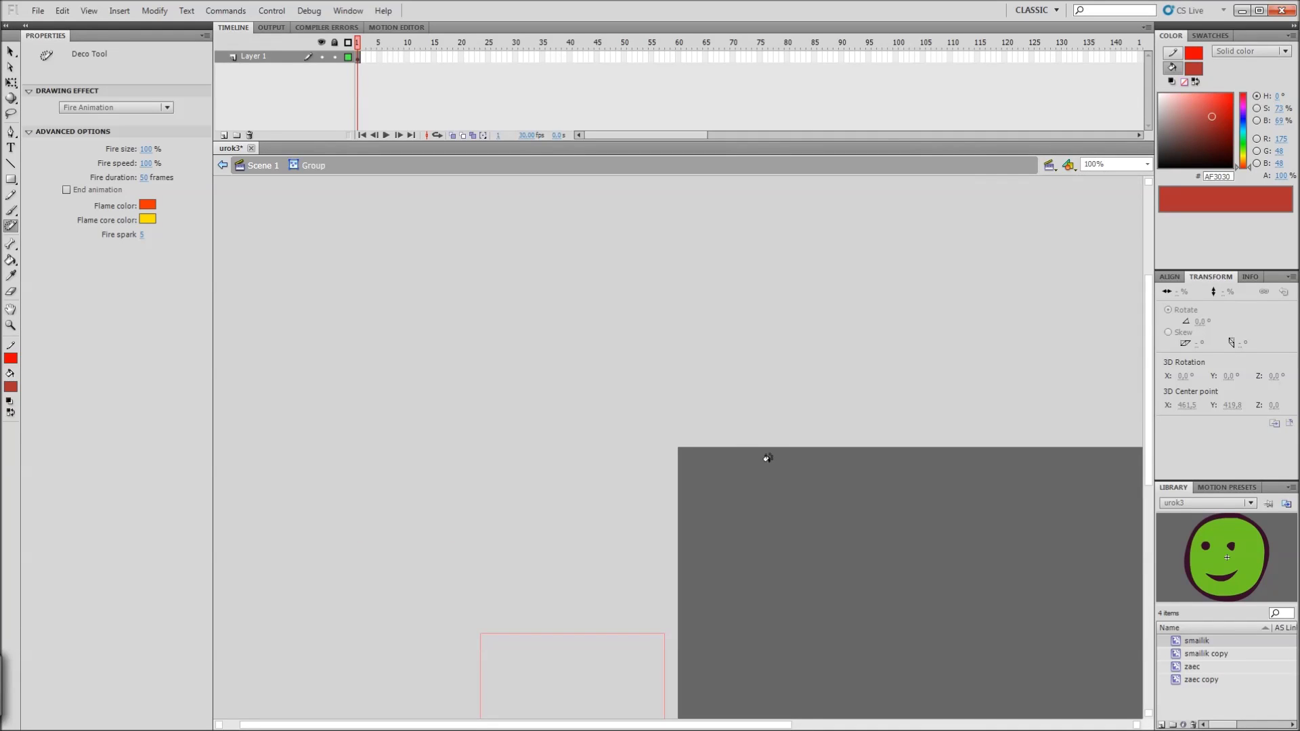
mouse_move(908, 550)
left_mouse_down()
mouse_move(787, 447)
mouse_move(532, 356)
left_mouse_up()
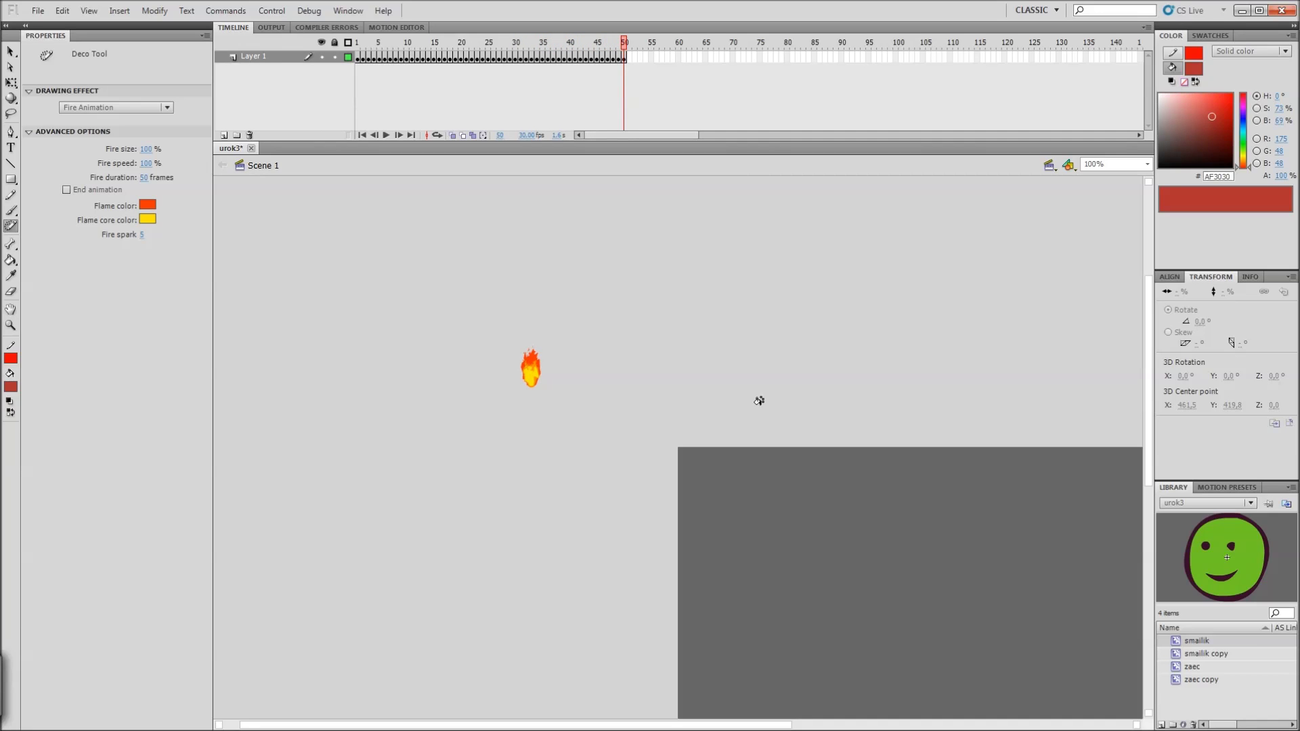
key("v")
key("ctrl+z")
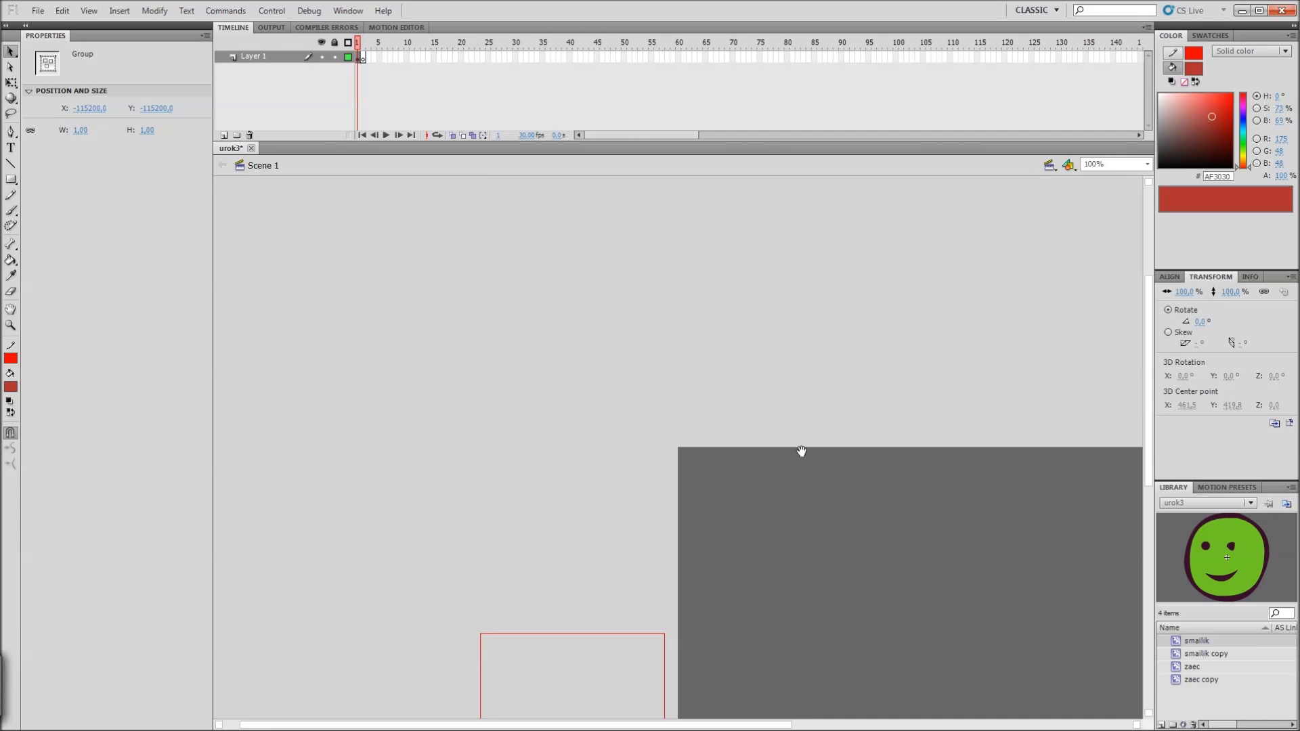
Step: Remove the leftover second frame from Layer 1 in the timeline
left_click_drag(800, 449, 667, 325)
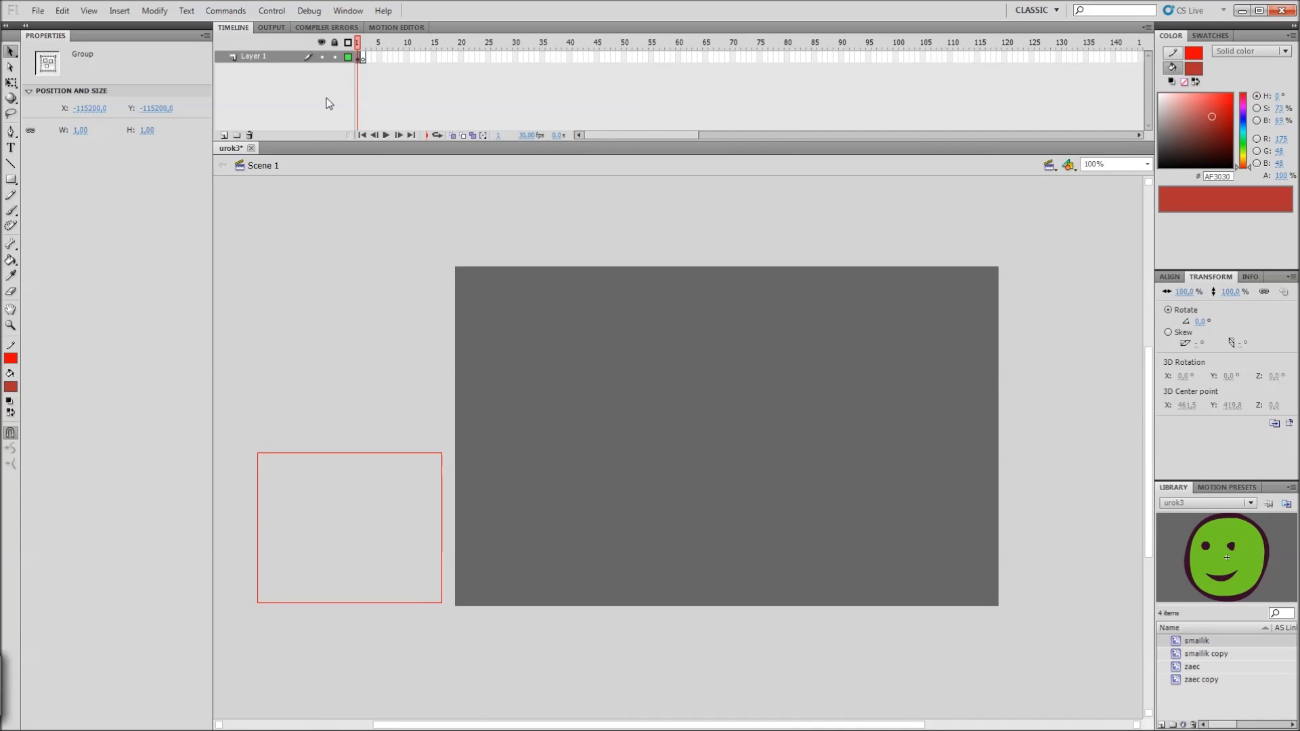
right_click(364, 59)
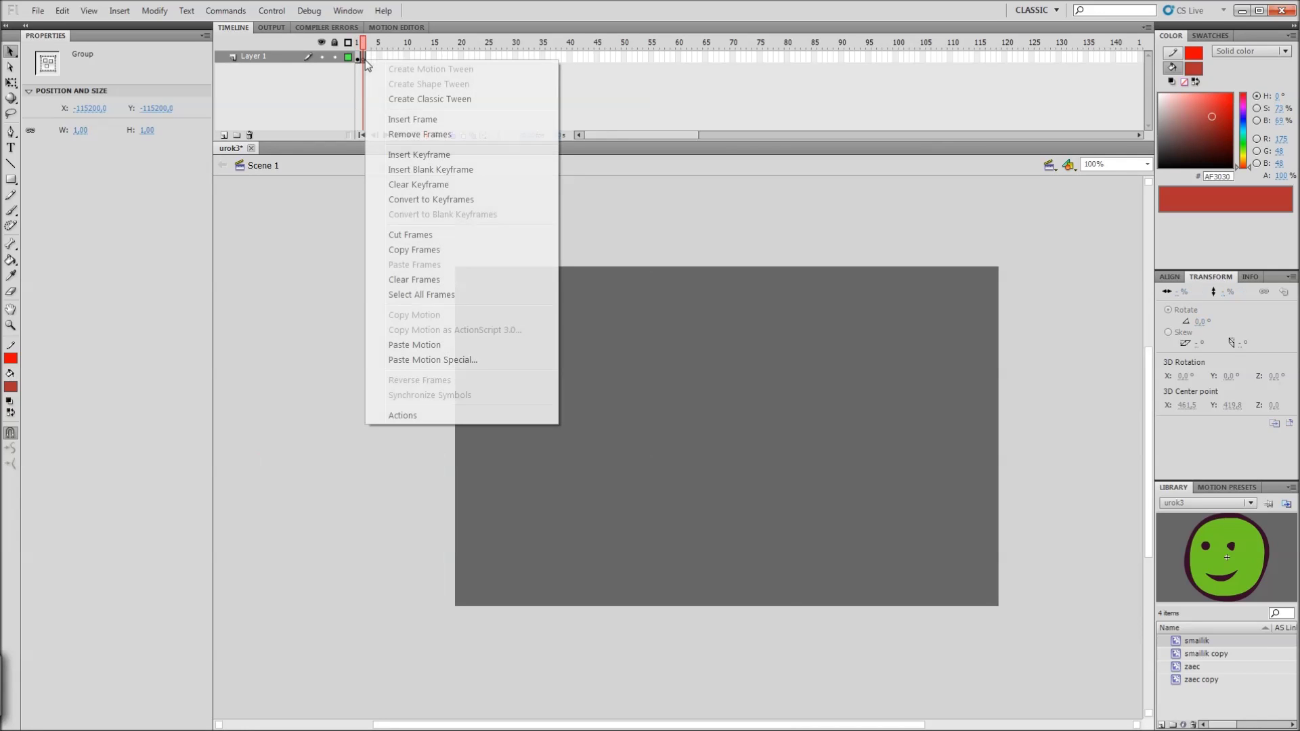
left_click(414, 132)
left_click_drag(604, 359, 583, 354)
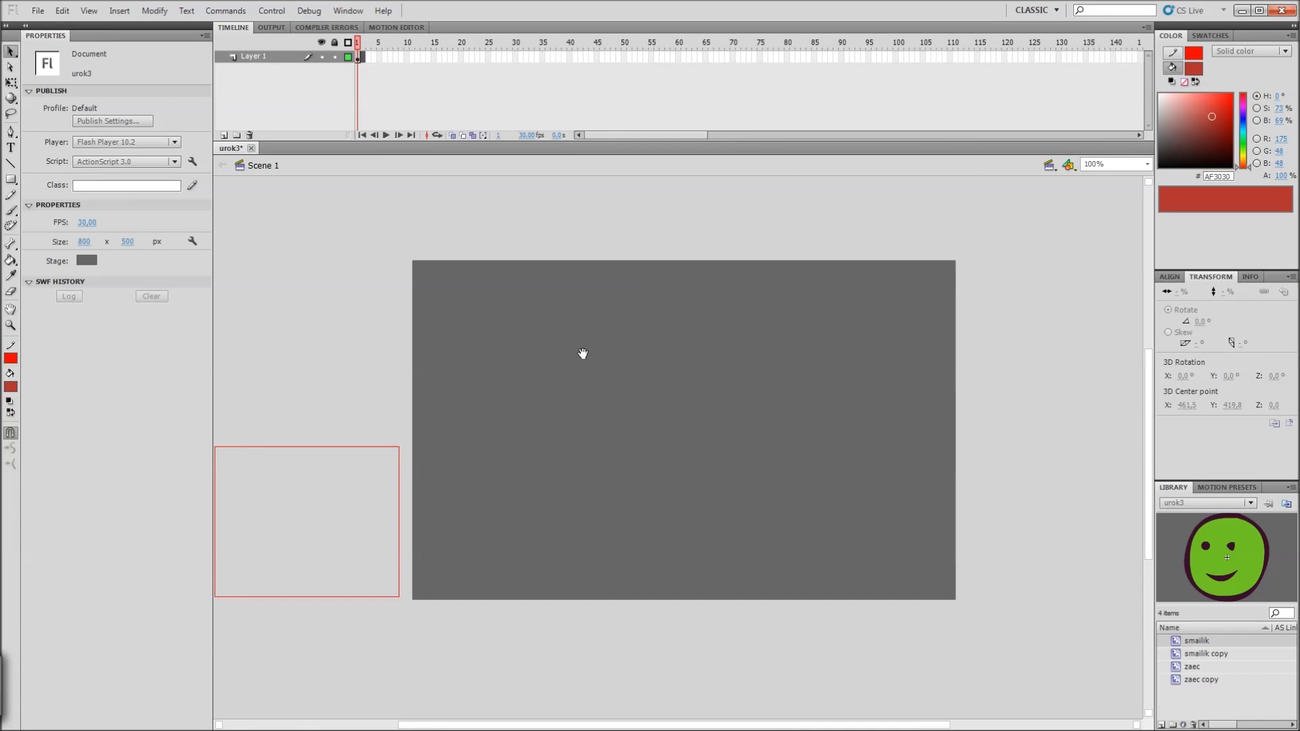
Step: Generate a 50-frame fire animation with the Deco Tool in the lower-left part of the stage
key("u")
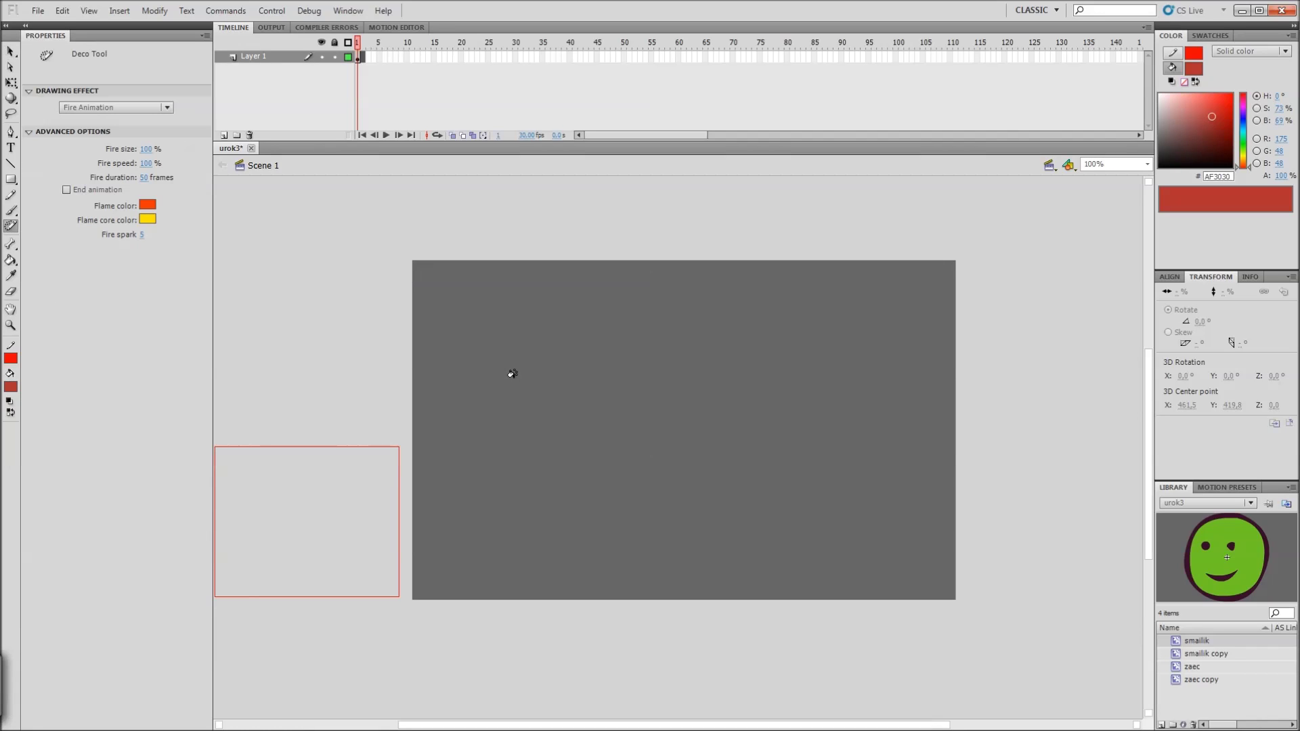
left_click(525, 534)
left_click_drag(528, 526, 530, 543)
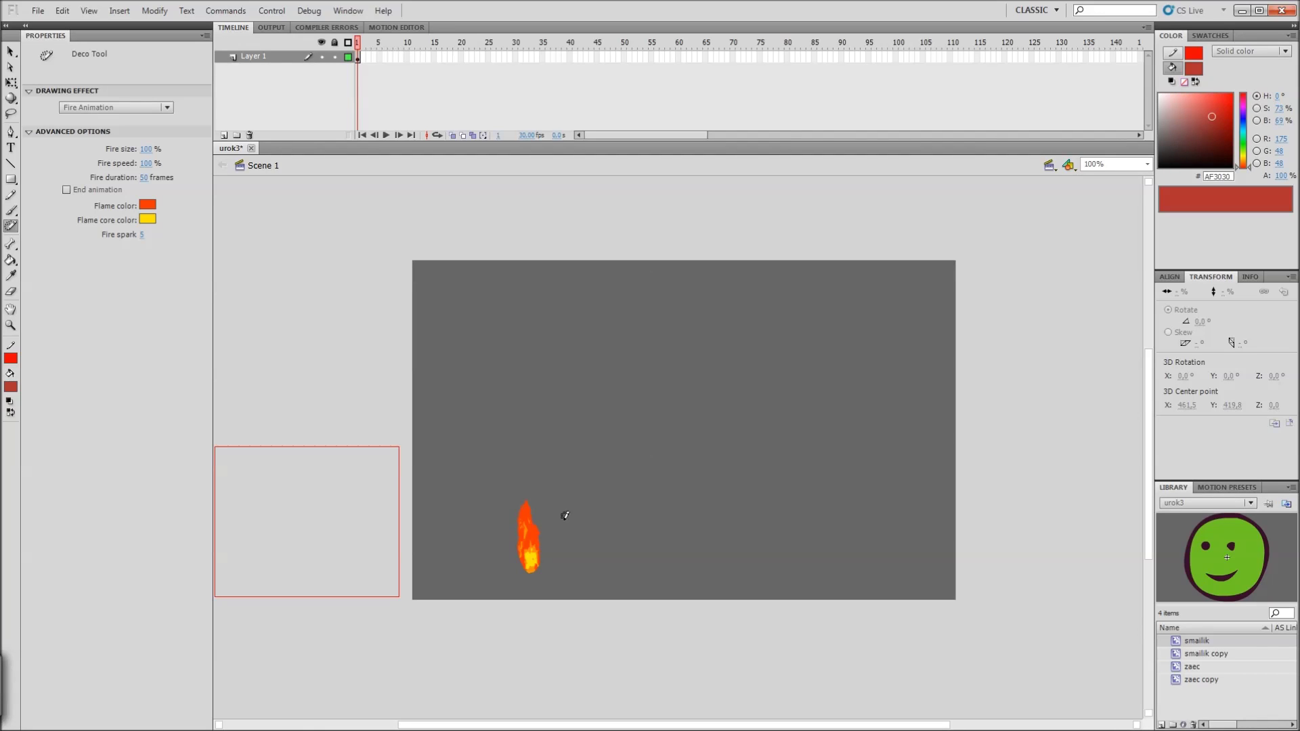
Step: Break apart the flame group on frame 1 and delete it from the stage
key("v")
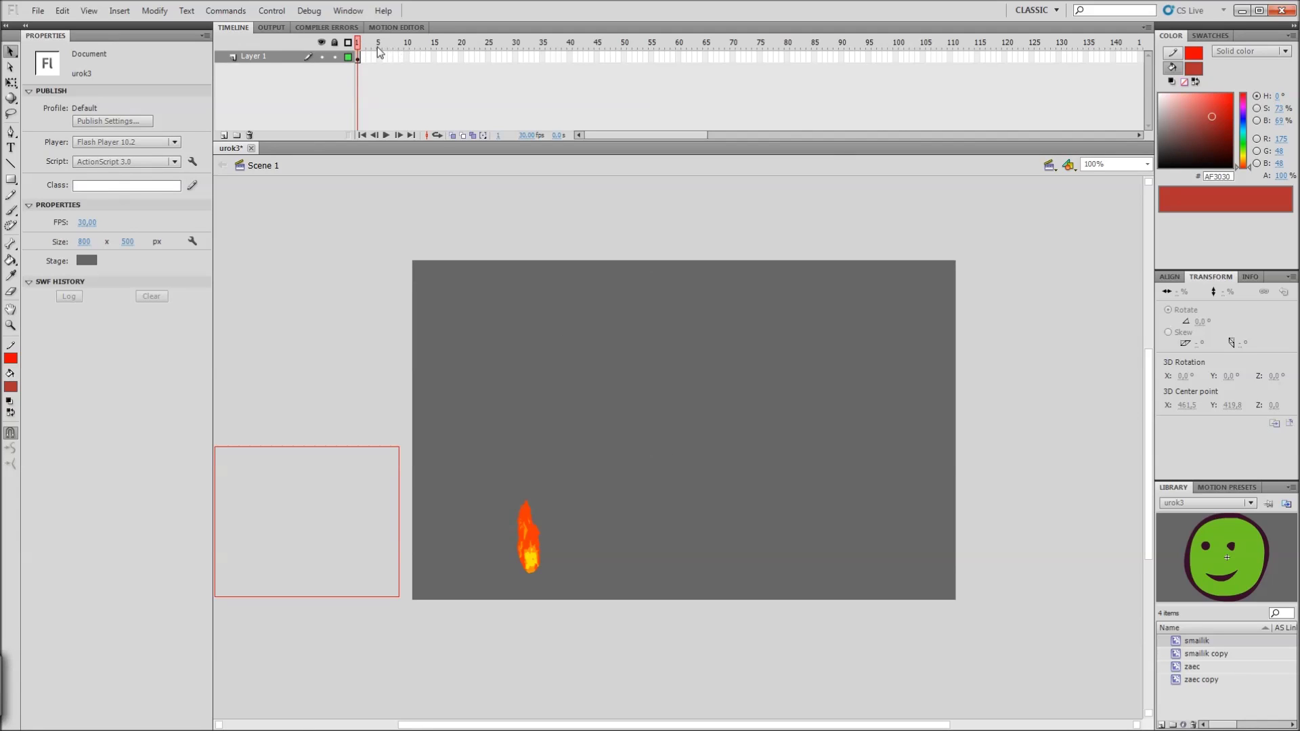
left_click(530, 535)
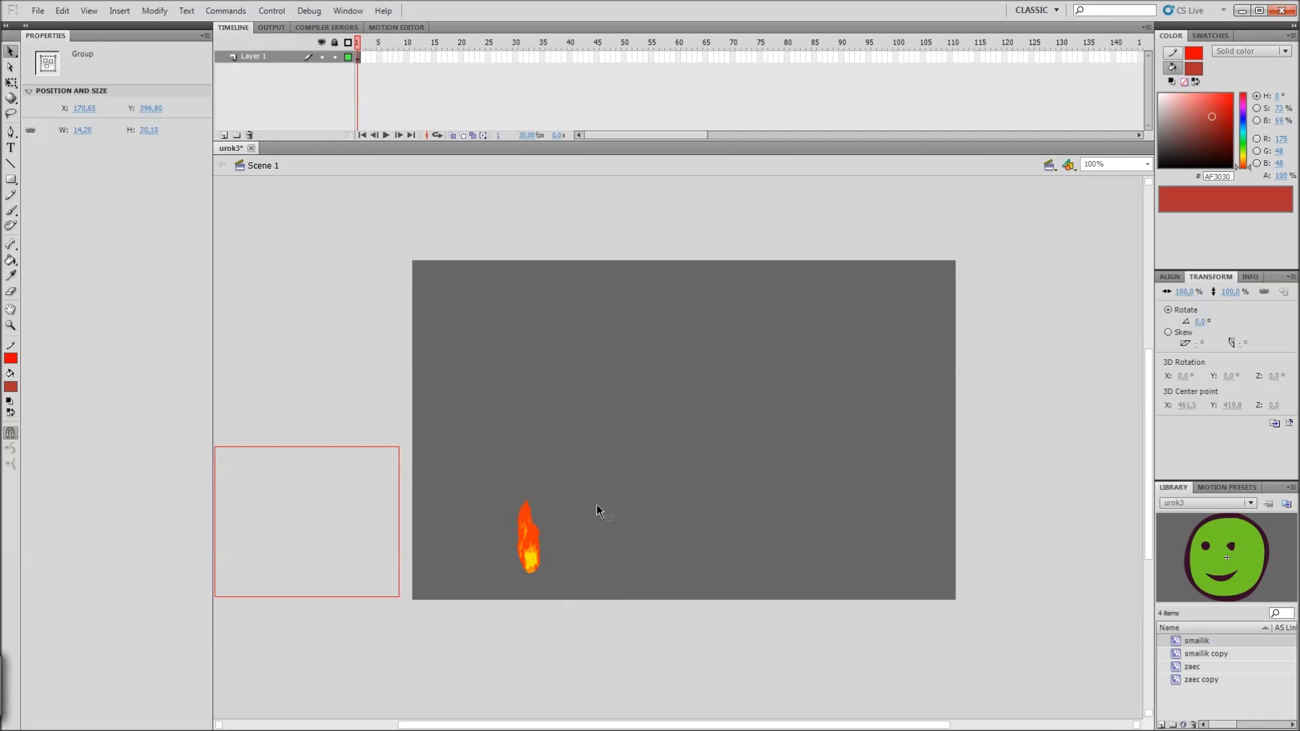
key("ctrl+b")
key("Delete")
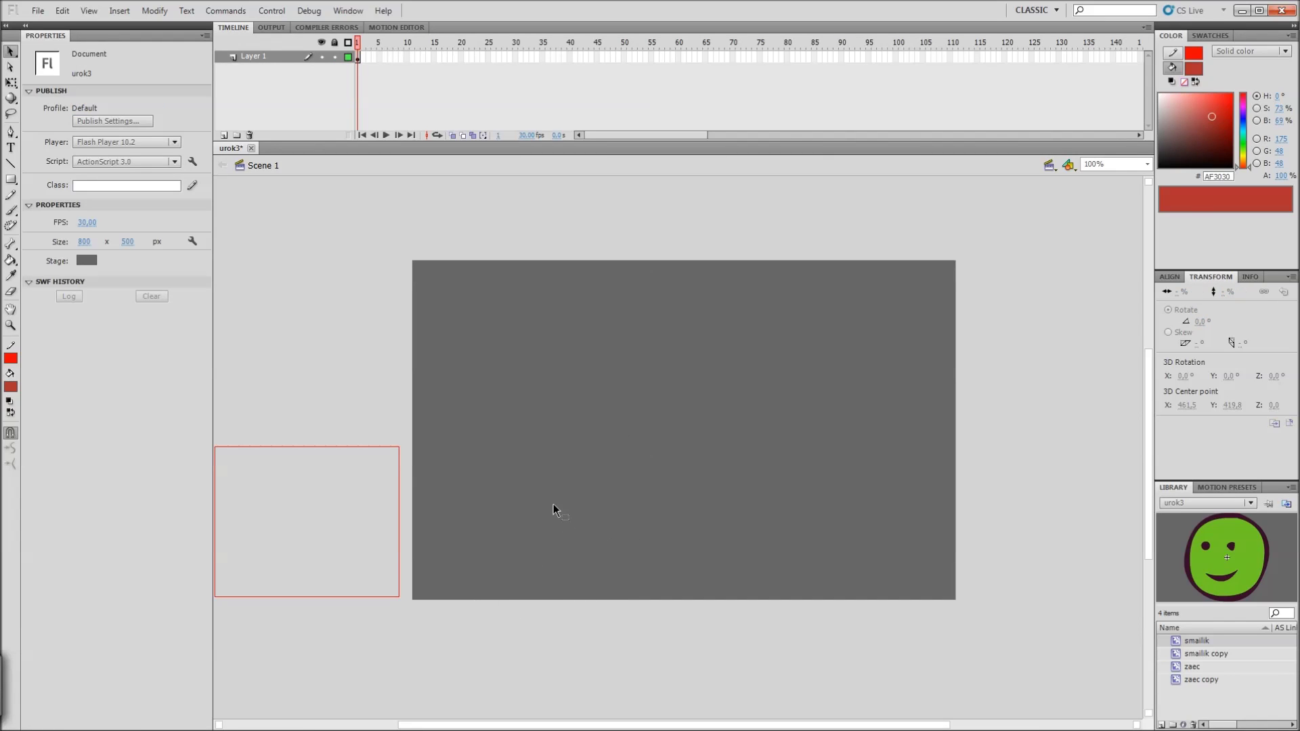
Step: Enable End animation for the fire effect and generate a 50-frame fire across the lower part of the stage
key("u")
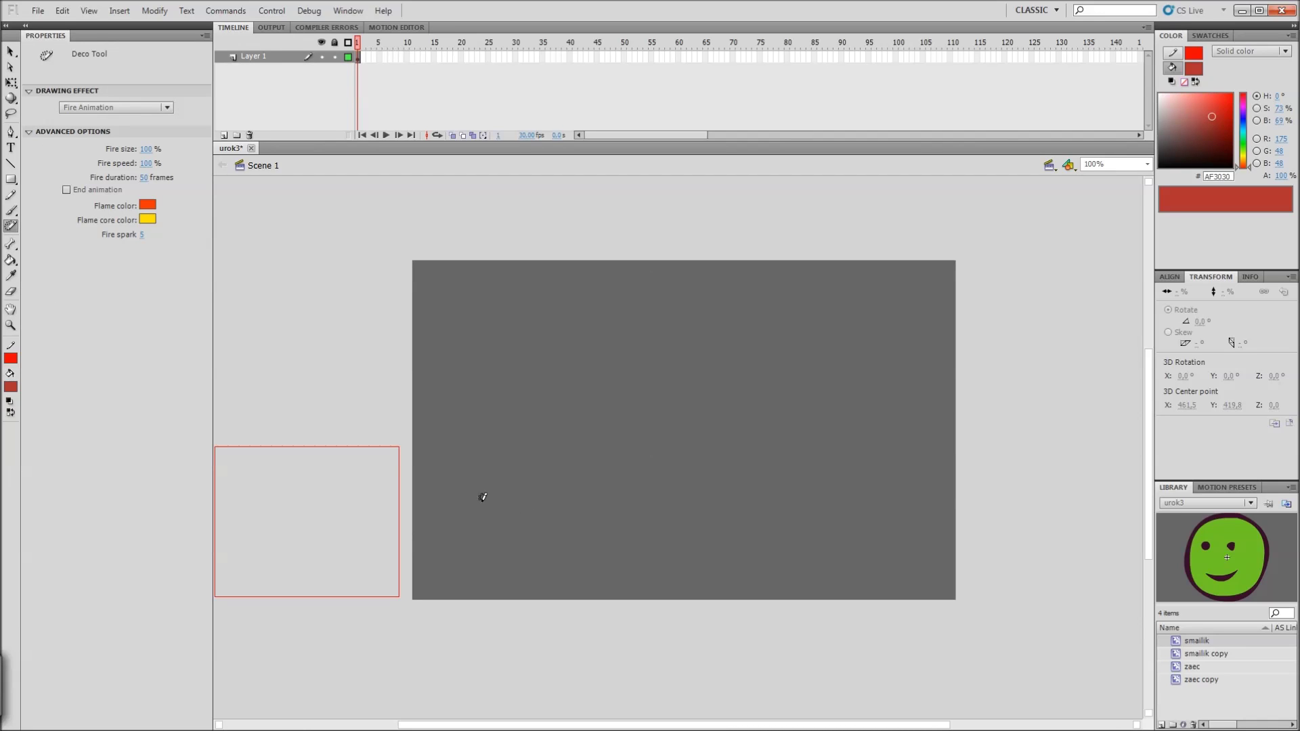
left_click(66, 191)
mouse_move(467, 528)
left_mouse_down()
mouse_move(740, 522)
mouse_move(762, 535)
left_mouse_up()
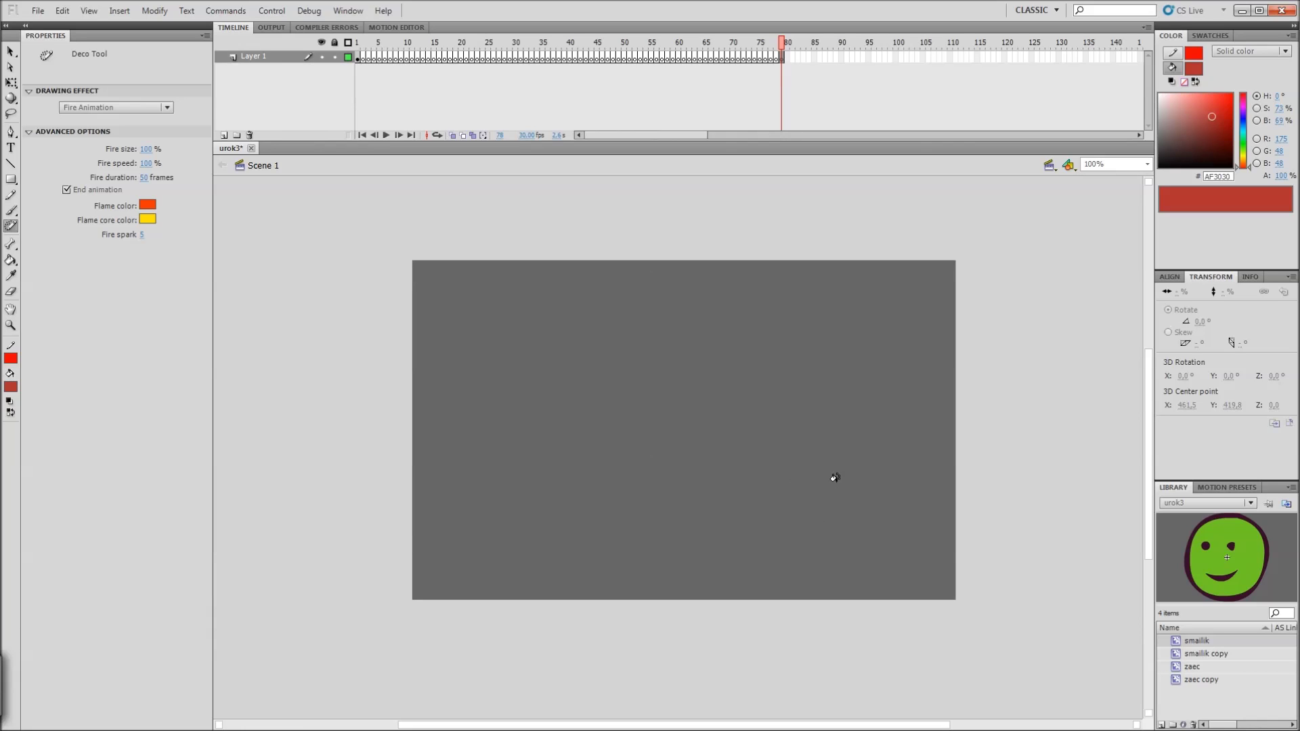
key("v")
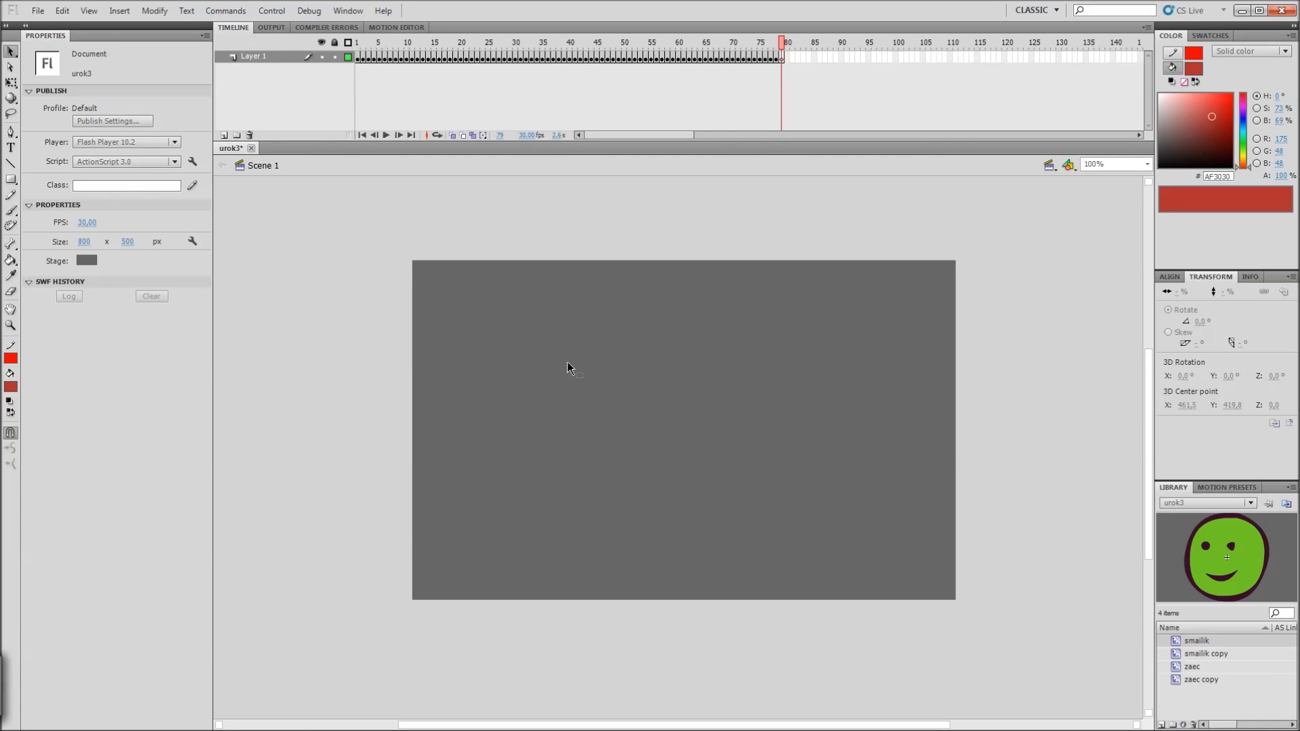
key("u")
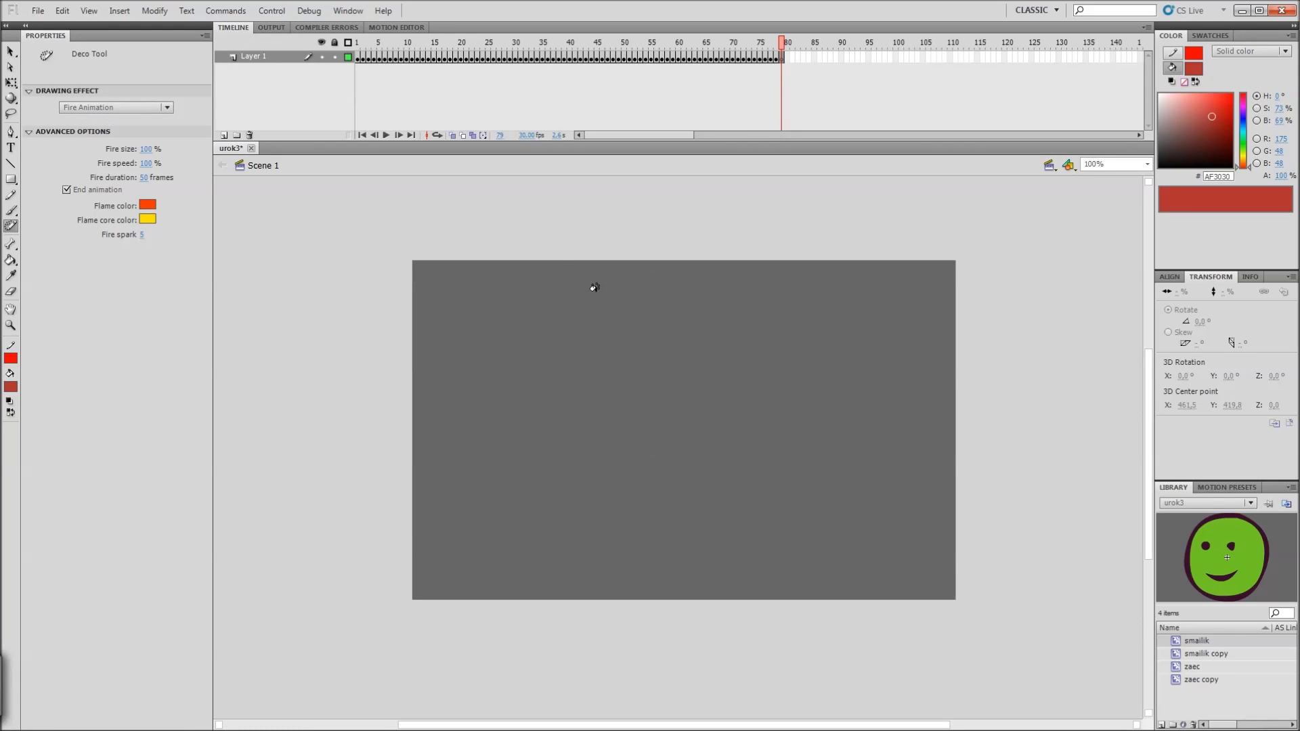
Step: Play the fire animation from frame 1 and scrub through its frames to examine how the flames spread and die out
key("v")
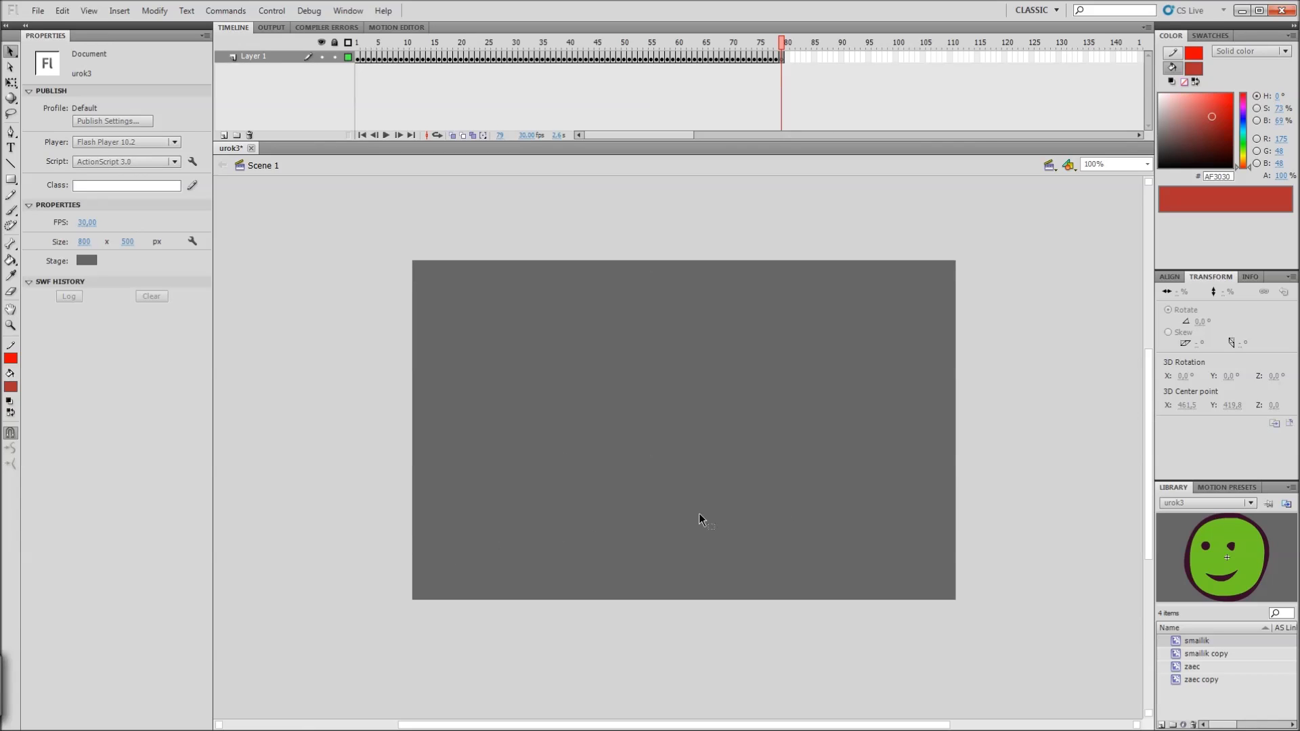
left_click_drag(784, 46, 339, 76)
key("Return")
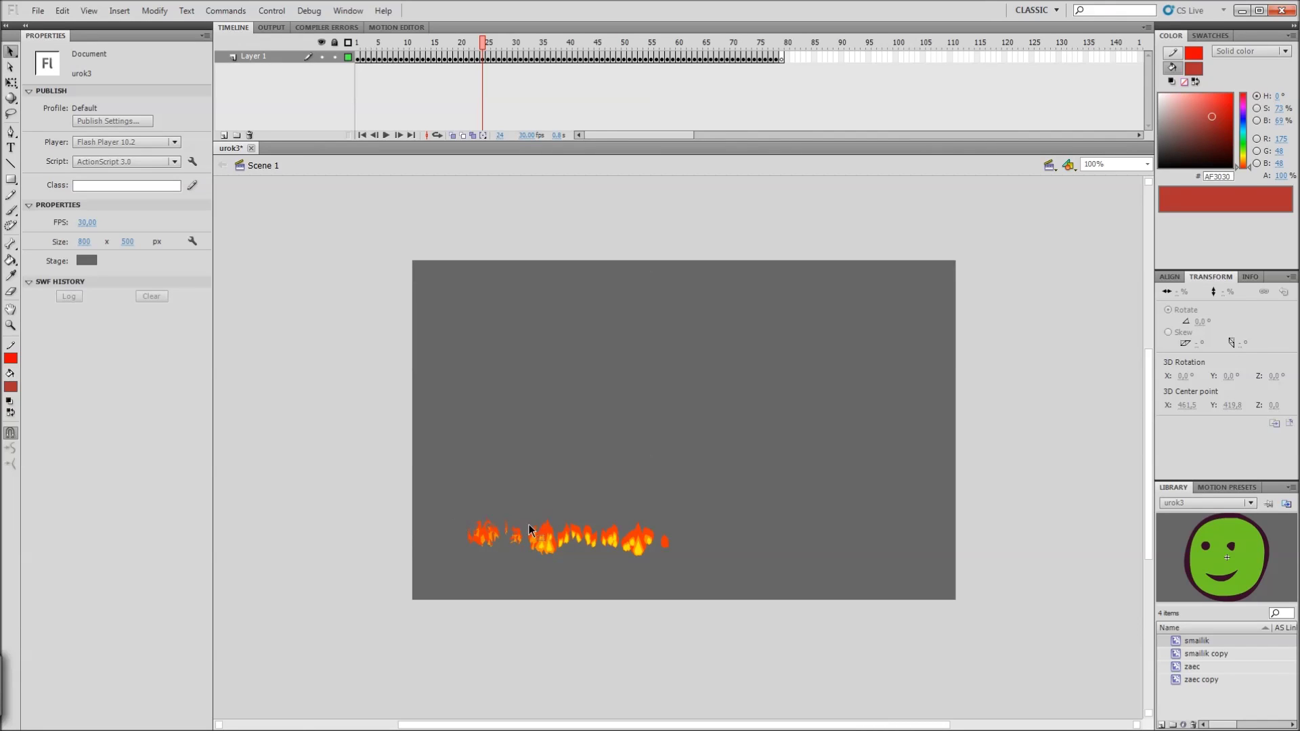
key("Return")
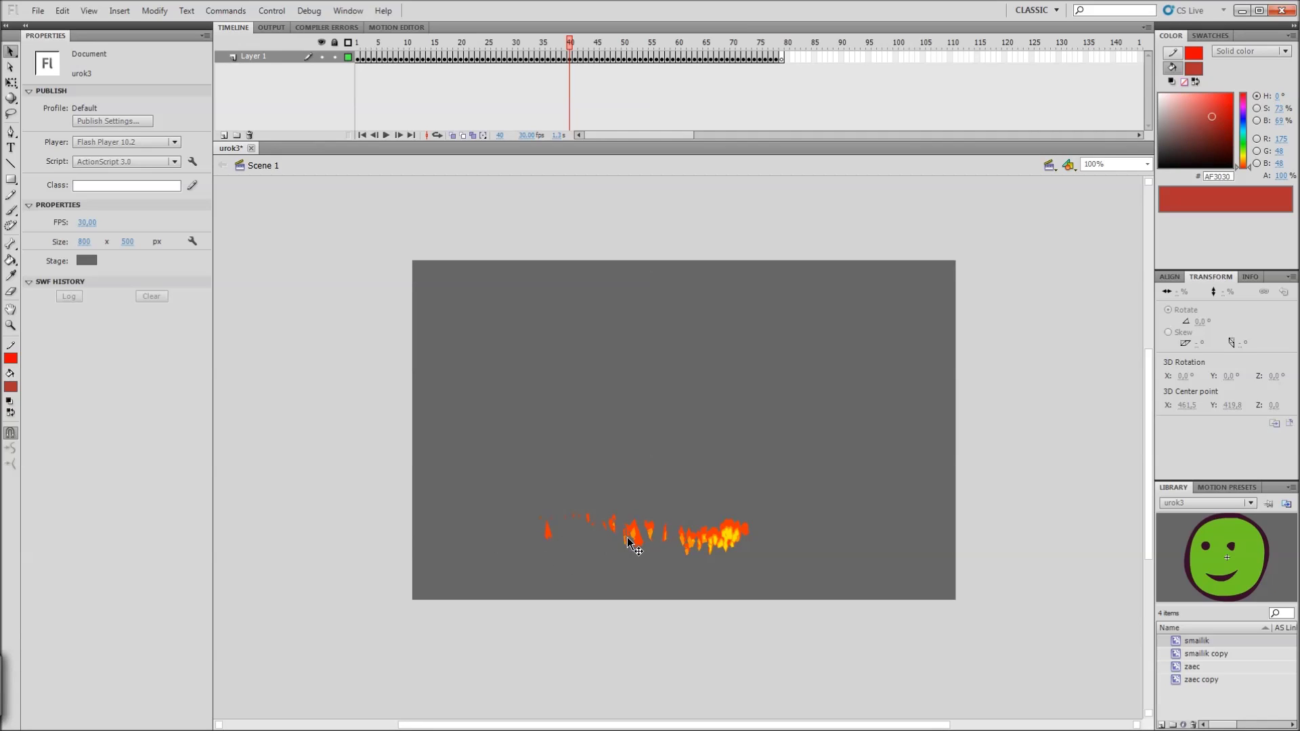
key("Return")
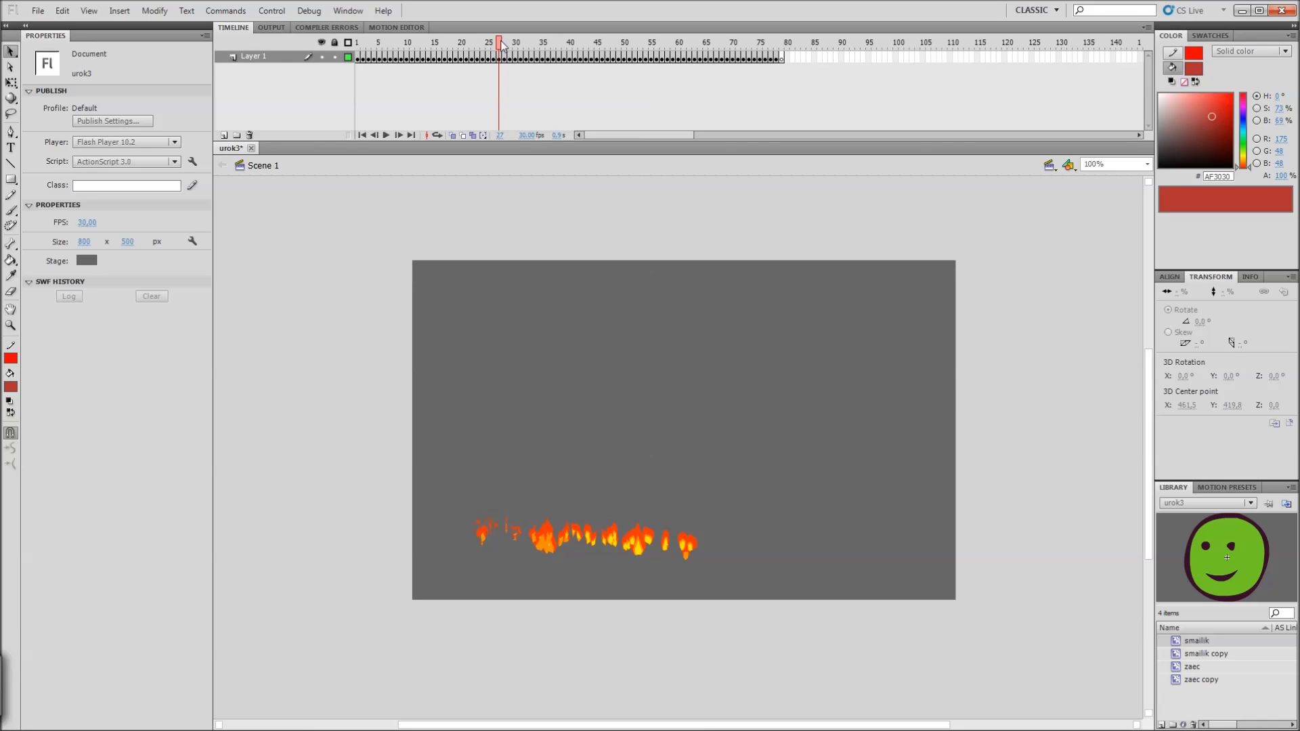
left_click_drag(499, 46, 433, 95)
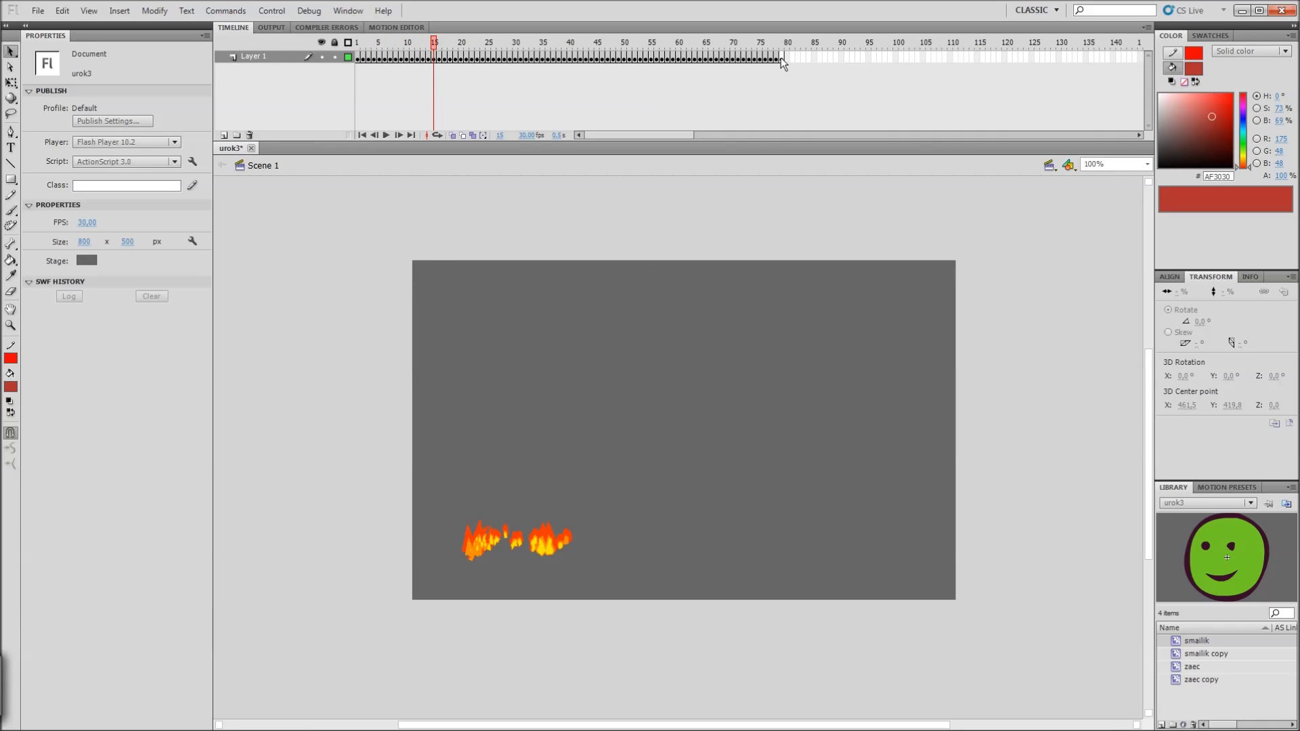
Step: Remove every frame after frame 1 from Layer 1 and delete the remaining flame from the stage
left_click_drag(782, 58, 364, 58)
right_click(364, 59)
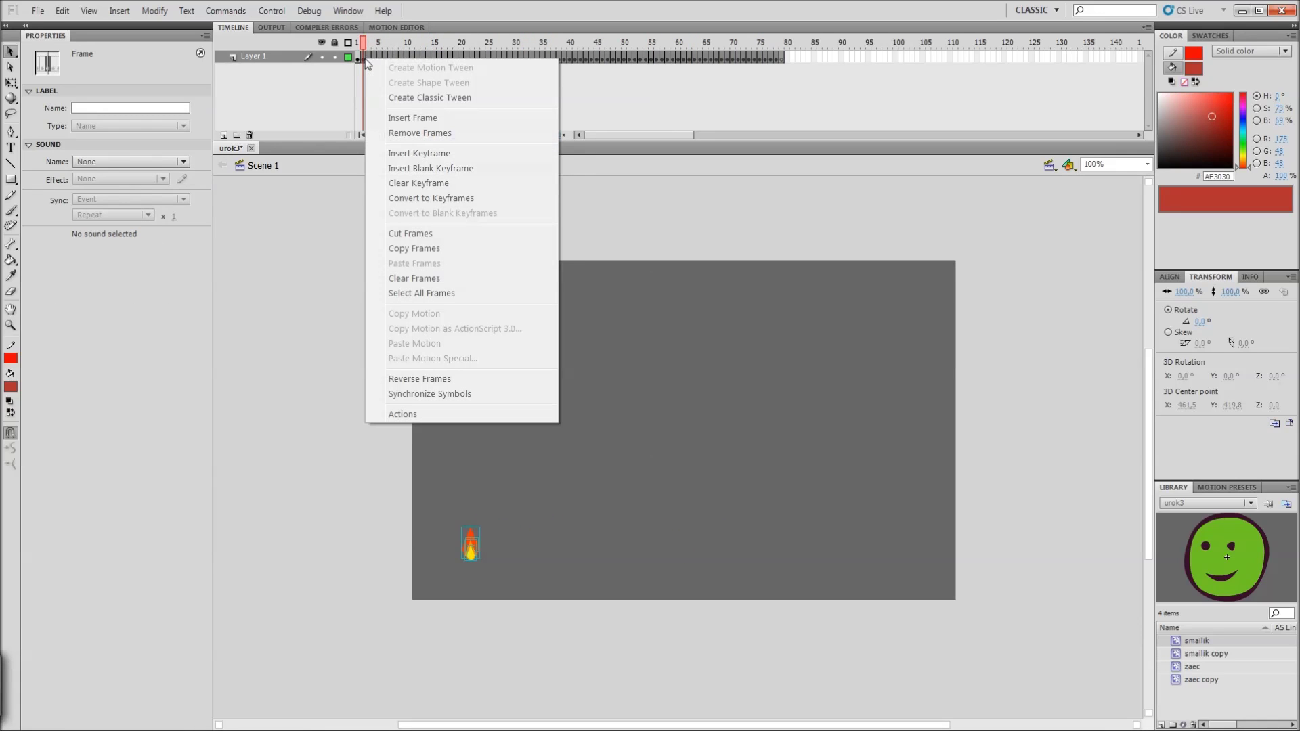
left_click(414, 133)
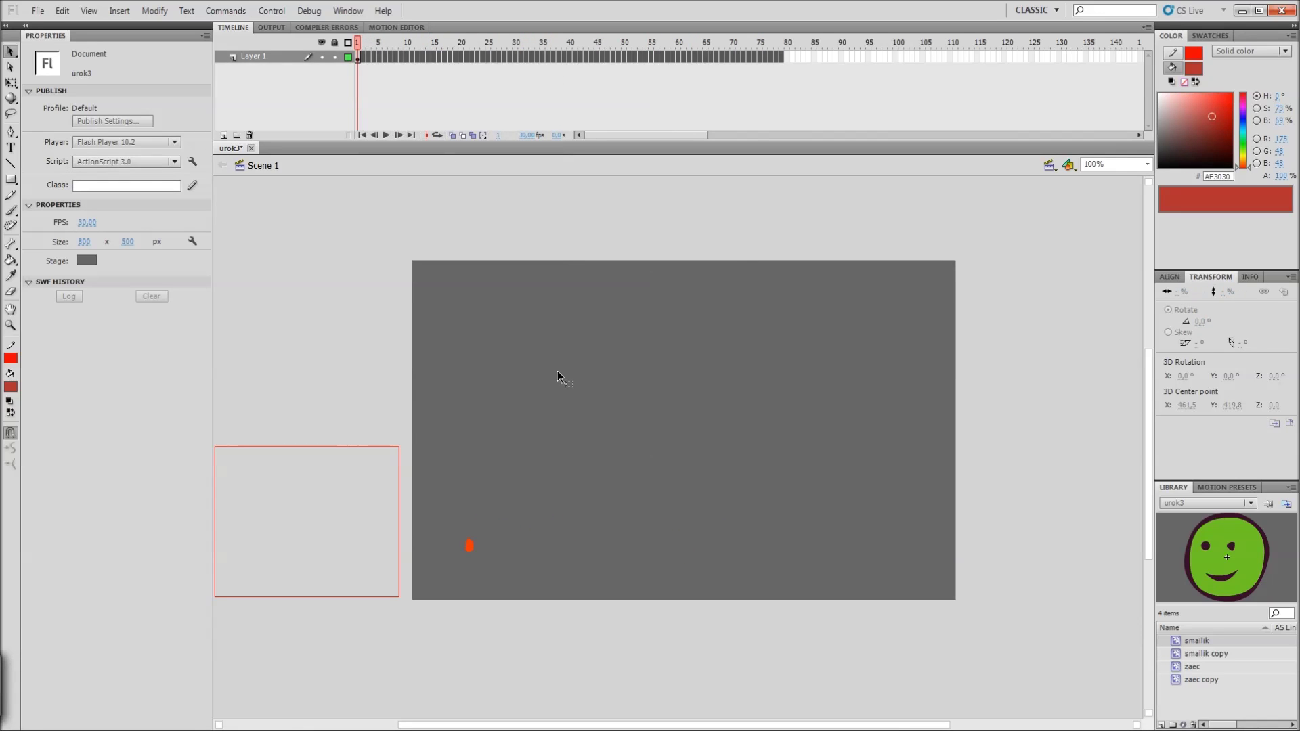
left_click_drag(564, 475, 458, 585)
key("Delete")
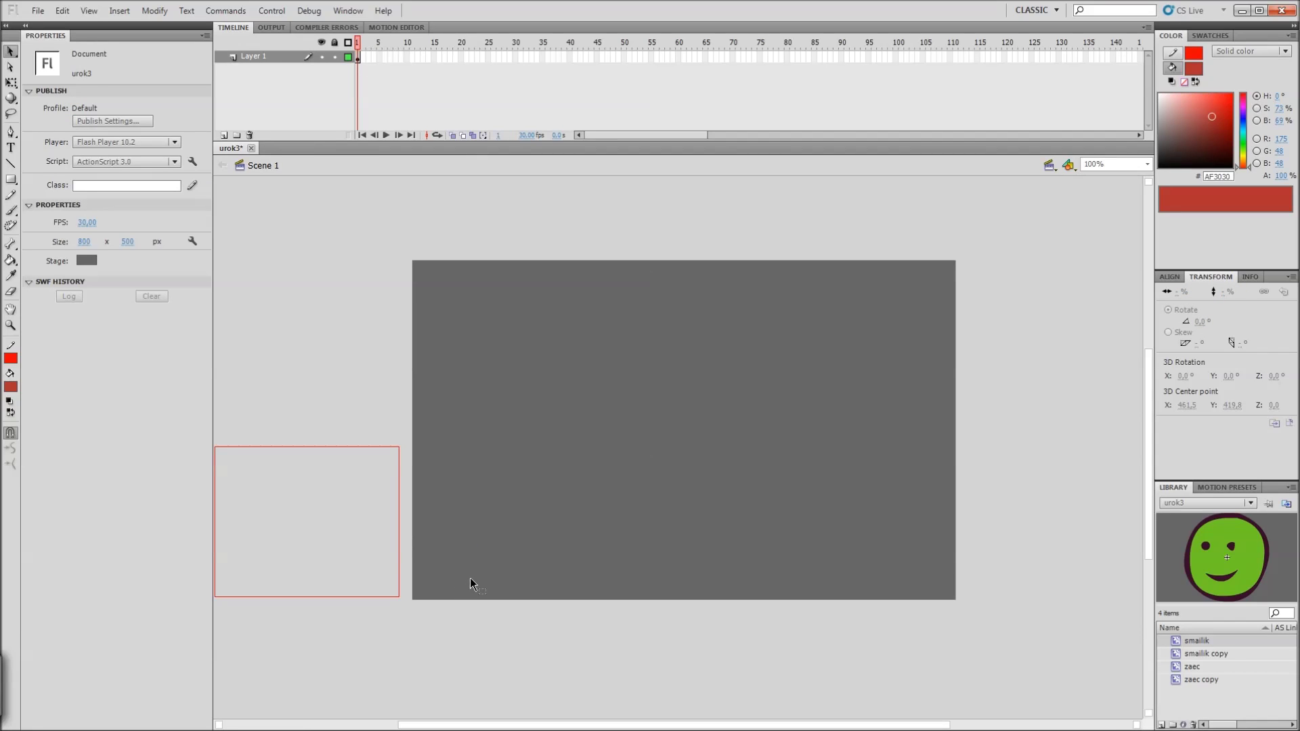
Step: Generate a 50-frame Fire Animation with End animation along a curved path from the stage's lower-left corner towards its right side
key("u")
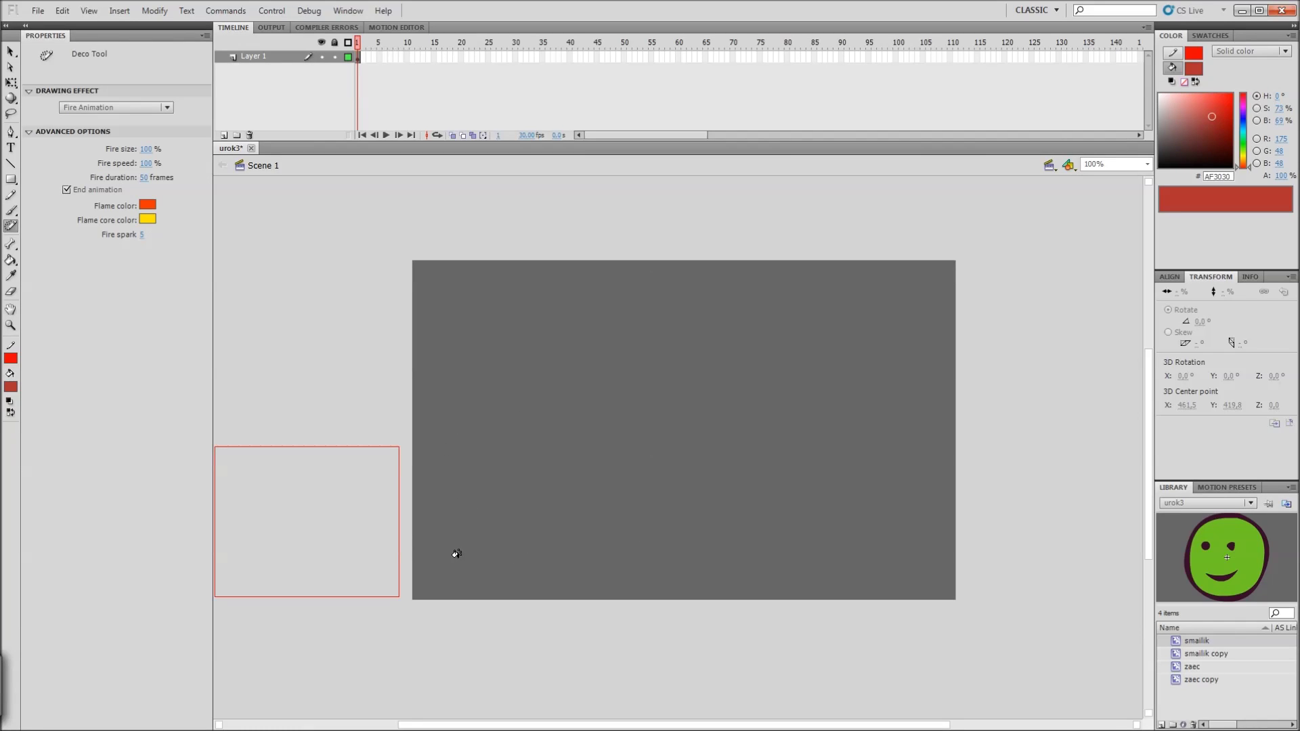
mouse_move(454, 557)
left_mouse_down()
mouse_move(484, 495)
mouse_move(566, 453)
mouse_move(617, 459)
mouse_move(642, 483)
mouse_move(662, 538)
mouse_move(689, 560)
mouse_move(672, 560)
mouse_move(703, 544)
mouse_move(687, 523)
mouse_move(770, 477)
left_mouse_up()
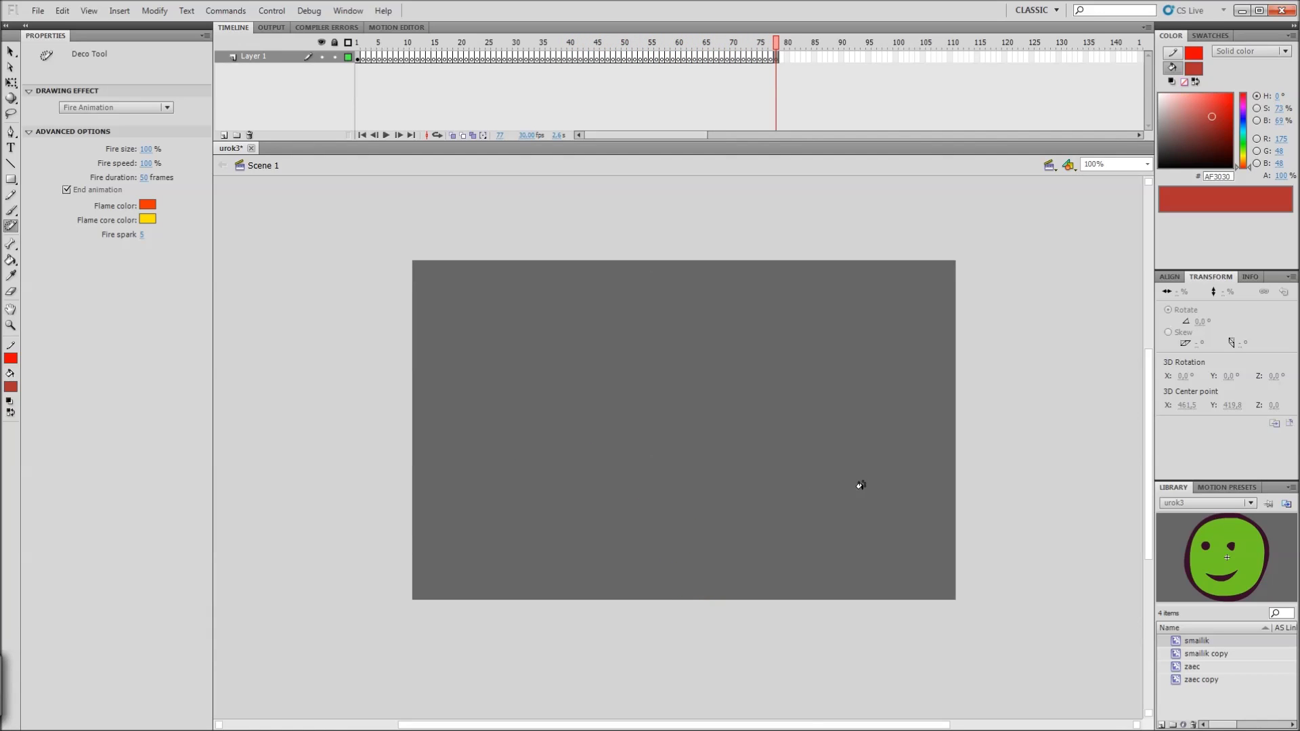
key("v")
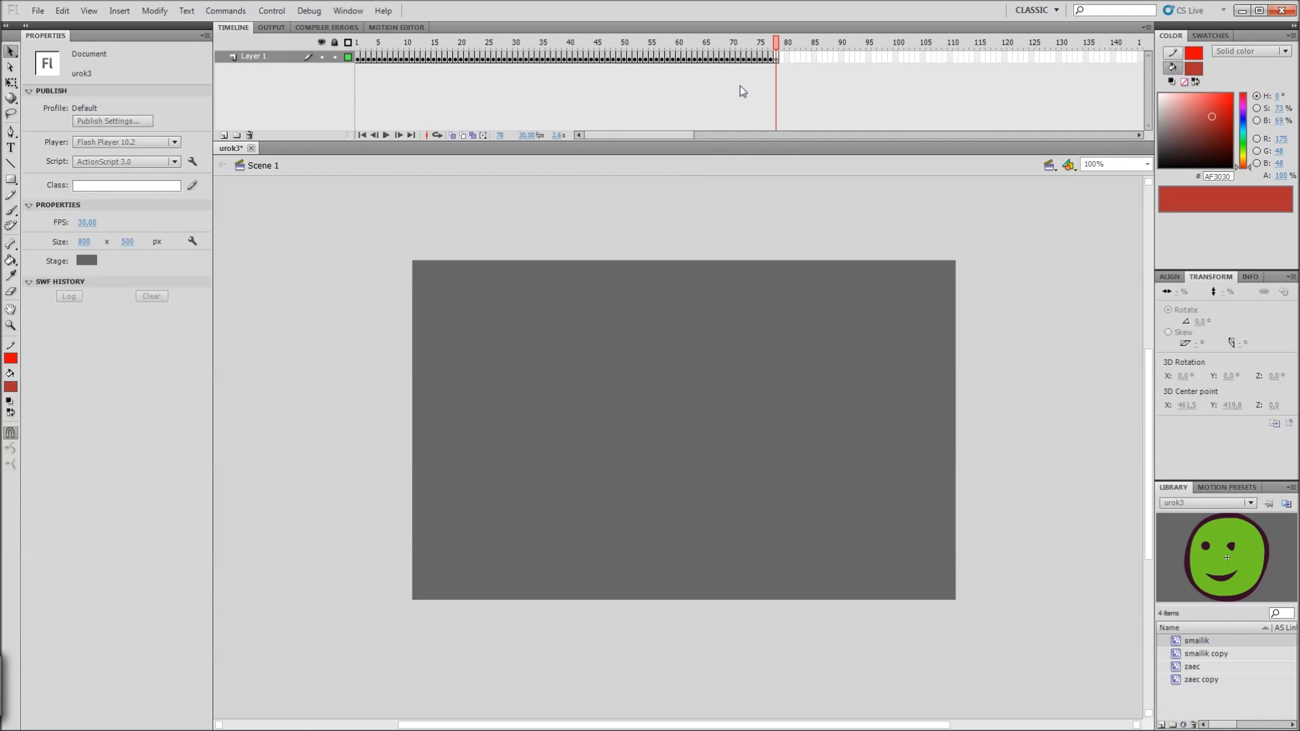
Step: Scrub through the fire animation, preview it as a test movie, and return to frame 1
left_click_drag(778, 50, 647, 57)
left_click_drag(411, 42, 792, 39)
key("Return")
key("ctrl+Return")
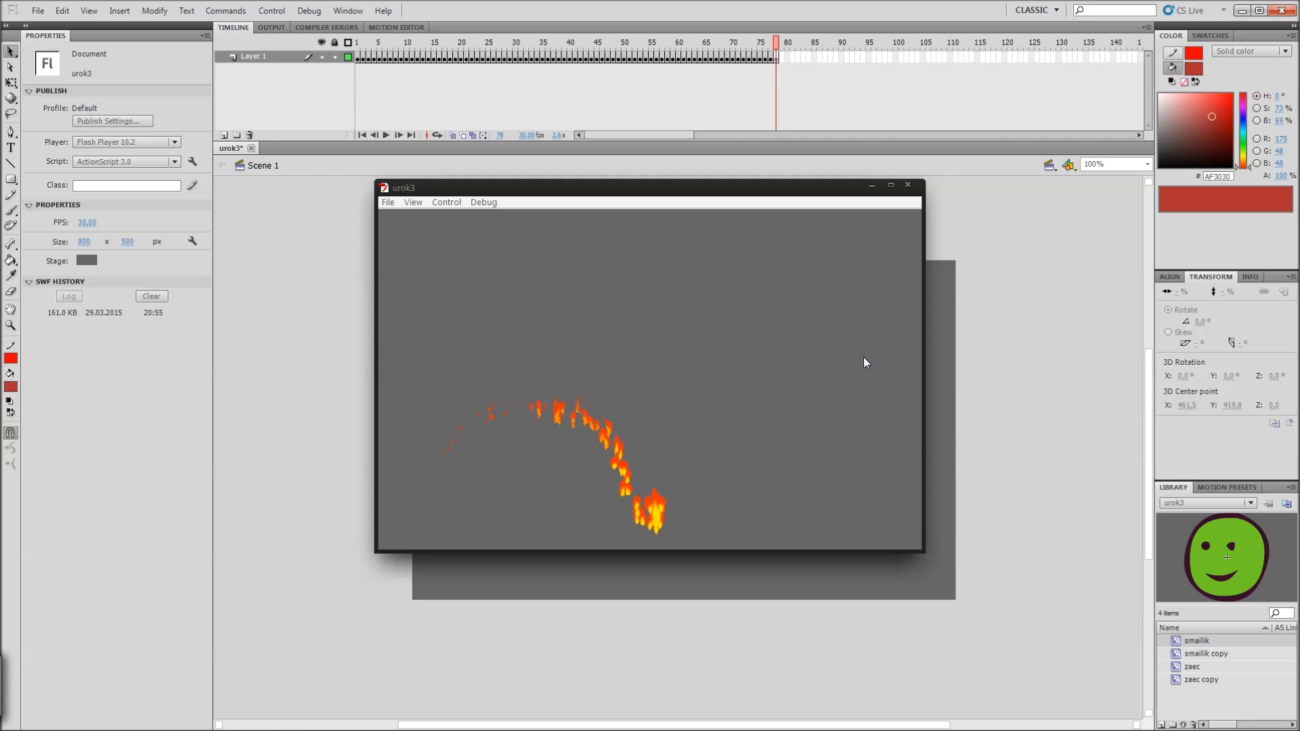
left_click(909, 187)
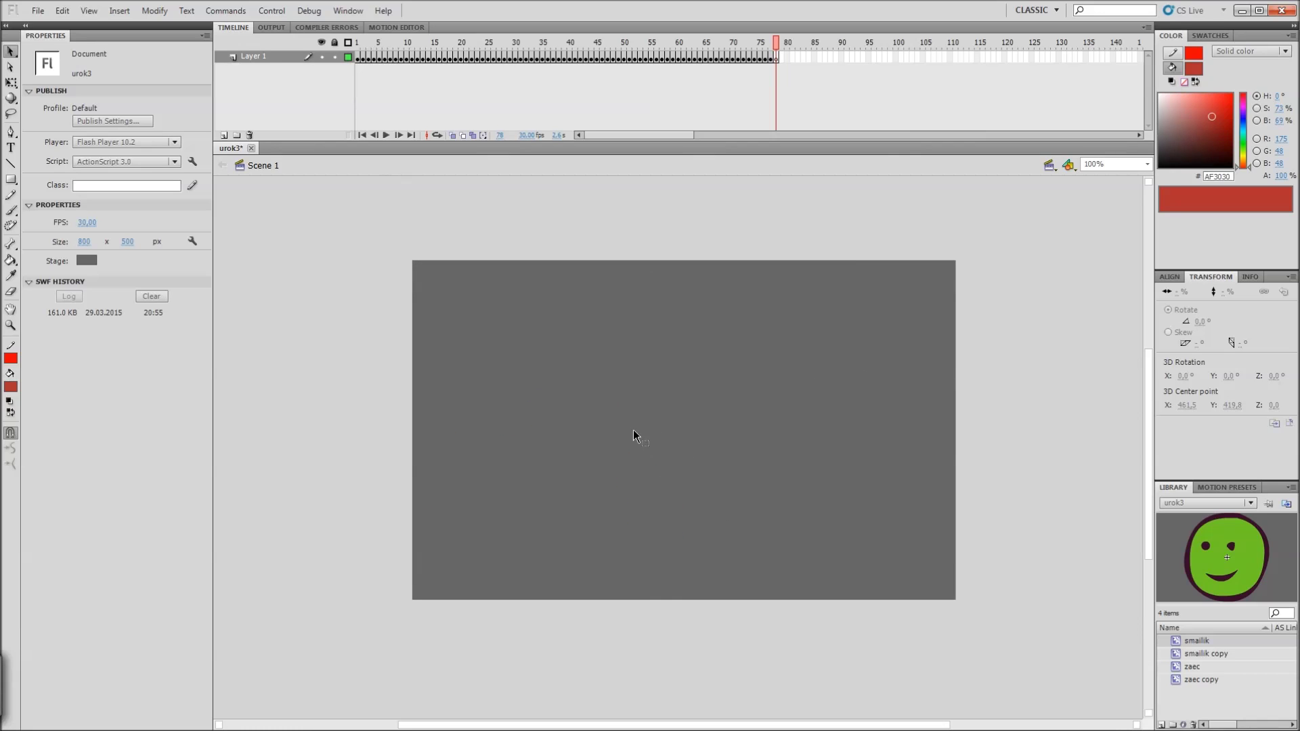
left_click_drag(773, 43, 357, 42)
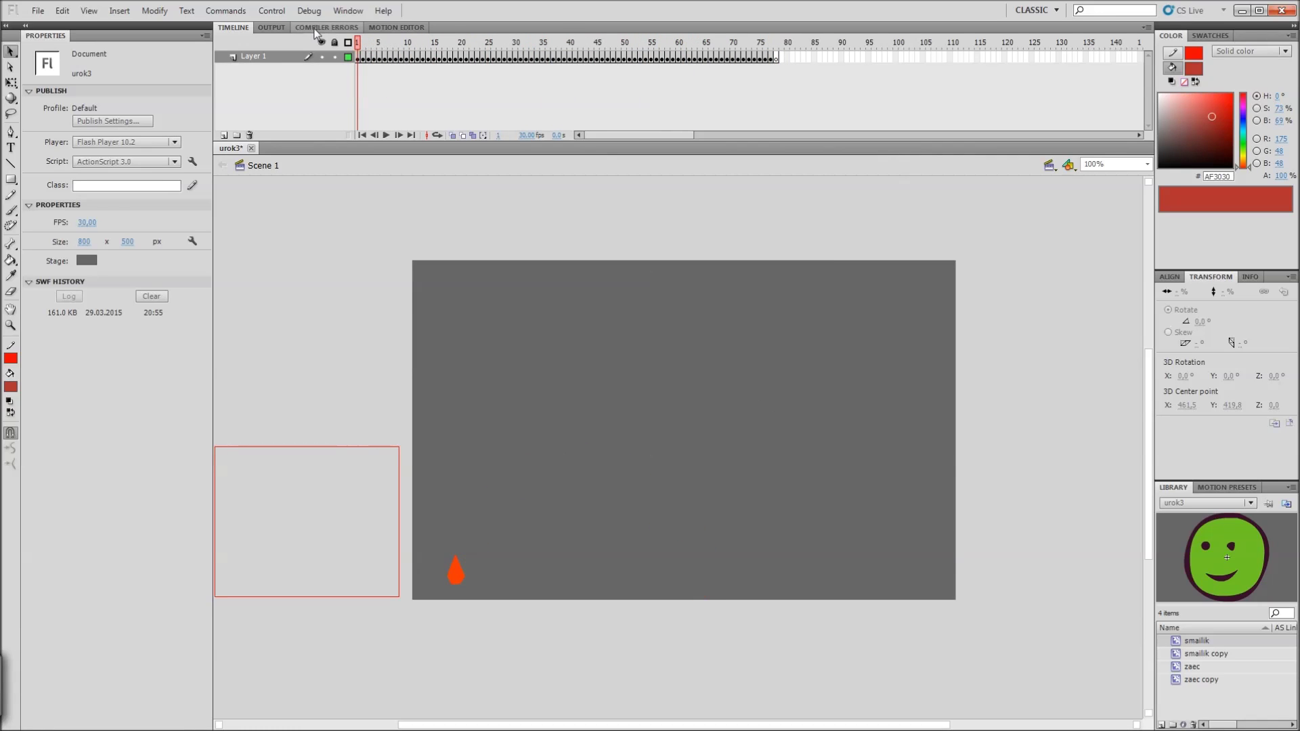
Step: Clear the second fire by removing Layer 1's frames after the first and deleting the flame left on frame 1
left_click_drag(775, 57, 364, 56)
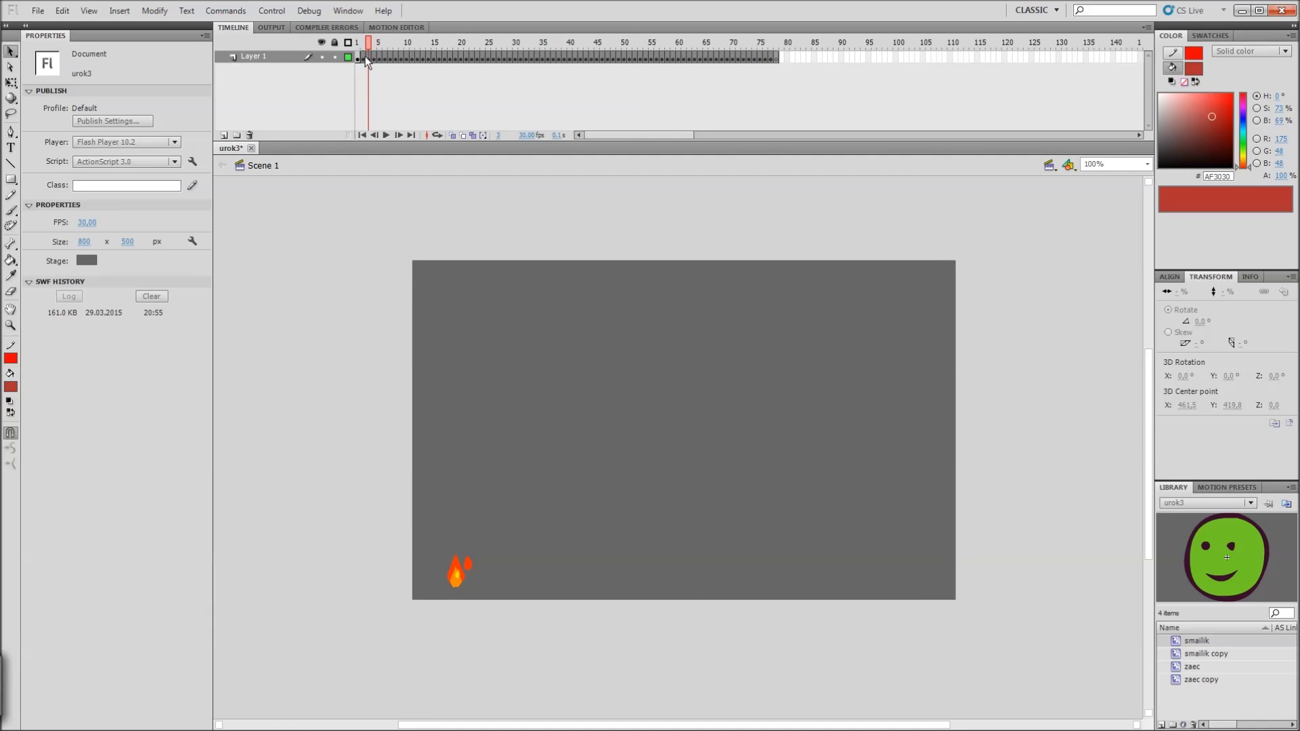
right_click(364, 56)
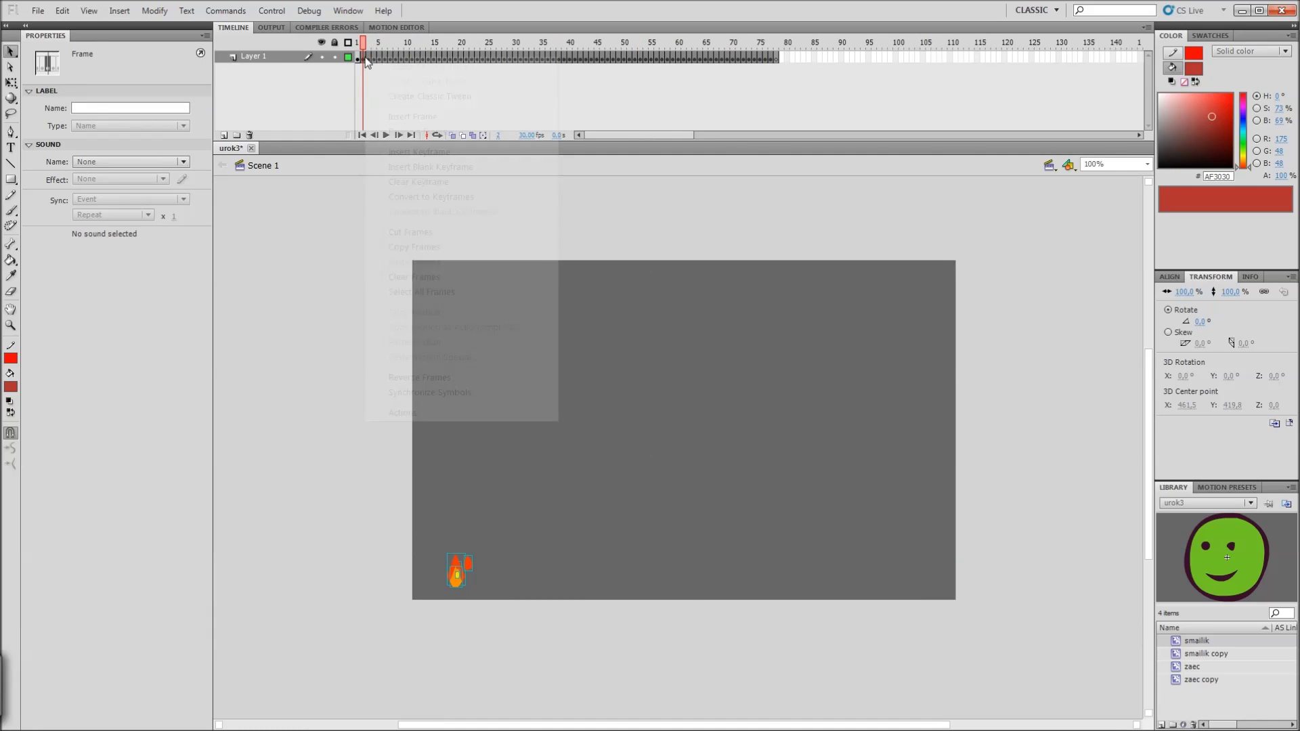
left_click(438, 134)
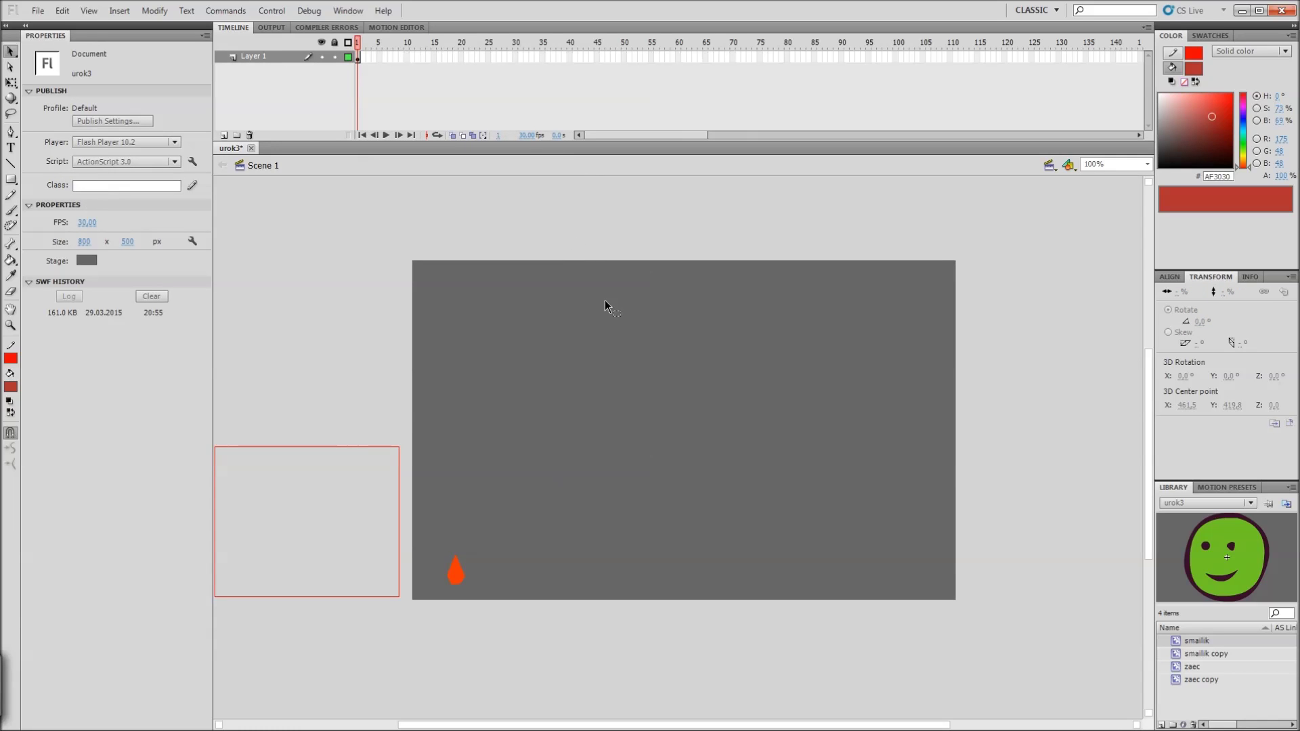
key("ctrl+a")
key("Delete")
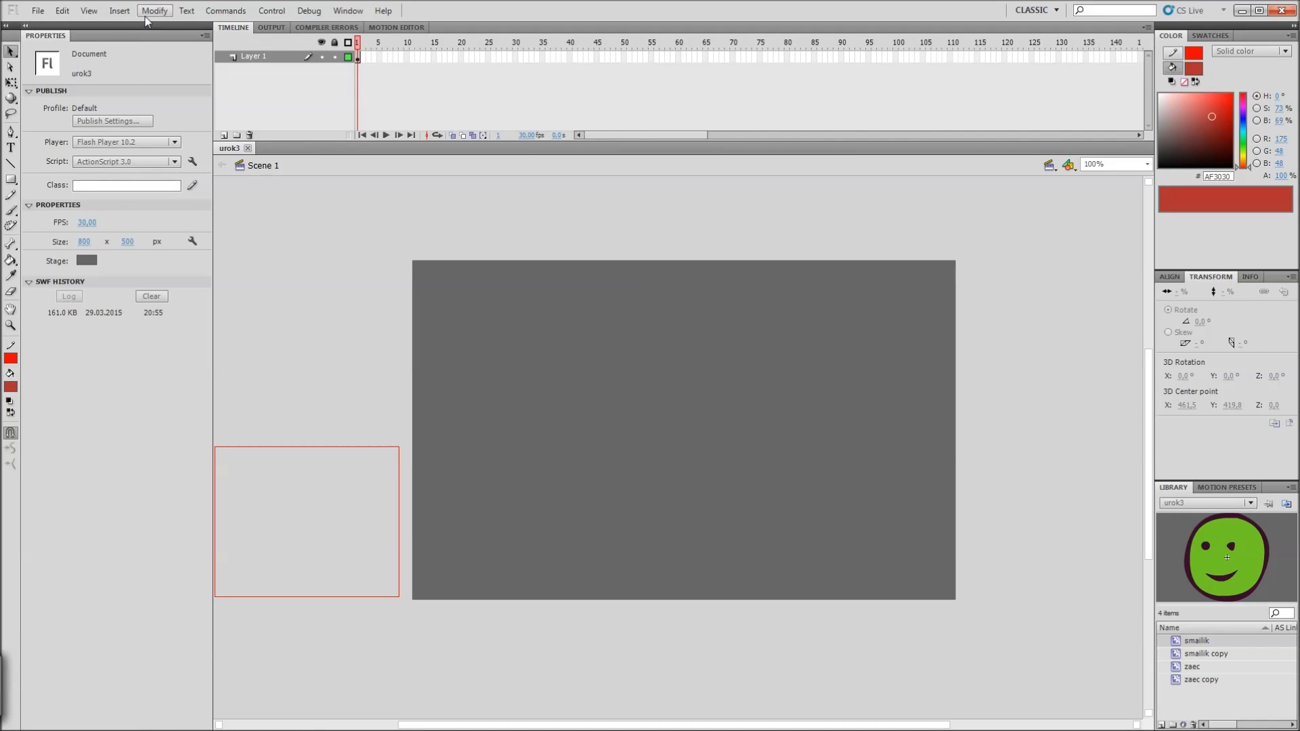
Step: Paint several looping strokes across the stage with the Deco Tool's Flame Brush at a flame size of 2 px
key("u")
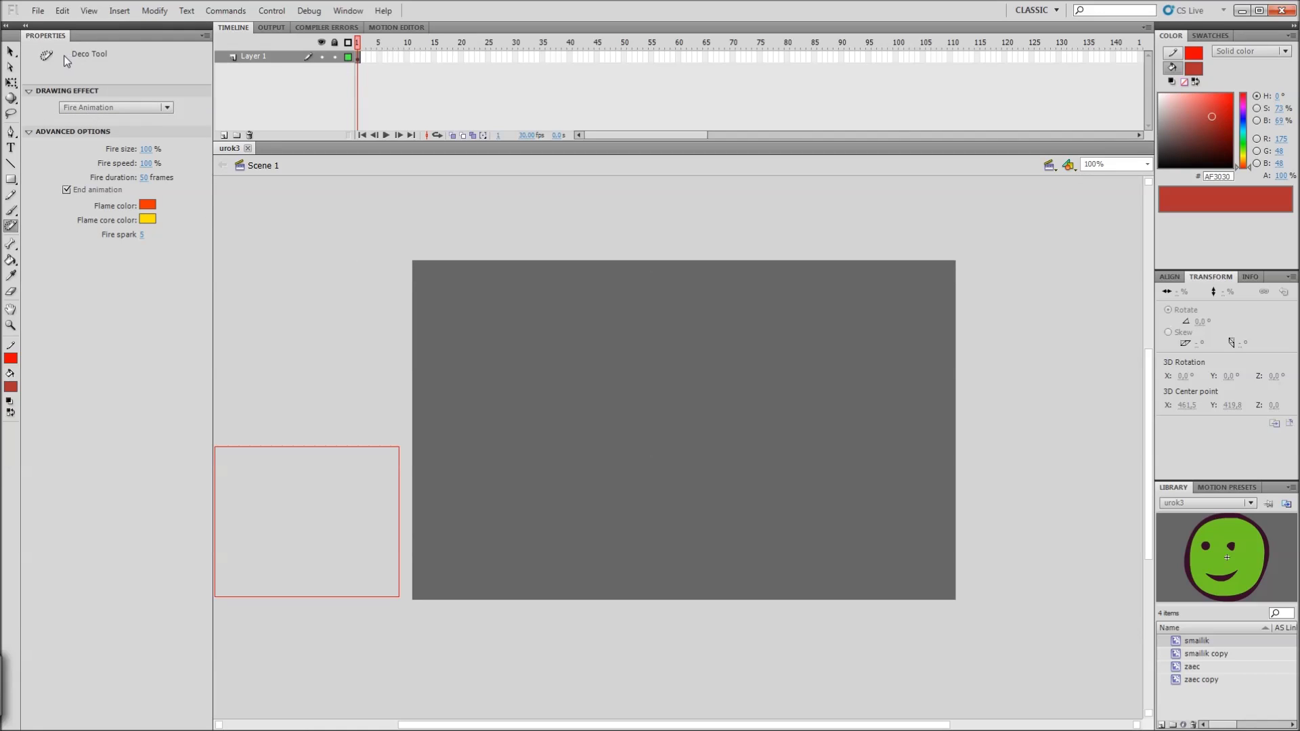
left_click(105, 110)
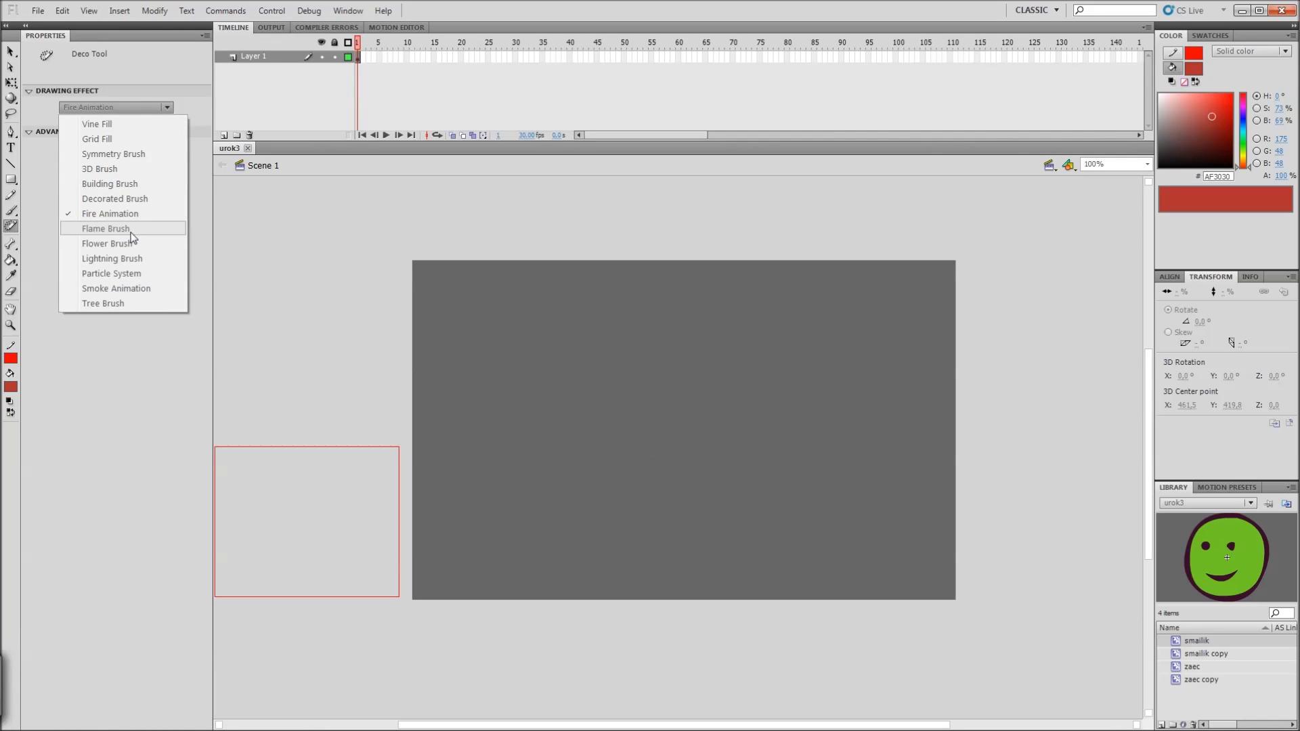
left_click(105, 229)
left_click(593, 429)
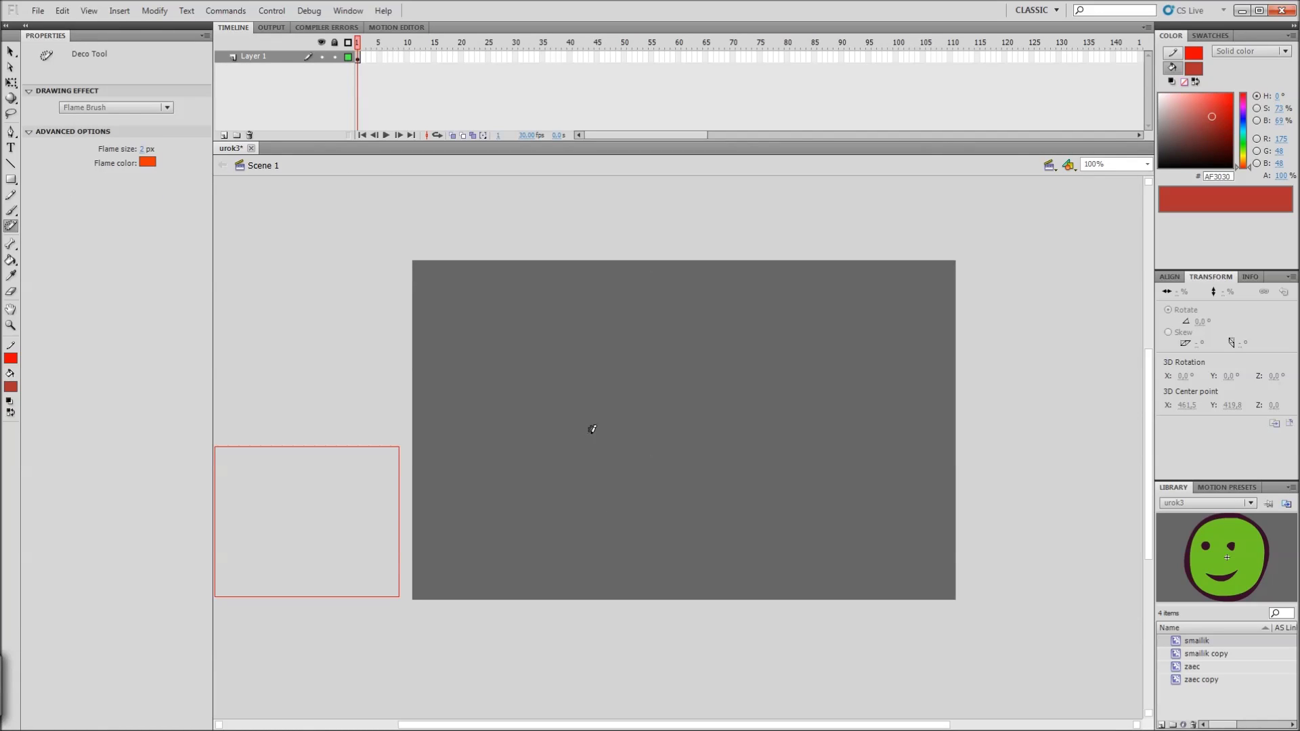
mouse_move(606, 441)
left_mouse_down()
mouse_move(651, 409)
mouse_move(746, 435)
mouse_move(553, 510)
mouse_move(682, 537)
mouse_move(783, 444)
mouse_move(705, 375)
mouse_move(522, 446)
mouse_move(640, 474)
mouse_move(881, 437)
mouse_move(771, 334)
left_mouse_up()
mouse_move(635, 328)
left_mouse_down()
mouse_move(482, 425)
mouse_move(572, 362)
mouse_move(600, 323)
mouse_move(665, 298)
mouse_move(749, 296)
mouse_move(836, 343)
mouse_move(822, 434)
left_mouse_up()
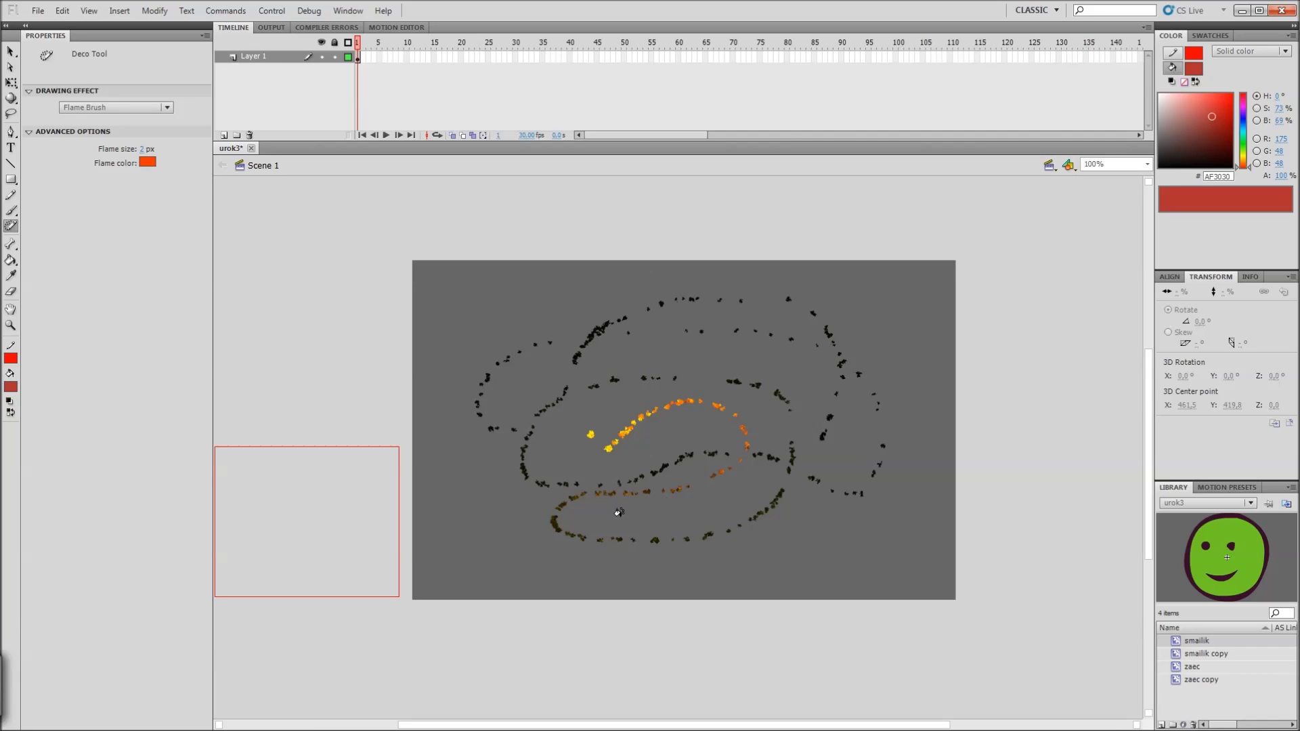
left_click_drag(485, 501, 480, 416)
mouse_move(498, 542)
left_mouse_down()
mouse_move(540, 497)
mouse_move(584, 494)
mouse_move(626, 551)
mouse_move(688, 567)
mouse_move(808, 567)
left_mouse_up()
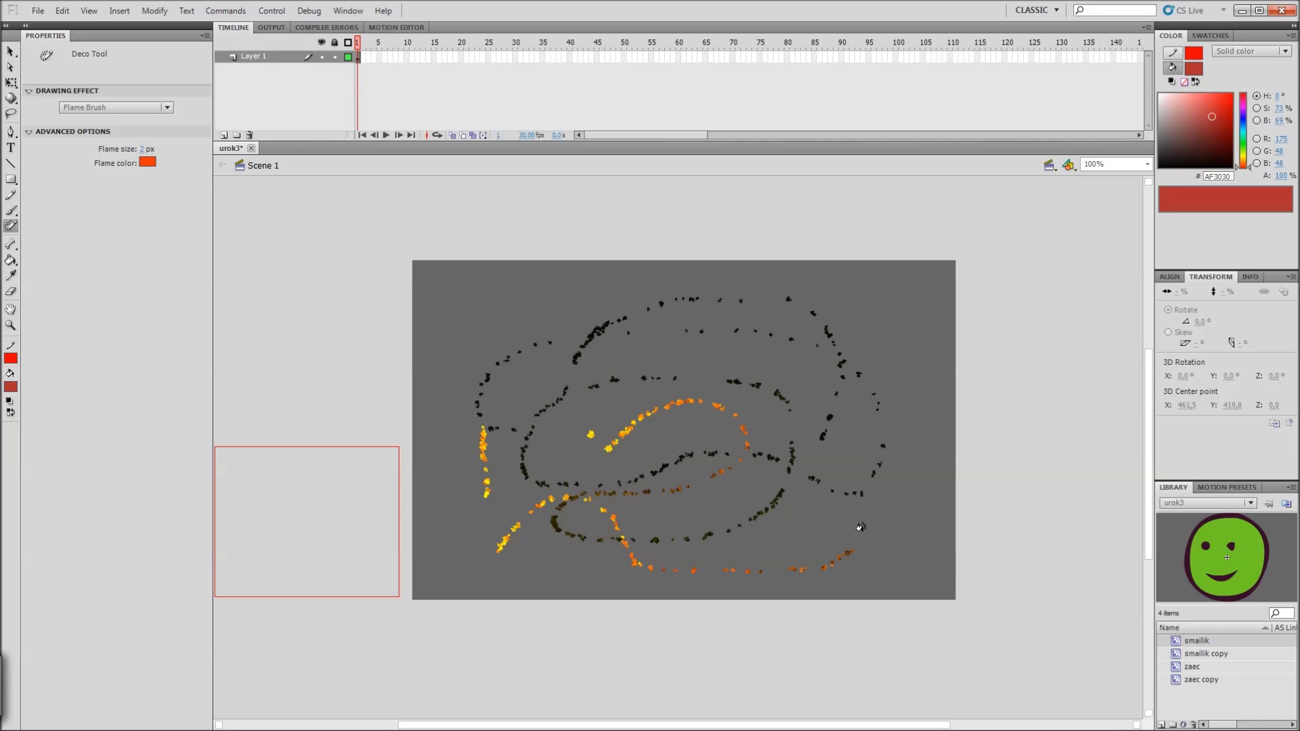
mouse_move(860, 527)
left_mouse_down()
mouse_move(797, 527)
mouse_move(820, 526)
mouse_move(780, 549)
mouse_move(630, 571)
mouse_move(770, 547)
mouse_move(538, 568)
mouse_move(592, 555)
mouse_move(504, 547)
mouse_move(505, 519)
mouse_move(616, 522)
mouse_move(507, 504)
mouse_move(489, 526)
mouse_move(549, 506)
mouse_move(527, 528)
mouse_move(519, 498)
mouse_move(510, 528)
mouse_move(723, 401)
left_mouse_up()
mouse_move(518, 433)
left_mouse_down()
mouse_move(562, 399)
mouse_move(677, 396)
mouse_move(778, 440)
mouse_move(788, 464)
left_mouse_up()
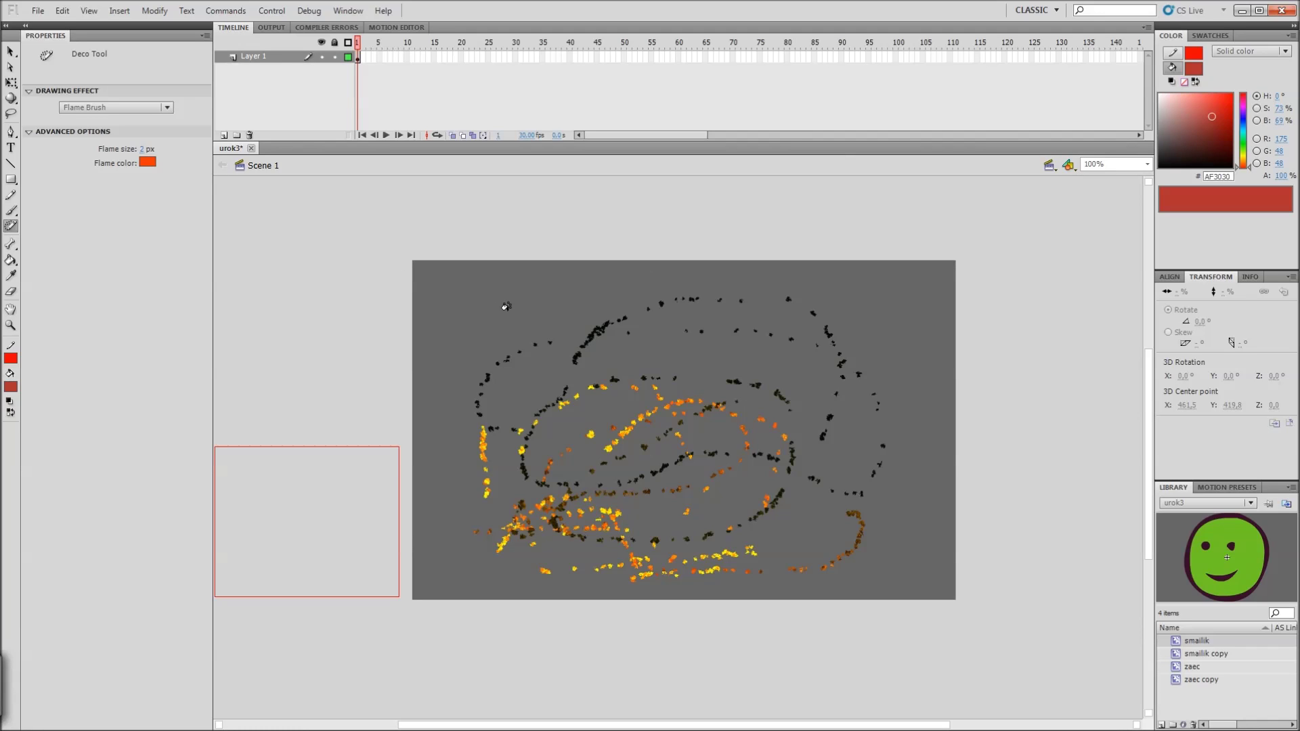
mouse_move(557, 296)
left_mouse_down()
mouse_move(736, 327)
mouse_move(594, 427)
mouse_move(687, 440)
left_mouse_up()
Step: Select all the Flame Brush strokes and delete them from the stage
key("v")
mouse_move(1034, 220)
left_mouse_down()
mouse_move(487, 624)
mouse_move(422, 655)
left_mouse_up()
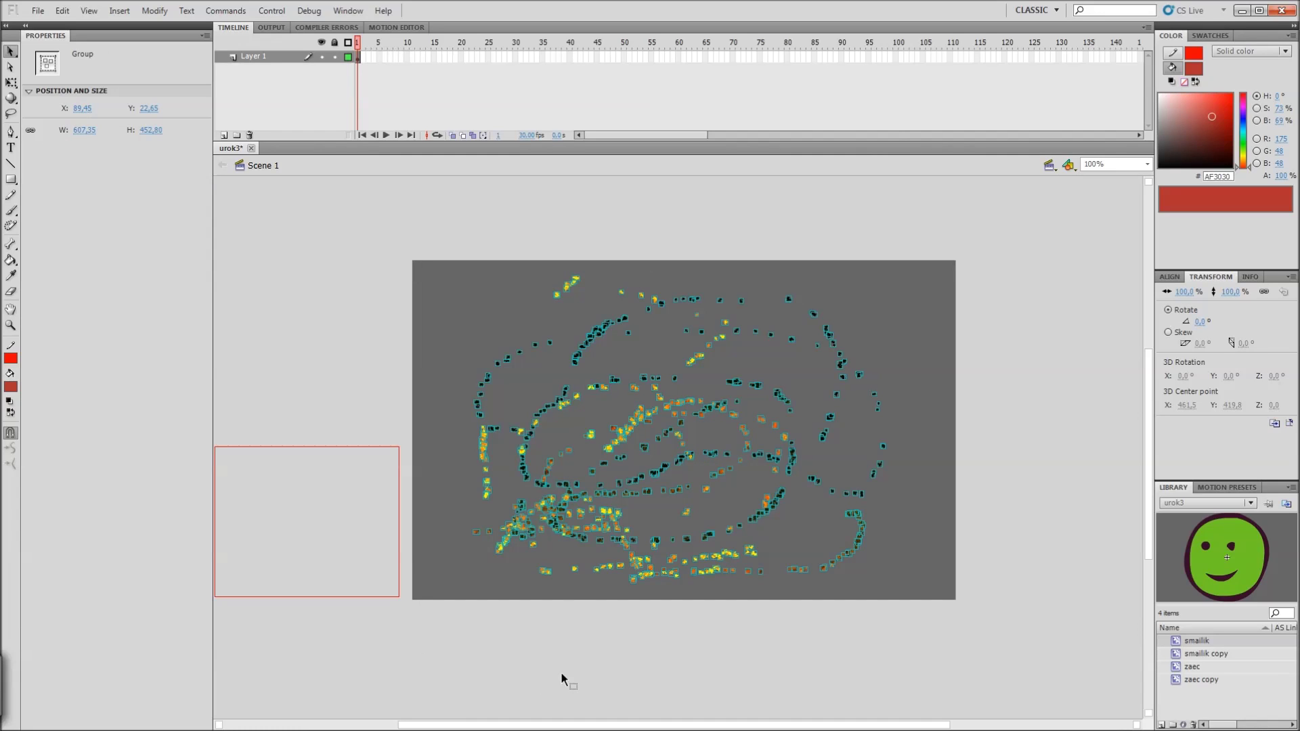
key("Delete")
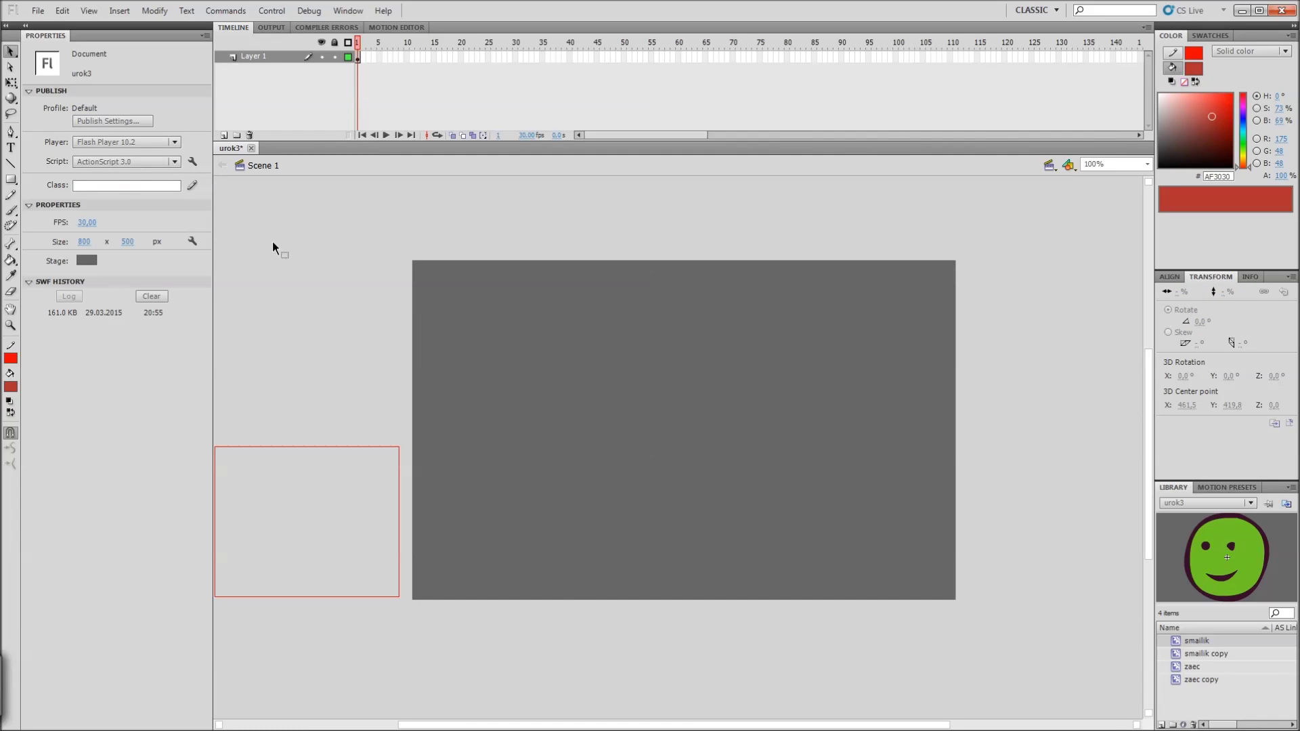
Step: Switch the Deco Tool's drawing effect to Flower Brush
key("u")
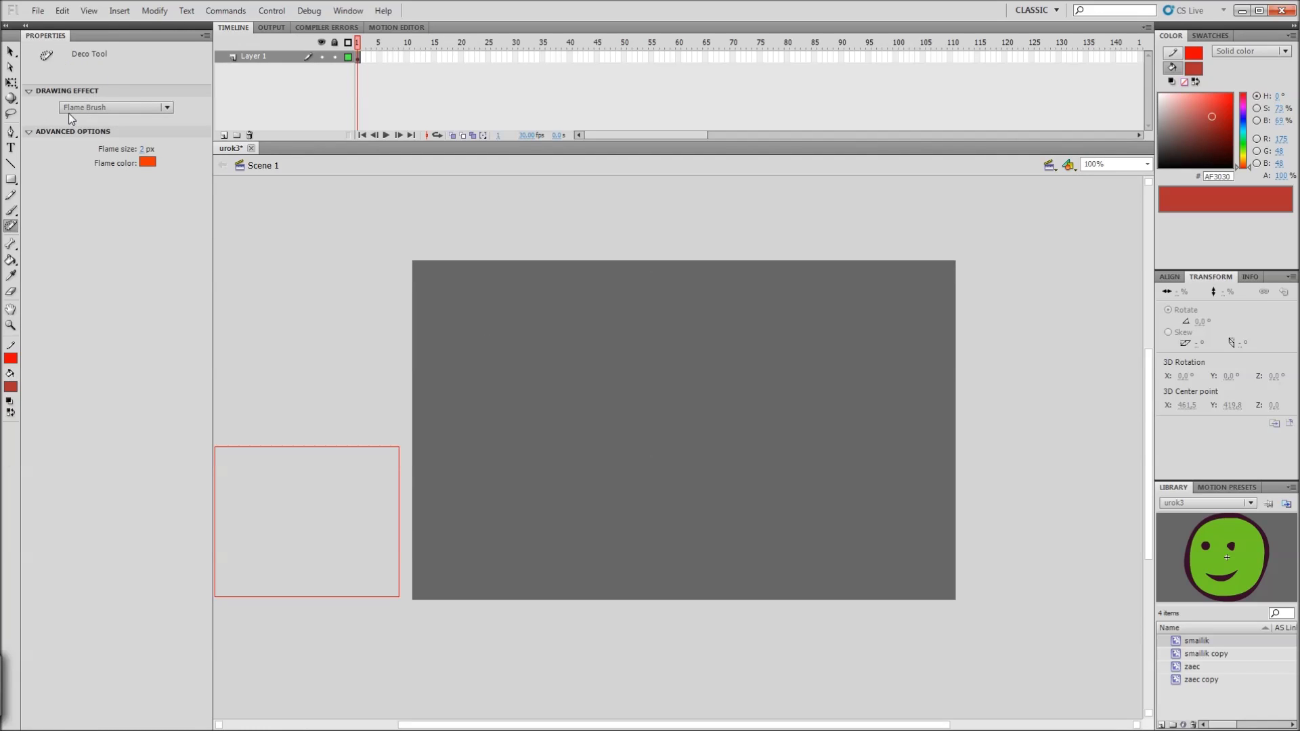
left_click(87, 107)
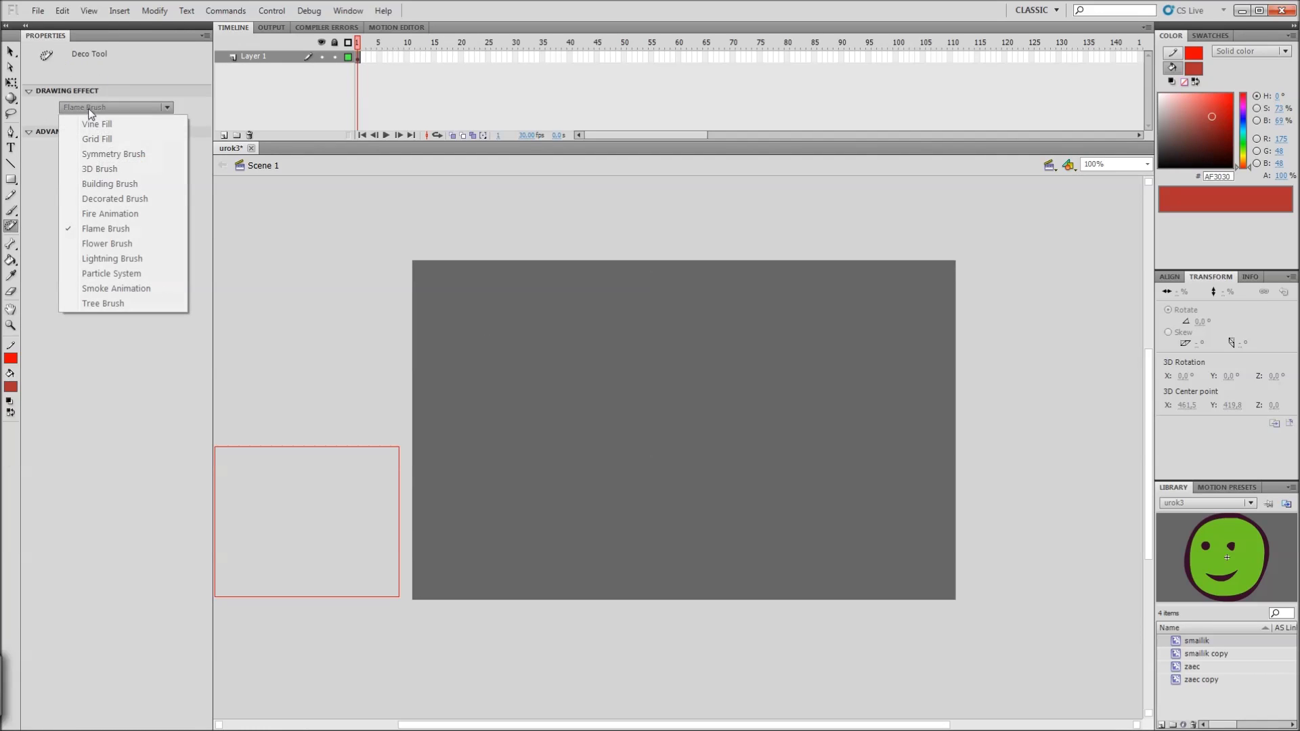
left_click(122, 245)
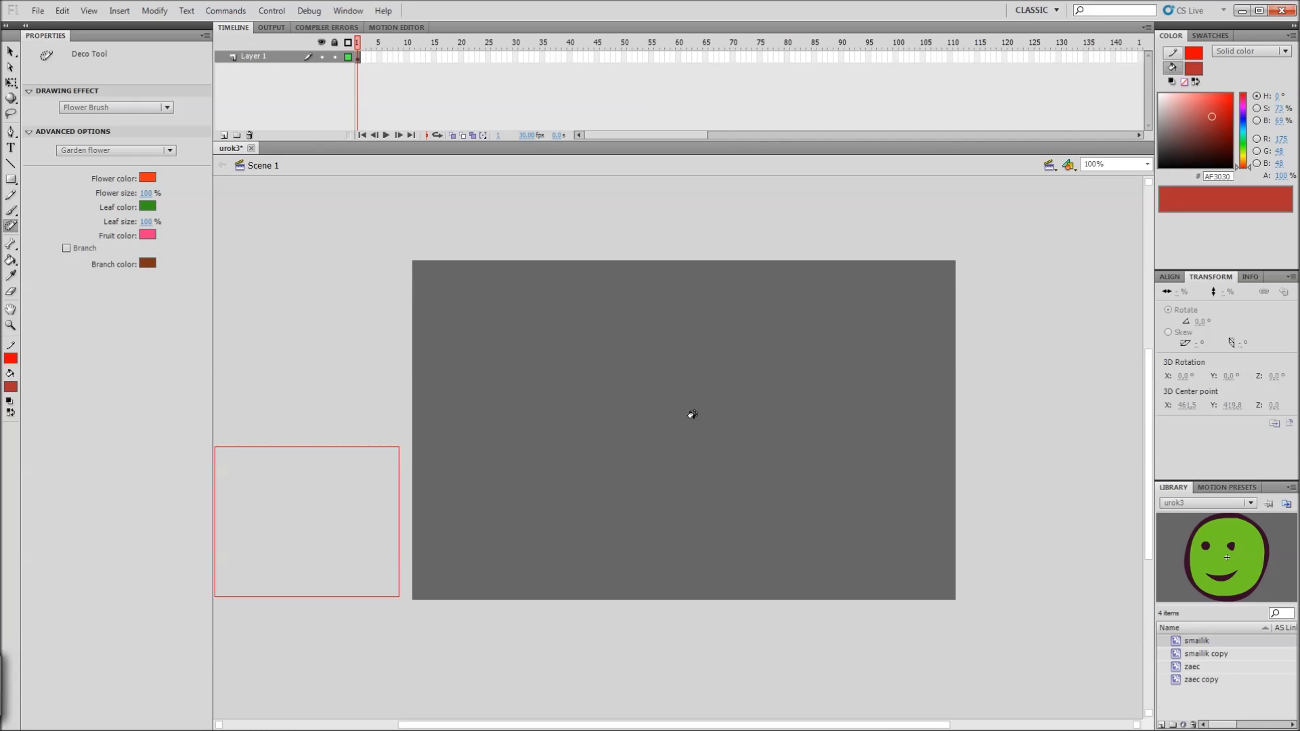
Step: Move the red rectangle outline from beside the stage onto the stage's lower-left area
key("v")
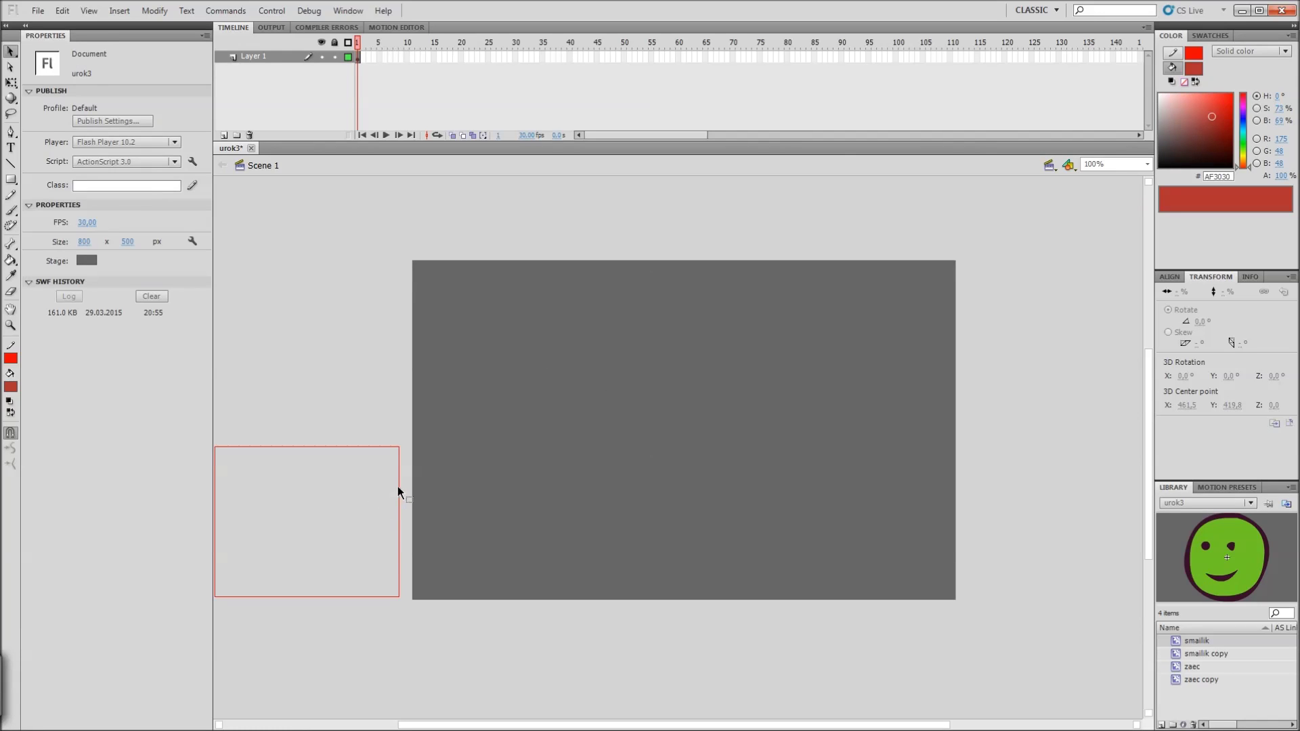
double_click(400, 486)
left_click_drag(398, 492, 619, 469)
left_click(624, 448)
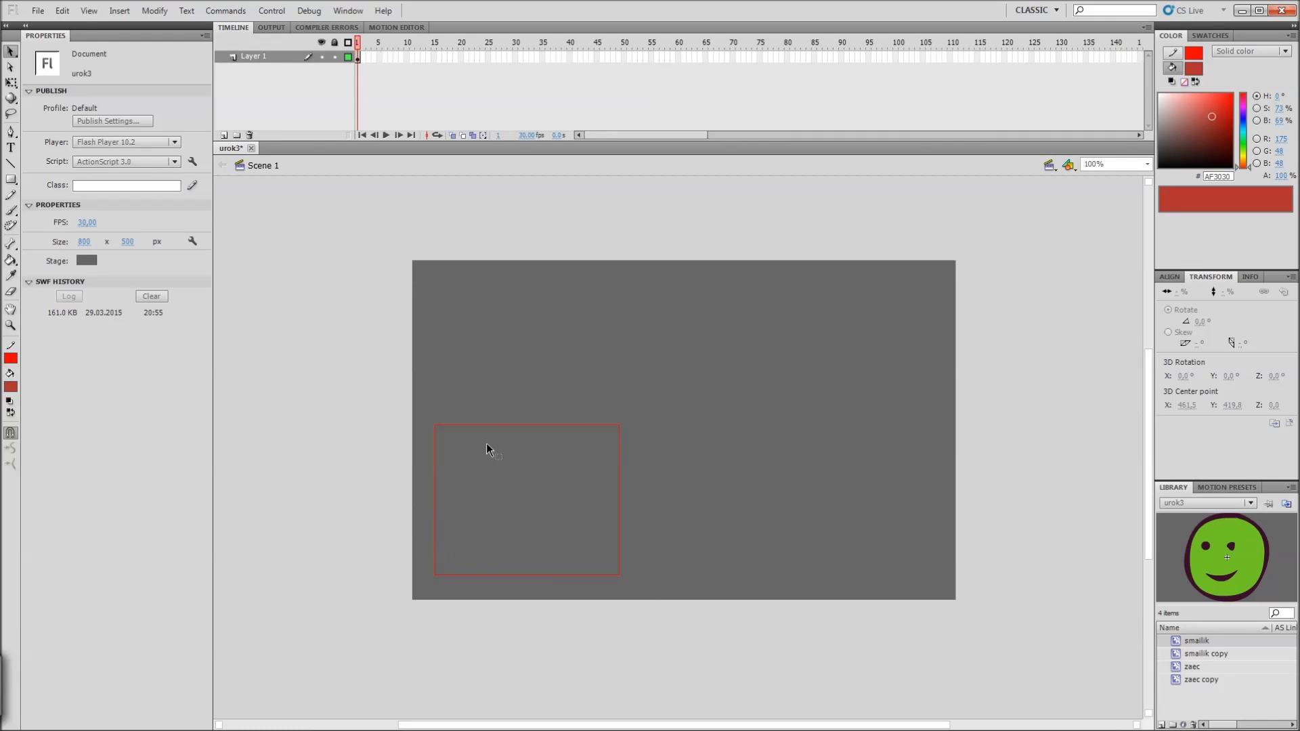
Step: Paint Garden flower strokes with the Flower Brush inside the red rectangle and across the rest of the stage
key("u")
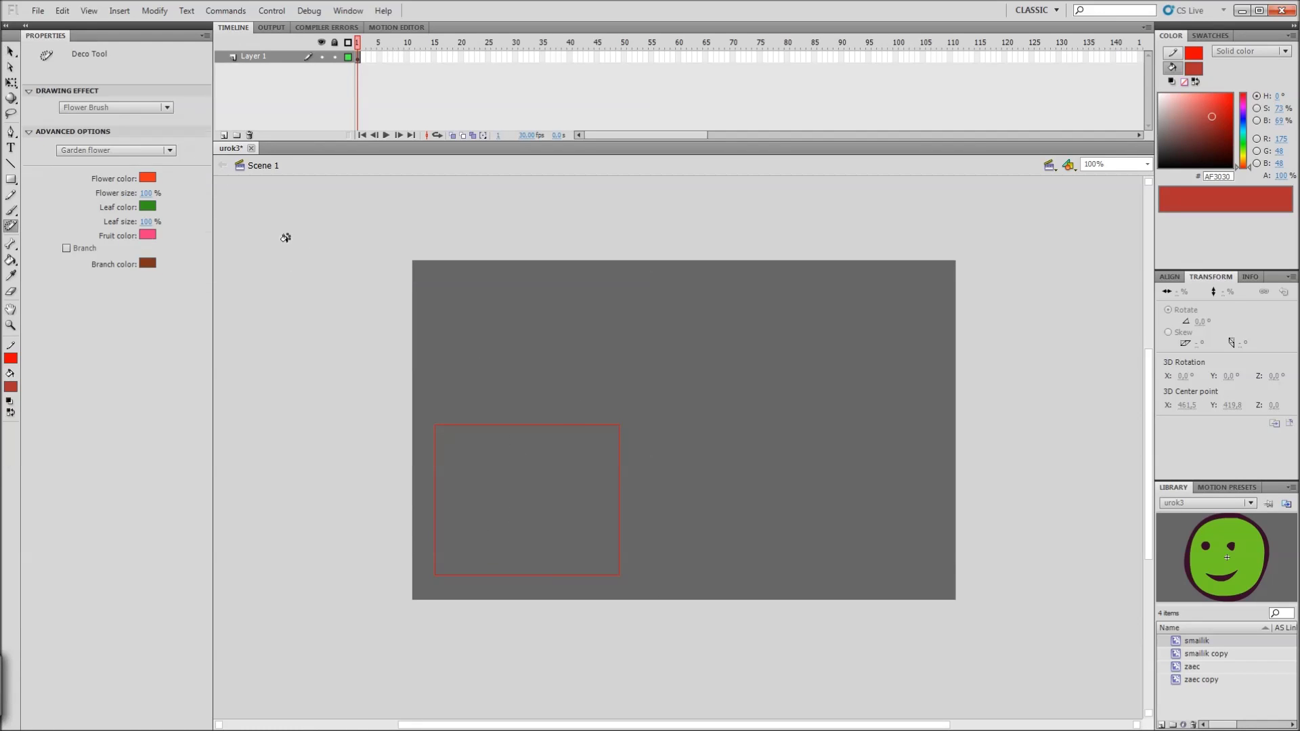
left_click_drag(544, 509, 542, 500)
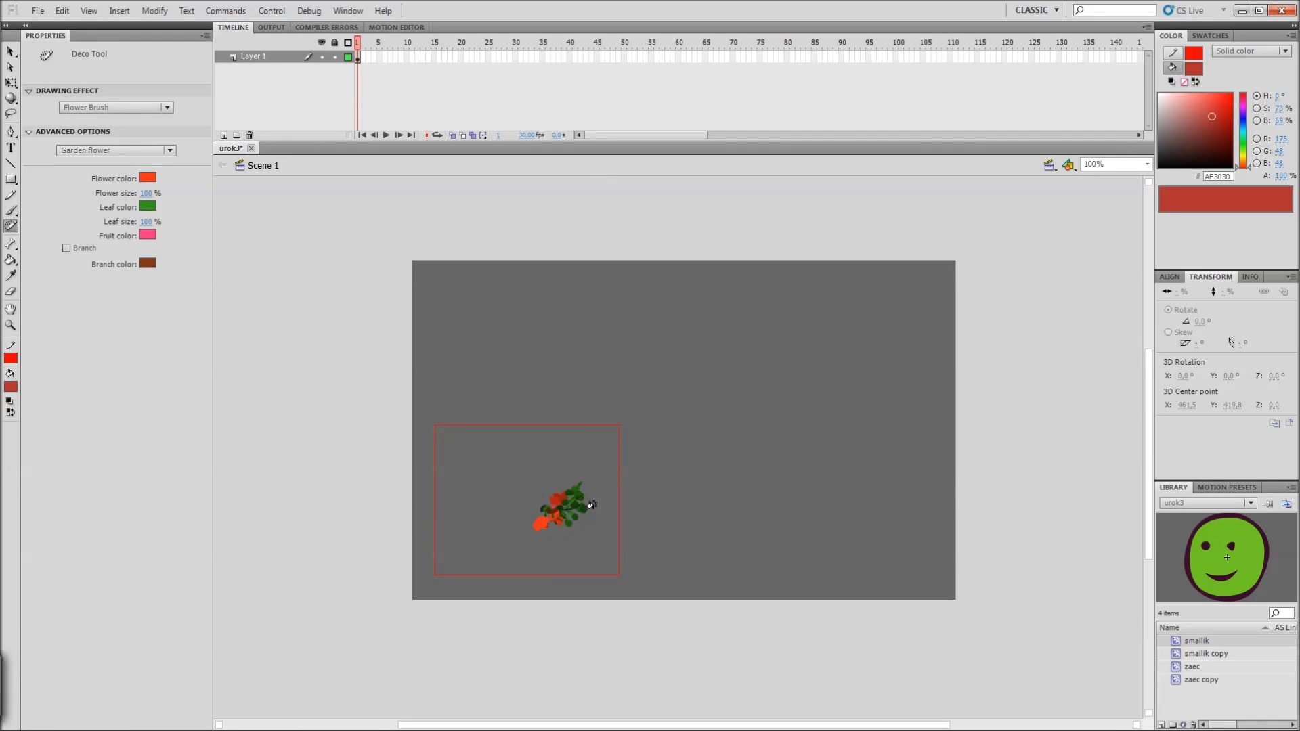
mouse_move(479, 471)
left_mouse_down()
mouse_move(499, 473)
mouse_move(521, 518)
mouse_move(535, 460)
mouse_move(589, 453)
left_mouse_up()
mouse_move(502, 381)
left_mouse_down()
mouse_move(653, 368)
mouse_move(867, 383)
mouse_move(849, 346)
mouse_move(803, 477)
mouse_move(696, 440)
mouse_move(779, 406)
mouse_move(833, 487)
mouse_move(656, 418)
mouse_move(602, 369)
mouse_move(482, 406)
mouse_move(784, 485)
left_mouse_up()
Step: Select all the painted flowers together with the red rectangle and delete them
key("v")
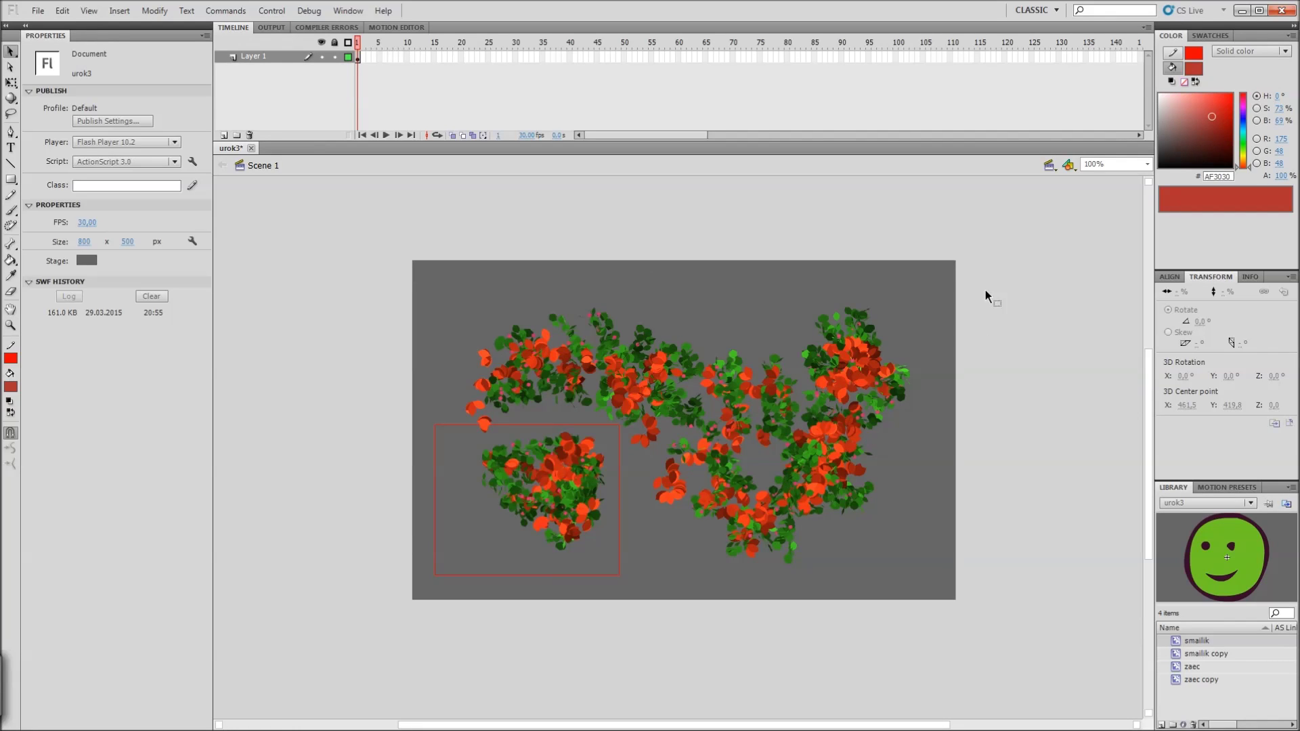
left_click_drag(1003, 237, 350, 678)
key("Delete")
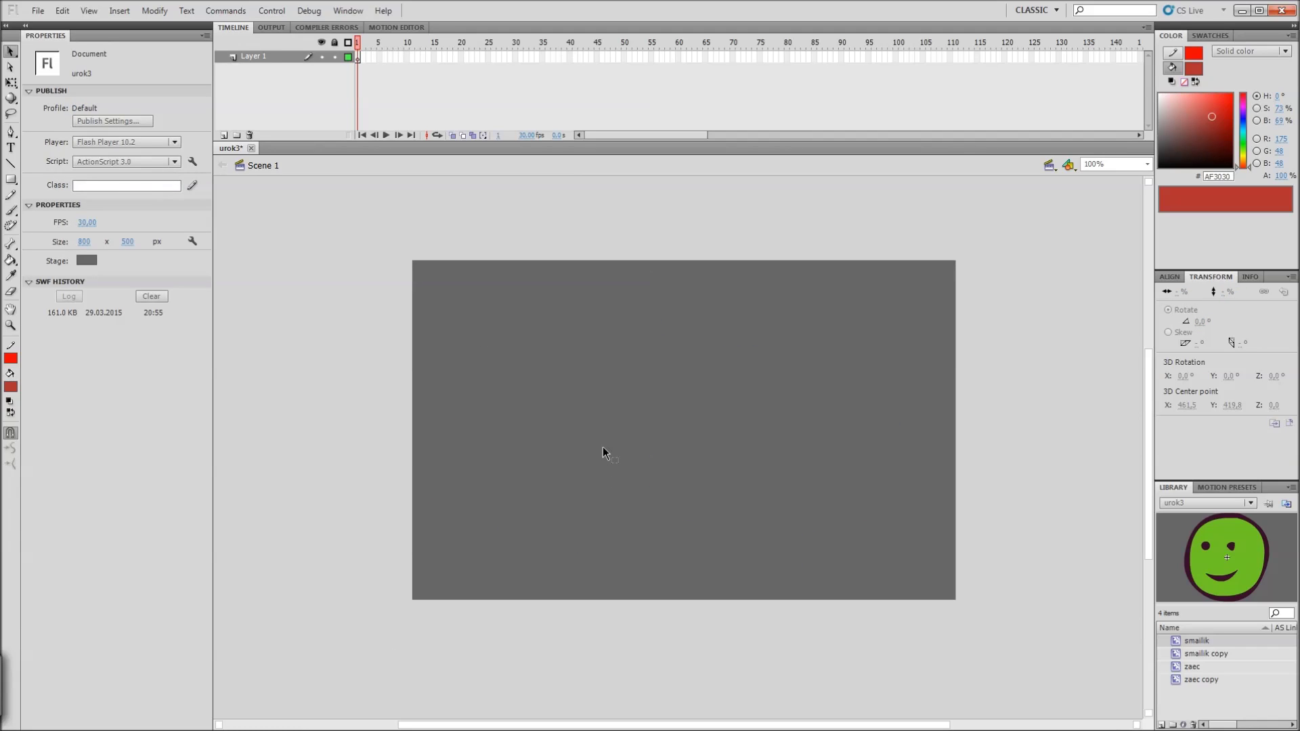
Step: Paint a Garden flower border around all four edges of the stage with the Deco Tool's Flower Brush
key("b")
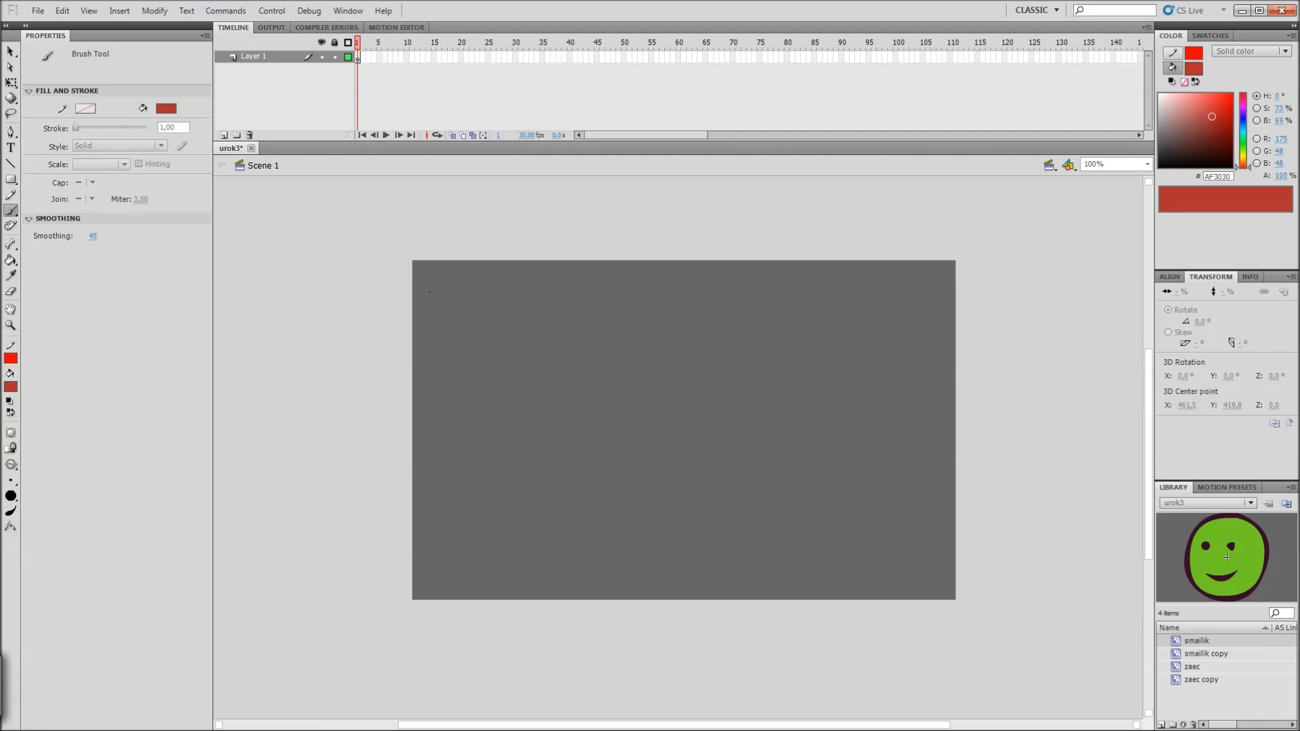
key("k")
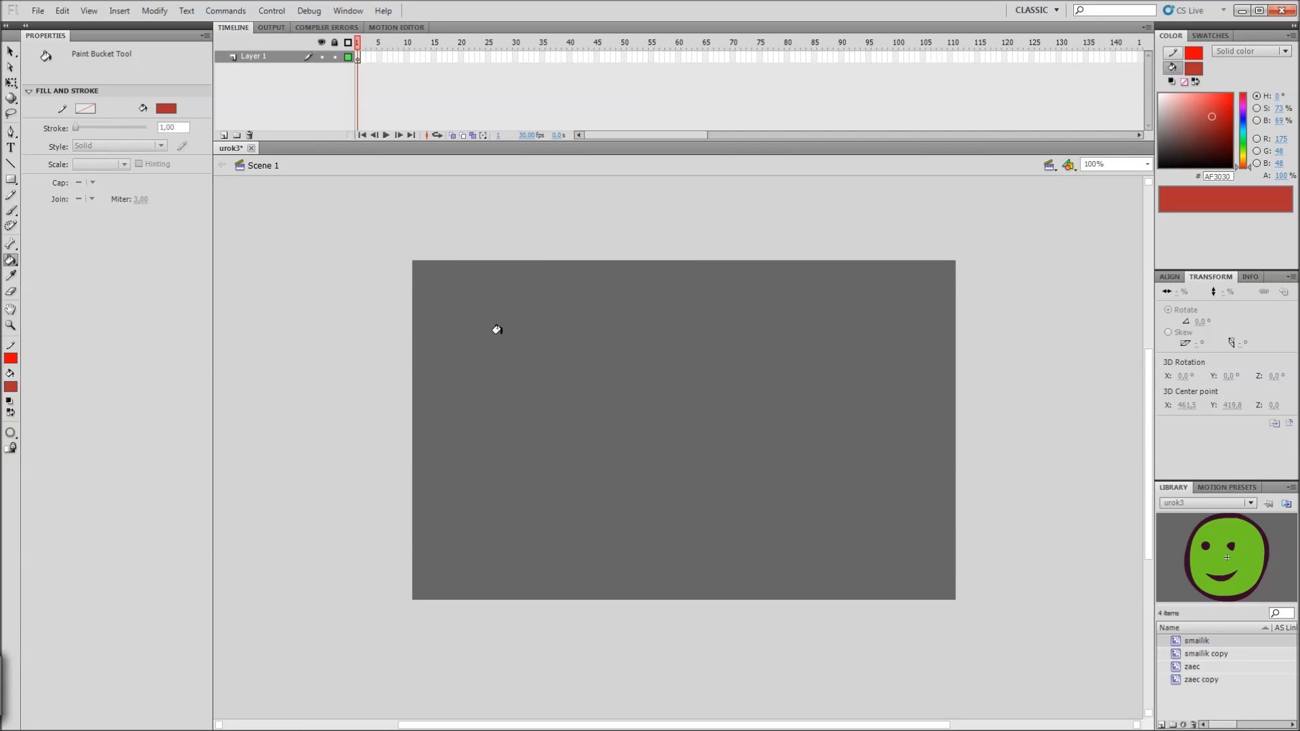
key("u")
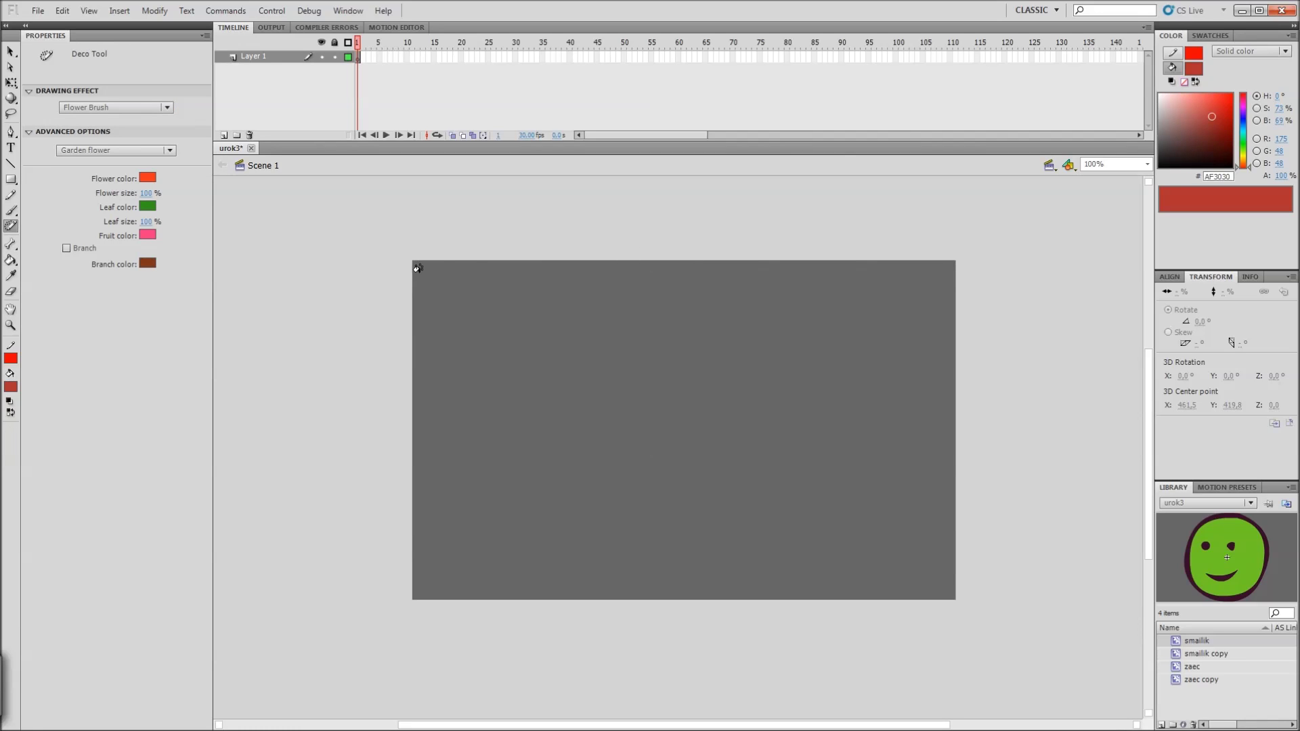
mouse_move(417, 268)
left_mouse_down()
mouse_move(630, 257)
mouse_move(860, 278)
mouse_move(948, 281)
left_mouse_up()
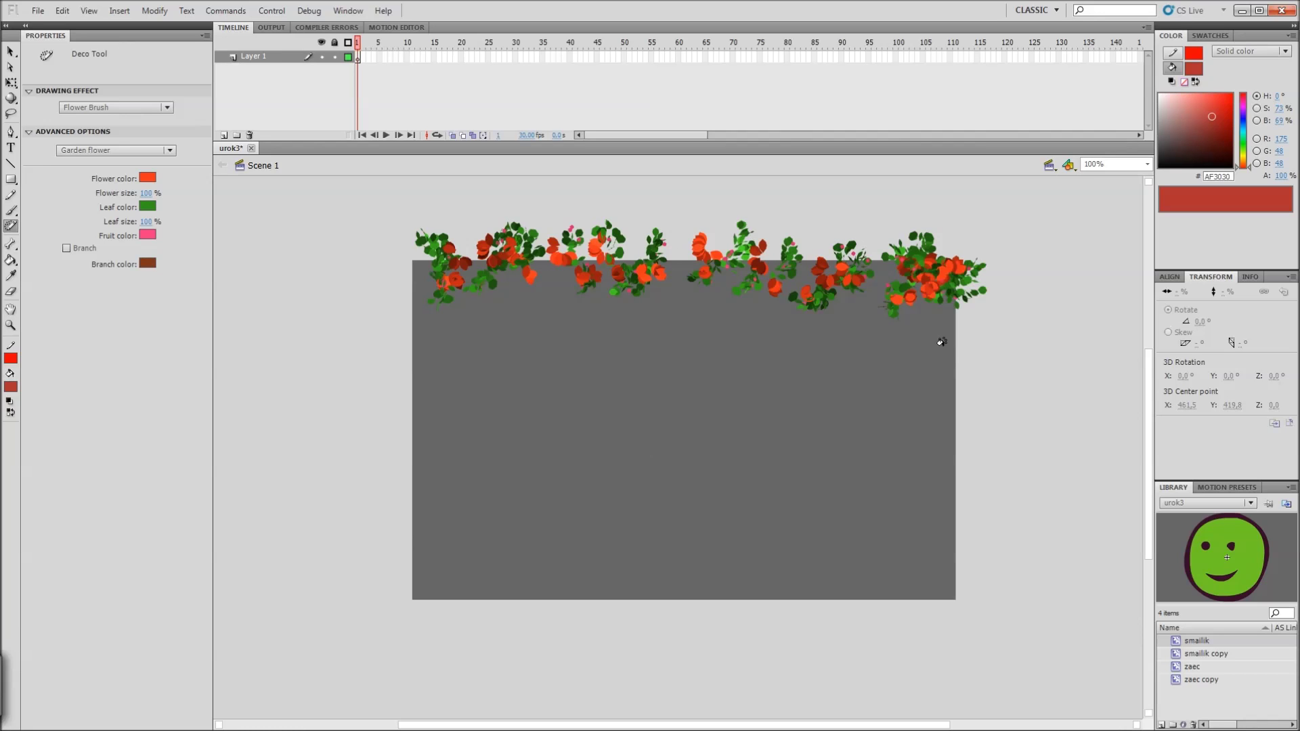
mouse_move(941, 342)
left_mouse_down()
mouse_move(928, 571)
mouse_move(429, 580)
mouse_move(404, 470)
mouse_move(421, 260)
left_mouse_up()
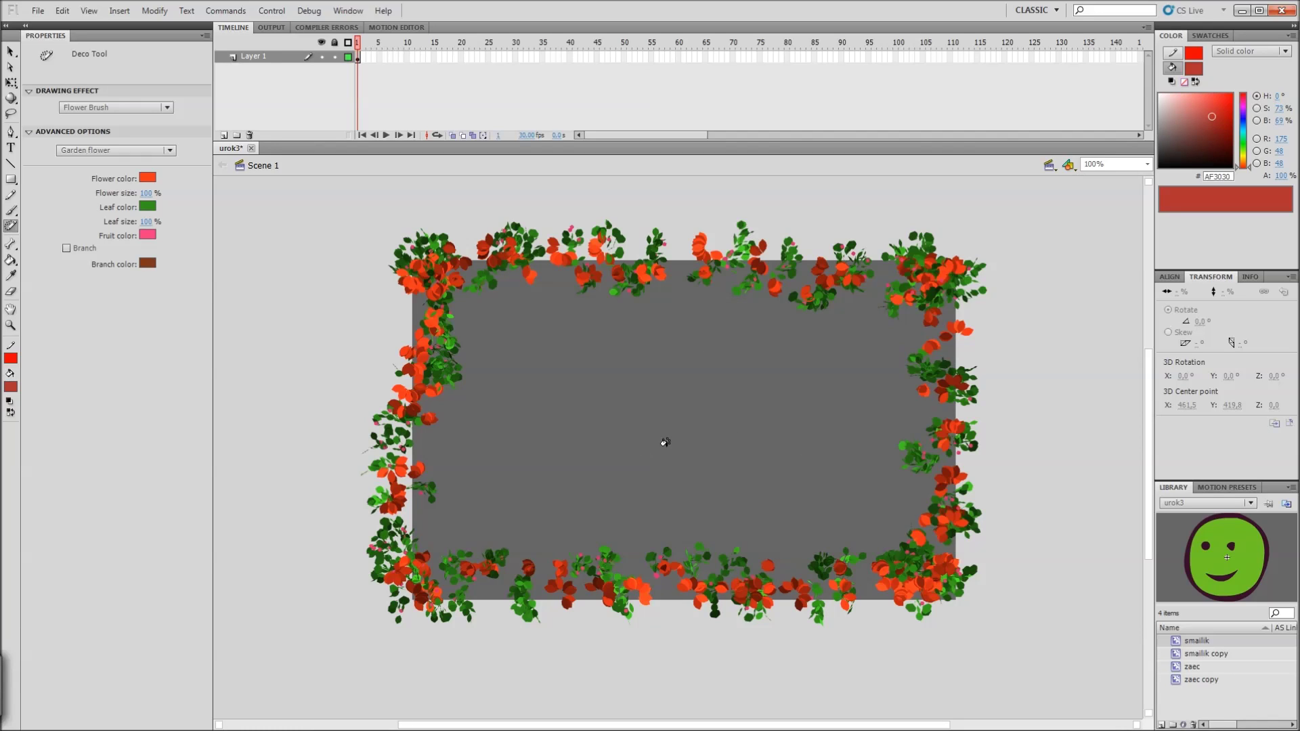
Step: Turn on the Flower Brush's Branch option and paint branching Garden flower strokes across the middle of the stage
left_click(66, 248)
mouse_move(508, 447)
left_mouse_down()
mouse_move(544, 422)
mouse_move(651, 396)
mouse_move(706, 403)
mouse_move(740, 436)
mouse_move(810, 438)
mouse_move(856, 393)
left_mouse_up()
mouse_move(765, 339)
left_mouse_down()
mouse_move(624, 334)
mouse_move(539, 359)
mouse_move(499, 406)
mouse_move(529, 469)
mouse_move(635, 485)
mouse_move(626, 504)
left_mouse_up()
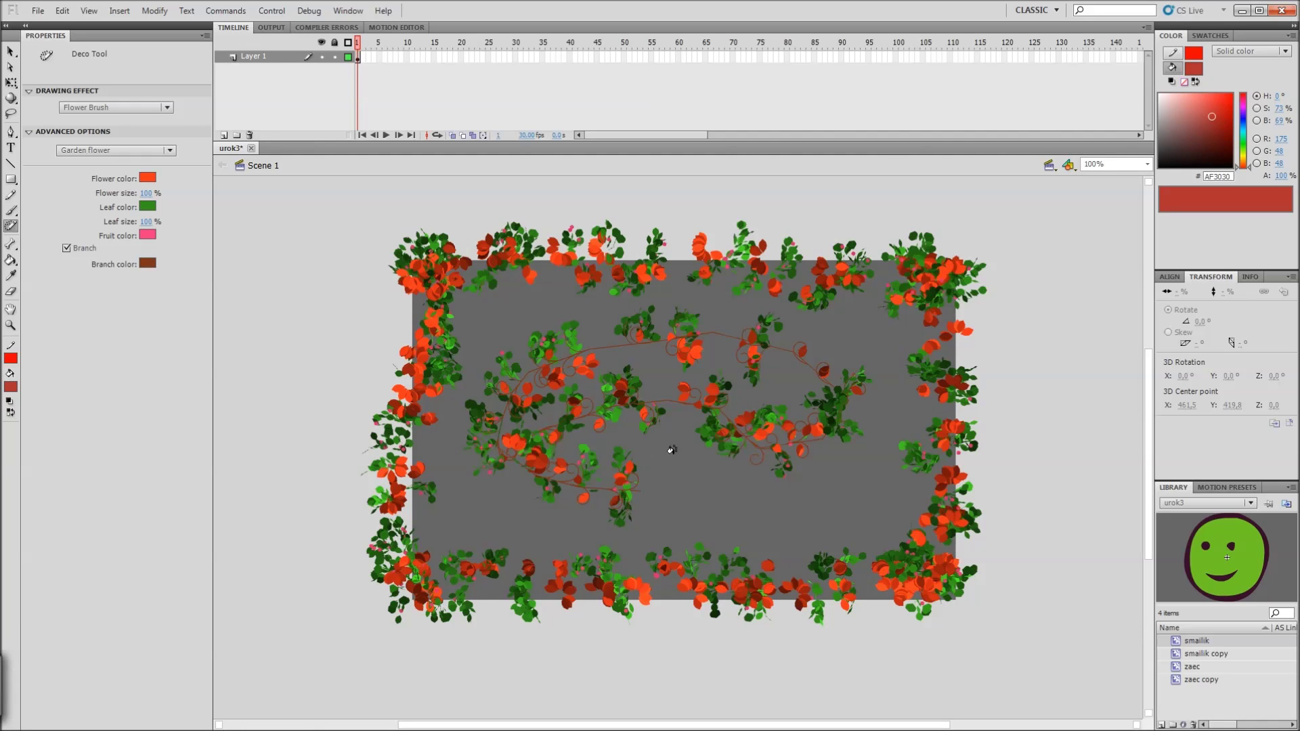
Step: Select all the painted garden flowers, including the border, and delete them
key("v")
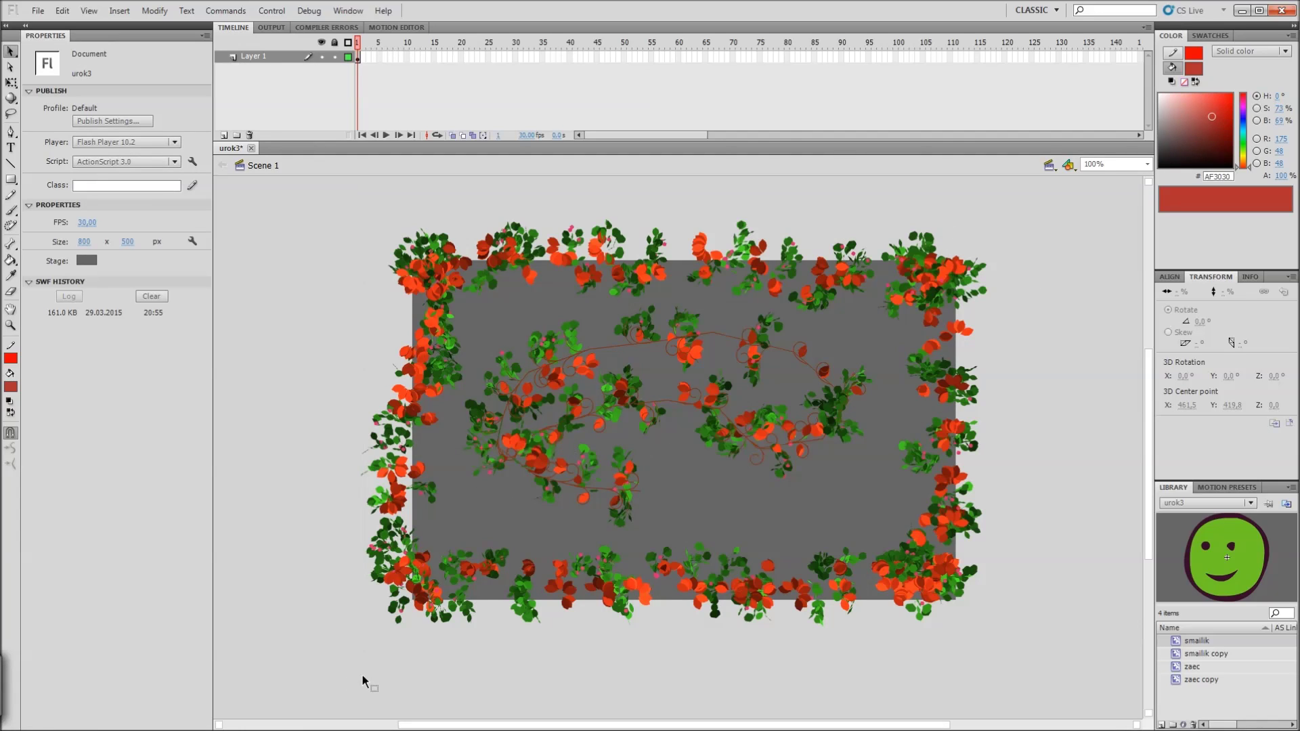
key("ctrl+a")
key("Delete")
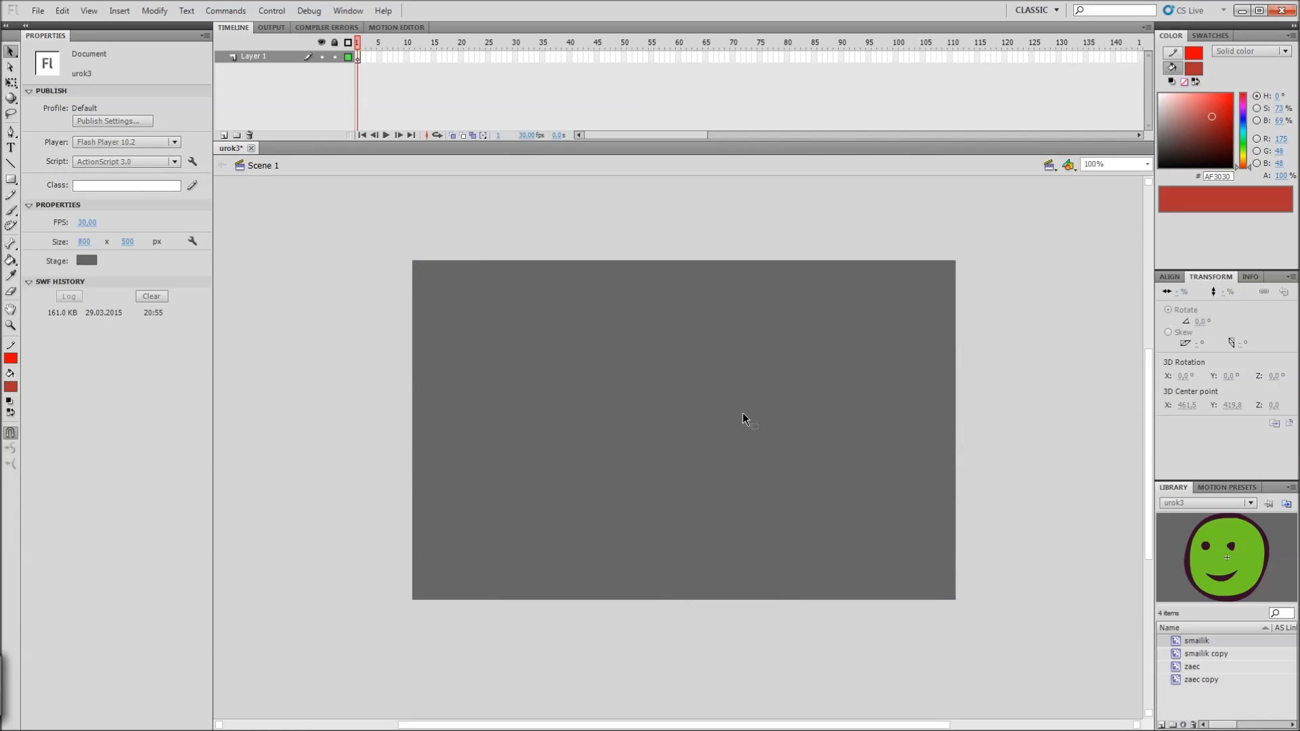
Step: Paint one branching Garden flower stroke from the stage's lower-left area to its upper-right area, and delete it
key("u")
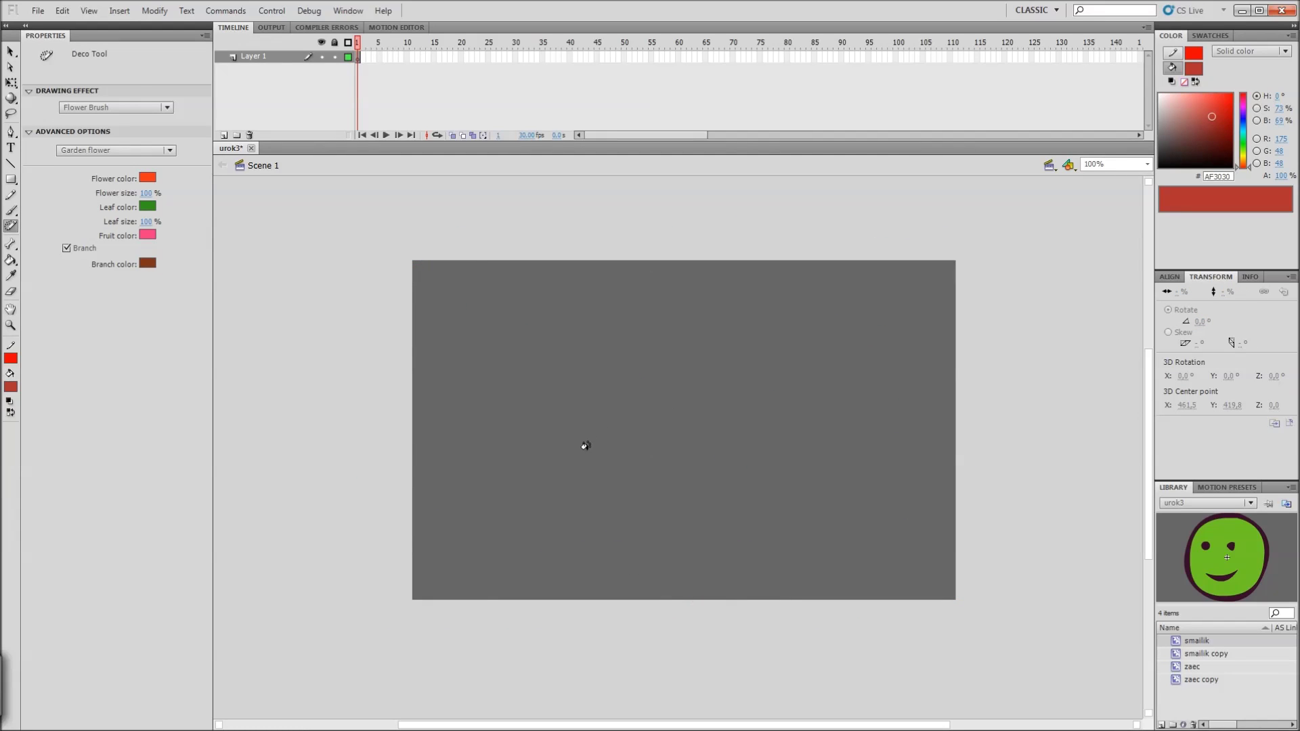
mouse_move(455, 569)
left_mouse_down()
mouse_move(540, 487)
mouse_move(717, 467)
mouse_move(862, 366)
mouse_move(852, 307)
mouse_move(819, 285)
mouse_move(771, 298)
left_mouse_up()
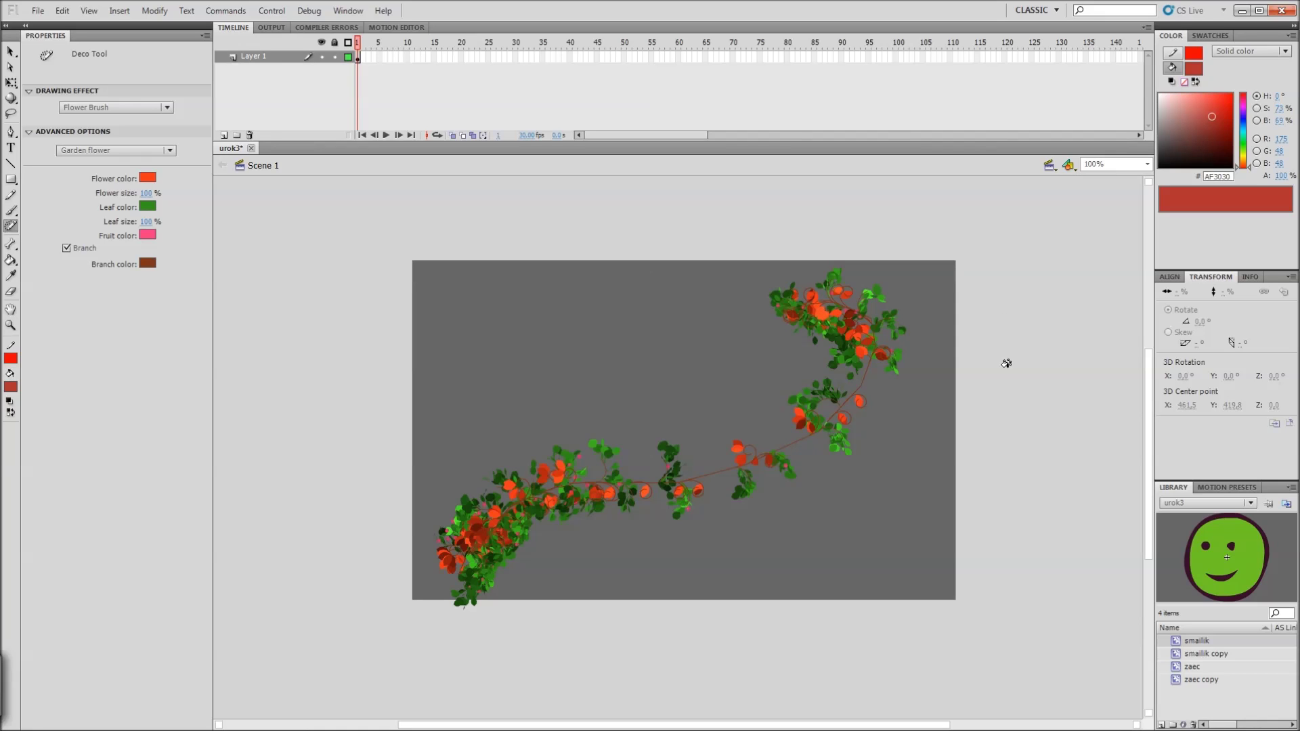
key("v")
left_click_drag(1009, 213, 384, 660)
key("Delete")
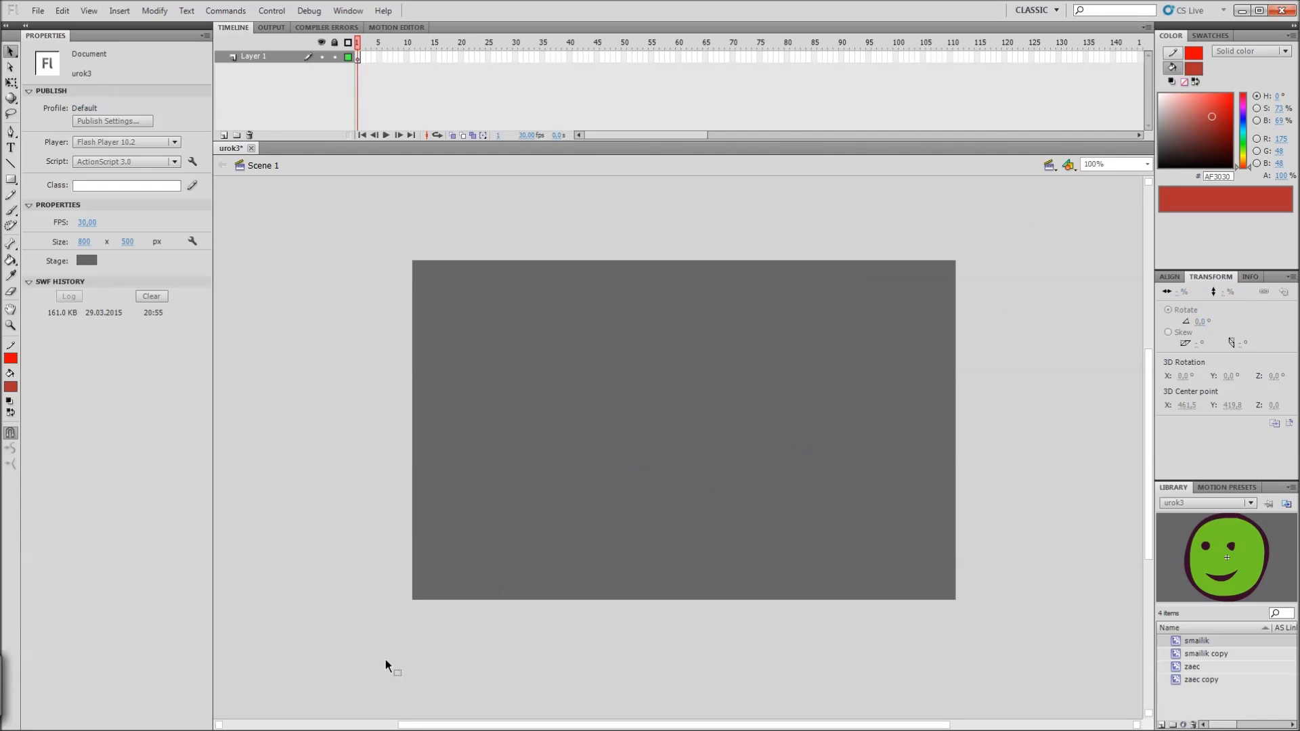
Step: Set the Flower Brush's flower type to Rose and paint a wavy stroke across the middle of the stage
key("u")
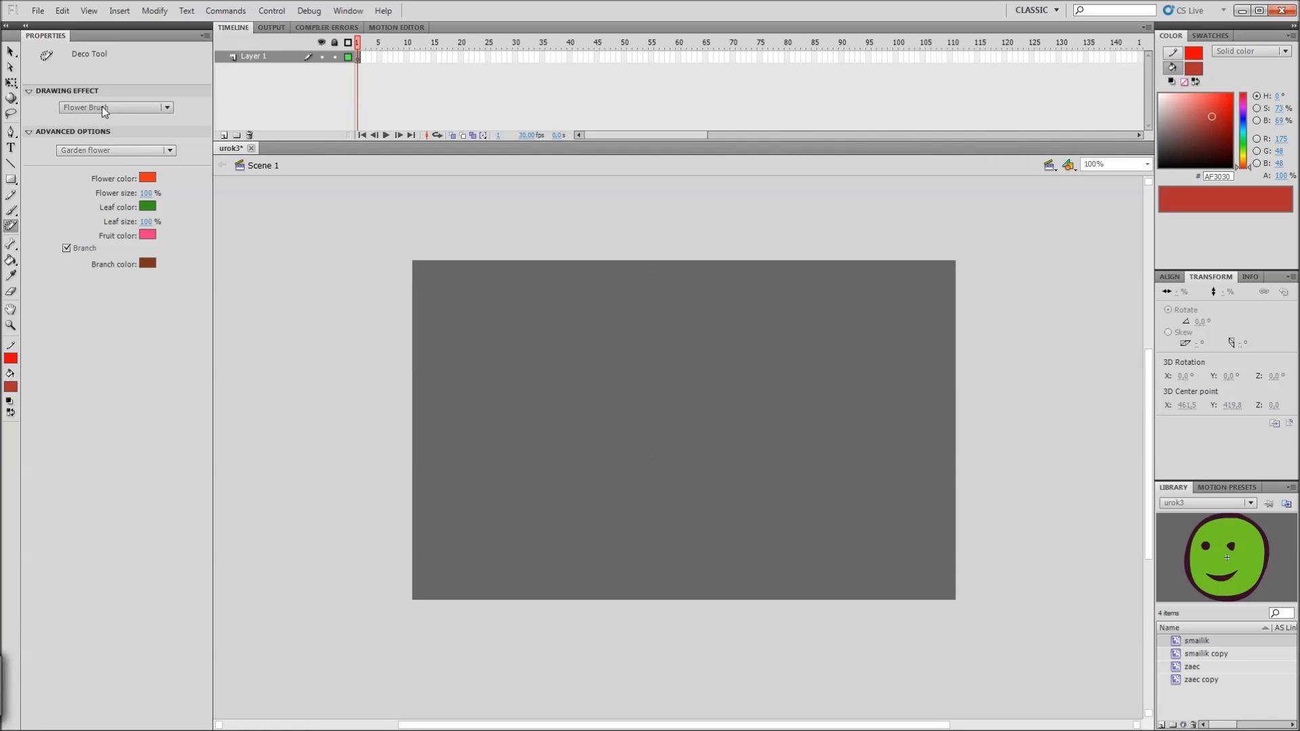
left_click(104, 153)
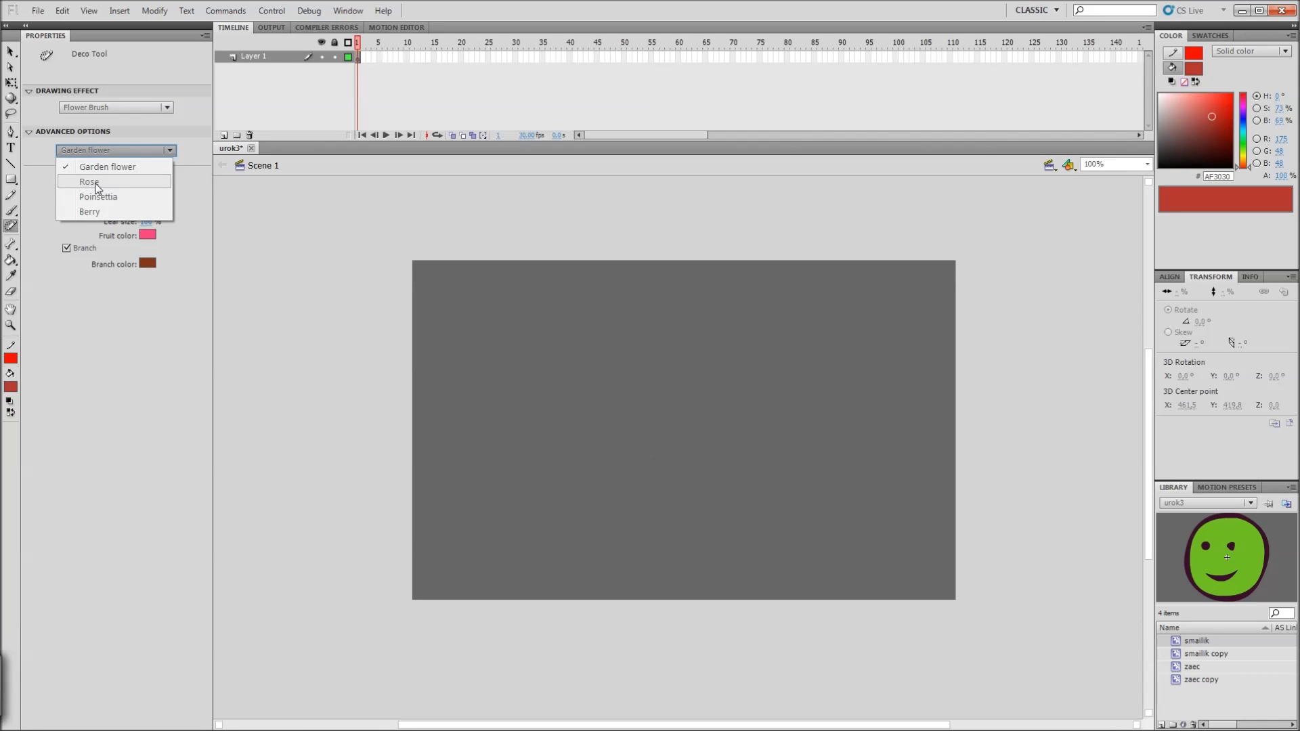
left_click(93, 184)
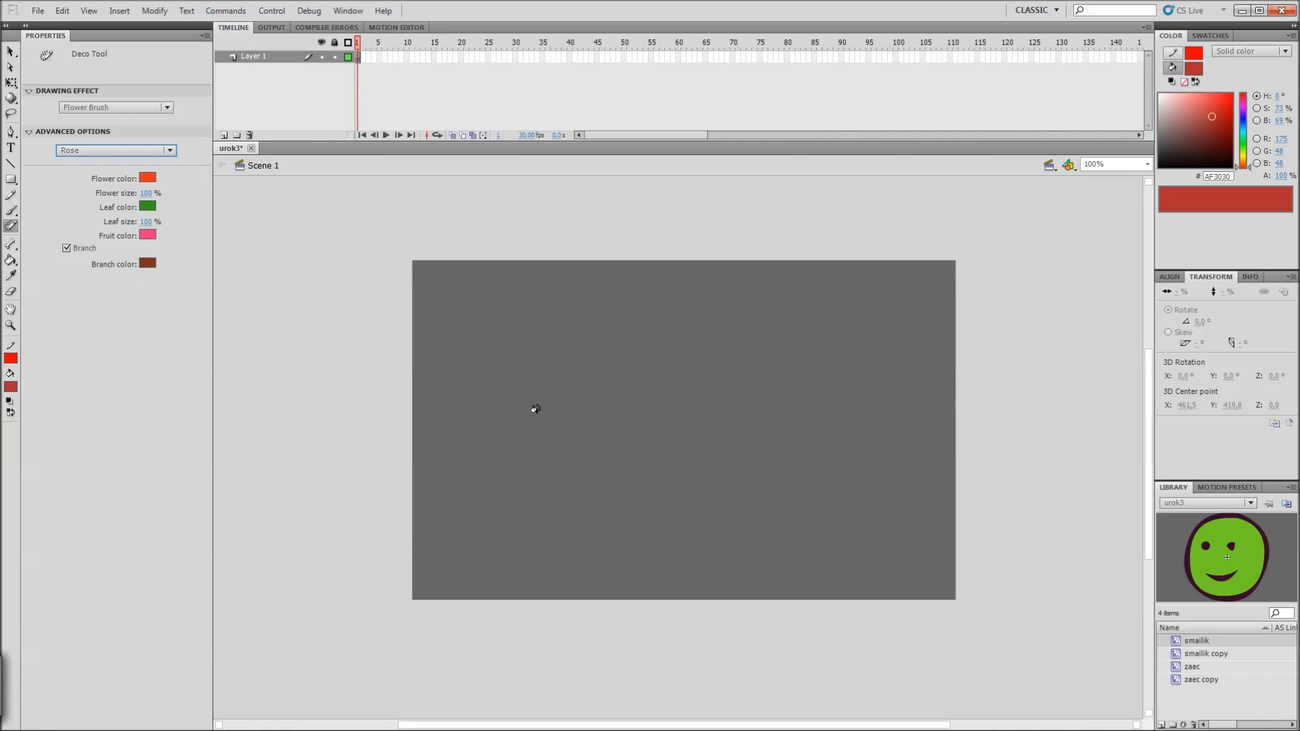
mouse_move(529, 404)
left_mouse_down()
mouse_move(656, 371)
mouse_move(717, 388)
mouse_move(772, 442)
left_mouse_up()
Step: Change the flower type to Poinsettia and paint a stroke below the roses, curving up around their right end
left_click(130, 151)
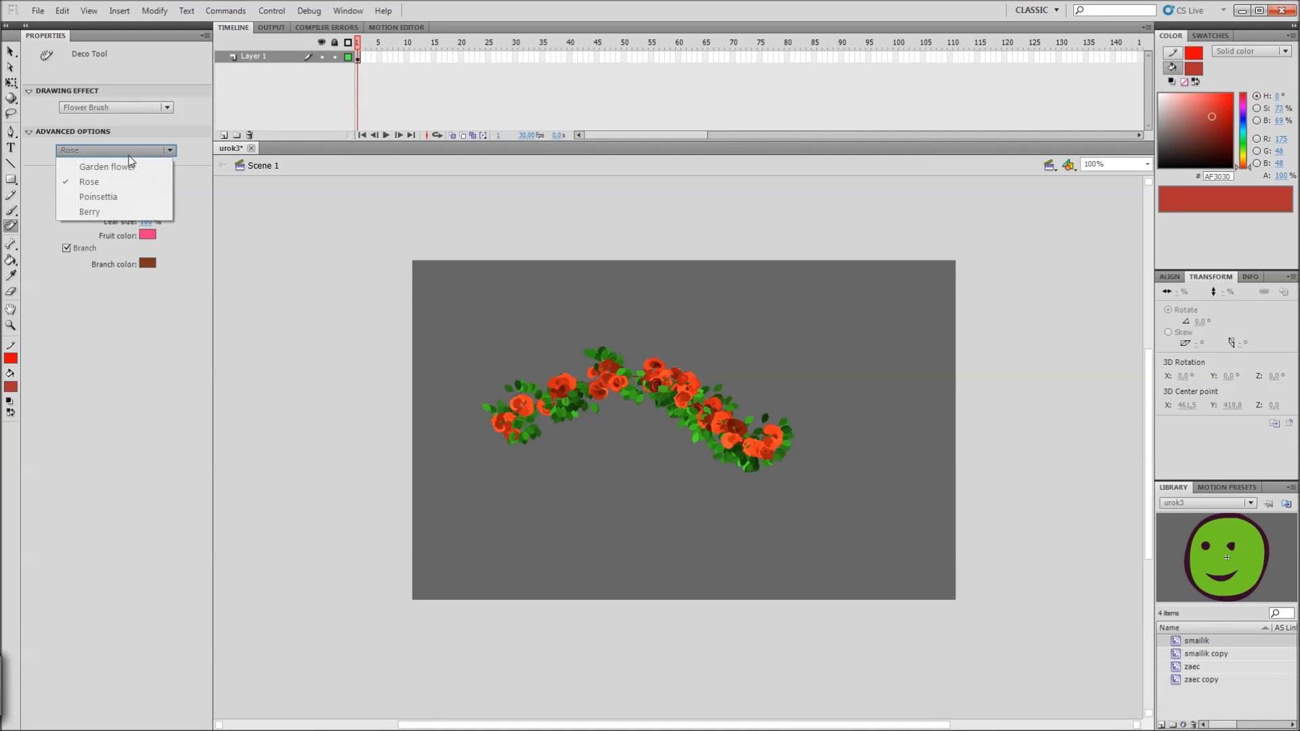
left_click(113, 200)
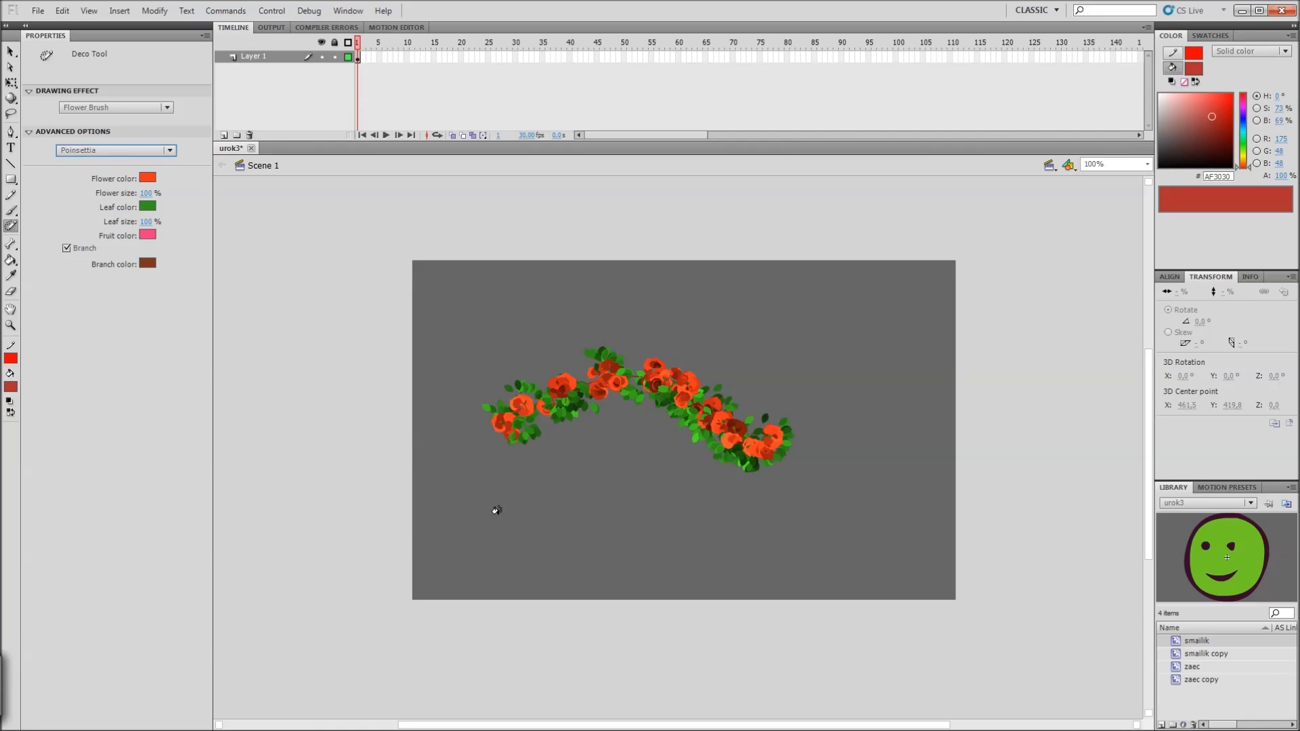
mouse_move(494, 510)
left_mouse_down()
mouse_move(588, 496)
mouse_move(748, 530)
mouse_move(864, 528)
mouse_move(877, 459)
mouse_move(860, 409)
mouse_move(806, 358)
left_mouse_up()
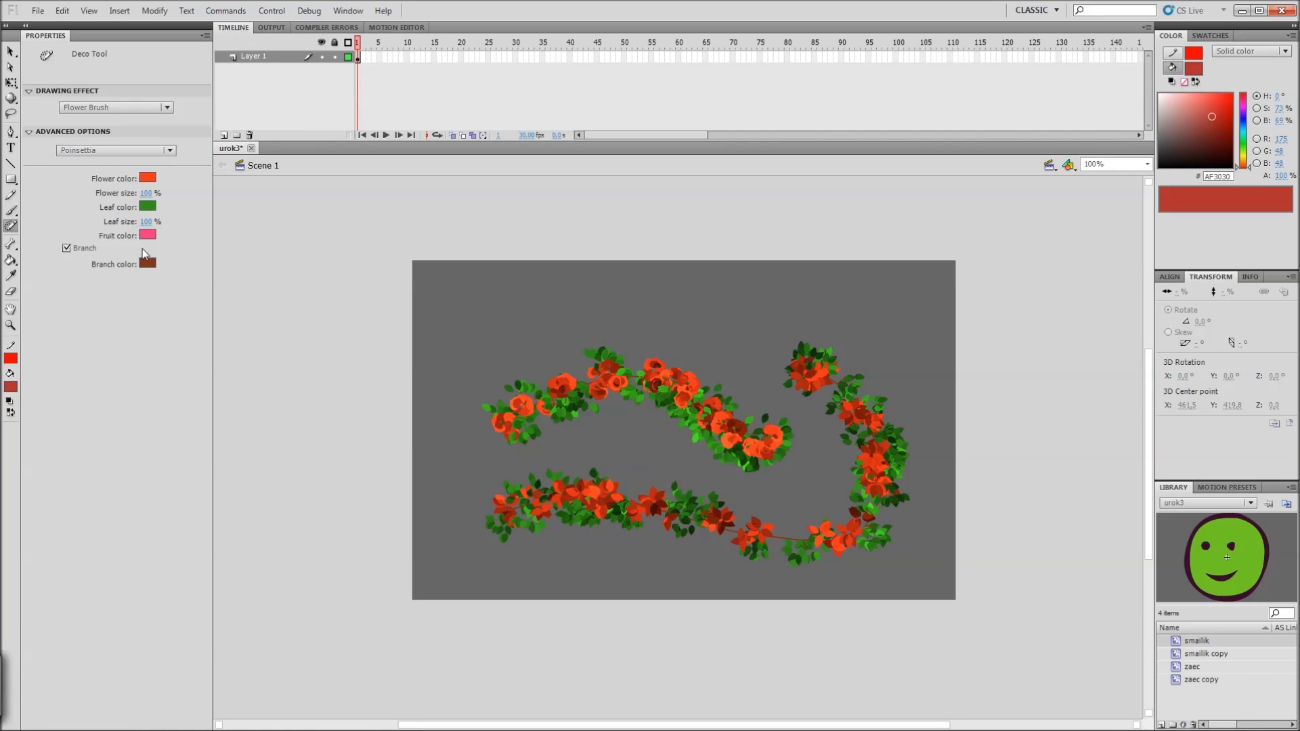
Step: Change the flower type to Berry and paint a long winding stroke over the rose and poinsettia strokes
left_click(105, 158)
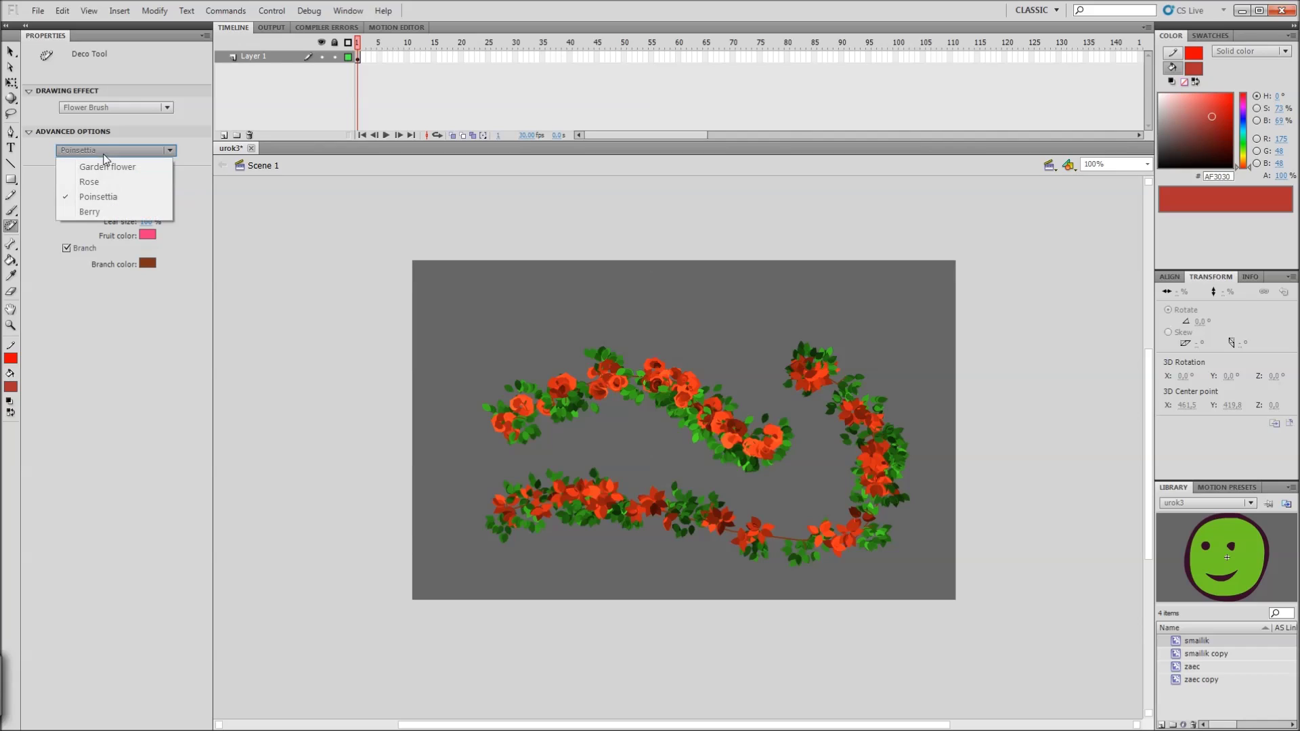
left_click(92, 213)
mouse_move(520, 348)
left_mouse_down()
mouse_move(680, 304)
mouse_move(837, 310)
mouse_move(828, 354)
mouse_move(779, 434)
mouse_move(666, 483)
mouse_move(464, 492)
mouse_move(425, 511)
mouse_move(467, 407)
left_mouse_up()
Step: Select all the rose, poinsettia and berry strokes on the stage and delete them
key("v")
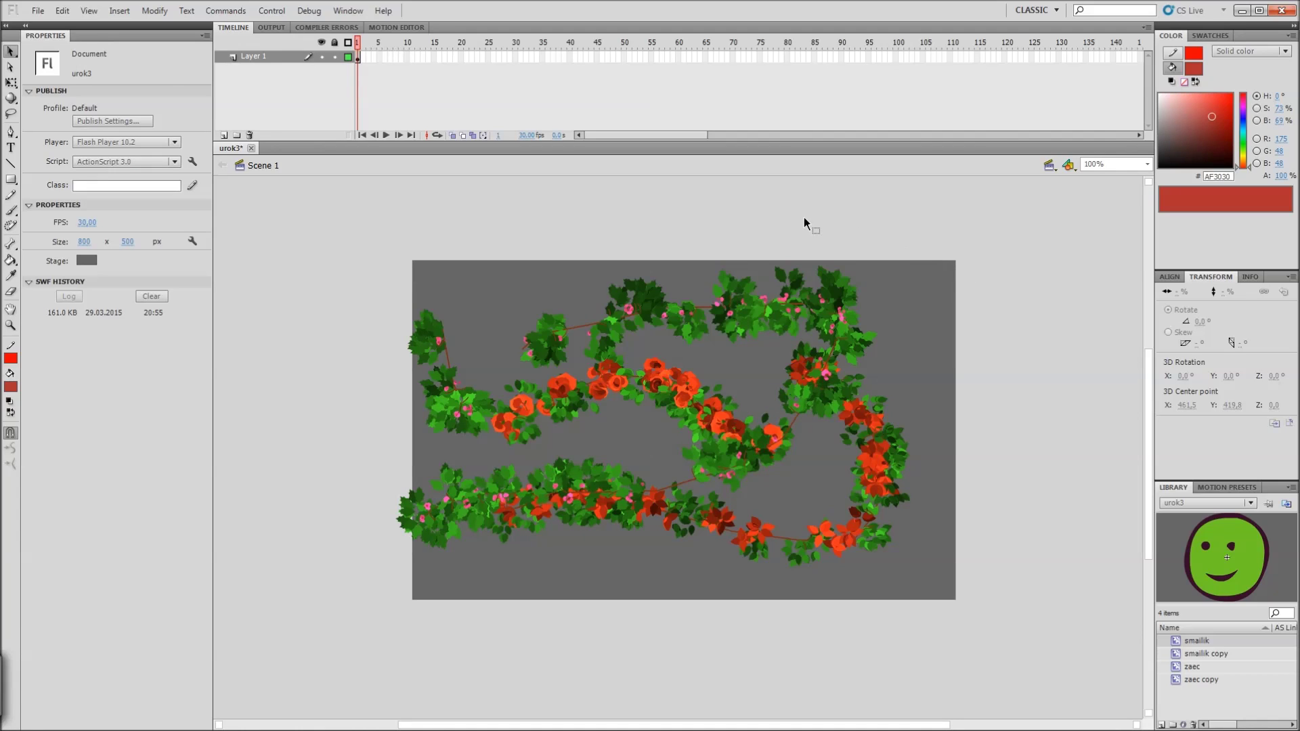
left_click_drag(1030, 212, 354, 663)
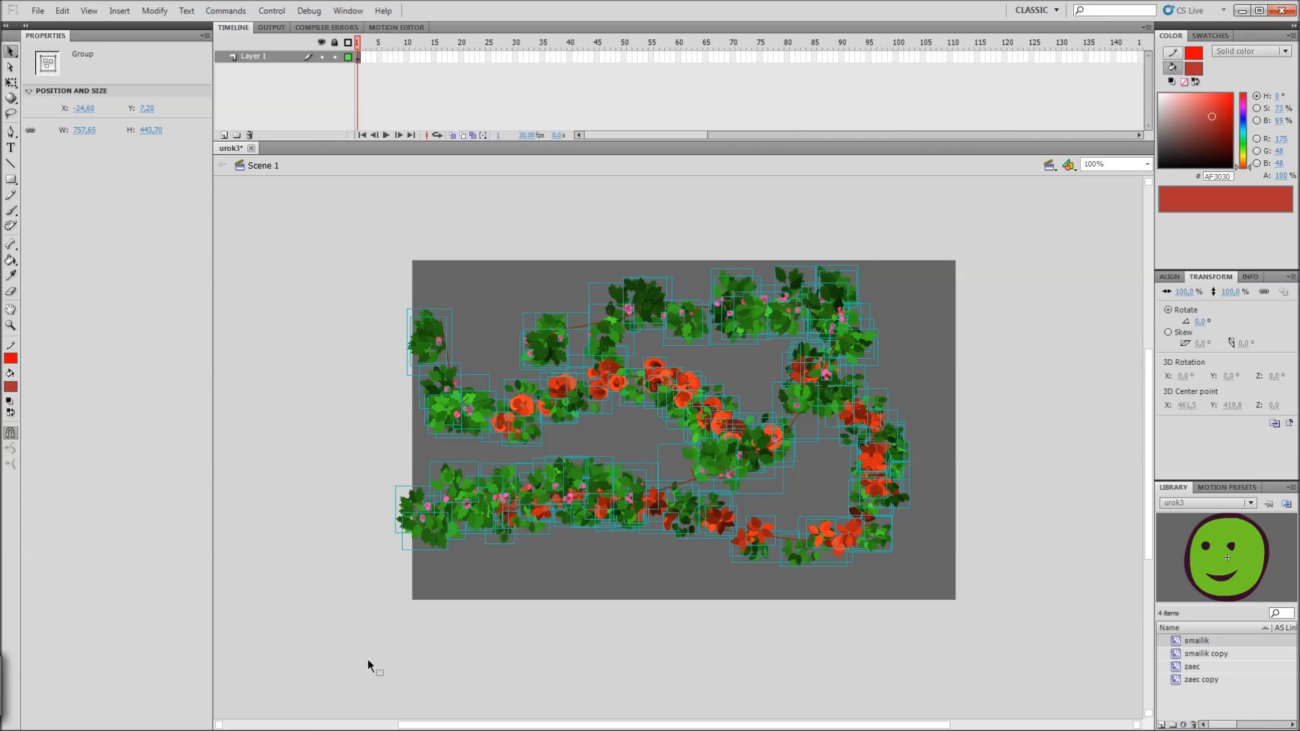
key("Delete")
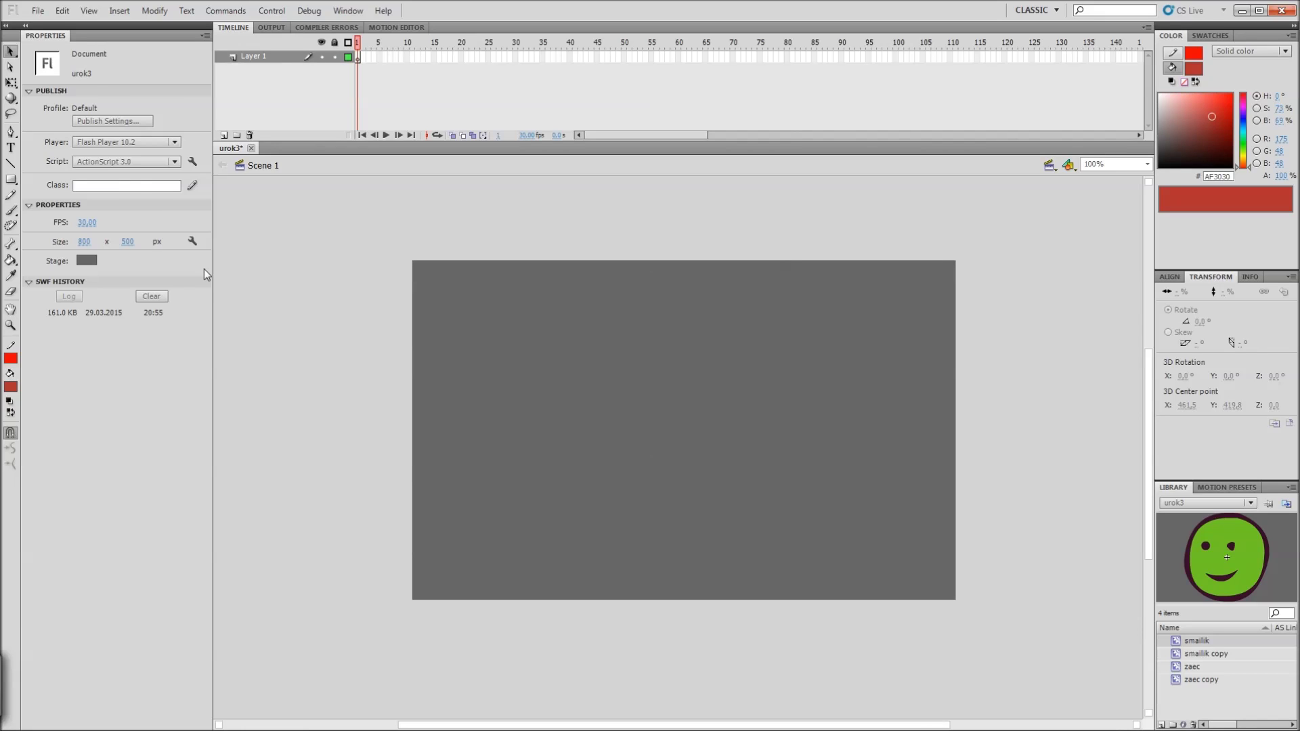
Step: Switch the Deco Tool's drawing effect to Lightning Brush
key("u")
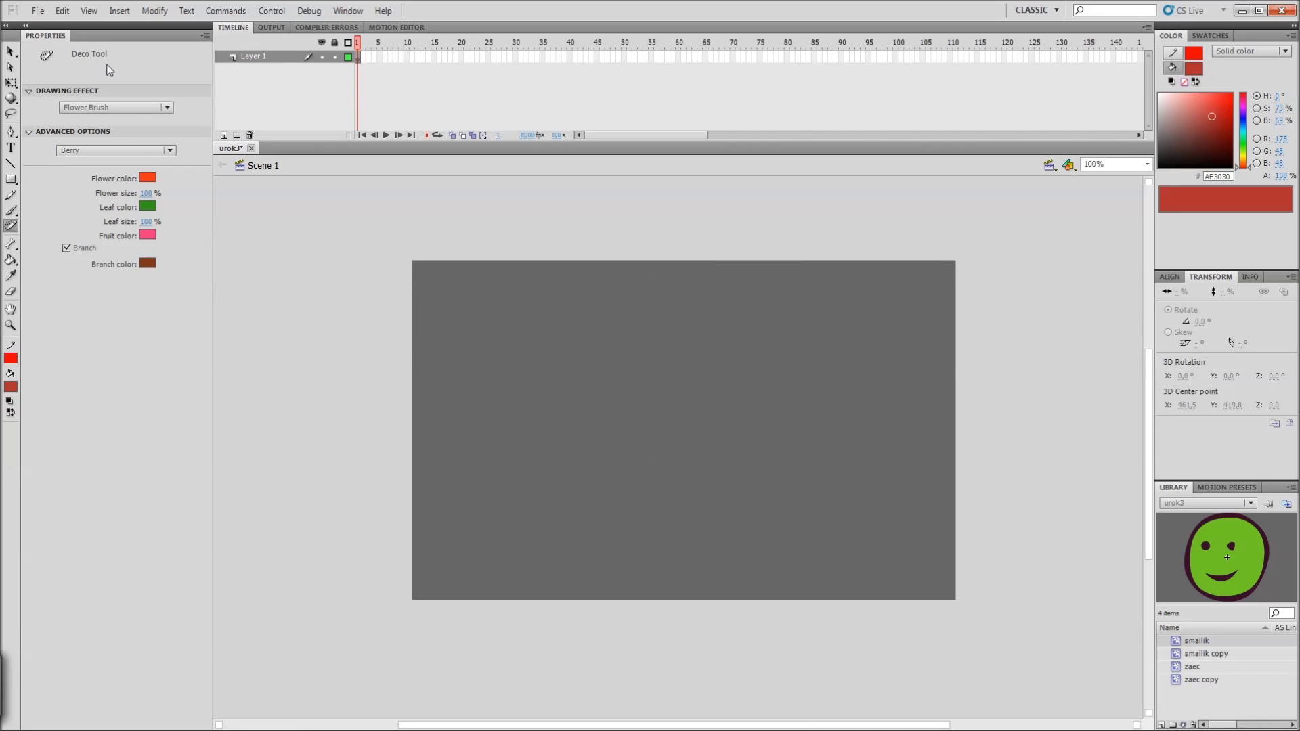
left_click(102, 108)
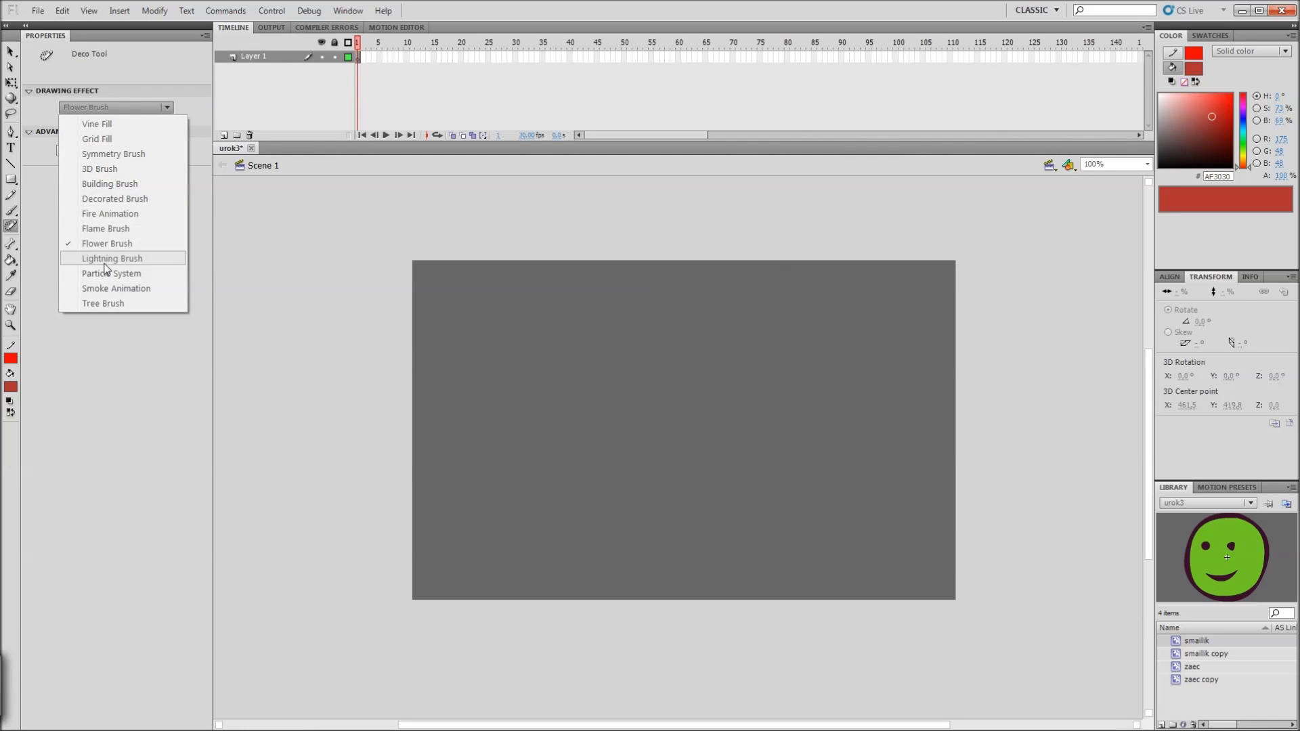
left_click(145, 259)
Step: Paint several crossing lightning bolts over the stage, plus a dense burst of lightning in its upper-left area
mouse_move(539, 436)
left_mouse_down()
mouse_move(574, 391)
mouse_move(595, 387)
left_mouse_up()
mouse_move(682, 377)
left_mouse_down()
mouse_move(784, 413)
mouse_move(948, 396)
left_mouse_up()
left_click_drag(844, 329, 879, 328)
mouse_move(755, 366)
left_mouse_down()
mouse_move(667, 450)
mouse_move(517, 499)
left_mouse_up()
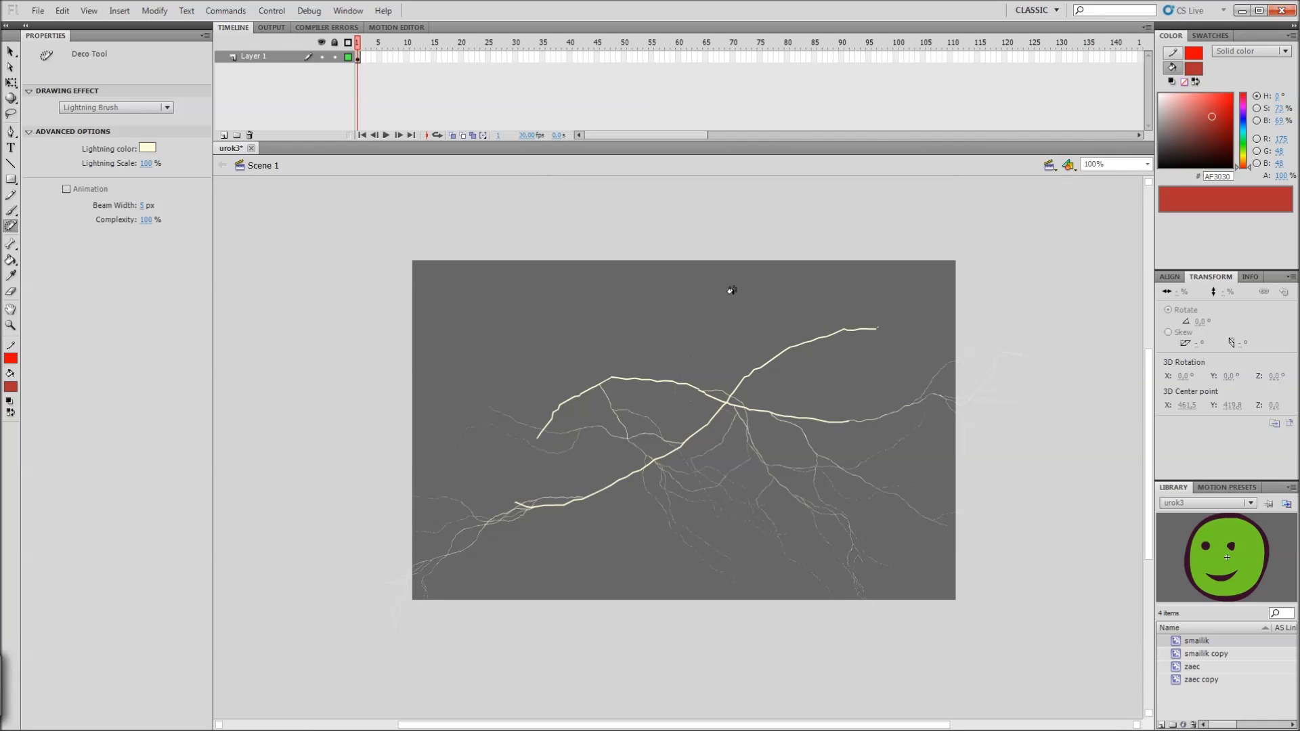
mouse_move(730, 288)
left_mouse_down()
mouse_move(675, 316)
mouse_move(649, 406)
left_mouse_up()
left_click_drag(534, 313, 786, 499)
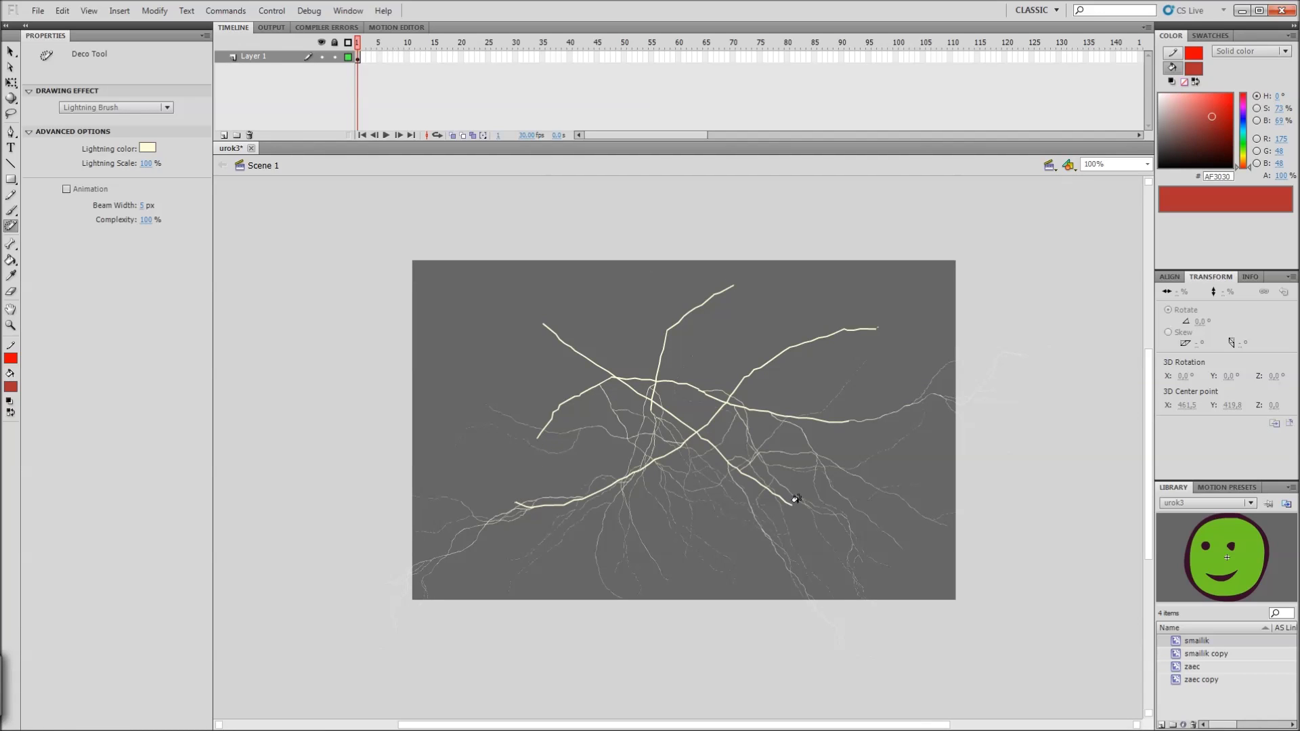
left_click_drag(516, 303, 535, 293)
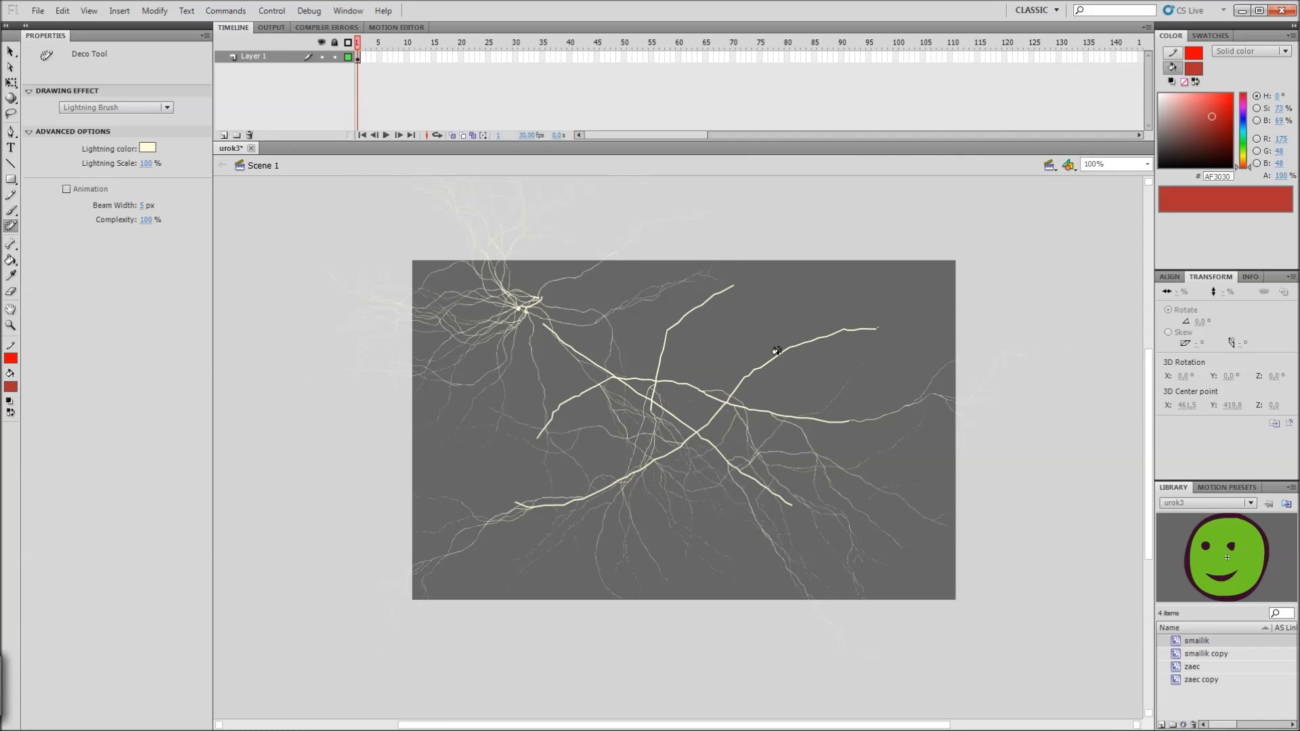
Step: Select all the painted lightning bolts and delete them
key("v")
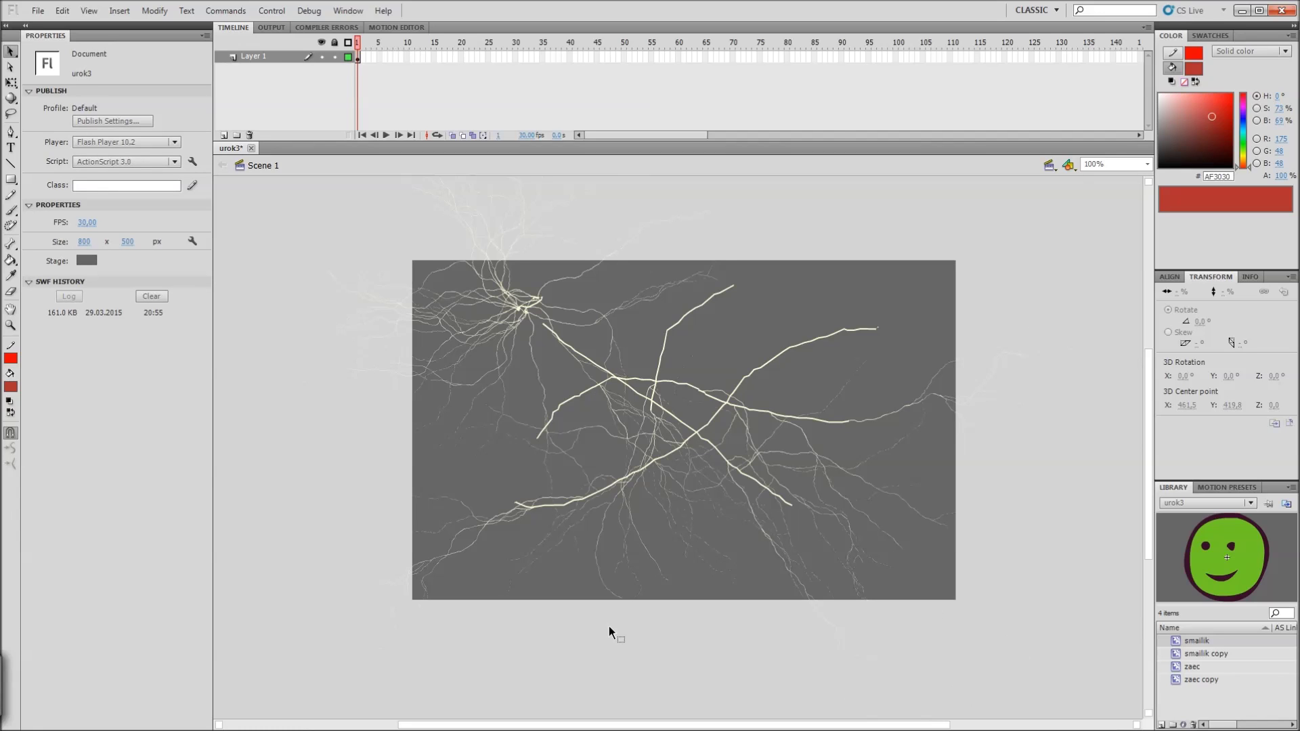
key("ctrl+a")
key("Delete")
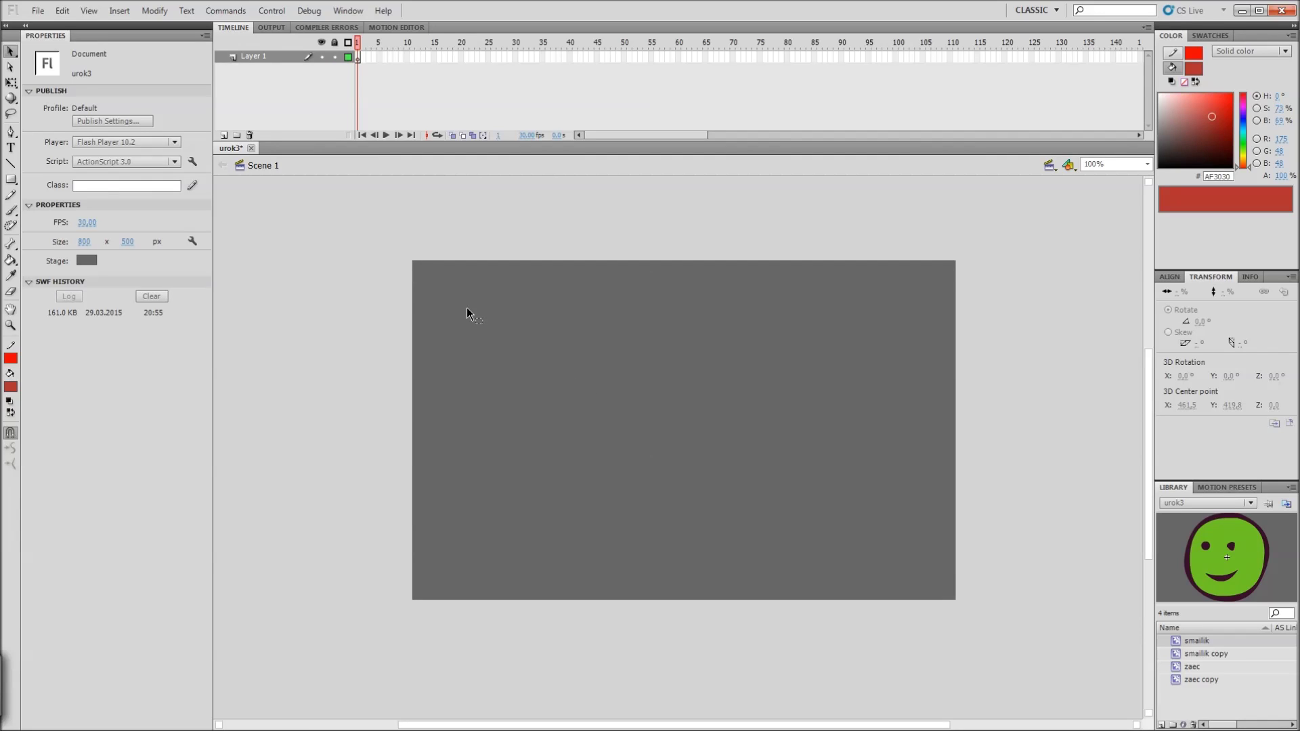
Step: Paint one short lightning bolt near the middle of the stage with Animation off, and delete it
key("u")
left_click_drag(589, 388, 652, 415)
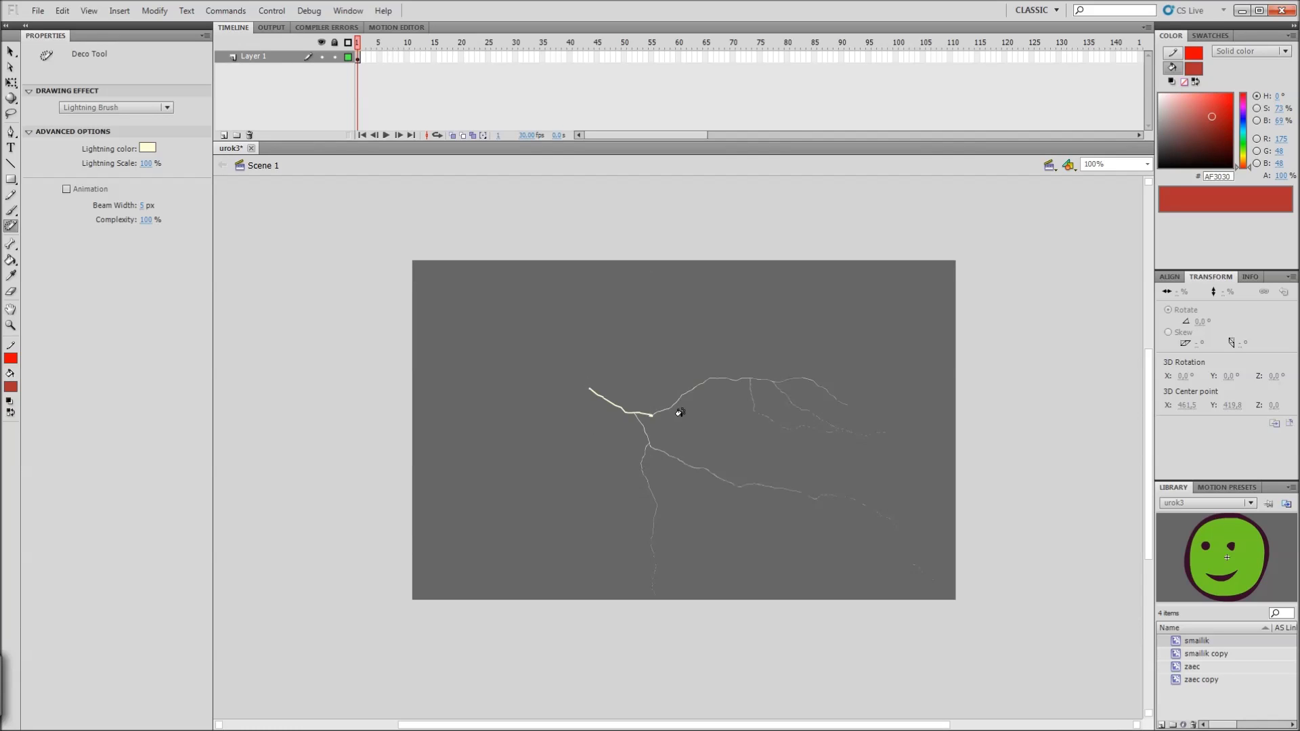
left_click(111, 108)
left_click(152, 95)
key("v")
key("ctrl+a")
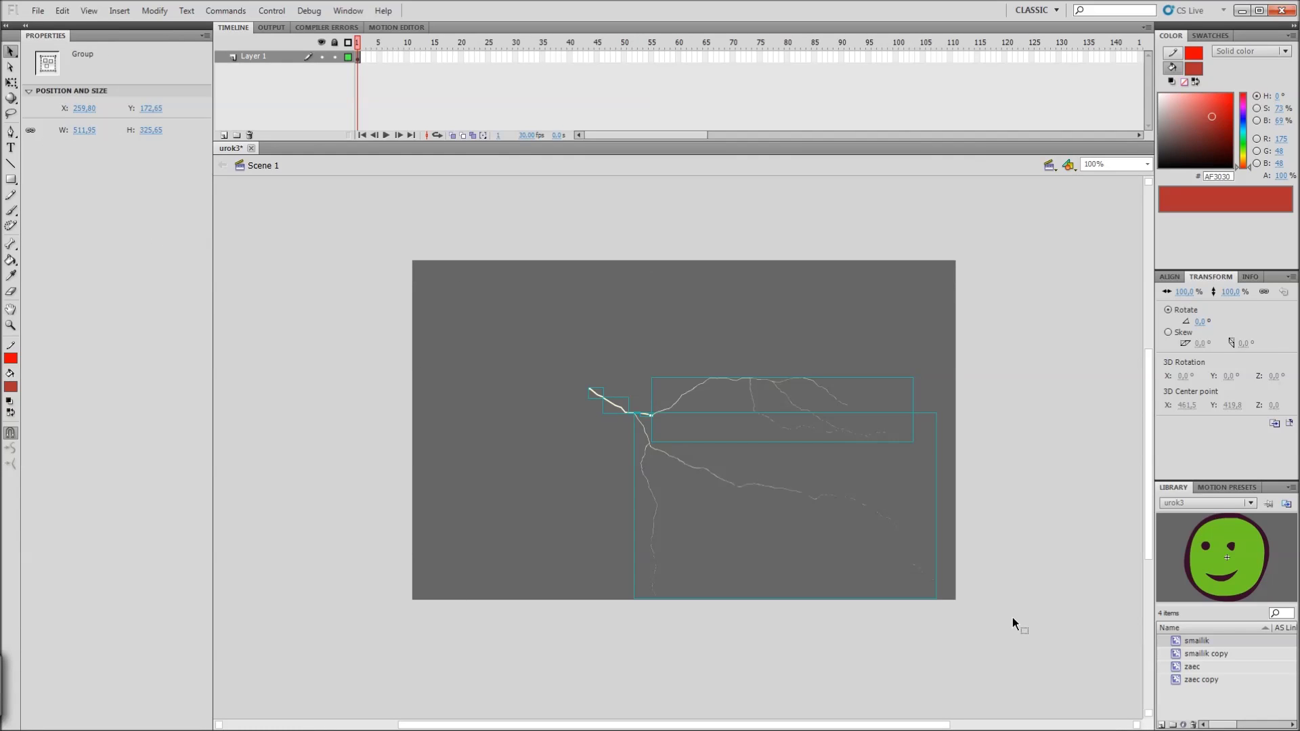
key("Delete")
Step: Turn on the Lightning Brush's Animation option and paint a lightning bolt diagonally from the stage's upper-left area to its centre
key("u")
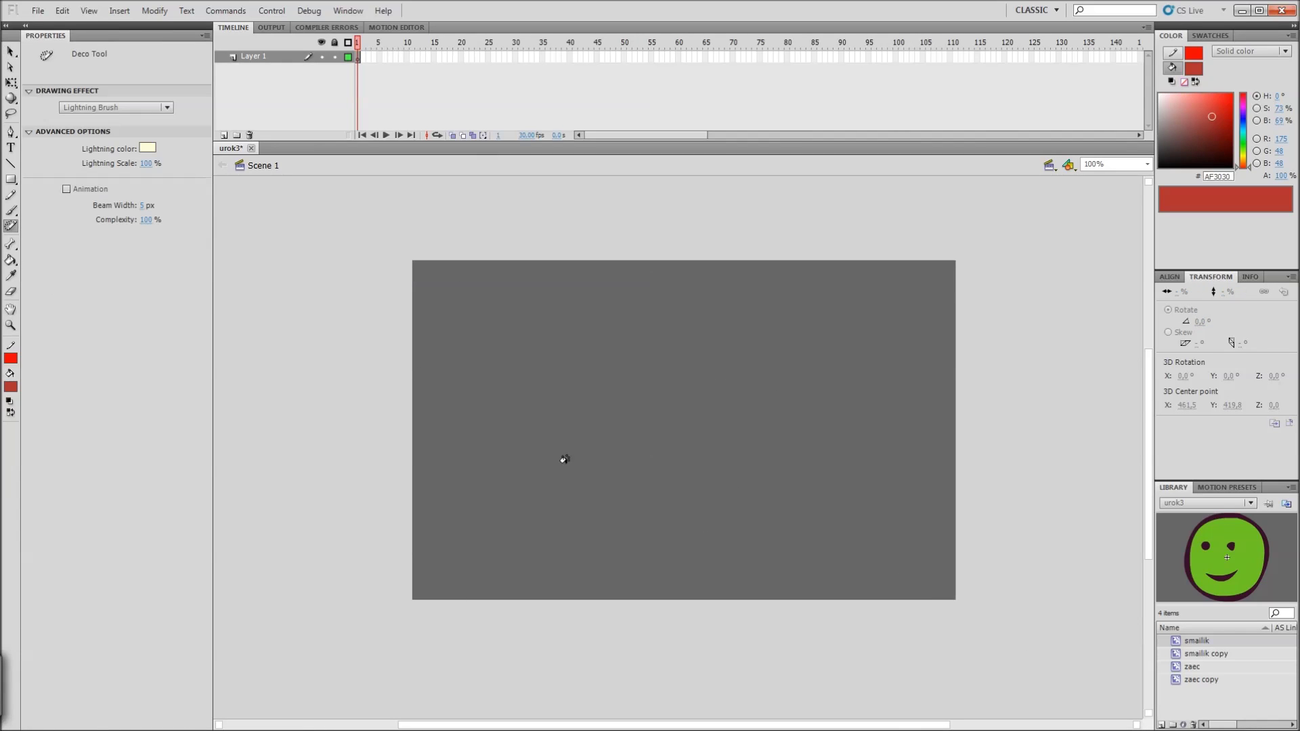
left_click(66, 189)
left_click_drag(483, 328, 672, 442)
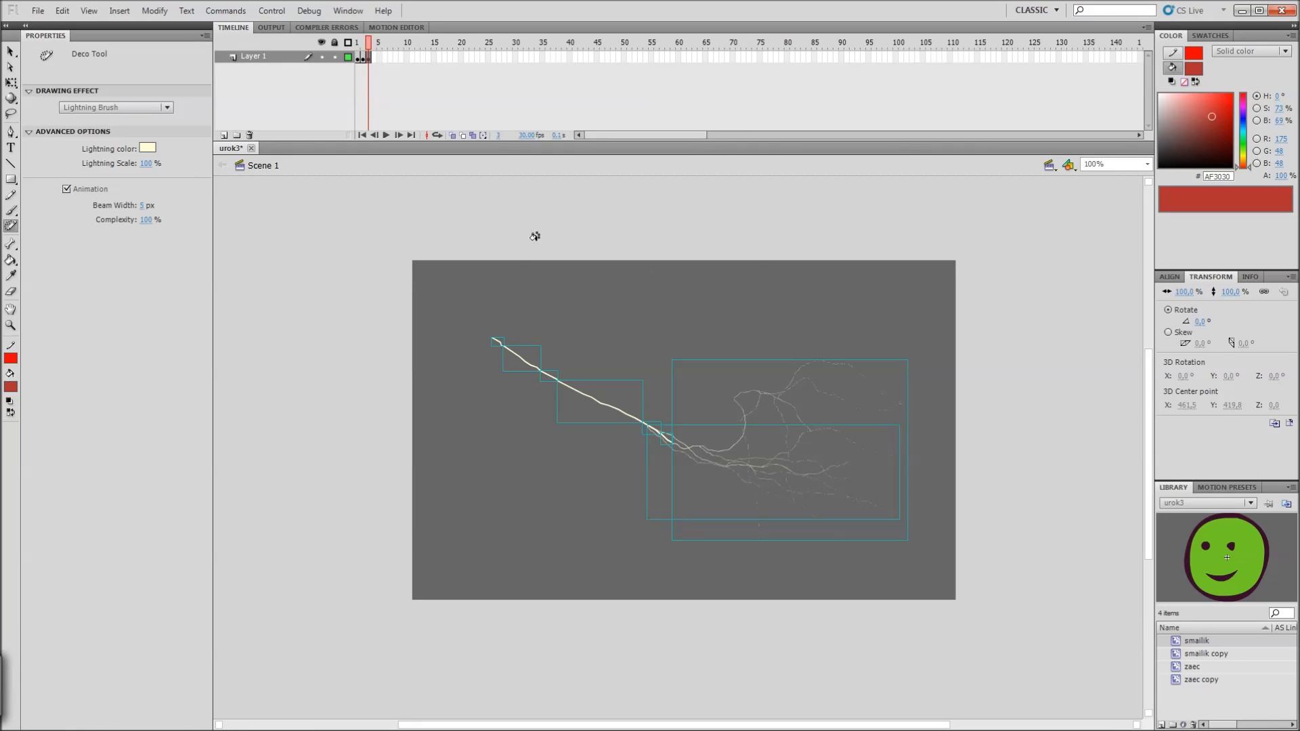
Step: Deselect the lightning and add a blank keyframe at frame 4 of Layer 1, extended to frame 10
key("v")
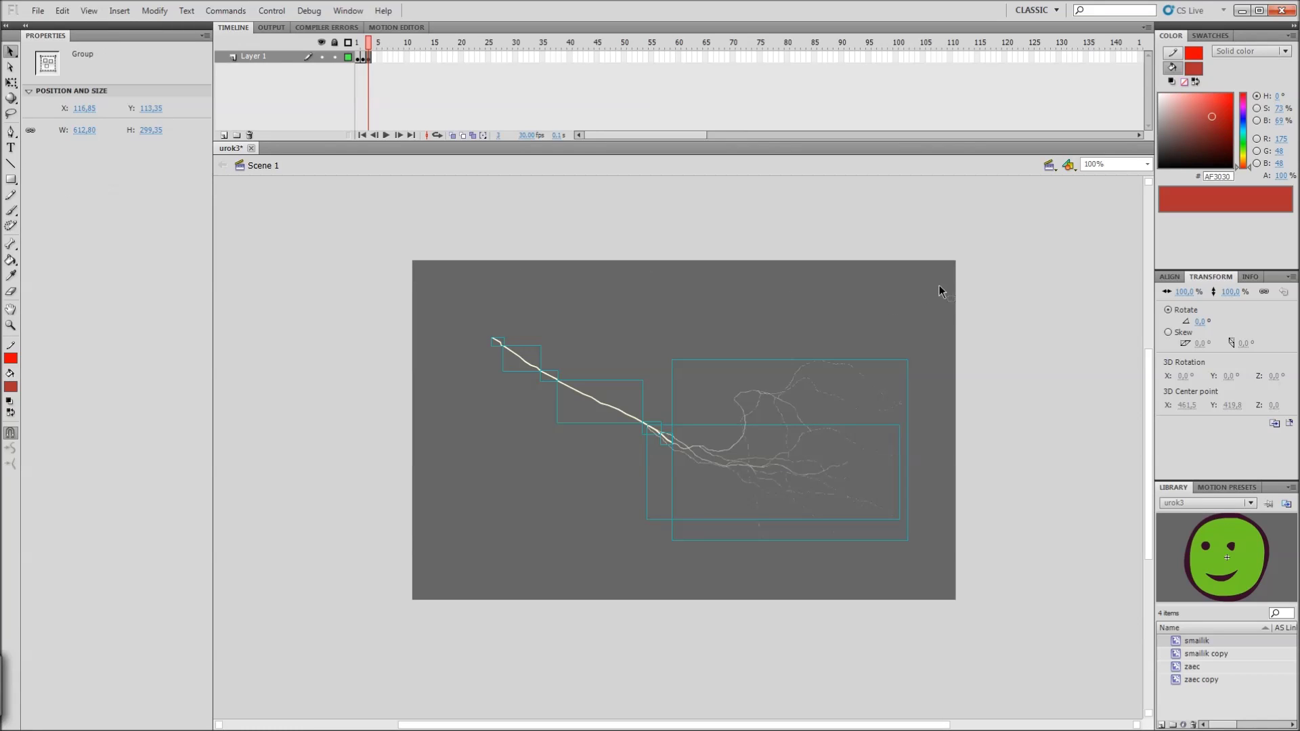
left_click(989, 283)
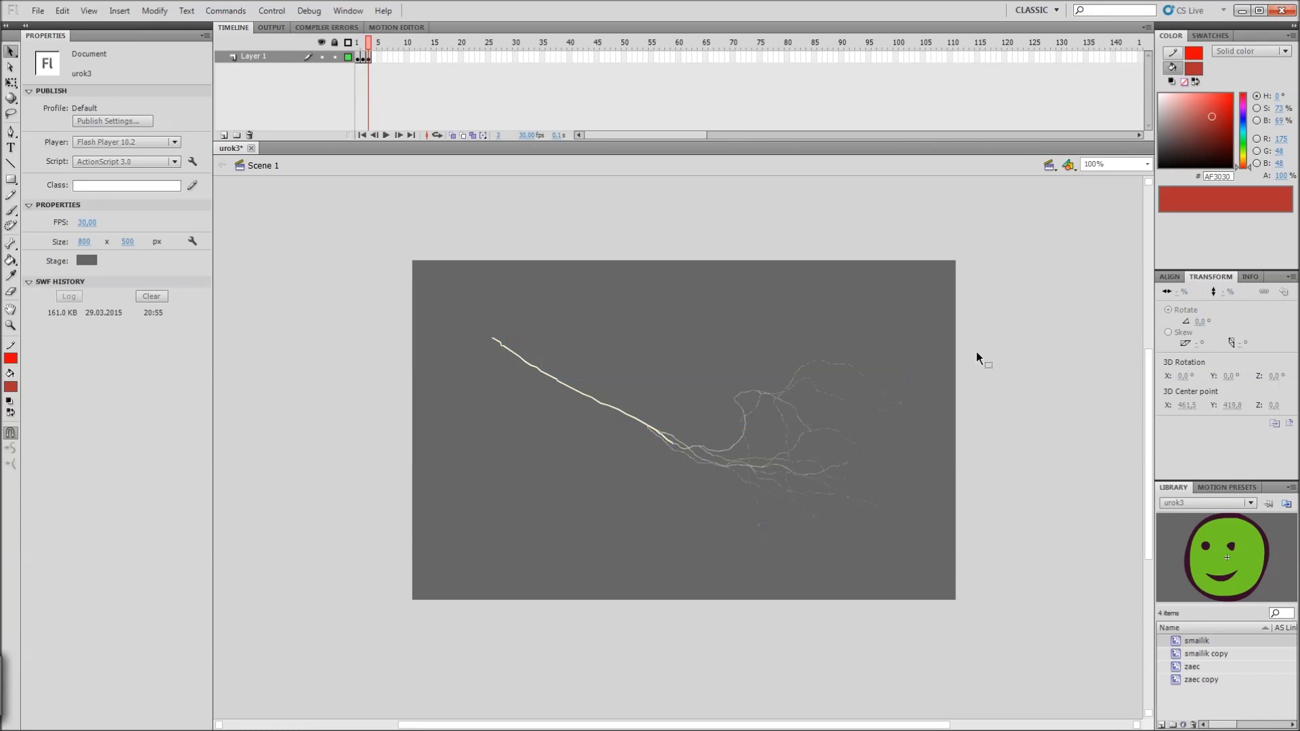
left_click(375, 57)
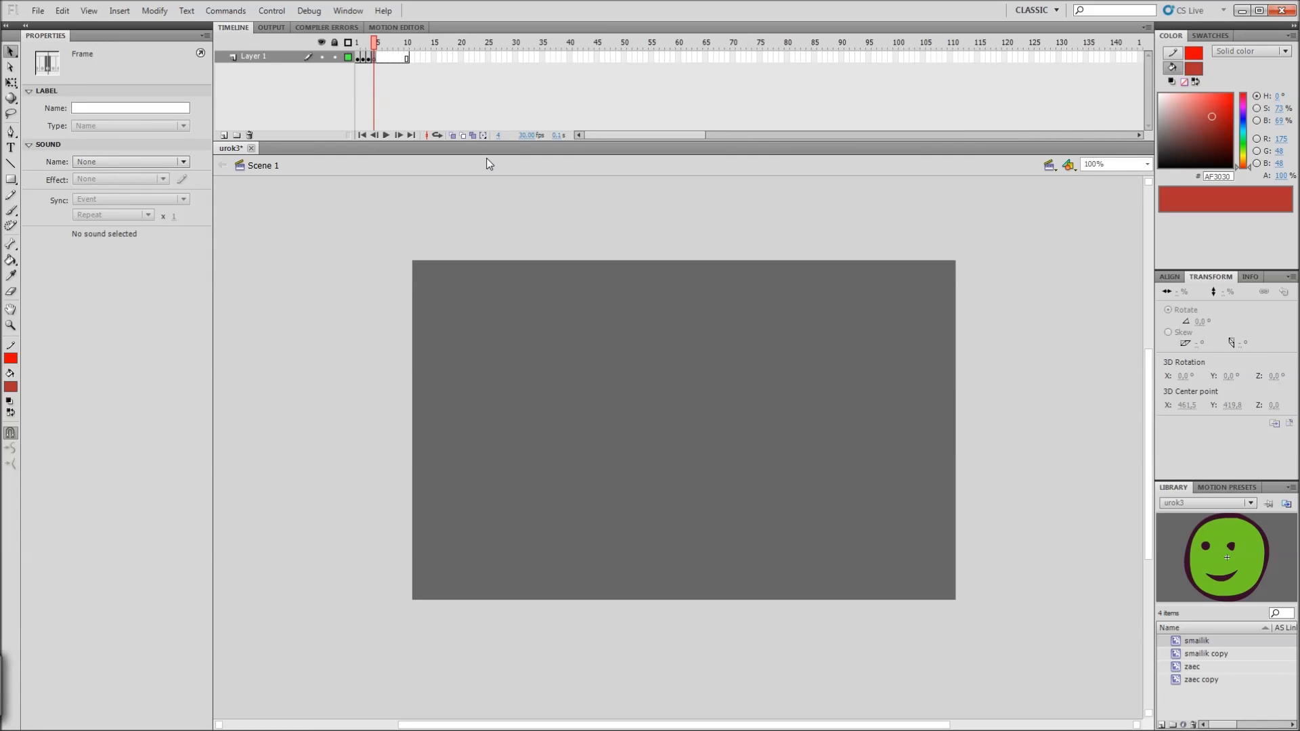
Step: Scrub to frame 10, test the movie to watch the animated lightning, and close the preview
left_click_drag(375, 41, 409, 43)
left_click(562, 270)
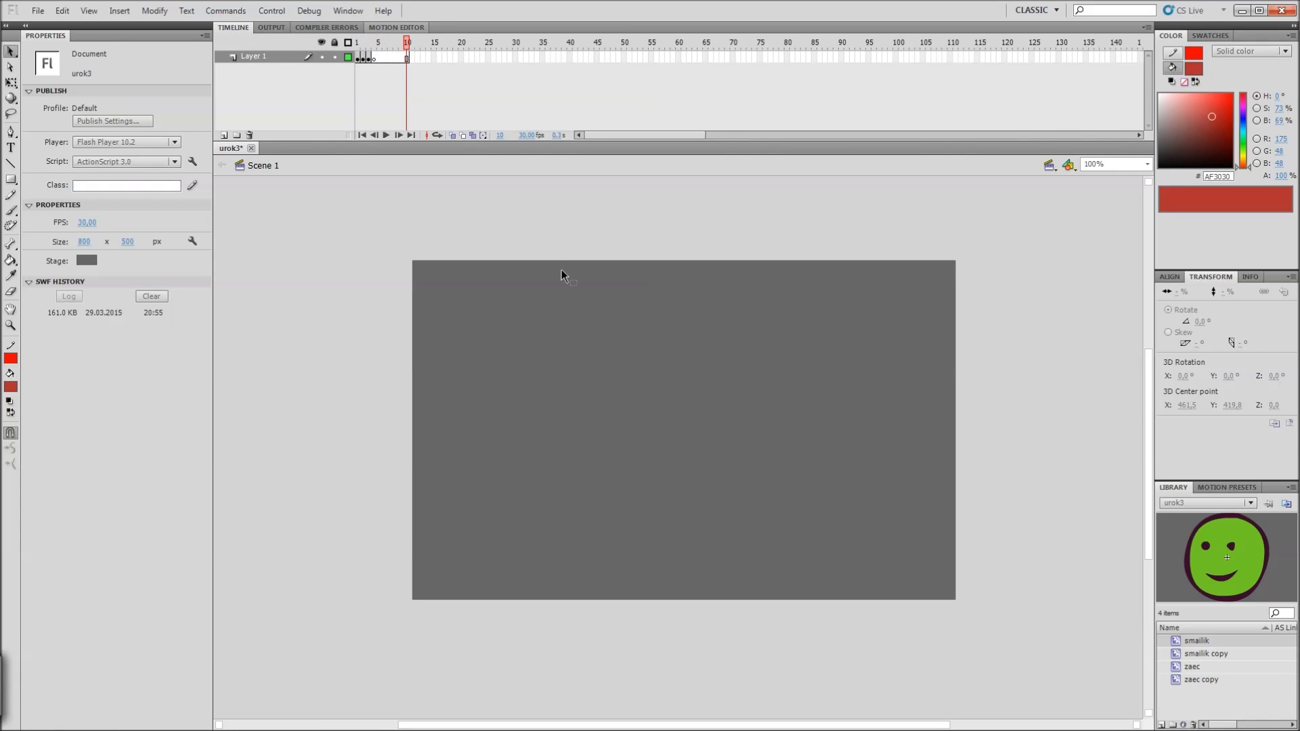
key("ctrl+Return")
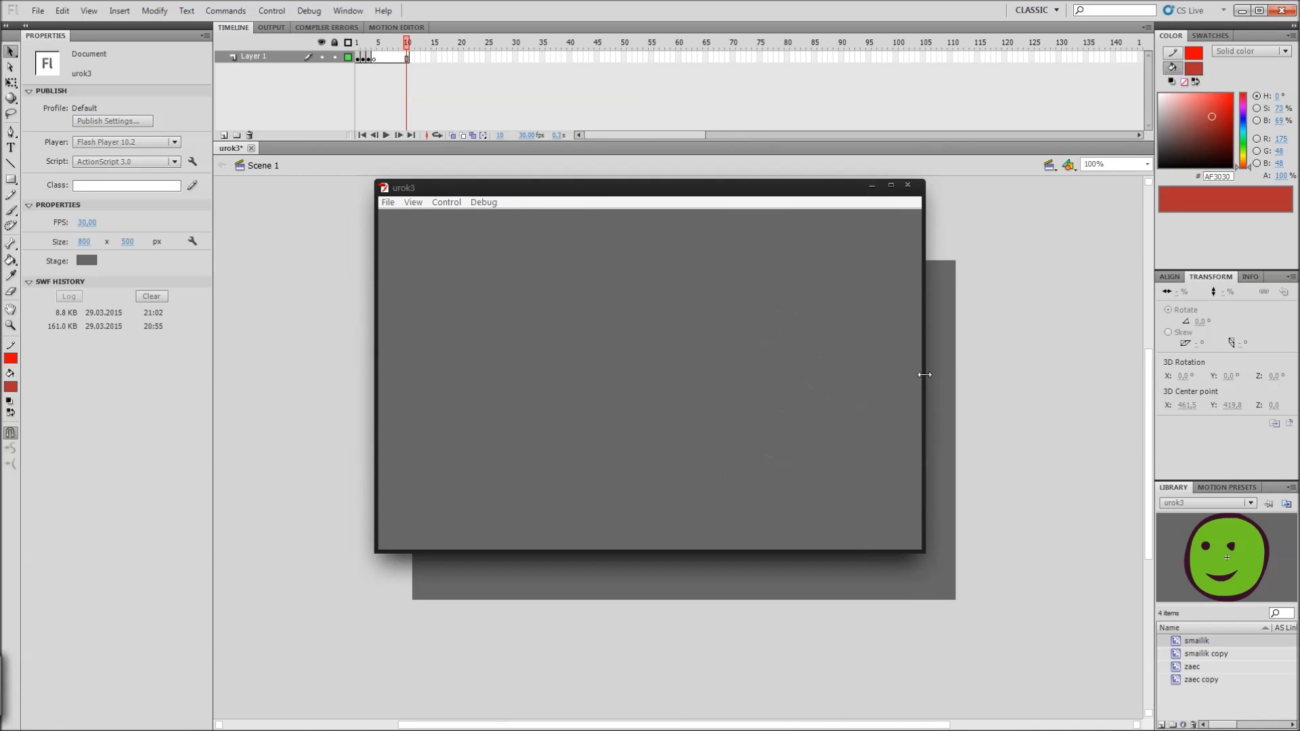
left_click(908, 187)
Step: Remove the extra frames from Layer 1, leaving only frame 1
left_click_drag(408, 55, 366, 55)
right_click(366, 56)
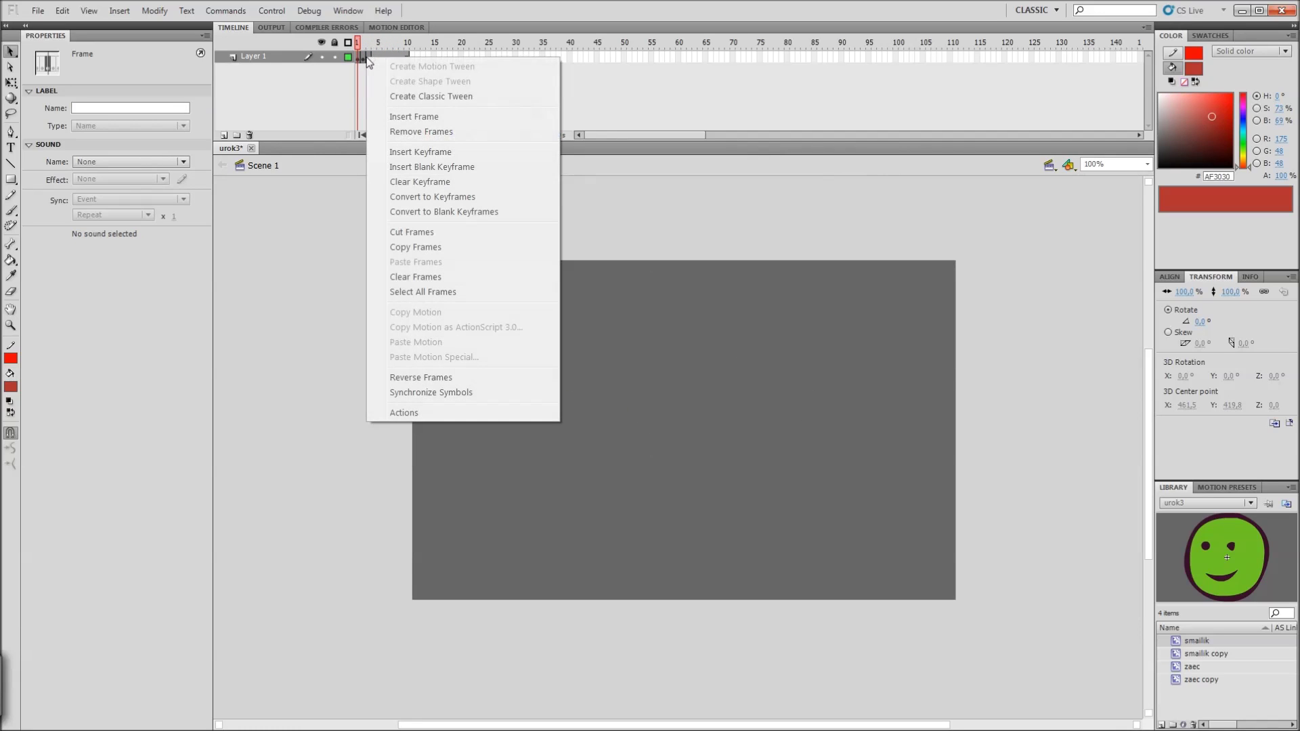
left_click(401, 132)
left_click(359, 67)
left_click(360, 56)
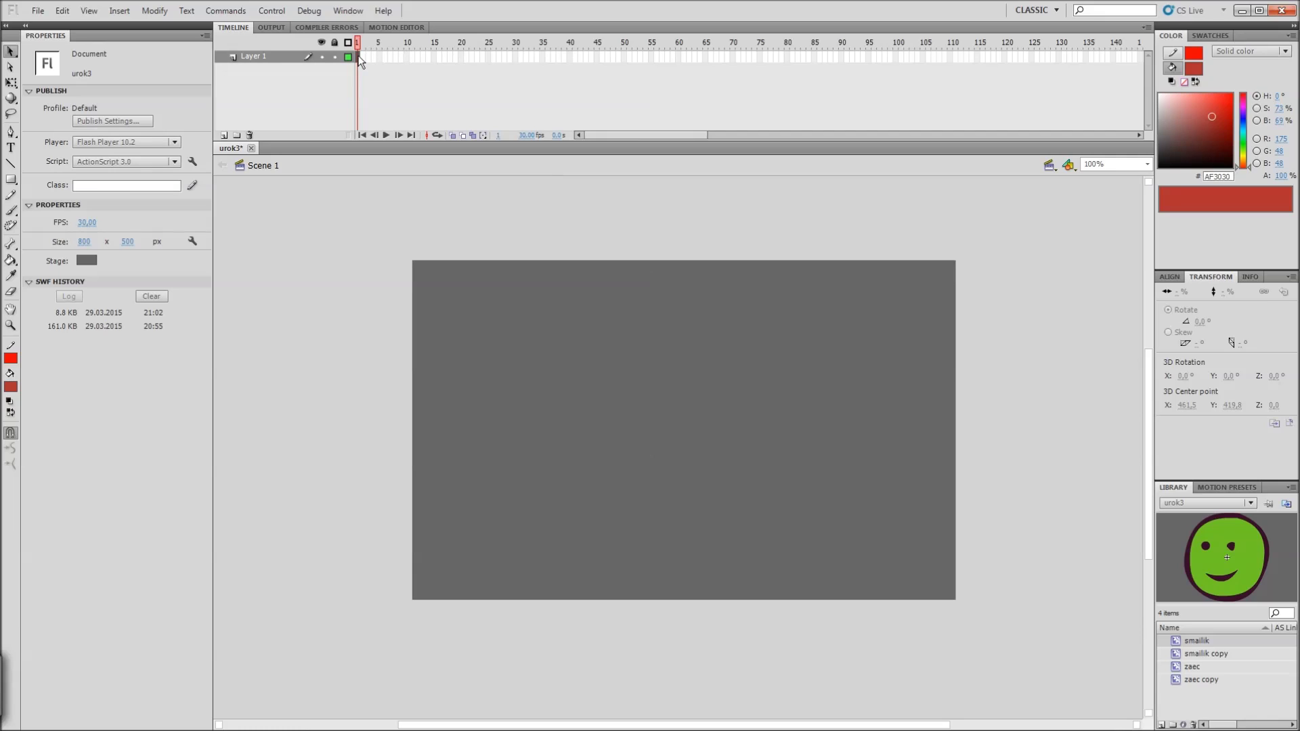
left_click(402, 198)
left_click(359, 55)
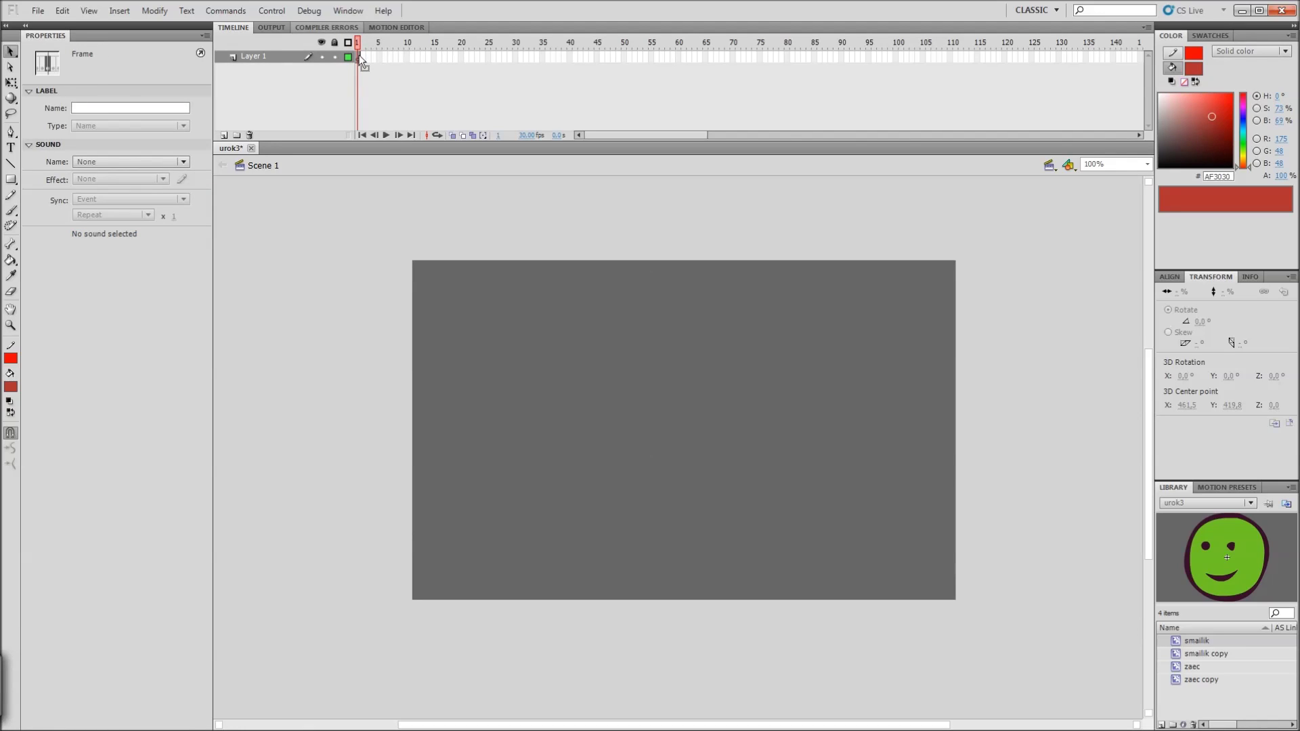
left_click(497, 188)
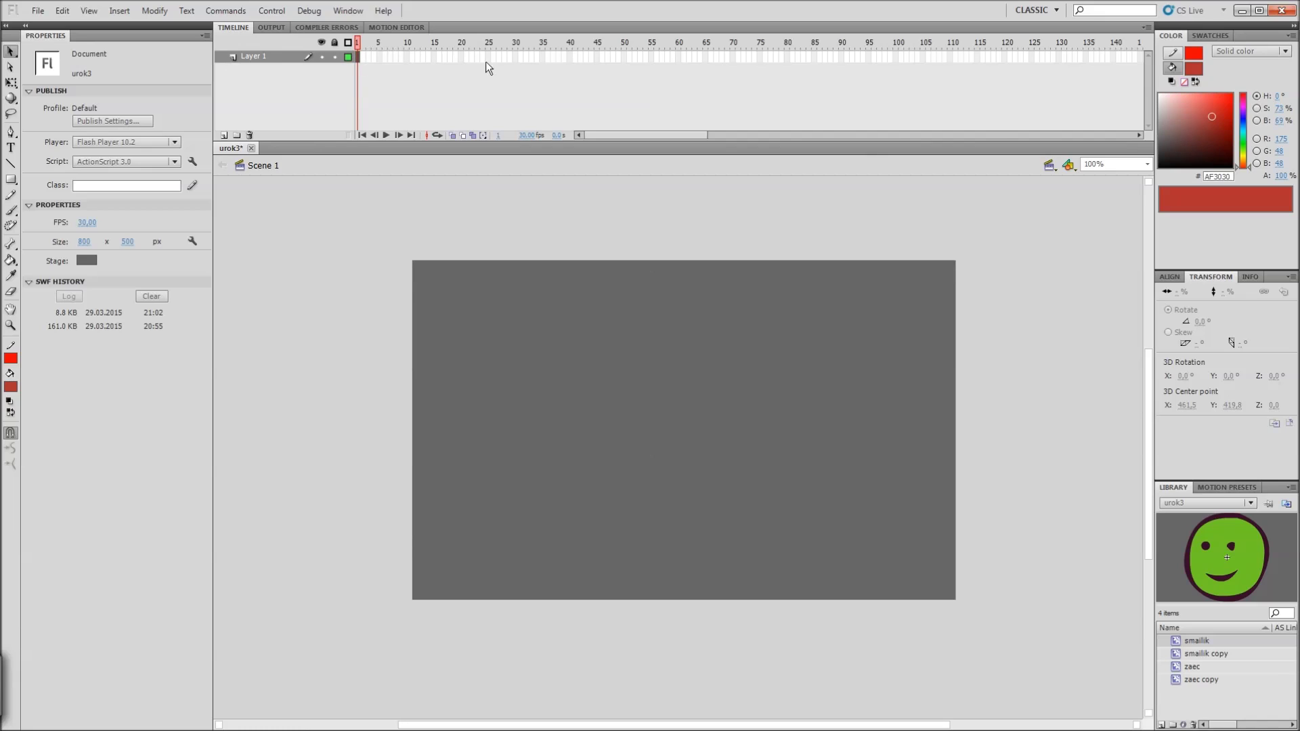
left_click(357, 57)
left_click(450, 191)
Step: Activate the Deco Tool and set its drawing effect to Particle System
key("u")
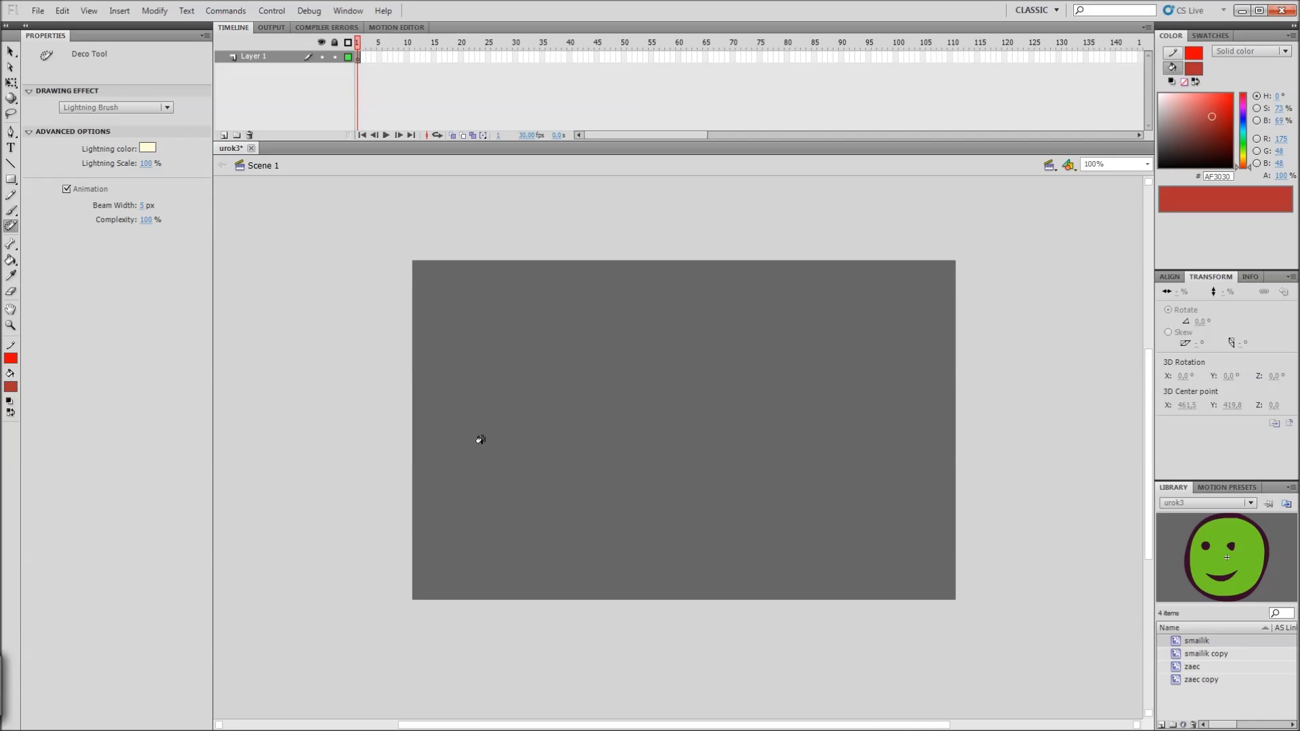
left_click(109, 108)
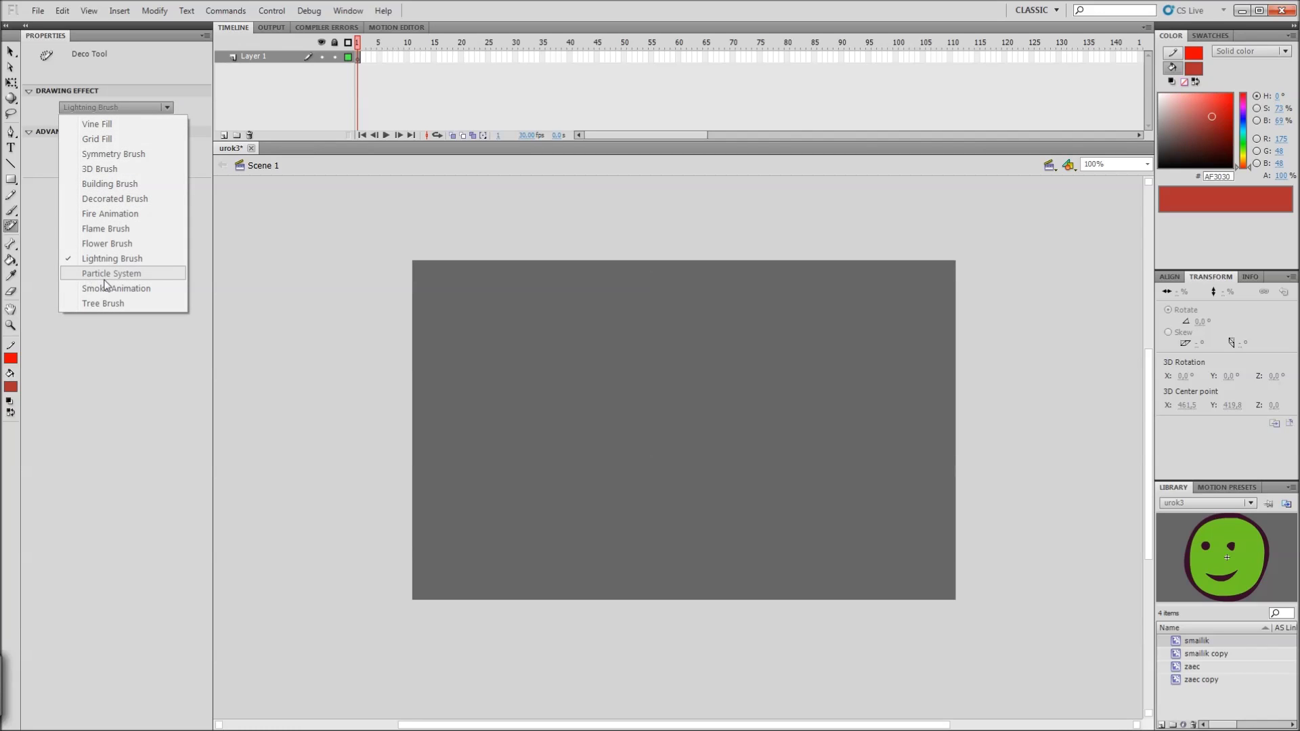
left_click(145, 277)
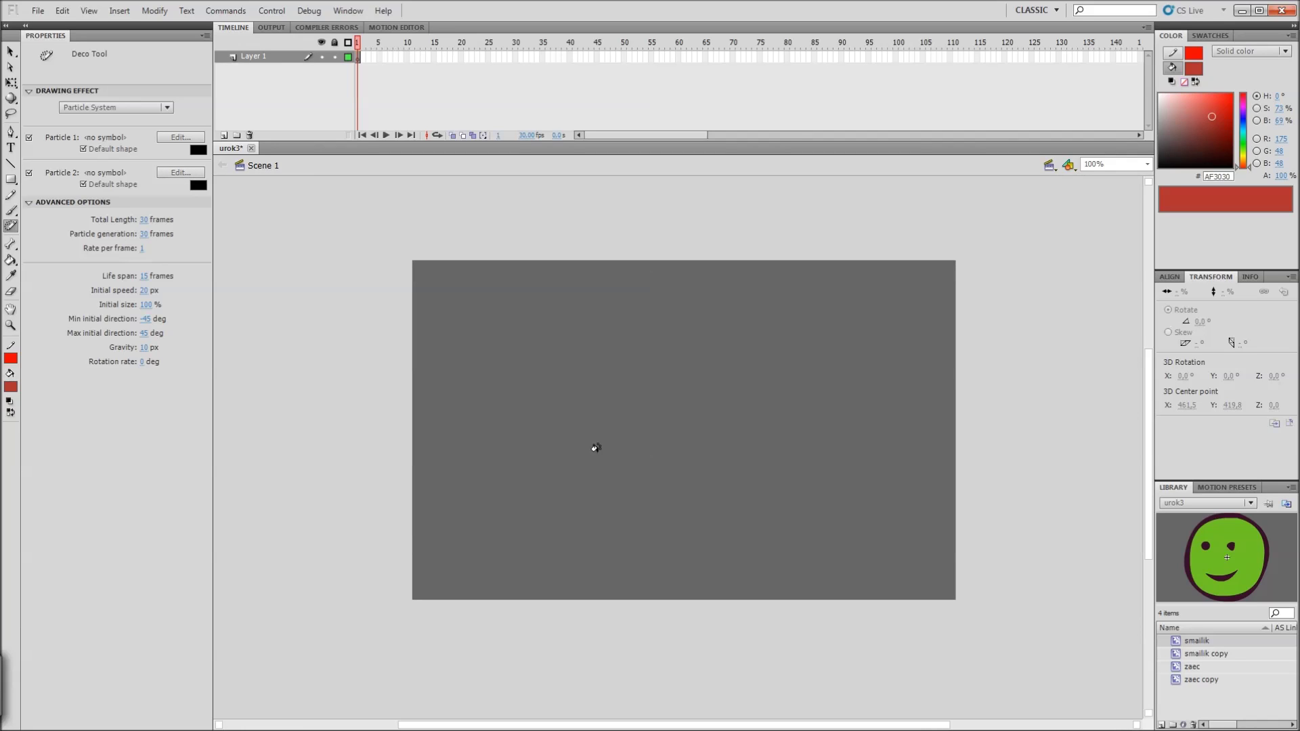
Step: Generate a default-shape particle animation just left of the stage's centre, and undo it
left_click(572, 450)
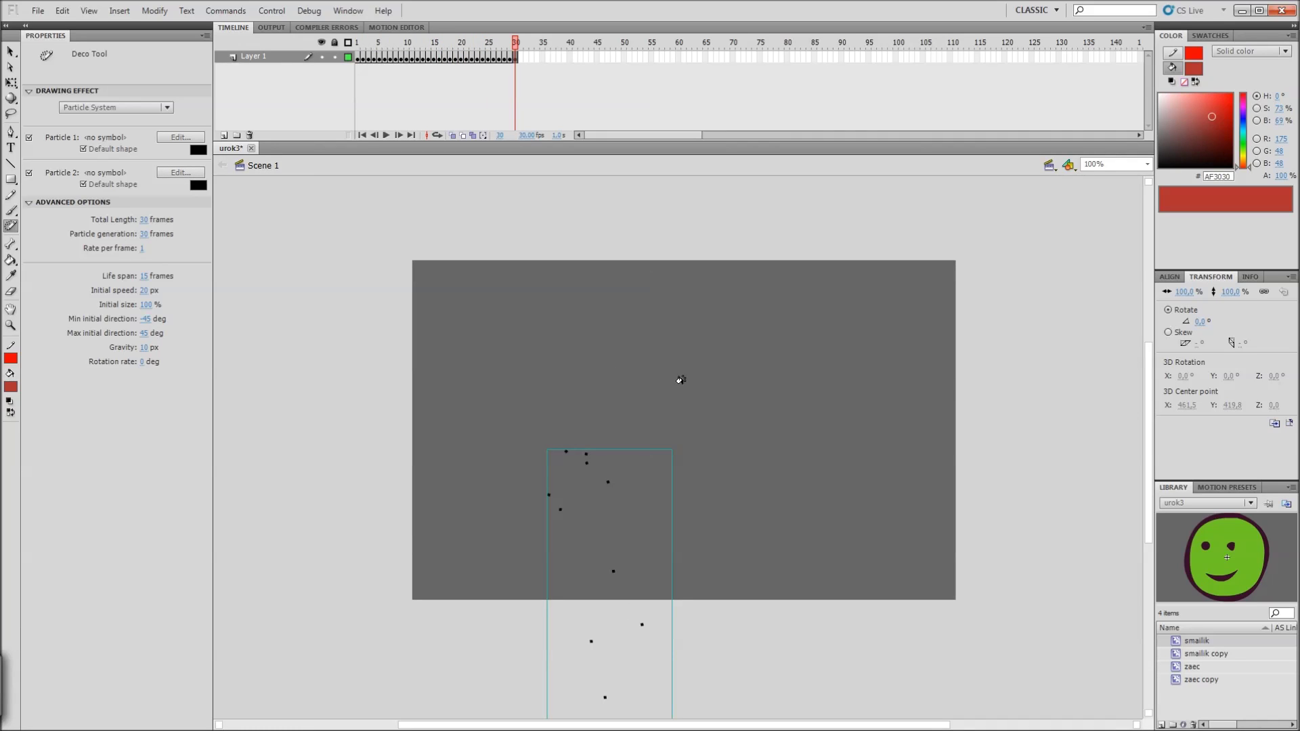
key("v")
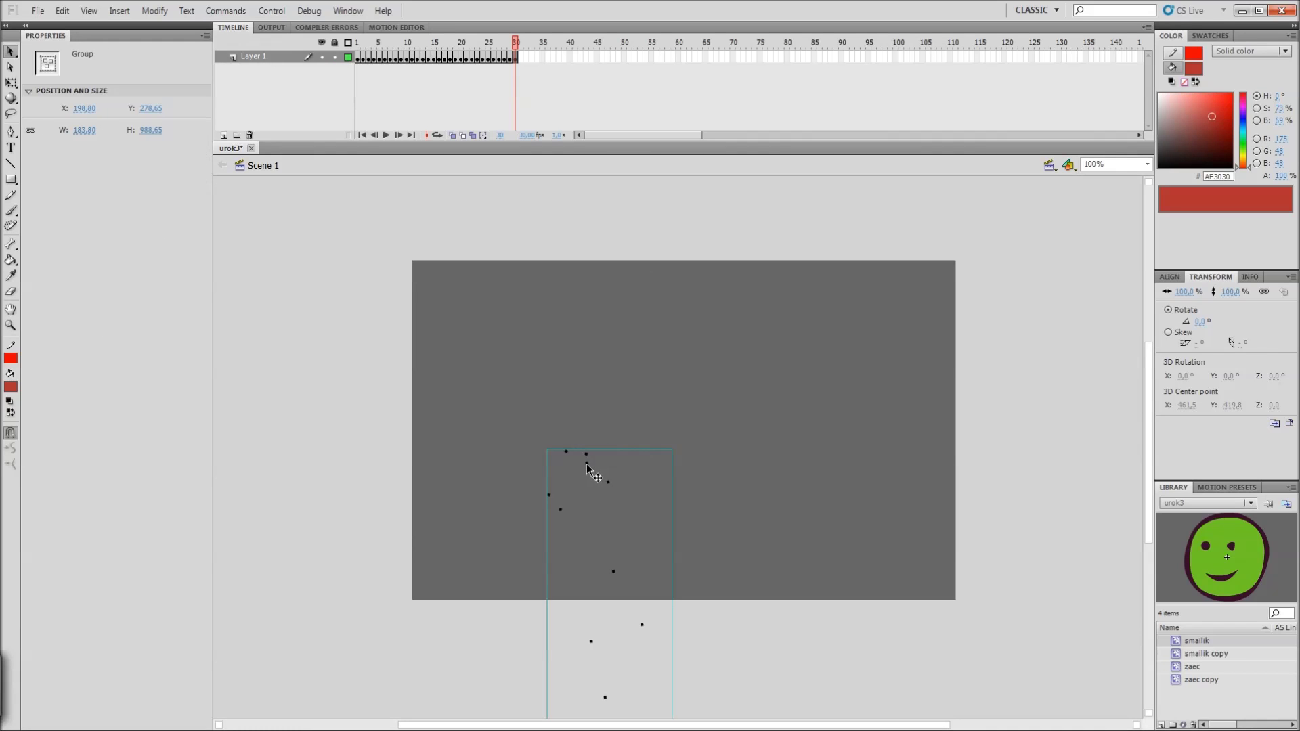
left_click(629, 341)
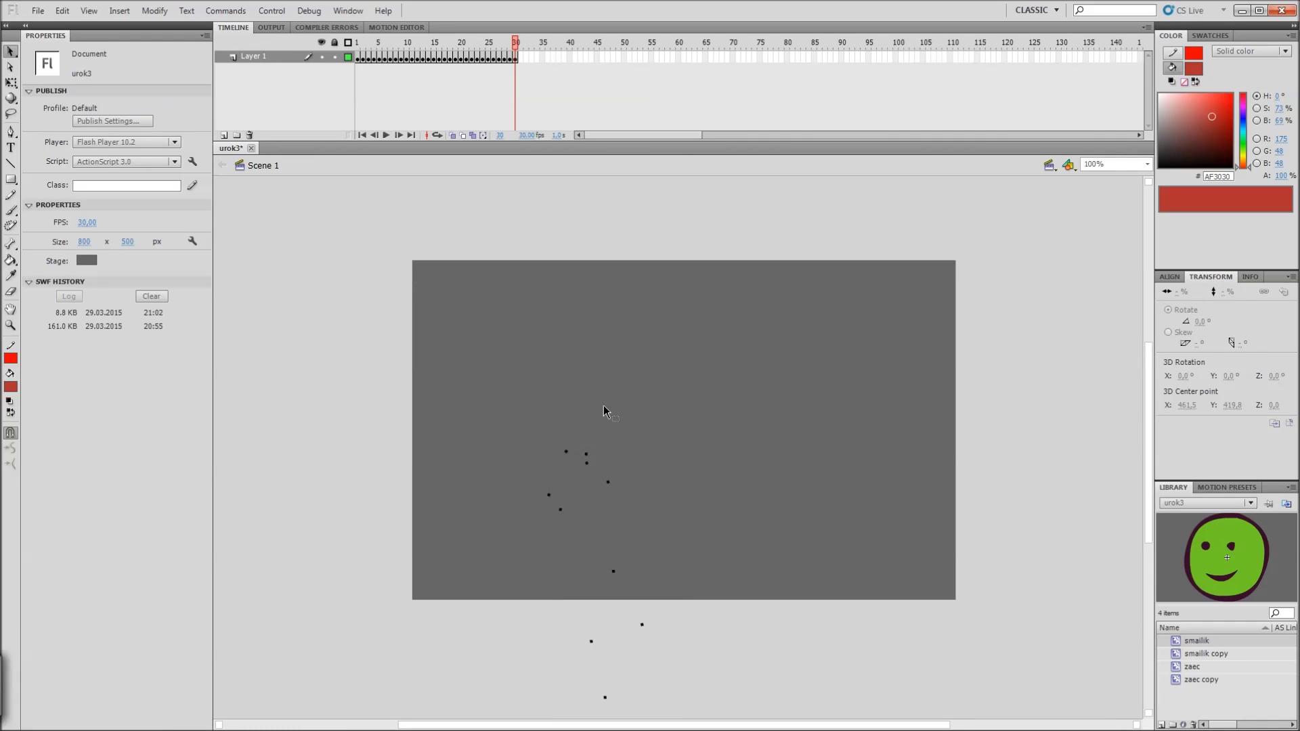
key("ctrl+a")
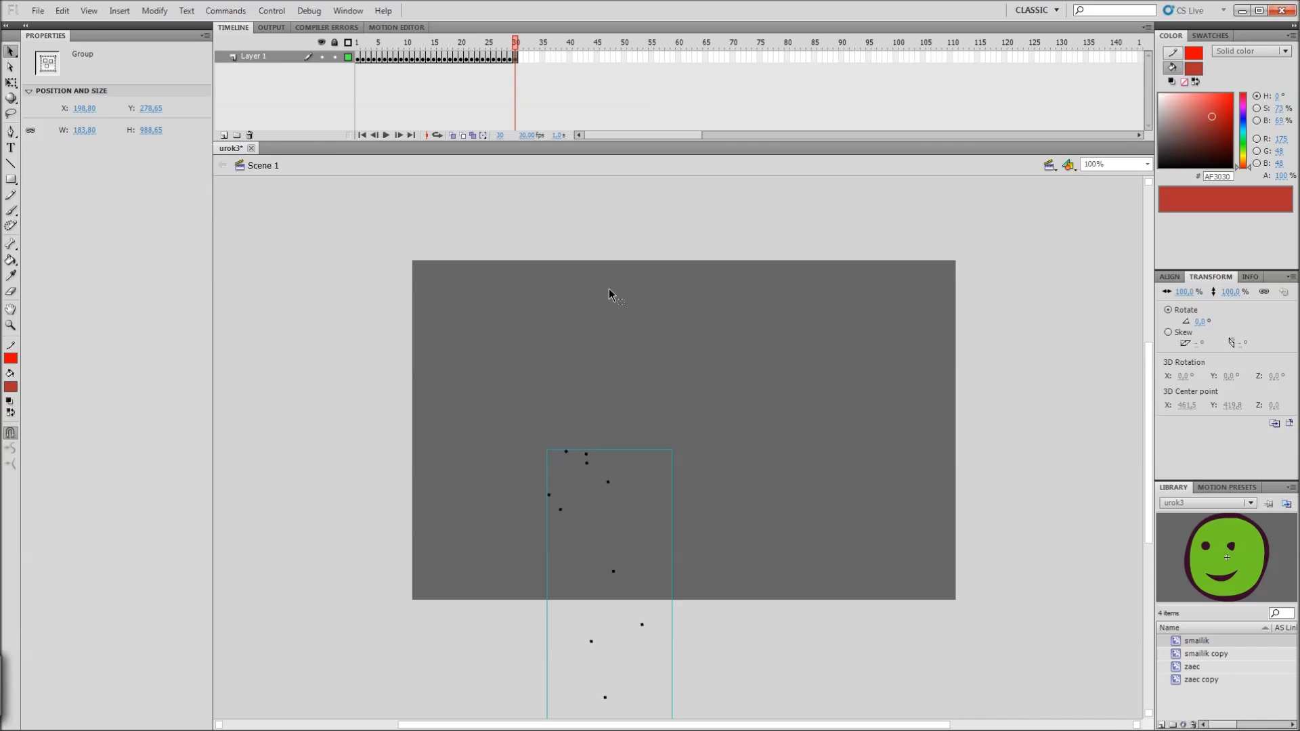
left_click(603, 348)
key("ctrl+a")
key("ctrl+z")
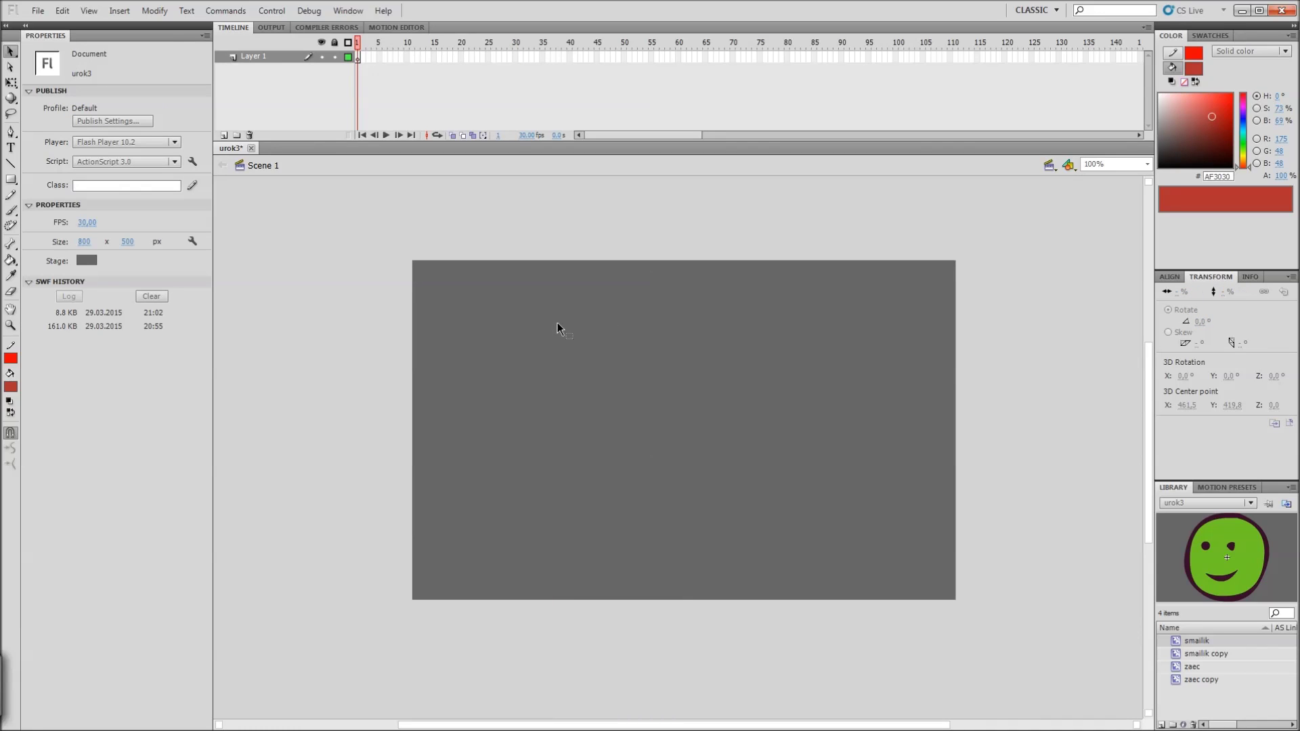
Step: Generate a default-shape particle animation just above the stage's upper edge, preview it by testing the movie, and undo it
key("u")
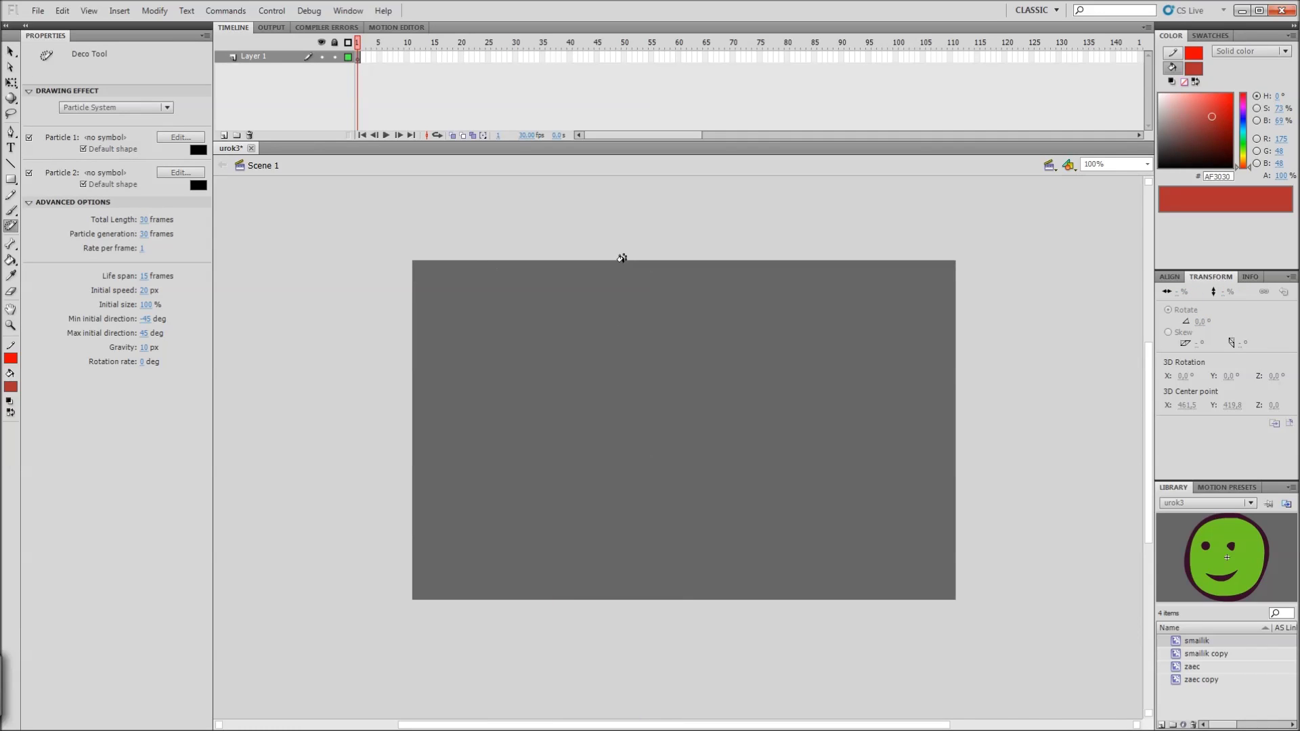
left_click(613, 225)
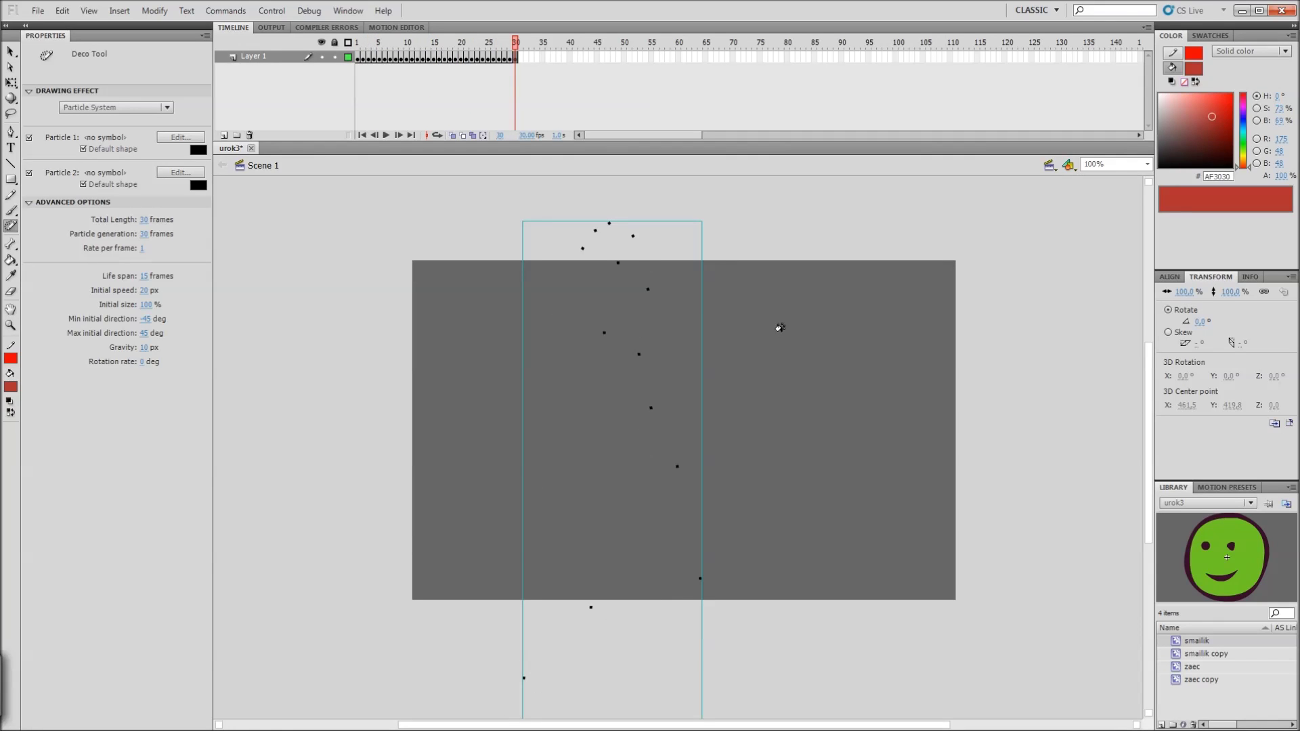
key("ctrl+Return")
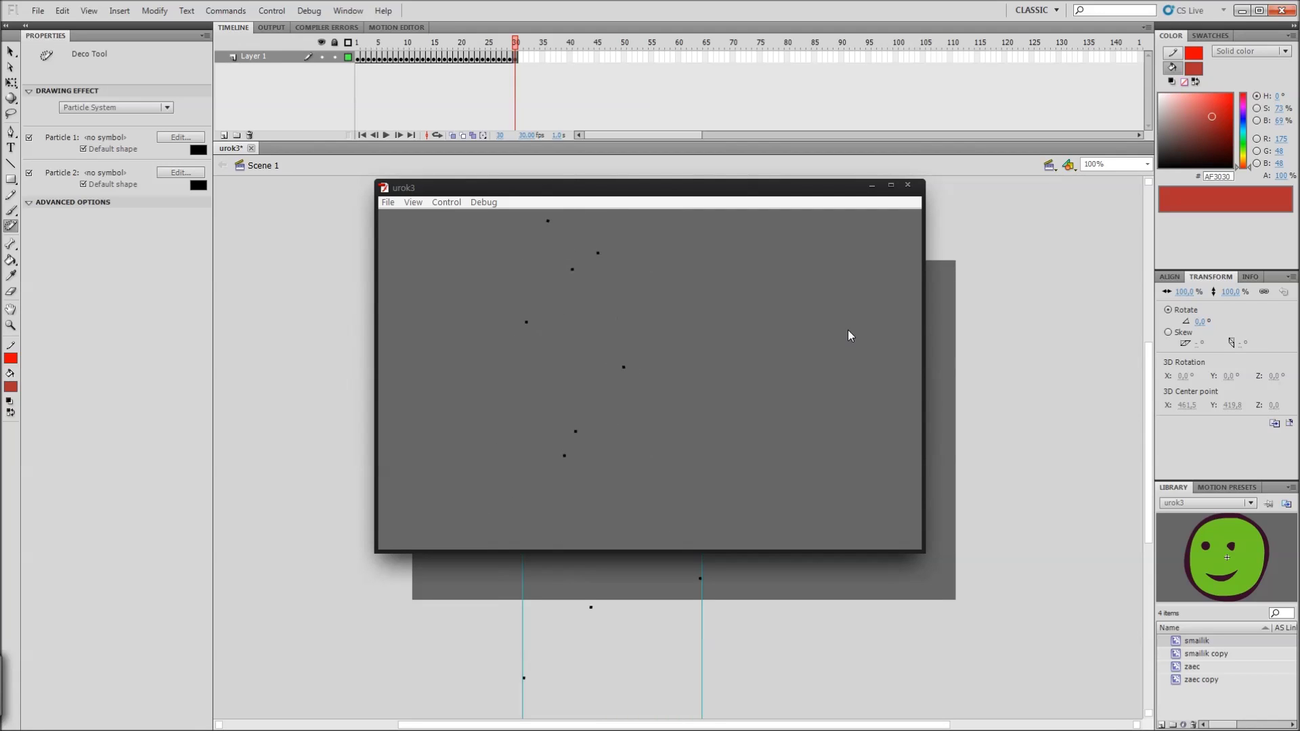
left_click(908, 187)
key("ctrl+z")
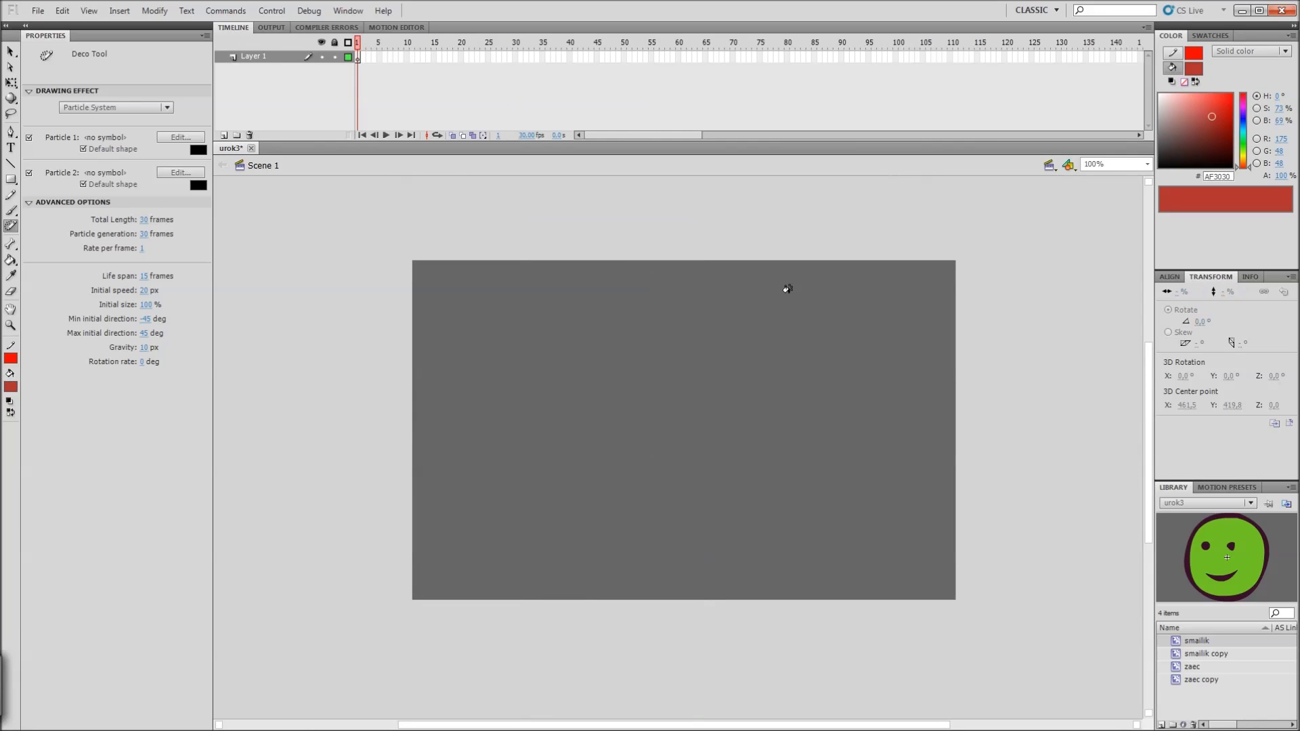
Step: Assign the smailik symbol to Particle 1 and the zaec copy symbol to Particle 2
left_click(180, 137)
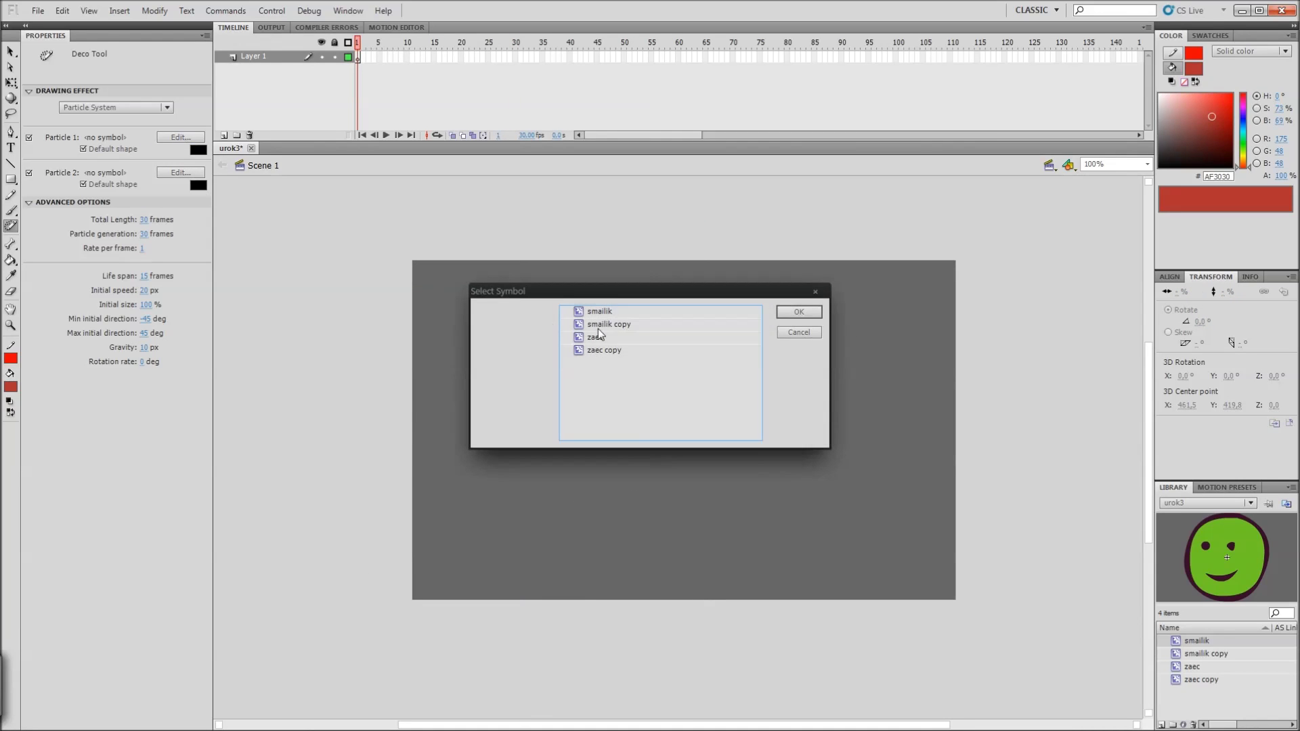
left_click(612, 324)
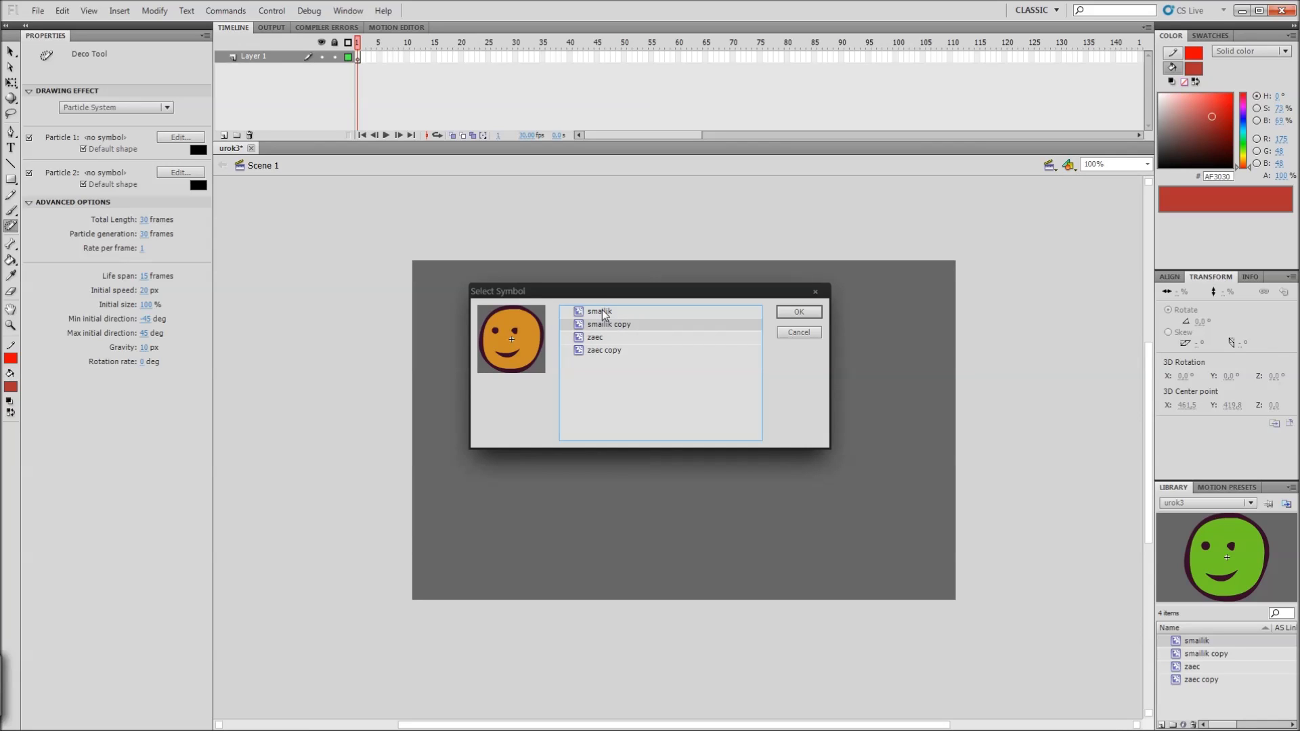
left_click(605, 312)
left_click(798, 313)
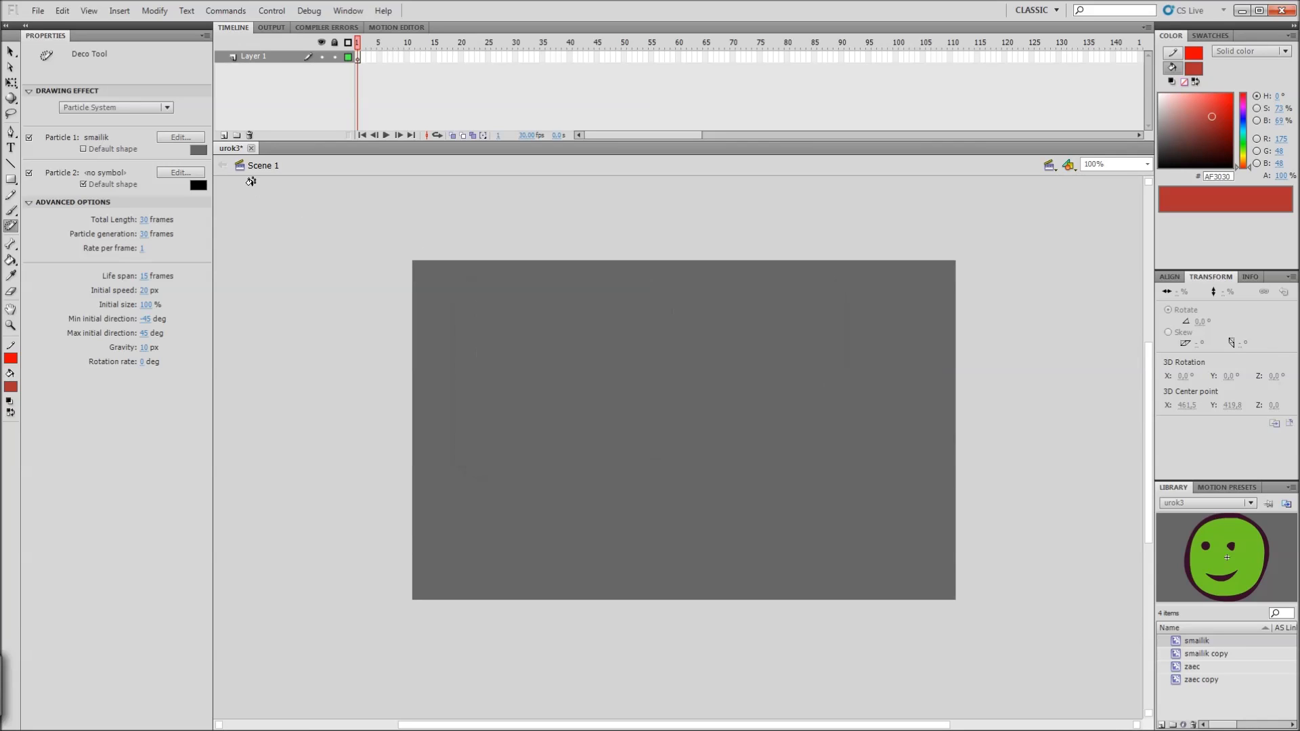
left_click(187, 174)
left_click(604, 350)
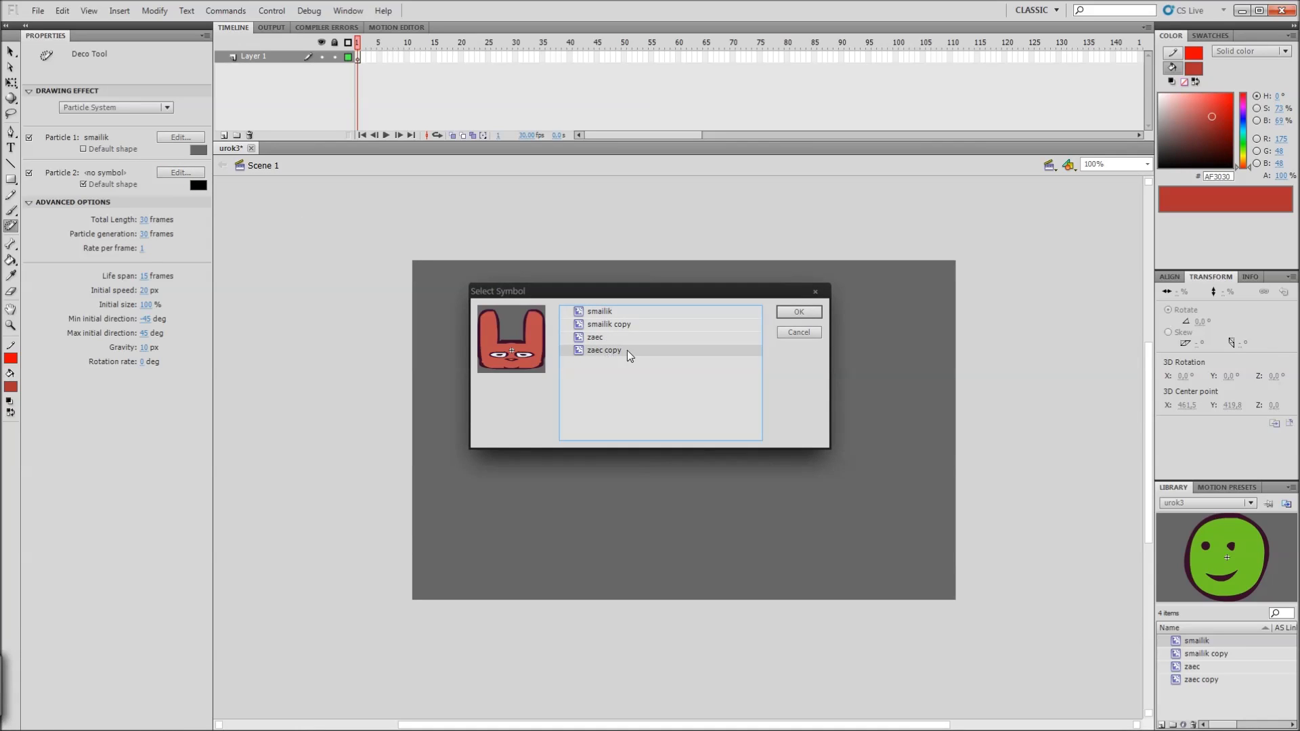
left_click(799, 312)
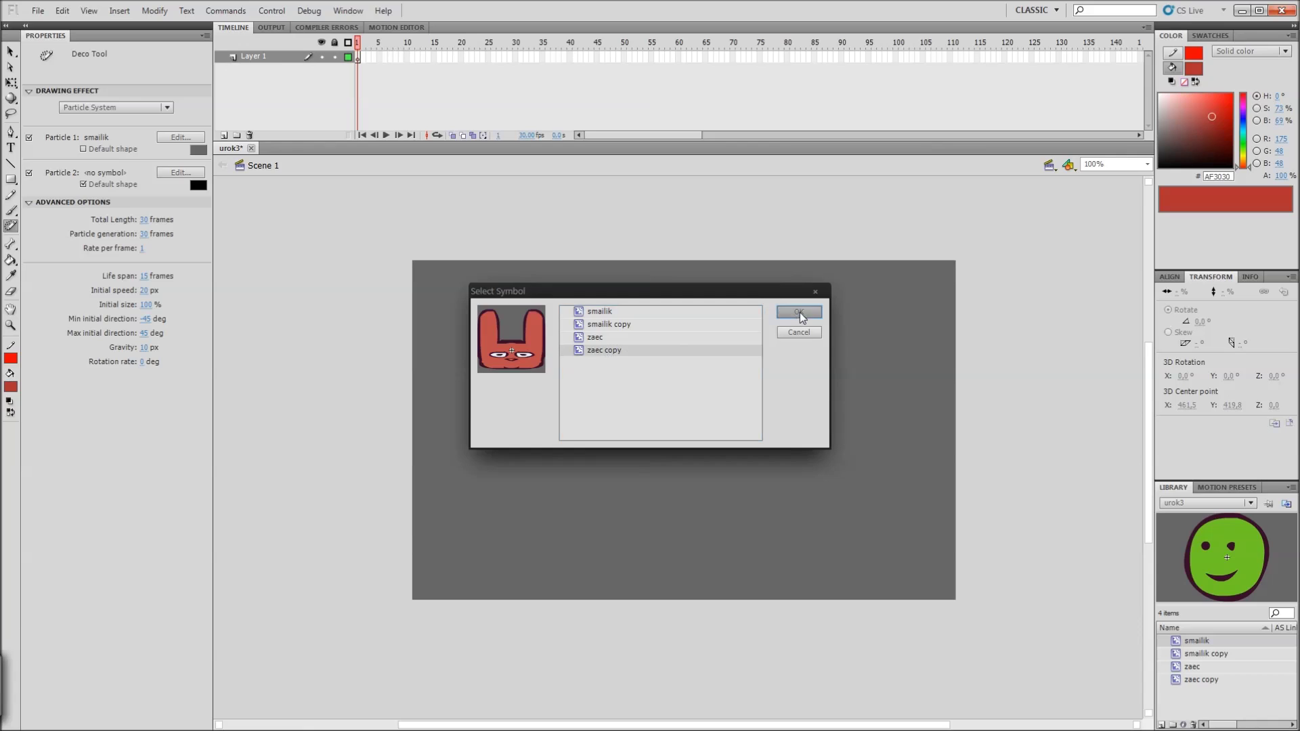
Step: Generate the symbol particle animation just above the stage's upper edge, test the movie, and close the preview
left_click(642, 233)
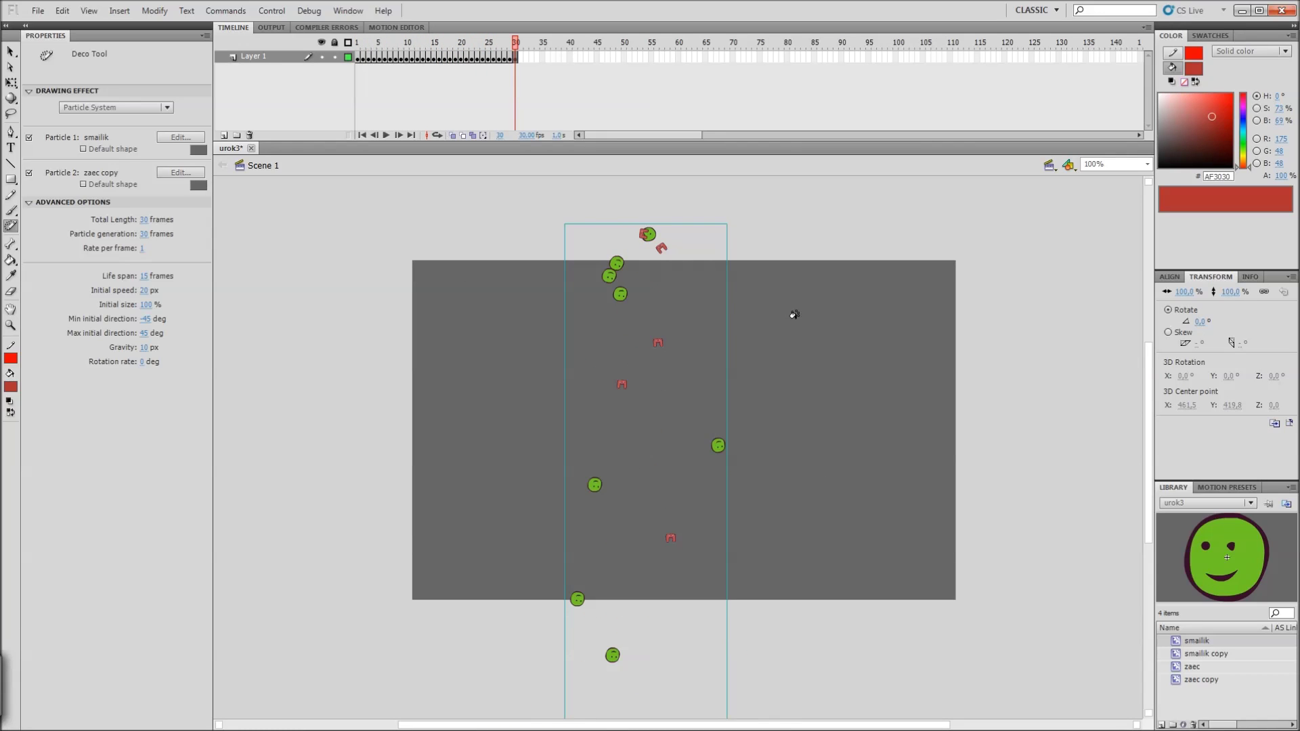
key("ctrl+Return")
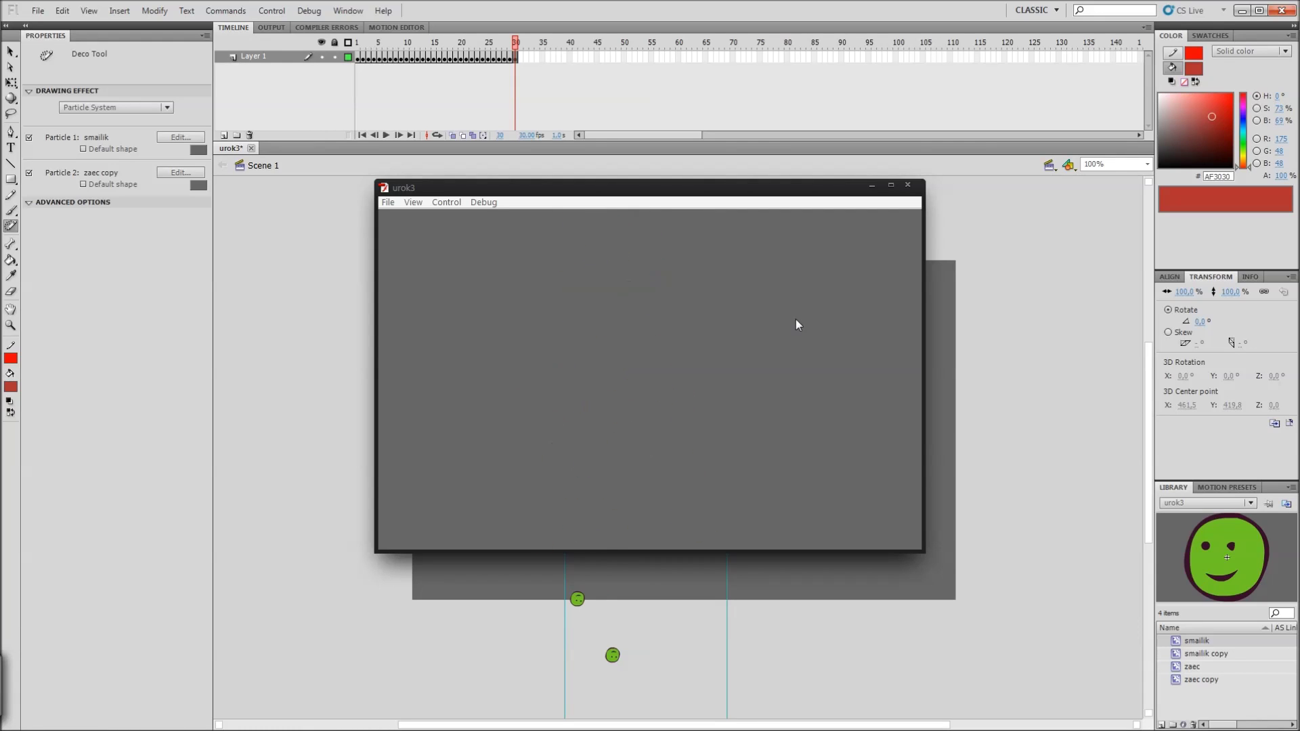
left_click(909, 186)
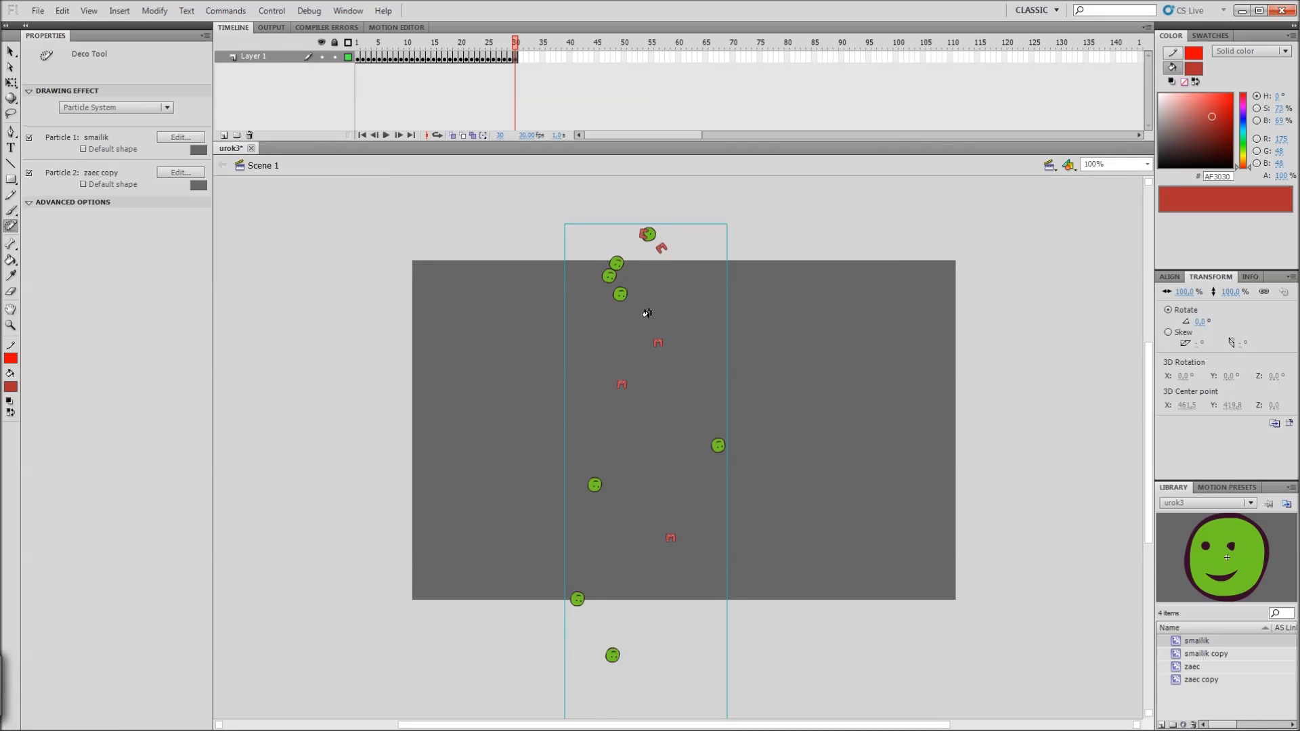
Step: Remove frames 2 to 30 from Layer 1 and delete the remaining smiley particle in frame 1
key("v")
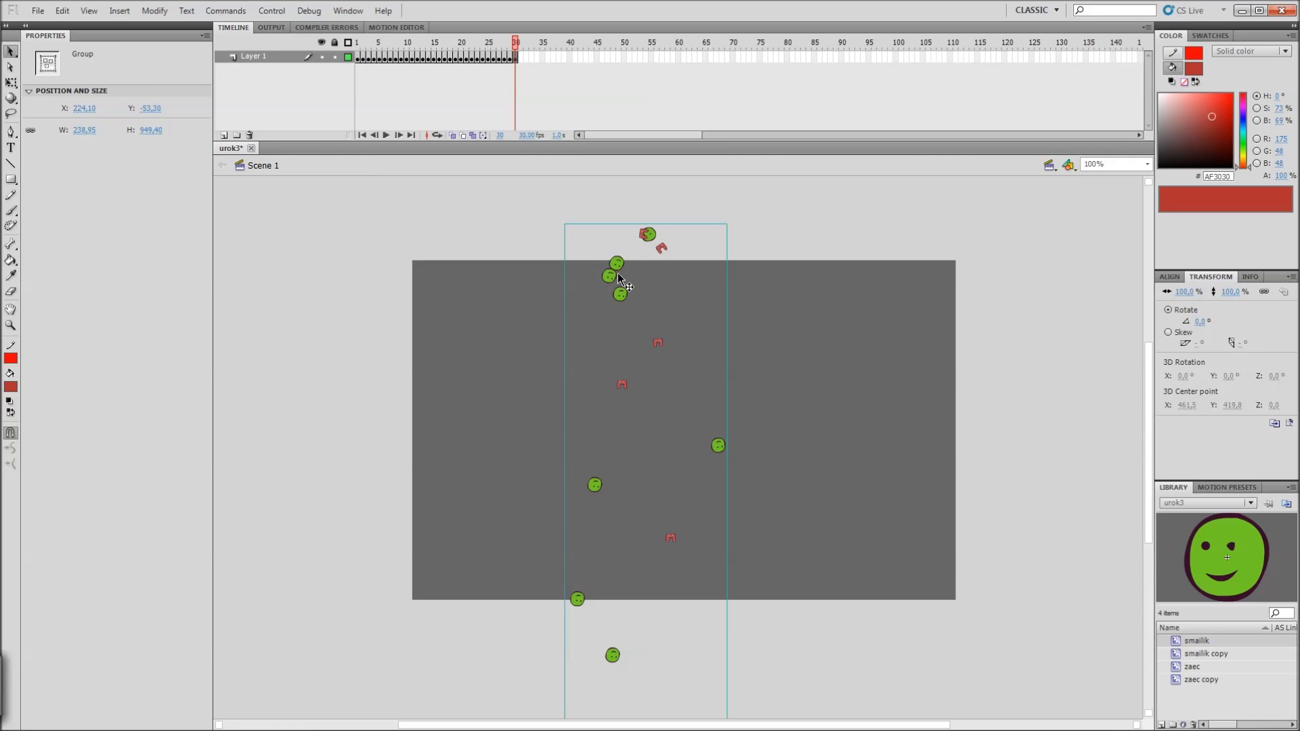
left_click_drag(514, 56, 364, 59)
right_click(364, 60)
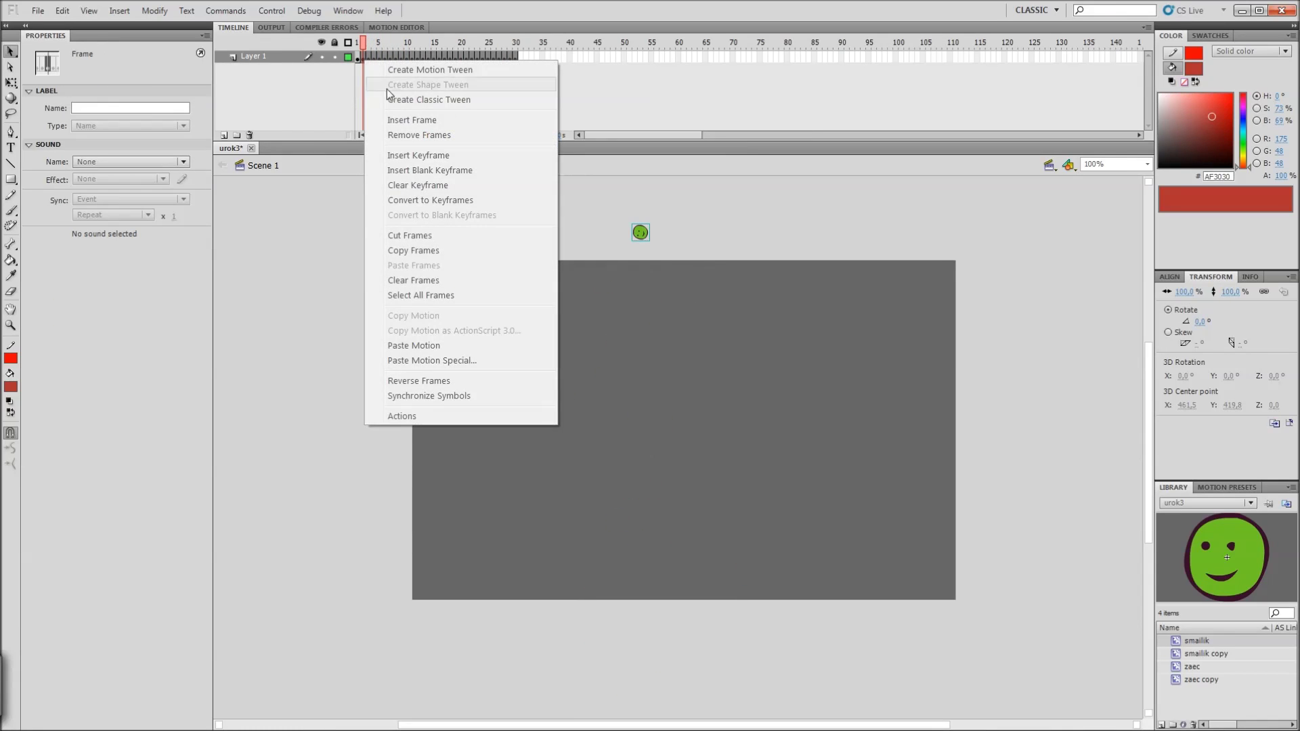
left_click(416, 135)
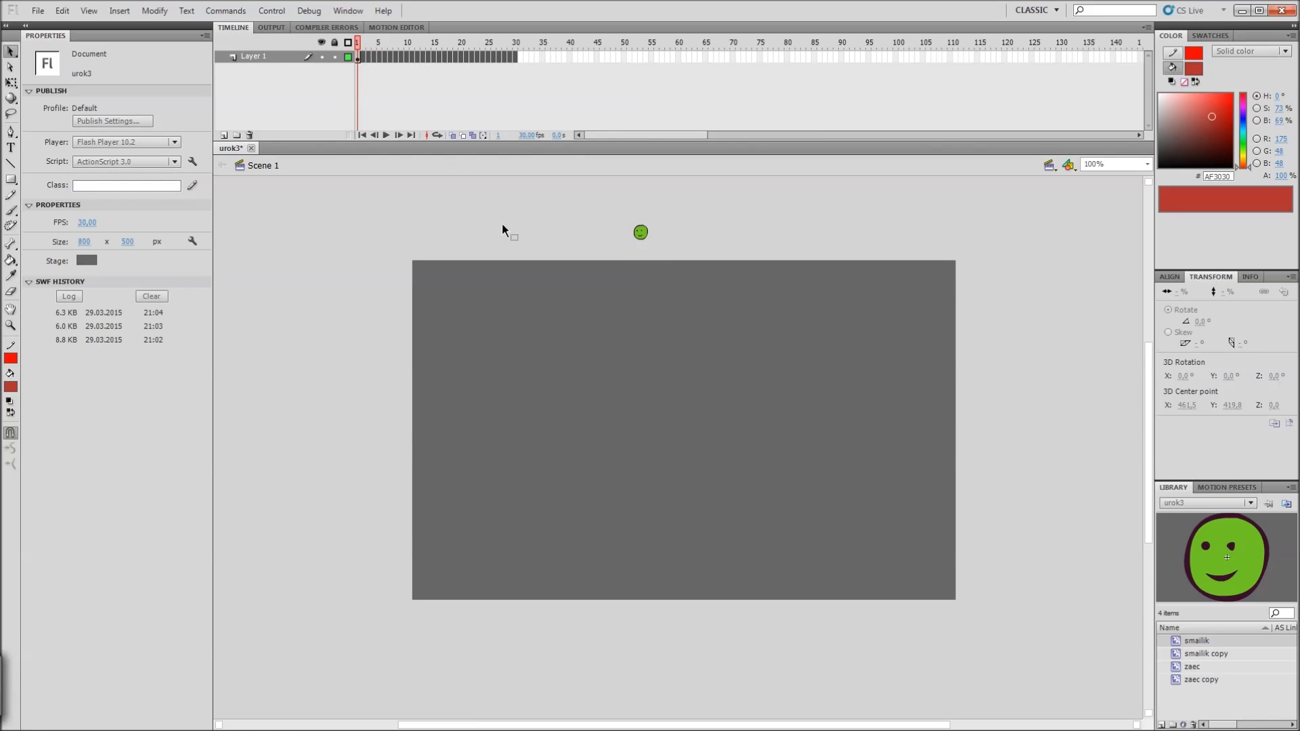
left_click(643, 232)
key("Delete")
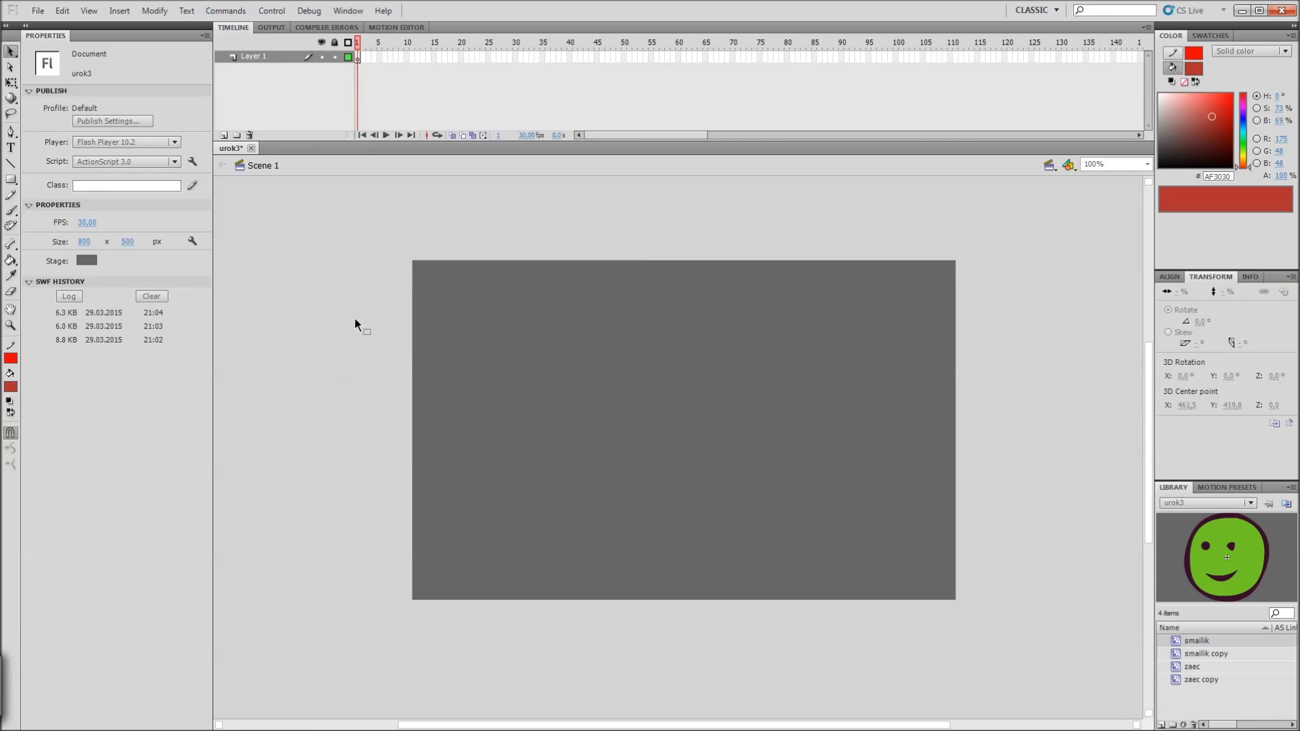
Step: Set the Deco Tool's drawing effect to Smoke Animation and paint a smoke trail across the lower part of the stage
key("u")
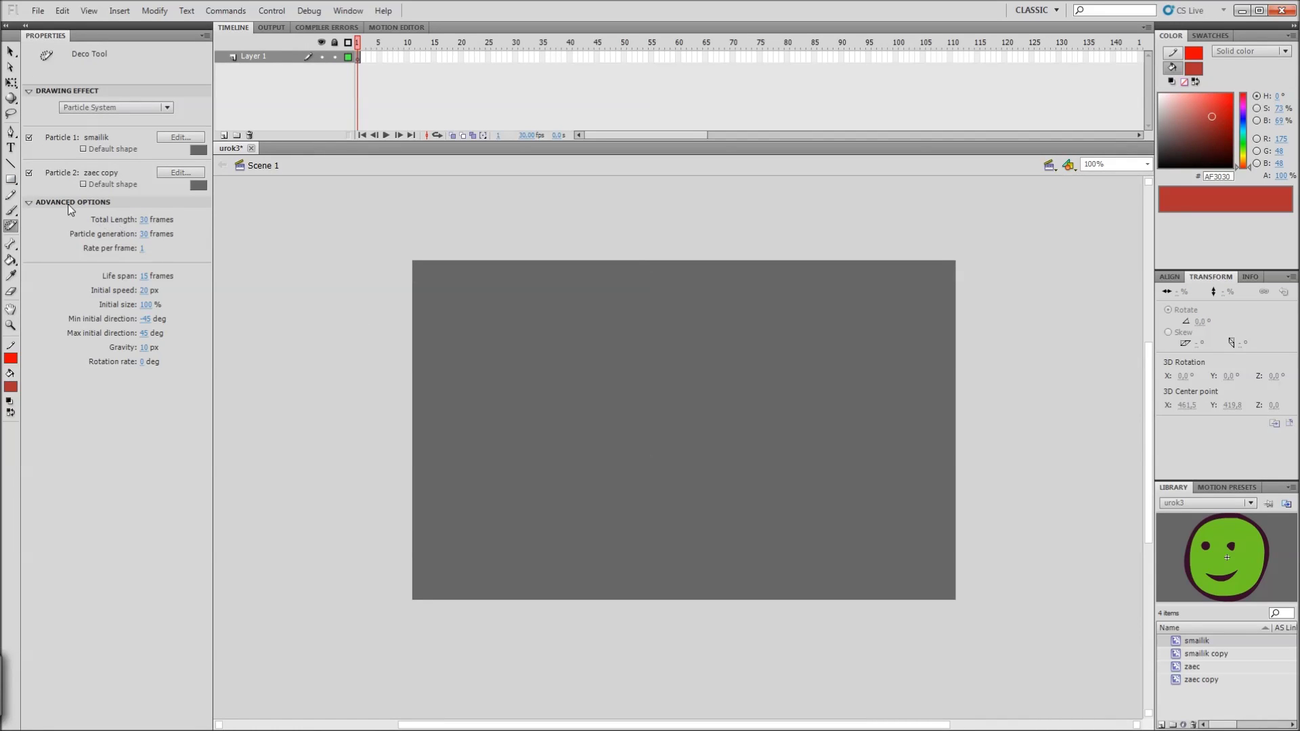
left_click(101, 107)
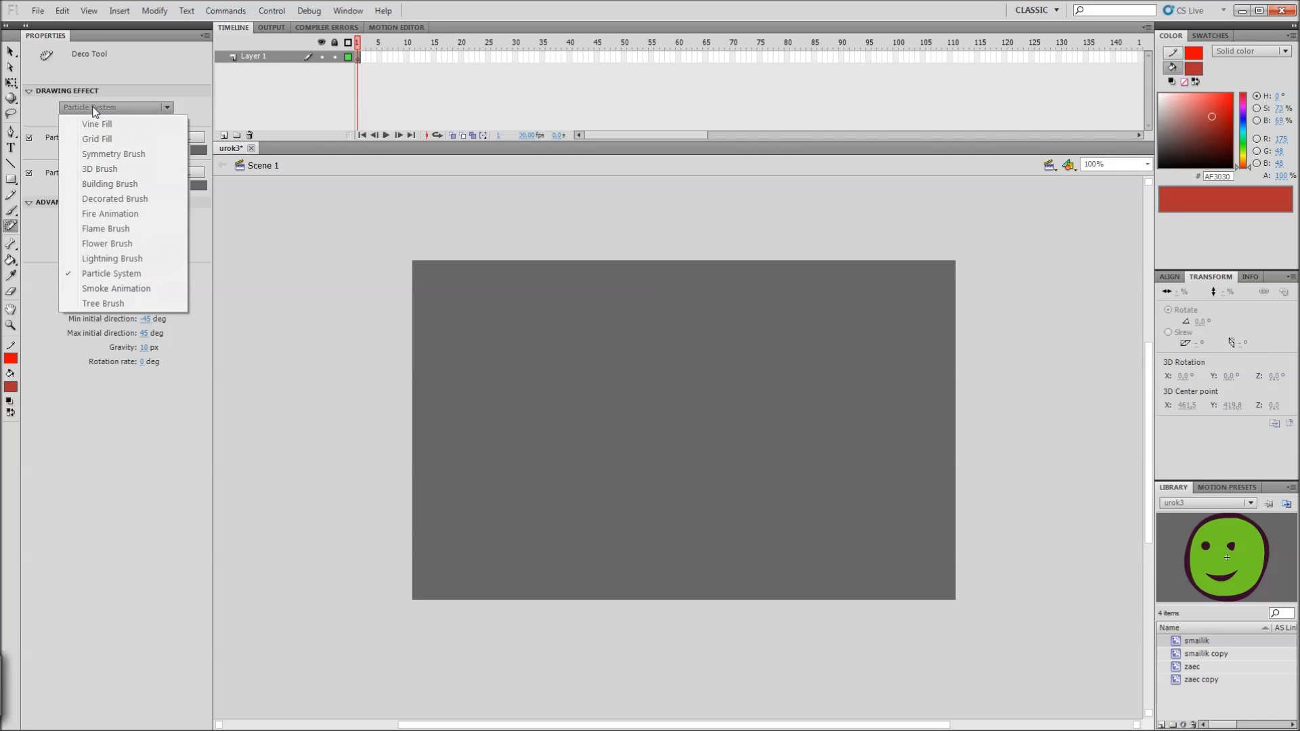
left_click(135, 289)
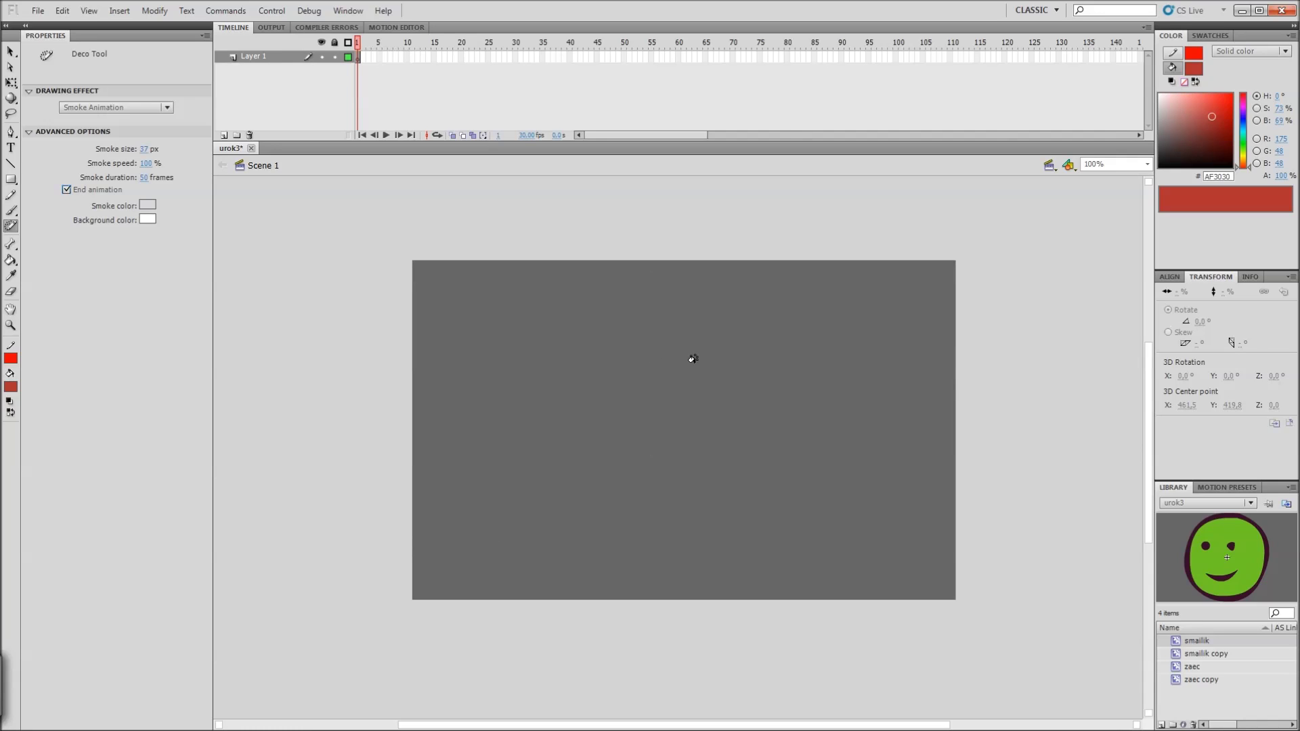
mouse_move(469, 555)
left_mouse_down()
mouse_move(499, 498)
mouse_move(644, 475)
mouse_move(674, 516)
mouse_move(765, 521)
mouse_move(736, 553)
mouse_move(743, 527)
left_mouse_up()
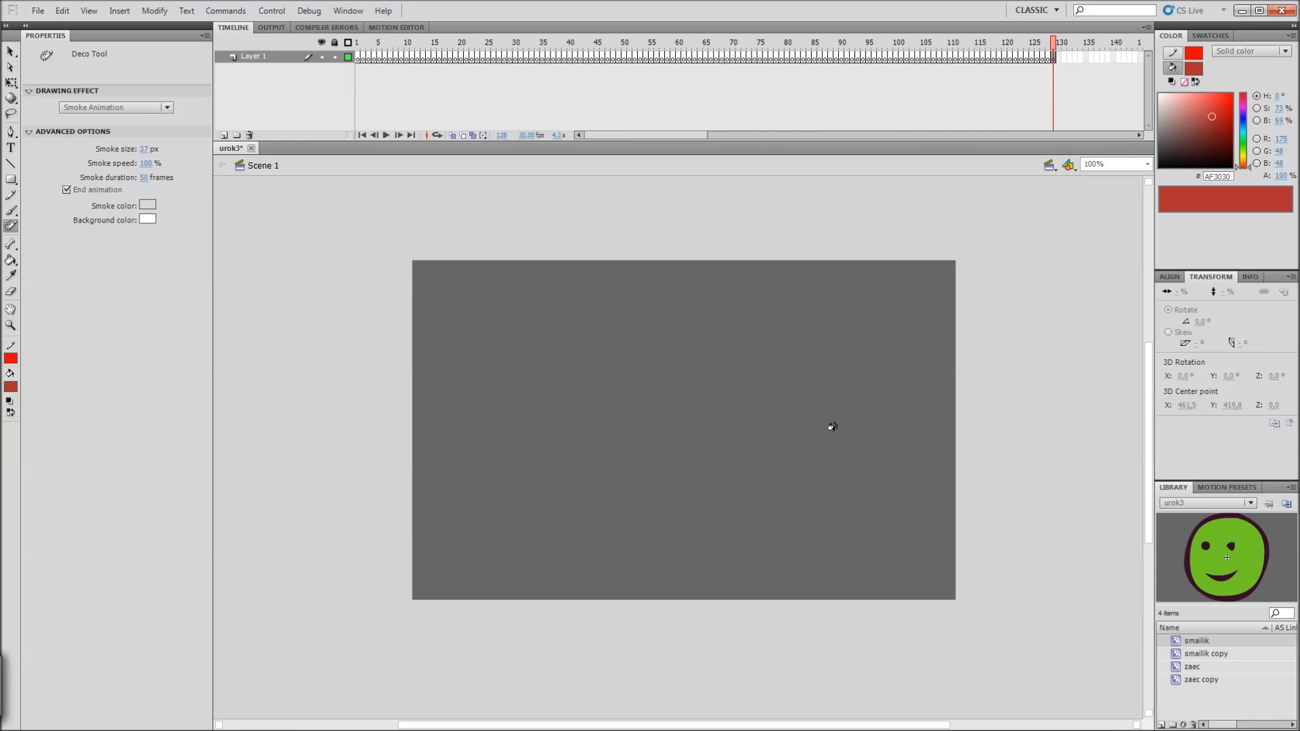
key("v")
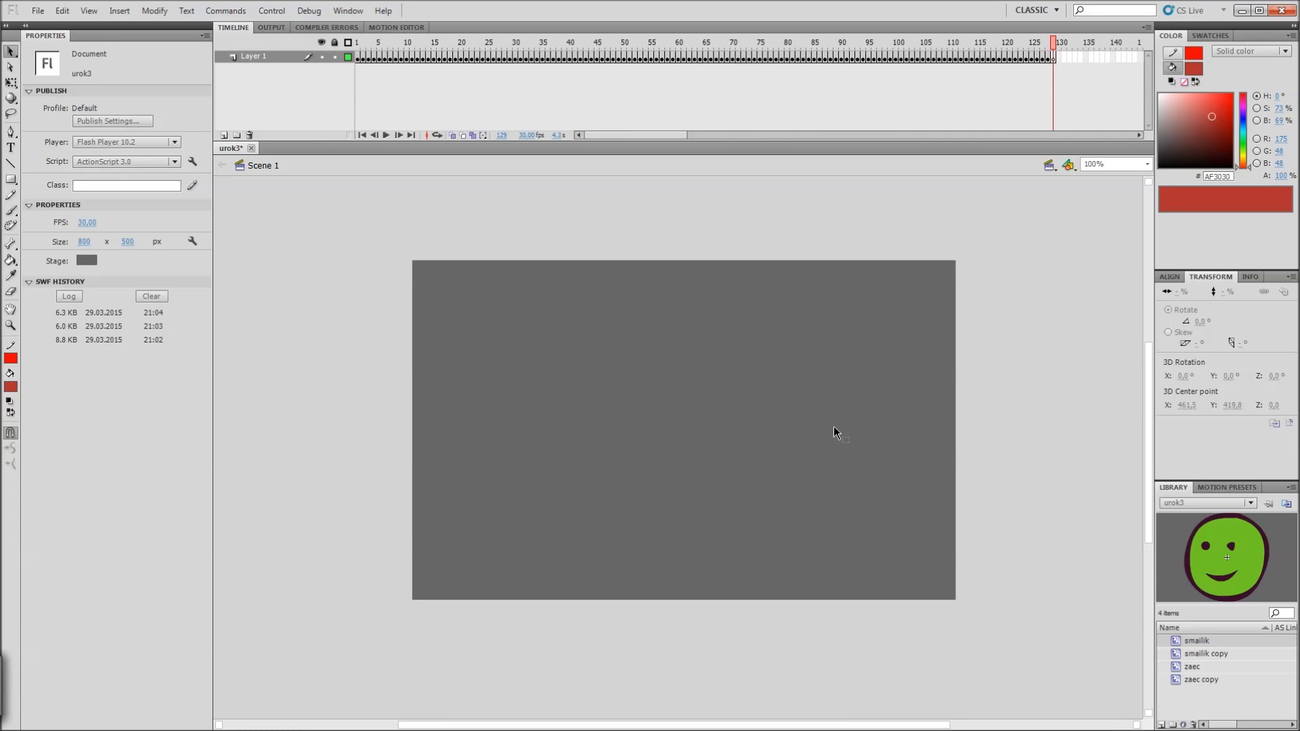
Step: Test the smoke movie and clear the animation by removing frames 2 to 129 and the leftover smoke puff in frame 1
key("ctrl+Return")
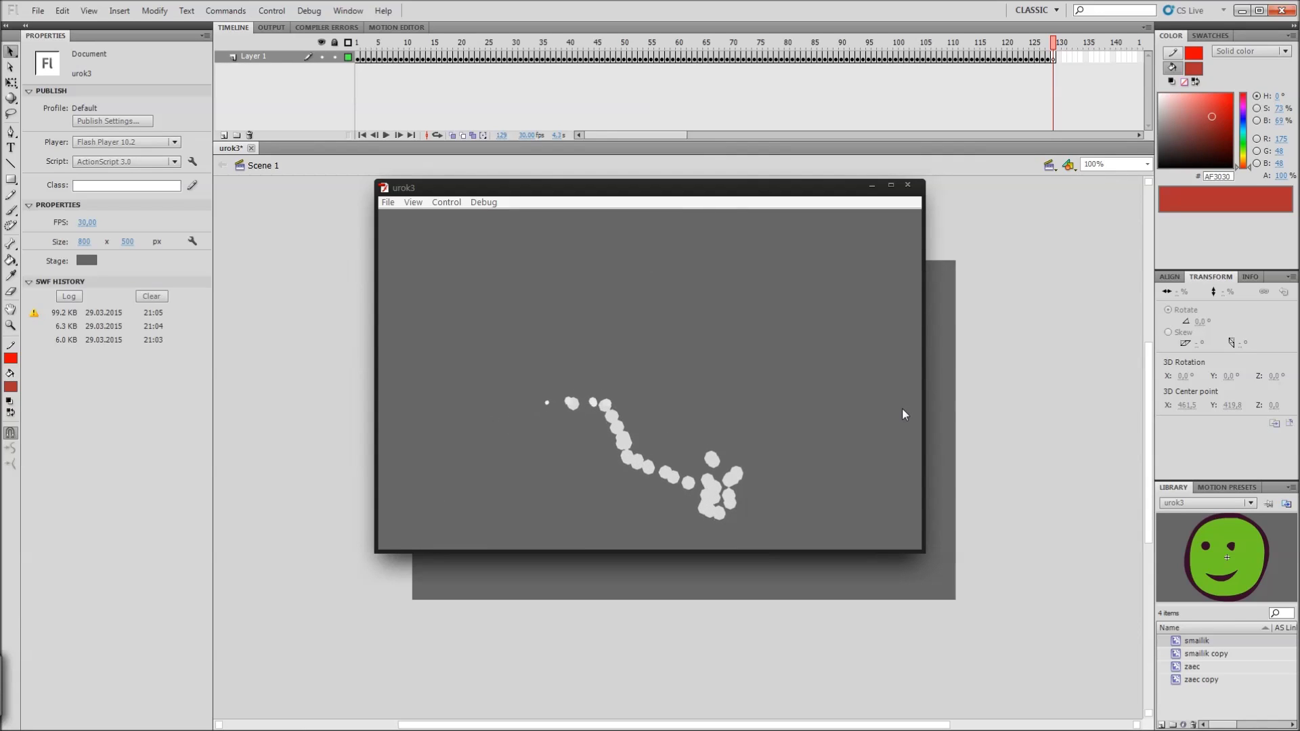
left_click(908, 184)
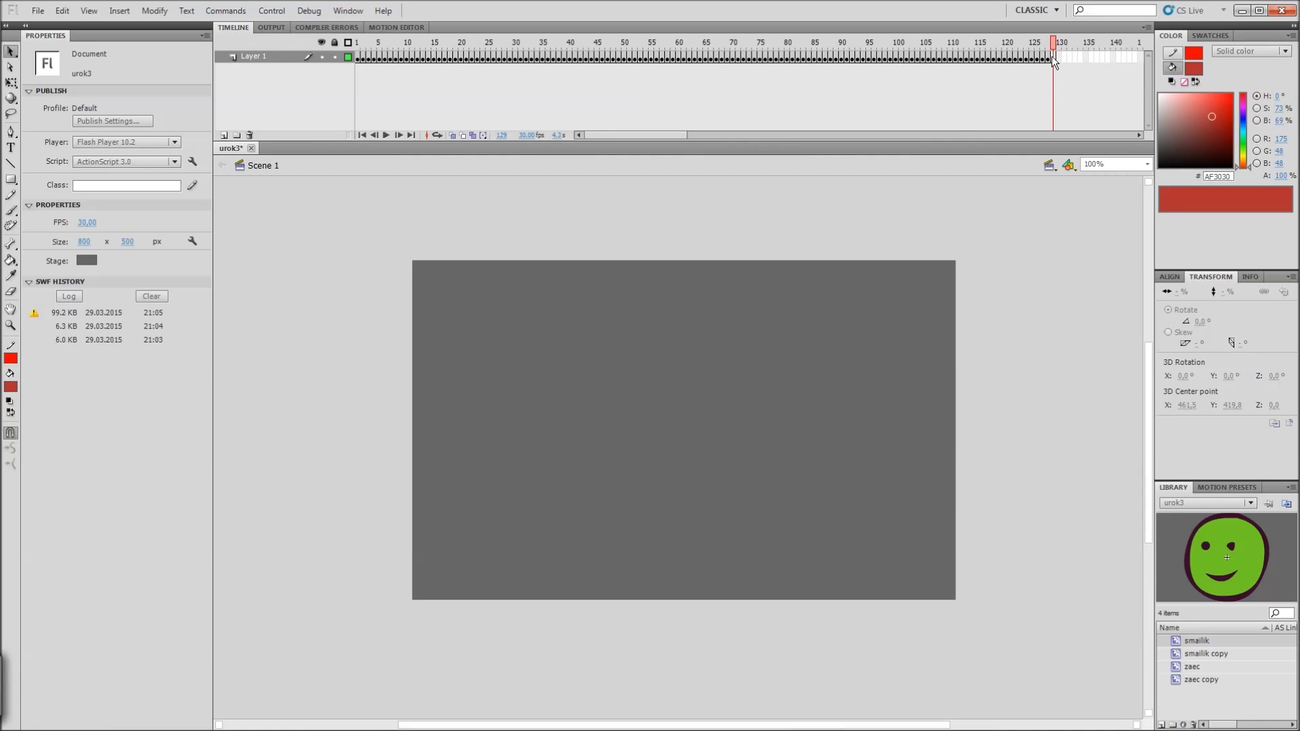
left_click_drag(1051, 55, 365, 51)
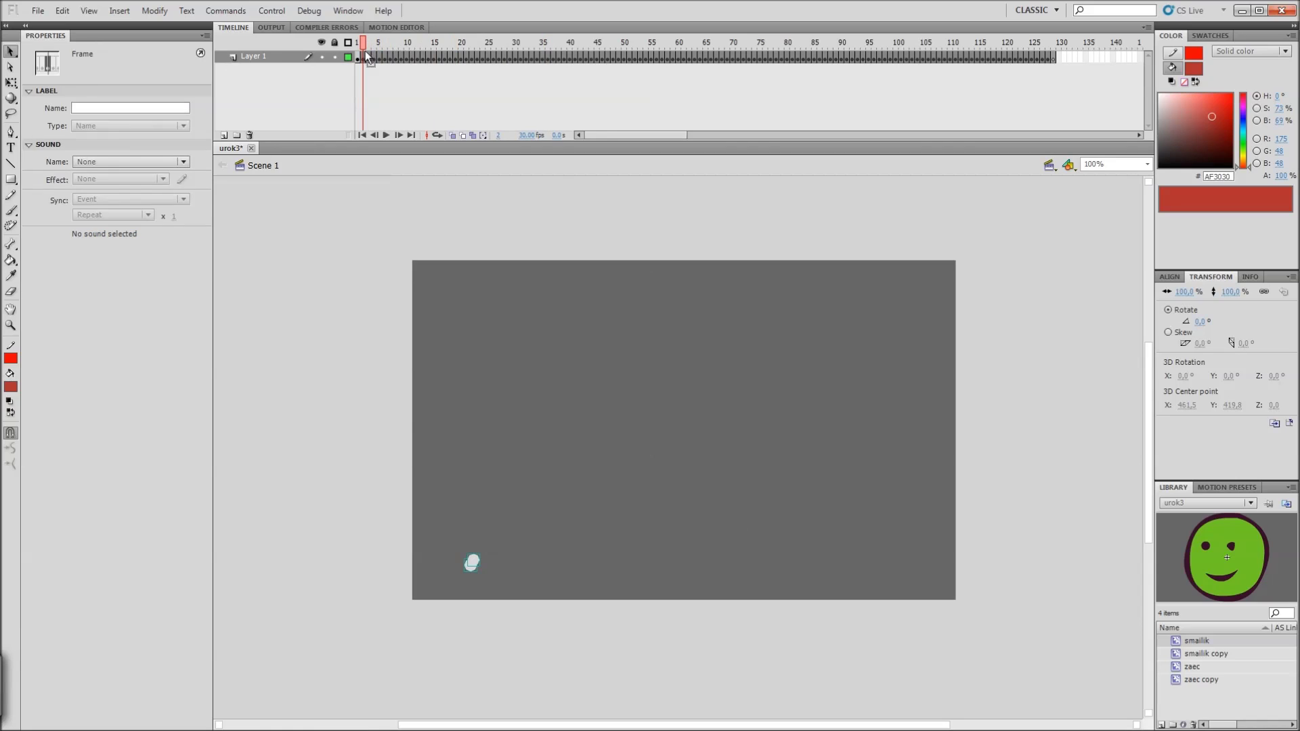
right_click(365, 53)
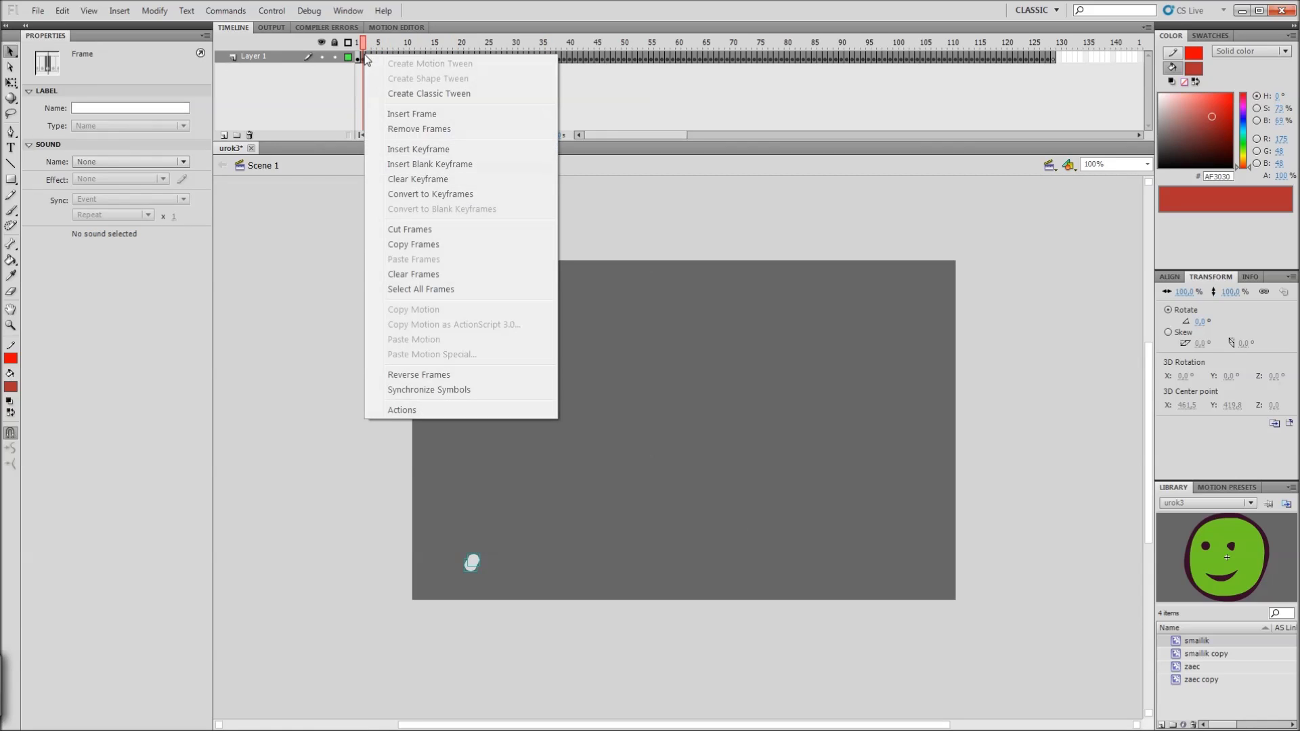
left_click(411, 129)
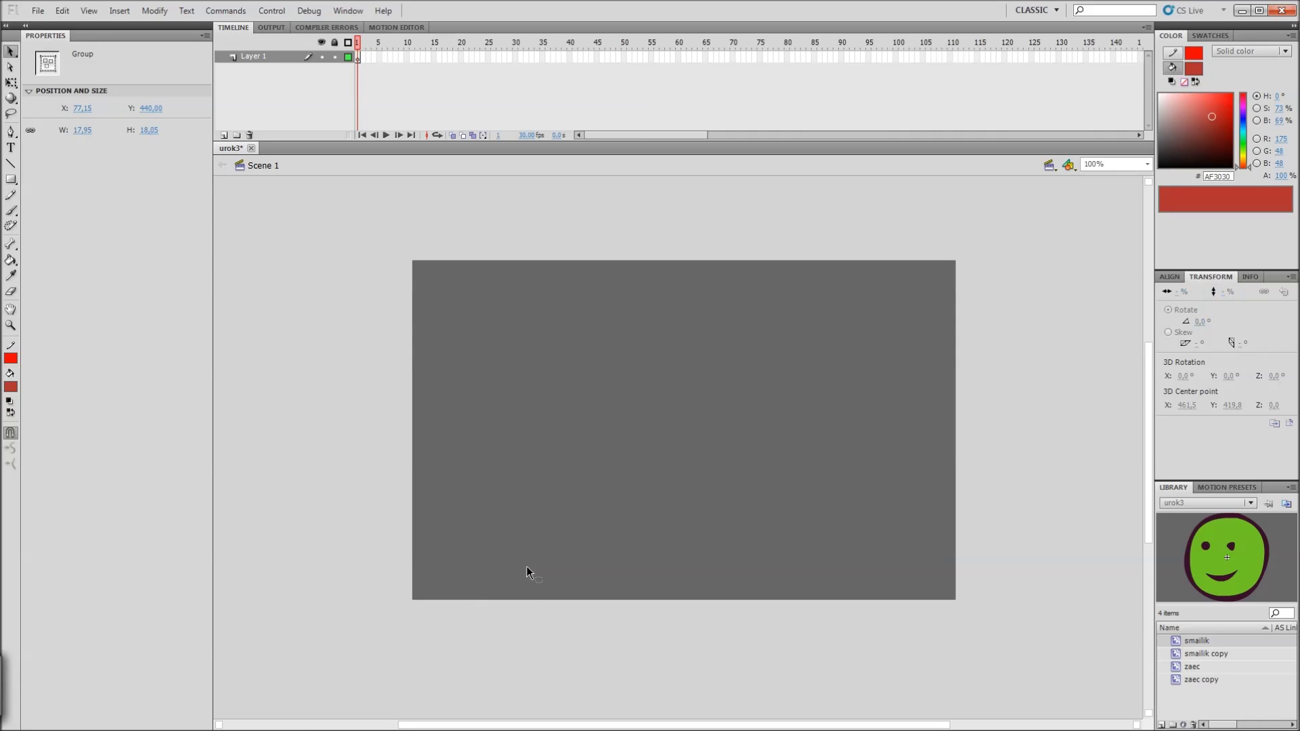
Step: Set the Deco Tool's drawing effect to Tree Brush
key("u")
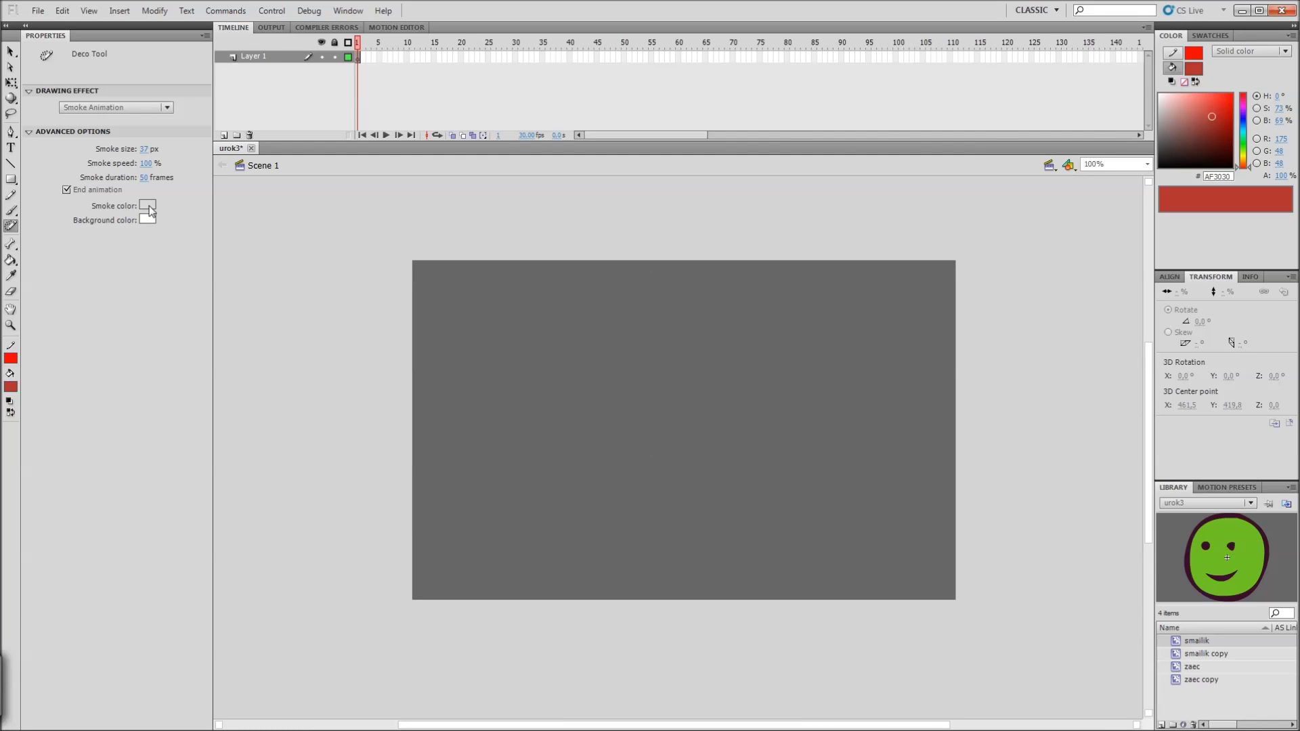
left_click(125, 107)
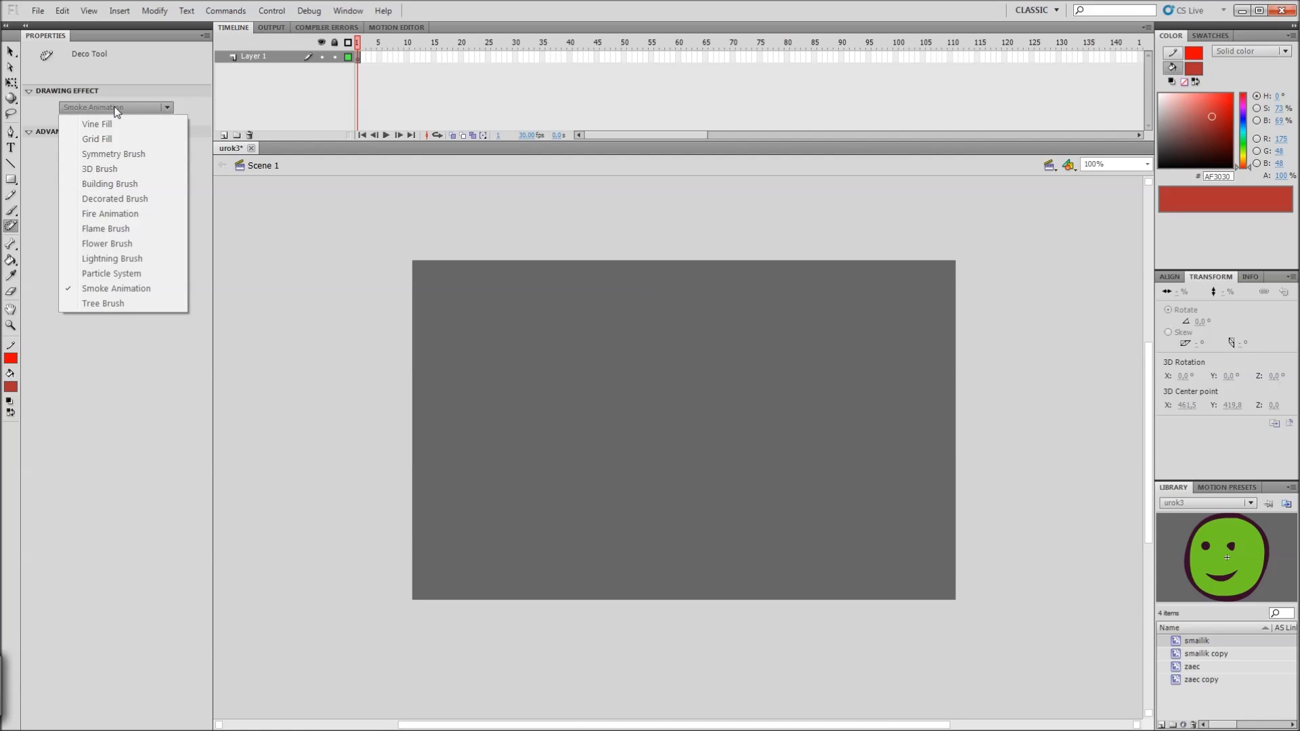
left_click(134, 71)
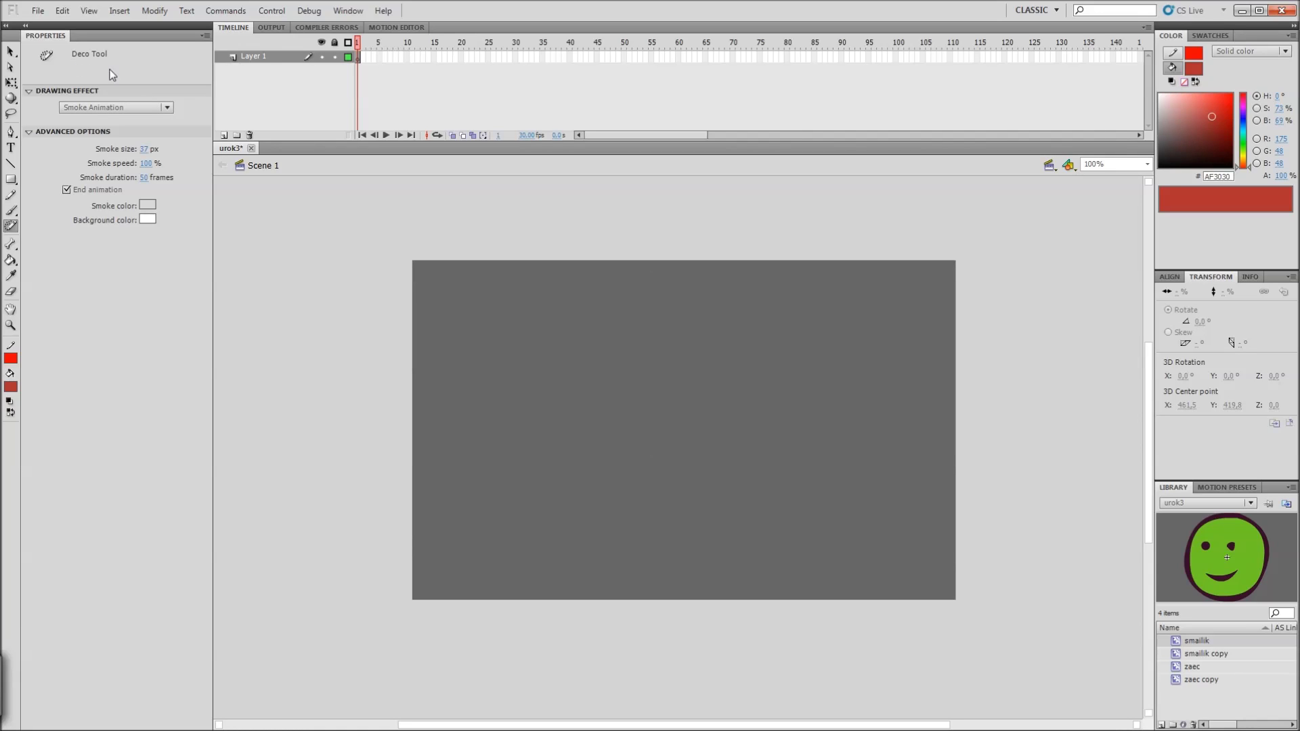
left_click(95, 110)
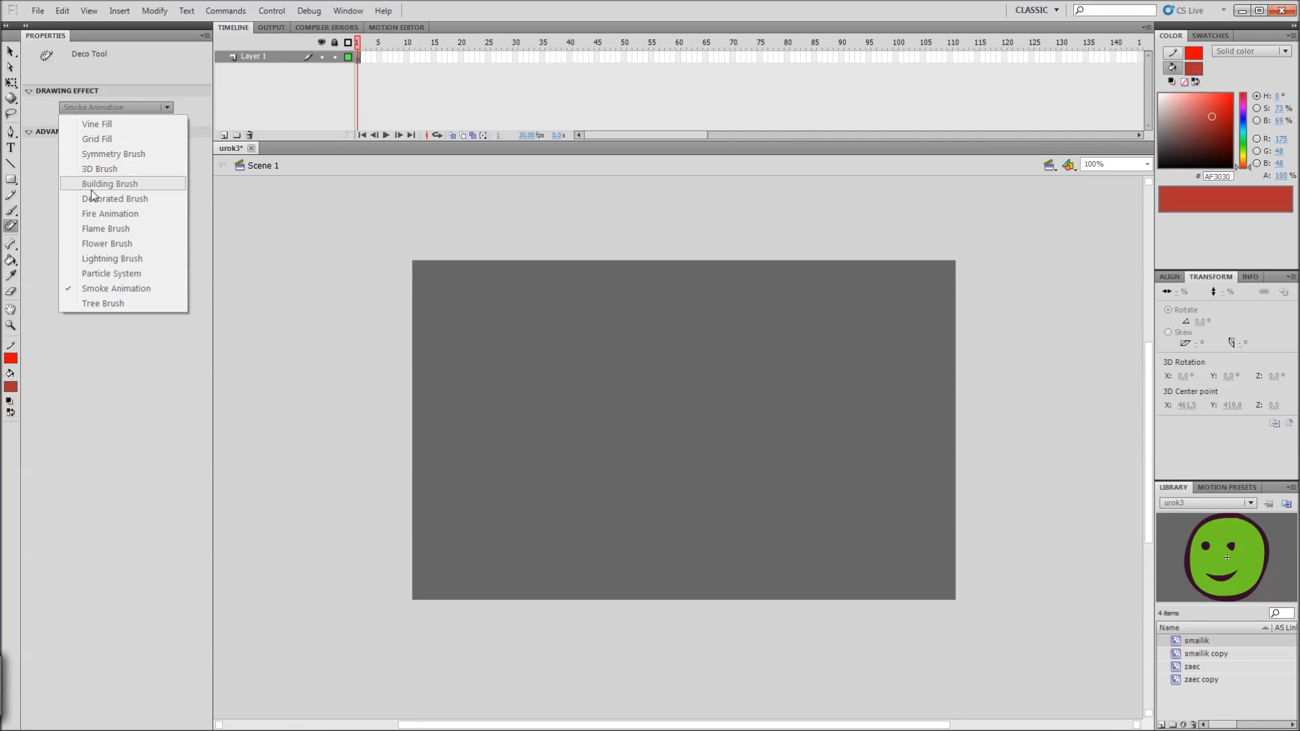
left_click(103, 304)
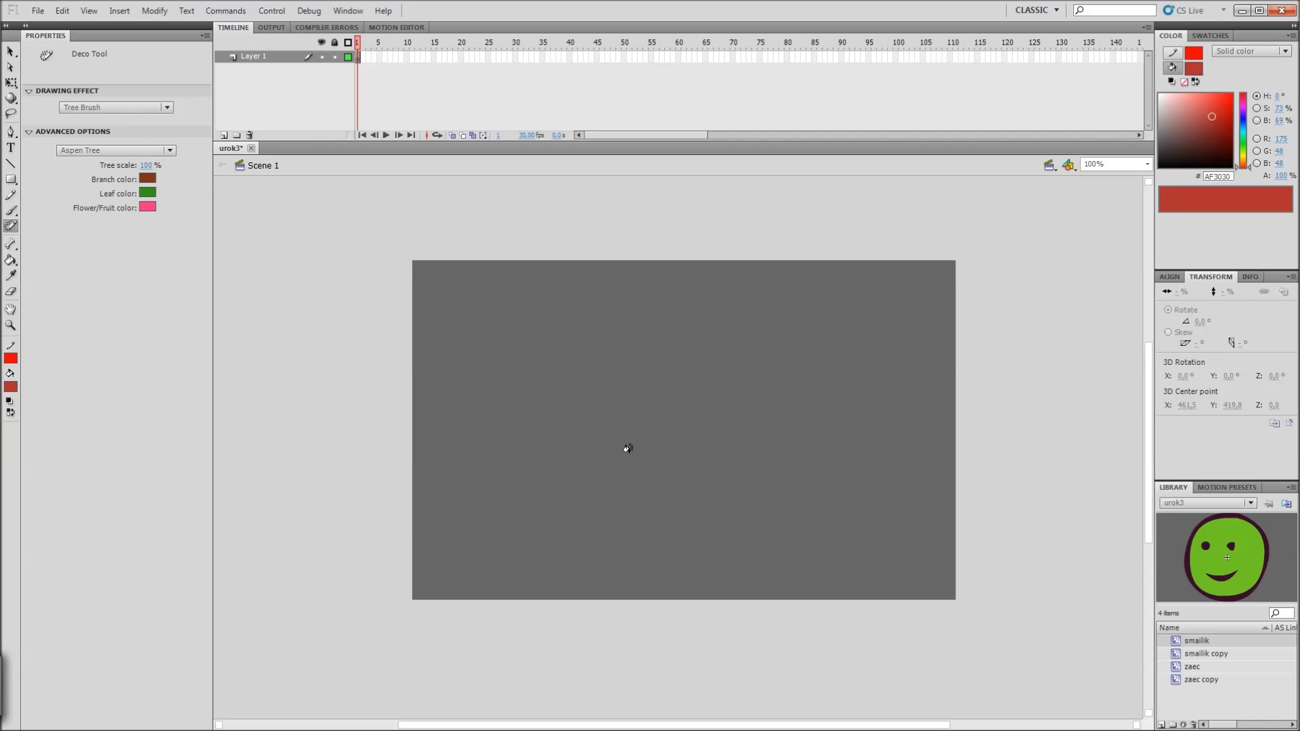
Step: Paint six Aspen Tree strokes of varied height and slant across the stage
left_click_drag(494, 558, 502, 410)
left_click_drag(581, 566, 598, 398)
left_click_drag(684, 547, 721, 535)
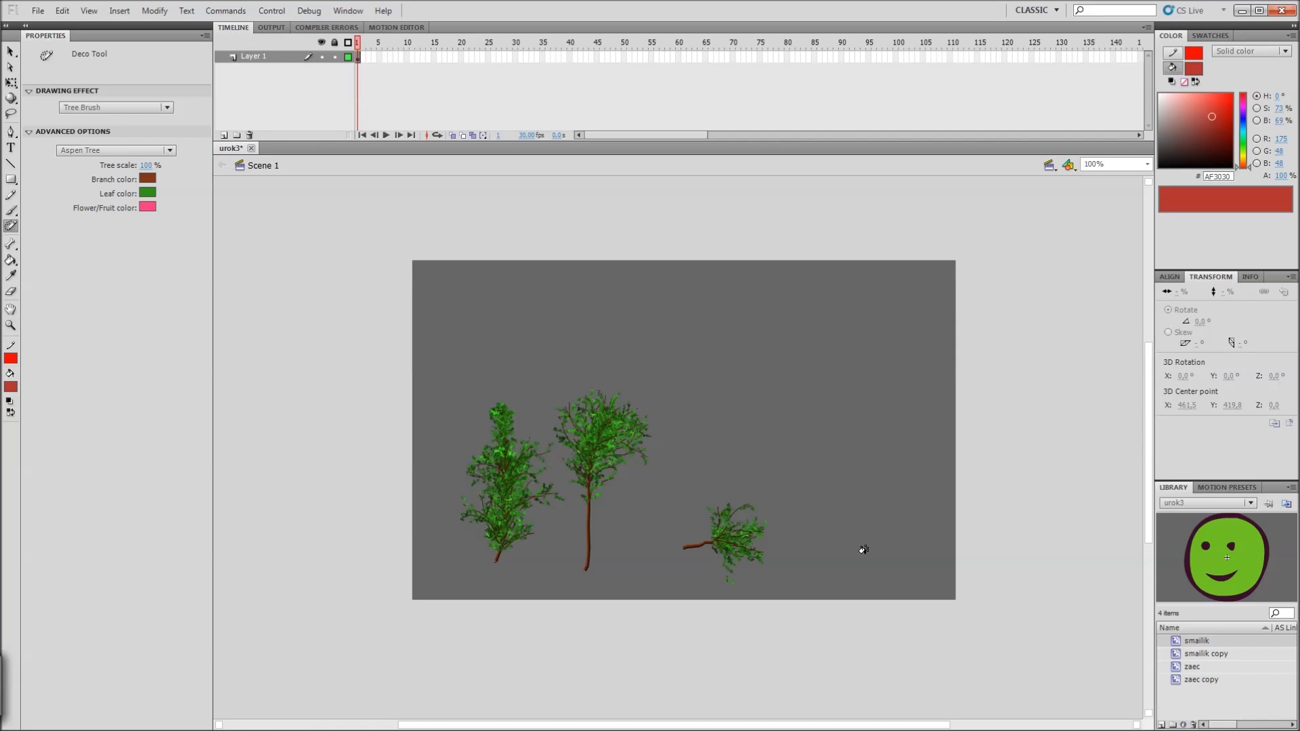
left_click_drag(864, 550, 795, 356)
left_click_drag(907, 548, 893, 315)
mouse_move(643, 523)
left_mouse_down()
mouse_move(647, 393)
mouse_move(589, 348)
mouse_move(567, 348)
left_mouse_up()
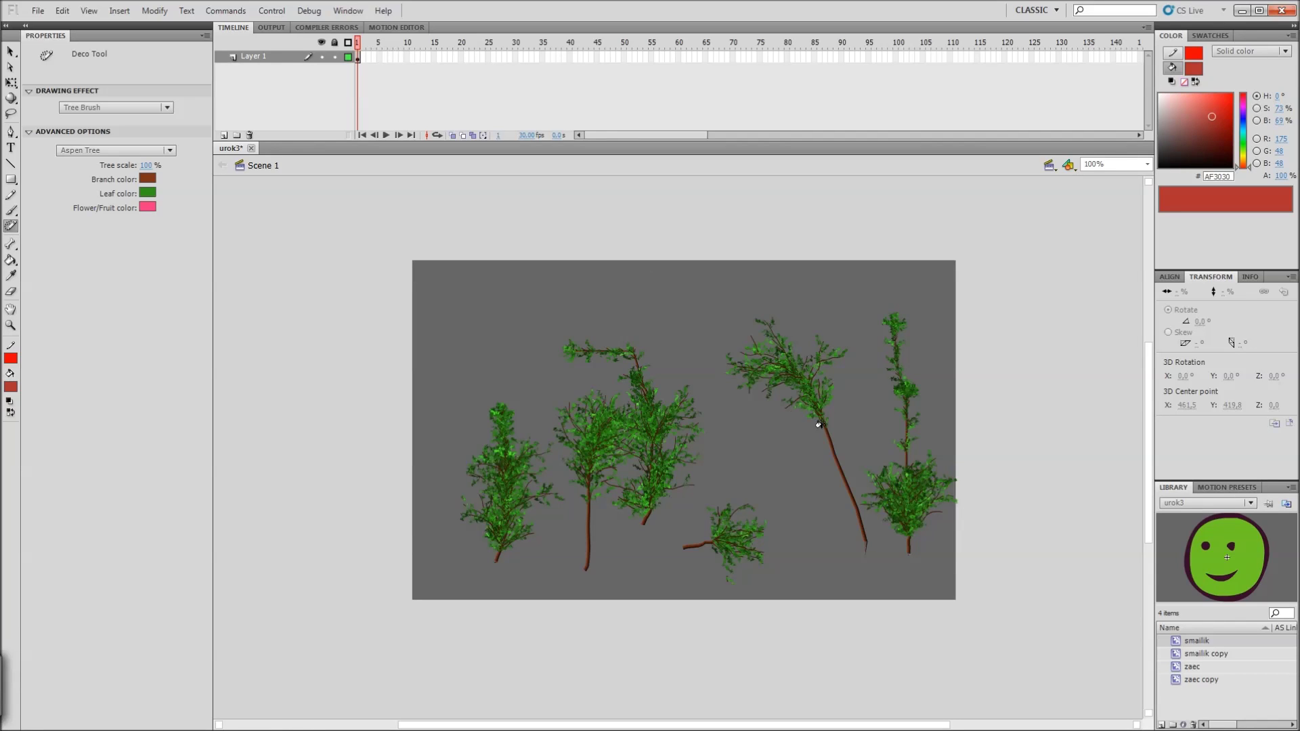
Step: Select all the painted aspen trees and delete them from the stage
key("v")
left_click_drag(1013, 237, 442, 626)
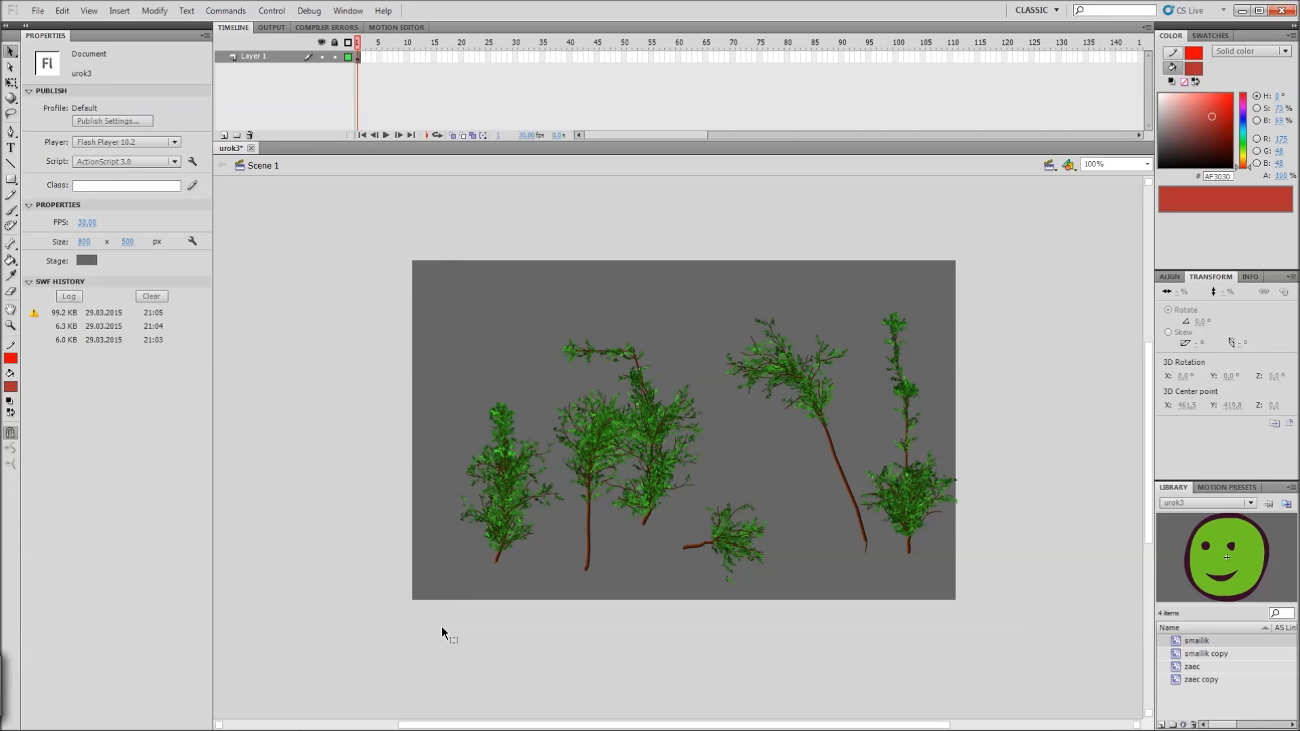
key("Delete")
Step: With the Tree Brush, paint Apricot Tree plants near the stage's left edge and an Ash Tree beside them
key("u")
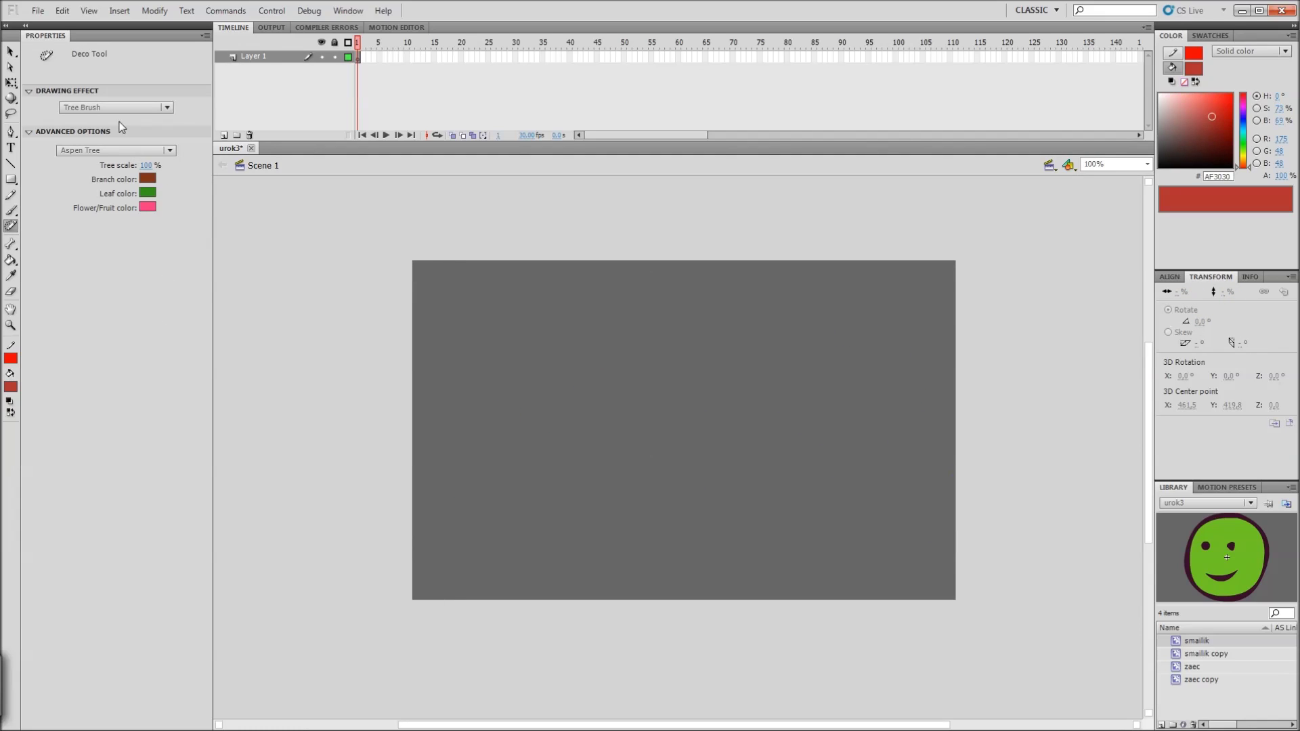
left_click(103, 152)
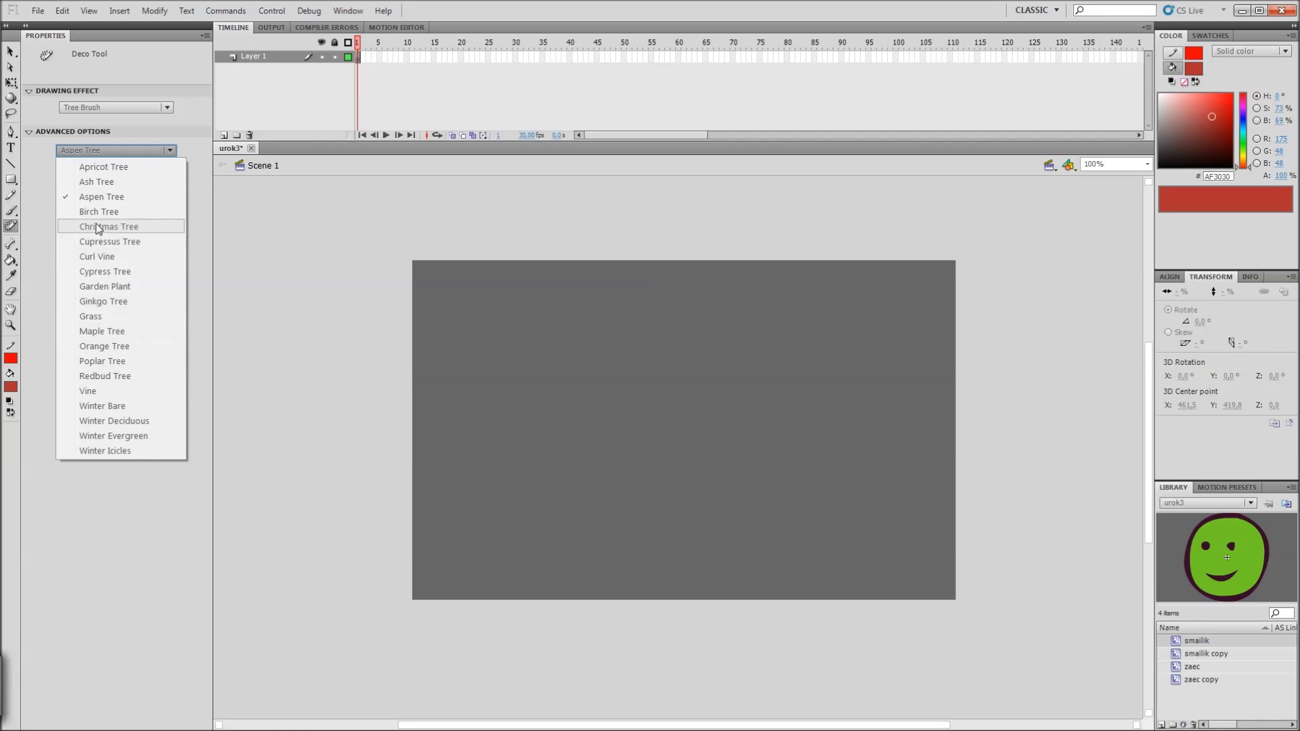
left_click(105, 169)
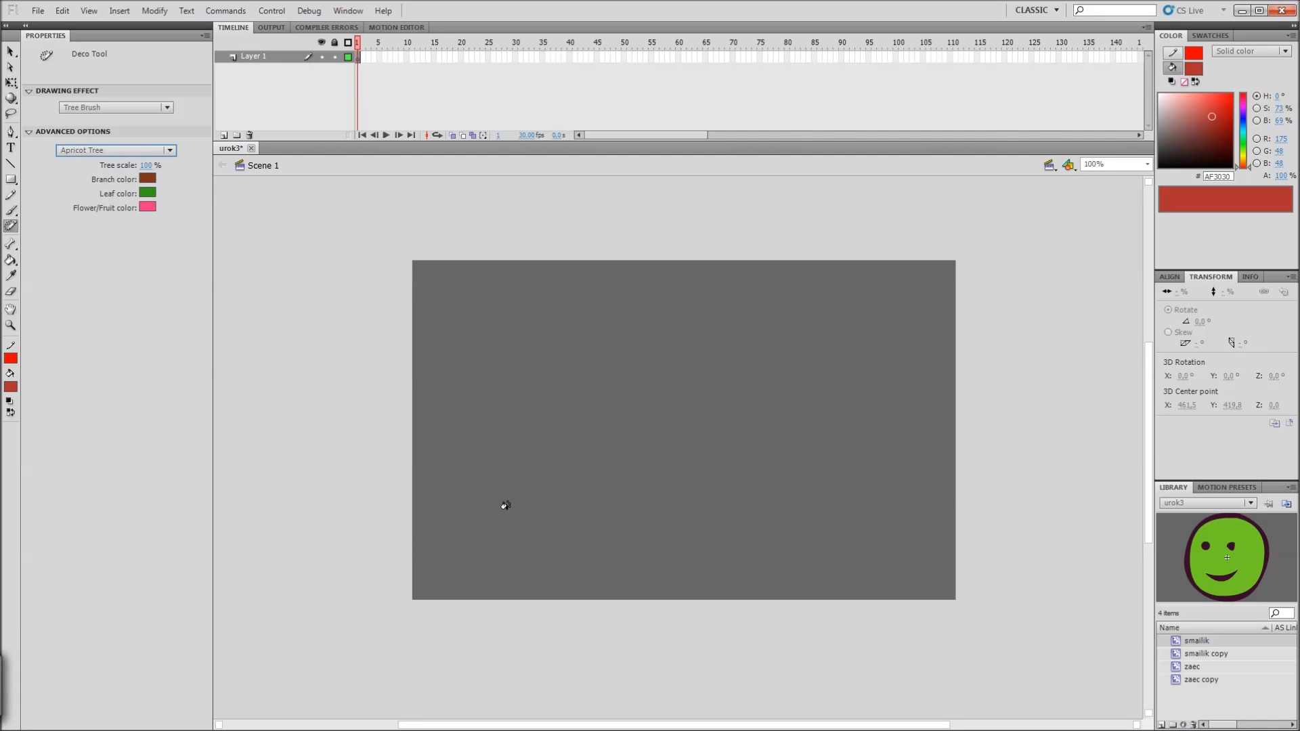
mouse_move(506, 505)
left_mouse_down()
mouse_move(511, 425)
mouse_move(468, 403)
mouse_move(467, 352)
left_mouse_up()
left_click(116, 150)
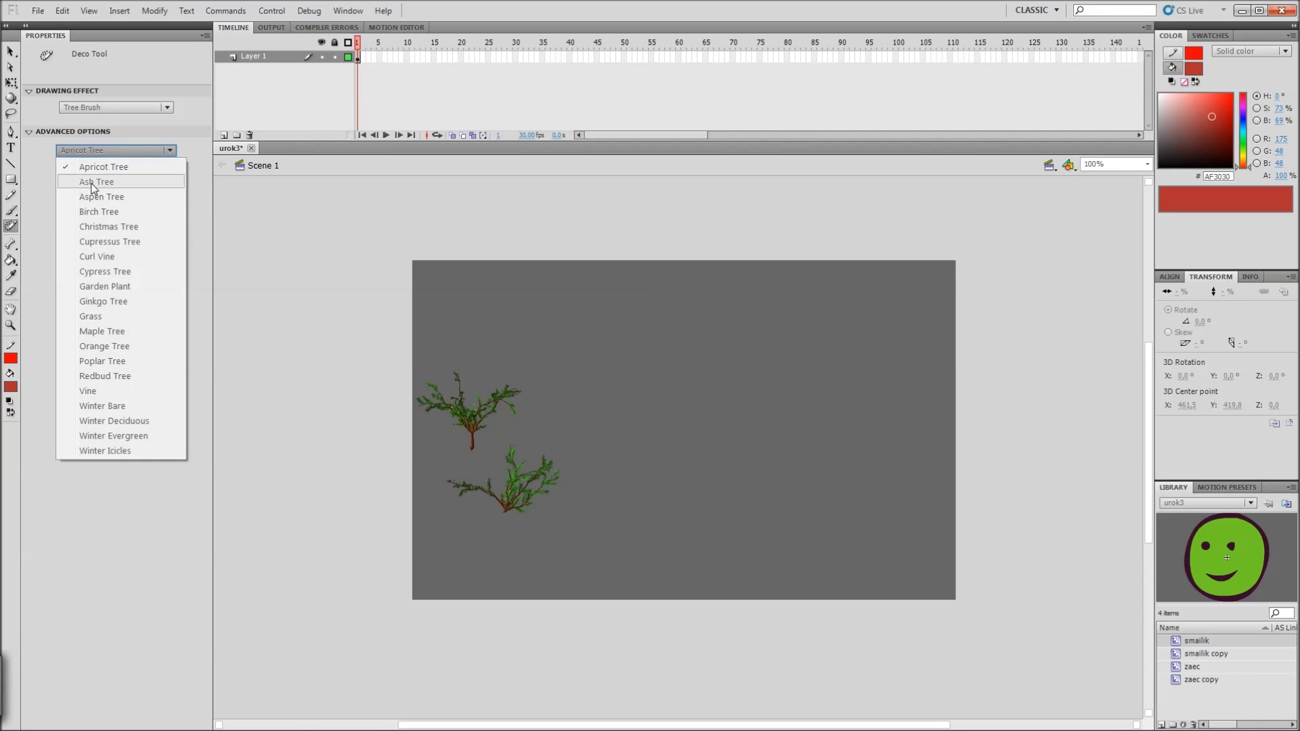
left_click(93, 183)
left_click_drag(573, 550, 579, 437)
Step: Paint a tall Birch Tree at the middle of the stage and a Christmas Tree to its right
left_click(88, 151)
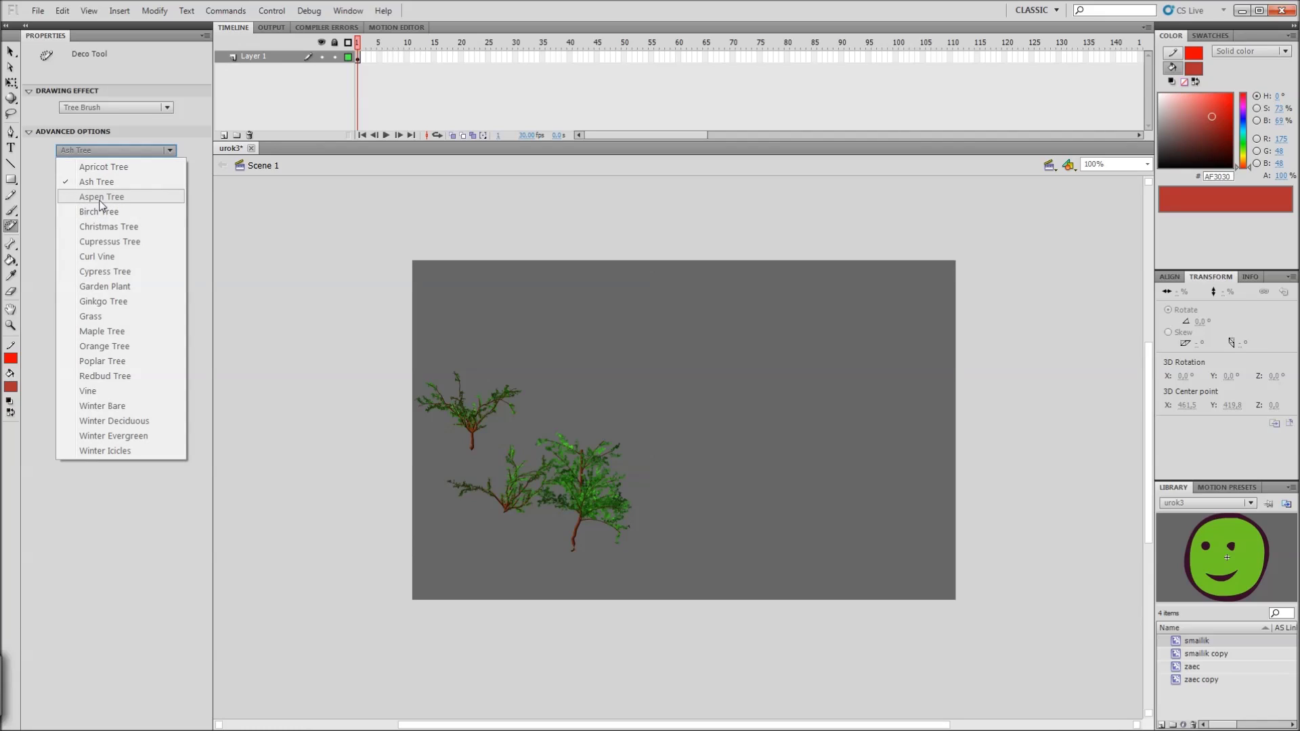
left_click(101, 212)
mouse_move(691, 577)
left_mouse_down()
mouse_move(672, 468)
mouse_move(669, 371)
left_mouse_up()
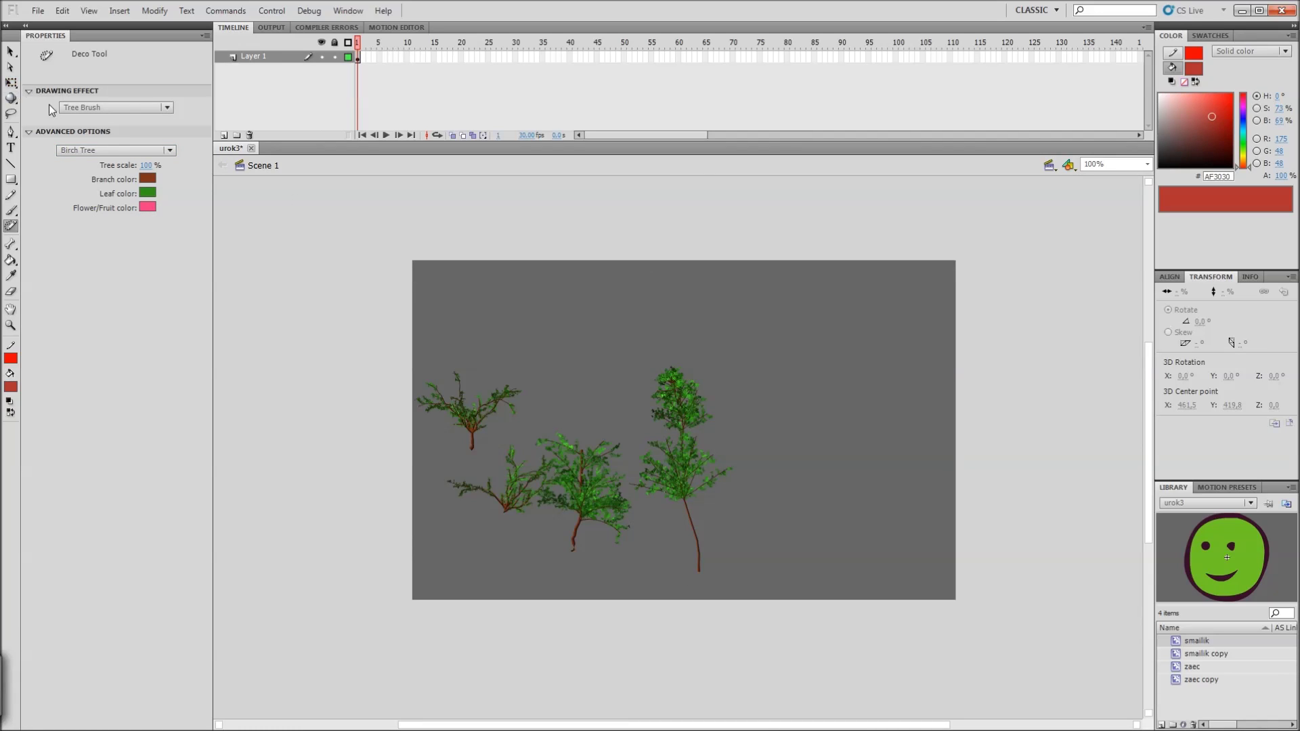
left_click(76, 150)
left_click(95, 228)
left_click_drag(819, 558, 785, 352)
Step: Paint a Cupressus Tree near the stage's right edge and two long Curl Vine strokes arching over the other trees
left_click(92, 149)
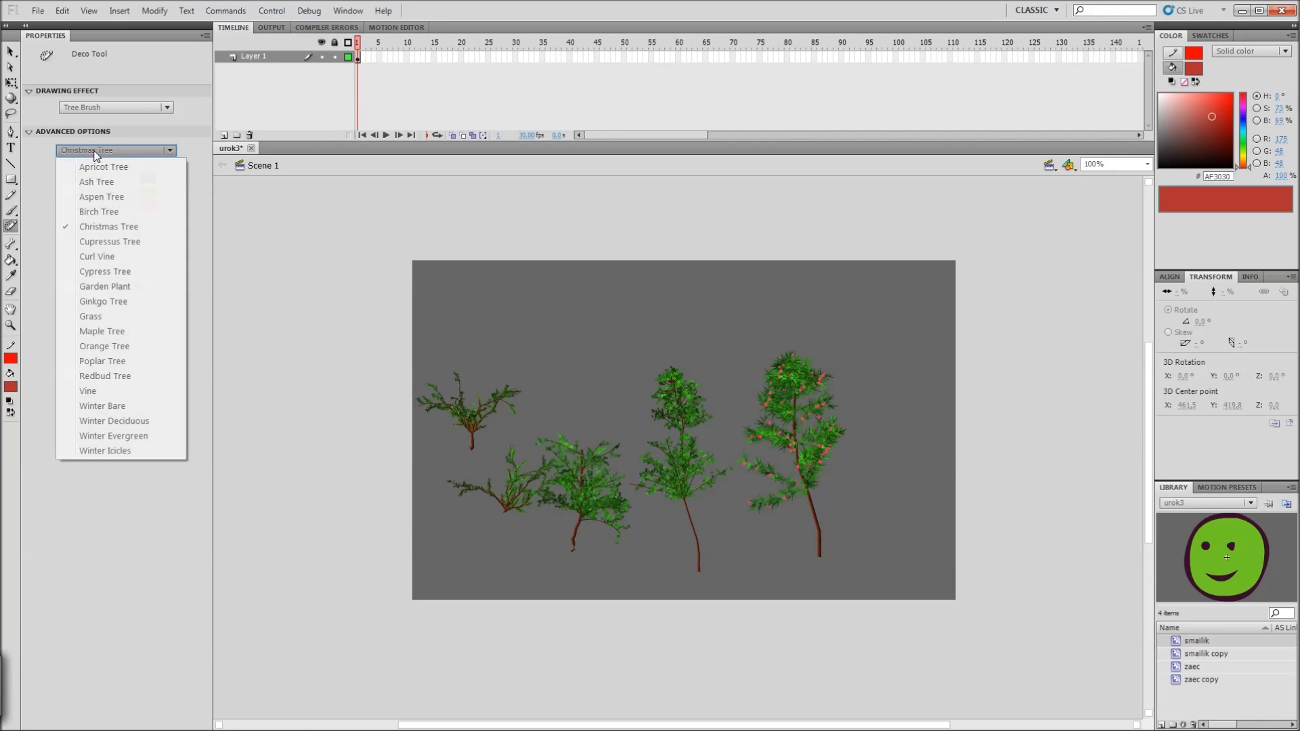
left_click(94, 242)
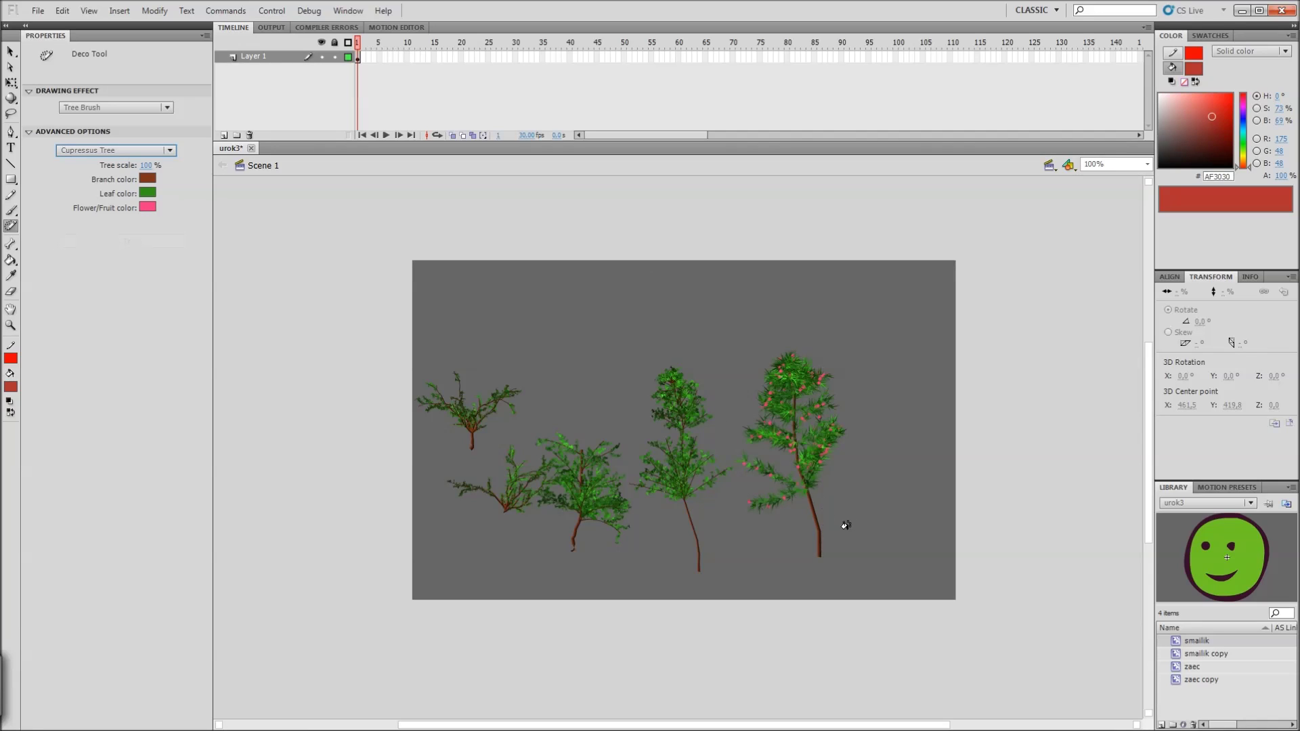
mouse_move(907, 566)
left_mouse_down()
mouse_move(882, 364)
mouse_move(869, 326)
left_mouse_up()
left_click(115, 151)
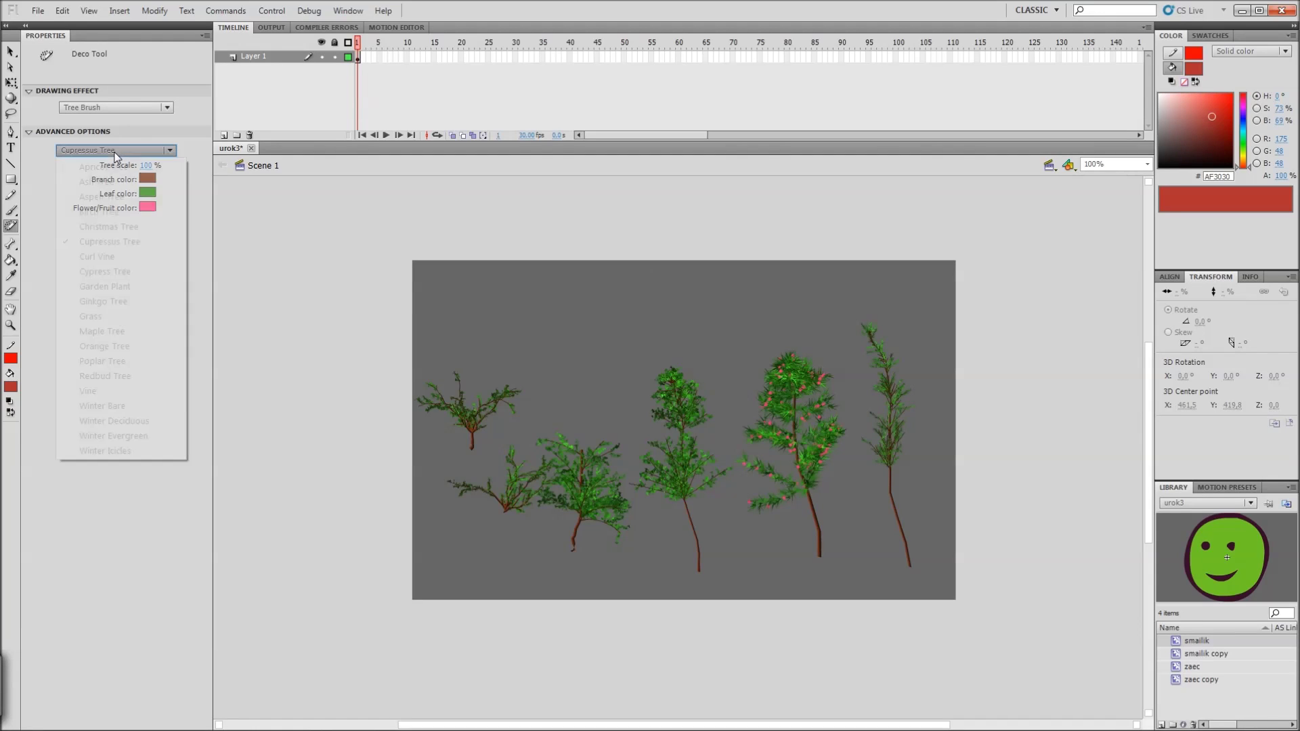
left_click(97, 257)
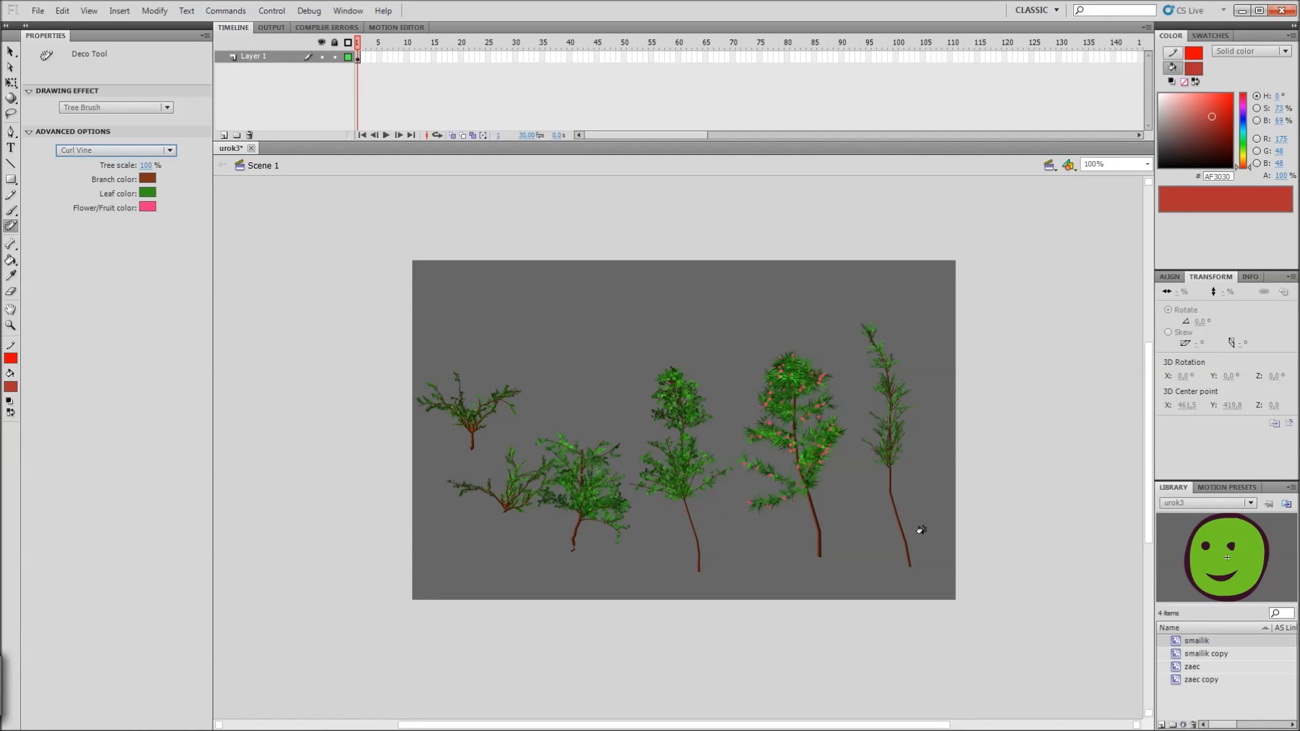
mouse_move(929, 566)
left_mouse_down()
mouse_move(933, 479)
mouse_move(912, 336)
mouse_move(837, 297)
mouse_move(805, 326)
left_mouse_up()
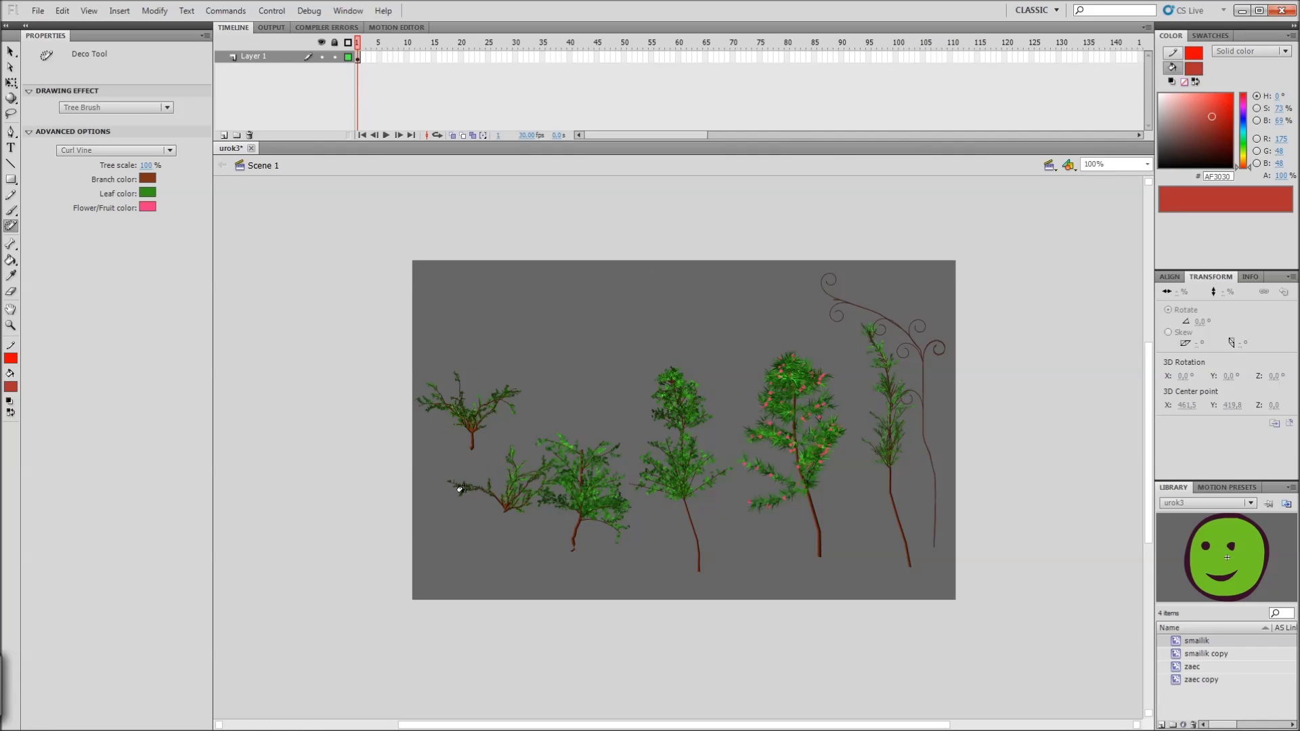
mouse_move(474, 512)
left_mouse_down()
mouse_move(485, 441)
mouse_move(610, 345)
mouse_move(761, 314)
left_mouse_up()
Step: Paint a Cypress Tree leaning from the lower middle of the stage toward its upper left
left_click(87, 153)
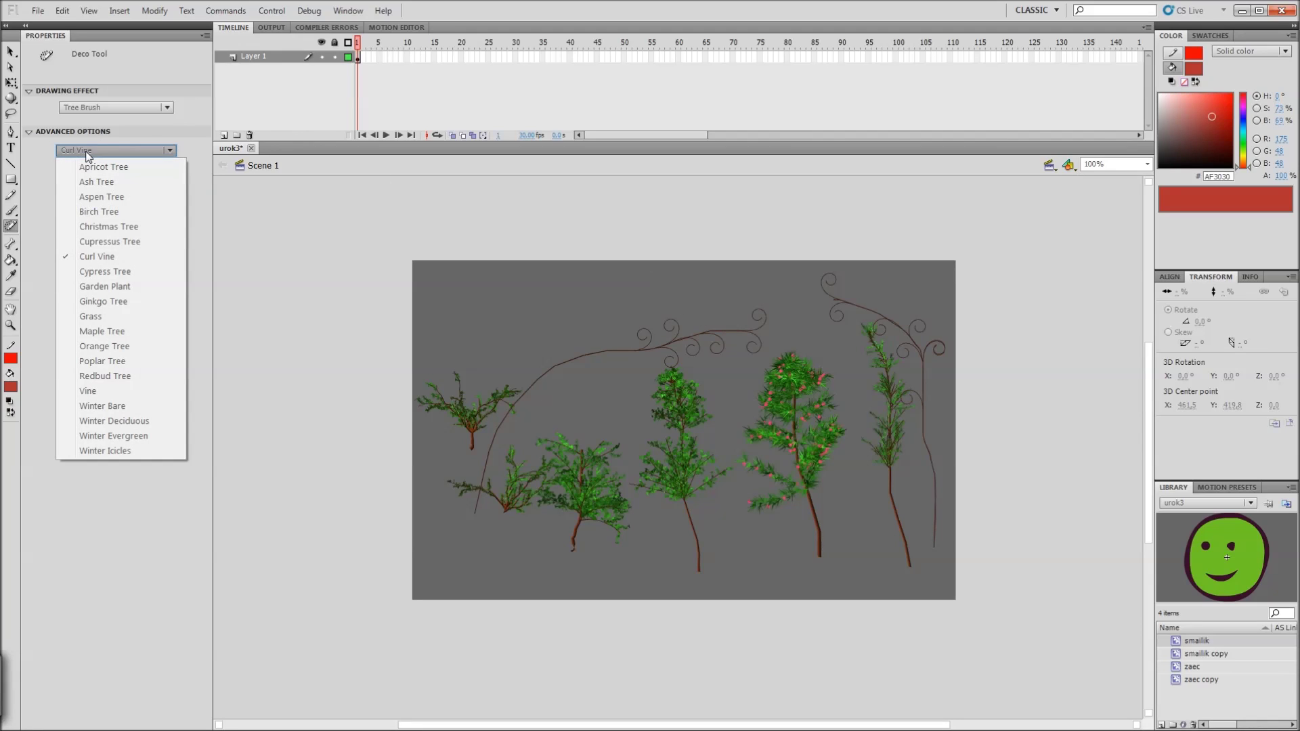
left_click(94, 272)
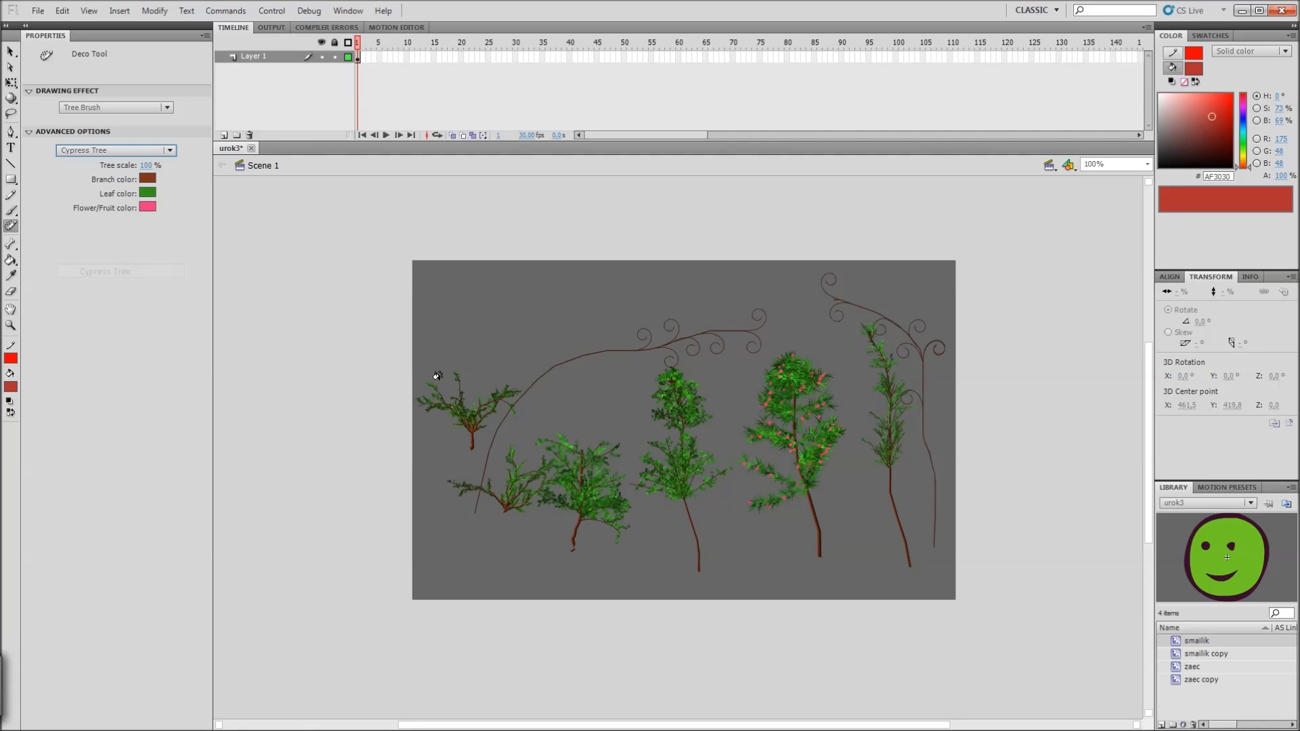
mouse_move(672, 568)
left_mouse_down()
mouse_move(654, 466)
mouse_move(618, 386)
mouse_move(518, 323)
left_mouse_up()
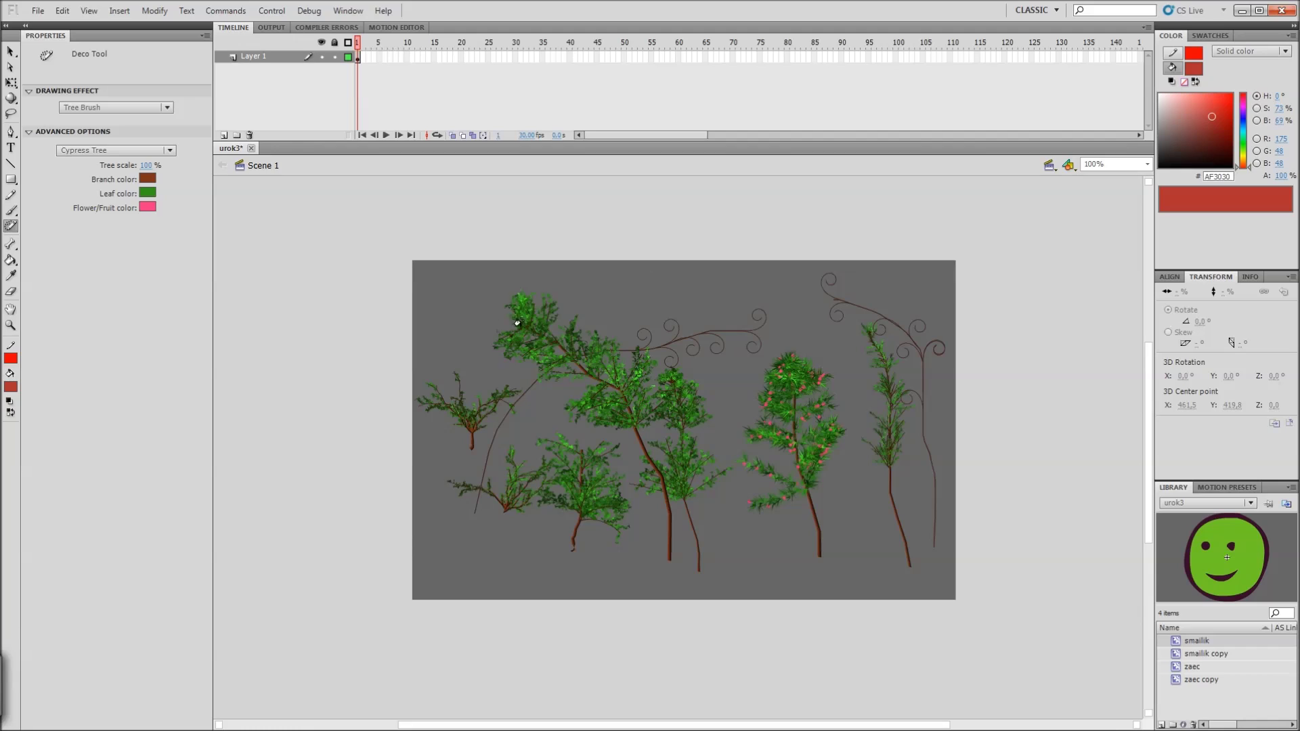
Step: Switch the tree type to Garden Plant and paint six strokes among the existing trees
left_click(98, 150)
left_click(103, 286)
mouse_move(764, 534)
left_mouse_down()
mouse_move(709, 376)
mouse_move(647, 337)
mouse_move(549, 317)
mouse_move(625, 397)
left_mouse_up()
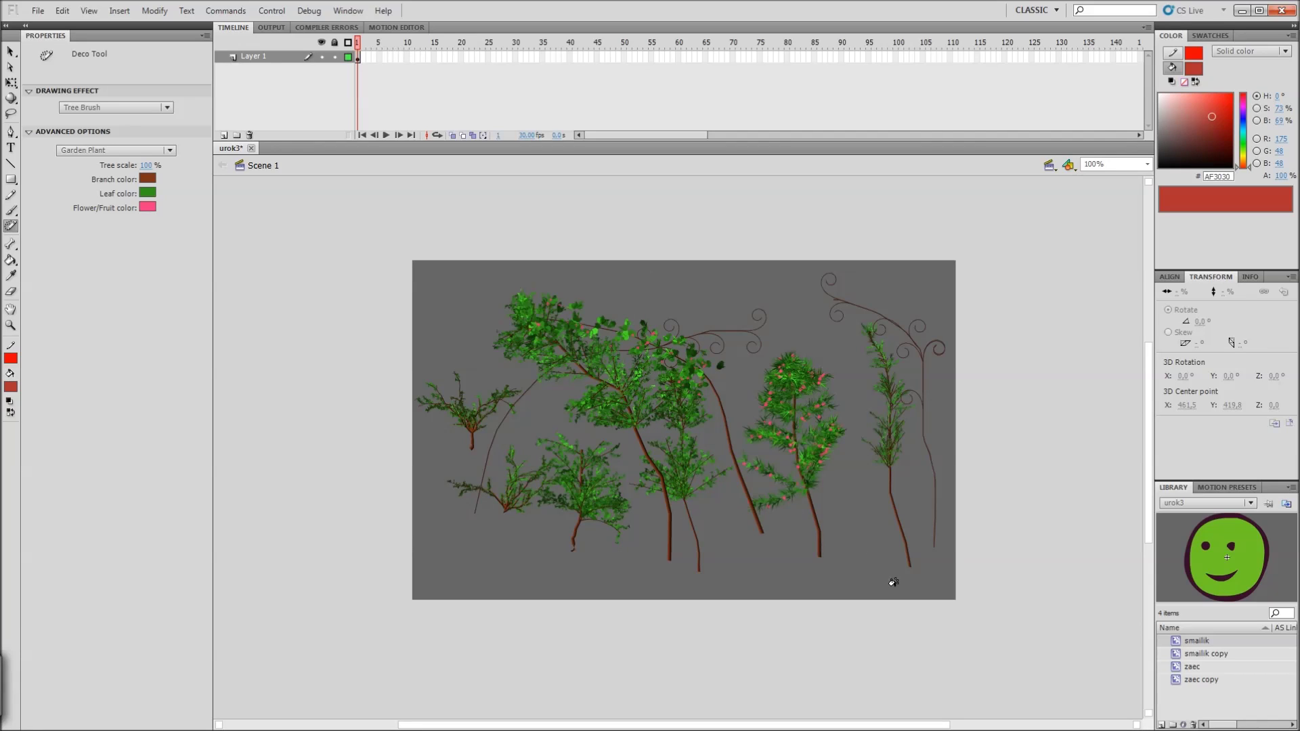
mouse_move(882, 554)
left_mouse_down()
mouse_move(840, 446)
mouse_move(765, 384)
mouse_move(656, 356)
mouse_move(497, 345)
mouse_move(456, 365)
mouse_move(456, 319)
mouse_move(496, 308)
mouse_move(714, 318)
left_mouse_up()
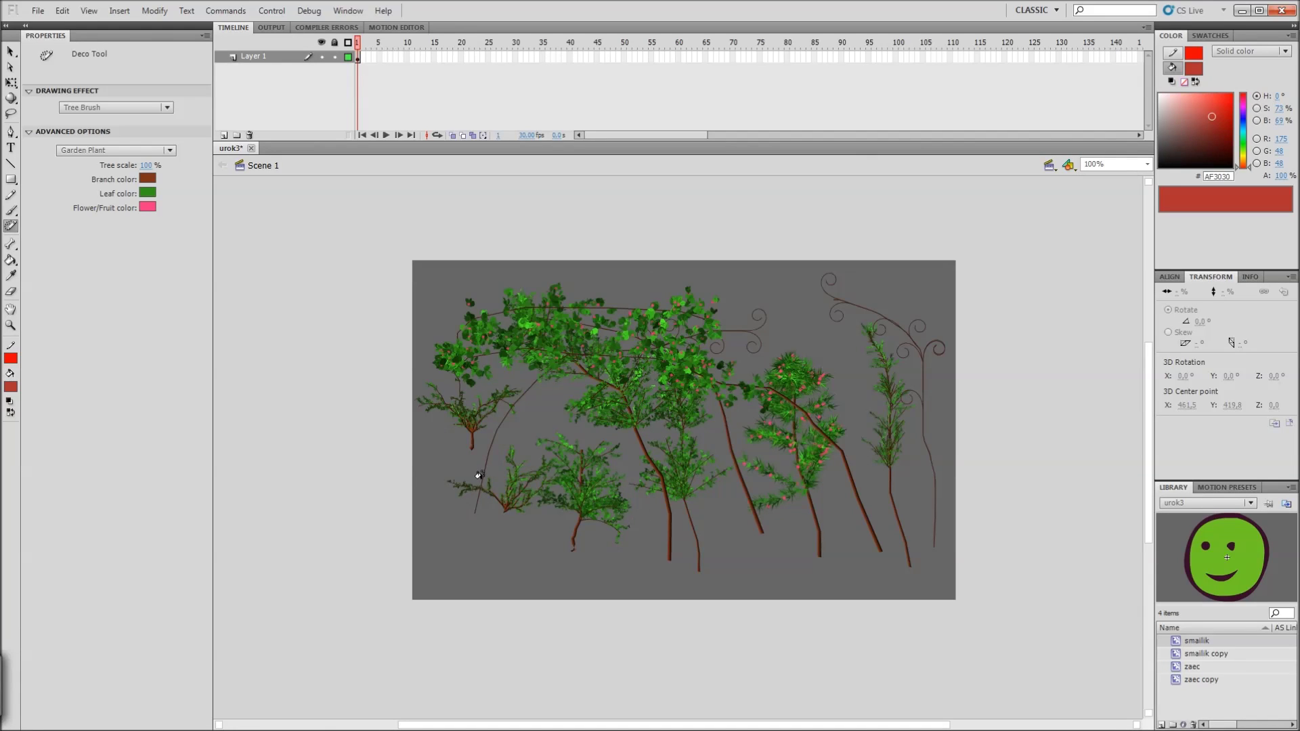
left_click_drag(482, 500, 484, 423)
left_click_drag(509, 542, 556, 466)
mouse_move(767, 554)
left_mouse_down()
mouse_move(710, 502)
mouse_move(693, 384)
left_mouse_up()
mouse_move(842, 540)
left_mouse_down()
mouse_move(801, 465)
mouse_move(704, 369)
left_mouse_up()
Step: Switch the tree type to Ginkgo Tree and paint strokes over the Christmas tree area
left_click(109, 149)
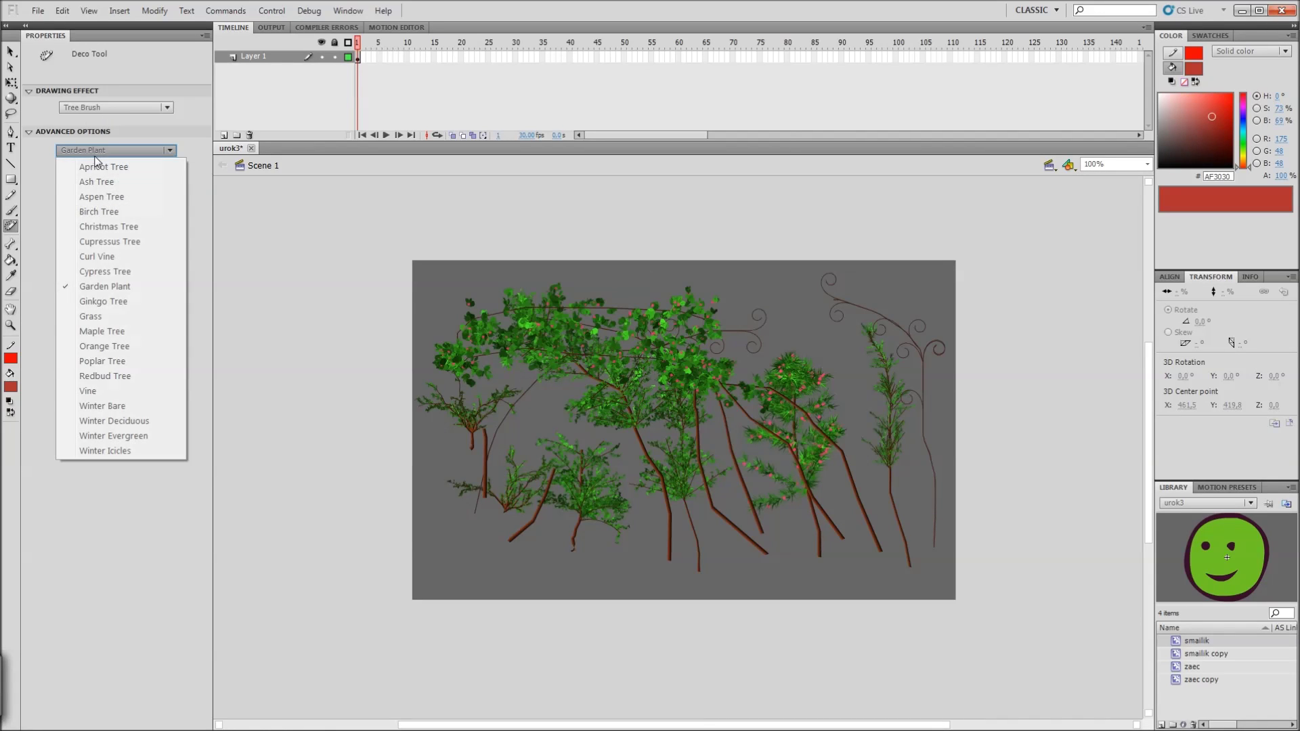
left_click(95, 306)
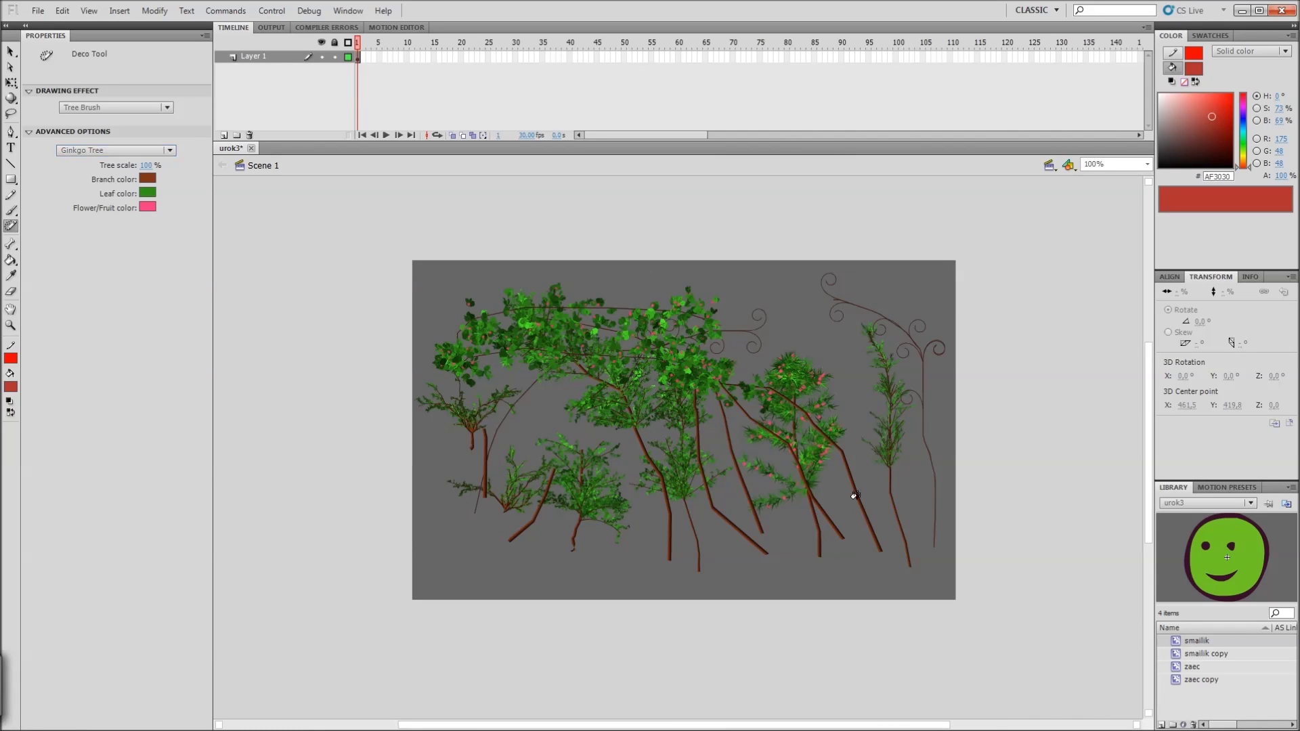
mouse_move(853, 493)
left_mouse_down()
mouse_move(817, 367)
mouse_move(778, 346)
mouse_move(797, 382)
left_mouse_up()
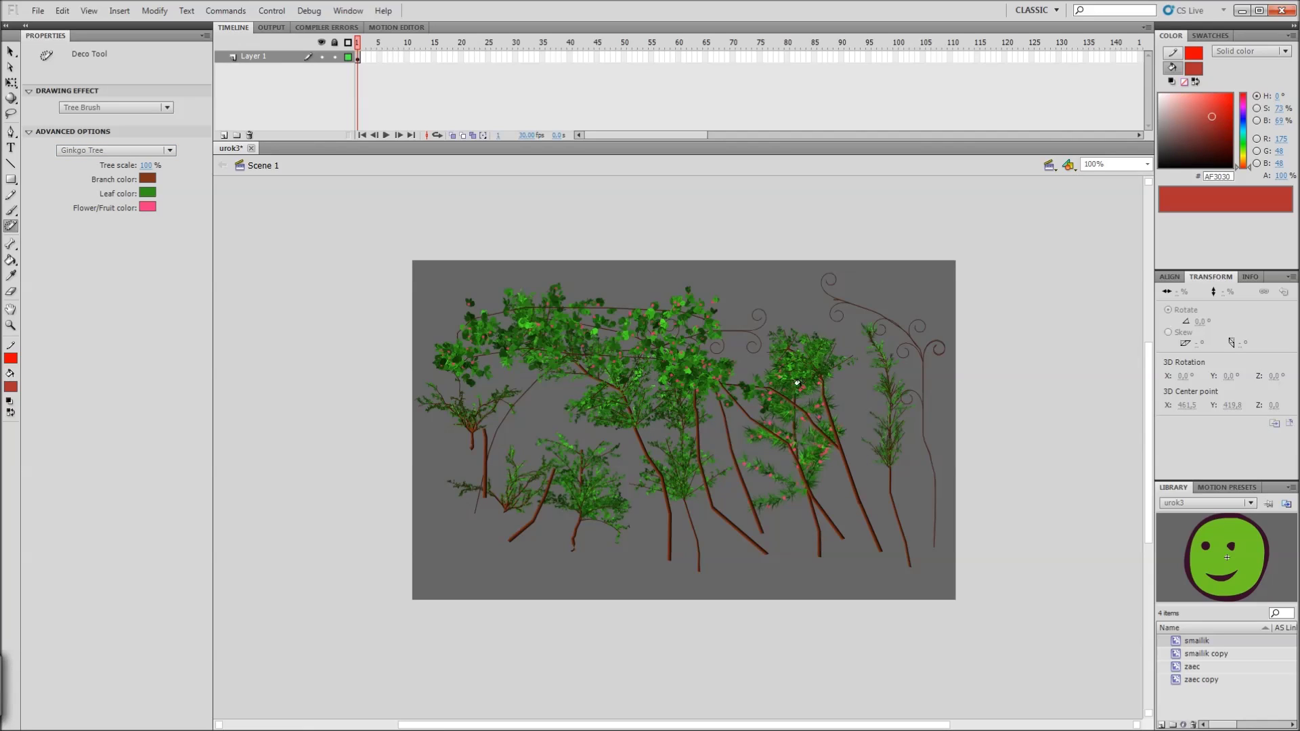
left_click_drag(749, 563, 762, 521)
left_click_drag(766, 467, 768, 433)
Step: Switch the tree type to Grass and paint a long stroke up the stage's left side and over the foliage
left_click(90, 152)
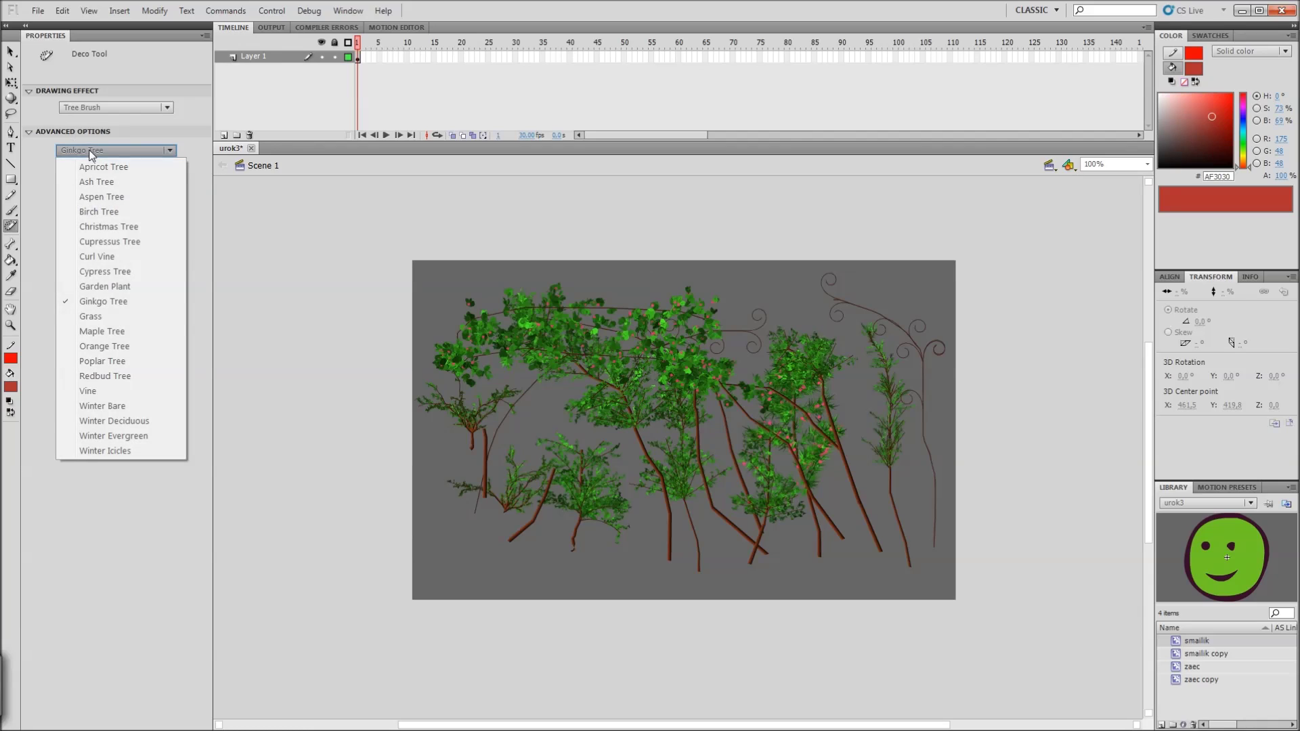
left_click(96, 316)
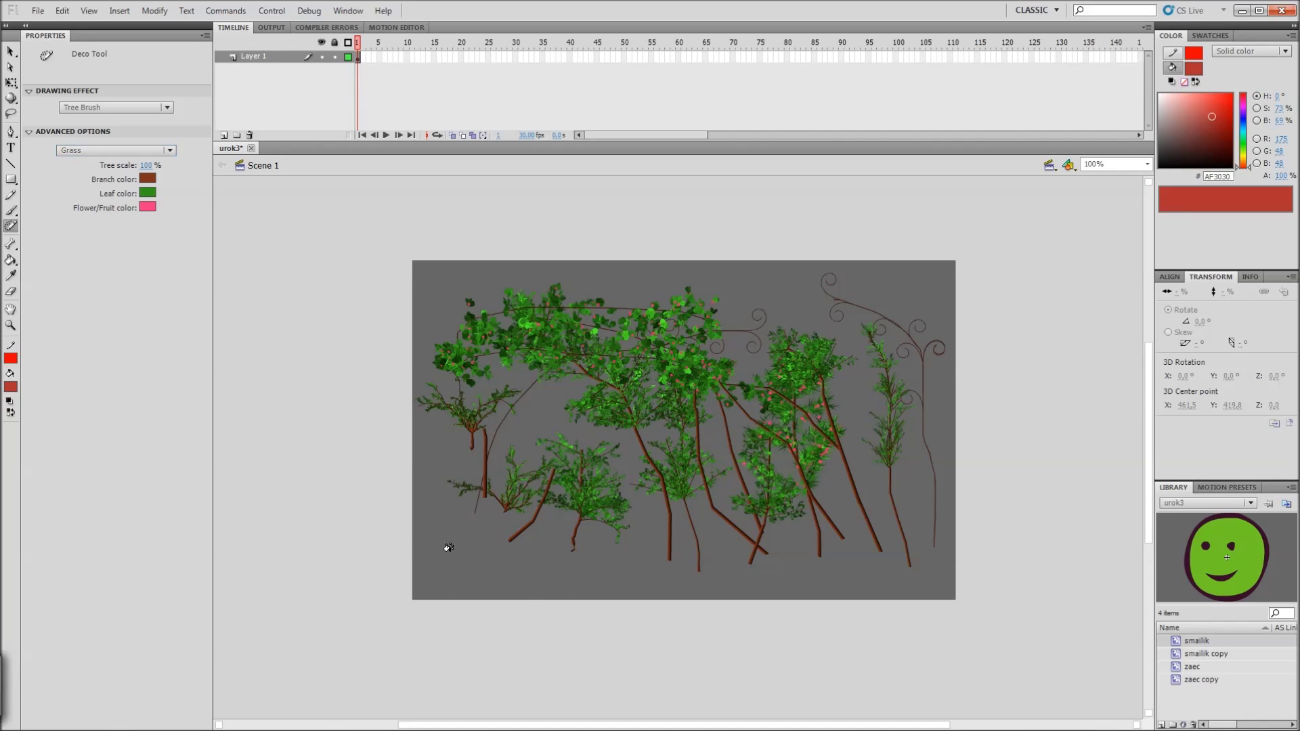
mouse_move(453, 328)
left_mouse_down()
mouse_move(684, 315)
mouse_move(643, 369)
left_mouse_up()
Step: Switch the tree type to Maple Tree and paint a stroke from the stage's lower left up to the foliage in its upper middle
left_click(76, 156)
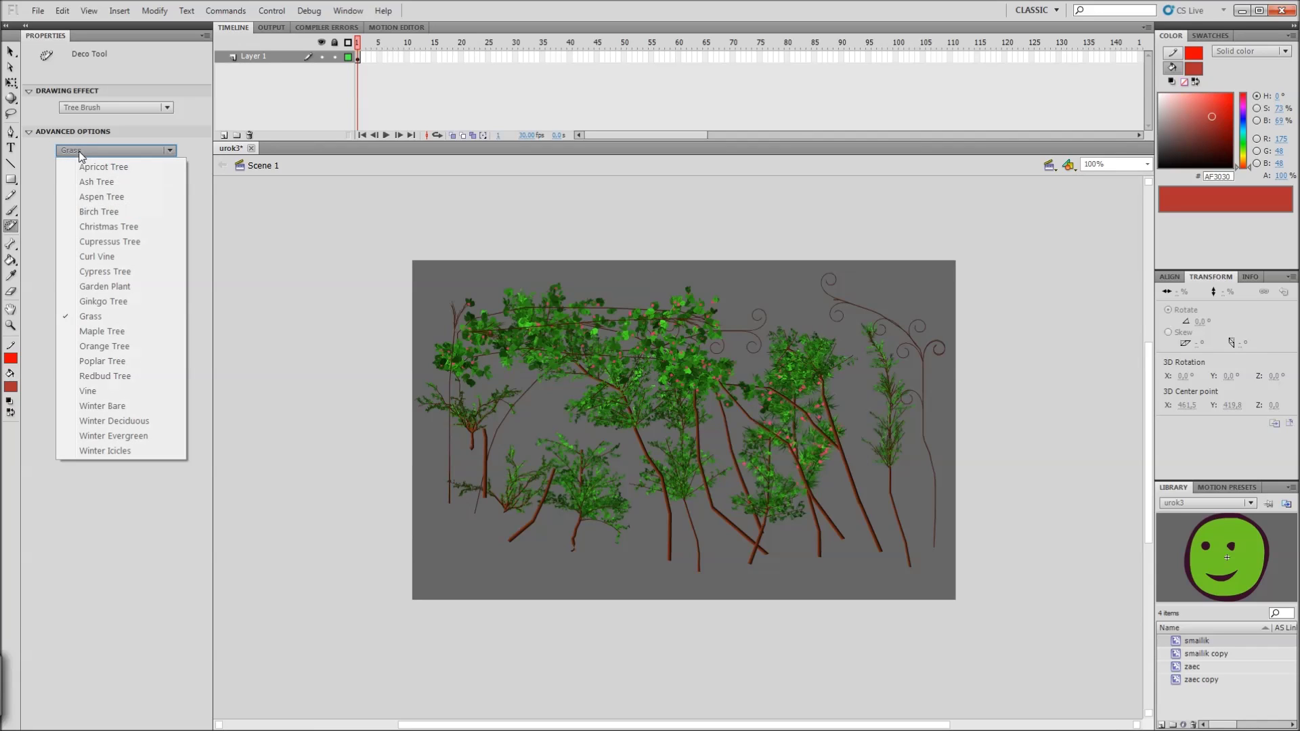
left_click(95, 331)
mouse_move(482, 514)
left_mouse_down()
mouse_move(499, 427)
mouse_move(566, 380)
mouse_move(767, 327)
left_mouse_up()
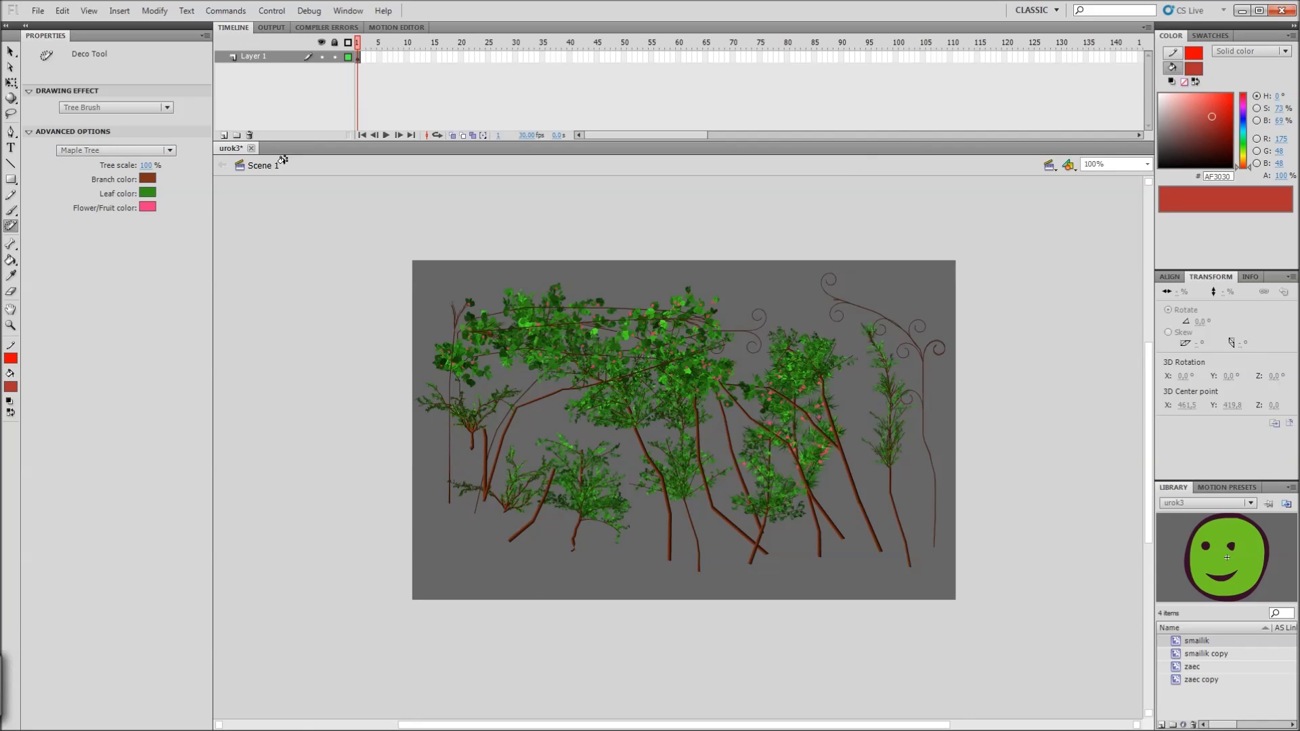
Step: Switch the tree type to Orange Tree and paint a stroke leftward along the stage's lower edge
left_click(91, 152)
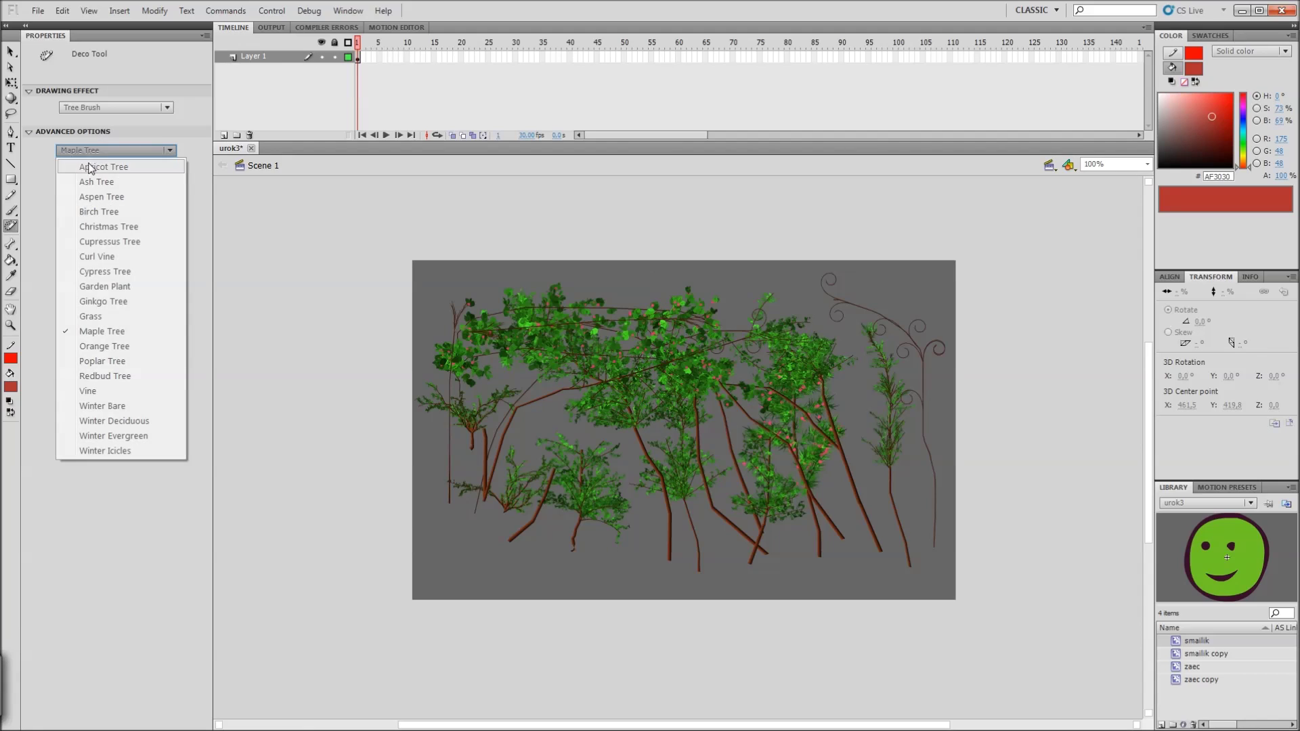
left_click(98, 346)
mouse_move(697, 546)
left_mouse_down()
mouse_move(613, 536)
mouse_move(474, 565)
left_mouse_up()
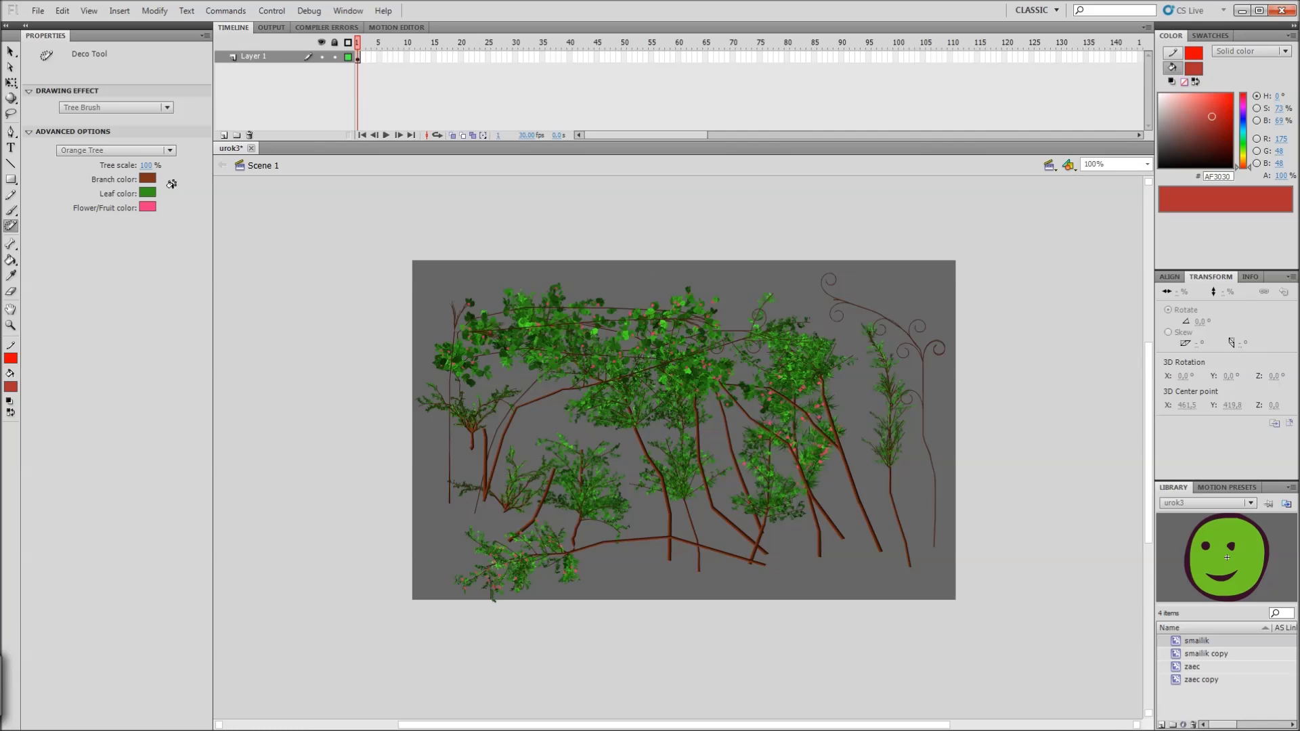
Step: Switch the tree type to Poplar Tree and paint an upward stroke in the right part of the stage
left_click(109, 150)
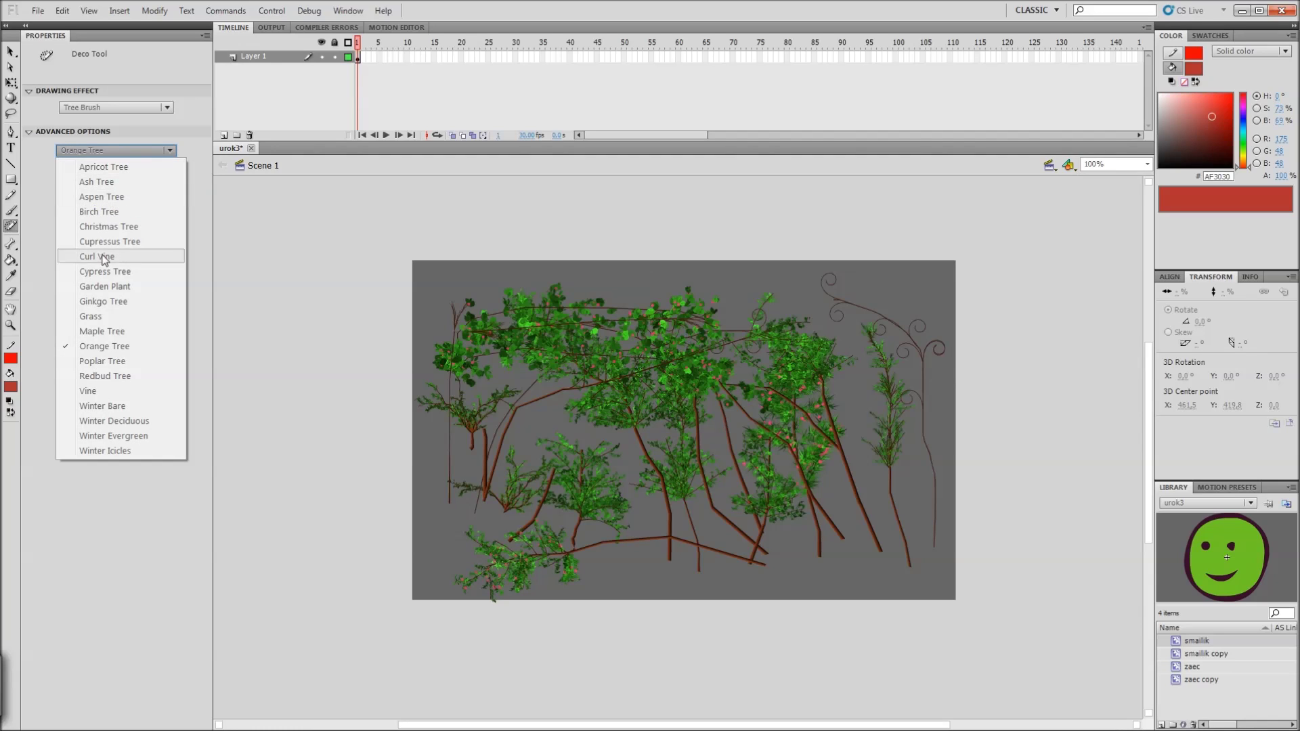
left_click(99, 362)
mouse_move(873, 512)
left_mouse_down()
mouse_move(855, 402)
mouse_move(816, 352)
left_mouse_up()
Step: Select all the painted trees on the stage and delete them
key("v")
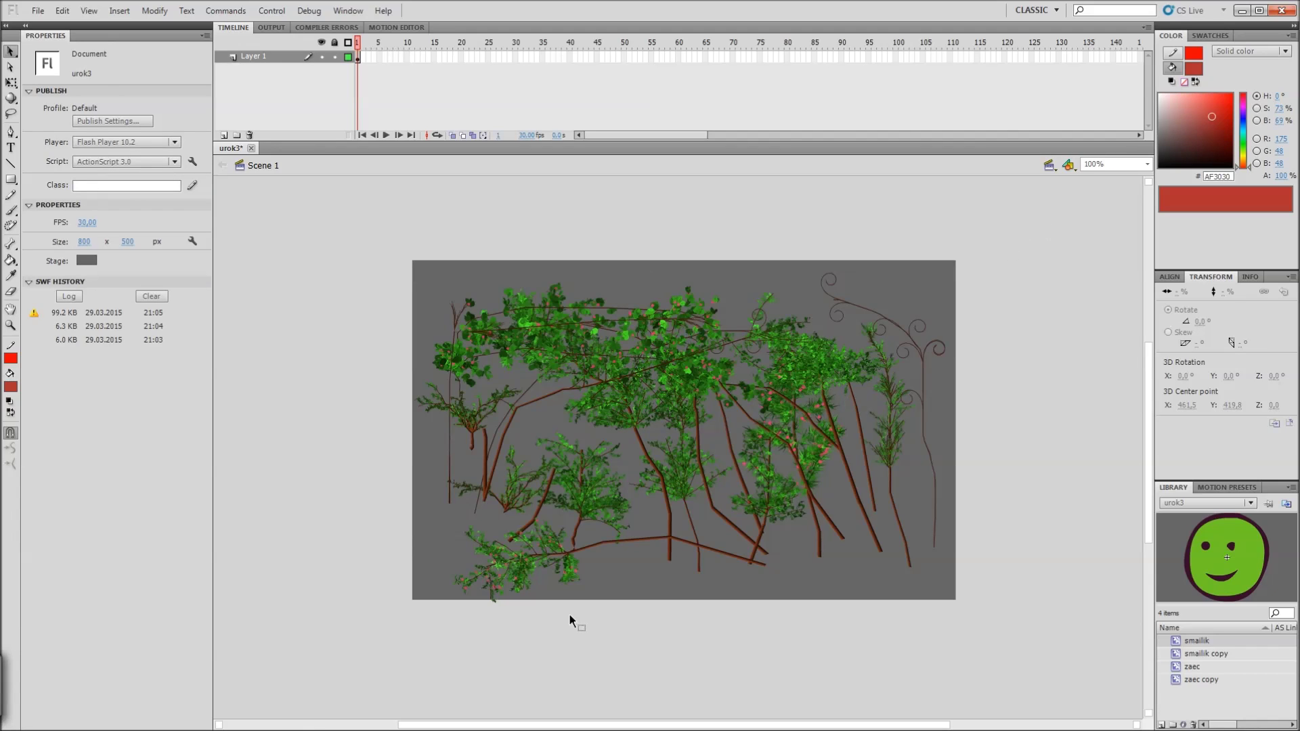
key("ctrl+a")
key("Delete")
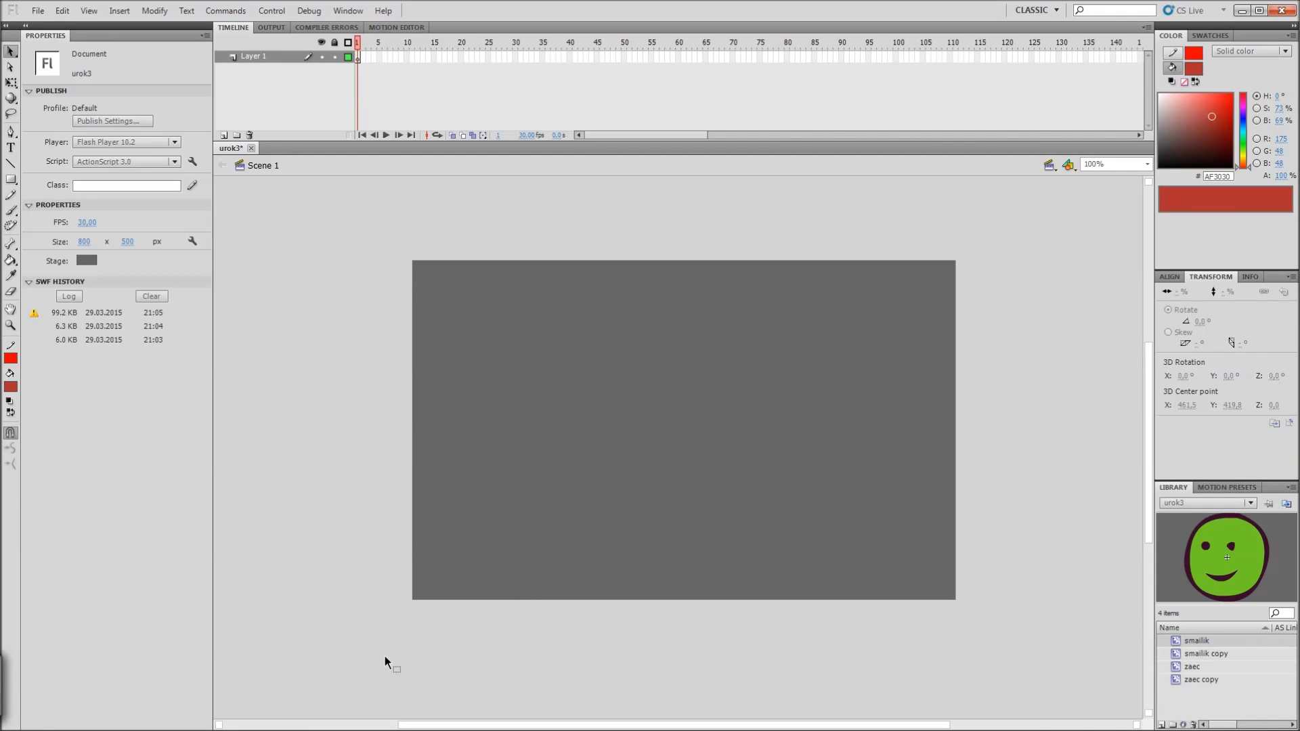
Step: With the Deco Tool's Tree Brush set to Redbud Tree, paint two upright trees in the left part of the stage
key("u")
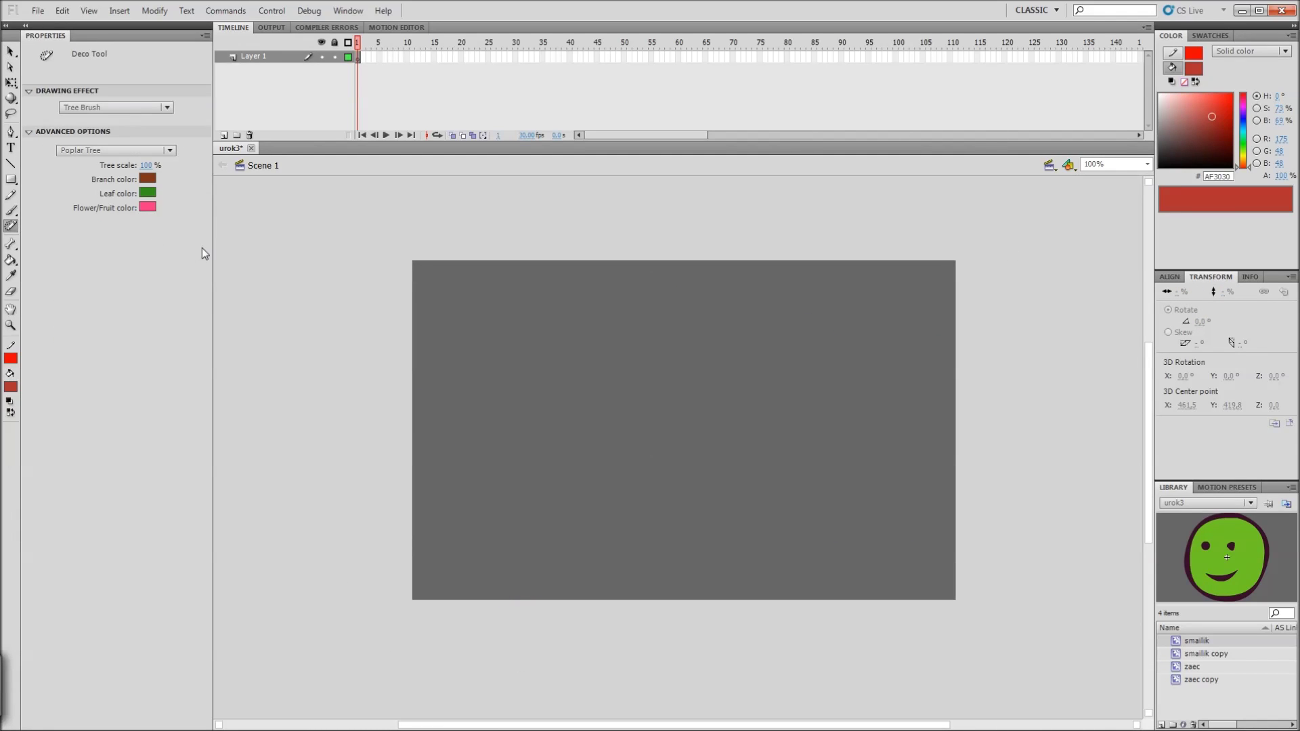
left_click(74, 148)
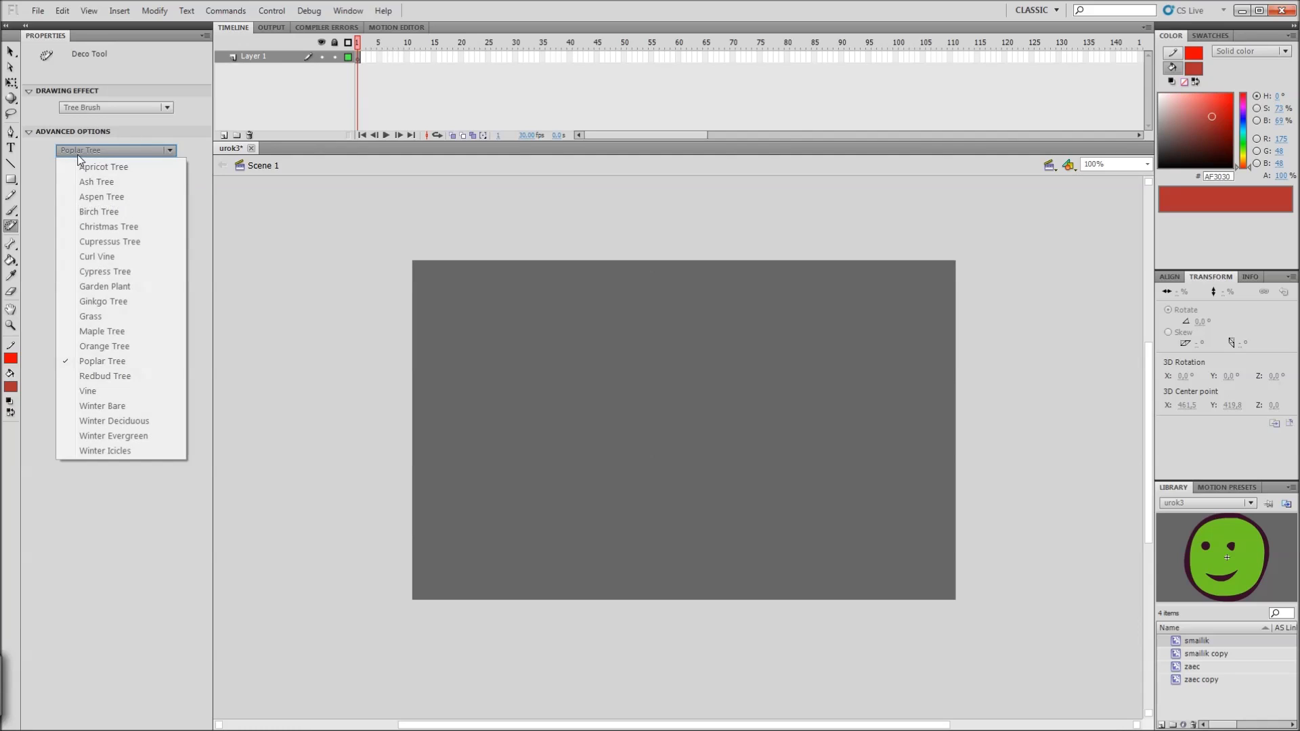
left_click(86, 376)
mouse_move(477, 657)
left_mouse_down()
mouse_move(458, 460)
mouse_move(467, 342)
left_mouse_up()
mouse_move(524, 543)
left_mouse_down()
mouse_move(534, 422)
mouse_move(525, 345)
left_mouse_up()
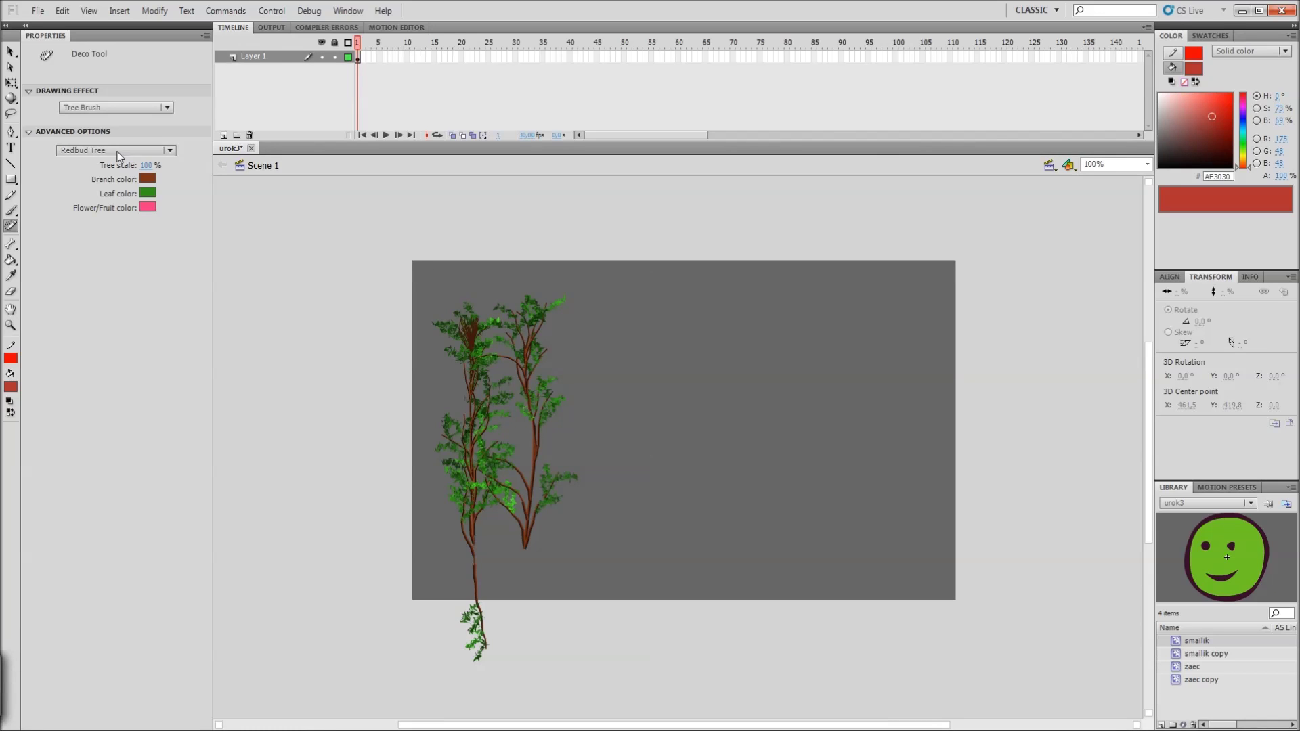
Step: Switch the tree type to Vine and paint an arch up, across and down in the middle of the stage
left_click(117, 151)
left_click(121, 391)
mouse_move(635, 563)
left_mouse_down()
mouse_move(642, 328)
mouse_move(616, 364)
mouse_move(677, 330)
mouse_move(660, 316)
mouse_move(650, 324)
mouse_move(796, 334)
mouse_move(792, 568)
left_mouse_up()
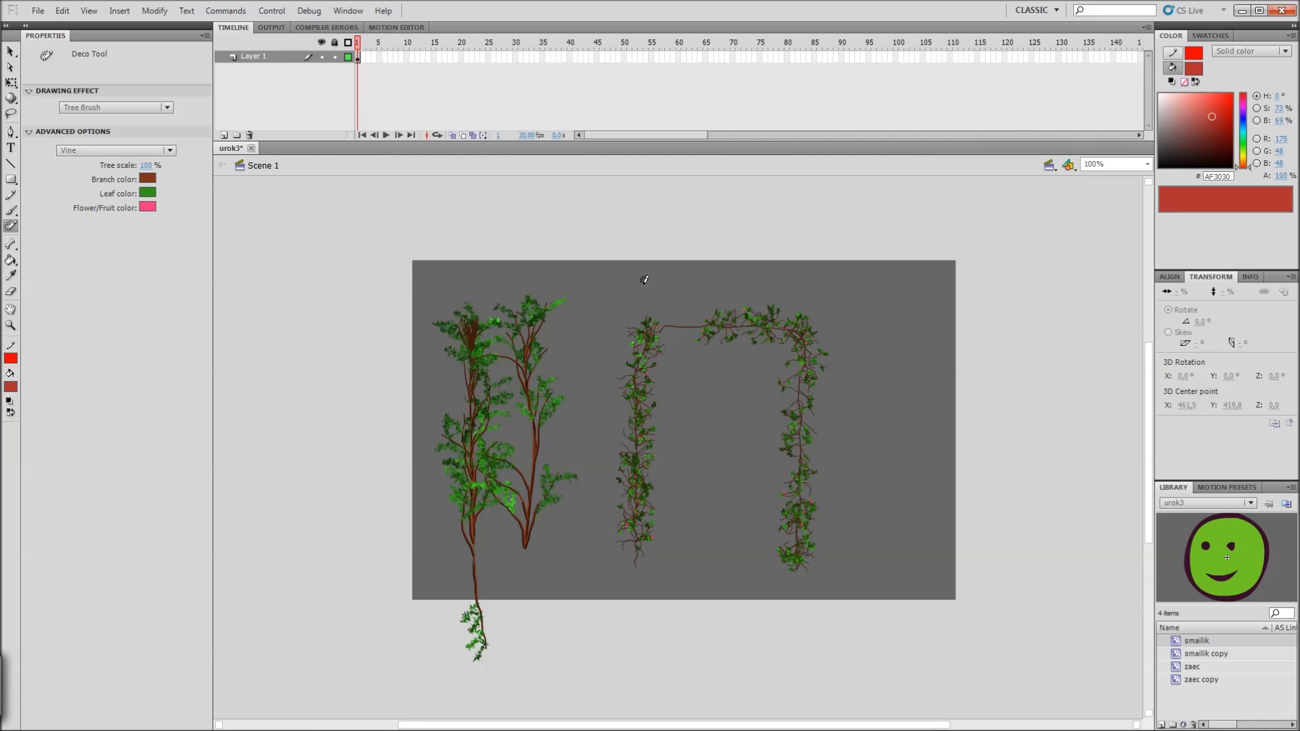
Step: Switch the tree type to Winter Bare and paint an arched stroke near the stage's right edge
left_click(135, 150)
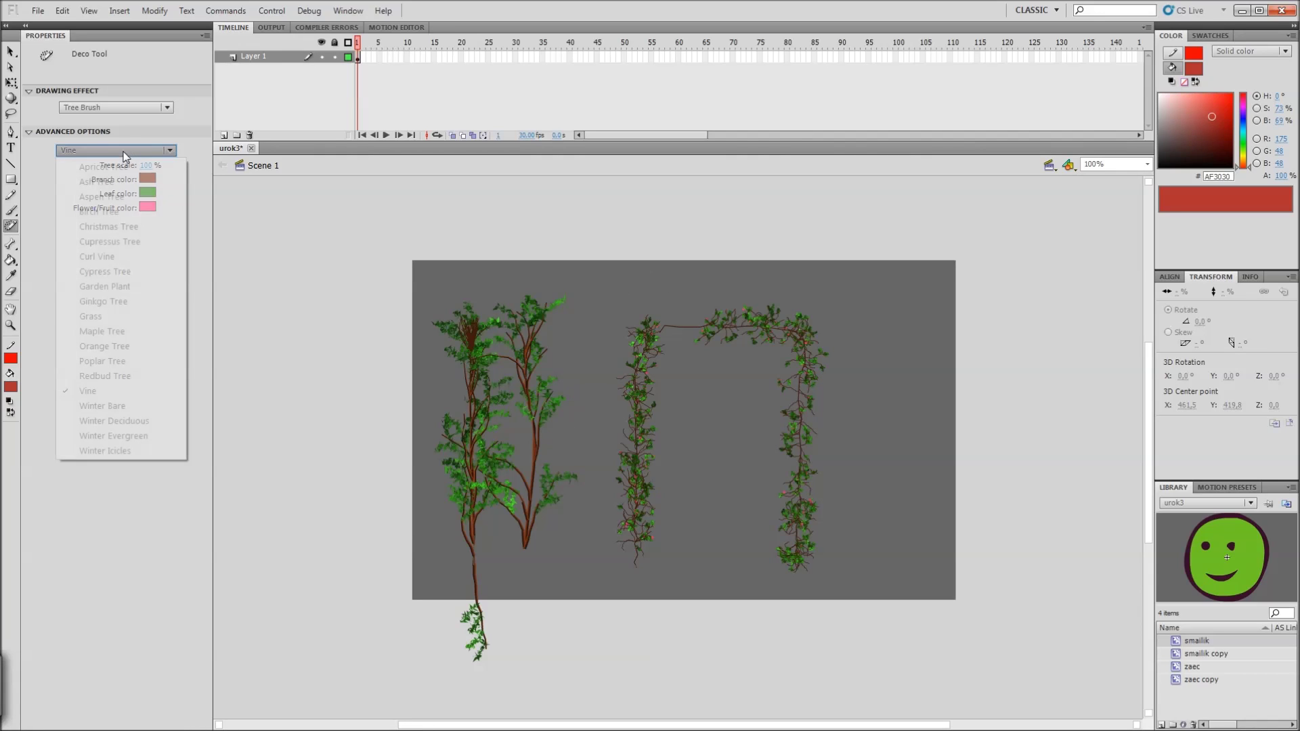
left_click(88, 406)
mouse_move(871, 549)
left_mouse_down()
mouse_move(859, 387)
mouse_move(903, 354)
mouse_move(936, 372)
mouse_move(935, 499)
mouse_move(913, 545)
left_mouse_up()
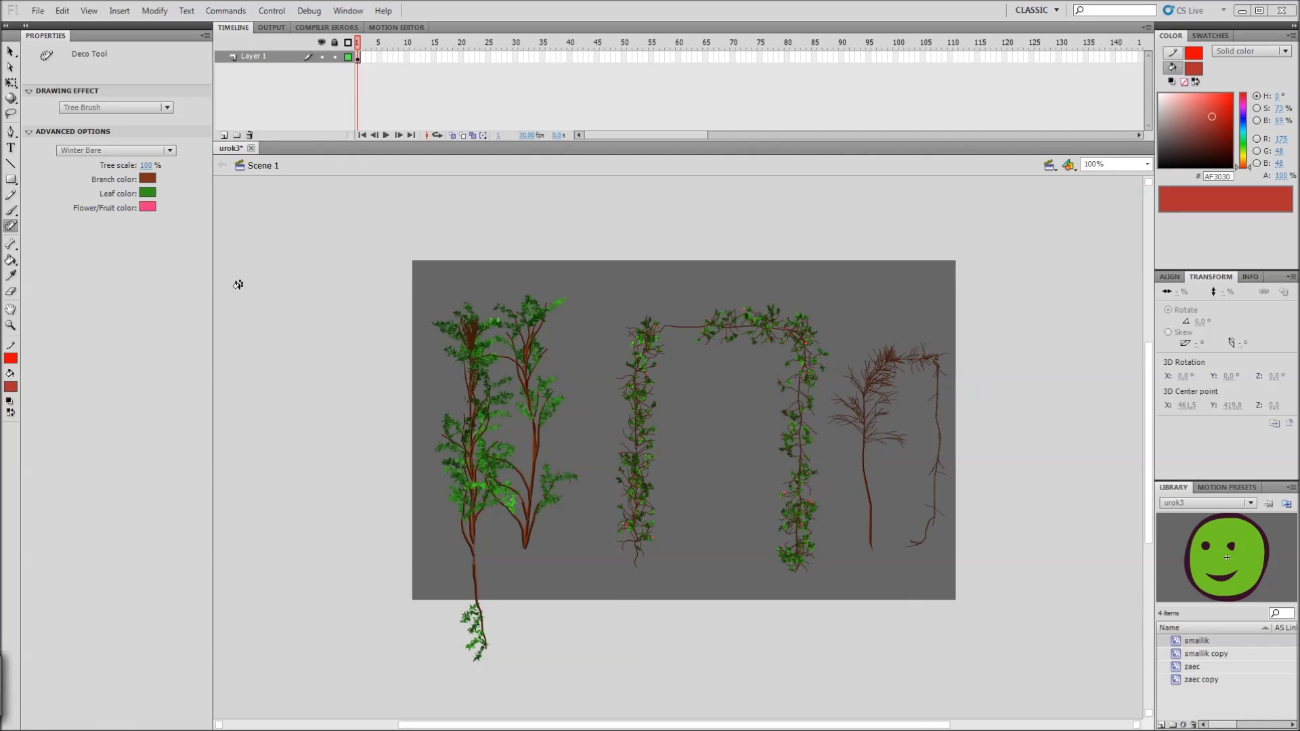
Step: Switch the tree type to Winter Deciduous and paint bare trees across the vine arch in the middle of the stage
left_click(93, 151)
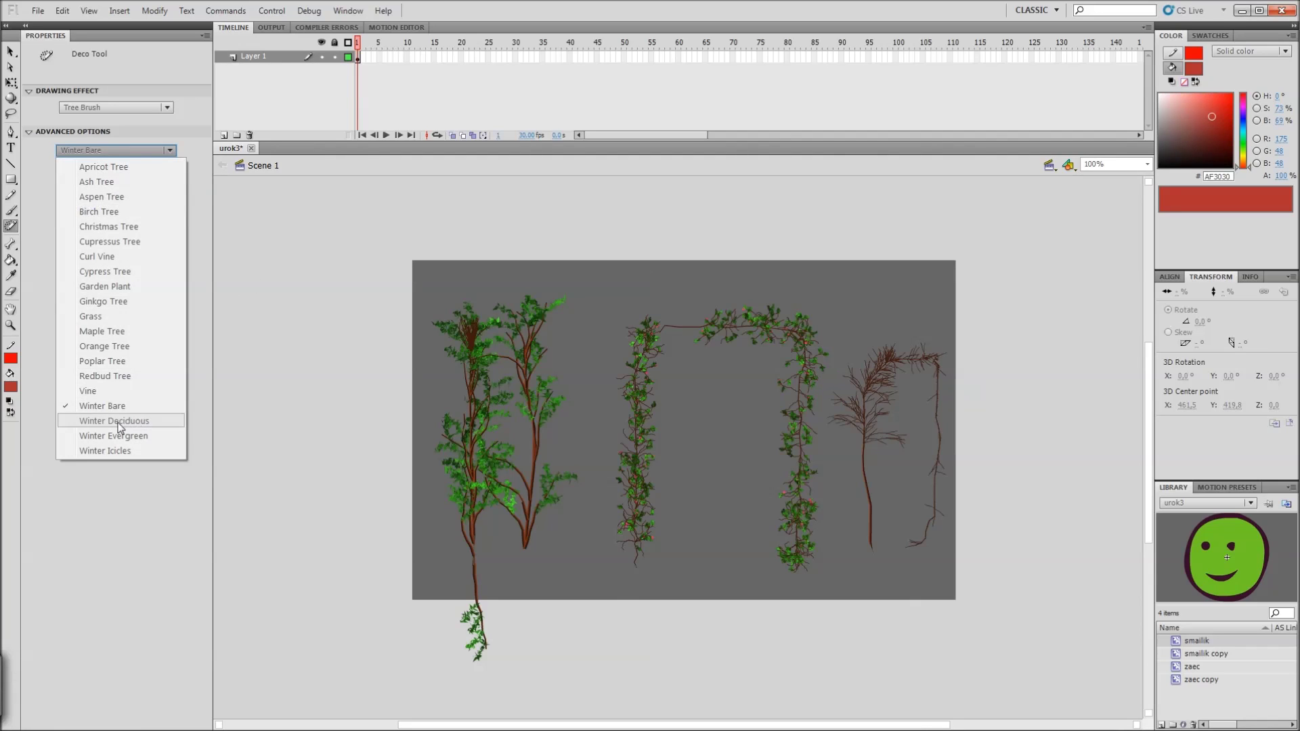
left_click(100, 421)
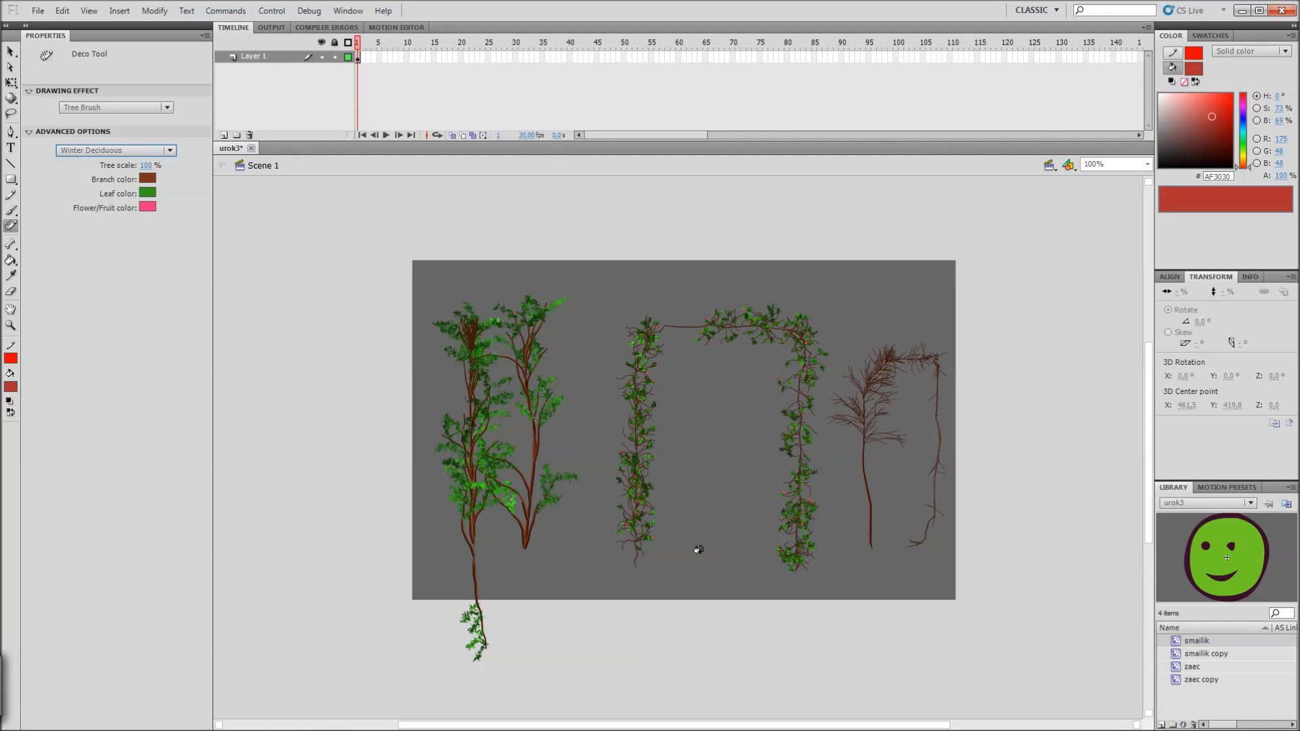
mouse_move(698, 550)
left_mouse_down()
mouse_move(699, 455)
mouse_move(683, 409)
mouse_move(621, 347)
mouse_move(632, 316)
left_mouse_up()
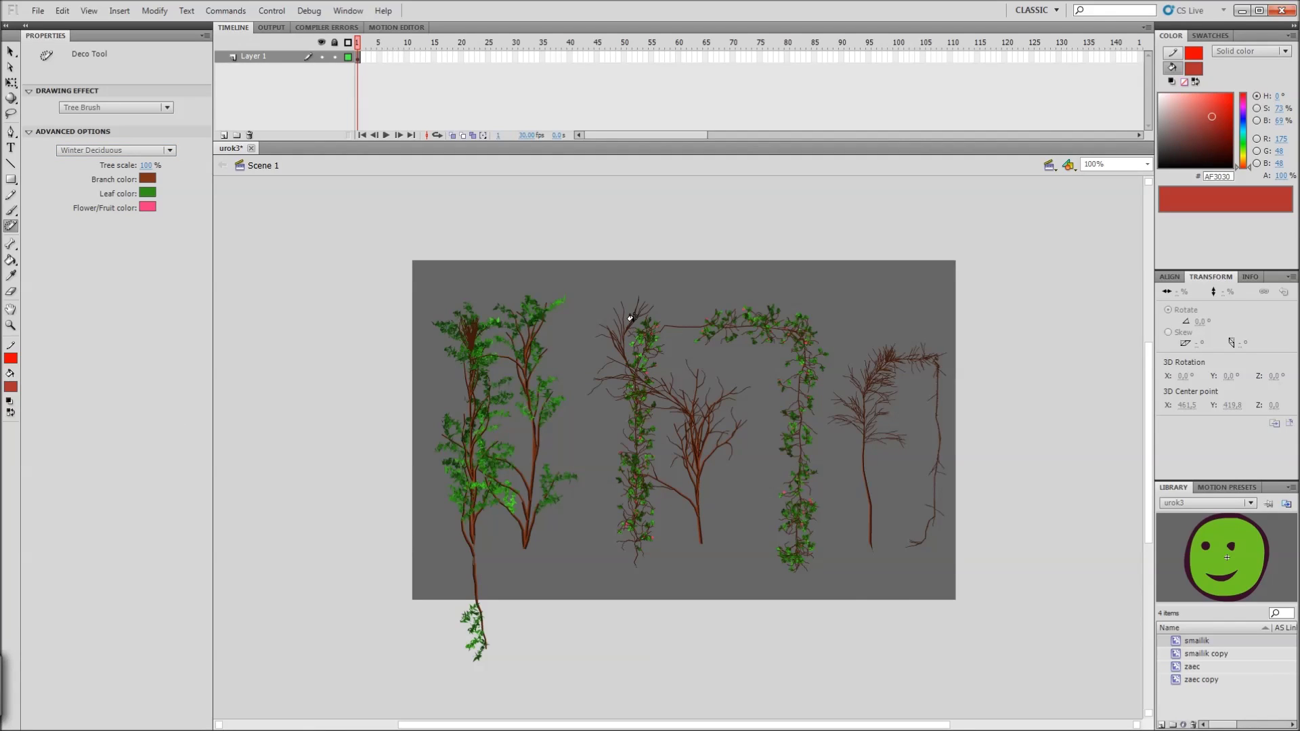
mouse_move(875, 315)
left_mouse_down()
mouse_move(724, 487)
mouse_move(705, 536)
mouse_move(641, 560)
mouse_move(536, 530)
mouse_move(502, 441)
mouse_move(648, 380)
mouse_move(833, 462)
left_mouse_up()
Step: Select the redbud, vine and winter trees together and delete them from the stage
key("v")
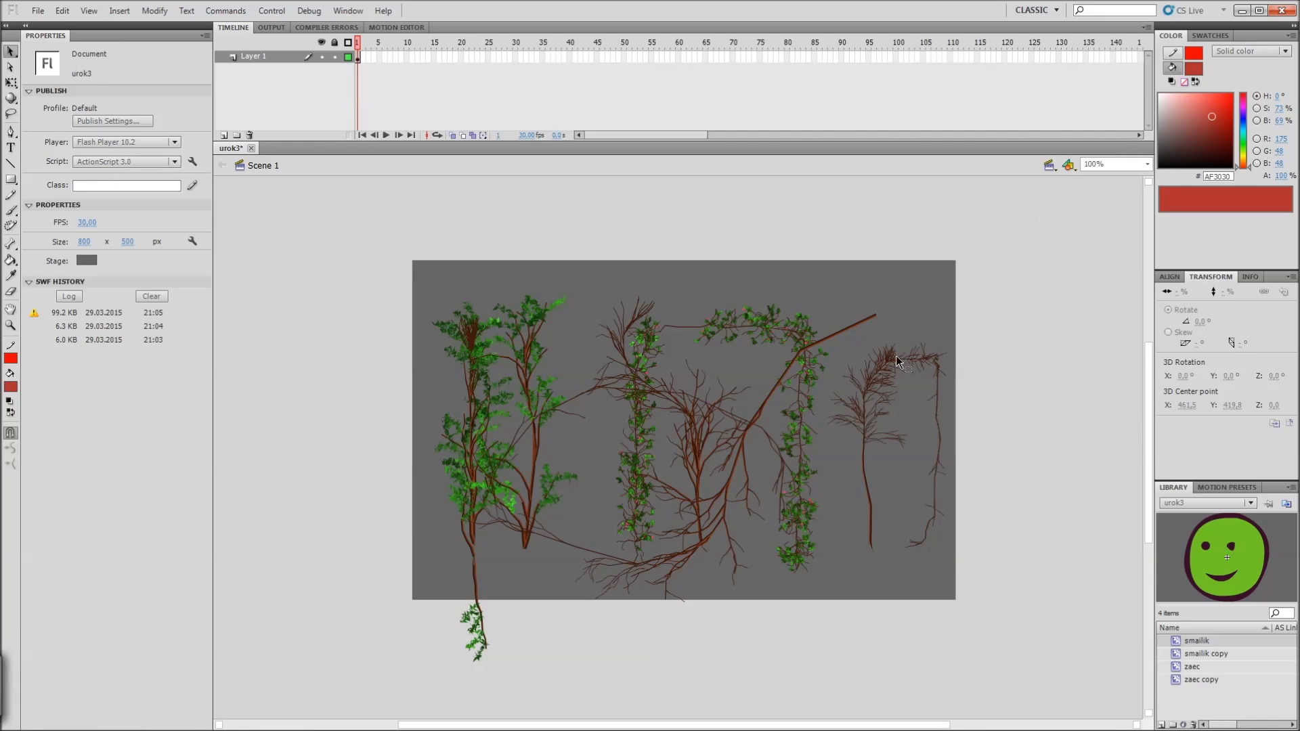
left_click_drag(1040, 211, 384, 698)
key("Delete")
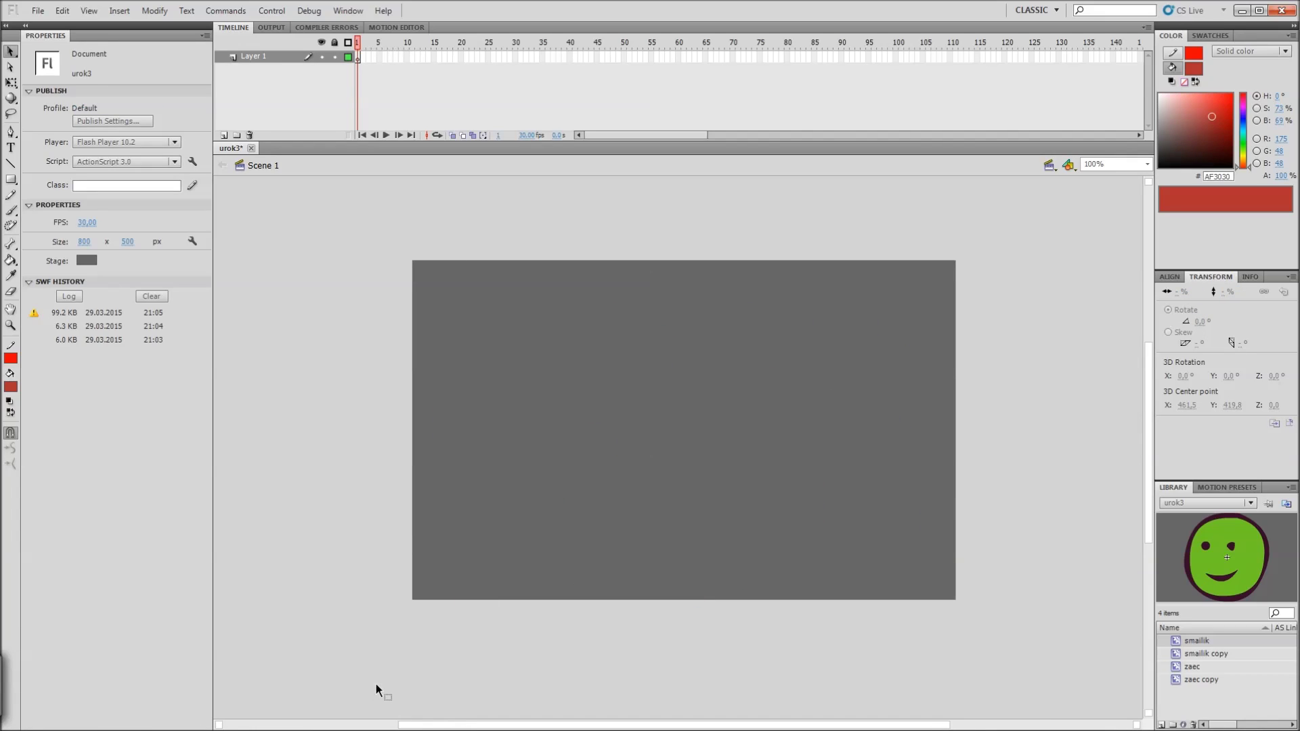
Step: With the Deco Tool's Tree Brush set to Winter Evergreen, paint a small tree and a long looping stroke in the stage's left half
key("u")
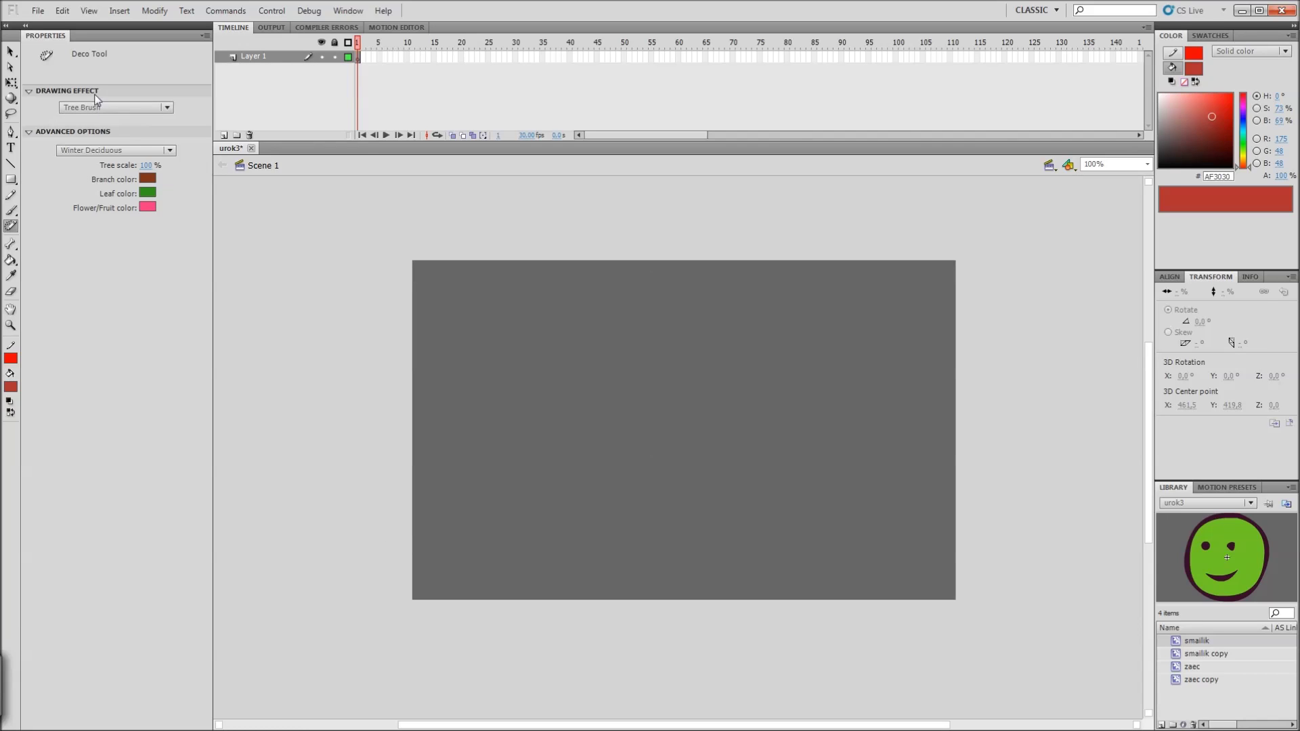
left_click(86, 150)
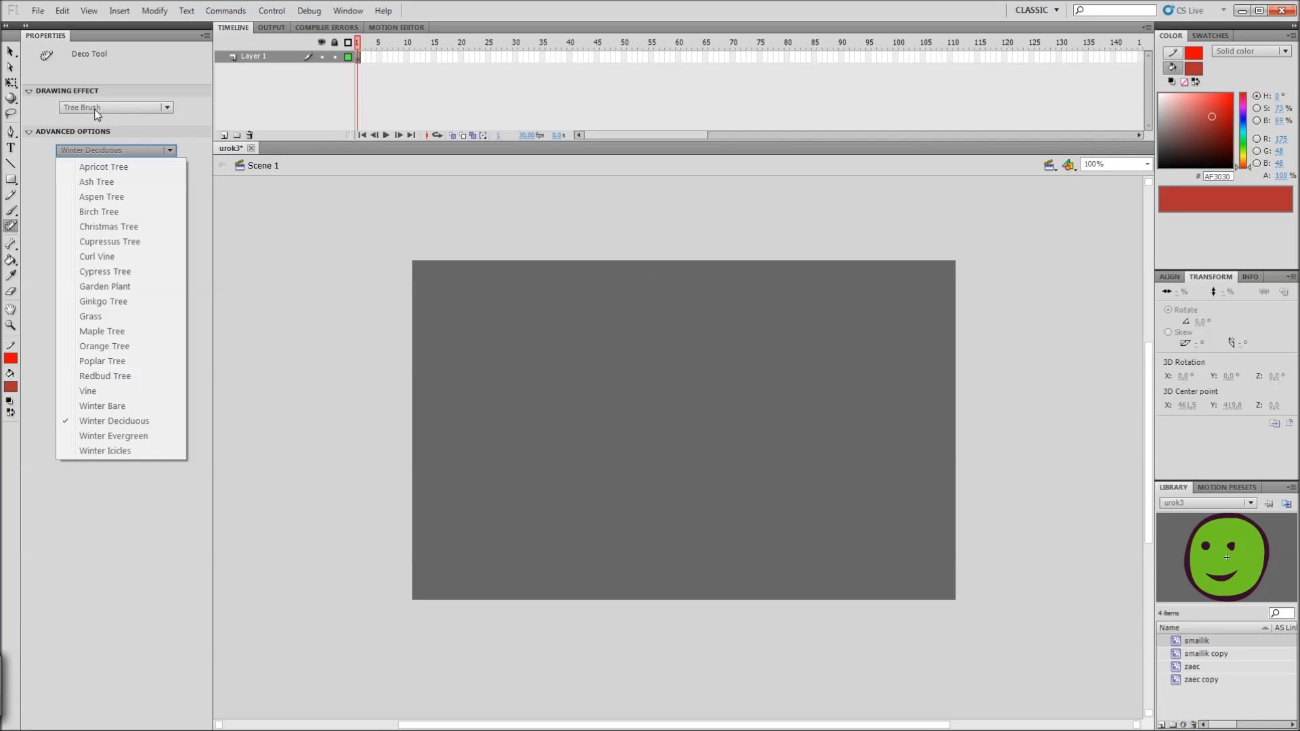
left_click(92, 436)
left_click_drag(540, 563, 530, 533)
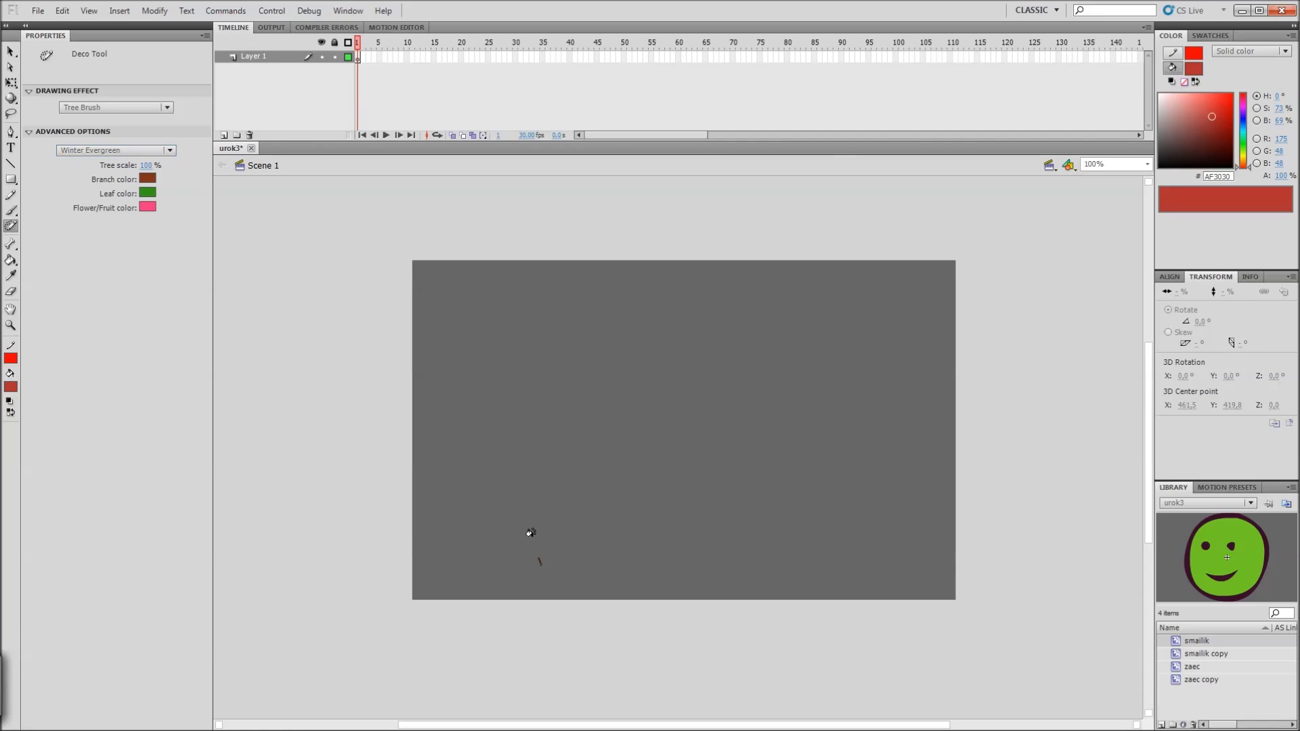
mouse_move(527, 434)
left_mouse_down()
mouse_move(601, 400)
mouse_move(728, 409)
mouse_move(767, 495)
mouse_move(638, 484)
mouse_move(499, 453)
mouse_move(488, 432)
mouse_move(553, 323)
mouse_move(710, 361)
left_mouse_up()
Step: Switch the tree type to Winter Icicles and paint several strokes across the stage's right side and lower edge
left_click(106, 152)
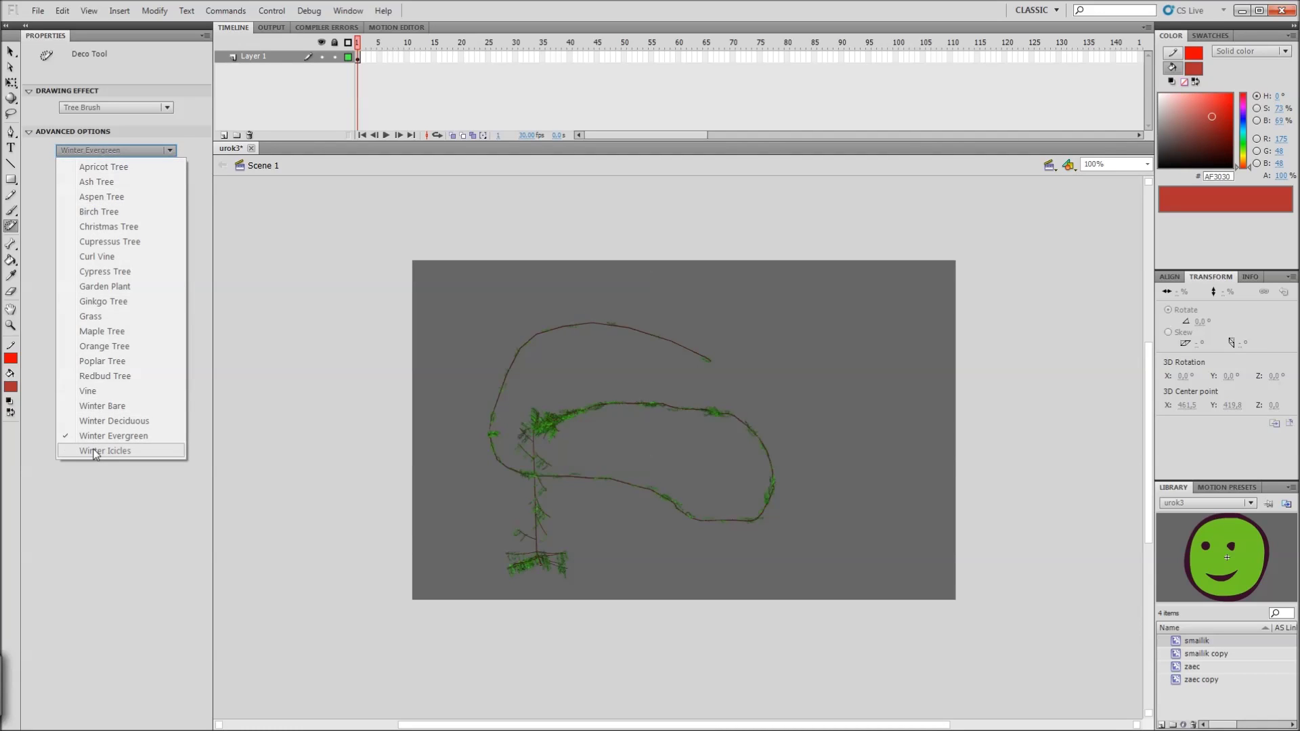
left_click(94, 451)
mouse_move(888, 534)
left_mouse_down()
mouse_move(864, 397)
mouse_move(815, 405)
mouse_move(679, 339)
left_mouse_up()
mouse_move(923, 347)
left_mouse_down()
mouse_move(907, 381)
mouse_move(941, 491)
mouse_move(933, 546)
left_mouse_up()
mouse_move(839, 513)
left_mouse_down()
mouse_move(714, 607)
mouse_move(580, 581)
left_mouse_up()
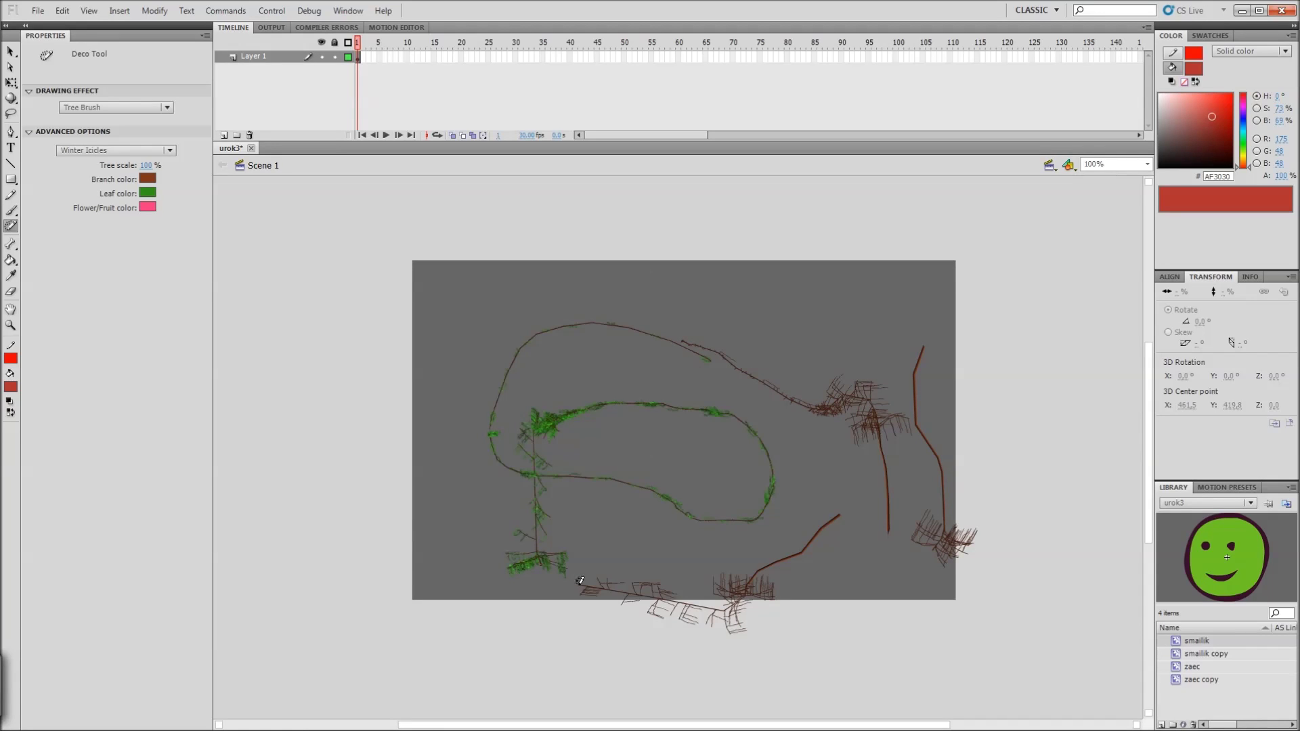
left_click_drag(851, 476, 872, 576)
left_click_drag(905, 578, 906, 580)
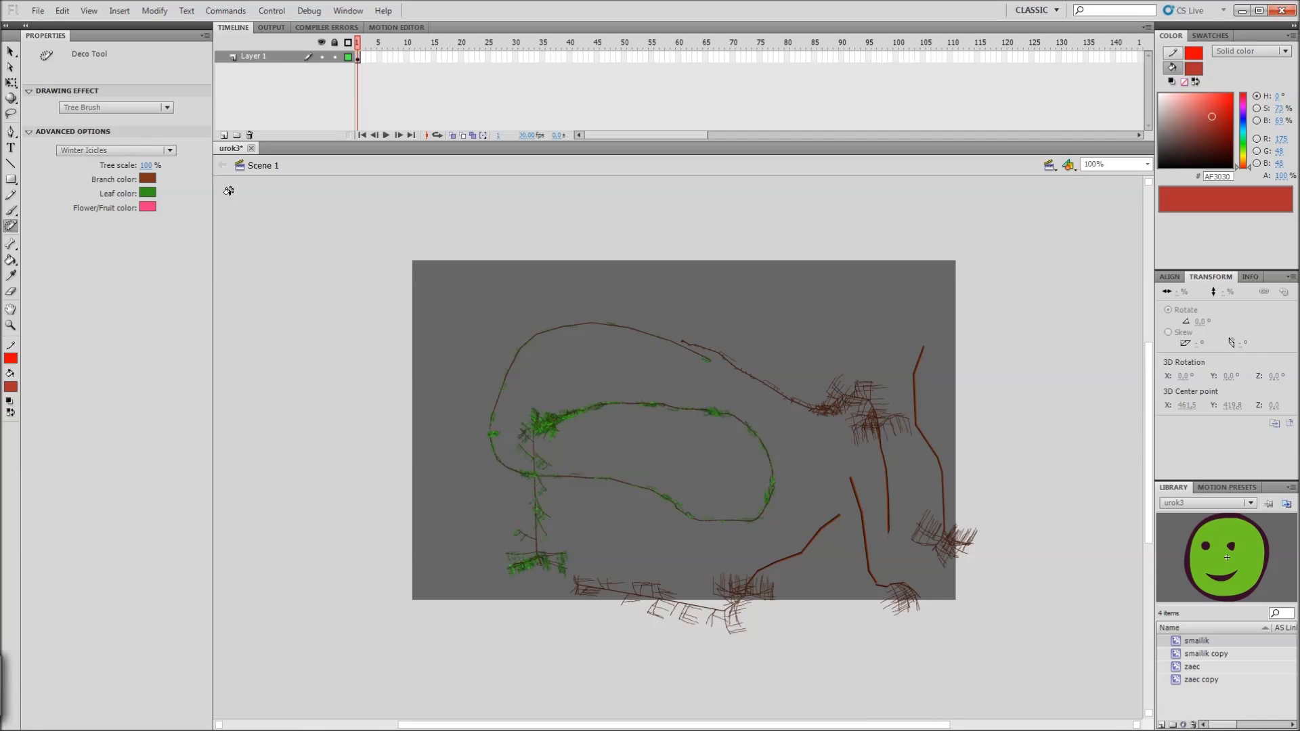
Step: Select all the evergreen and icicle strokes and delete them to empty the stage
key("v")
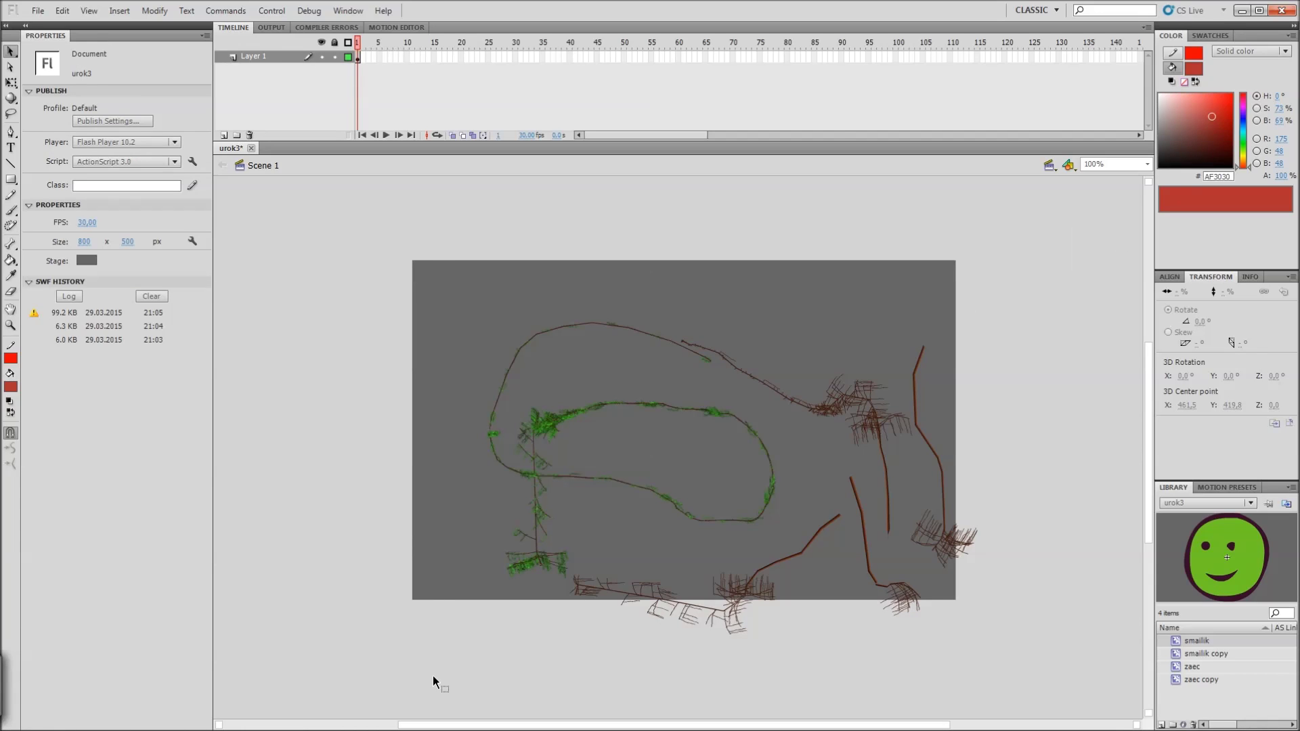
key("ctrl+a")
key("Delete")
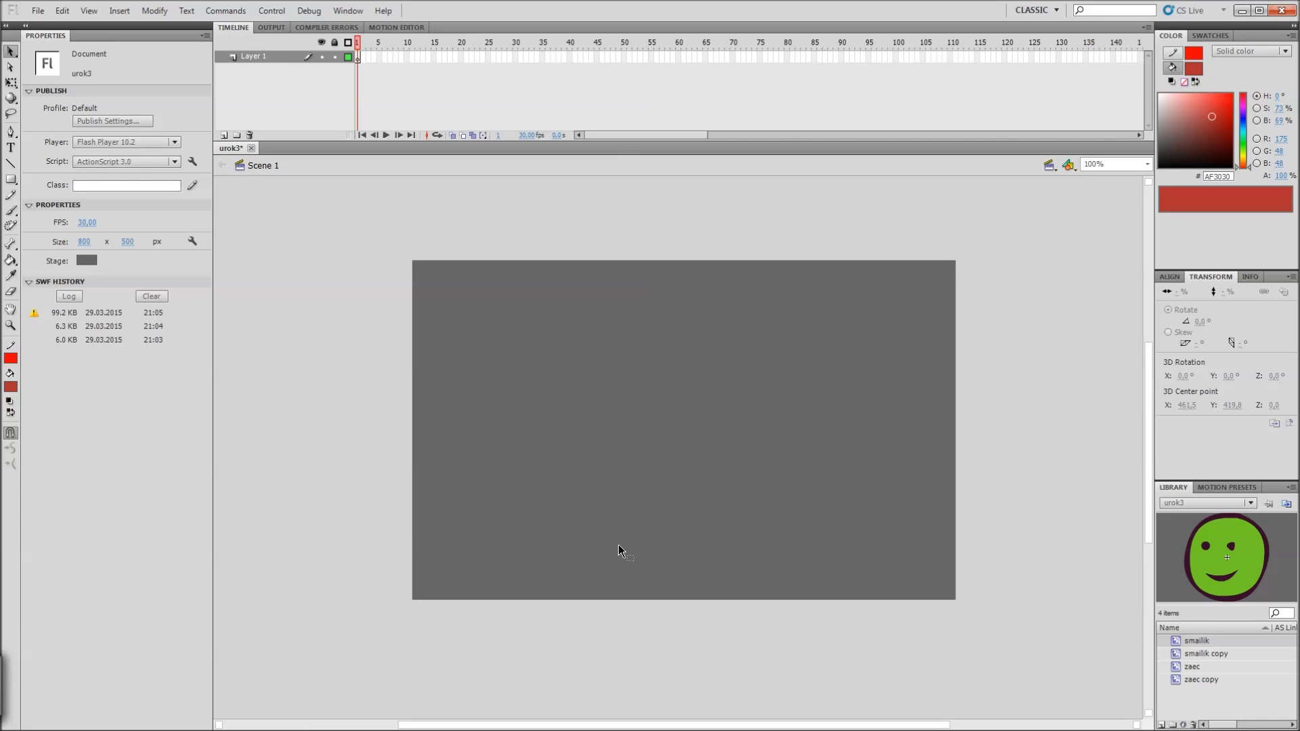
Step: Review the Deco Tool's list of drawing effects, leaving Tree Brush chosen, and return to the Selection tool
key("u")
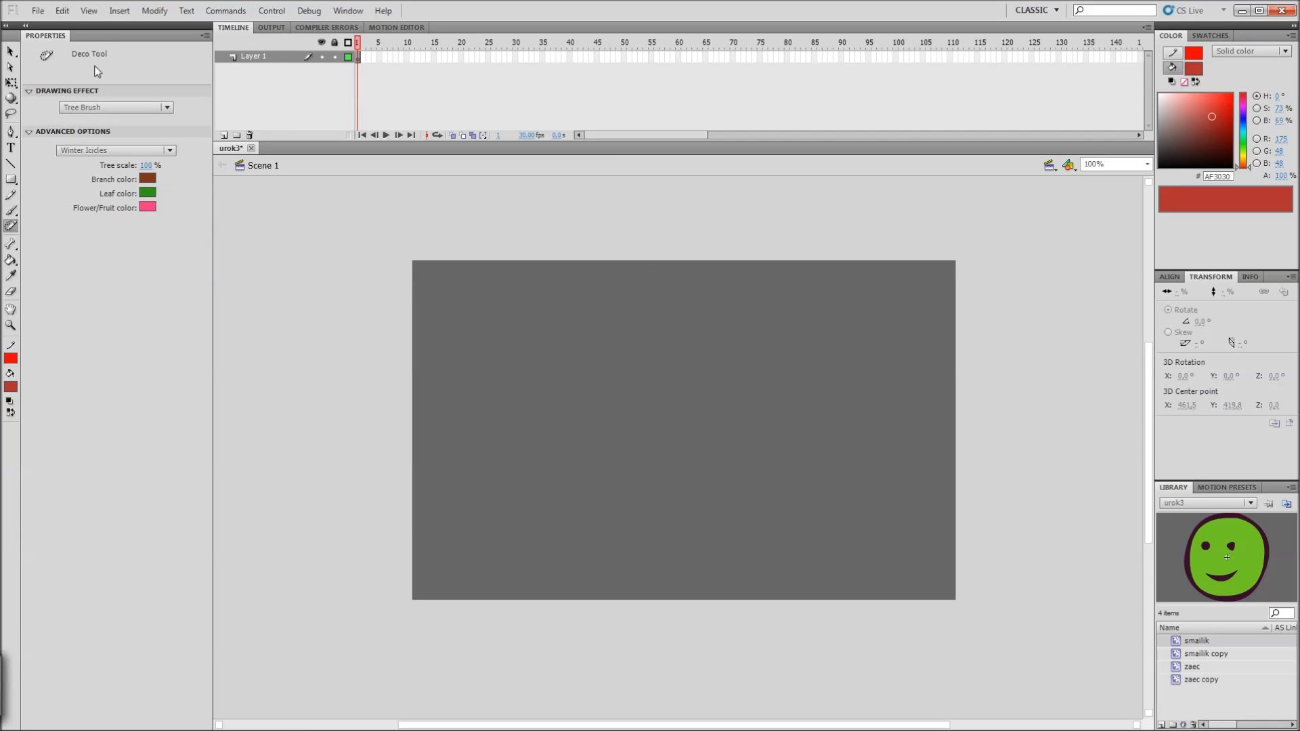
left_click(95, 111)
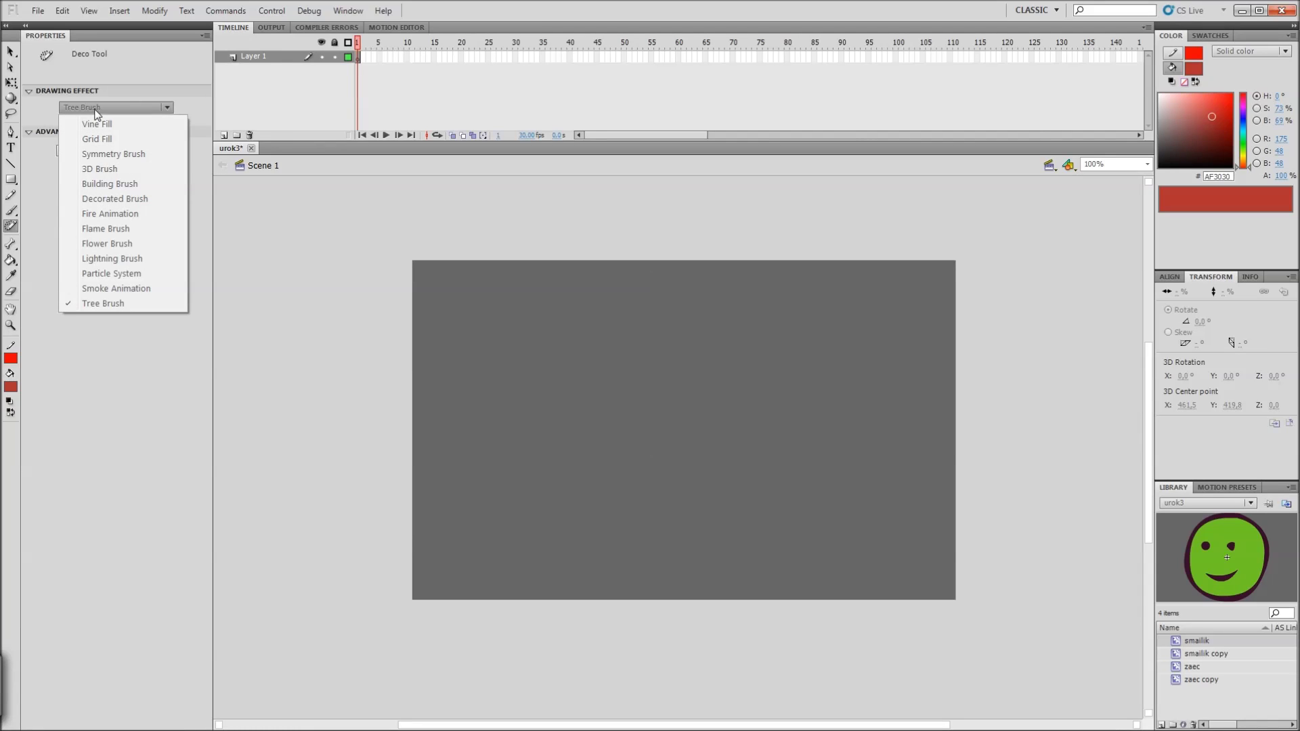
left_click(95, 110)
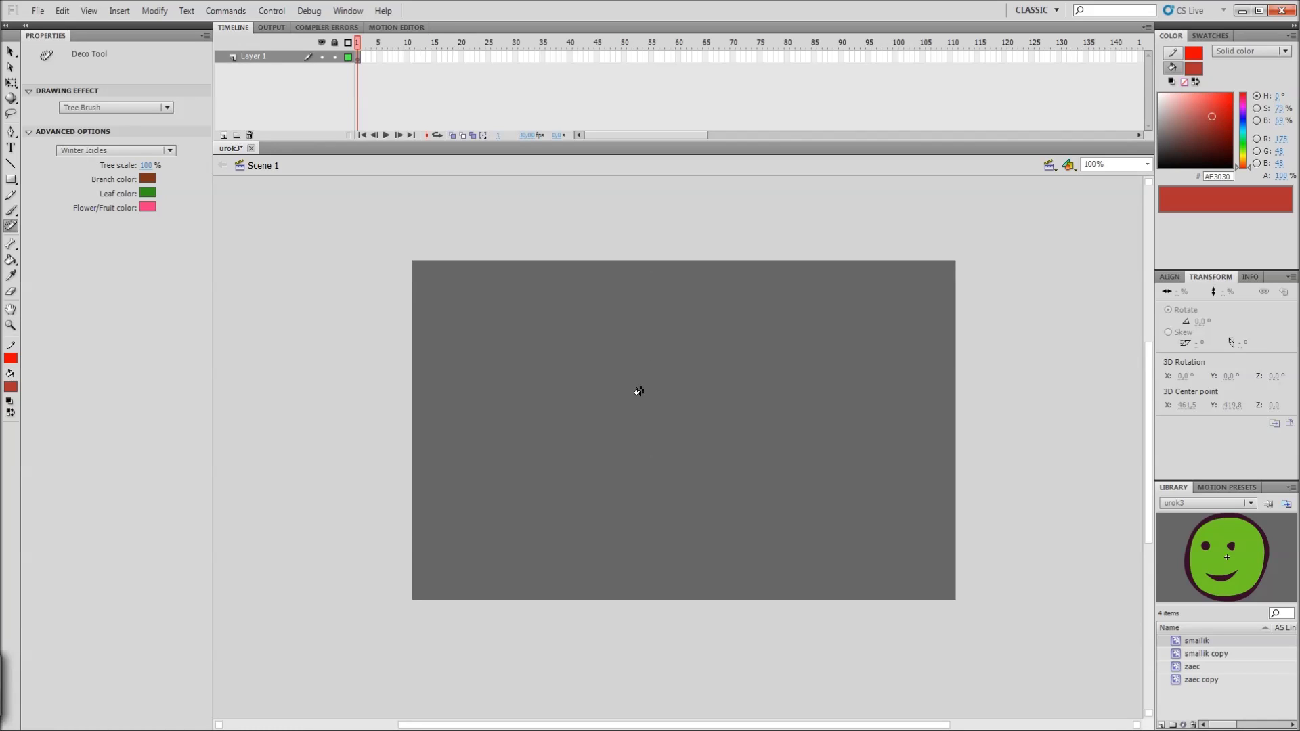
key("v")
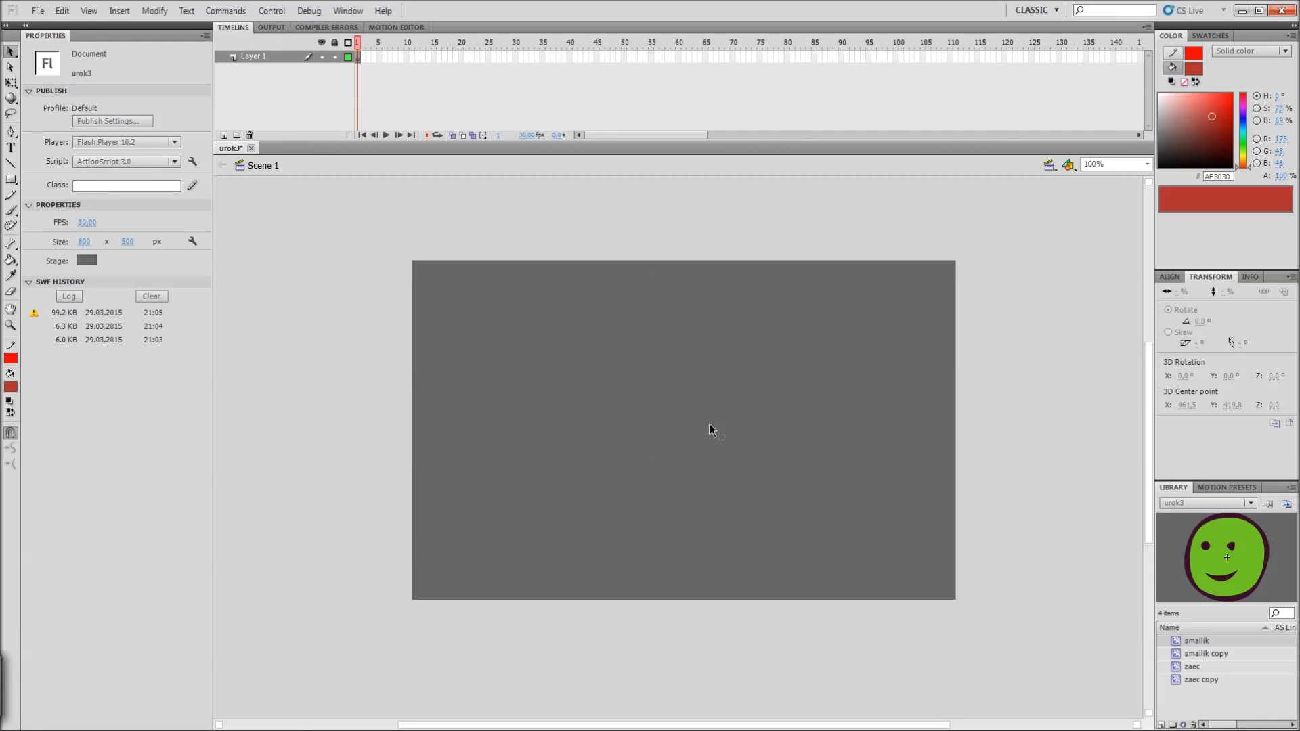